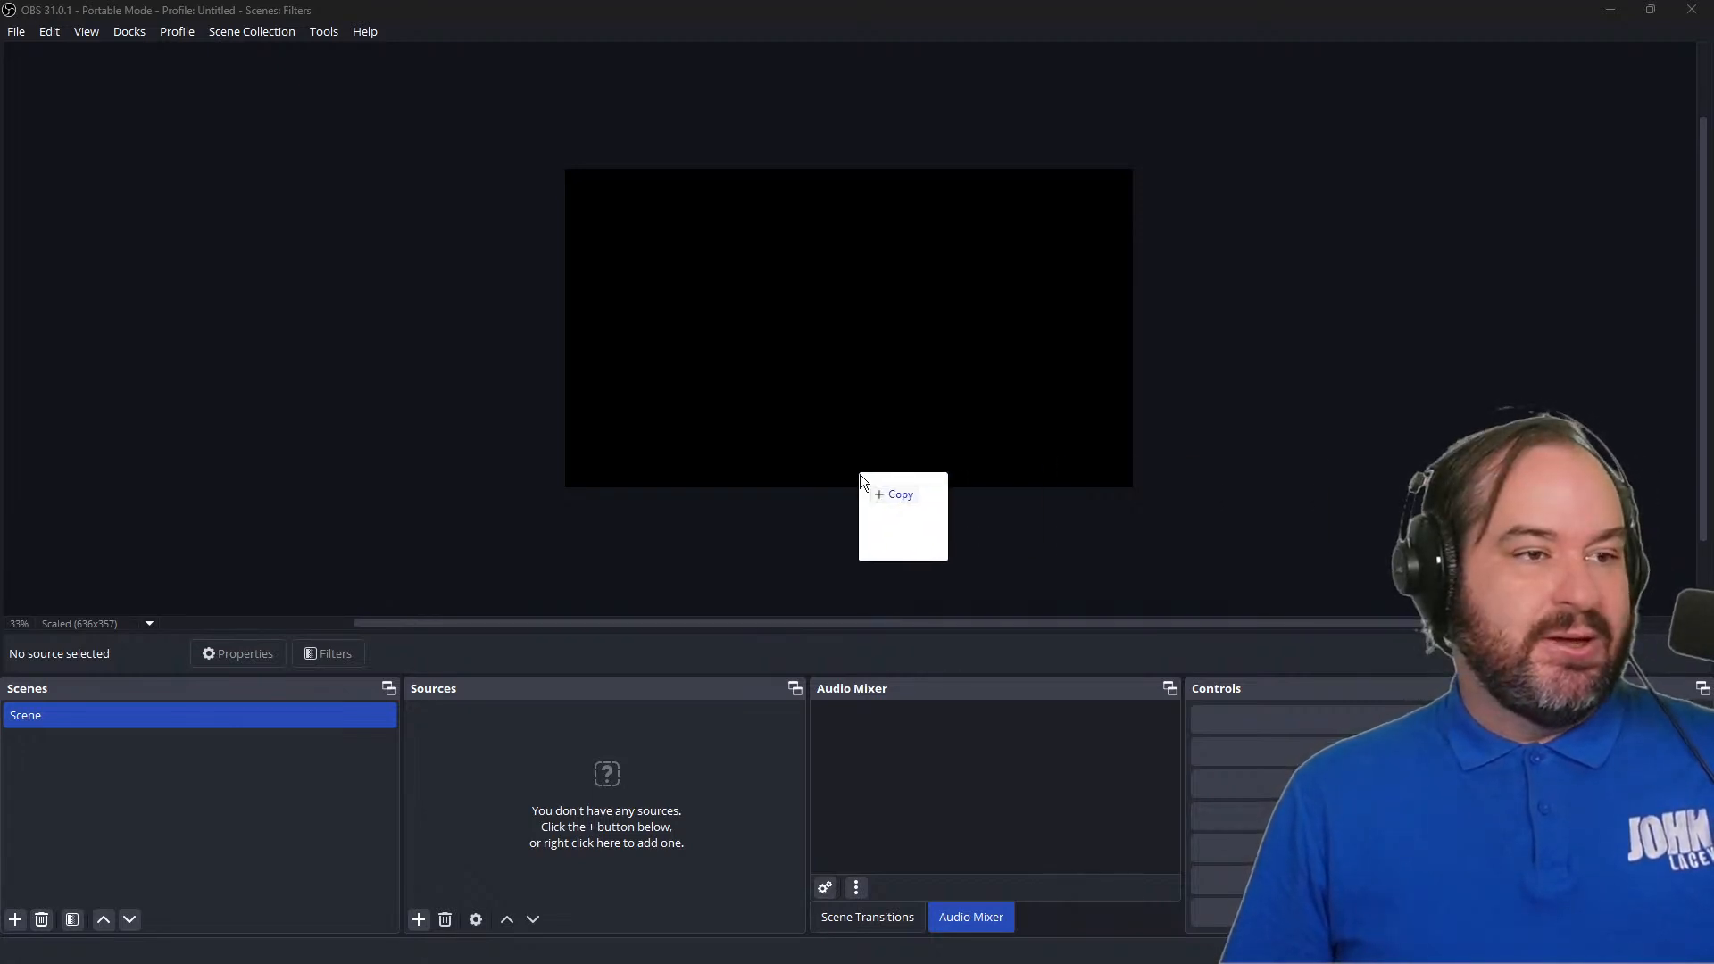
pyautogui.moveTo(859, 474); pyautogui.dragTo(514, 773)
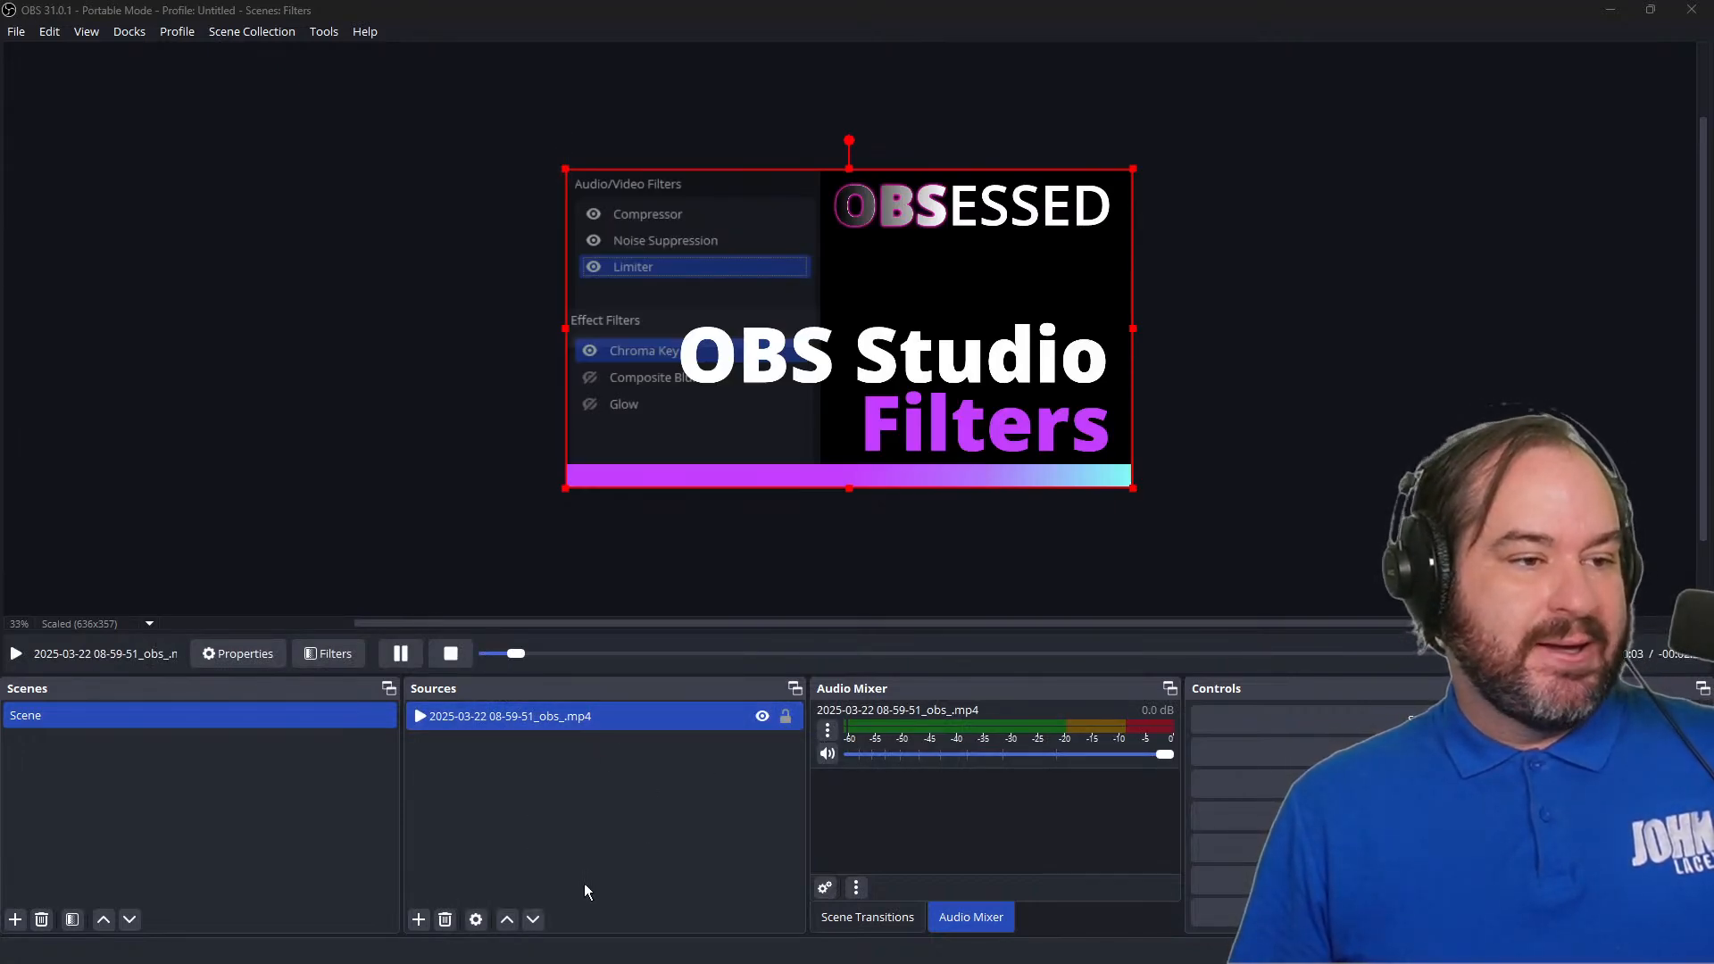
pyautogui.rightClick(612, 715)
pyautogui.click(667, 752)
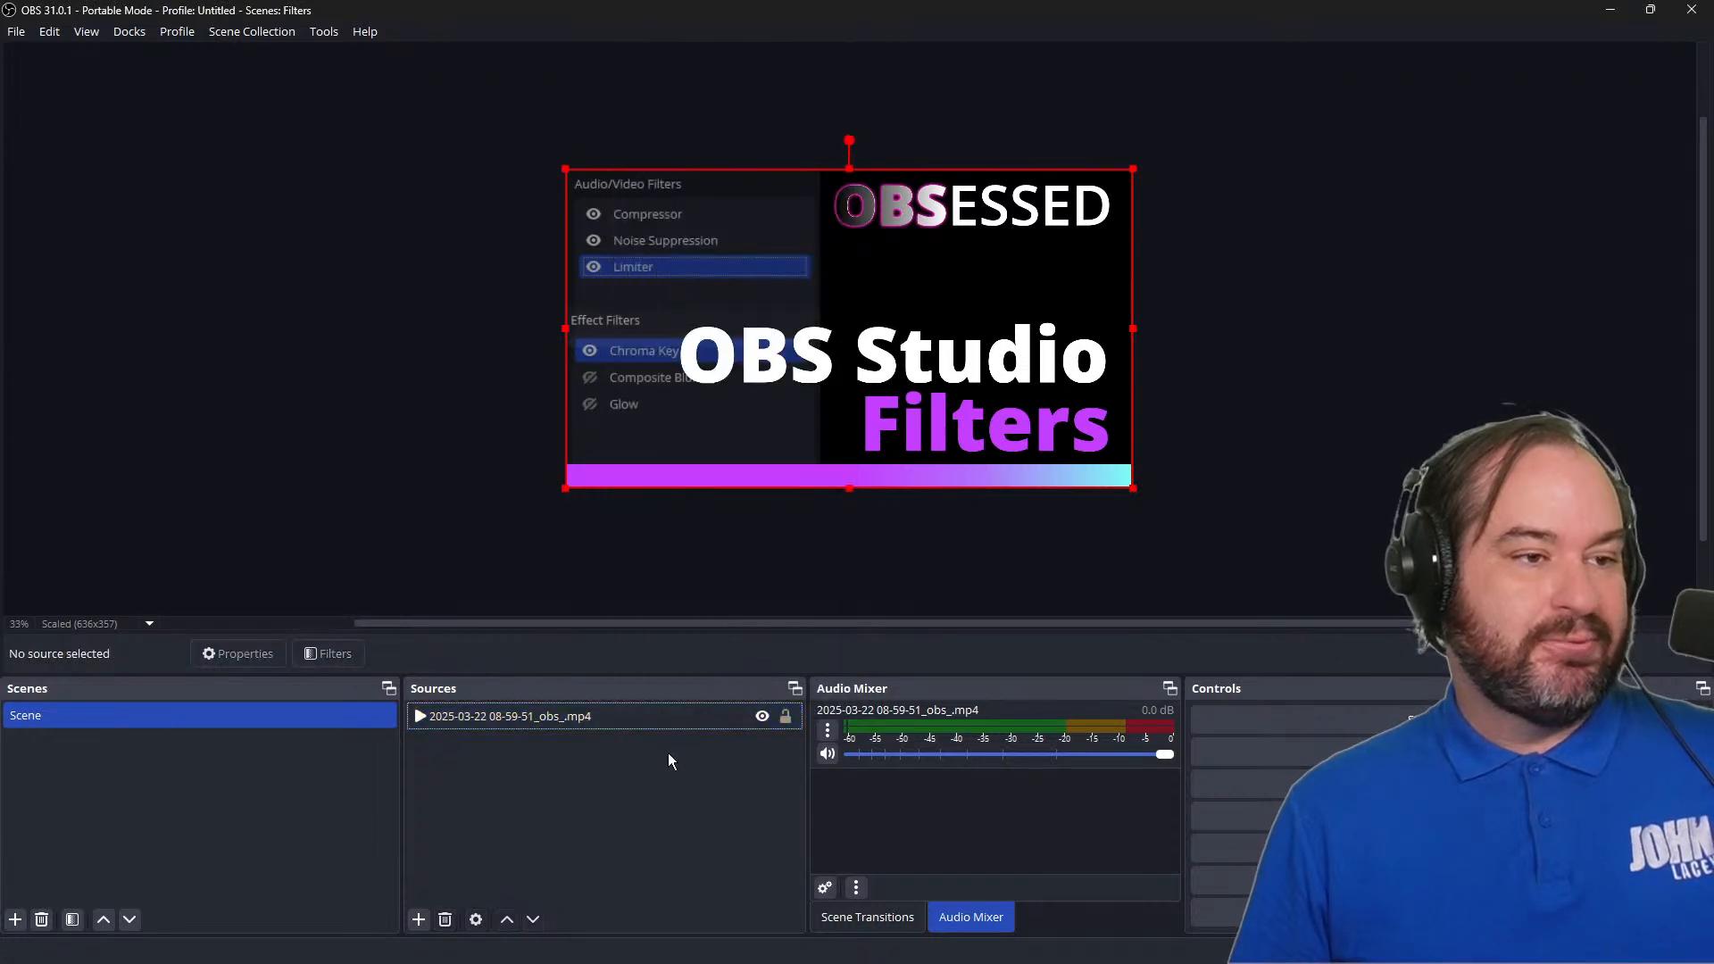
pyautogui.click(682, 724)
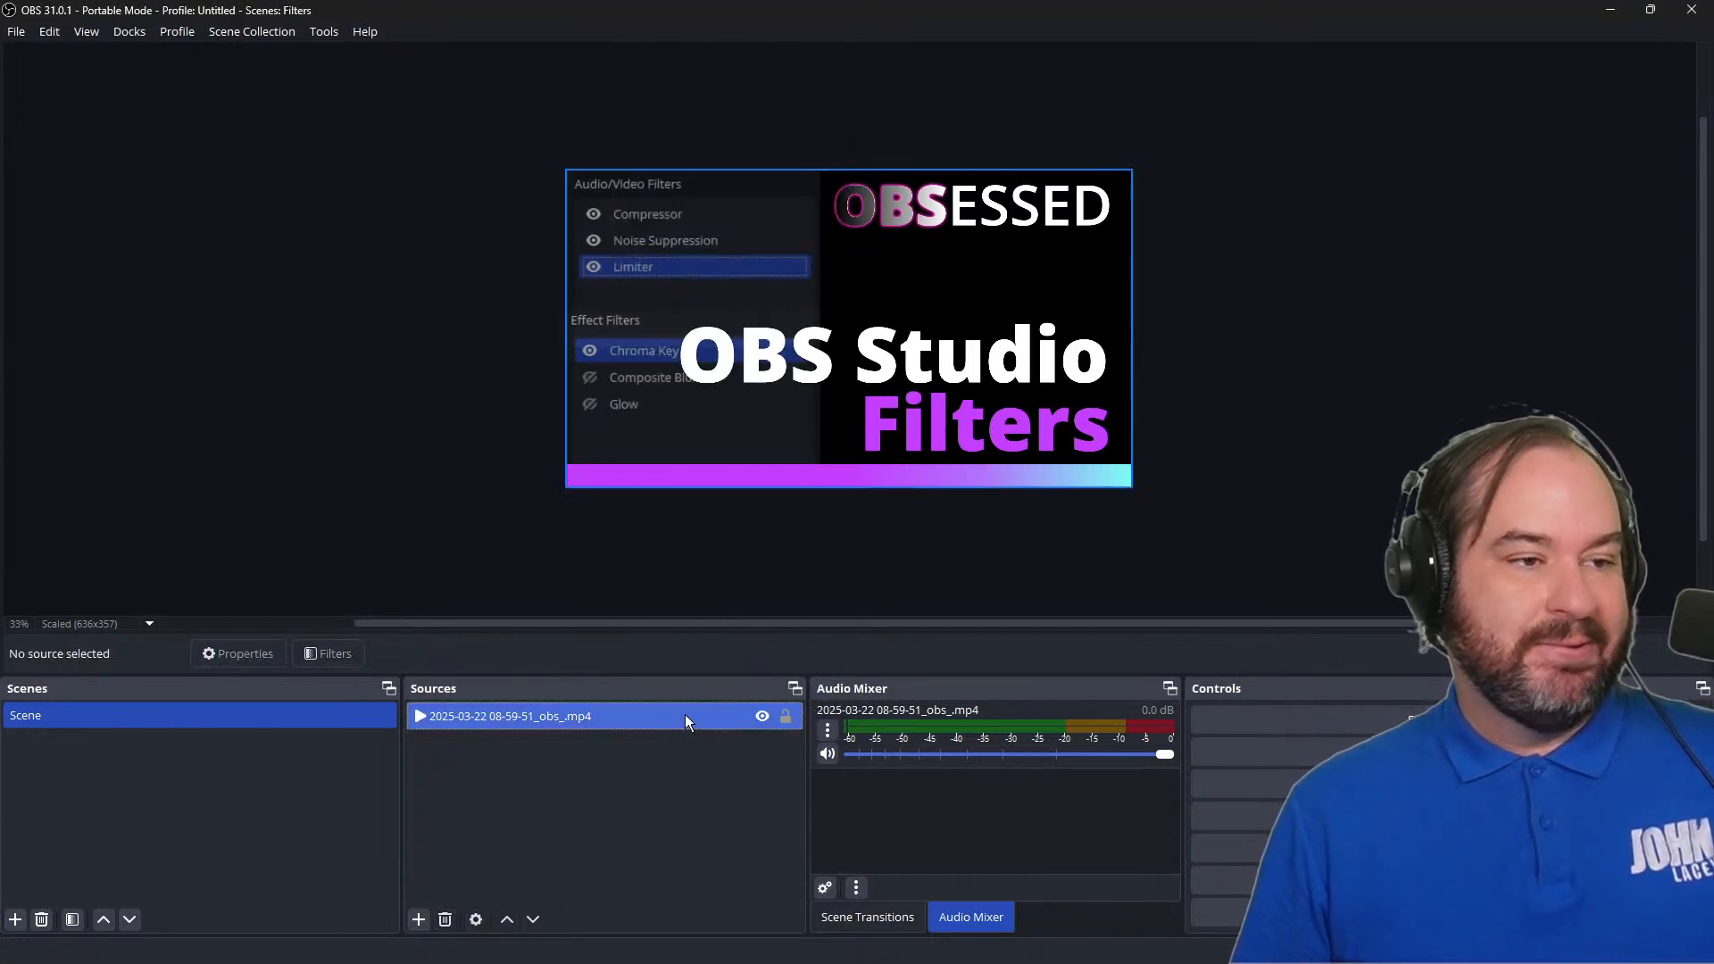
pyautogui.rightClick(683, 714)
pyautogui.click(879, 297)
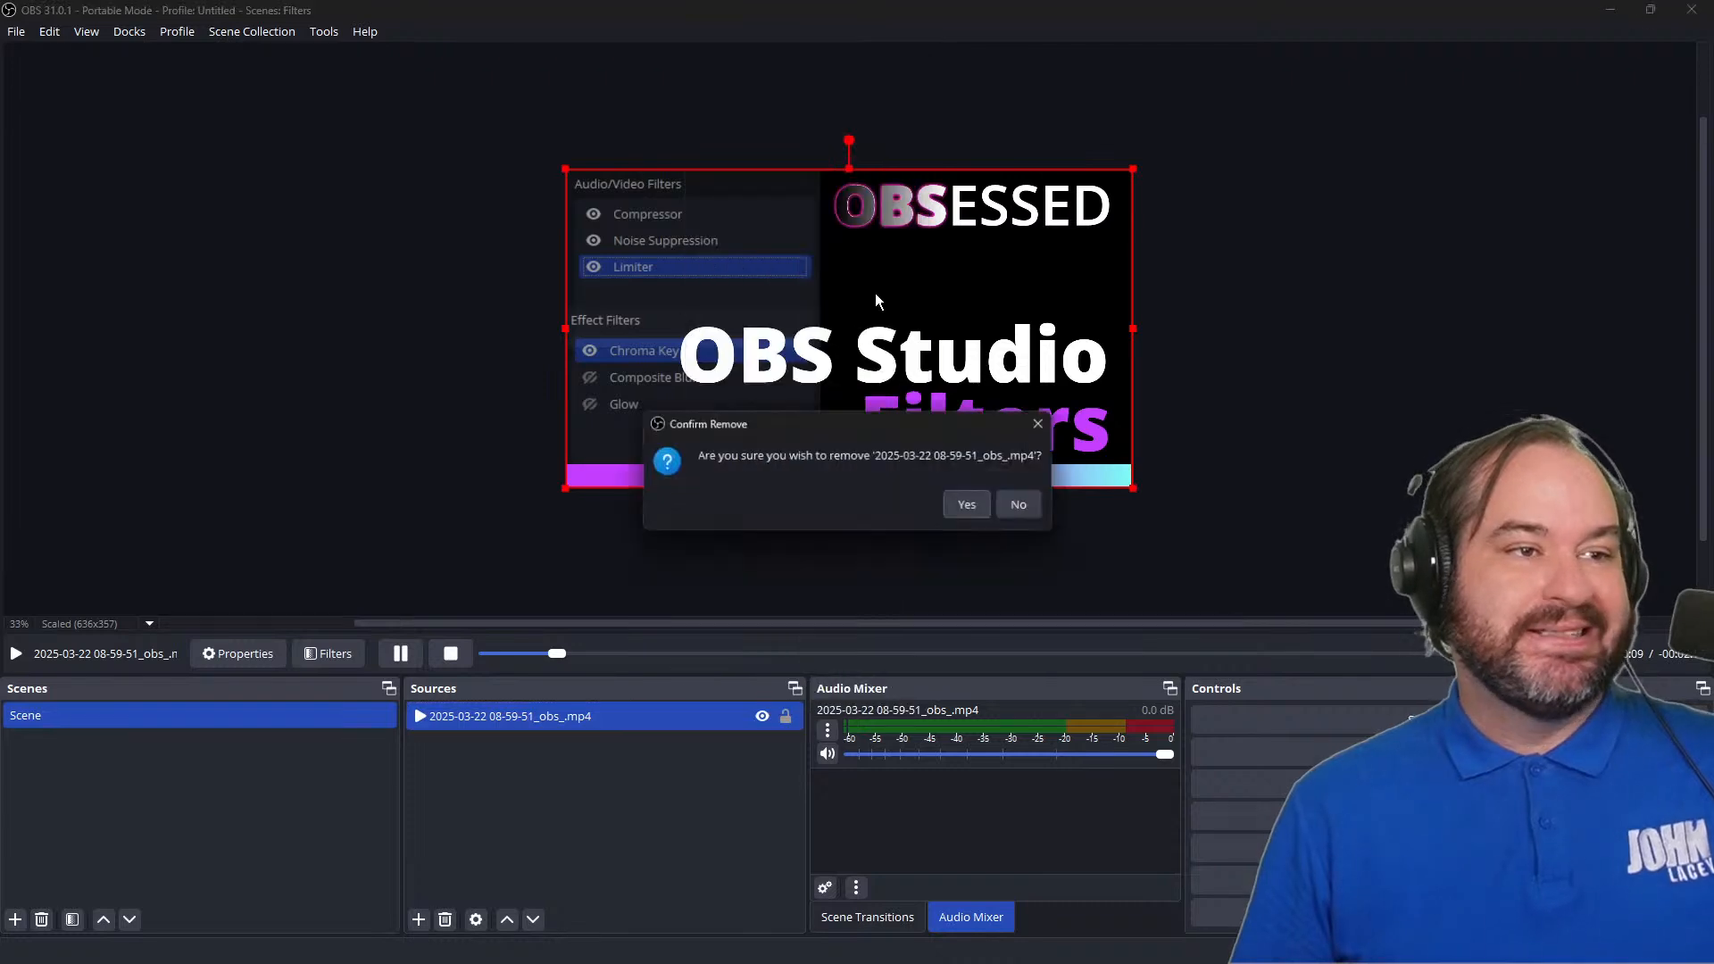
pyautogui.click(971, 505)
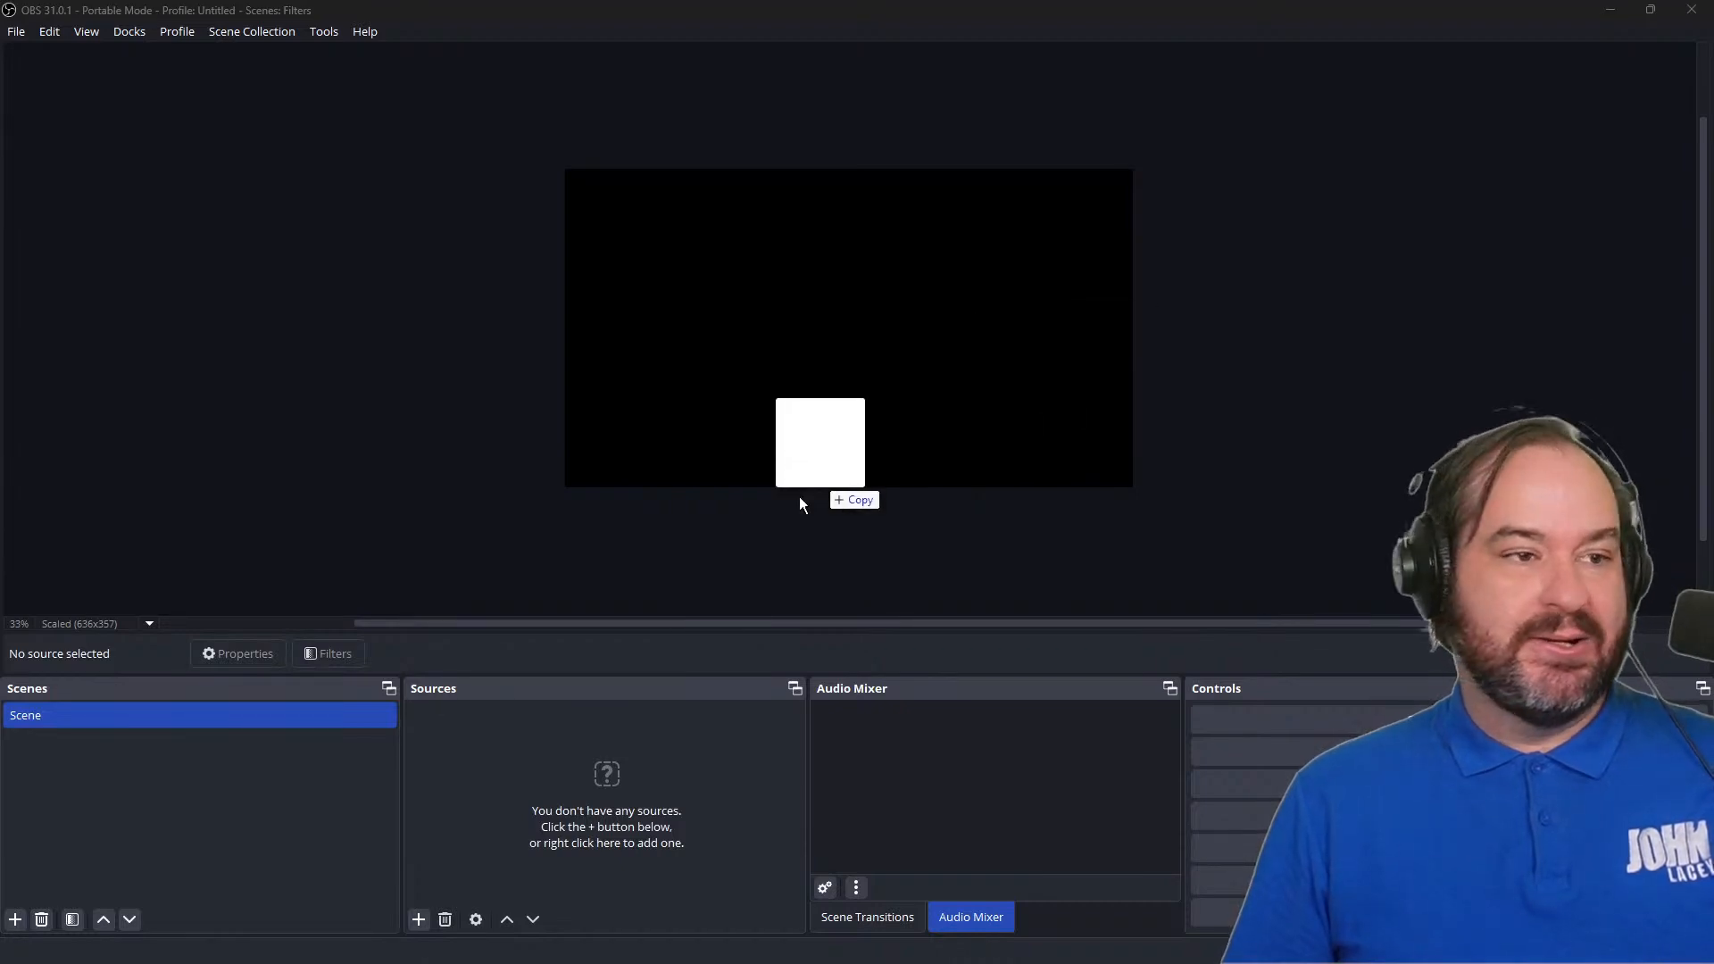
pyautogui.moveTo(800, 497); pyautogui.dragTo(672, 779)
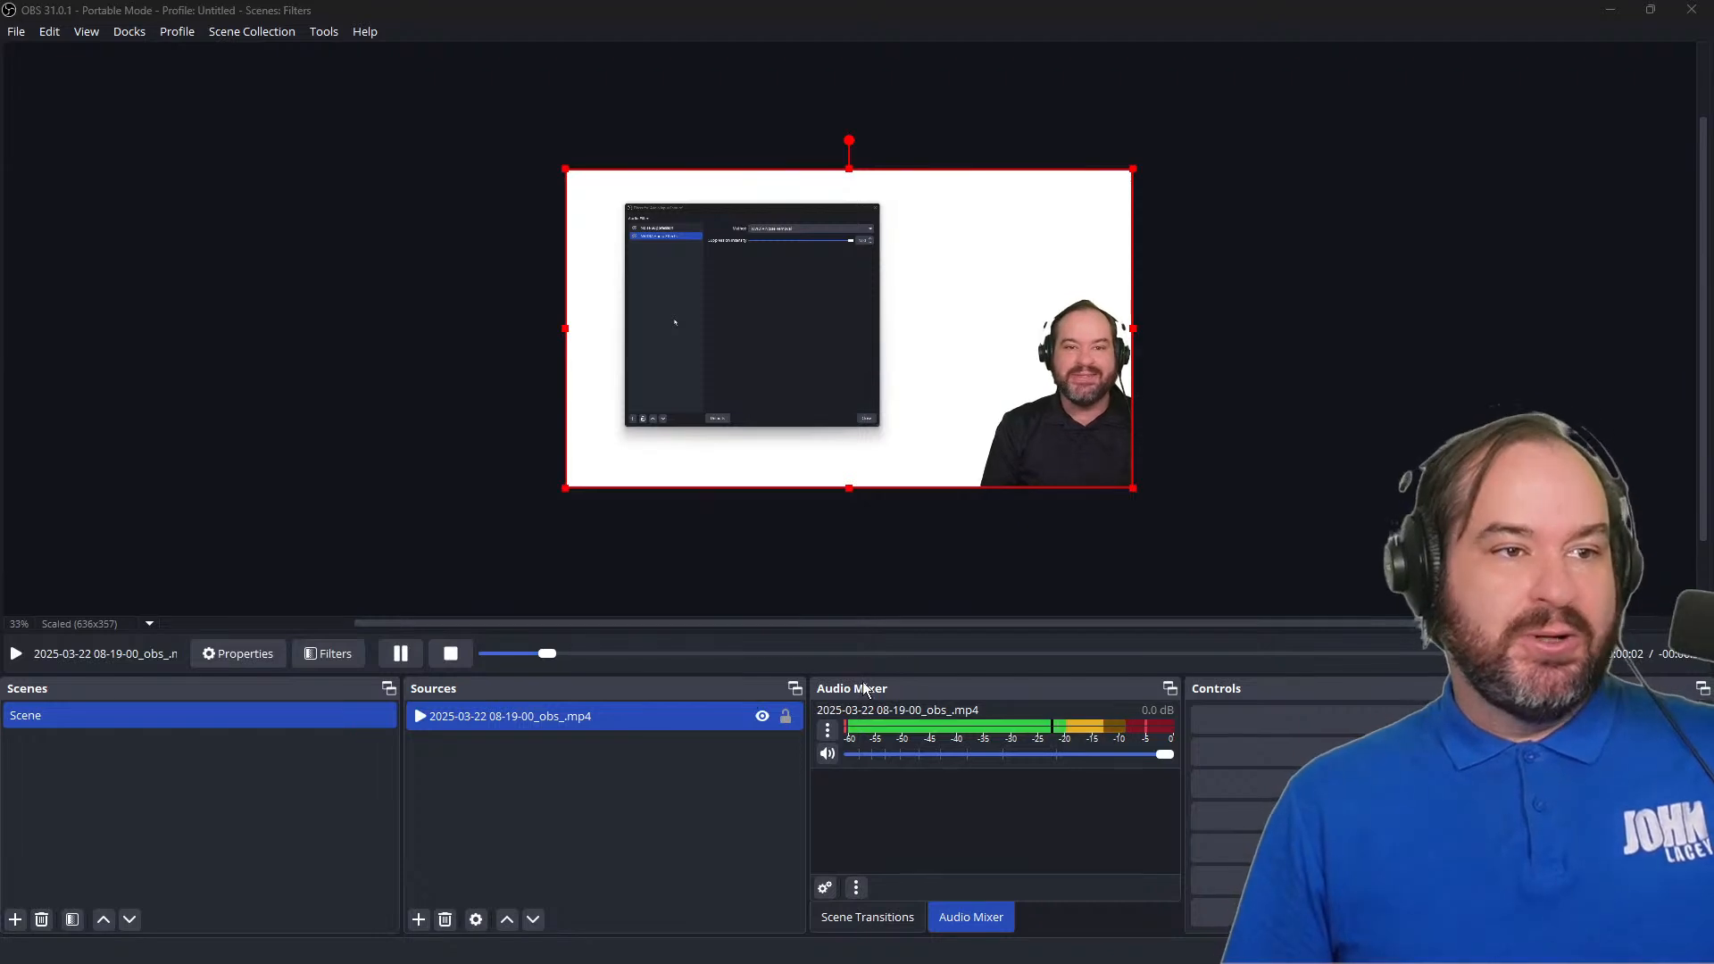
pyautogui.rightClick(533, 714)
pyautogui.click(553, 700)
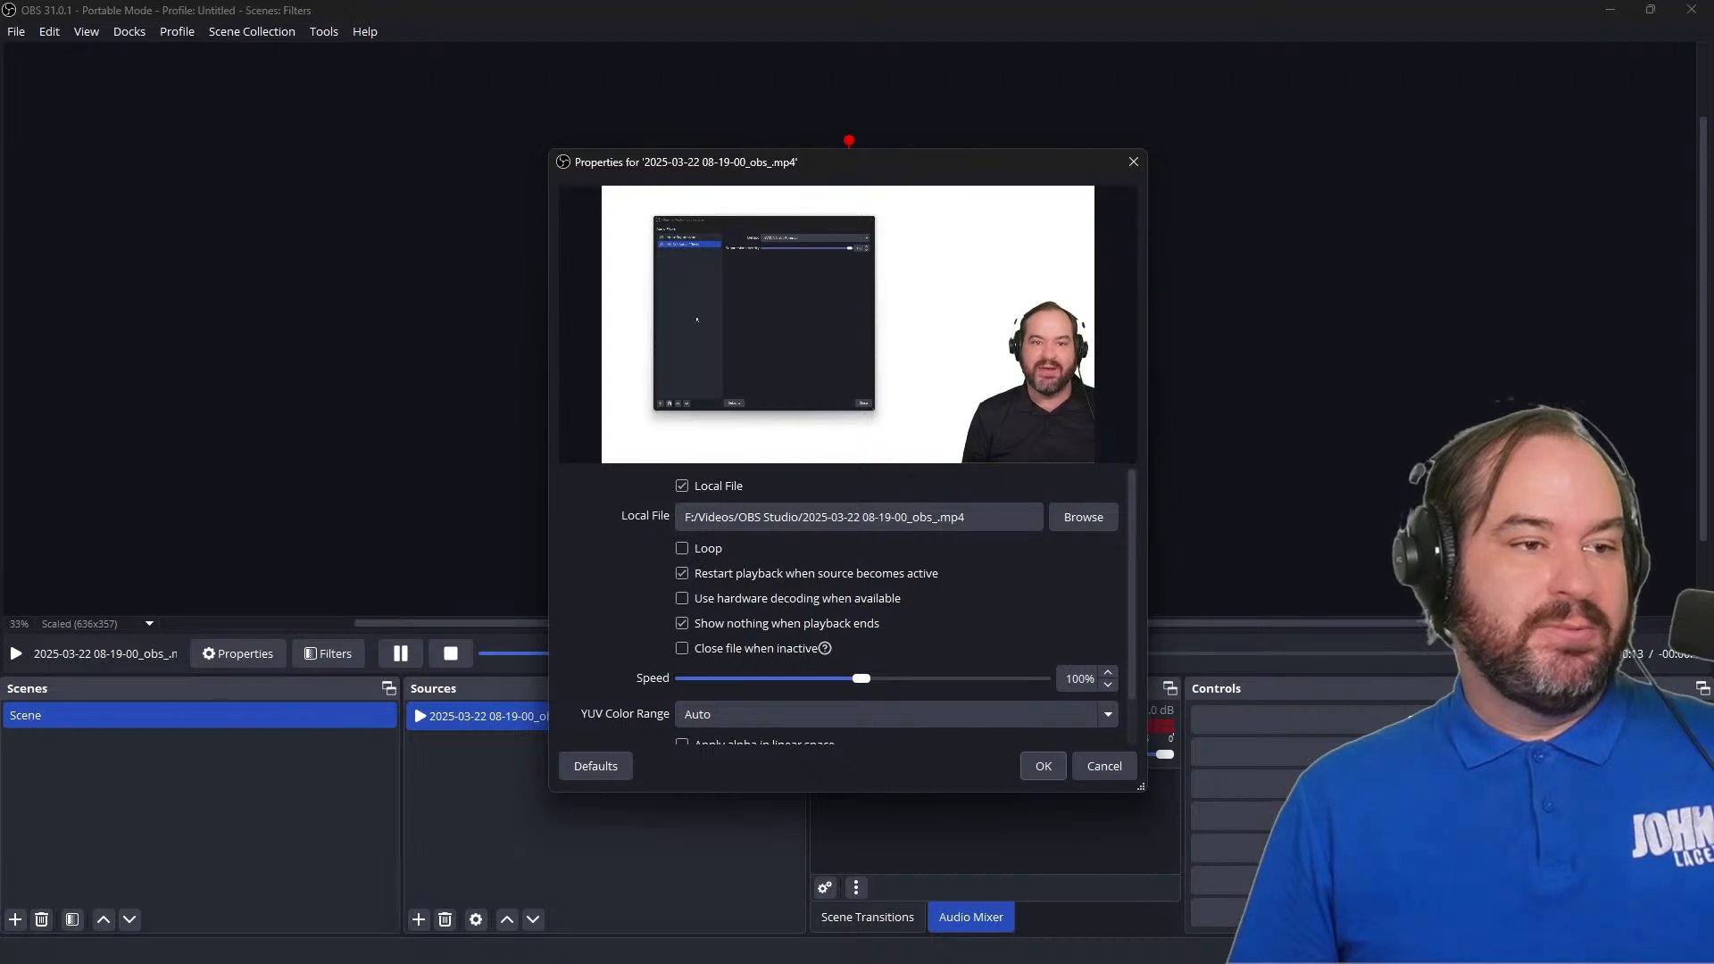
pyautogui.scroll(-1, 1000, 571)
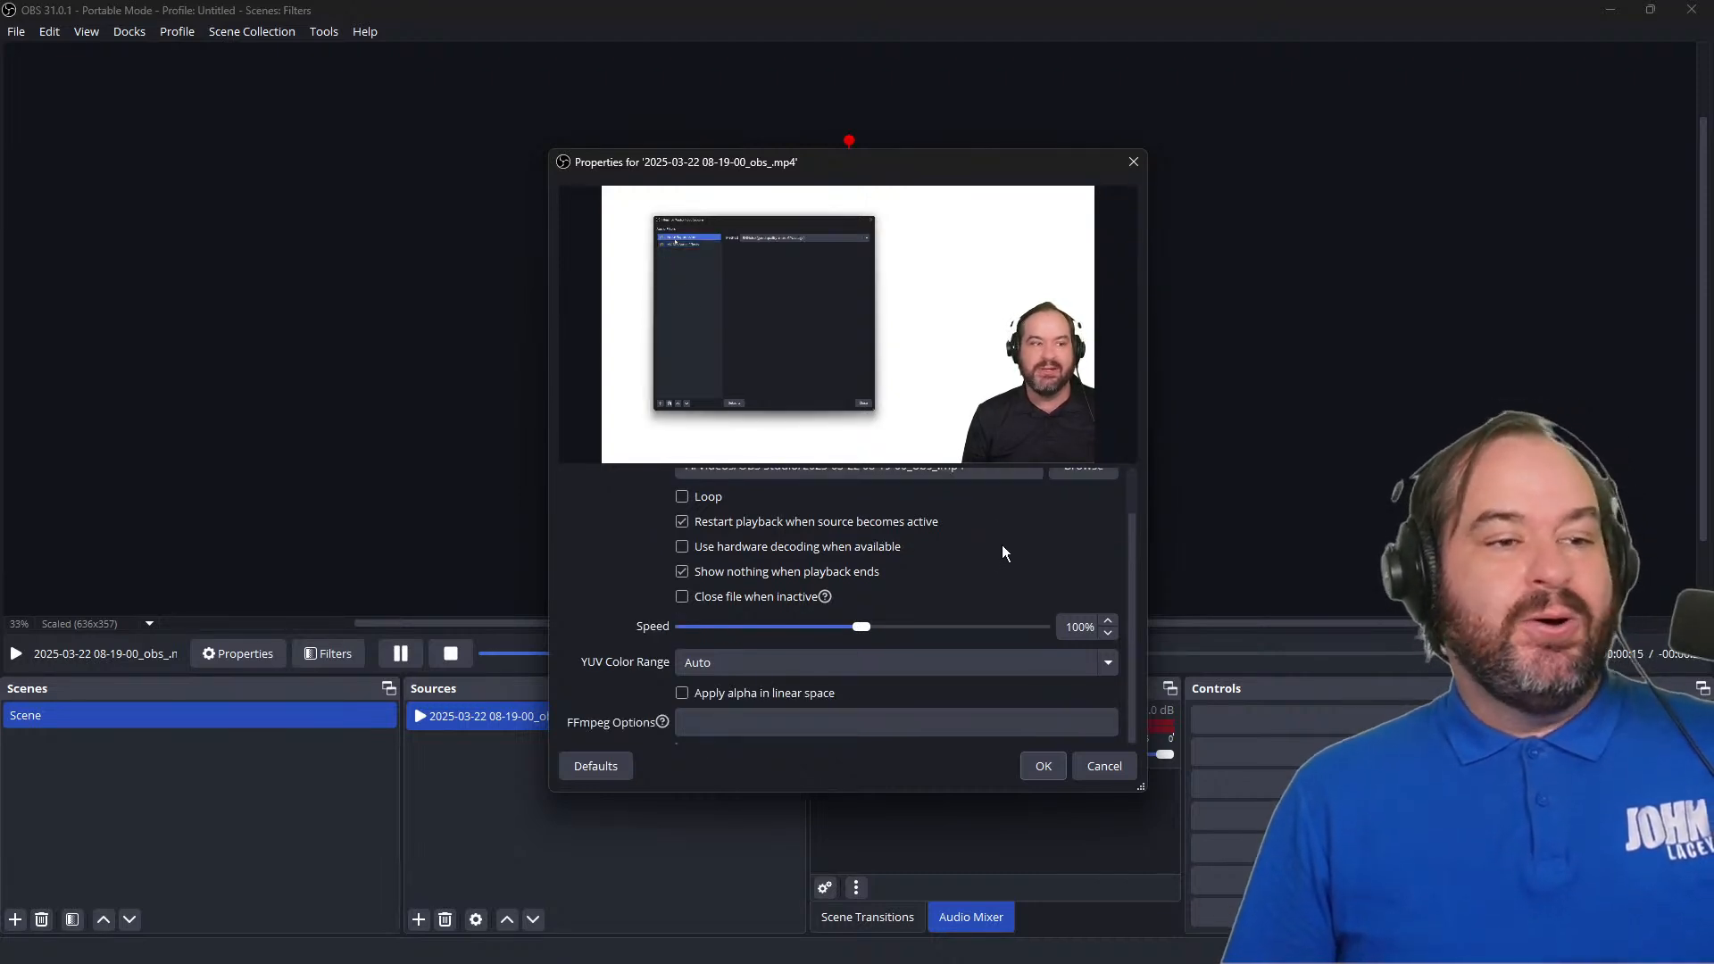
pyautogui.scroll(1, 1002, 544)
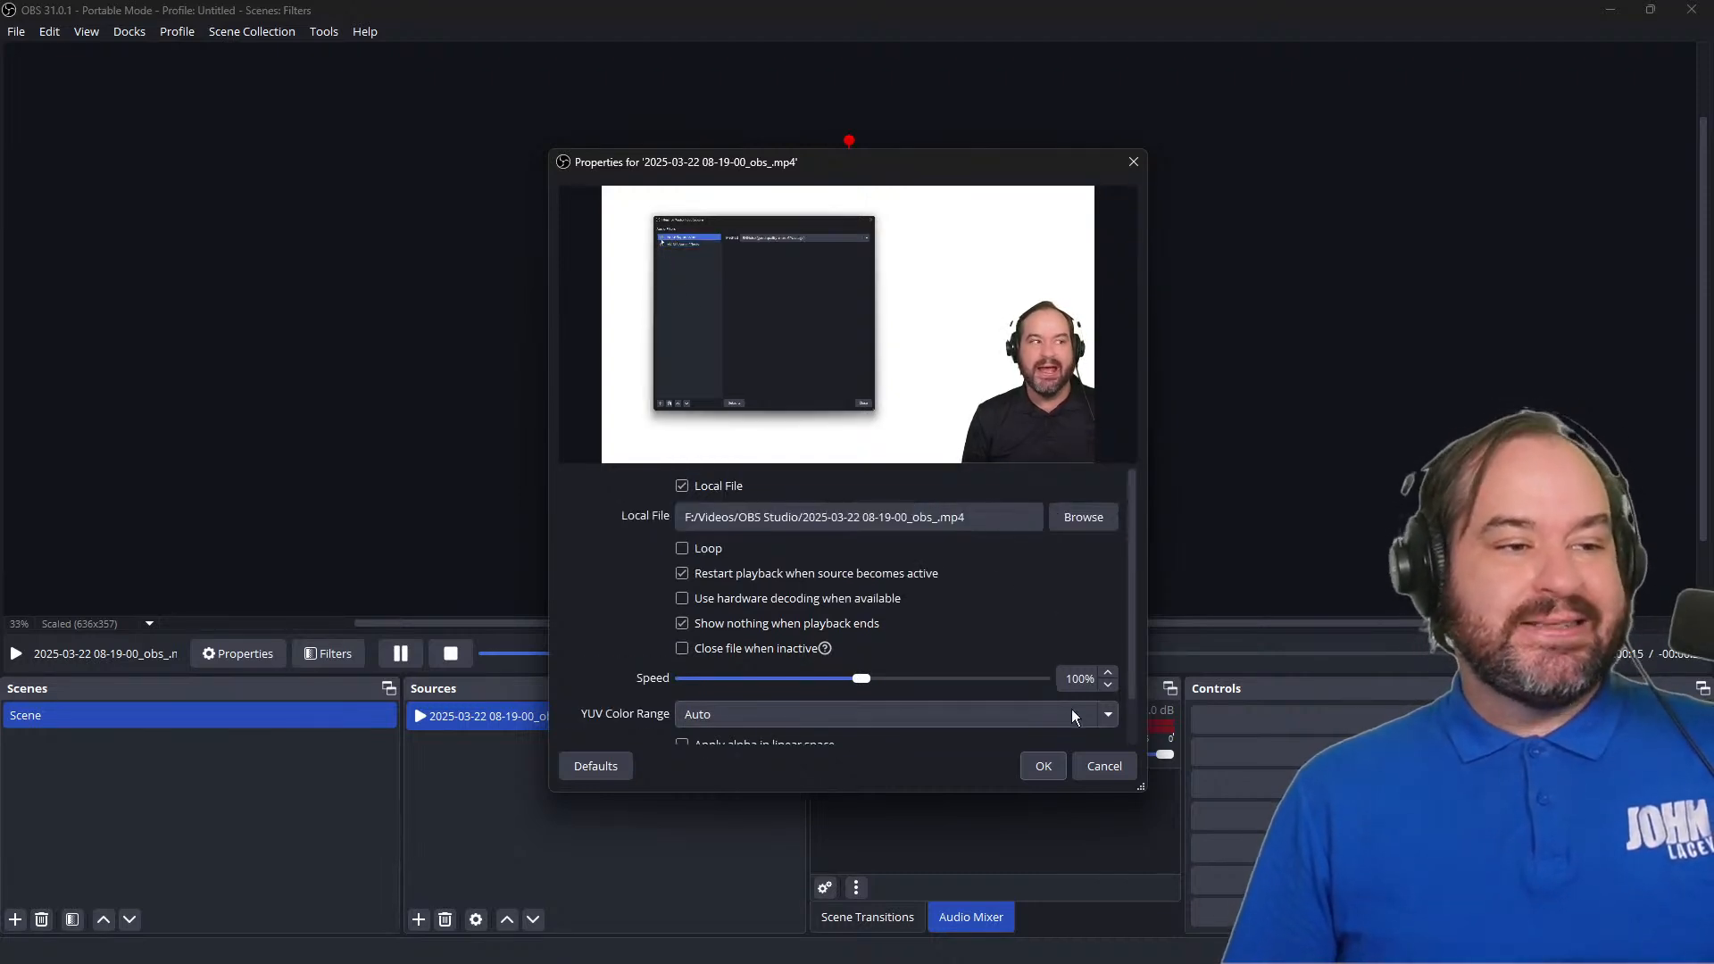
pyautogui.click(1042, 765)
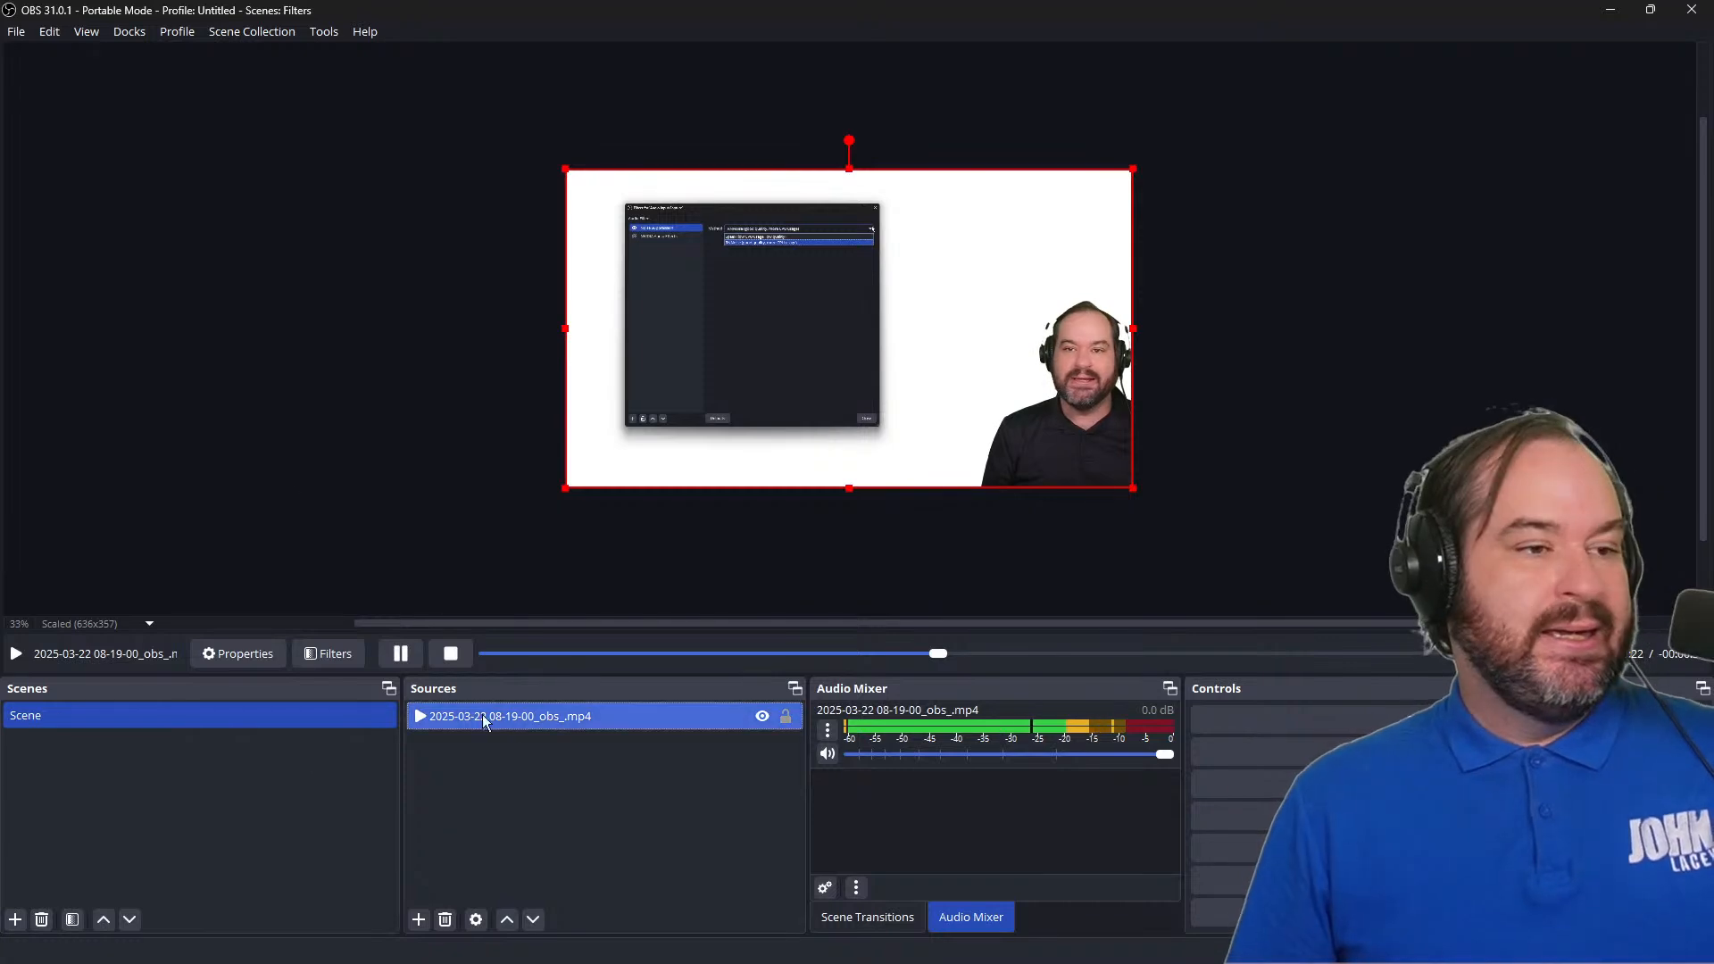
# Step: Examine which audio/video filters and effect filters can be added to the video source, and close its filters window
pyautogui.rightClick(555, 716)
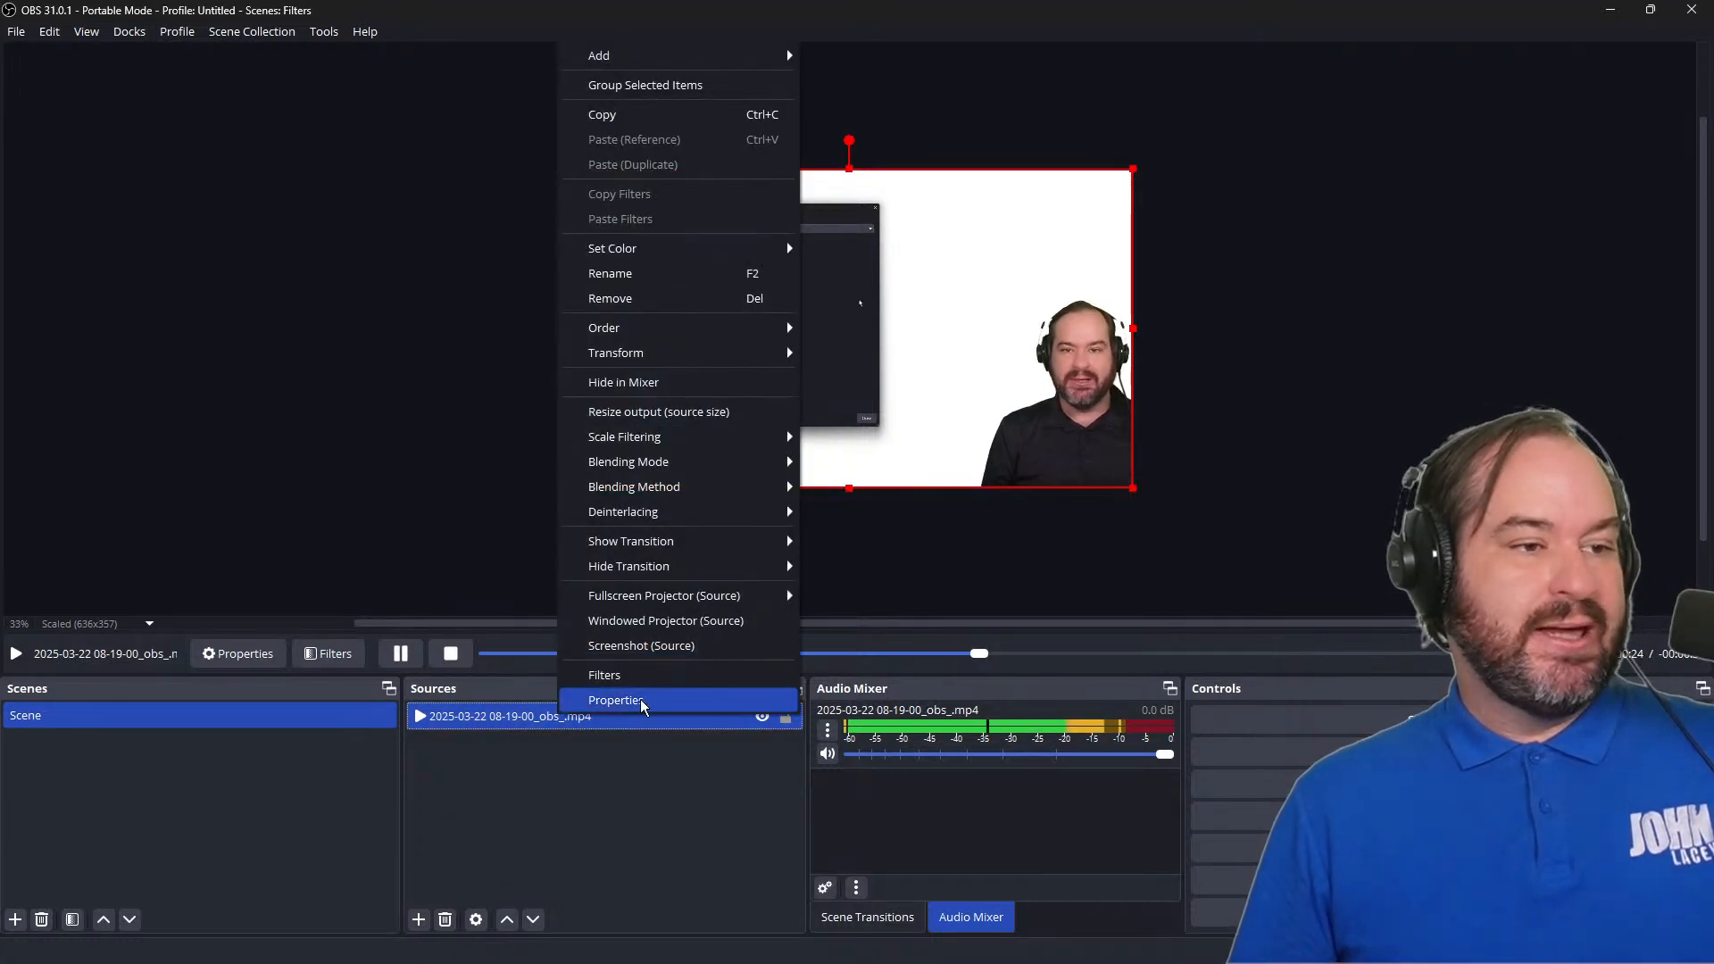
pyautogui.click(653, 677)
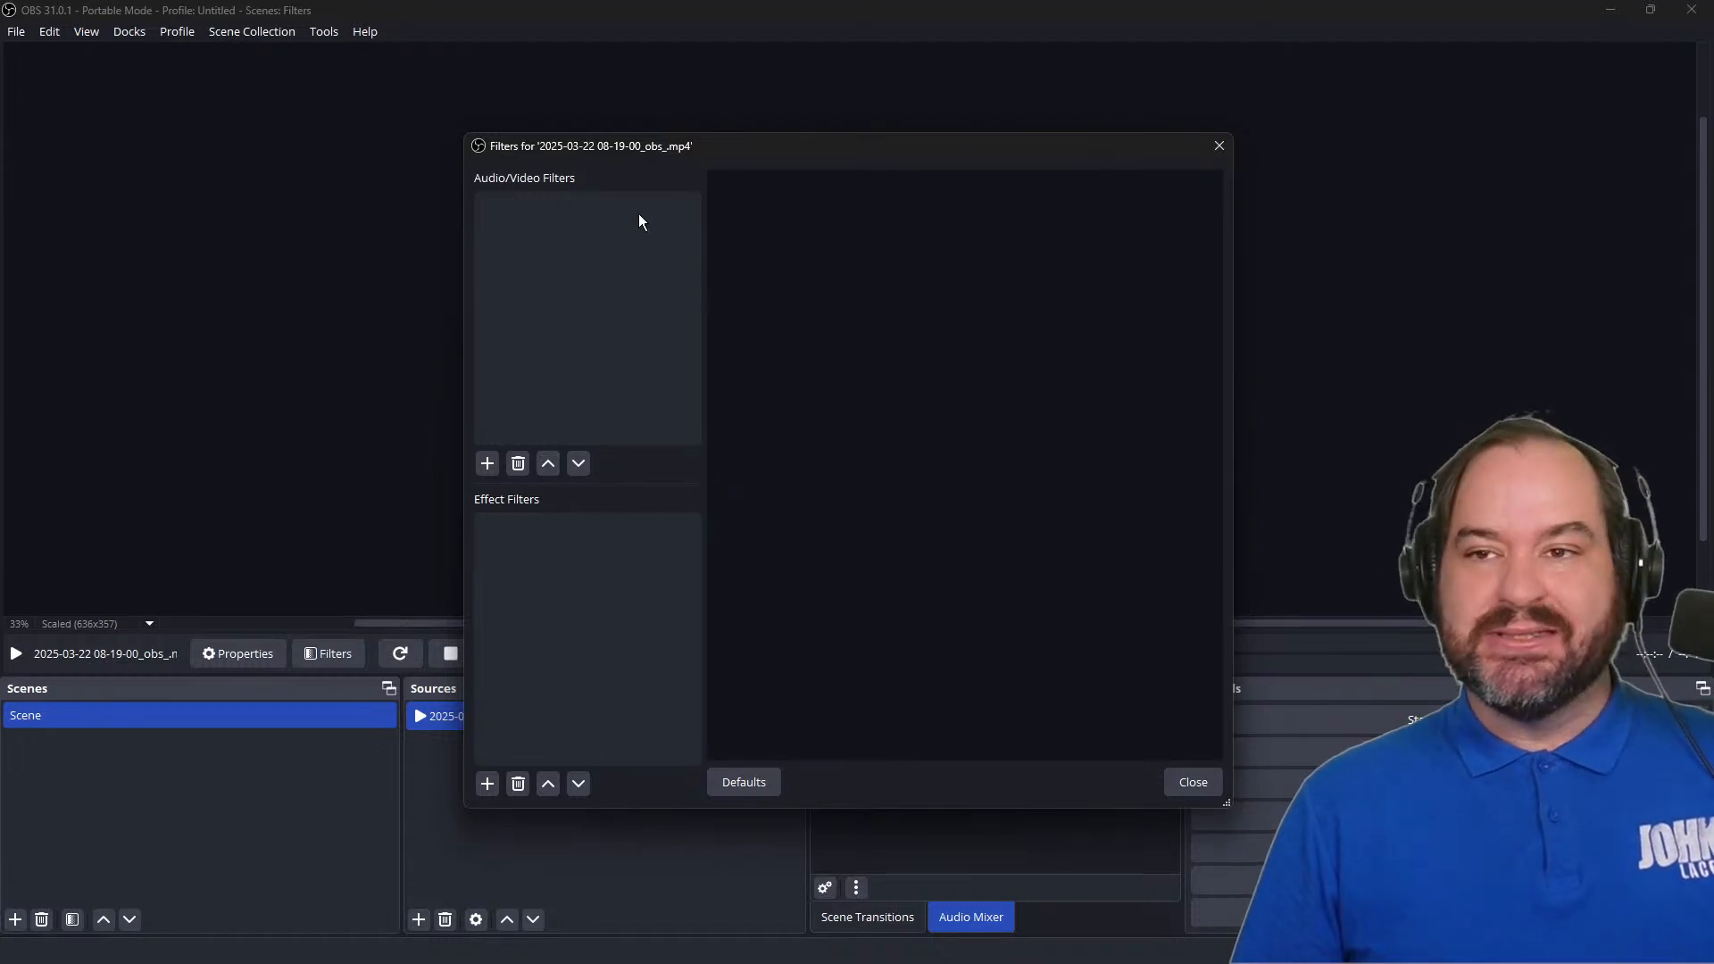
pyautogui.click(488, 463)
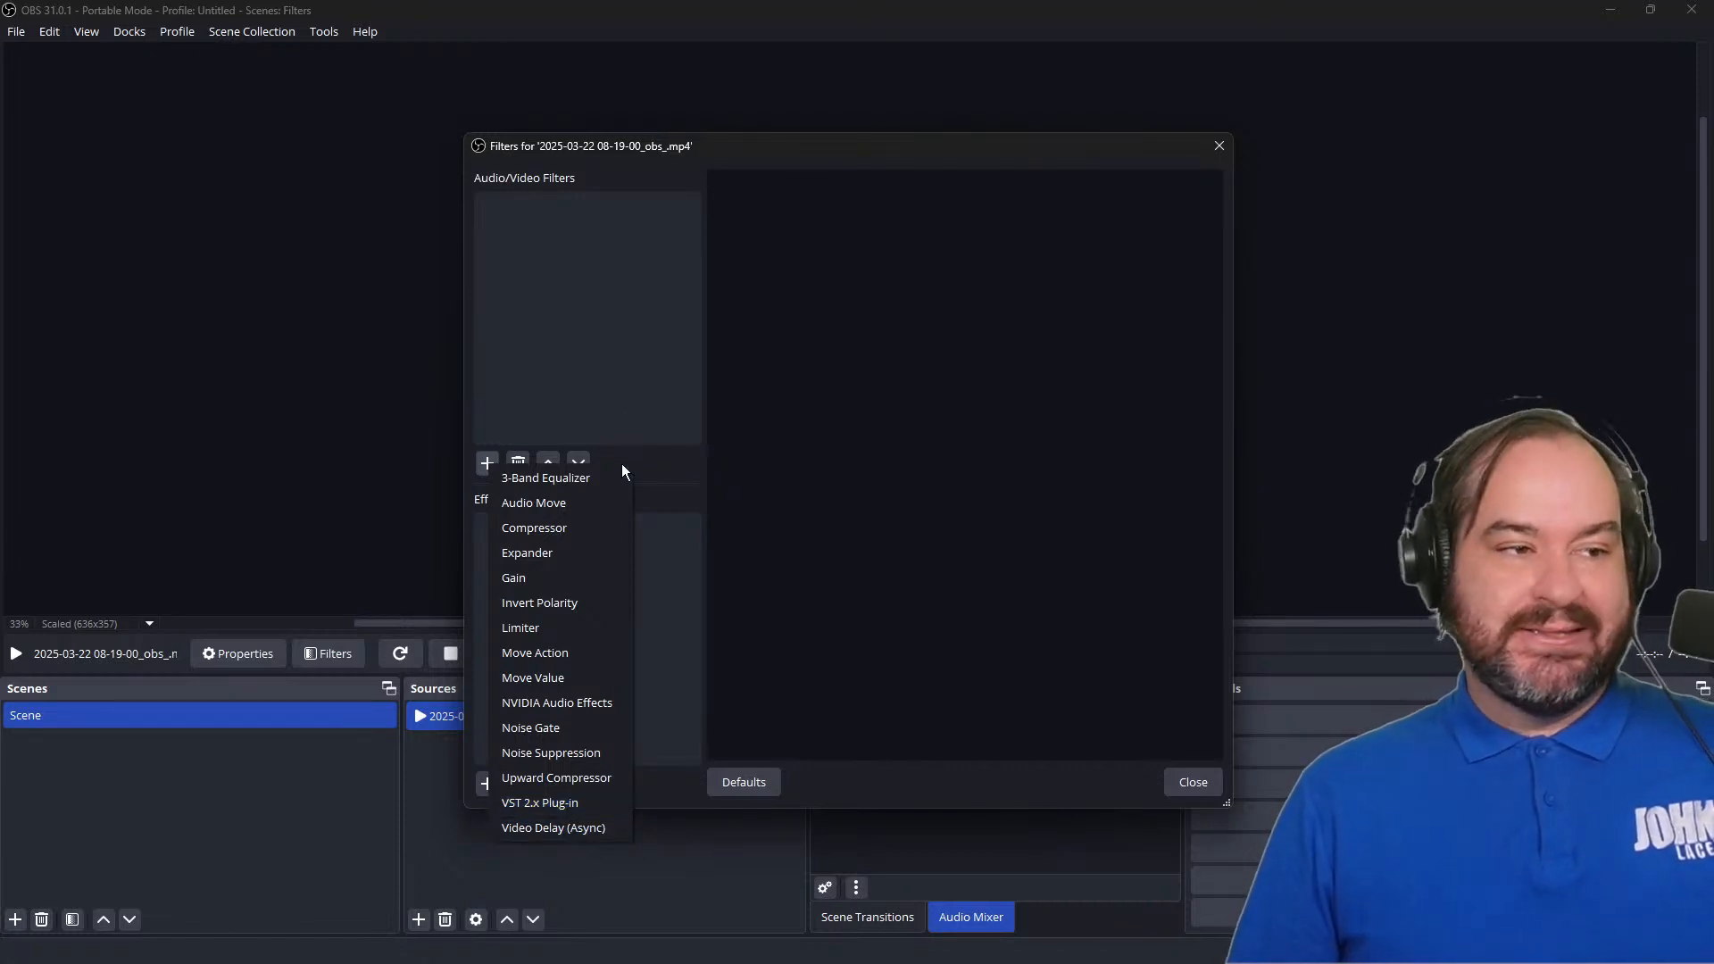
pyautogui.click(666, 518)
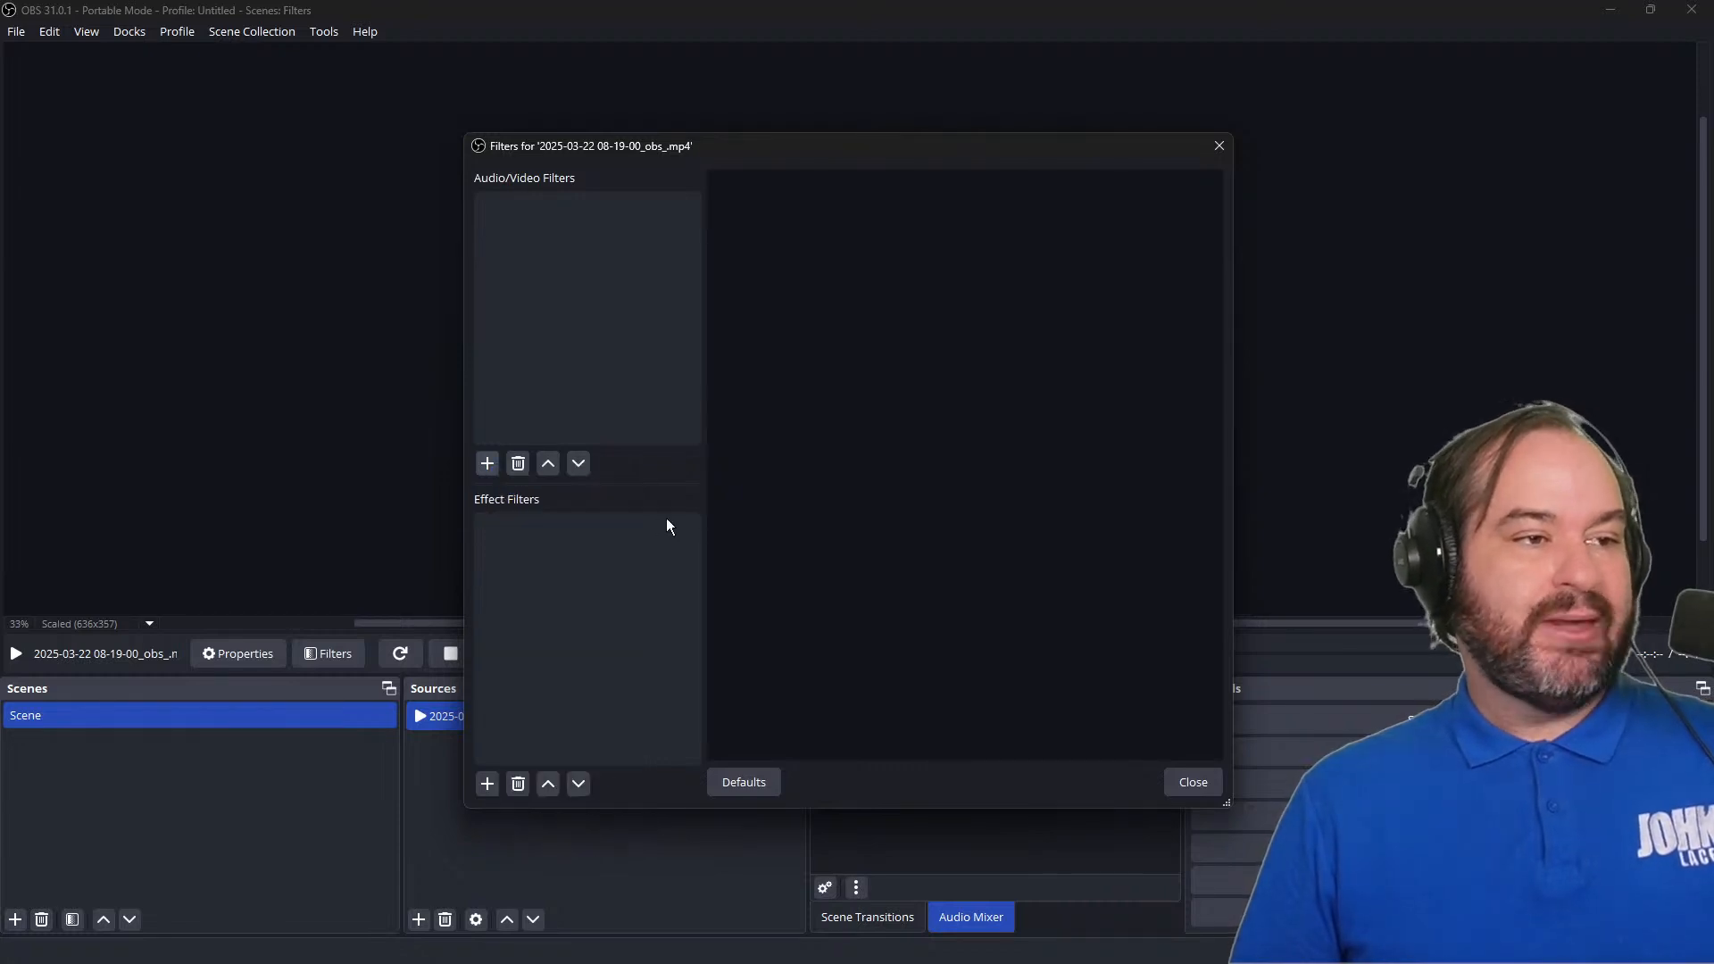
pyautogui.click(487, 784)
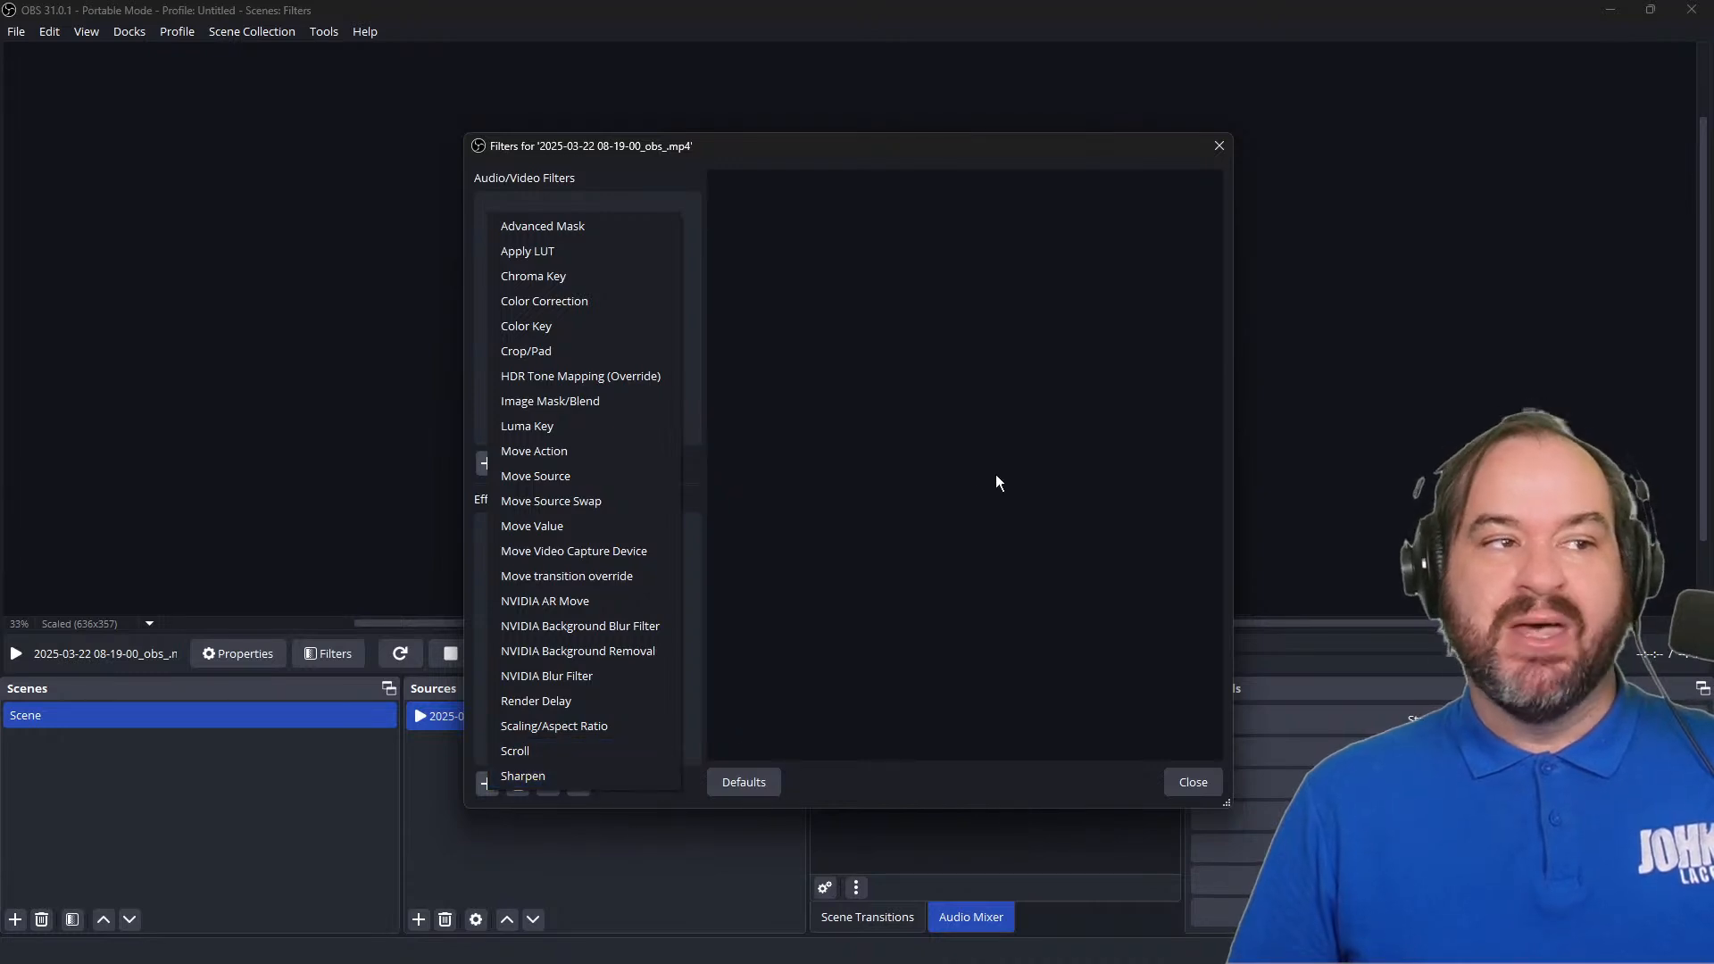
pyautogui.click(973, 486)
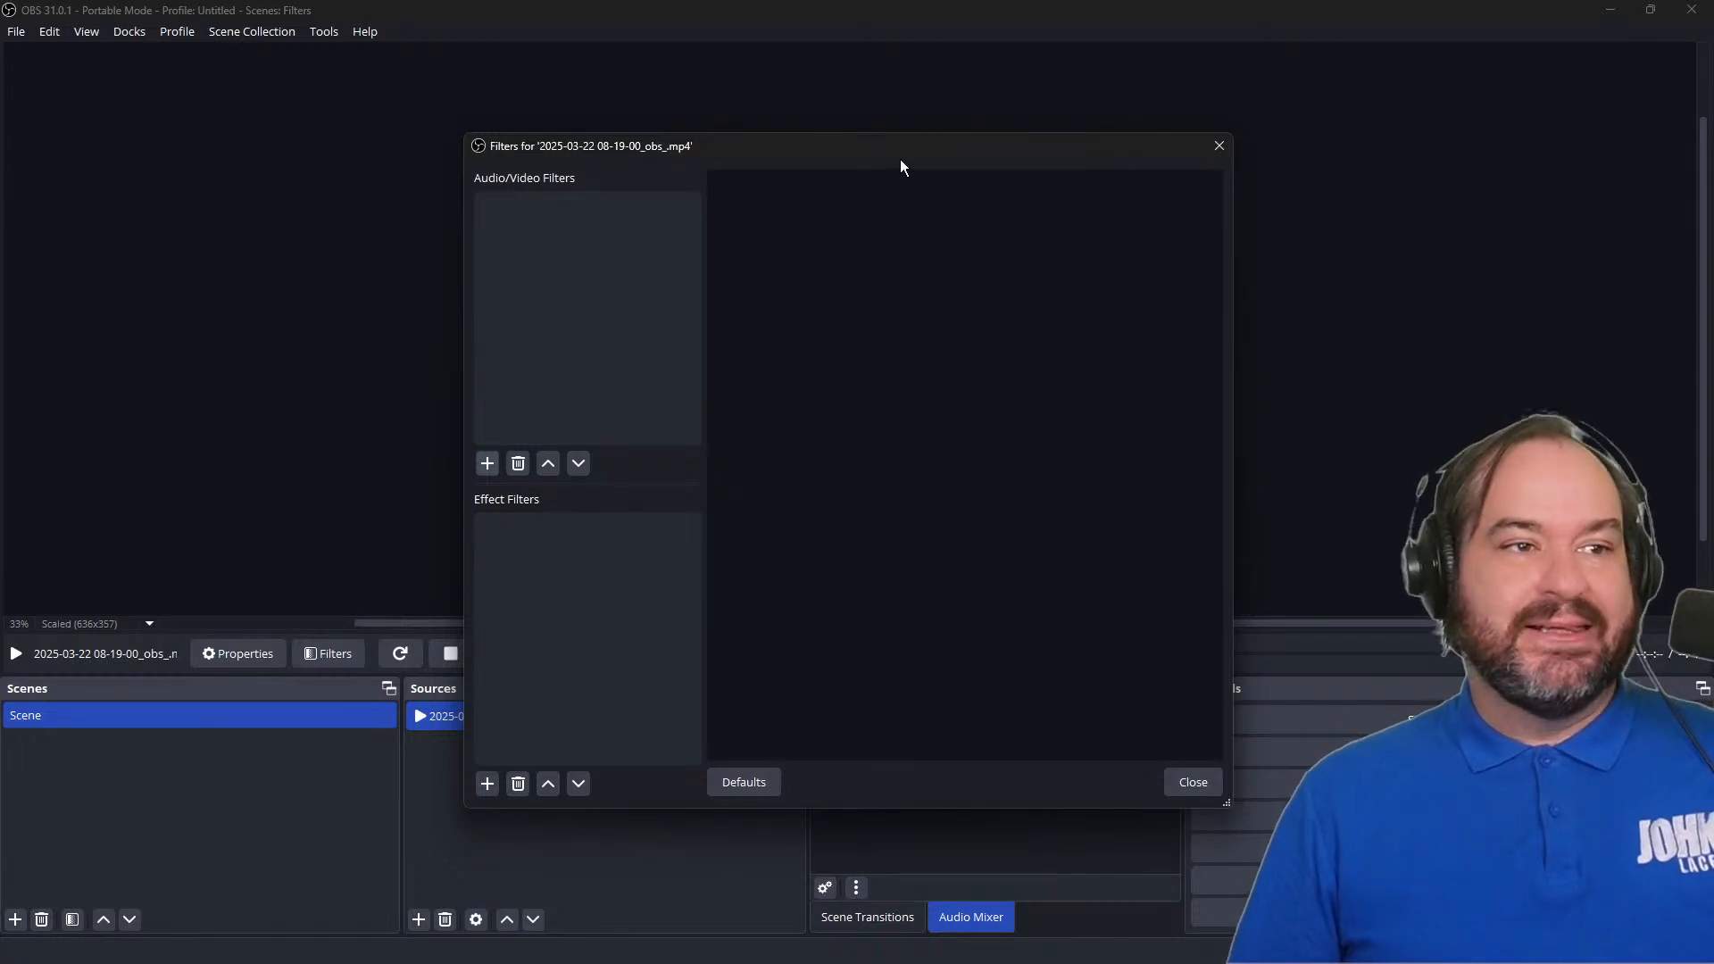
pyautogui.moveTo(900, 160); pyautogui.dragTo(1155, 168)
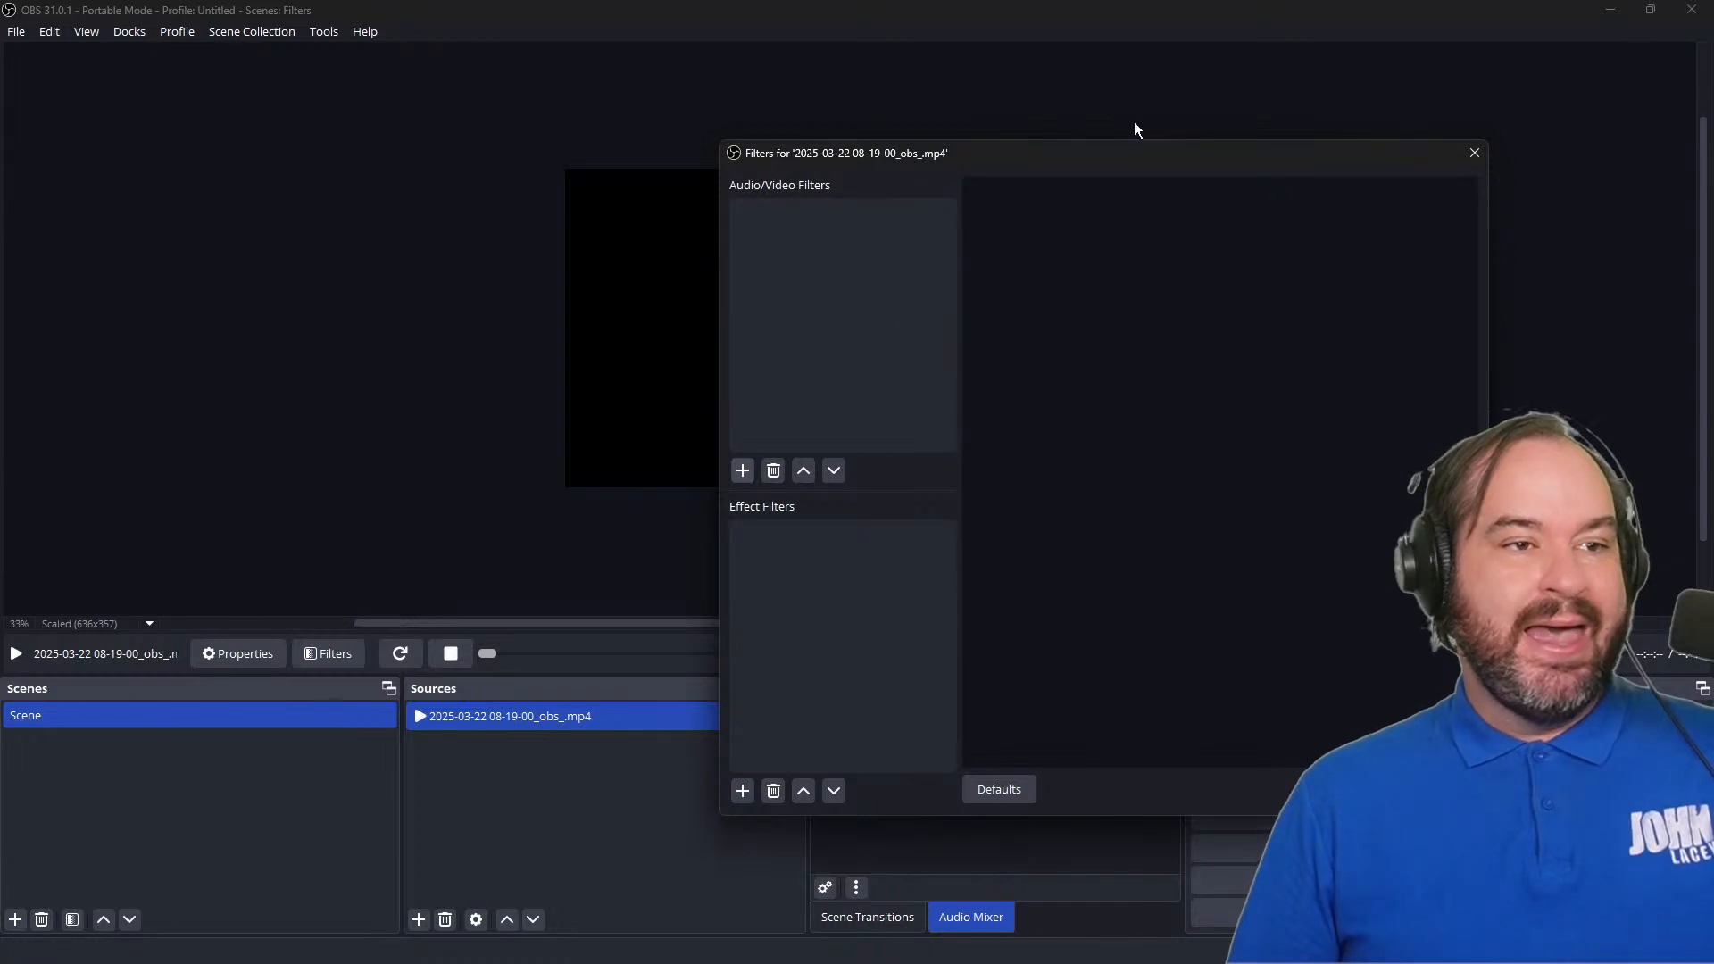
pyautogui.click(1474, 154)
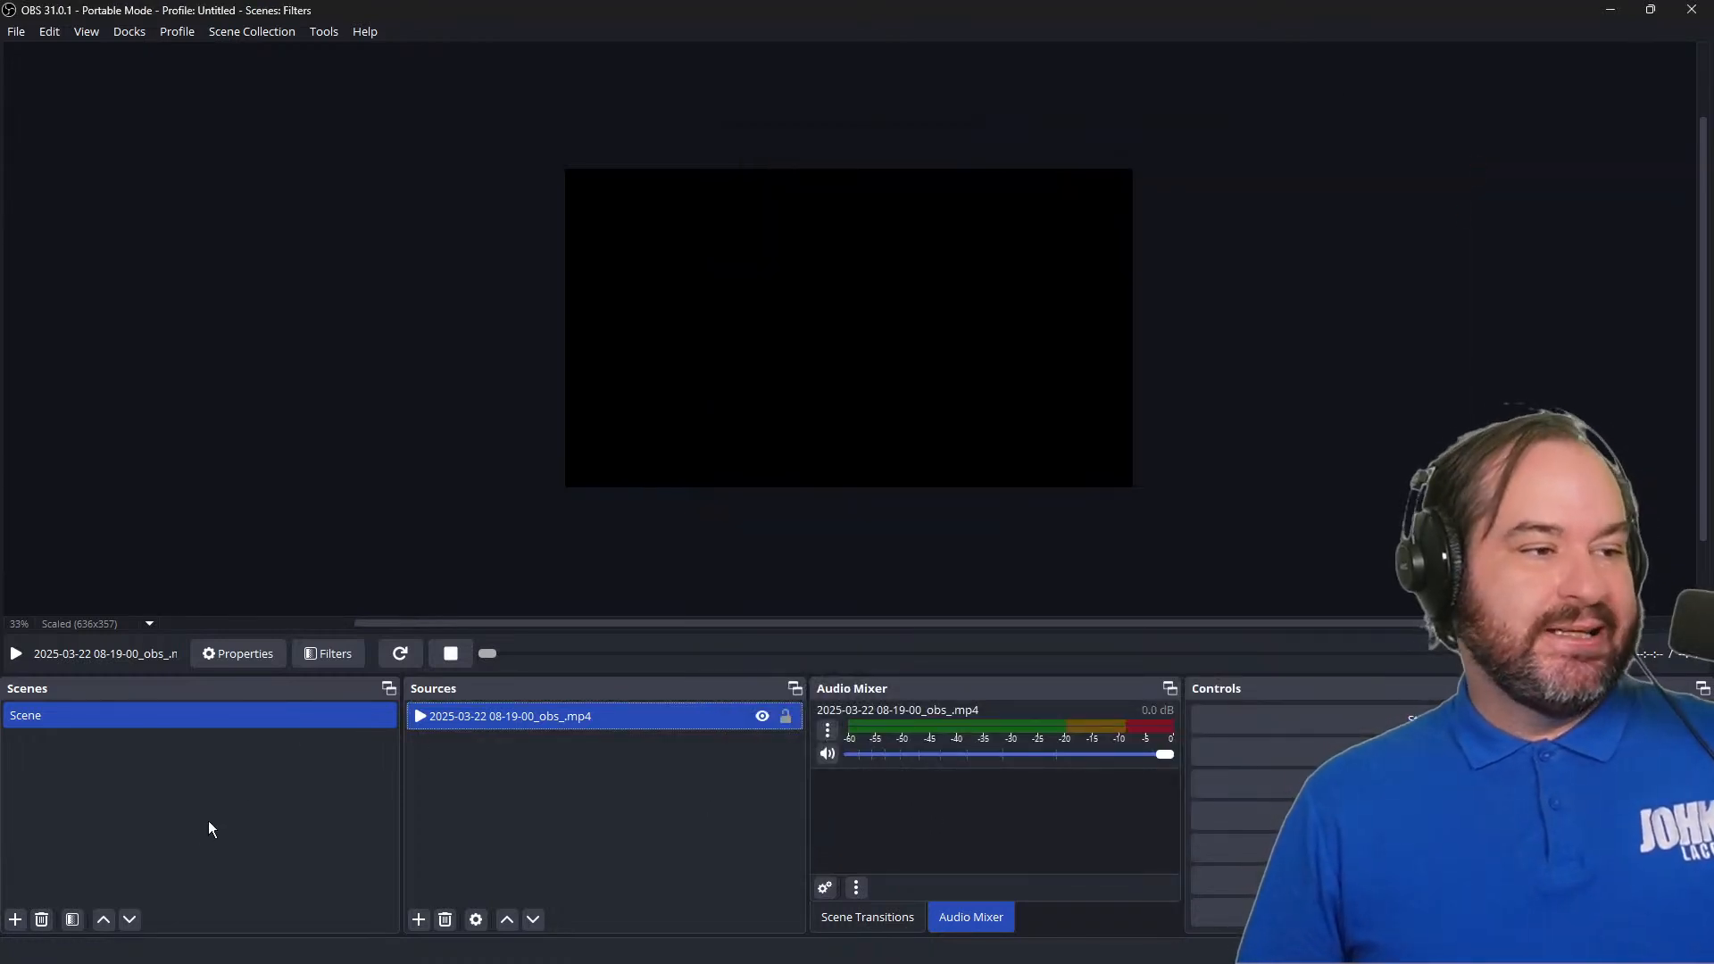
# Step: Create a new scene named with the presenter's first name followed by "VirtualCam"
pyautogui.click(15, 919)
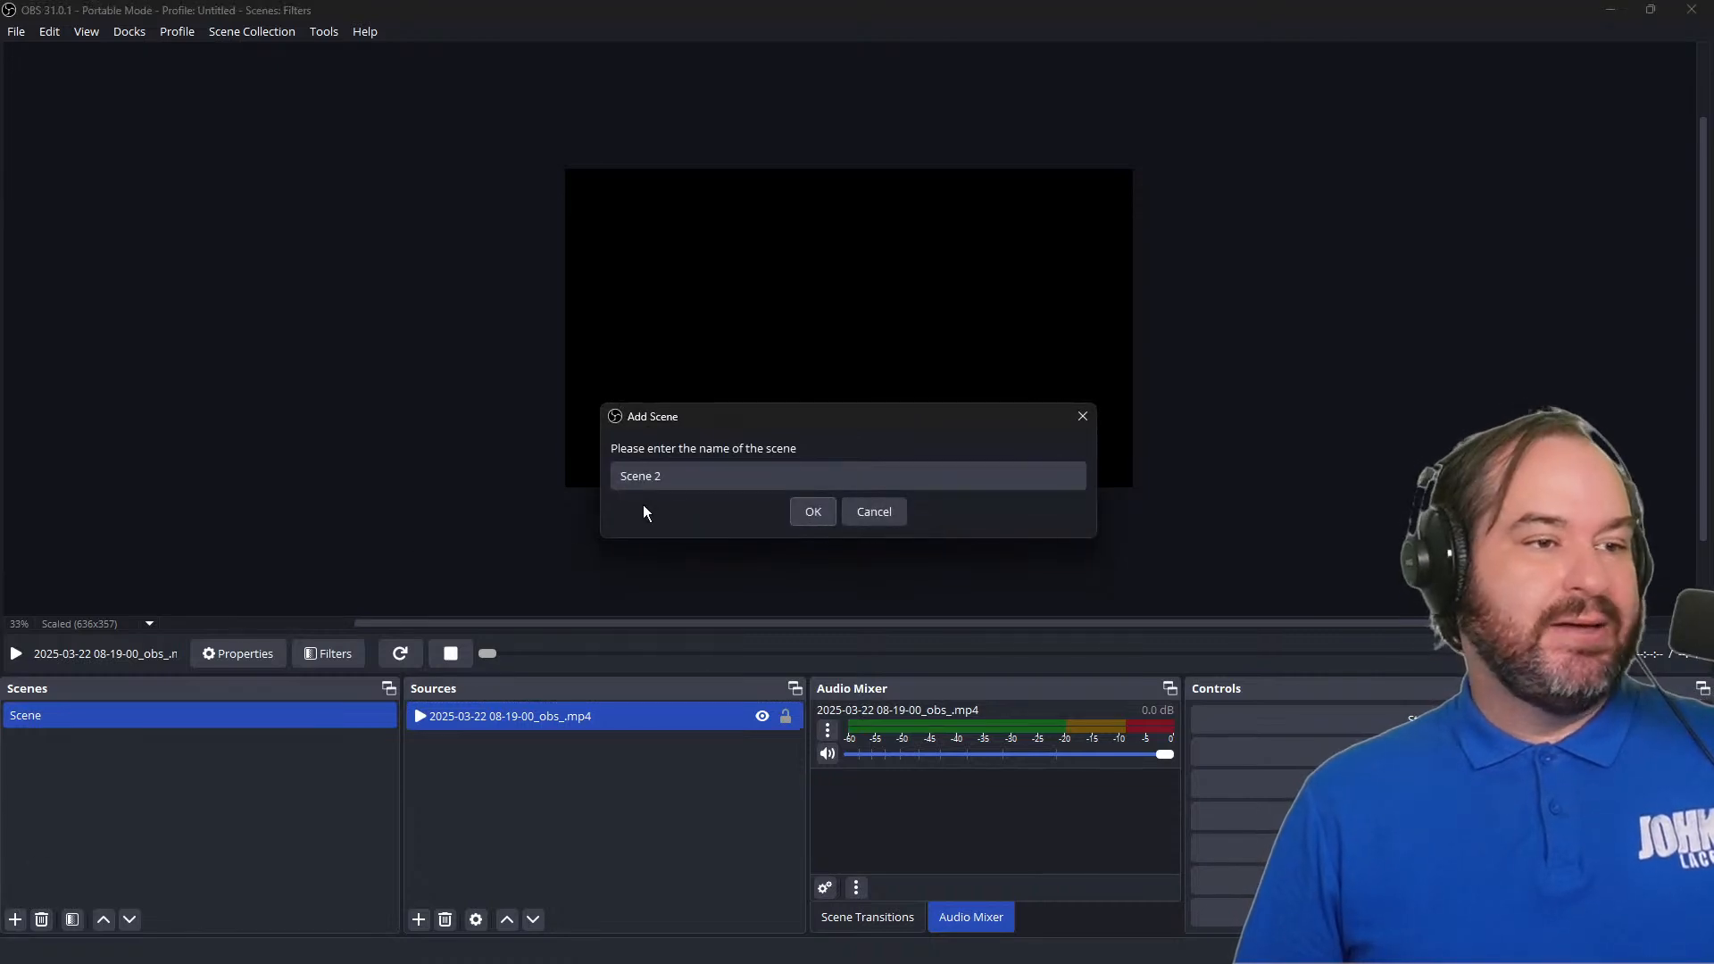
pyautogui.click(711, 474)
pyautogui.moveTo(711, 474); pyautogui.dragTo(500, 481)
pyautogui.write('J')
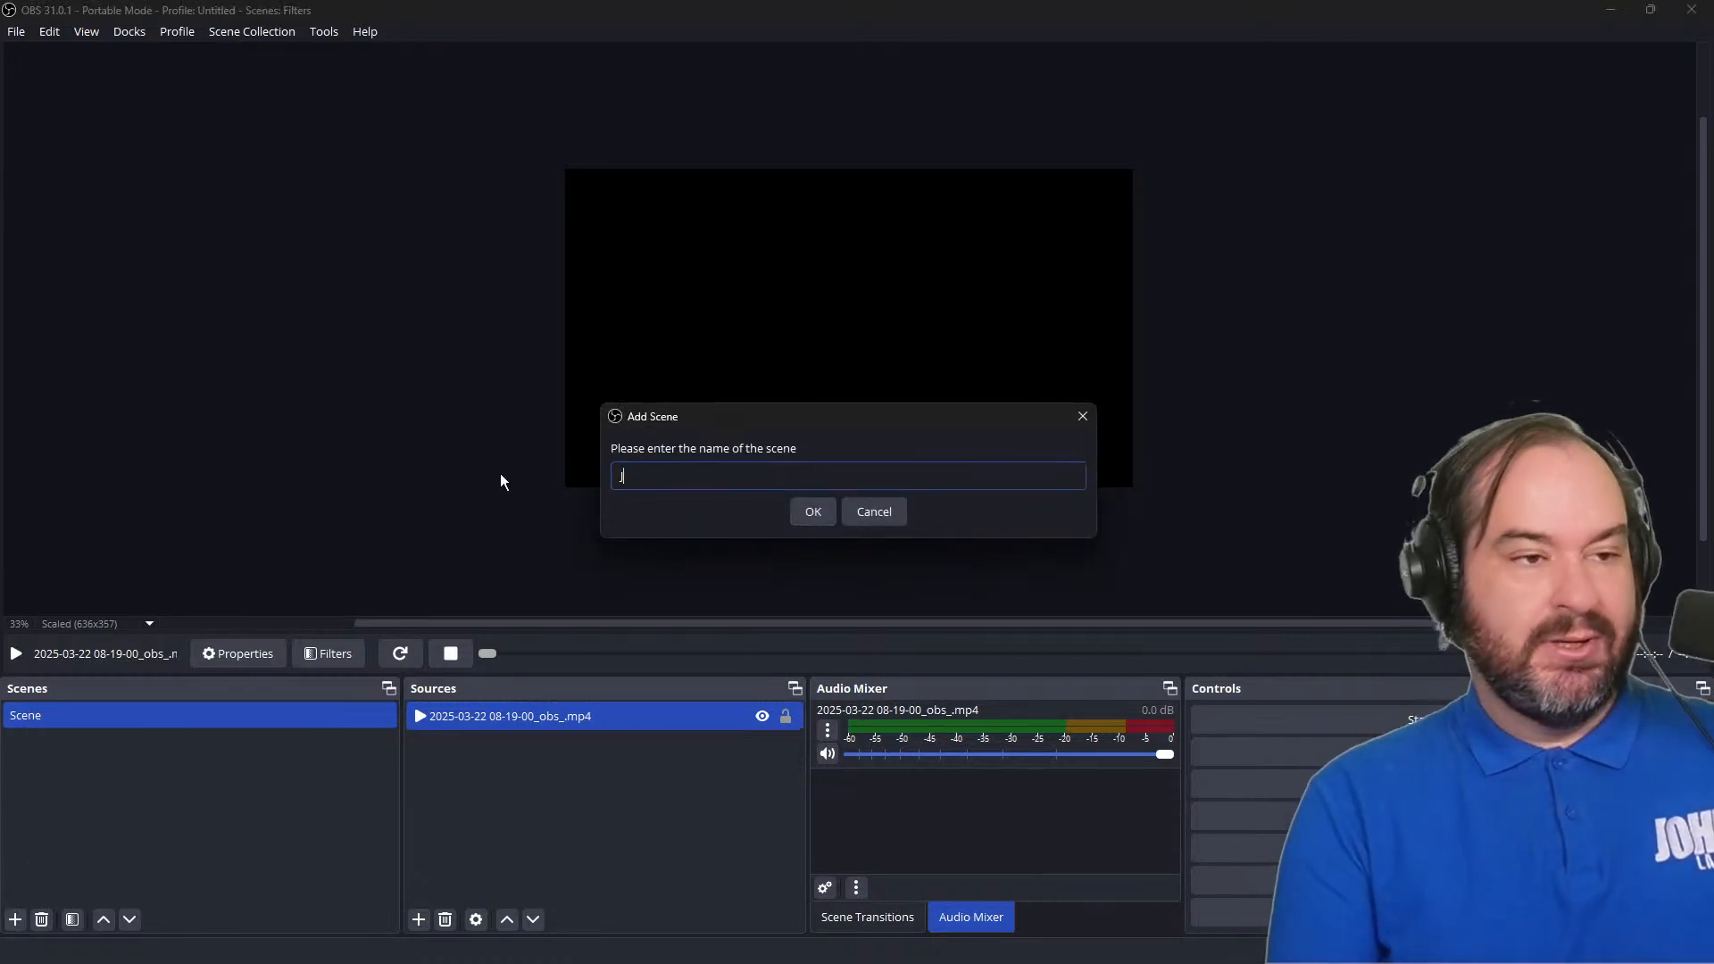
pyautogui.write('ohn VirtualCam')
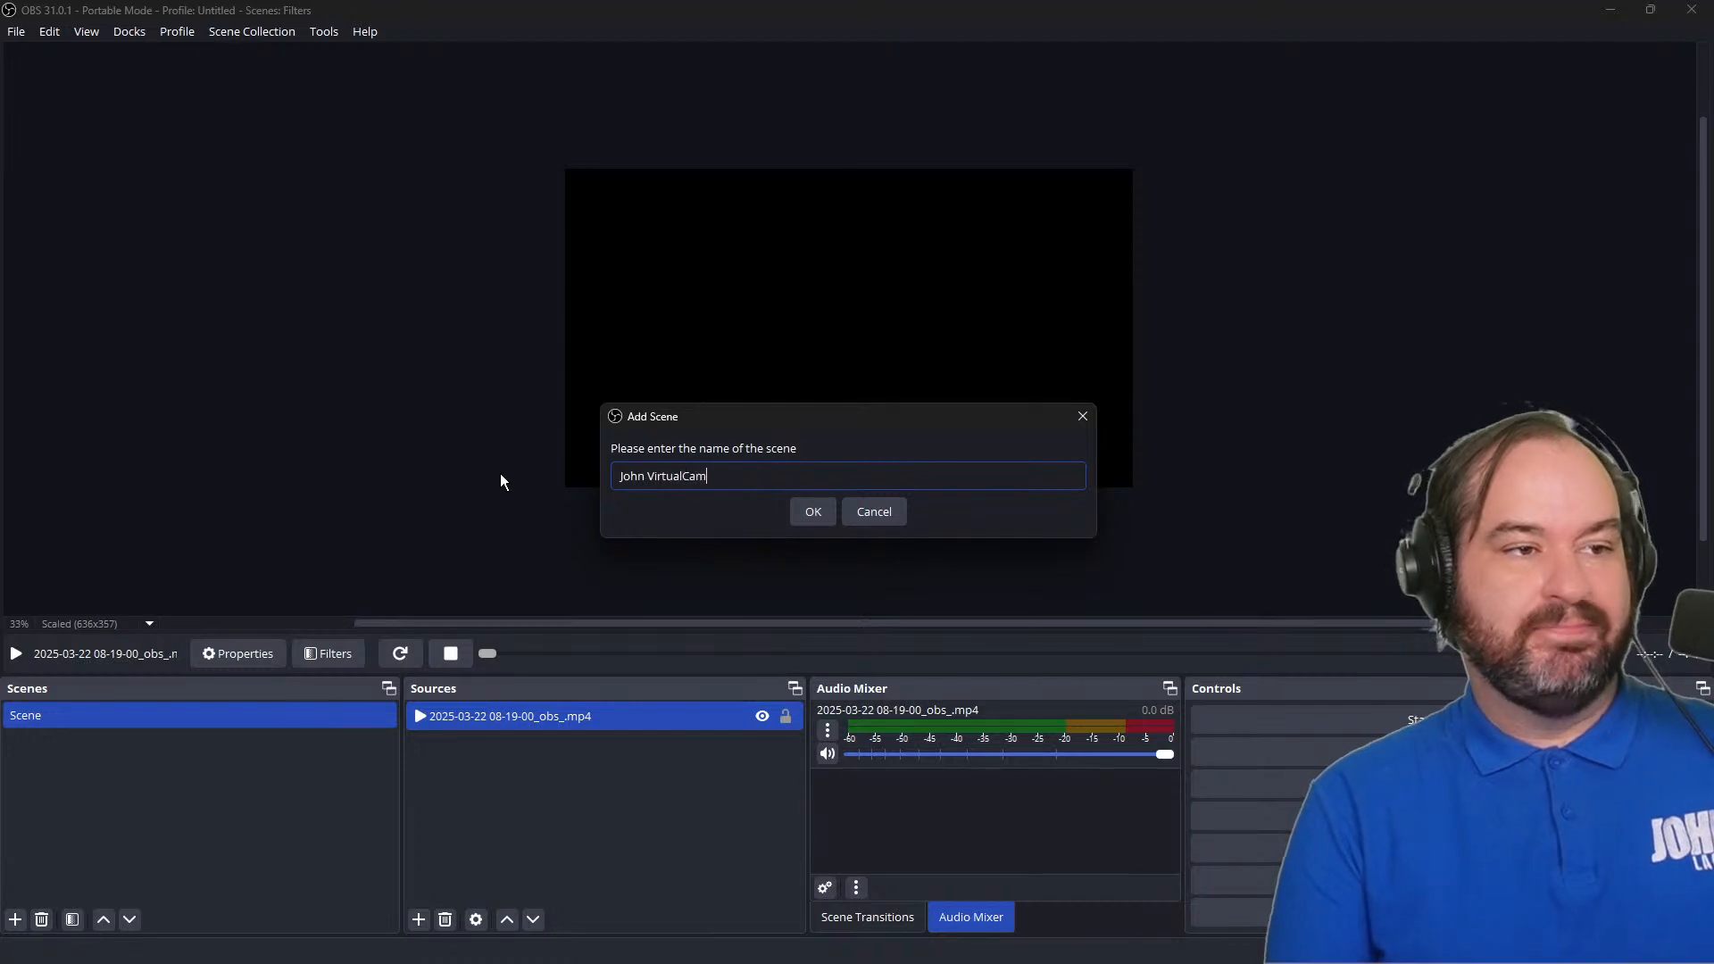
pyautogui.press('Return')
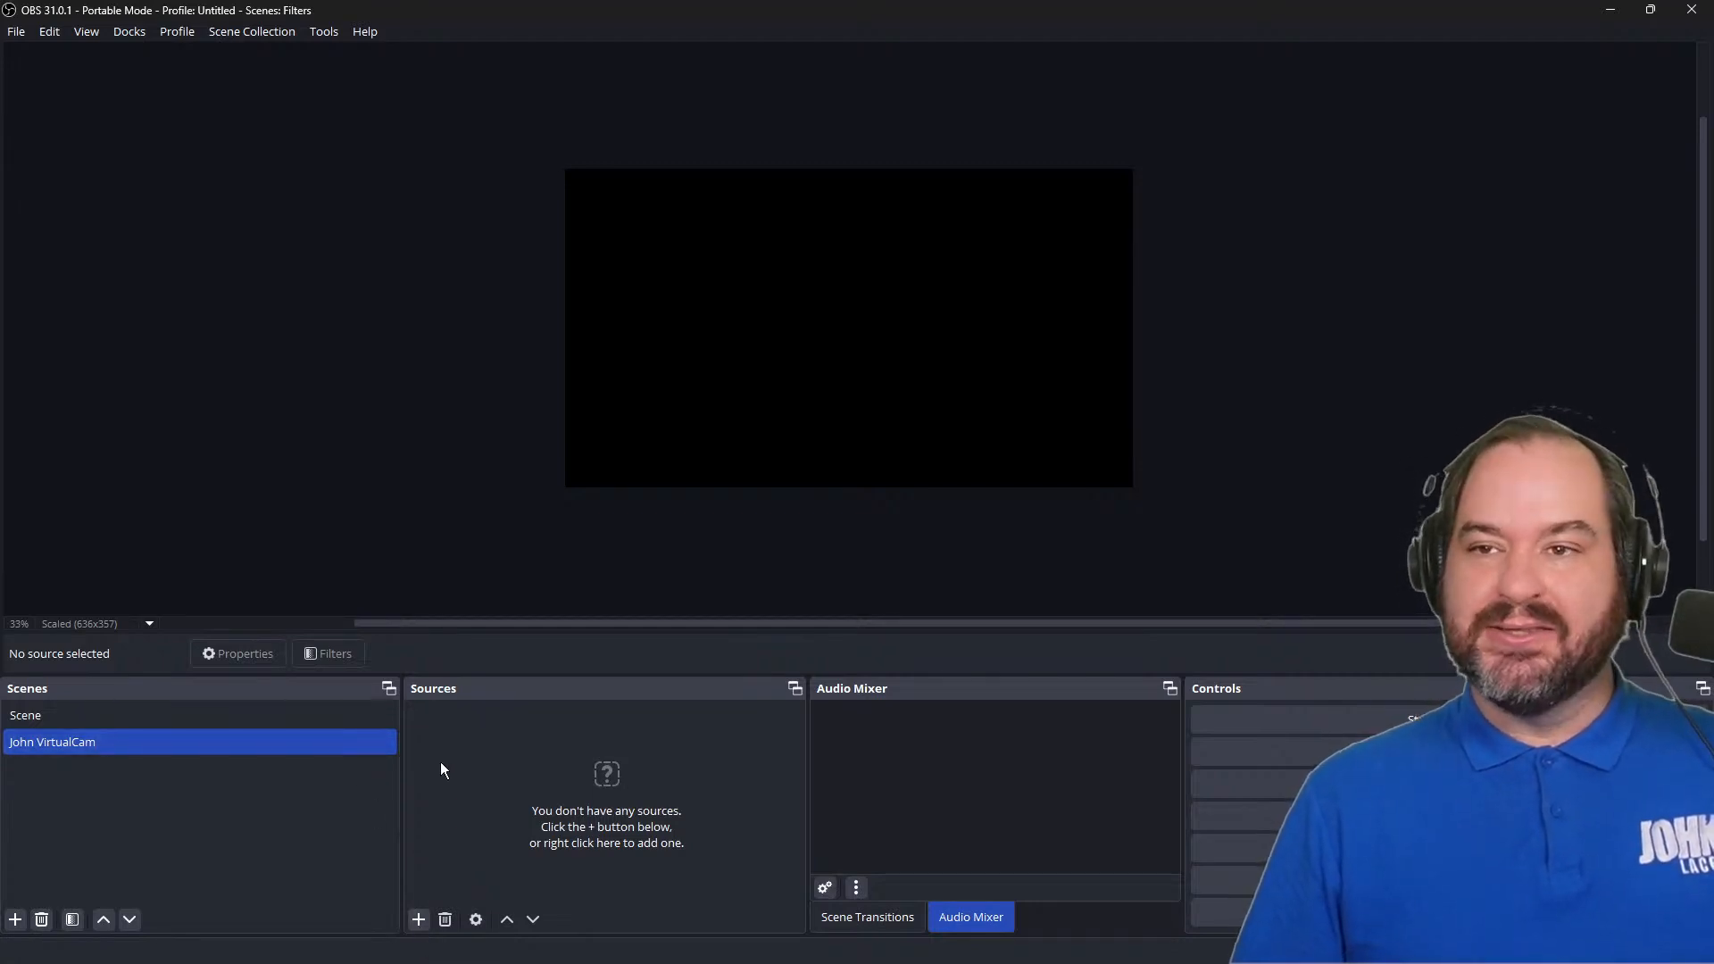
# Step: Add a Video Capture Device source to the new scene, named with the presenter's first name followed by "VC"
pyautogui.click(419, 920)
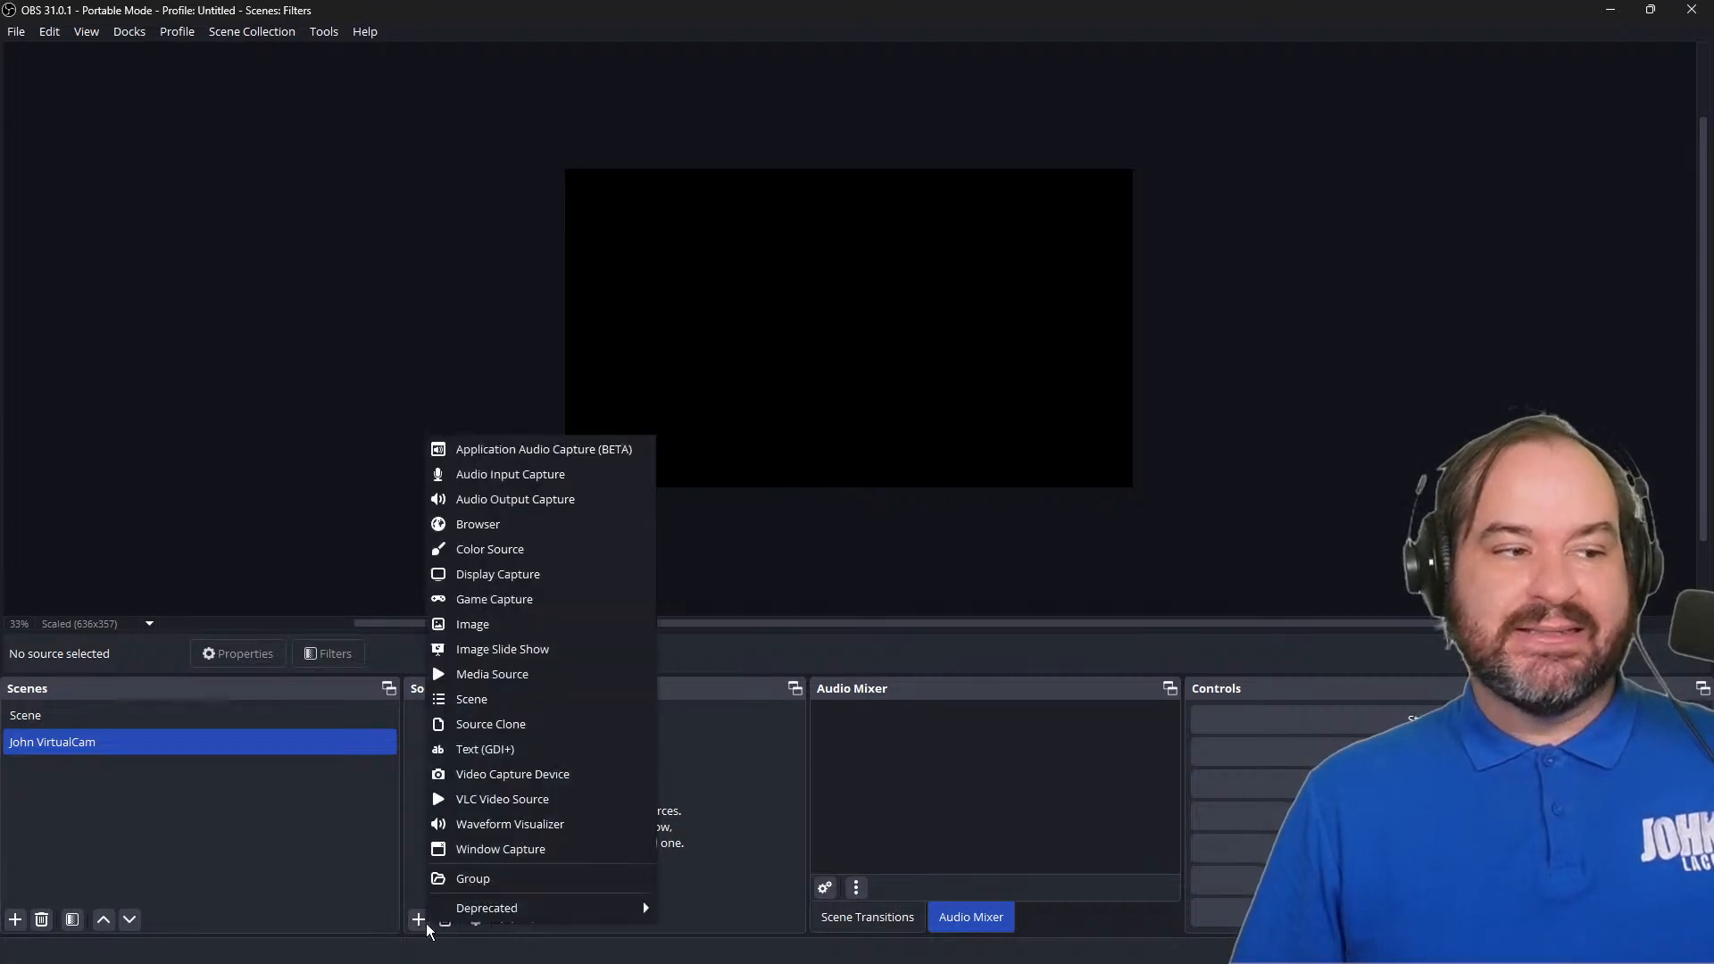
pyautogui.click(623, 773)
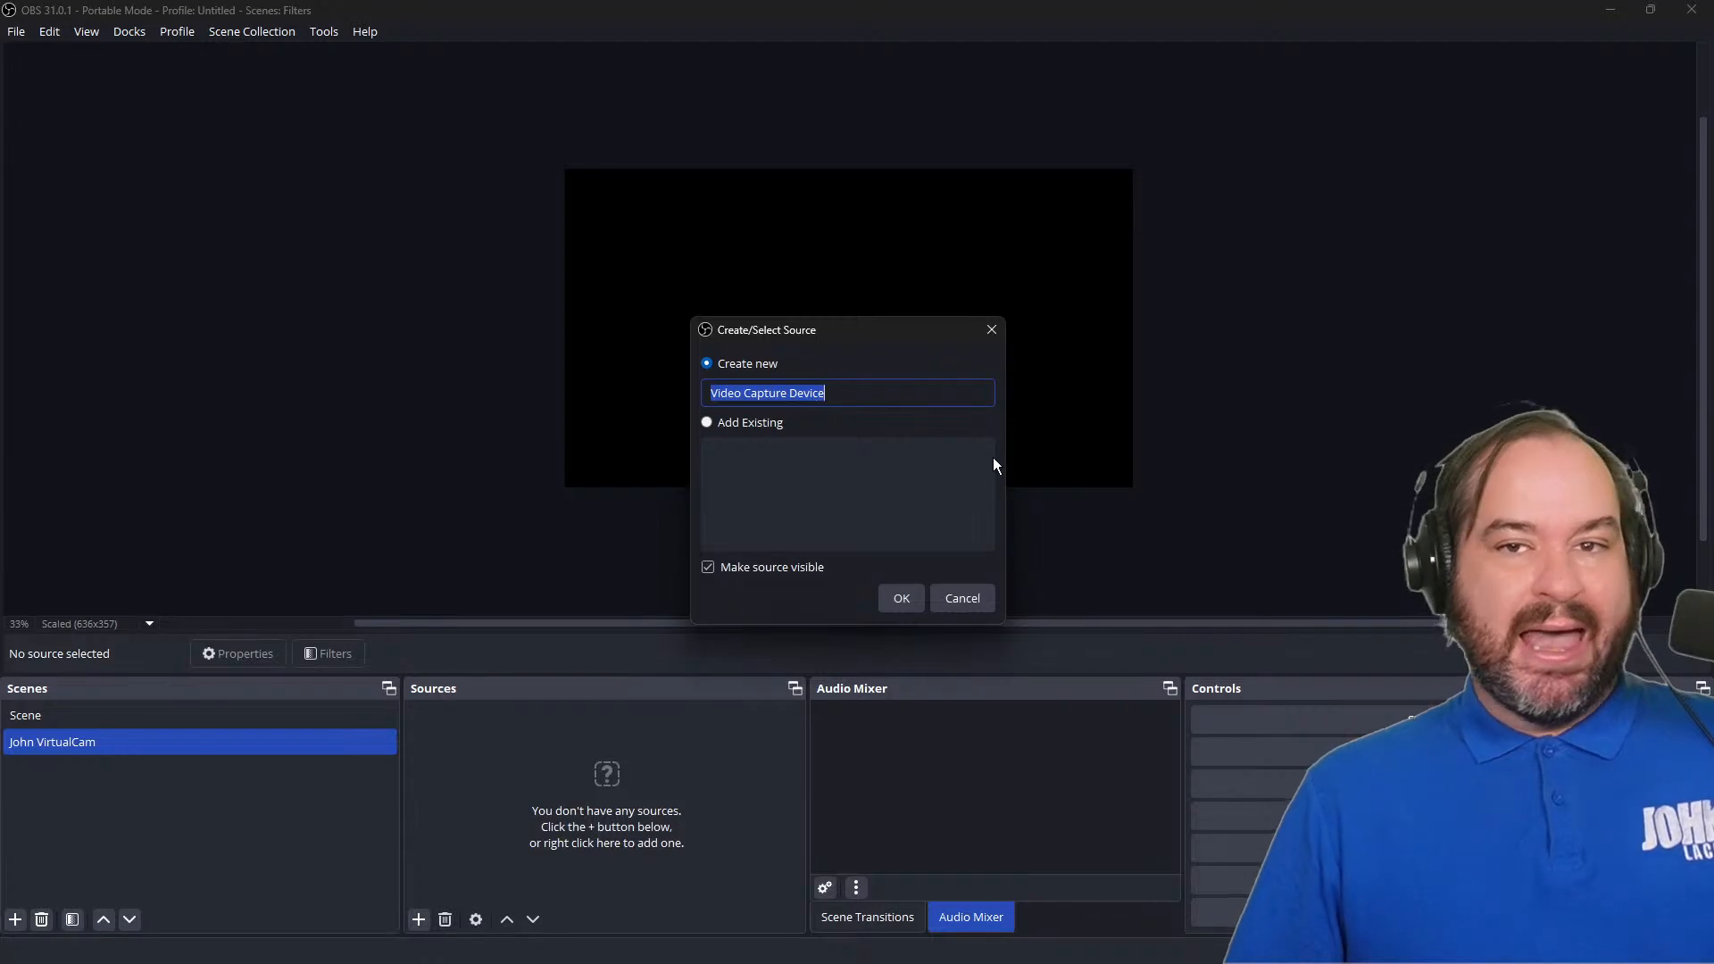
pyautogui.write('John VC')
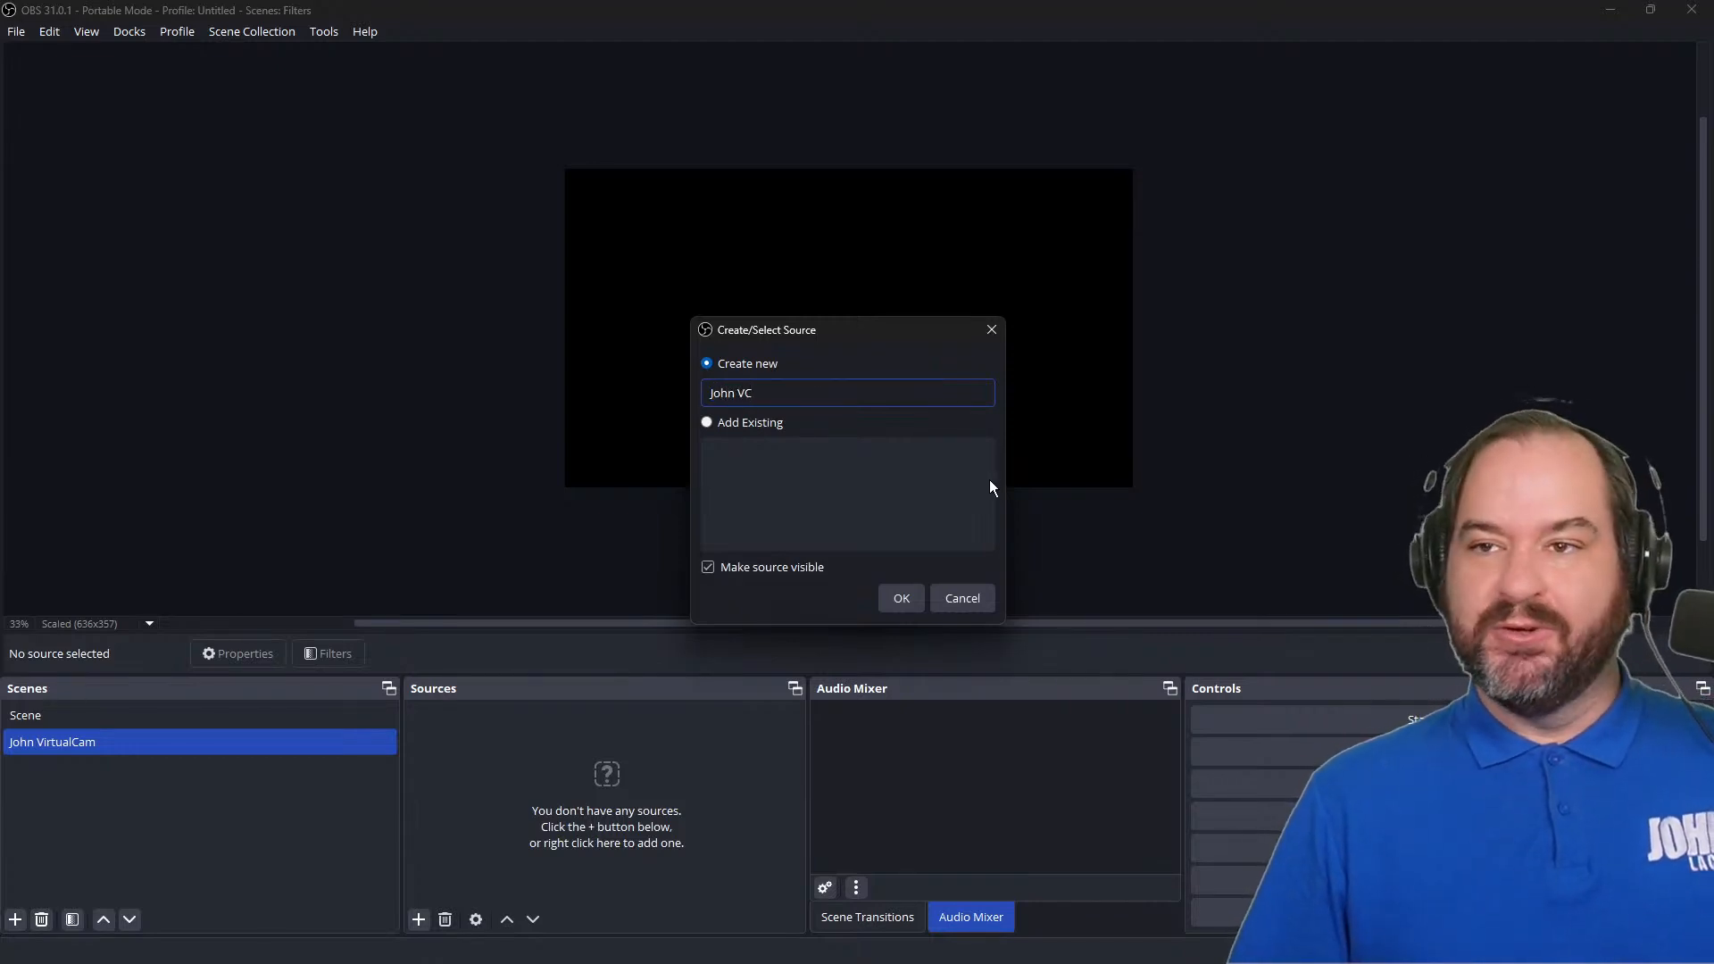
pyautogui.click(914, 601)
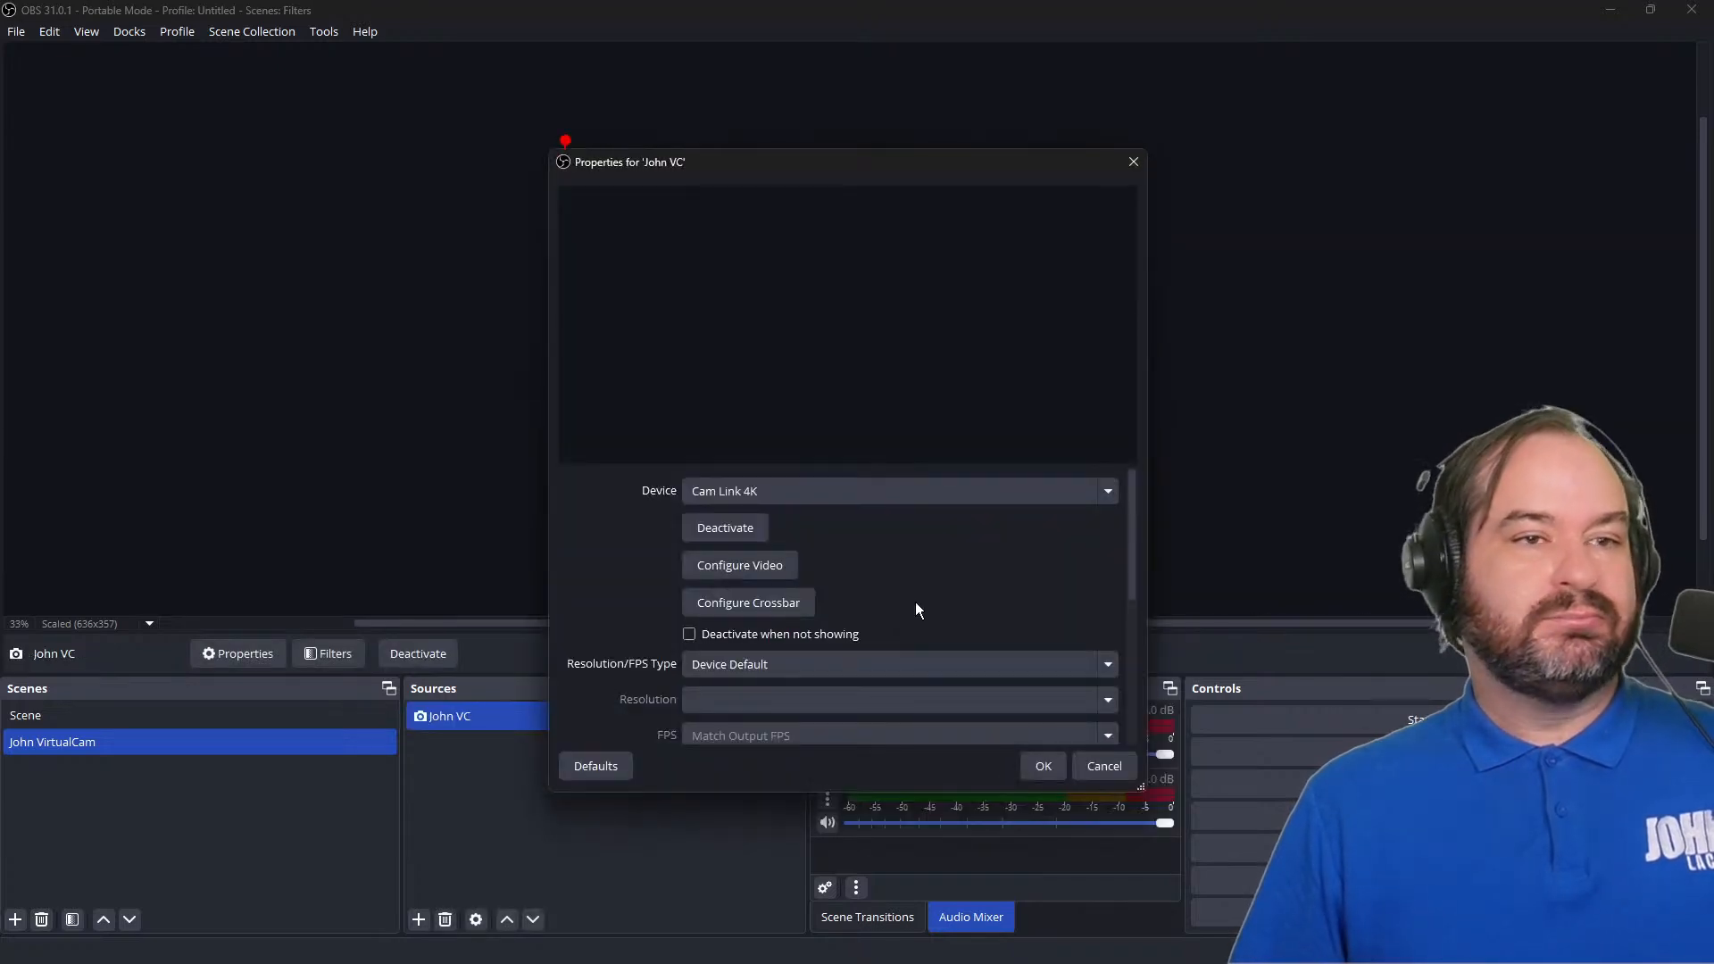
# Step: Set the capture source's device to OBS Virtual Camera, review its remaining properties and accept them
pyautogui.click(998, 496)
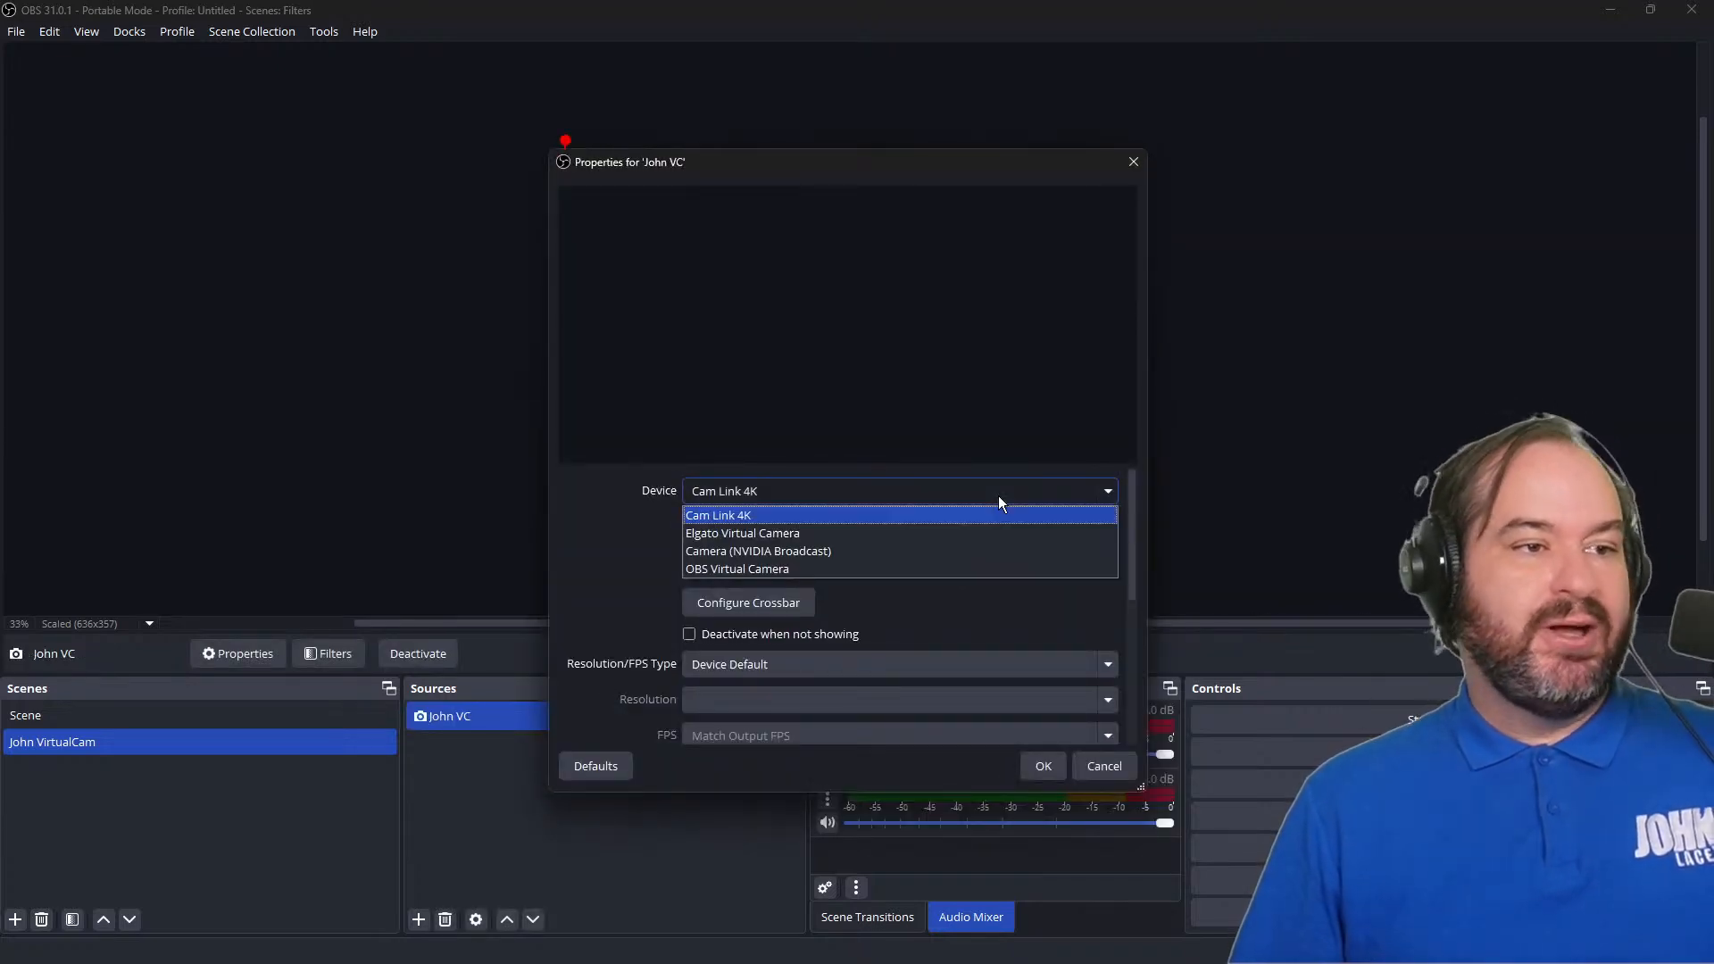
pyautogui.click(999, 570)
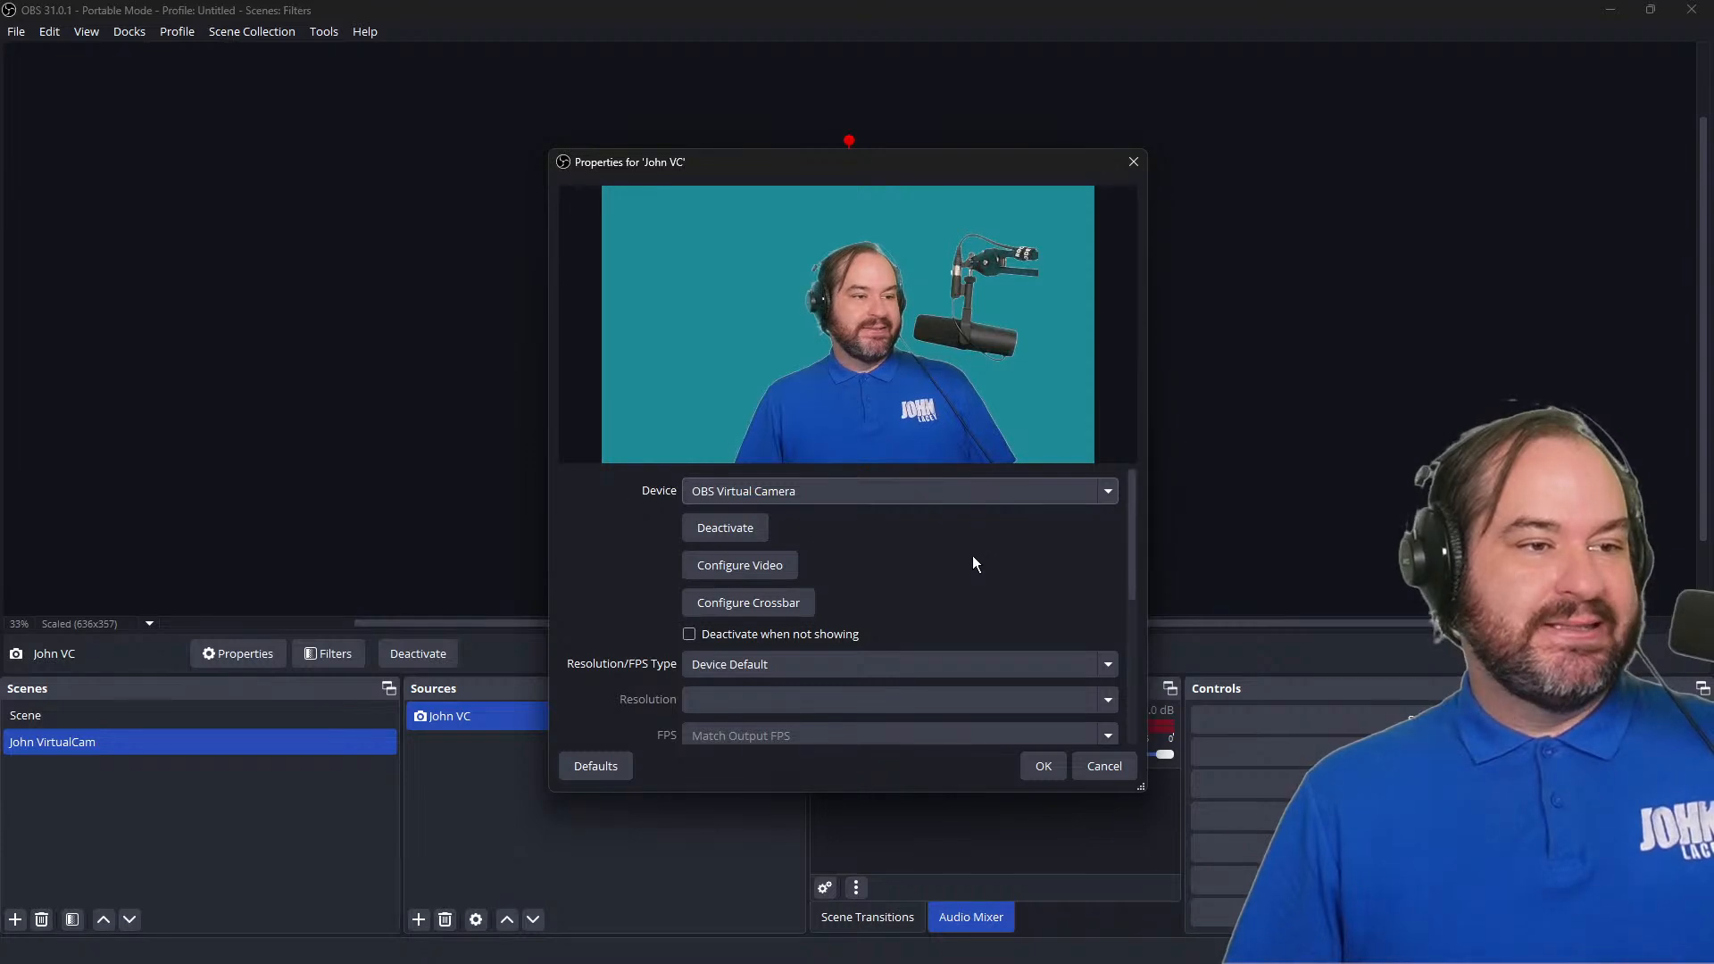
pyautogui.scroll(-2, 895, 536)
pyautogui.scroll(2, 895, 535)
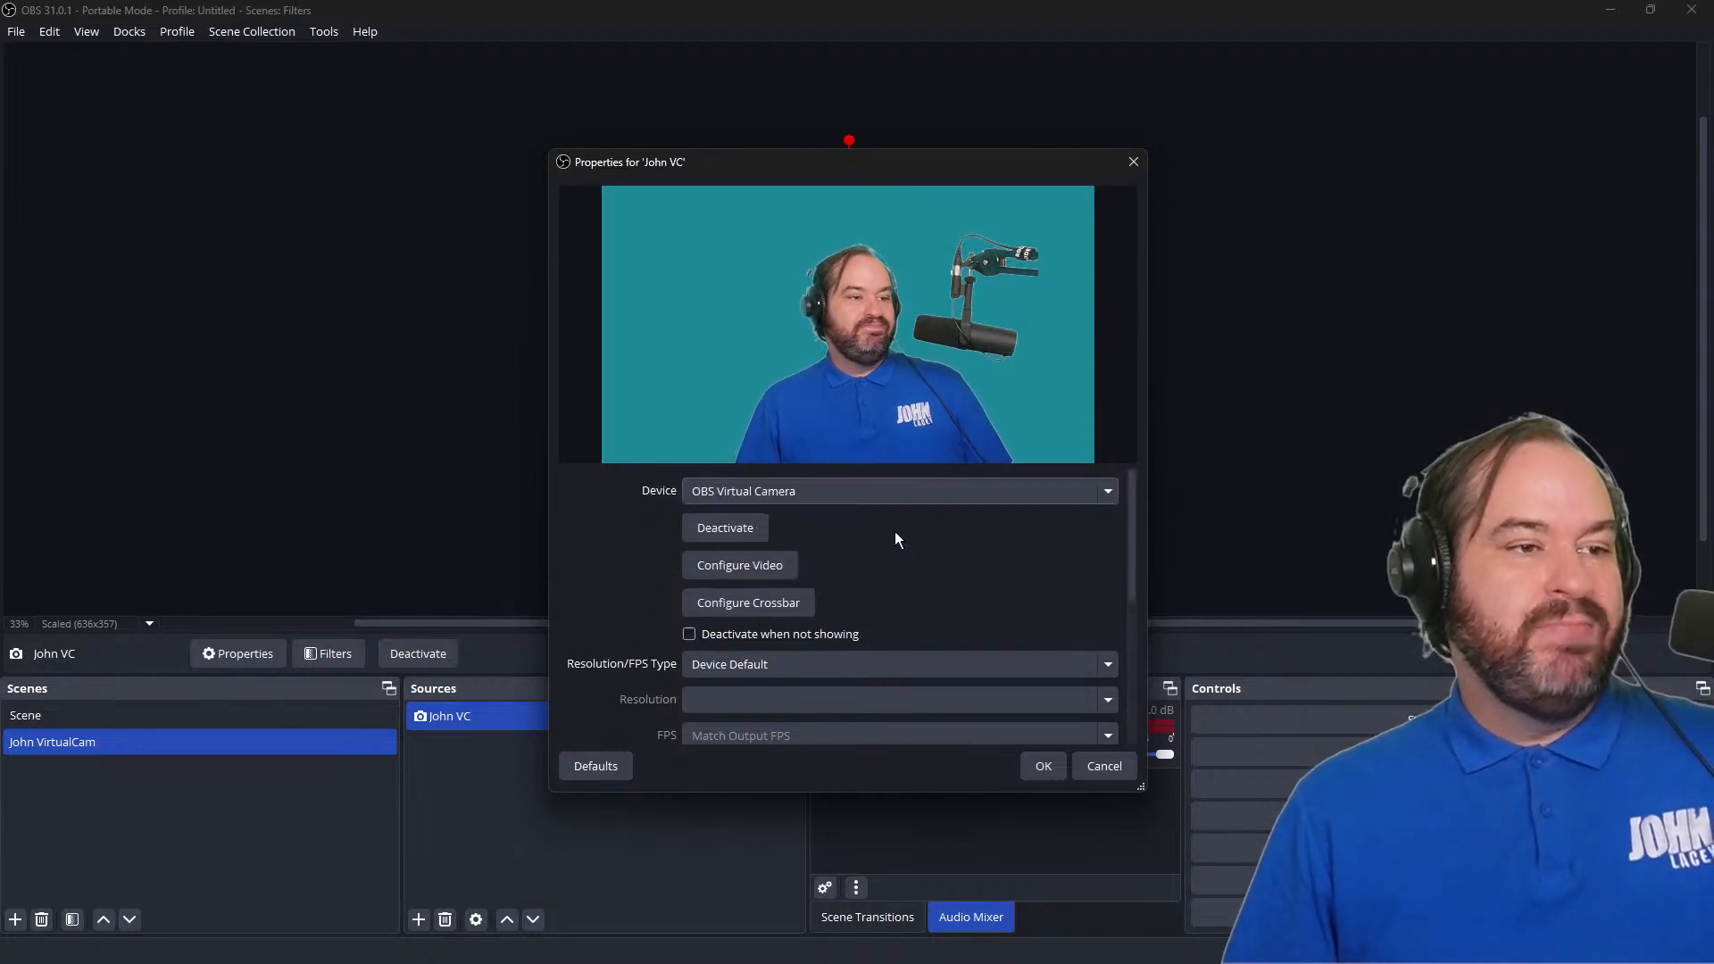
pyautogui.scroll(-2, 965, 571)
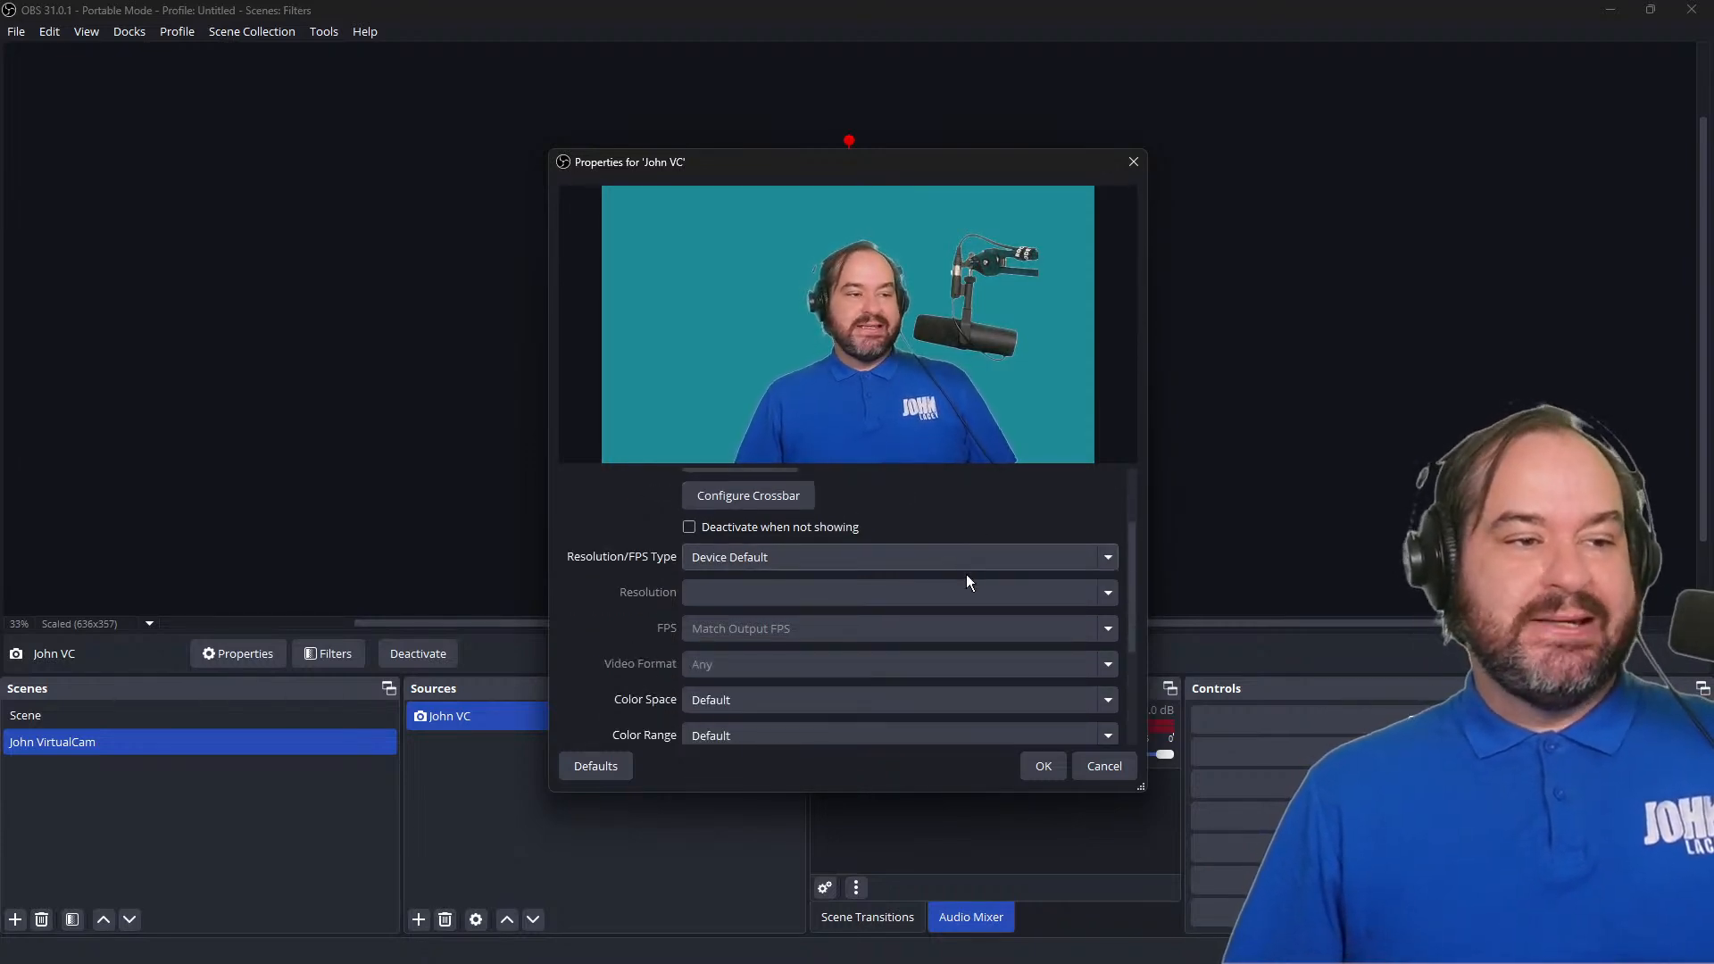
pyautogui.scroll(-3, 945, 614)
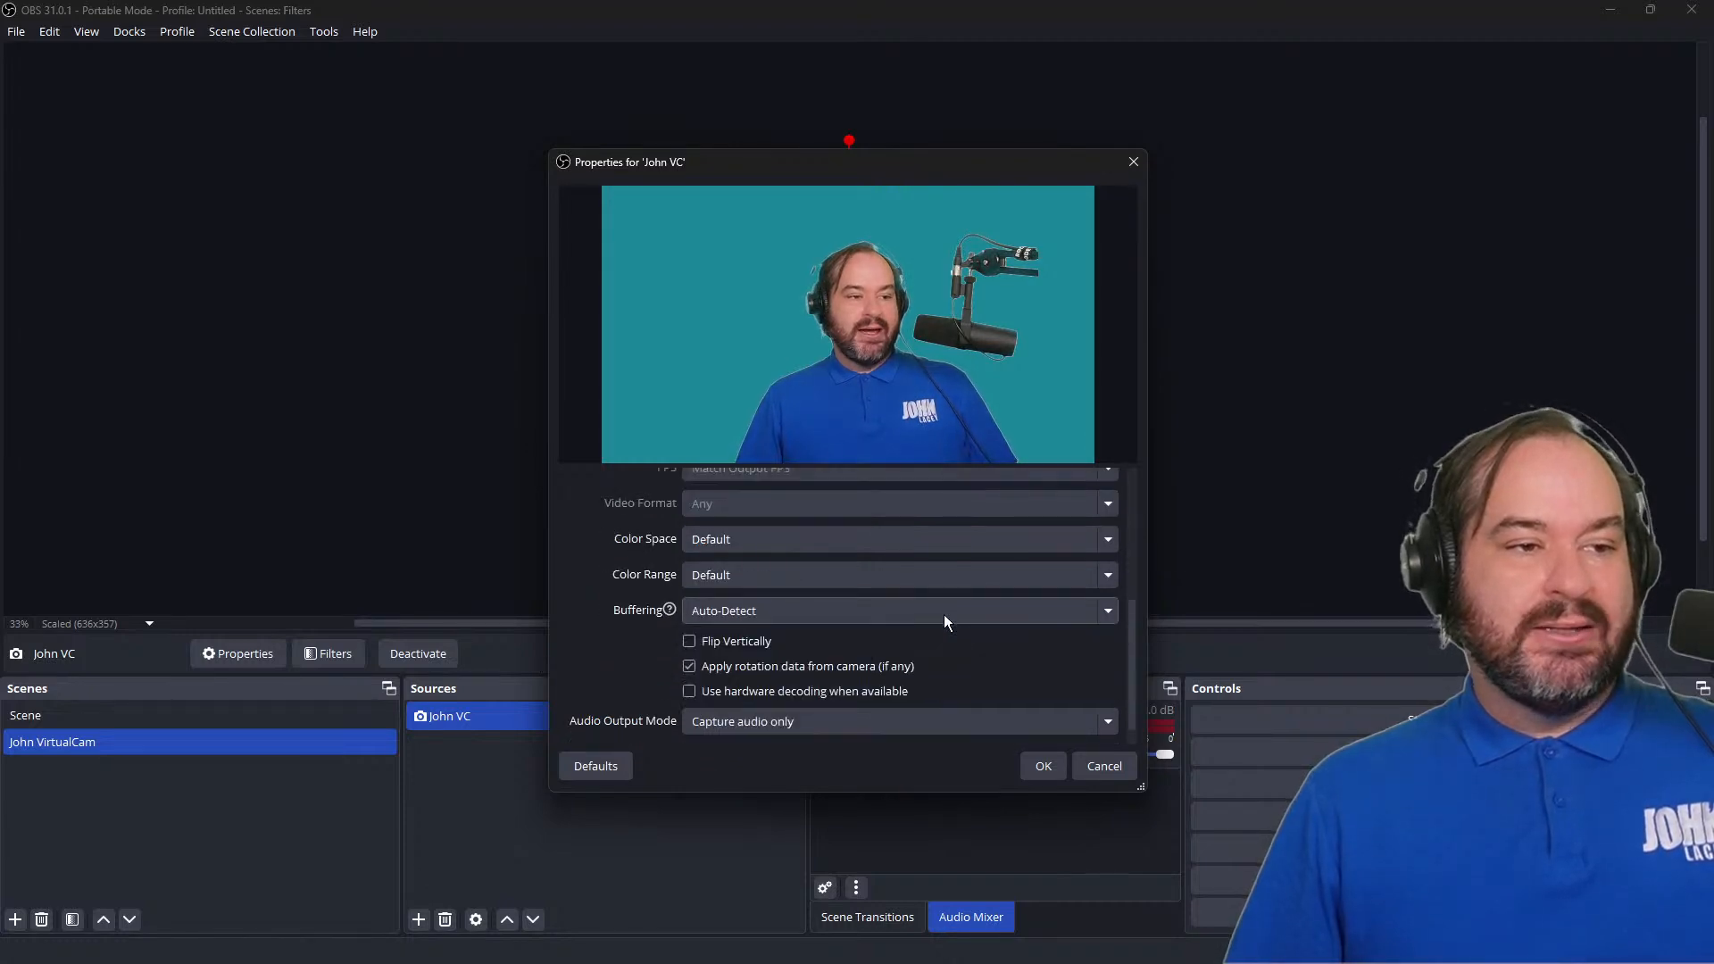
pyautogui.scroll(-1, 1021, 695)
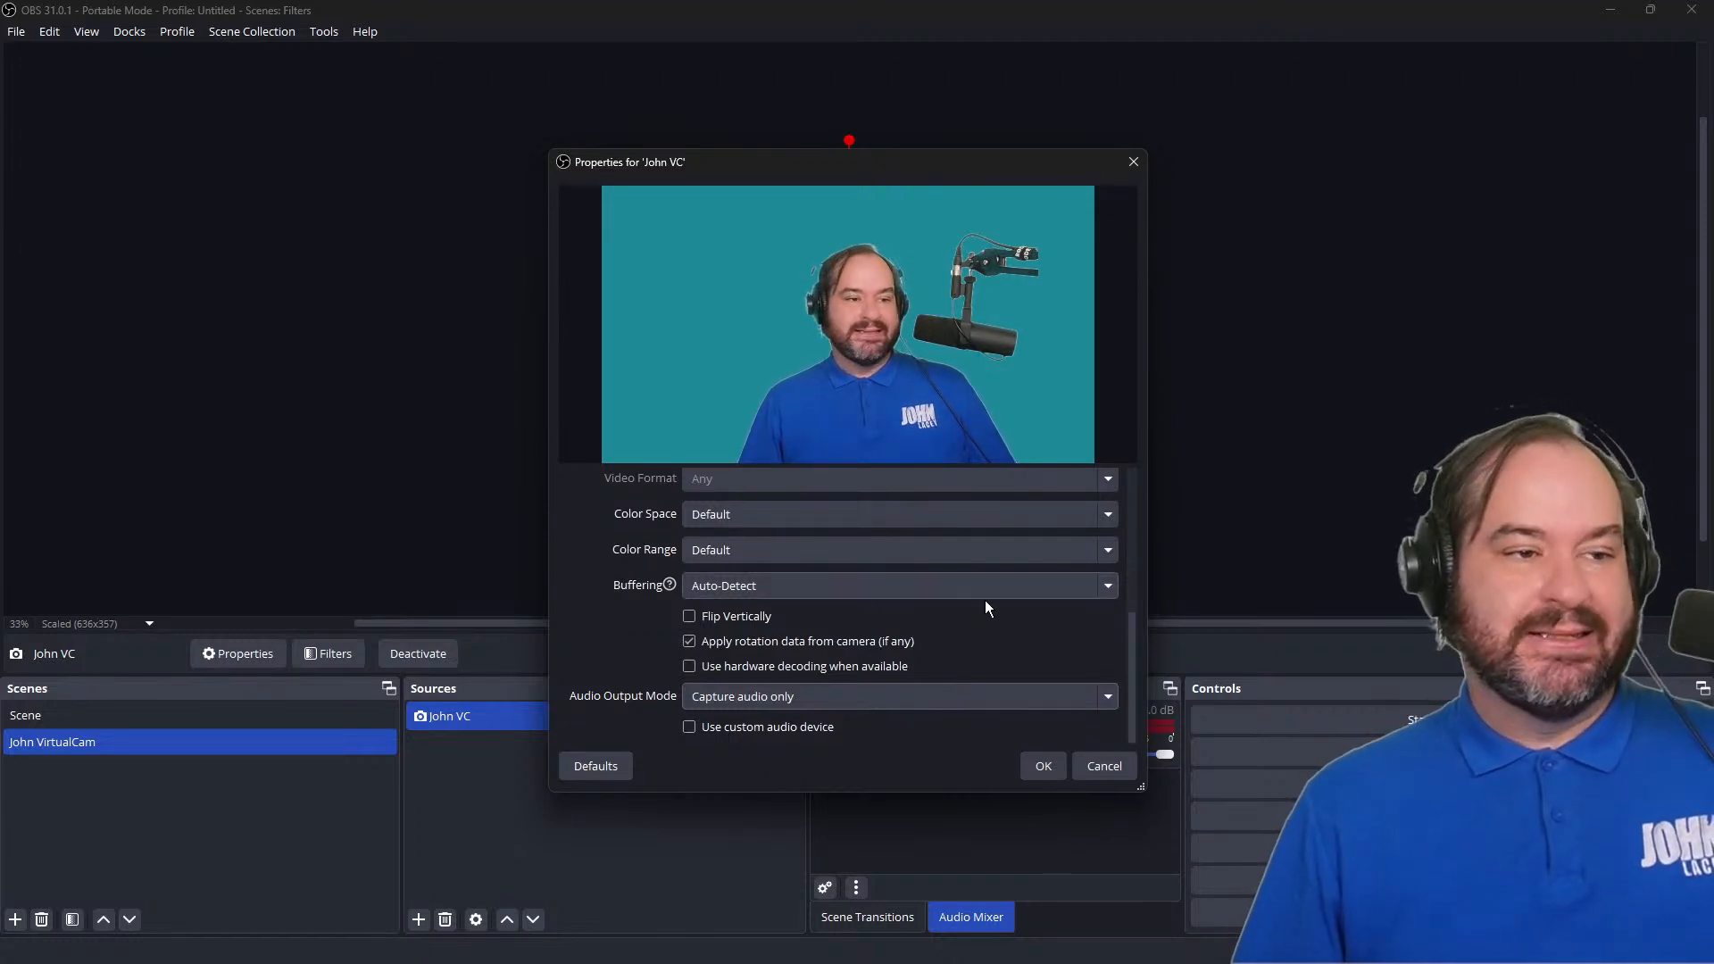
pyautogui.click(1041, 767)
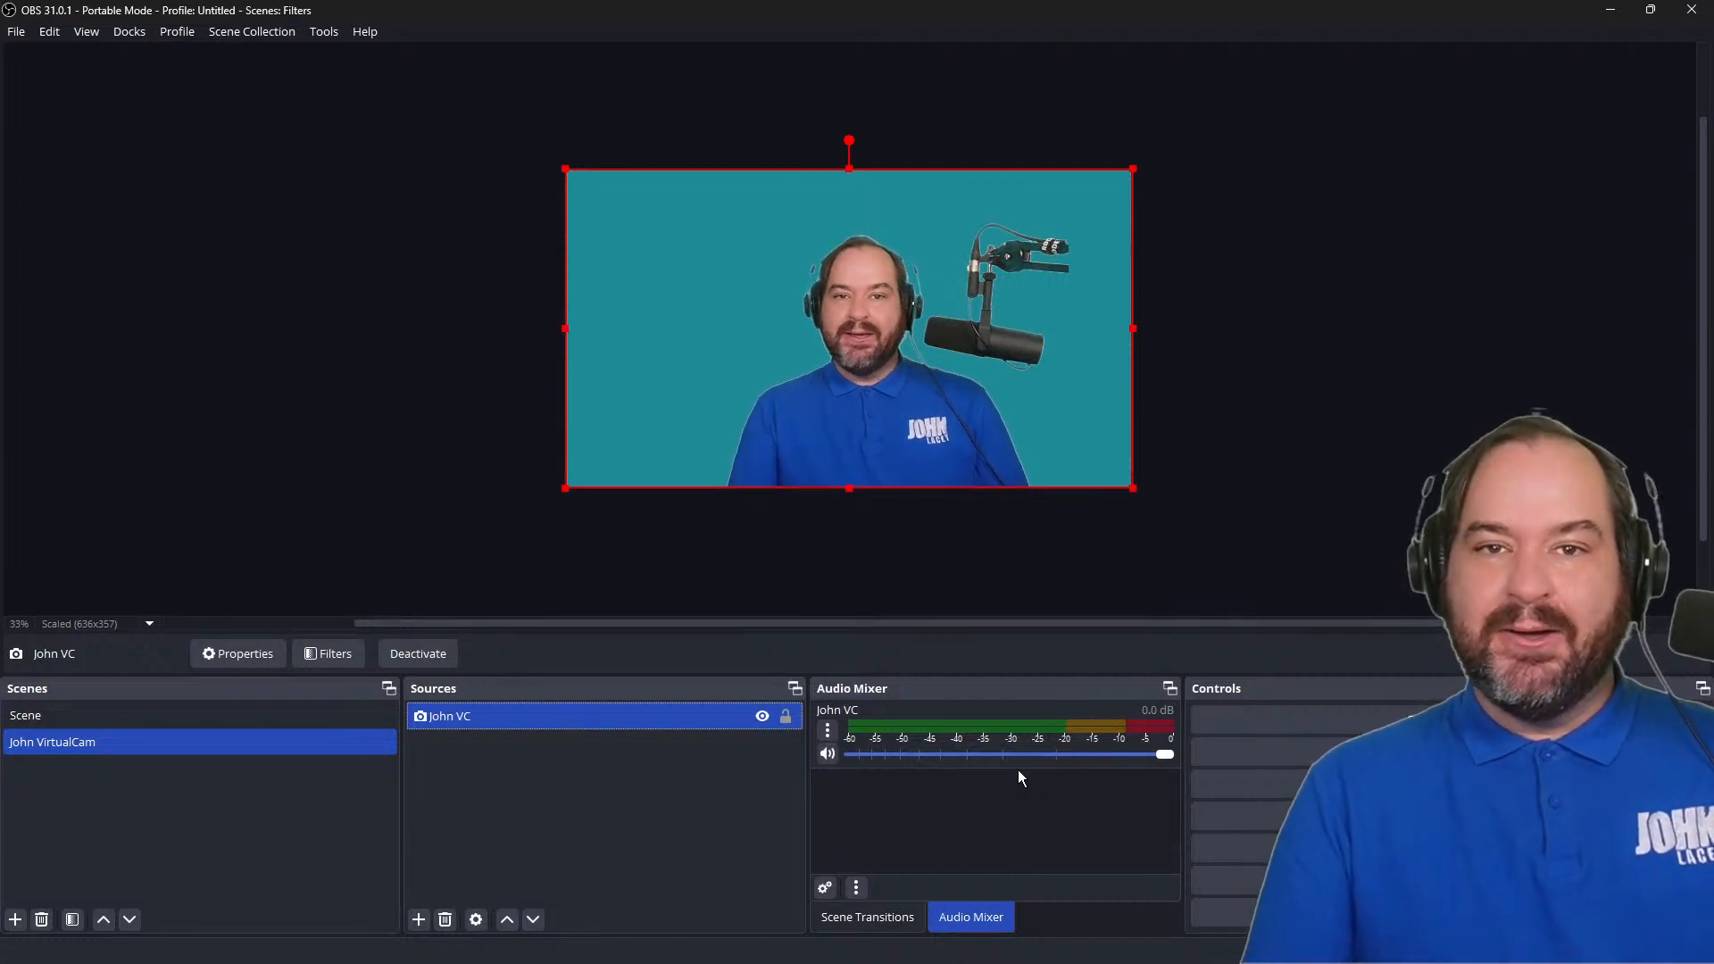
# Step: Add a Chroma Key effect filter with the default name to the virtual camera capture source
pyautogui.rightClick(613, 721)
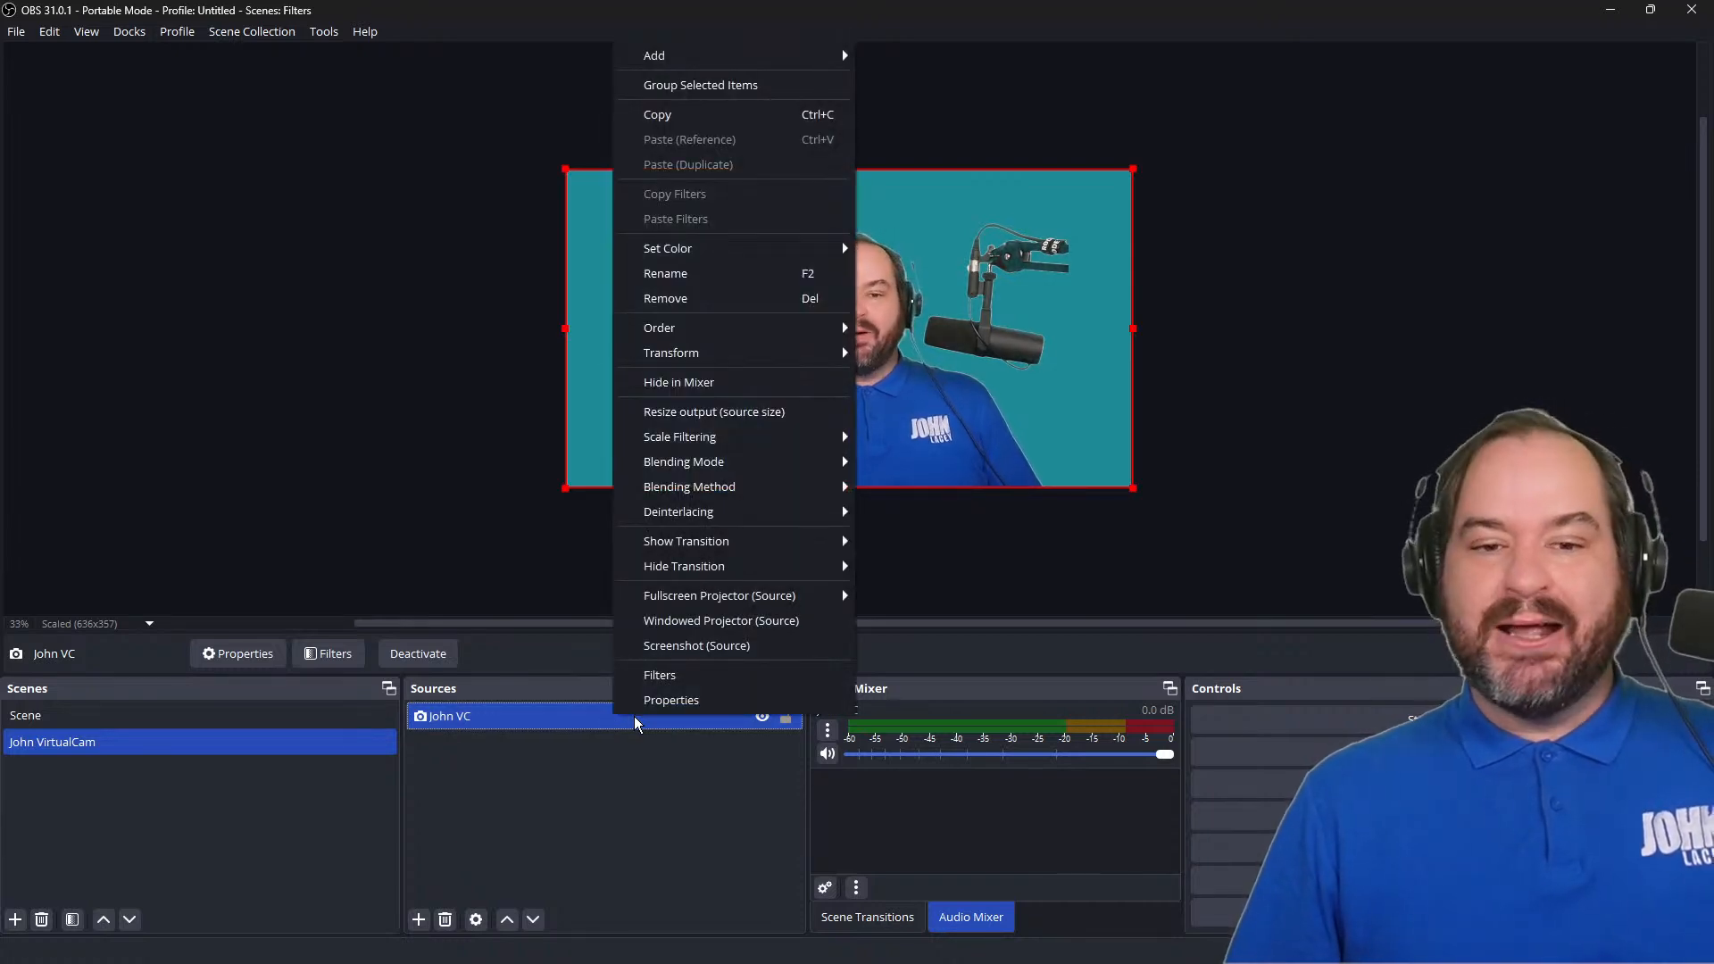
pyautogui.click(700, 676)
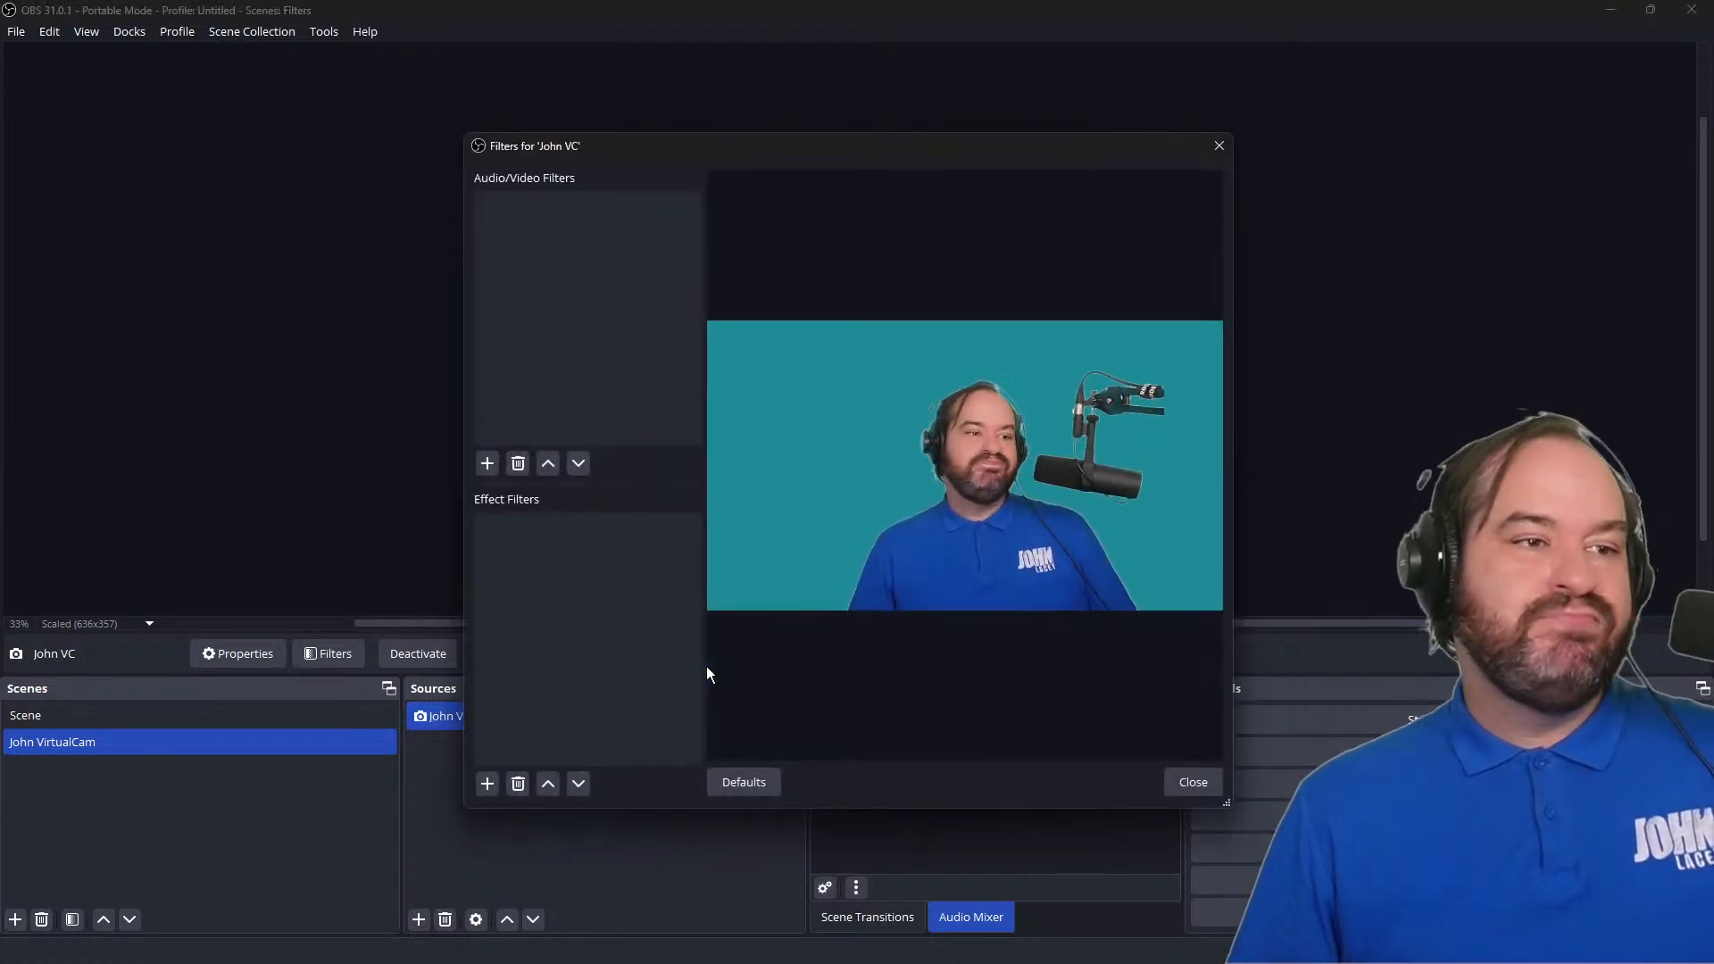
pyautogui.click(486, 783)
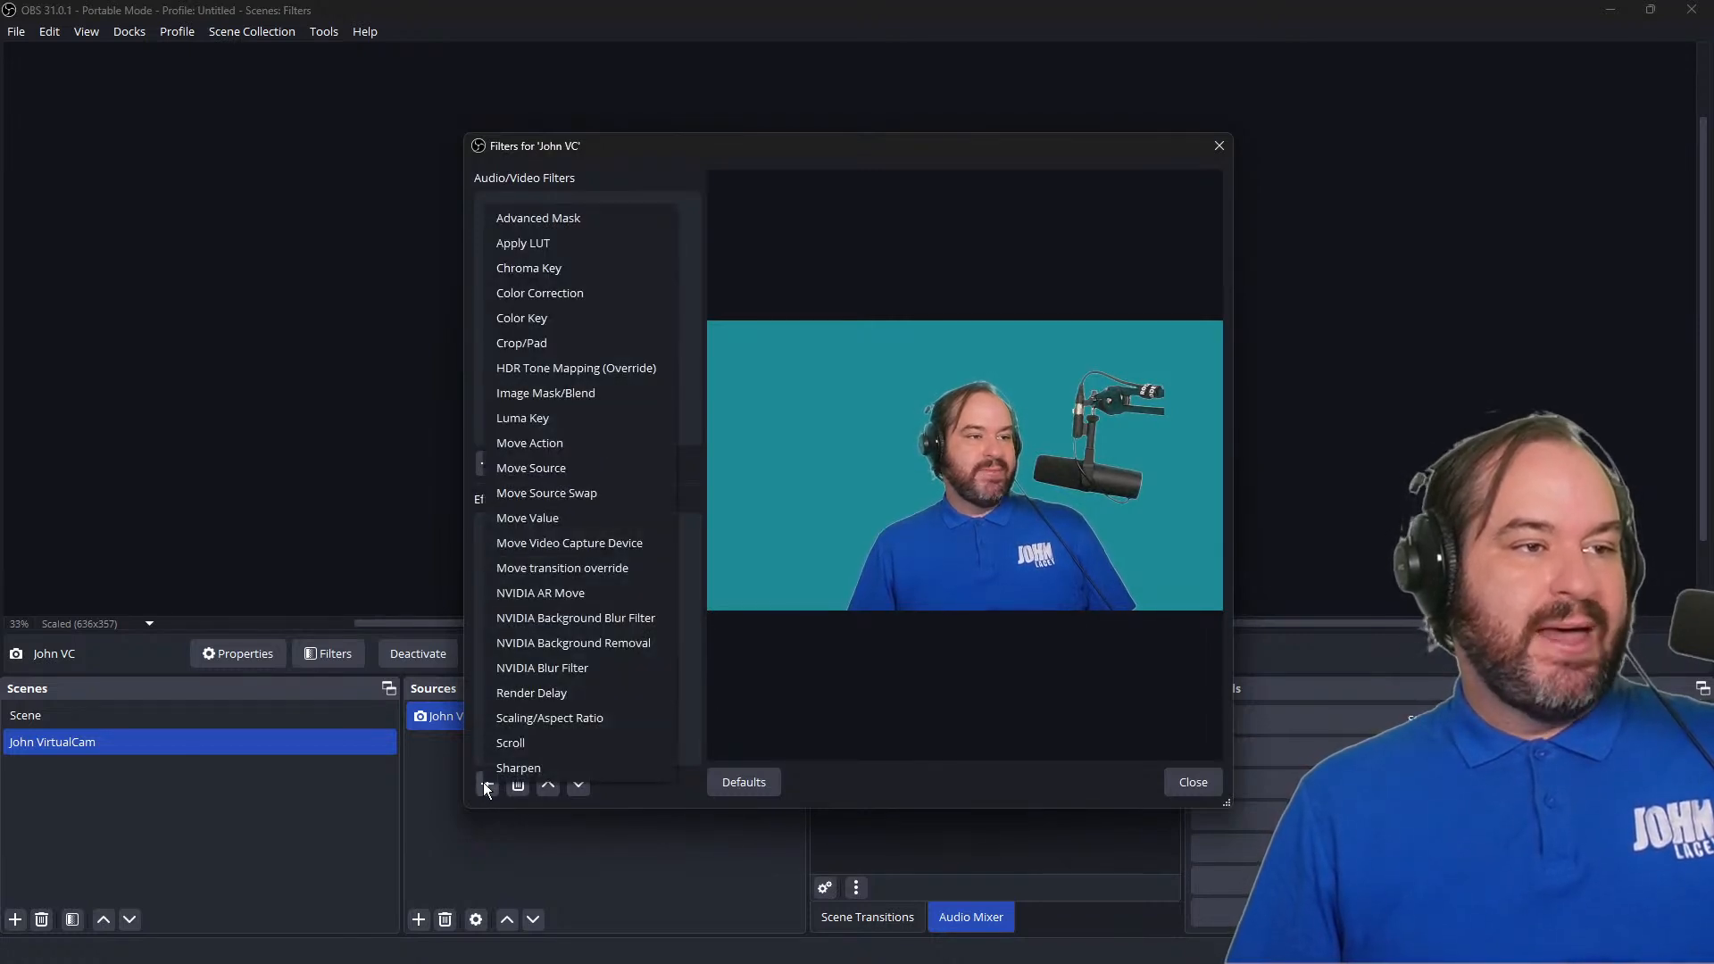
pyautogui.click(616, 270)
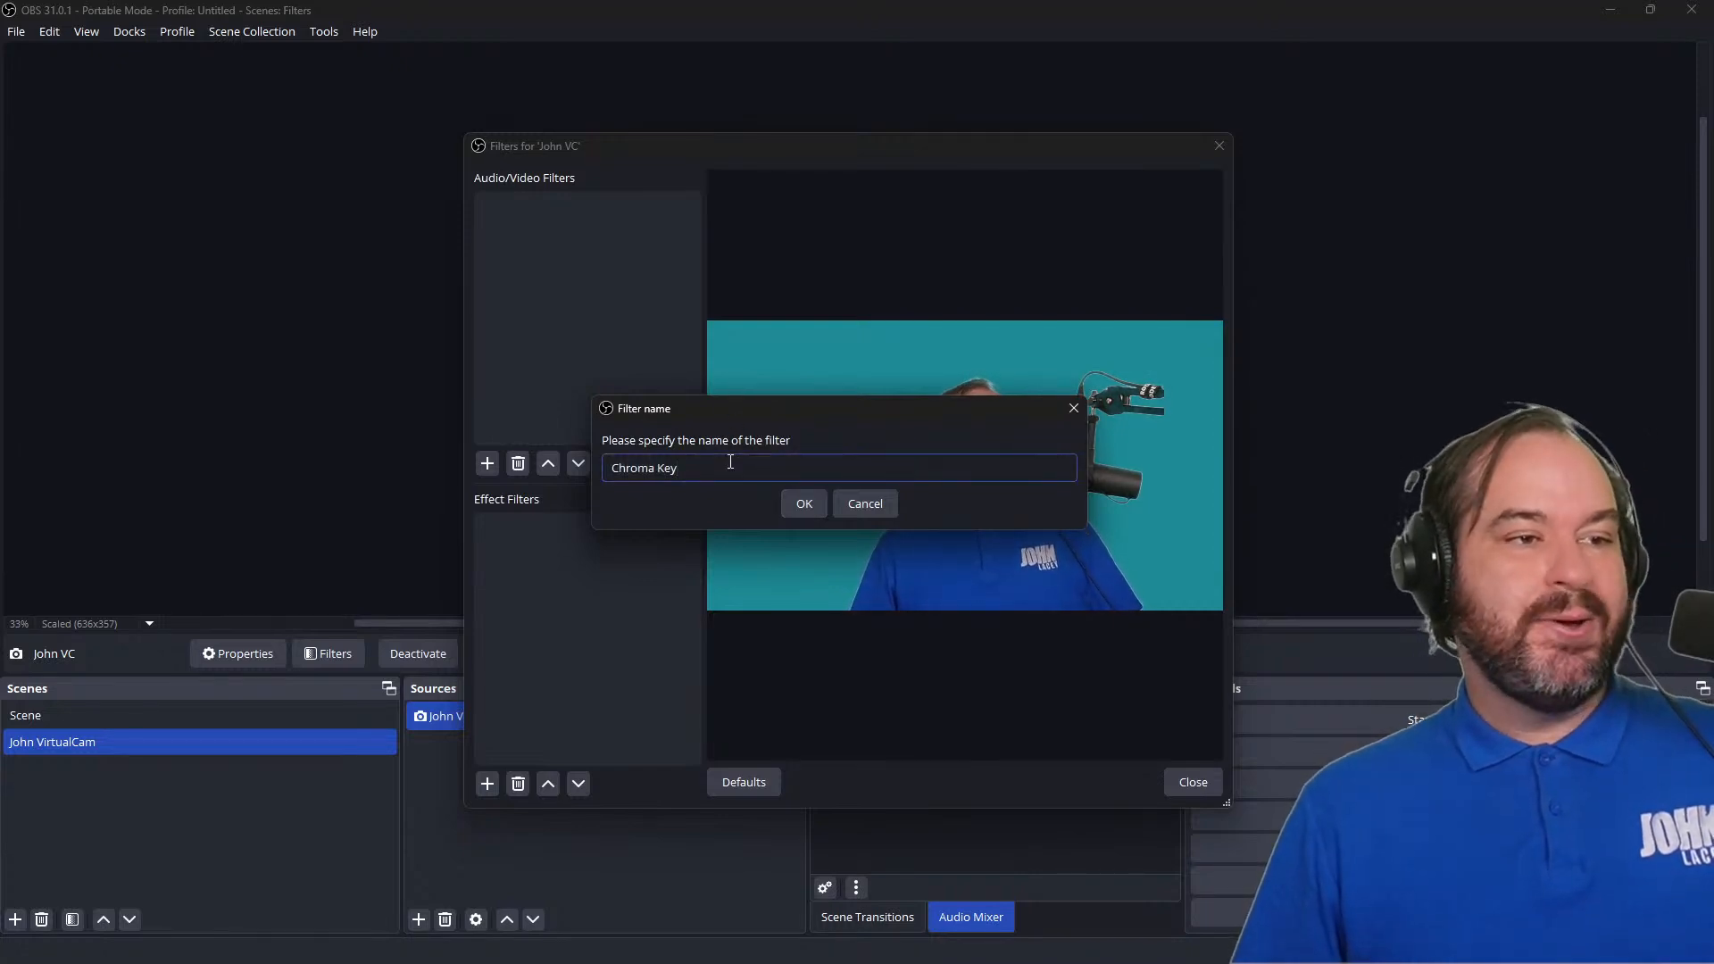
pyautogui.click(799, 503)
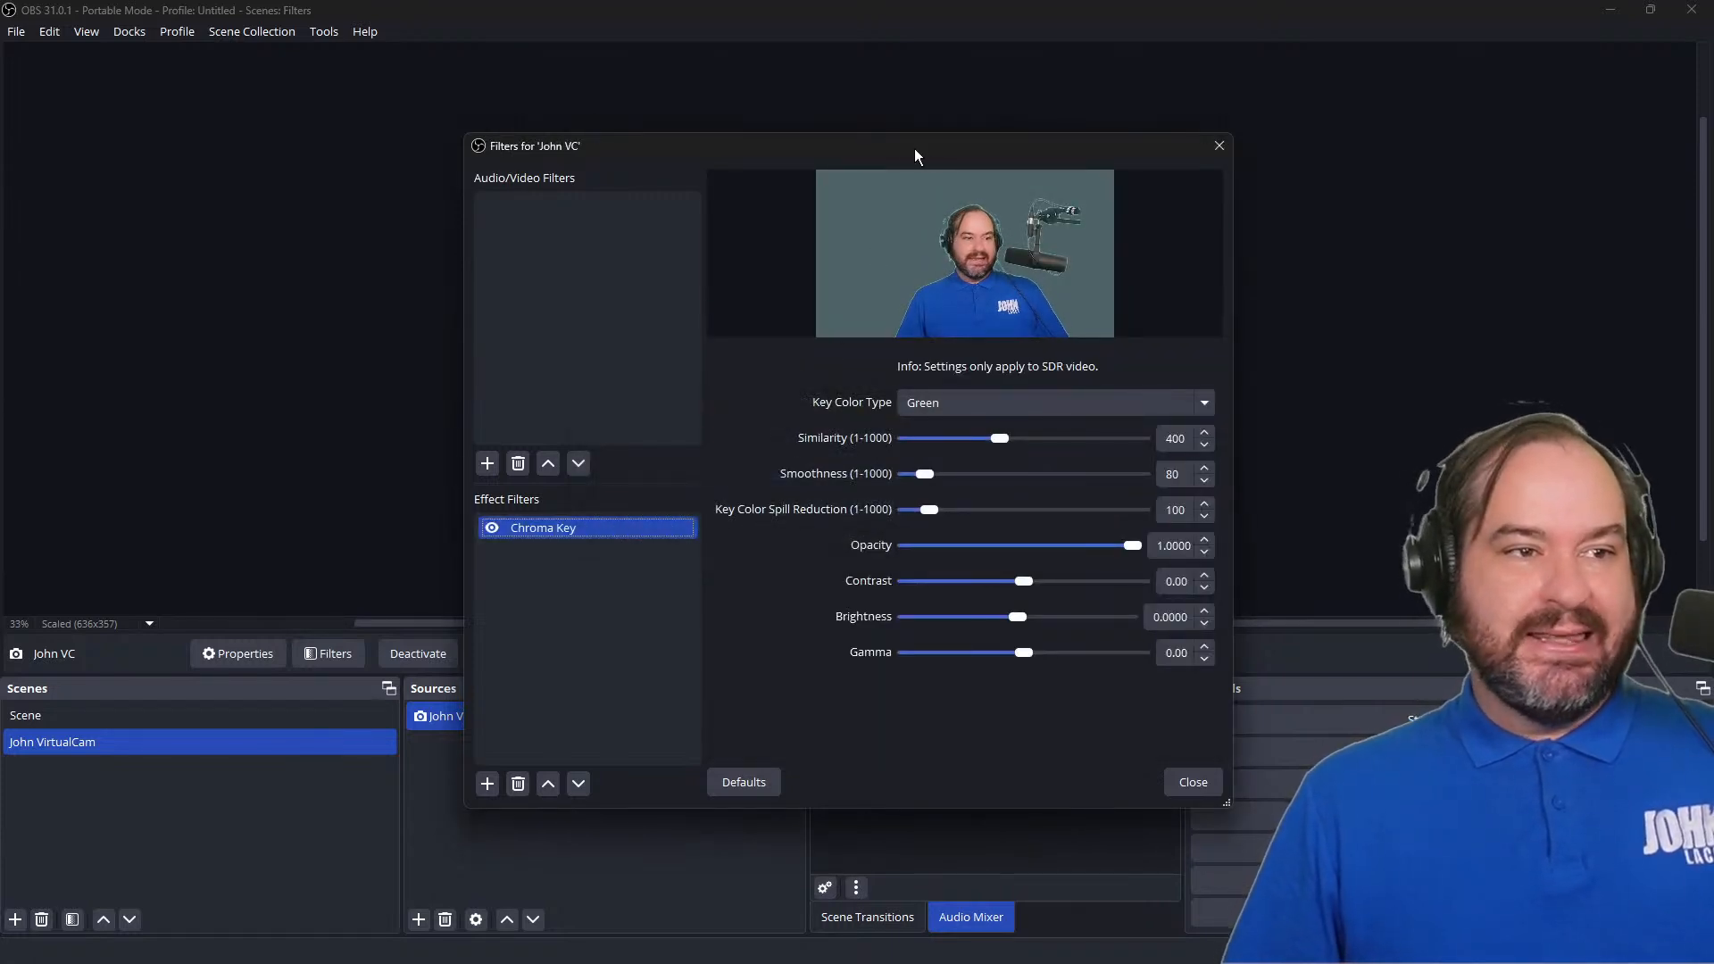
pyautogui.moveTo(936, 154)
pyautogui.mouseDown()
pyautogui.moveTo(987, 335)
pyautogui.moveTo(1071, 373)
pyautogui.moveTo(945, 152)
pyautogui.mouseUp()
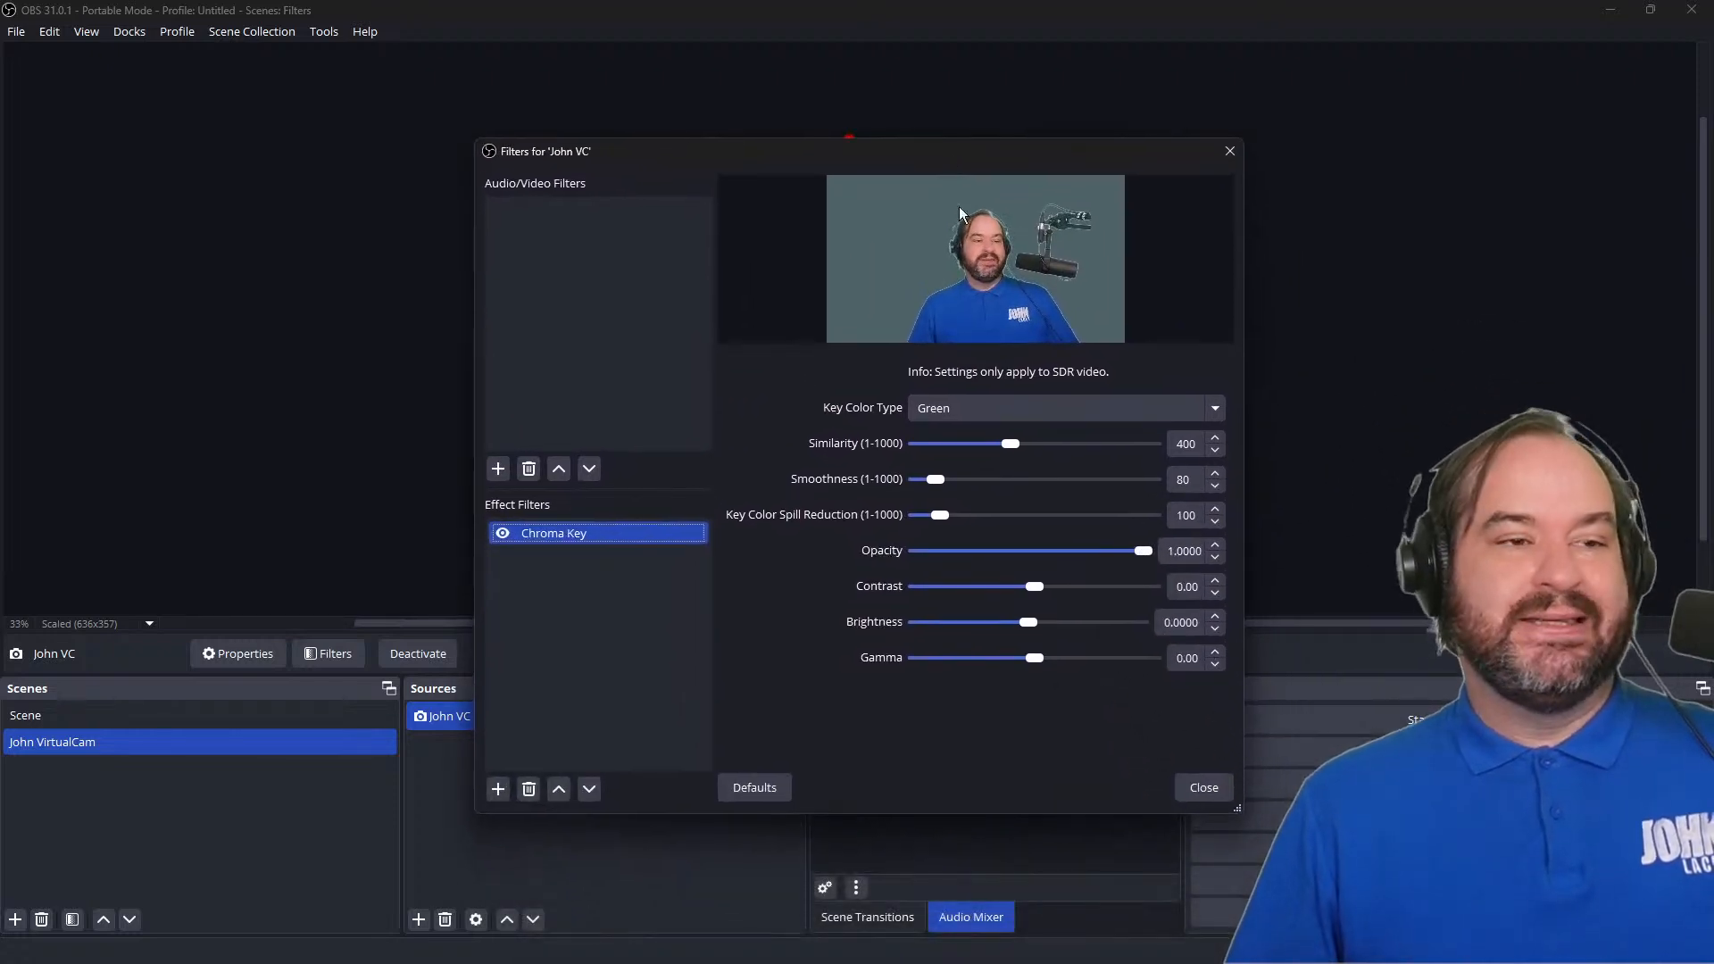
# Step: Try the Green and Blue key color types on the Chroma Key filter
pyautogui.click(1078, 405)
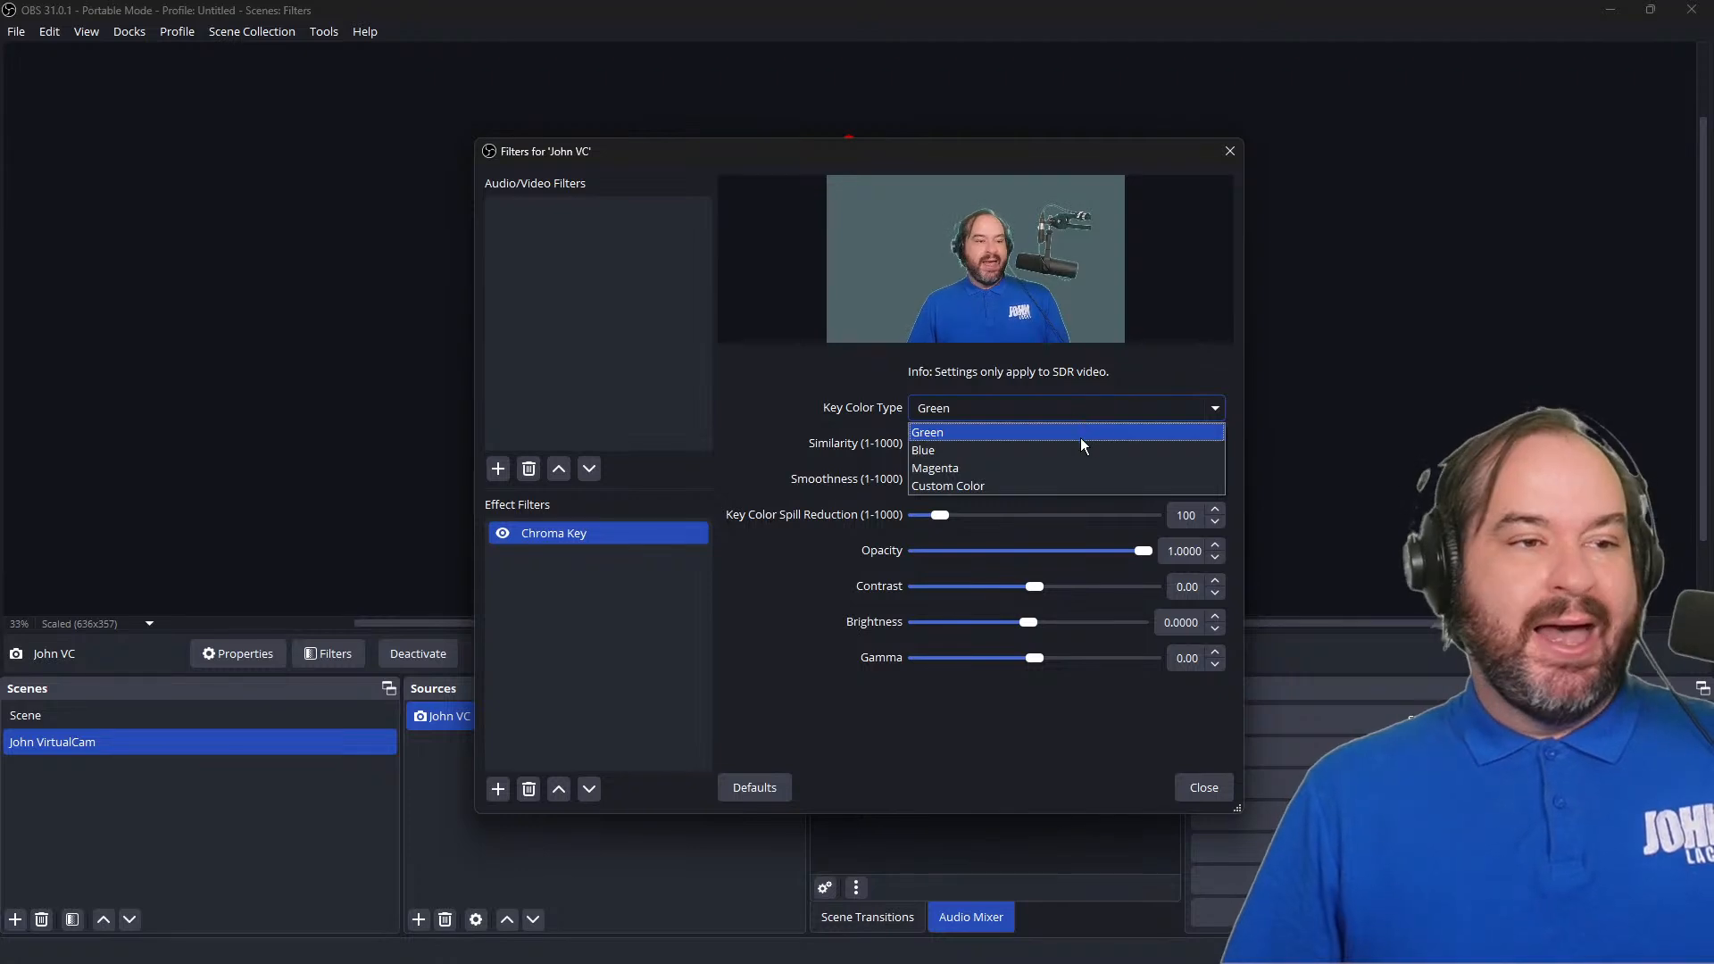
pyautogui.click(1079, 438)
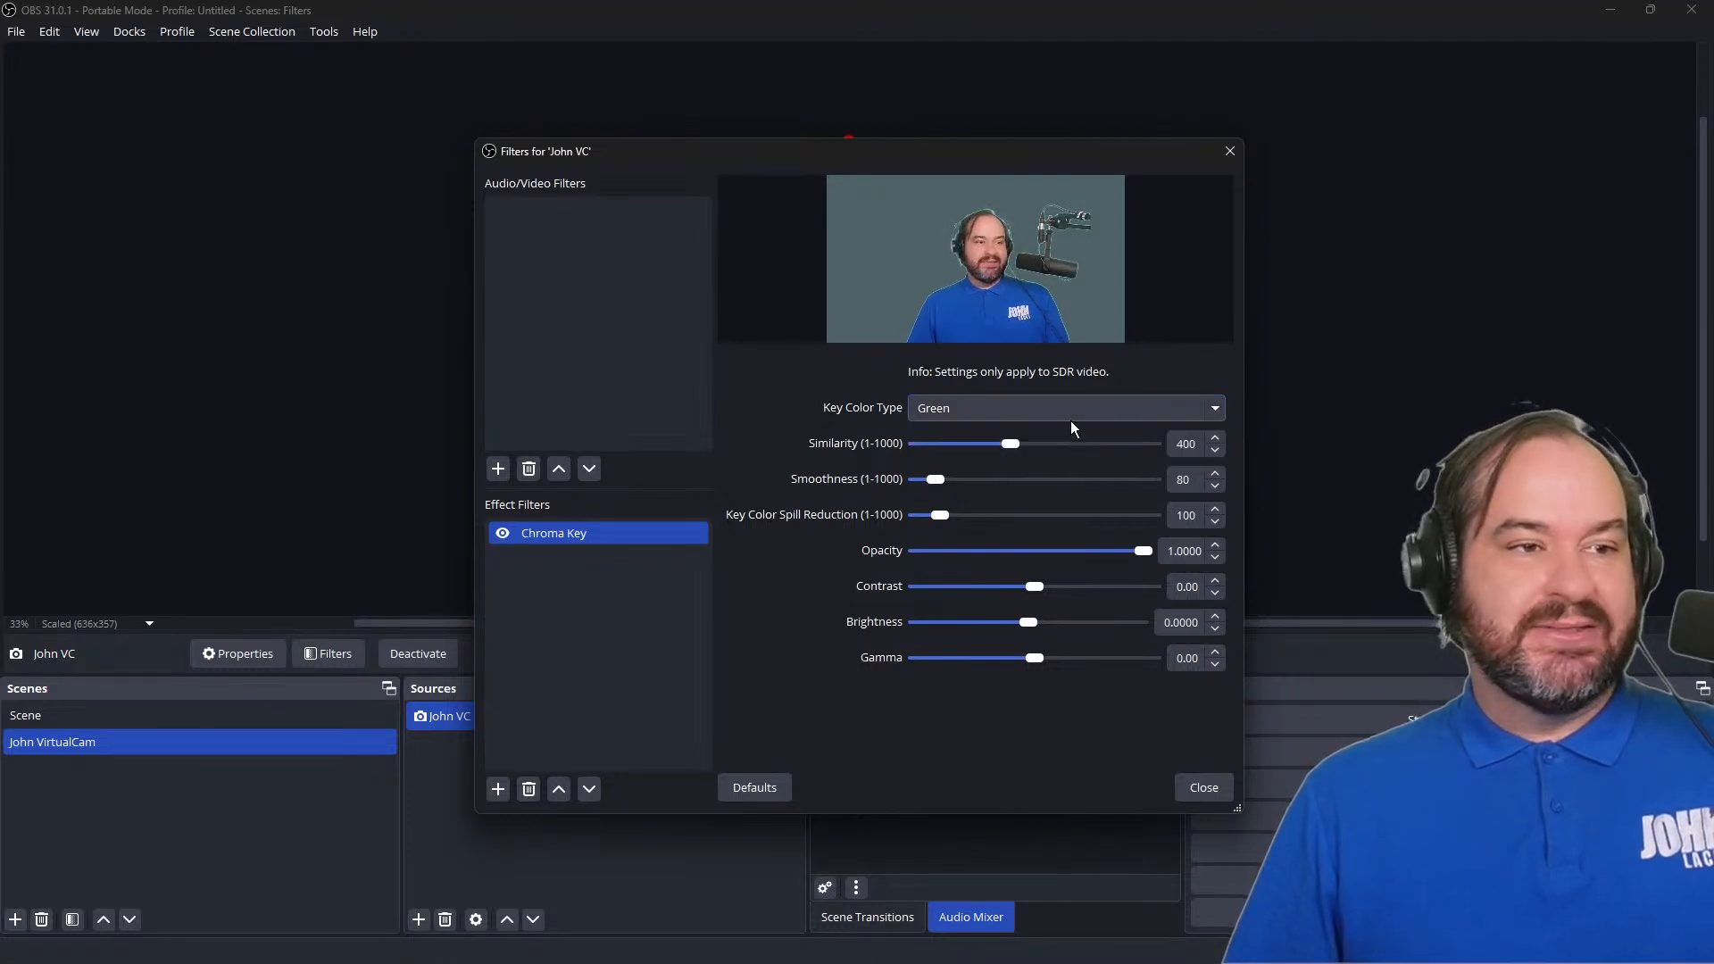
pyautogui.click(1071, 415)
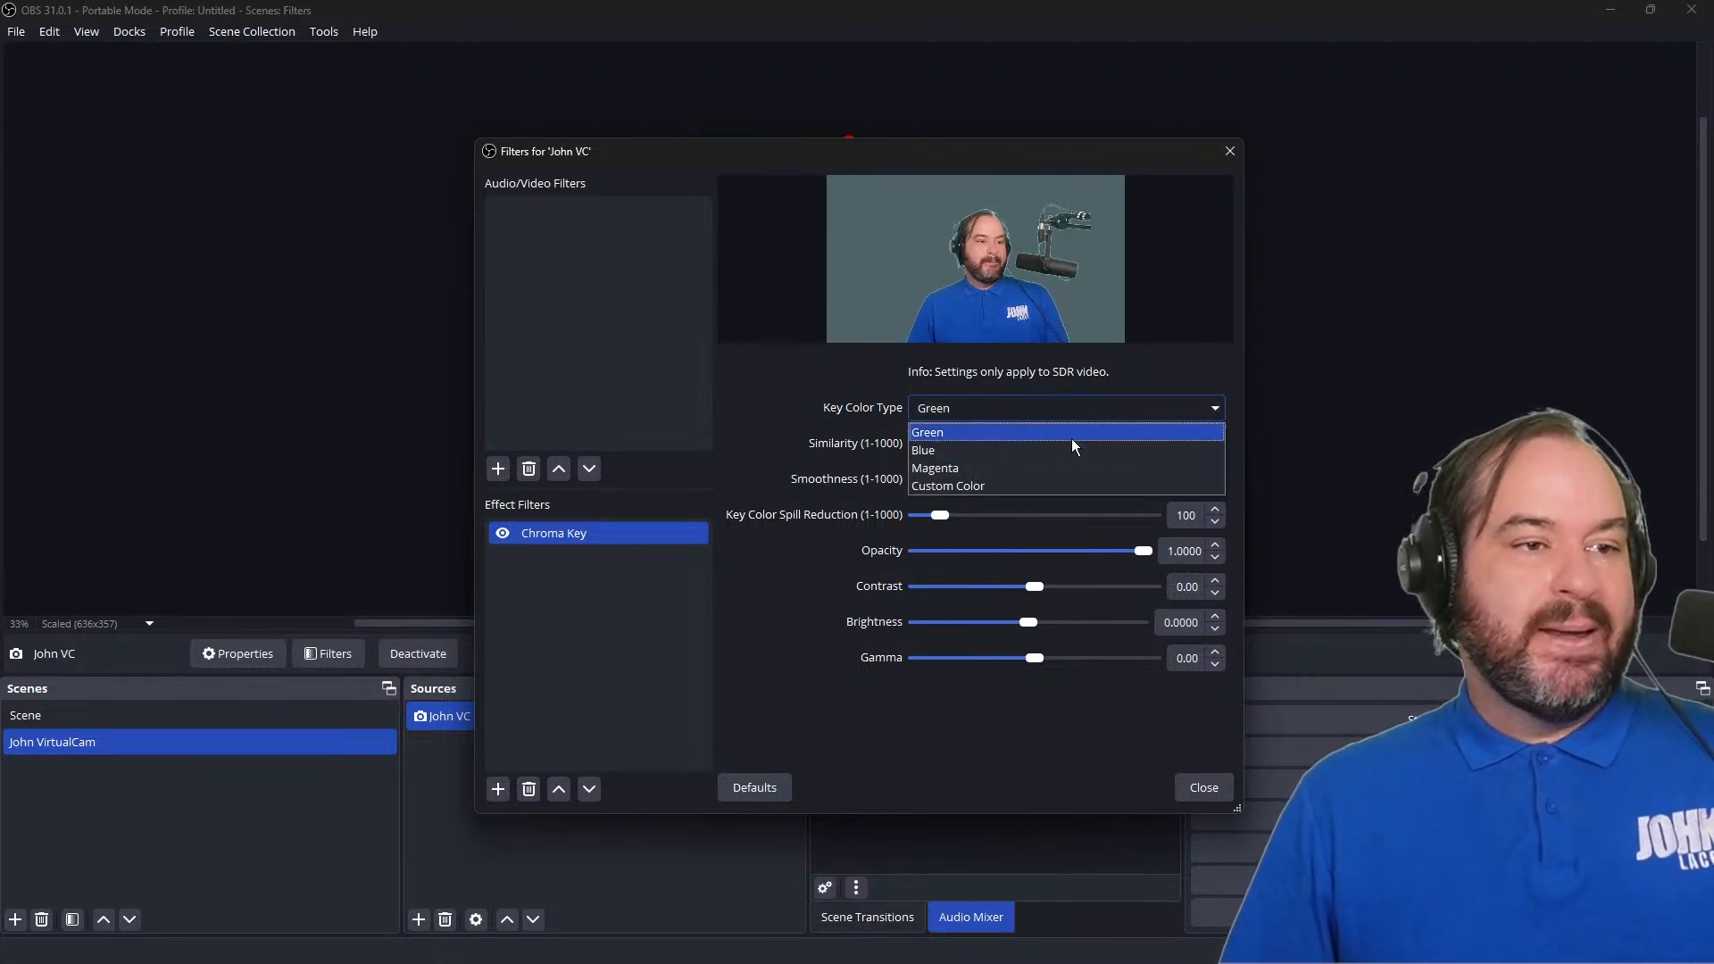
pyautogui.click(1072, 452)
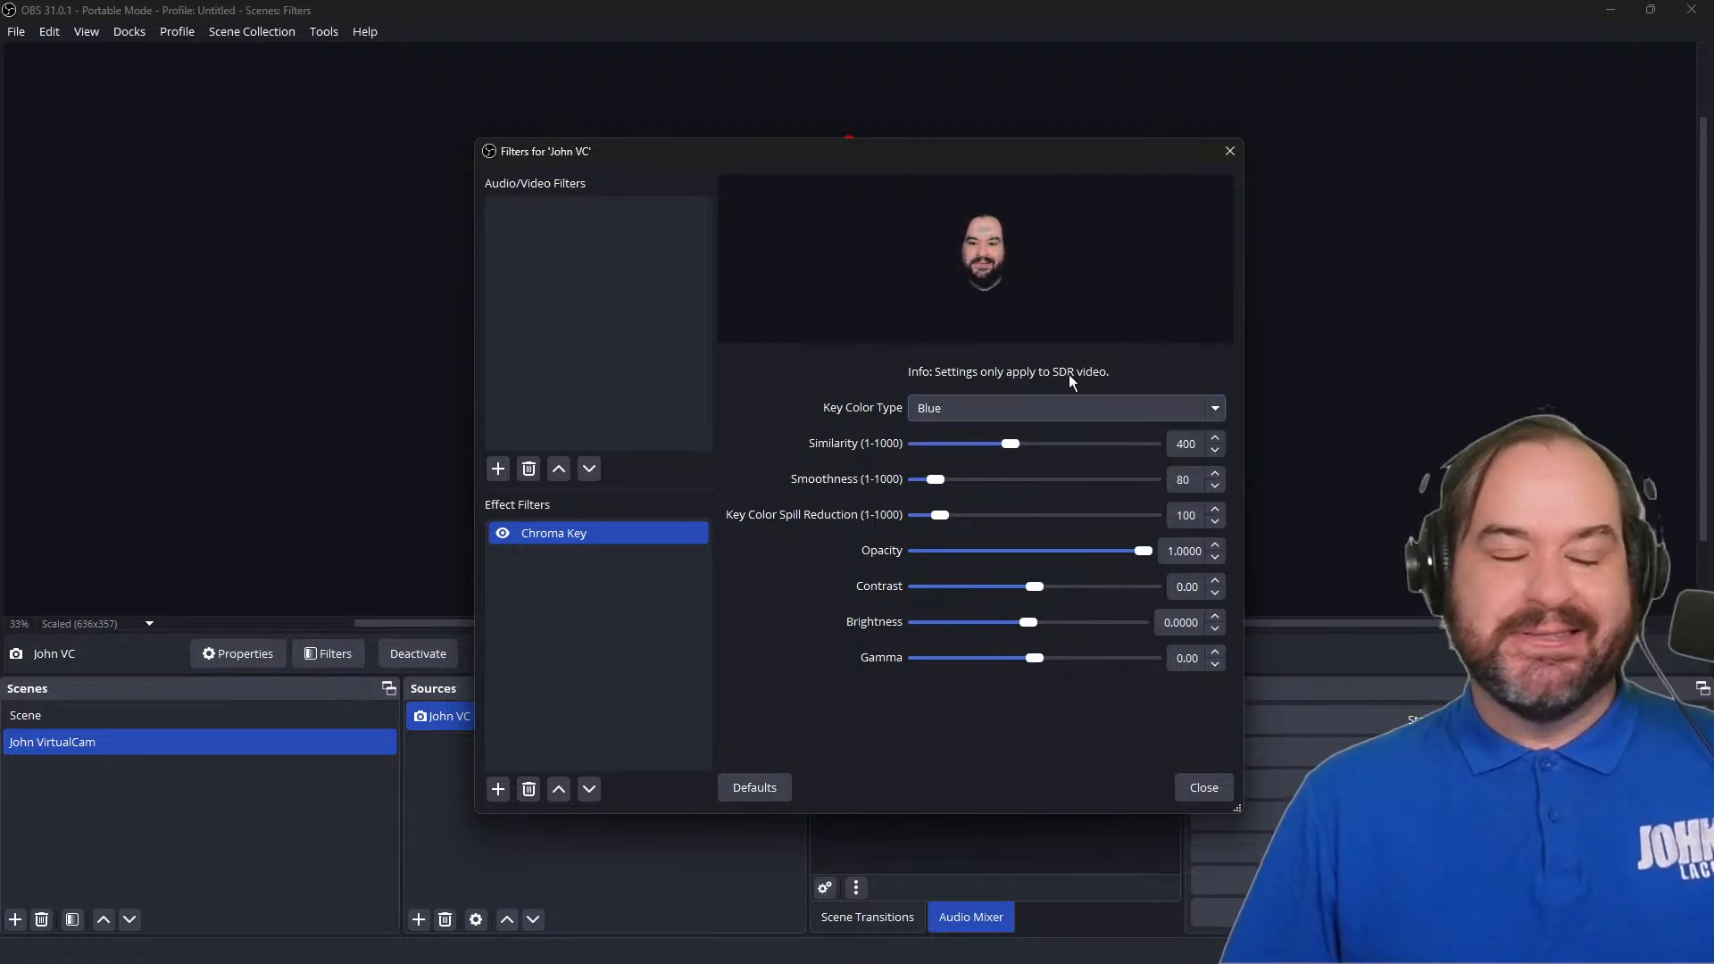
# Step: Switch the Chroma Key filter's key color type to Custom Color and set the key color to #1f8a96
pyautogui.click(1098, 410)
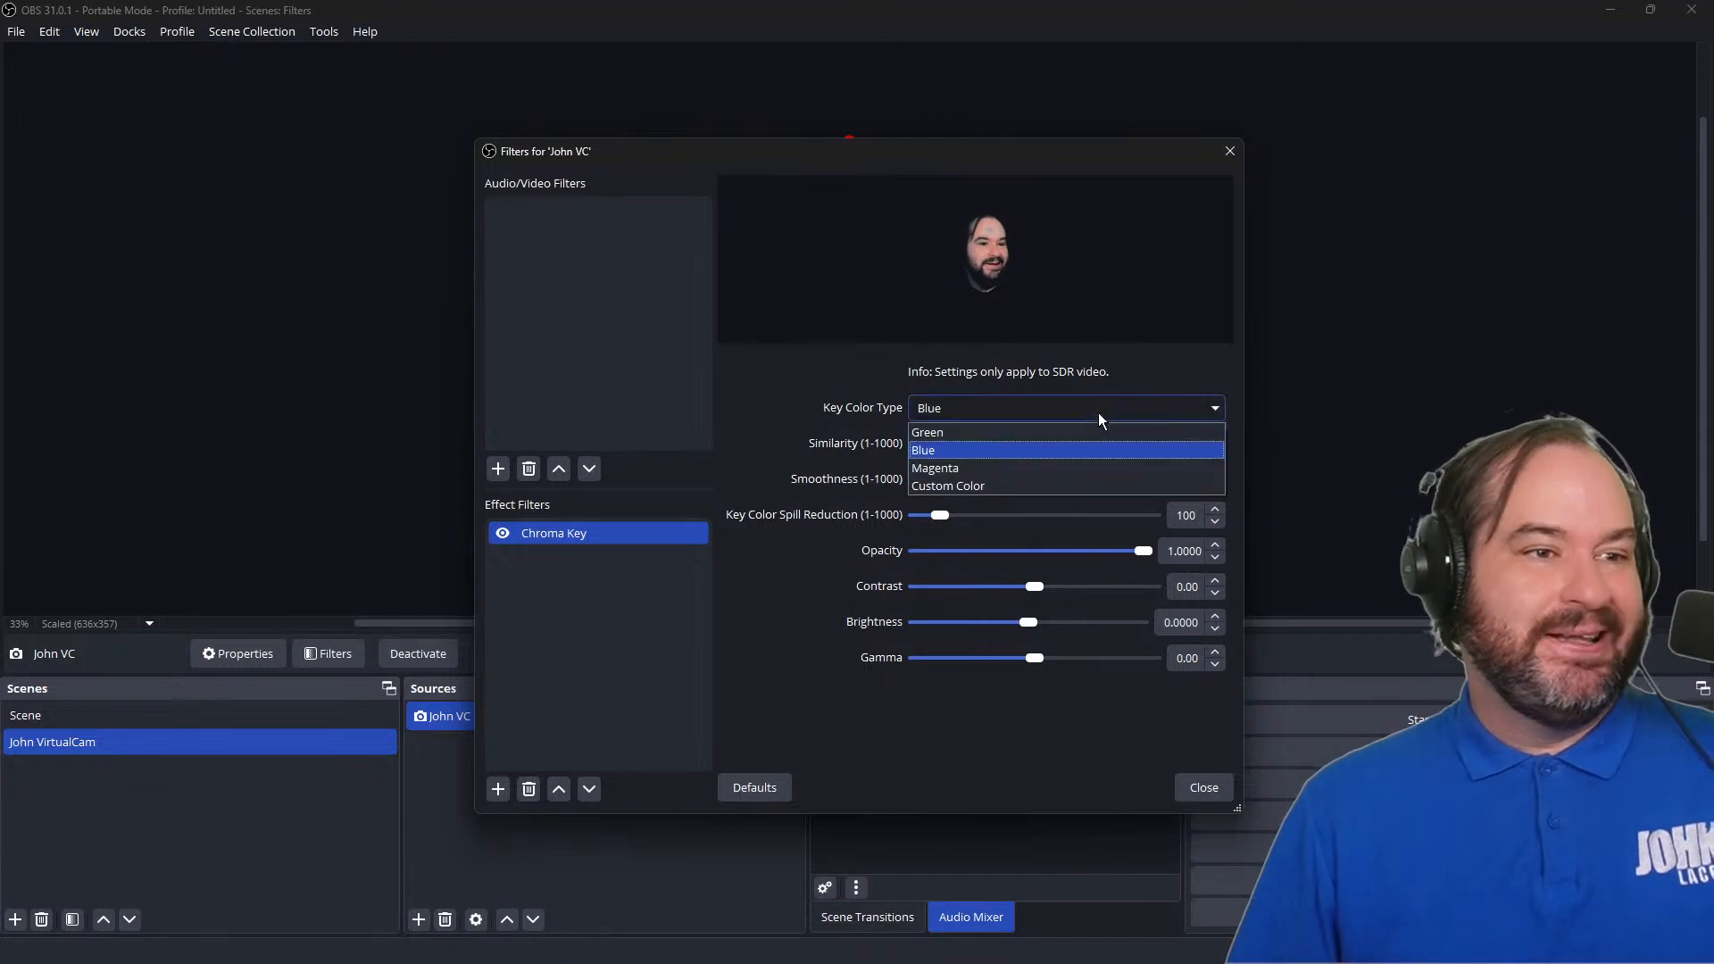
pyautogui.click(1098, 487)
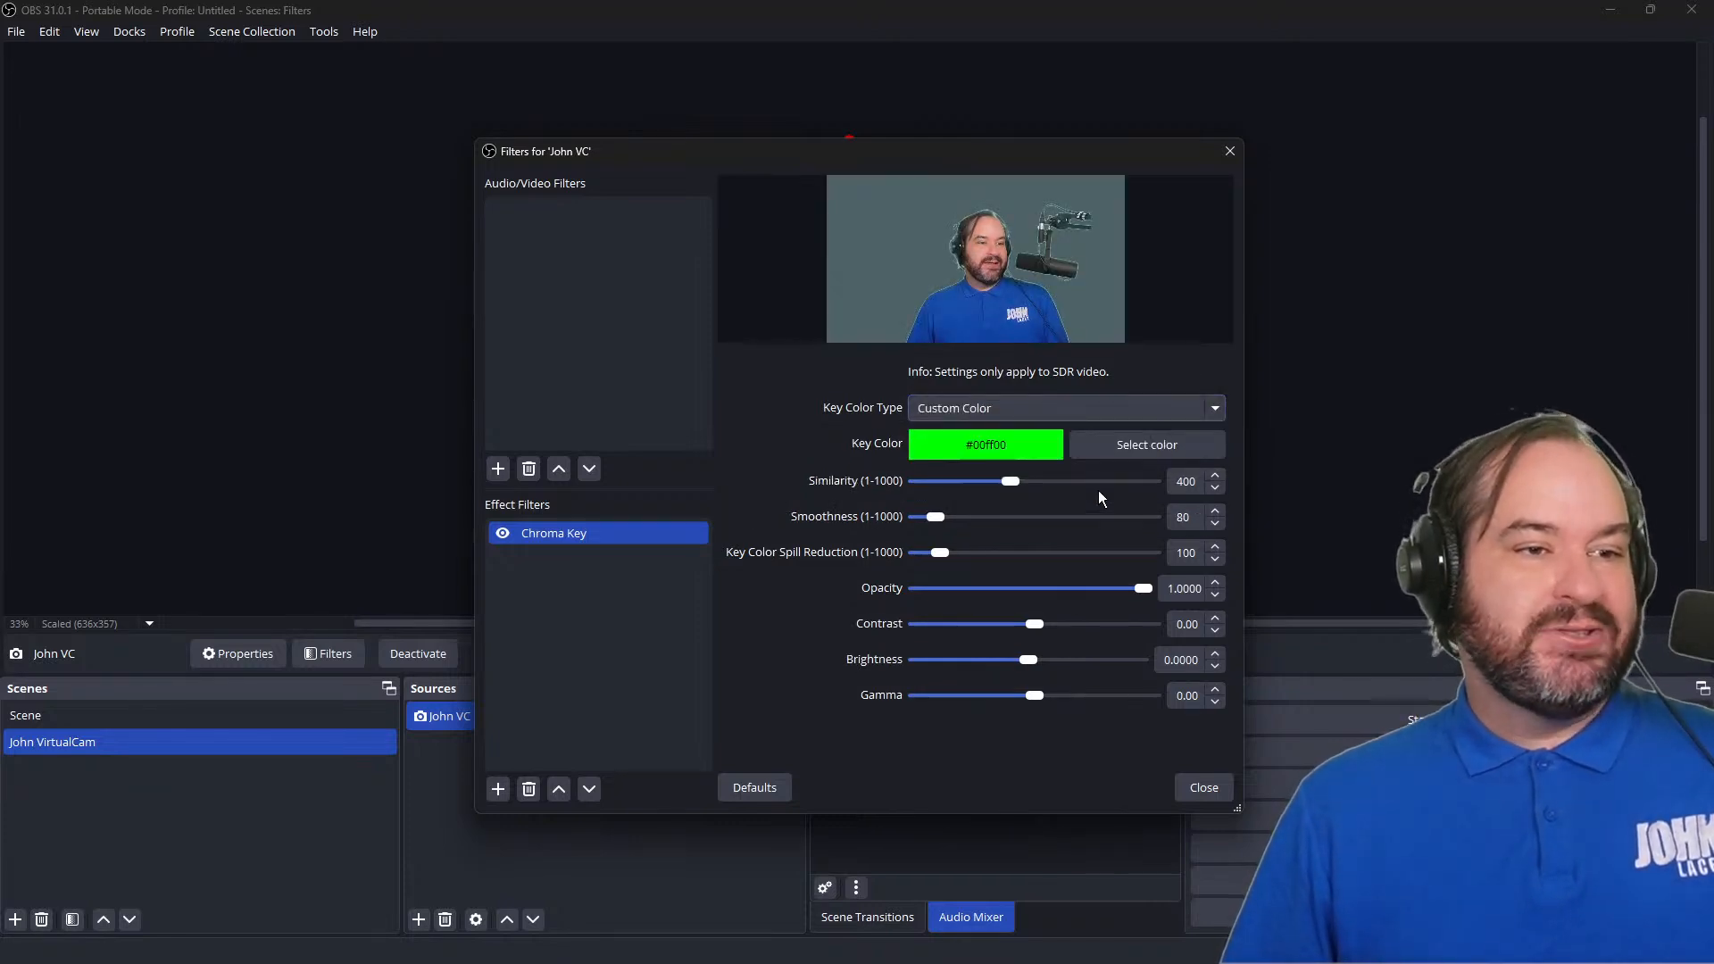
pyautogui.click(1123, 450)
pyautogui.moveTo(1022, 619); pyautogui.dragTo(905, 641)
pyautogui.write('#000000')
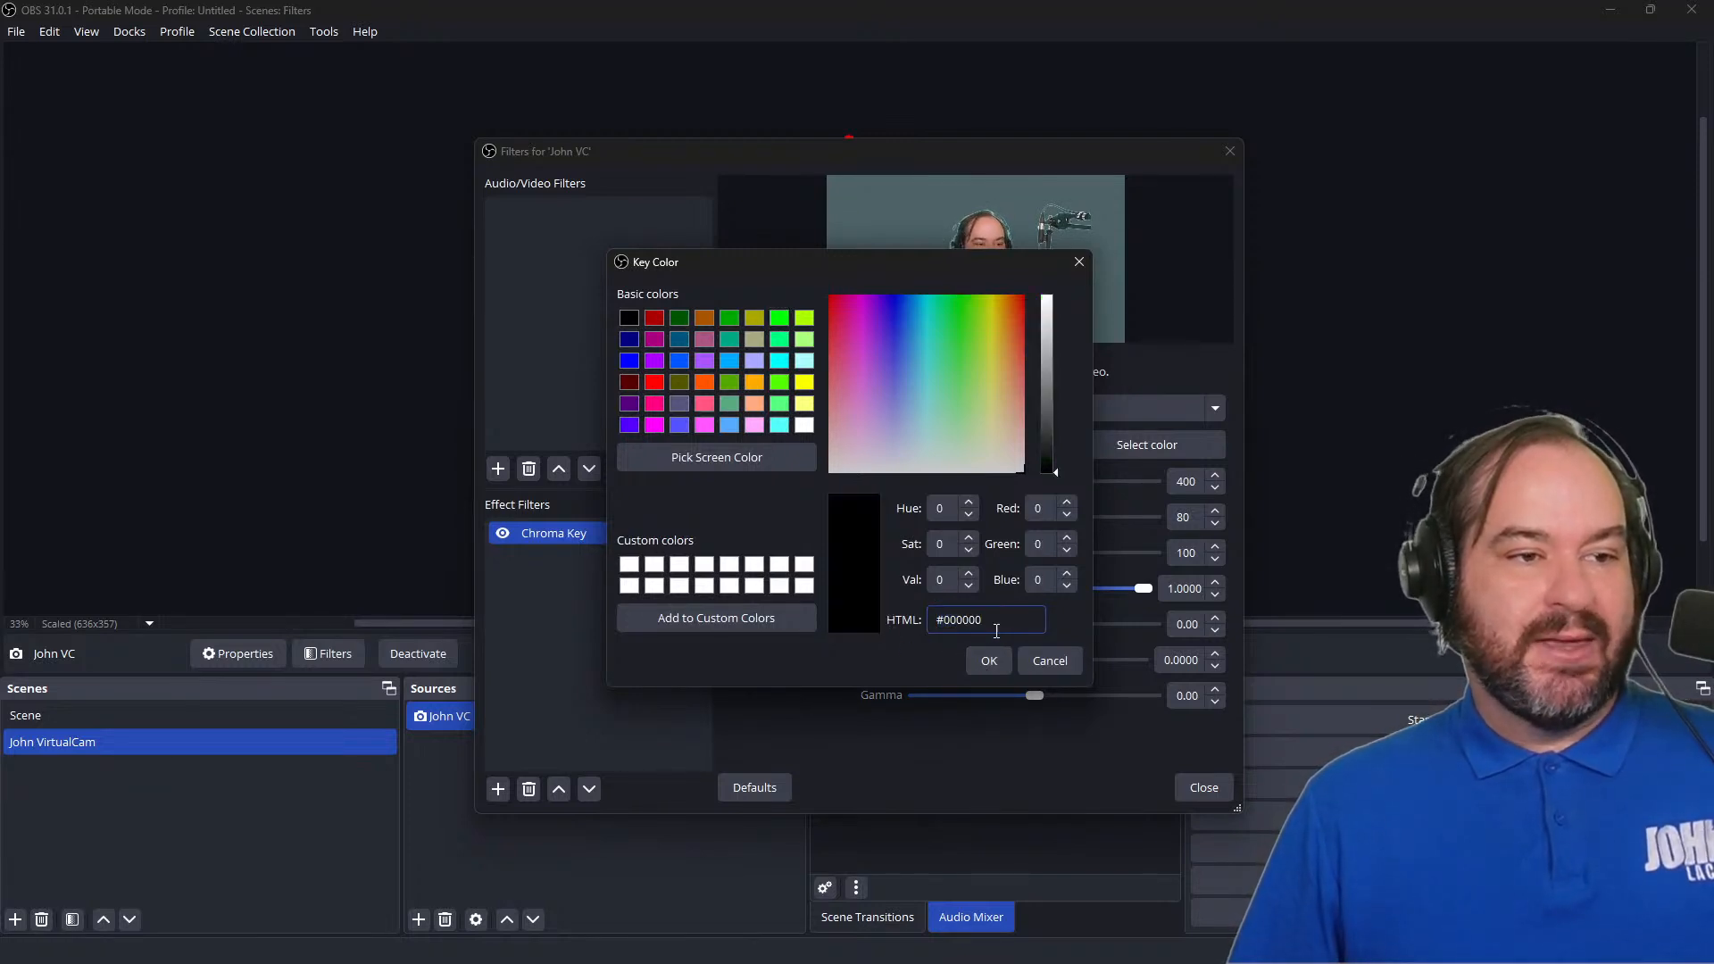
pyautogui.hotkey('ctrl', 'a')
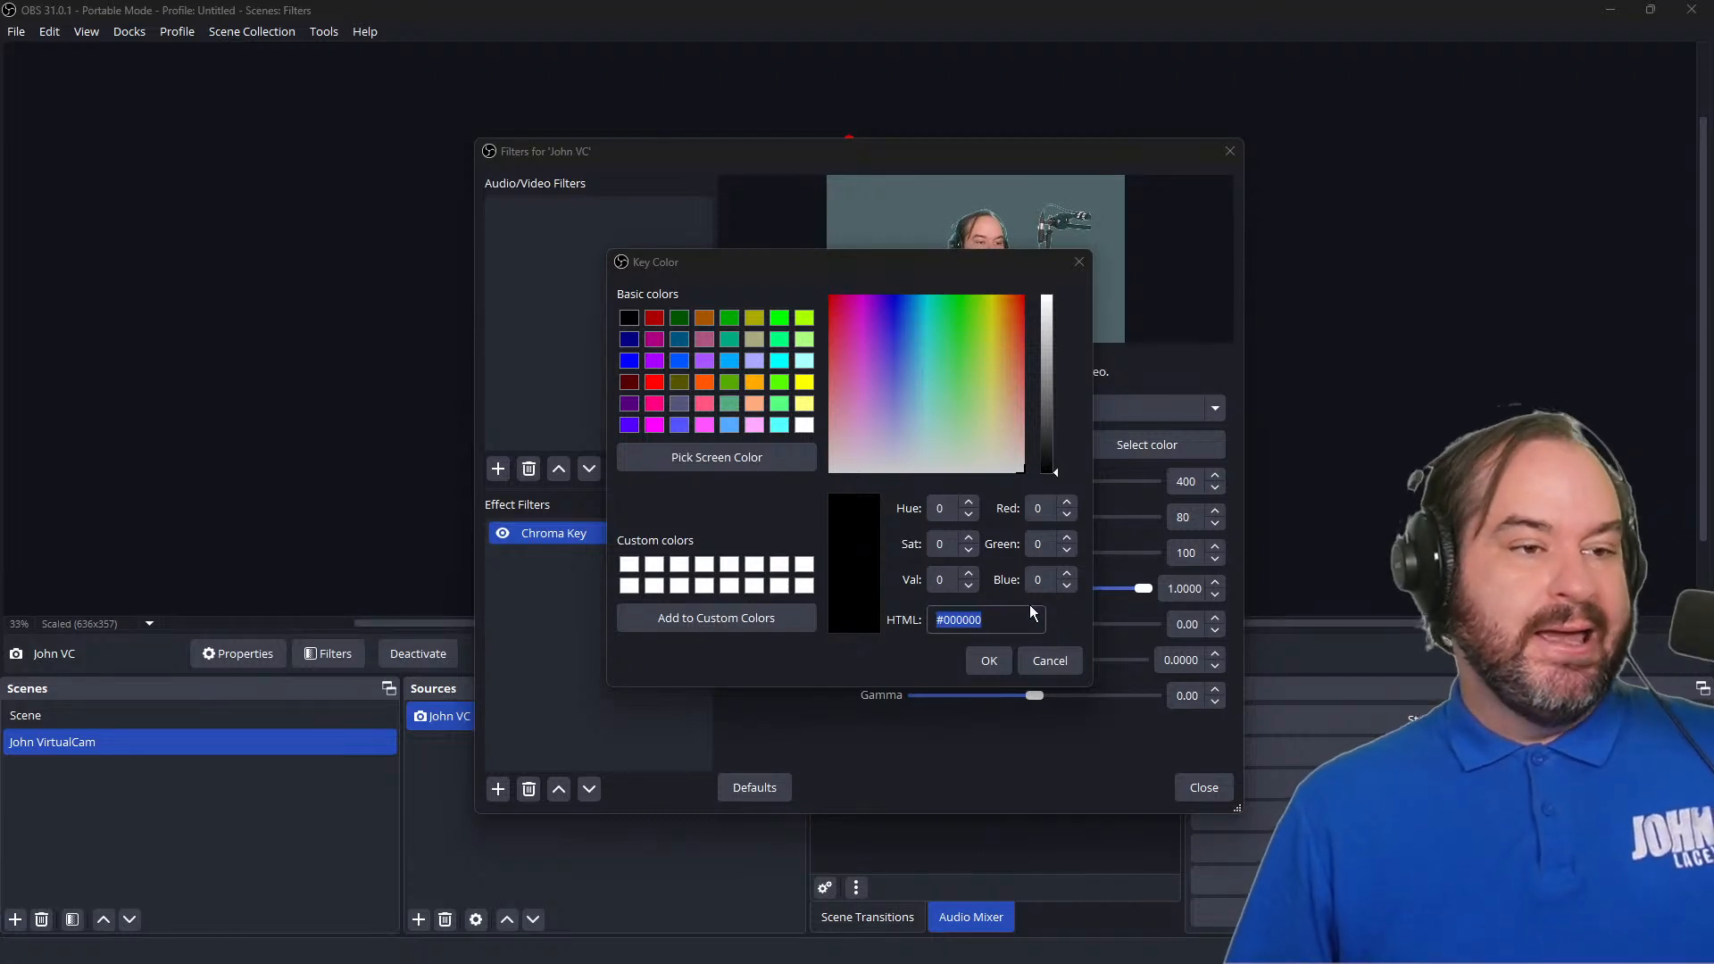
pyautogui.write('#1f8a96')
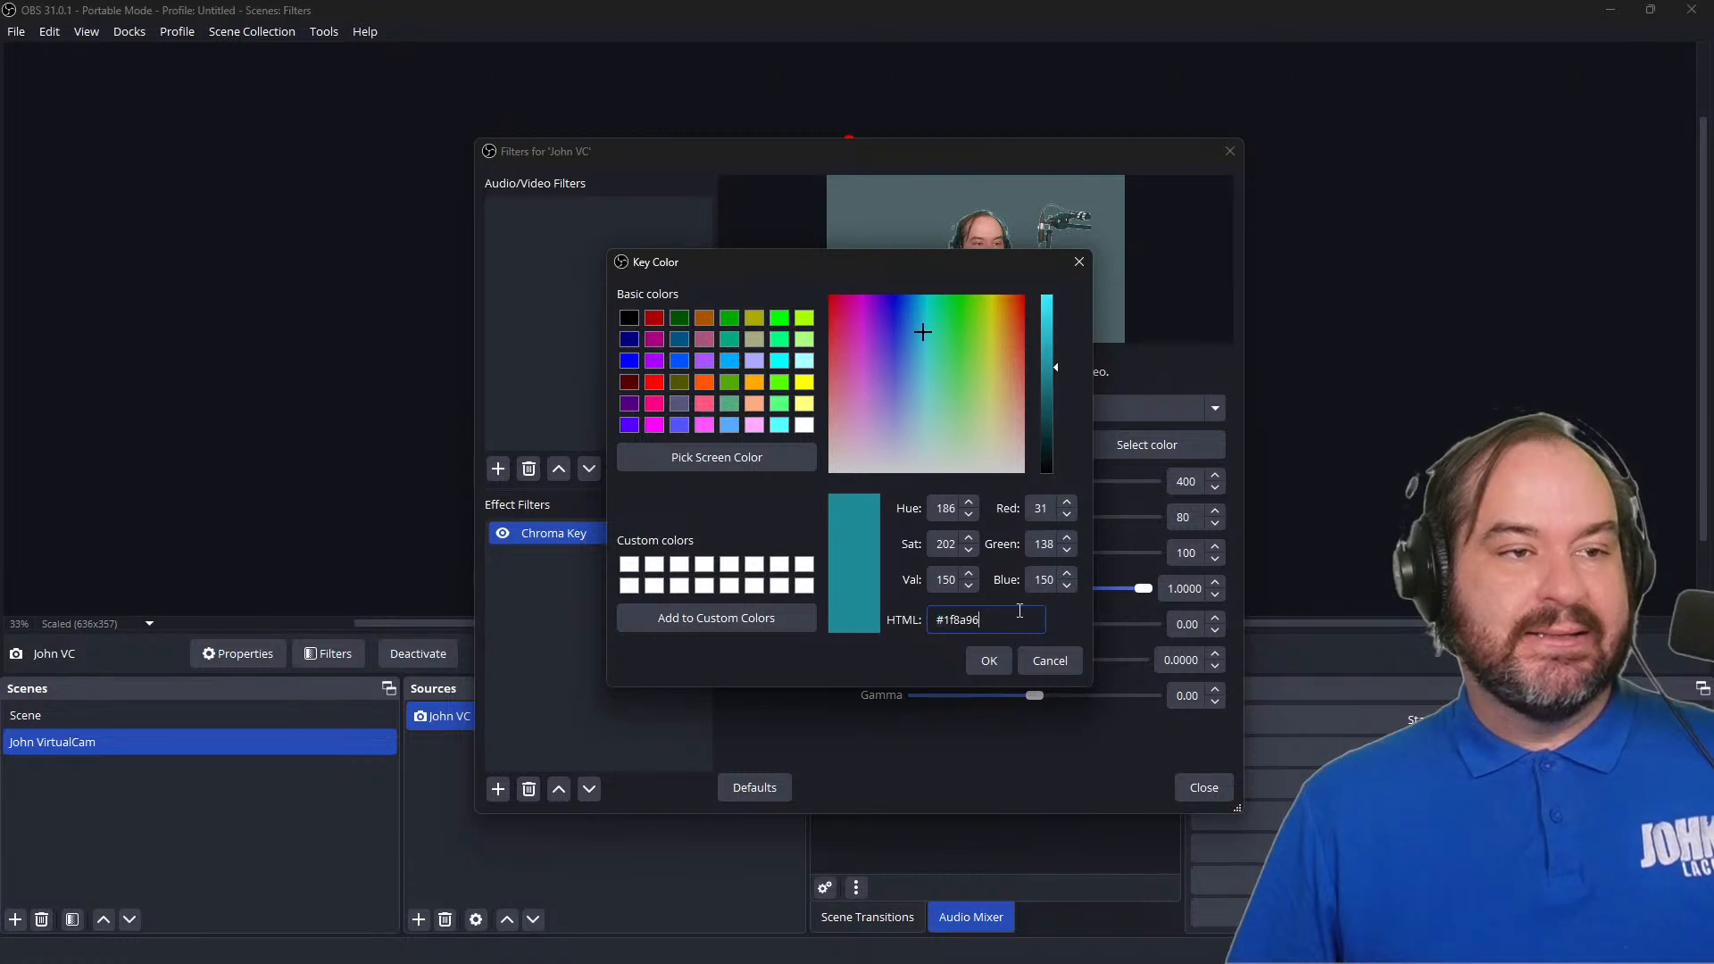
pyautogui.click(987, 663)
pyautogui.moveTo(1046, 130); pyautogui.dragTo(1046, 149)
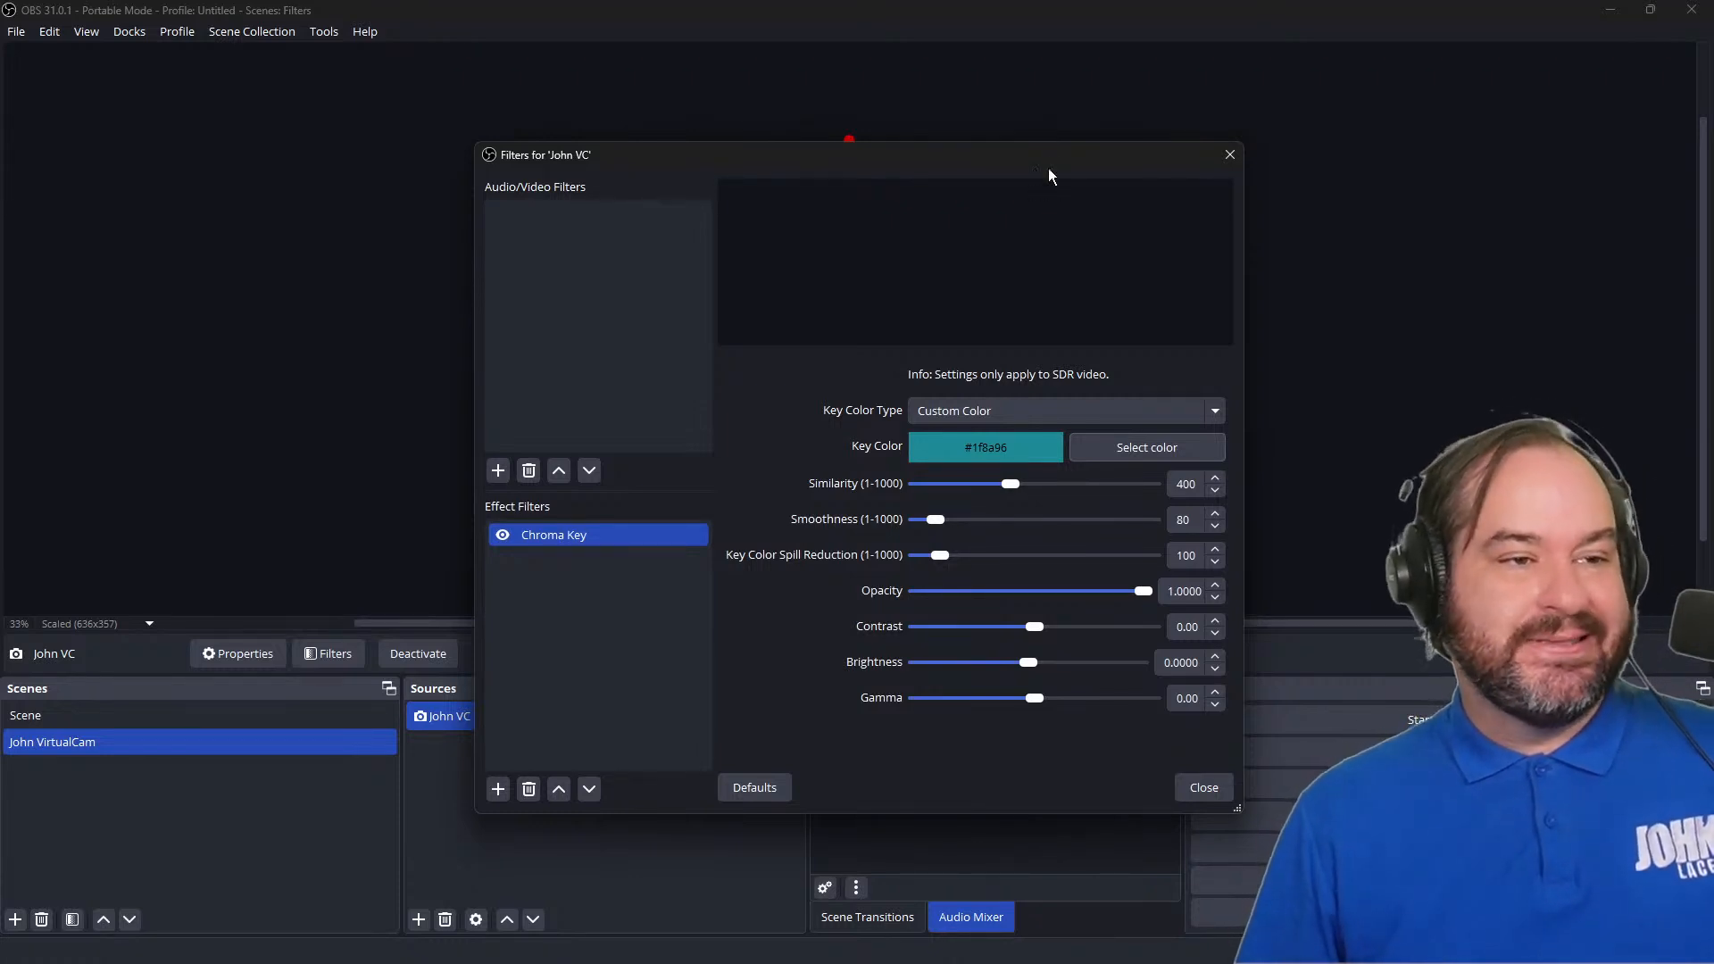
# Step: Set the Chroma Key similarity to 54 and smoothness to 107, and close the source's filters window
pyautogui.moveTo(1048, 159); pyautogui.dragTo(1381, 138)
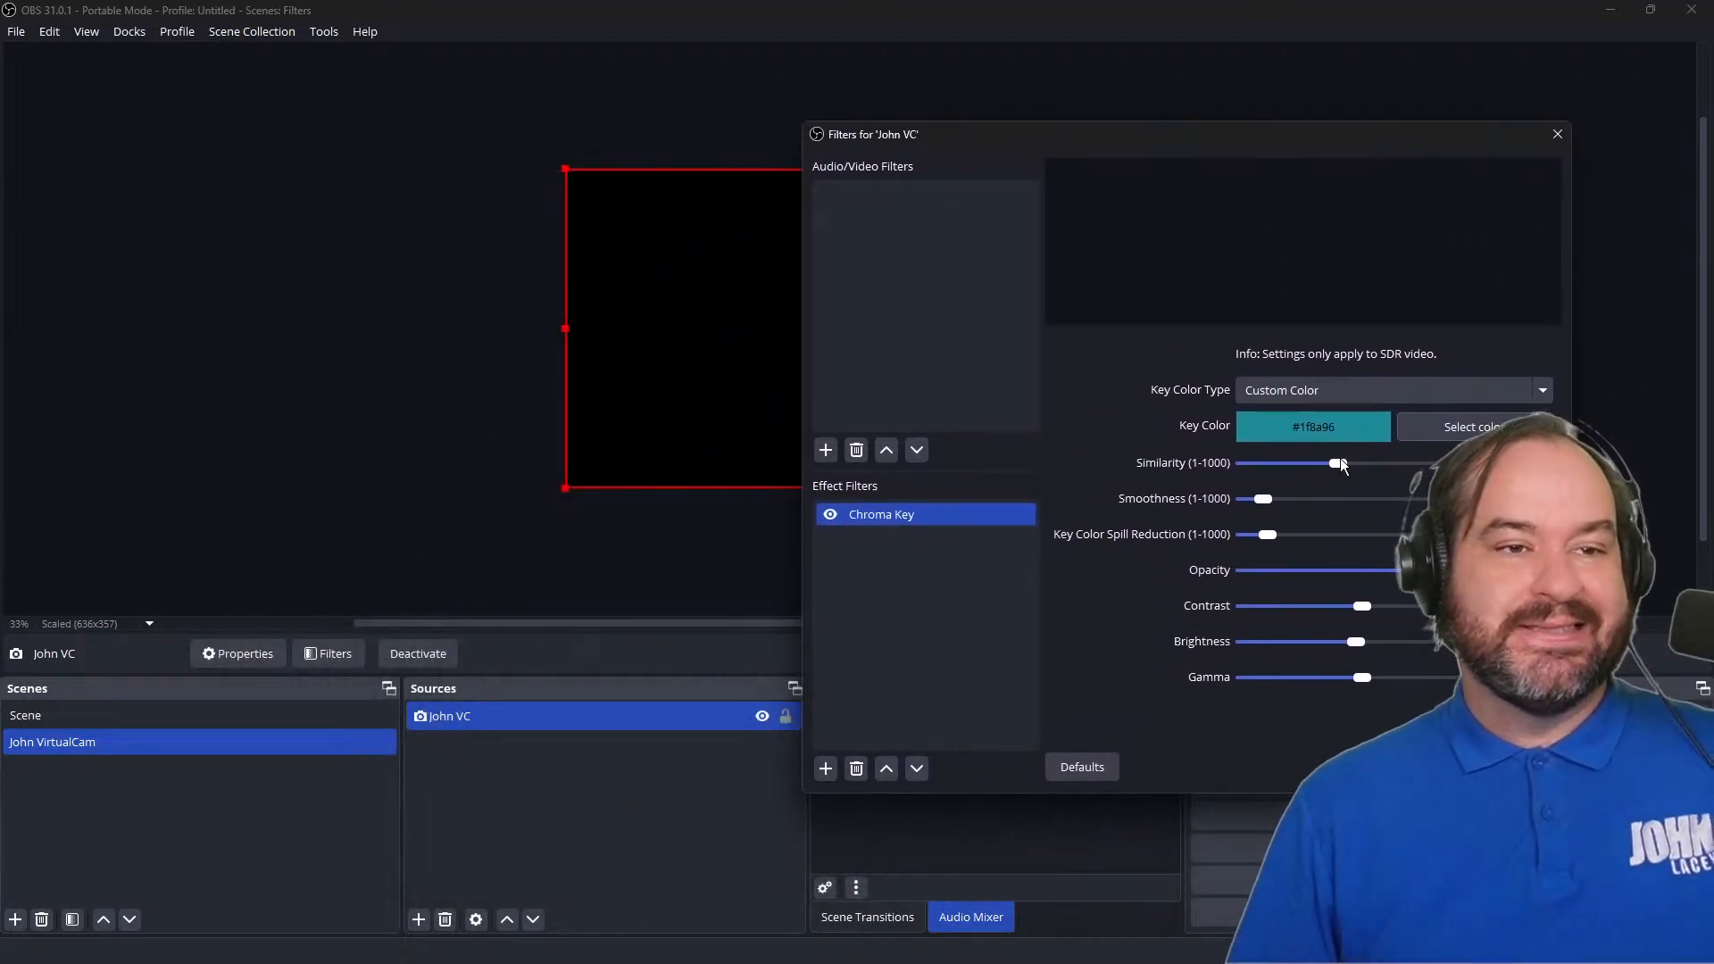
pyautogui.moveTo(1341, 463); pyautogui.dragTo(1261, 466)
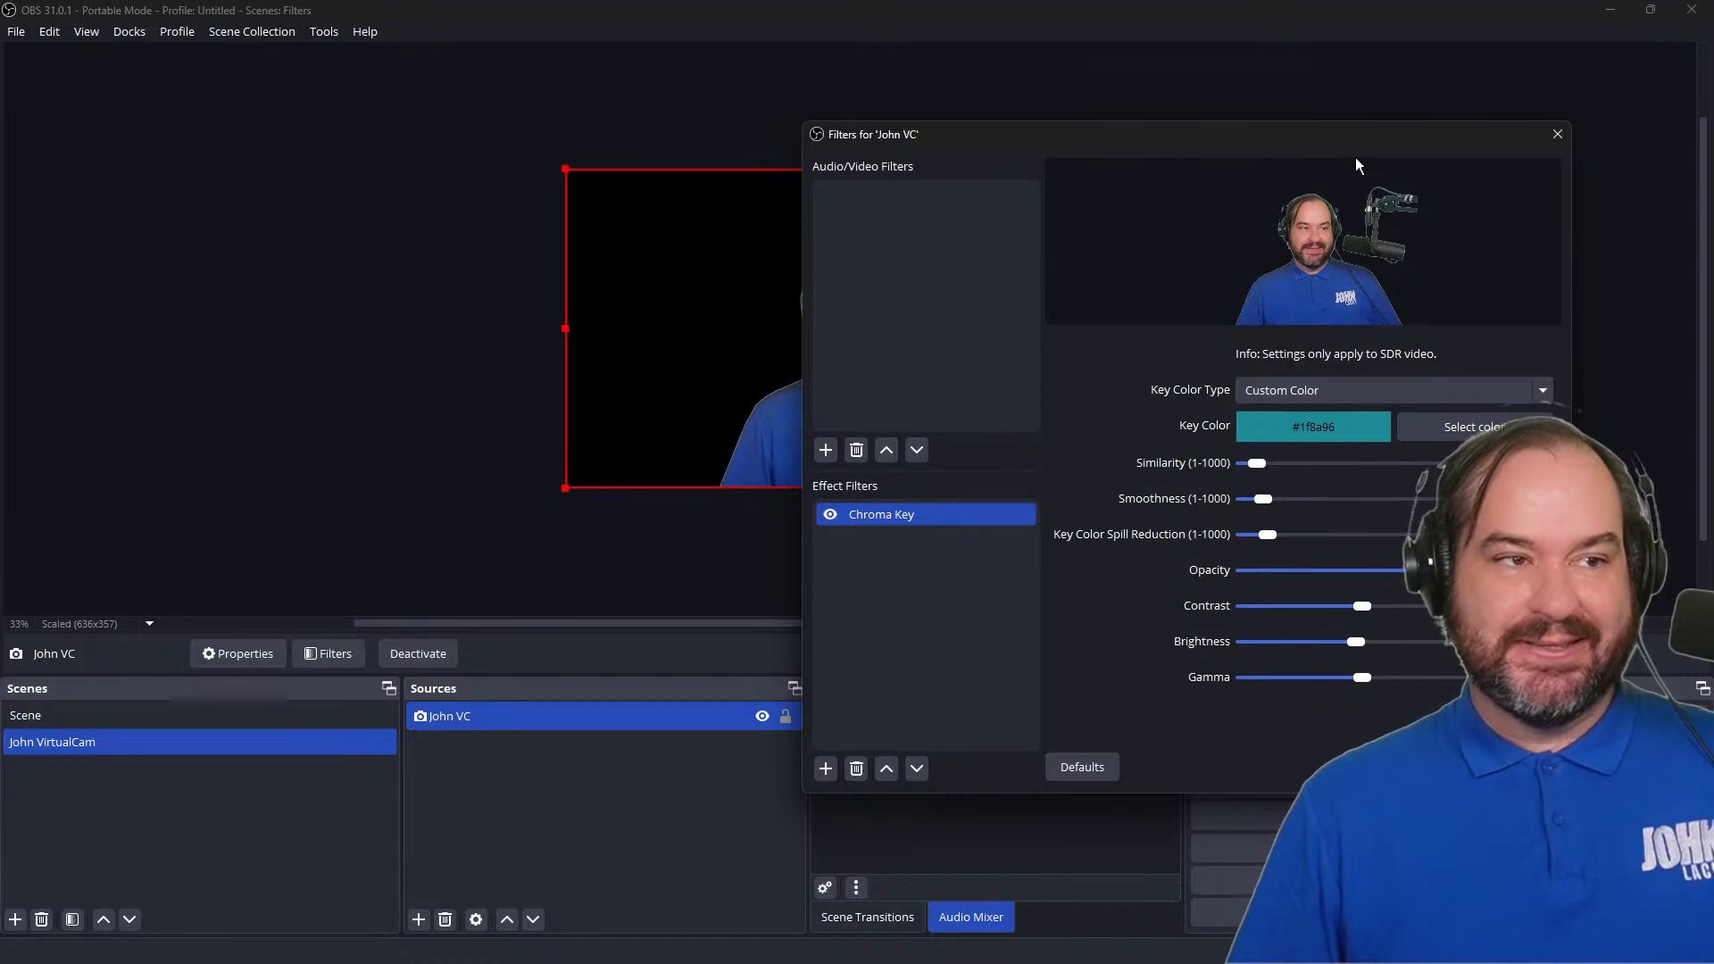
pyautogui.moveTo(1355, 161); pyautogui.dragTo(1469, 206)
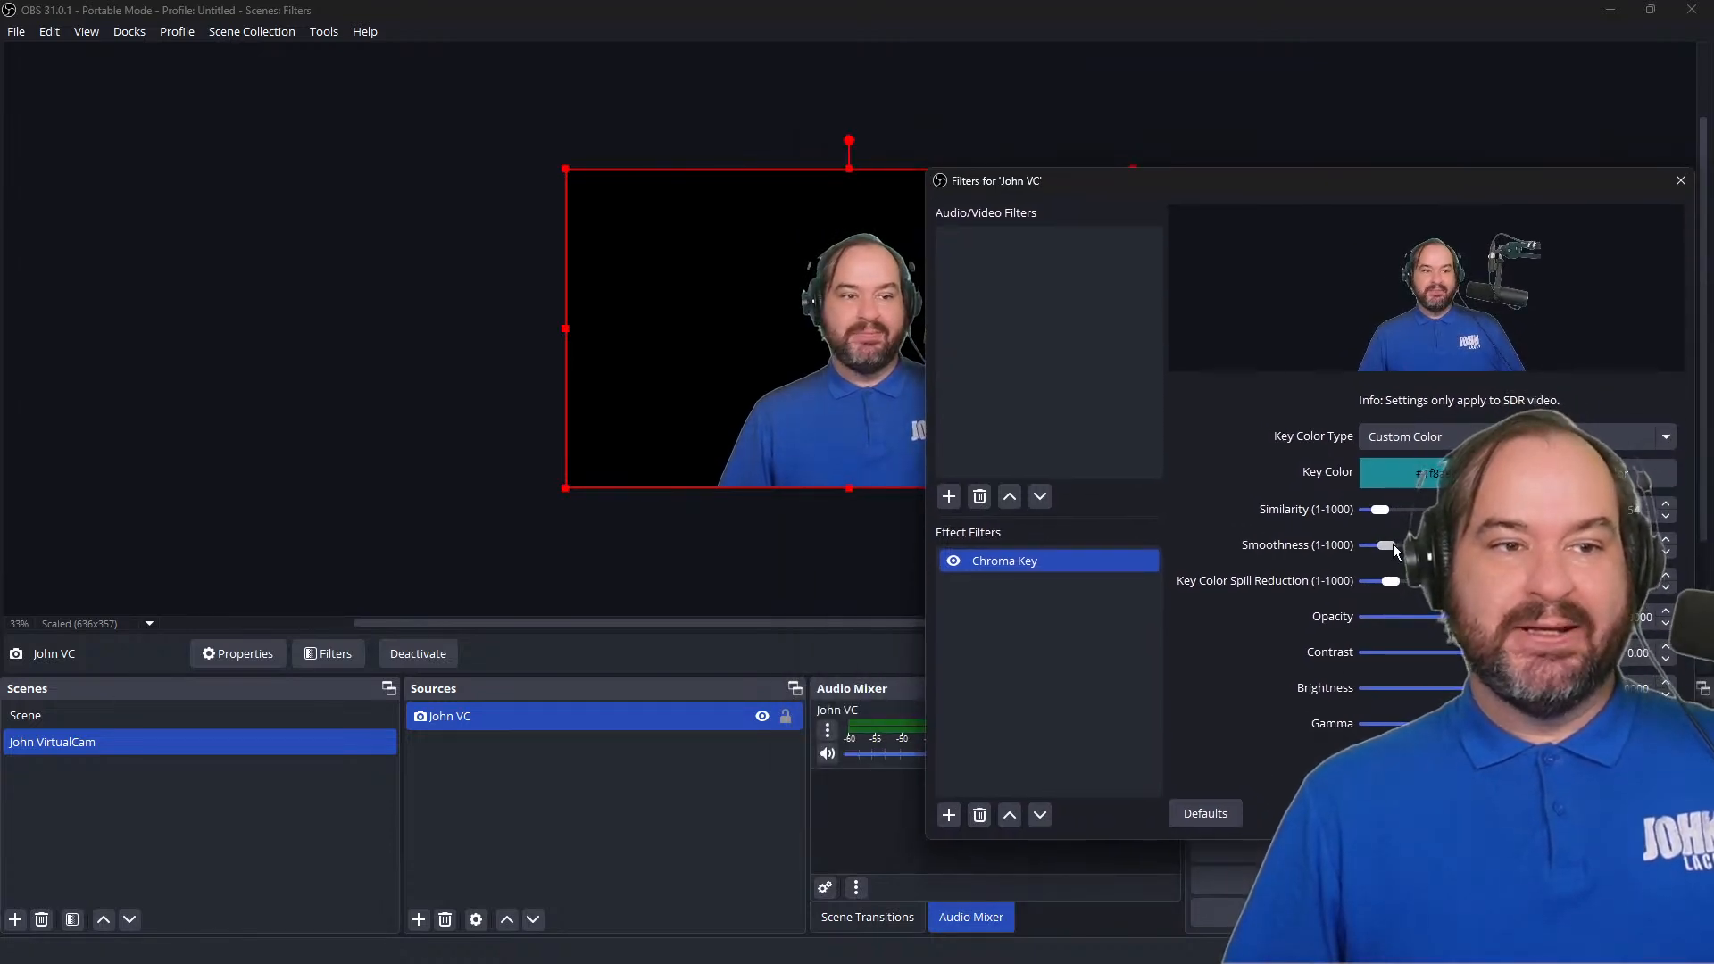
pyautogui.moveTo(1393, 545)
pyautogui.mouseDown()
pyautogui.moveTo(1376, 544)
pyautogui.moveTo(1391, 545)
pyautogui.mouseUp()
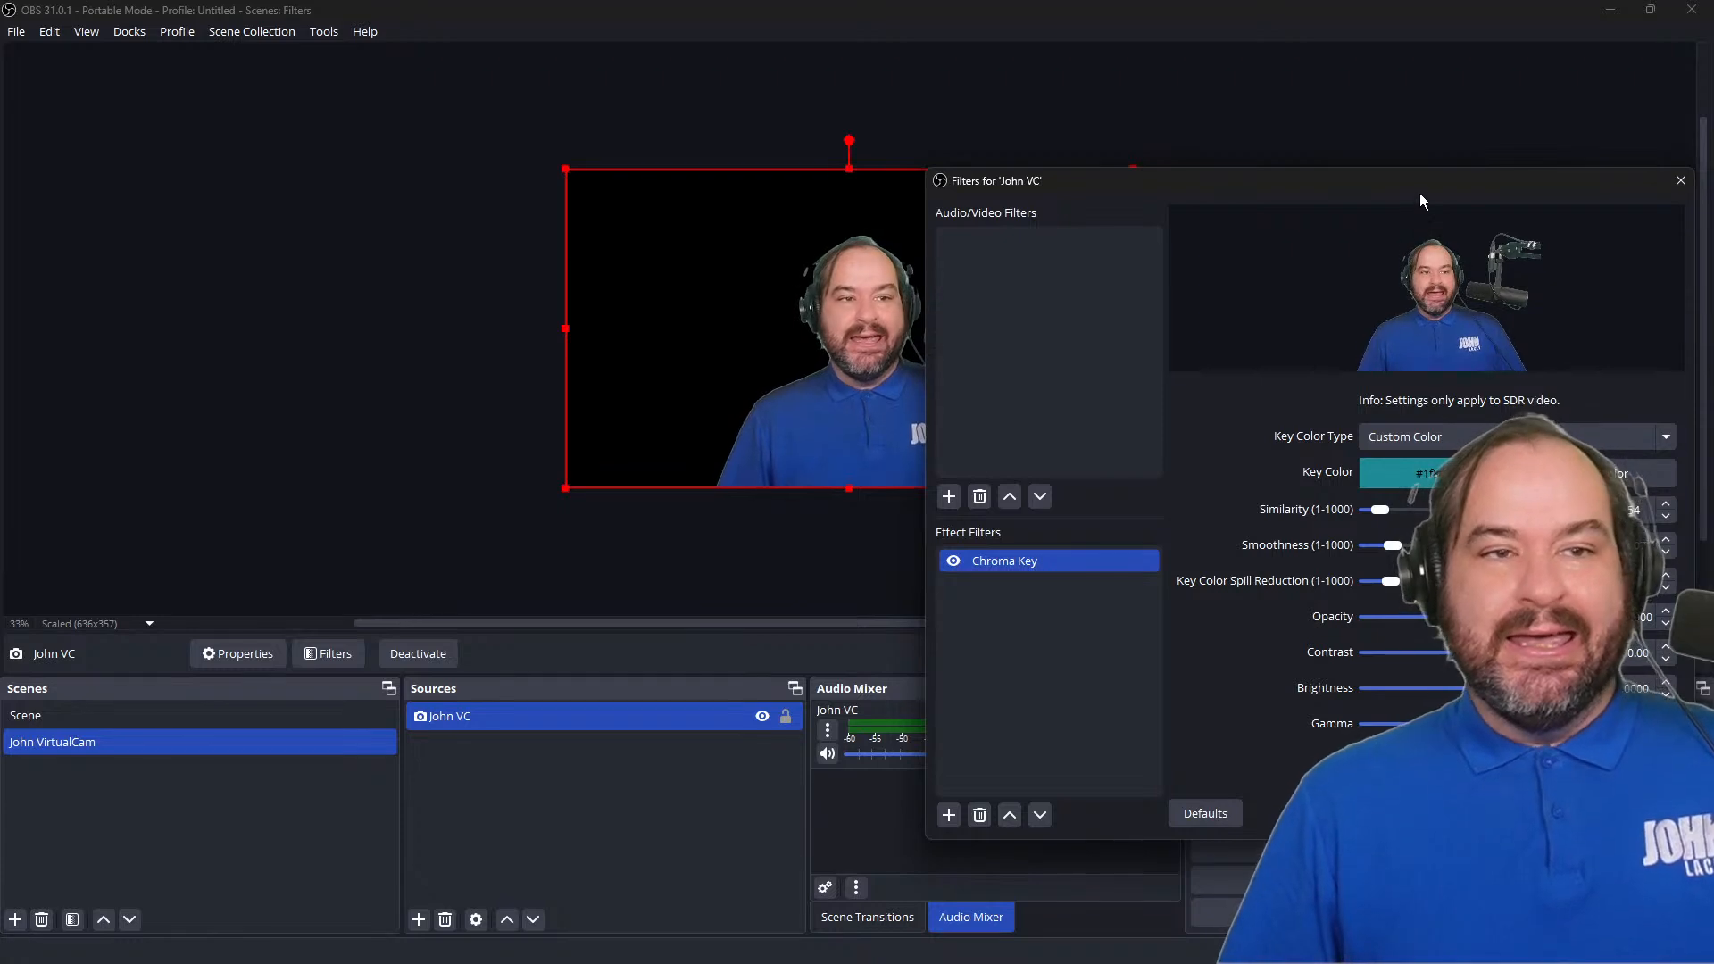
pyautogui.moveTo(1419, 192); pyautogui.dragTo(980, 202)
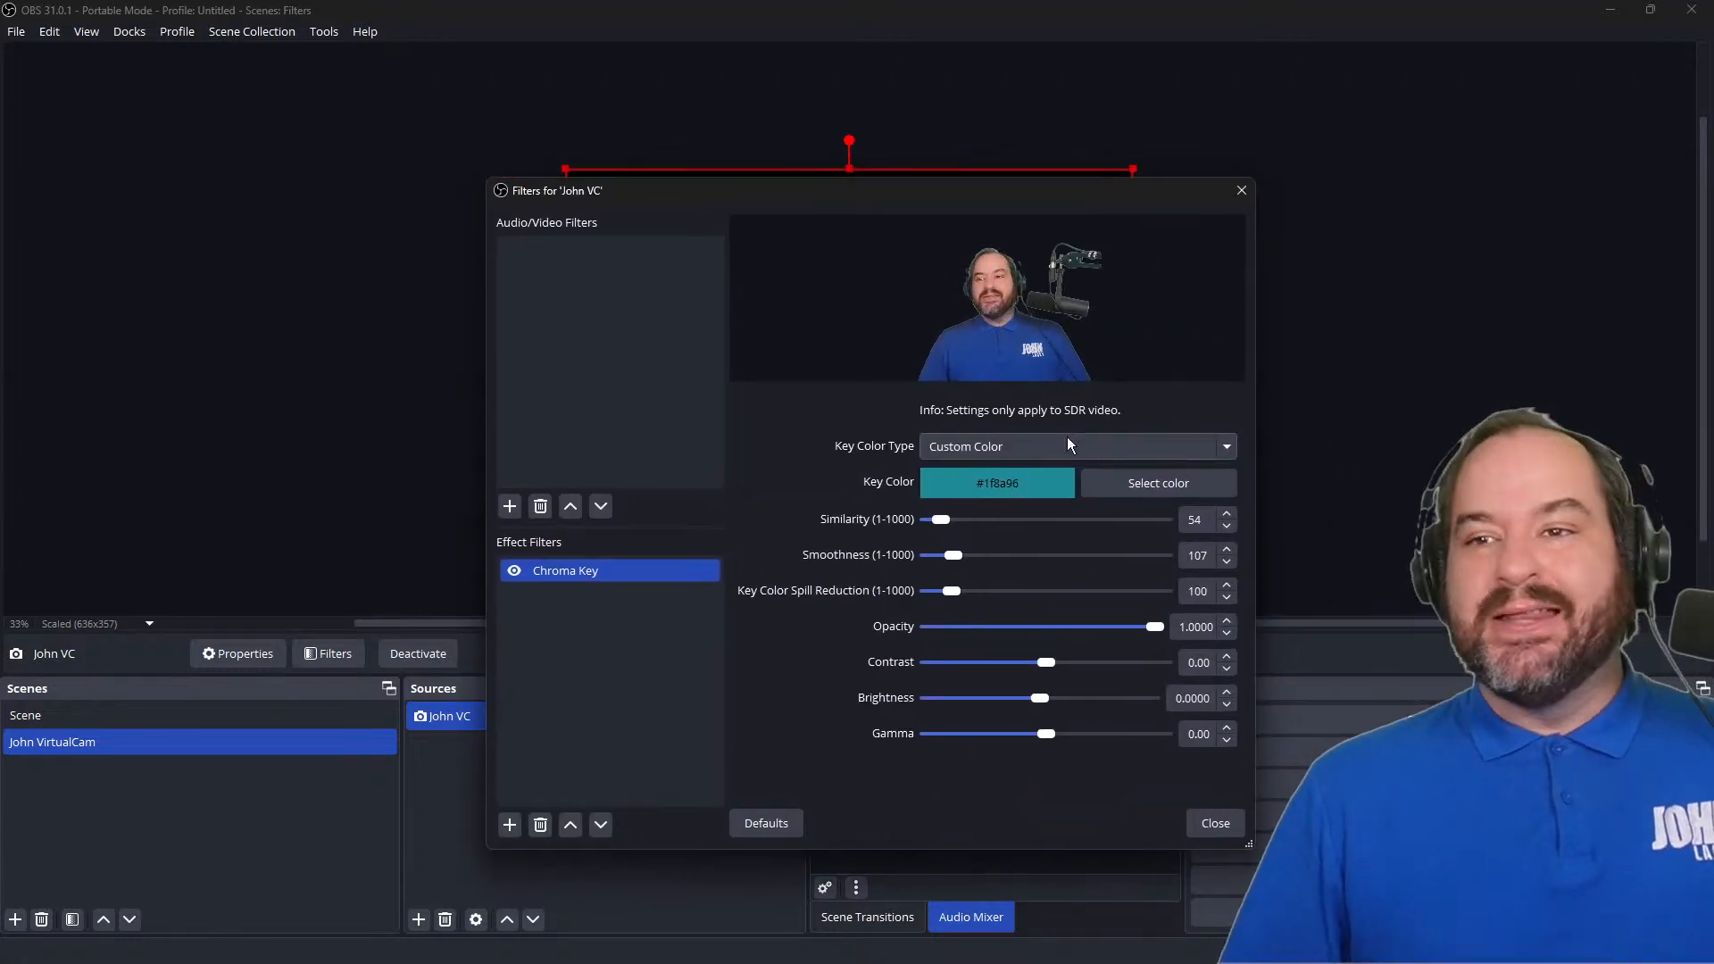
pyautogui.click(1125, 449)
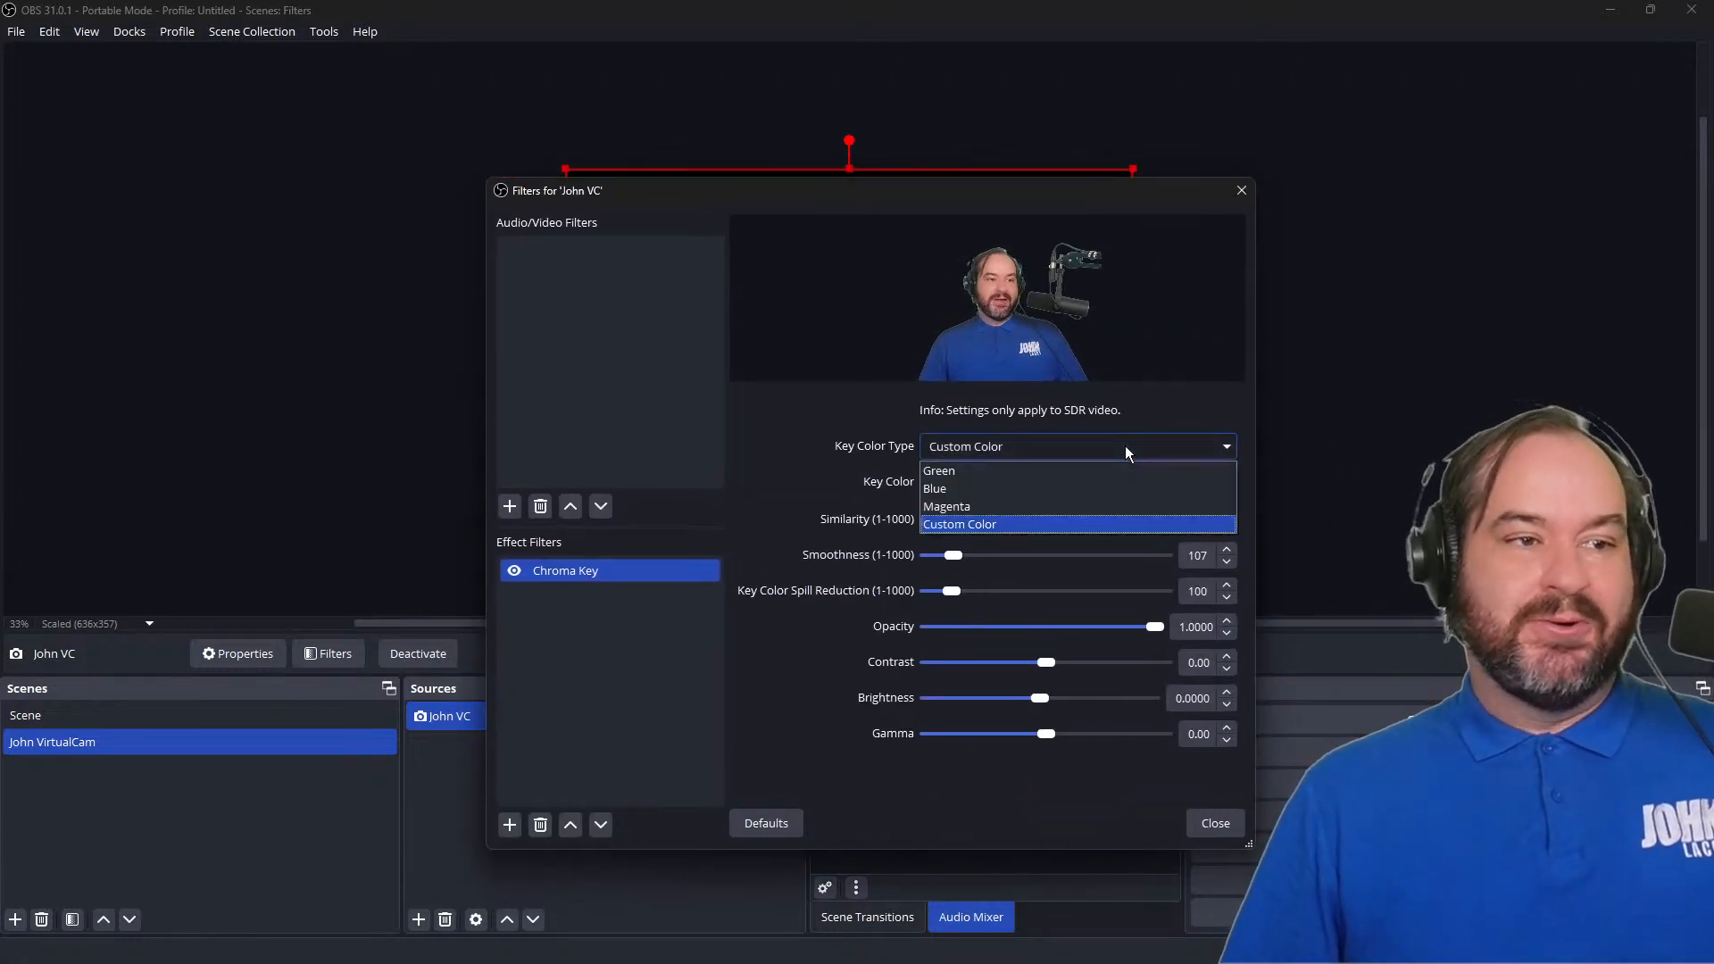
pyautogui.click(1125, 452)
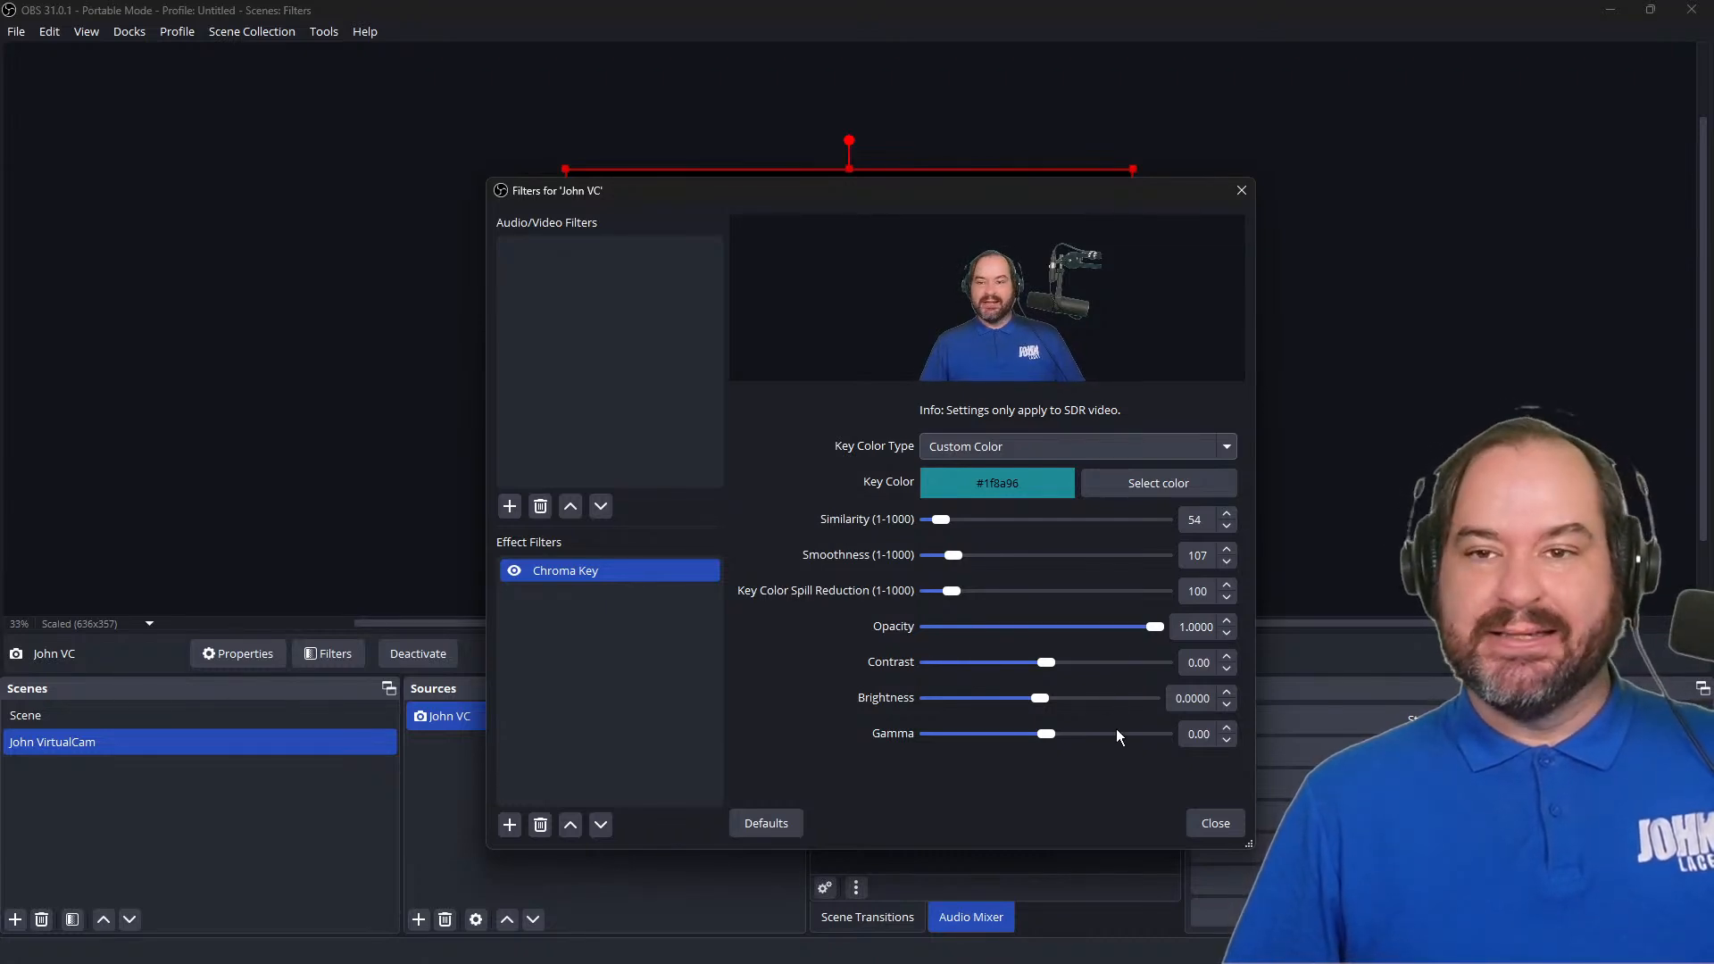
pyautogui.click(1224, 830)
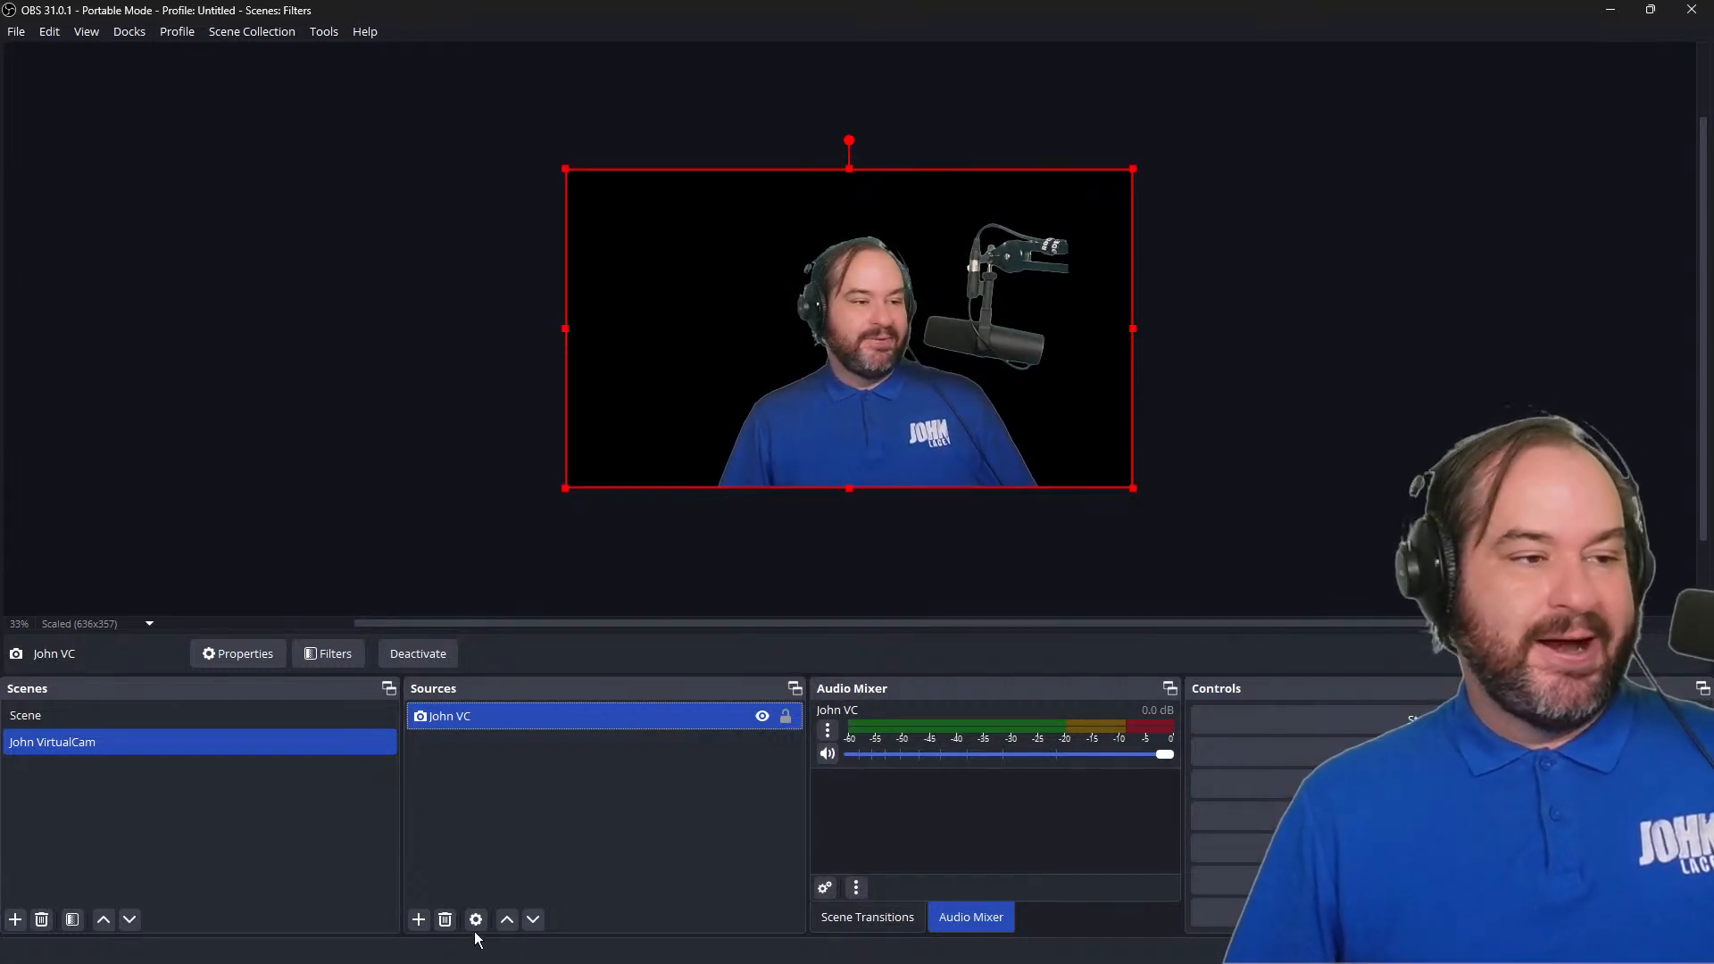
# Step: Add a new Color Source with its default color and 1920 x 1080 size, and place it below the camera source
pyautogui.click(418, 920)
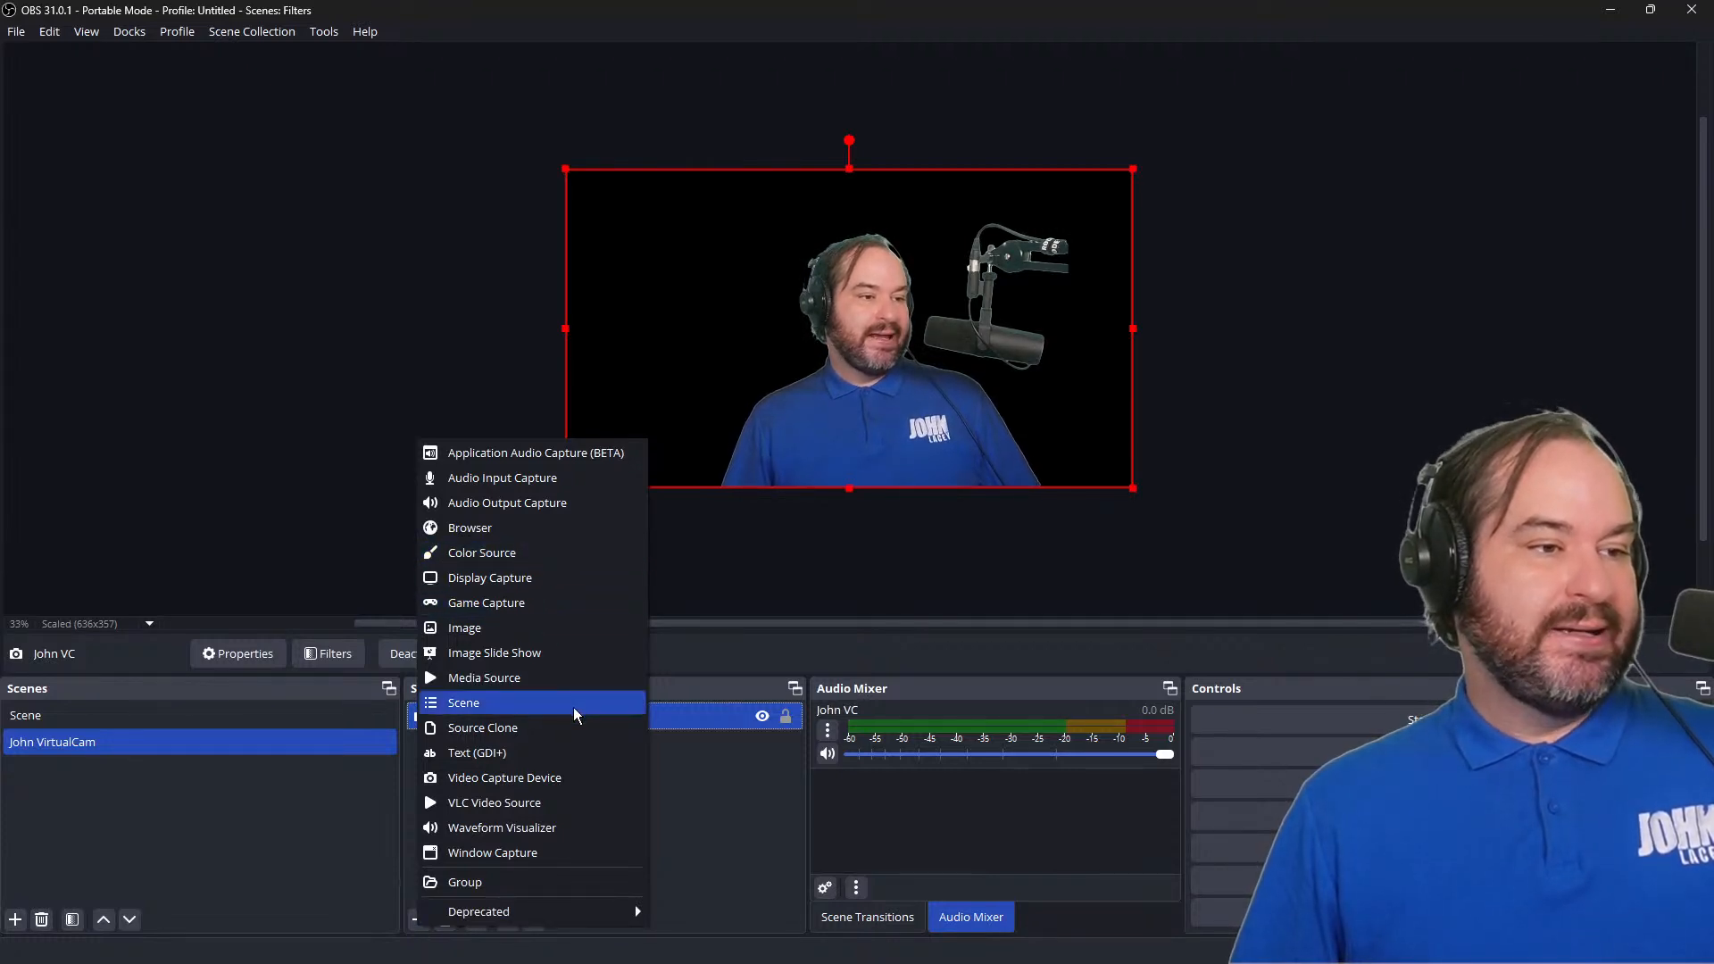
pyautogui.click(575, 551)
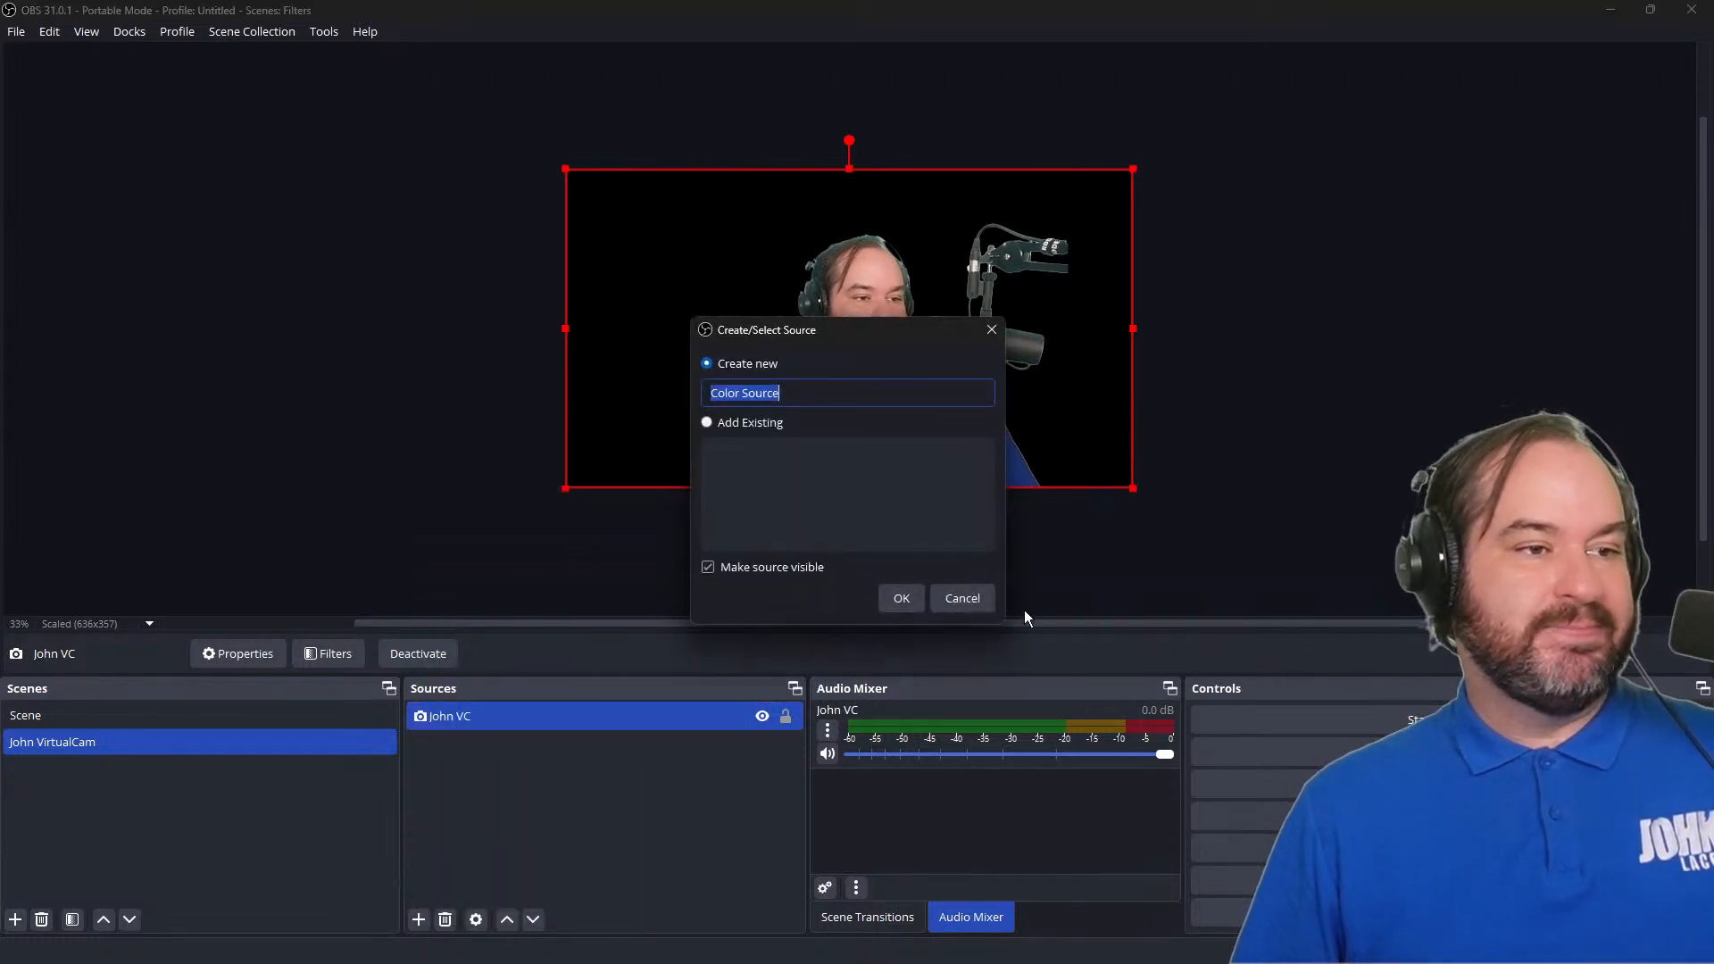
pyautogui.click(899, 598)
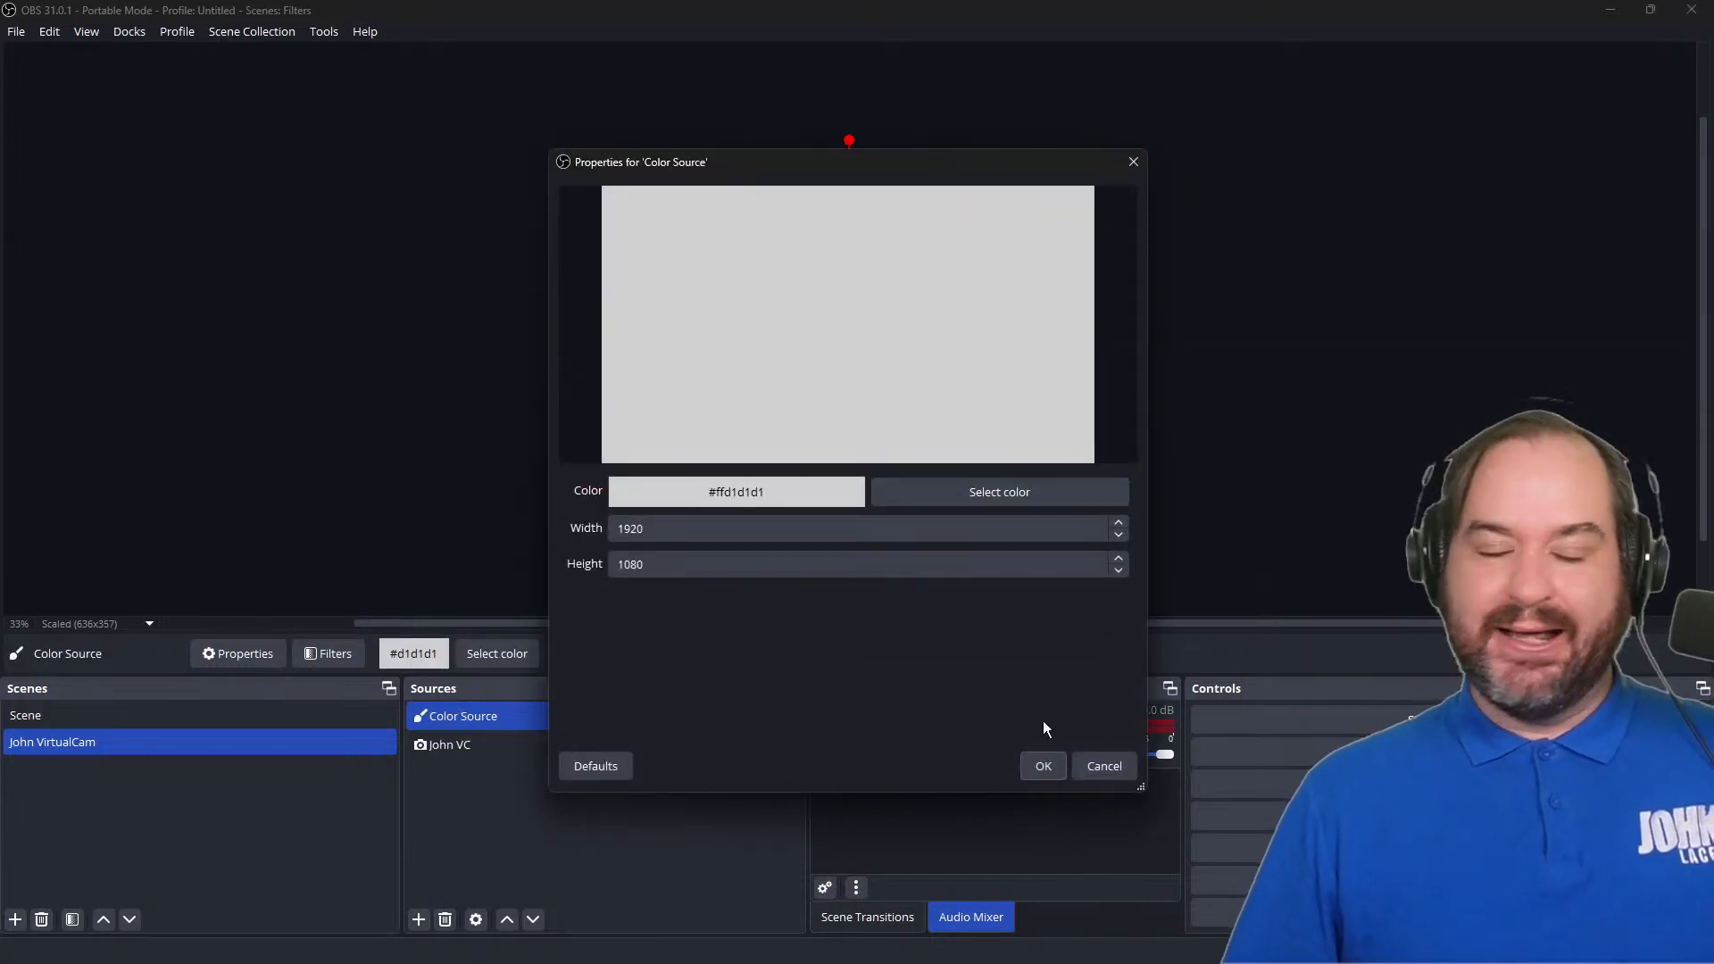
pyautogui.click(1041, 765)
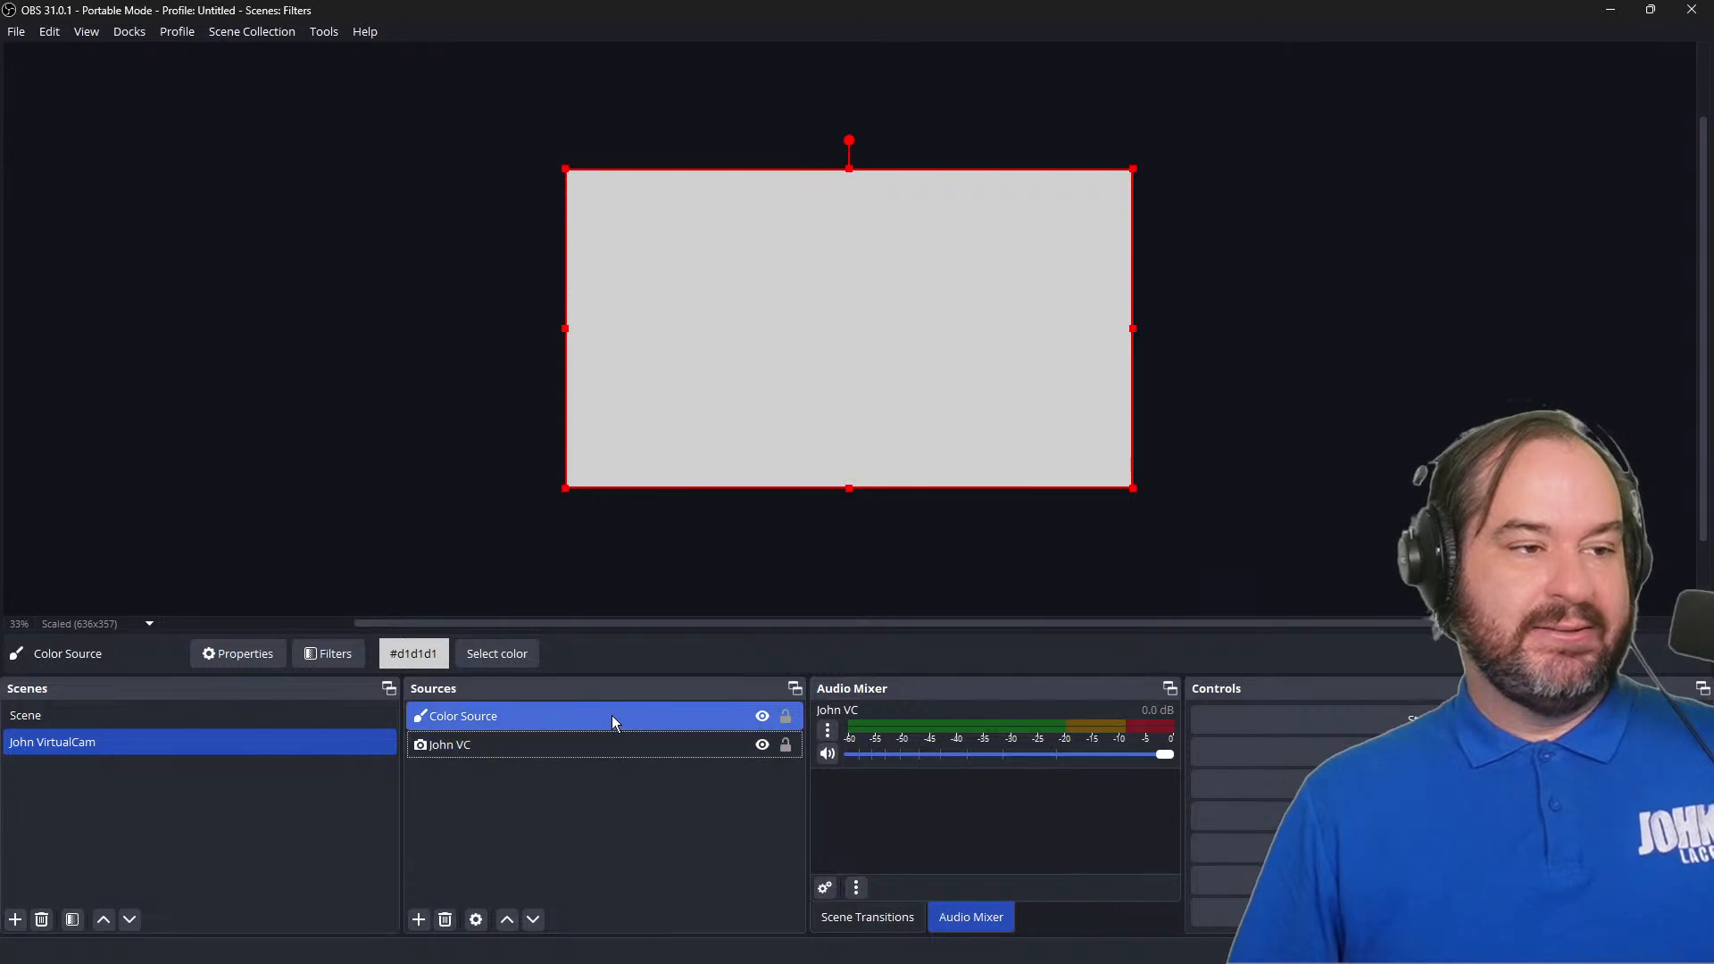
pyautogui.moveTo(612, 719); pyautogui.dragTo(615, 773)
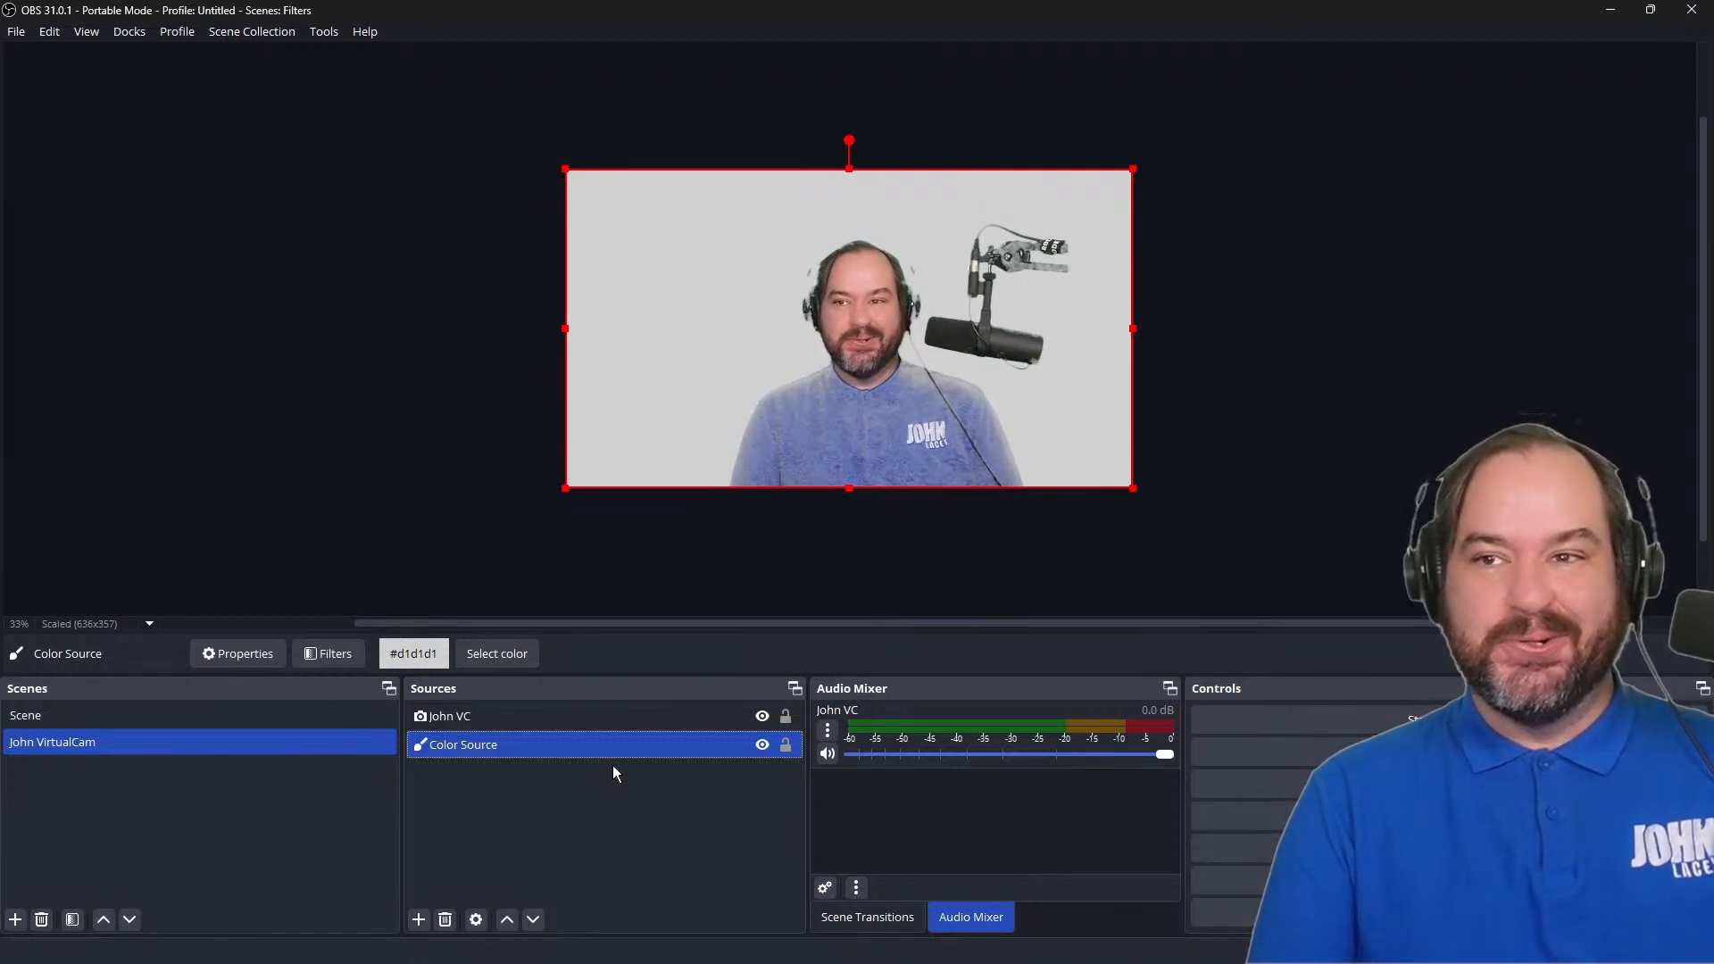
# Step: Open the camera source's Chroma Key settings and resize the filters window so the camera image in the main preview stays uncovered
pyautogui.click(621, 724)
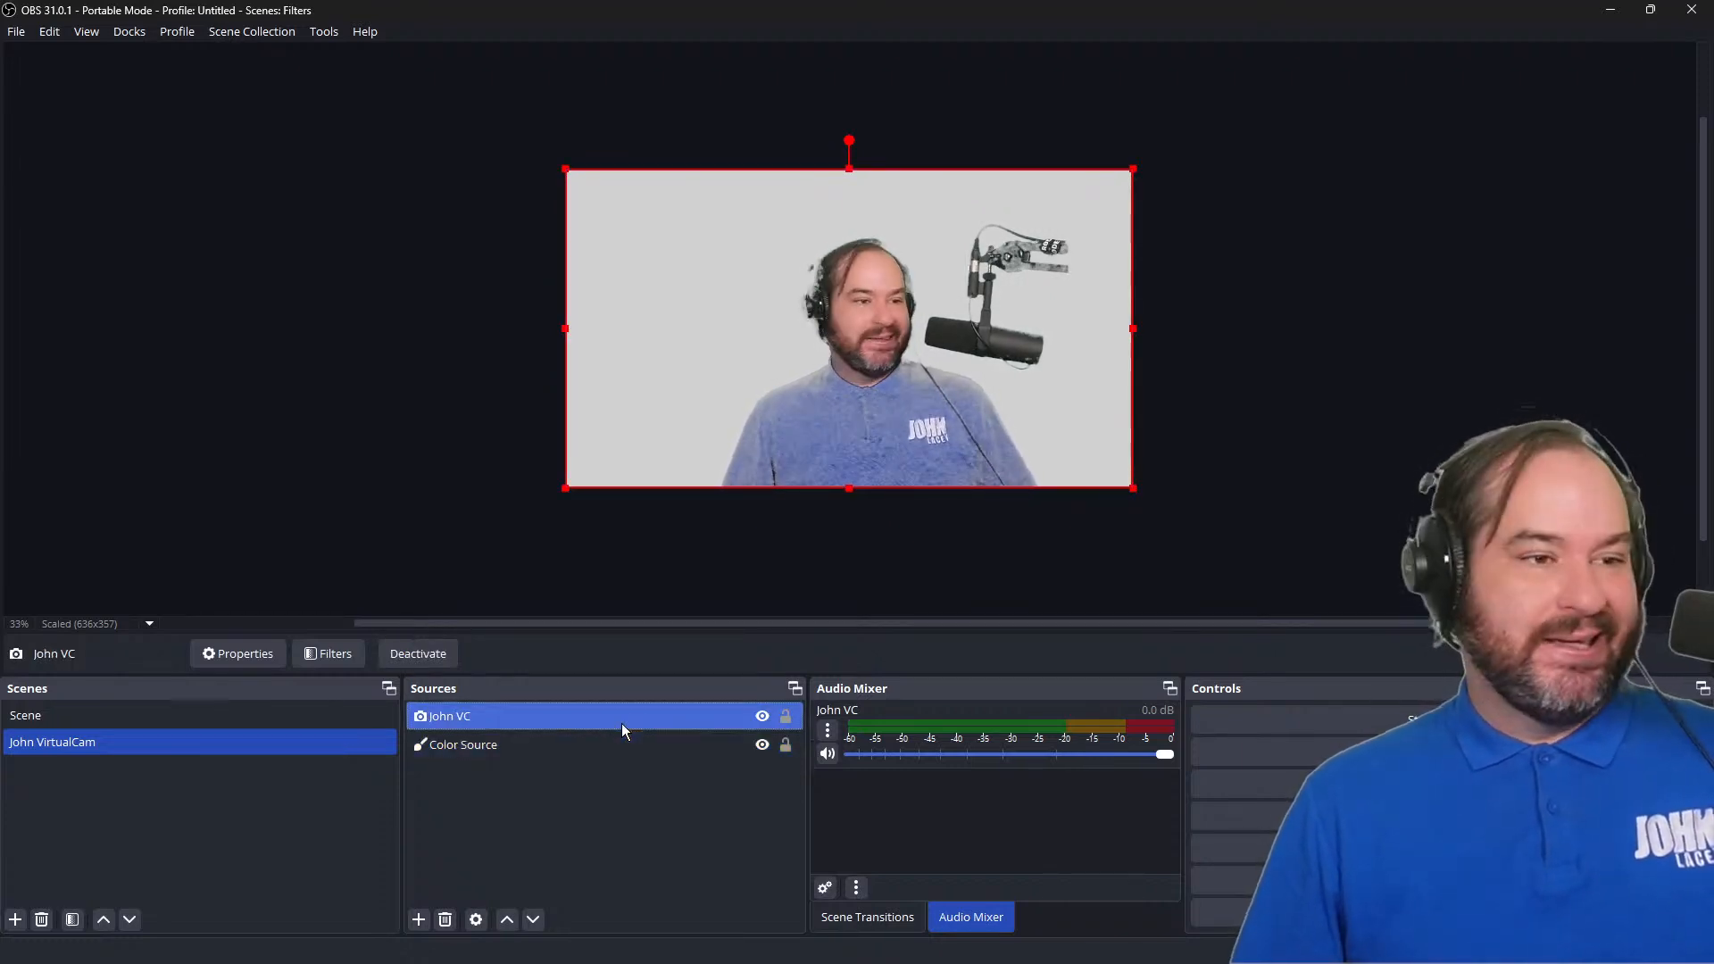
pyautogui.rightClick(621, 723)
pyautogui.click(672, 693)
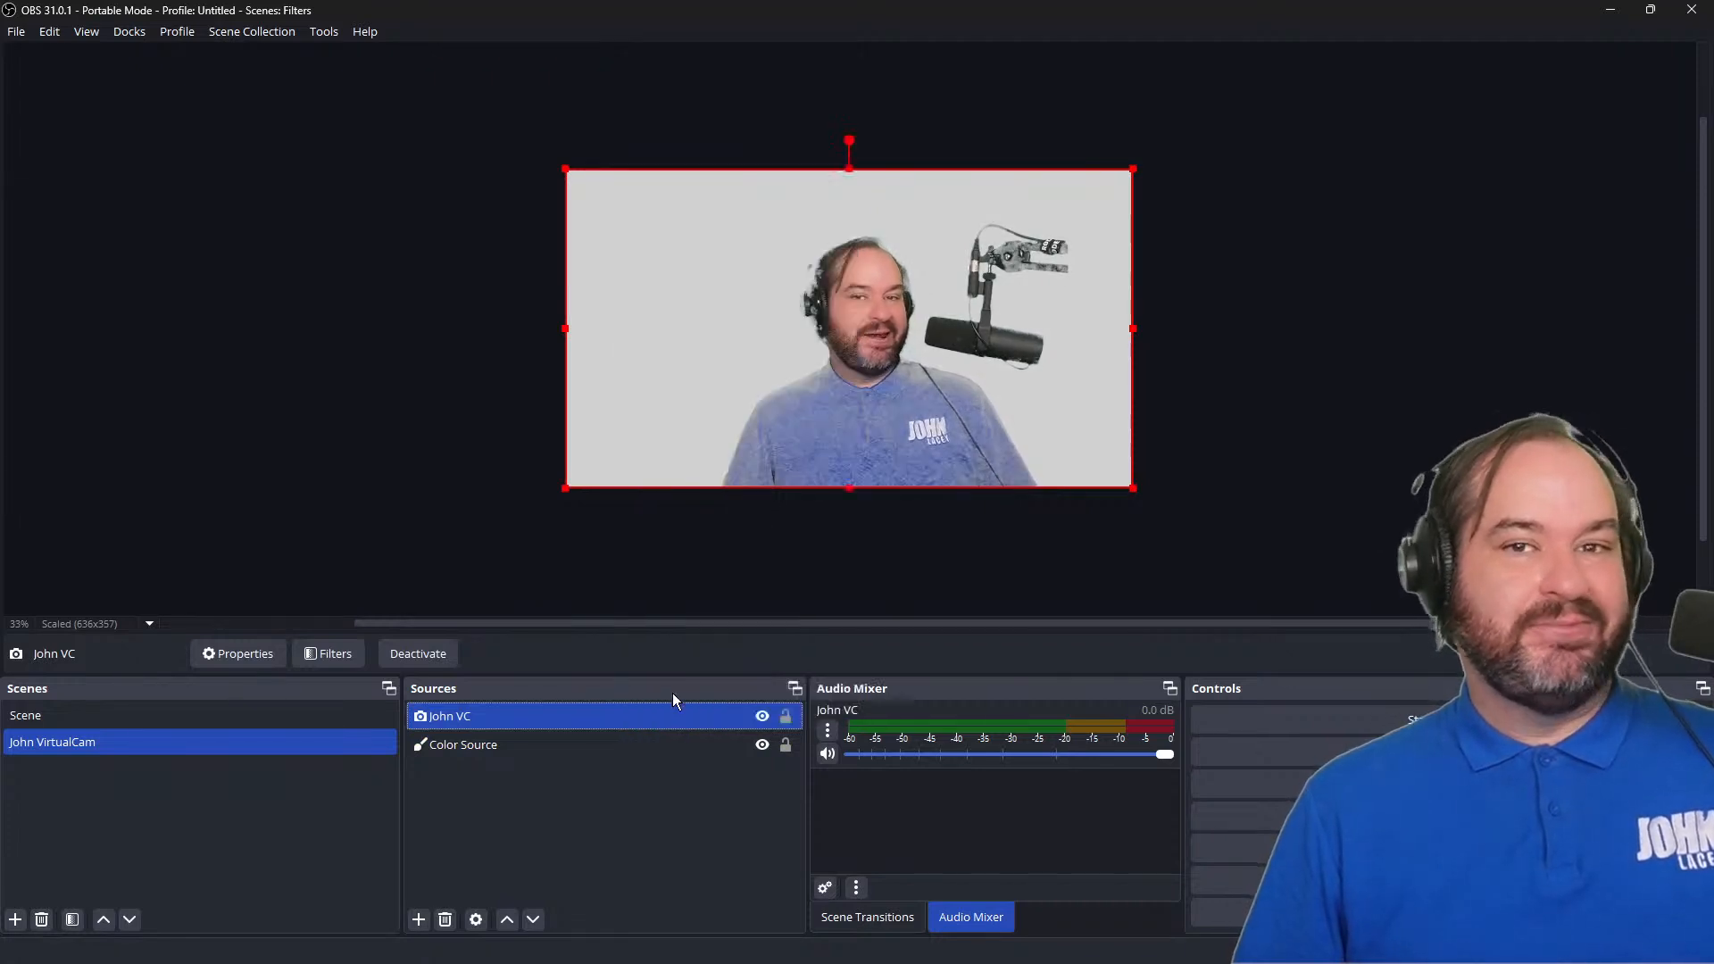
pyautogui.moveTo(1063, 143); pyautogui.dragTo(1262, 192)
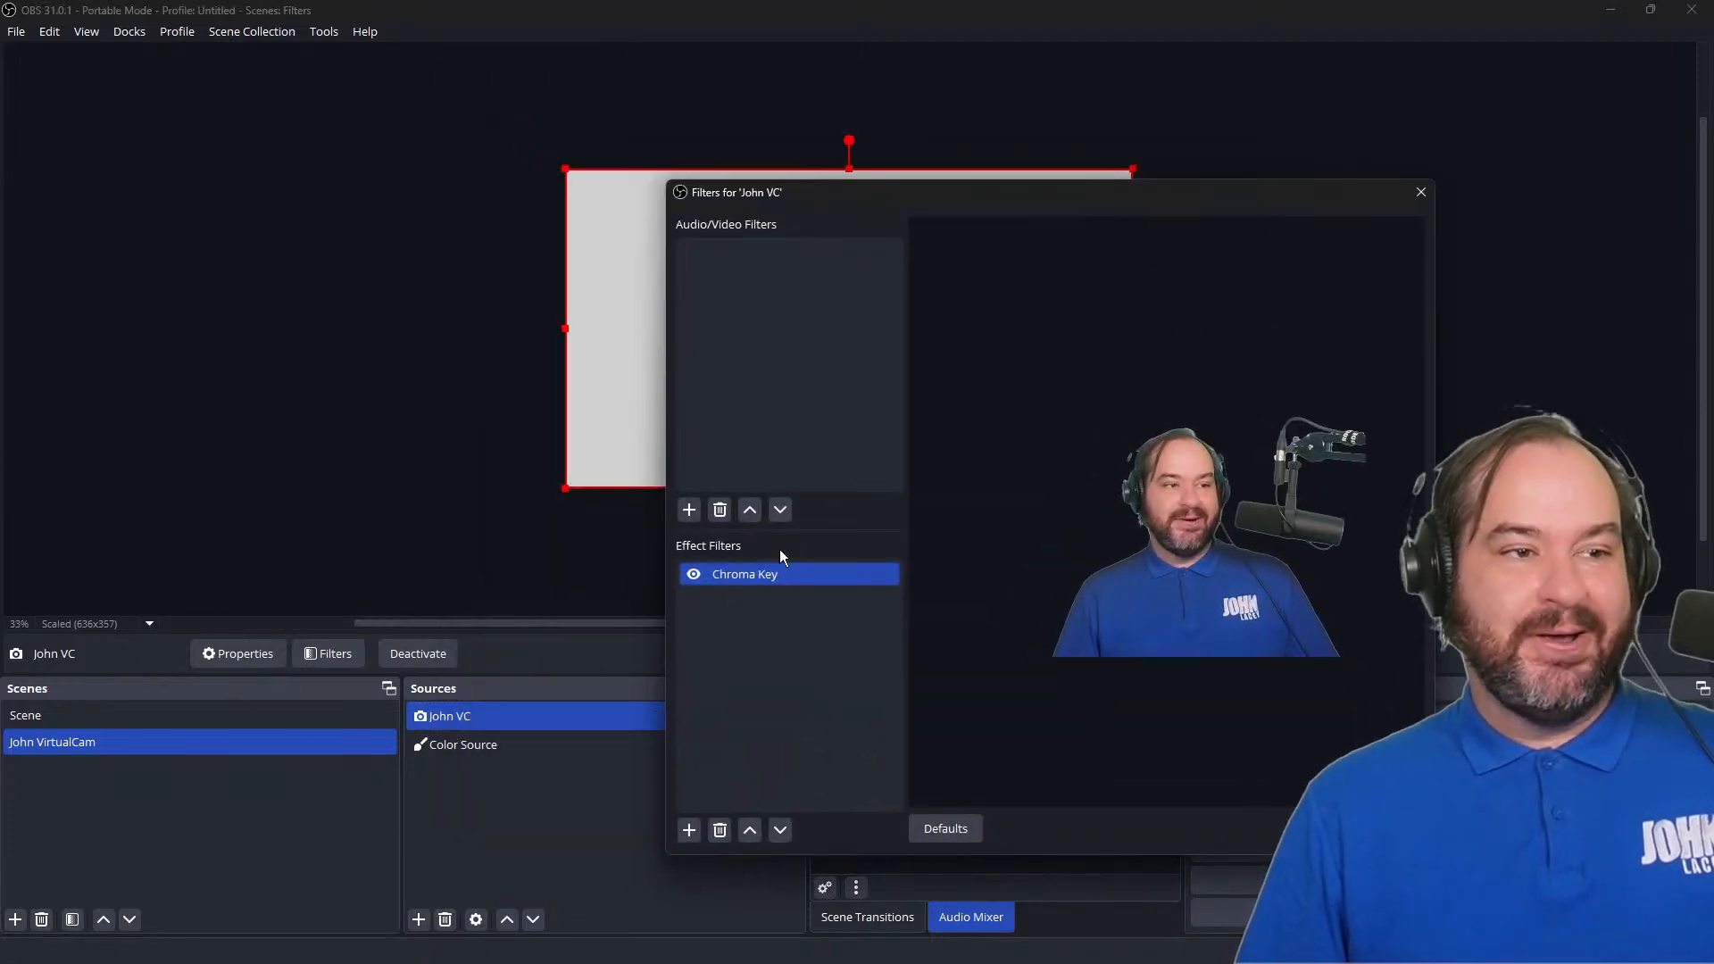
pyautogui.click(785, 569)
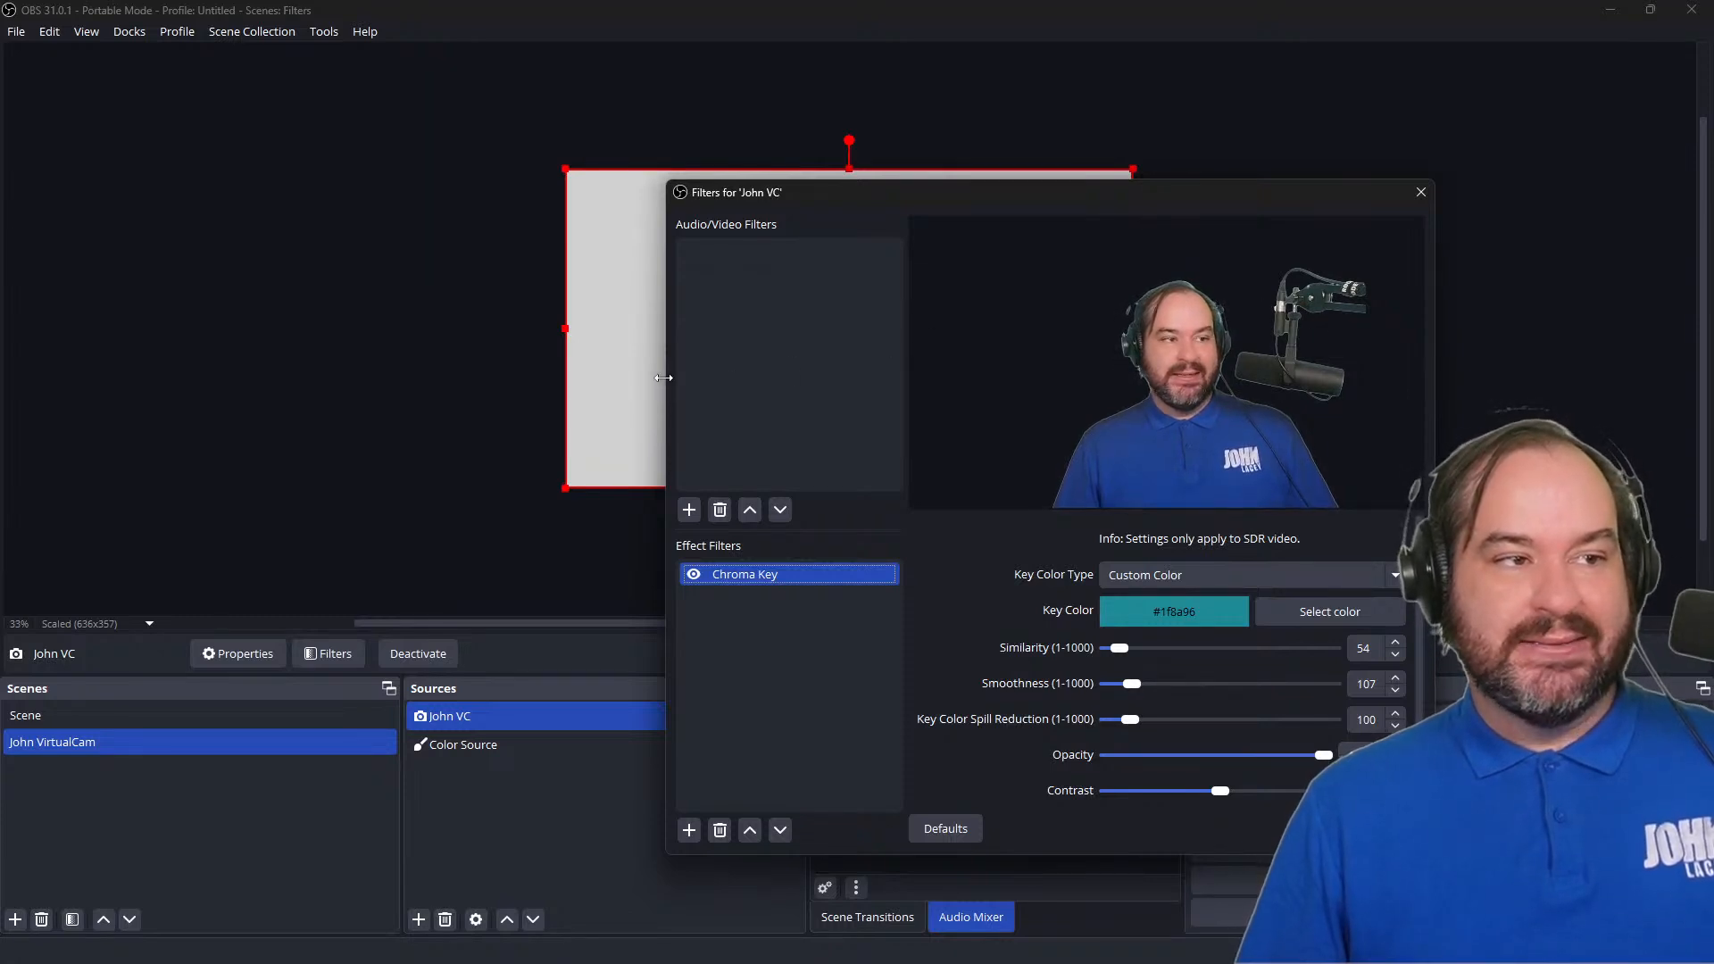
pyautogui.moveTo(667, 360); pyautogui.dragTo(958, 360)
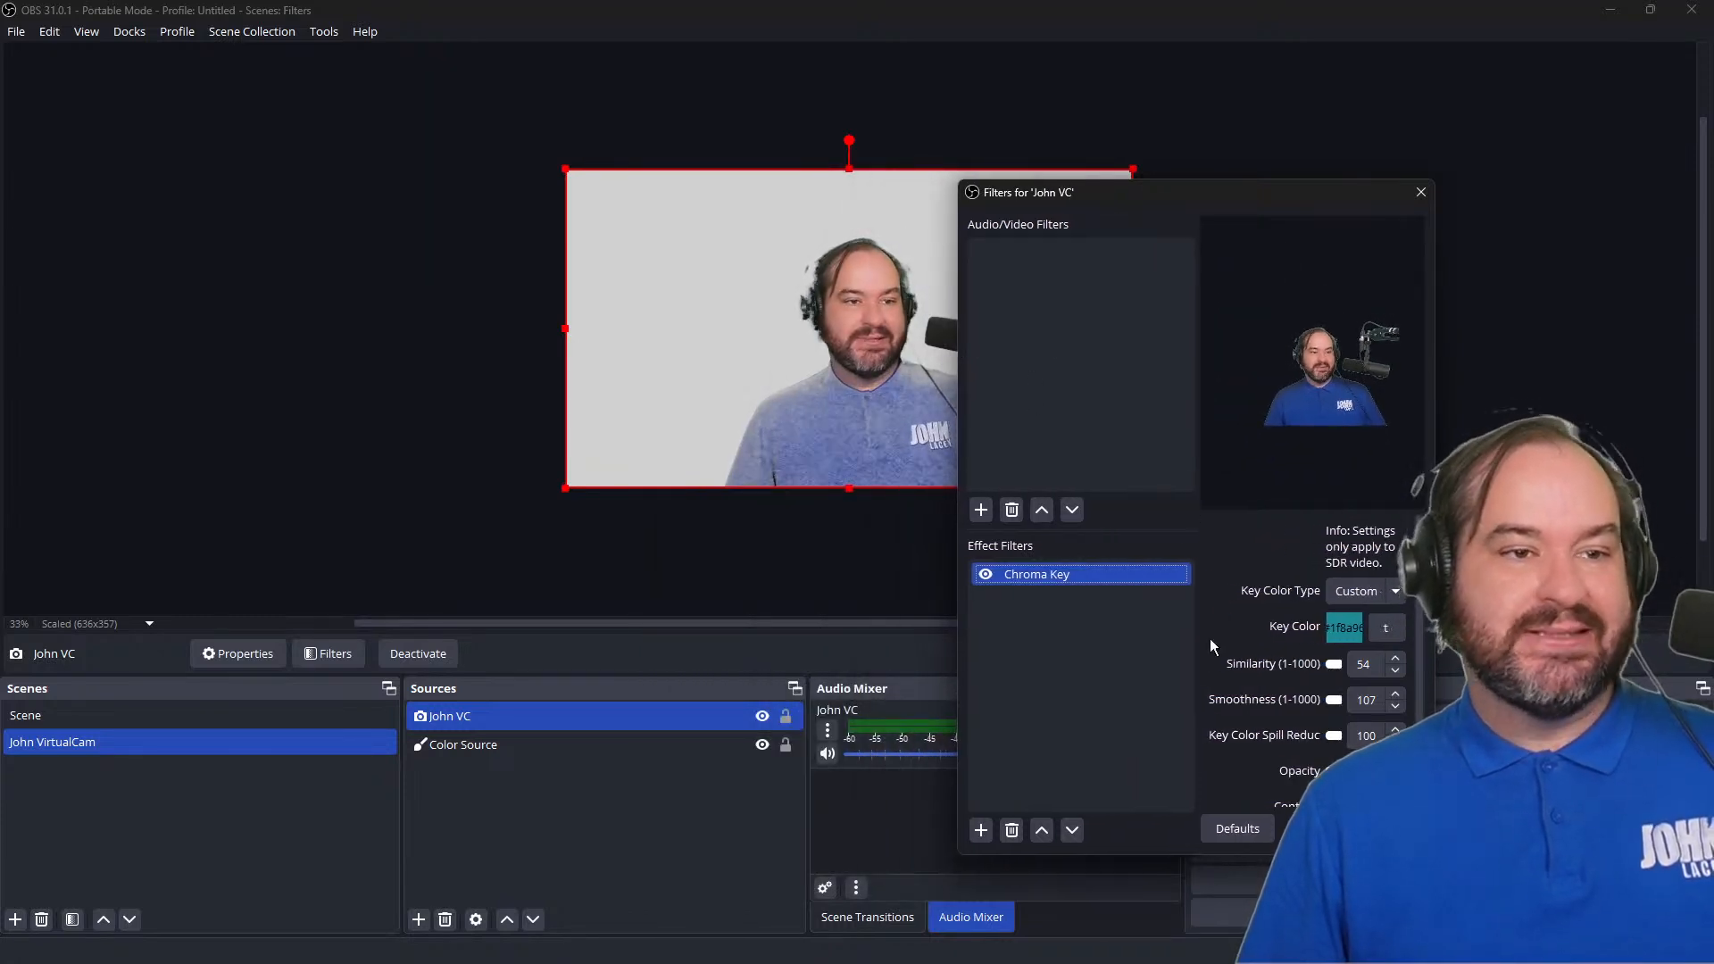
pyautogui.moveTo(1432, 506); pyautogui.dragTo(1662, 506)
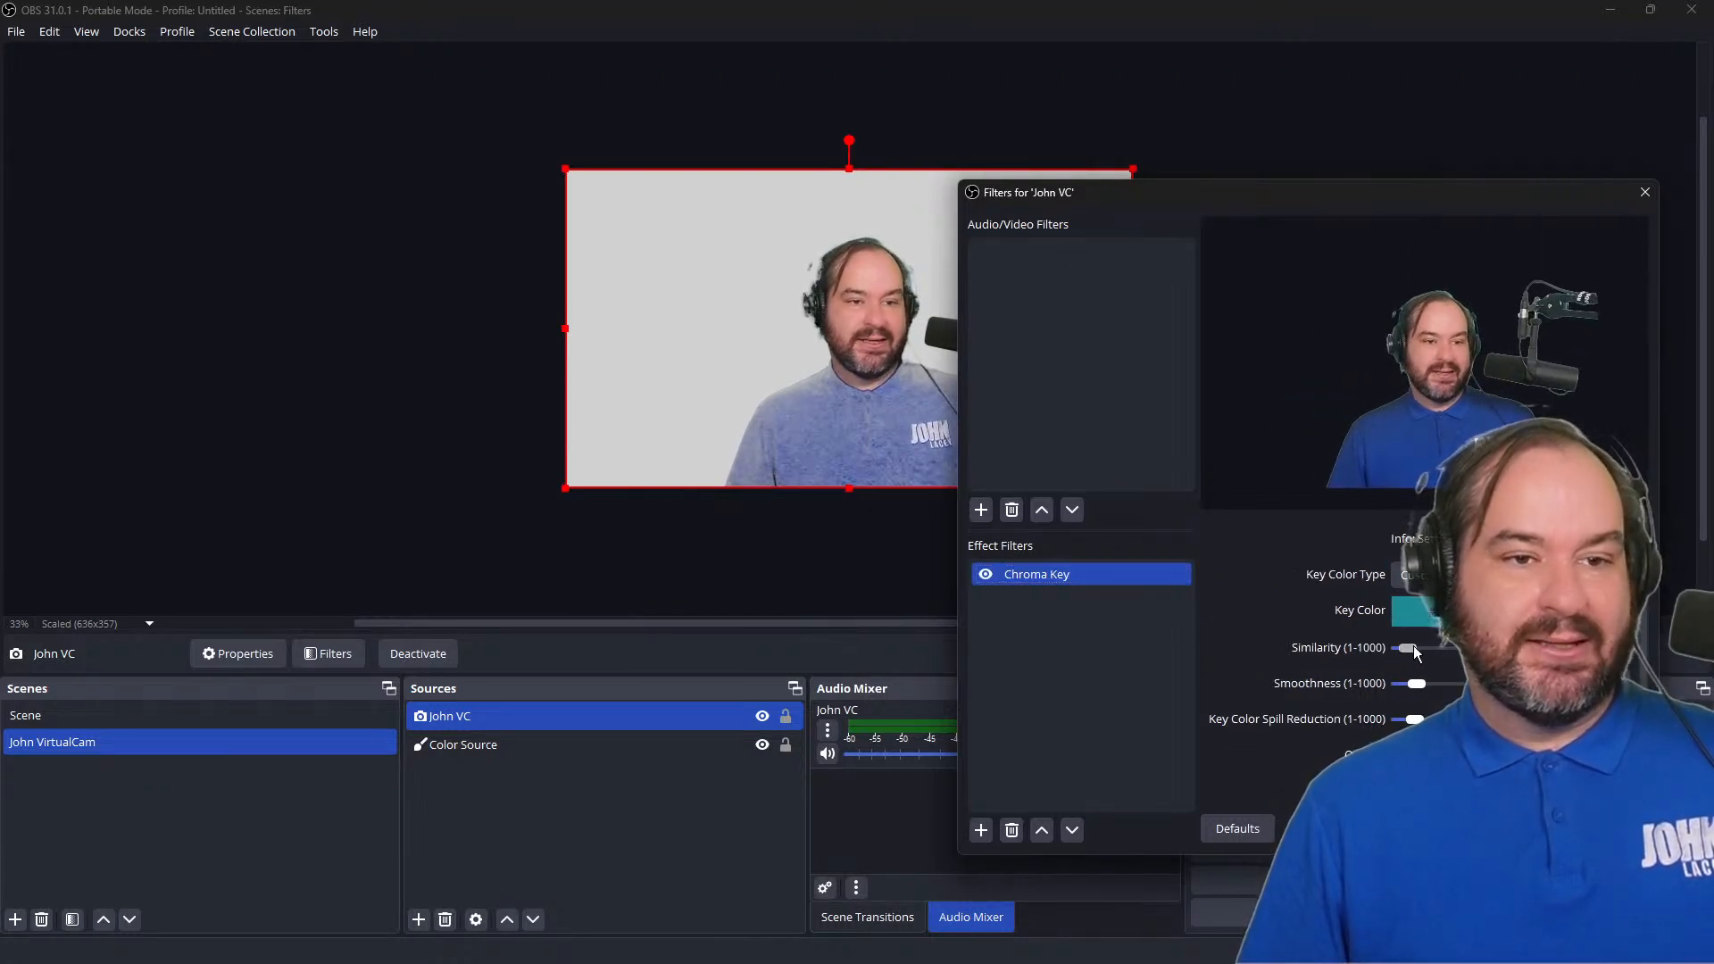
# Step: Set the Chroma Key similarity to 11 and smoothness to 80, and close the filters window
pyautogui.moveTo(1412, 647)
pyautogui.mouseDown()
pyautogui.moveTo(1427, 644)
pyautogui.moveTo(1409, 652)
pyautogui.mouseUp()
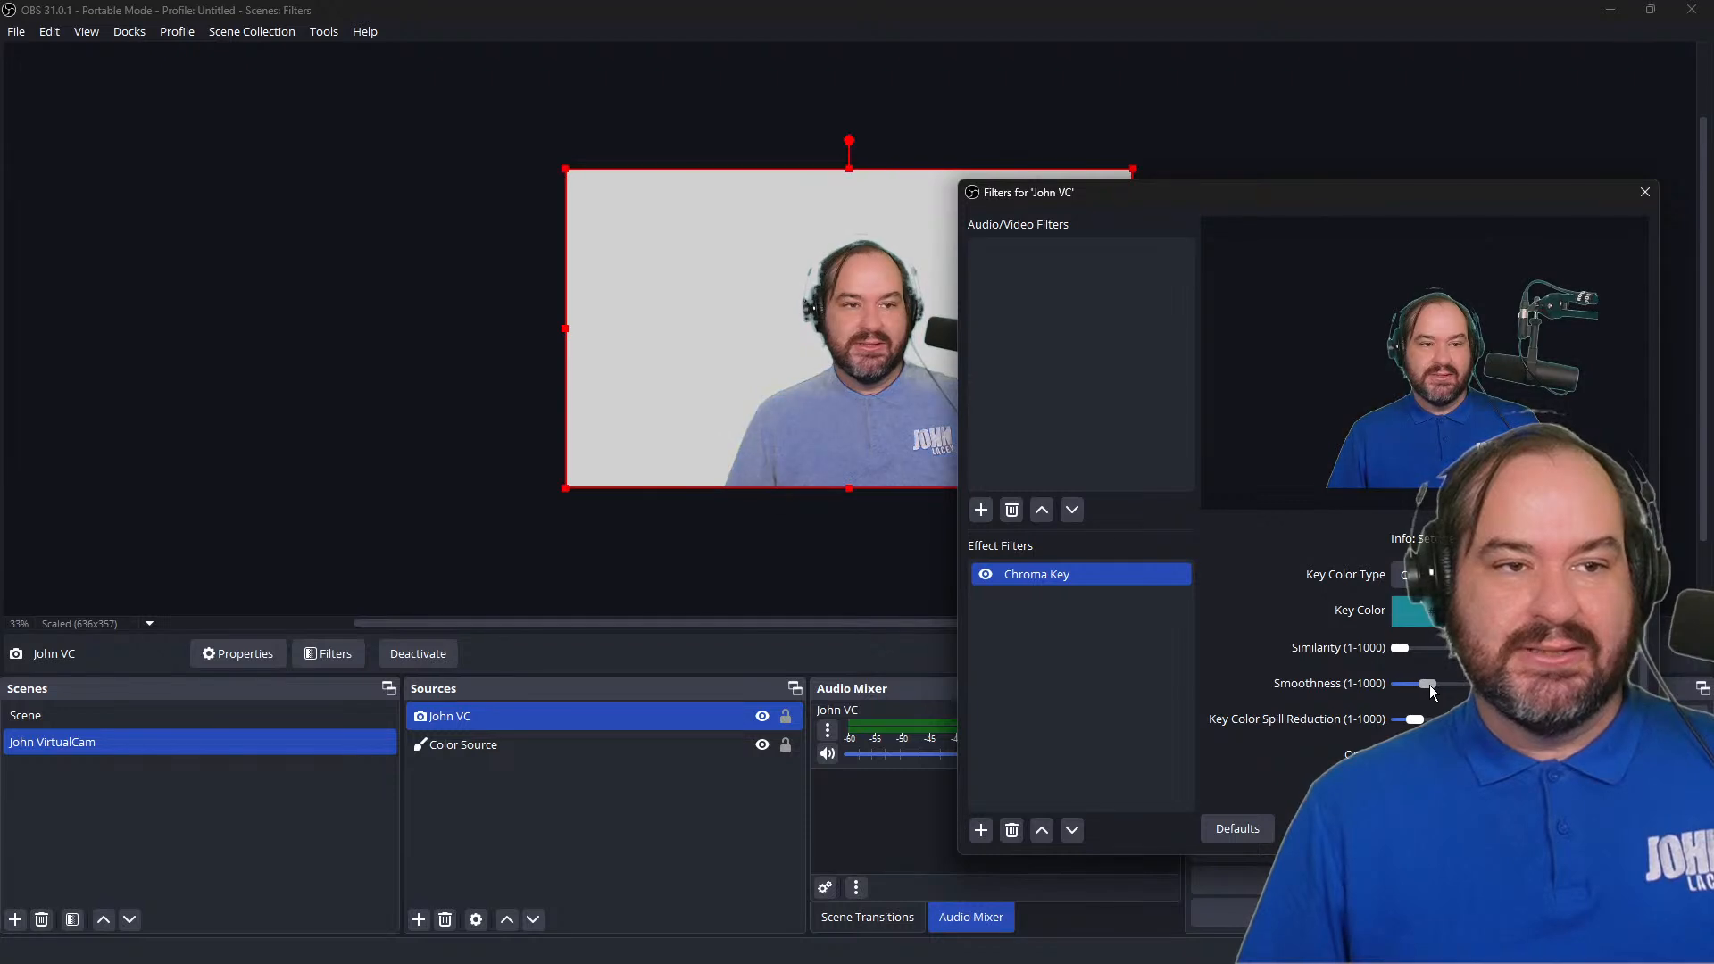
pyautogui.moveTo(1427, 688); pyautogui.dragTo(1414, 688)
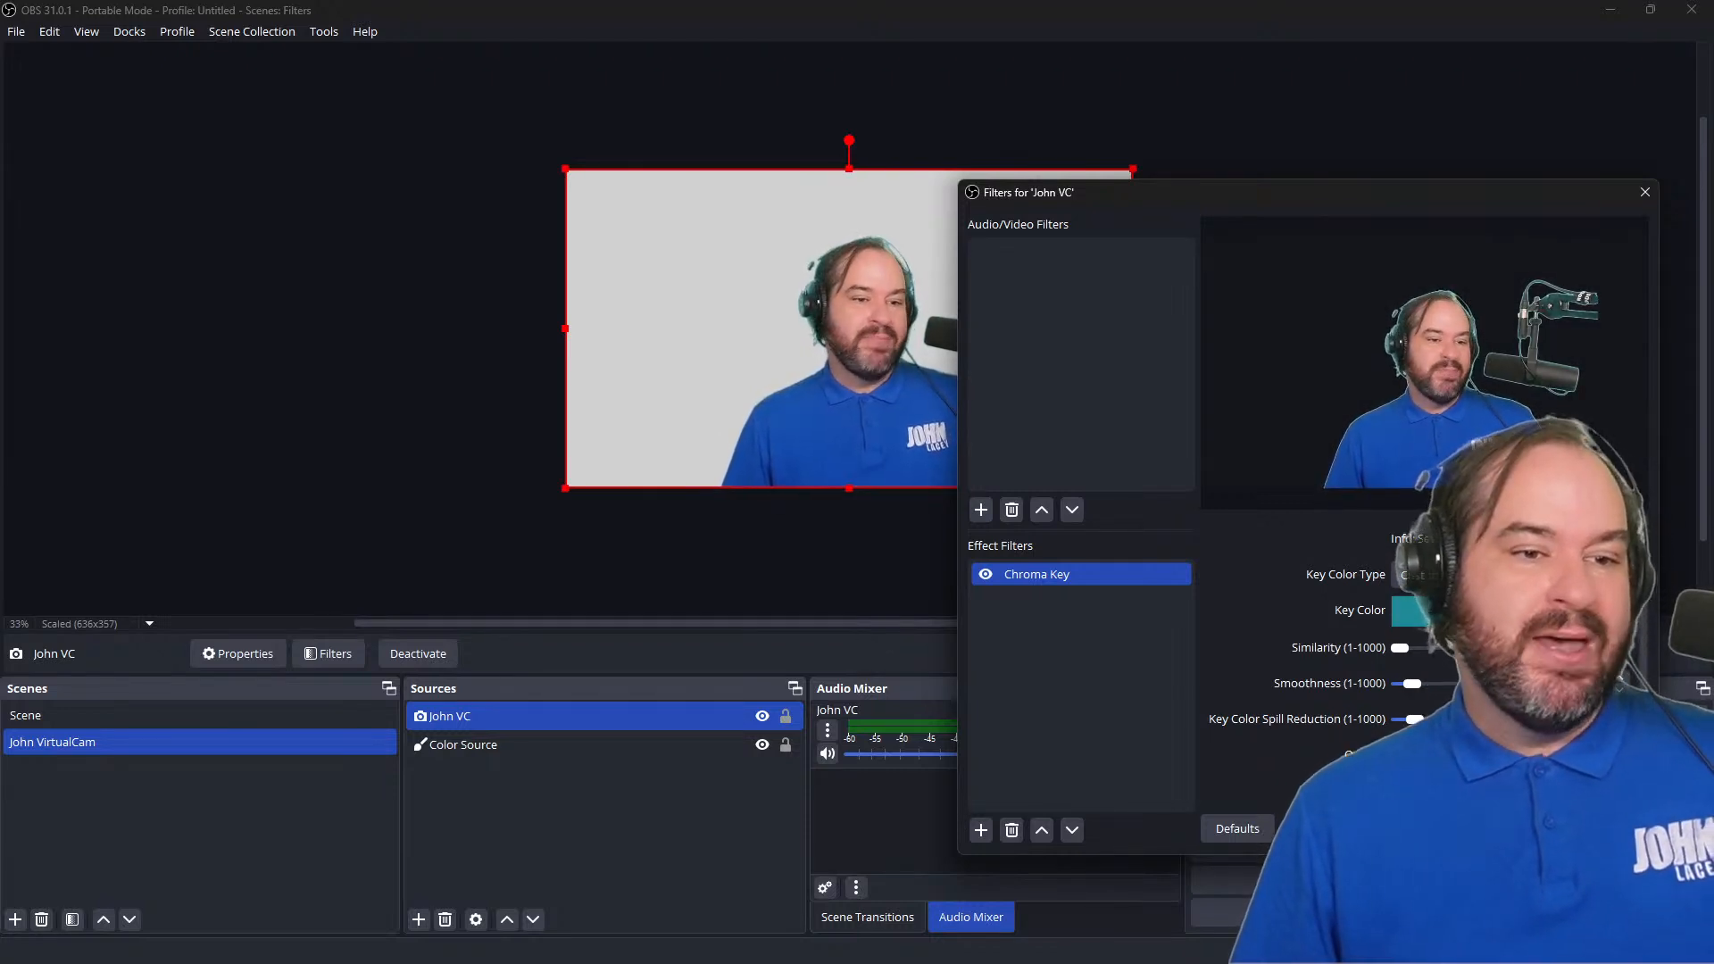
pyautogui.scroll(-1, 1295, 624)
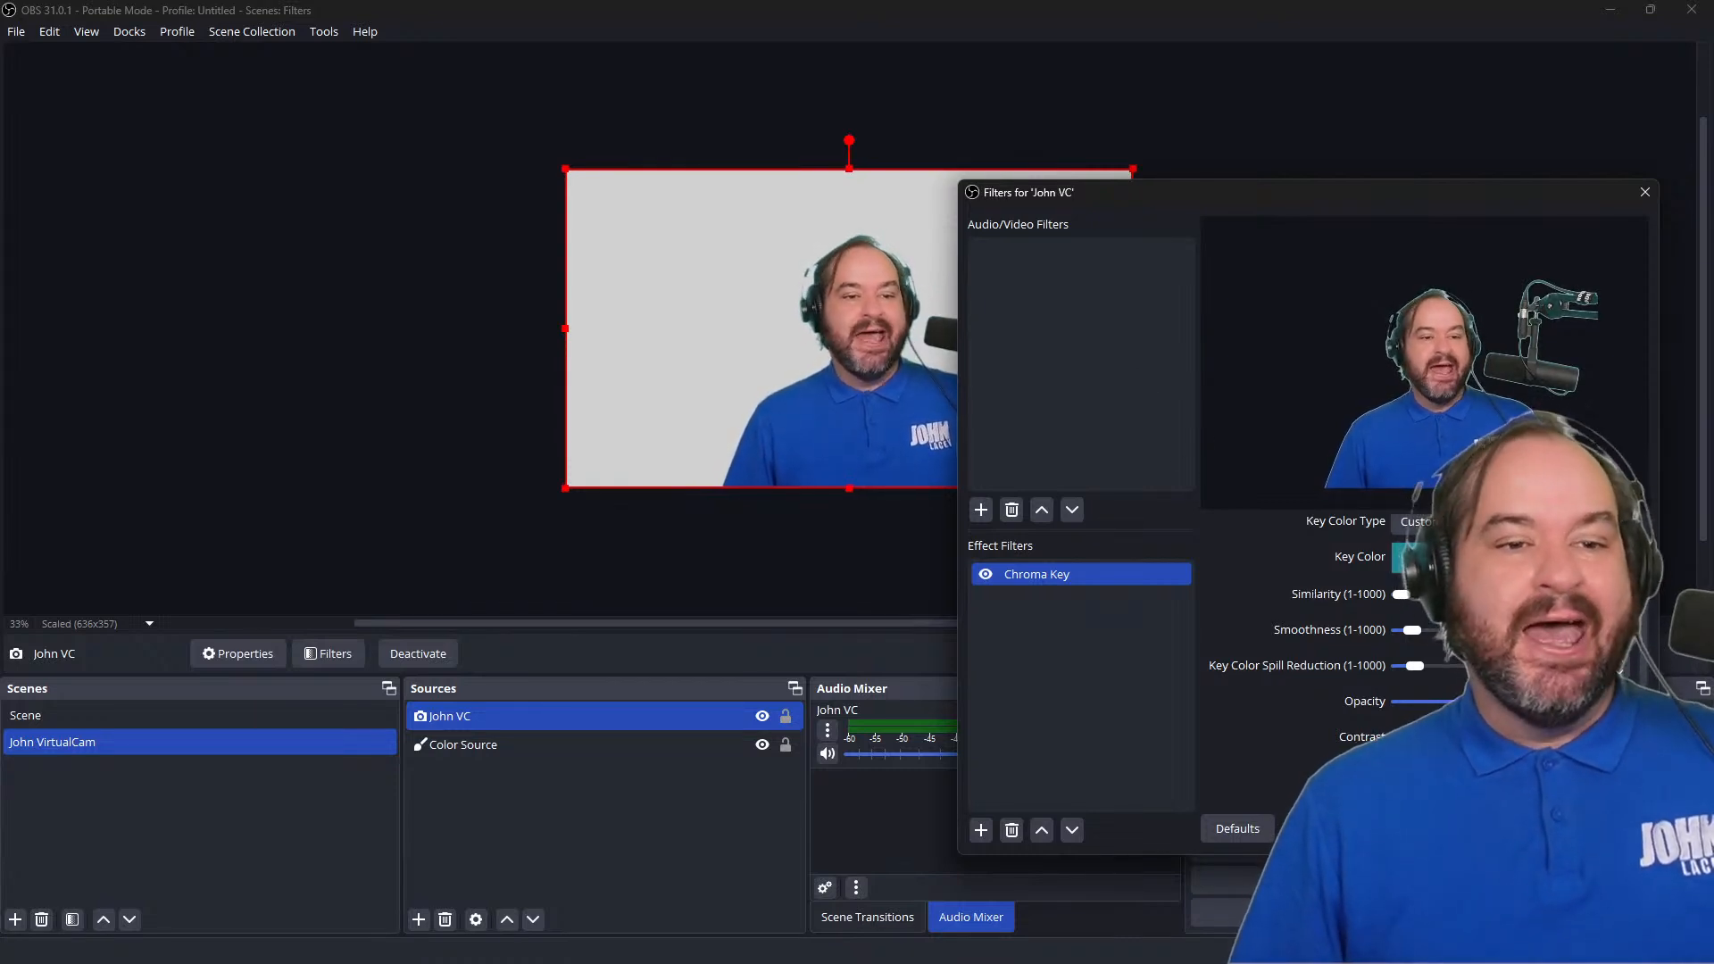
pyautogui.press('Escape')
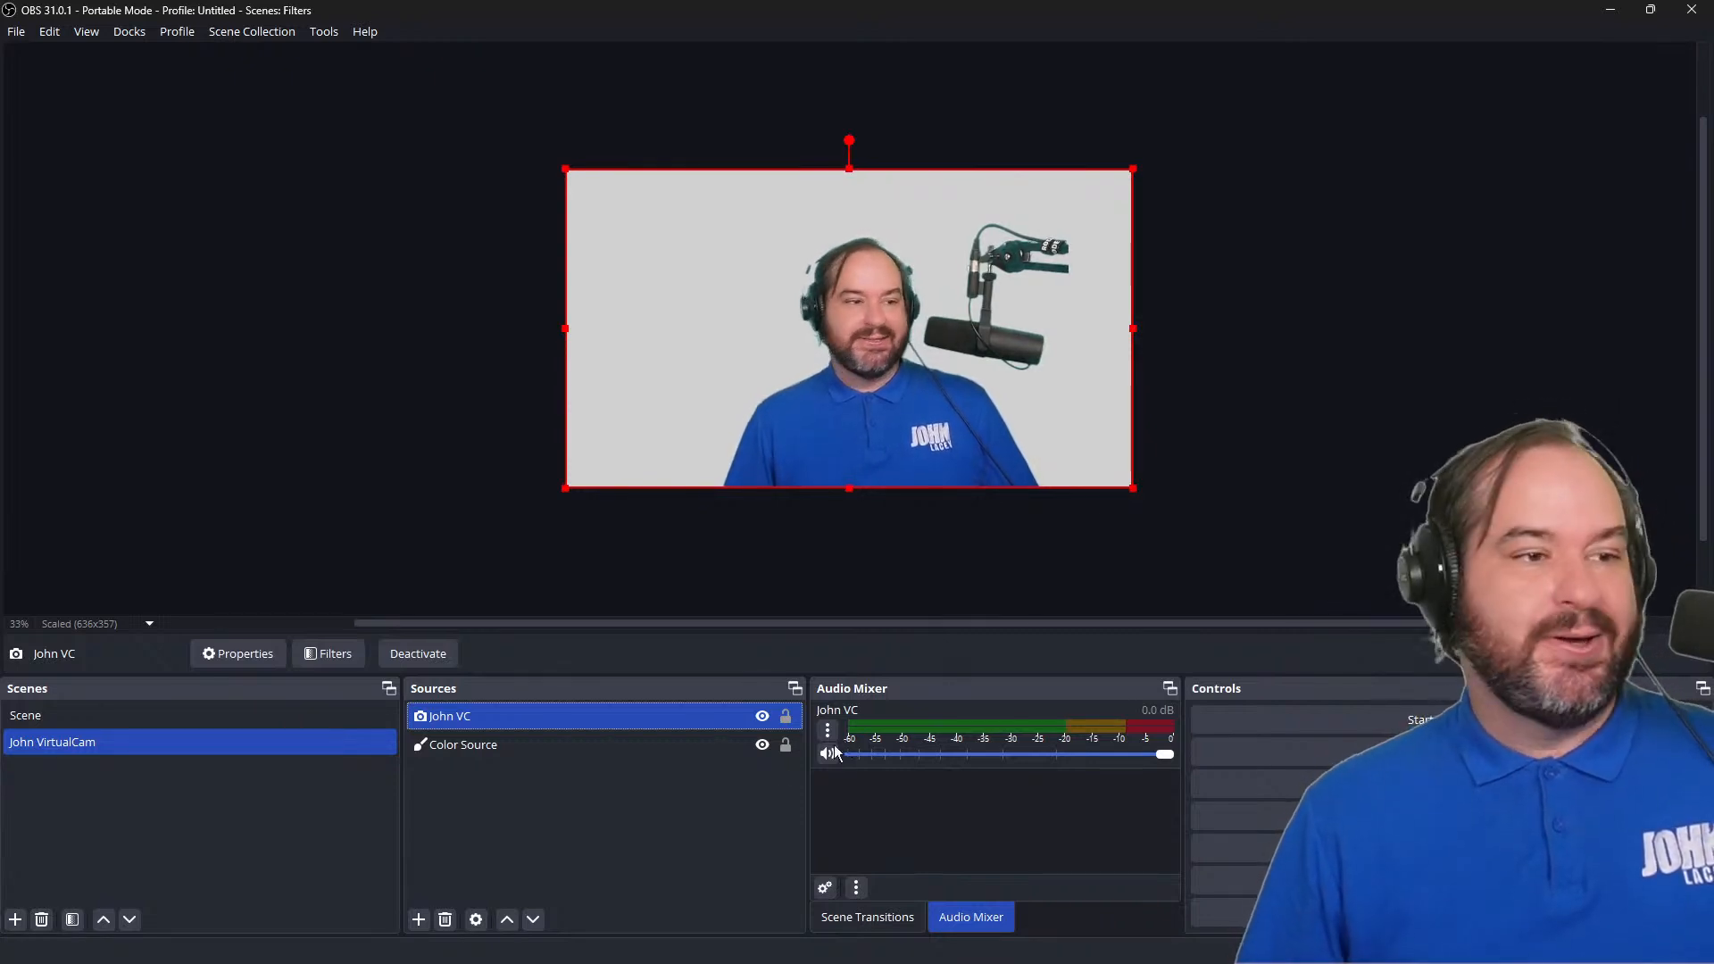
# Step: Reopen the camera source's filters and turn off the Chroma Key filter
pyautogui.rightClick(727, 717)
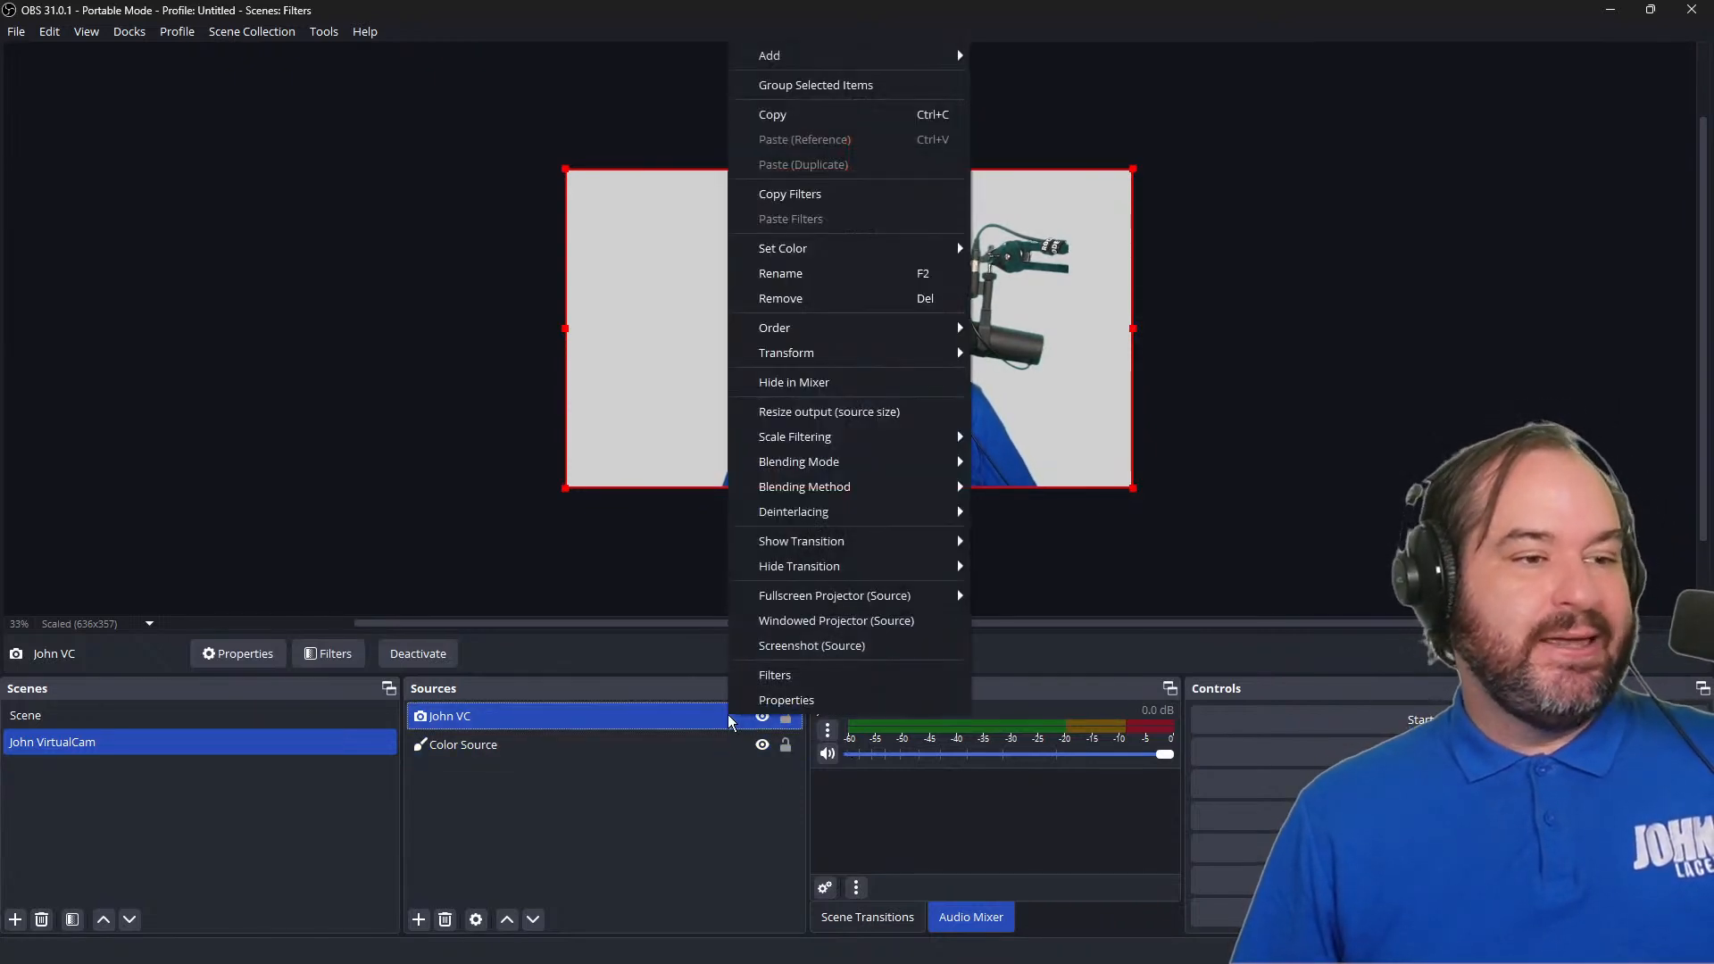
pyautogui.click(784, 683)
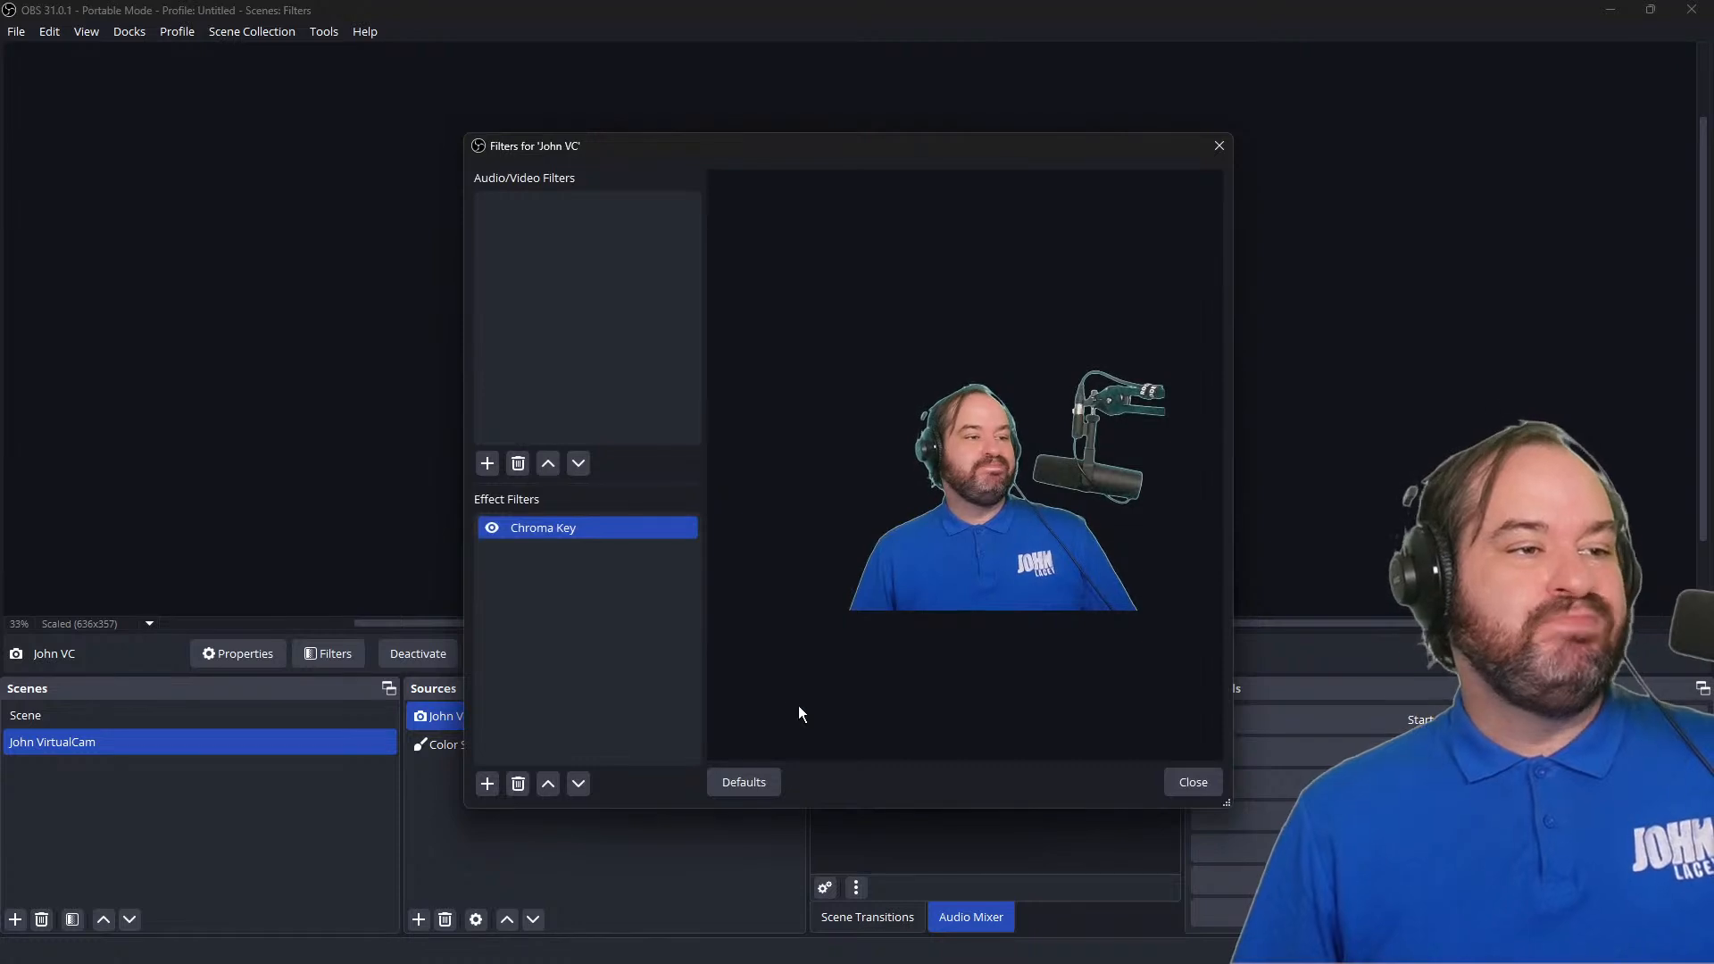
pyautogui.click(491, 528)
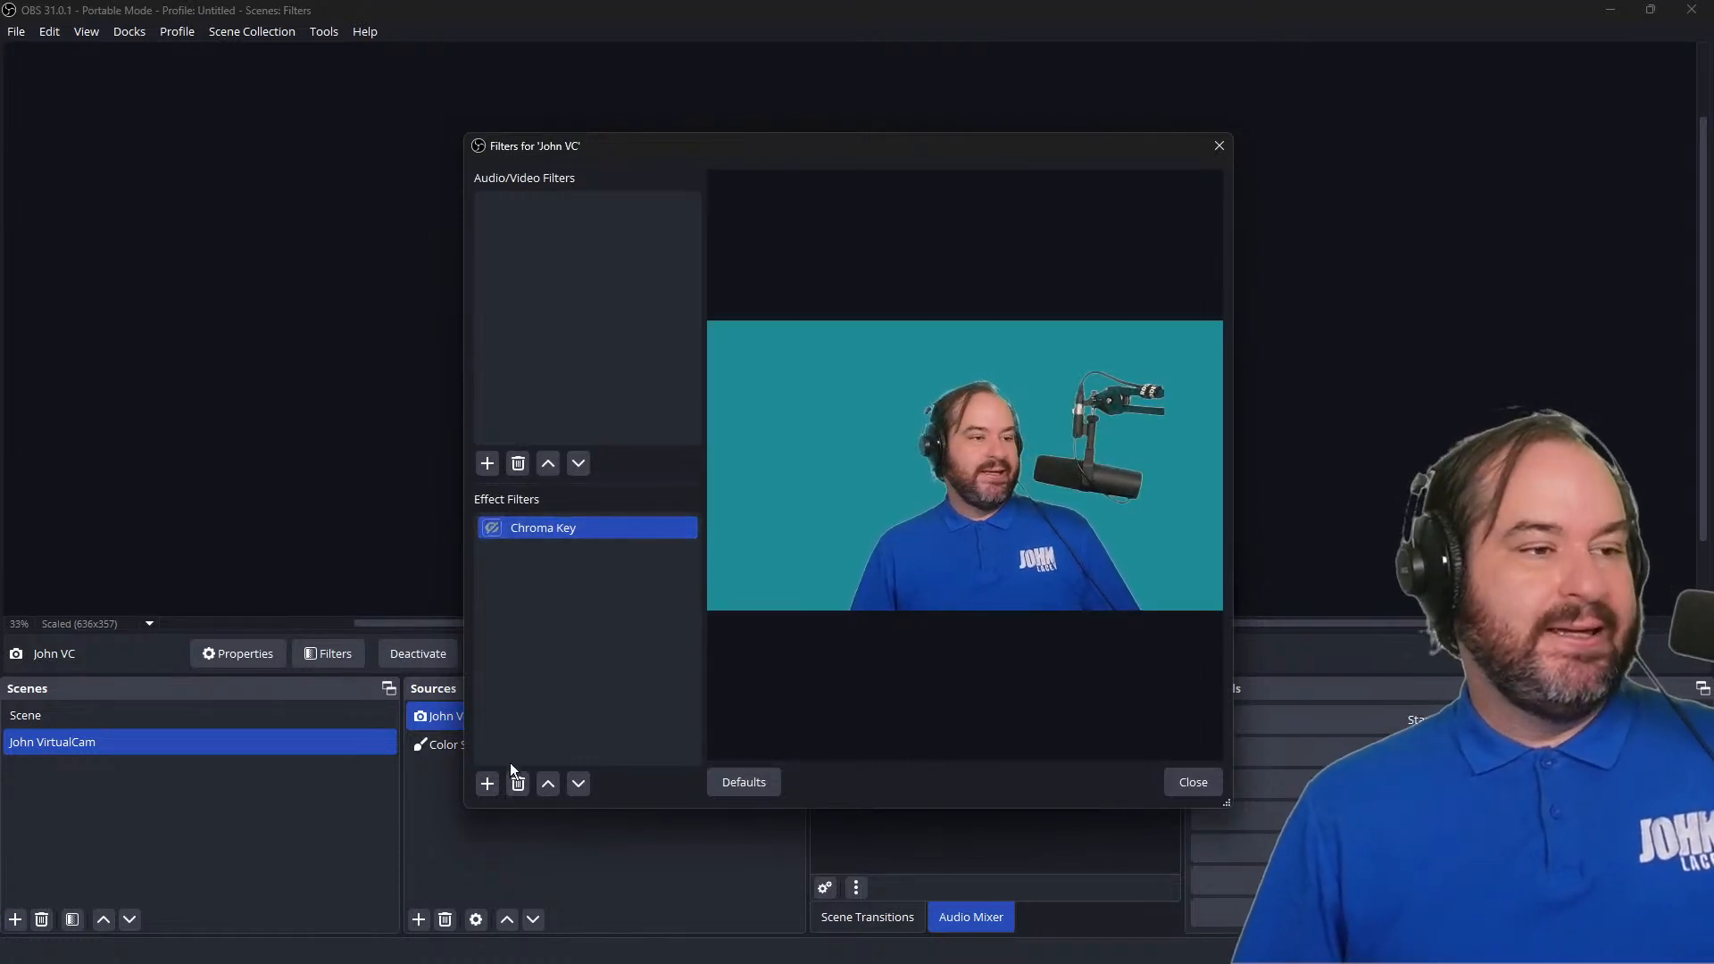
# Step: Add an NVIDIA Background Removal effect filter to the camera source with its default name
pyautogui.click(489, 790)
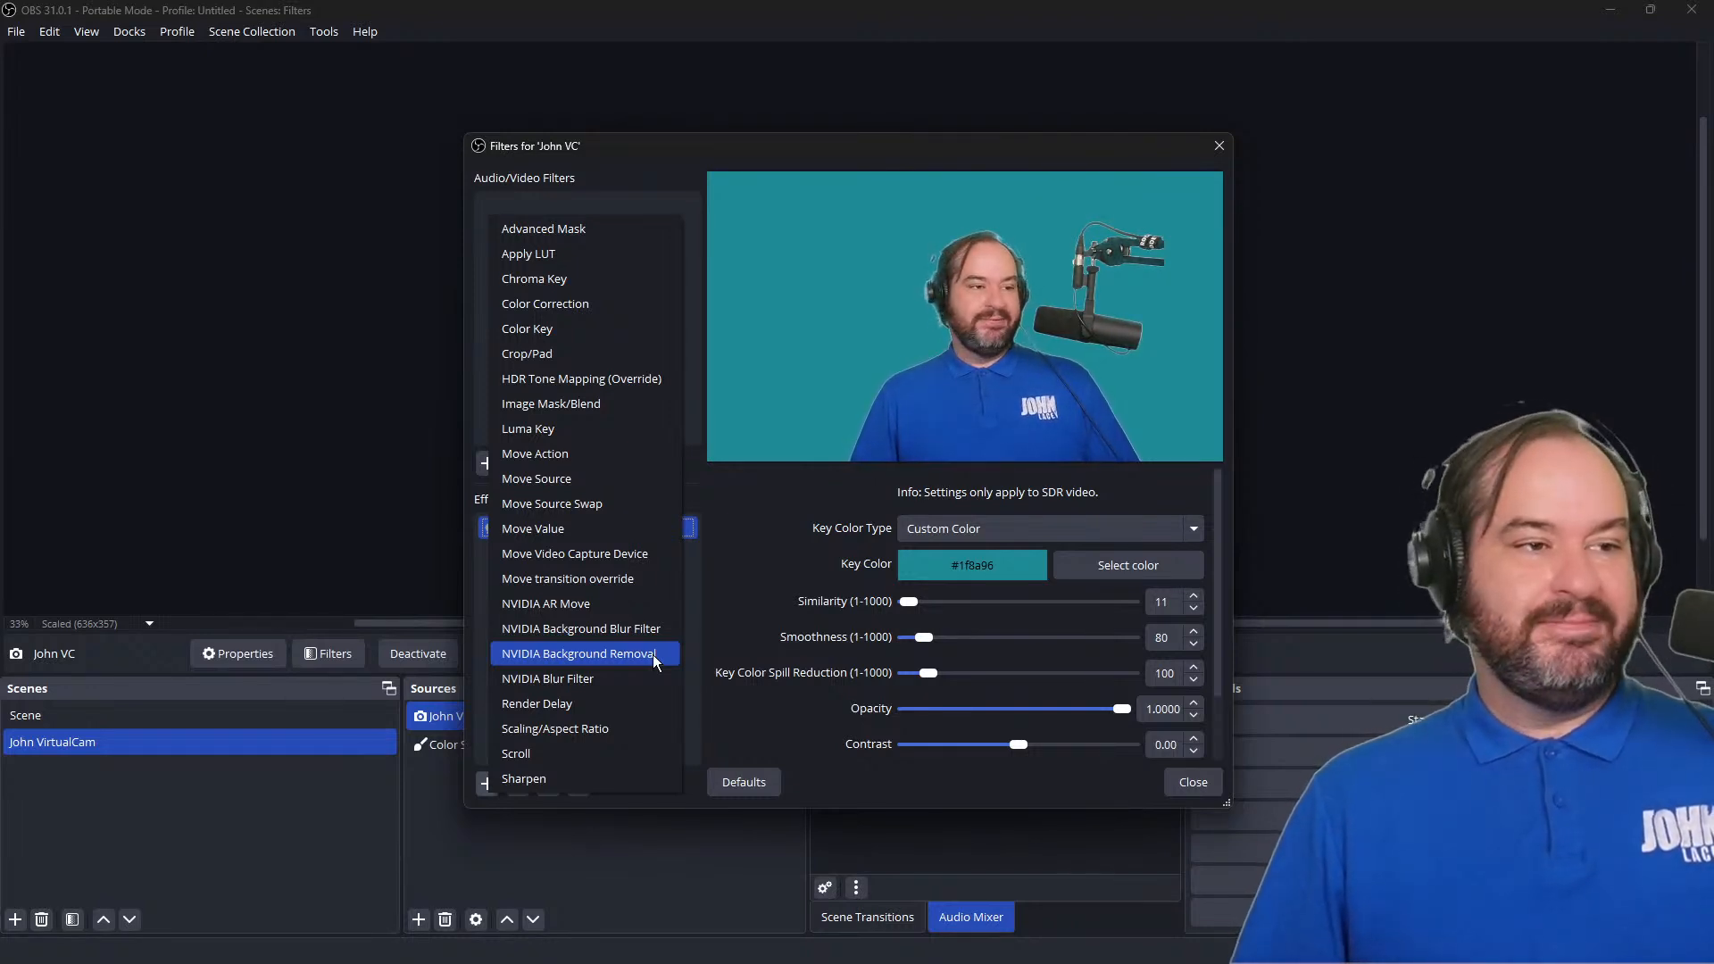
pyautogui.click(654, 659)
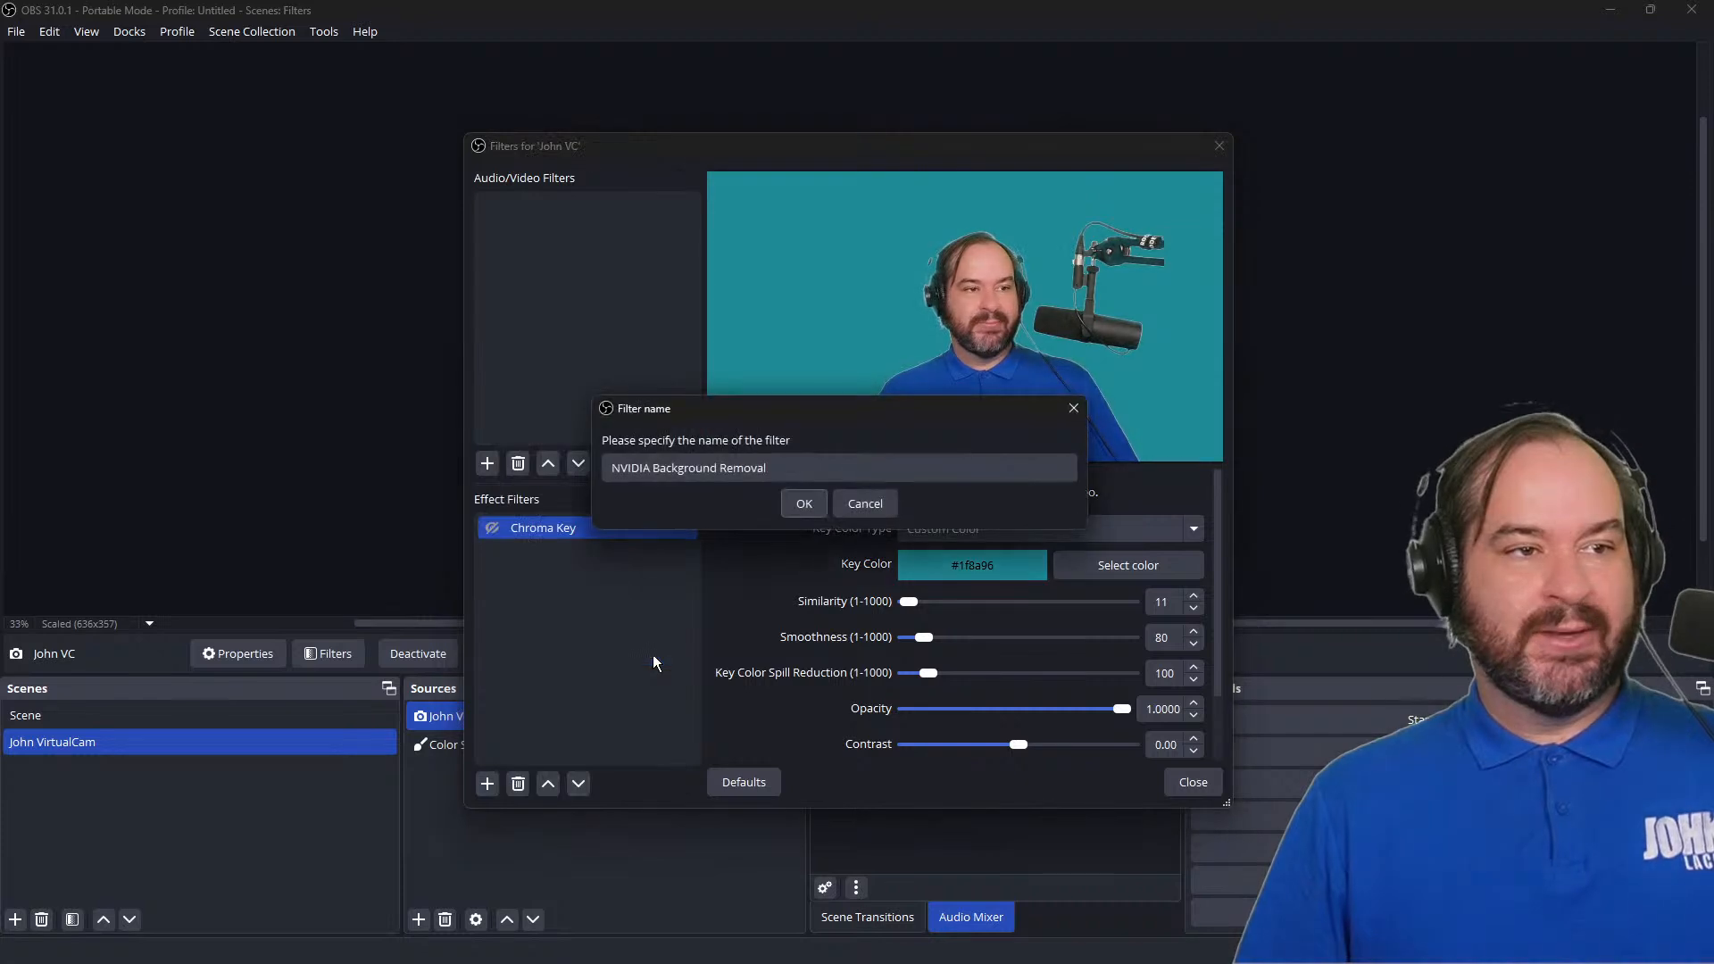
pyautogui.click(806, 502)
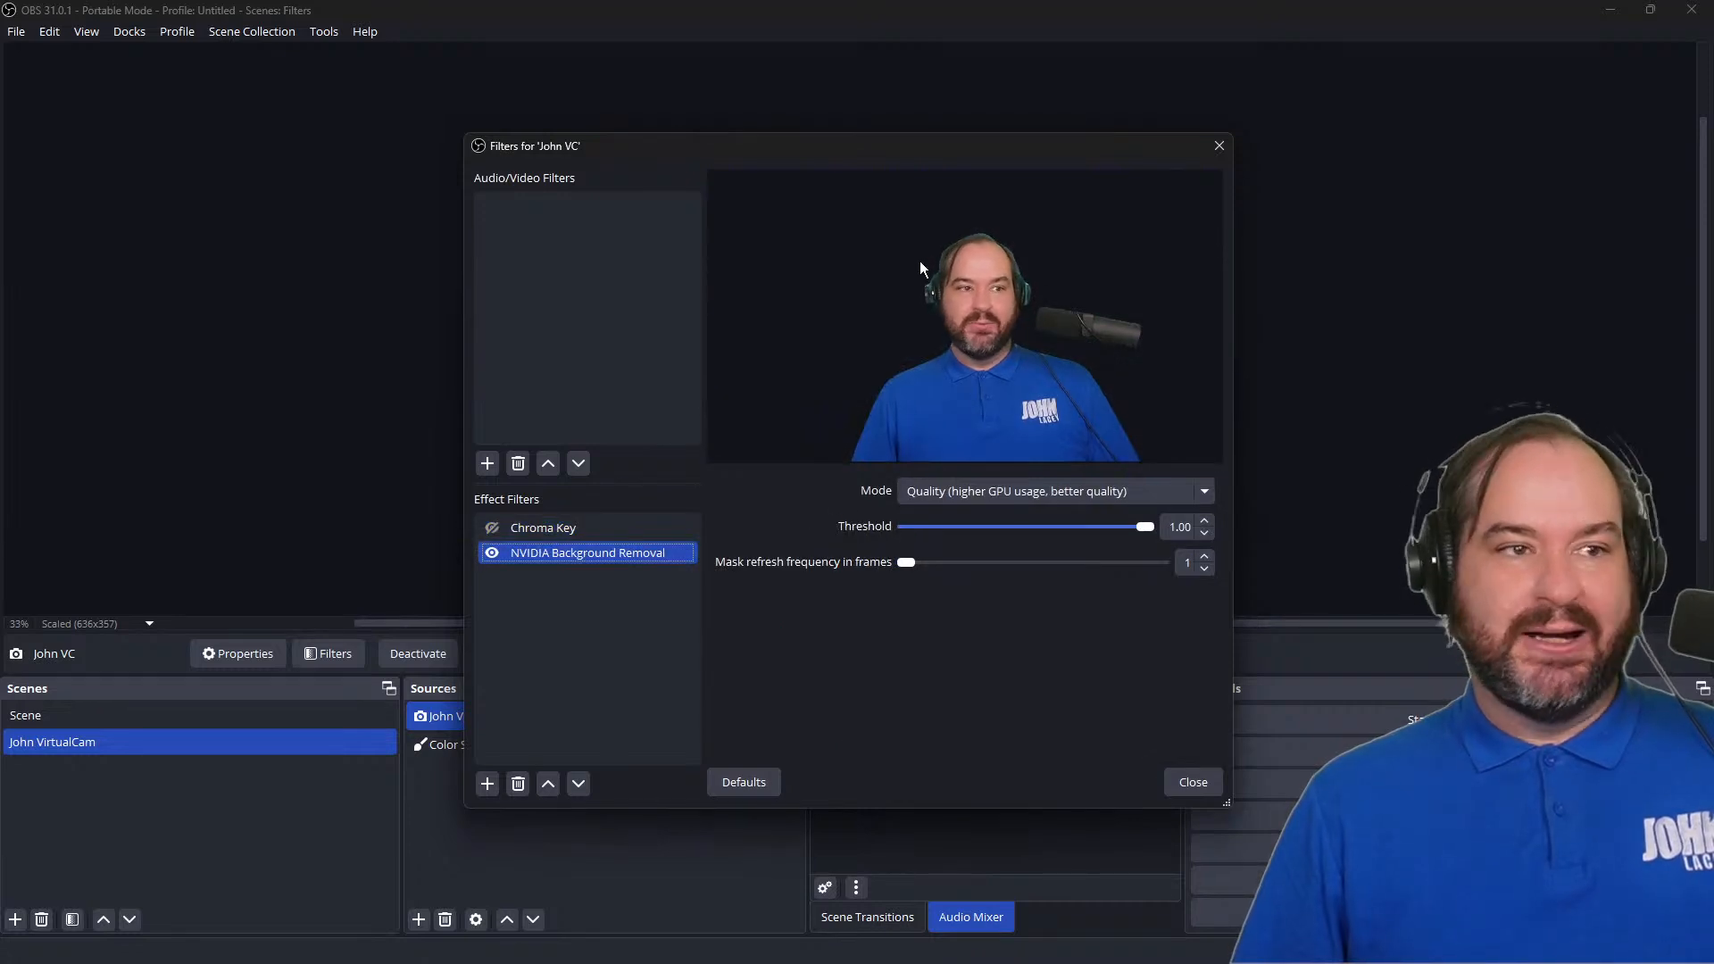
# Step: Set the NVIDIA Background Removal threshold to 0.45, check it in the main preview, and close the filters window with the filter disabled
pyautogui.moveTo(931, 152); pyautogui.dragTo(1422, 175)
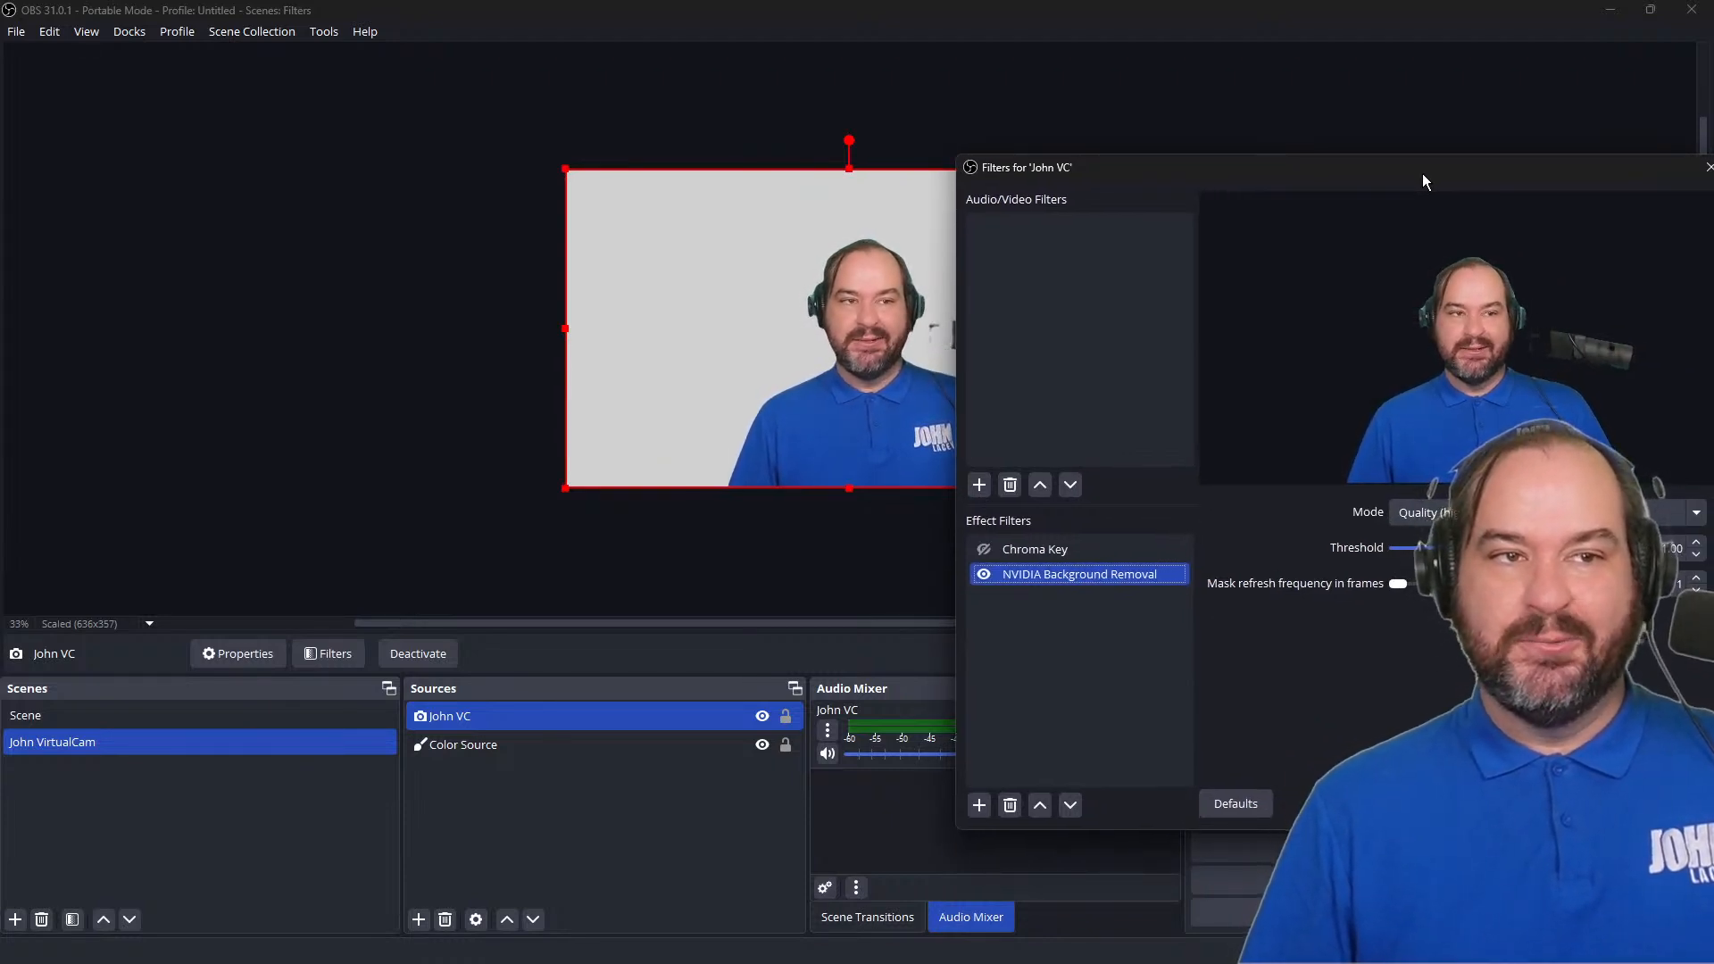
pyautogui.moveTo(1421, 175); pyautogui.dragTo(1530, 213)
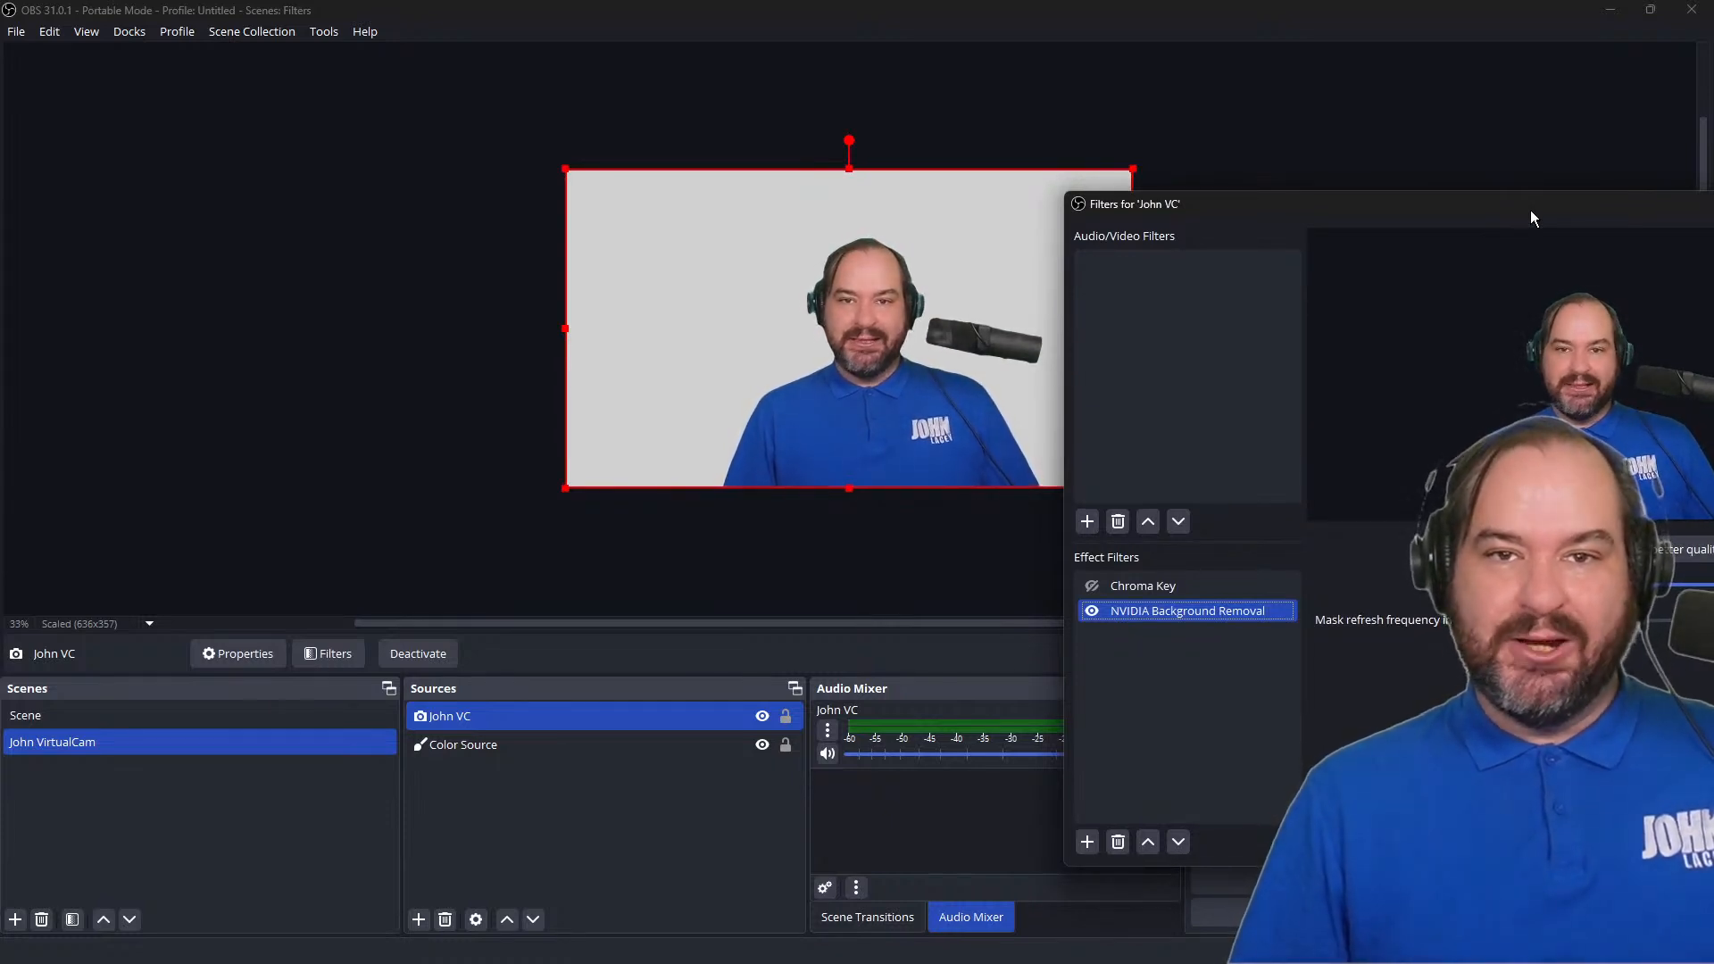
pyautogui.moveTo(1529, 211); pyautogui.dragTo(1262, 168)
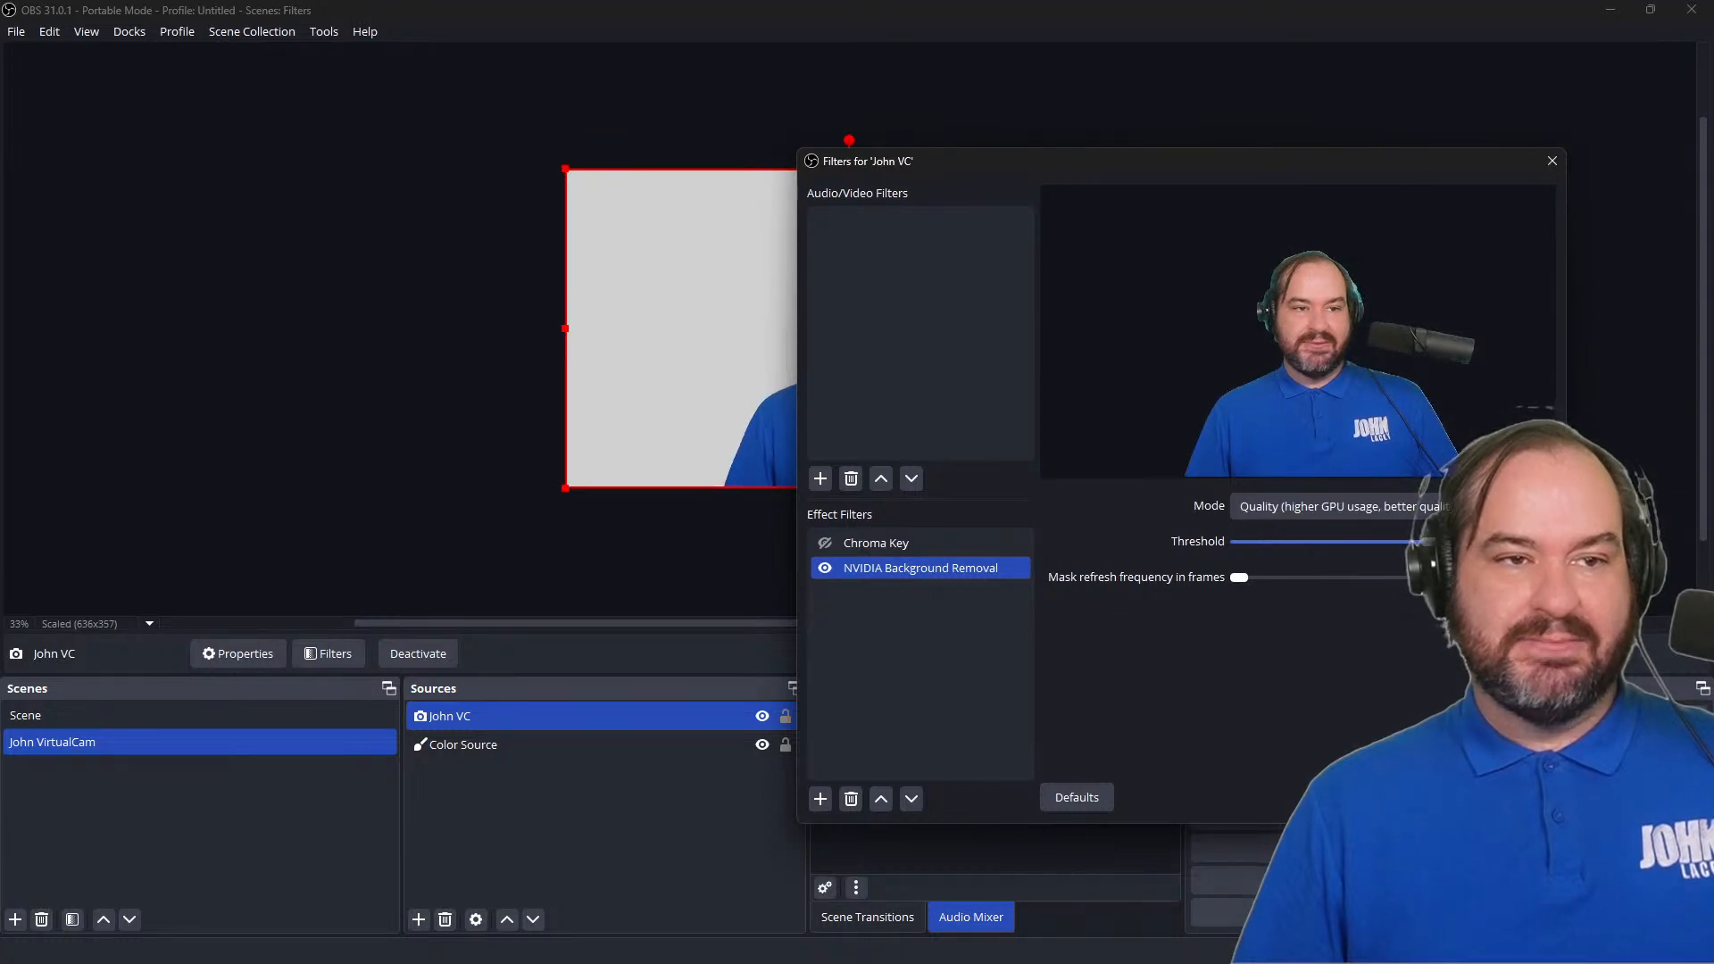
pyautogui.moveTo(1323, 173); pyautogui.dragTo(1615, 206)
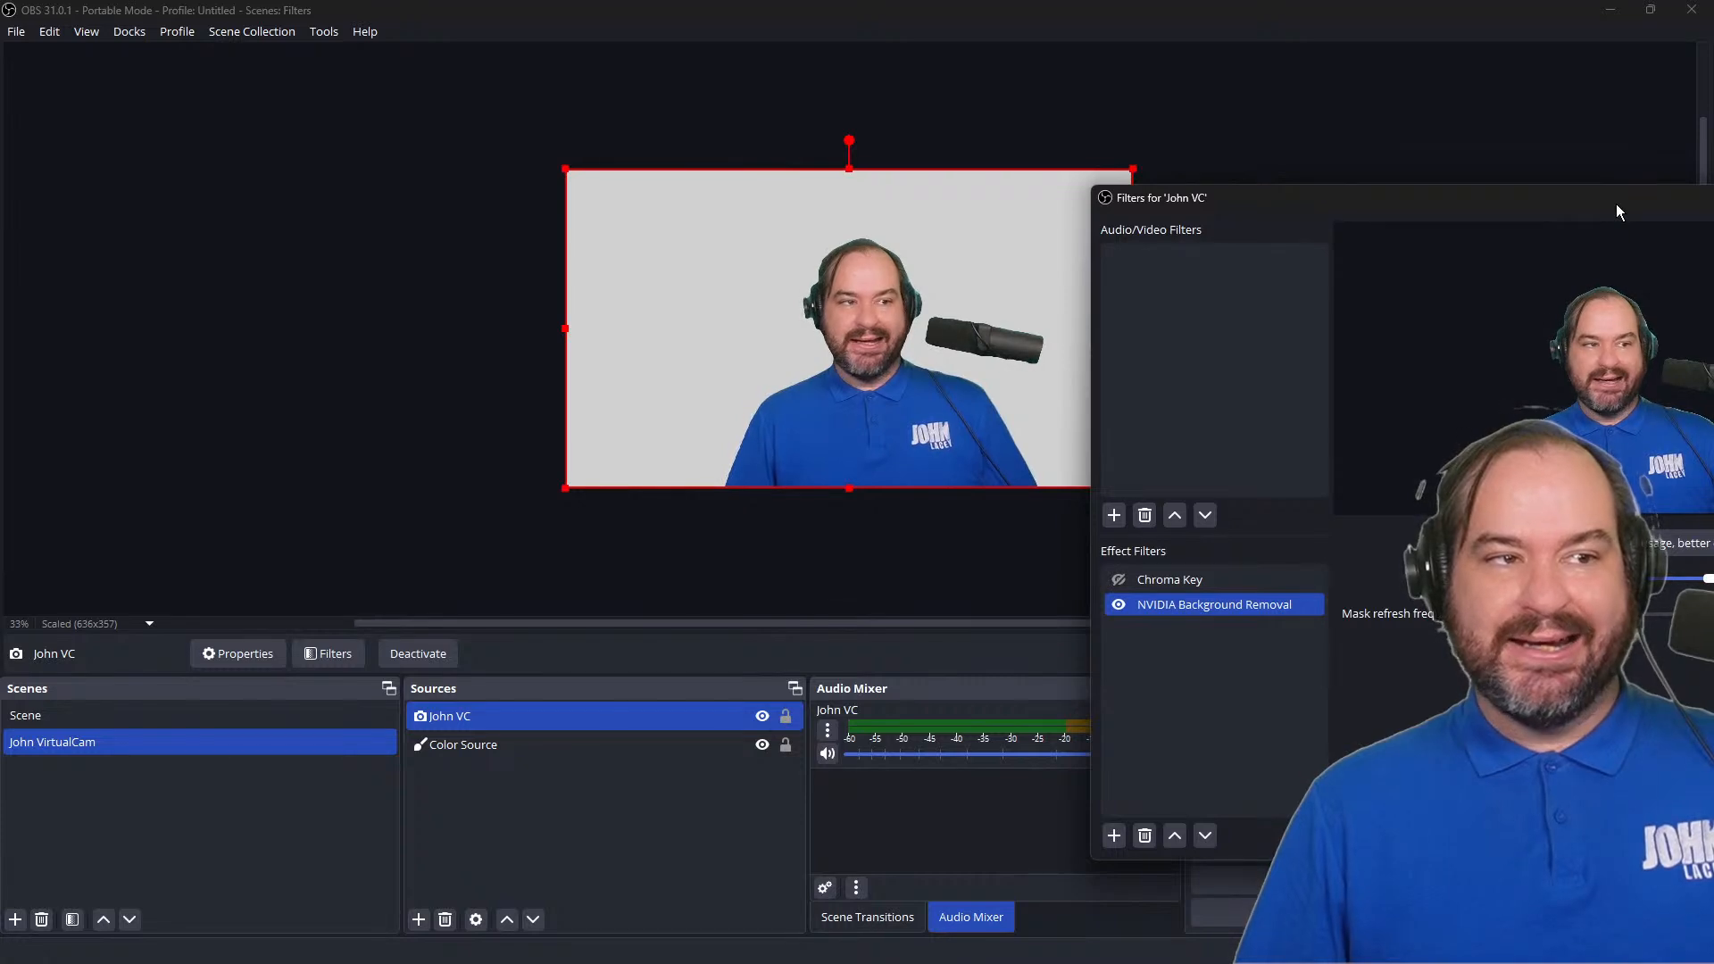
pyautogui.moveTo(1616, 204); pyautogui.dragTo(1375, 166)
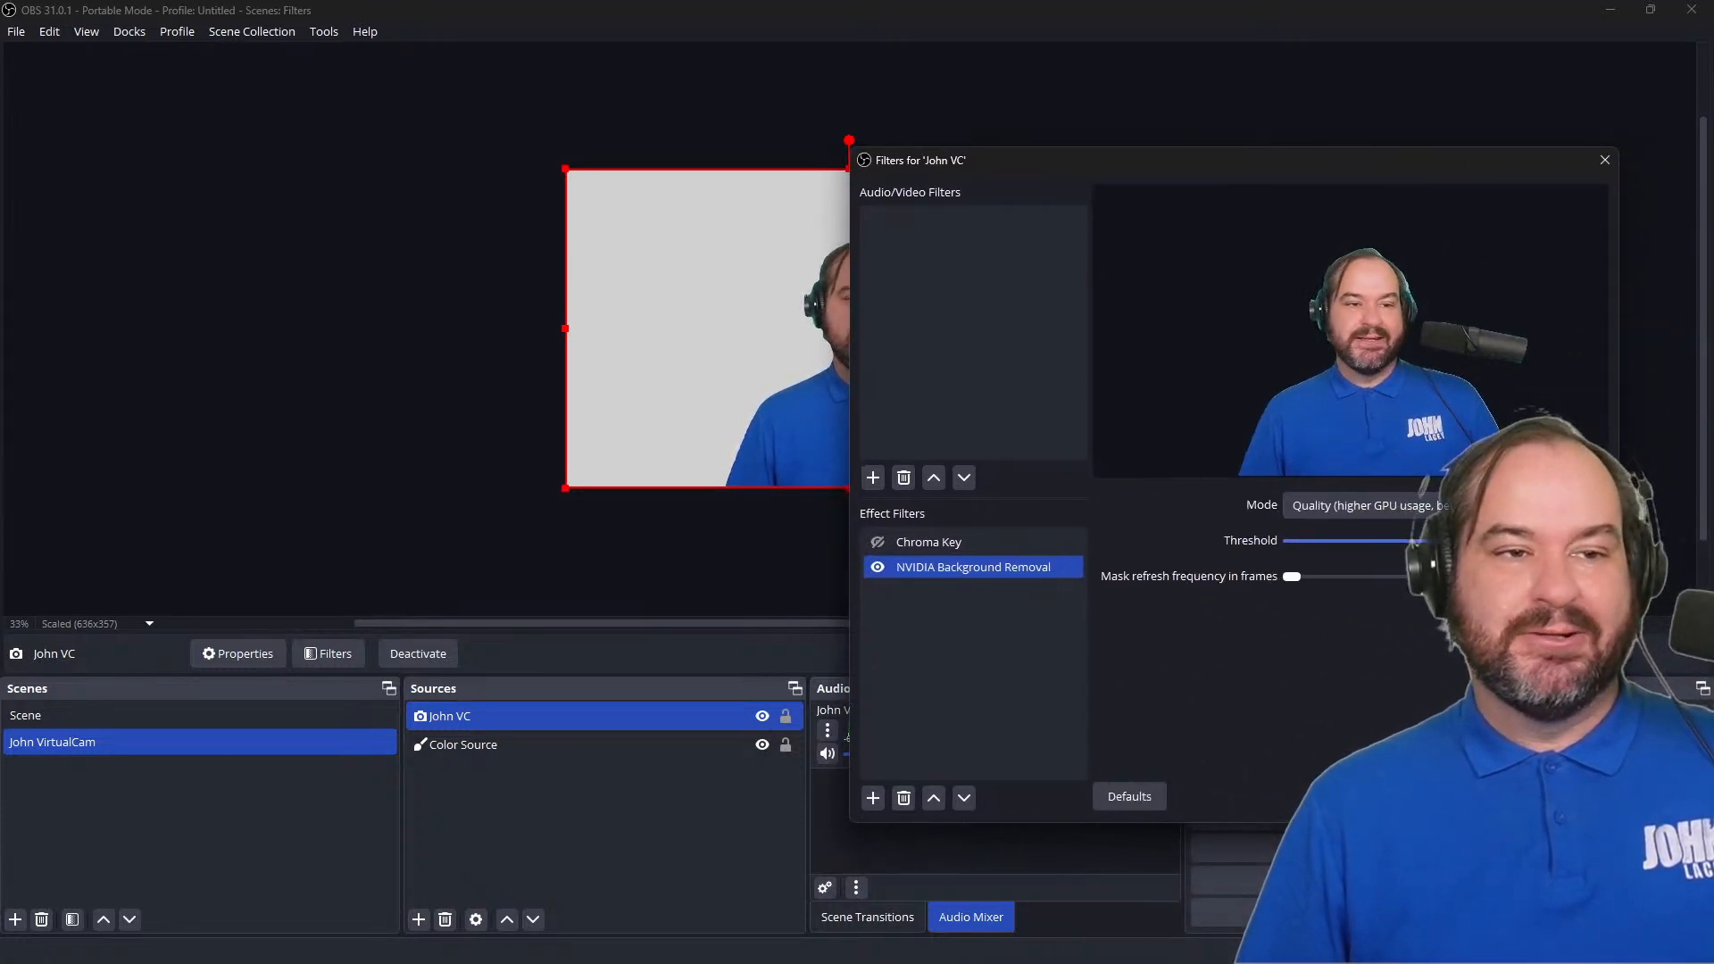
pyautogui.moveTo(1518, 541); pyautogui.dragTo(1405, 542)
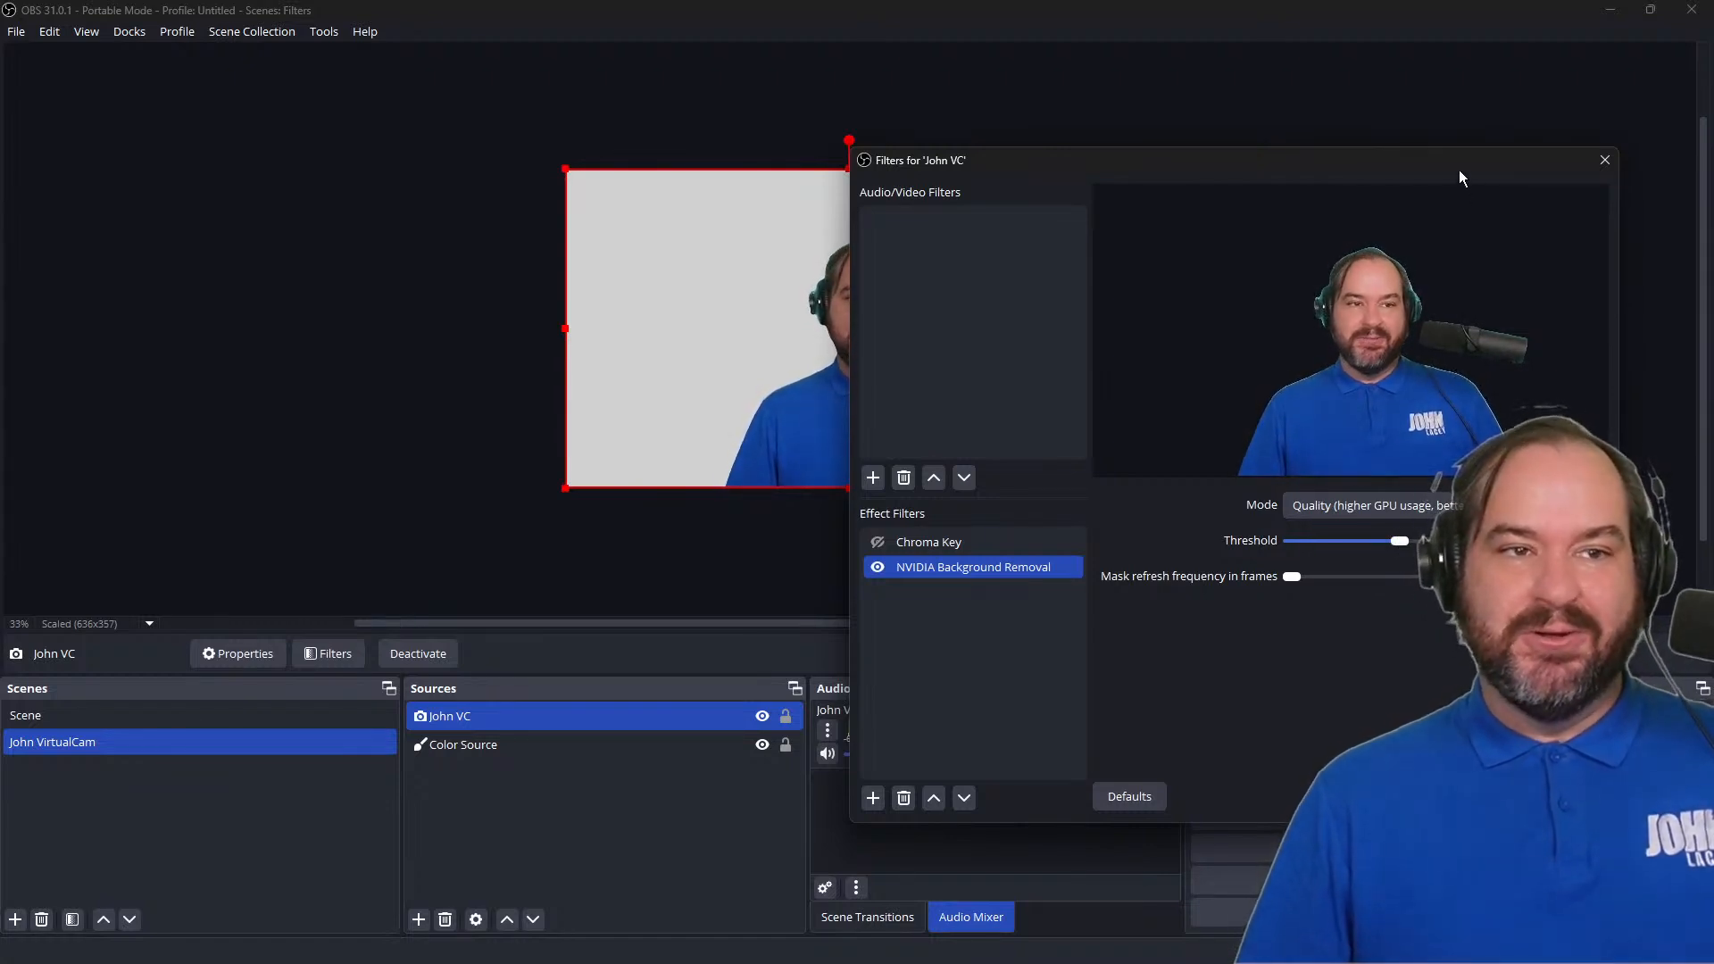
pyautogui.moveTo(1459, 174); pyautogui.dragTo(1703, 208)
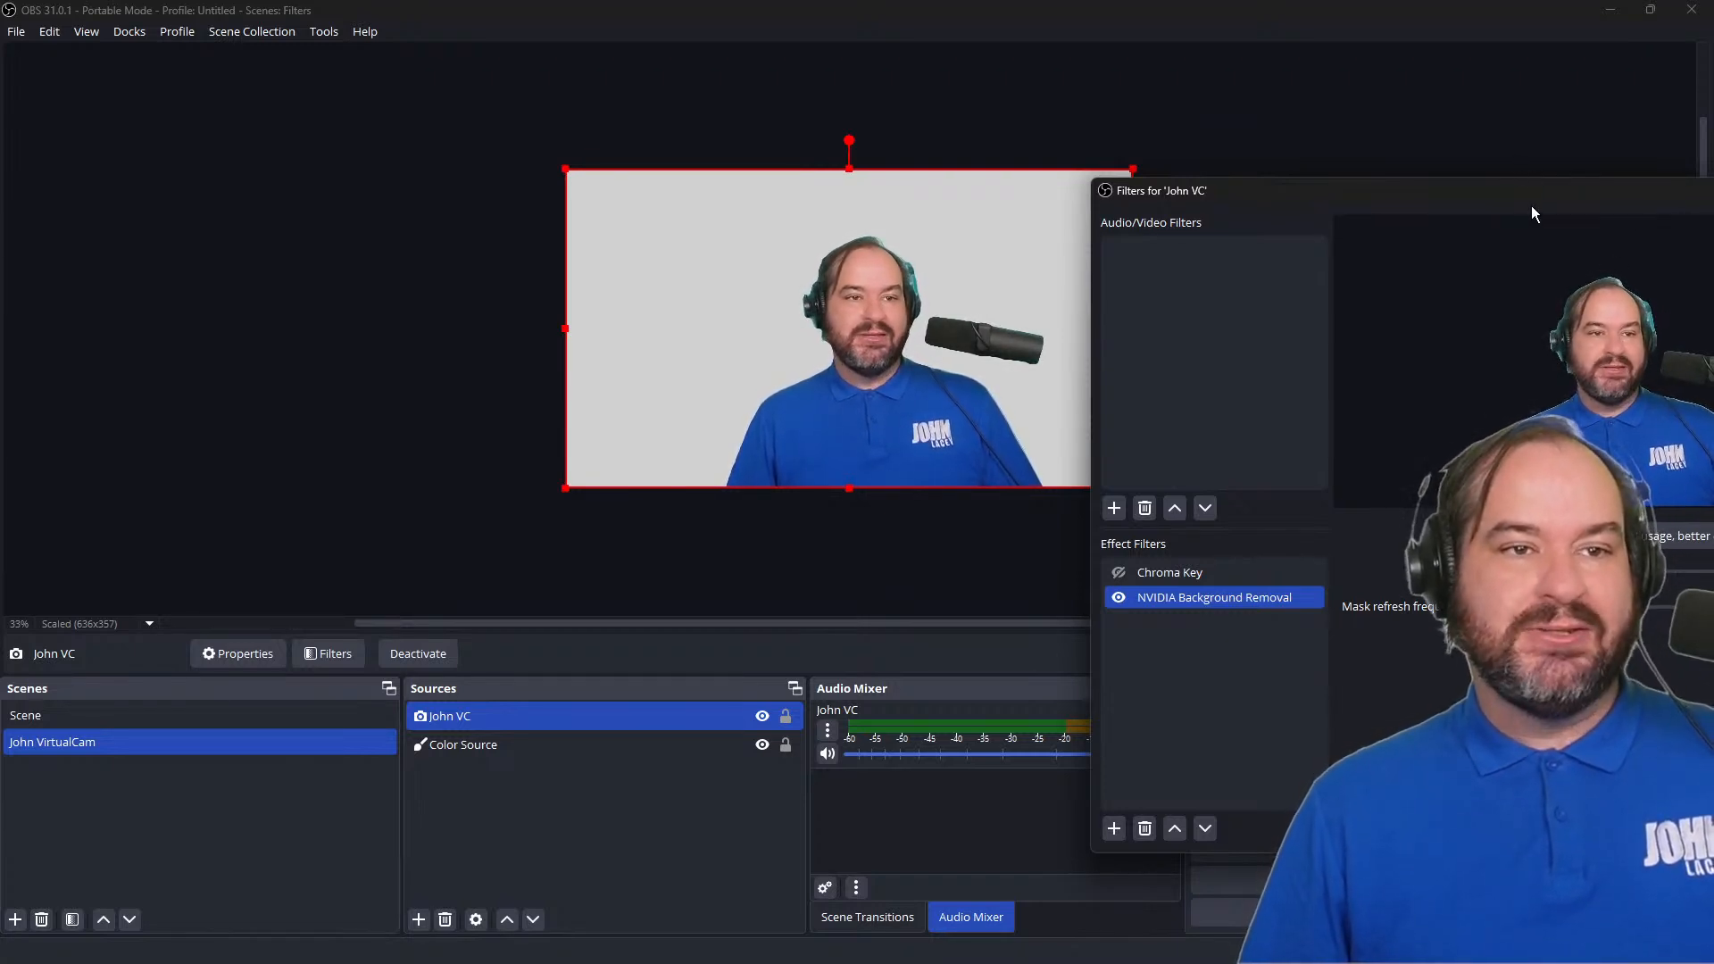
pyautogui.moveTo(1342, 205); pyautogui.dragTo(875, 141)
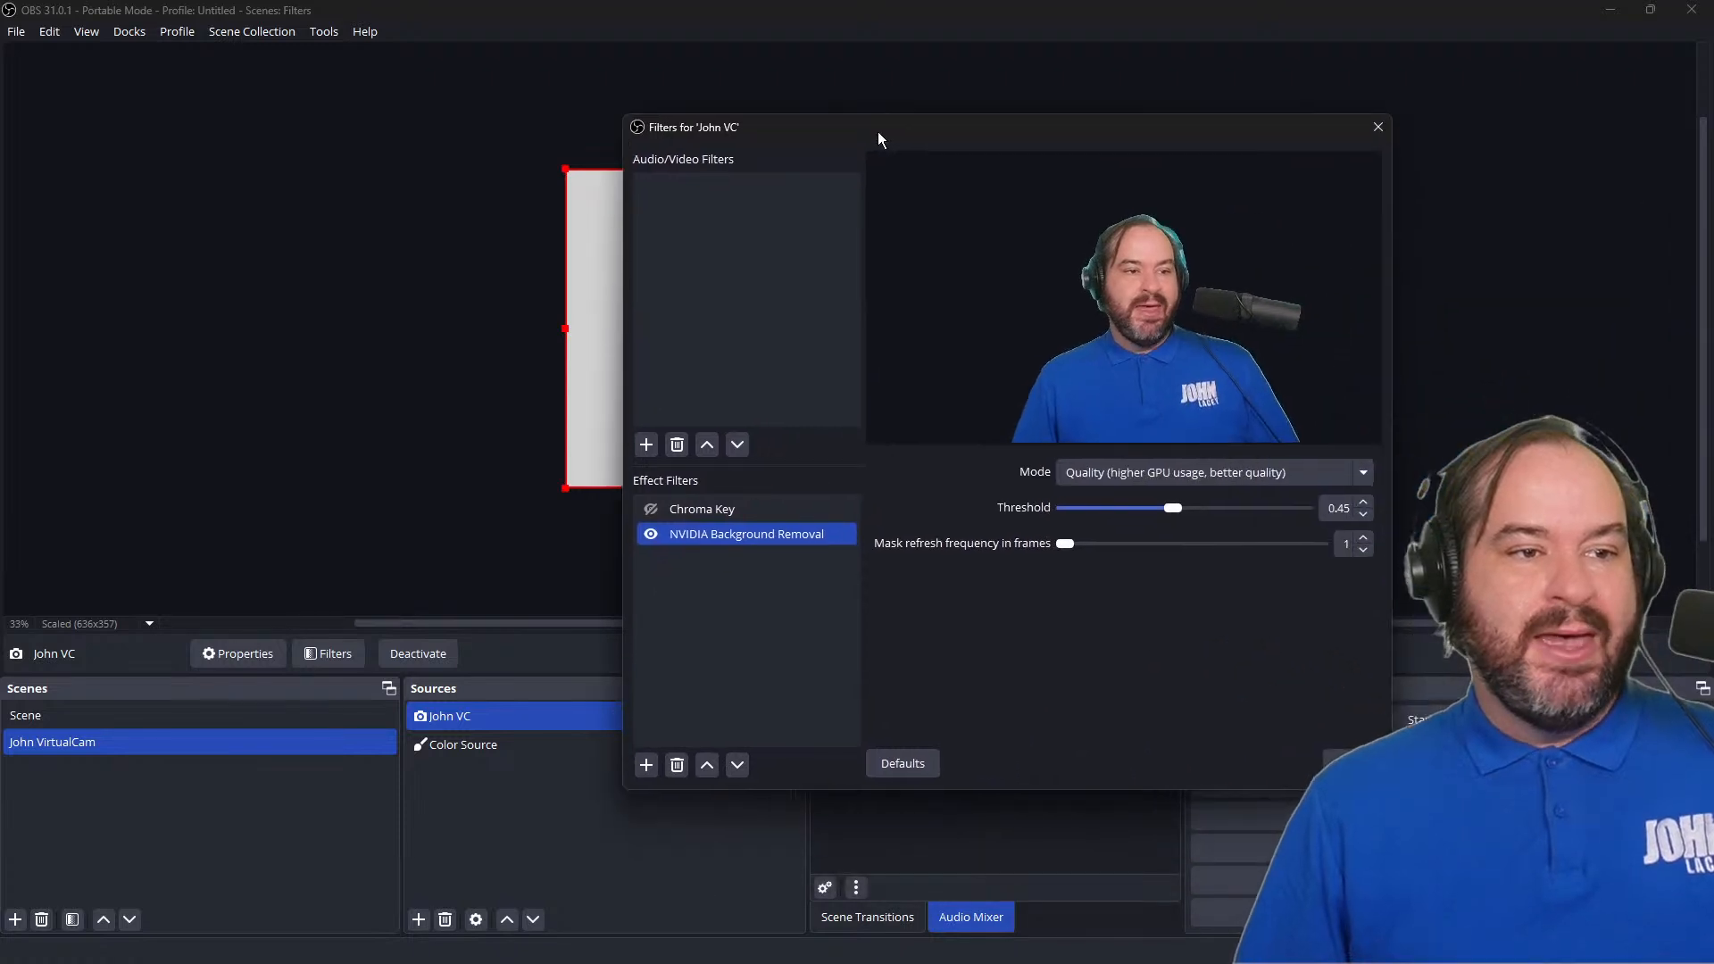
pyautogui.click(650, 533)
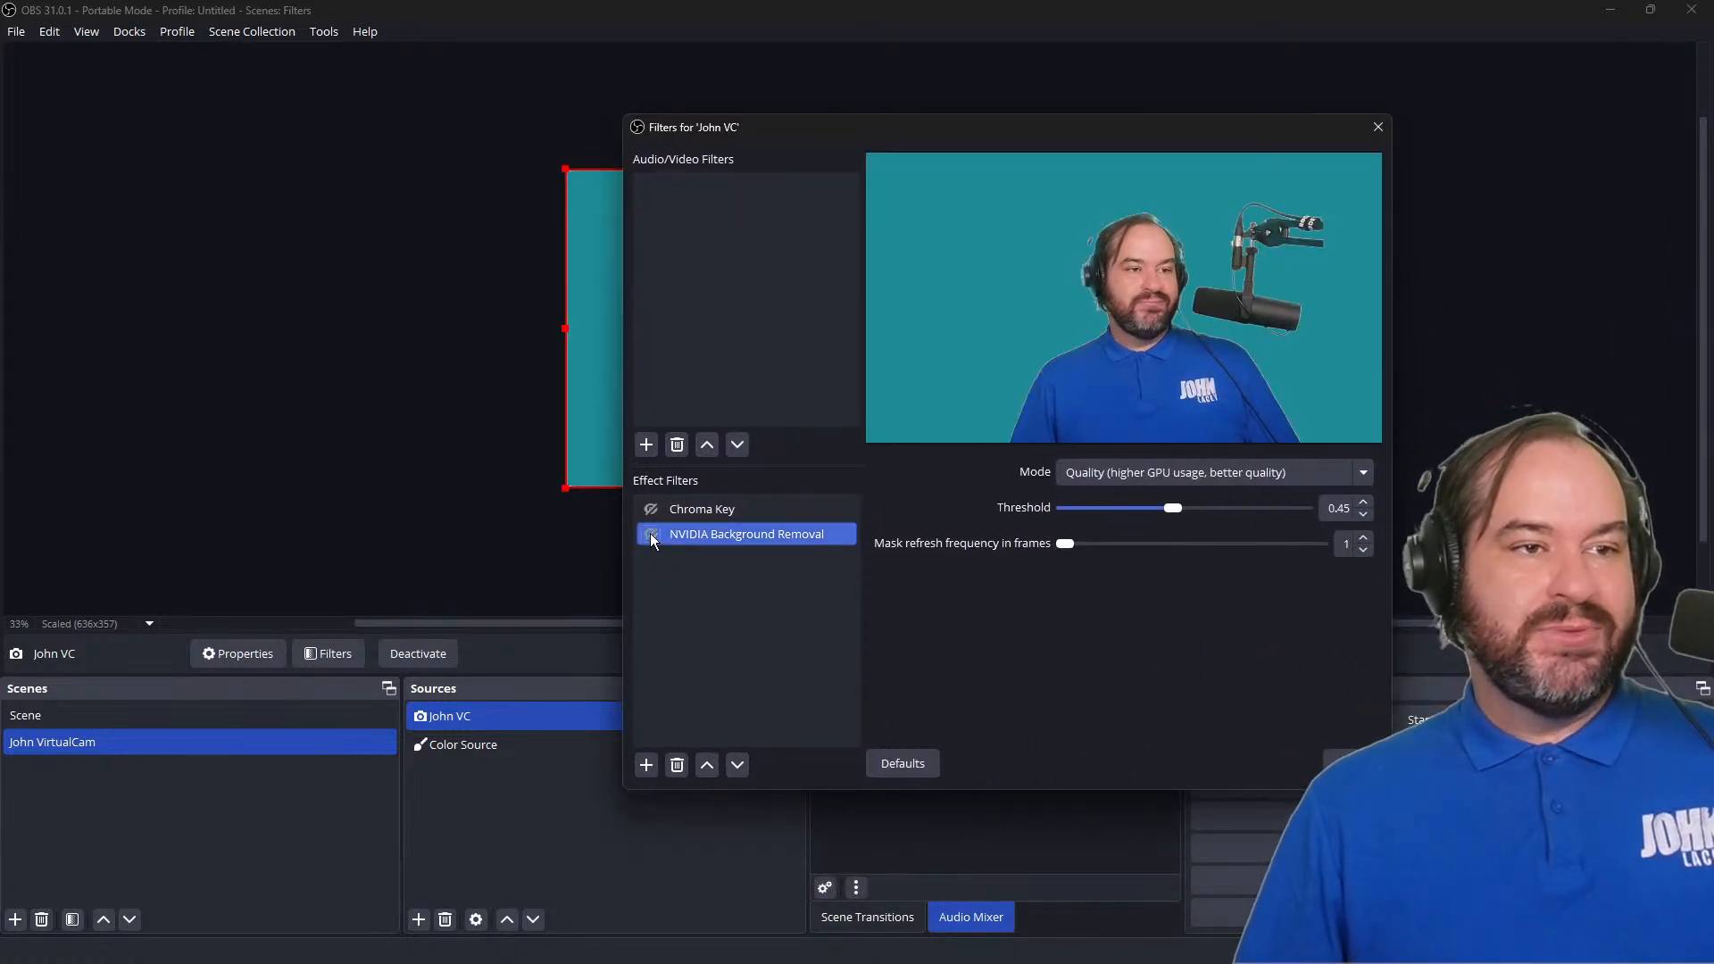
pyautogui.click(1352, 763)
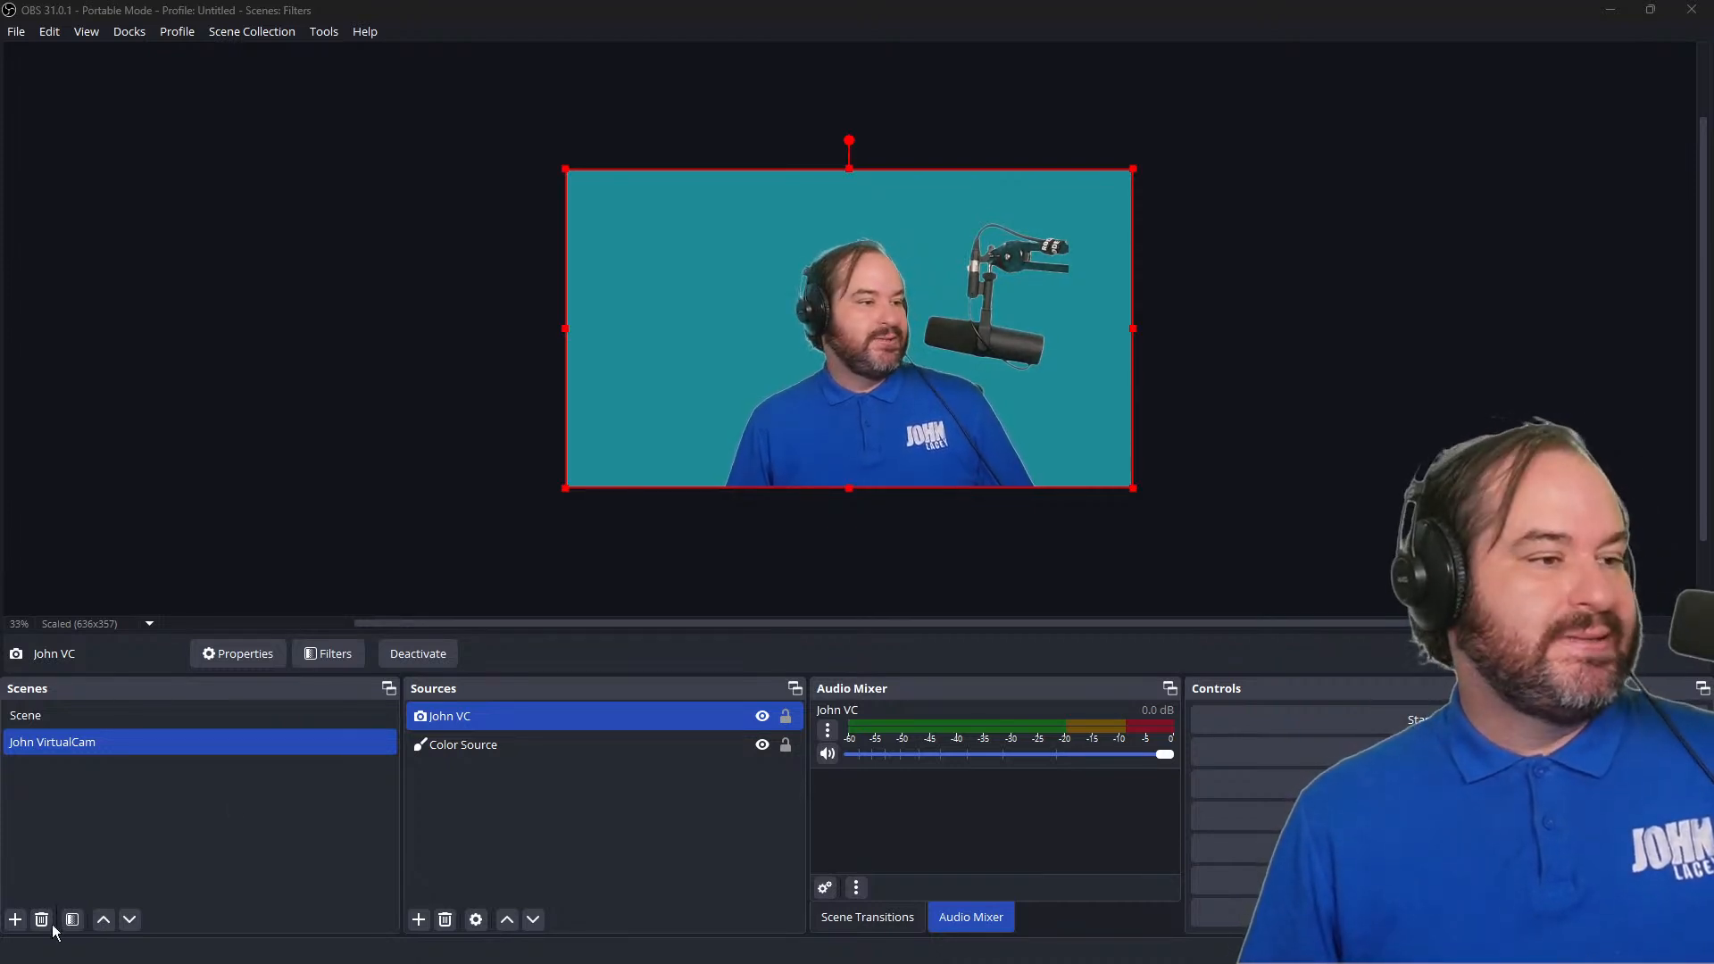
# Step: Add a new scene named BG Removal
pyautogui.click(14, 919)
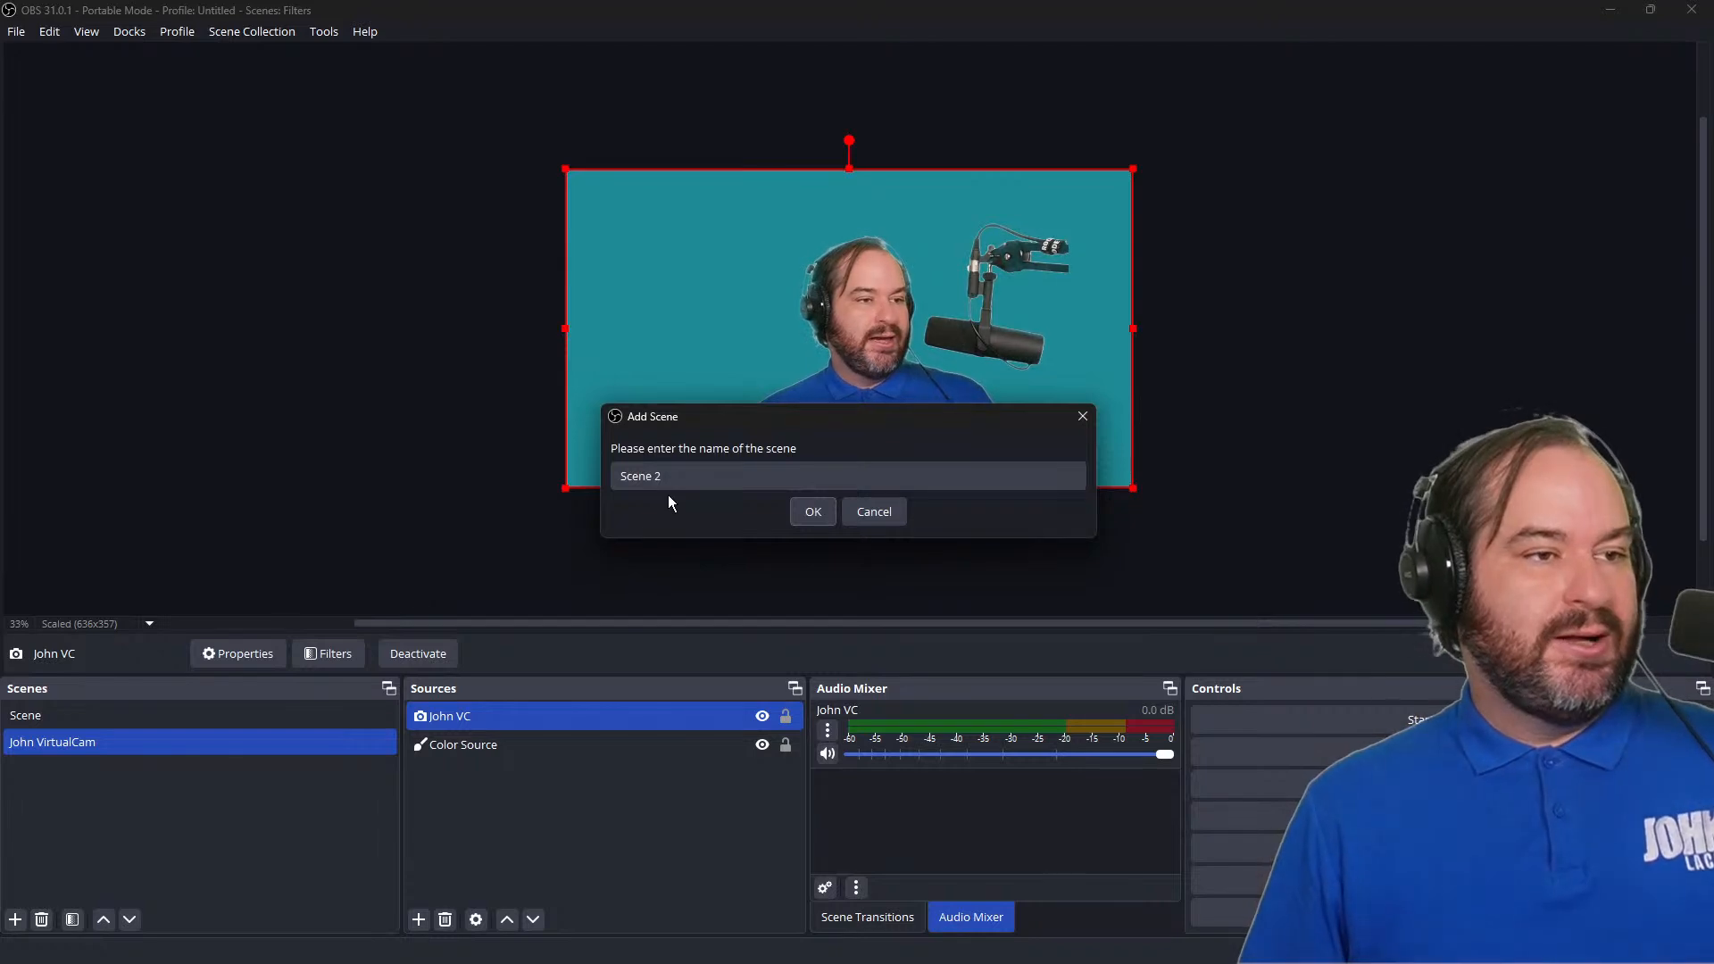
pyautogui.moveTo(662, 476); pyautogui.dragTo(601, 482)
pyautogui.write('BG Removal')
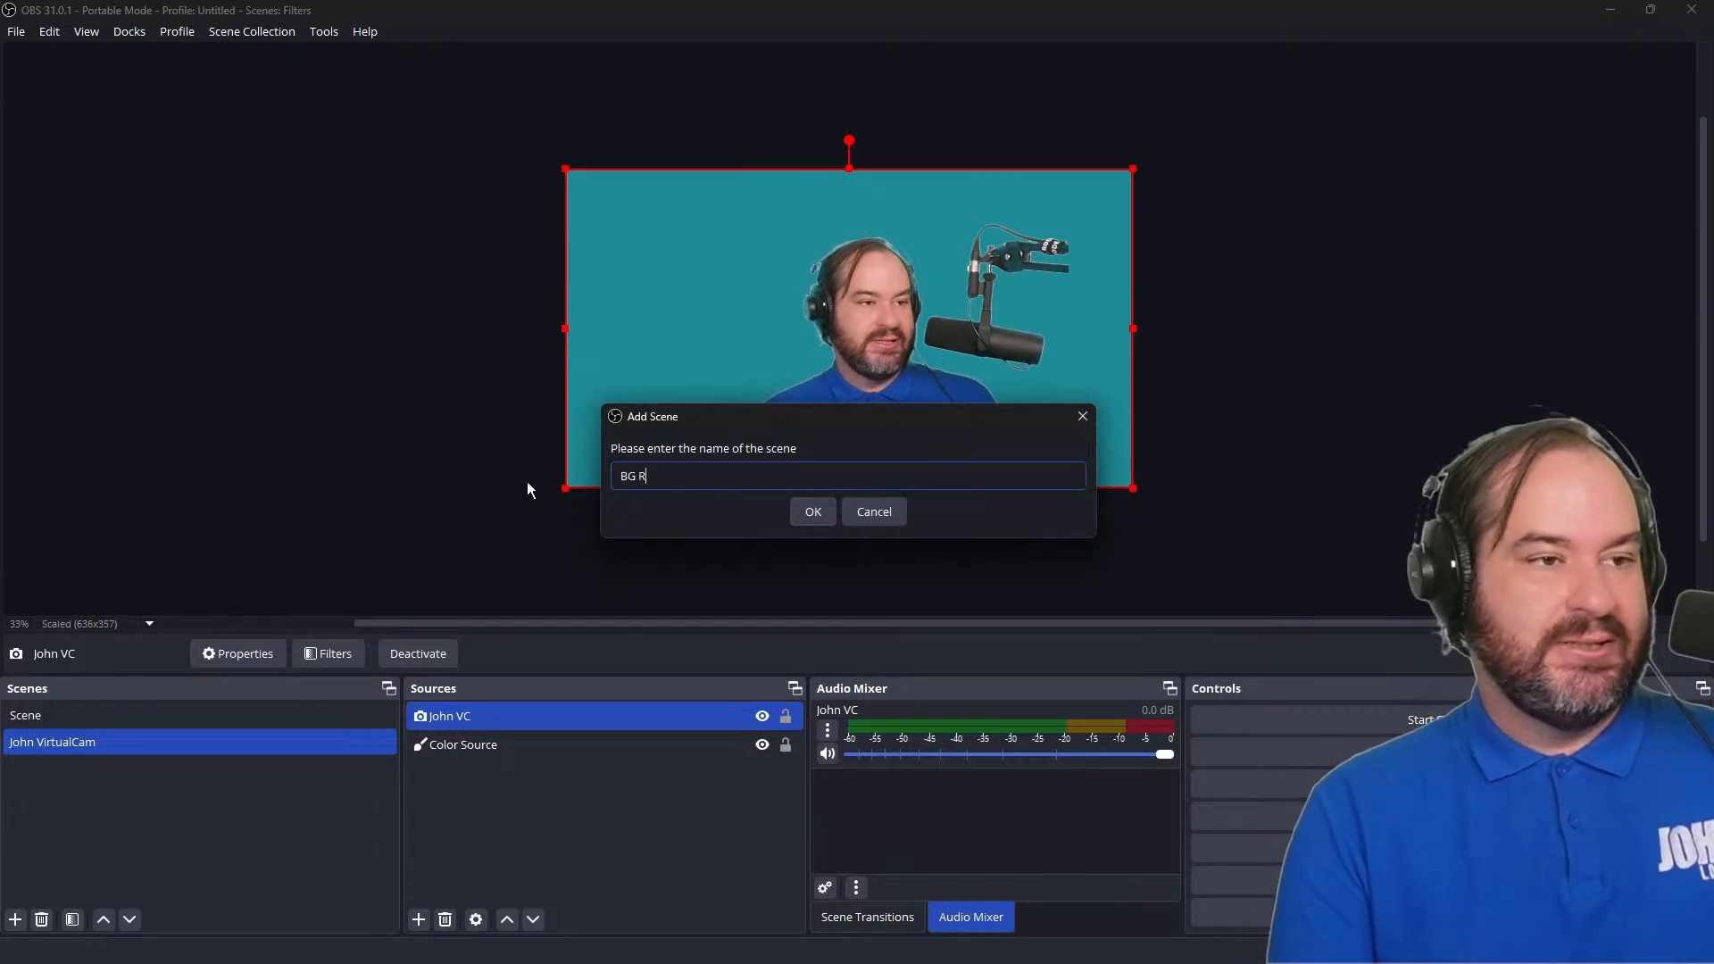
pyautogui.press('Return')
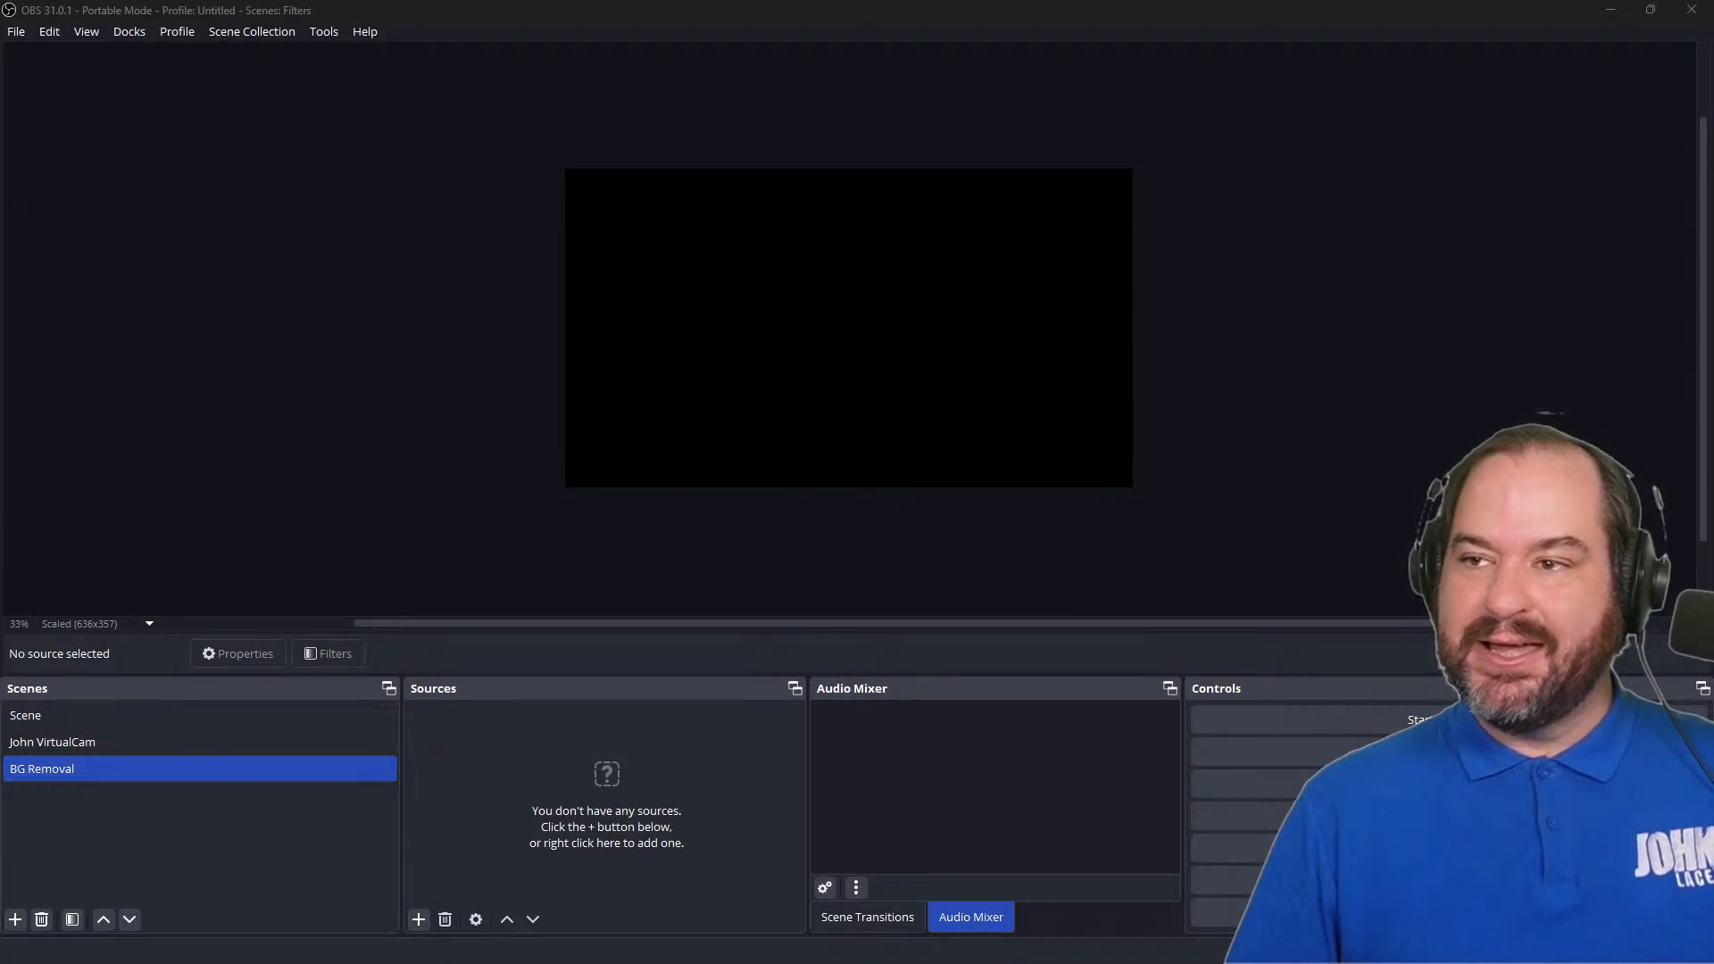
# Step: Add the image IMG_20240923_100201936_HDR_AE.jpg as a source in the BG Removal scene and fit it to the screen
pyautogui.moveTo(732, 903); pyautogui.dragTo(625, 791)
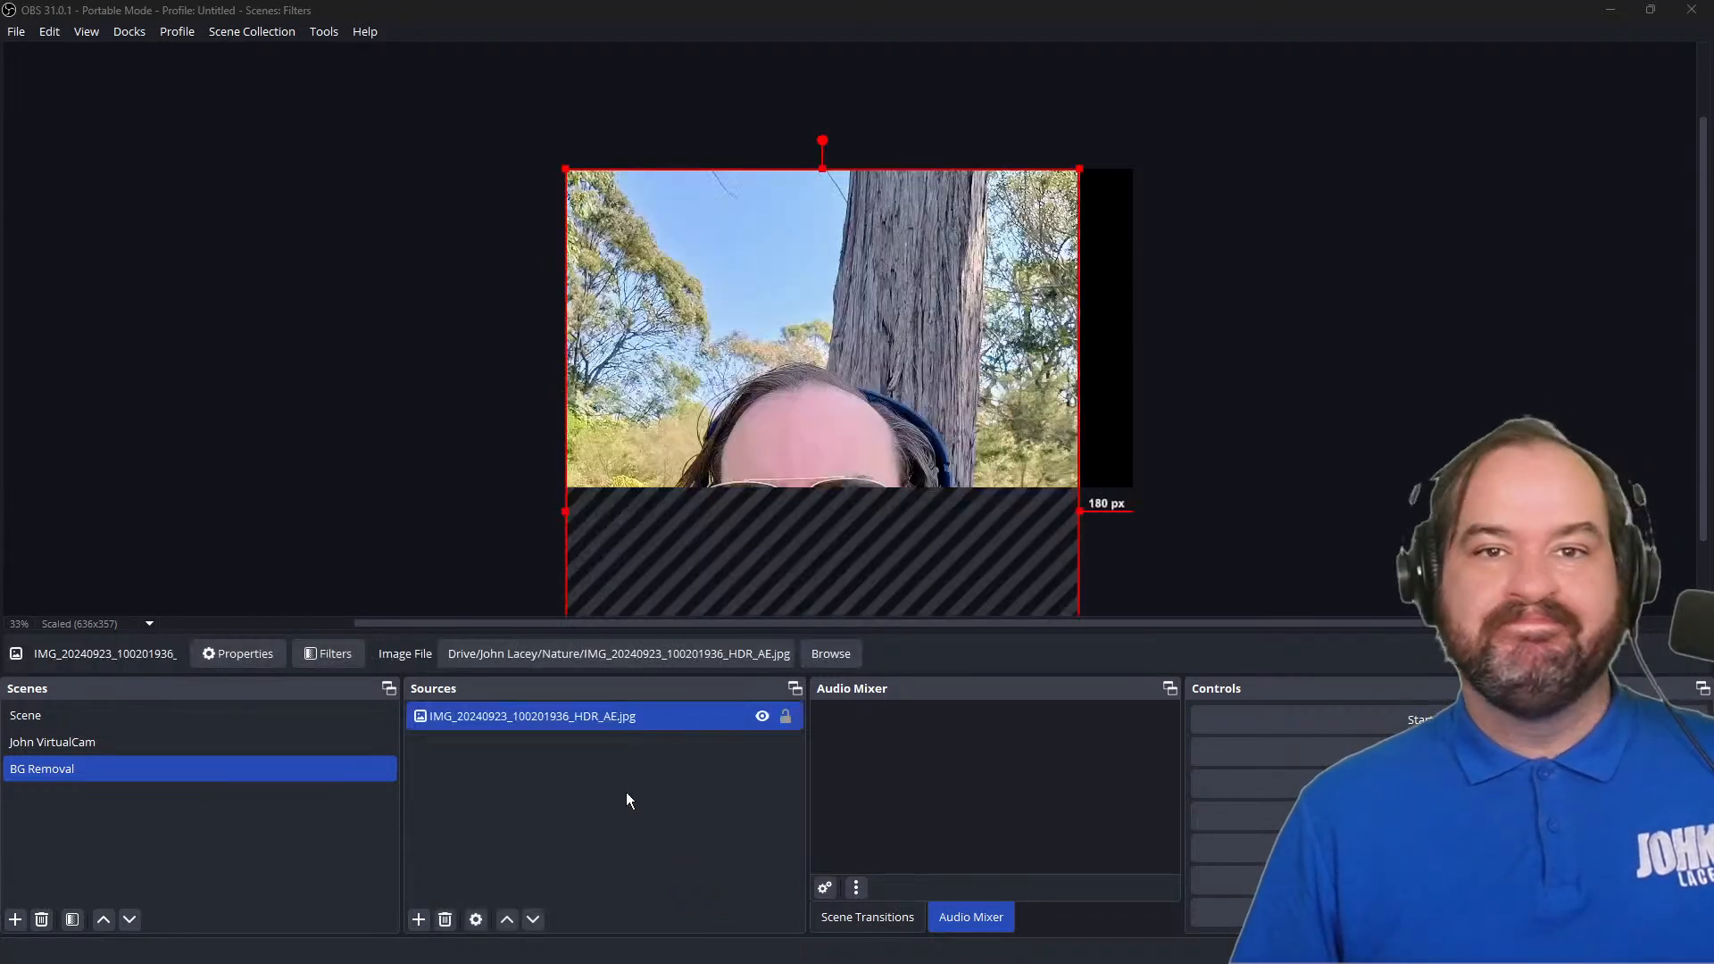
pyautogui.rightClick(1022, 192)
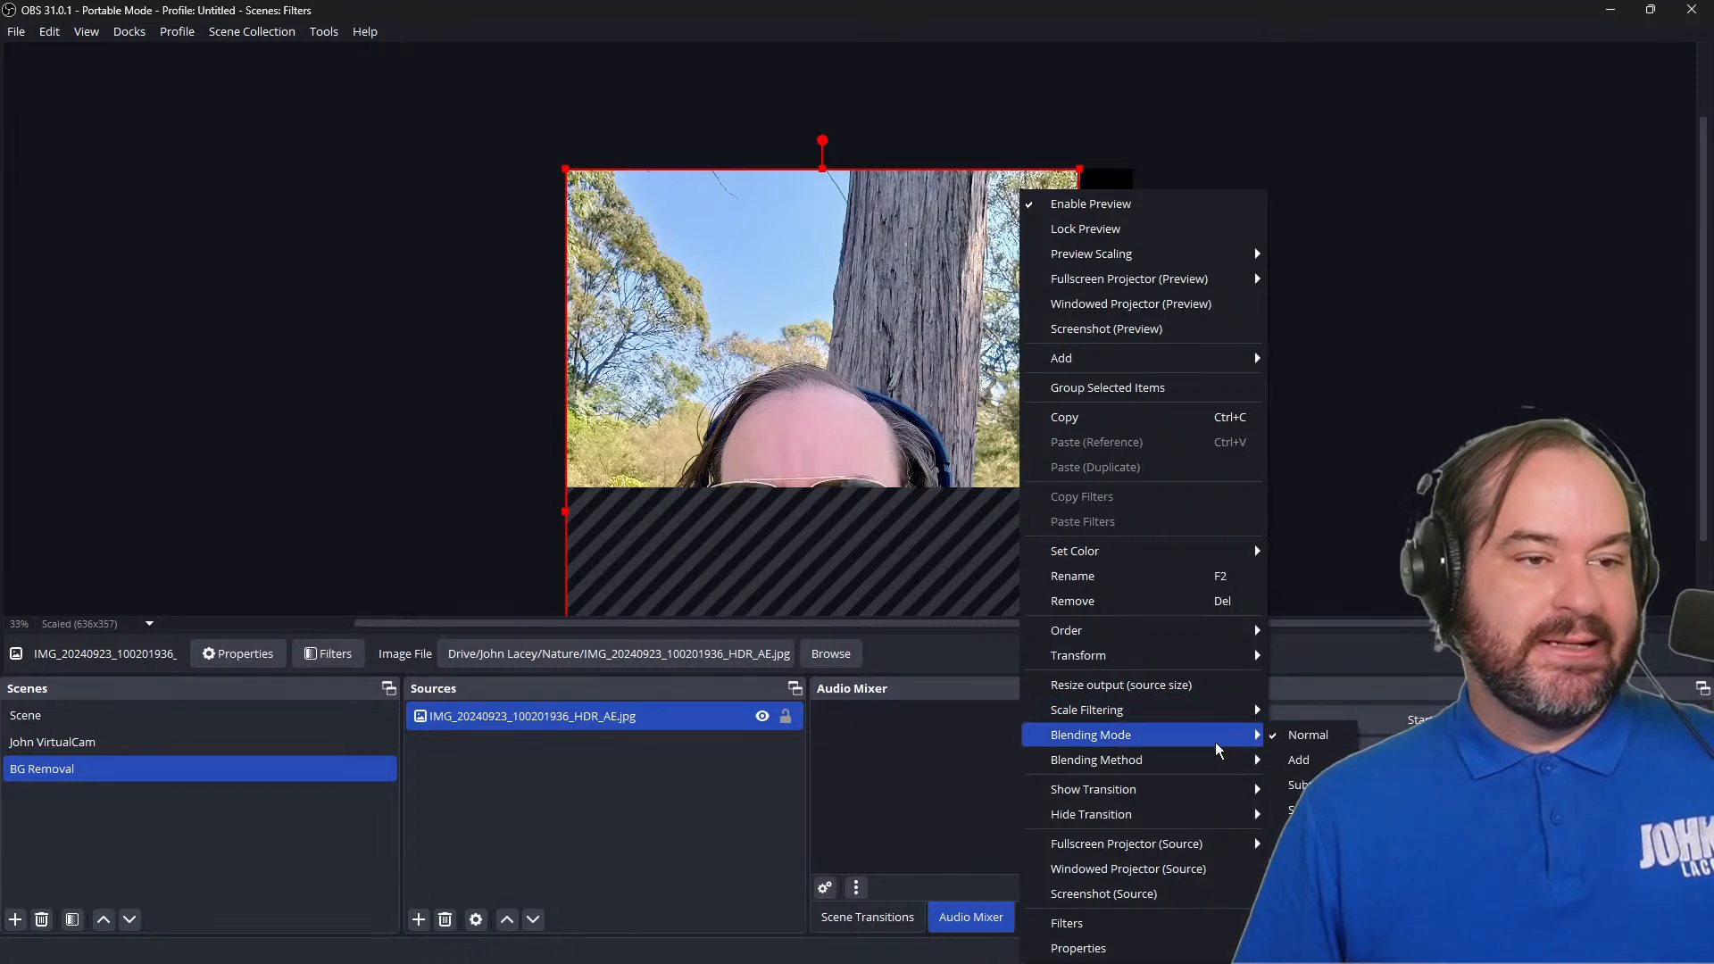
pyautogui.moveTo(1227, 655)
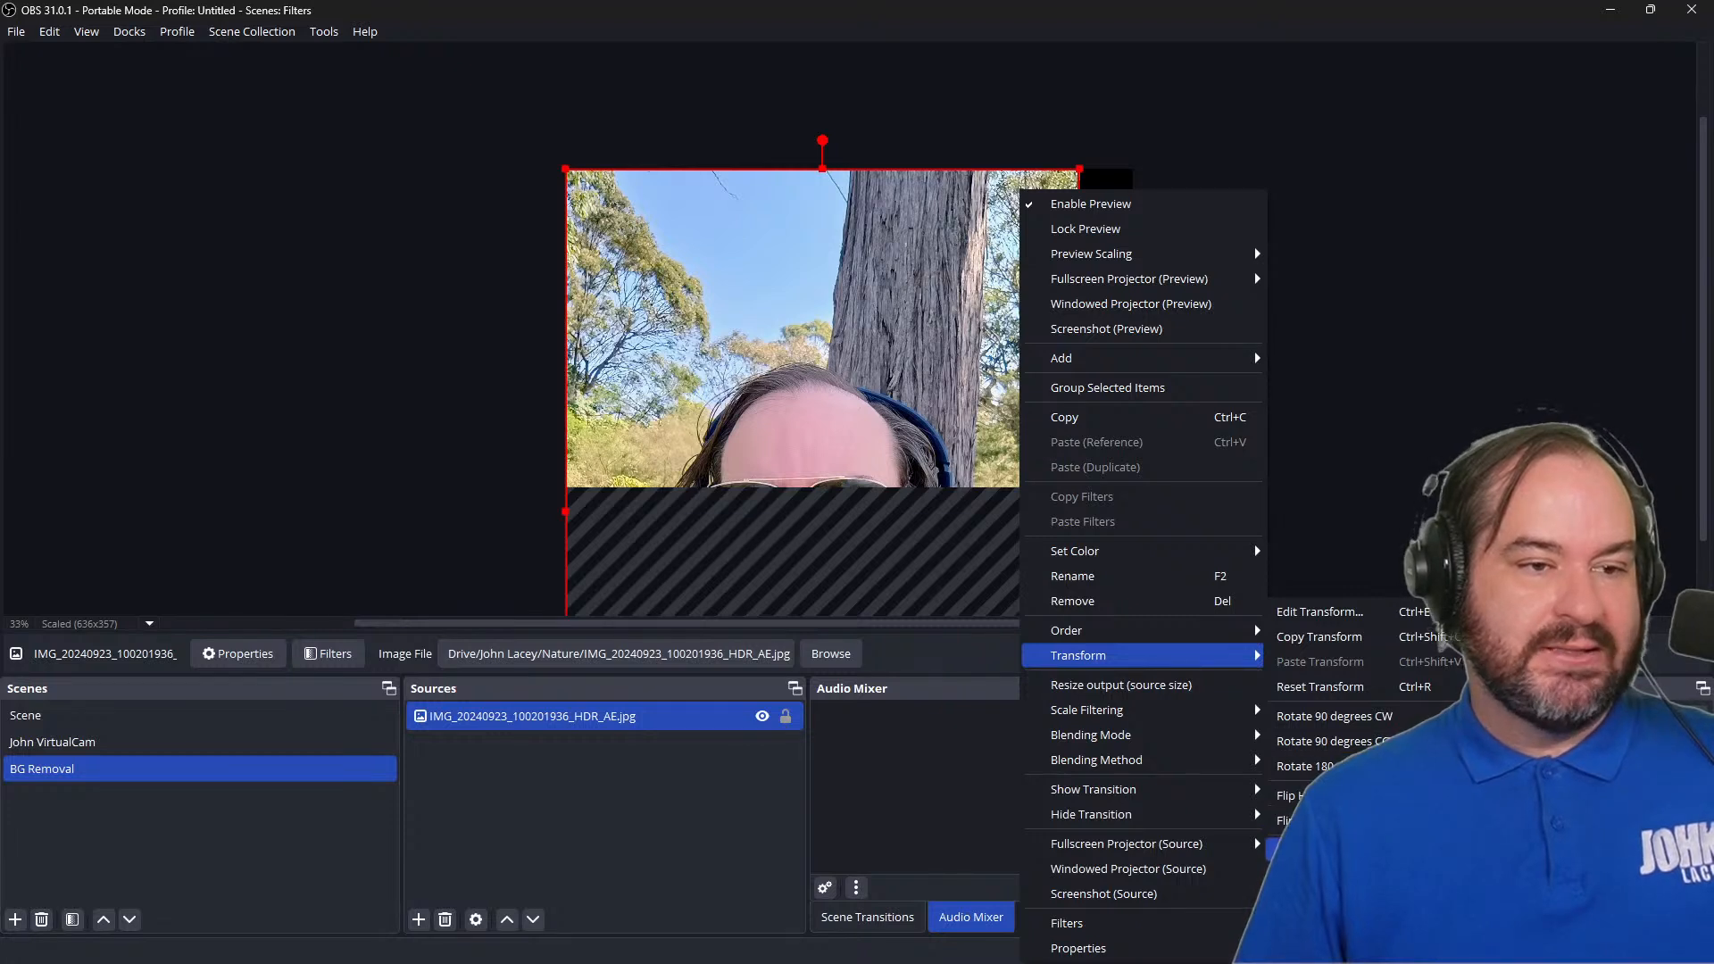
pyautogui.click(1339, 849)
pyautogui.click(1403, 488)
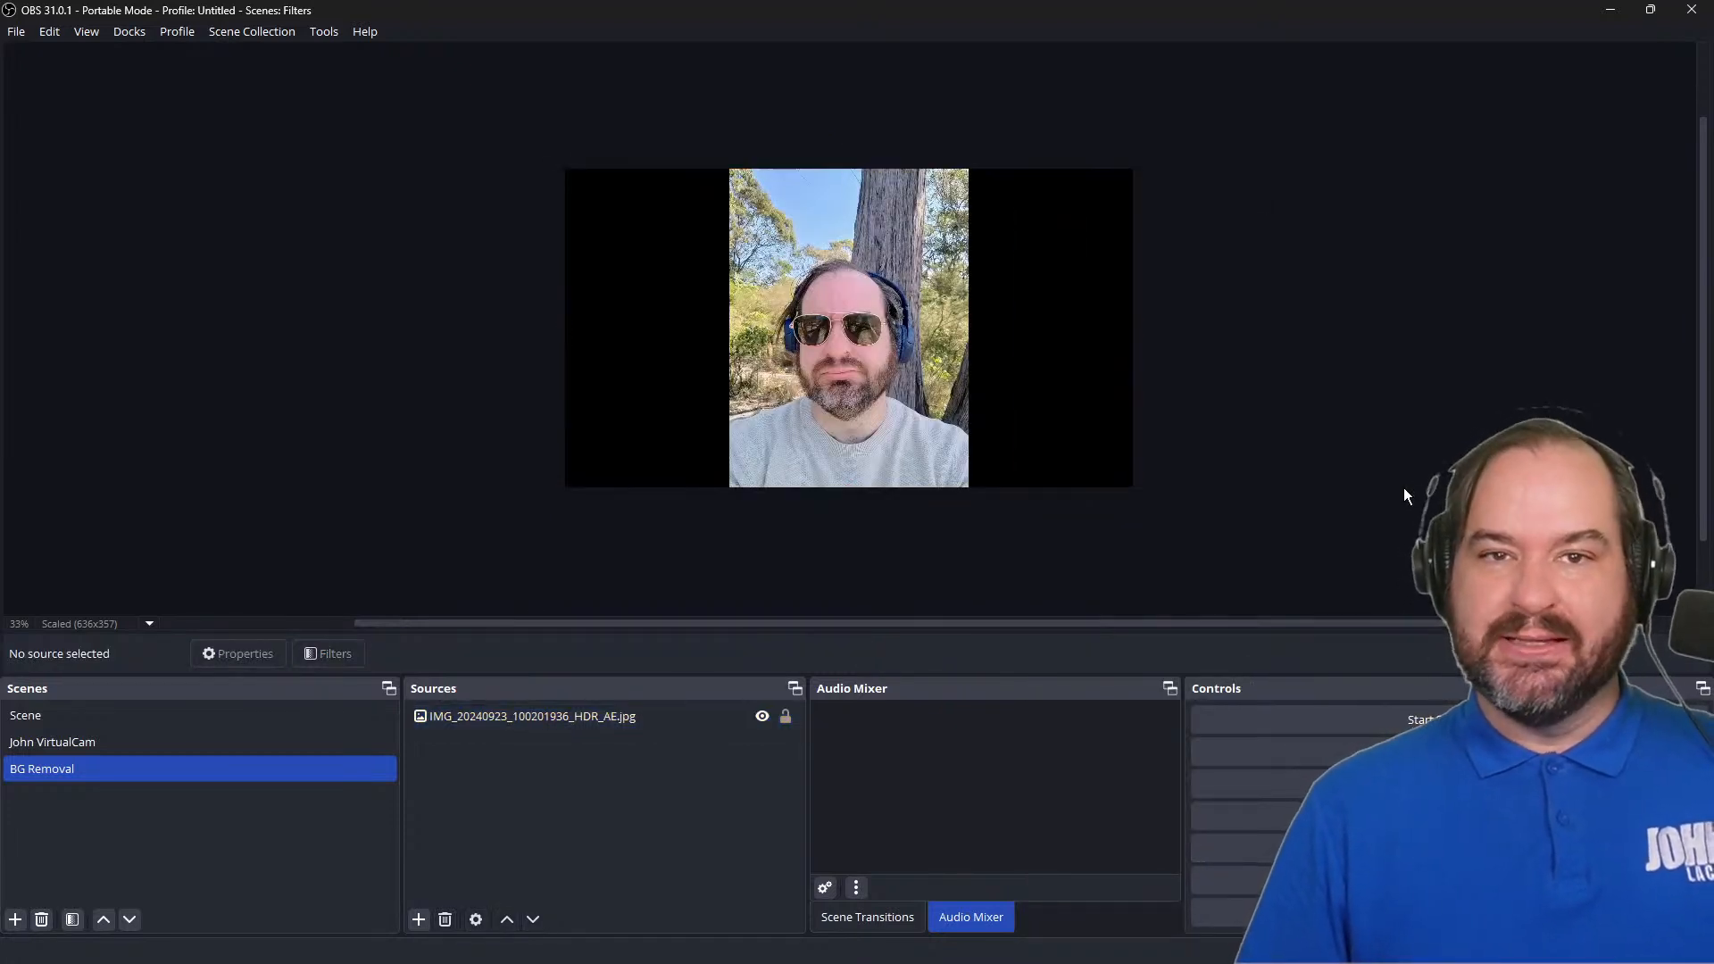
# Step: Rename the image source in the BG Removal scene to the presenter's first name followed by Selfie
pyautogui.click(646, 721)
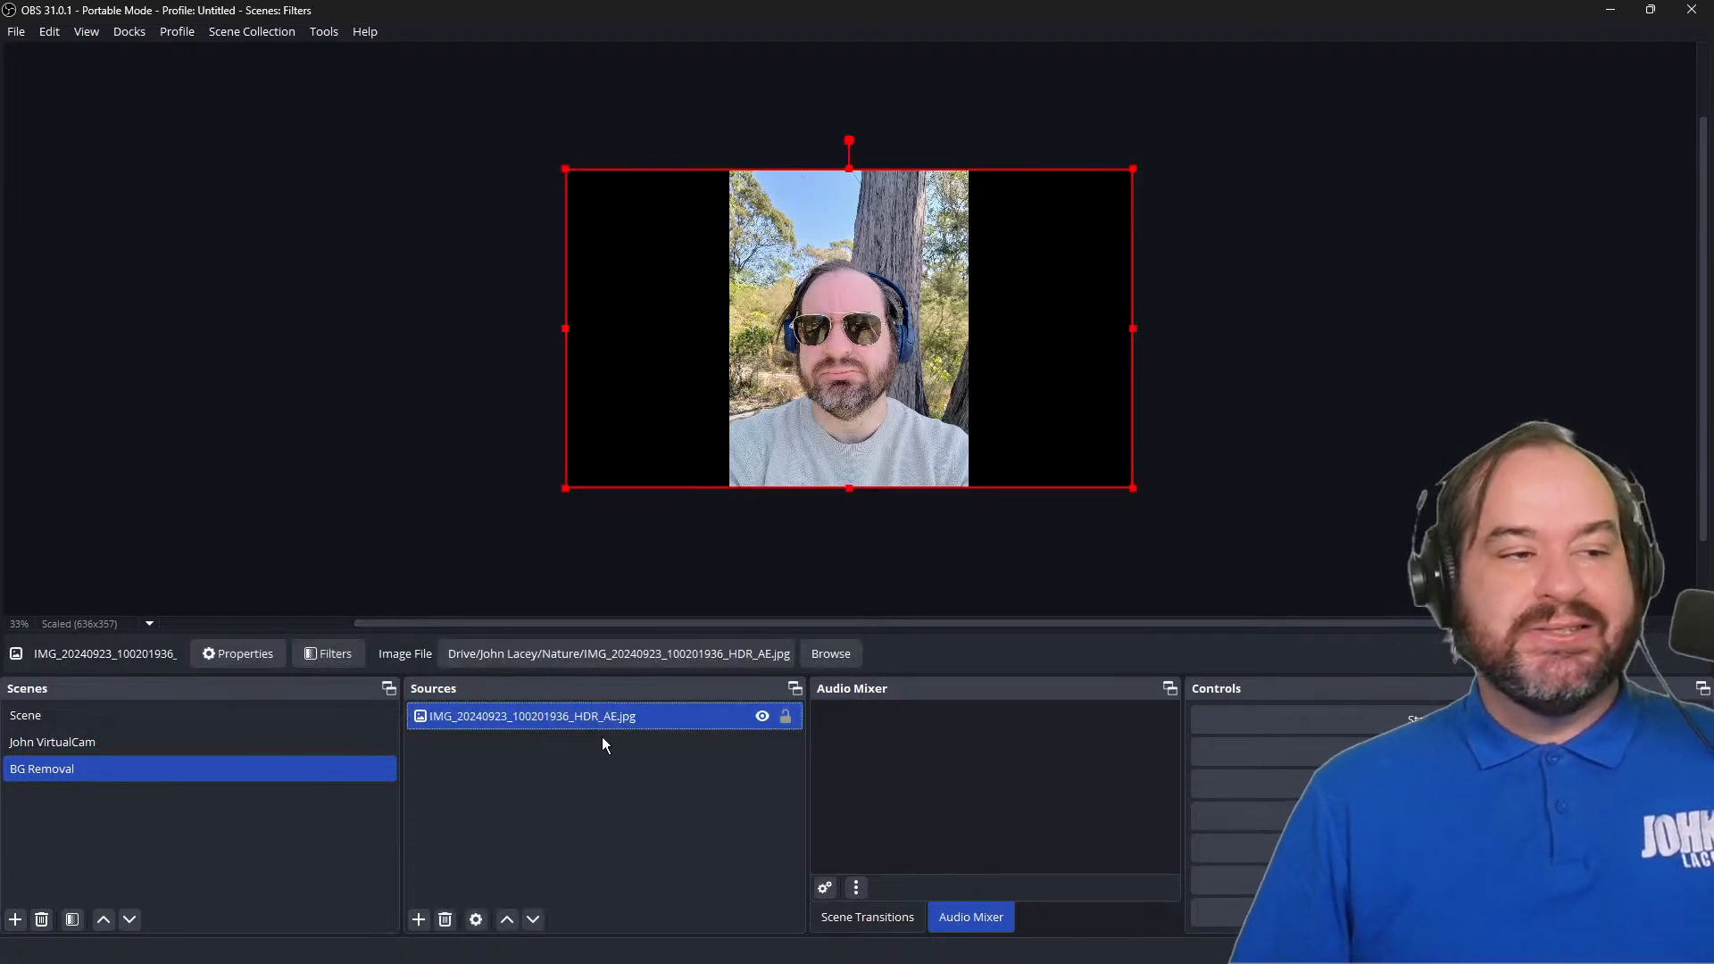
pyautogui.rightClick(477, 723)
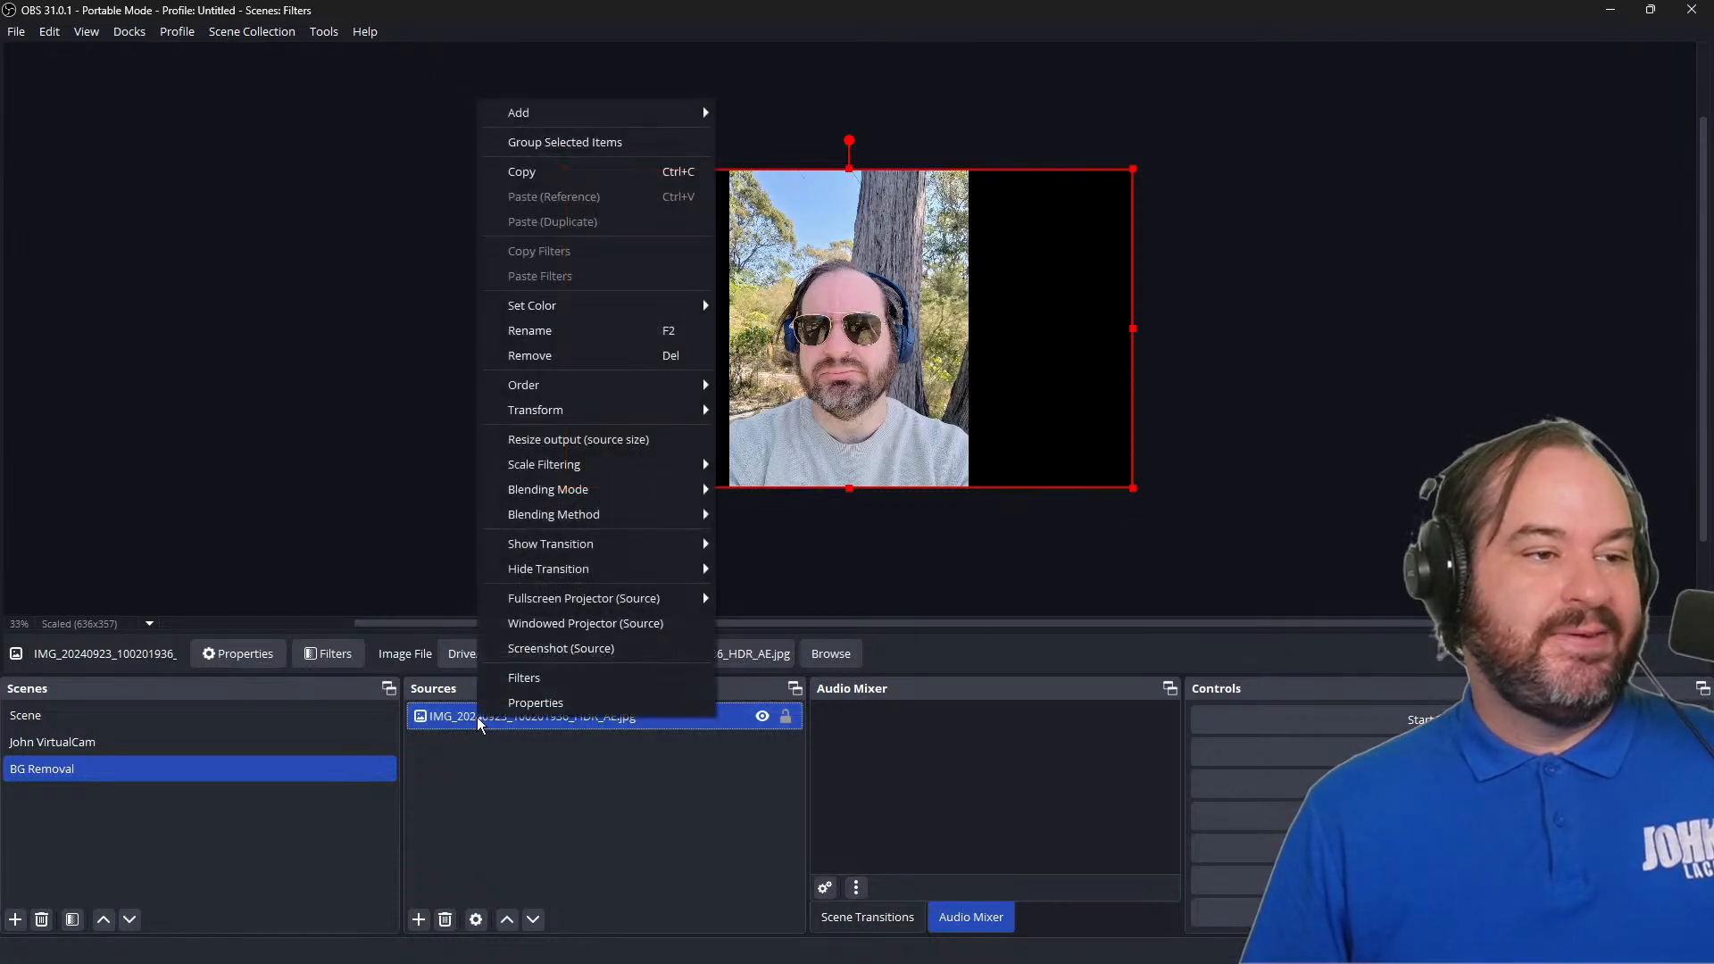
pyautogui.click(592, 330)
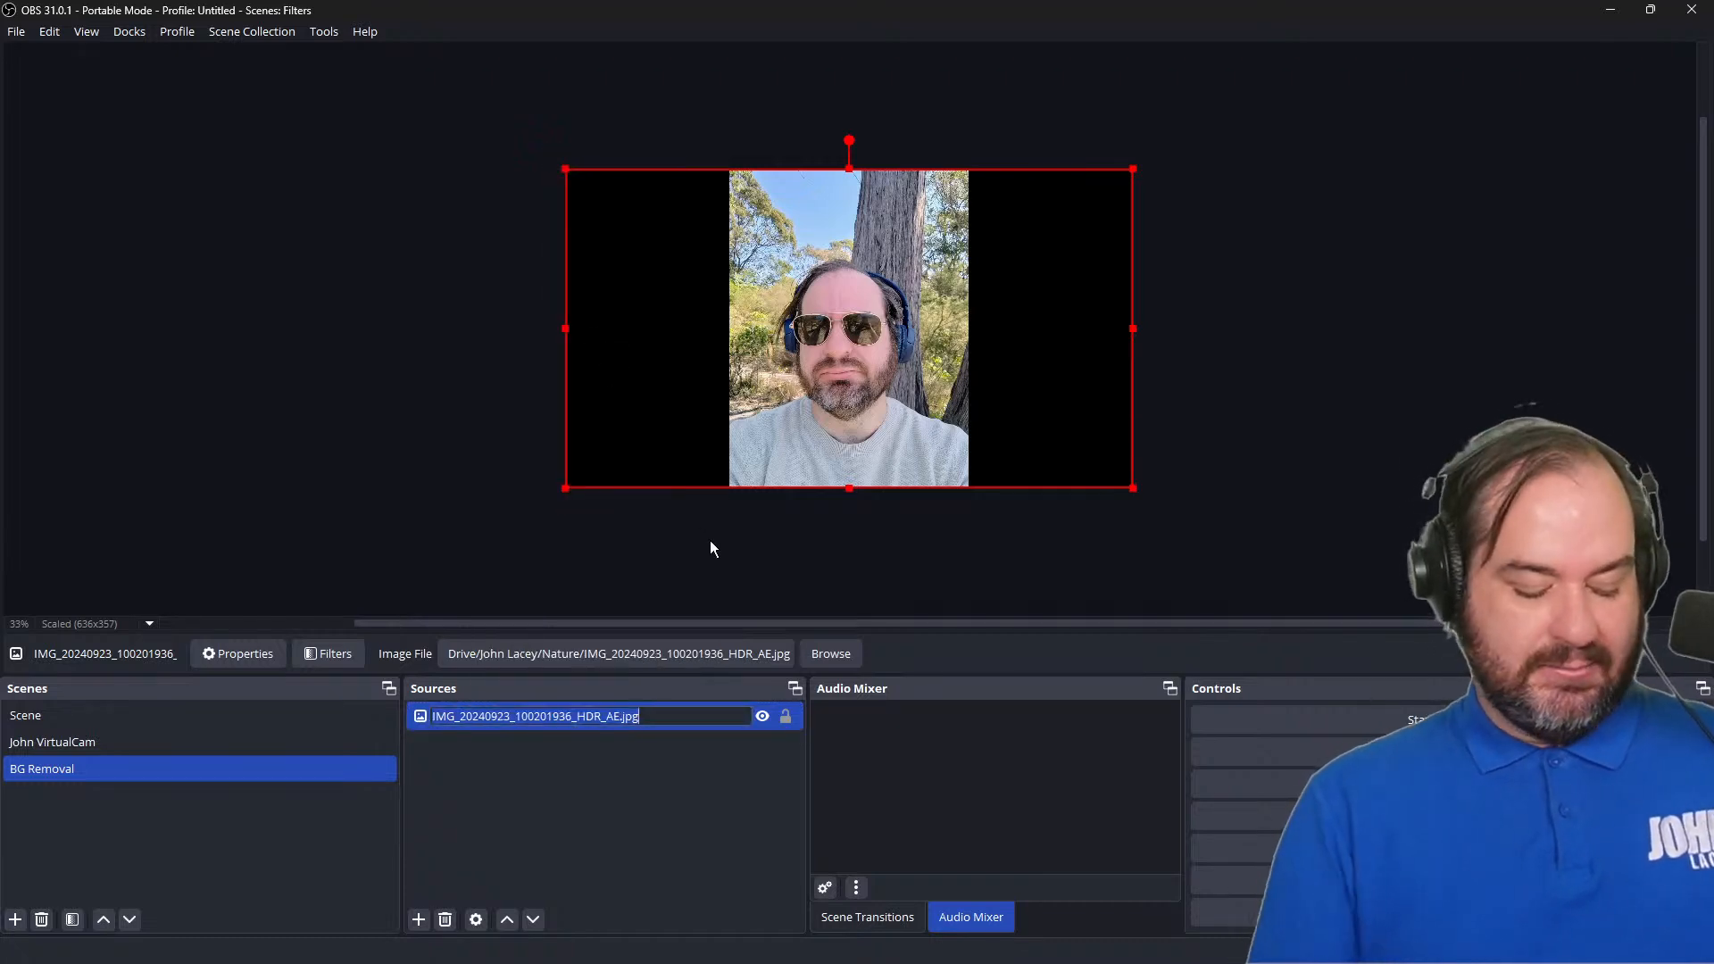
pyautogui.write('John Selfie')
pyautogui.press('Return')
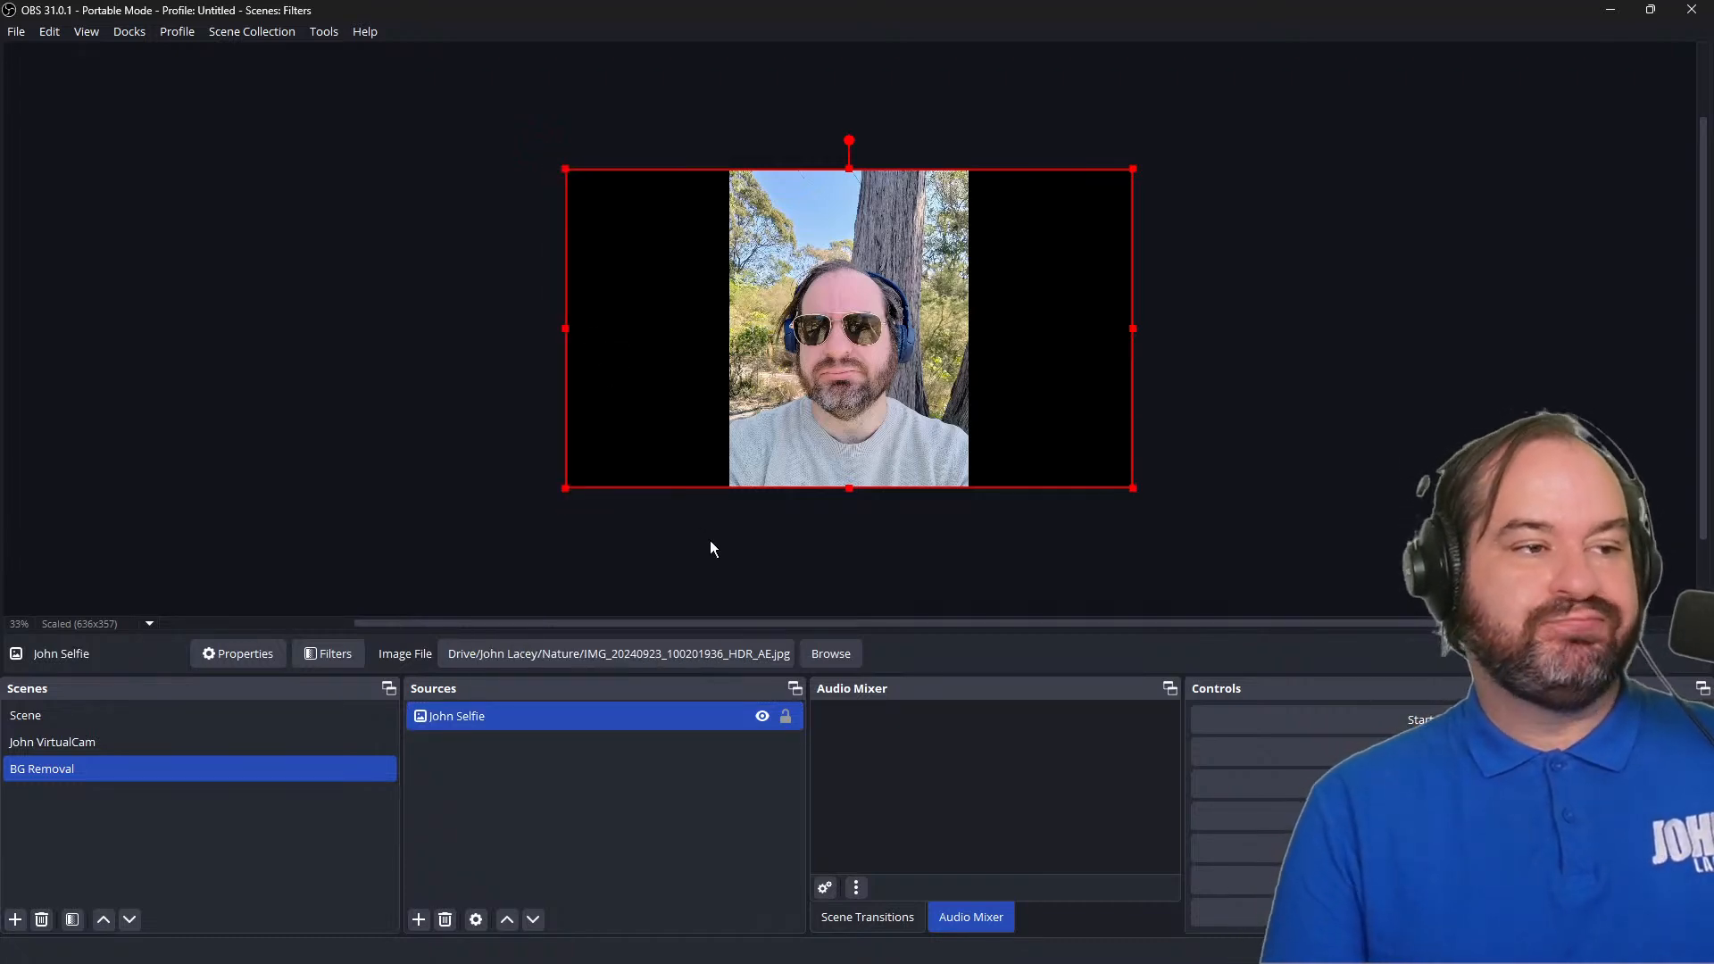
# Step: Add an NVIDIA Background Removal effect filter with its default name to the selfie image, keeping the Quality mode
pyautogui.rightClick(673, 719)
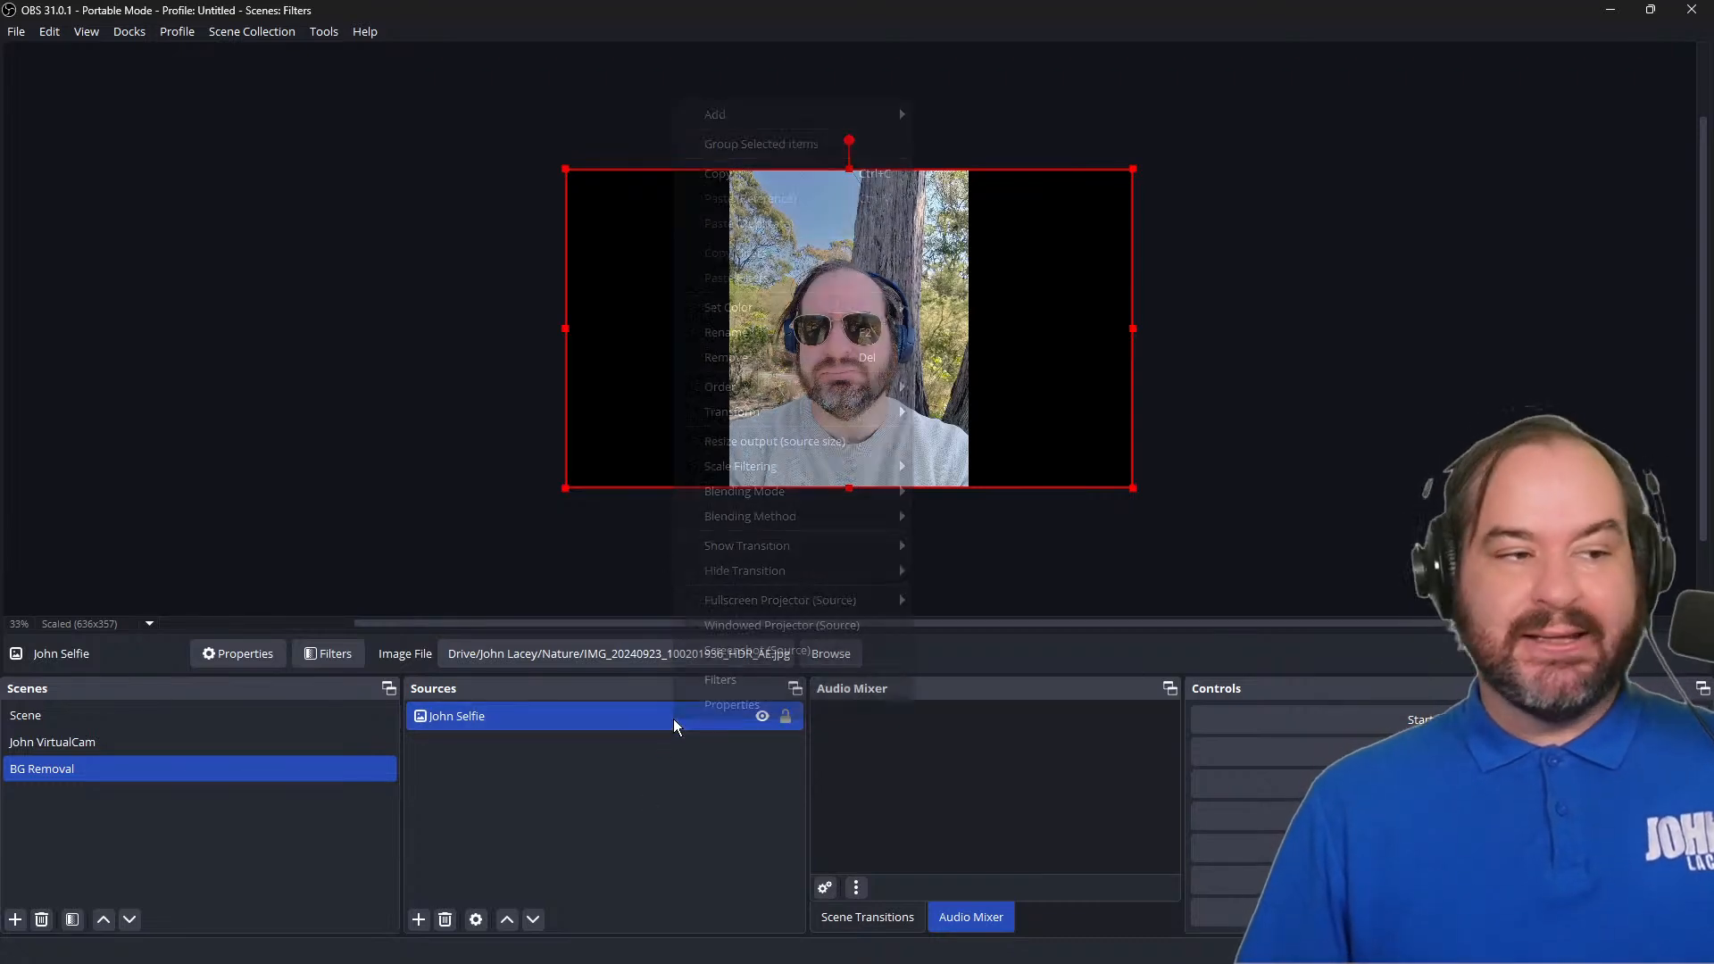
pyautogui.click(723, 680)
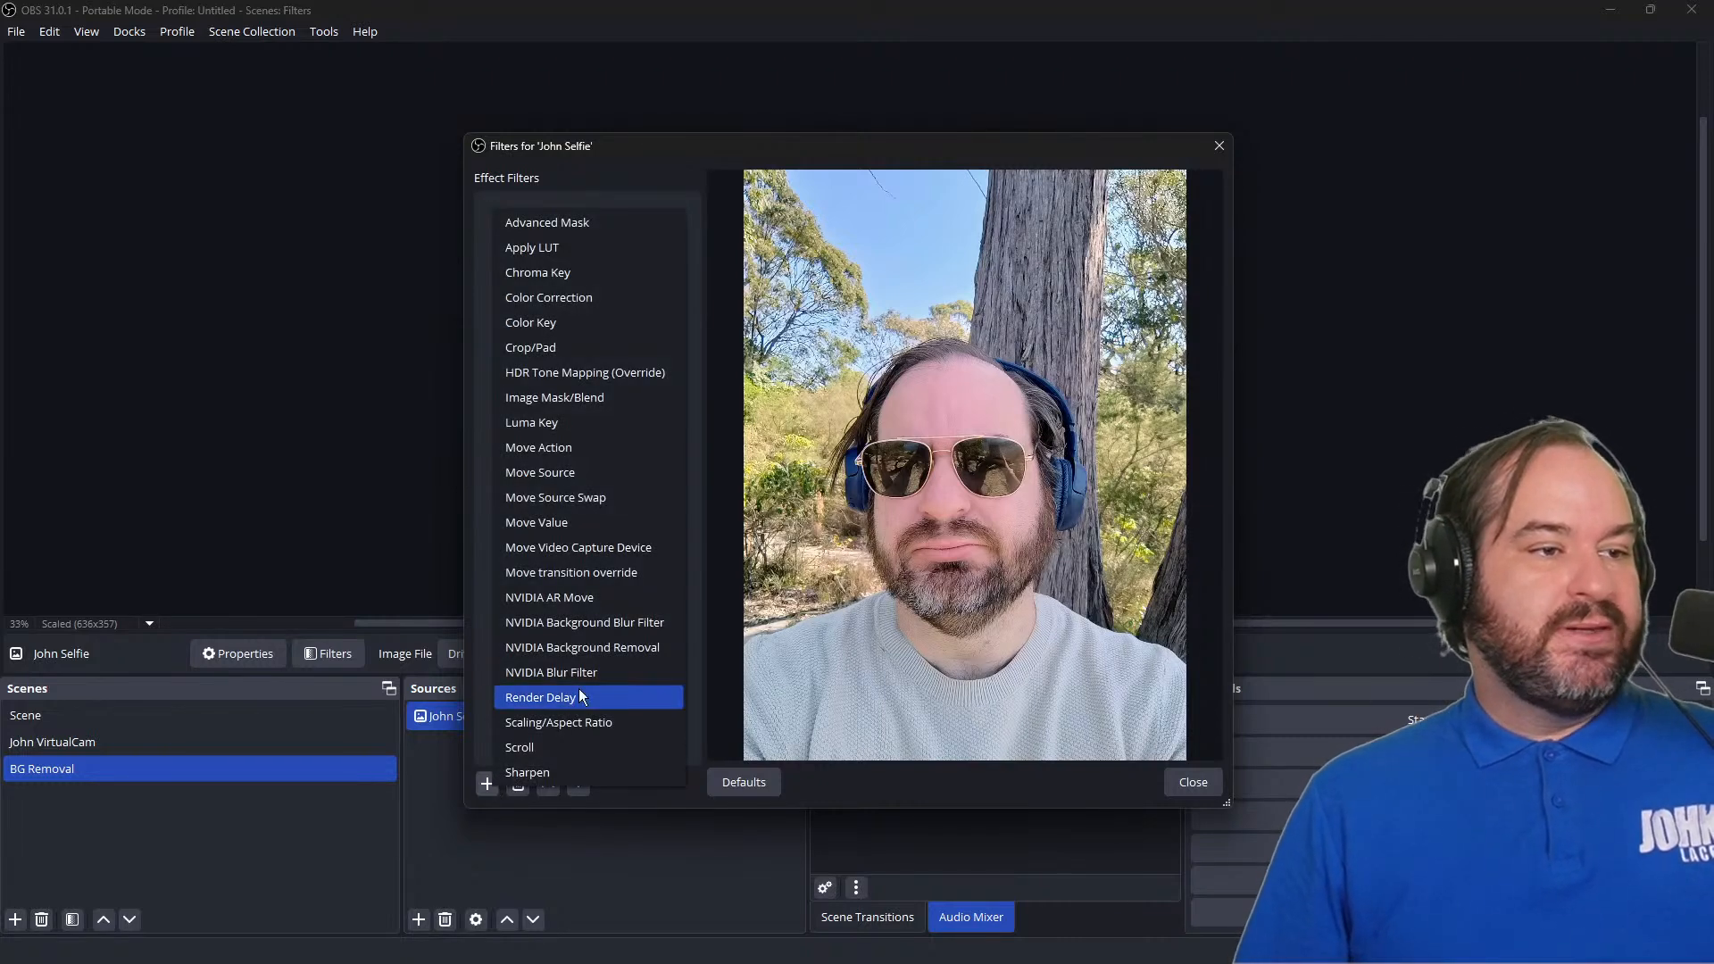
pyautogui.click(646, 642)
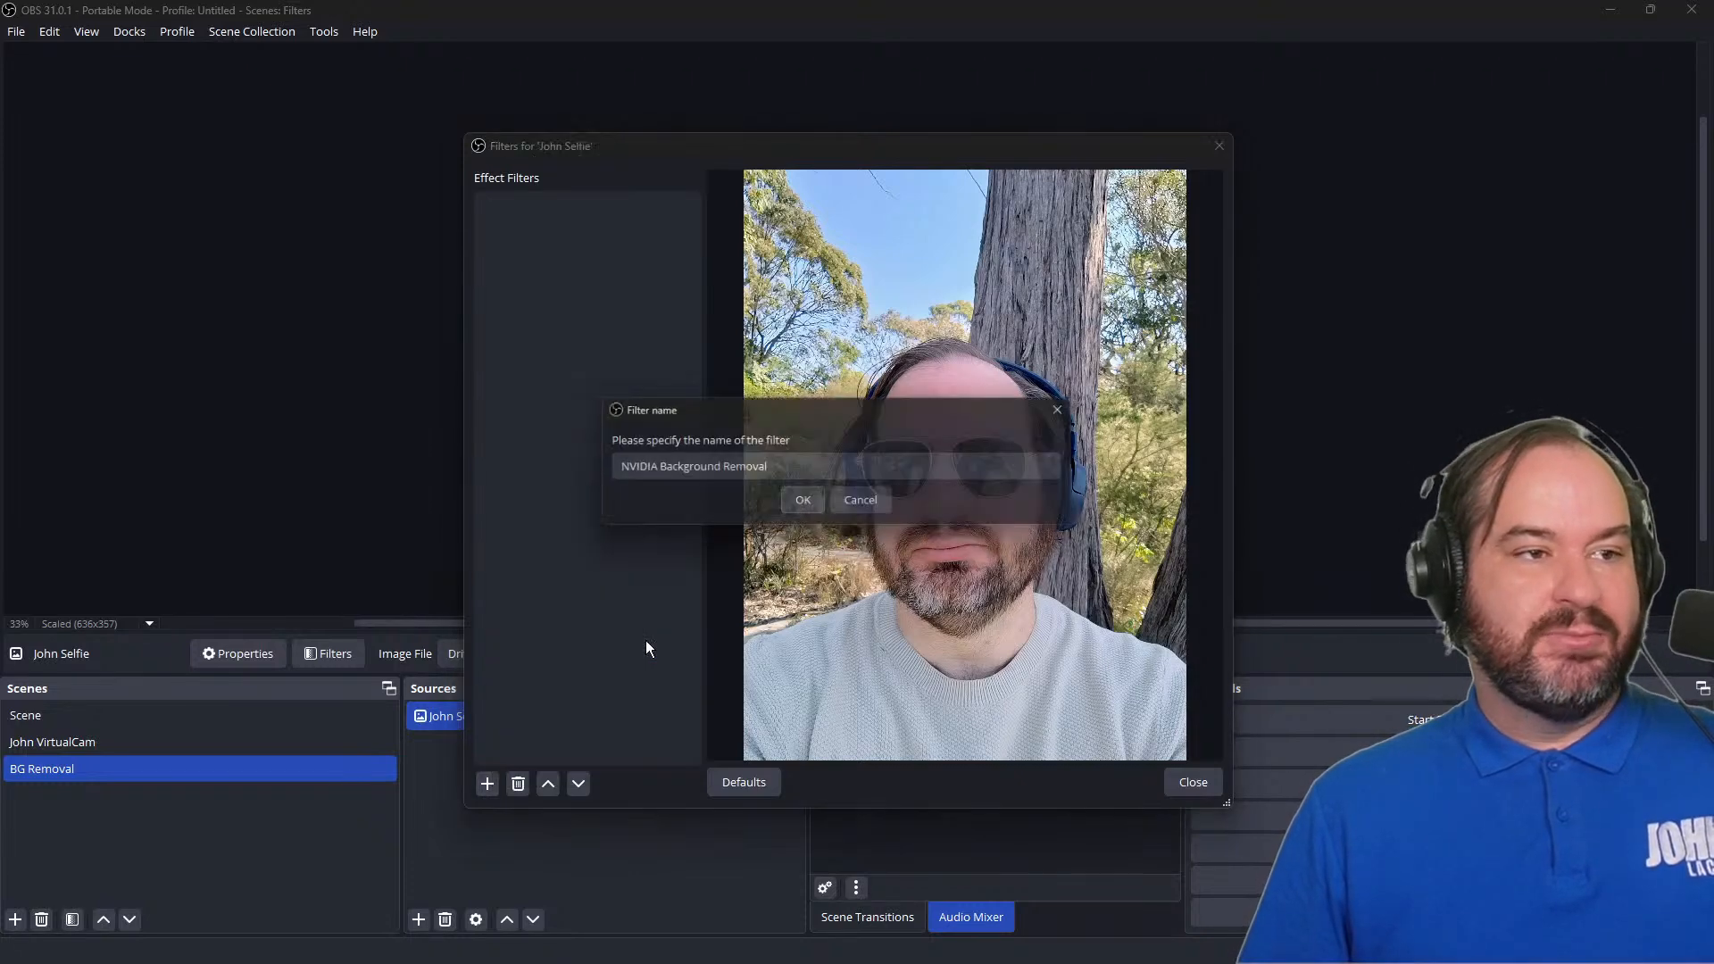
pyautogui.click(797, 505)
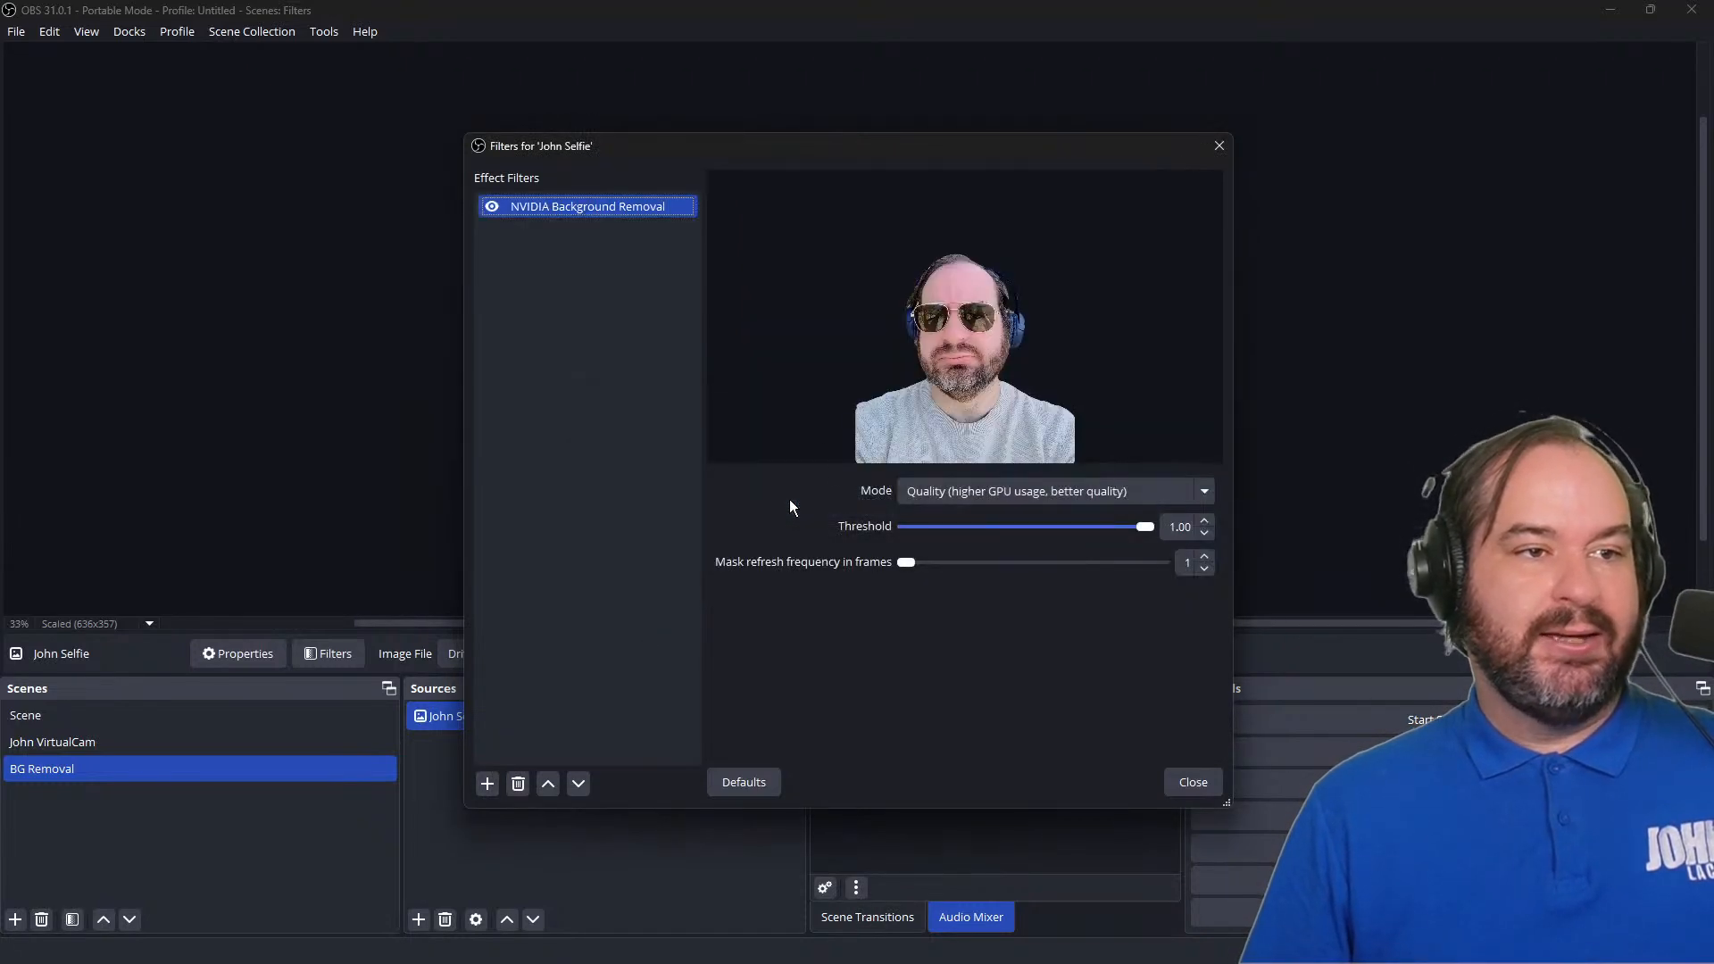
pyautogui.moveTo(919, 155); pyautogui.dragTo(1020, 159)
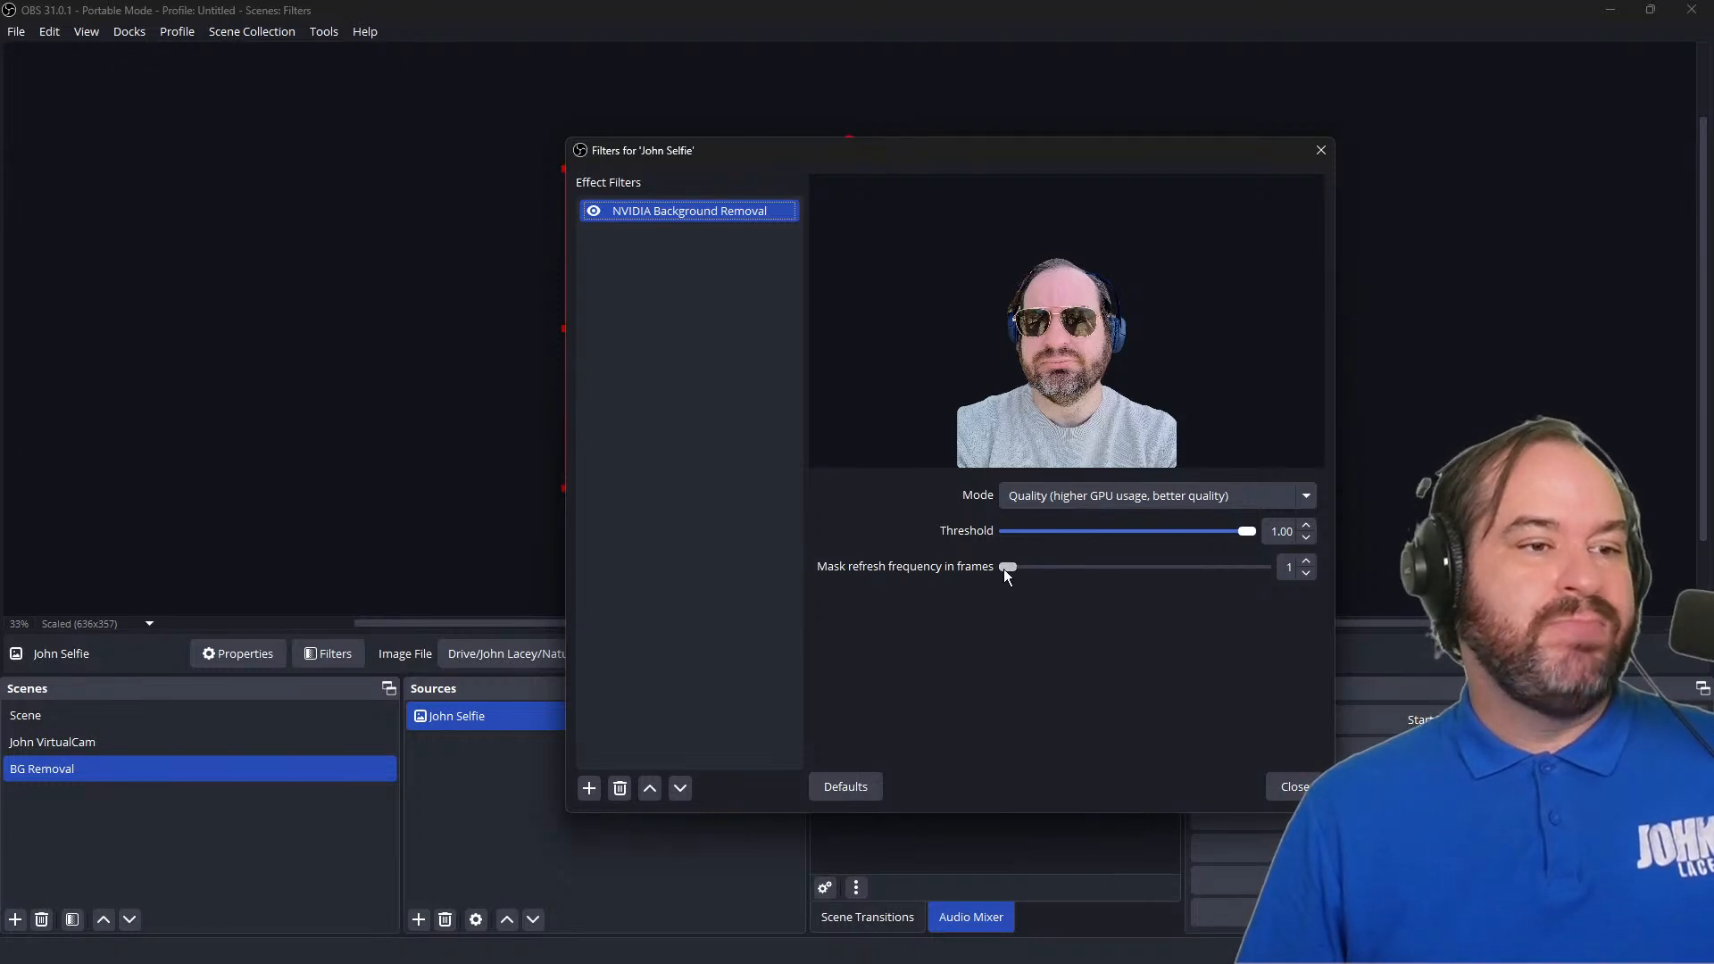
pyautogui.click(1302, 497)
pyautogui.click(1302, 499)
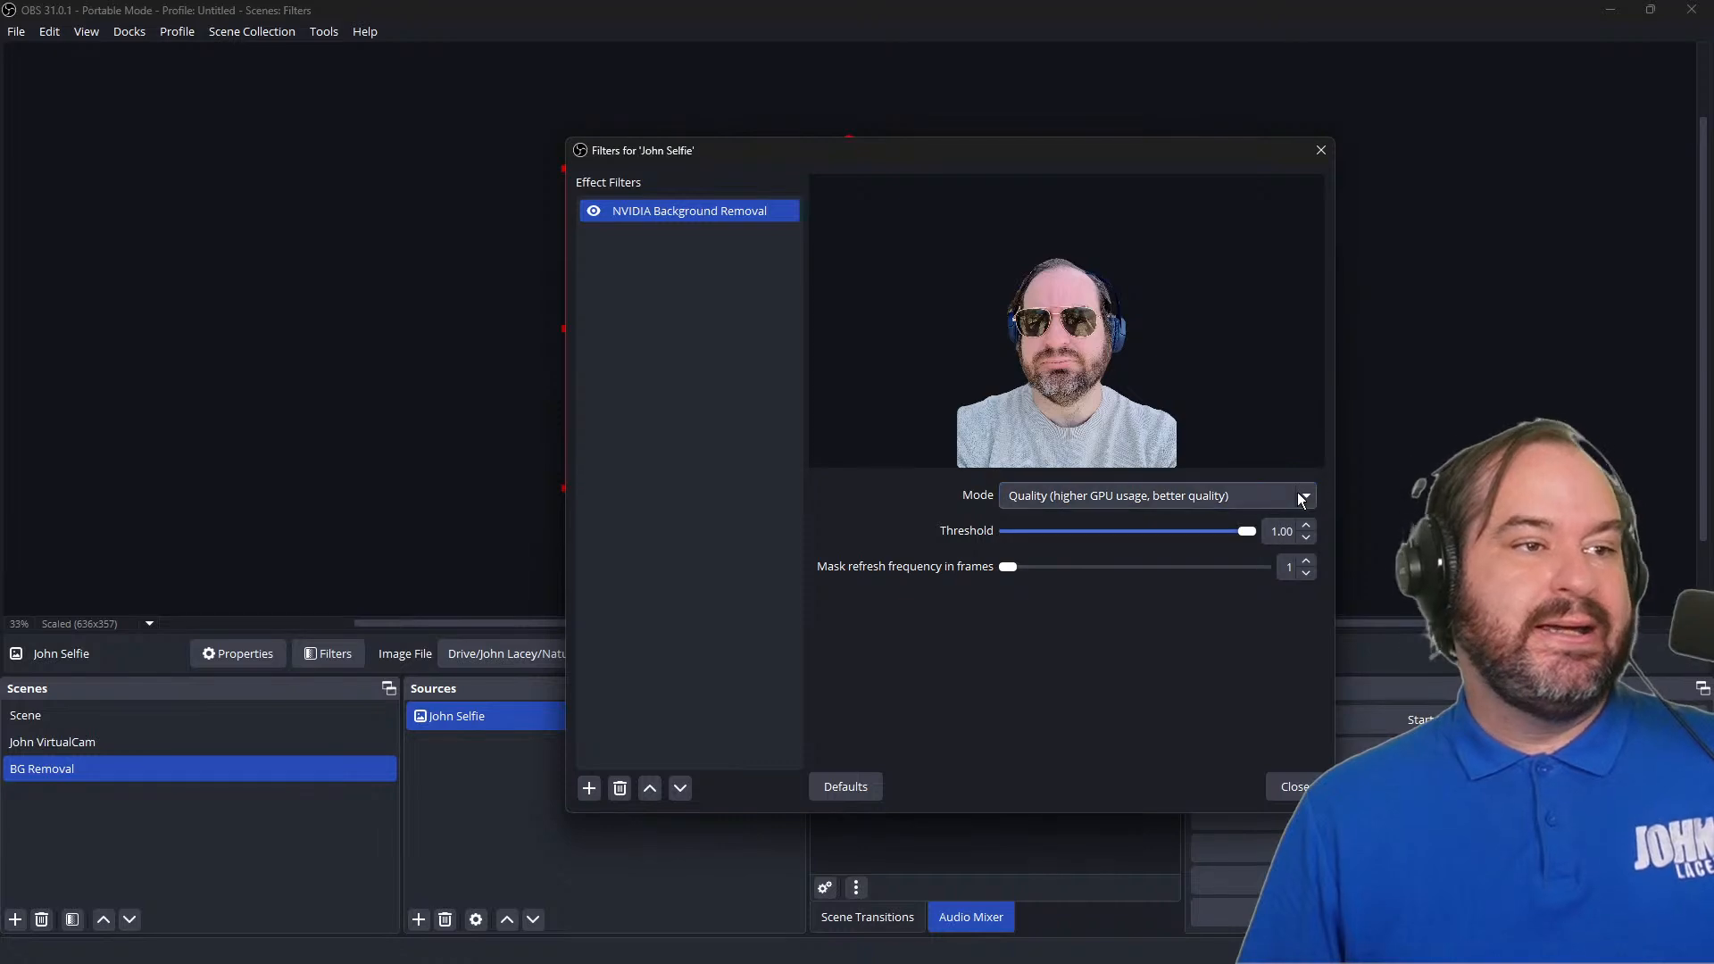
# Step: Disable the selfie's background removal filter and add an NVIDIA Background Blur Filter with its default name
pyautogui.click(594, 211)
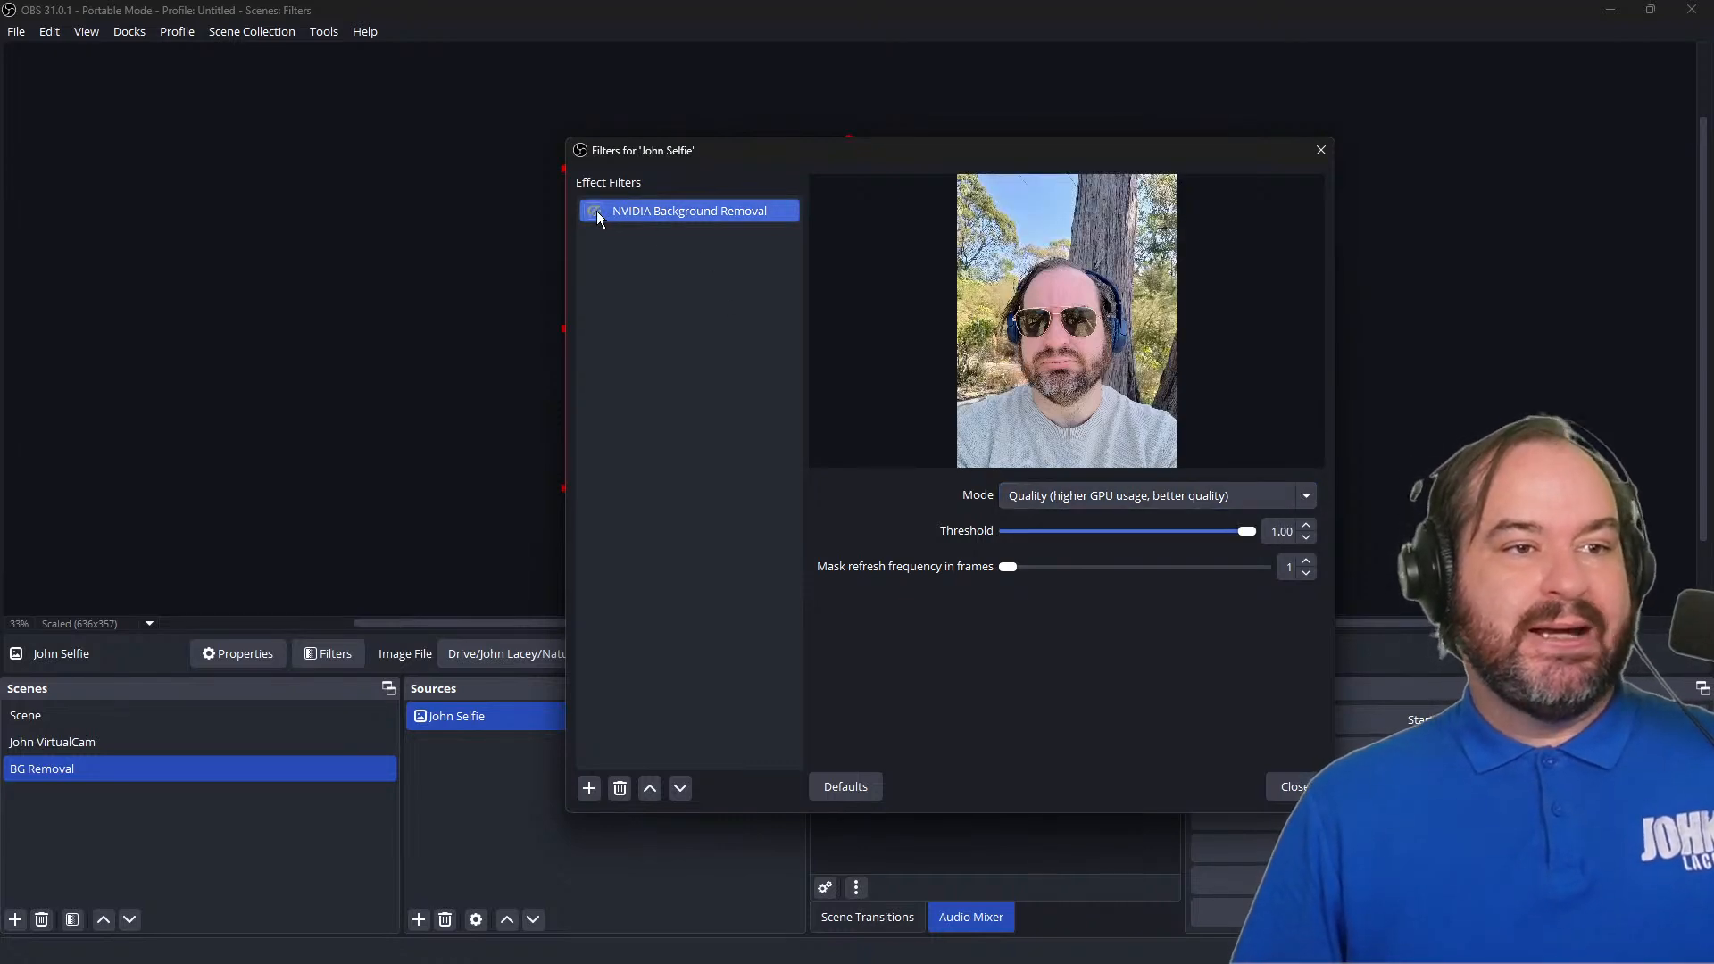
pyautogui.click(585, 787)
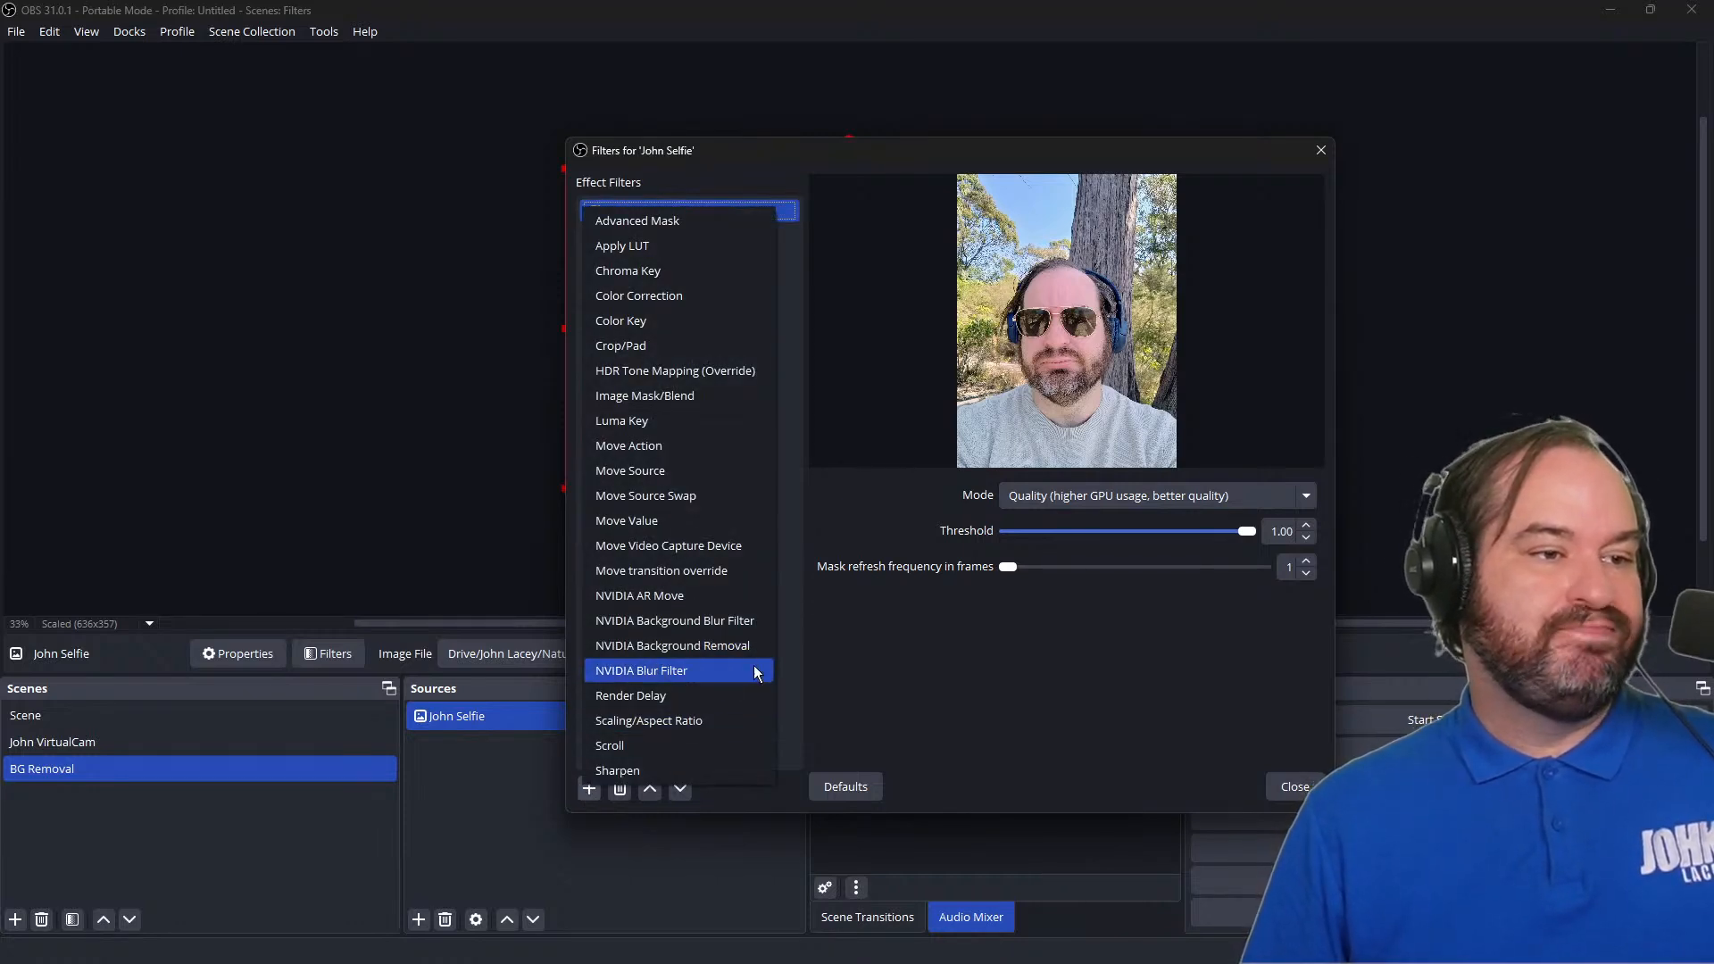
pyautogui.click(764, 619)
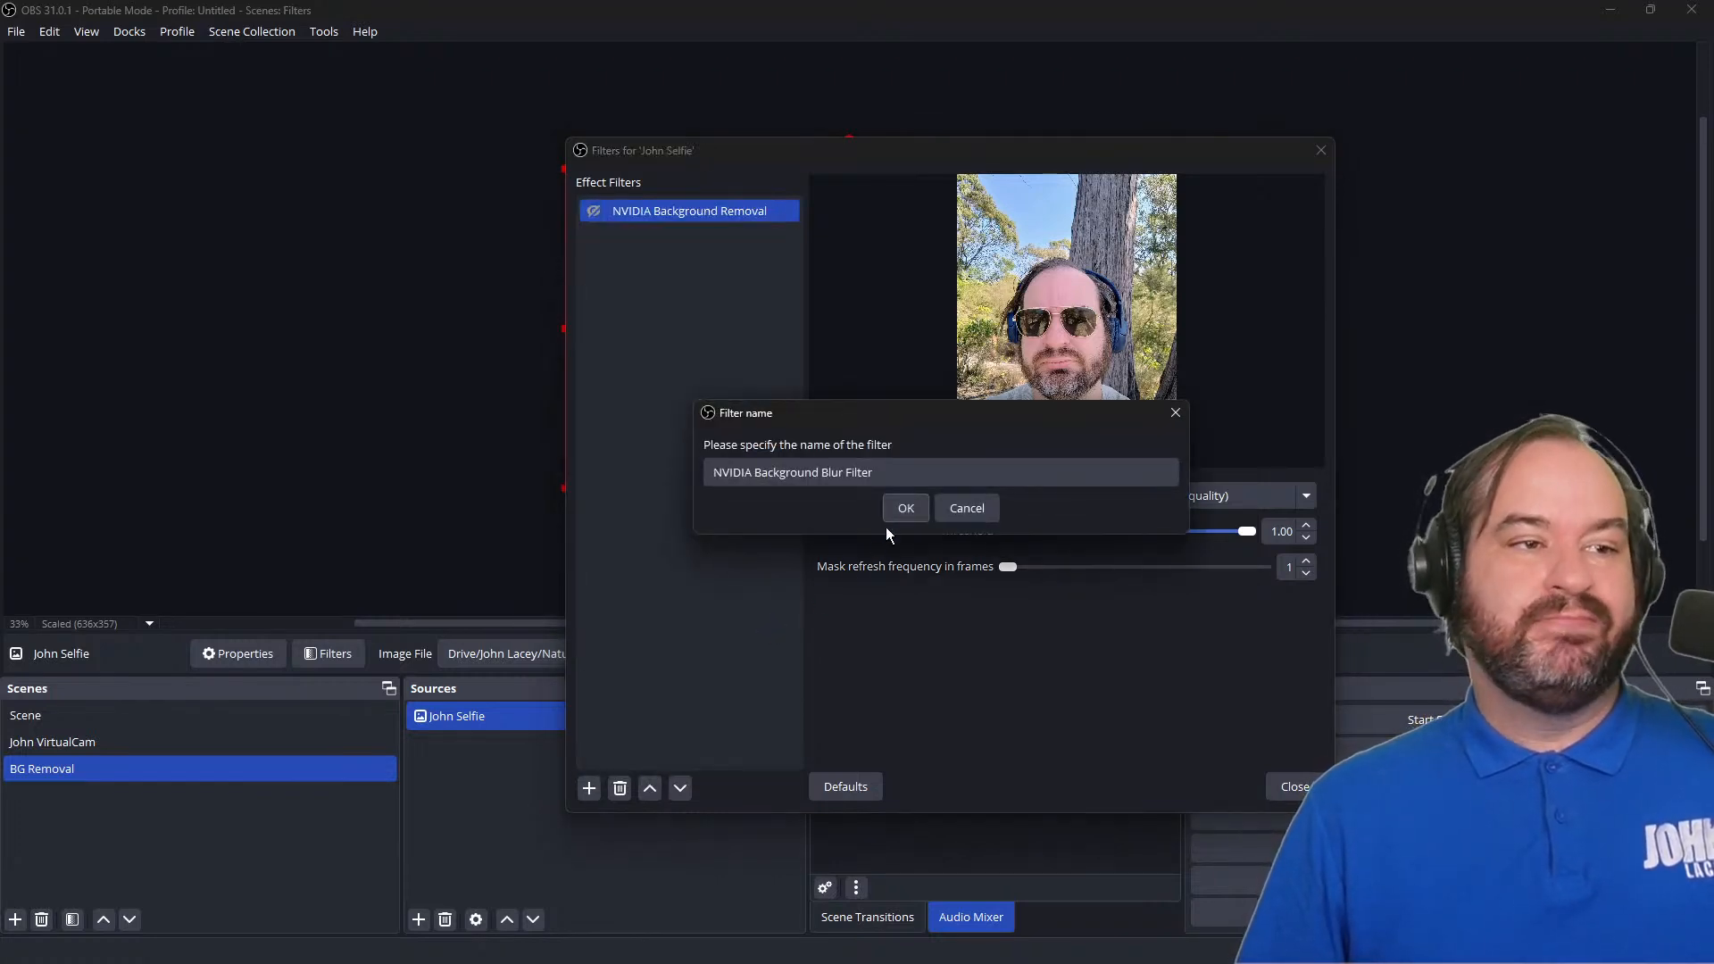
pyautogui.click(906, 508)
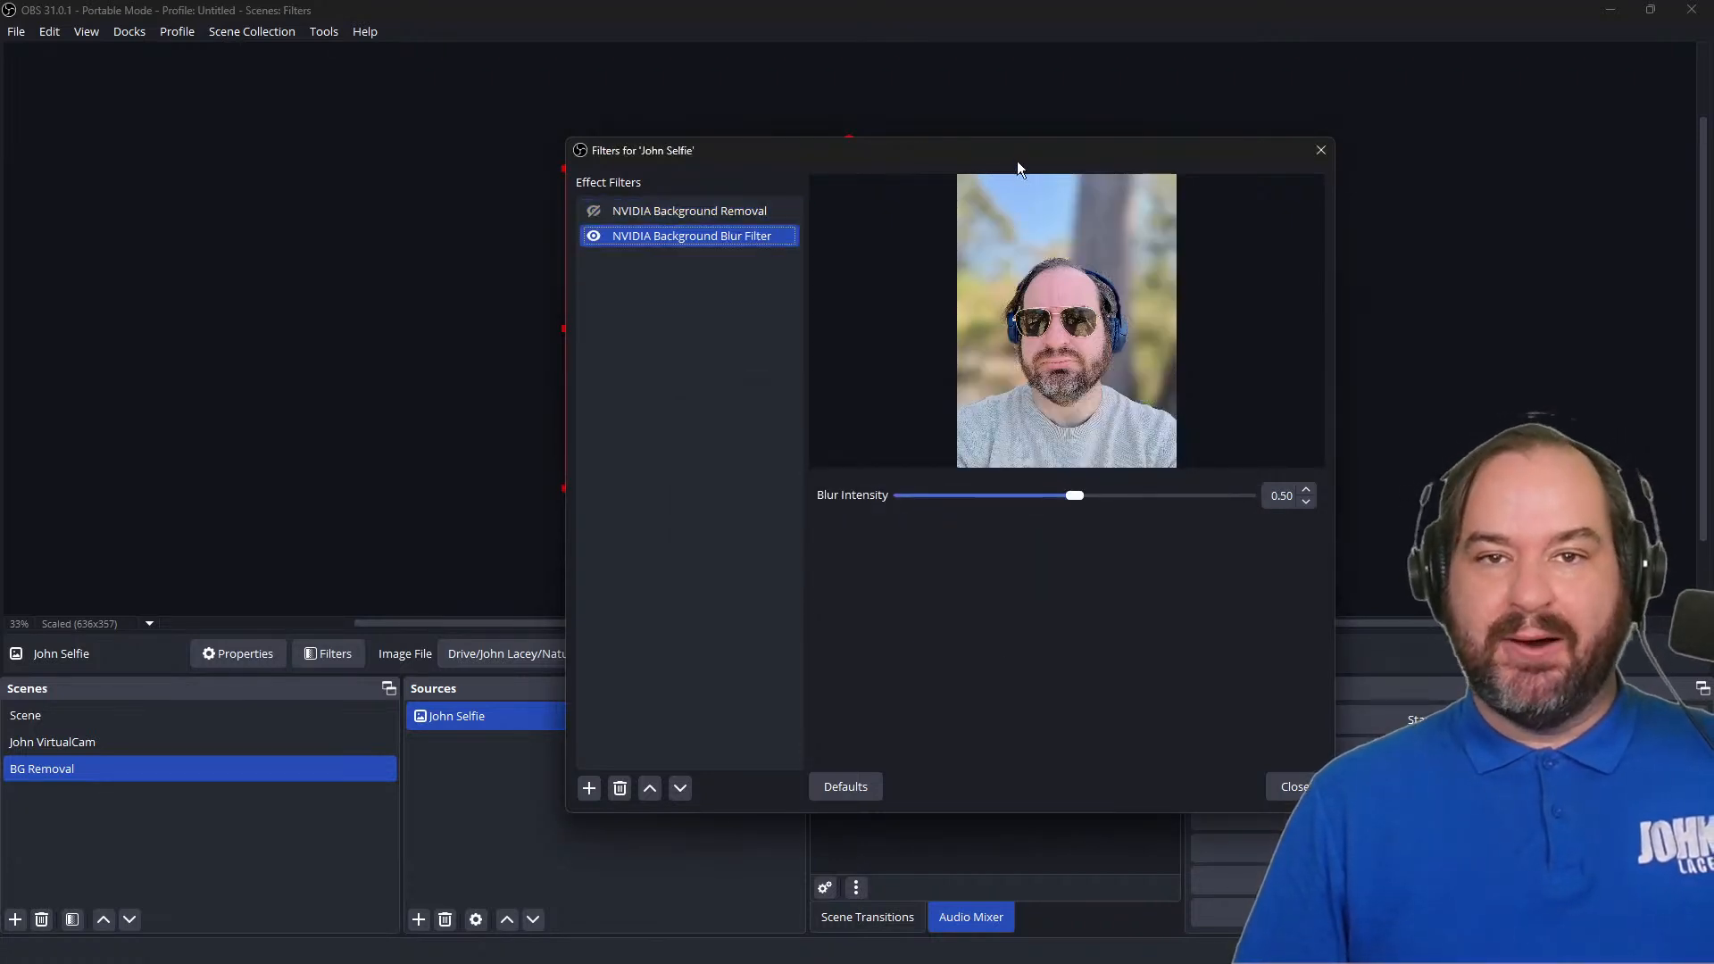
# Step: Raise the blur intensity of the selfie's background blur filter and close its filters window
pyautogui.moveTo(1016, 158); pyautogui.dragTo(1315, 363)
pyautogui.moveTo(1375, 704); pyautogui.dragTo(1517, 700)
pyautogui.click(1618, 355)
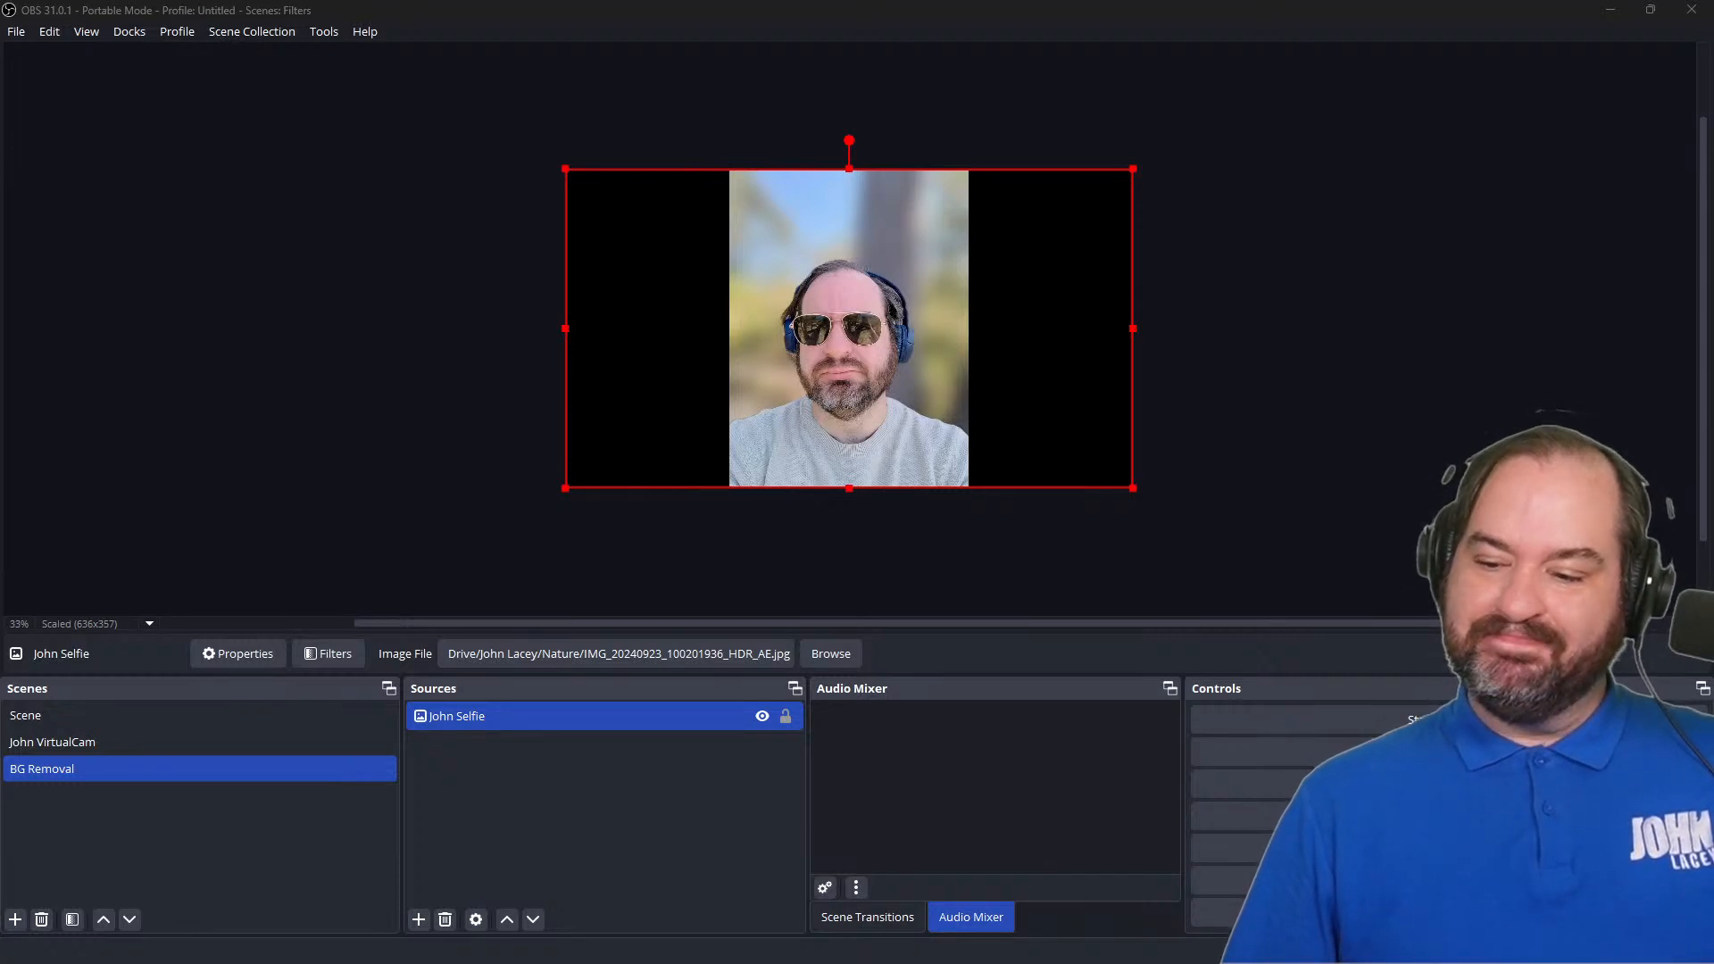
# Step: Hide the selfie image and add the video VID_20250123_102111.mp4 as a source in the BG Removal scene
pyautogui.click(762, 717)
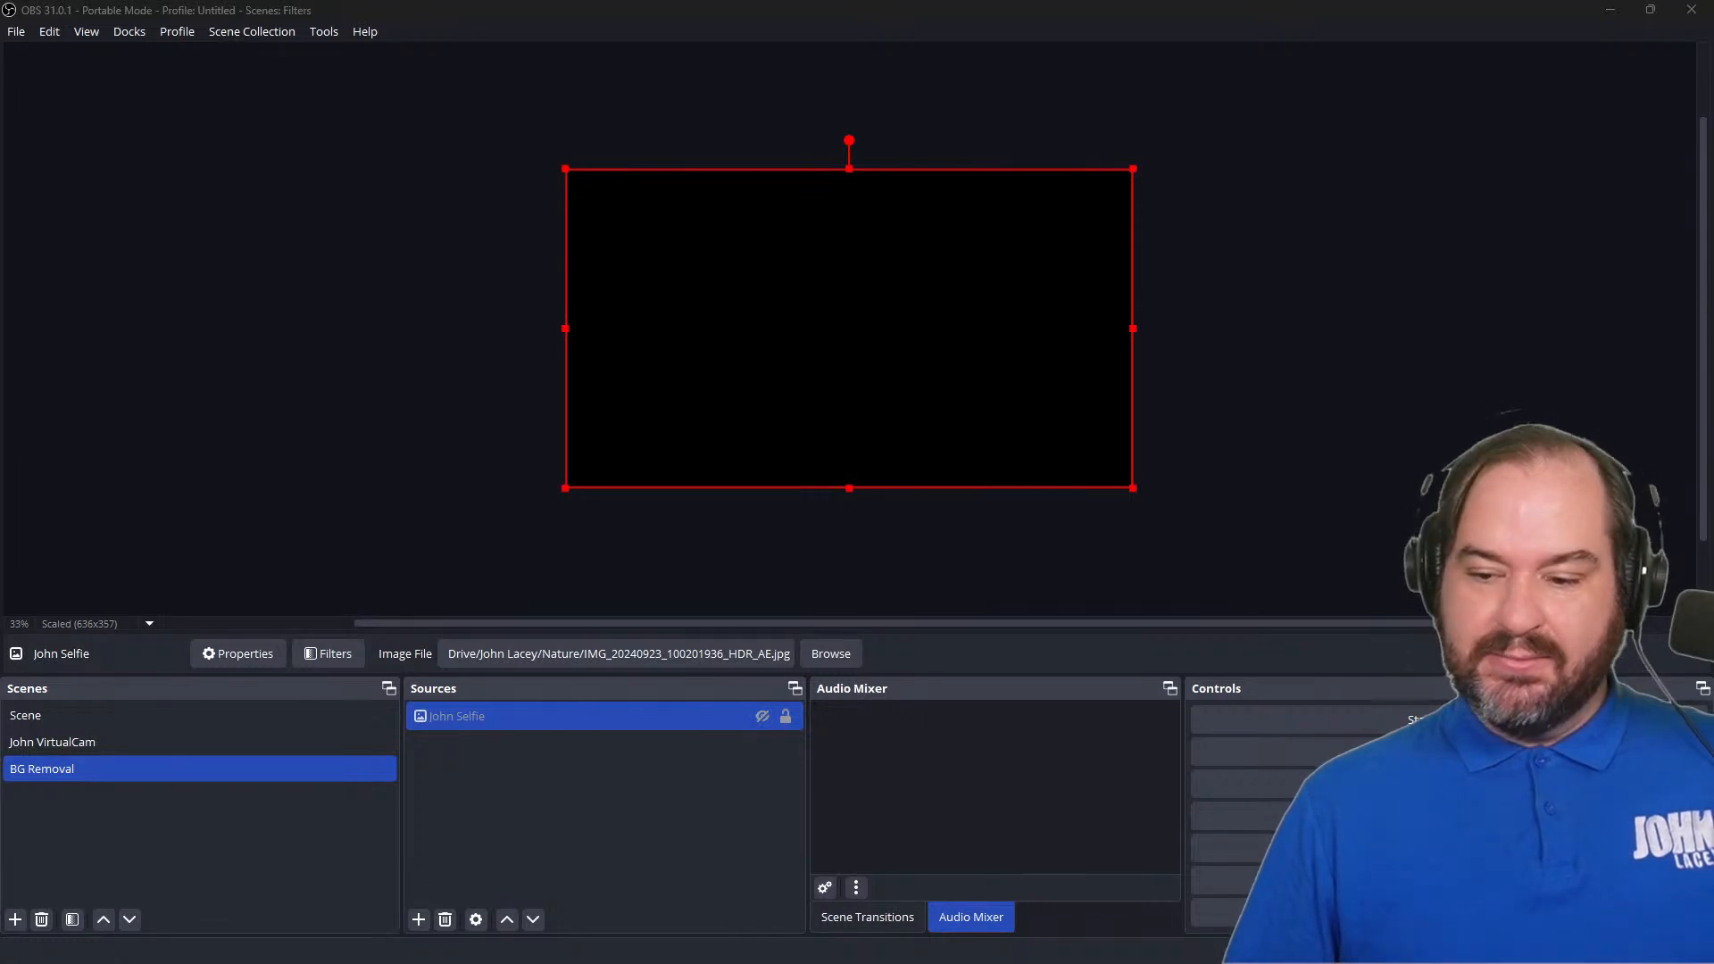
pyautogui.moveTo(953, 962); pyautogui.dragTo(566, 768)
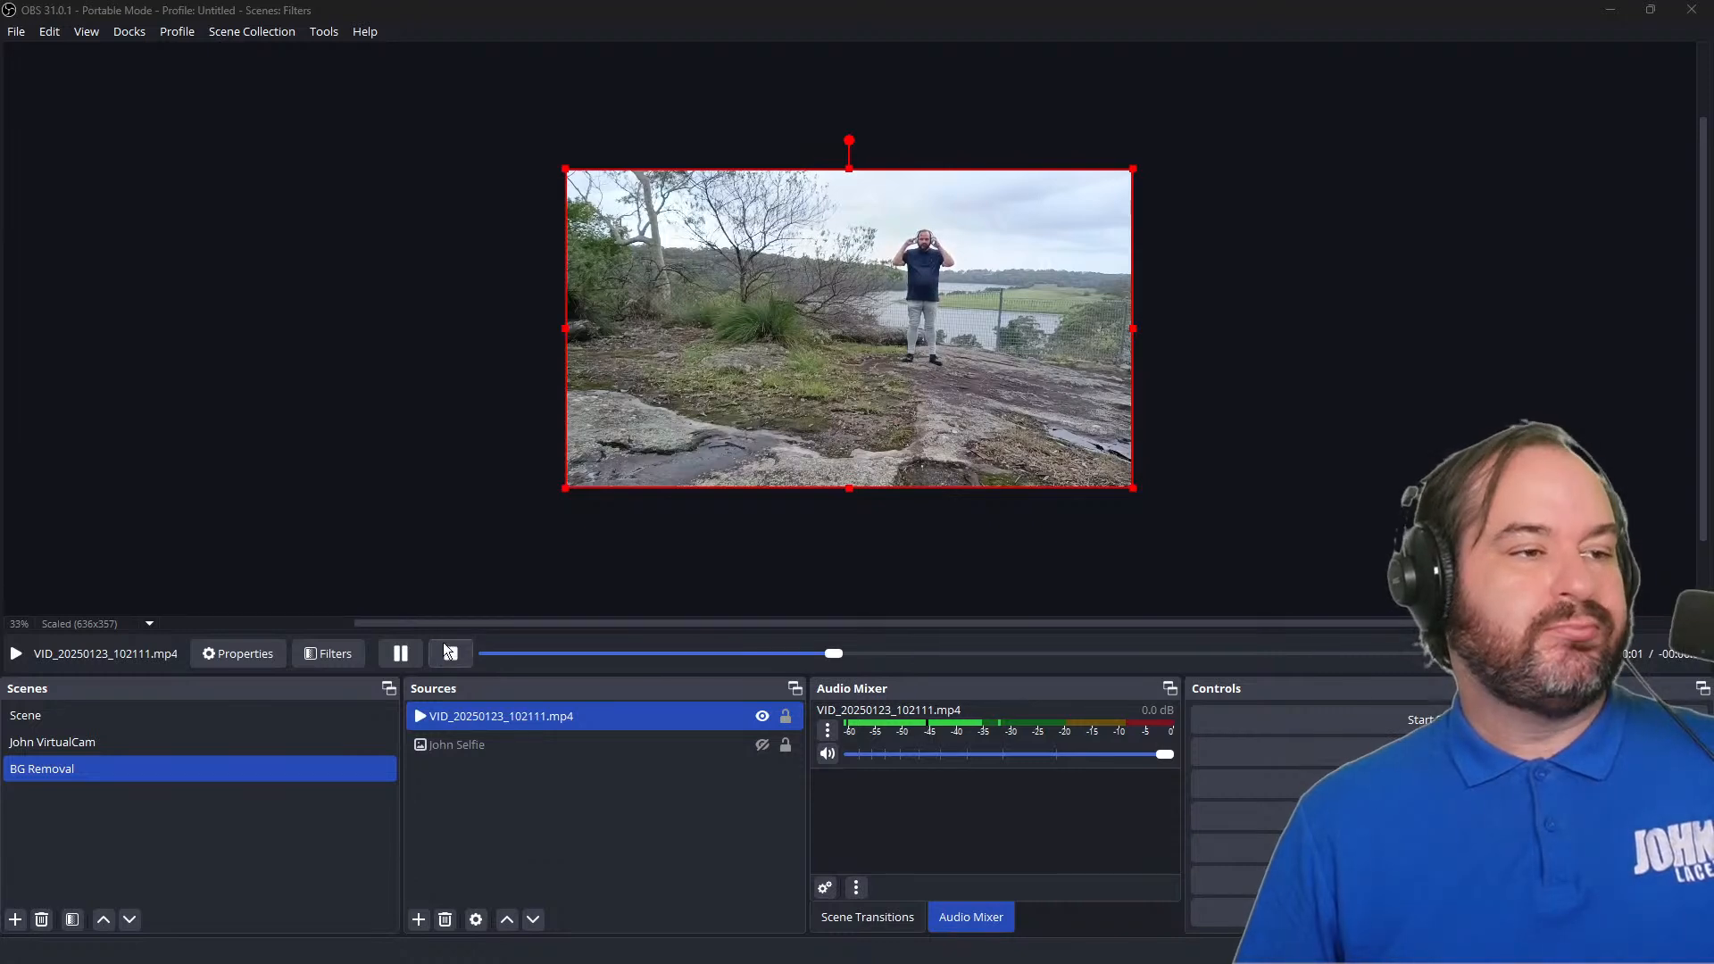
# Step: Pause the video at its start and add an NVIDIA Background Blur Filter with its default name to it
pyautogui.click(401, 653)
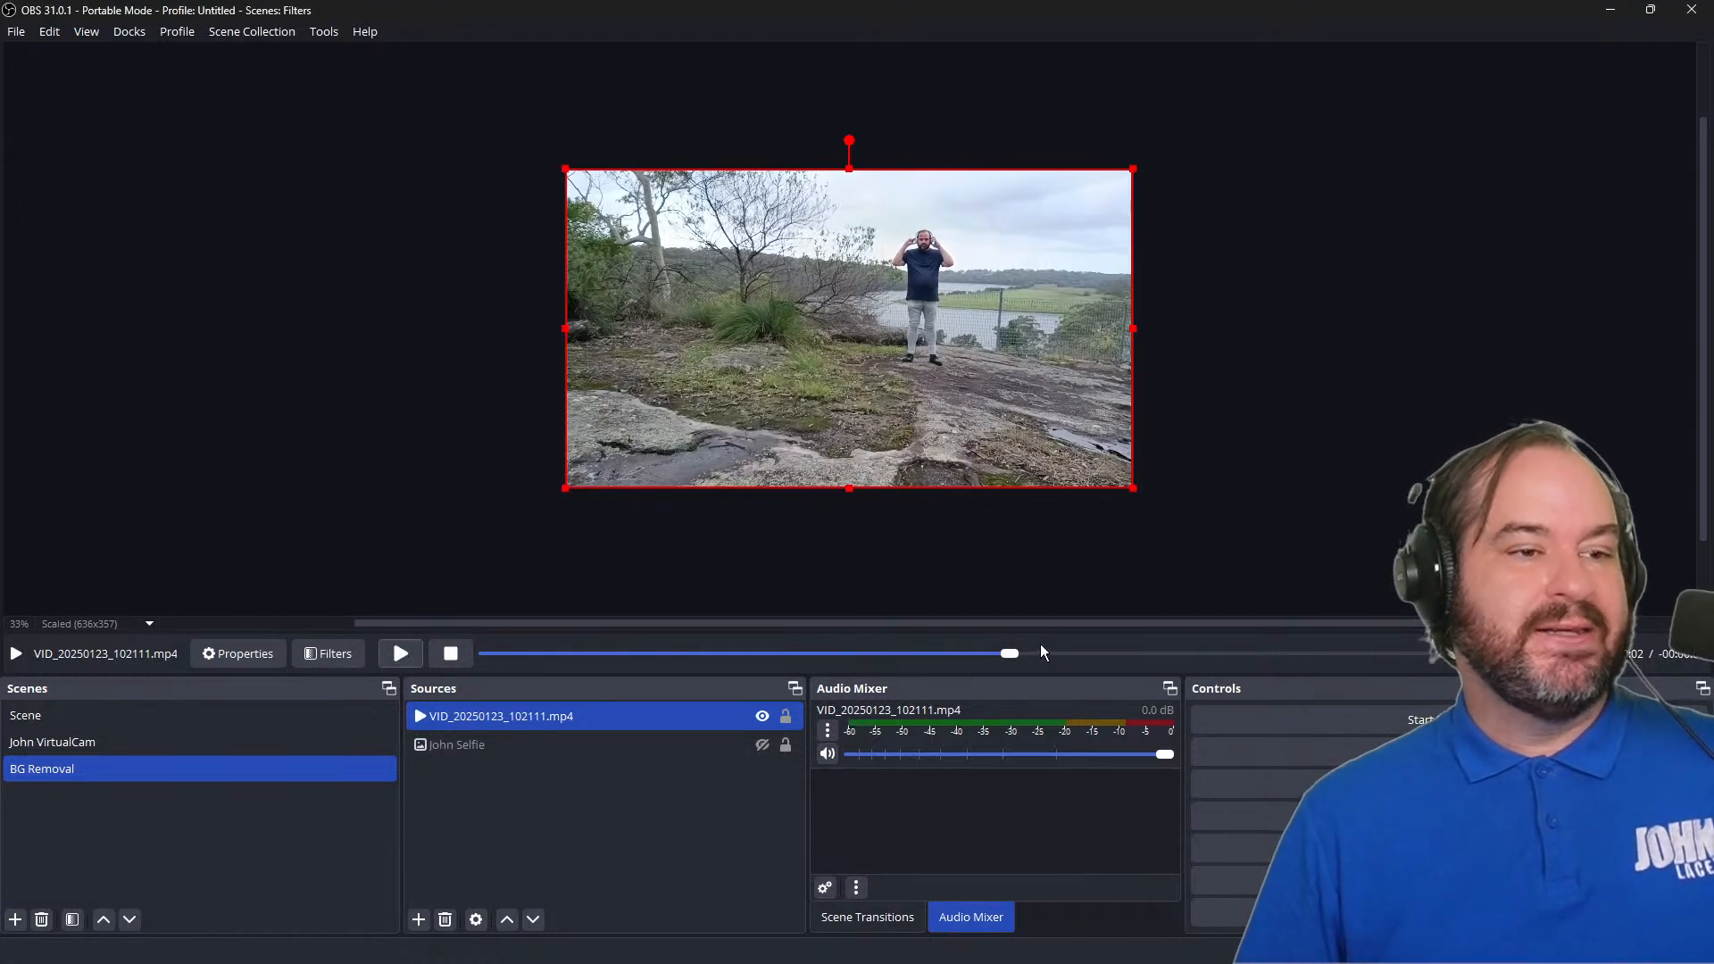
pyautogui.moveTo(1025, 662); pyautogui.dragTo(488, 655)
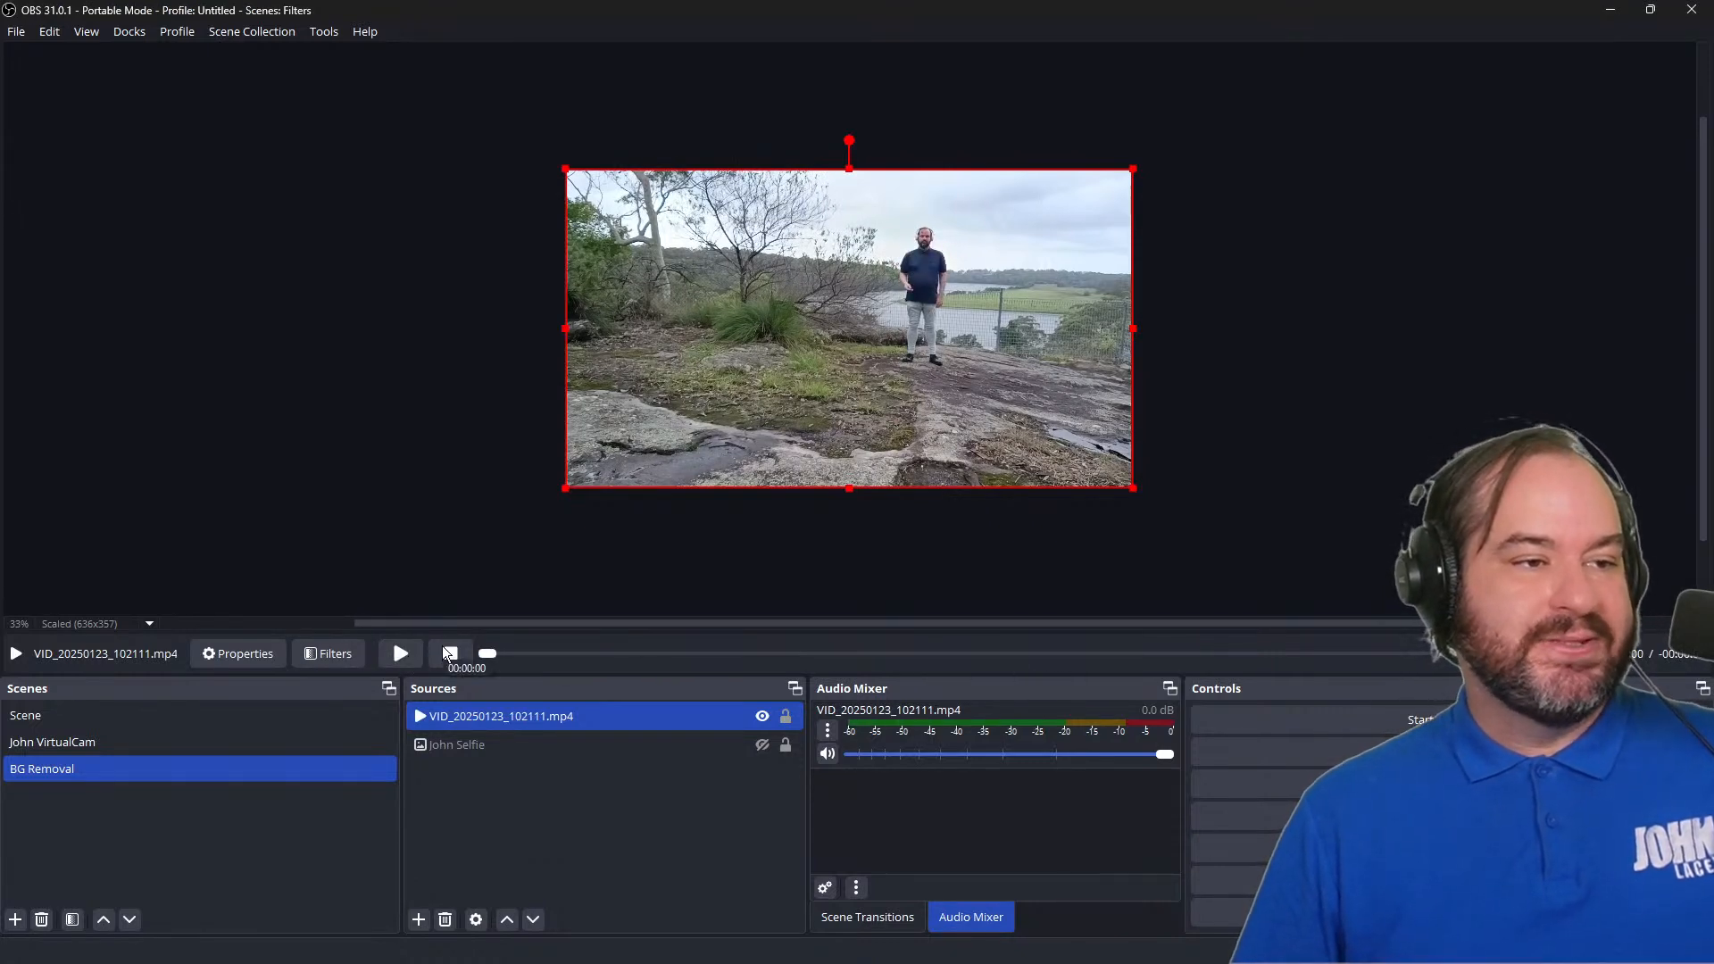
pyautogui.rightClick(498, 725)
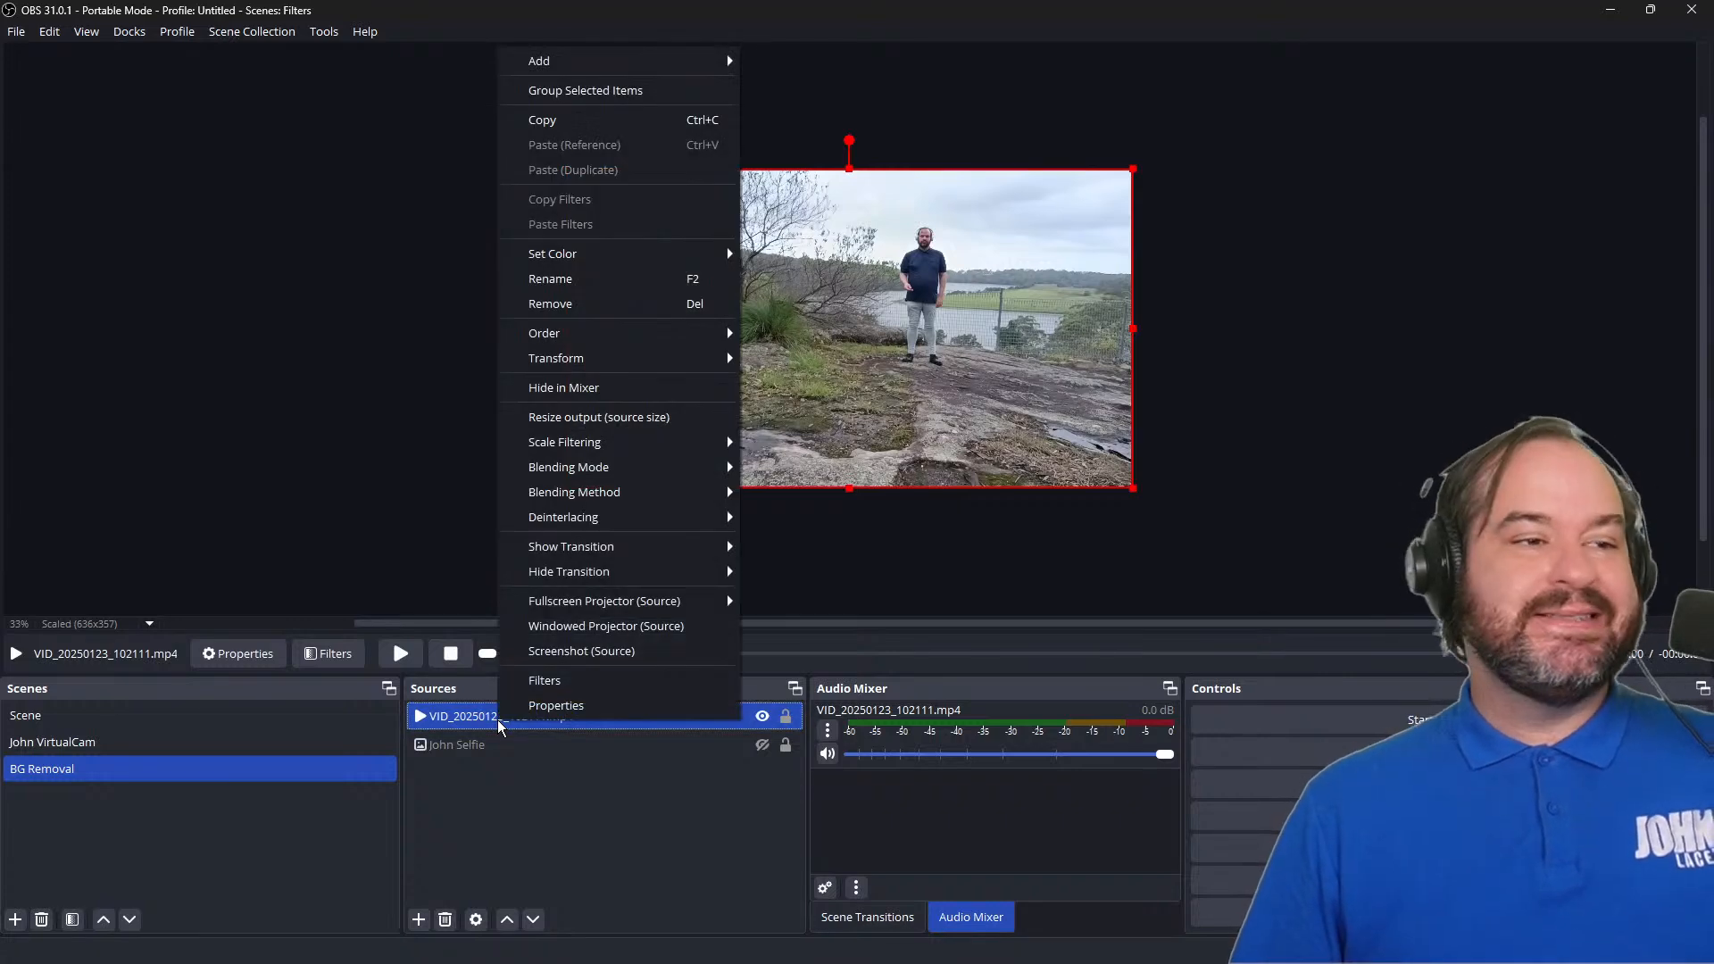
pyautogui.click(688, 683)
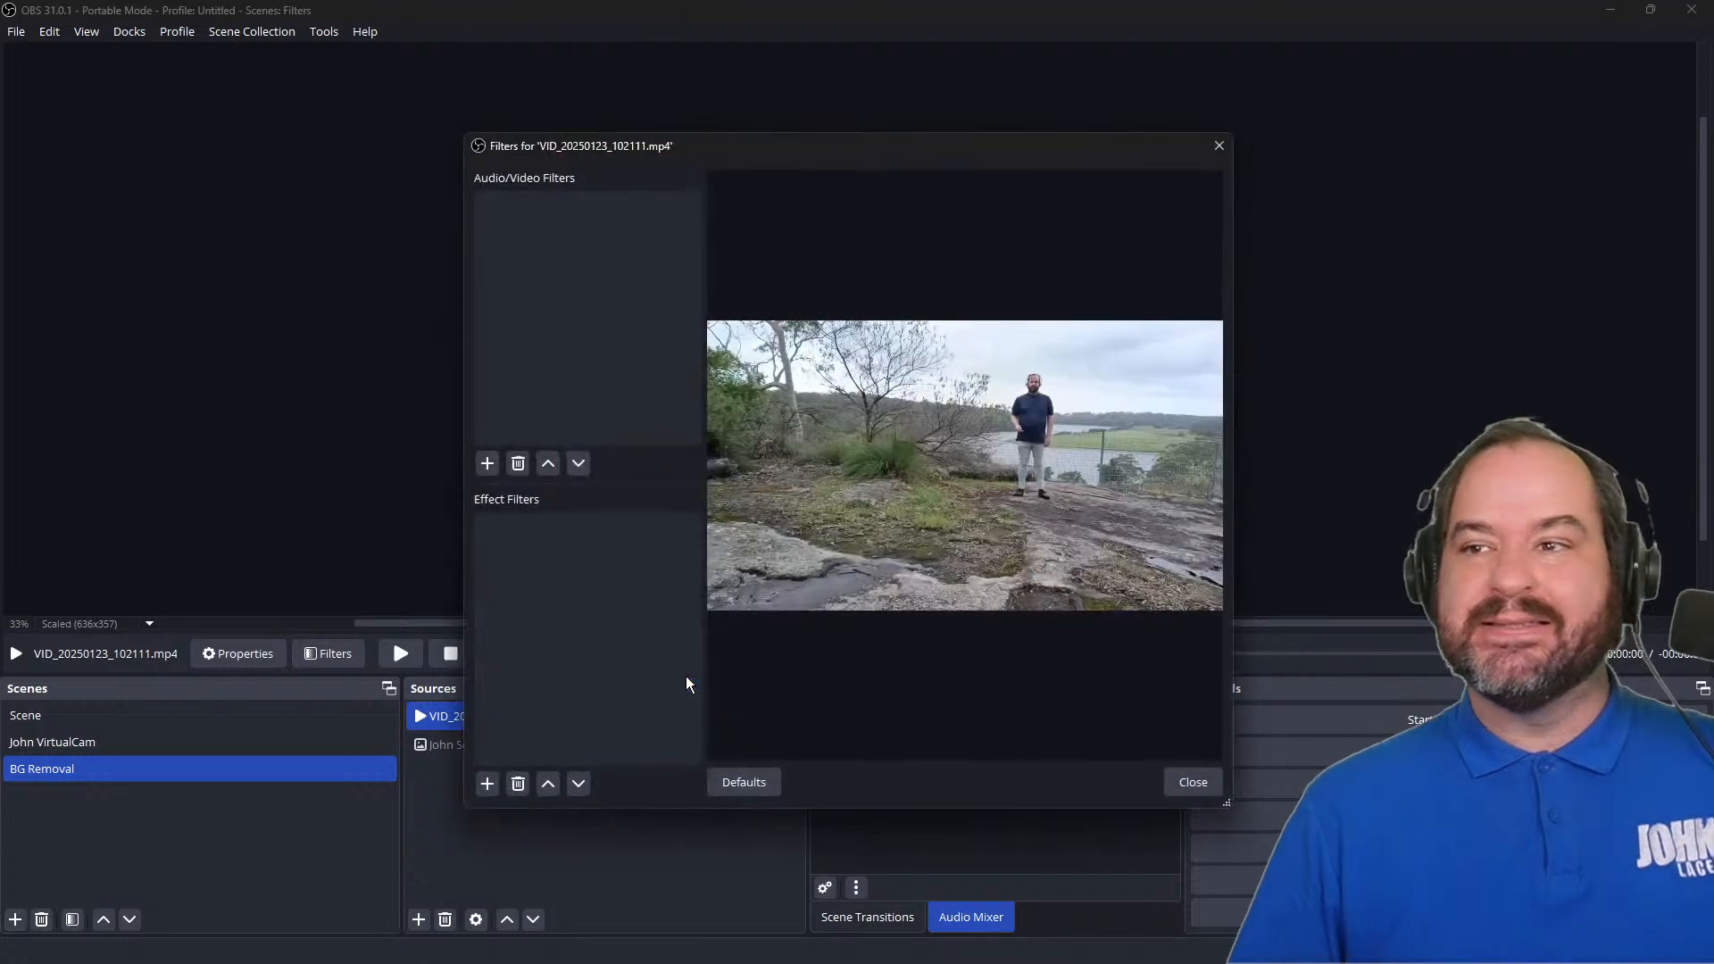
pyautogui.click(494, 786)
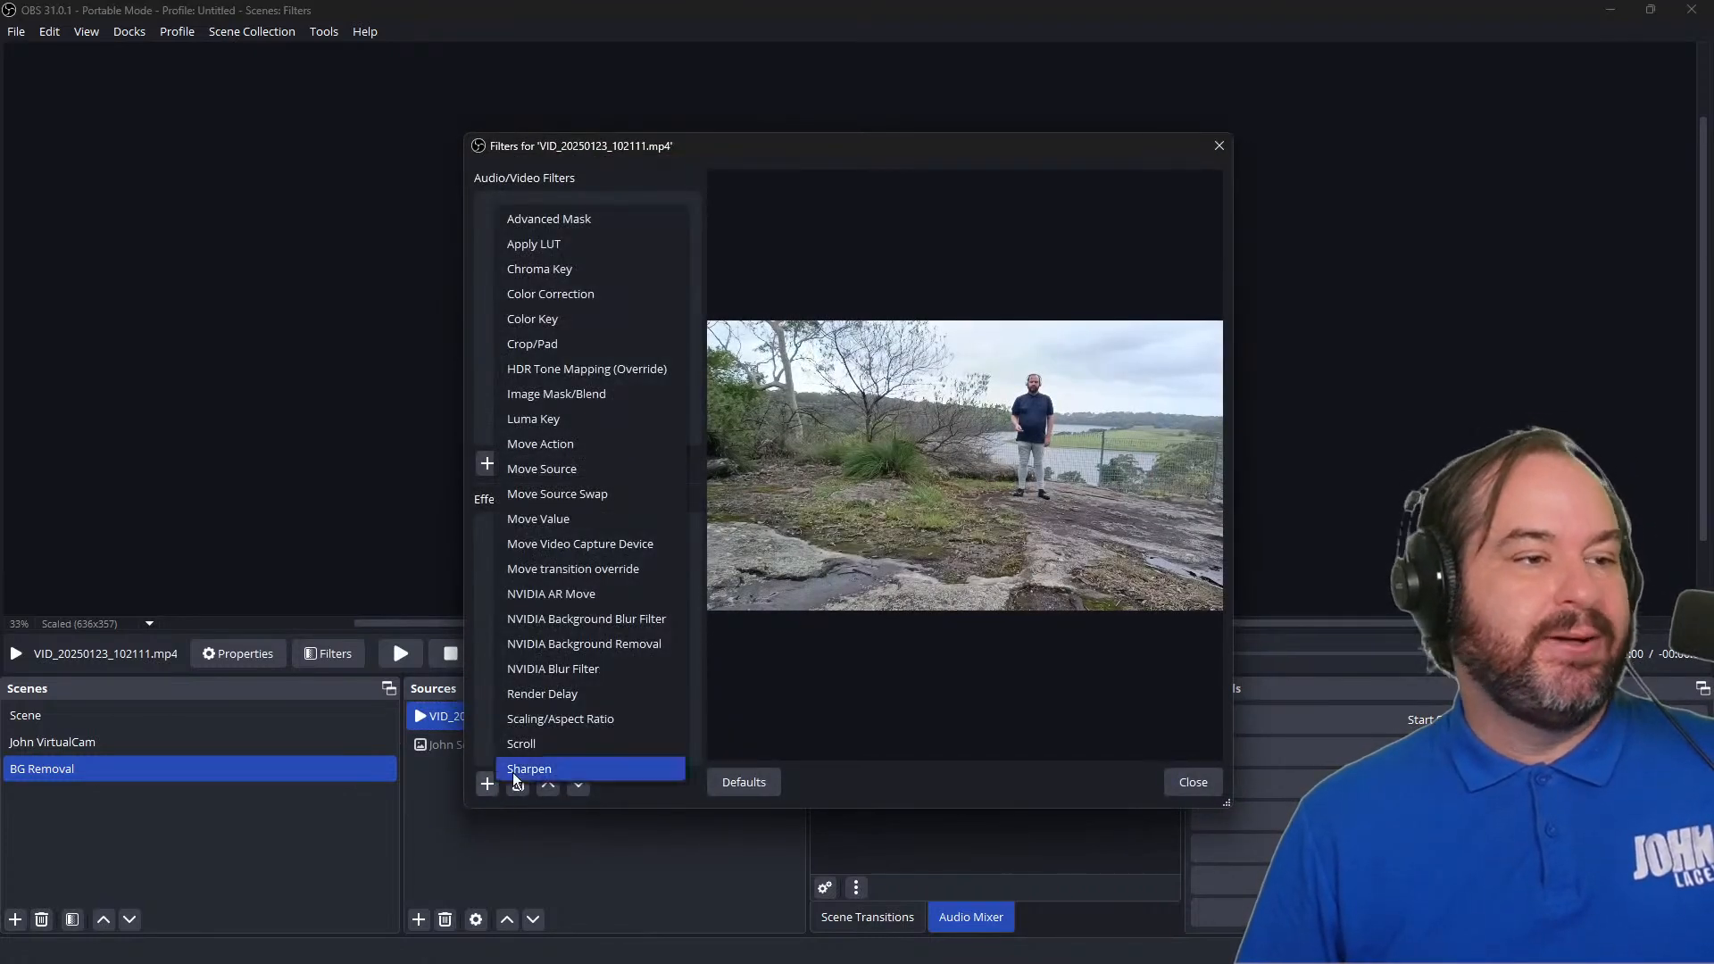
pyautogui.click(610, 627)
pyautogui.click(804, 505)
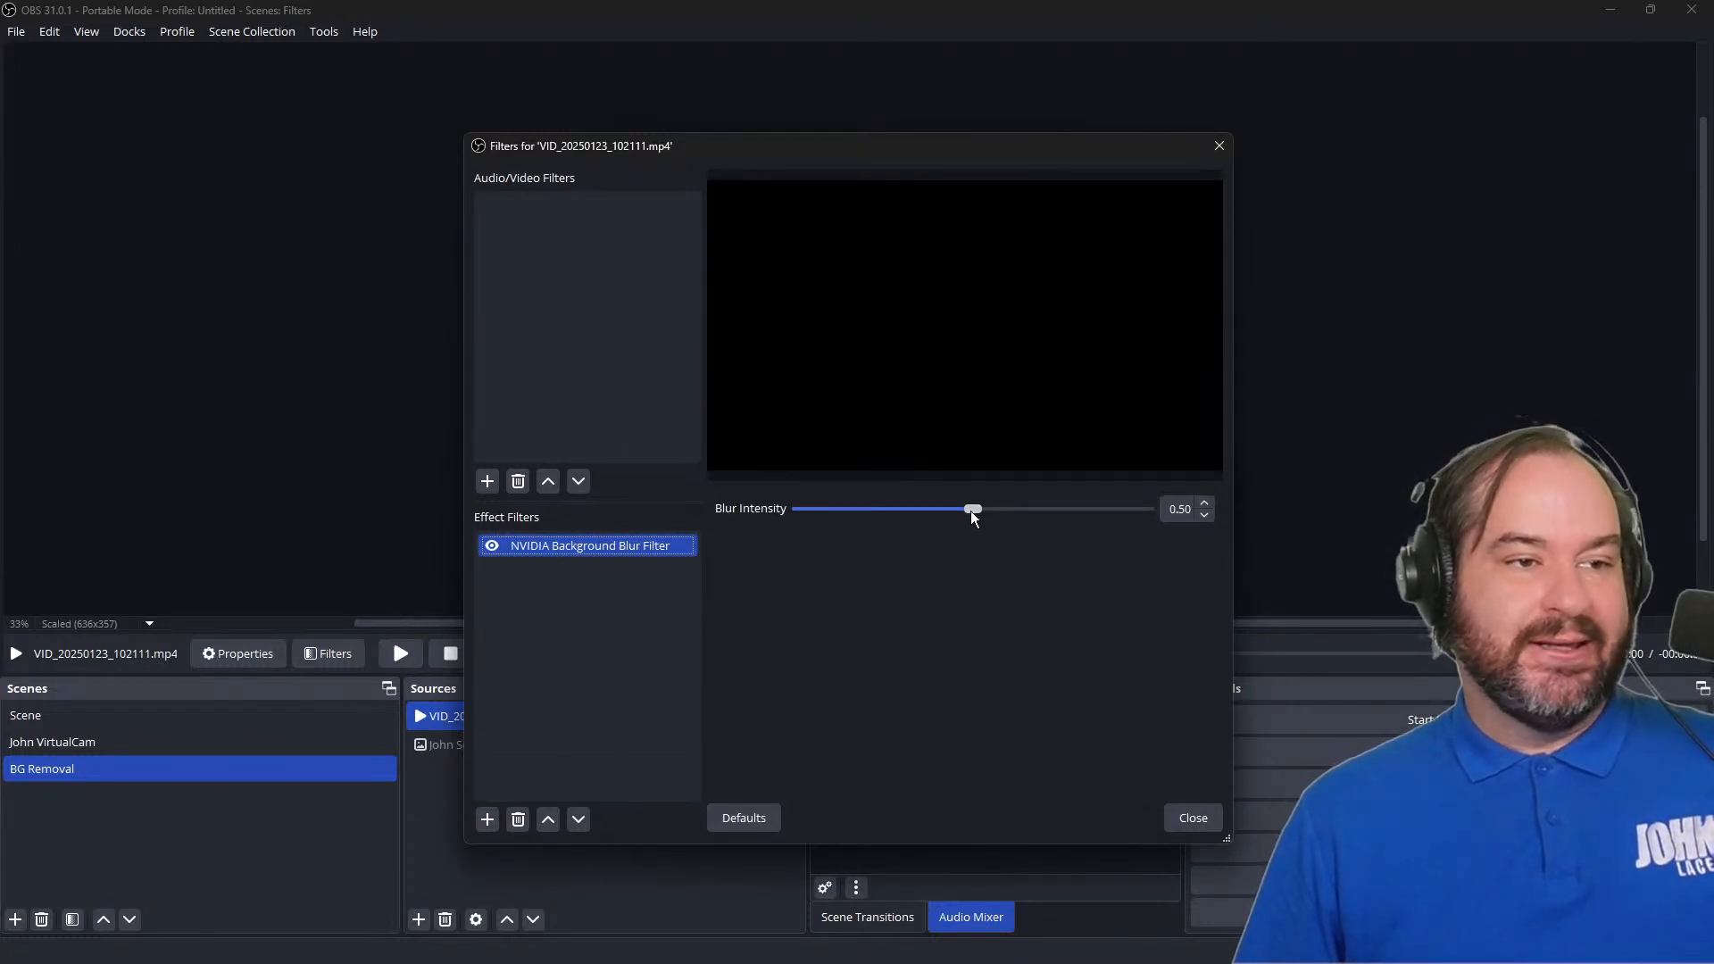
# Step: Set the video's background blur intensity to 0.05 and play the video to check the effect
pyautogui.moveTo(972, 509); pyautogui.dragTo(812, 511)
pyautogui.moveTo(910, 154); pyautogui.dragTo(1345, 175)
pyautogui.click(400, 655)
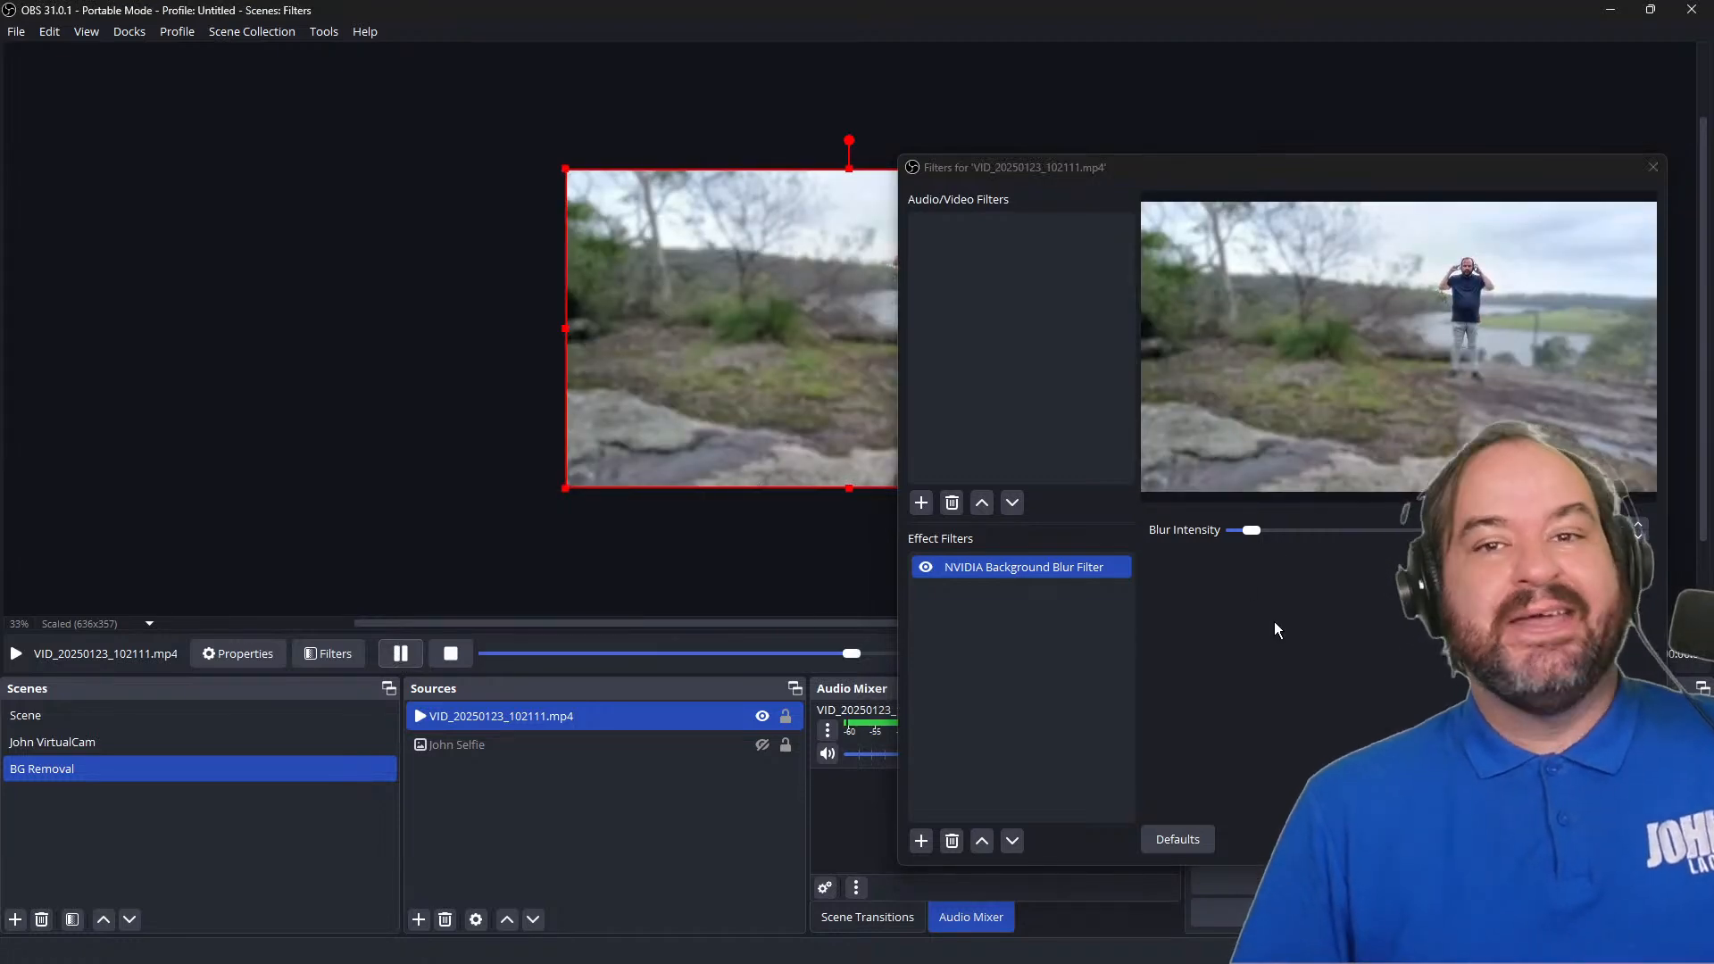
pyautogui.moveTo(1278, 181); pyautogui.dragTo(705, 137)
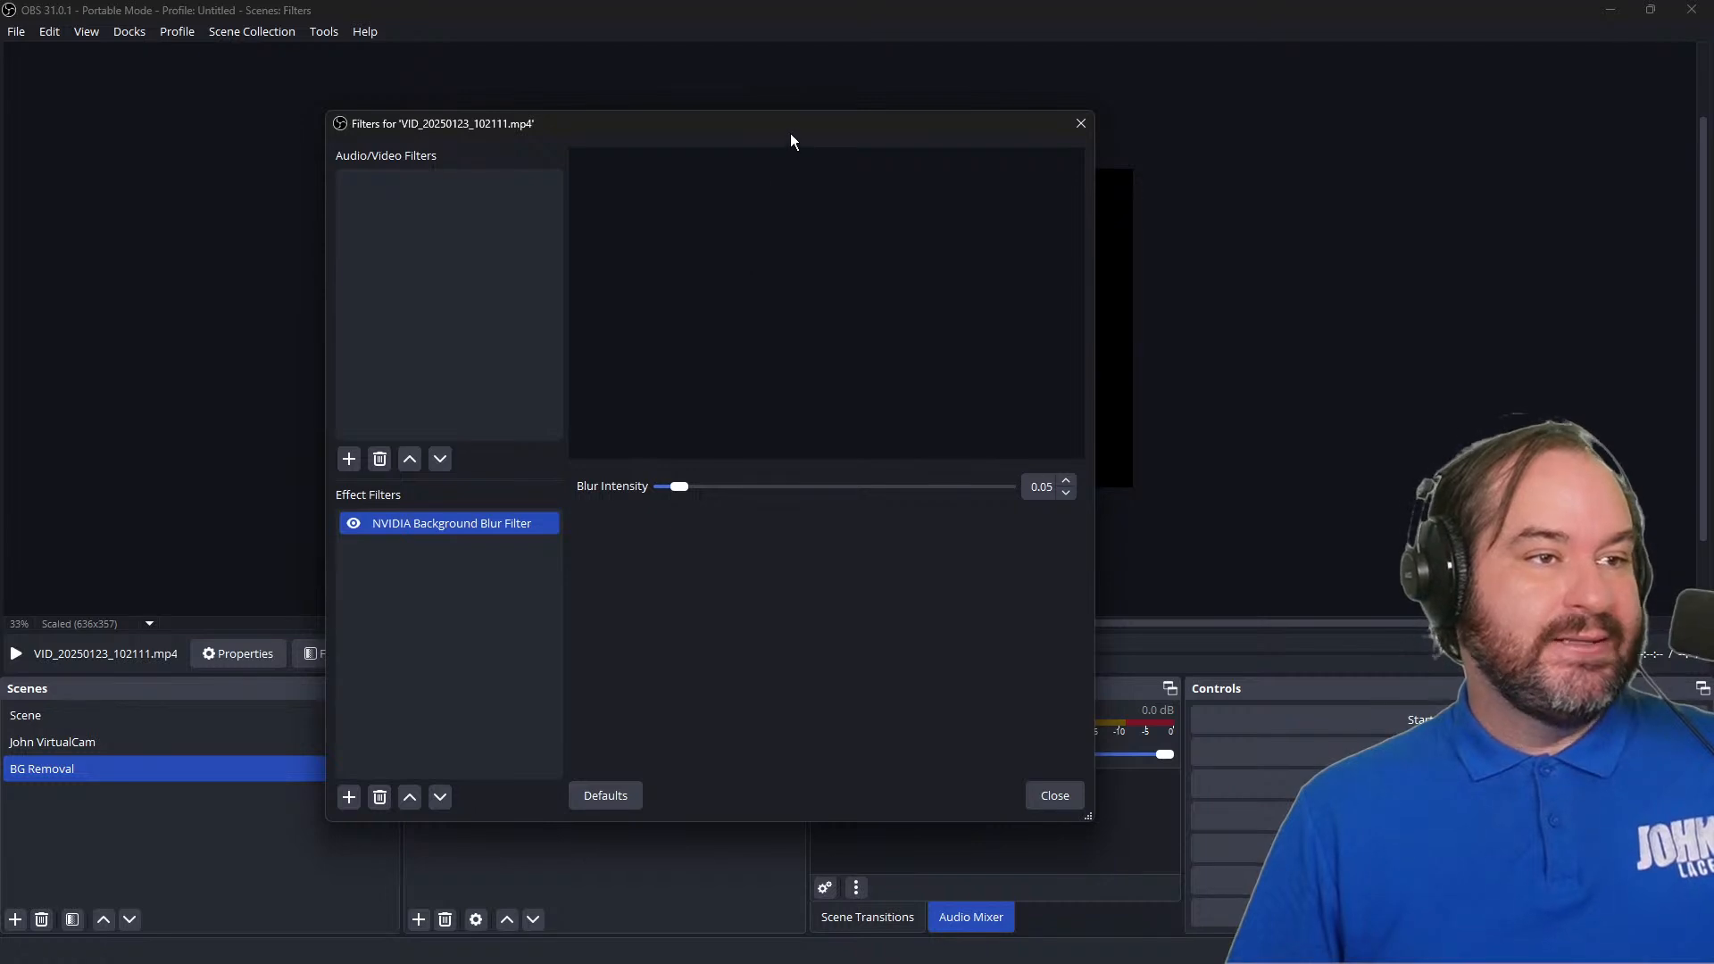
# Step: Turn on looping in the video source's properties and bring its filters window back beside the preview
pyautogui.moveTo(790, 131); pyautogui.dragTo(1353, 116)
pyautogui.click(540, 730)
pyautogui.rightClick(539, 728)
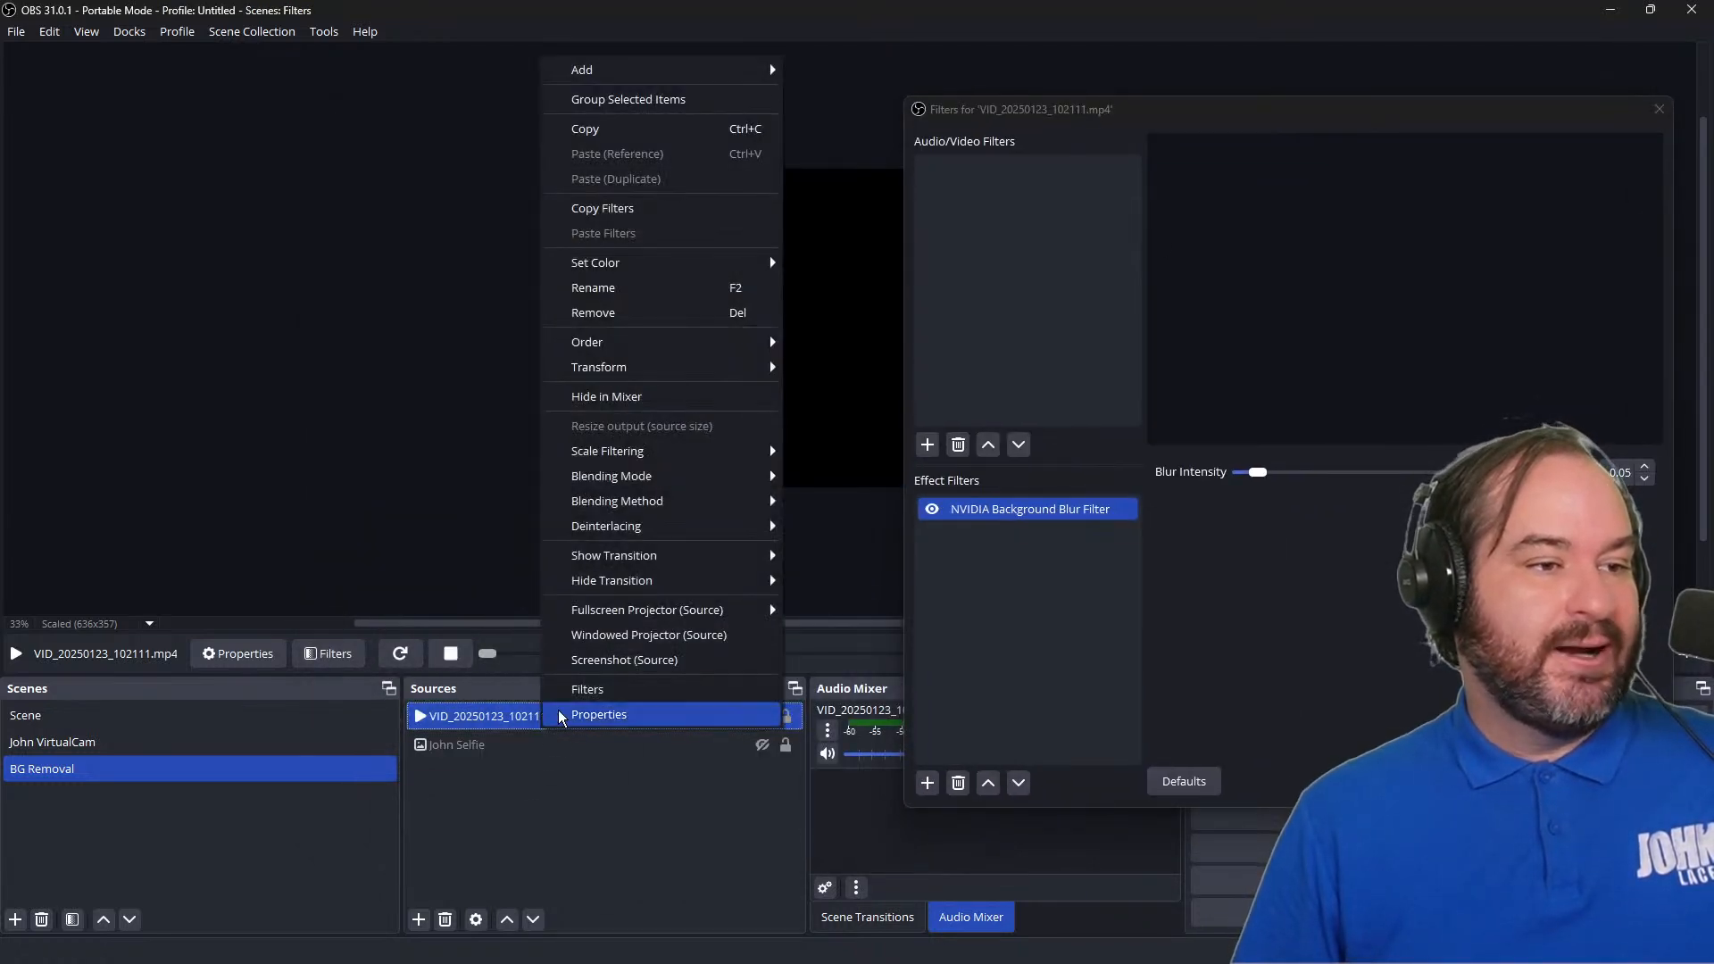
pyautogui.click(560, 709)
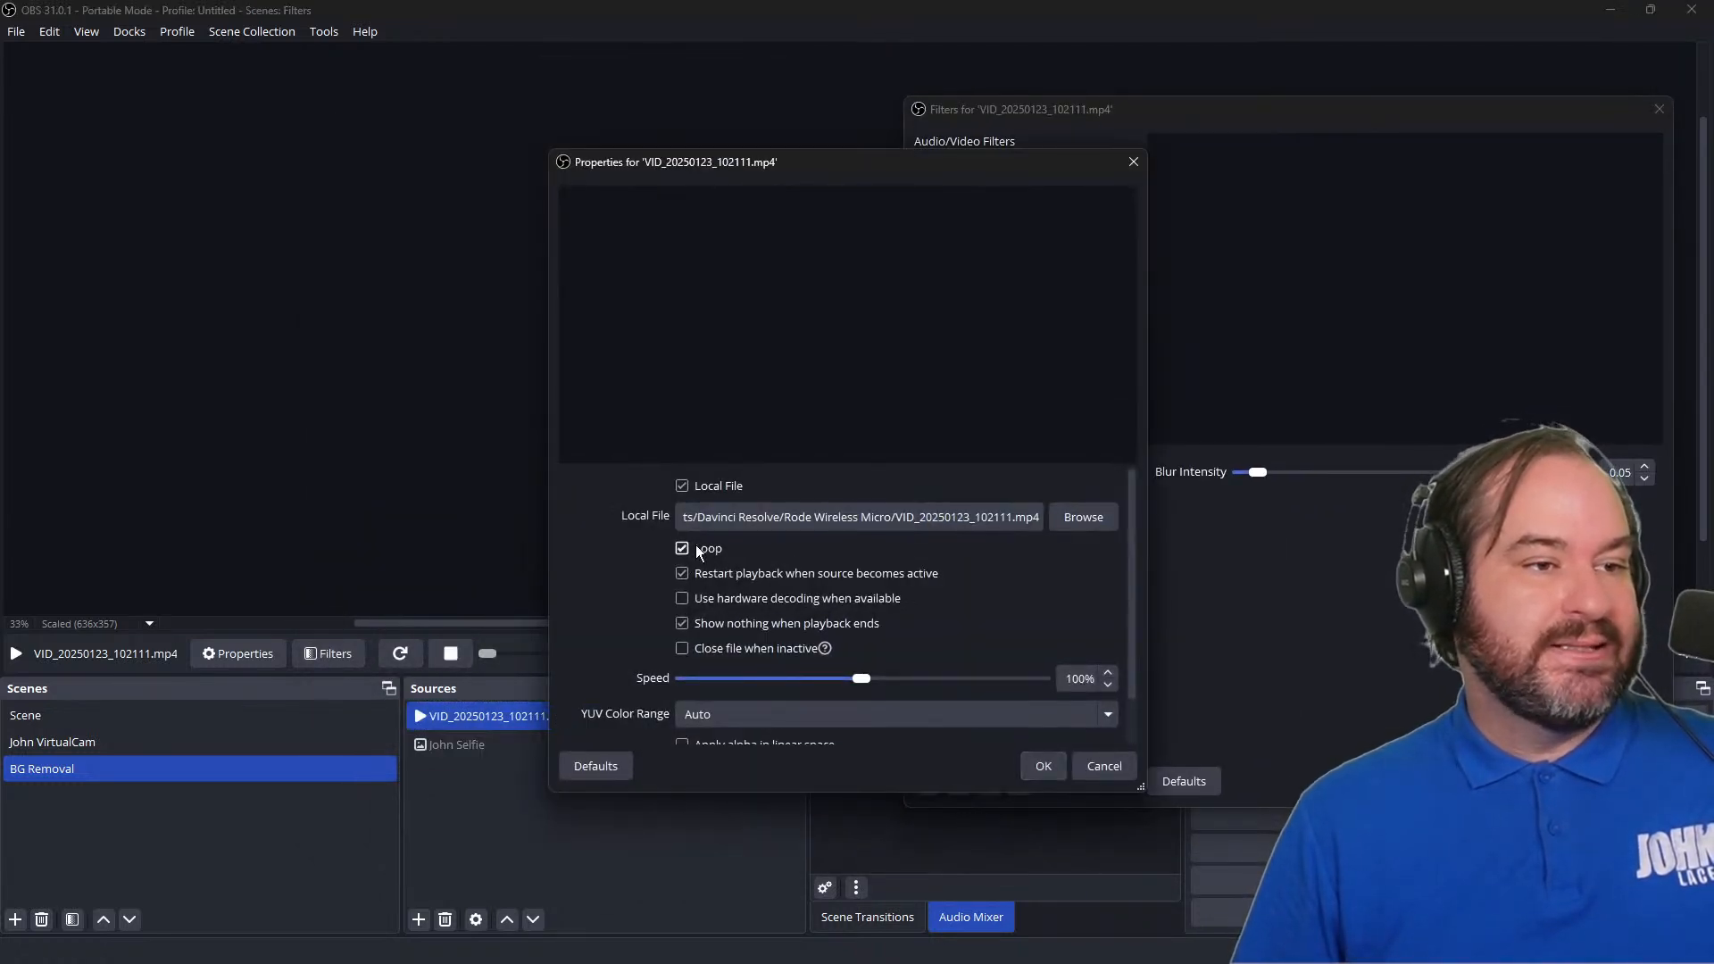
pyautogui.click(1040, 767)
pyautogui.moveTo(1316, 118); pyautogui.dragTo(1187, 136)
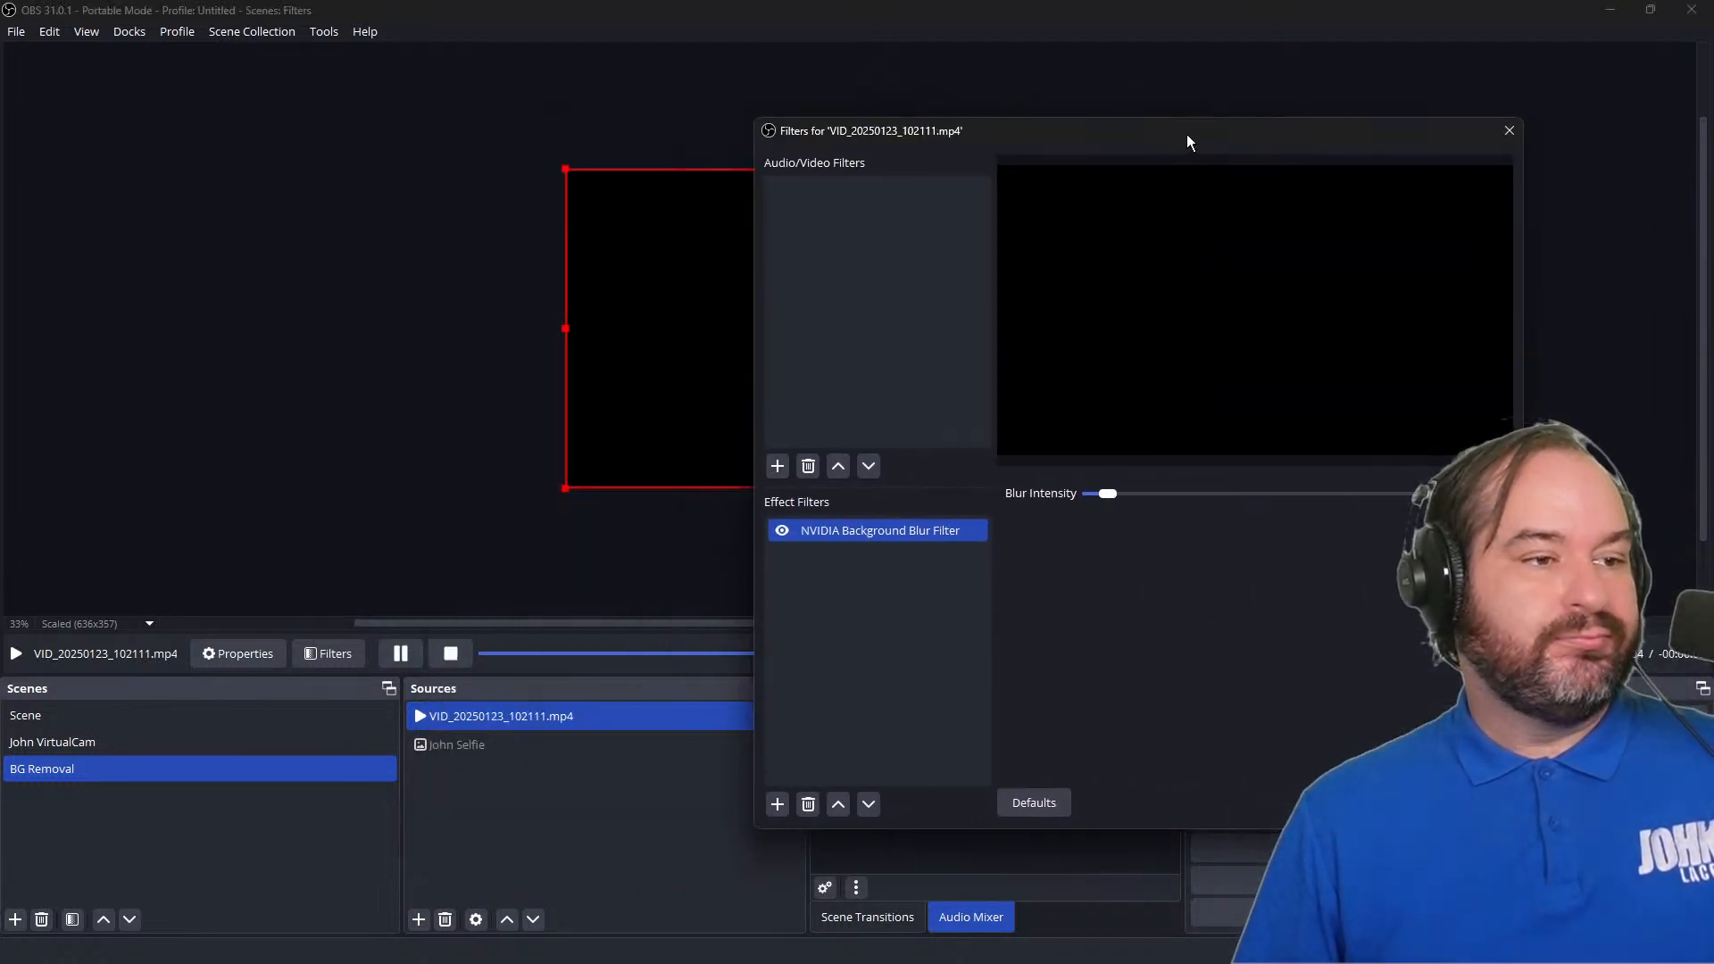
# Step: Toggle the video's background blur filter and restart playback, and raise the filter's blur intensity slightly
pyautogui.click(777, 535)
pyautogui.click(779, 535)
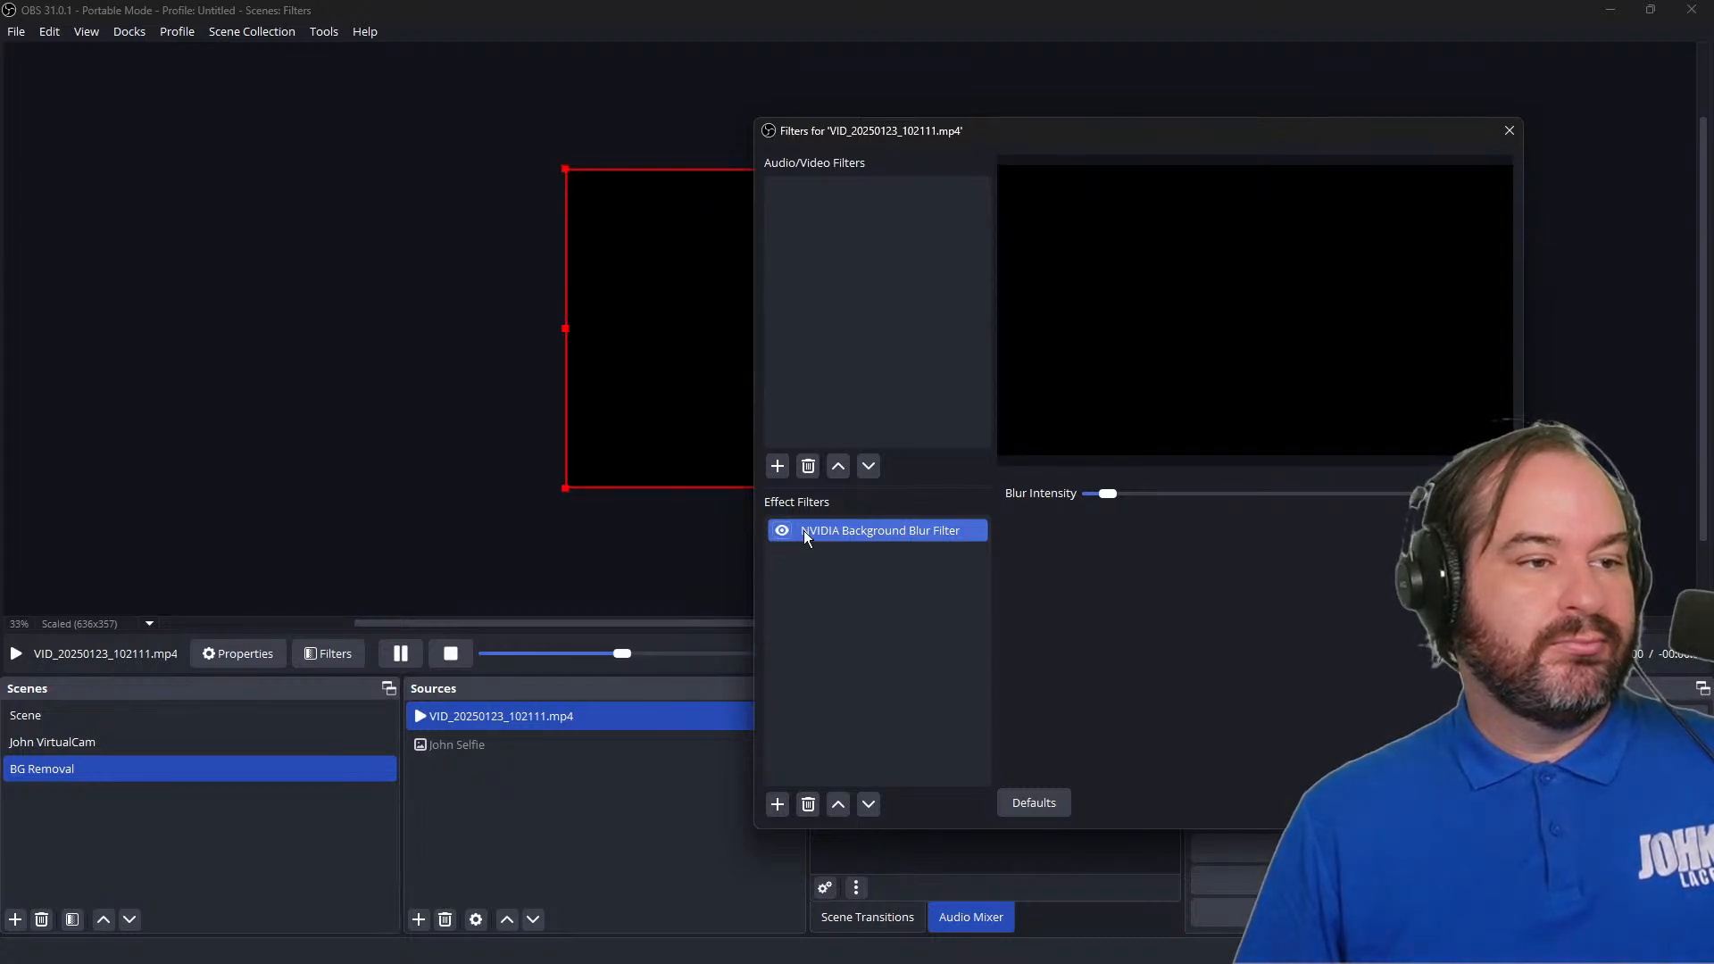
pyautogui.click(452, 651)
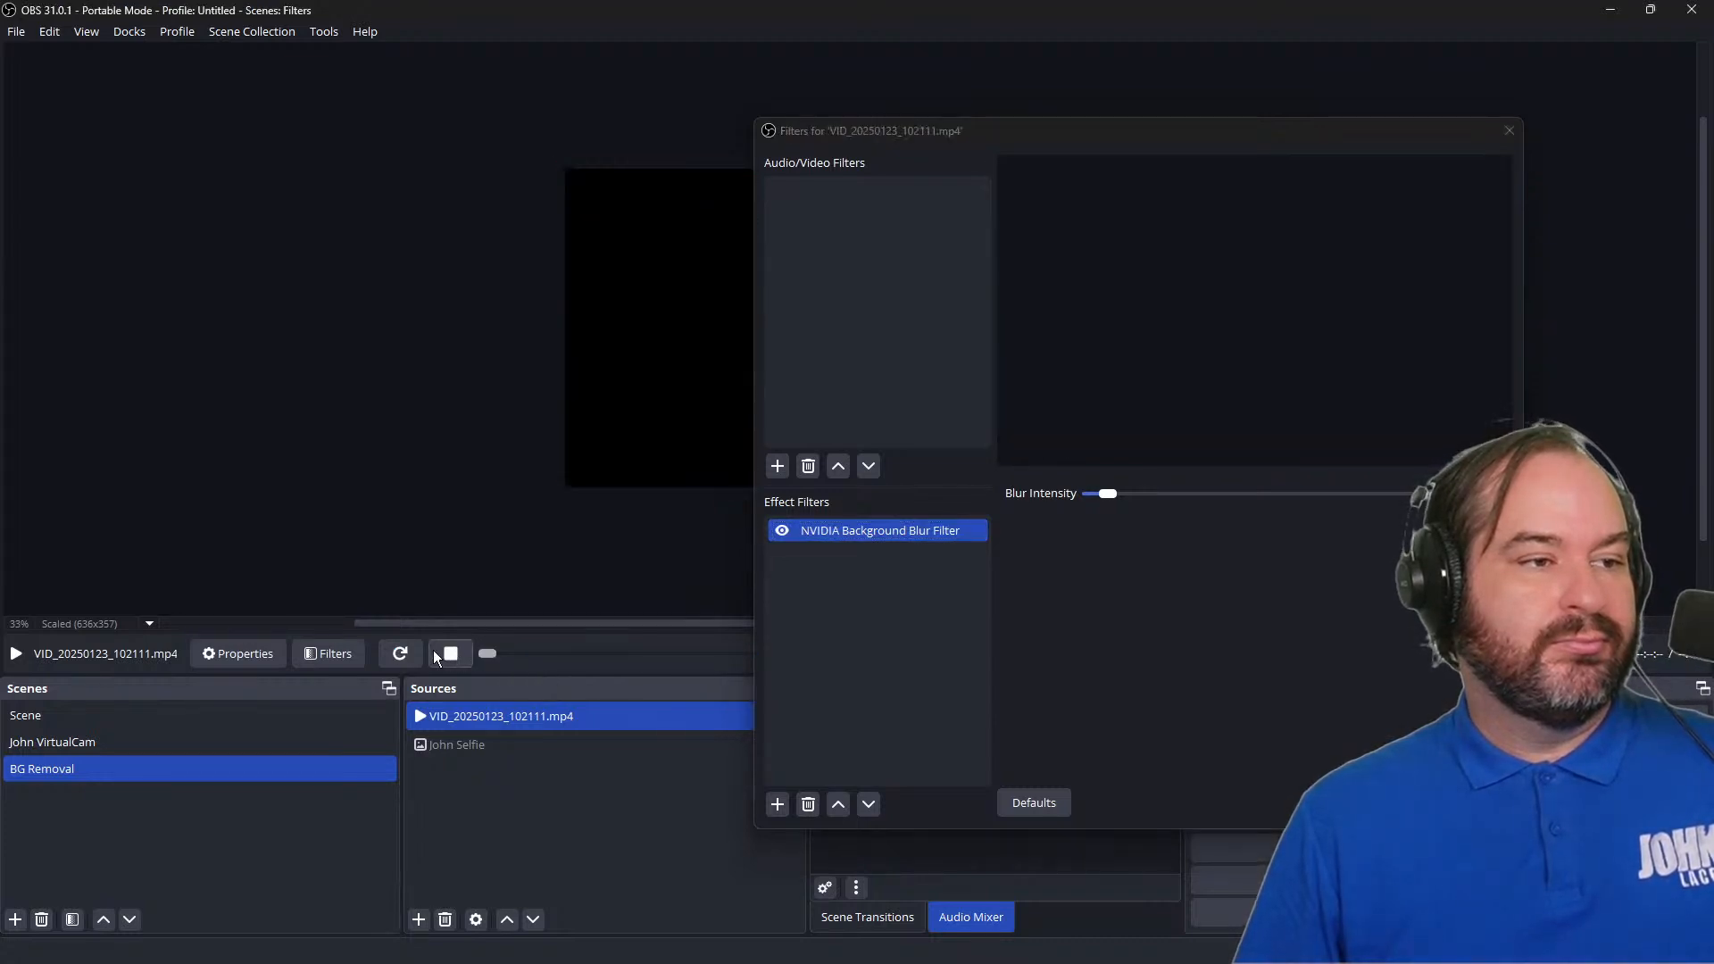
pyautogui.click(404, 653)
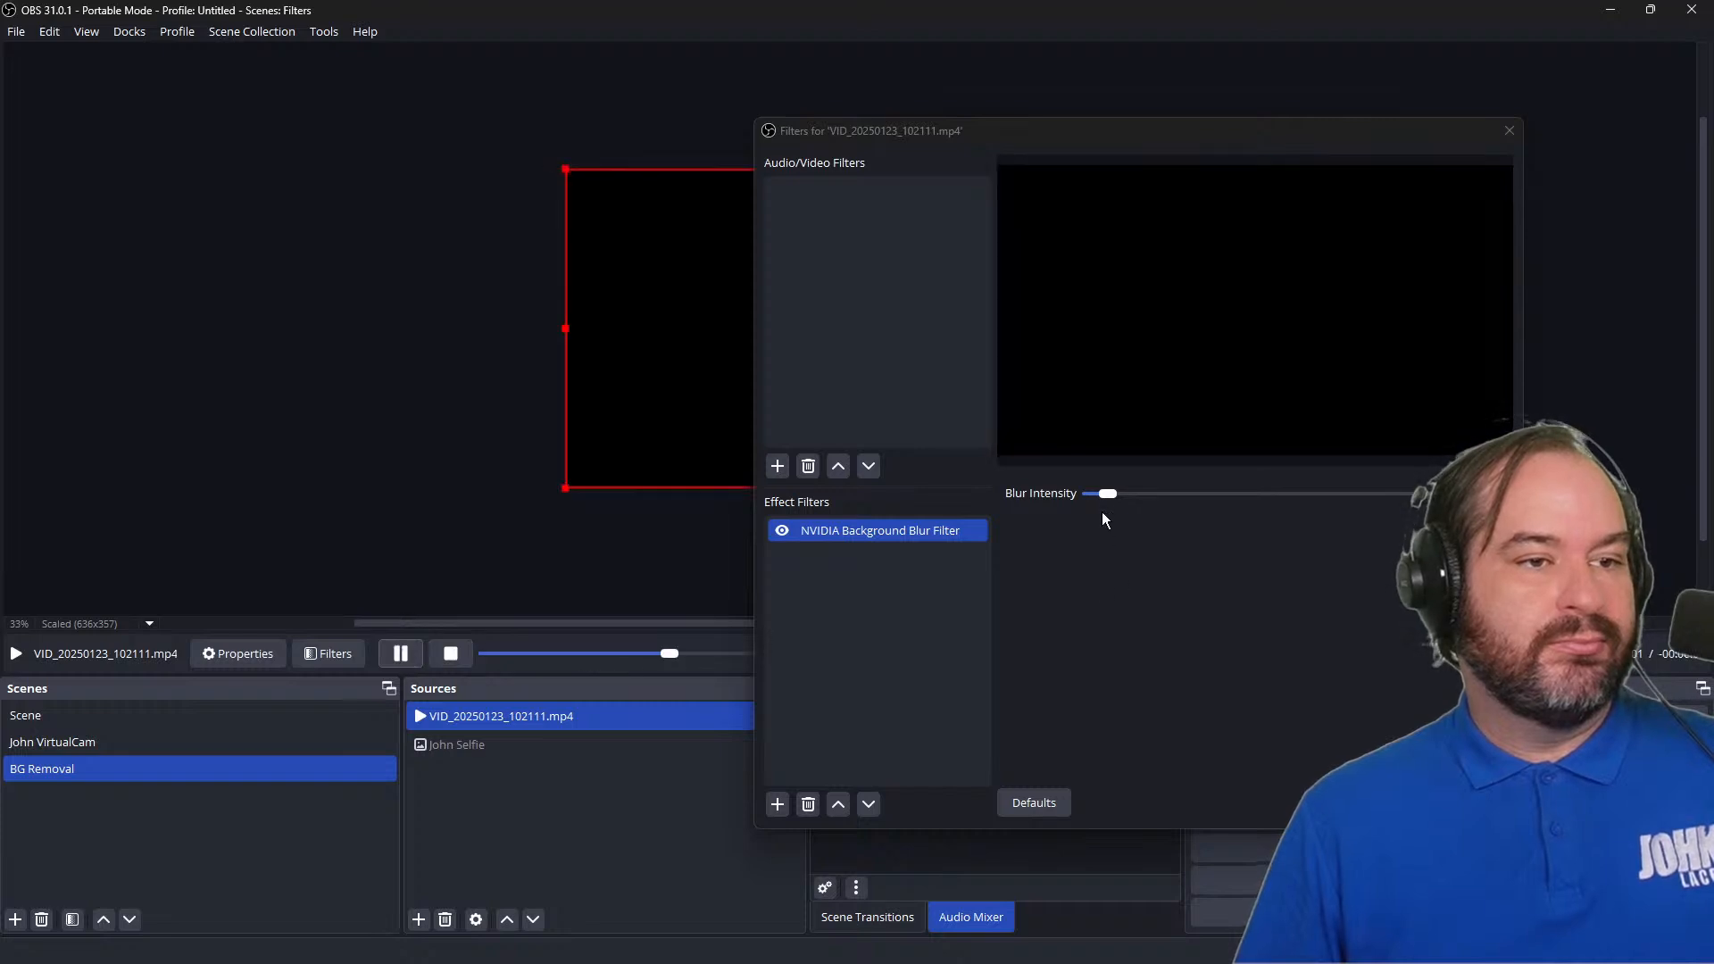
pyautogui.moveTo(1105, 496); pyautogui.dragTo(1161, 493)
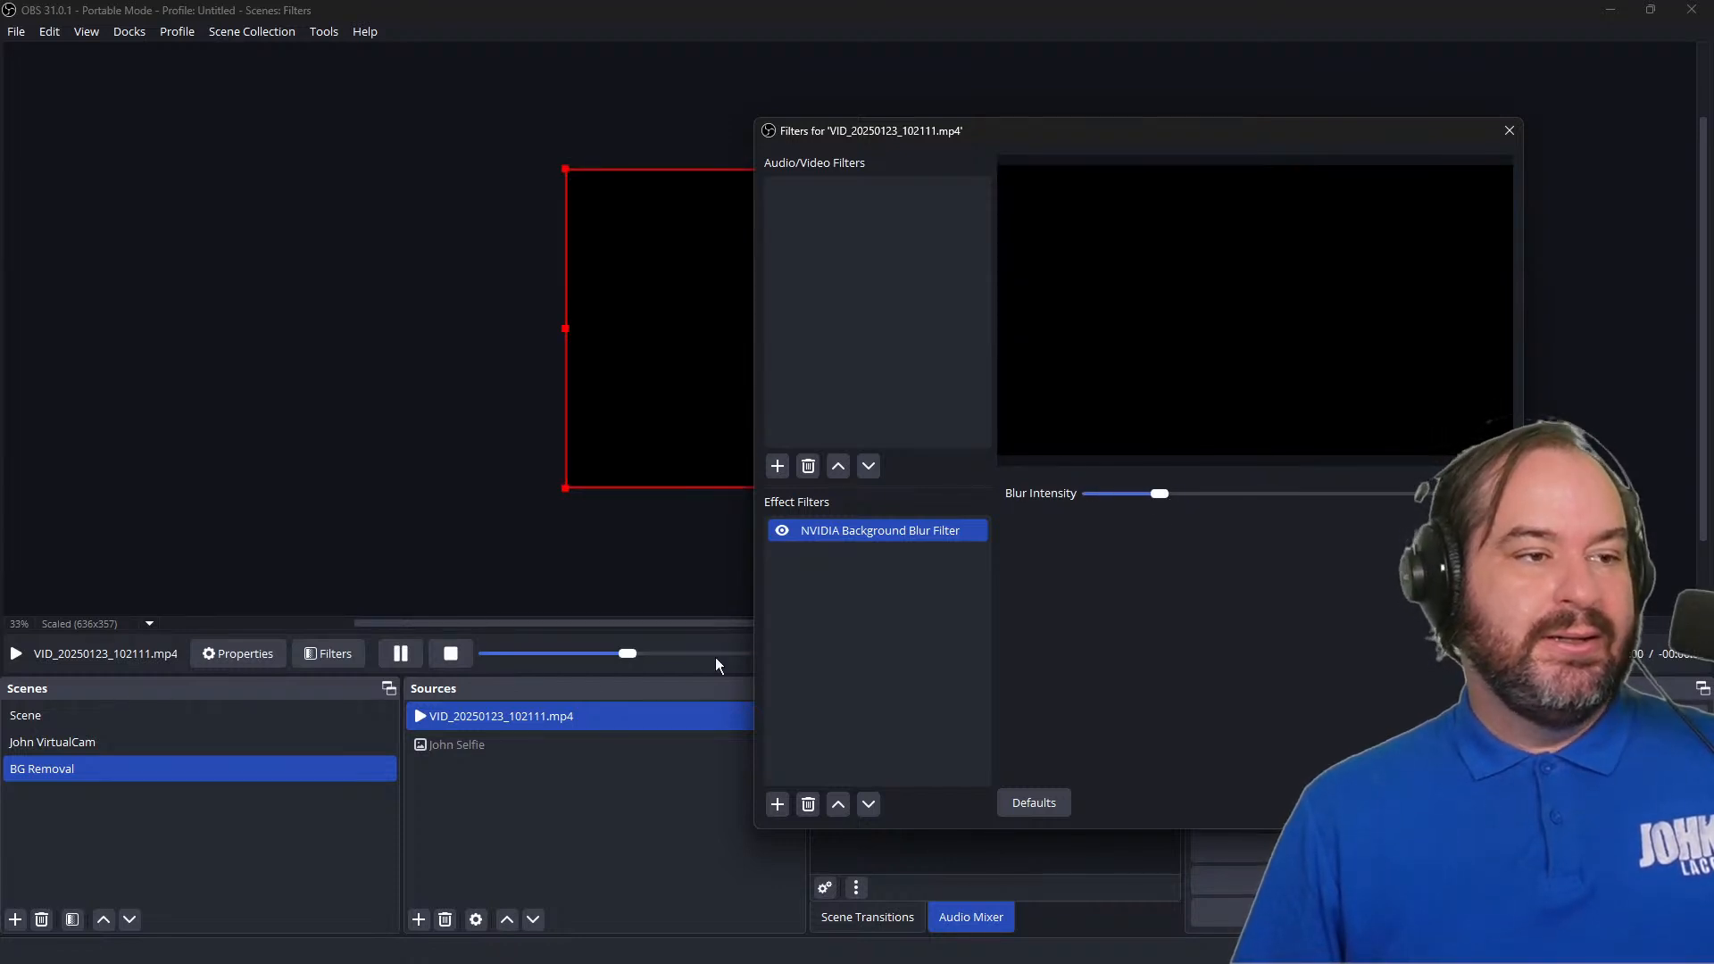
# Step: Turn off looping and restarting on activation in the video source's properties, and enable hardware decoding when available
pyautogui.rightClick(564, 726)
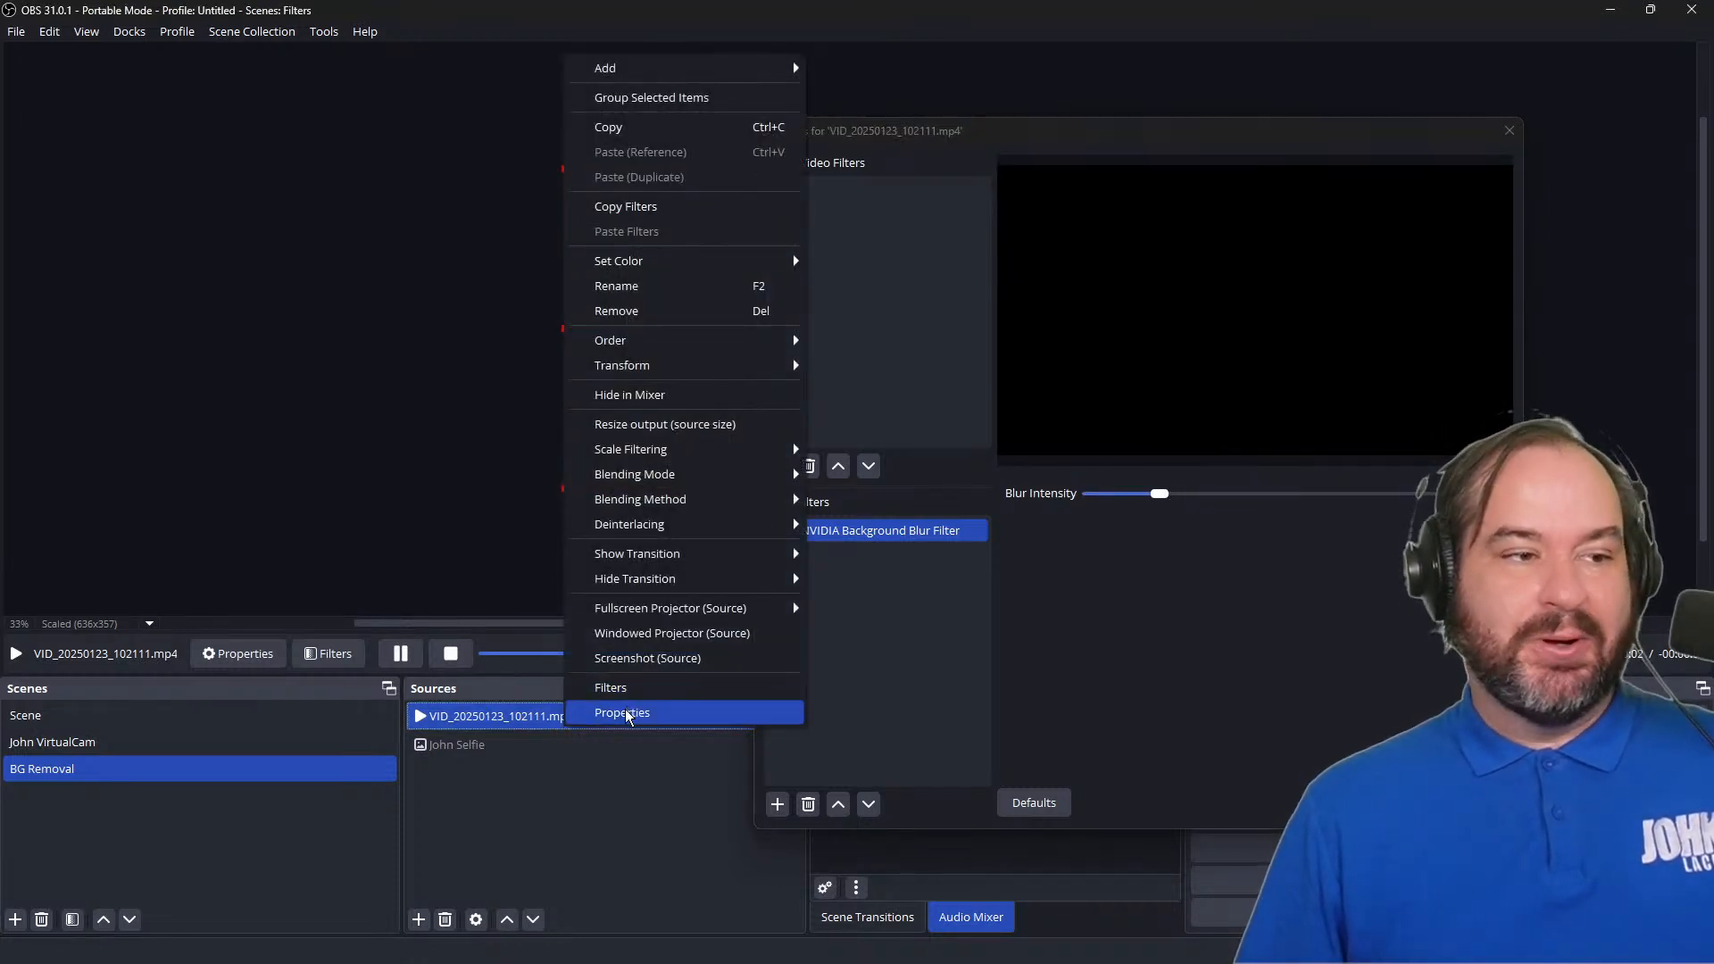
pyautogui.click(625, 711)
pyautogui.click(709, 549)
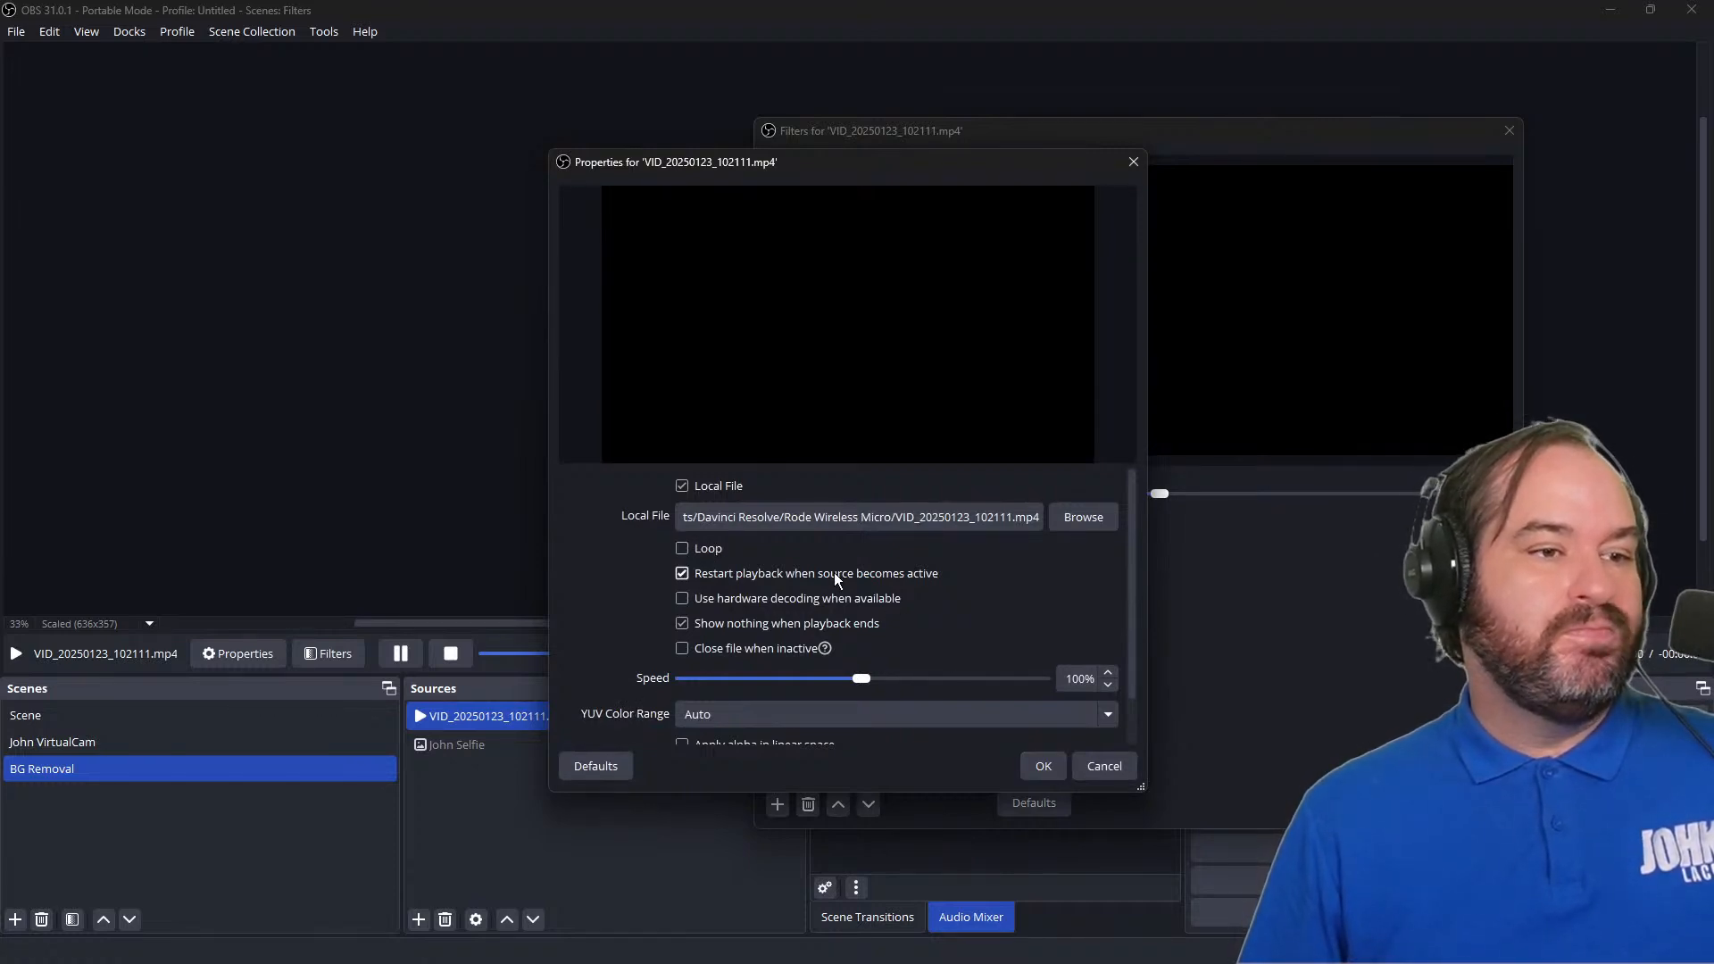
pyautogui.click(834, 572)
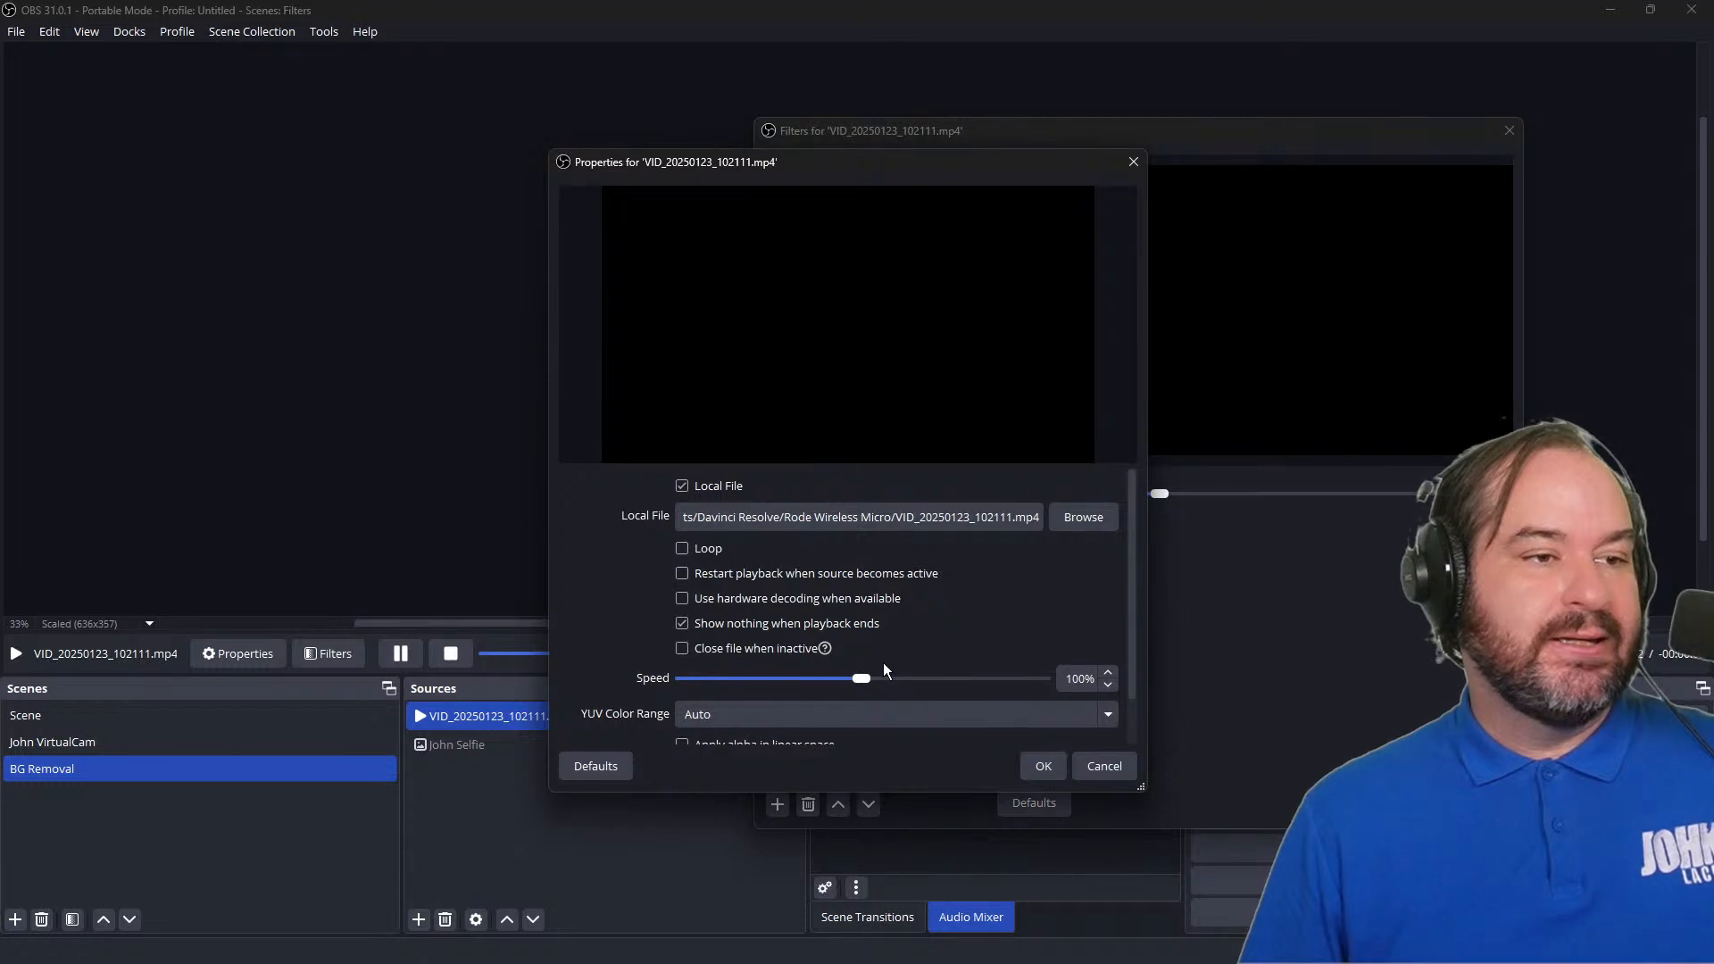
pyautogui.click(844, 602)
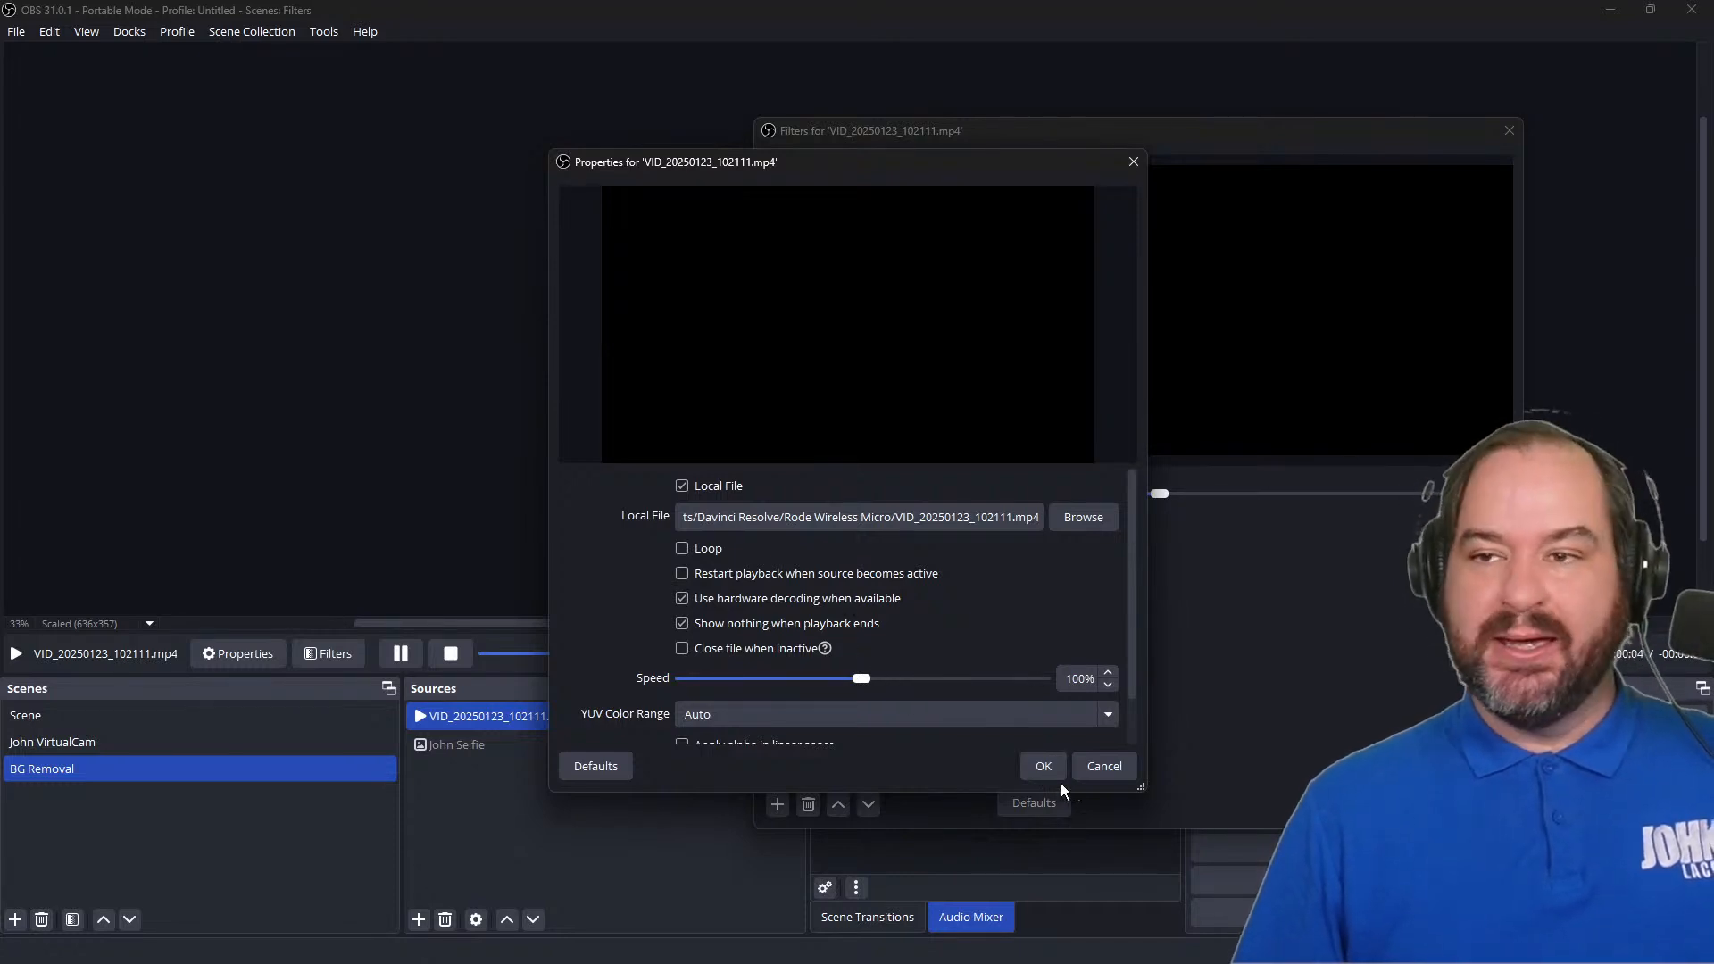
pyautogui.click(1040, 768)
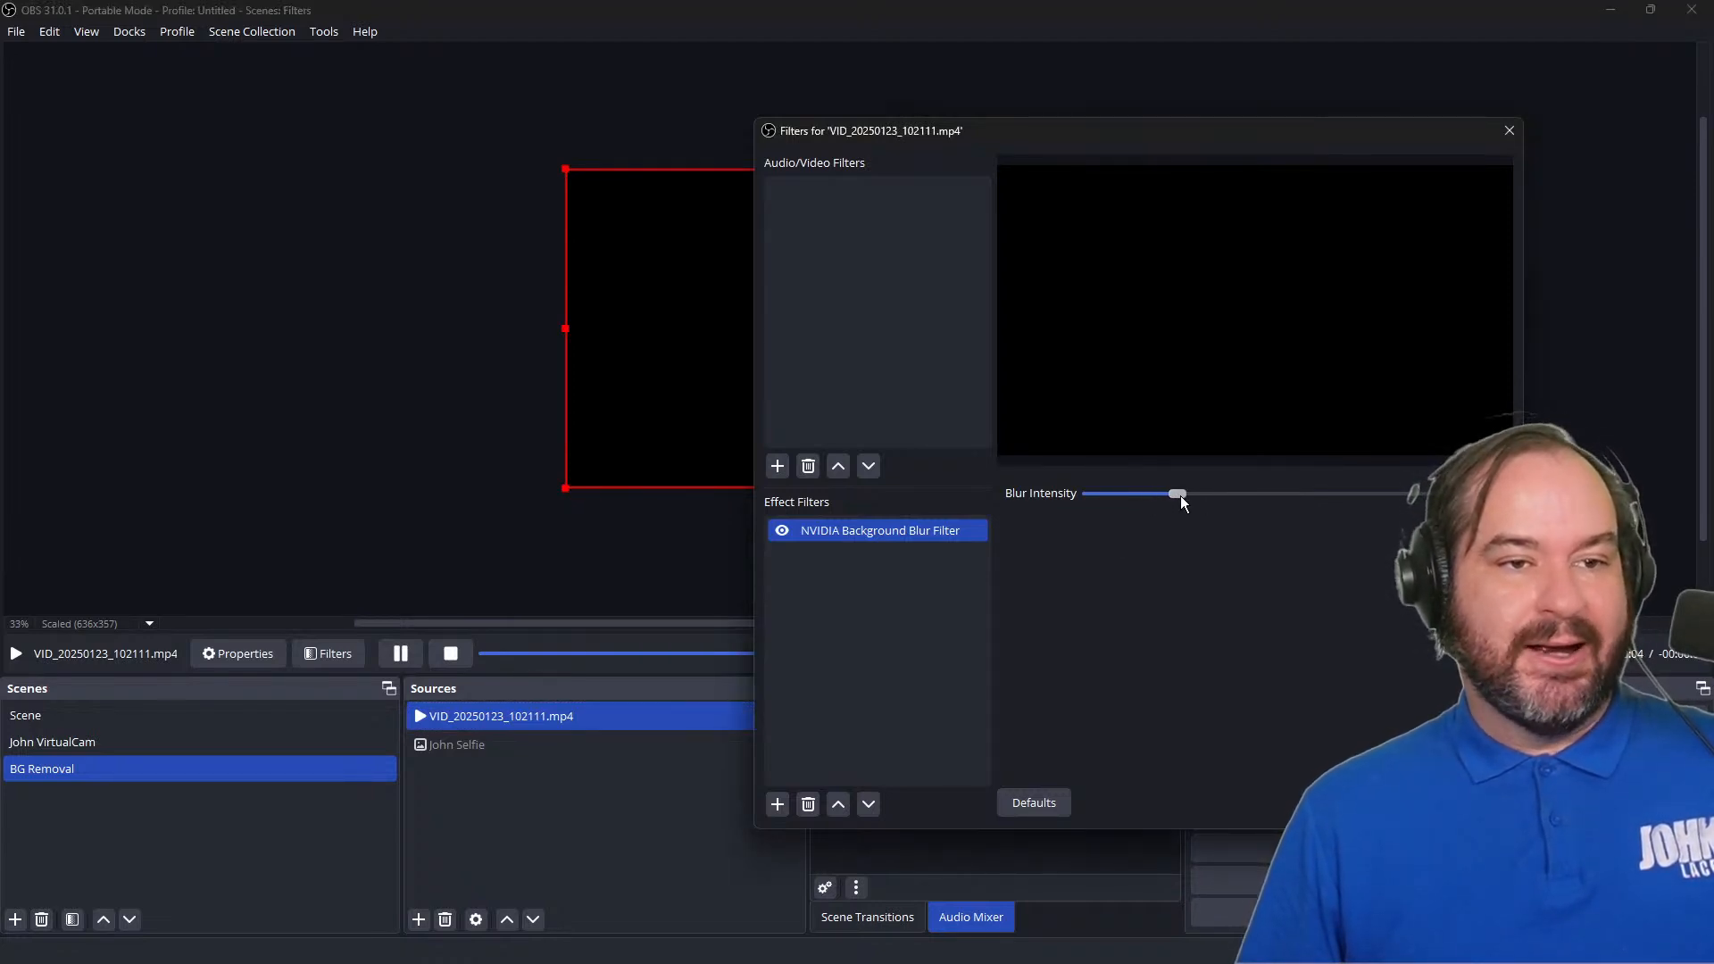
# Step: Lower the video's background blur to its minimum with that filter disabled, and add an NVIDIA Background Removal filter with its default name
pyautogui.moveTo(1117, 506); pyautogui.dragTo(1093, 506)
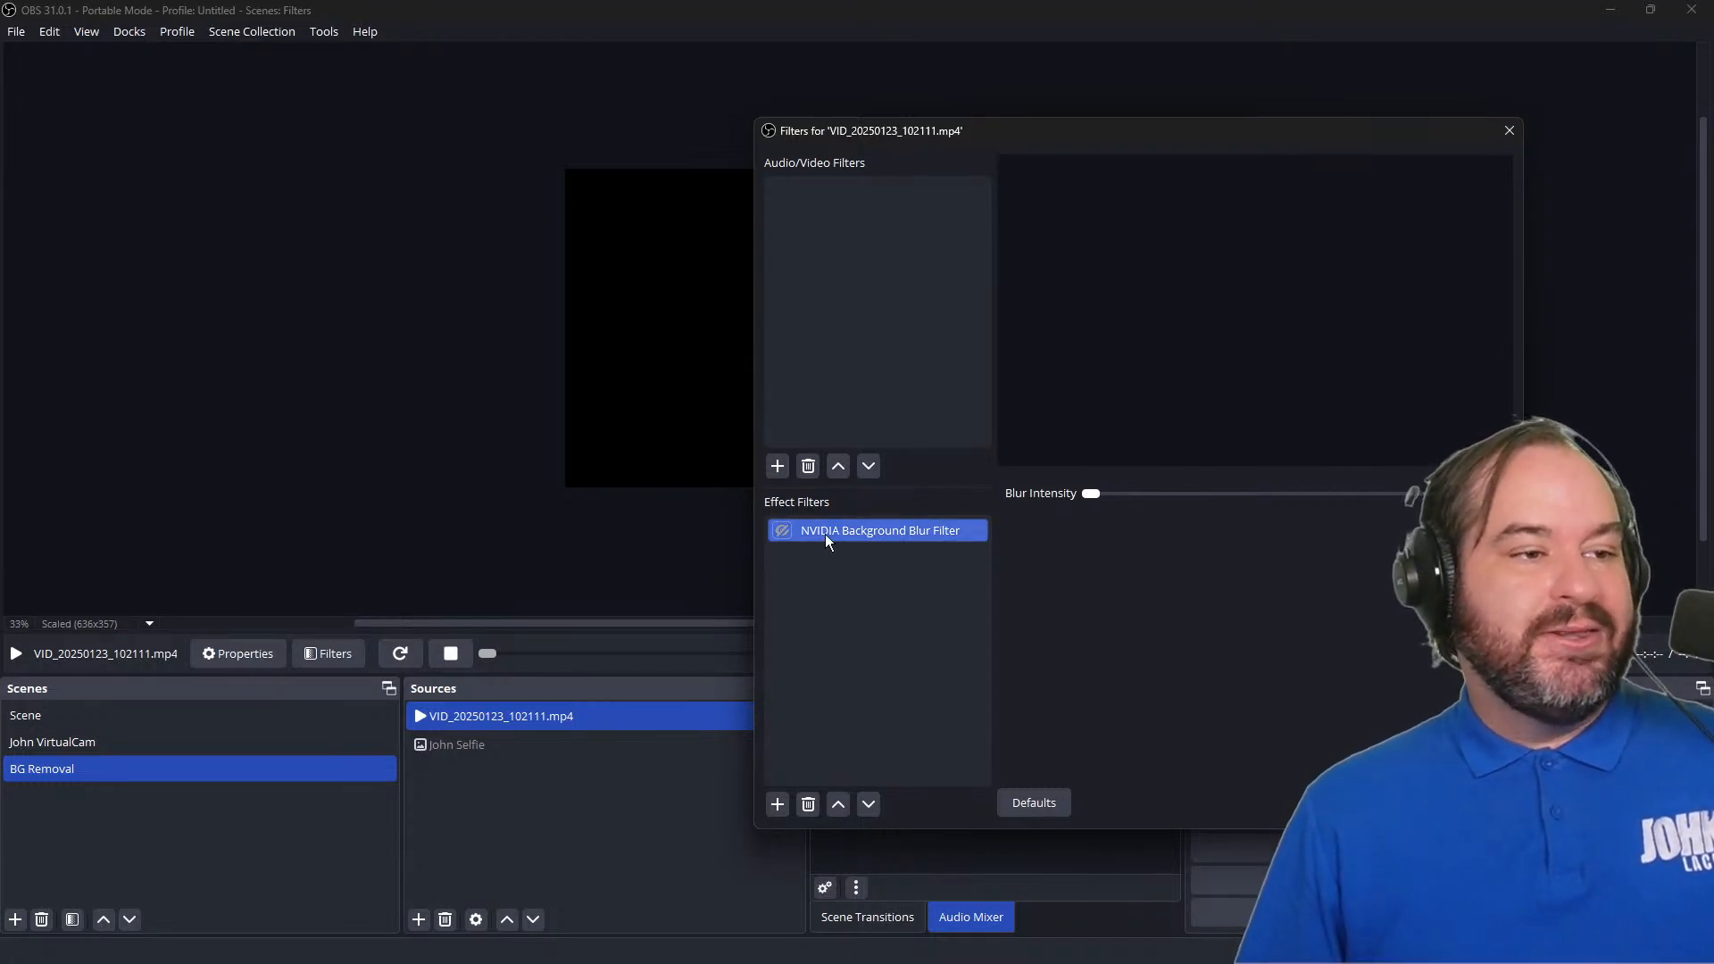
pyautogui.click(778, 804)
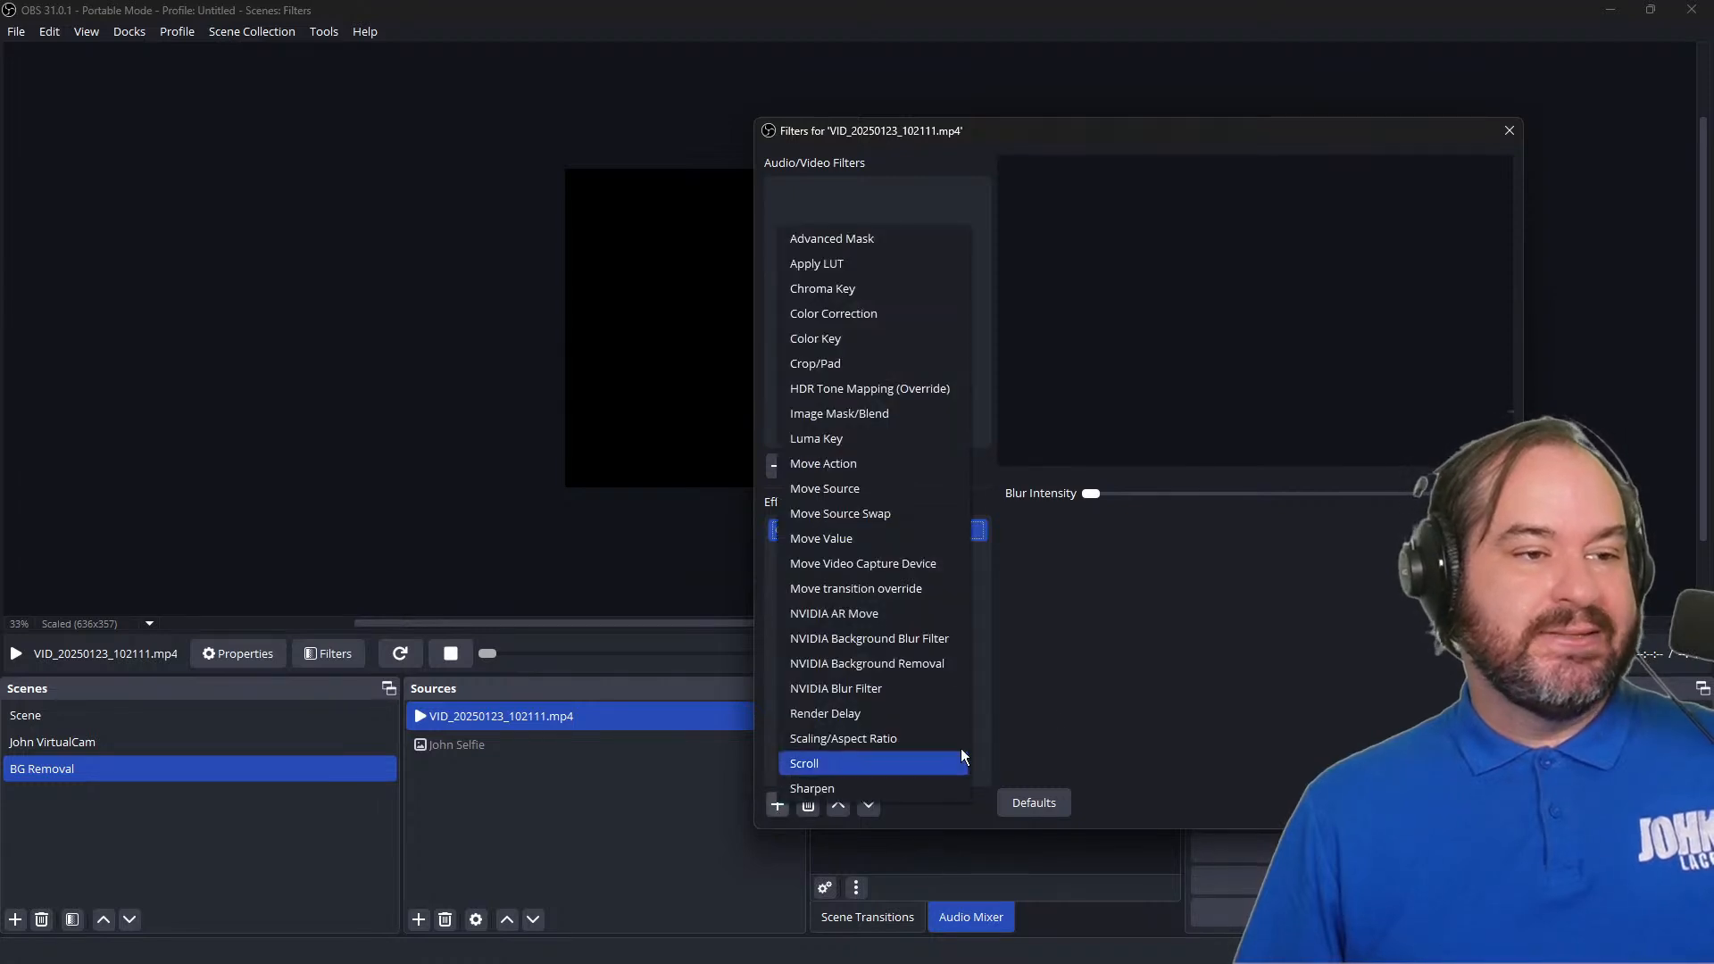
pyautogui.click(1065, 694)
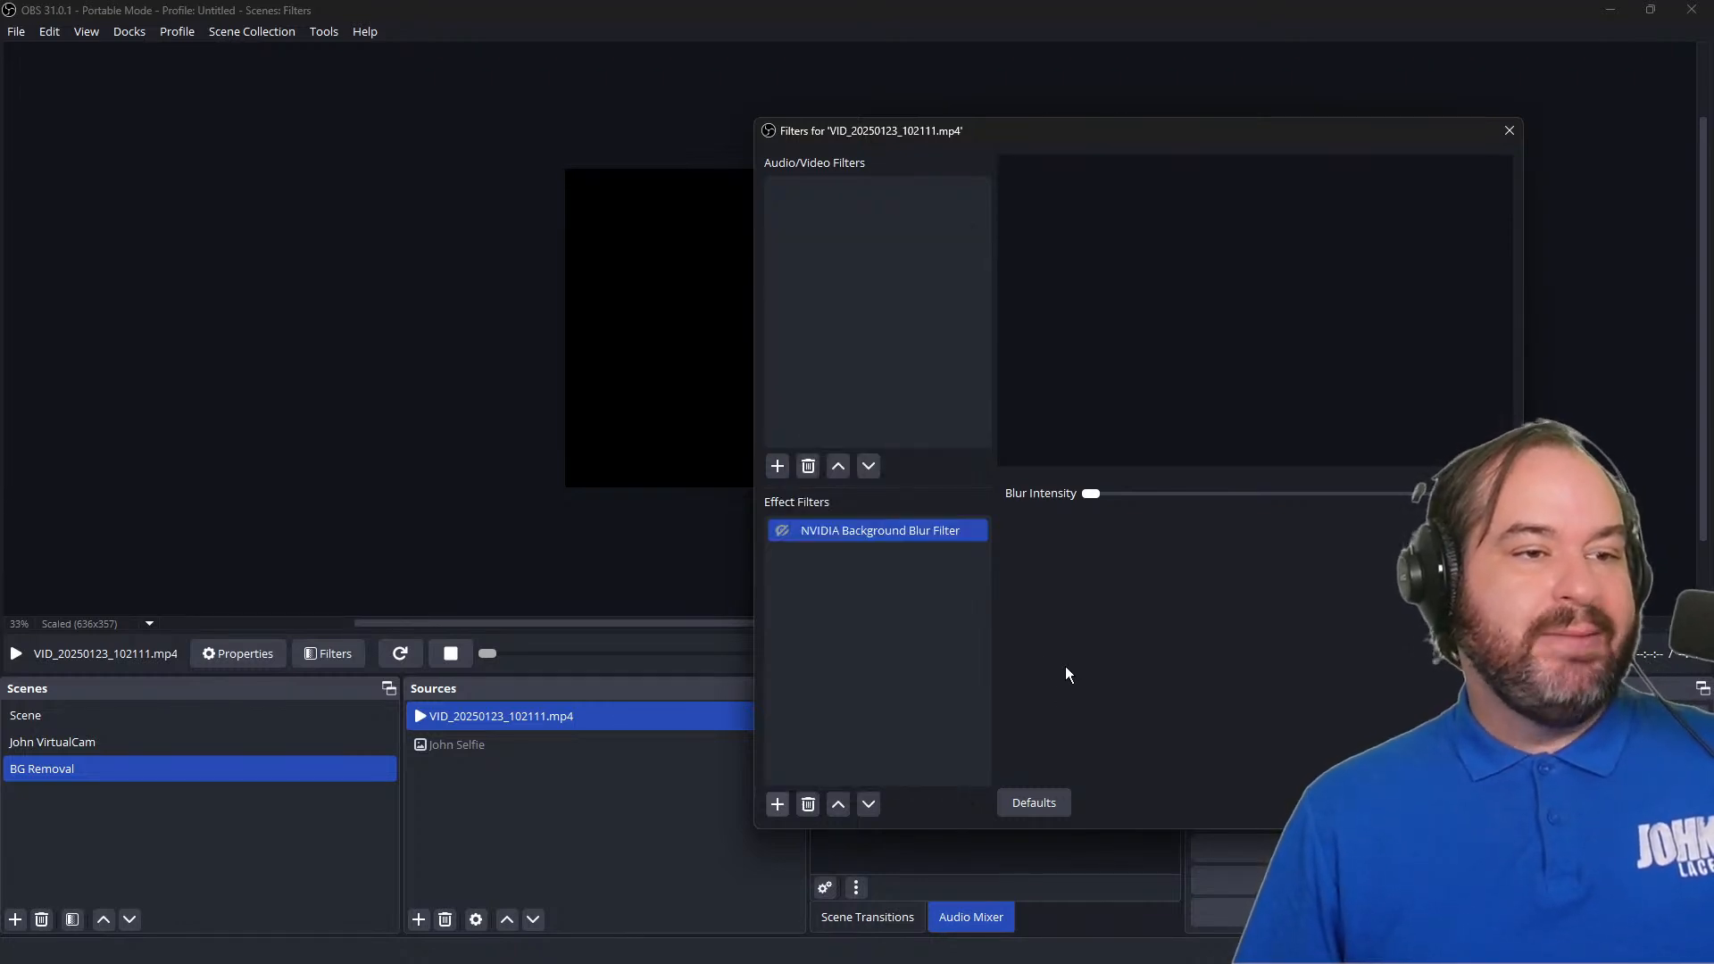
pyautogui.click(776, 806)
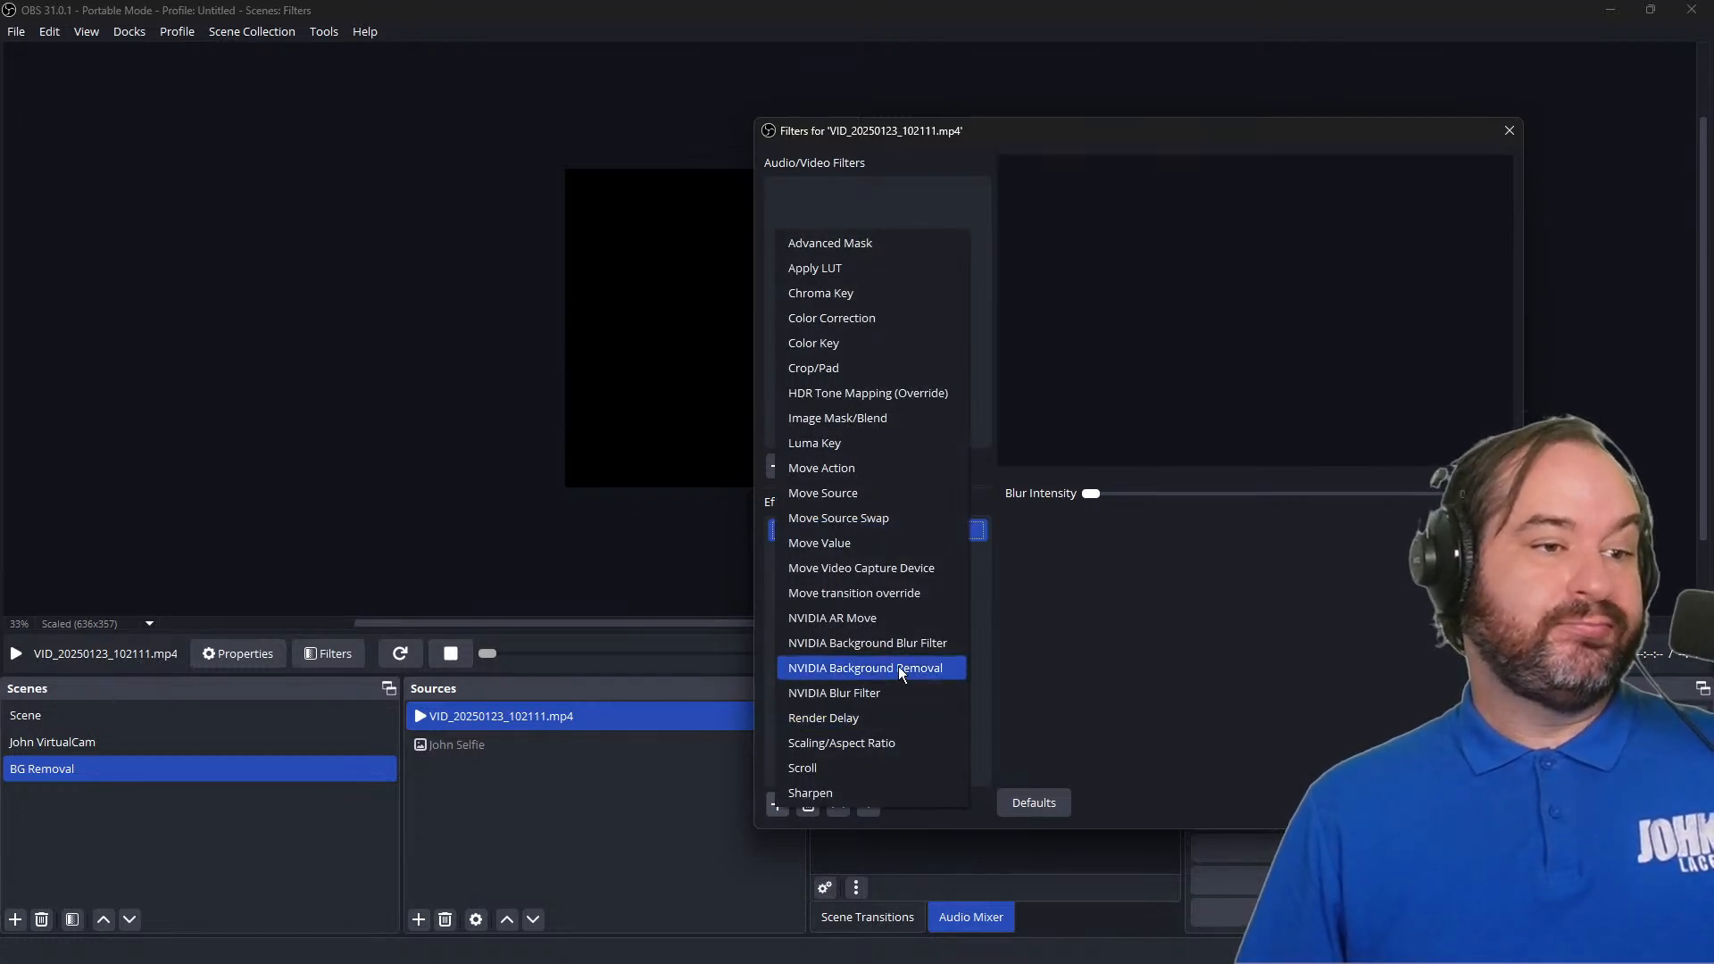
pyautogui.click(900, 669)
pyautogui.click(1095, 507)
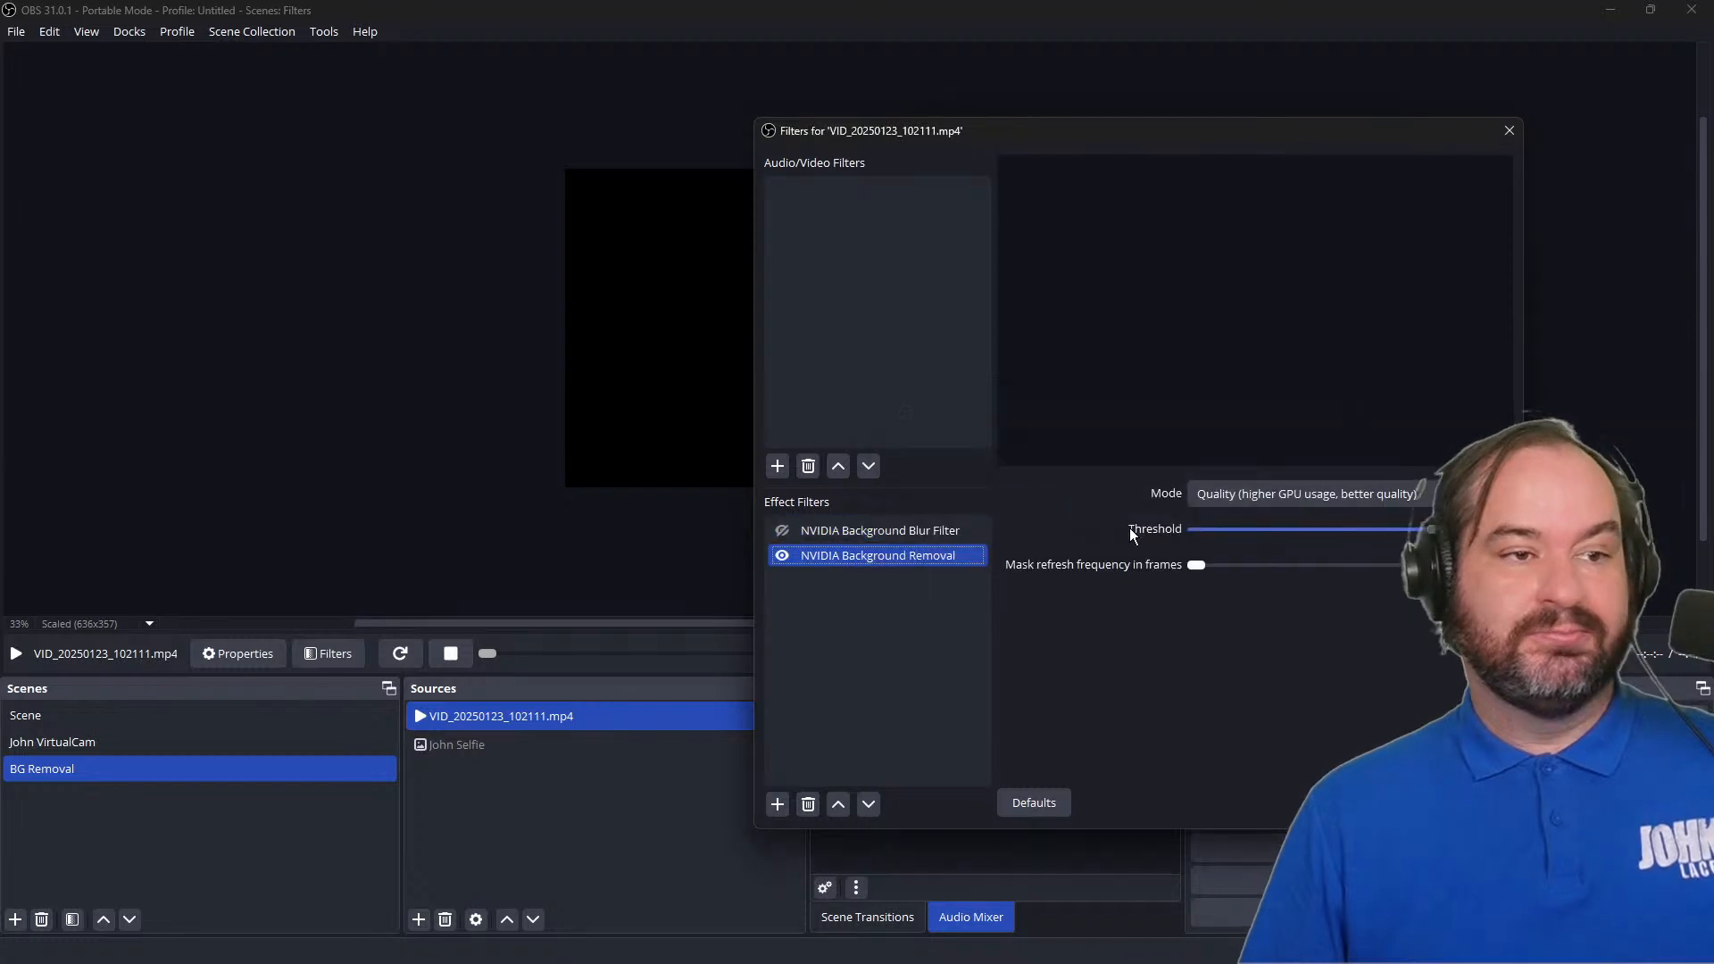
pyautogui.press('Escape')
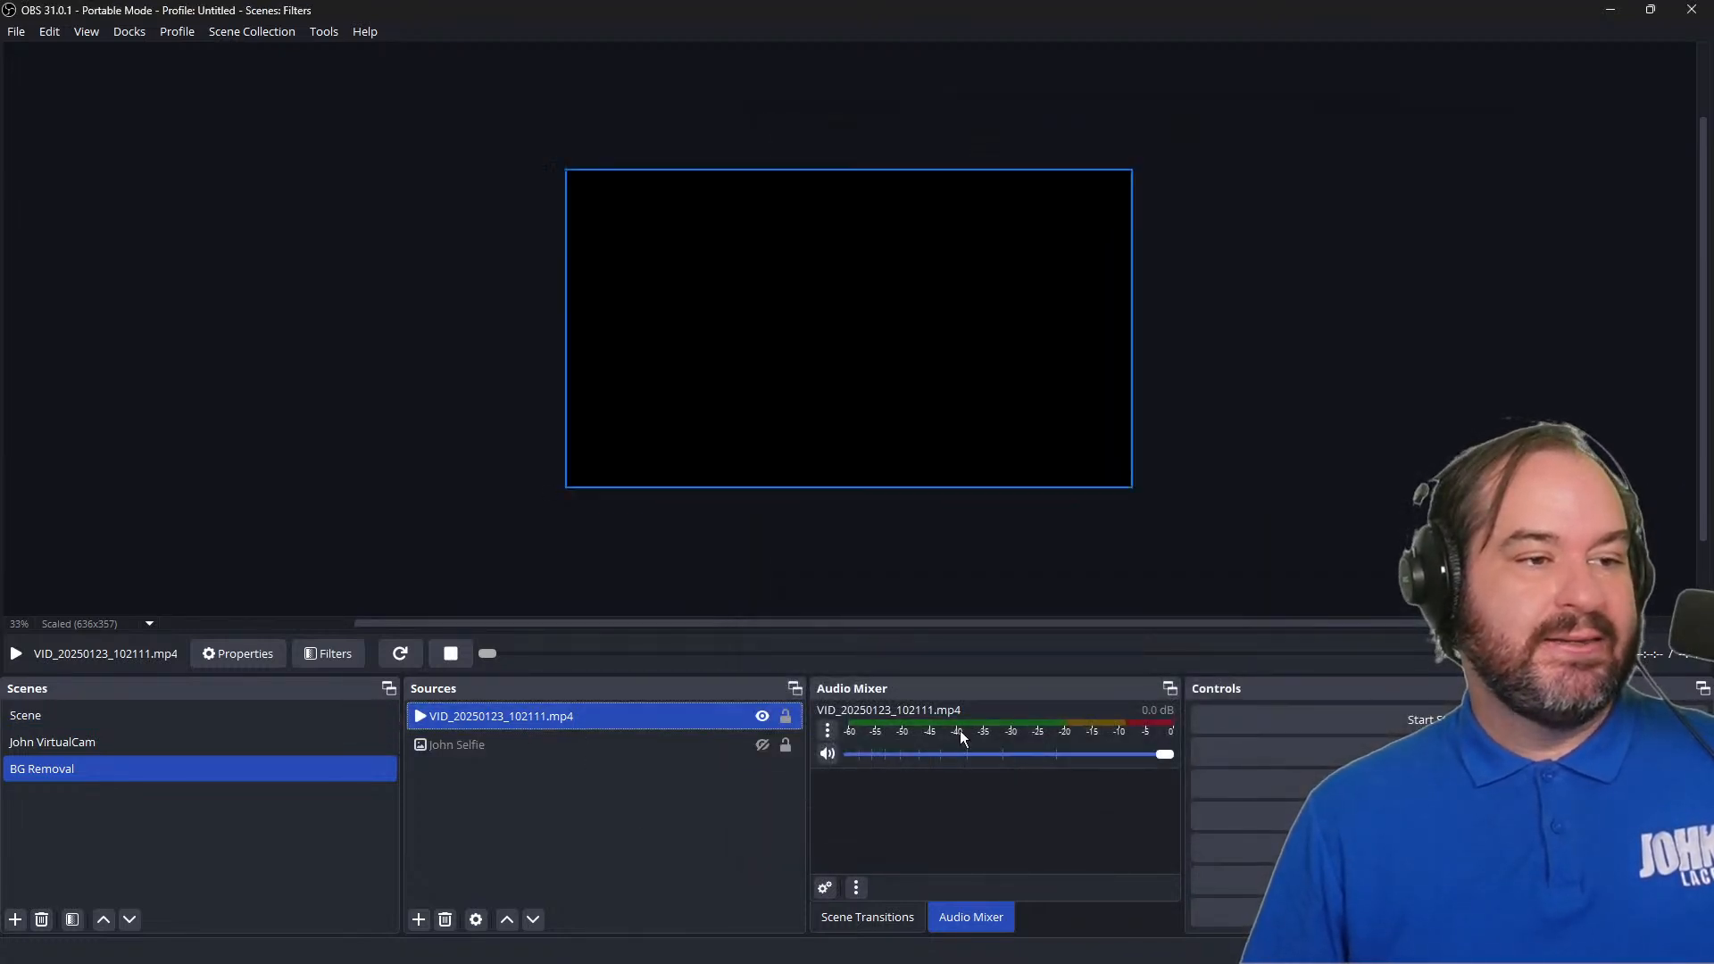
# Step: Enable restarting playback when the video source becomes active, and hide and show the source to replay it
pyautogui.click(763, 716)
pyautogui.click(763, 717)
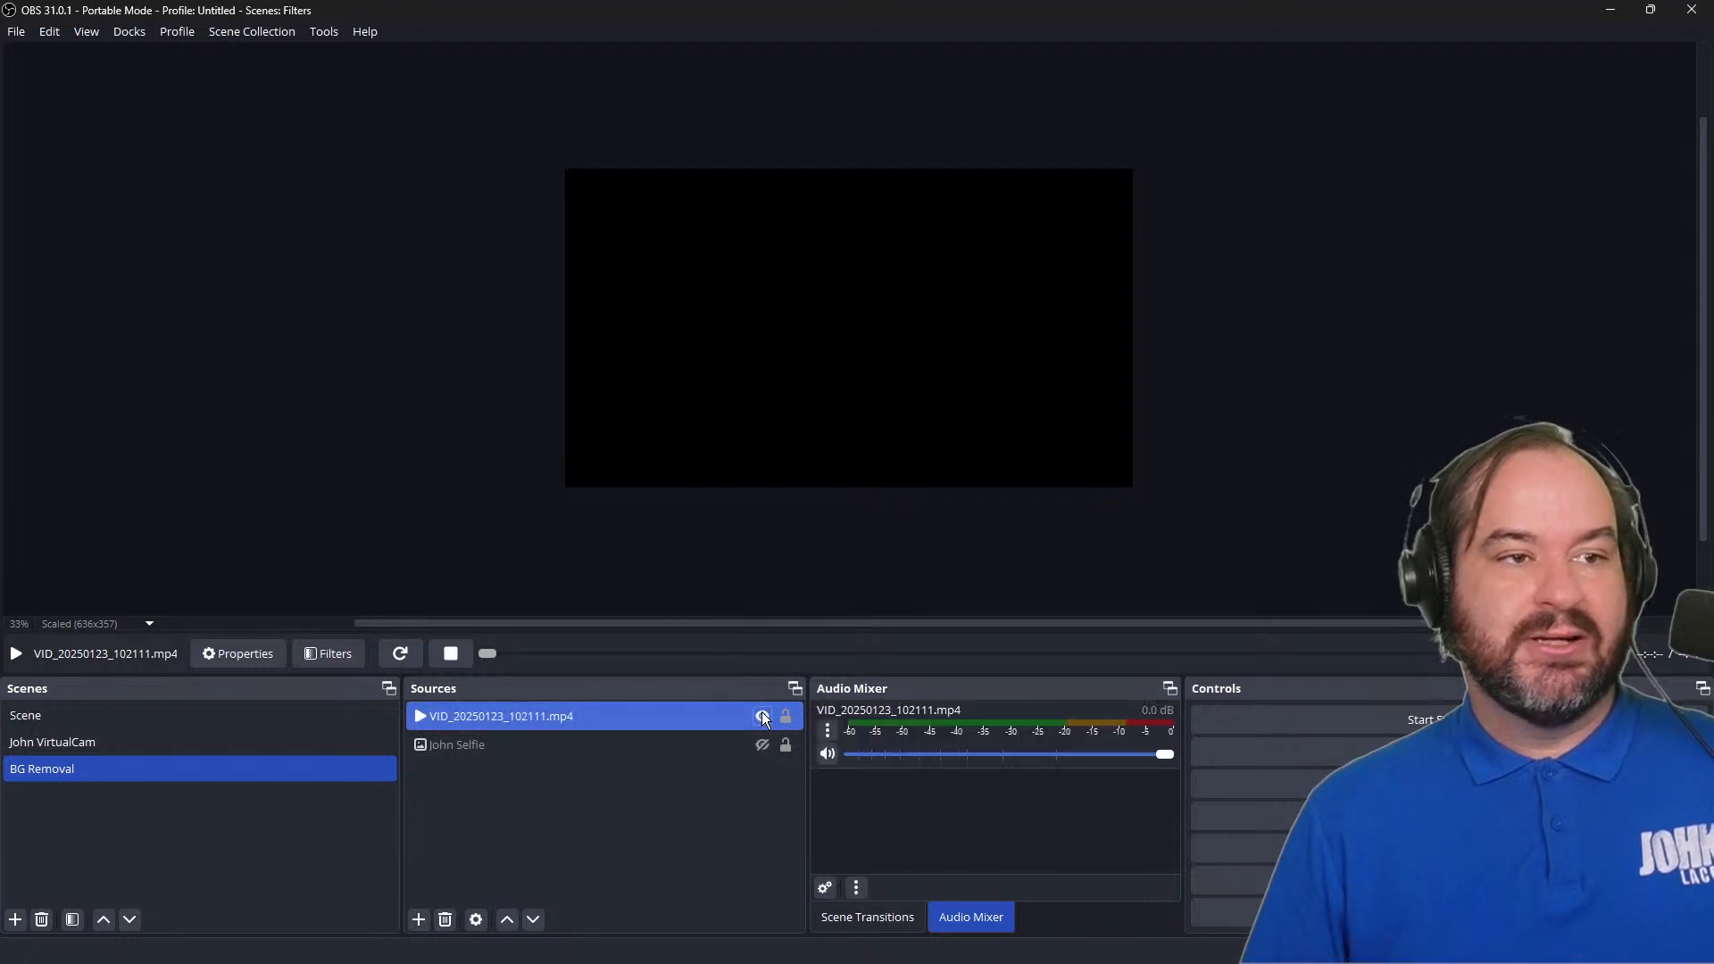
pyautogui.doubleClick(668, 715)
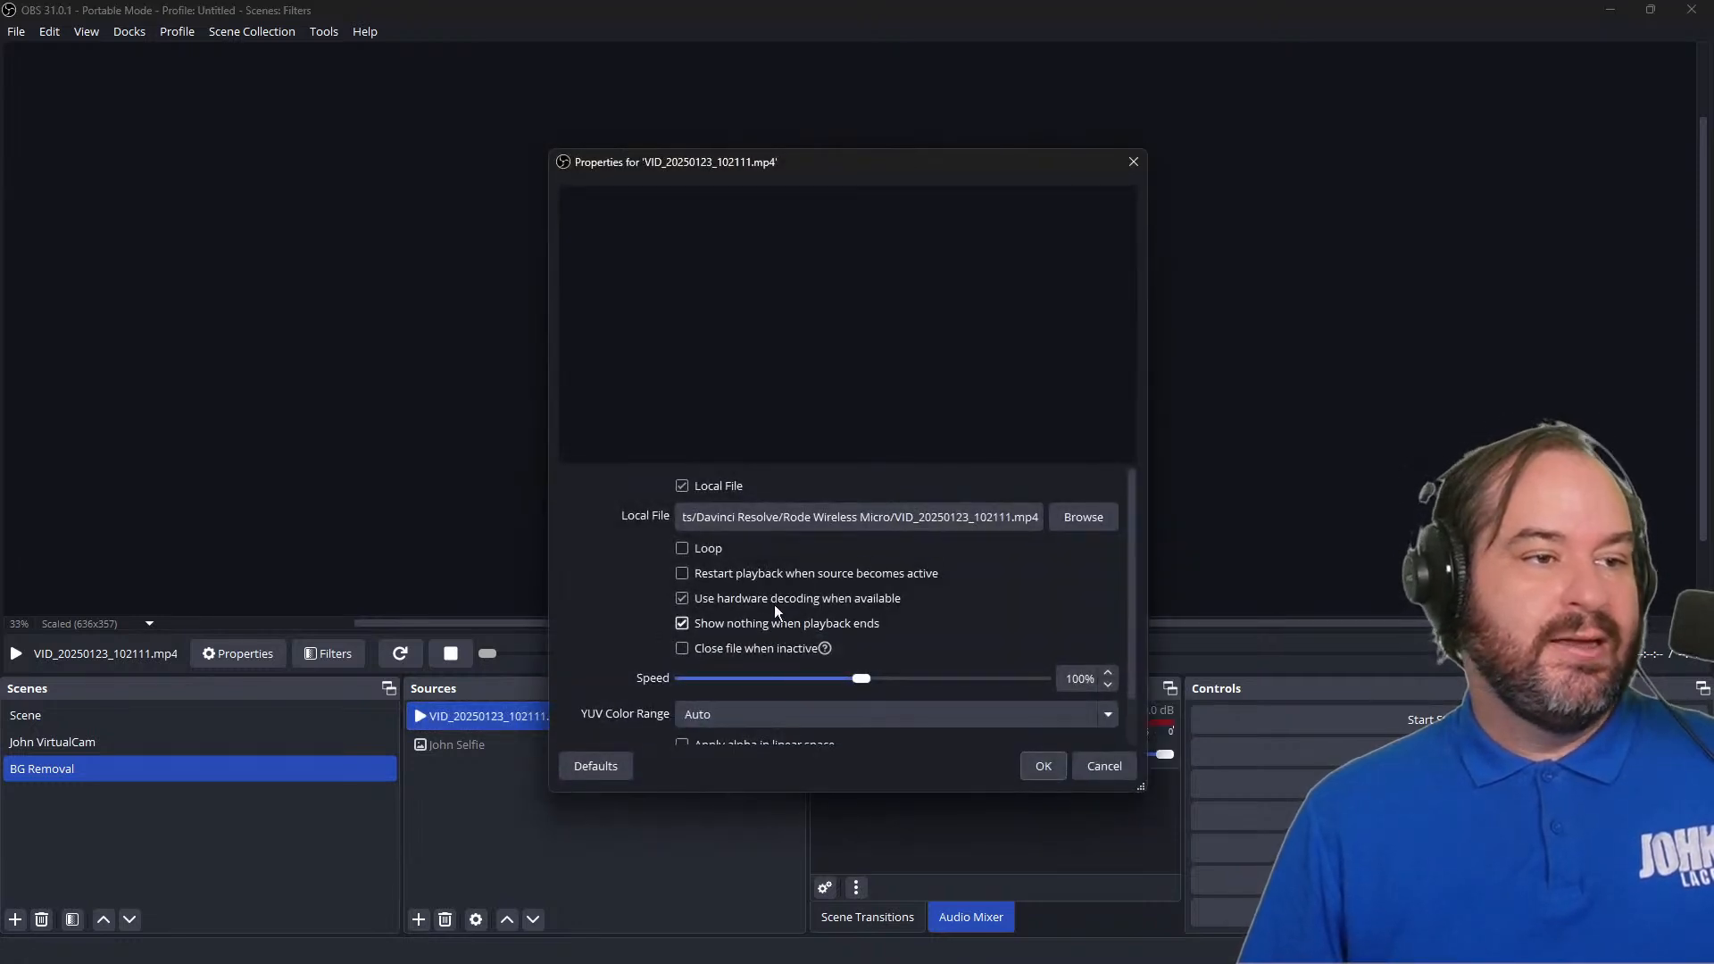
pyautogui.click(762, 575)
pyautogui.click(1043, 767)
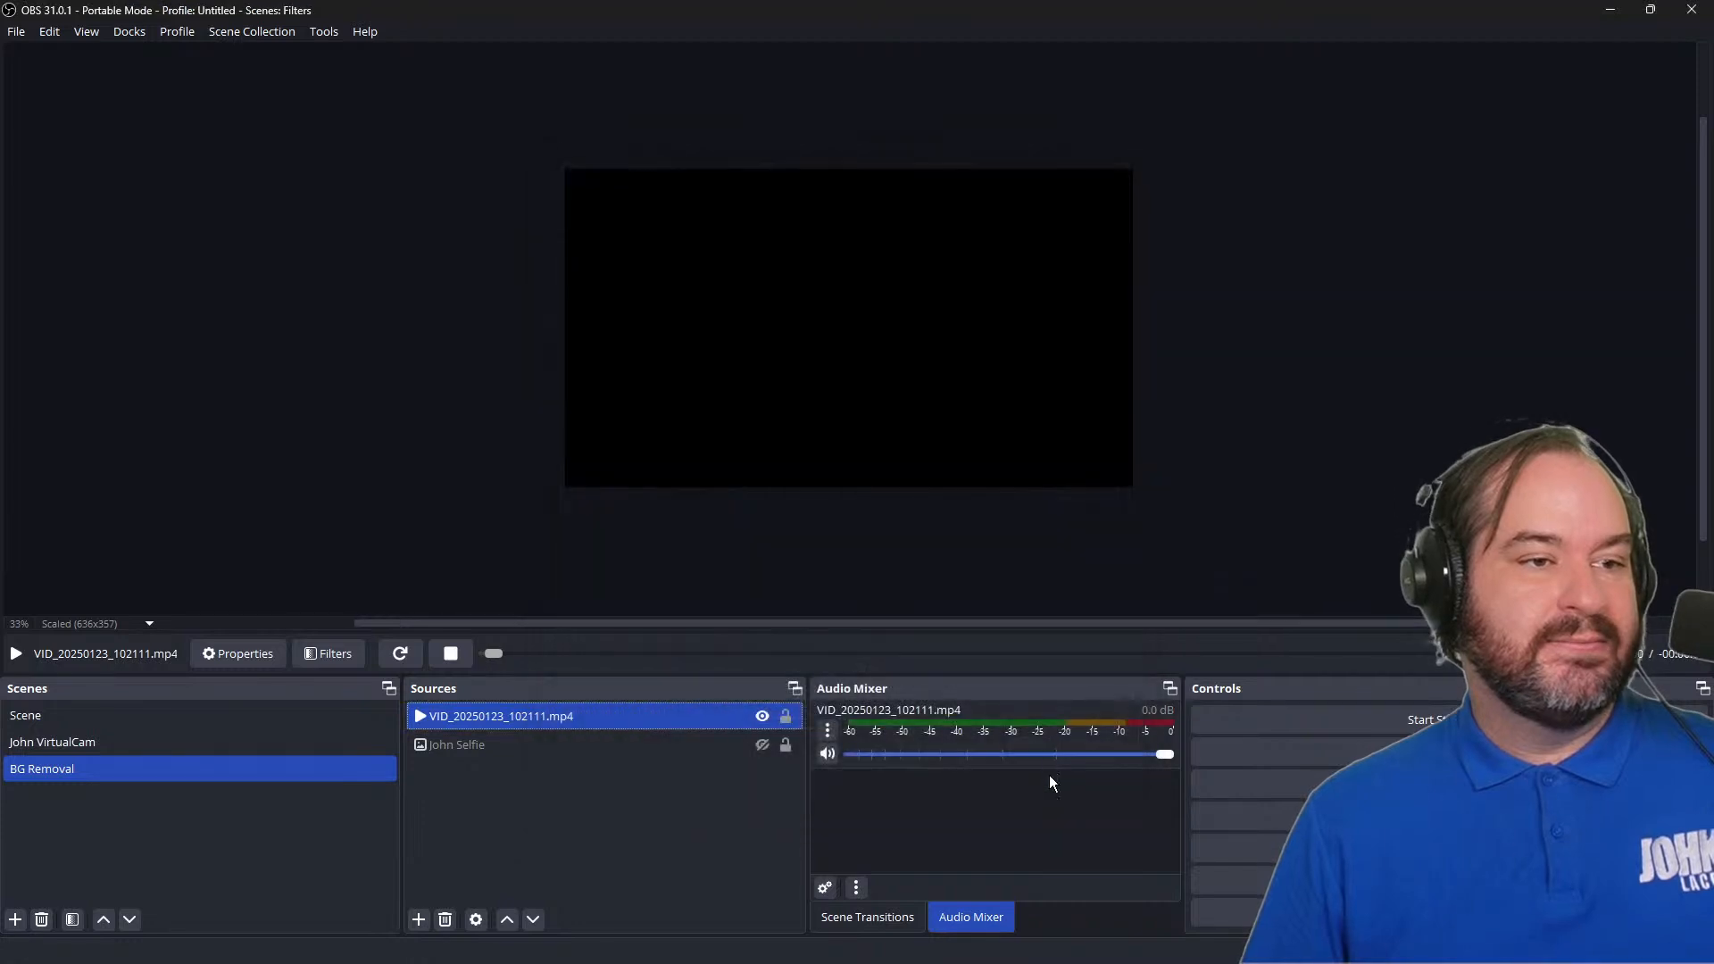
pyautogui.click(760, 718)
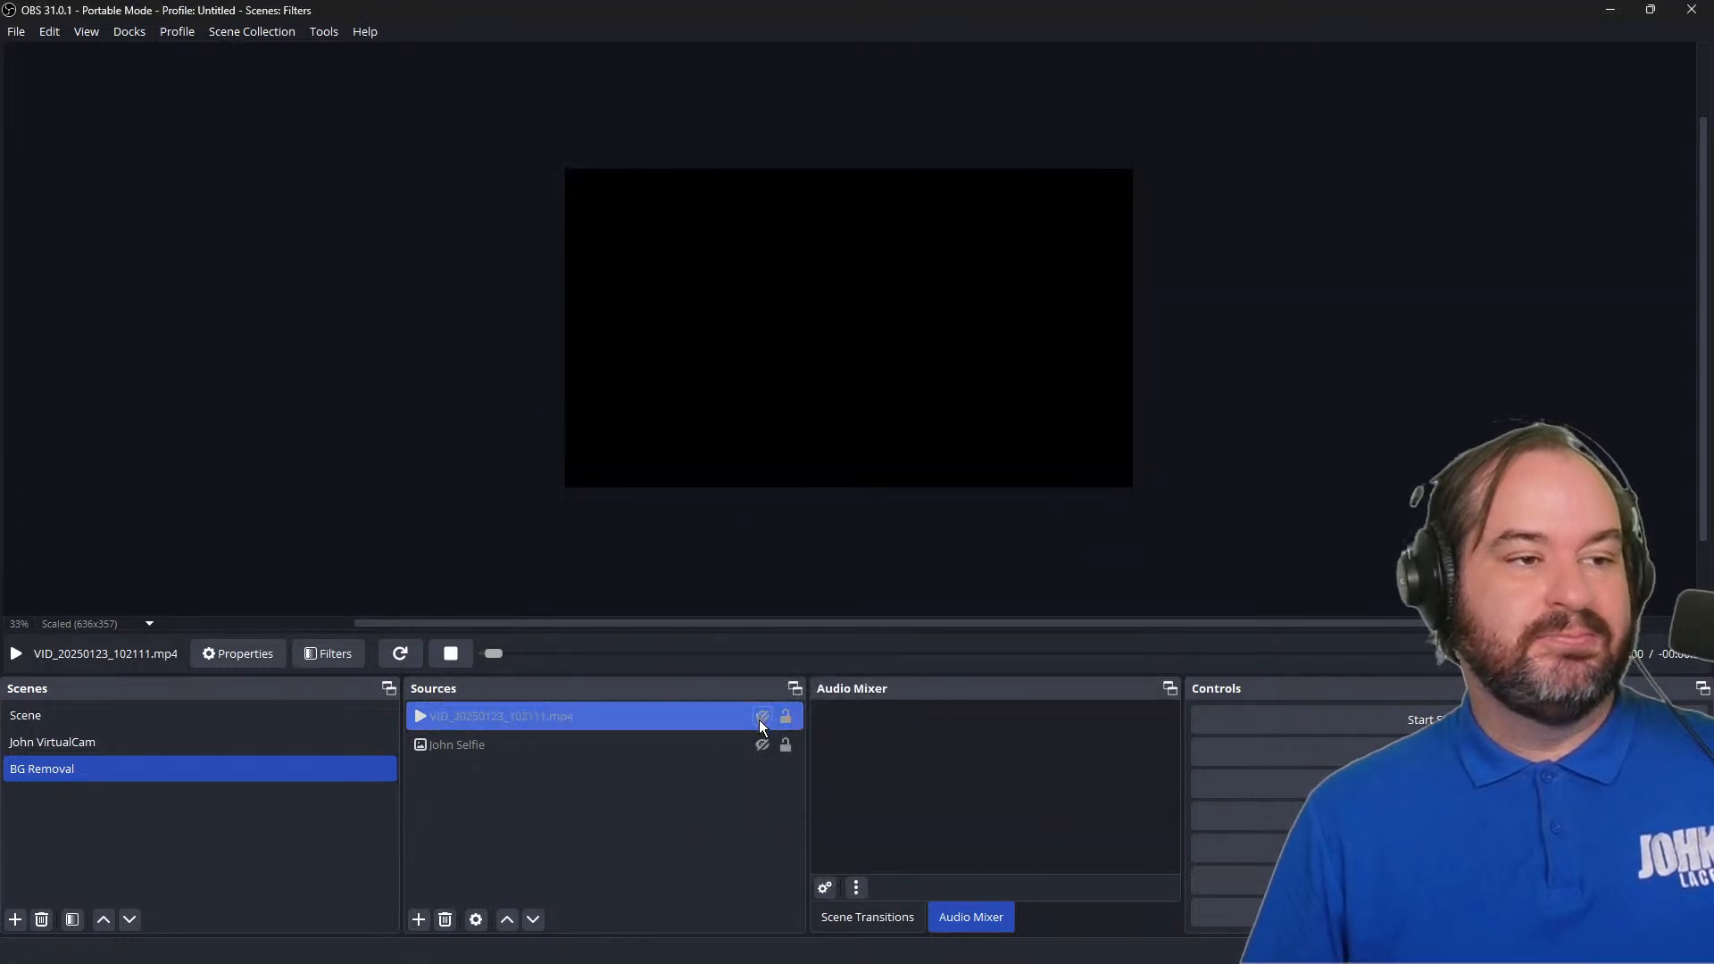
pyautogui.click(760, 717)
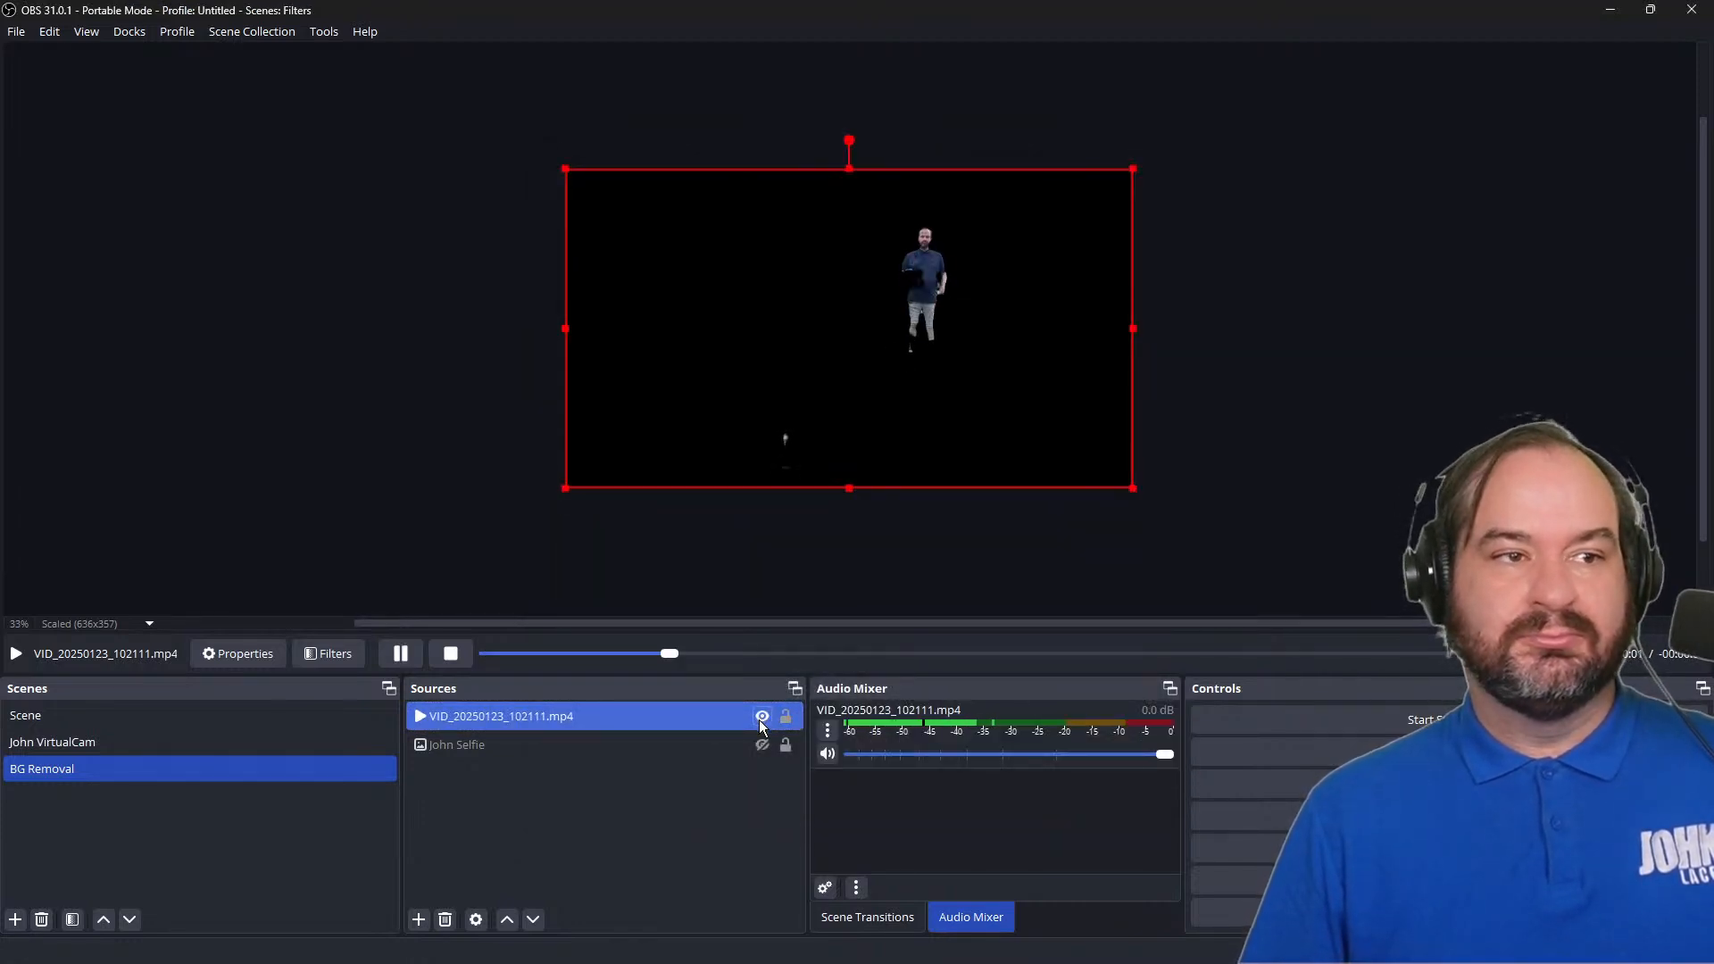
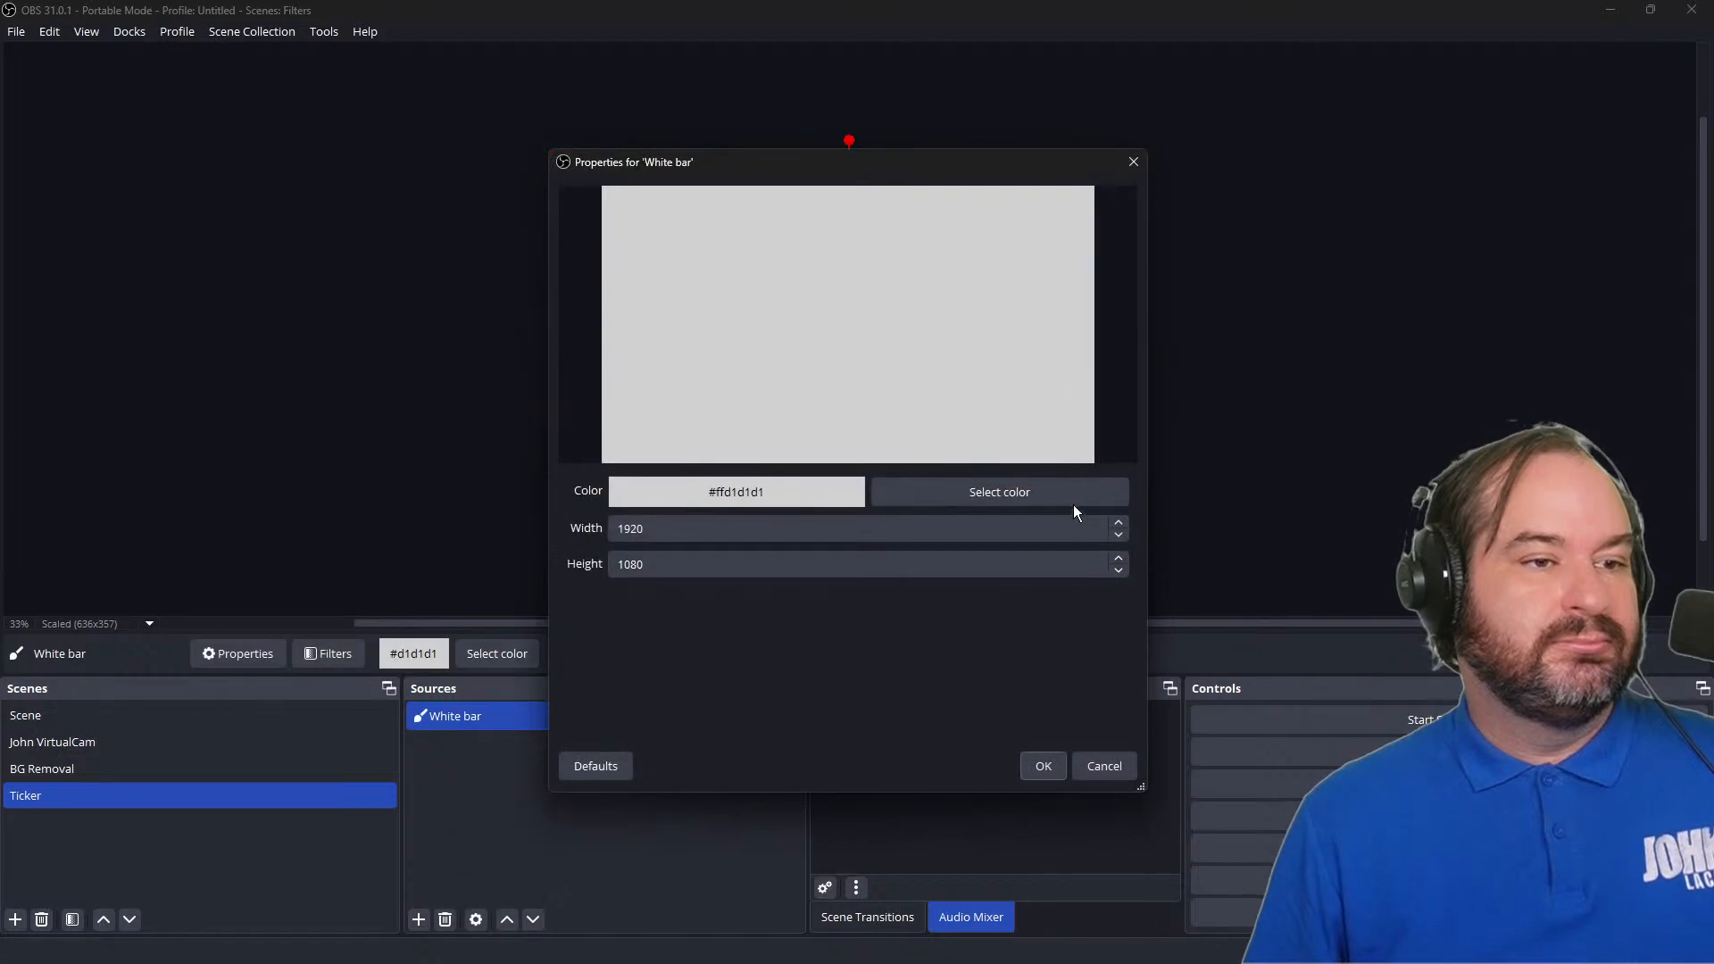
# Step: Set the White bar source's color to pure white, #ffffff
pyautogui.click(1073, 491)
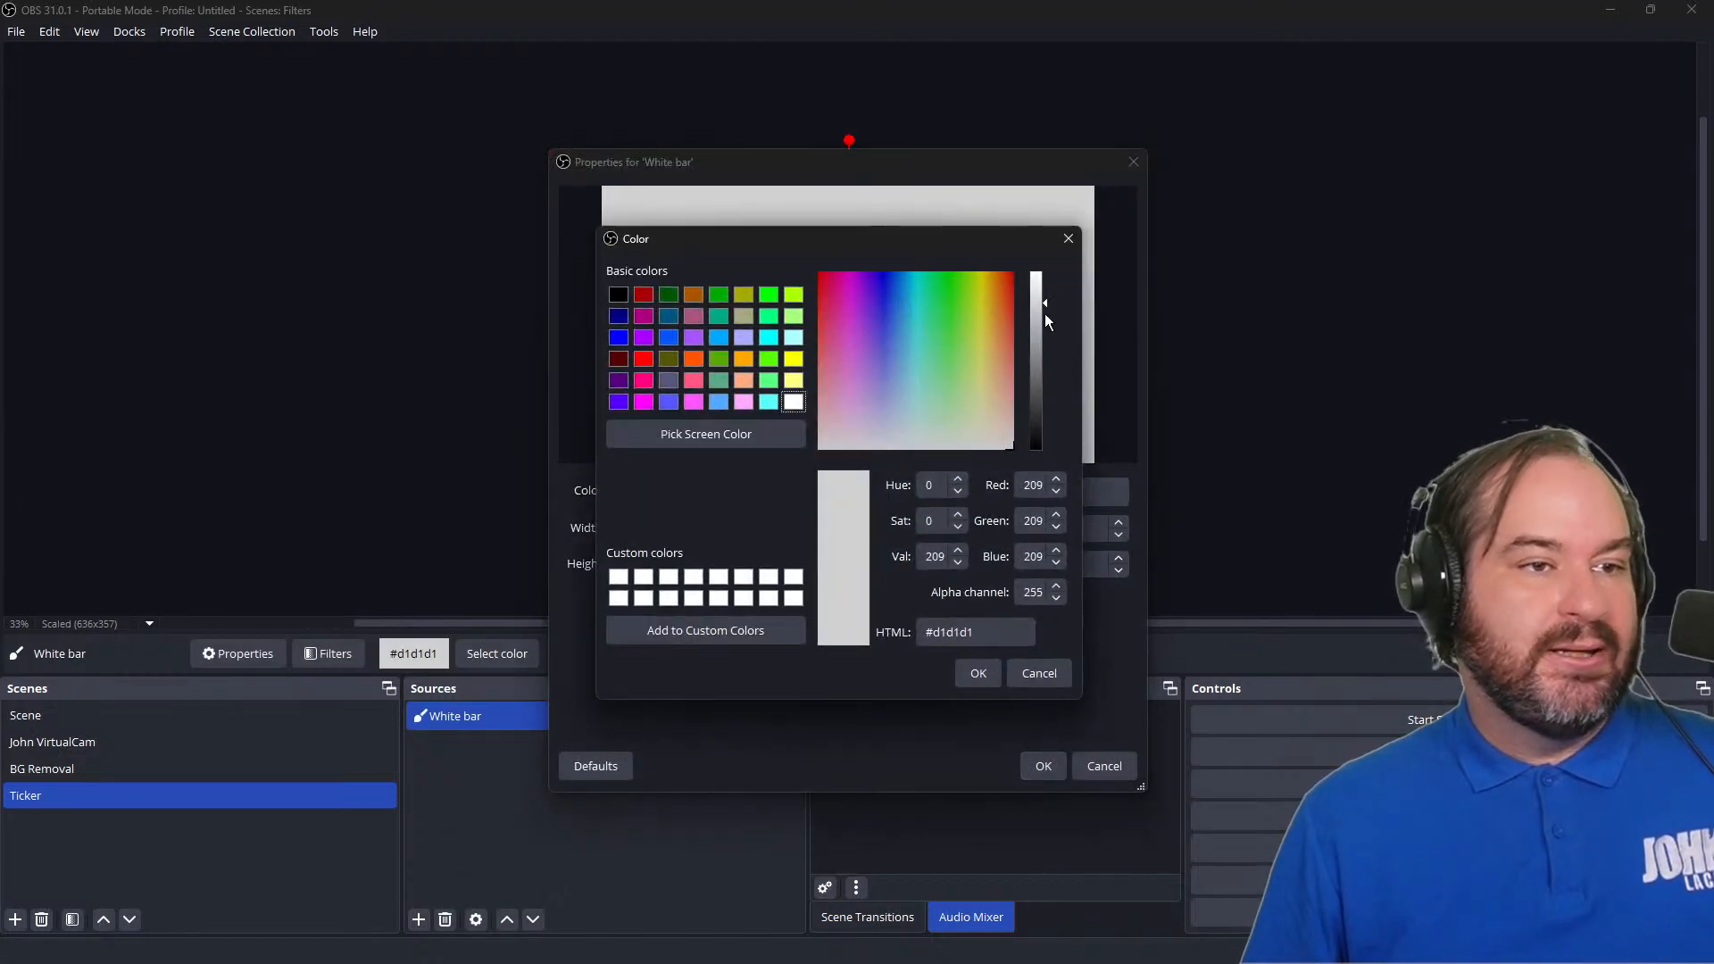
pyautogui.moveTo(1045, 315); pyautogui.dragTo(1041, 246)
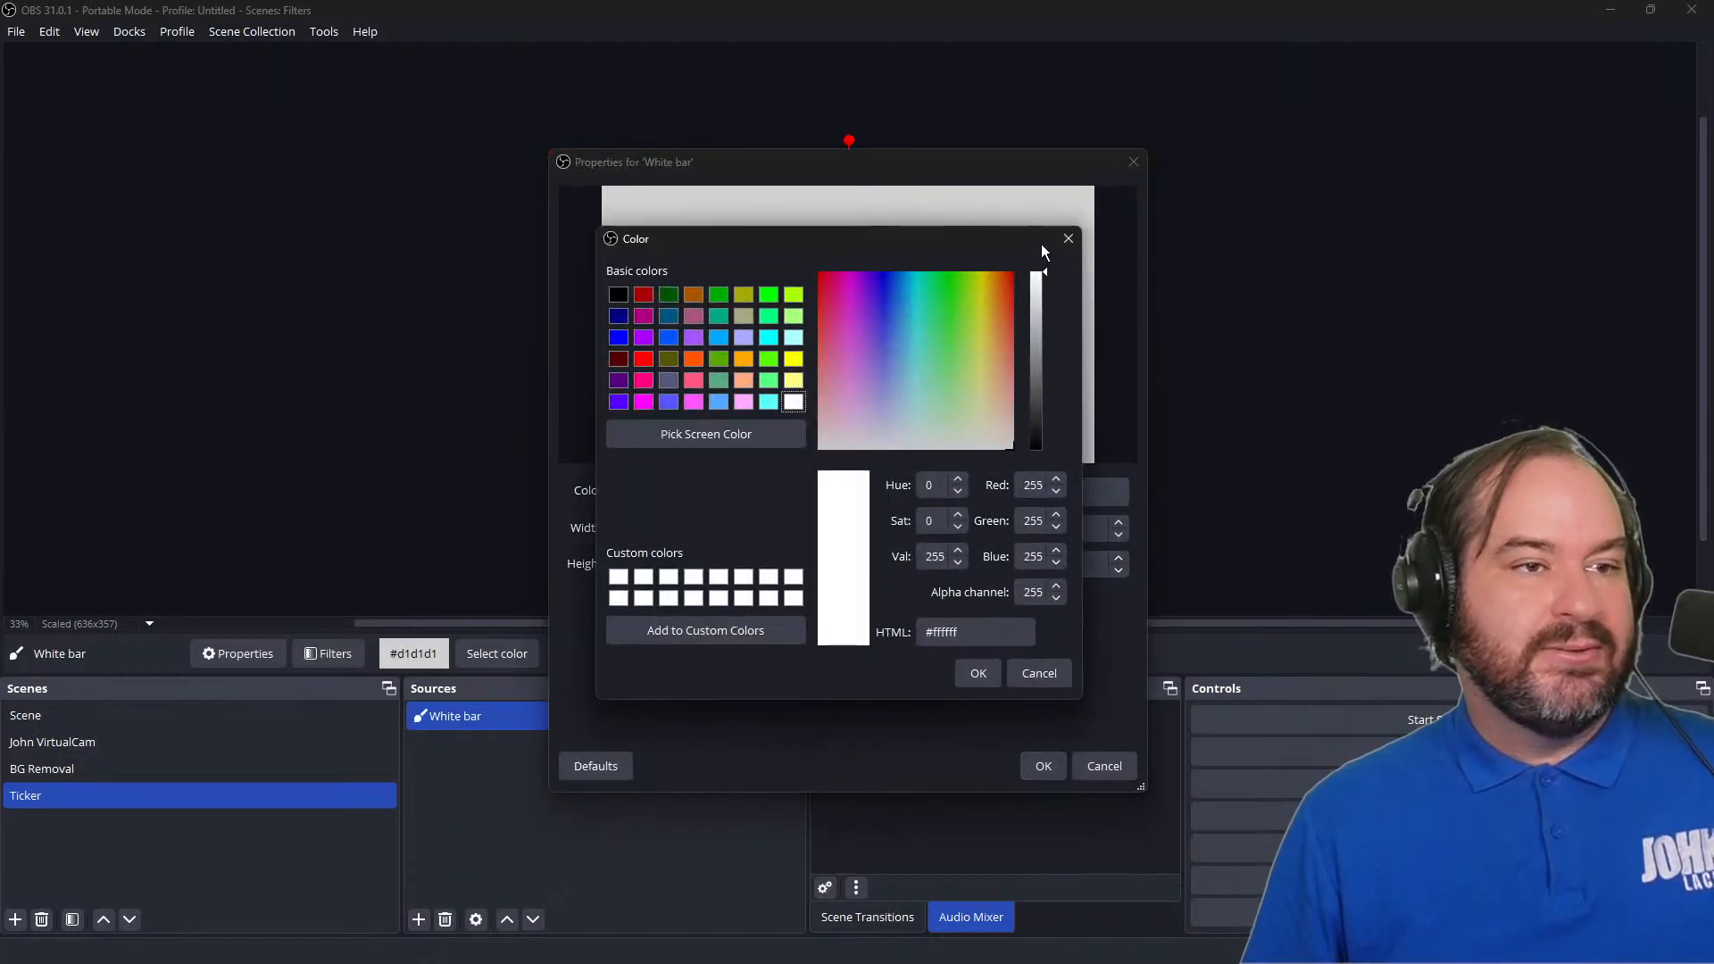
pyautogui.click(978, 673)
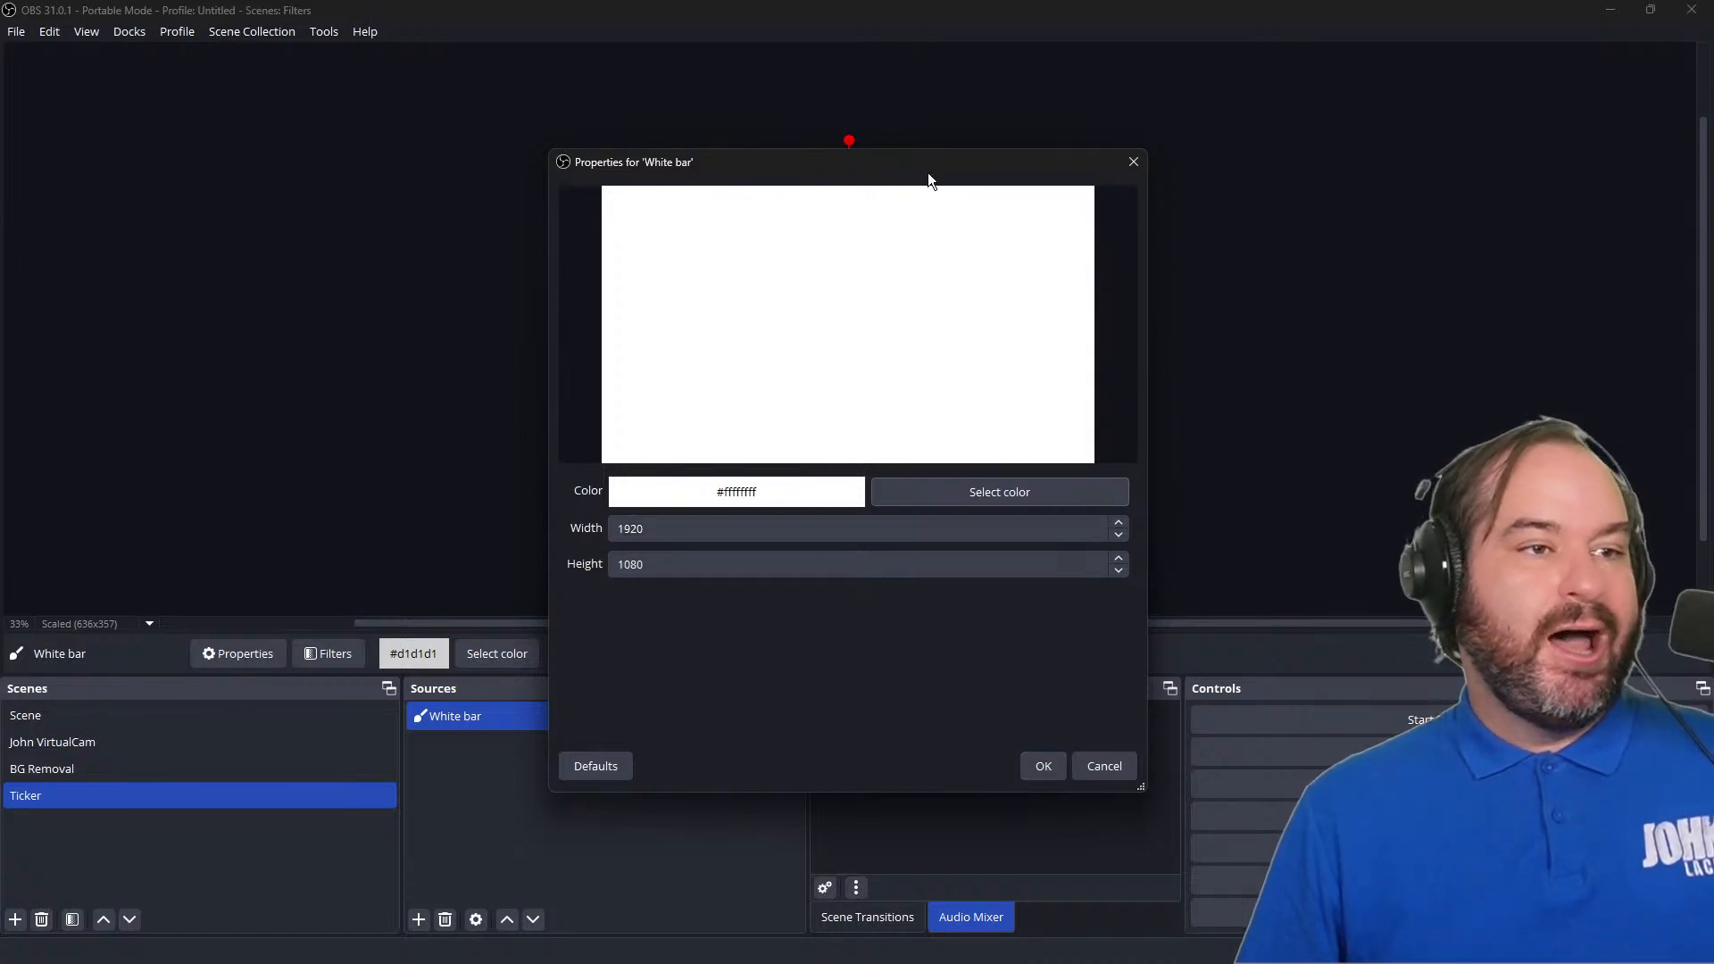
# Step: Set the White bar's height to 280 and confirm its properties
pyautogui.moveTo(929, 172); pyautogui.dragTo(1235, 171)
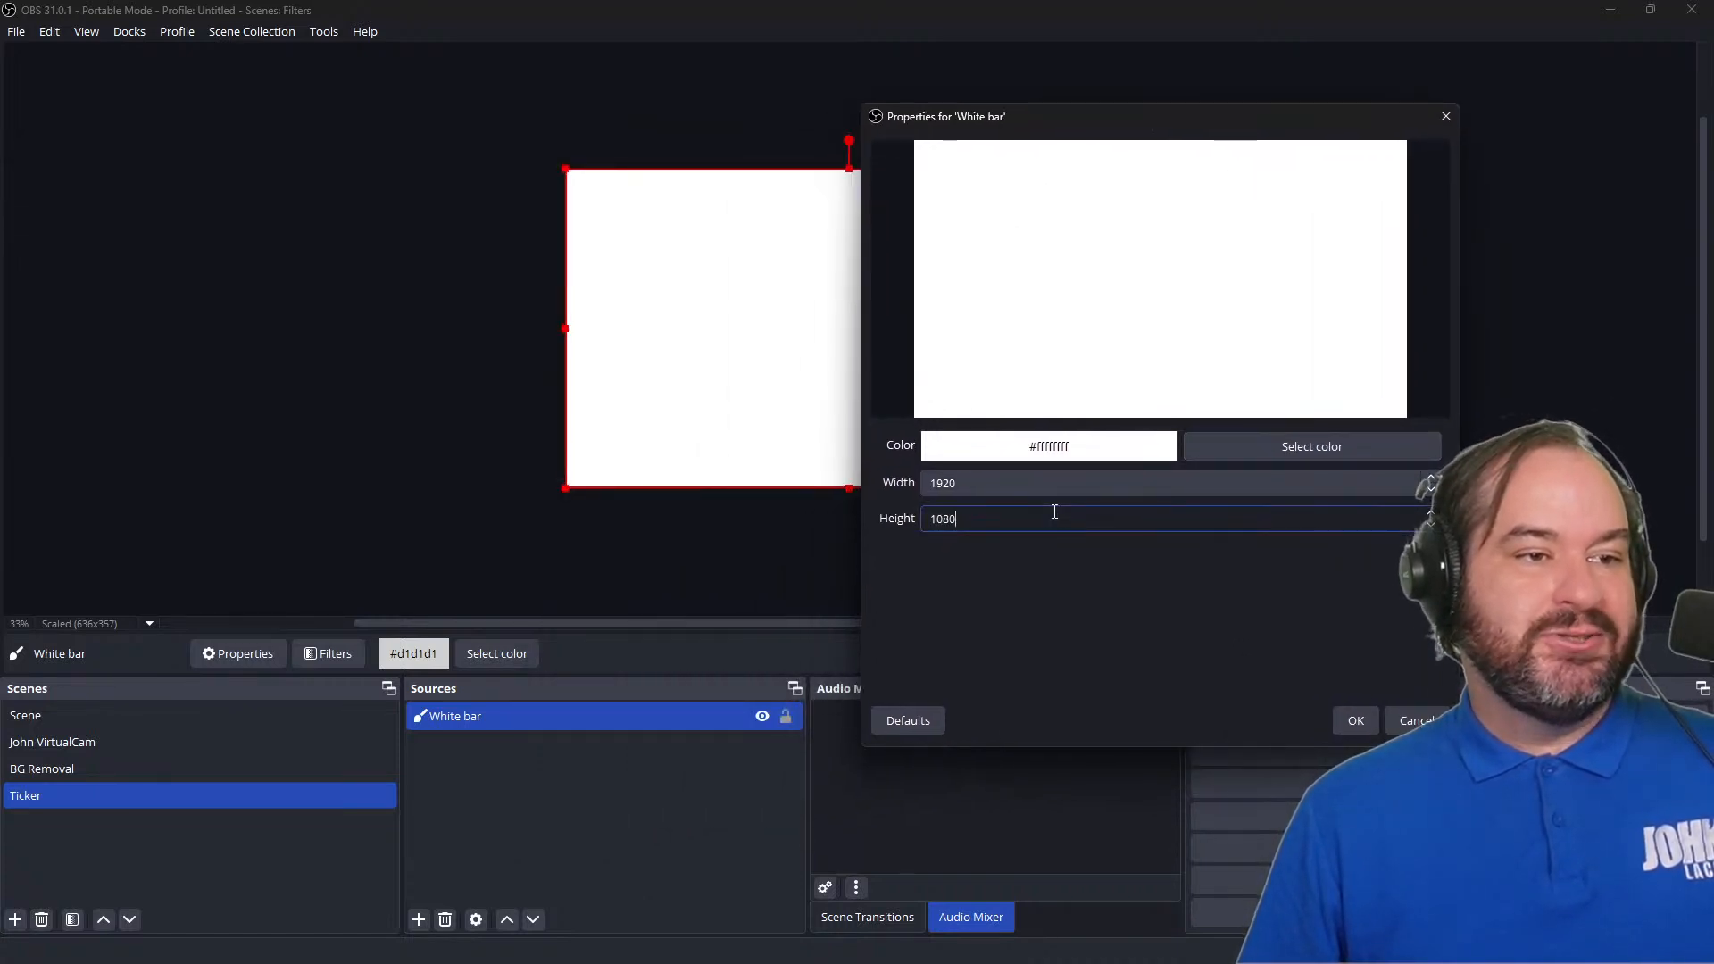
pyautogui.doubleClick(1054, 512)
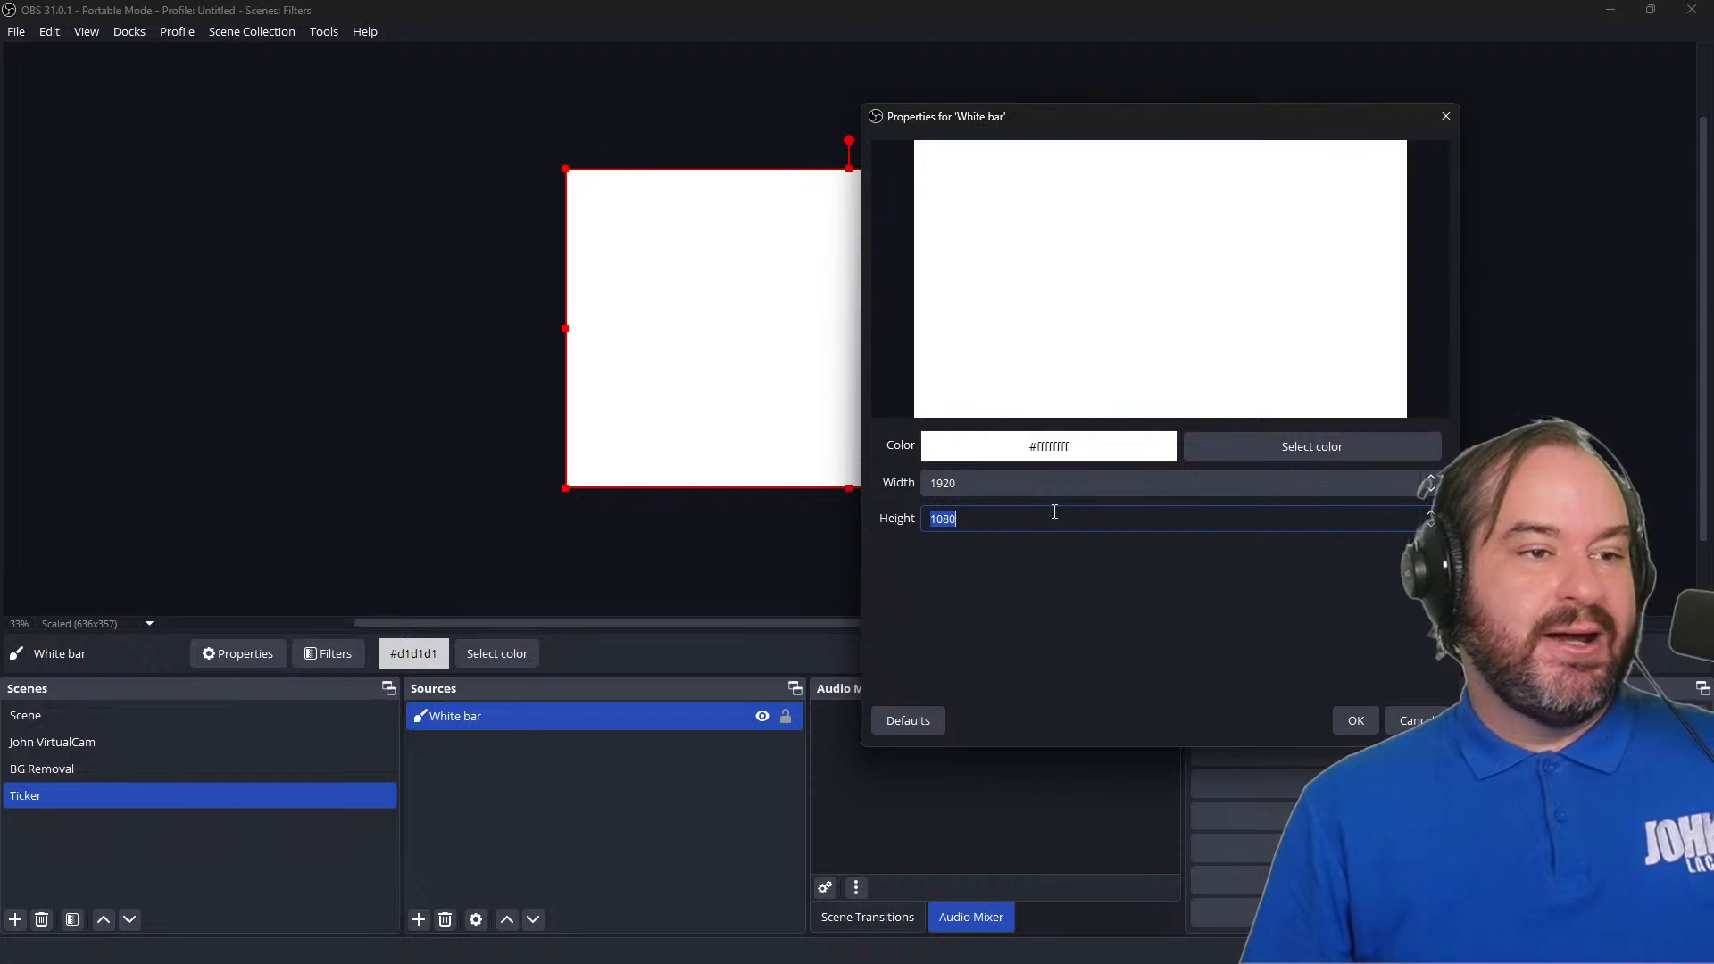
pyautogui.write('280')
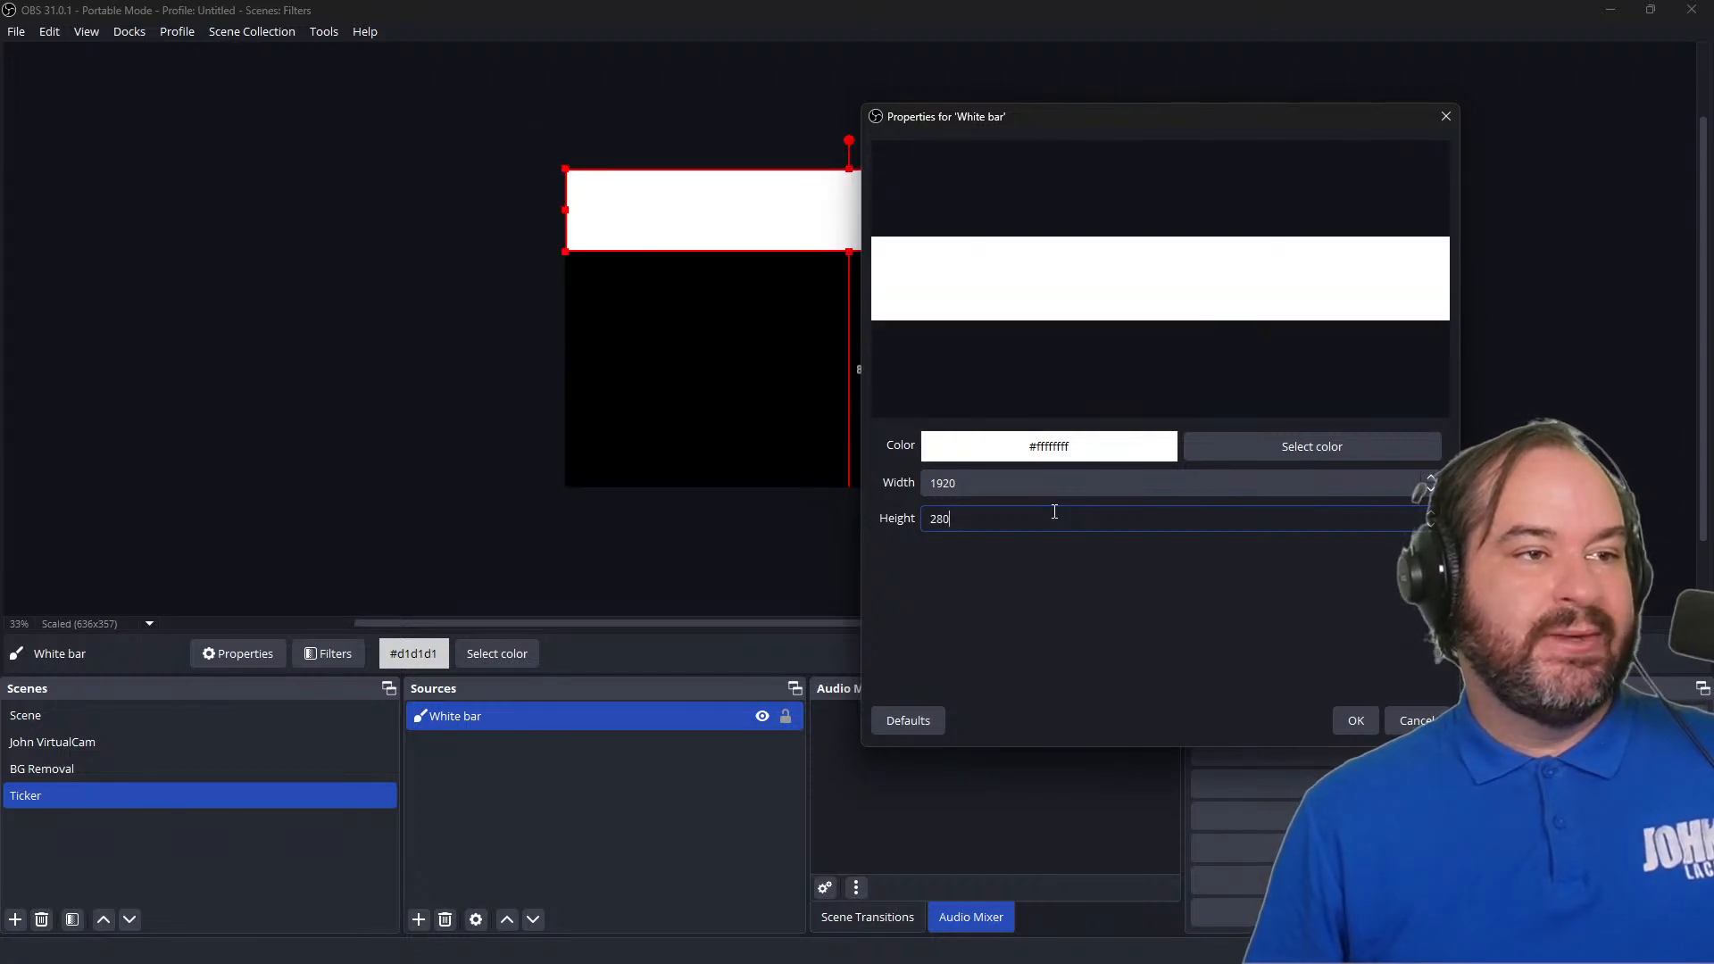
pyautogui.click(1358, 720)
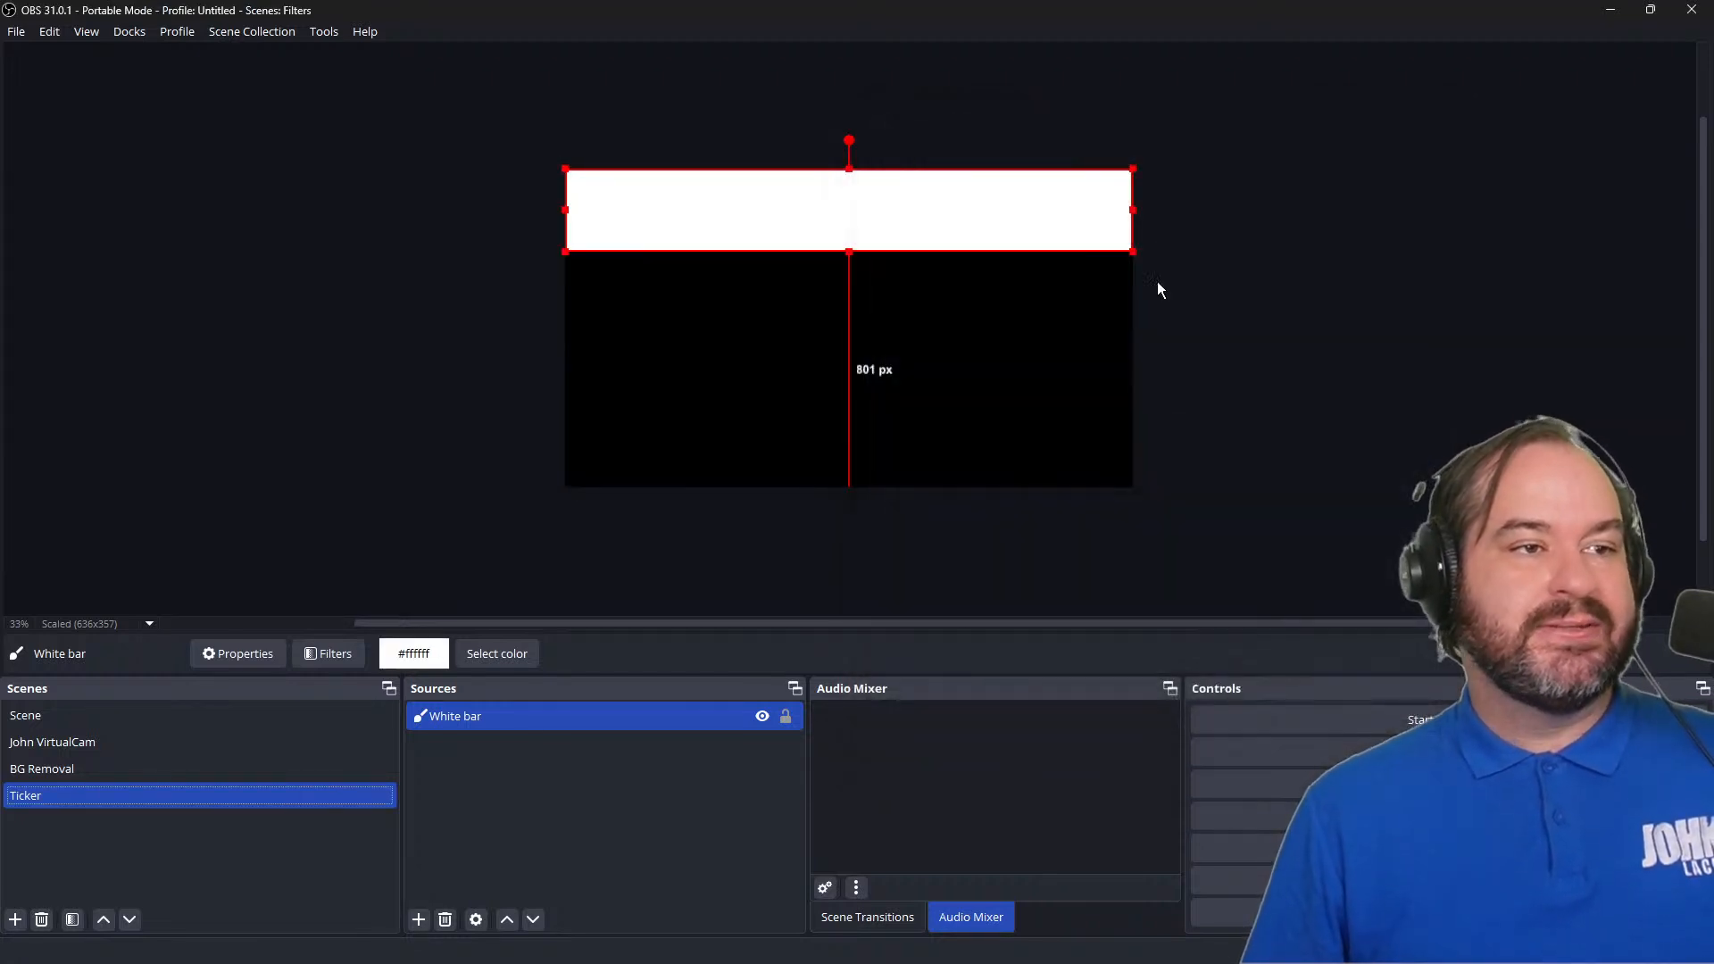
# Step: Move the white bar straight down to the canvas's lower edge, about 811 px below the top of the canvas
pyautogui.rightClick(964, 215)
pyautogui.click(950, 205)
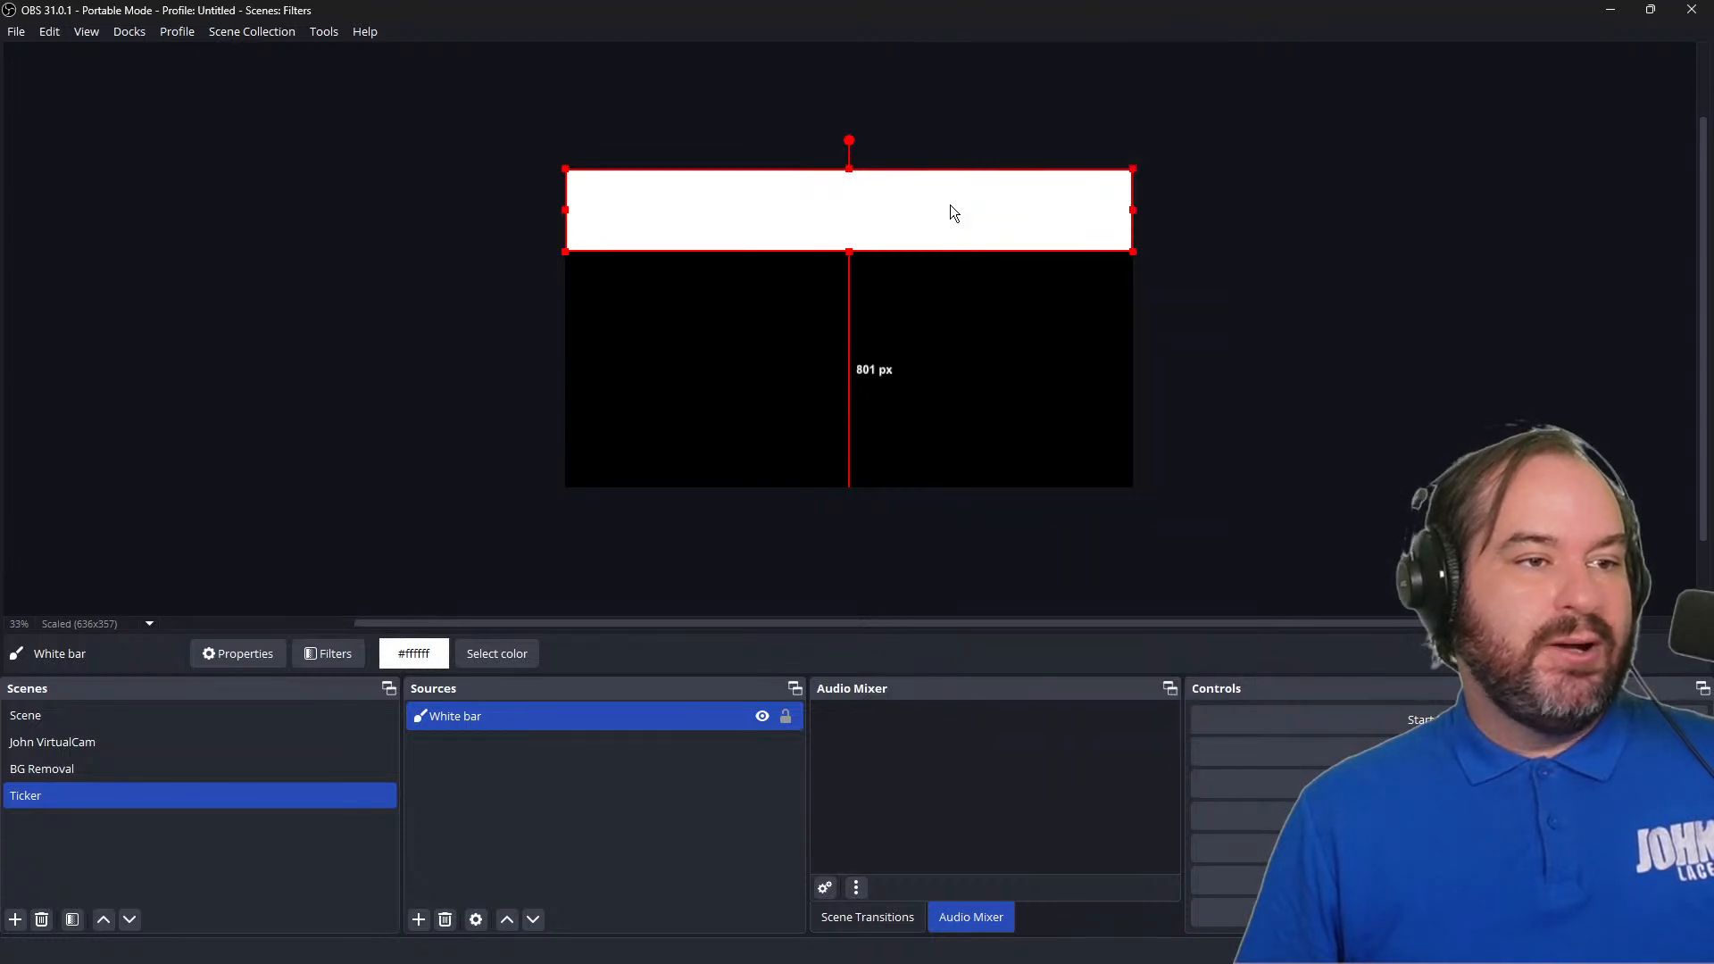
pyautogui.press('Down')
pyautogui.press('Down')
pyautogui.press('Down')
pyautogui.press('Down')
pyautogui.press('Down')
pyautogui.press('Down')
pyautogui.press('Down')
pyautogui.press('Down')
pyautogui.press('Down')
pyautogui.press('Down')
pyautogui.press('Down')
pyautogui.press('Down')
pyautogui.press('Down')
pyautogui.press('Down')
pyautogui.press('Down')
pyautogui.press('Down')
pyautogui.press('Down')
pyautogui.press('Down')
pyautogui.press('Down')
pyautogui.press('Down')
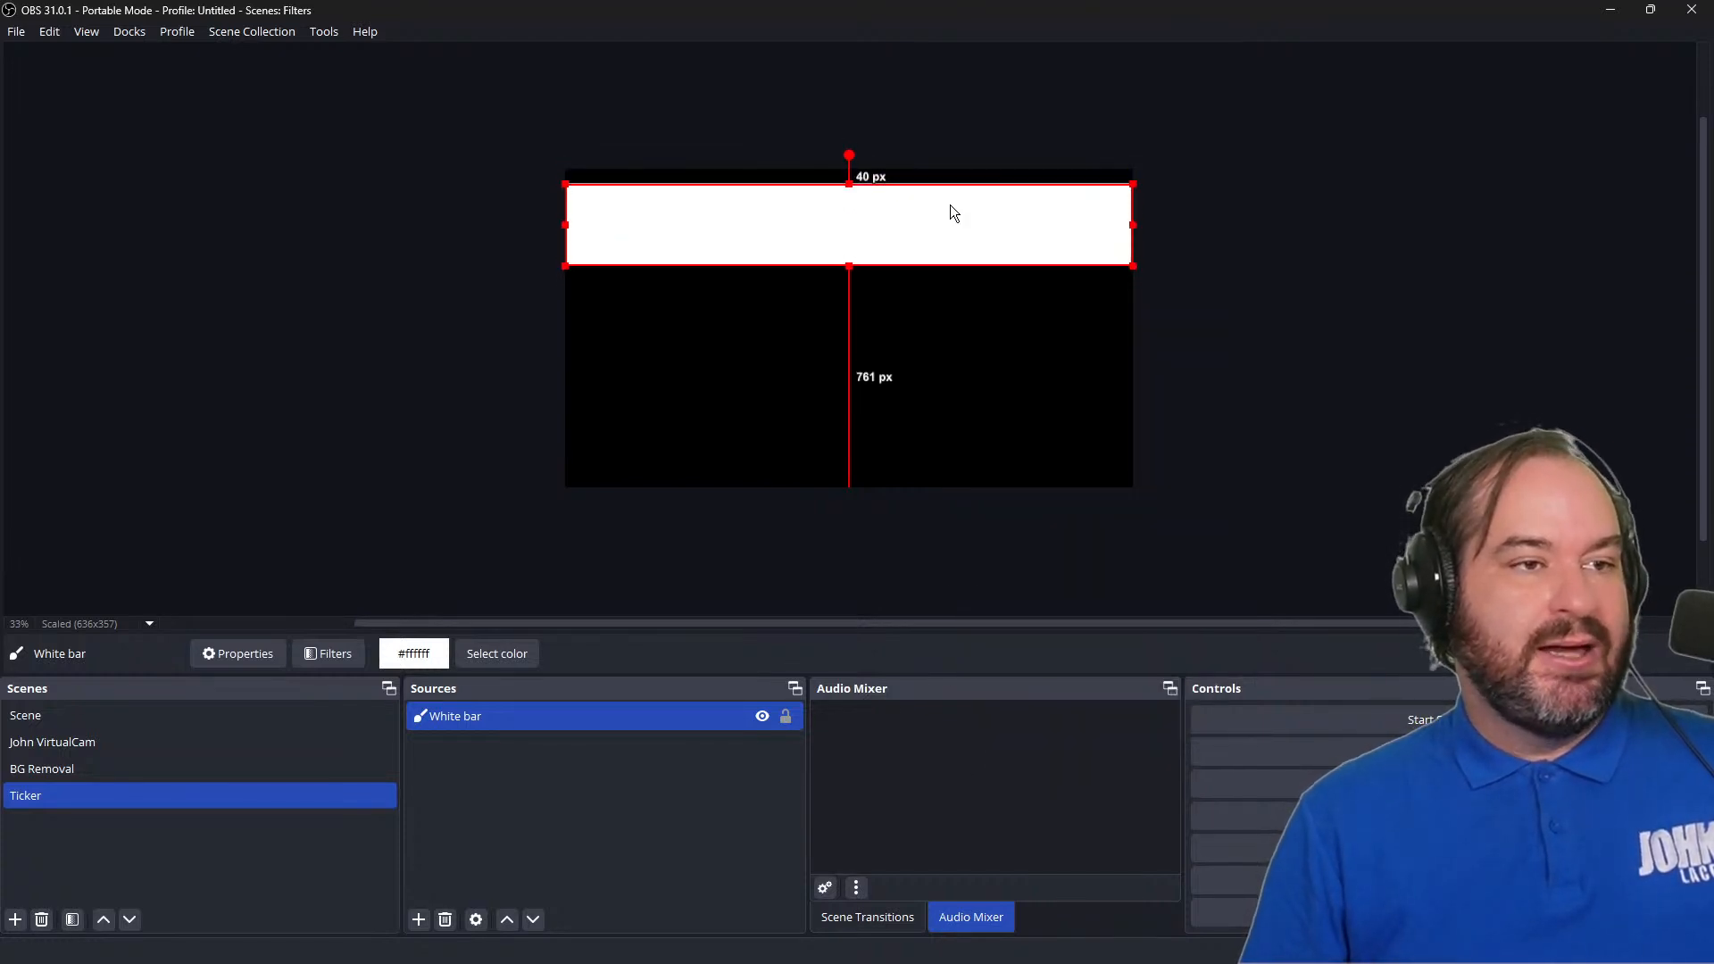
pyautogui.hotkey('shift', 'Down')
pyautogui.hotkey('shift', 'Down')
pyautogui.hotkey('shift', 'Down')
pyautogui.hotkey('shift', 'Down')
pyautogui.hotkey('shift', 'Down')
pyautogui.hotkey('shift', 'Down')
pyautogui.hotkey('shift', 'Down')
pyautogui.hotkey('shift', 'Down')
pyautogui.hotkey('shift', 'Down')
pyautogui.hotkey('shift', 'Down')
pyautogui.hotkey('shift', 'Down')
pyautogui.hotkey('shift', 'Down')
pyautogui.hotkey('shift', 'Down')
pyautogui.hotkey('shift', 'Down')
pyautogui.hotkey('shift', 'Down')
pyautogui.hotkey('shift', 'Down')
pyautogui.hotkey('shift', 'Down')
pyautogui.hotkey('shift', 'Down')
pyautogui.hotkey('shift', 'Down')
pyautogui.hotkey('shift', 'Down')
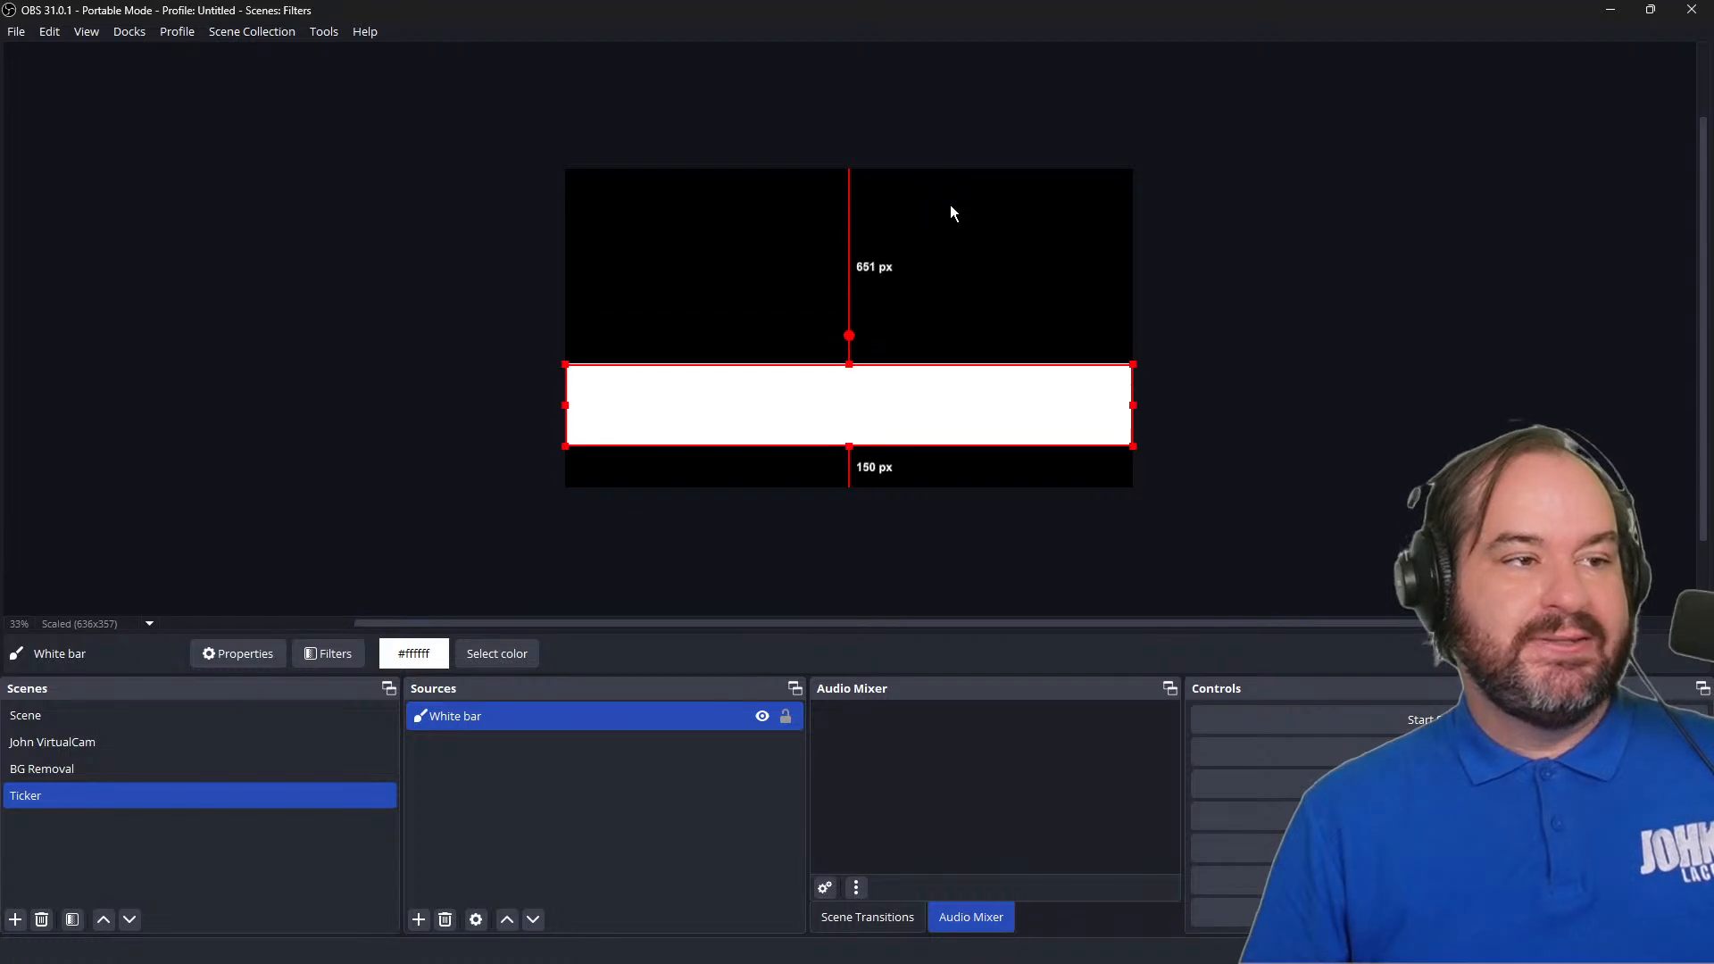
pyautogui.hotkey('shift', 'Down')
pyautogui.hotkey('shift', 'Down')
pyautogui.hotkey('shift', 'Down')
pyautogui.hotkey('shift', 'Down')
pyautogui.hotkey('shift', 'Down')
pyautogui.hotkey('shift', 'Down')
pyautogui.hotkey('shift', 'Down')
pyautogui.hotkey('shift', 'Down')
pyautogui.hotkey('shift', 'Down')
pyautogui.hotkey('shift', 'Down')
pyautogui.hotkey('shift', 'Down')
pyautogui.hotkey('shift', 'Down')
pyautogui.hotkey('shift', 'Down')
pyautogui.hotkey('shift', 'Down')
pyautogui.hotkey('shift', 'Down')
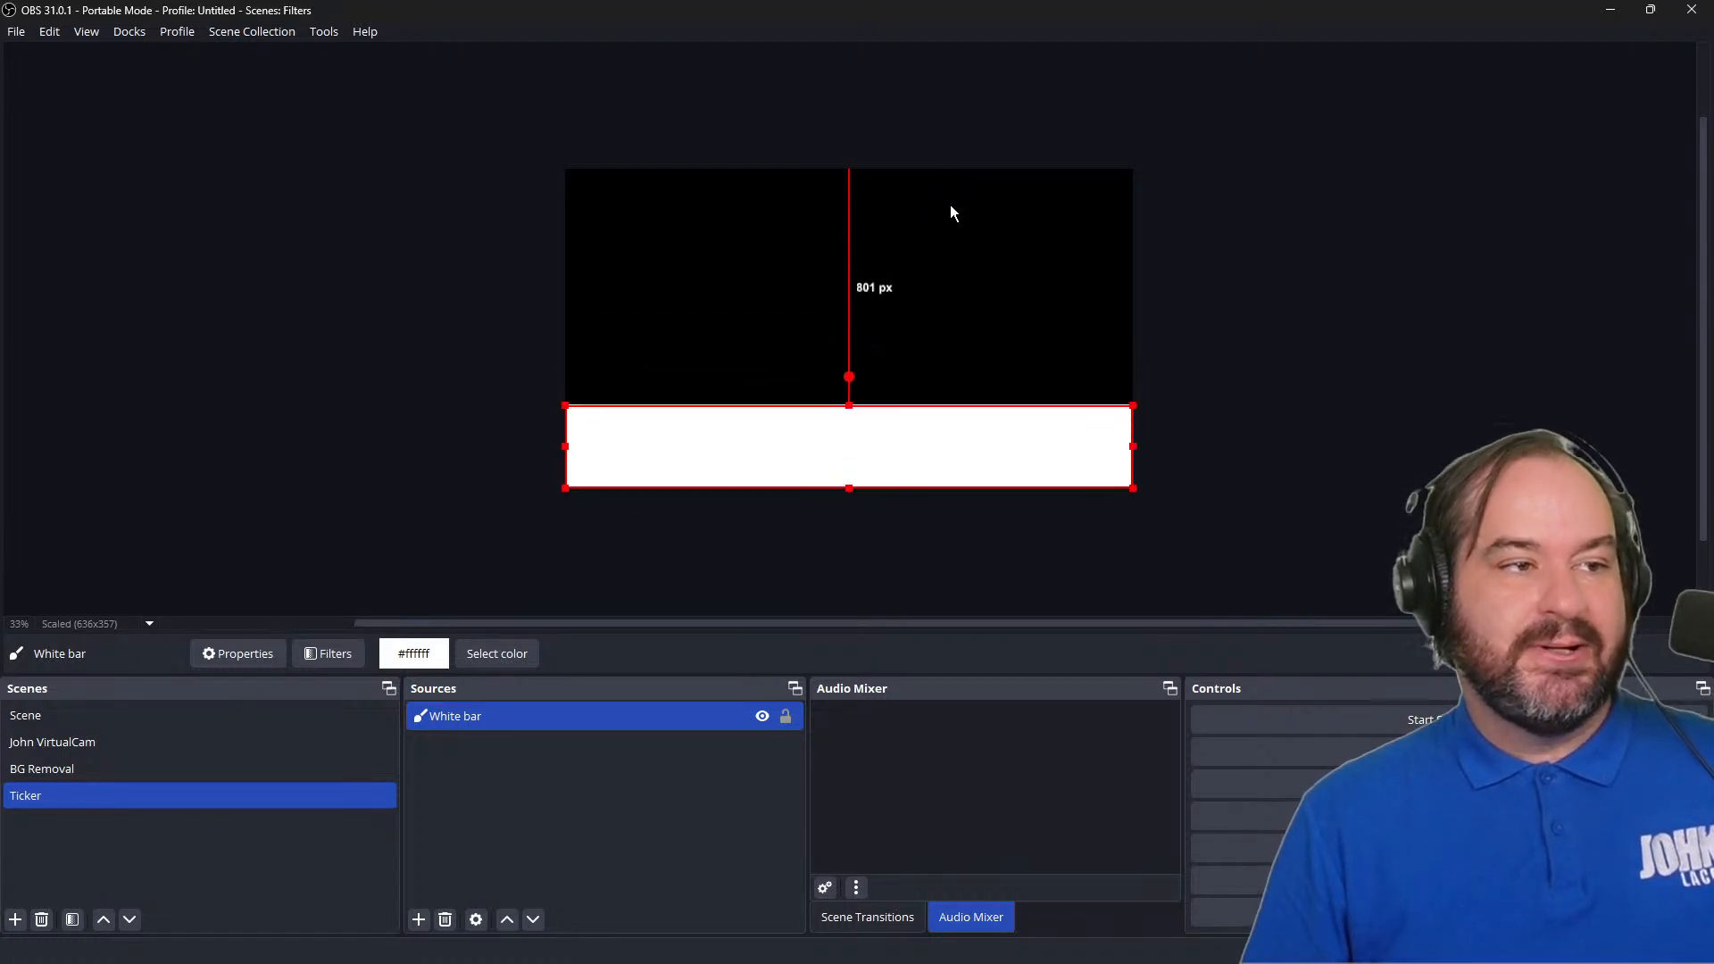
pyautogui.hotkey('shift', 'Down')
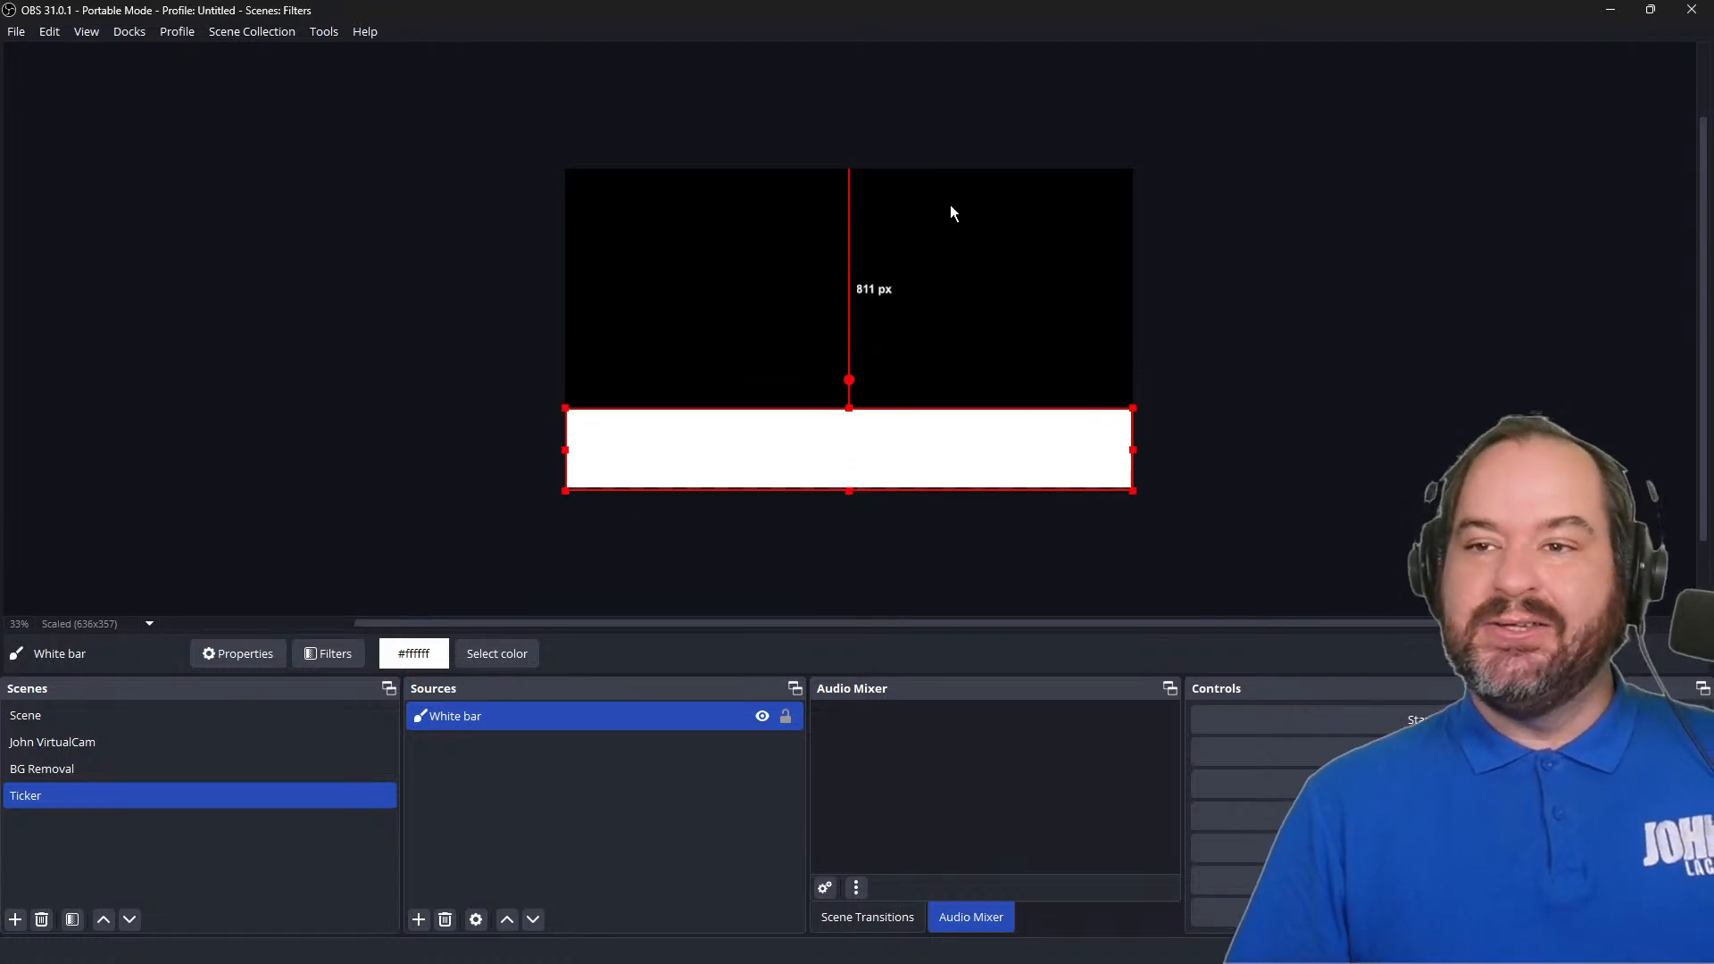
pyautogui.rightClick(615, 724)
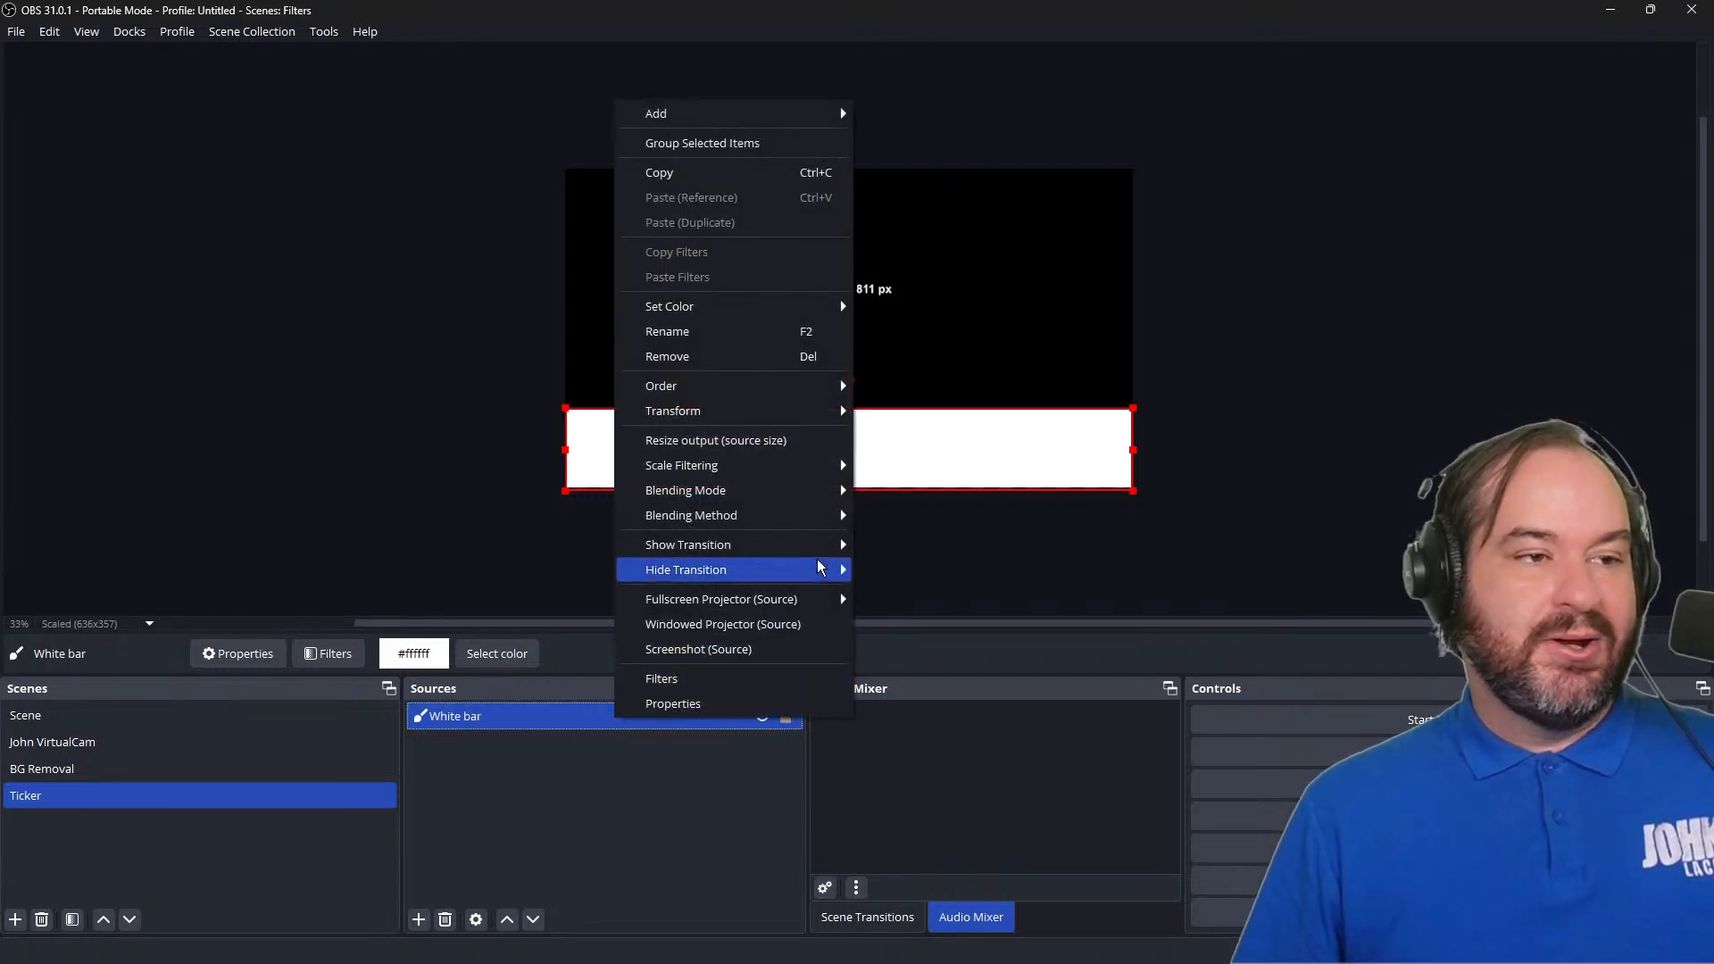
pyautogui.moveTo(834, 410)
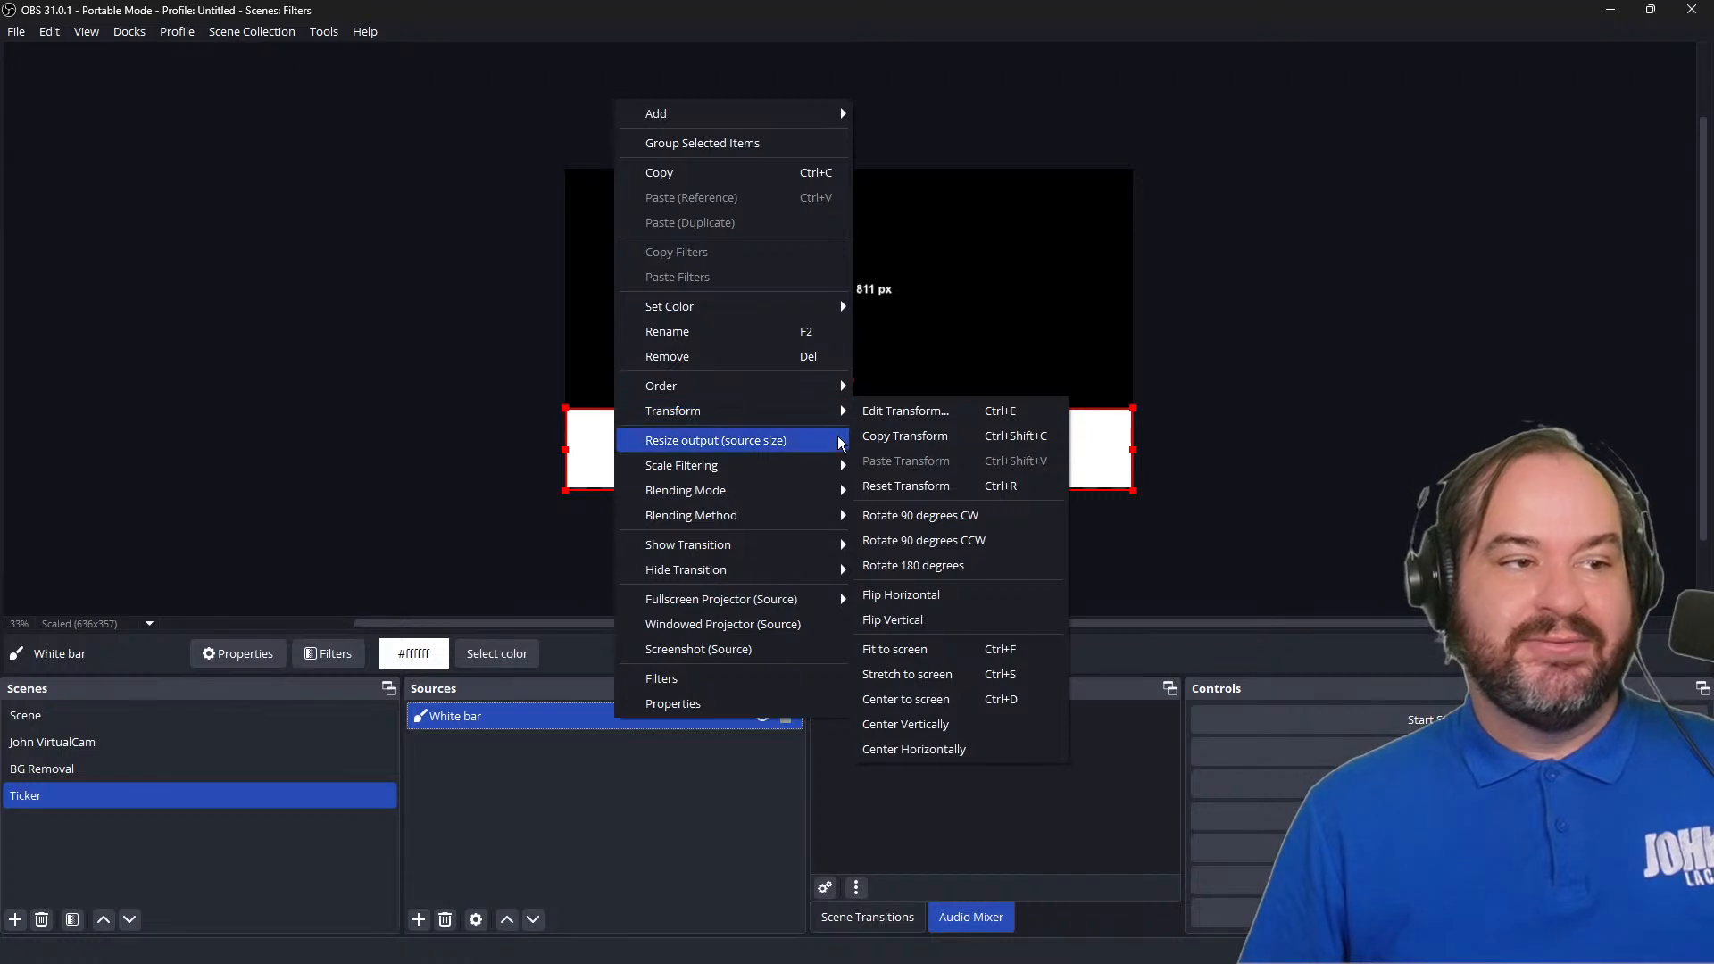
pyautogui.click(1486, 364)
pyautogui.click(1485, 364)
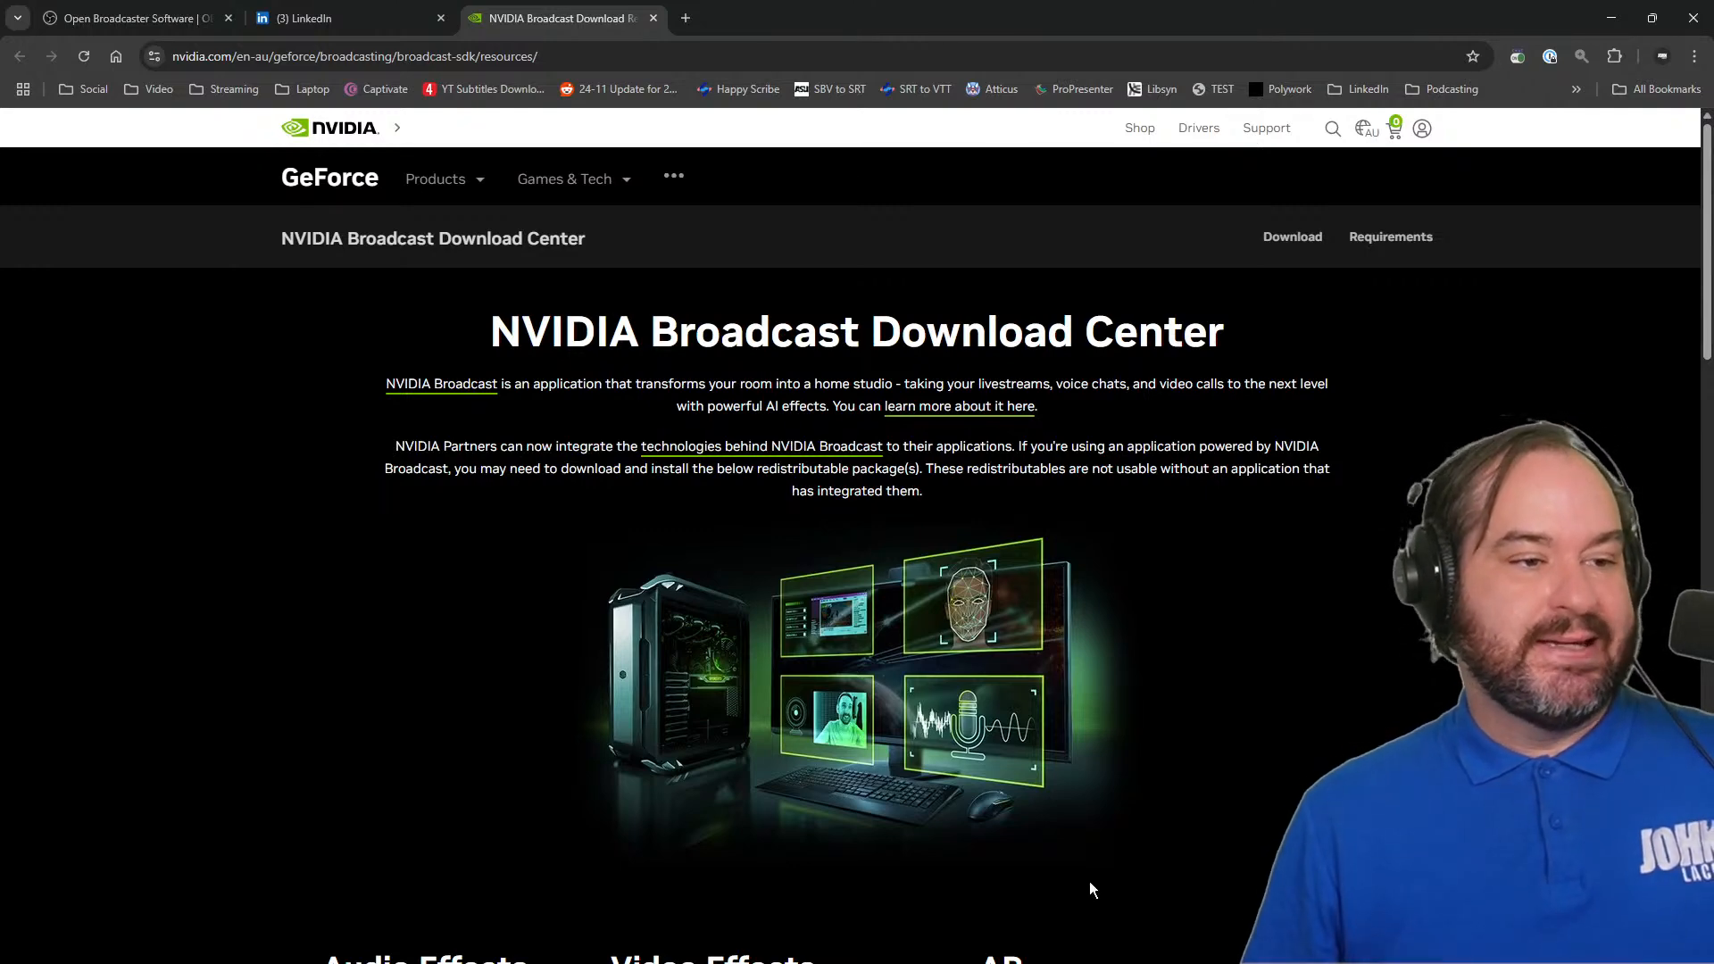
# Step: Review the audio, video and AR effects downloads for each RTX series in the NVIDIA Broadcast Download Center
pyautogui.scroll(-5, 1237, 711)
pyautogui.scroll(-1, 1238, 711)
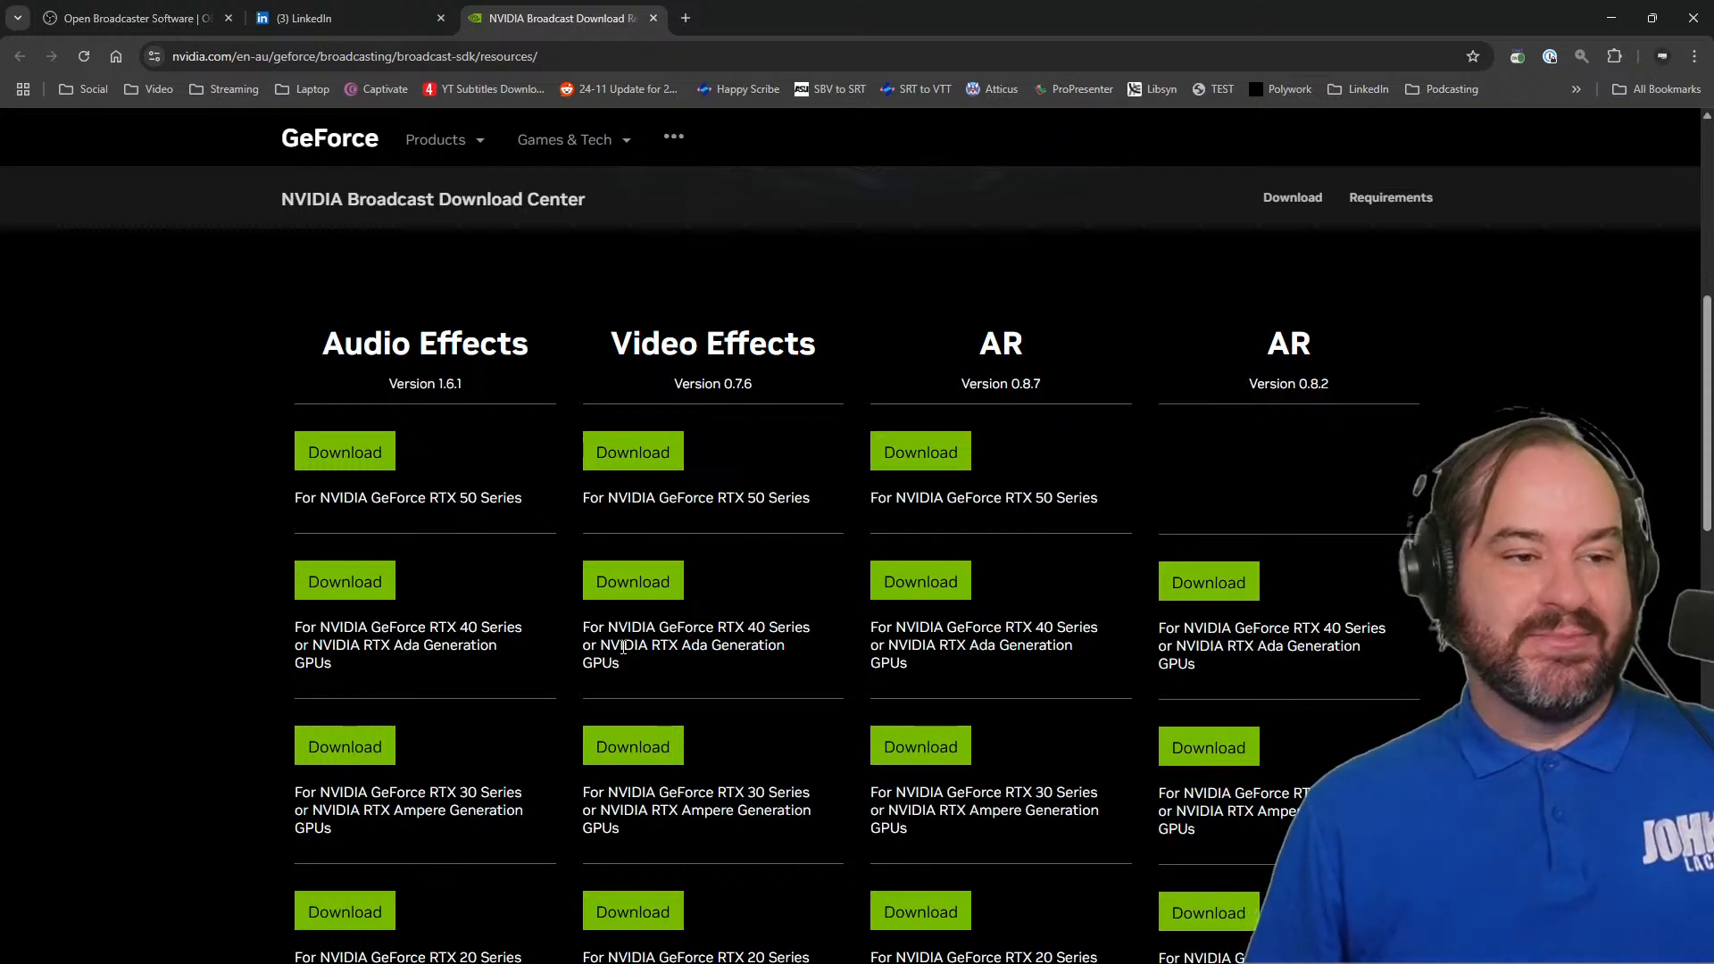
pyautogui.scroll(-2, 509, 724)
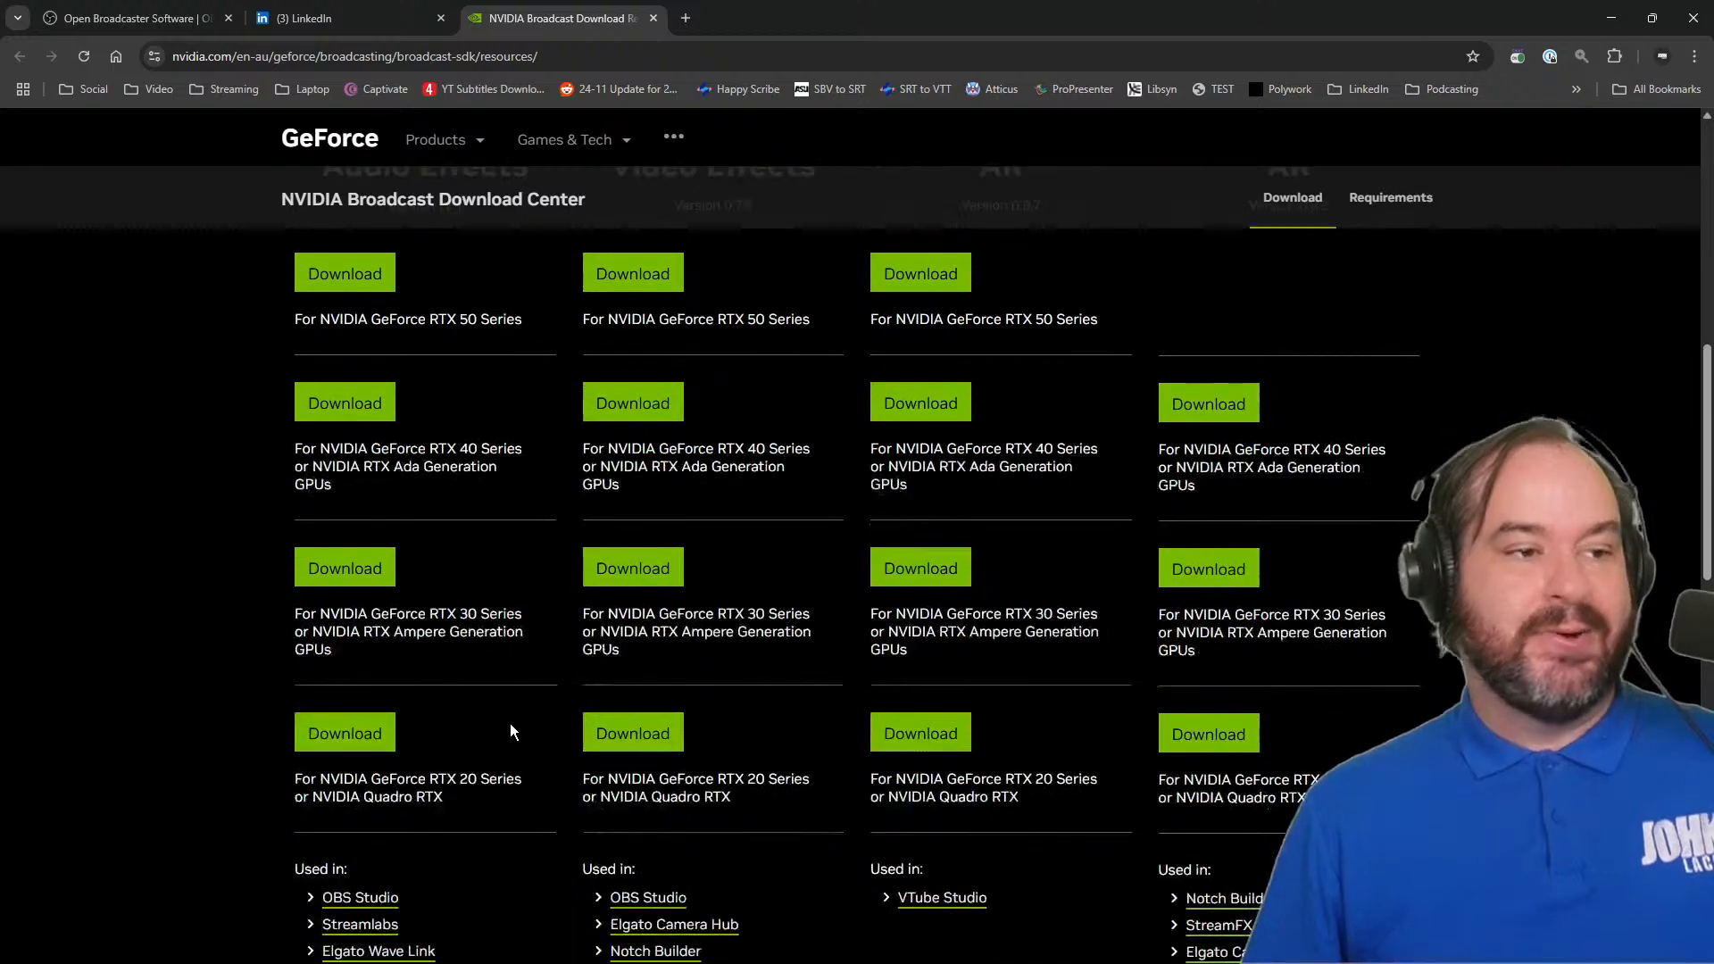
pyautogui.scroll(1, 509, 725)
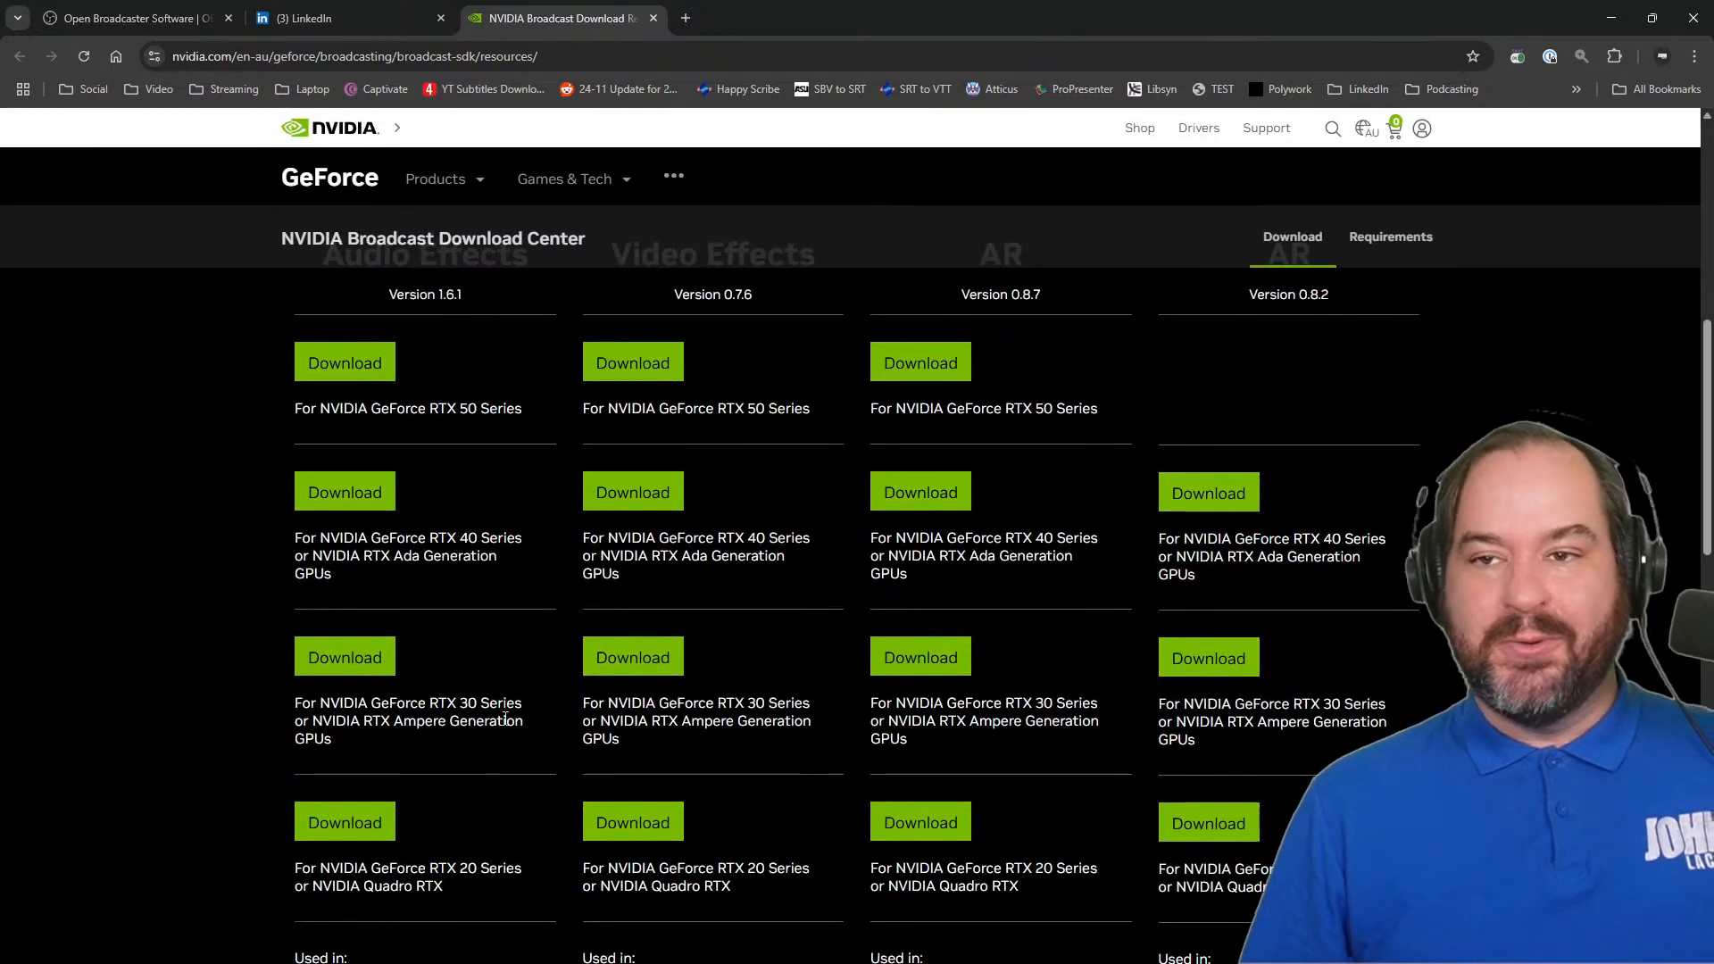
pyautogui.scroll(8, 532, 697)
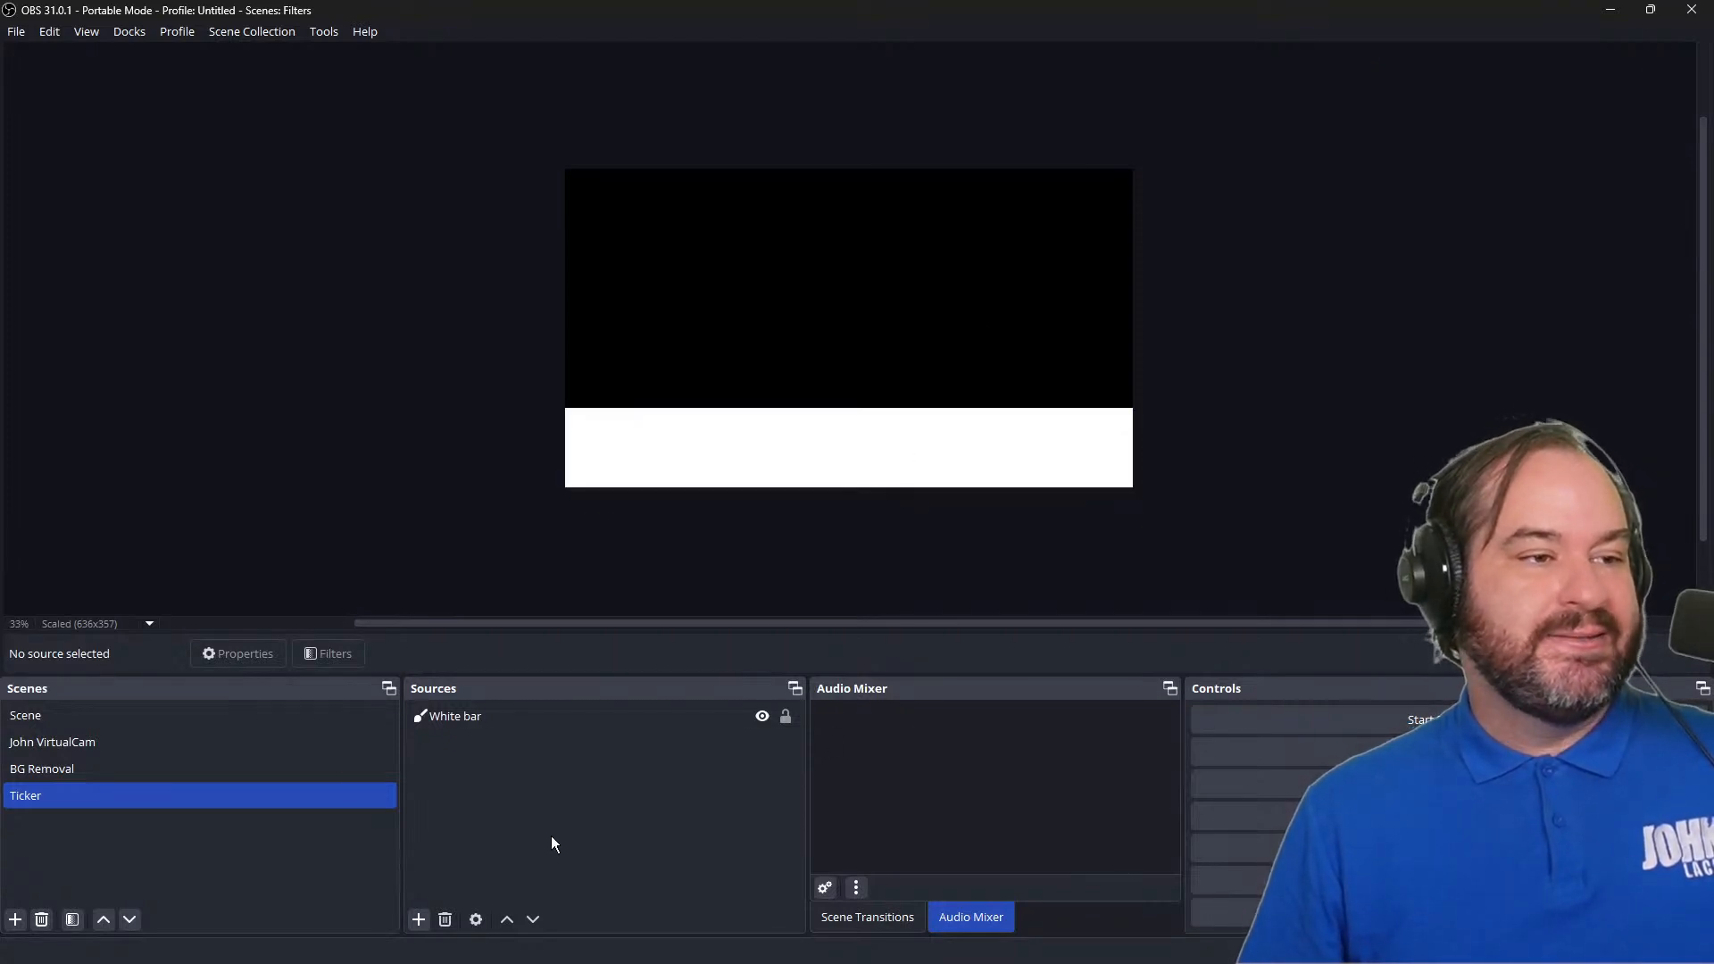
# Step: Add a new Text (GDI+) source named Updates to the Ticker scene
pyautogui.click(418, 920)
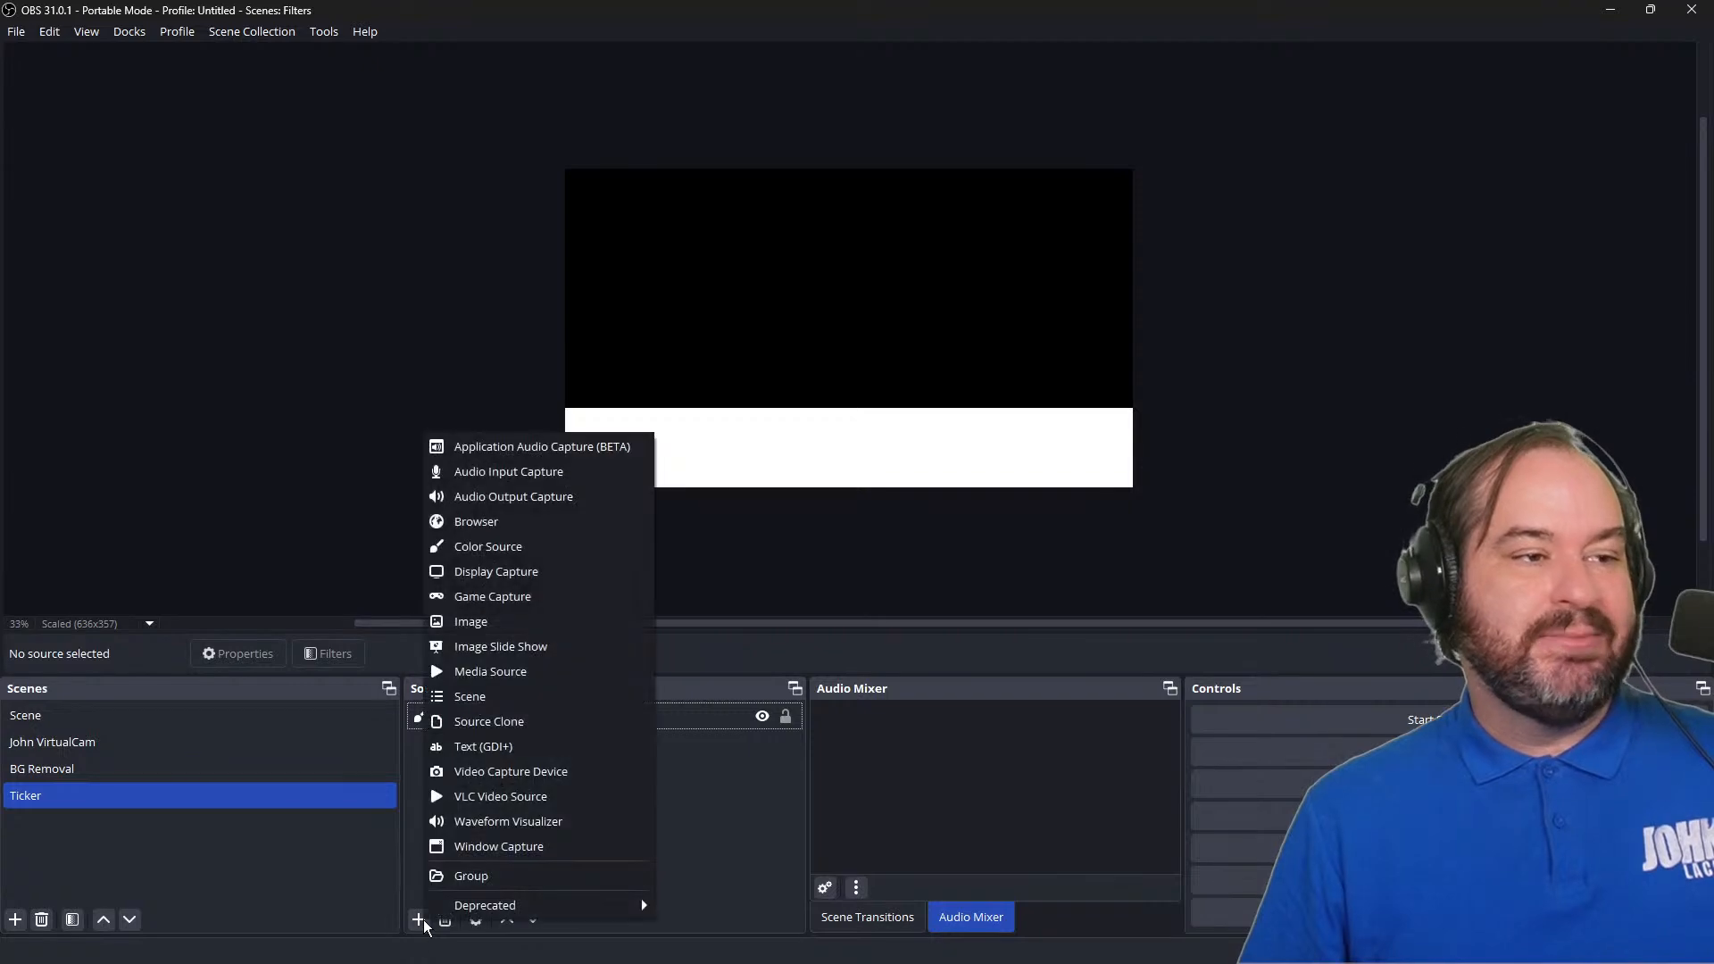
pyautogui.click(578, 751)
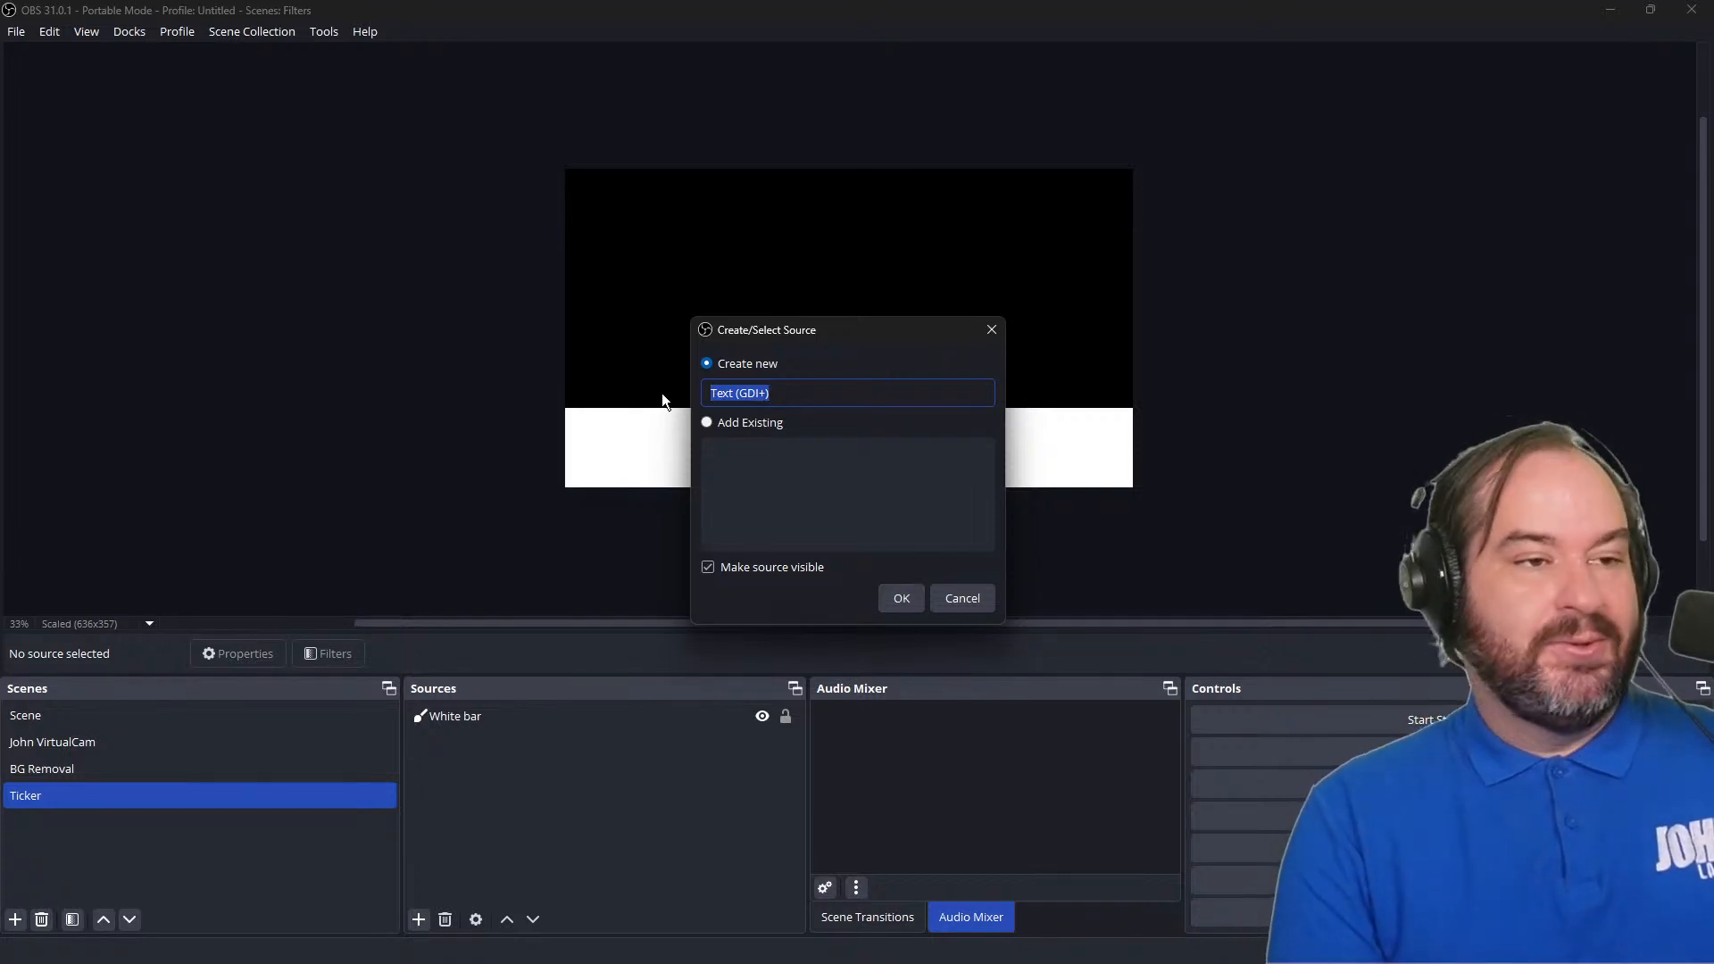
pyautogui.write('Updates')
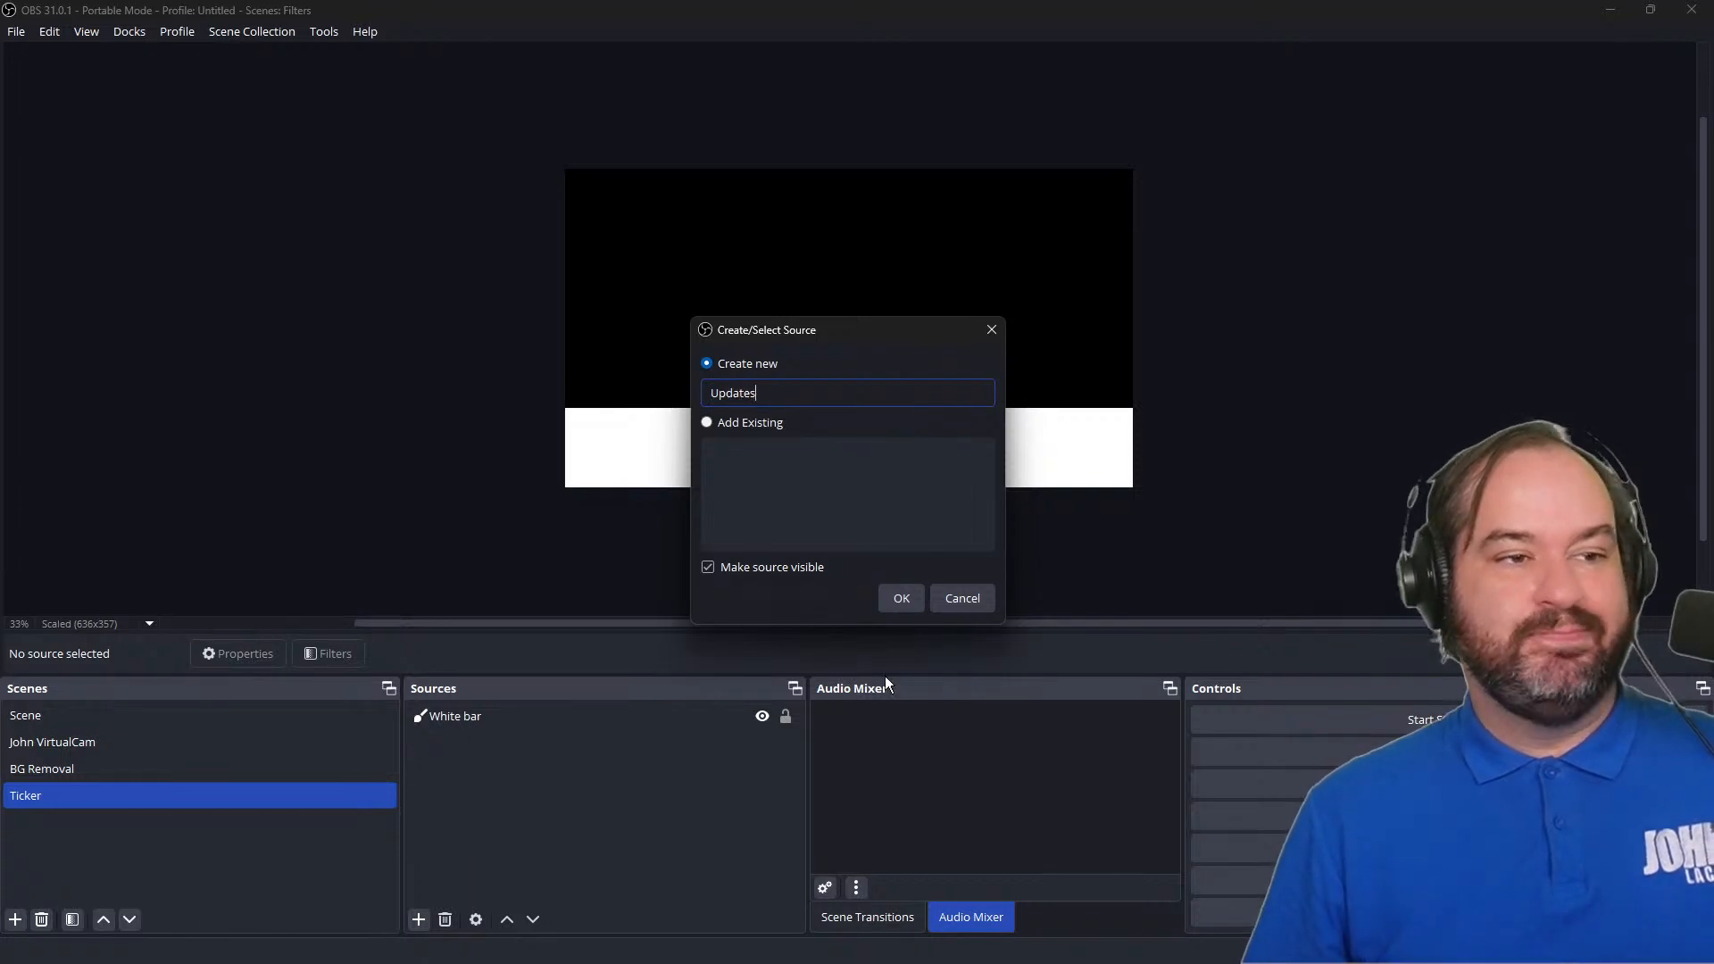
pyautogui.click(902, 598)
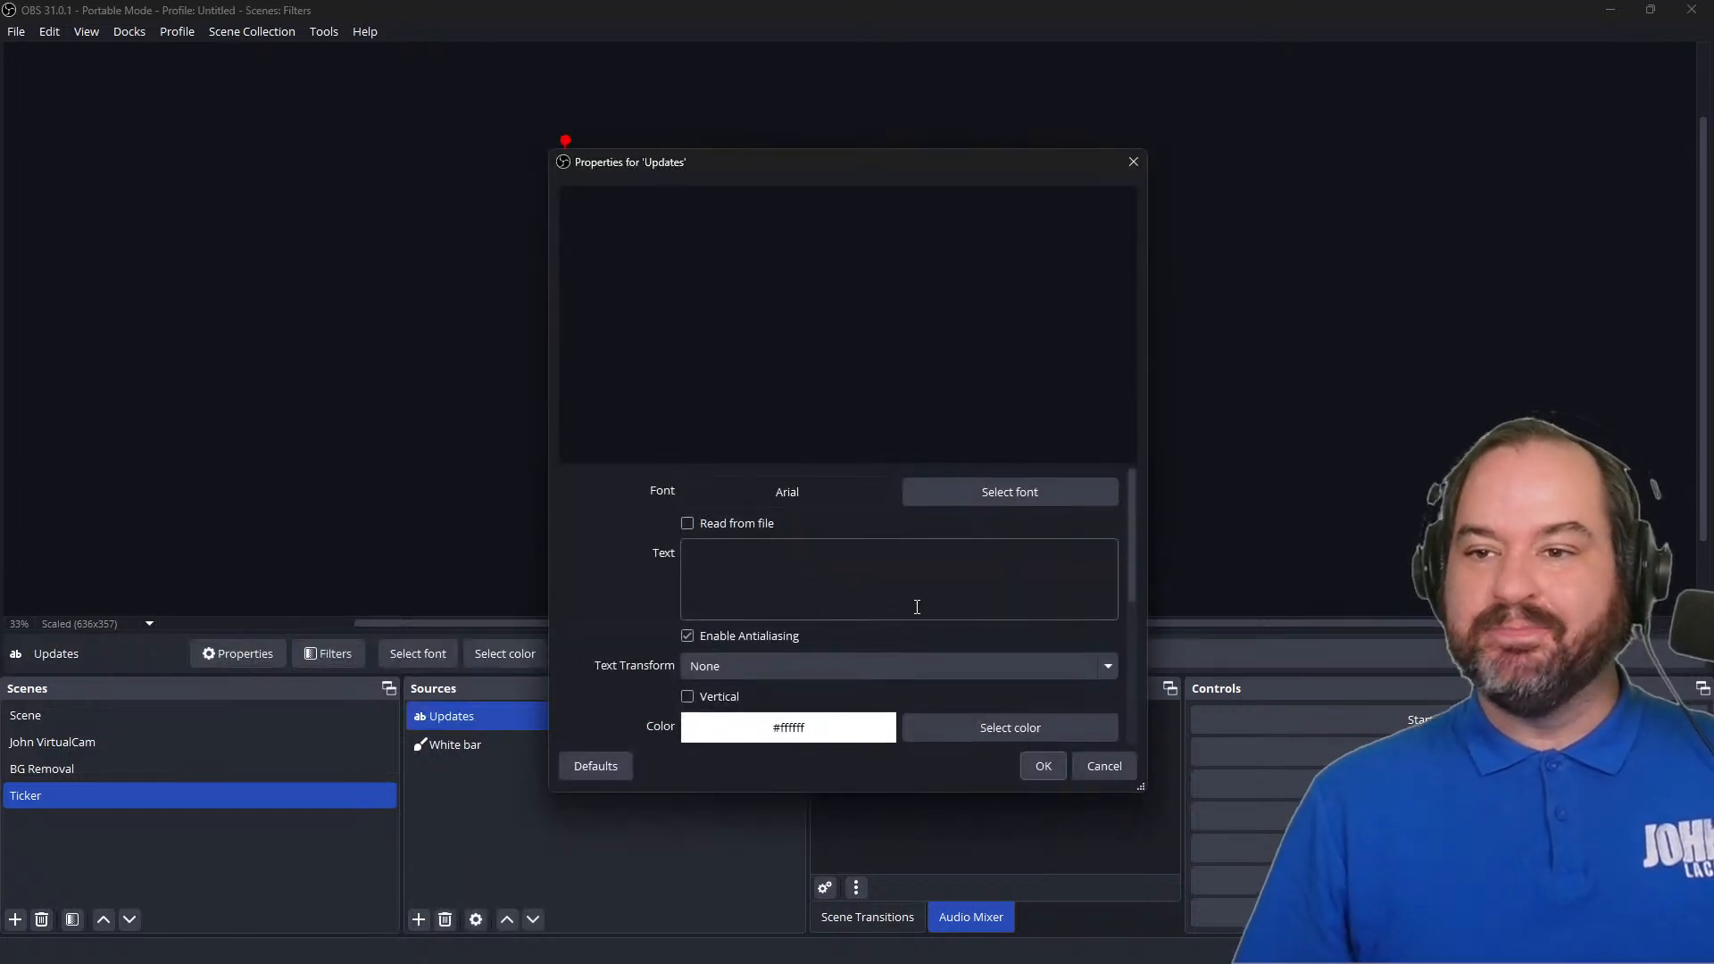
# Step: Enter Test as the Updates source's text, with its properties dialog moved clear of the canvas
pyautogui.click(918, 596)
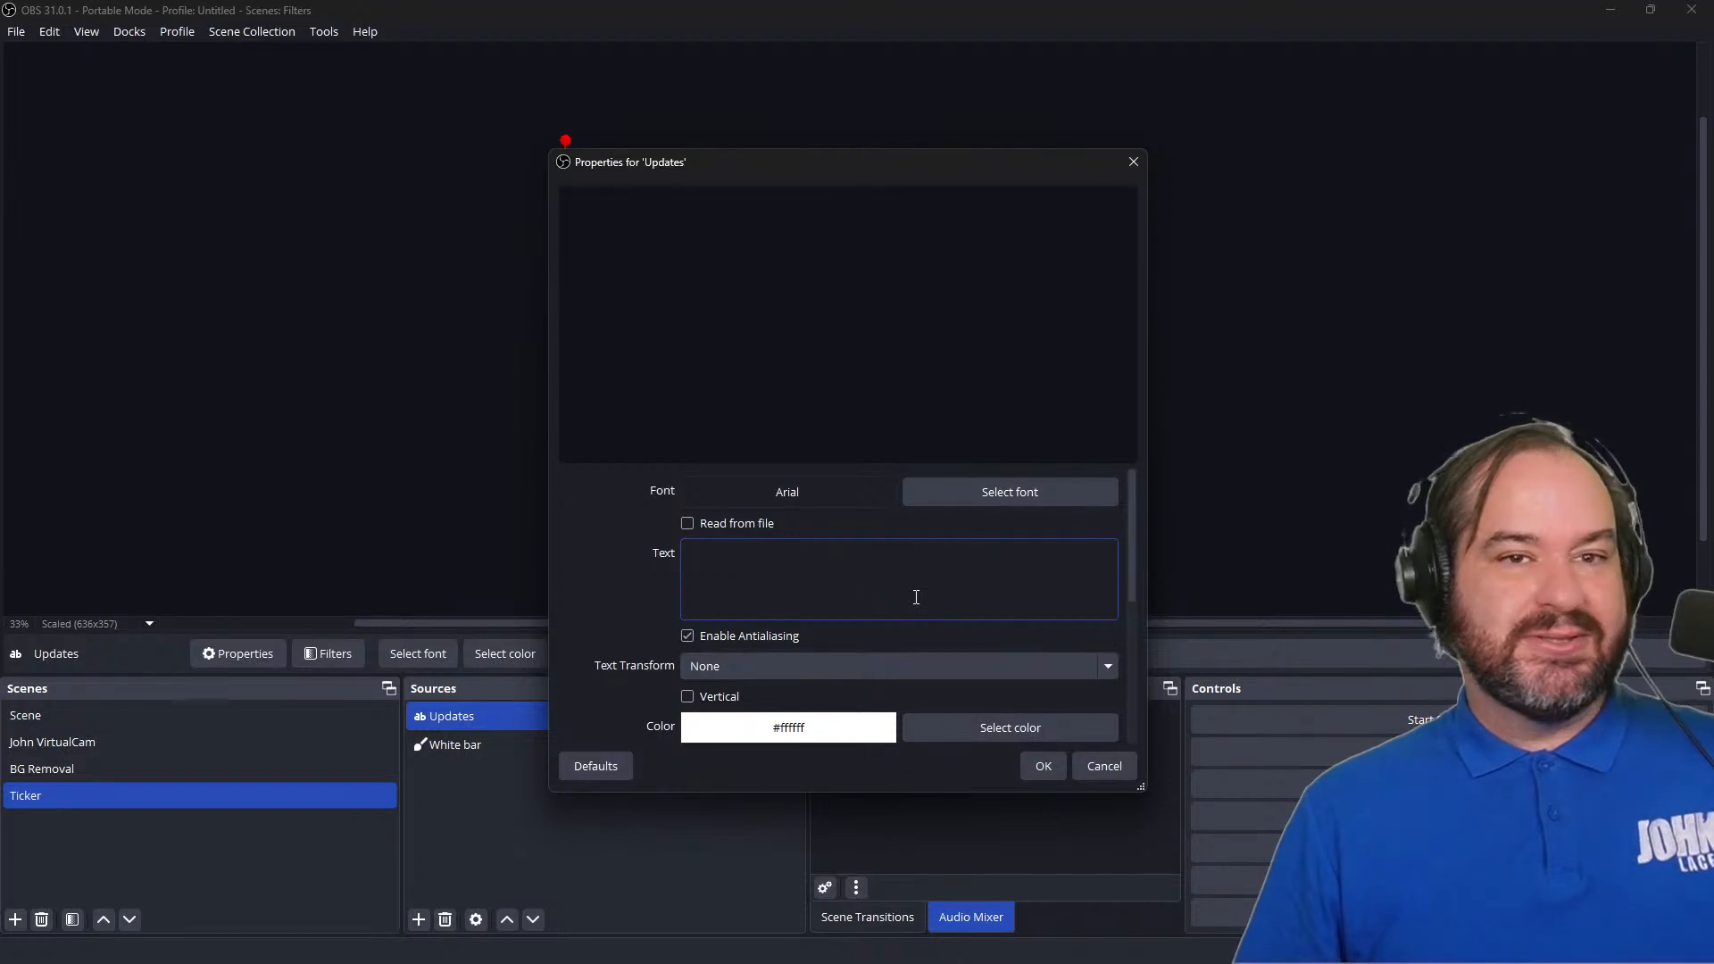
pyautogui.moveTo(994, 164); pyautogui.dragTo(1453, 154)
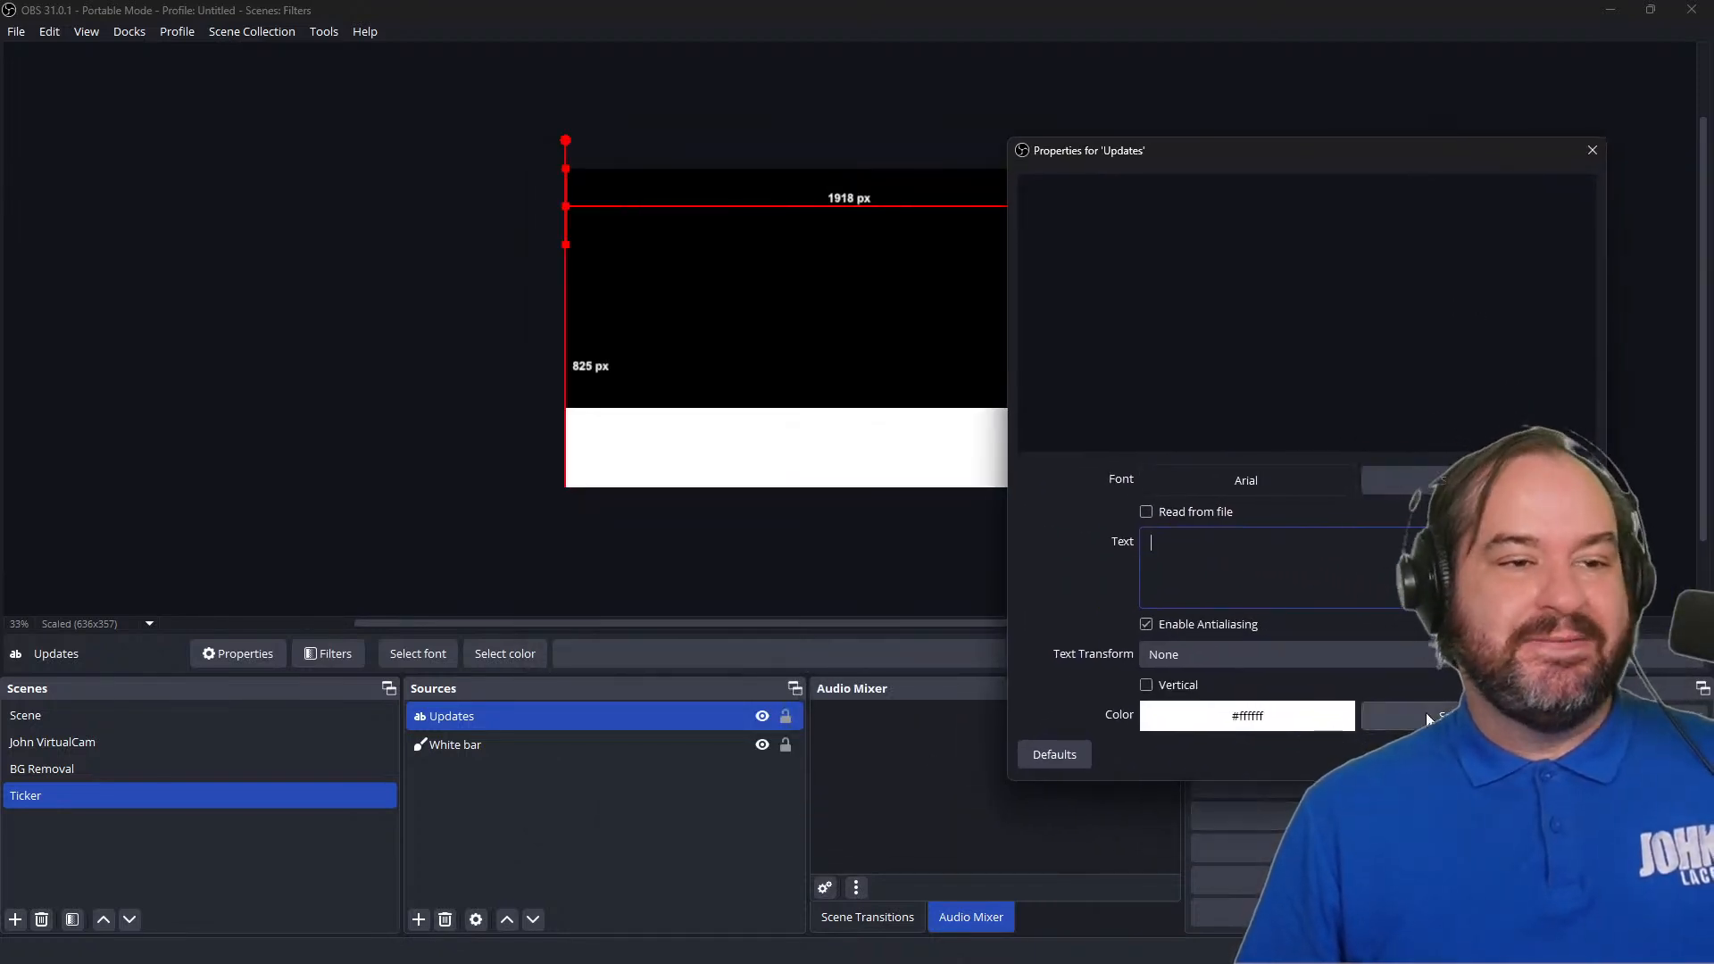
pyautogui.write('Test')
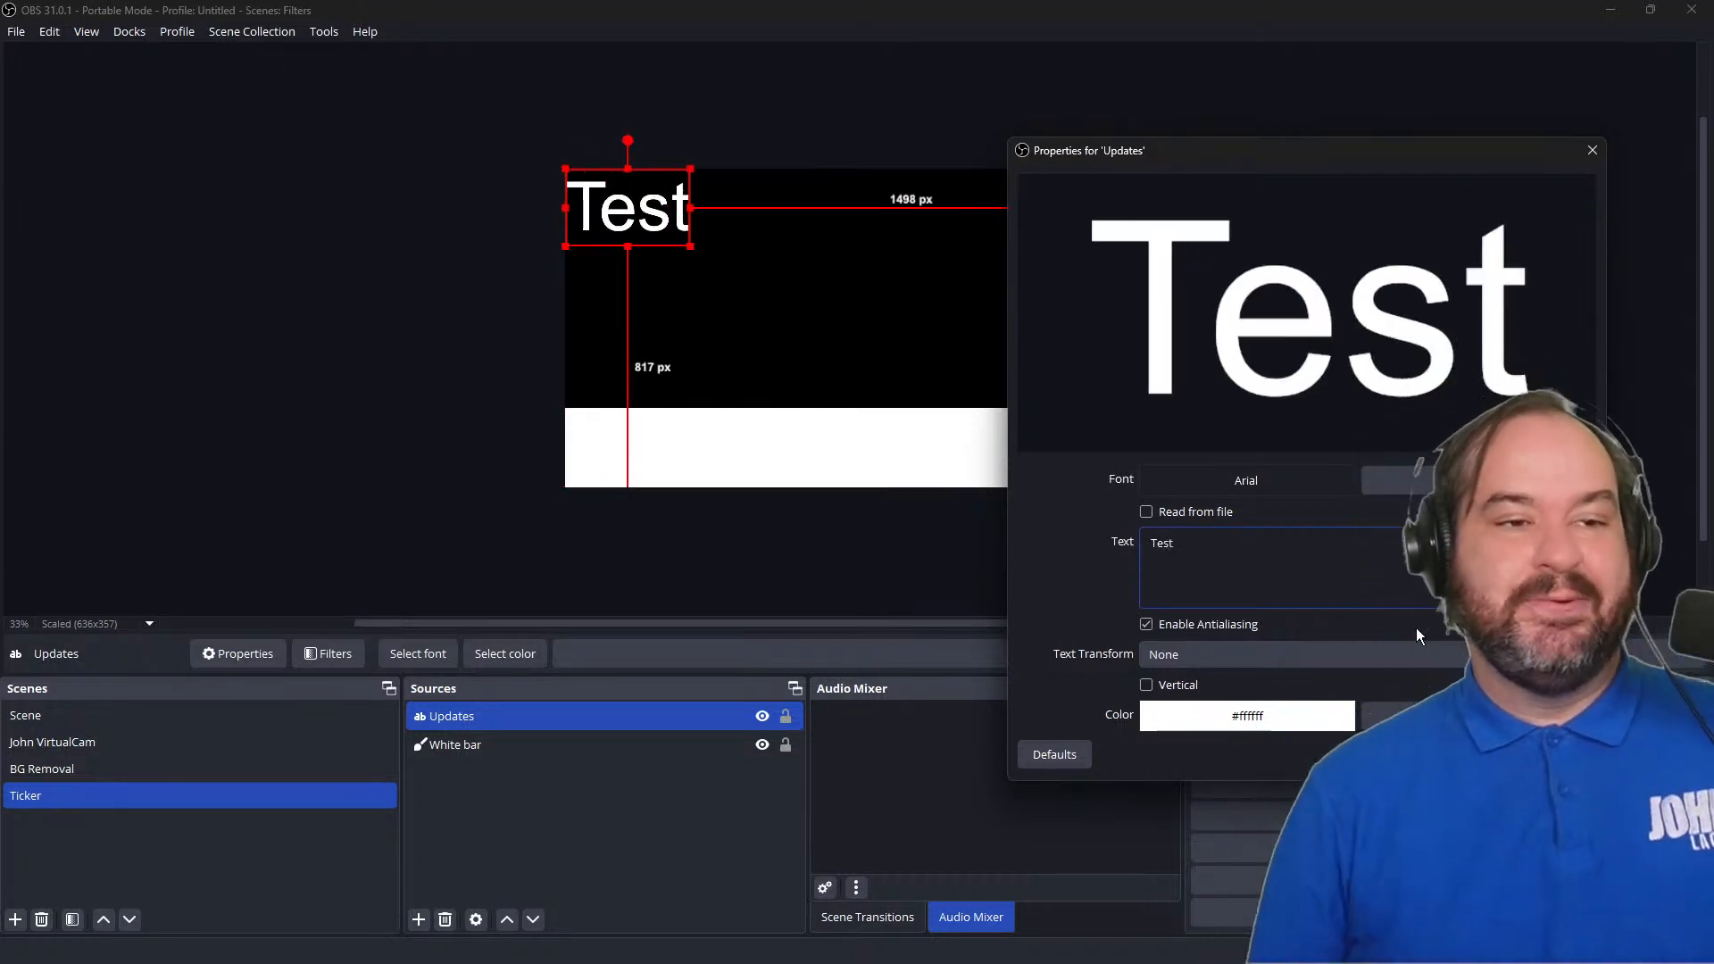
# Step: Confirm Arial Regular at size 256 as the font of the Updates text
pyautogui.click(1411, 482)
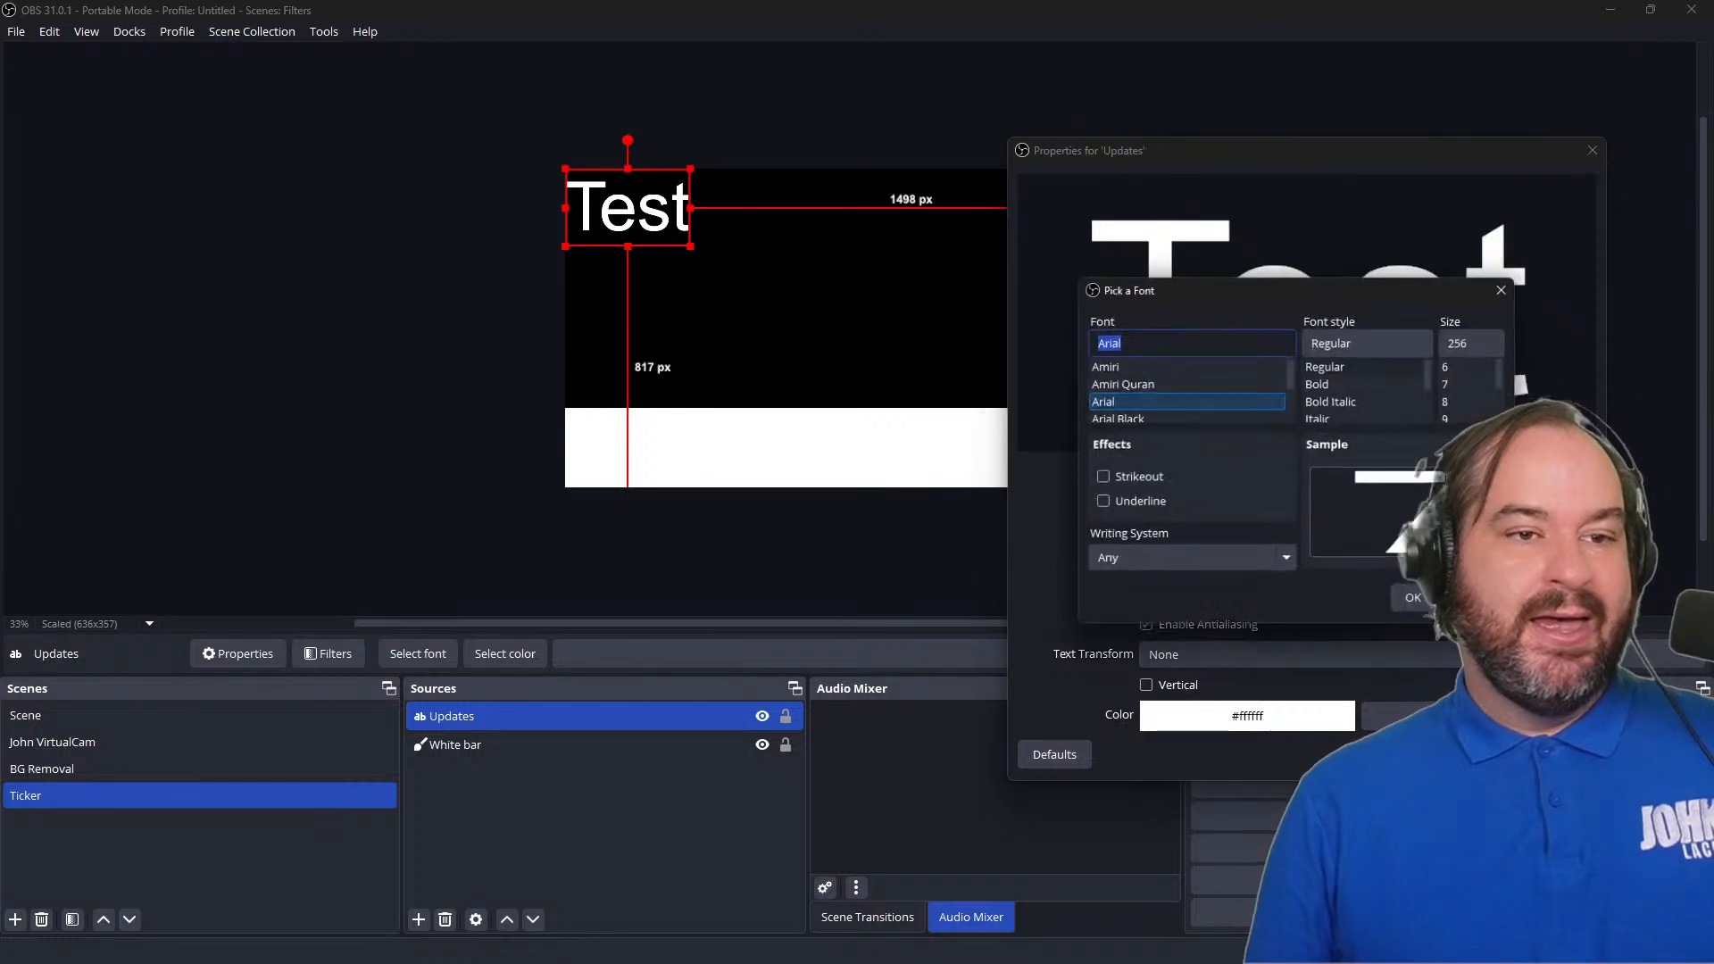
pyautogui.doubleClick(1484, 337)
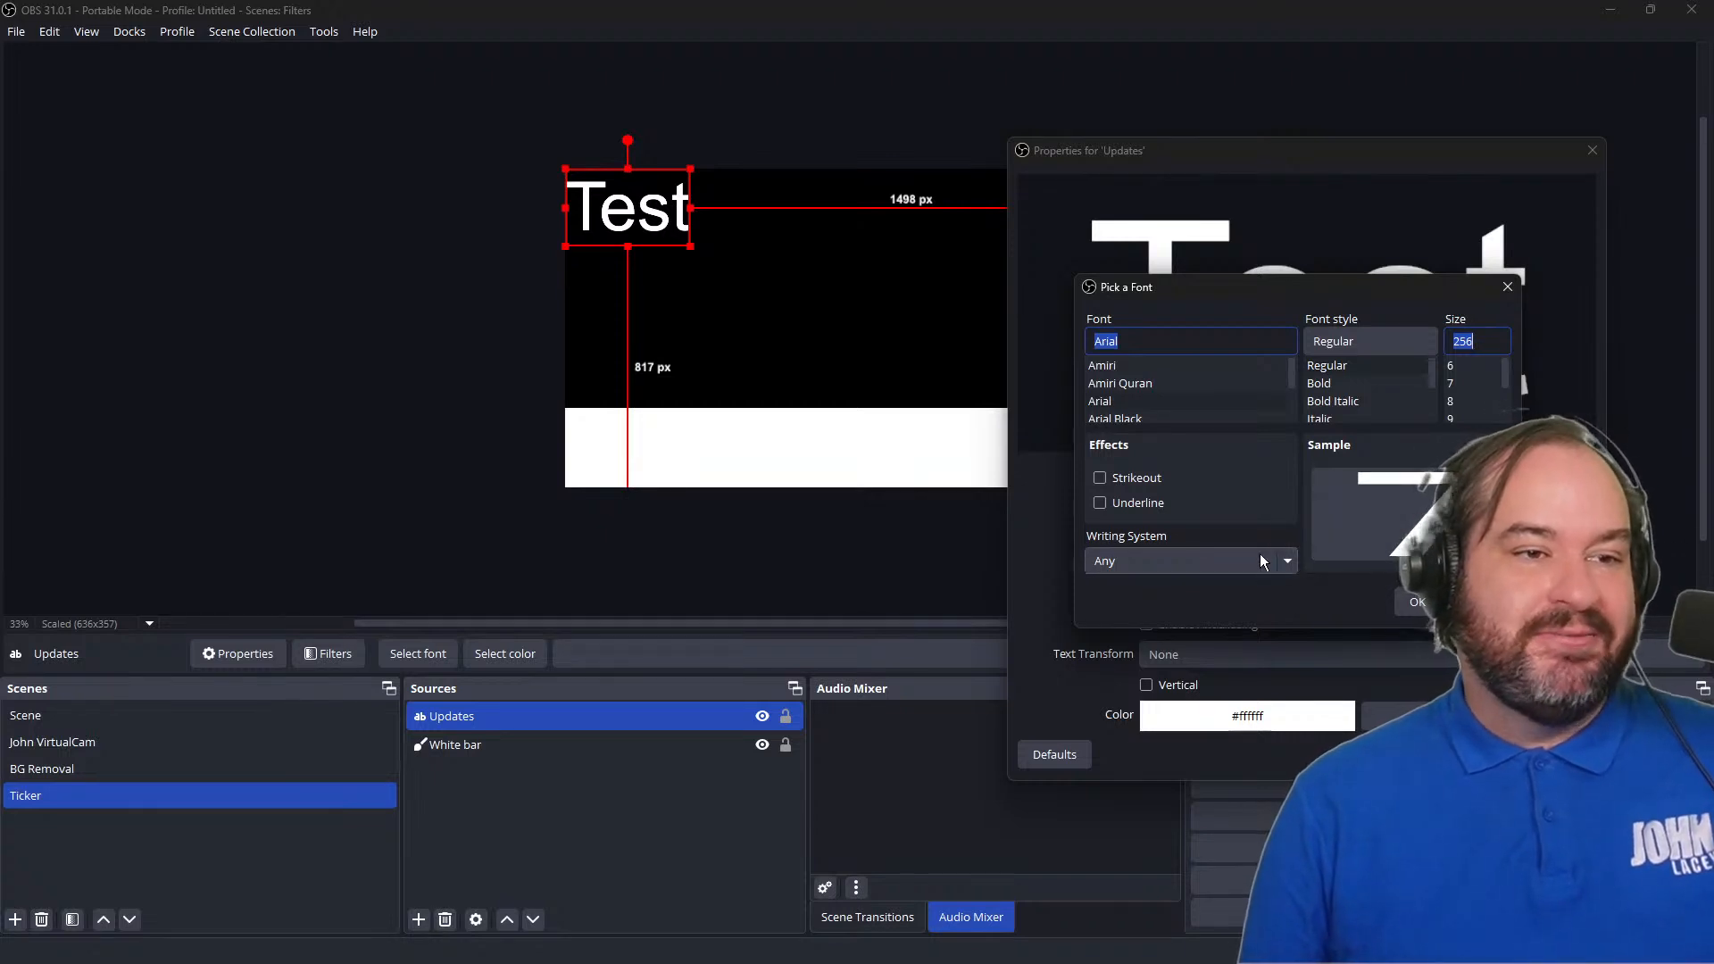
pyautogui.click(1430, 602)
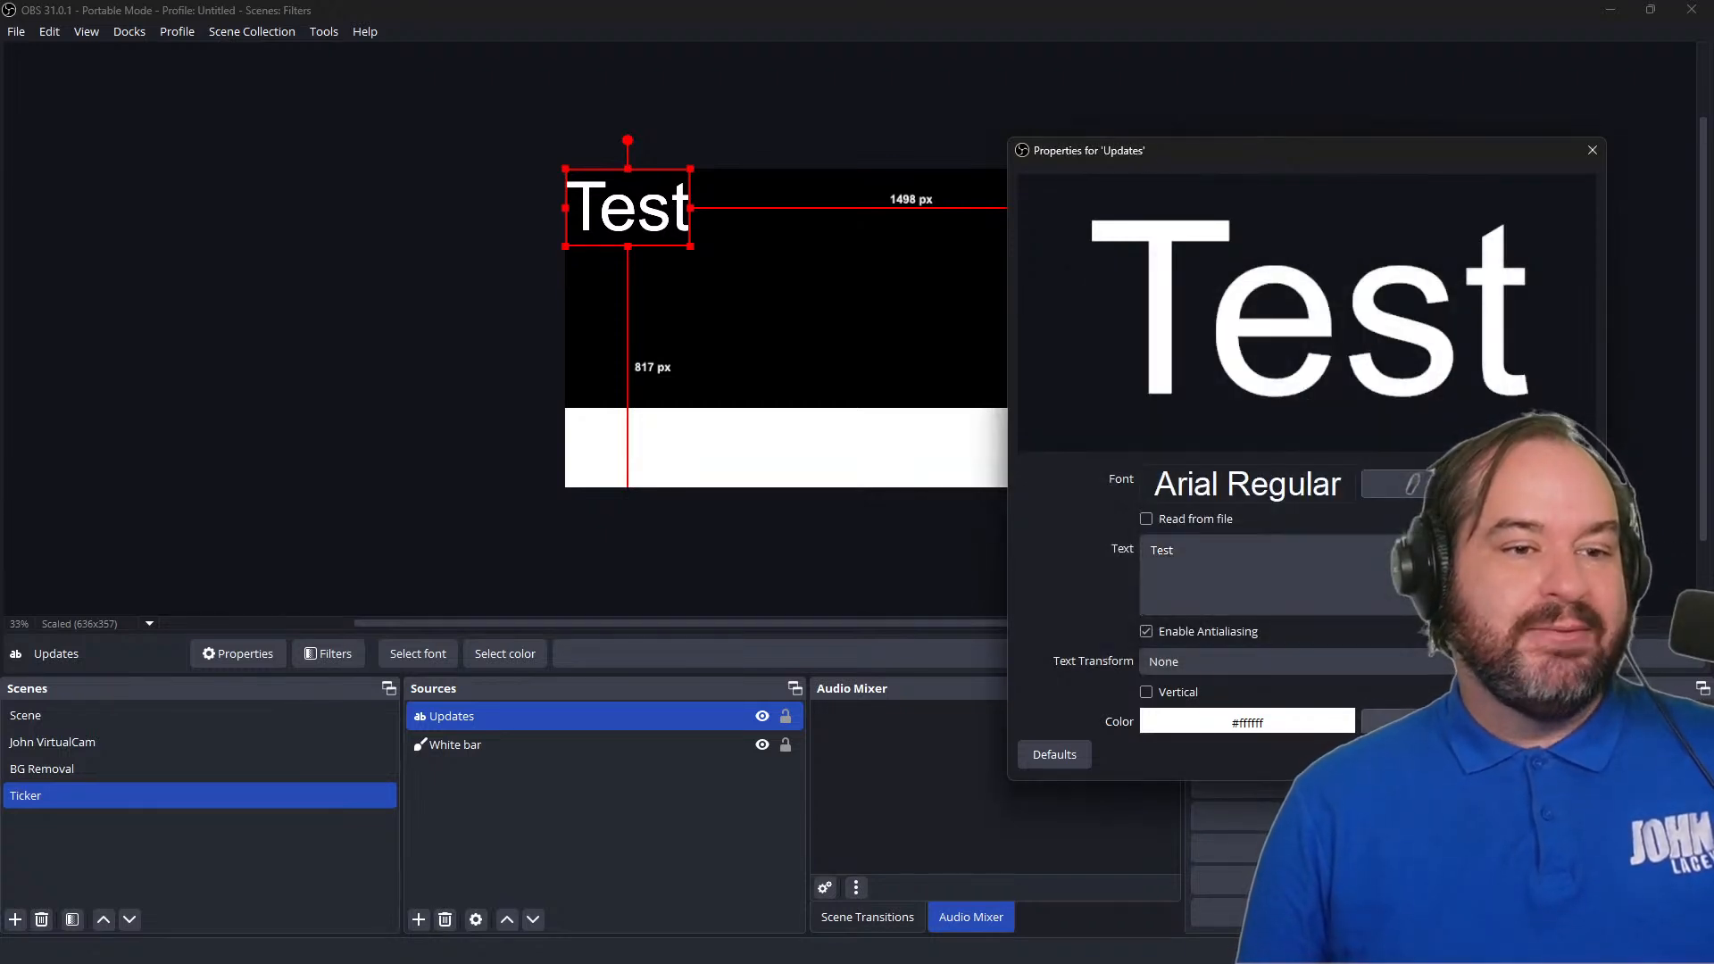
# Step: Set the Updates text color to black, #000000, and move the text straight down onto the white bar, about 817 px below the canvas top
pyautogui.click(1408, 718)
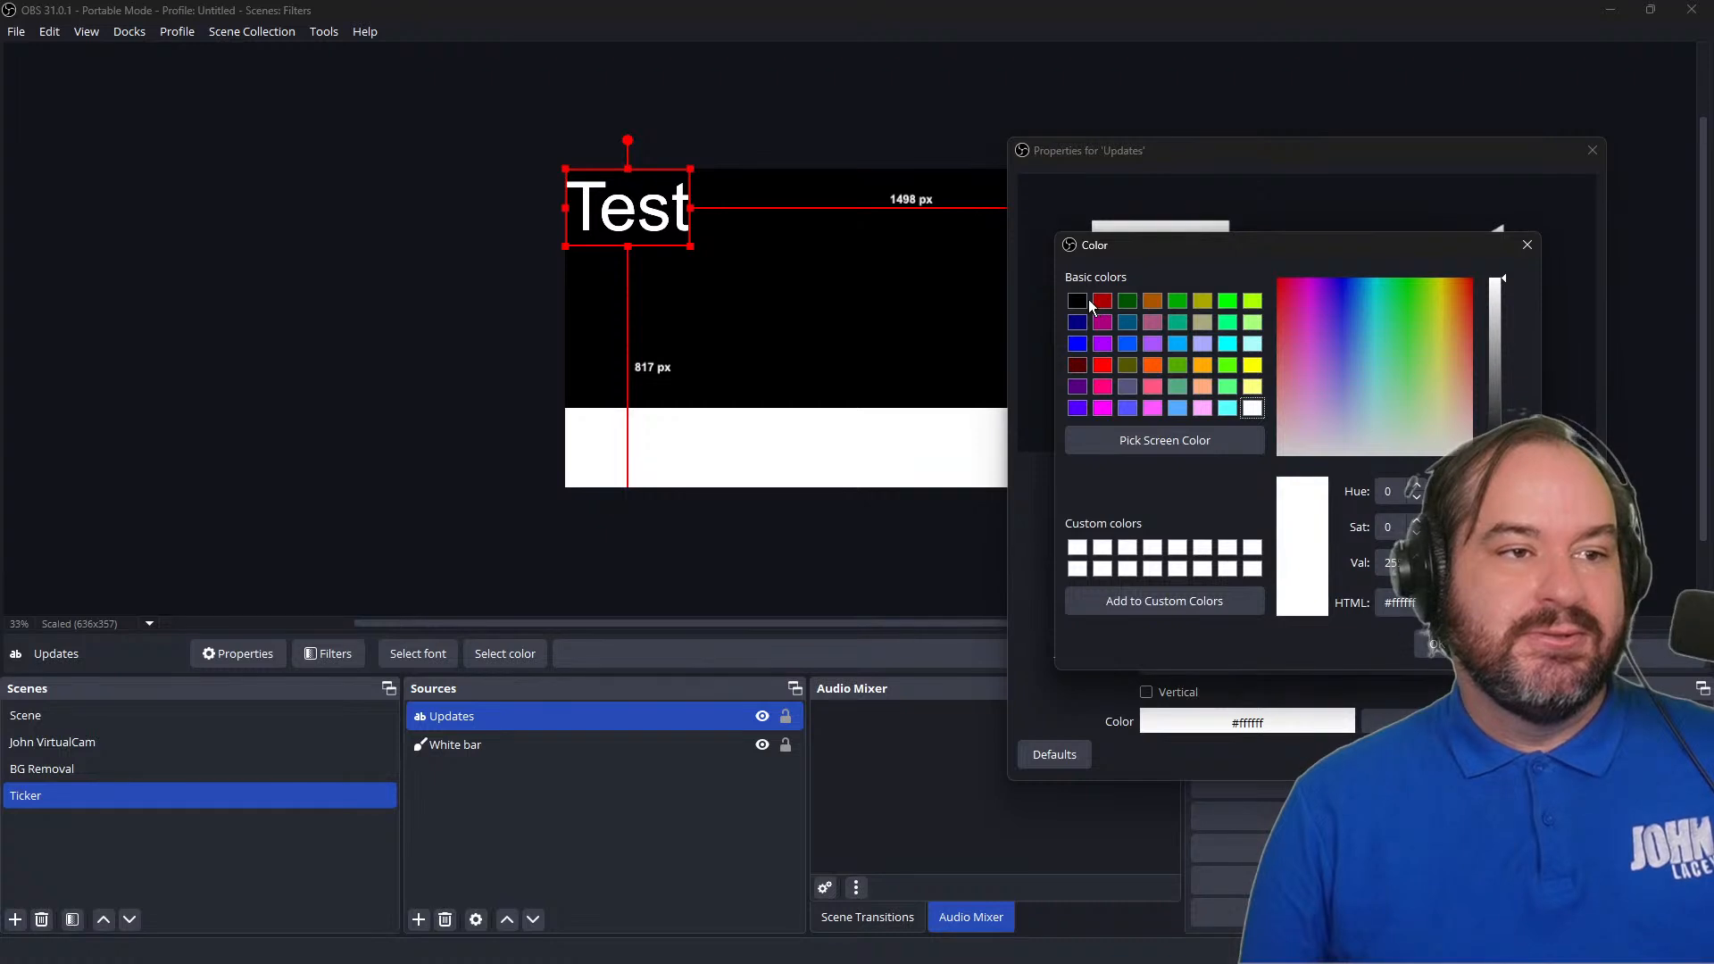
pyautogui.click(1087, 304)
pyautogui.click(1435, 649)
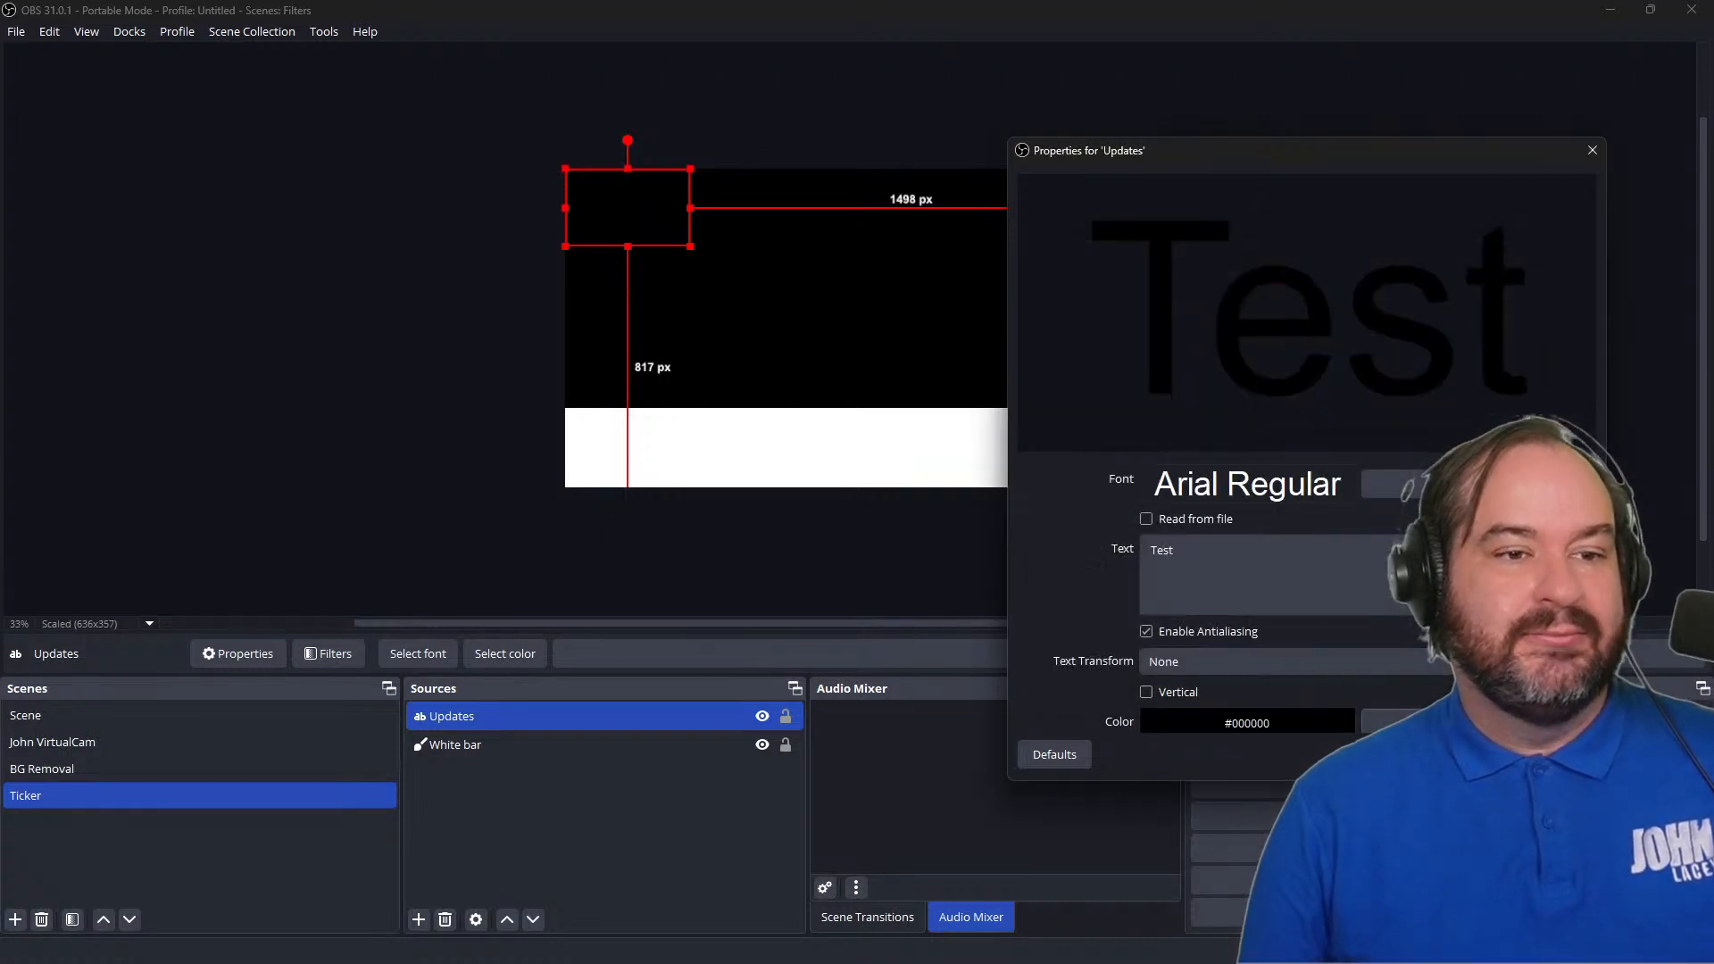
pyautogui.click(1558, 754)
pyautogui.moveTo(689, 221); pyautogui.dragTo(669, 457)
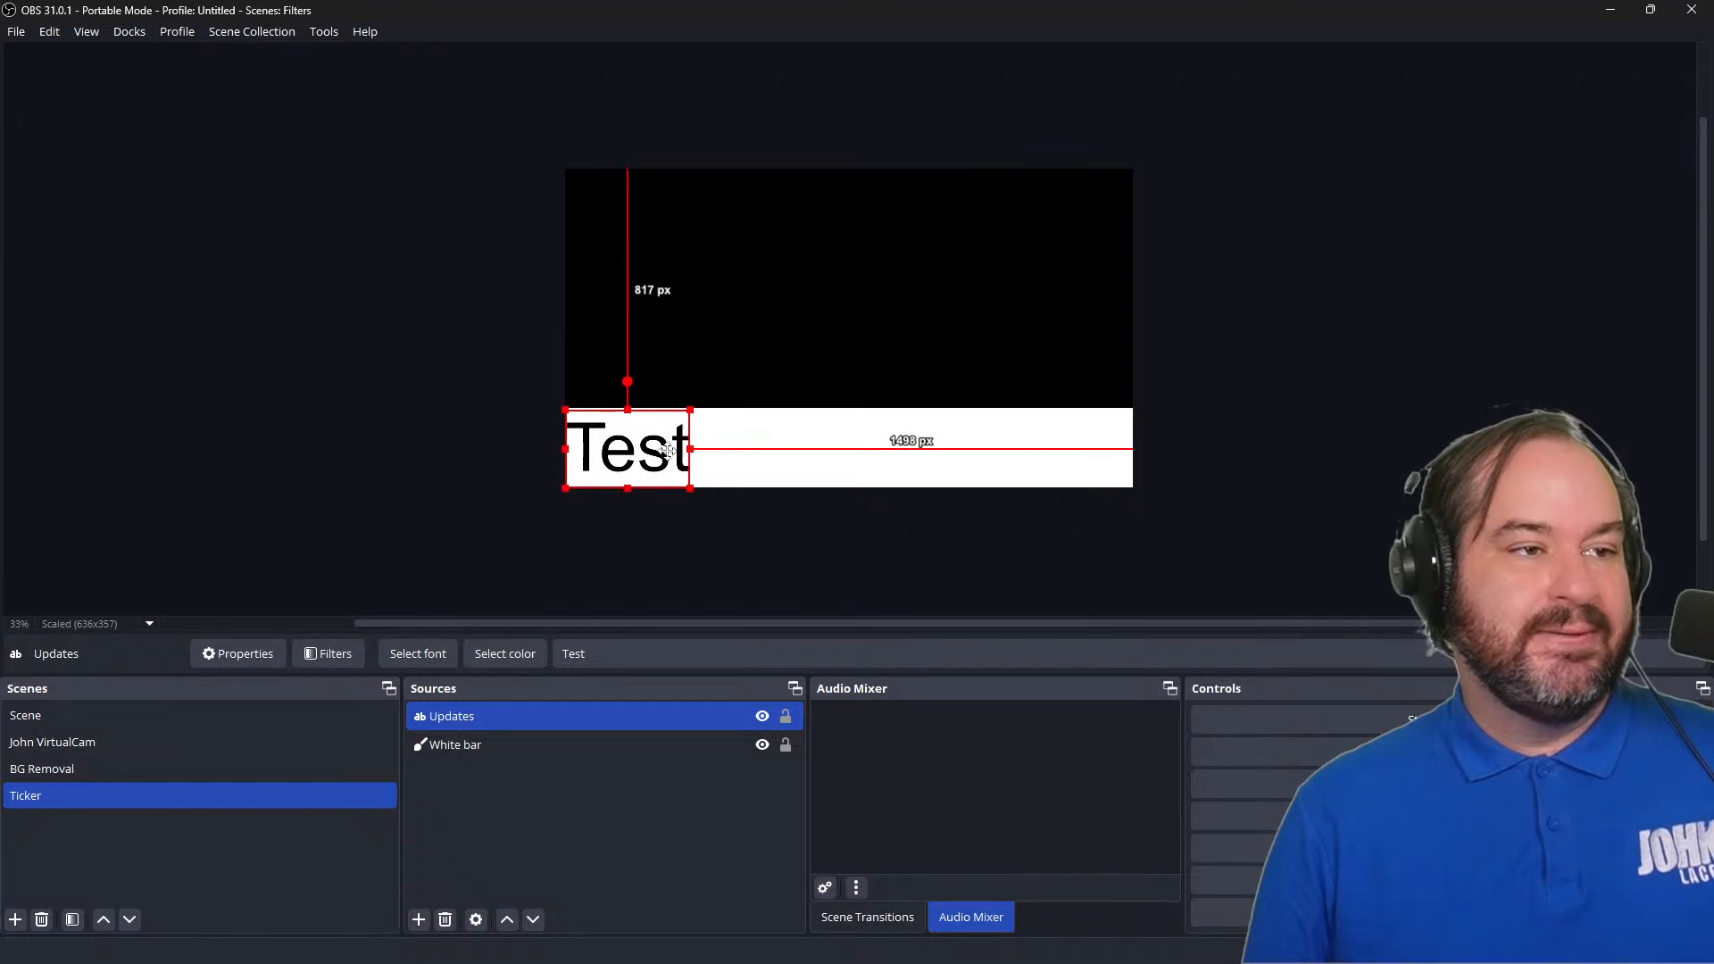
# Step: Set the font size of the Updates text to 160
pyautogui.doubleClick(712, 721)
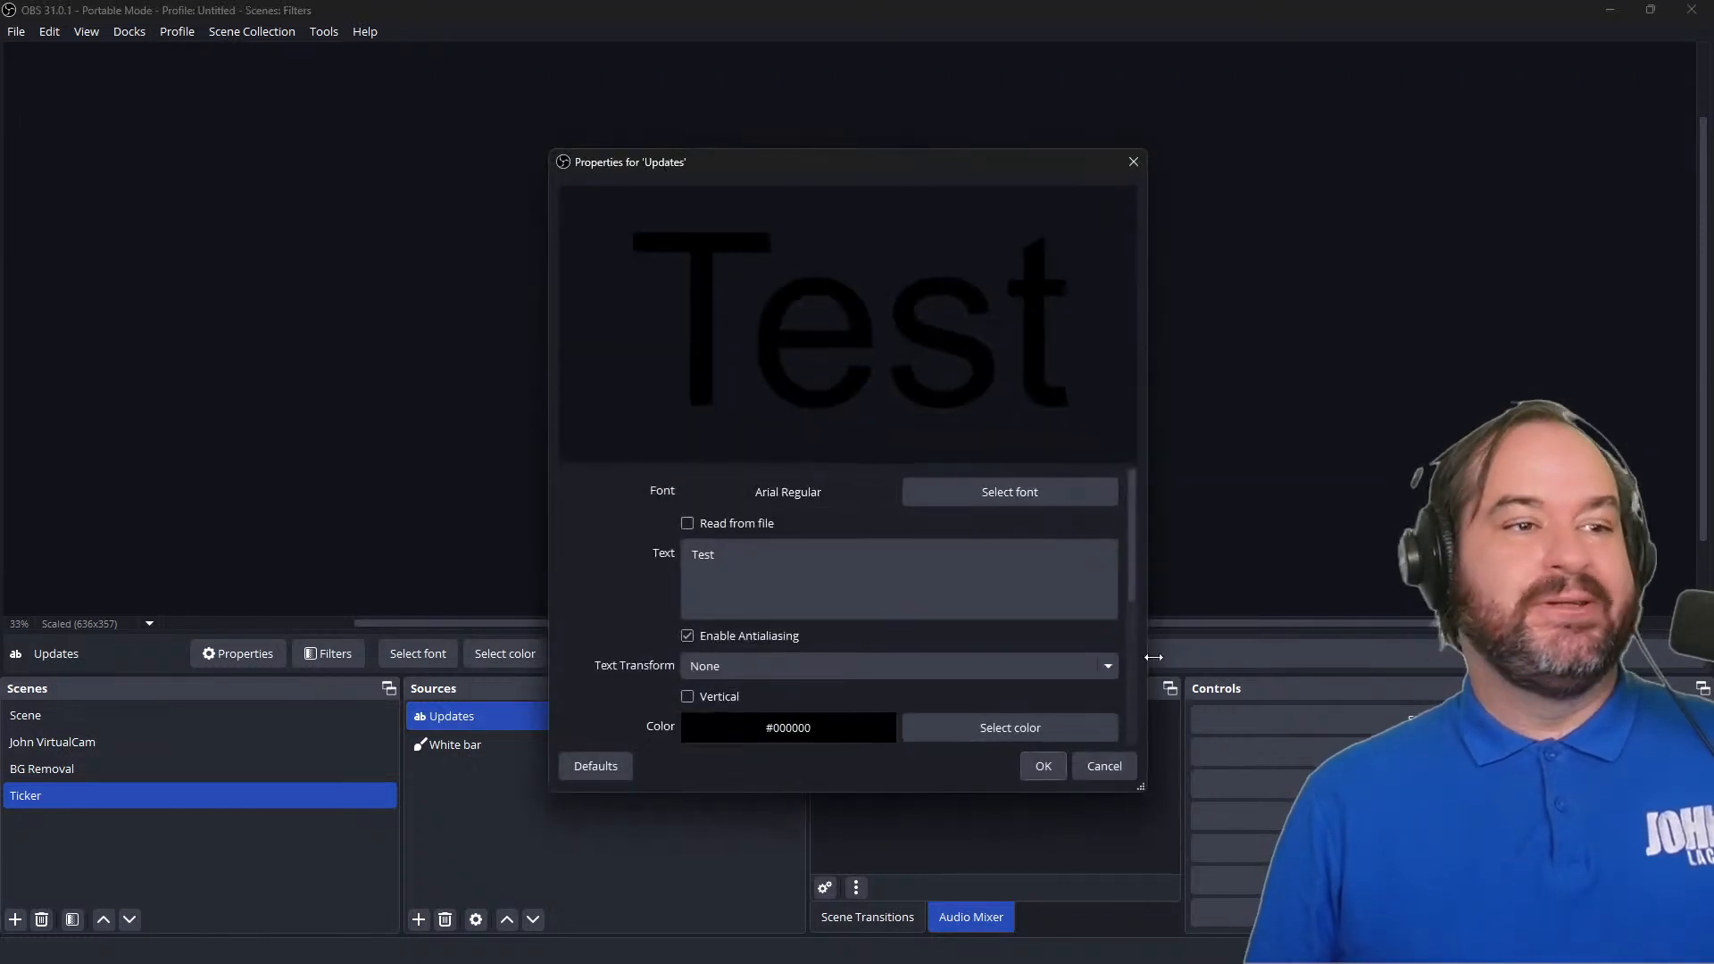
pyautogui.click(1079, 490)
pyautogui.click(1003, 355)
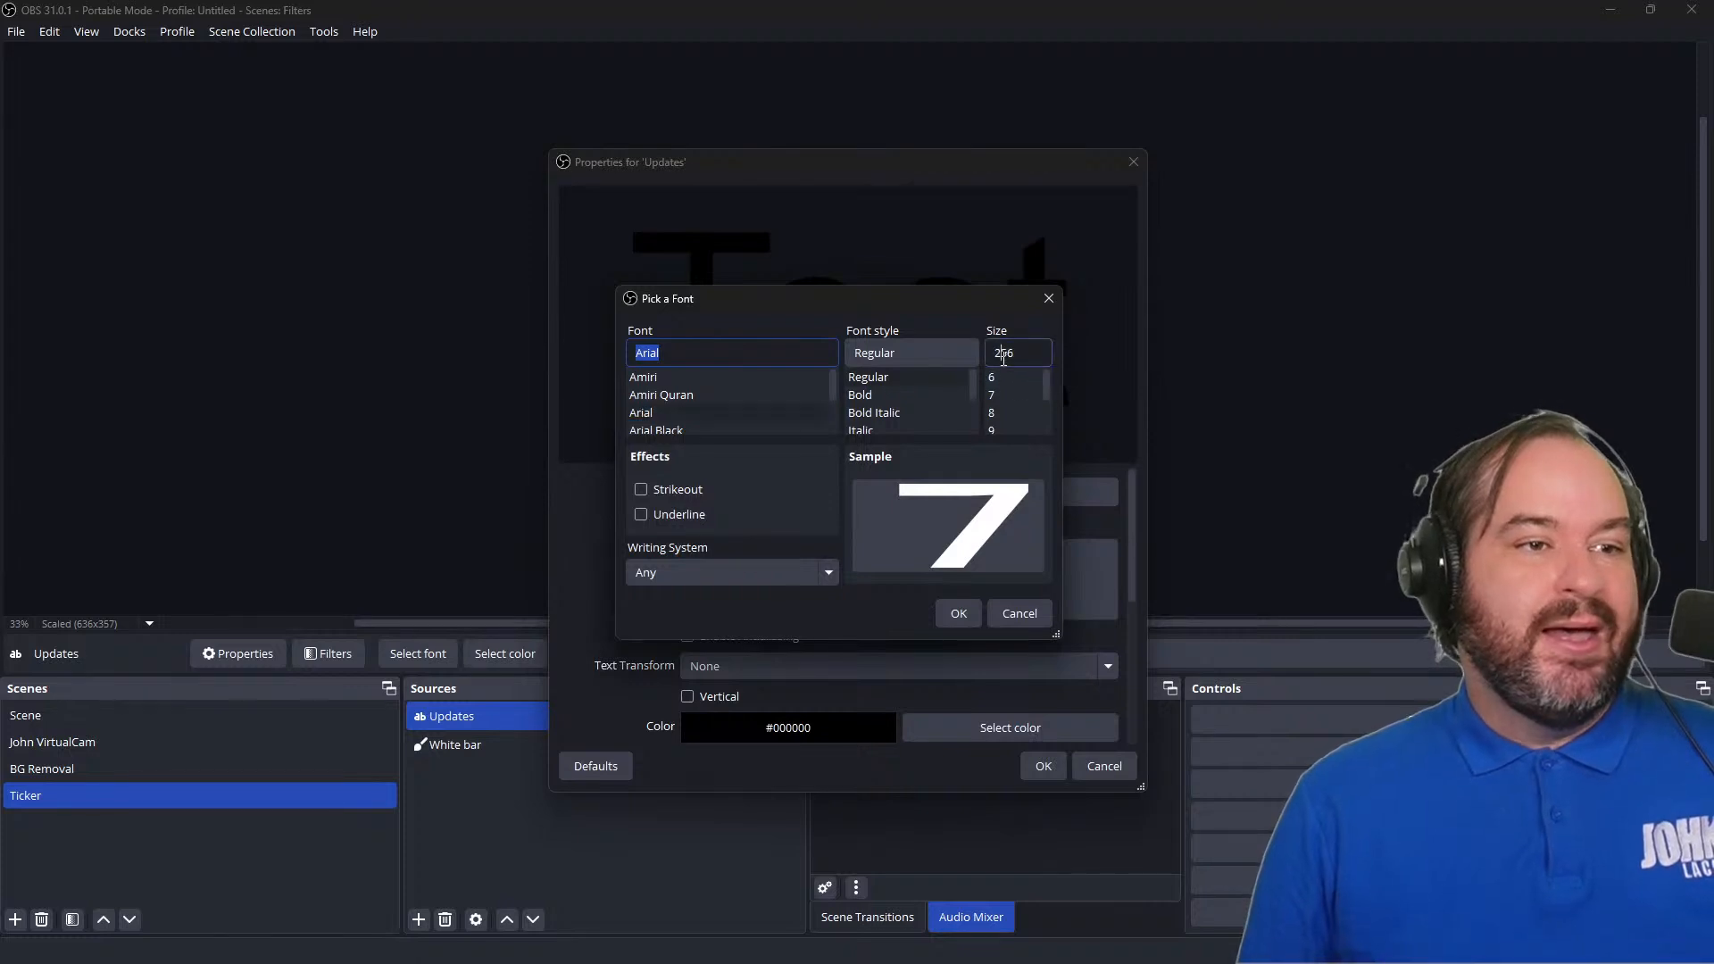
pyautogui.write('160')
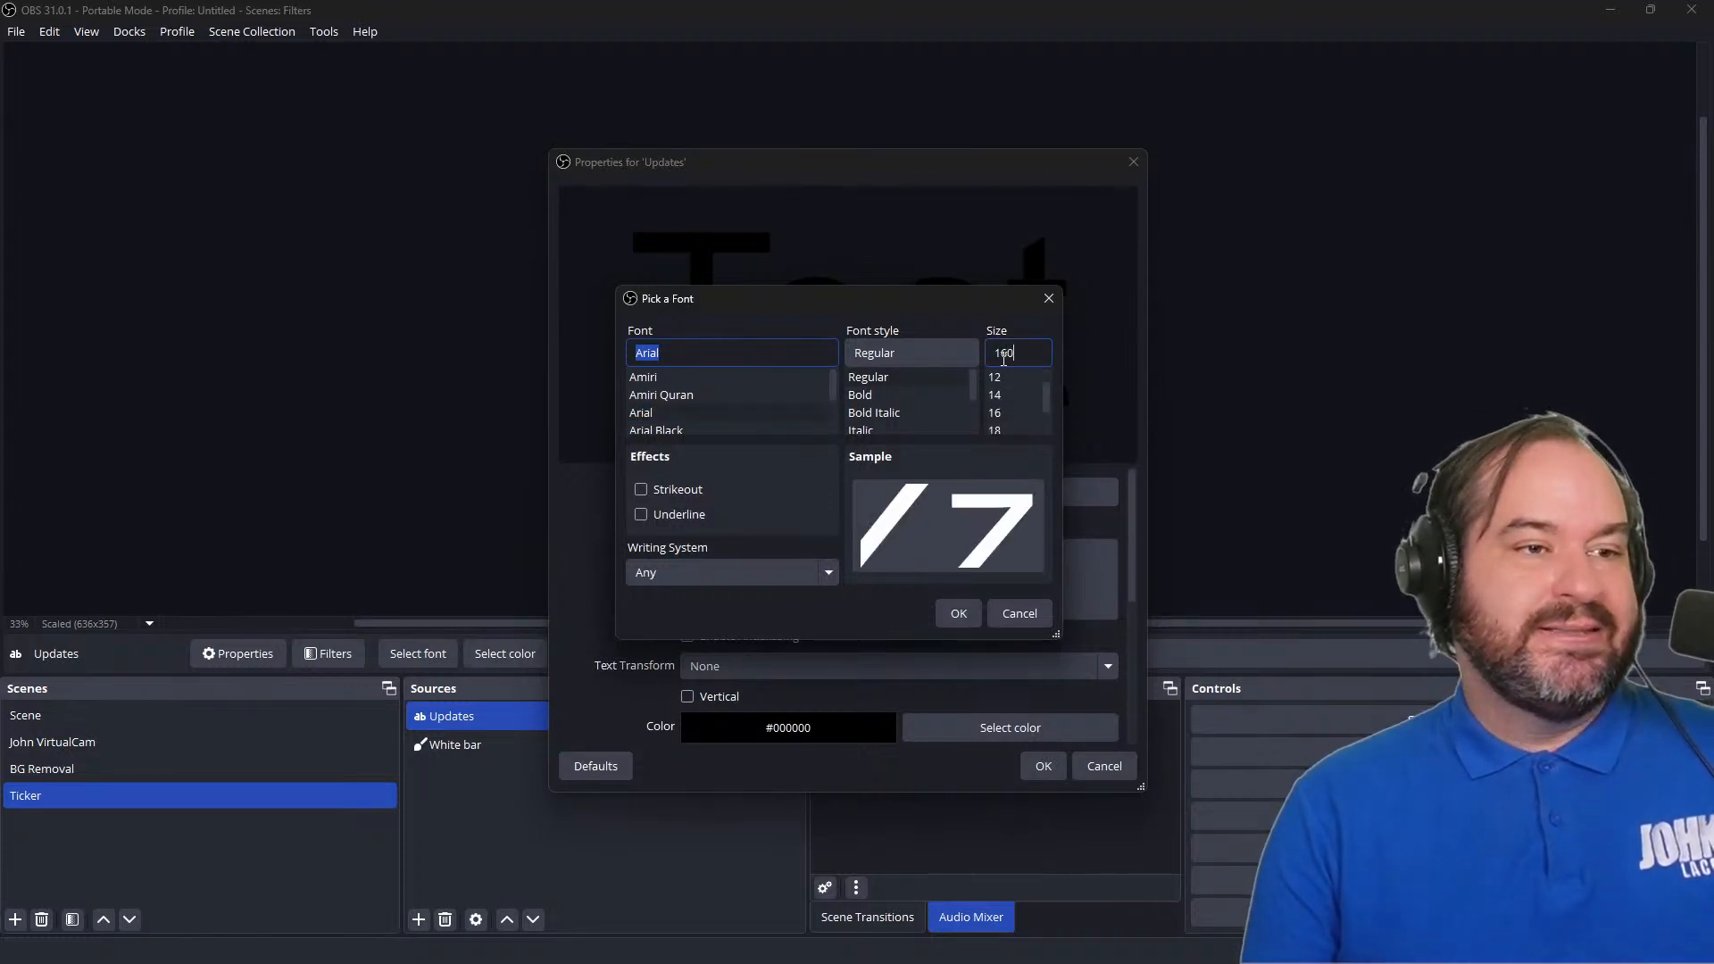
pyautogui.moveTo(959, 307); pyautogui.dragTo(1305, 306)
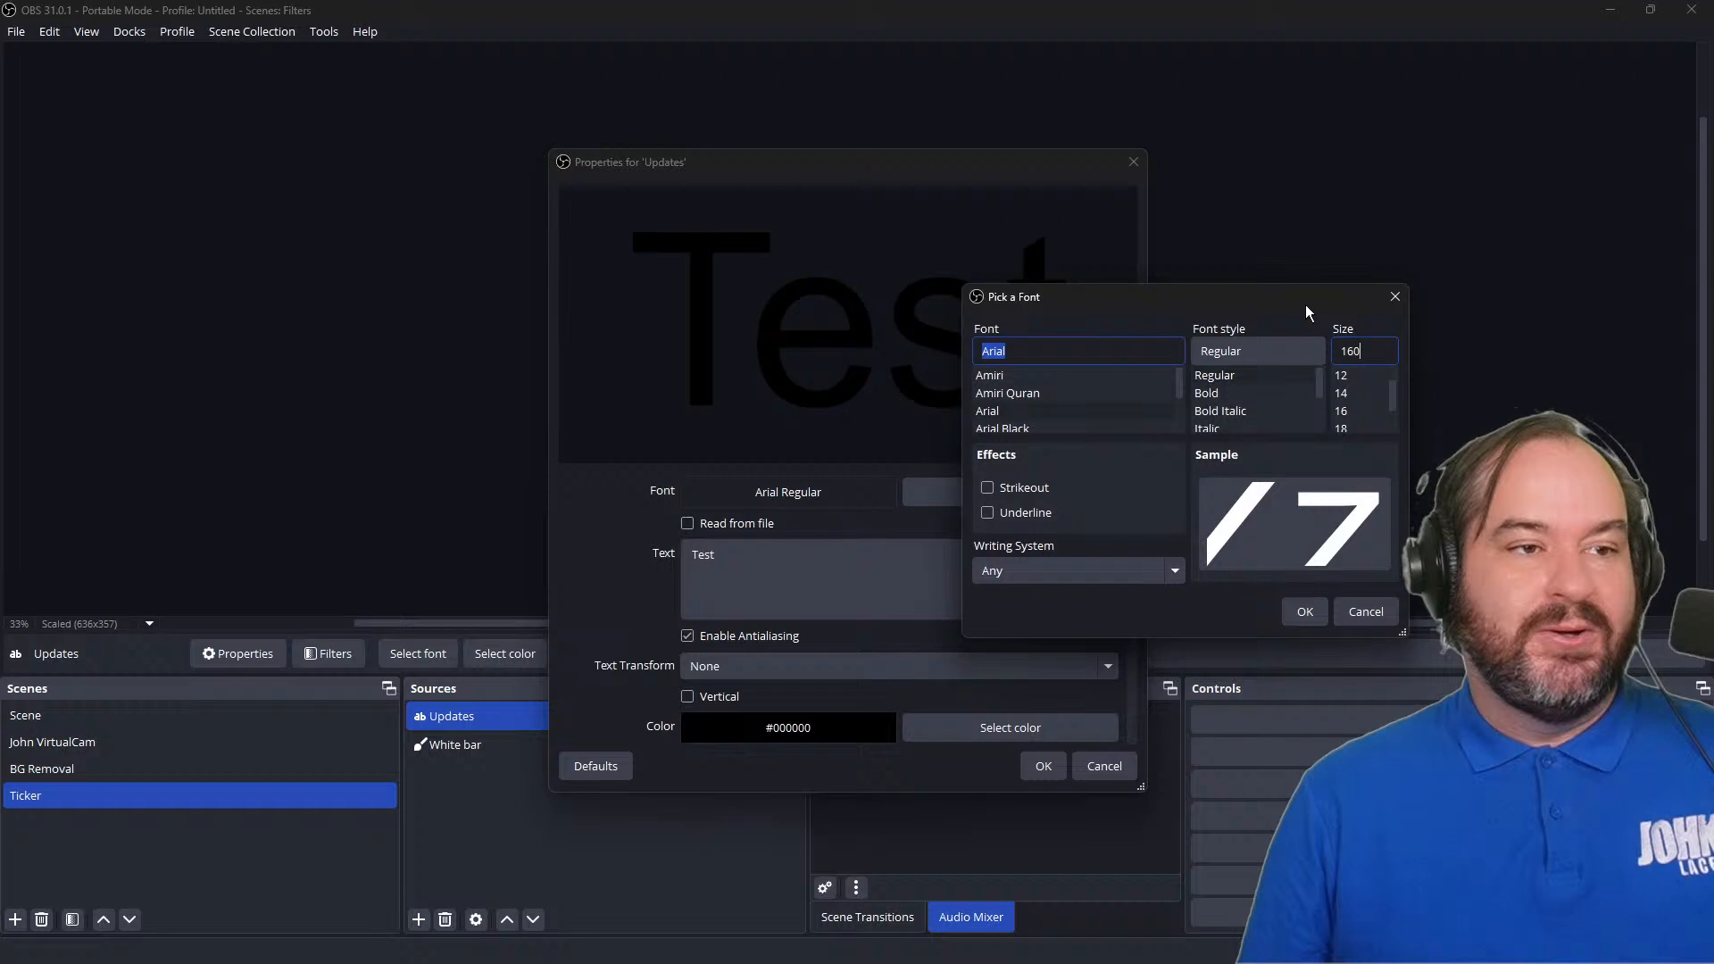
pyautogui.click(1301, 616)
pyautogui.moveTo(902, 171); pyautogui.dragTo(1292, 186)
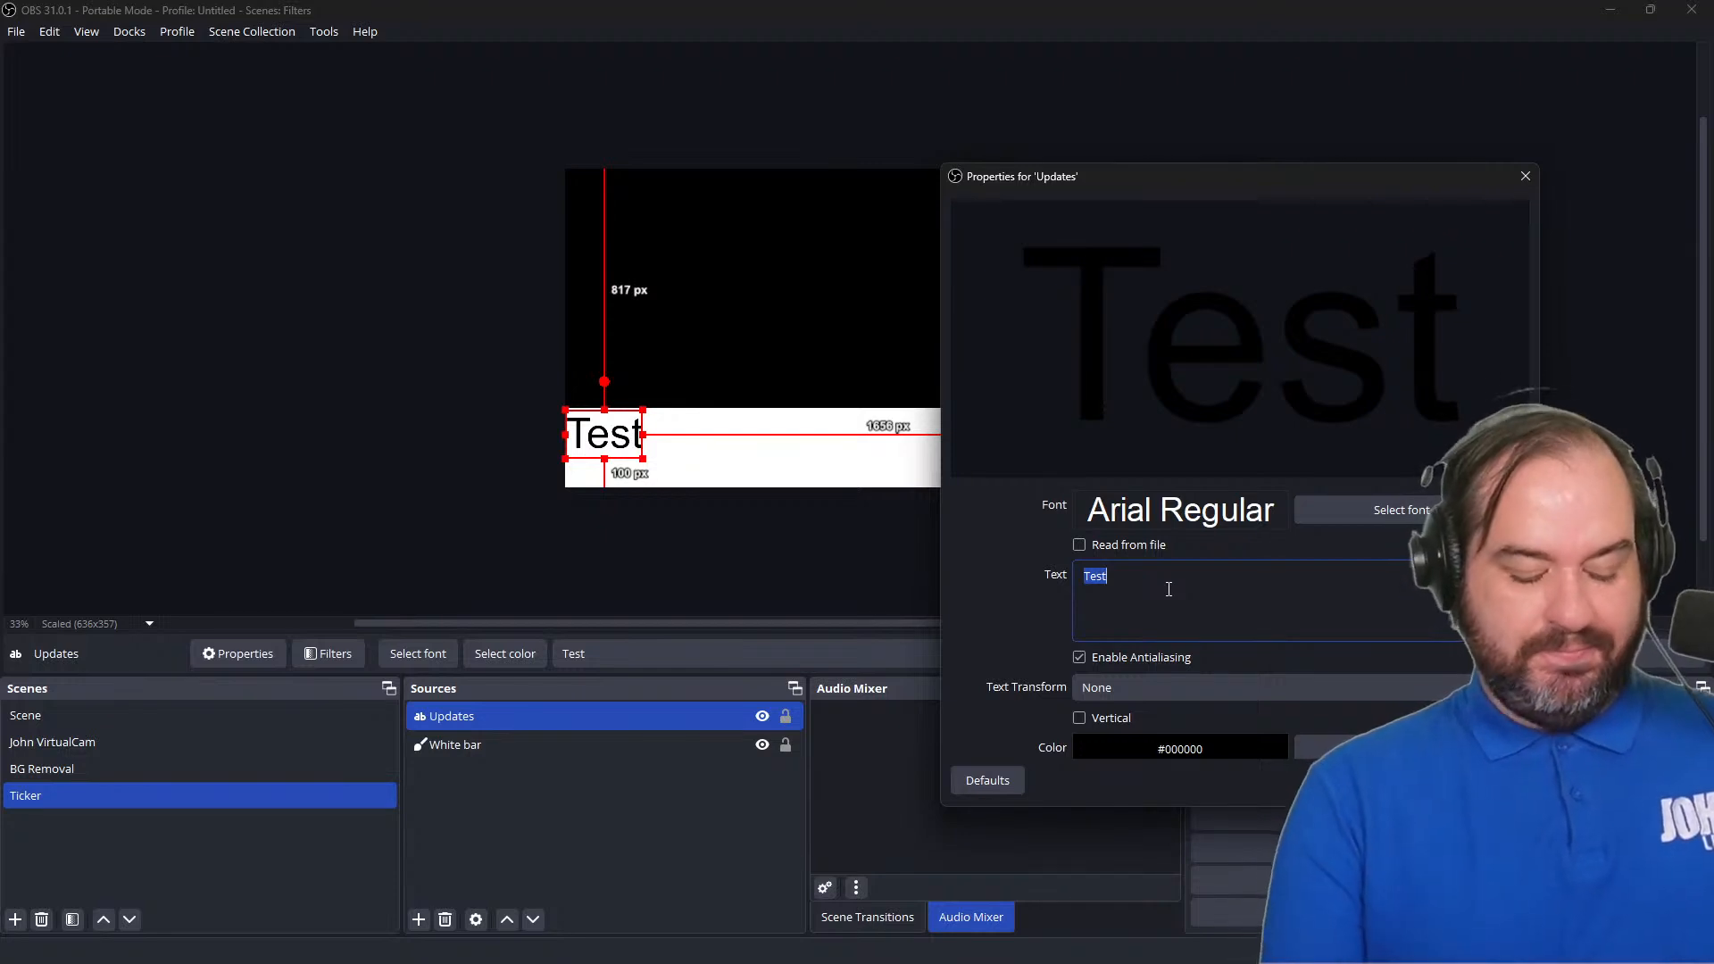
pyautogui.write('O')
pyautogui.press('BackSpace')
pyautogui.write('Latest')
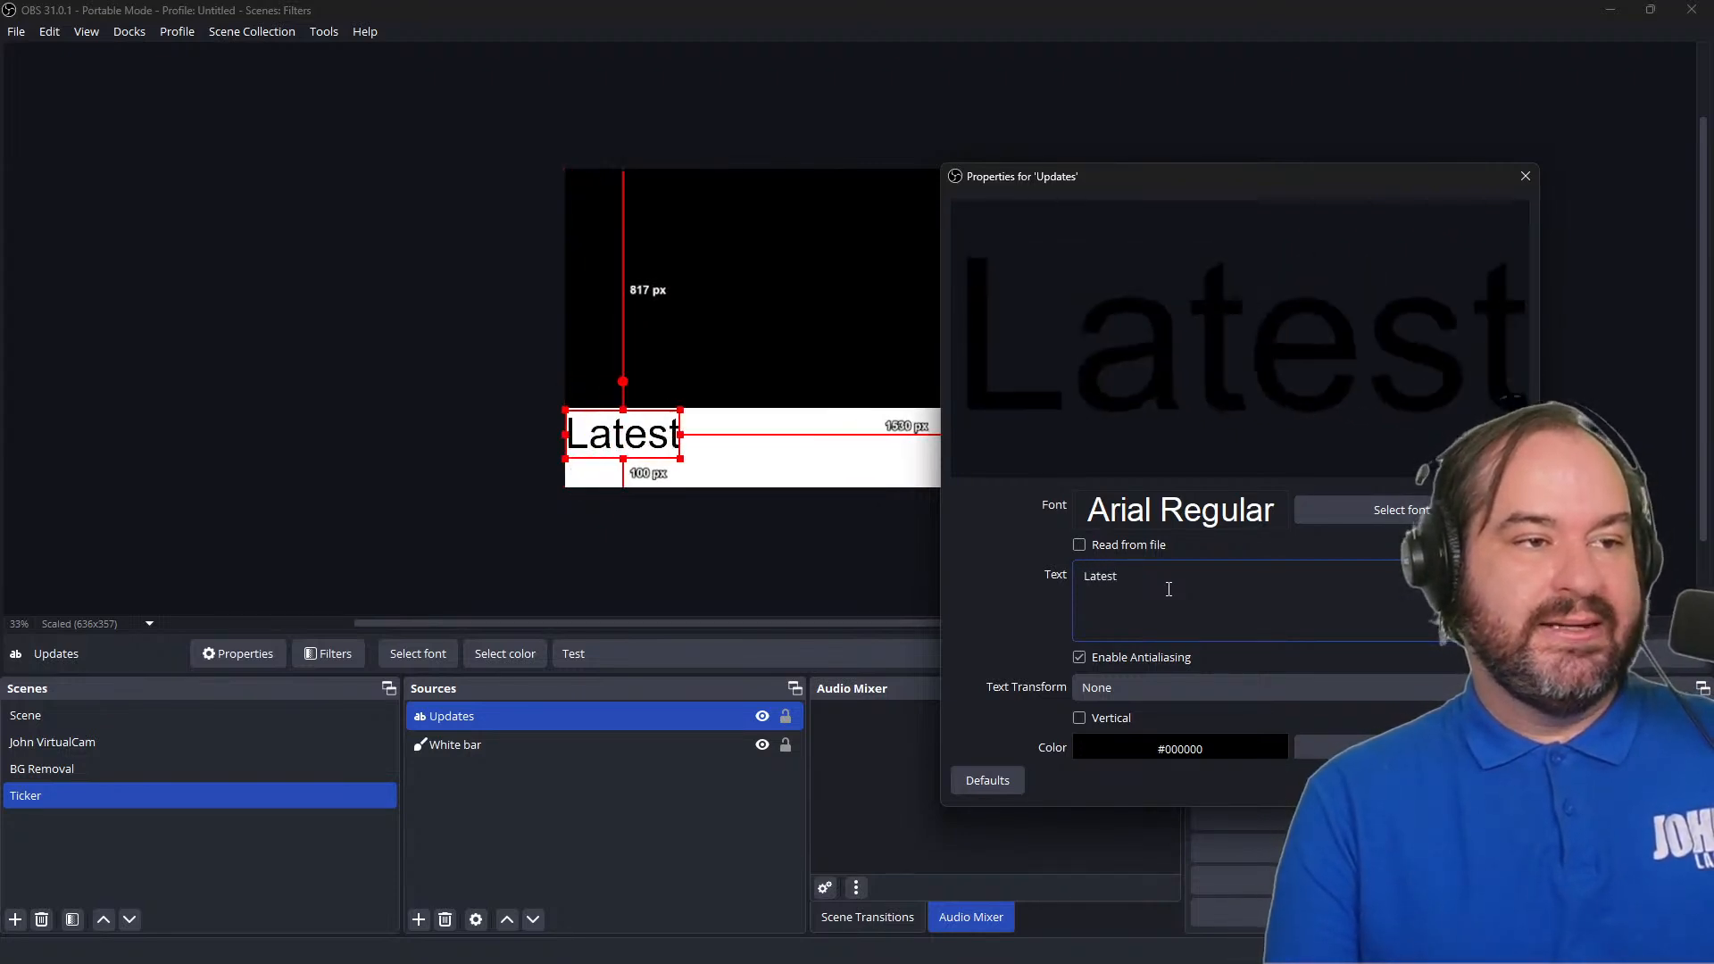
pyautogui.write(' version of OBS S')
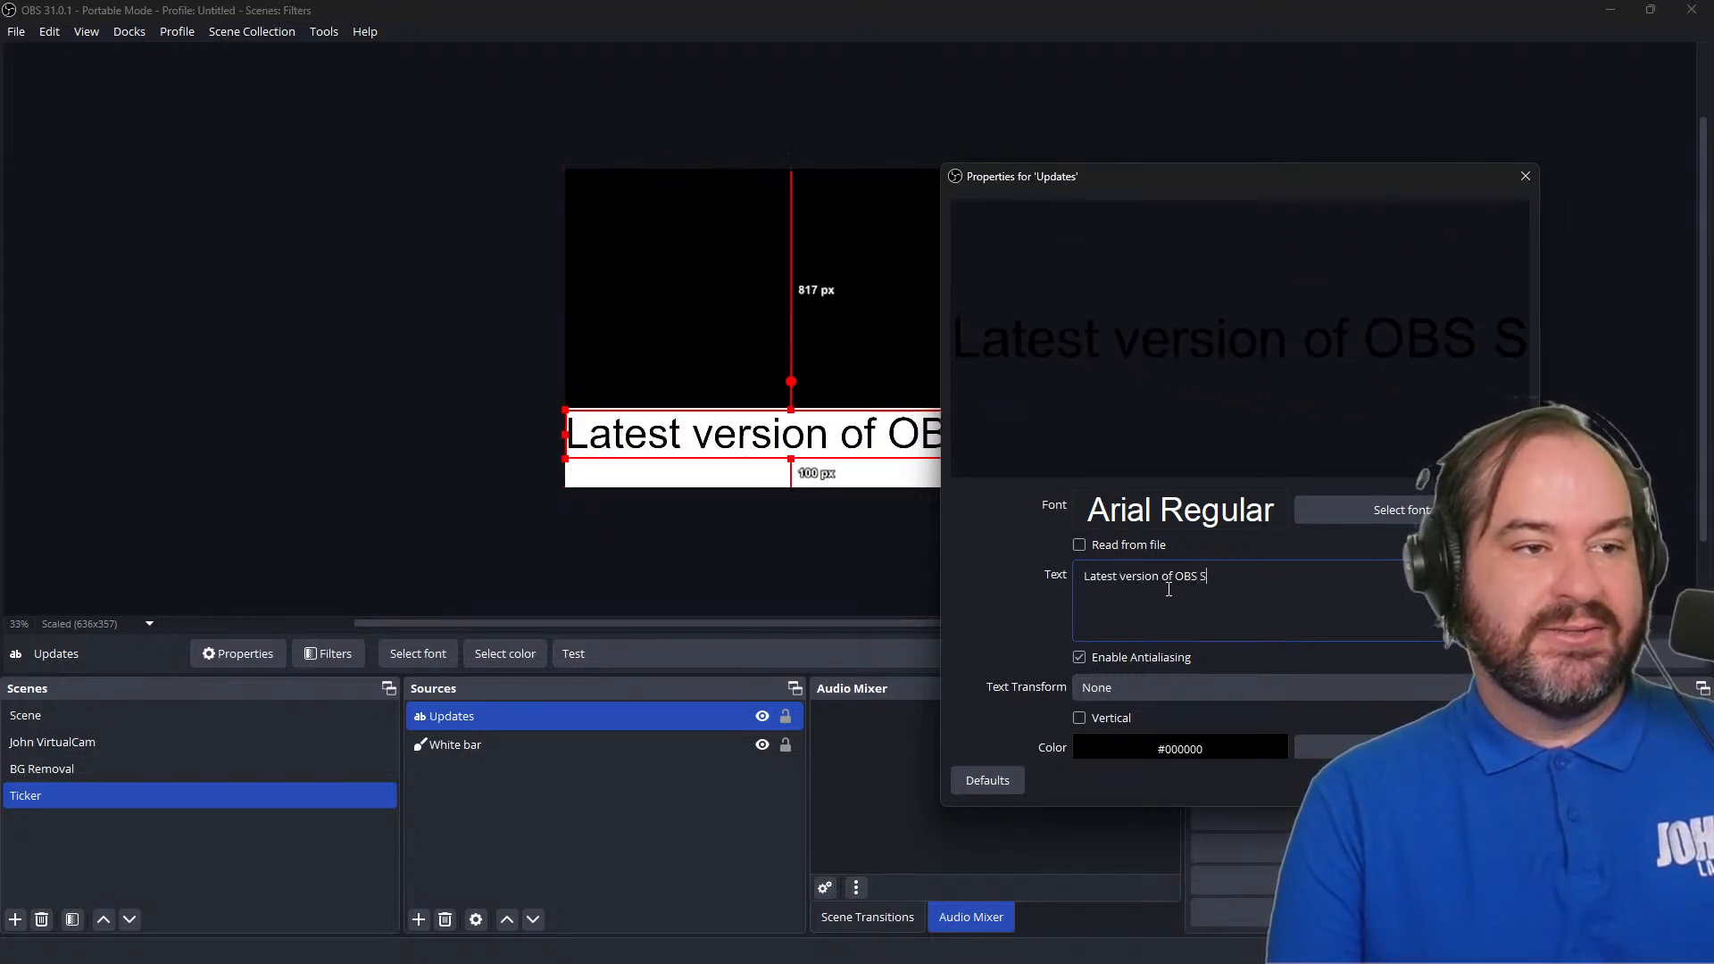
pyautogui.write('tudio is out now')
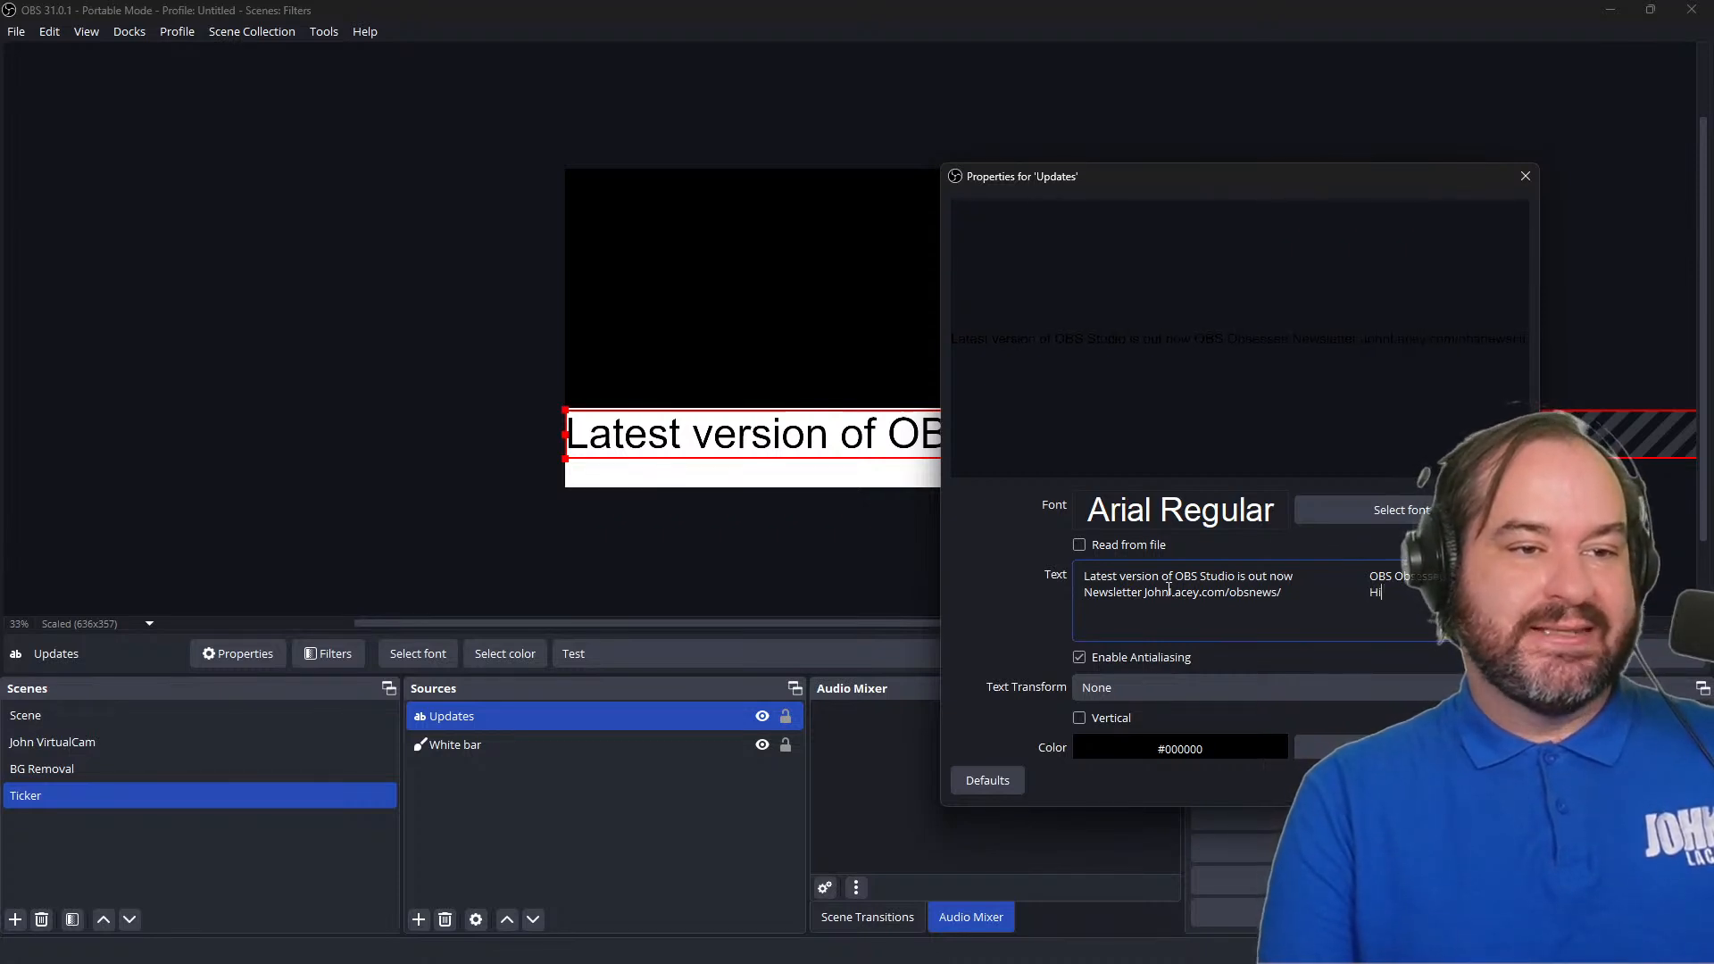
pyautogui.write('n')
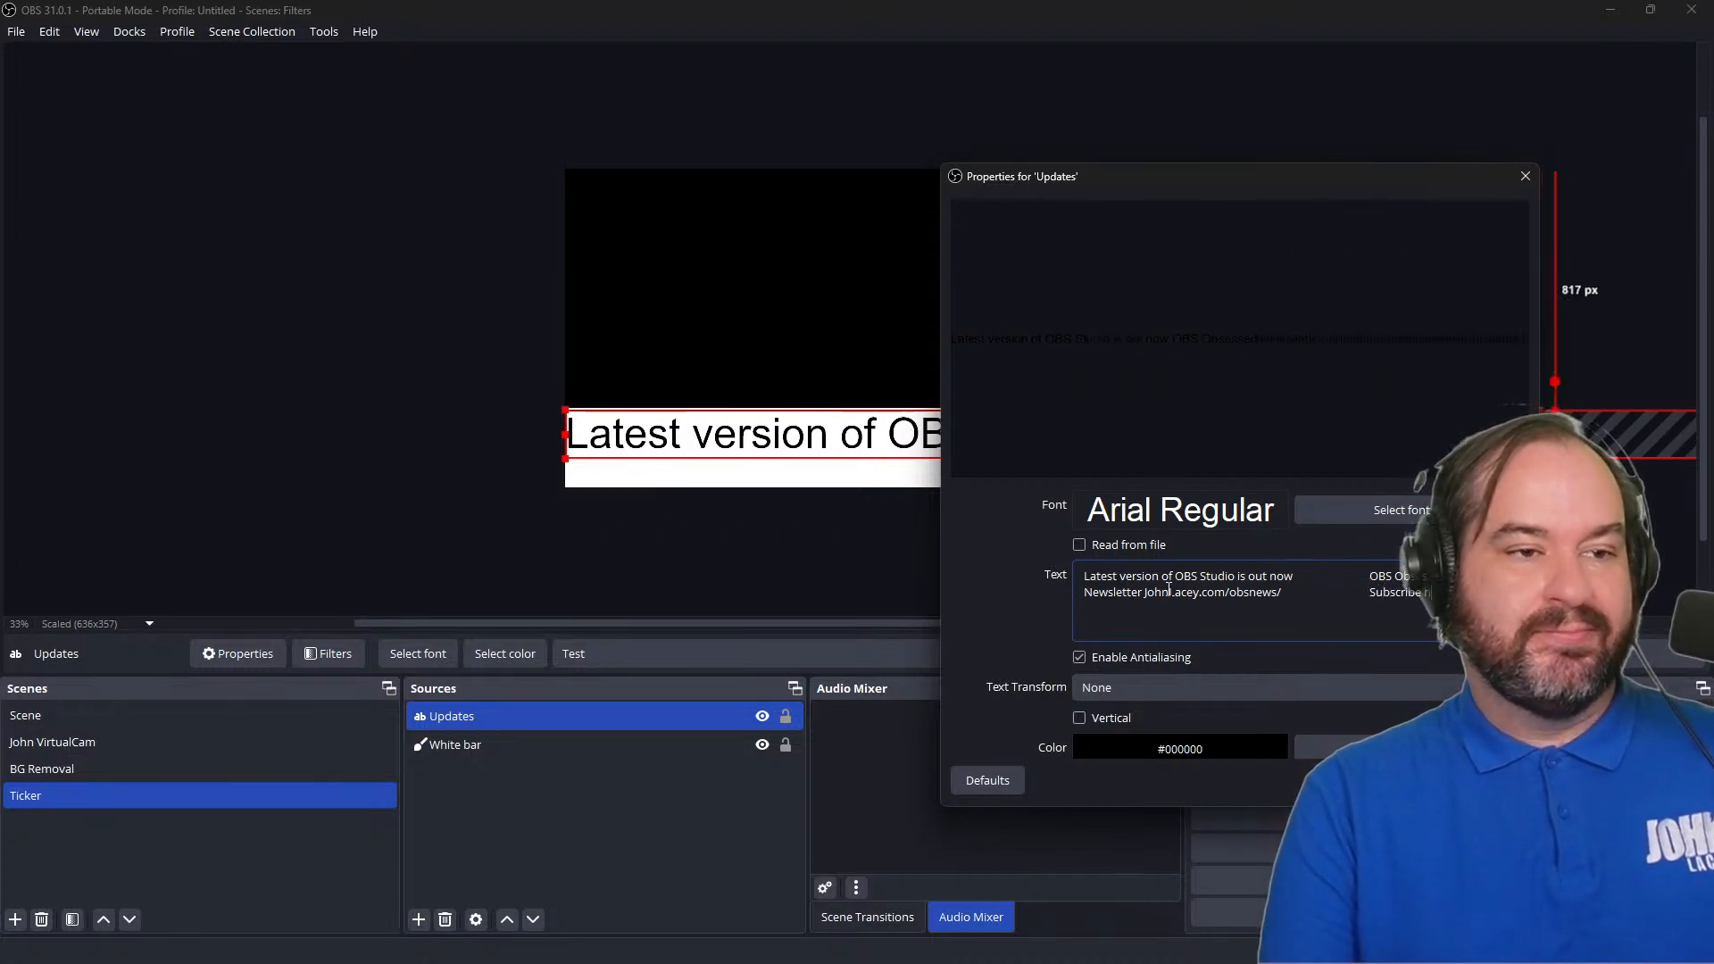
pyautogui.write('You')
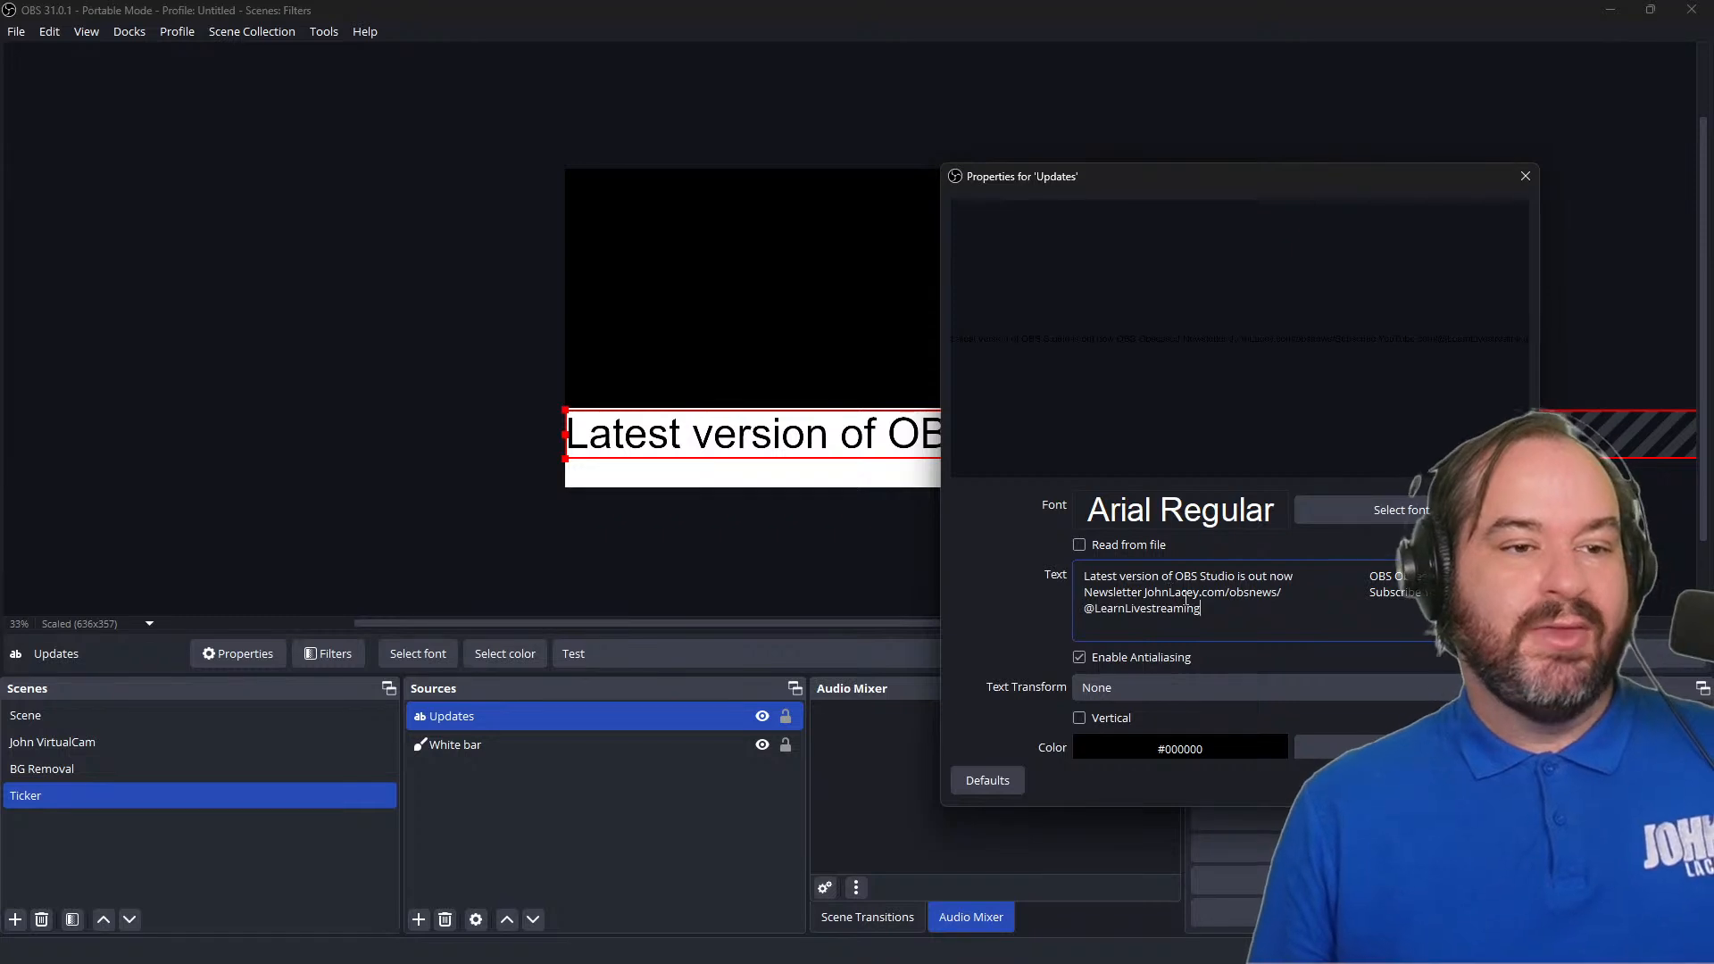
pyautogui.click(1405, 780)
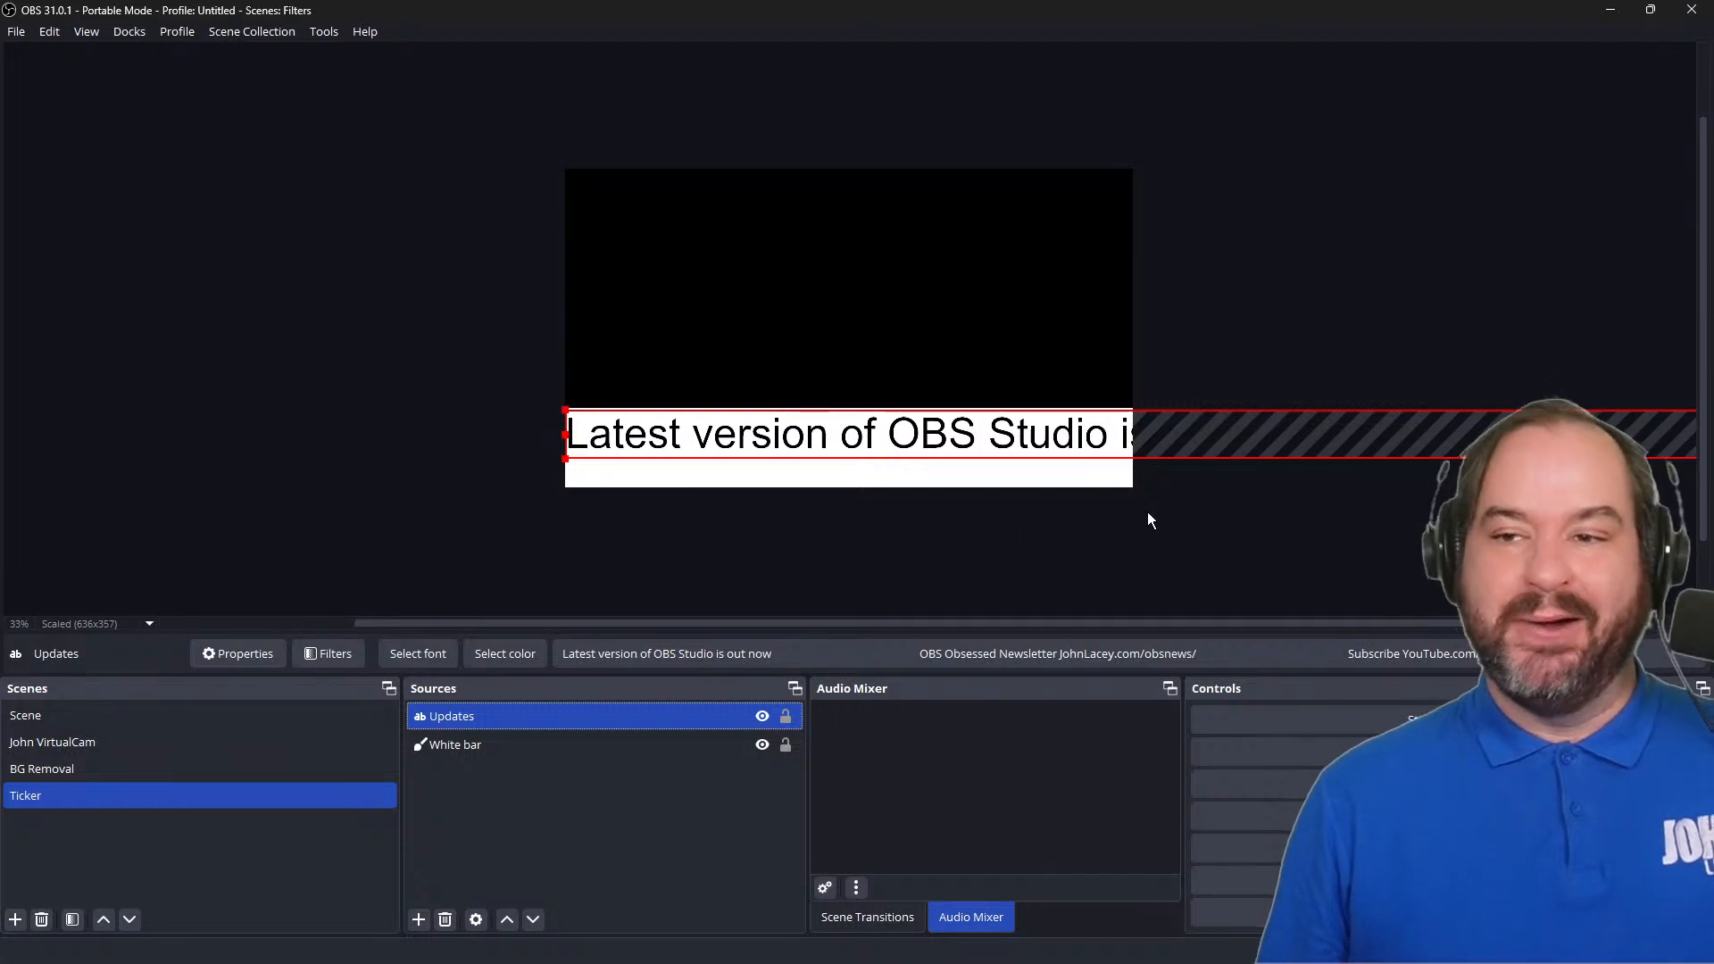
# Step: Add a Scroll effect filter to the Updates text source, keeping the name Scroll
pyautogui.keyDown('ctrl'); pyautogui.click(779, 746); pyautogui.keyUp('ctrl')
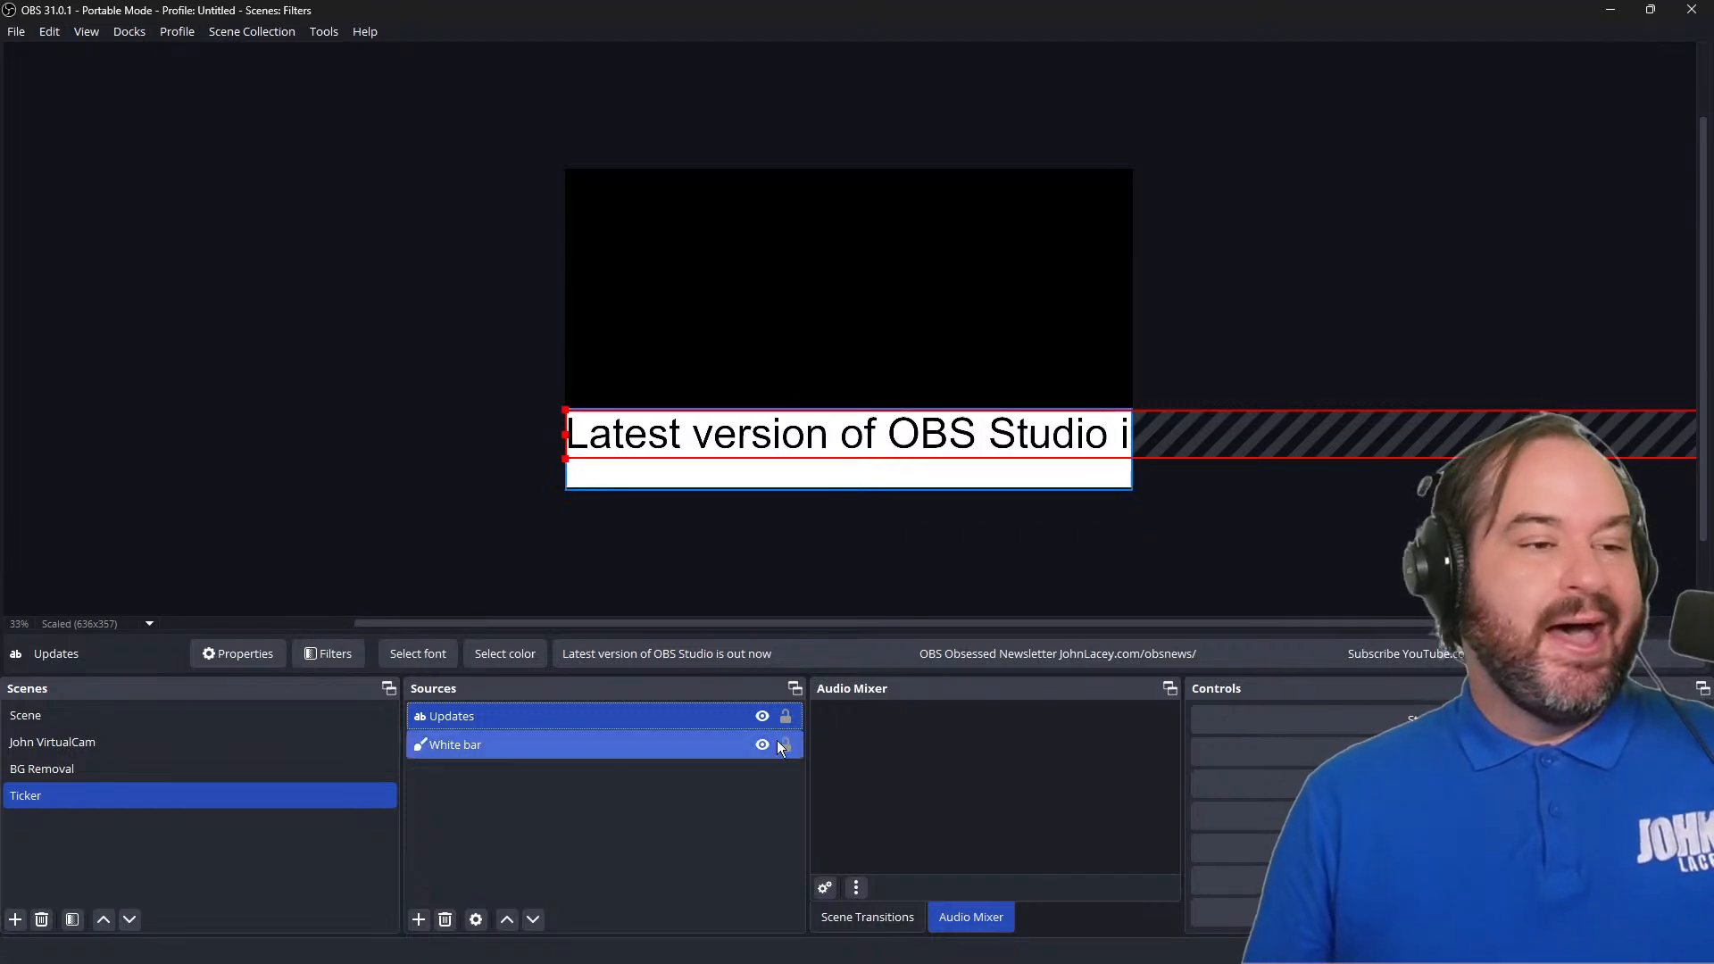
pyautogui.click(677, 730)
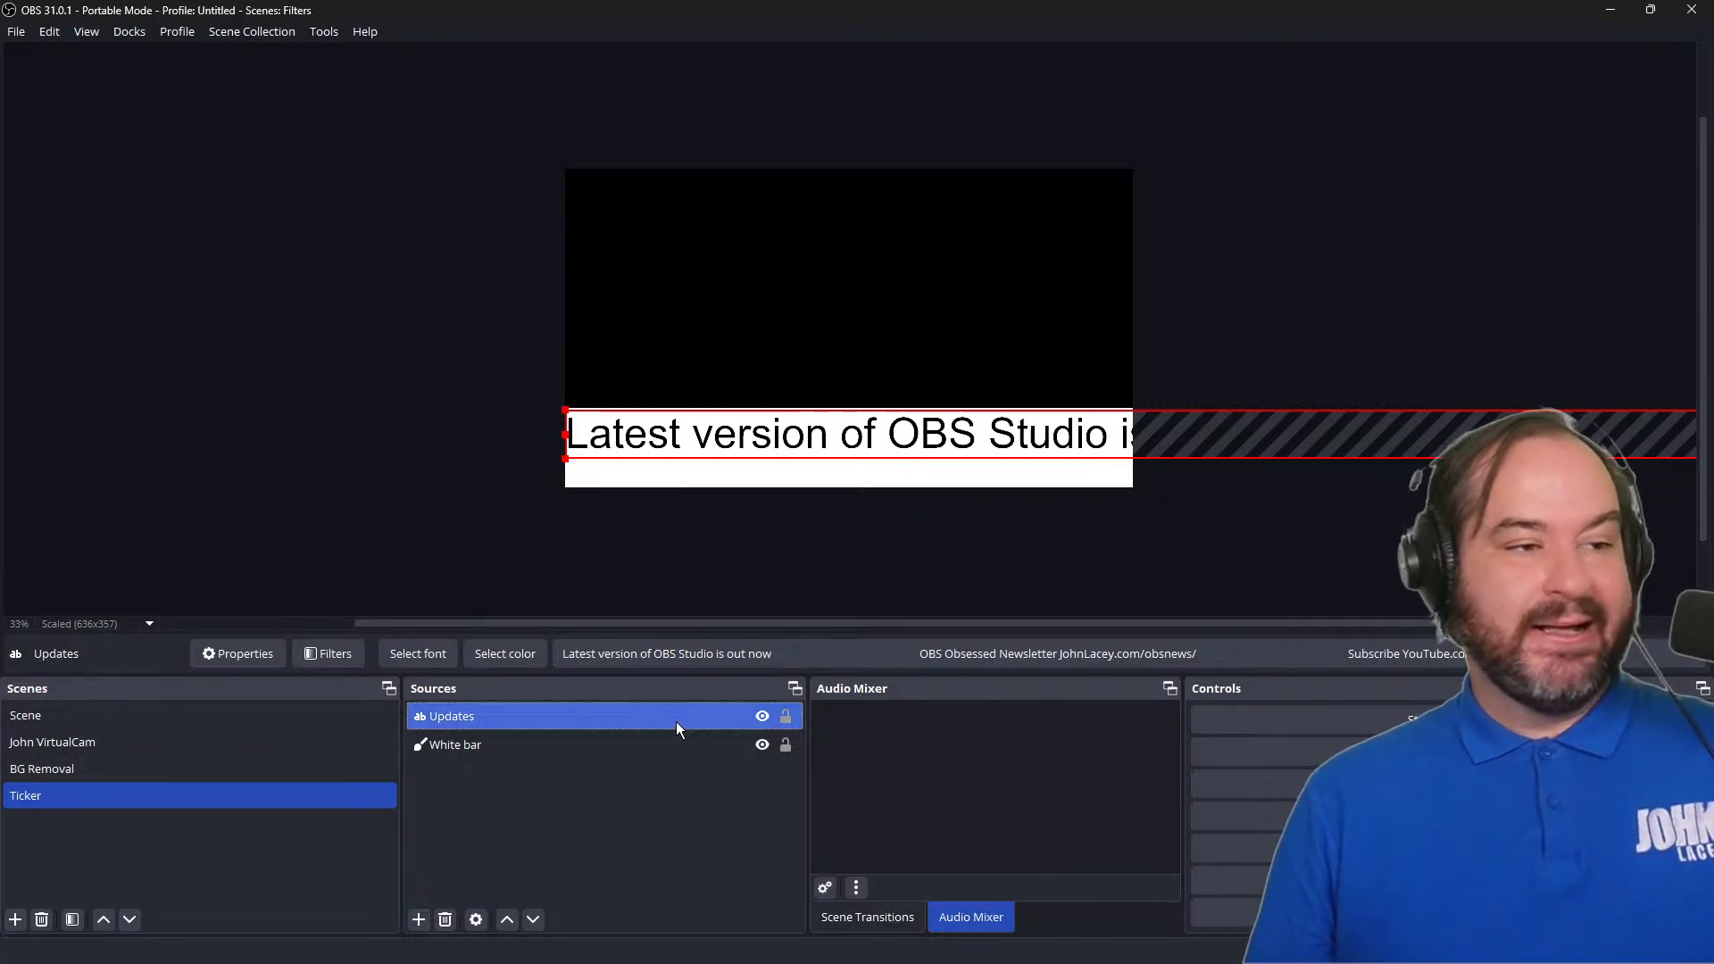
pyautogui.rightClick(676, 721)
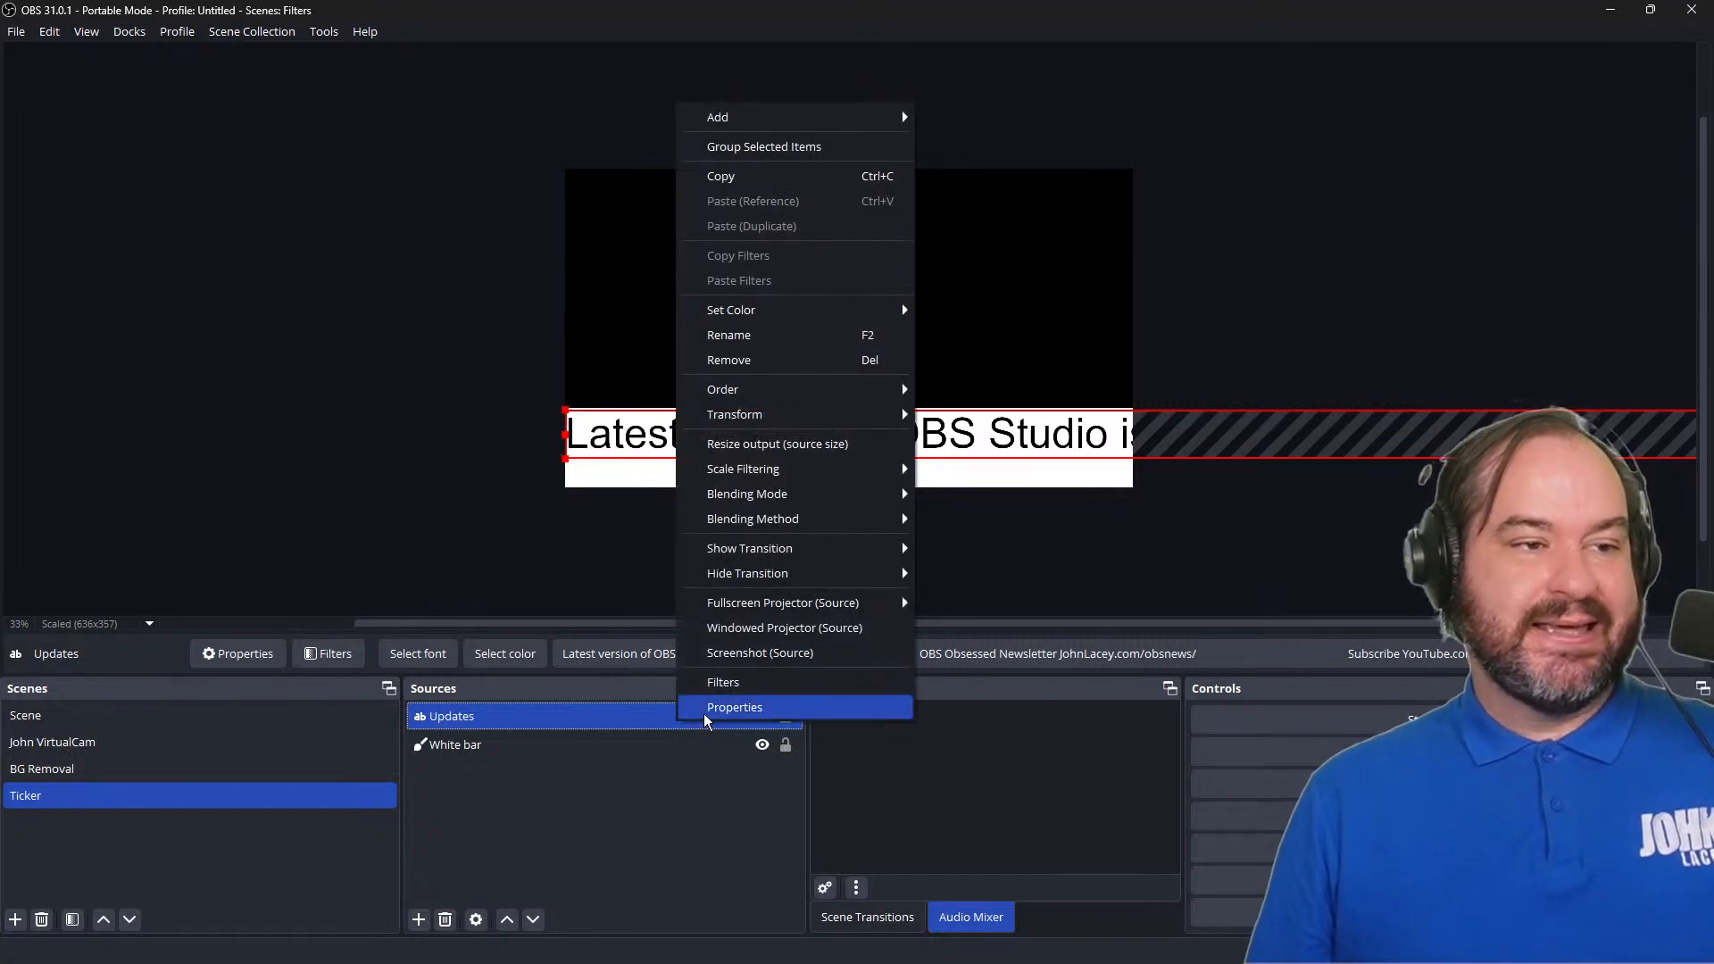
pyautogui.click(730, 683)
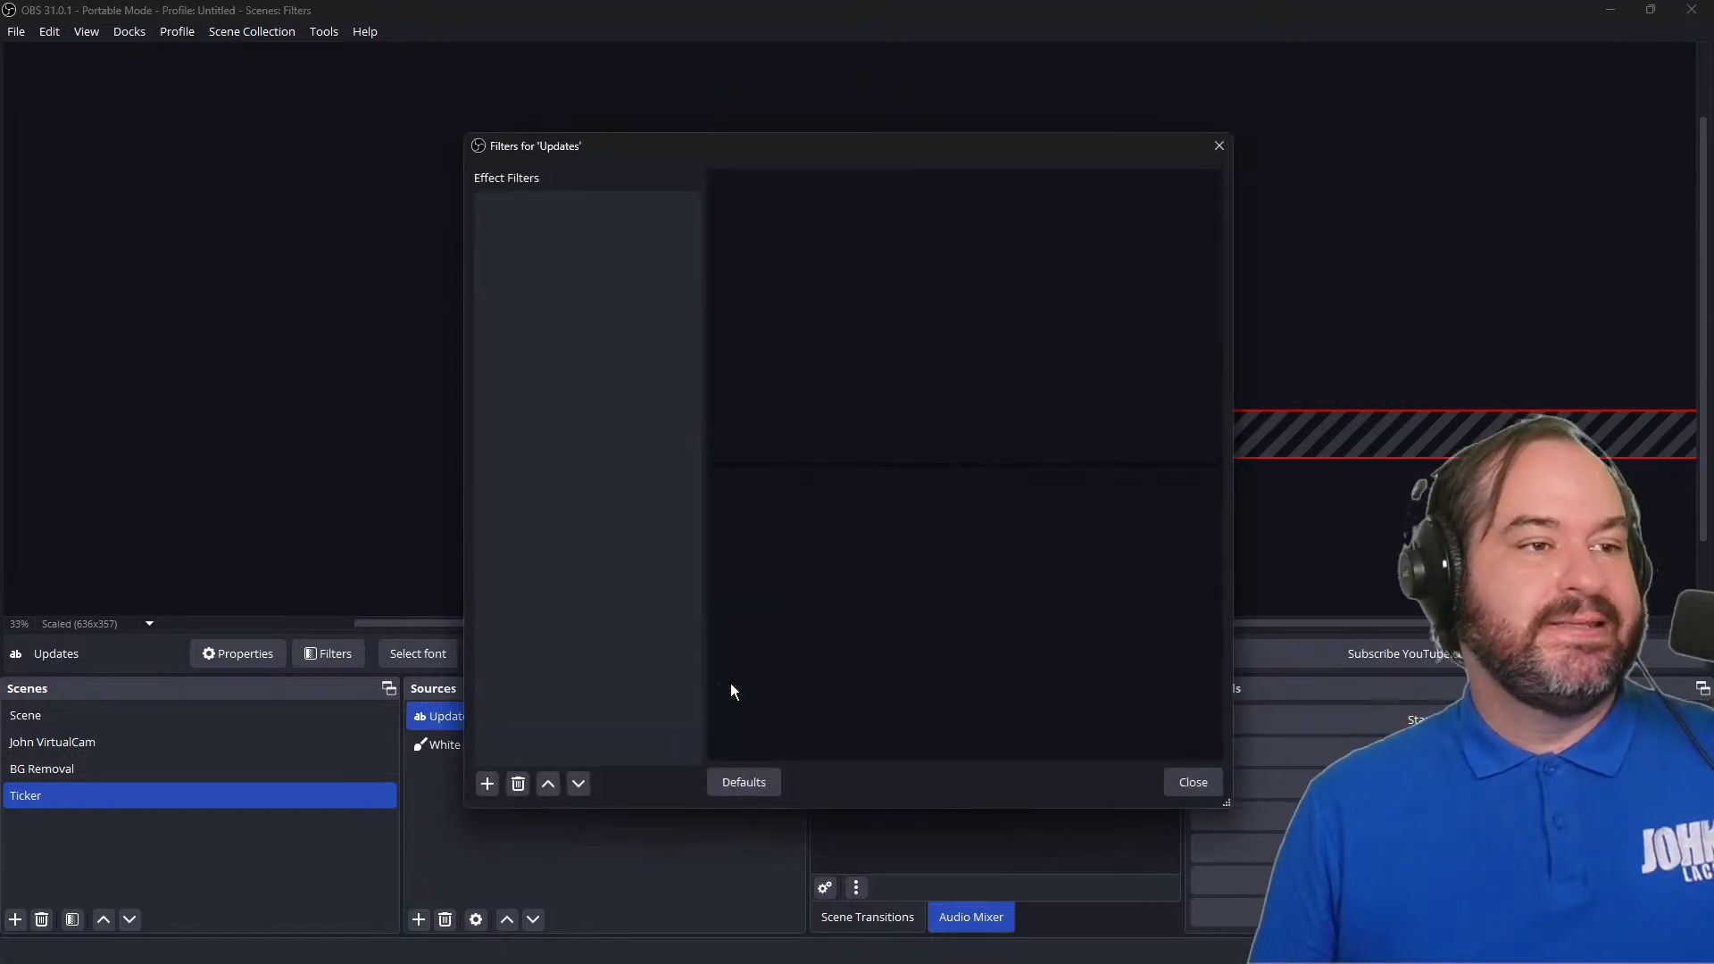
pyautogui.click(487, 783)
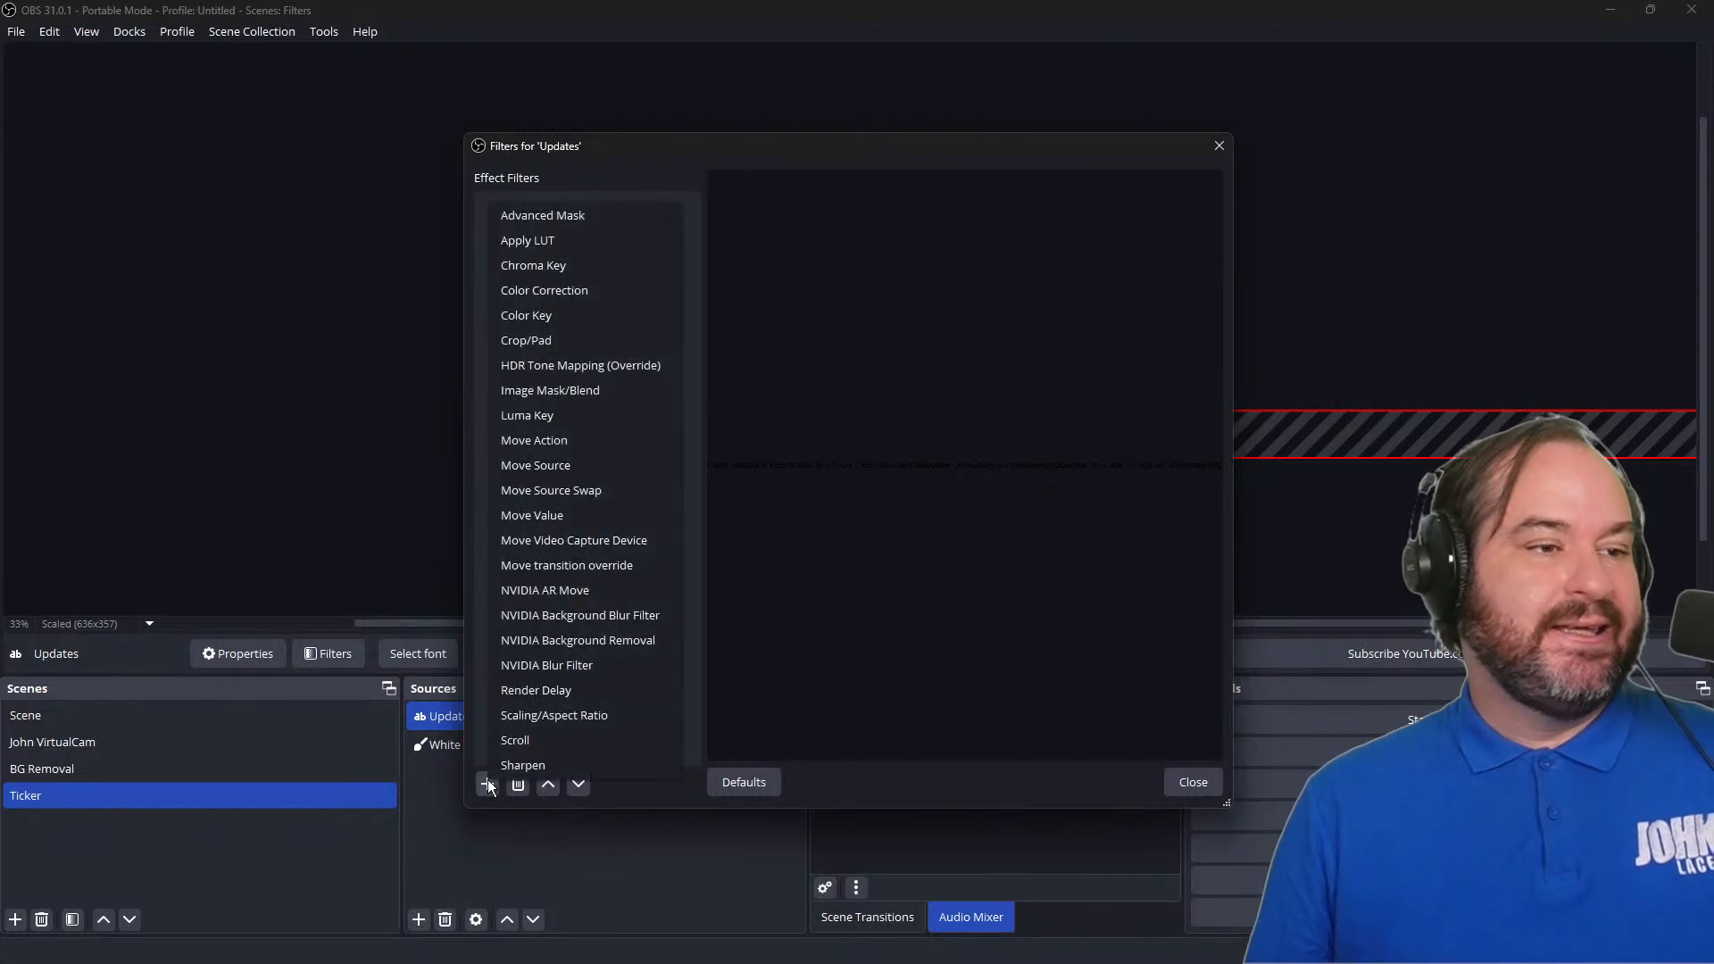
pyautogui.click(623, 732)
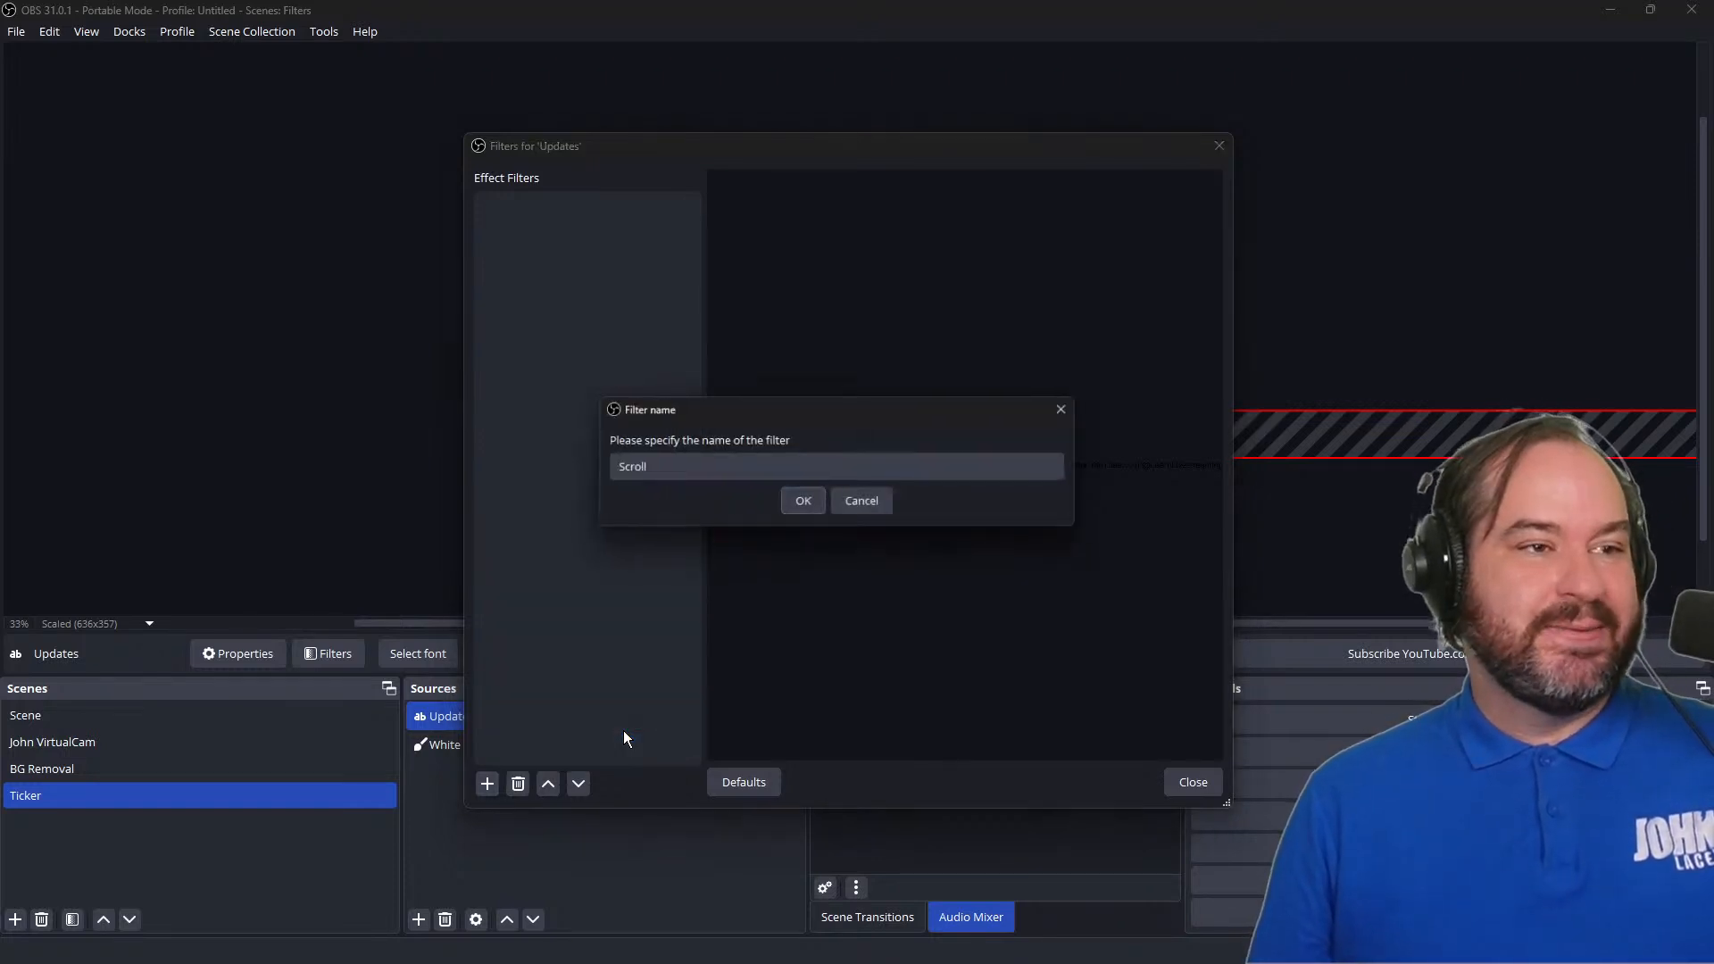
pyautogui.click(804, 503)
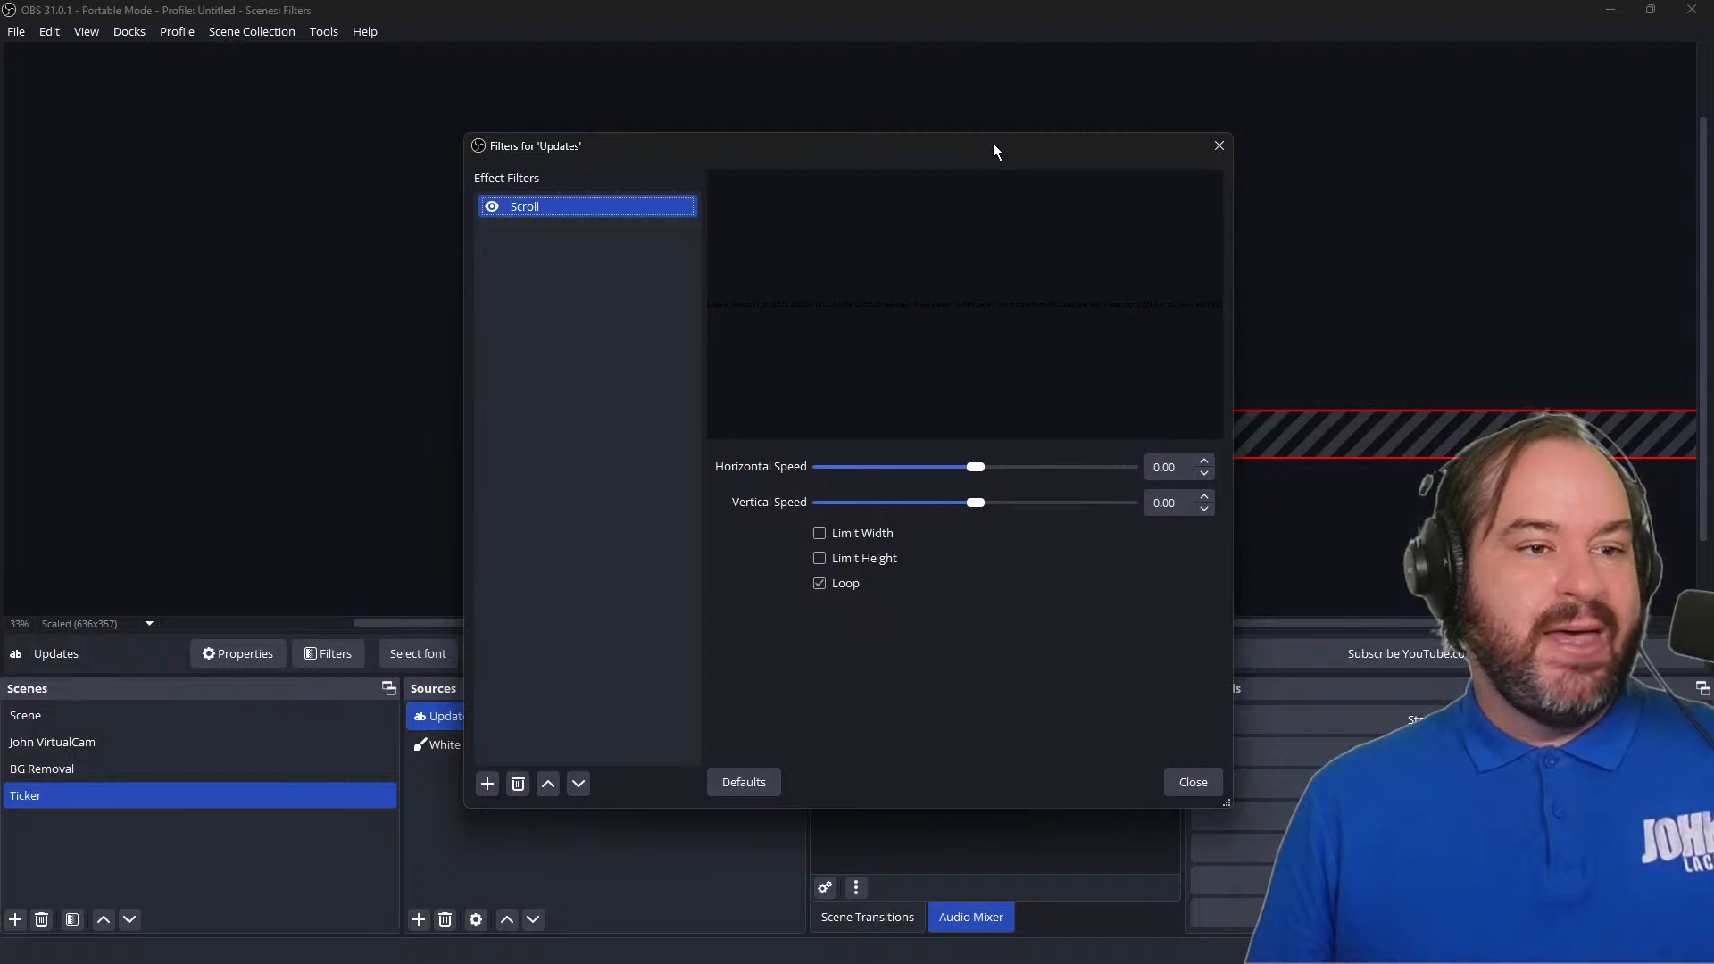
# Step: Set the Scroll filter's horizontal speed to 120, with the filters dialog moved aside to show the ticker text
pyautogui.moveTo(1018, 143); pyautogui.dragTo(1358, 115)
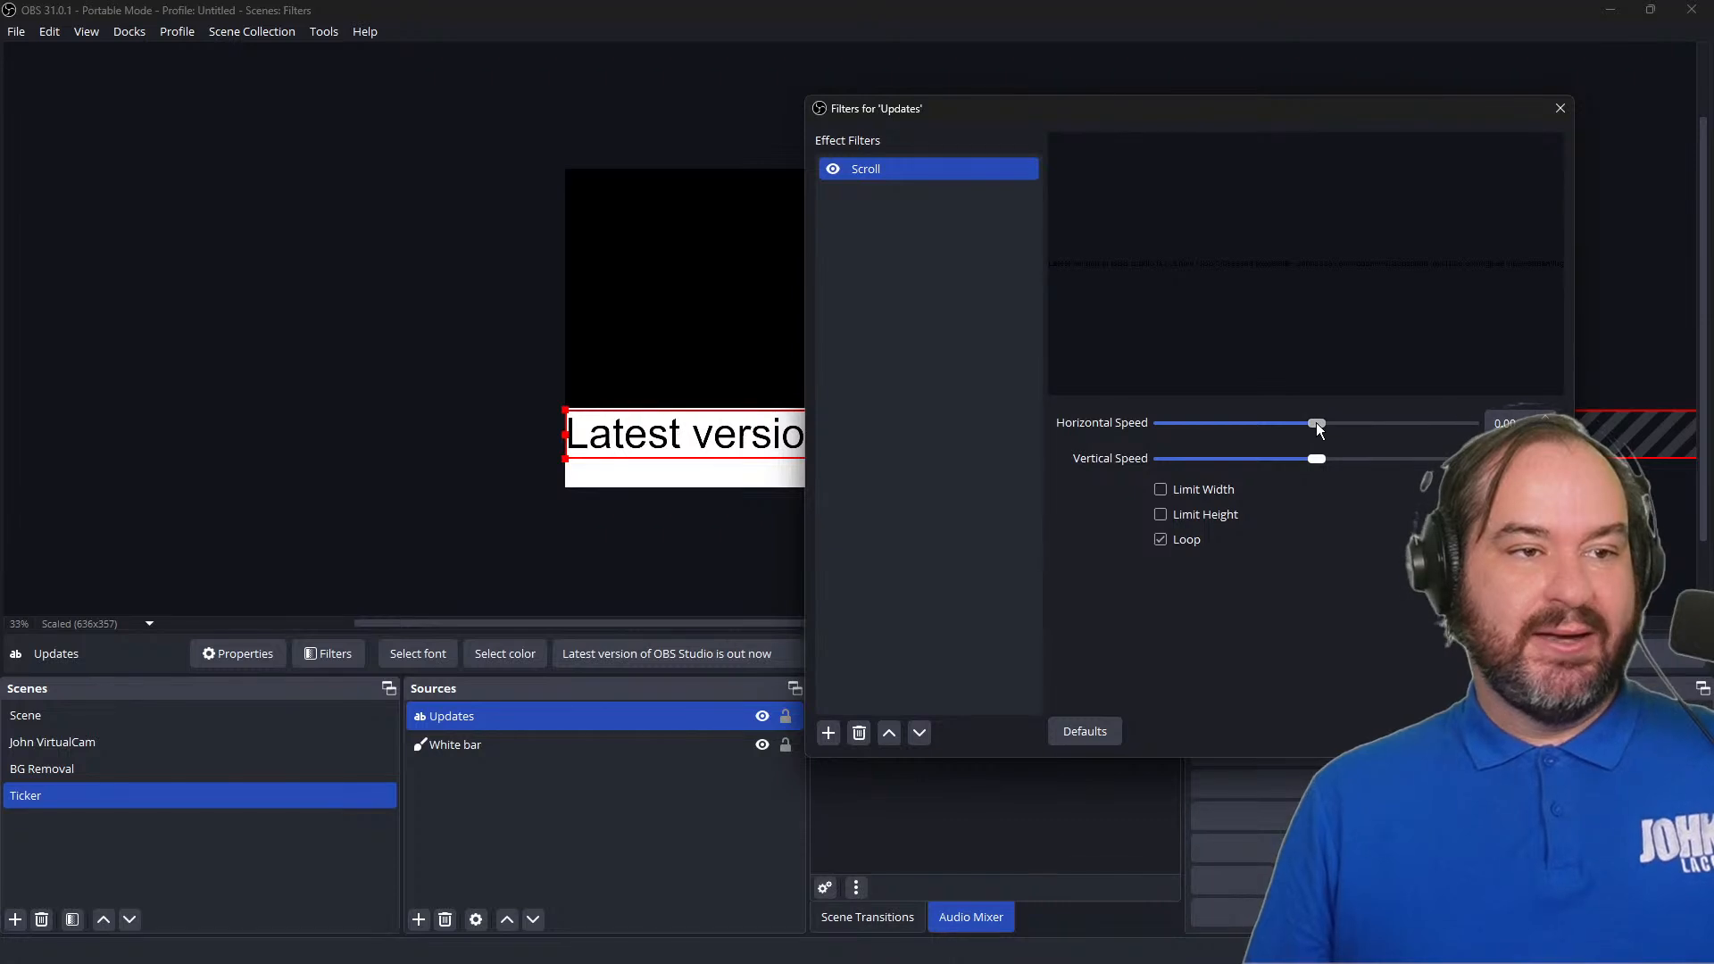
pyautogui.moveTo(1316, 421); pyautogui.dragTo(1352, 423)
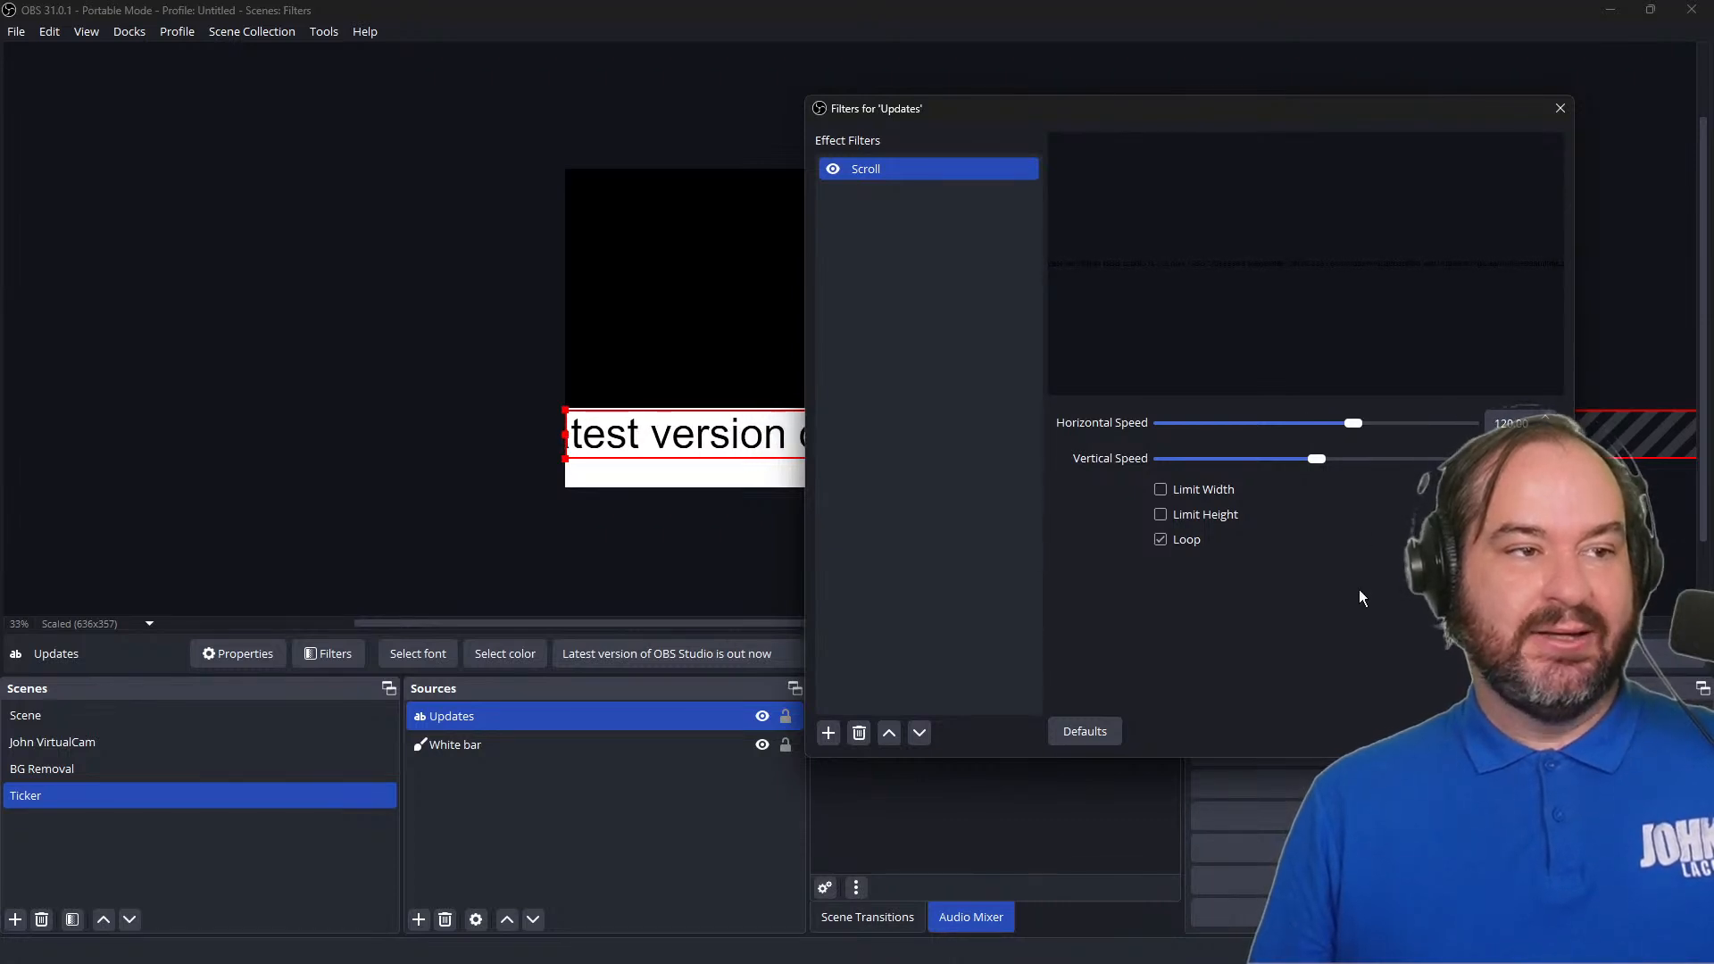
pyautogui.moveTo(1237, 109); pyautogui.dragTo(1401, 94)
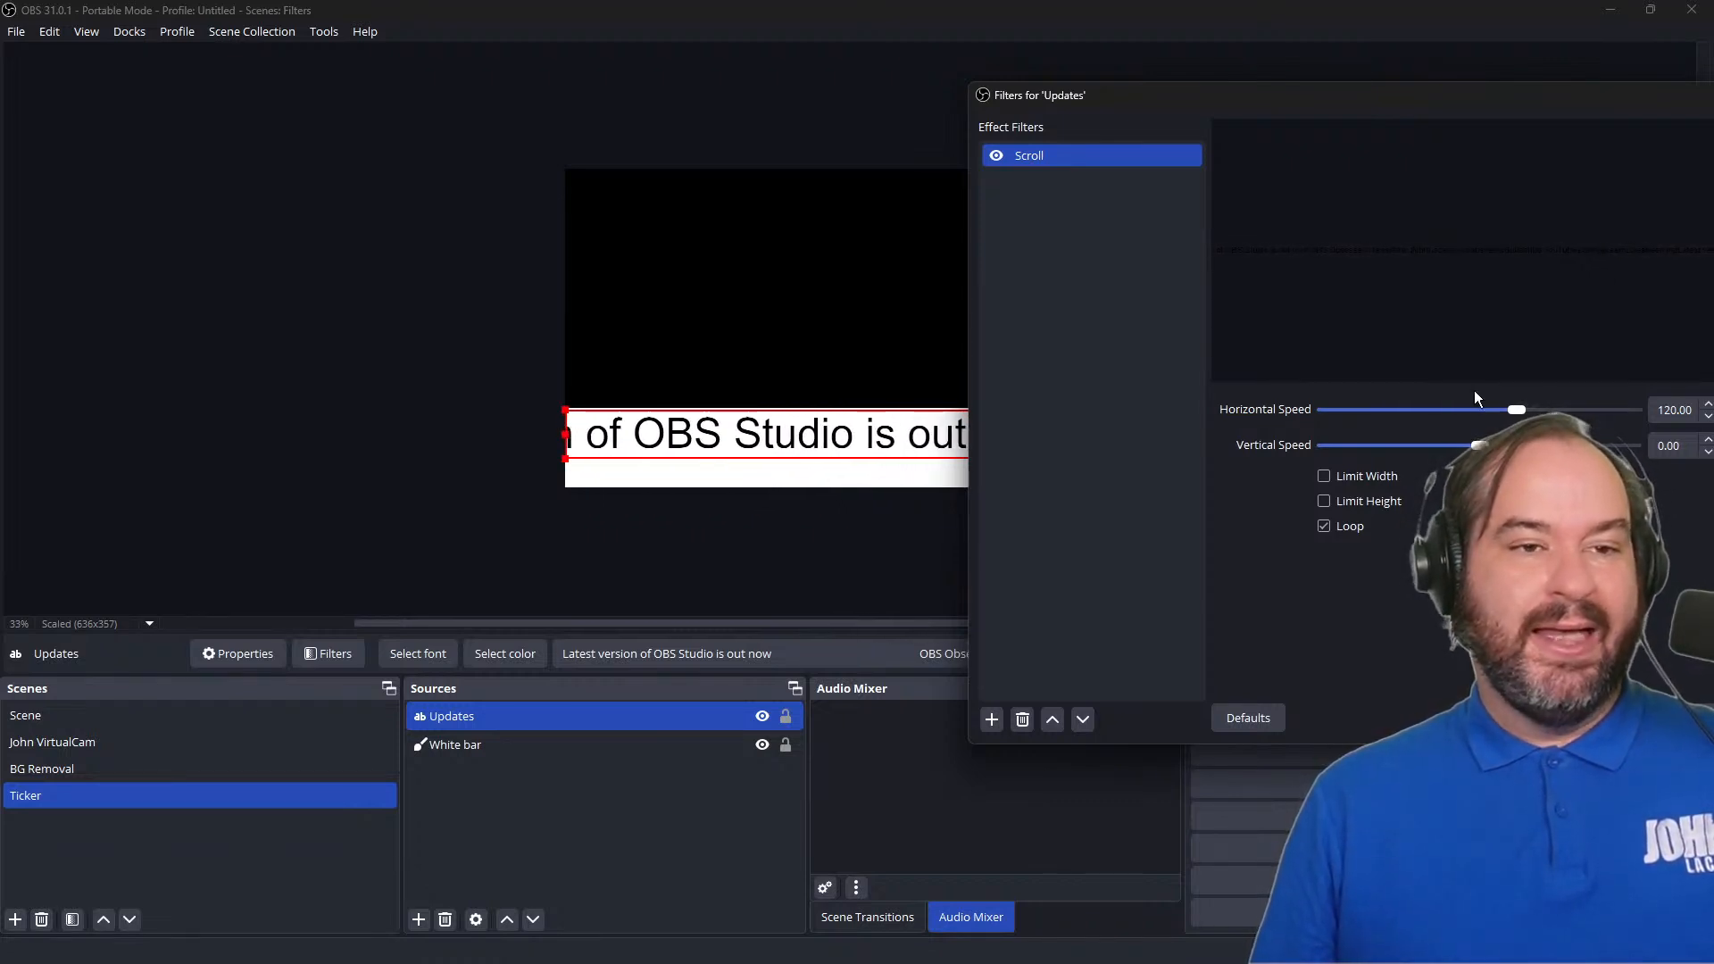
# Step: Try the Scroll filter at horizontal speeds of -65, 106 and -1, and vertical speeds of 51 and -88
pyautogui.moveTo(1516, 409); pyautogui.dragTo(1460, 420)
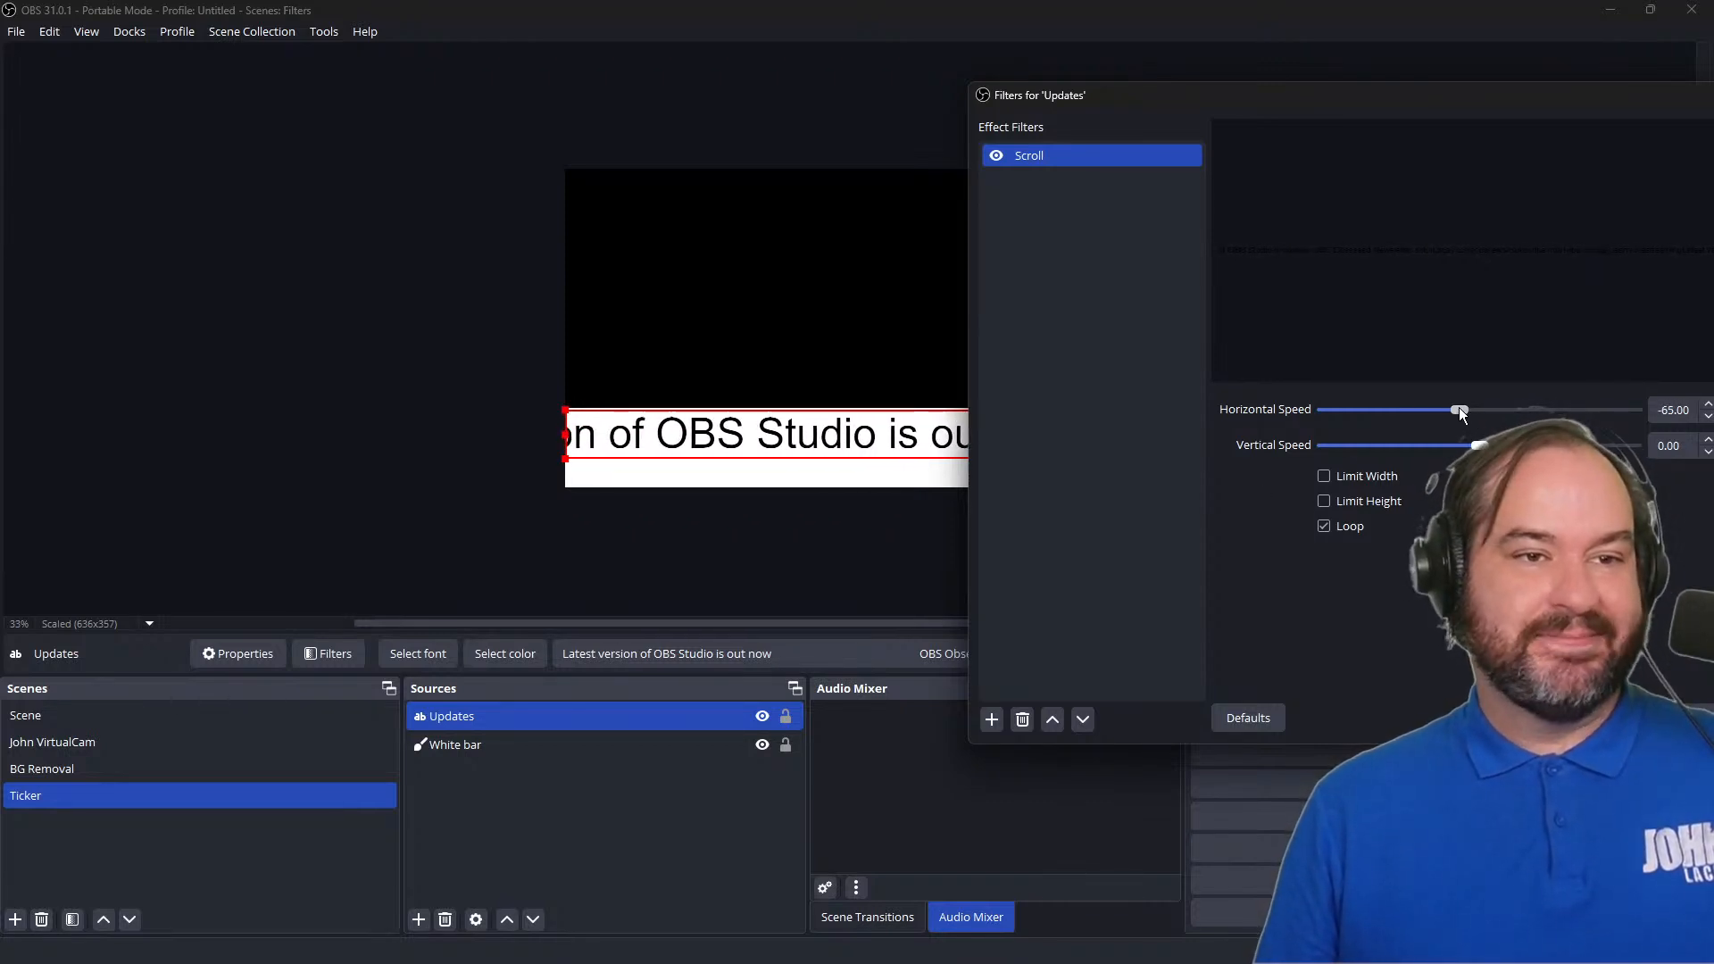
pyautogui.moveTo(1459, 409); pyautogui.dragTo(1512, 409)
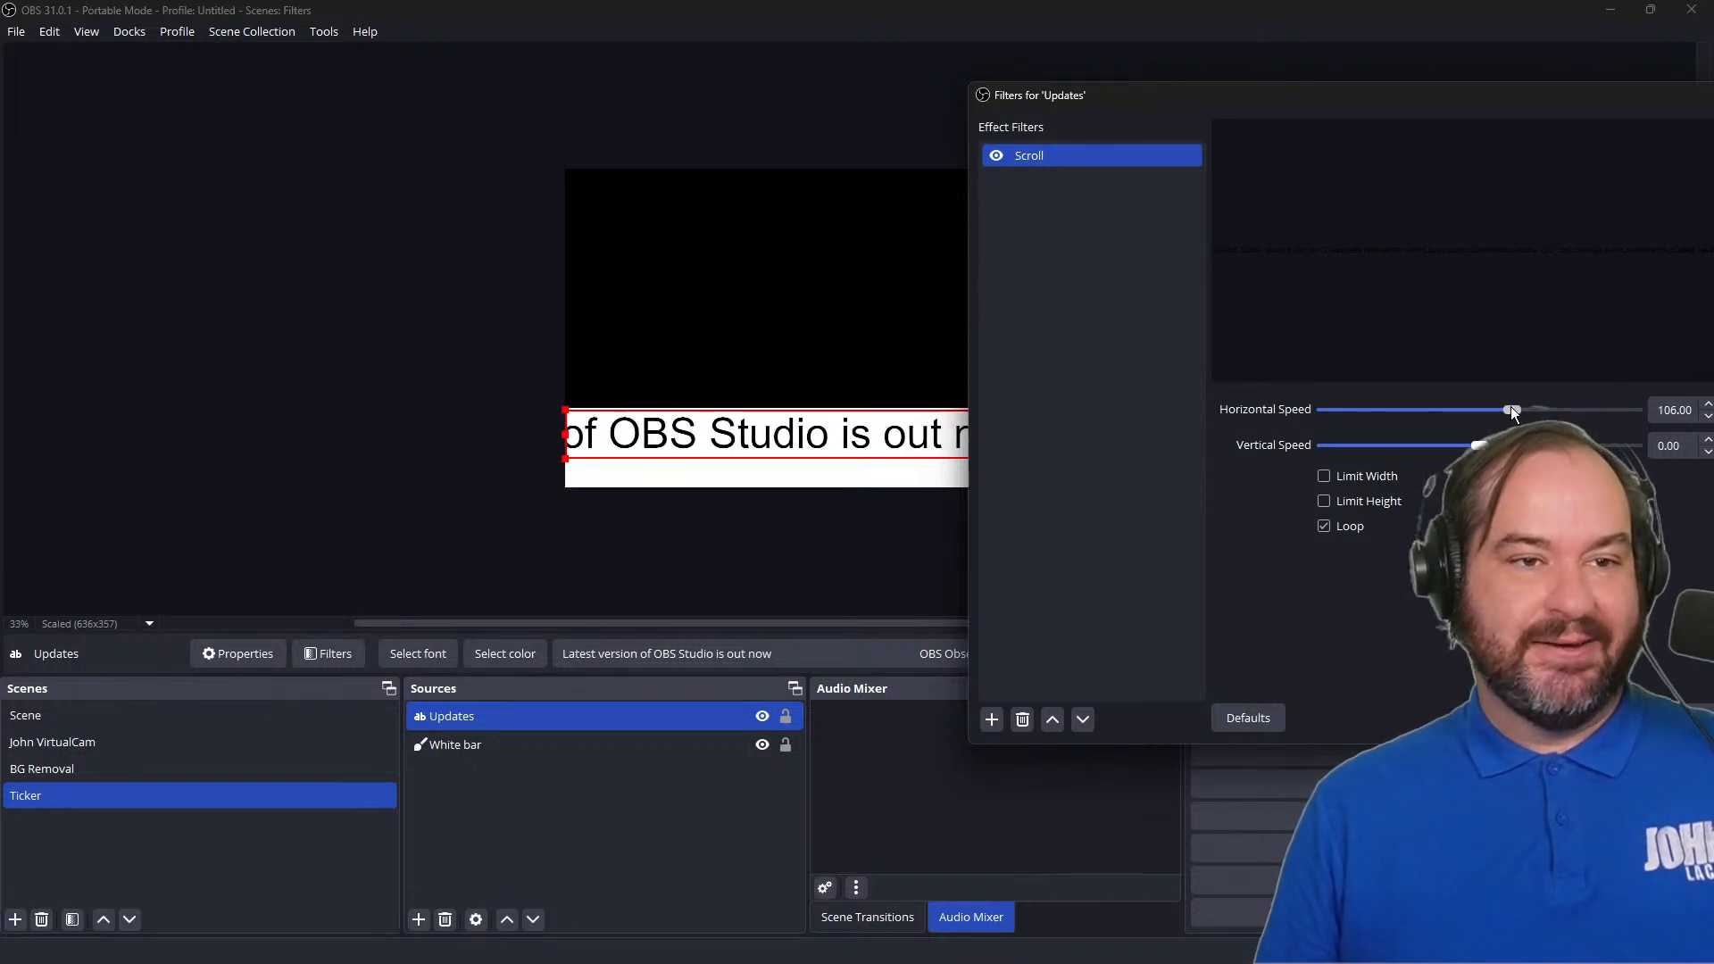
pyautogui.moveTo(1510, 409); pyautogui.dragTo(1471, 410)
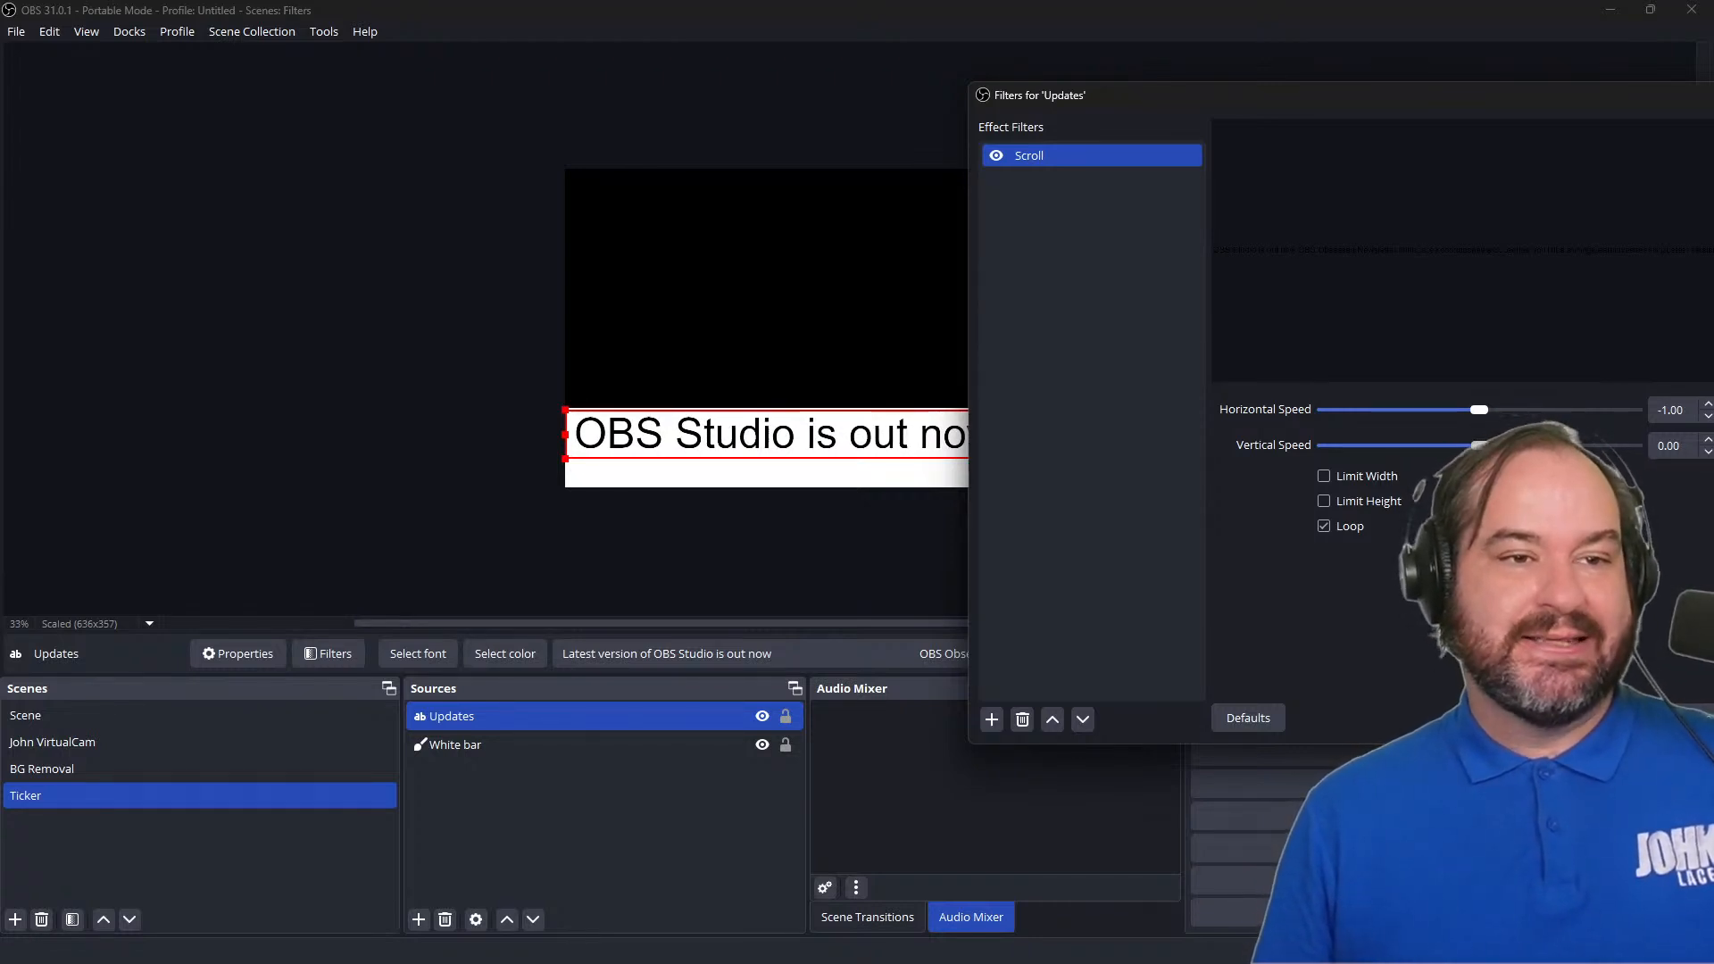
pyautogui.moveTo(1479, 445); pyautogui.dragTo(1493, 445)
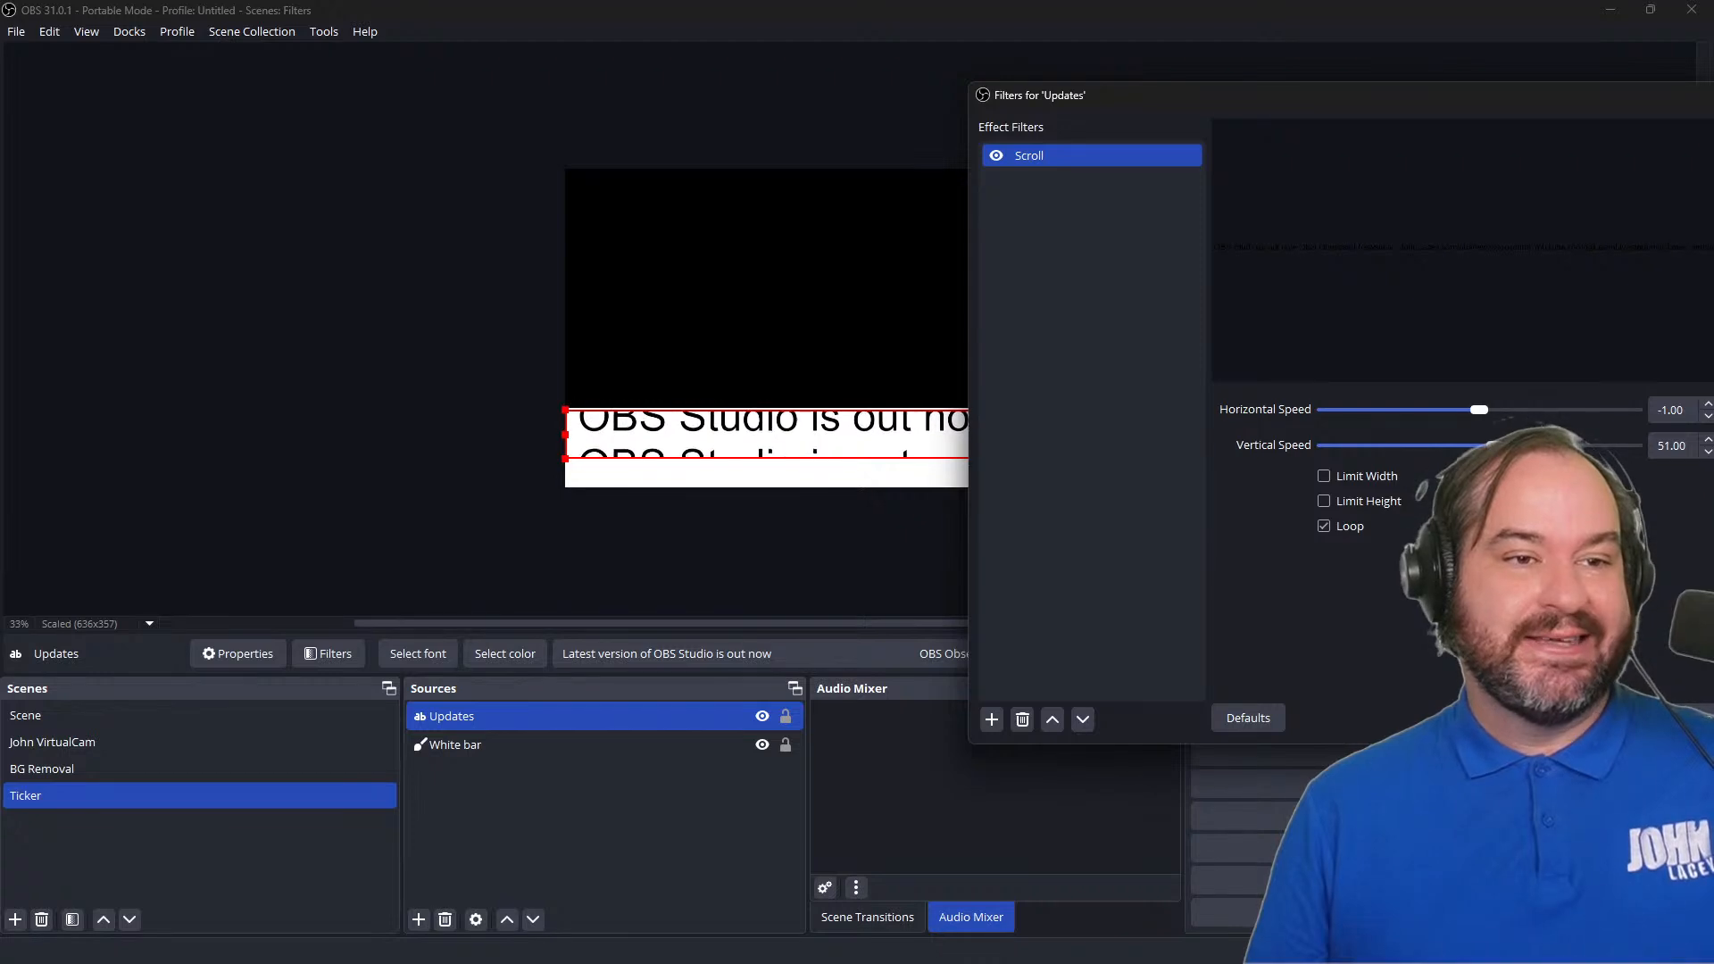
pyautogui.moveTo(1495, 446); pyautogui.dragTo(1453, 446)
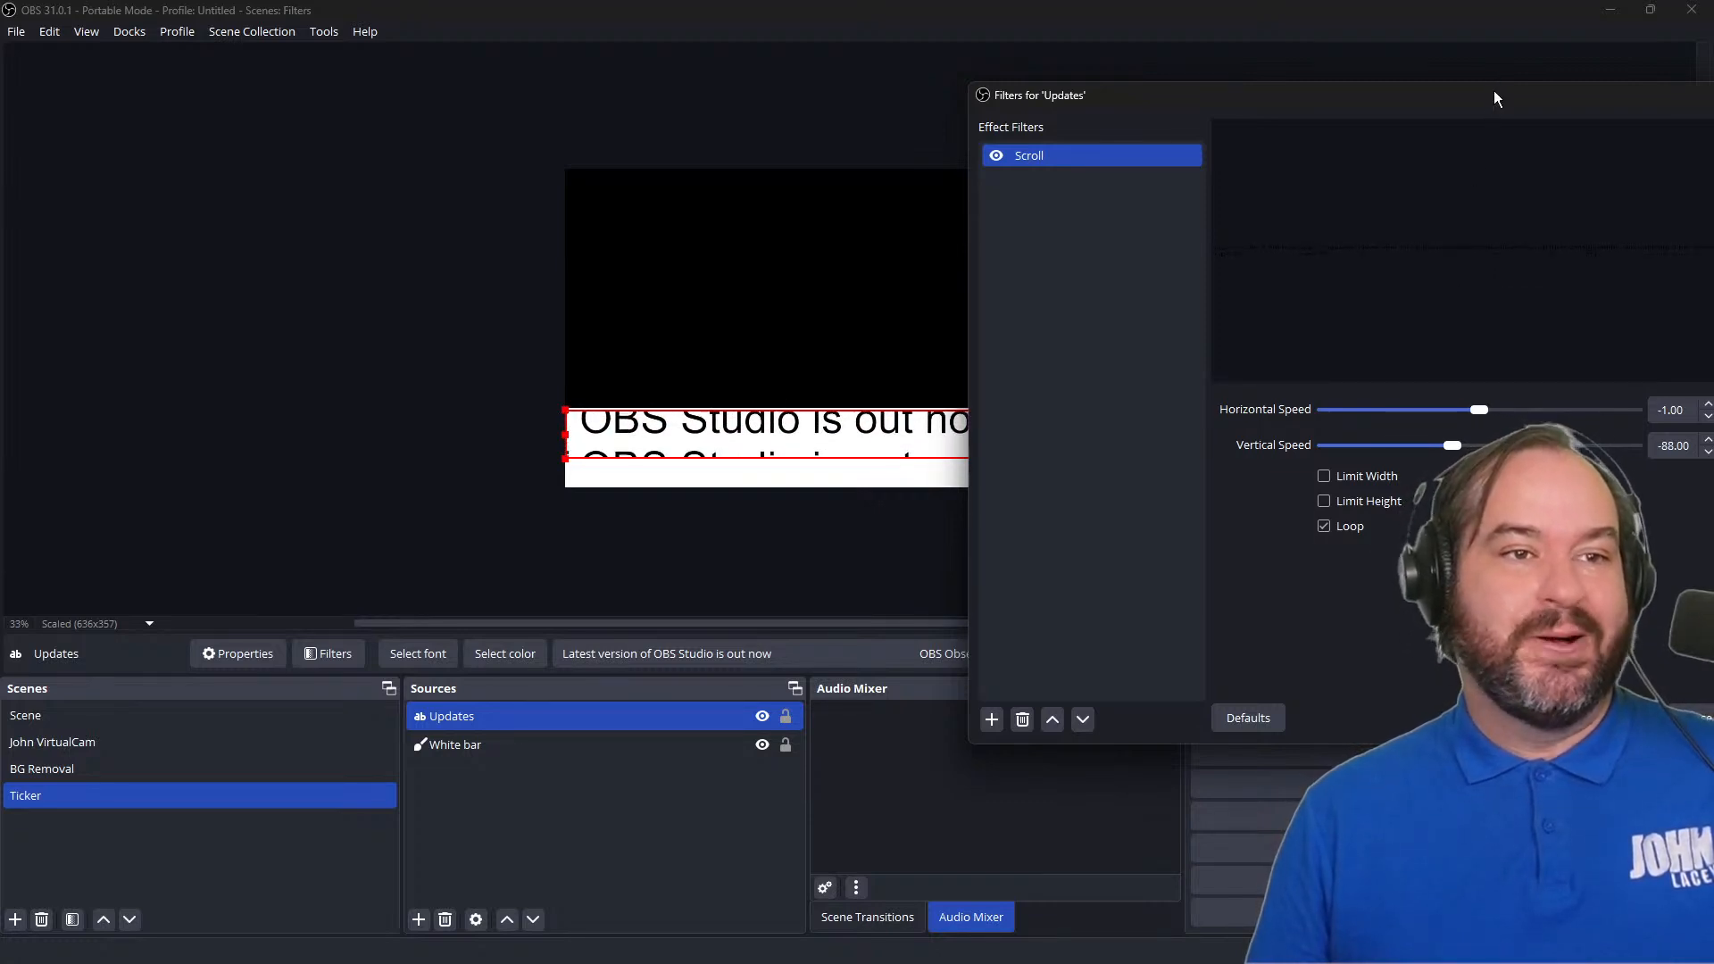
# Step: Reset the Scroll filter's properties to their defaults
pyautogui.moveTo(1492, 92); pyautogui.dragTo(1264, 126)
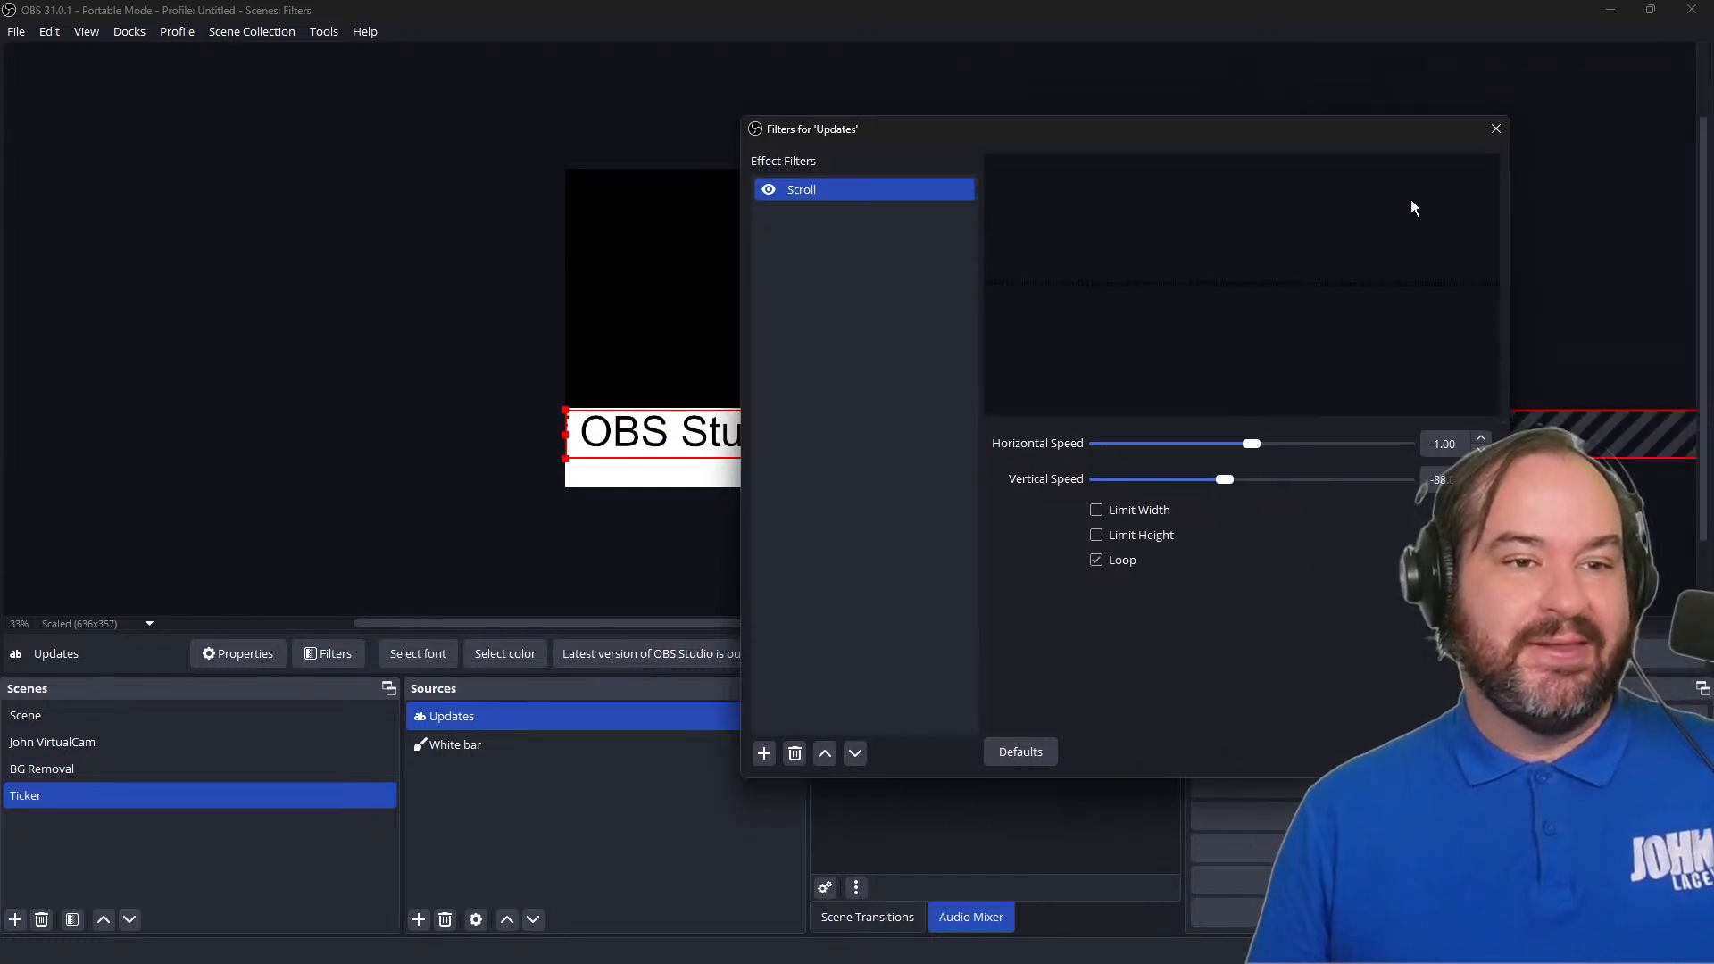
pyautogui.click(1042, 753)
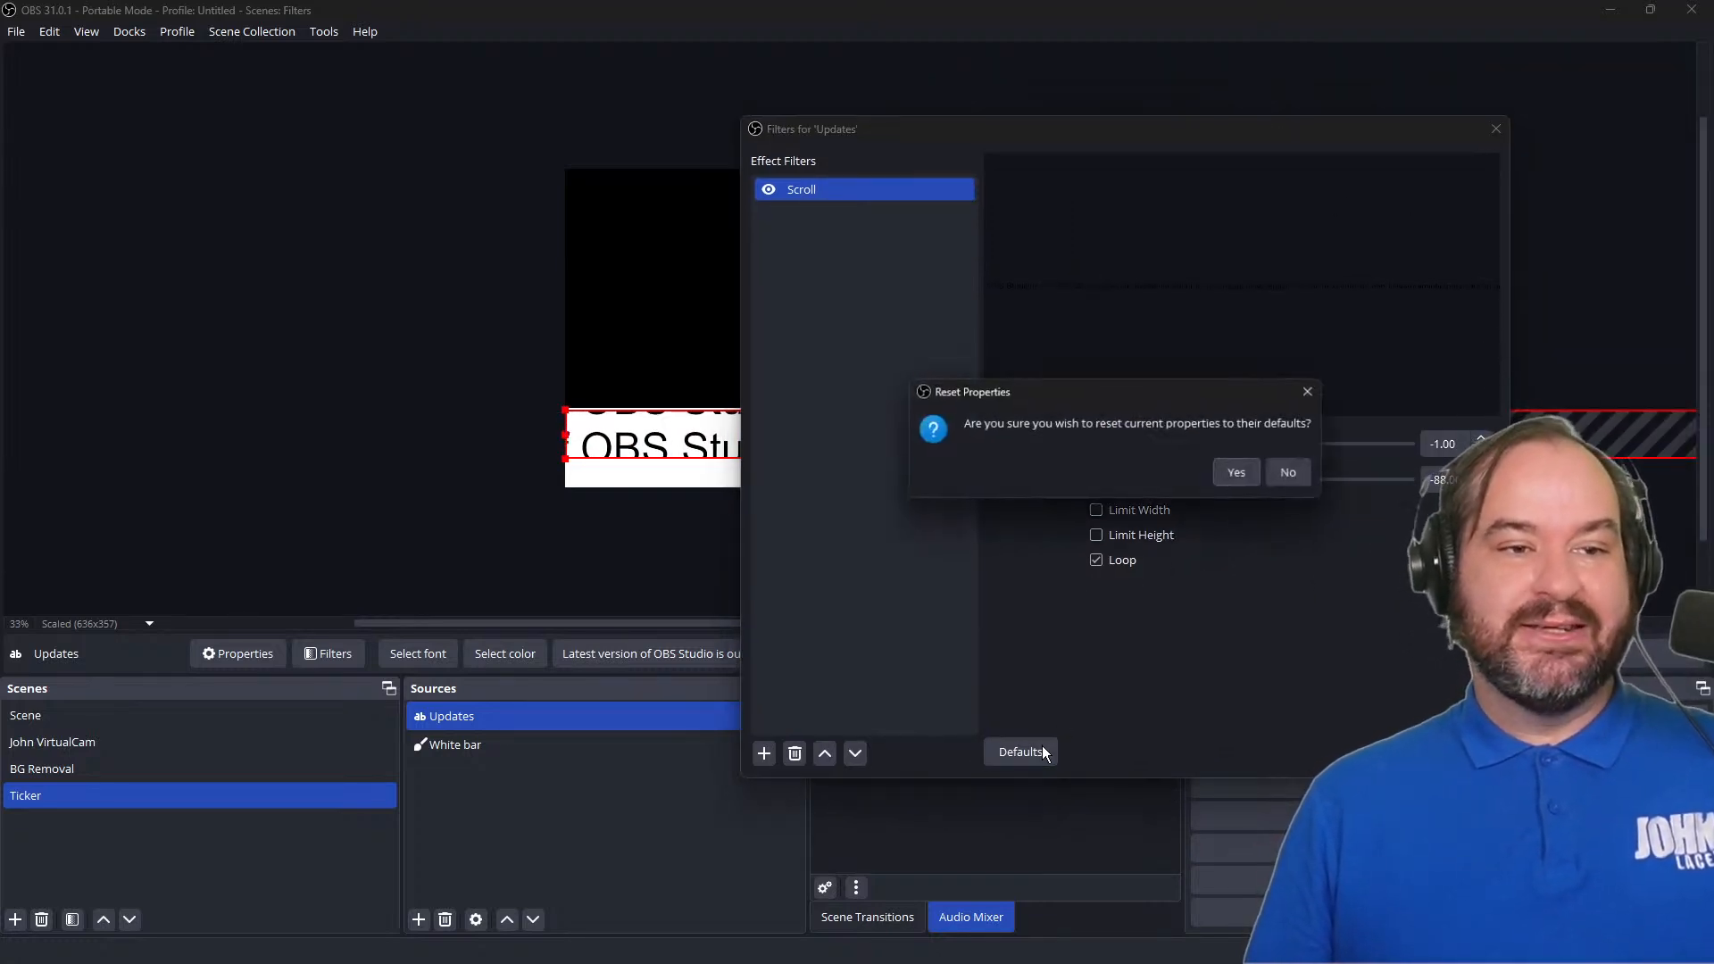
pyautogui.click(1240, 473)
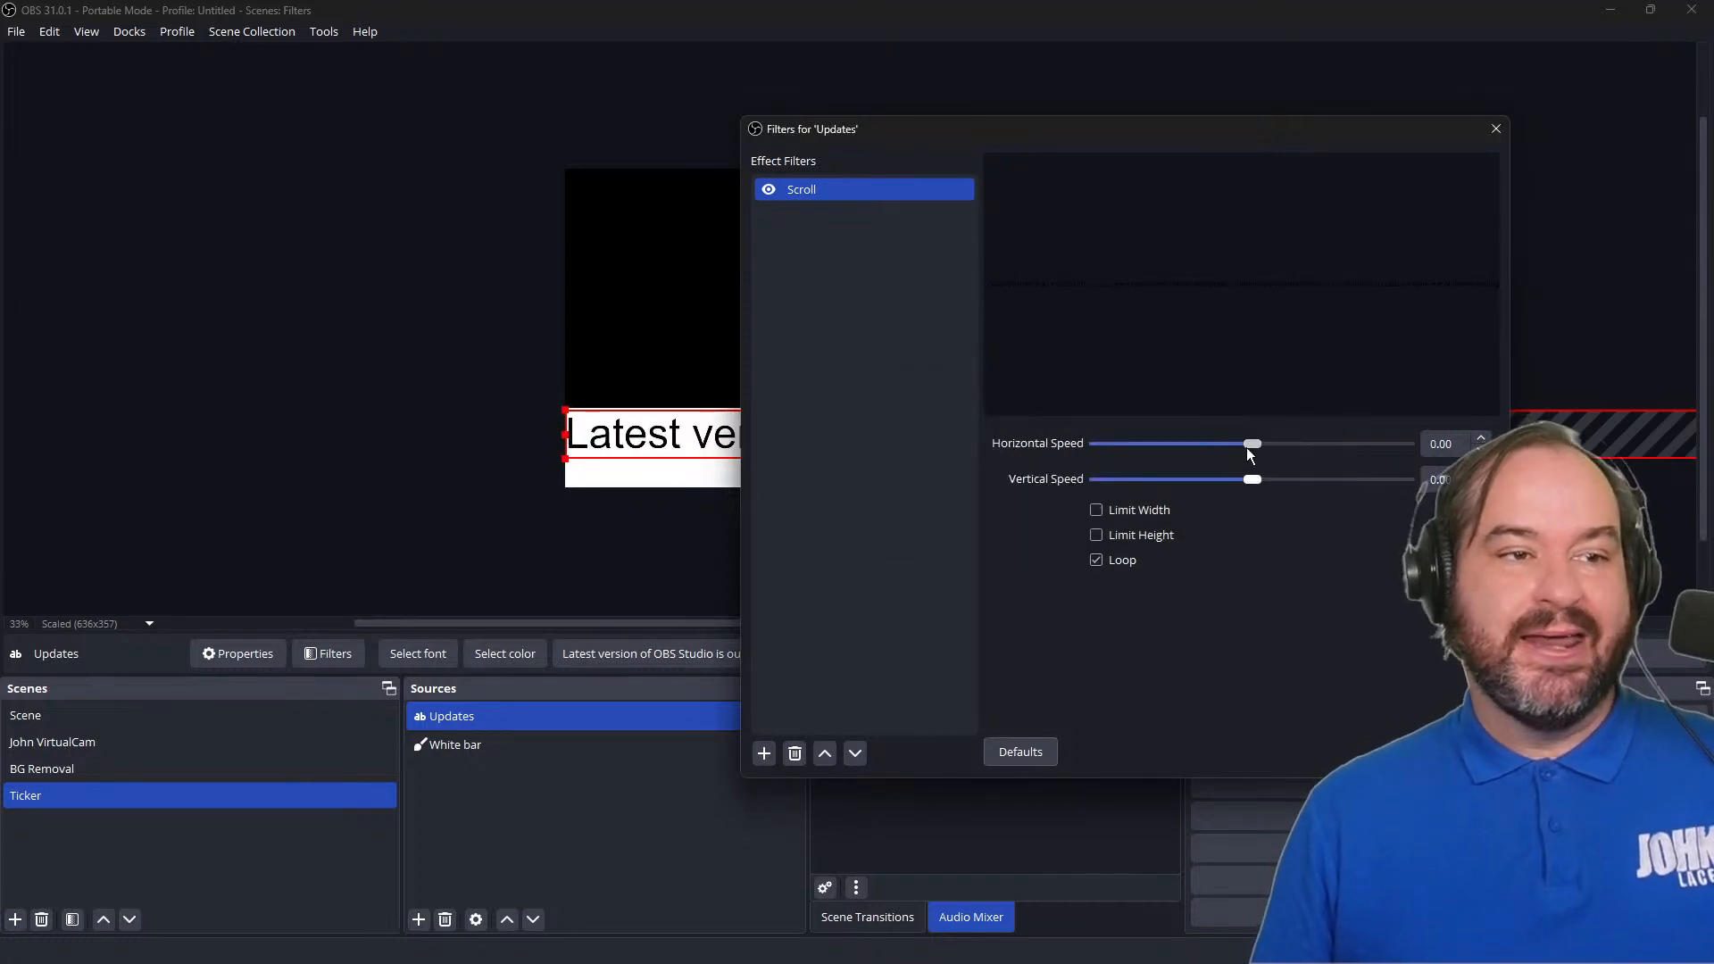
# Step: Raise the Scroll filter's horizontal speed to 14 and close the filters dialog to view the ticker
pyautogui.click(1481, 438)
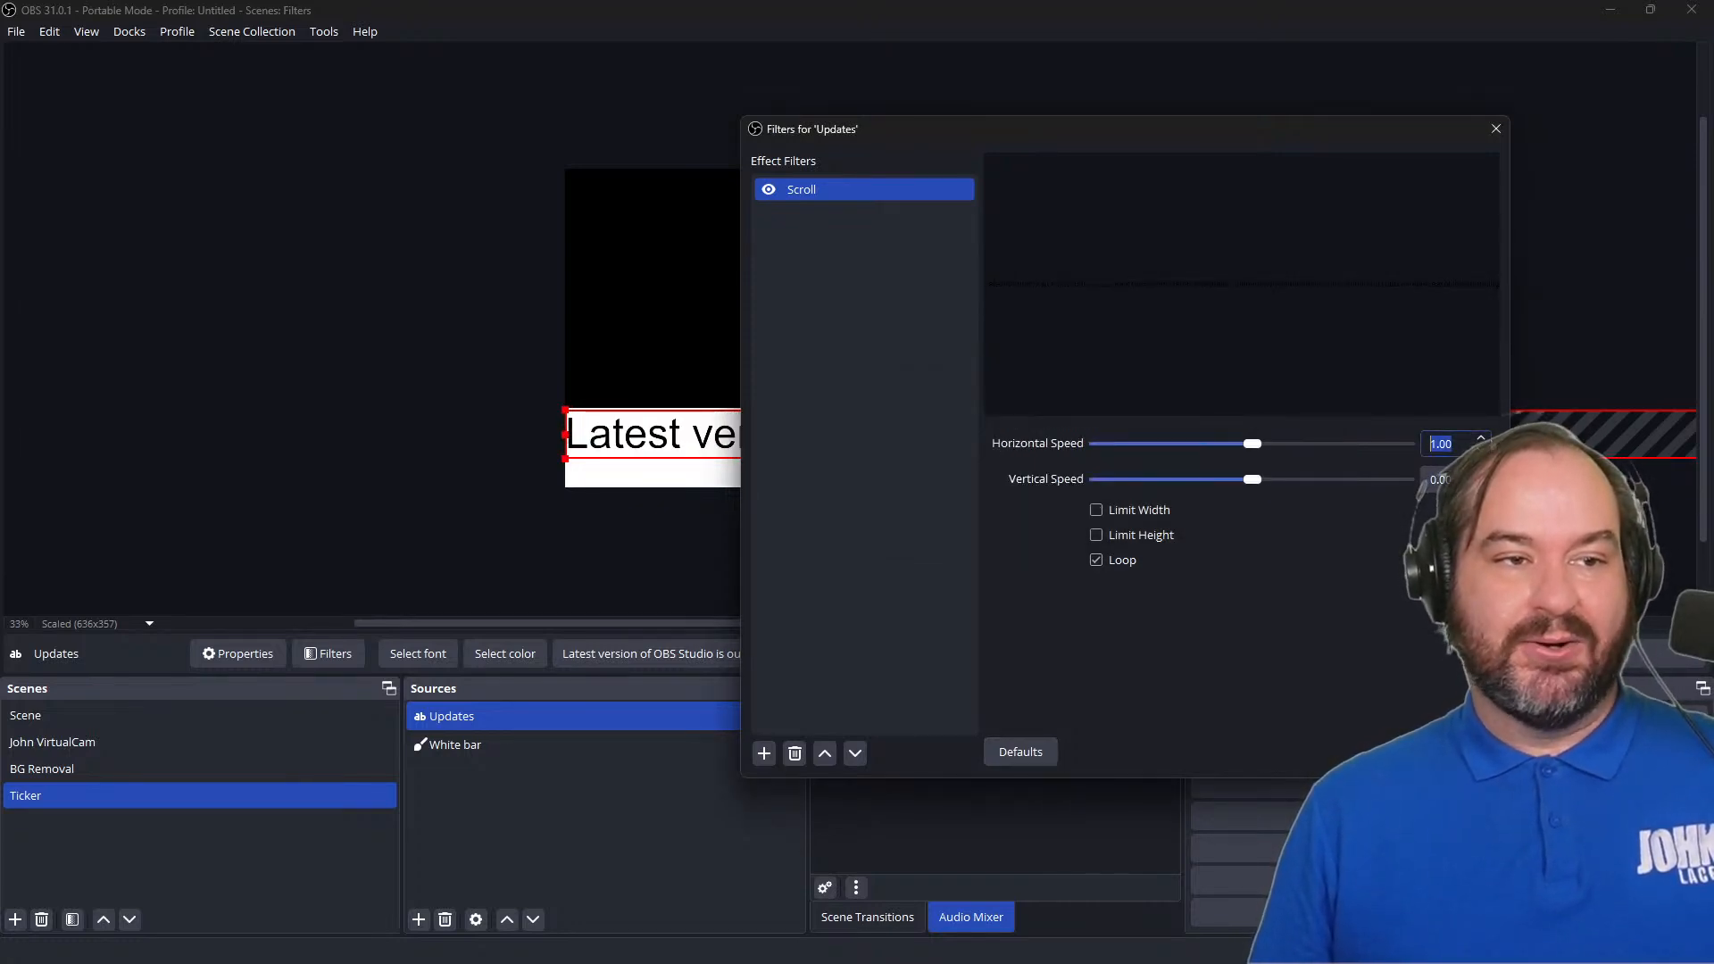
pyautogui.click(1481, 439)
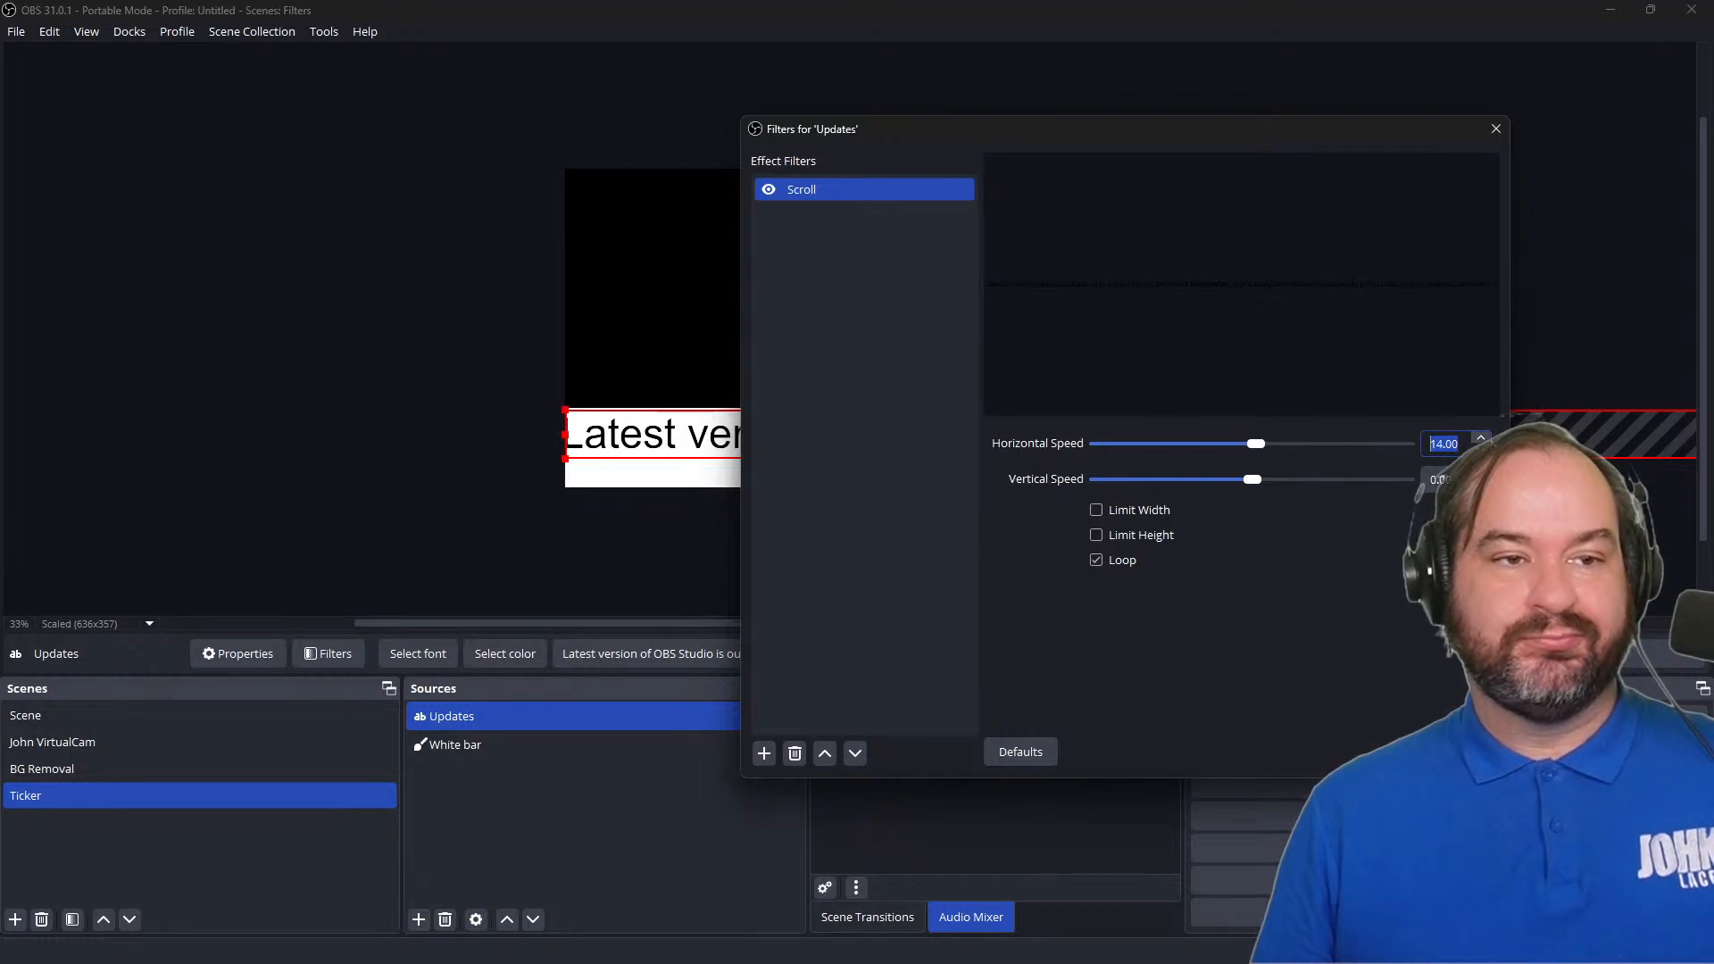
pyautogui.click(1469, 752)
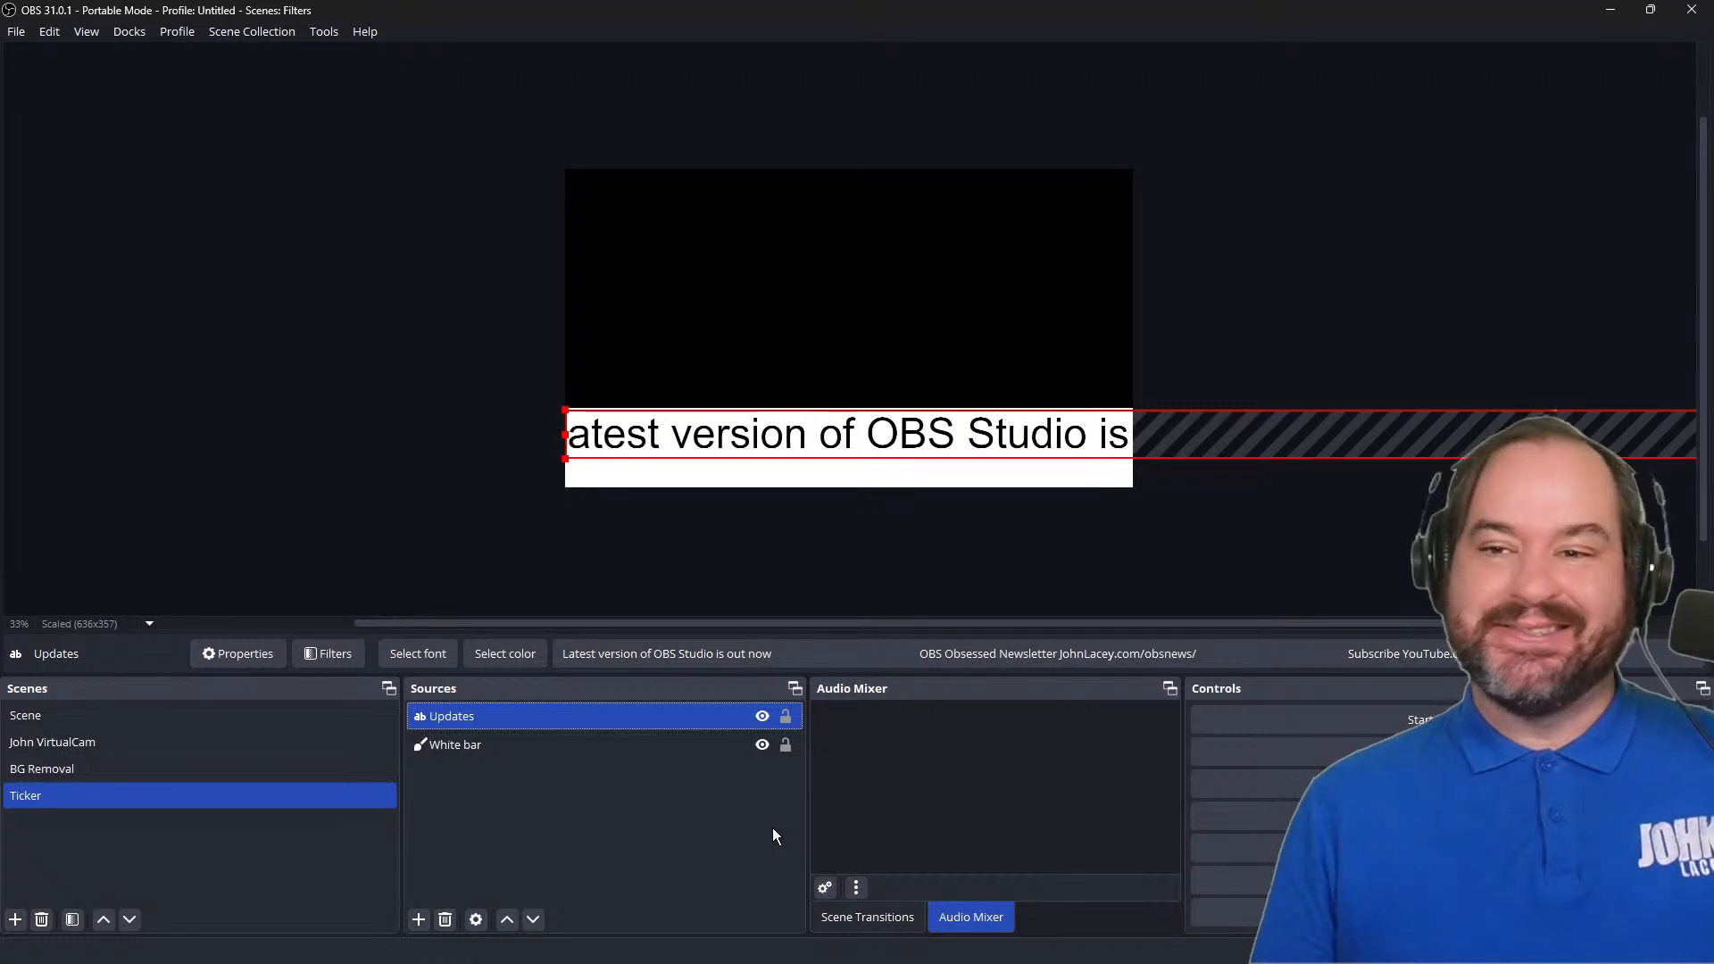
# Step: Reopen the filters of the Updates source and set the horizontal scroll speed to 30
pyautogui.keyDown('ctrl'); pyautogui.click(634, 746); pyautogui.keyUp('ctrl')
pyautogui.rightClick(657, 720)
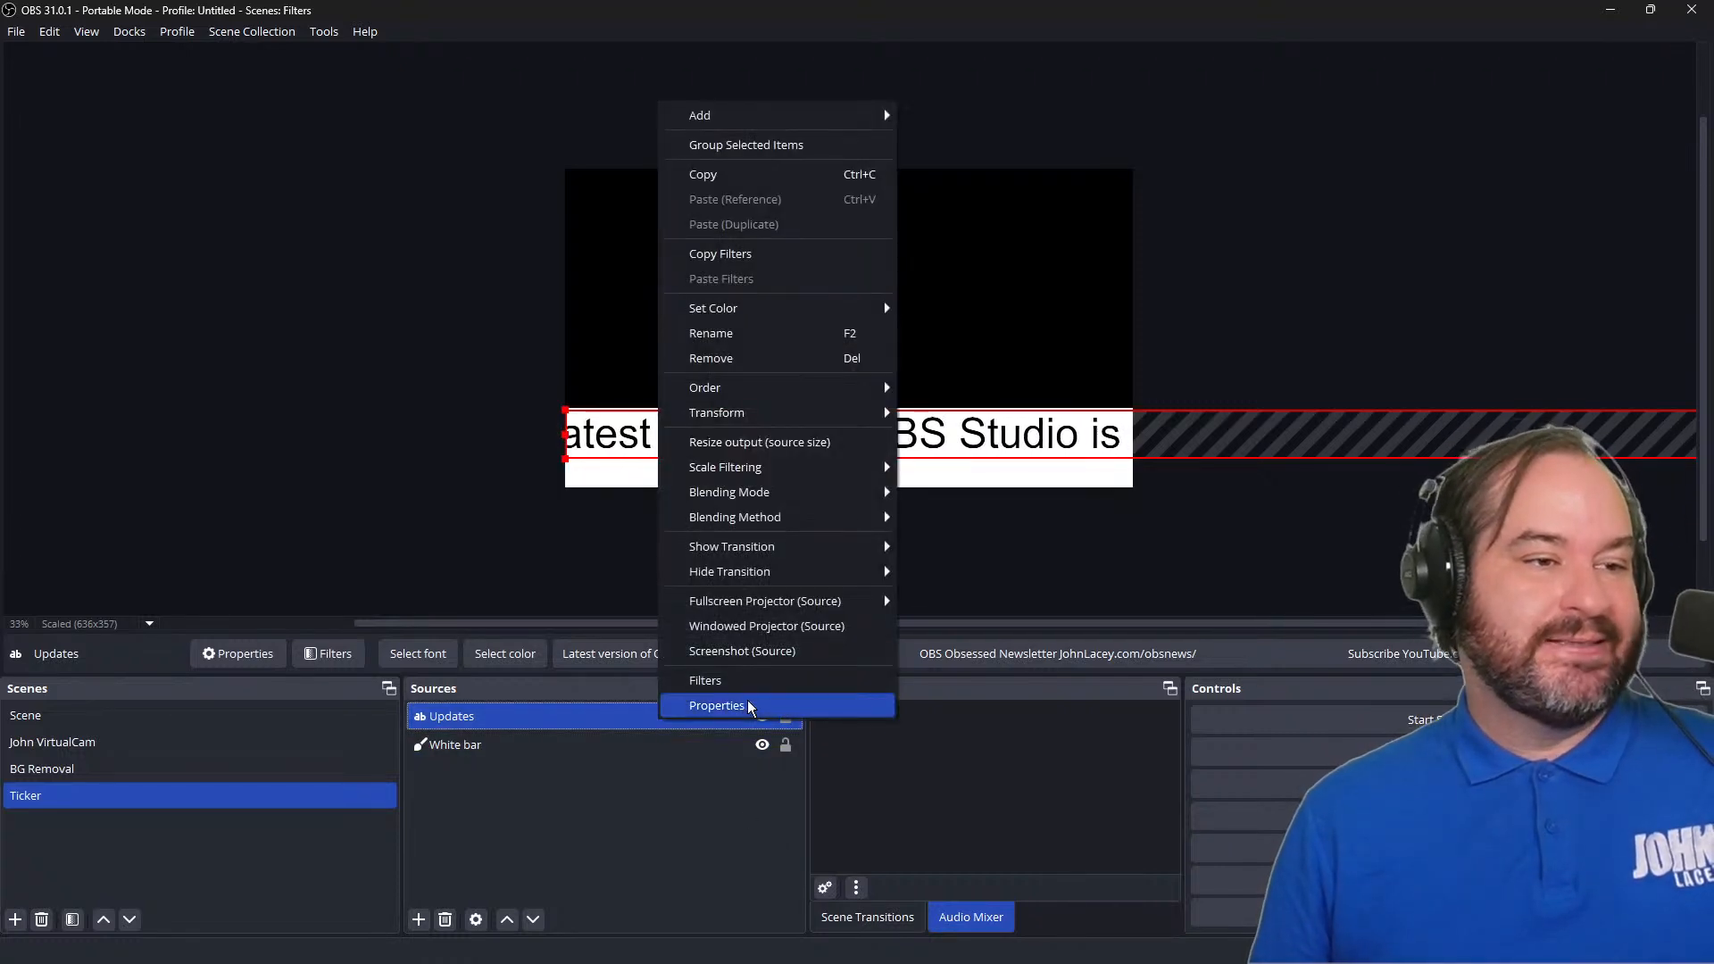
pyautogui.click(750, 701)
pyautogui.doubleClick(1160, 491)
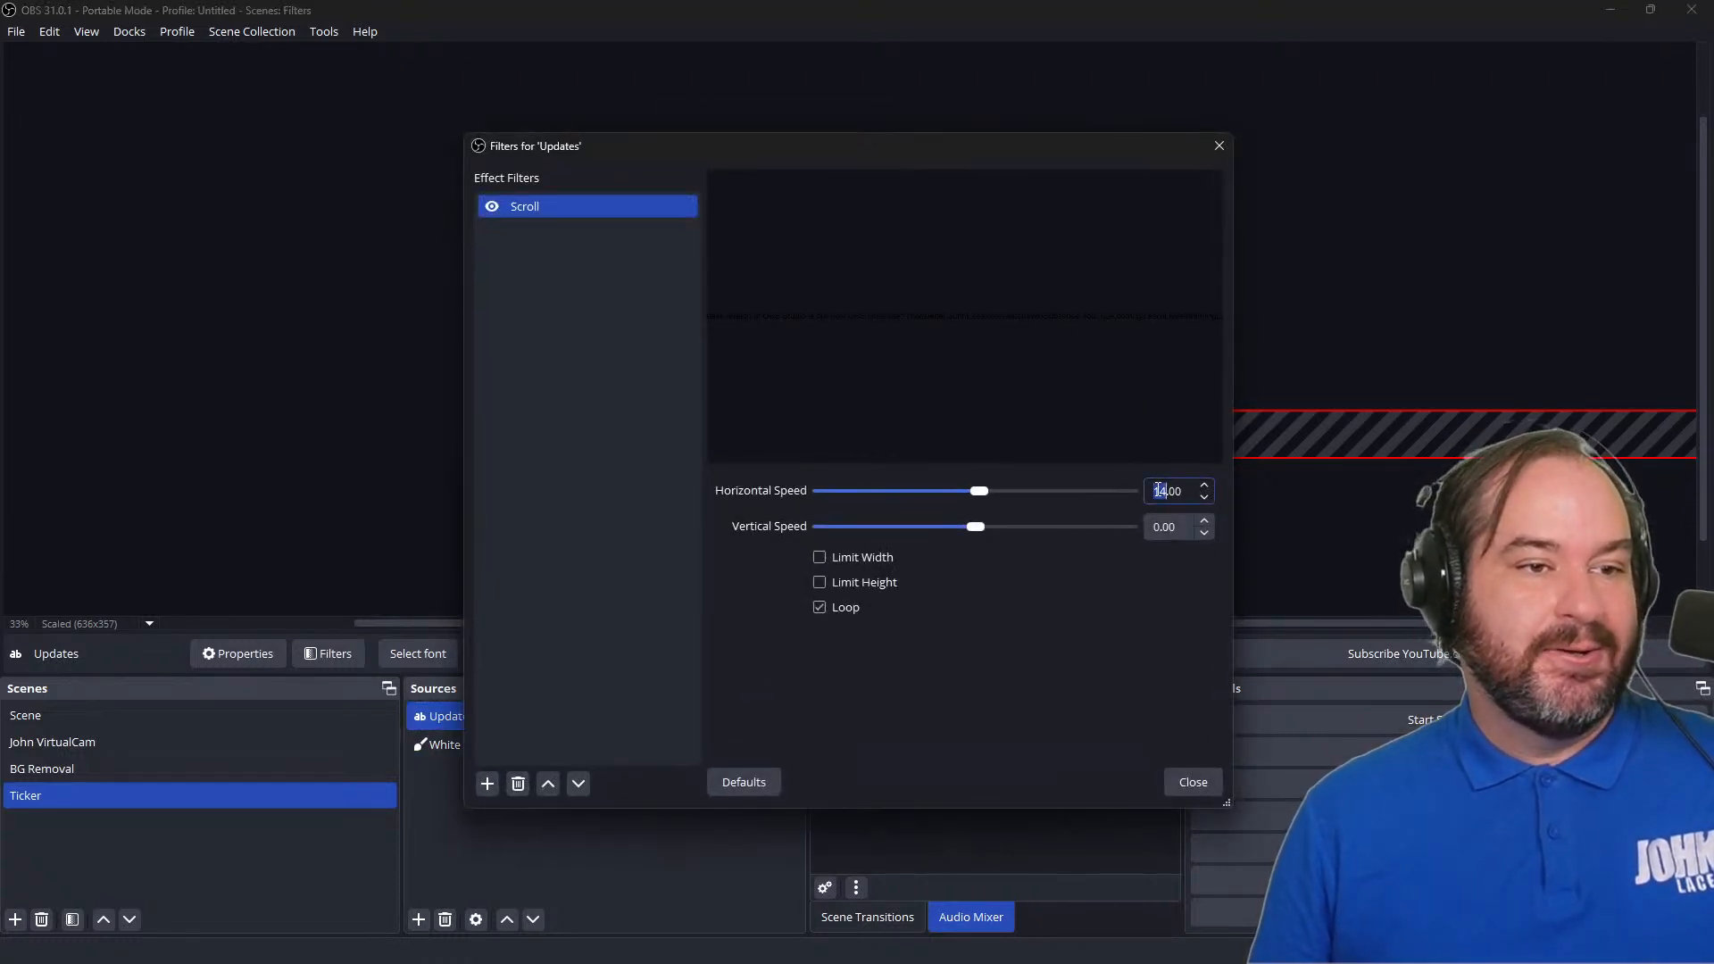
pyautogui.write('30')
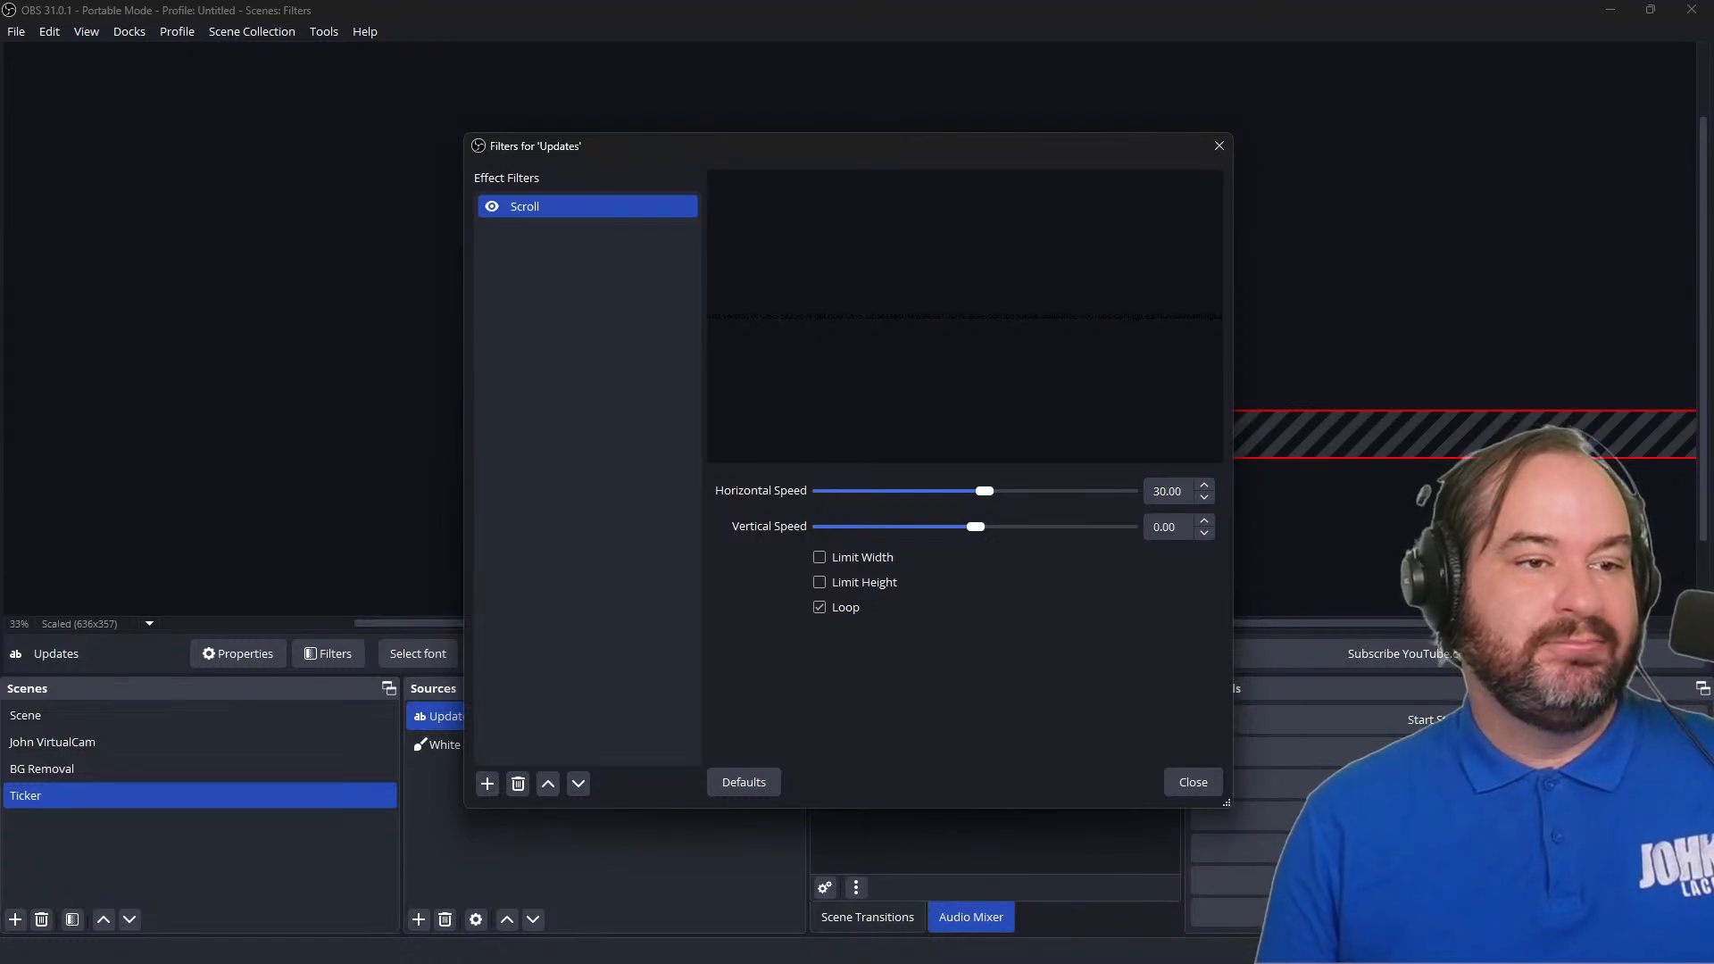
pyautogui.click(1210, 780)
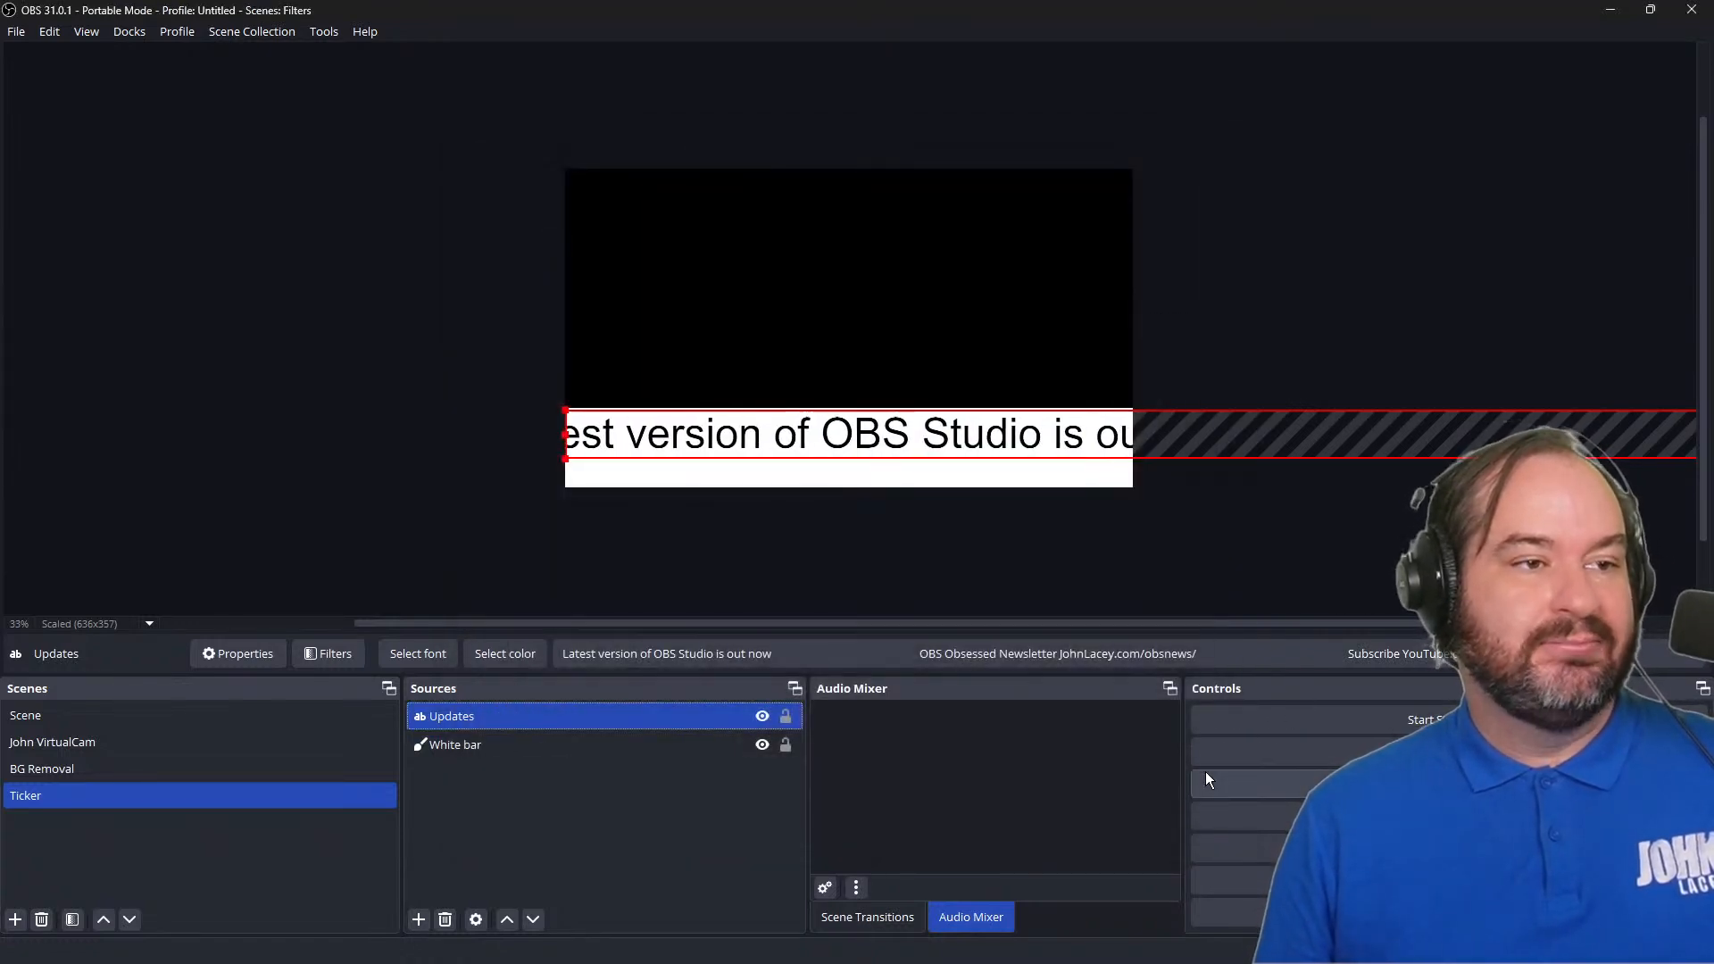
# Step: Set the horizontal speed of the Updates source's Scroll filter to 300 and close the filters dialog
pyautogui.rightClick(687, 716)
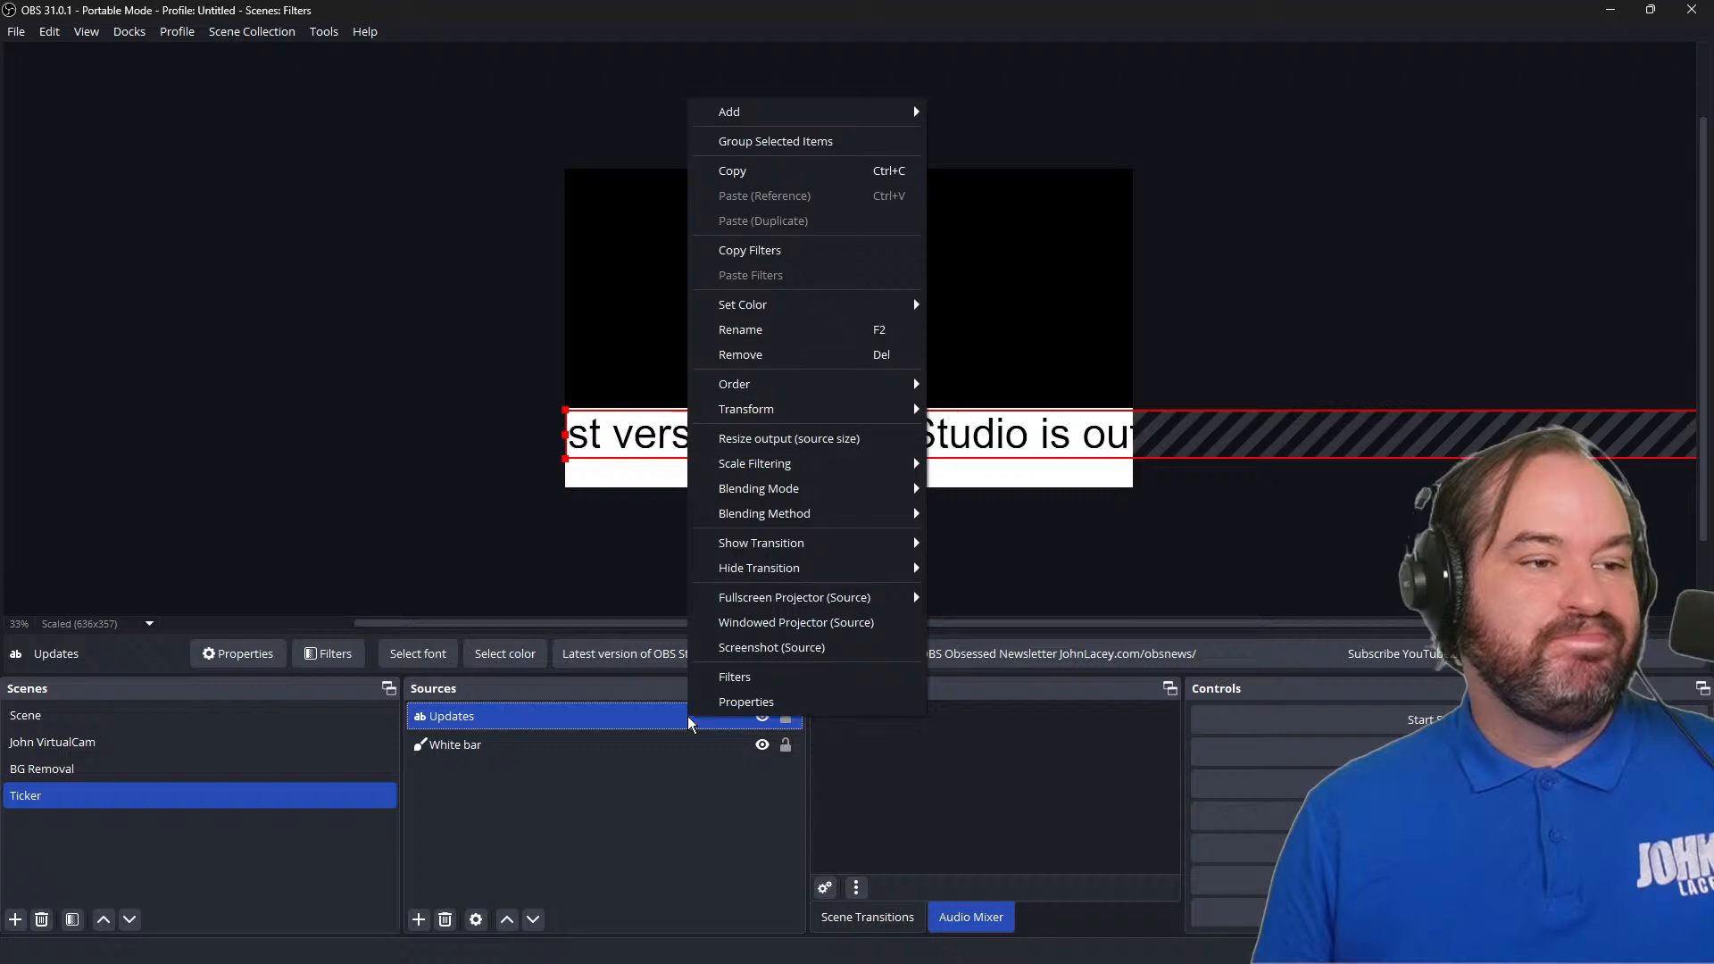
pyautogui.click(751, 679)
pyautogui.click(1164, 490)
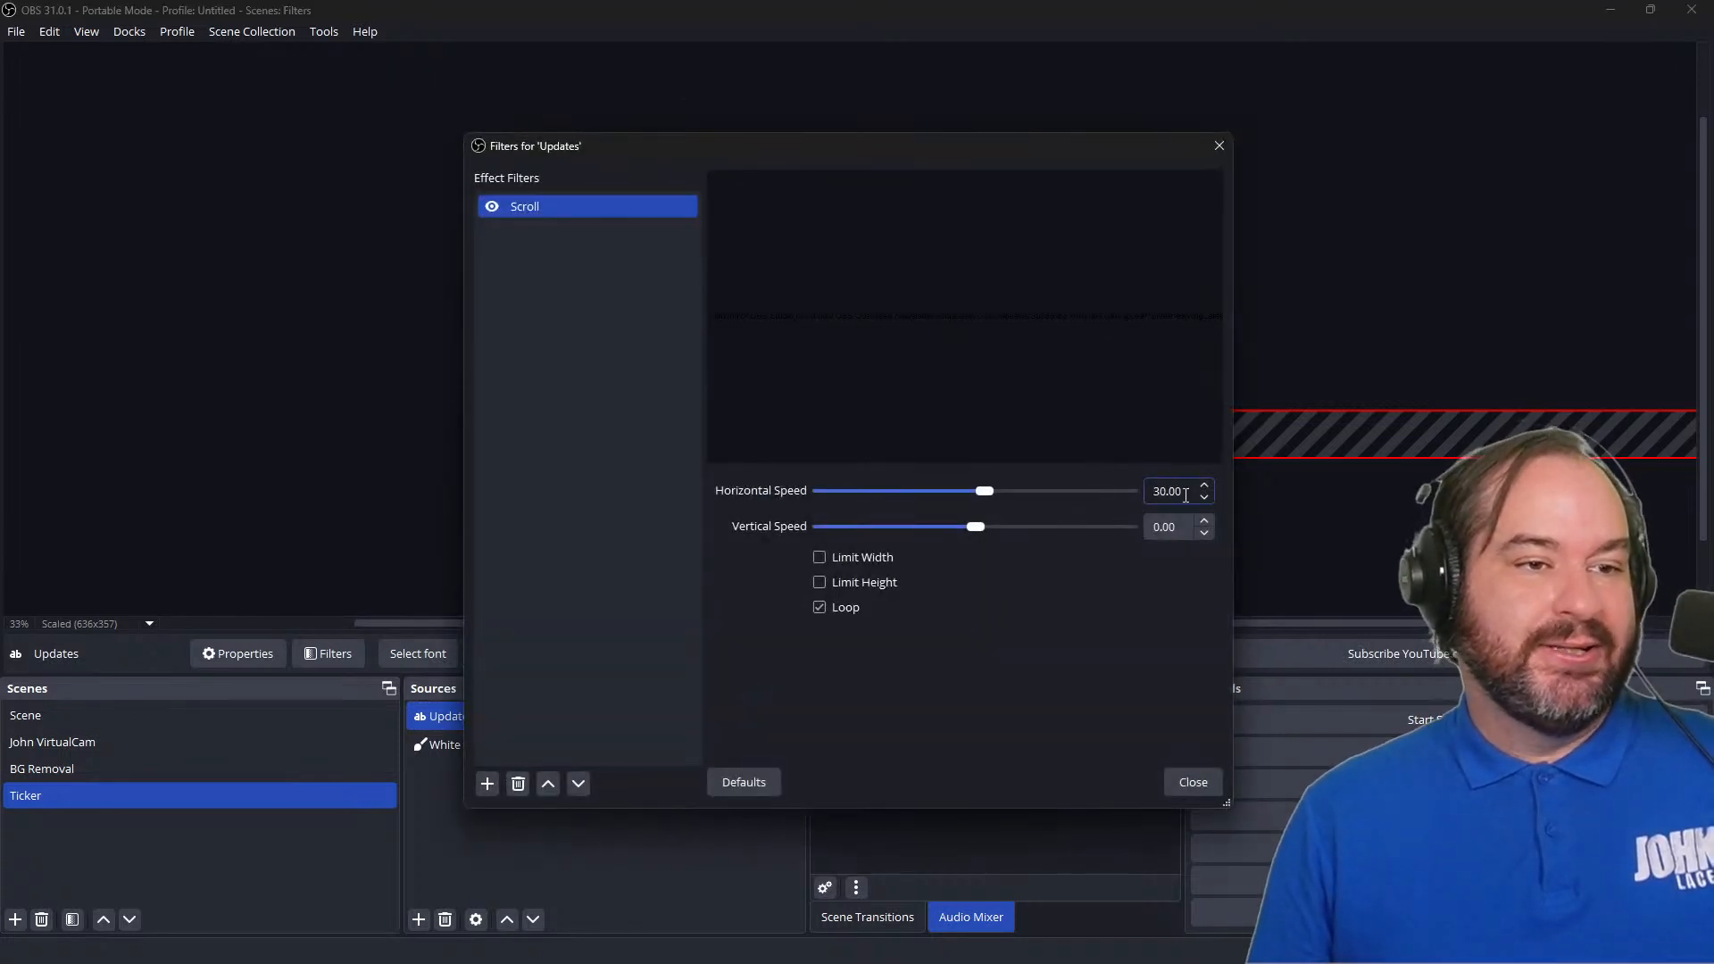
pyautogui.write('0')
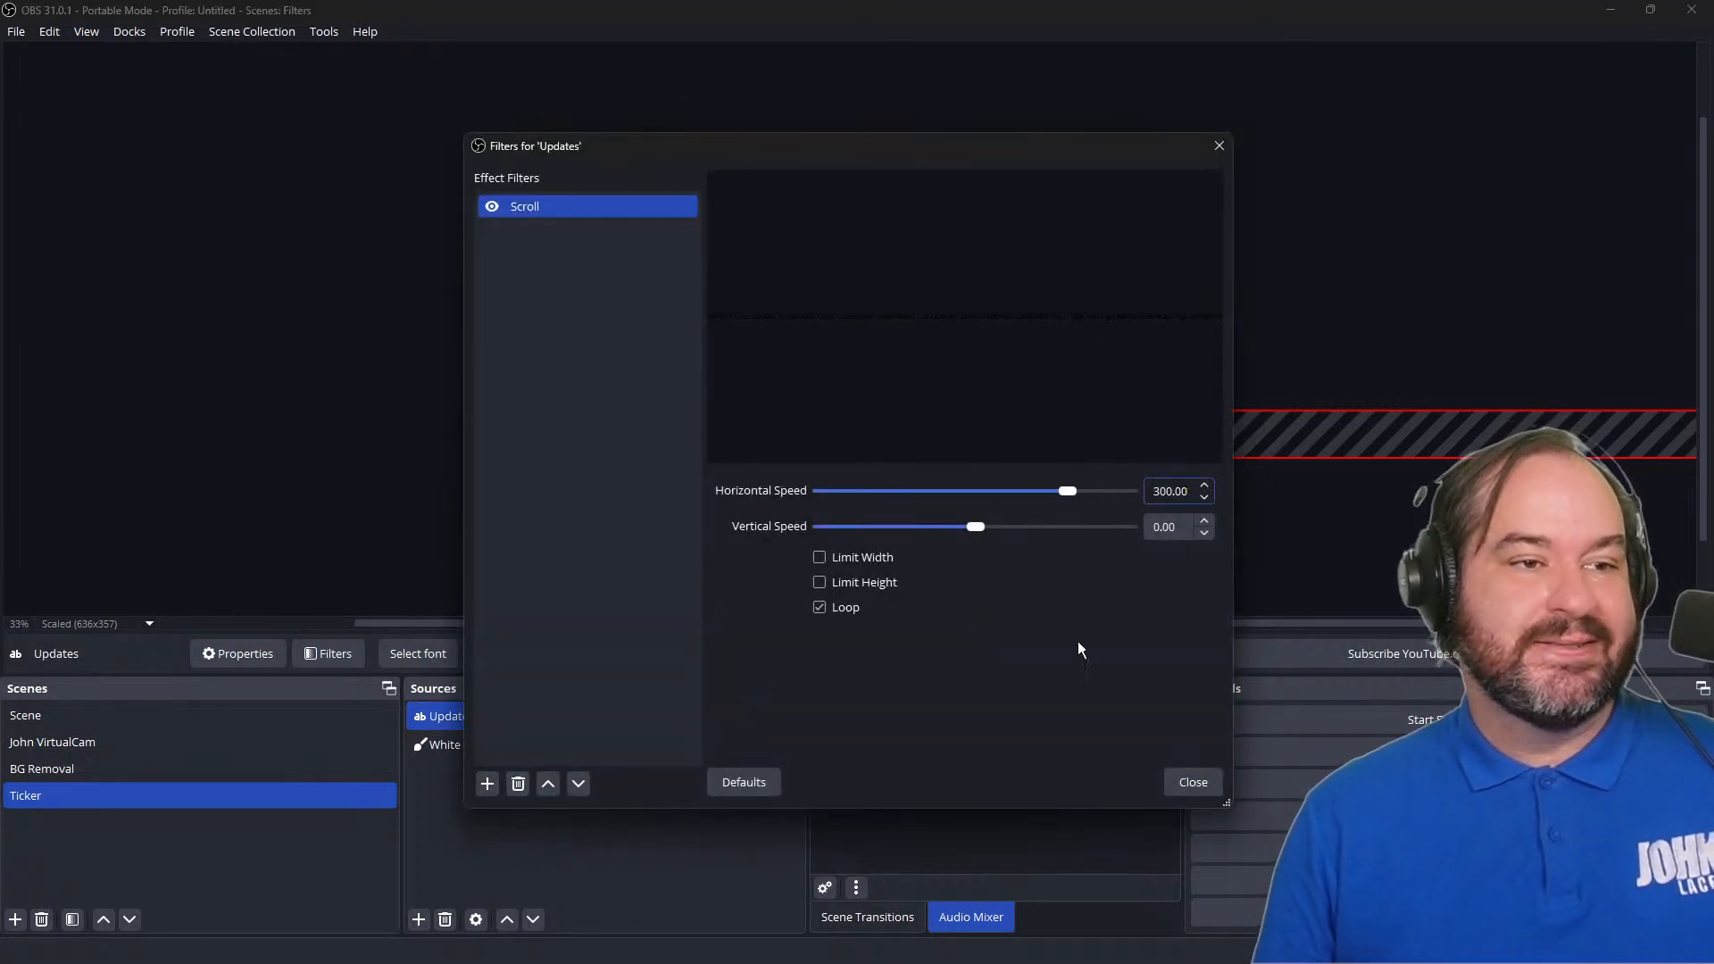
pyautogui.click(1194, 791)
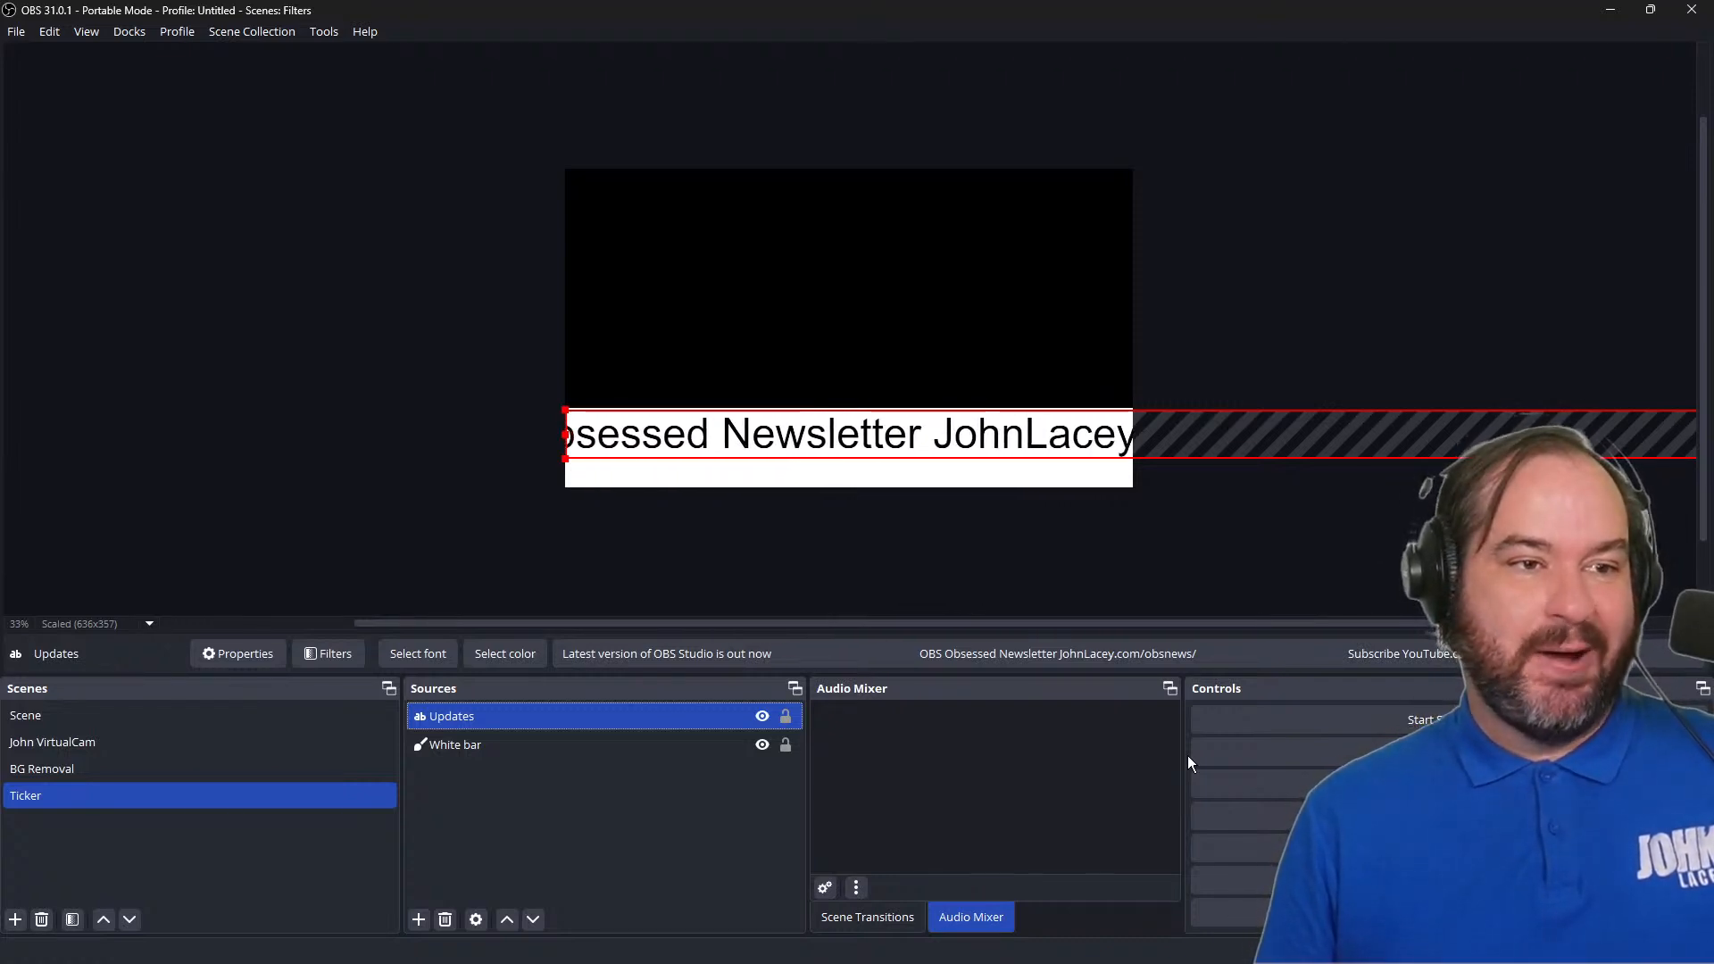
pyautogui.keyDown('ctrl'); pyautogui.click(761, 744); pyautogui.keyUp('ctrl')
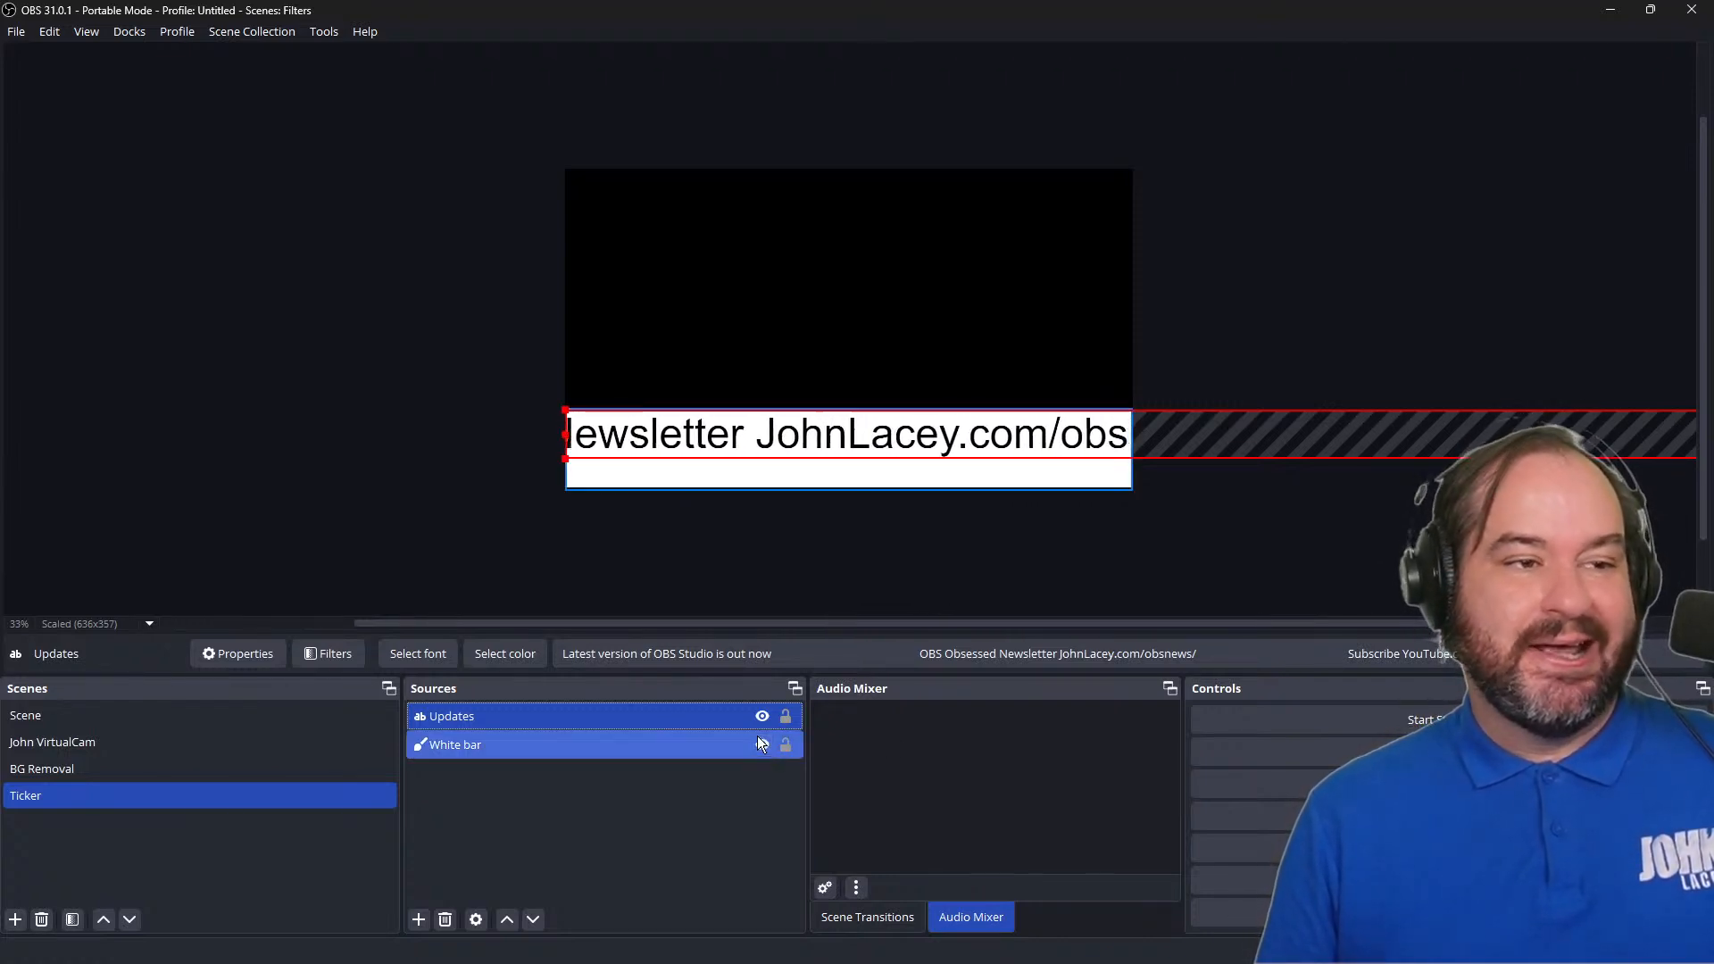
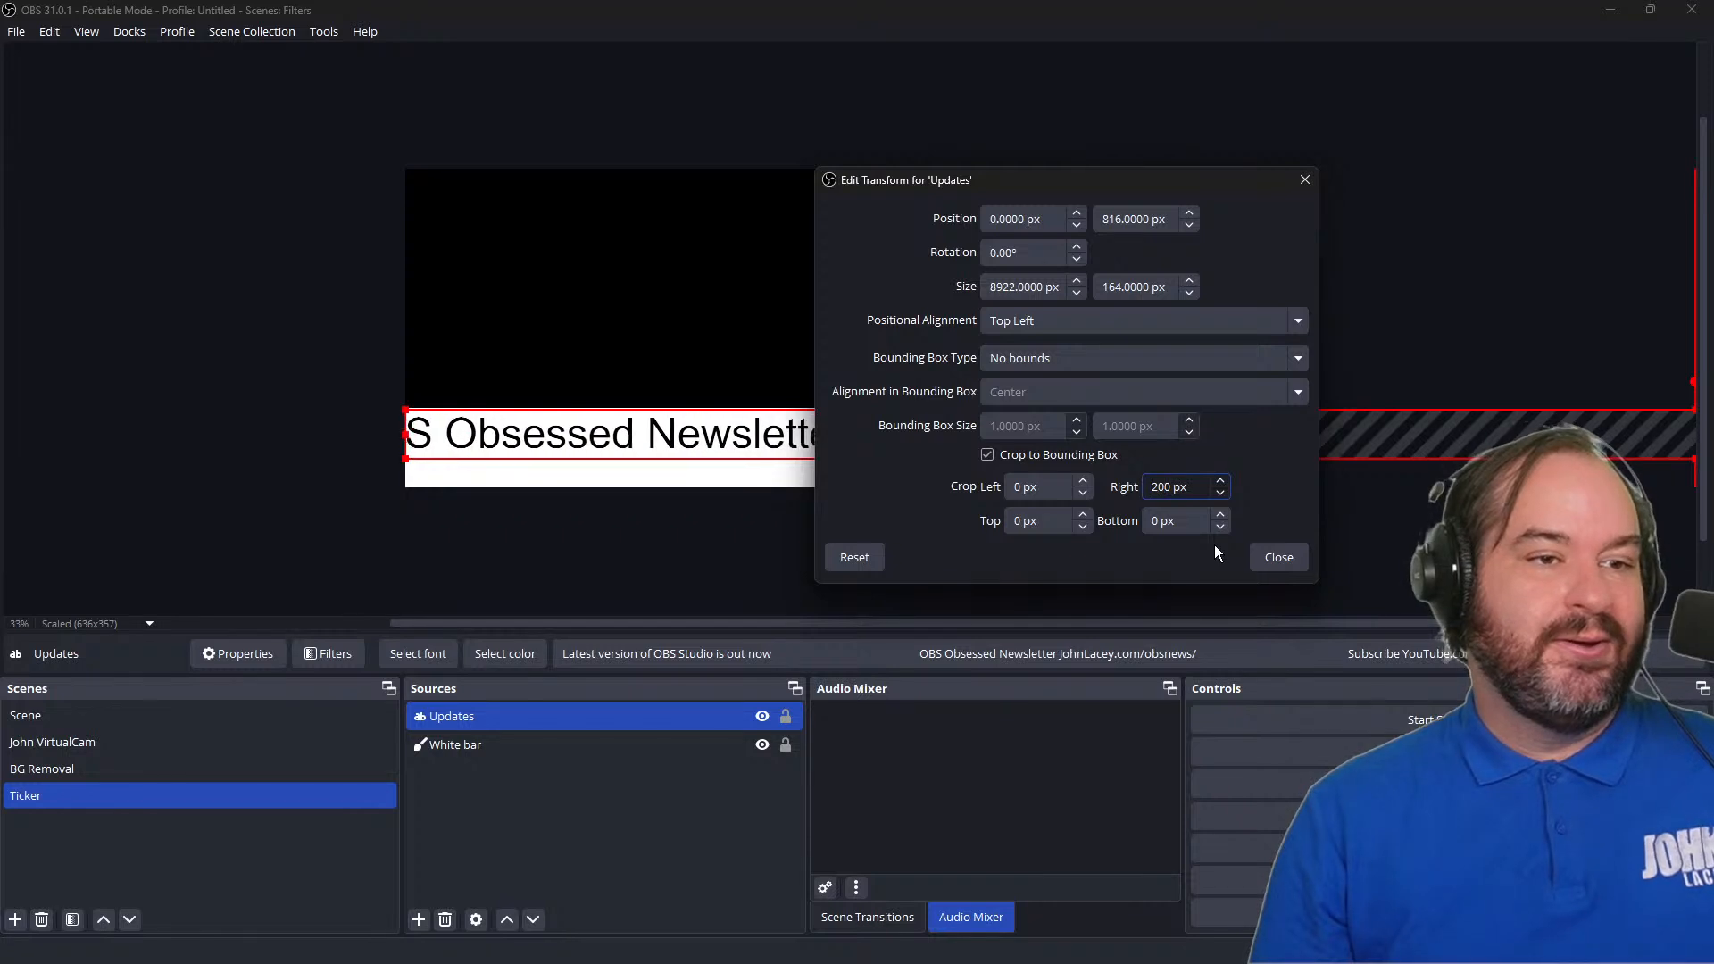
# Step: Try a right crop of 800 px and of 14000 px in the transform of the Updates source
pyautogui.press('Left')
pyautogui.press('BackSpace')
pyautogui.write('8')
pyautogui.press('BackSpace')
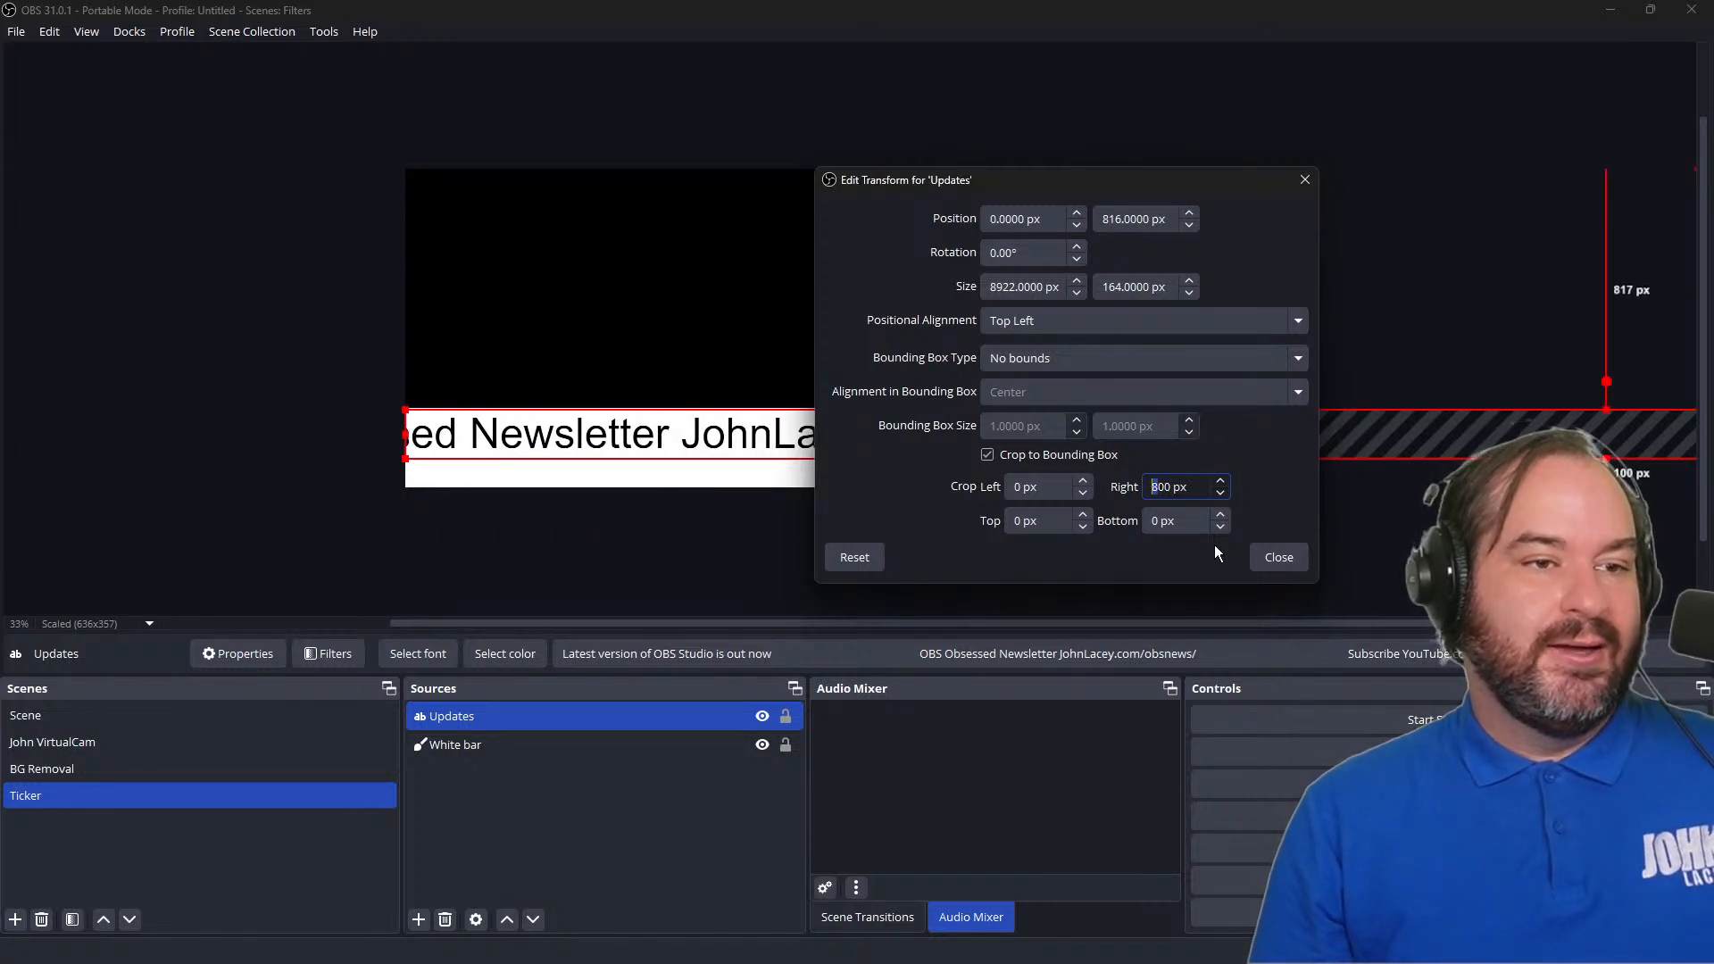
pyautogui.write('140')
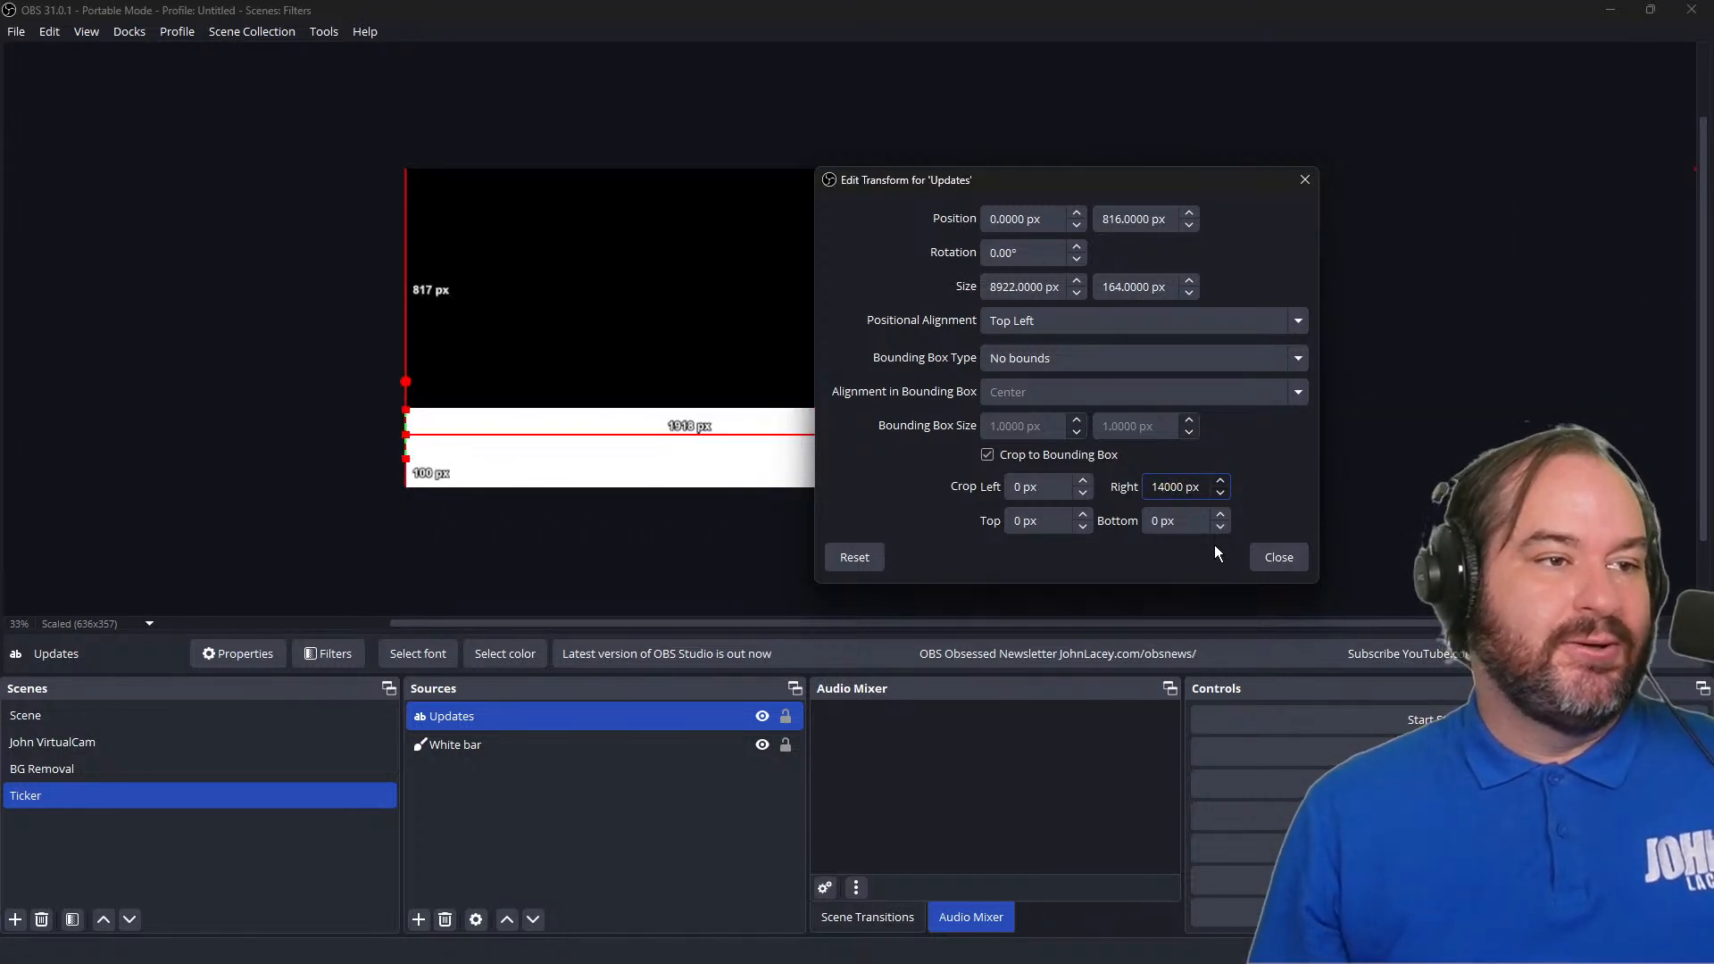
# Step: Move the transform dialog off the preview and set the right crop of the Updates source to 900 px
pyautogui.moveTo(1196, 175); pyautogui.dragTo(1460, 189)
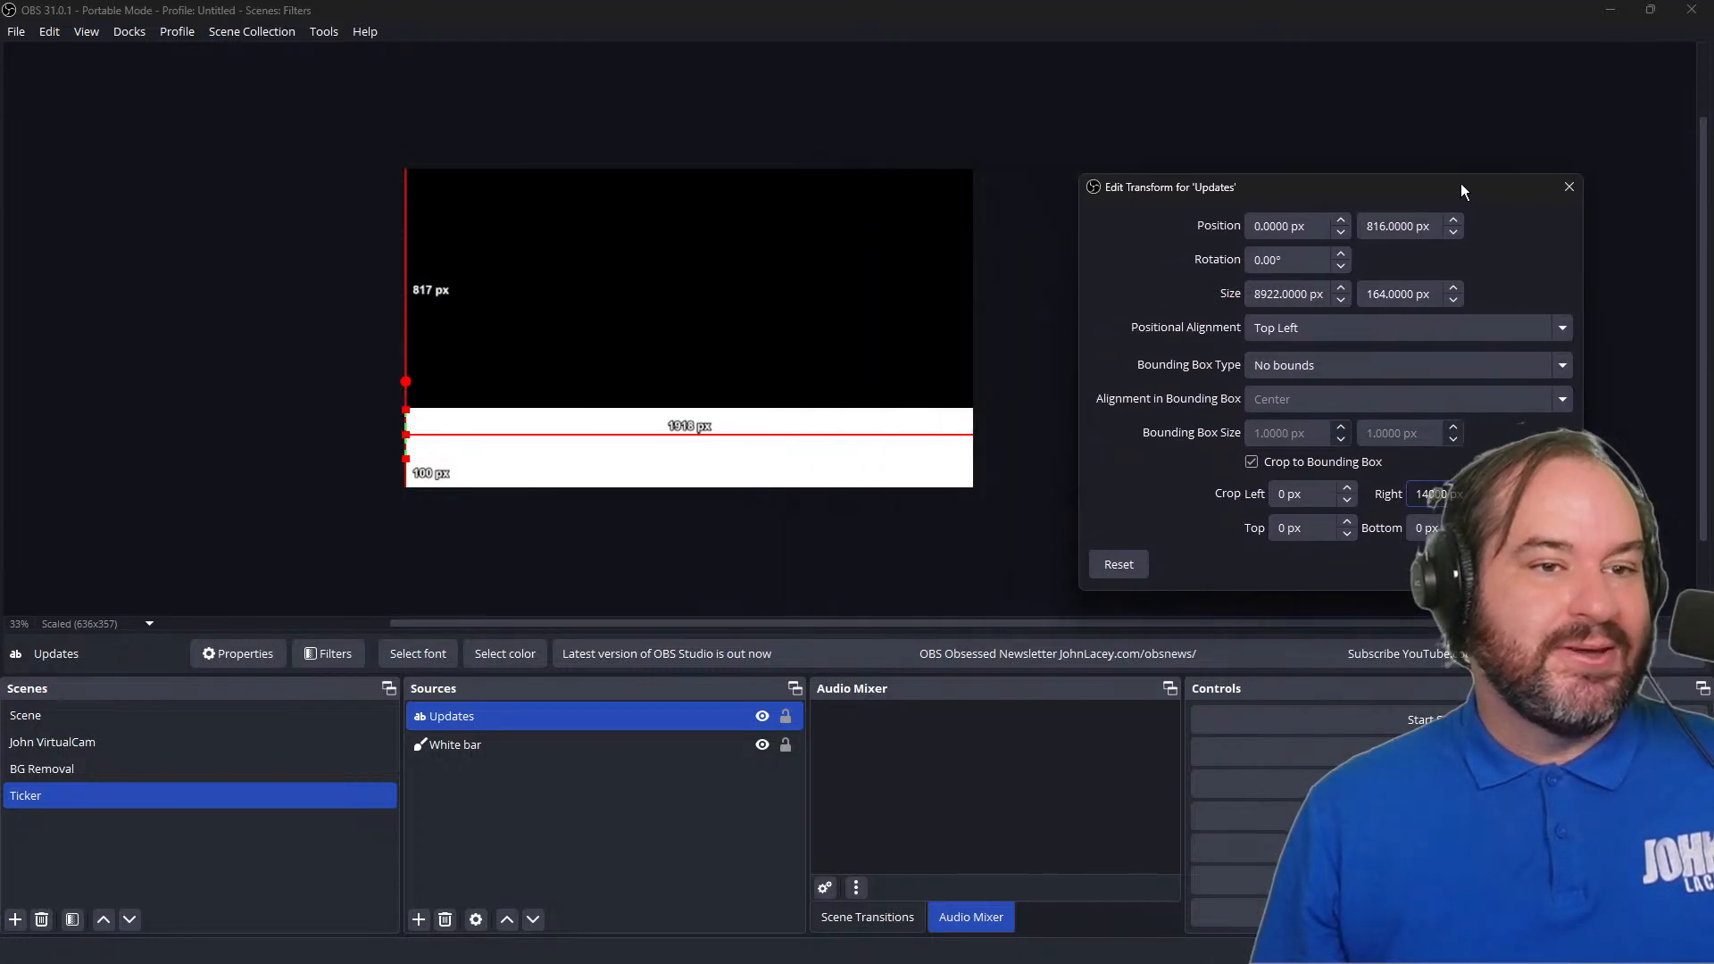
pyautogui.hotkey('shift', 'Left')
pyautogui.hotkey('shift', 'Left')
pyautogui.hotkey('shift', 'Left')
pyautogui.write('9')
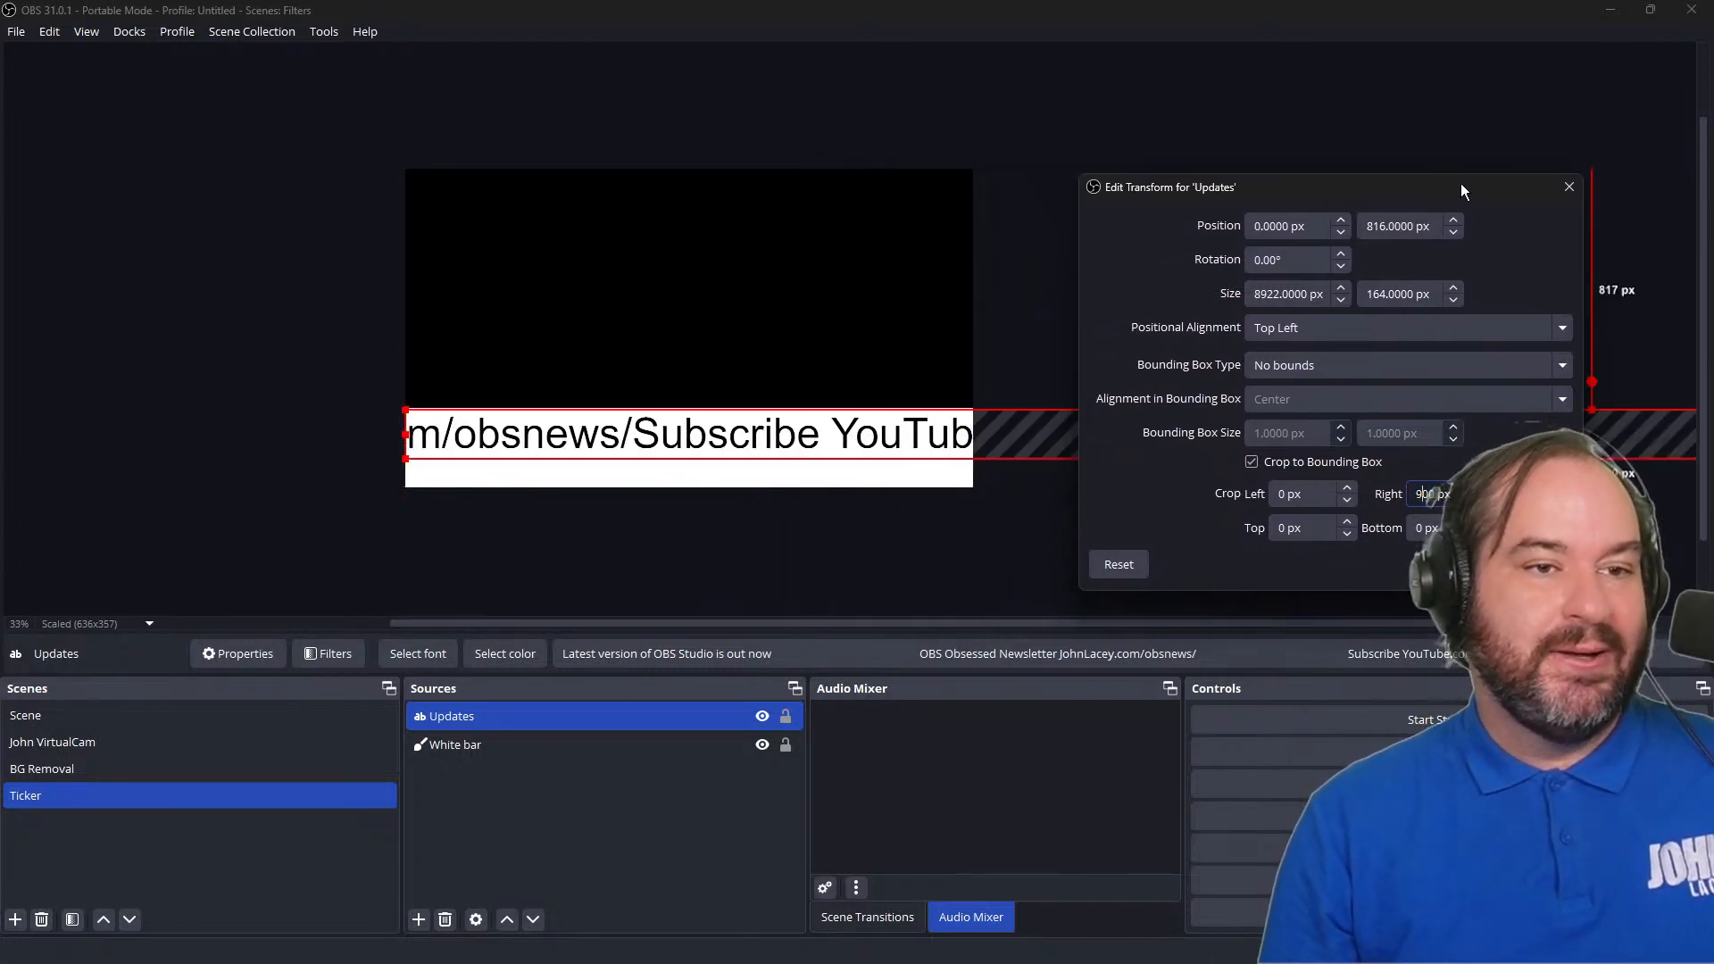
pyautogui.write('0')
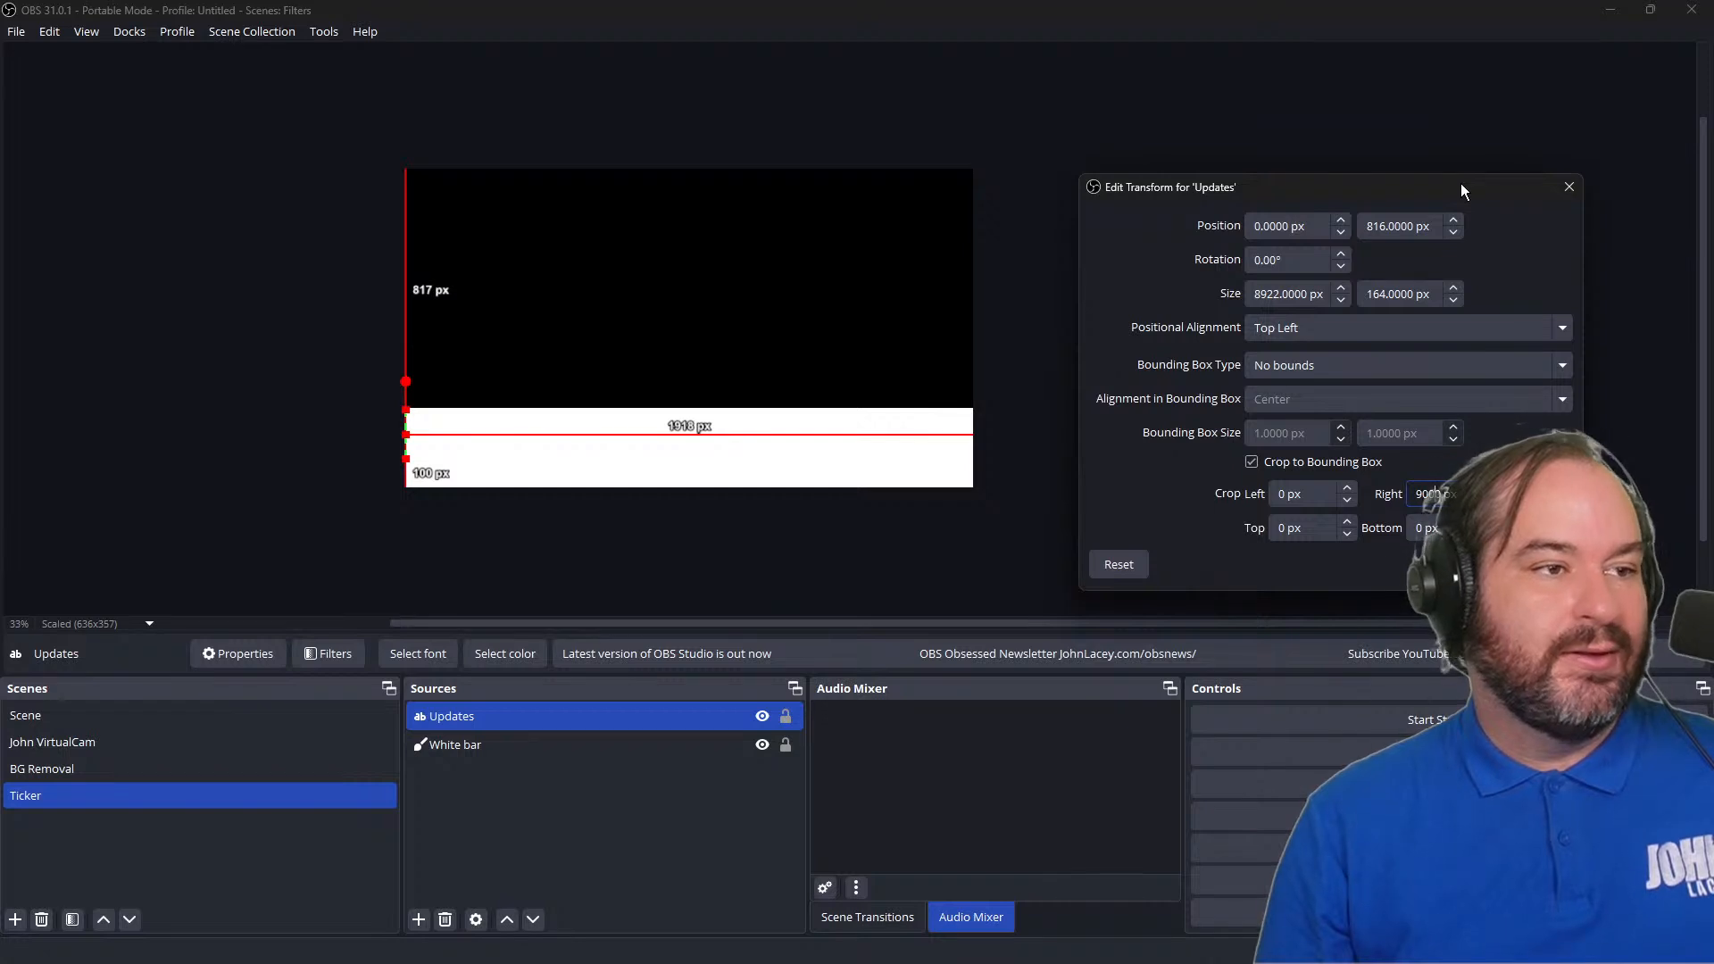
pyautogui.press('BackSpace')
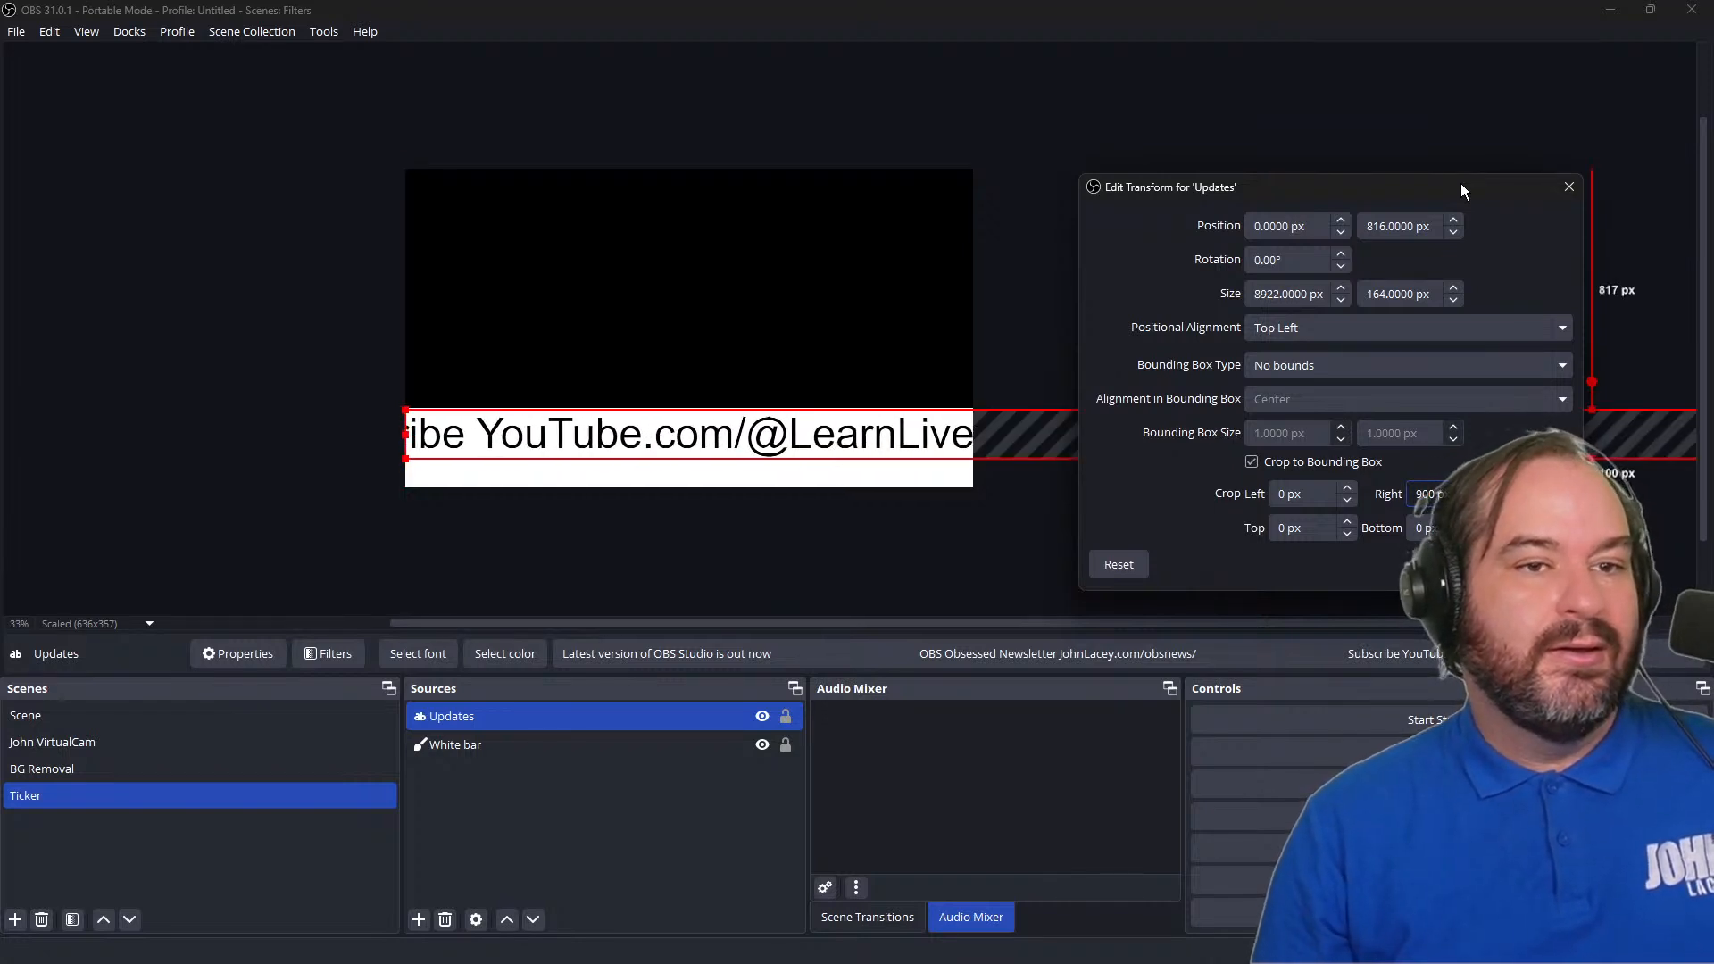
# Step: Set the right crop of the Updates source to 1000 px
pyautogui.moveTo(1464, 184); pyautogui.dragTo(1134, 186)
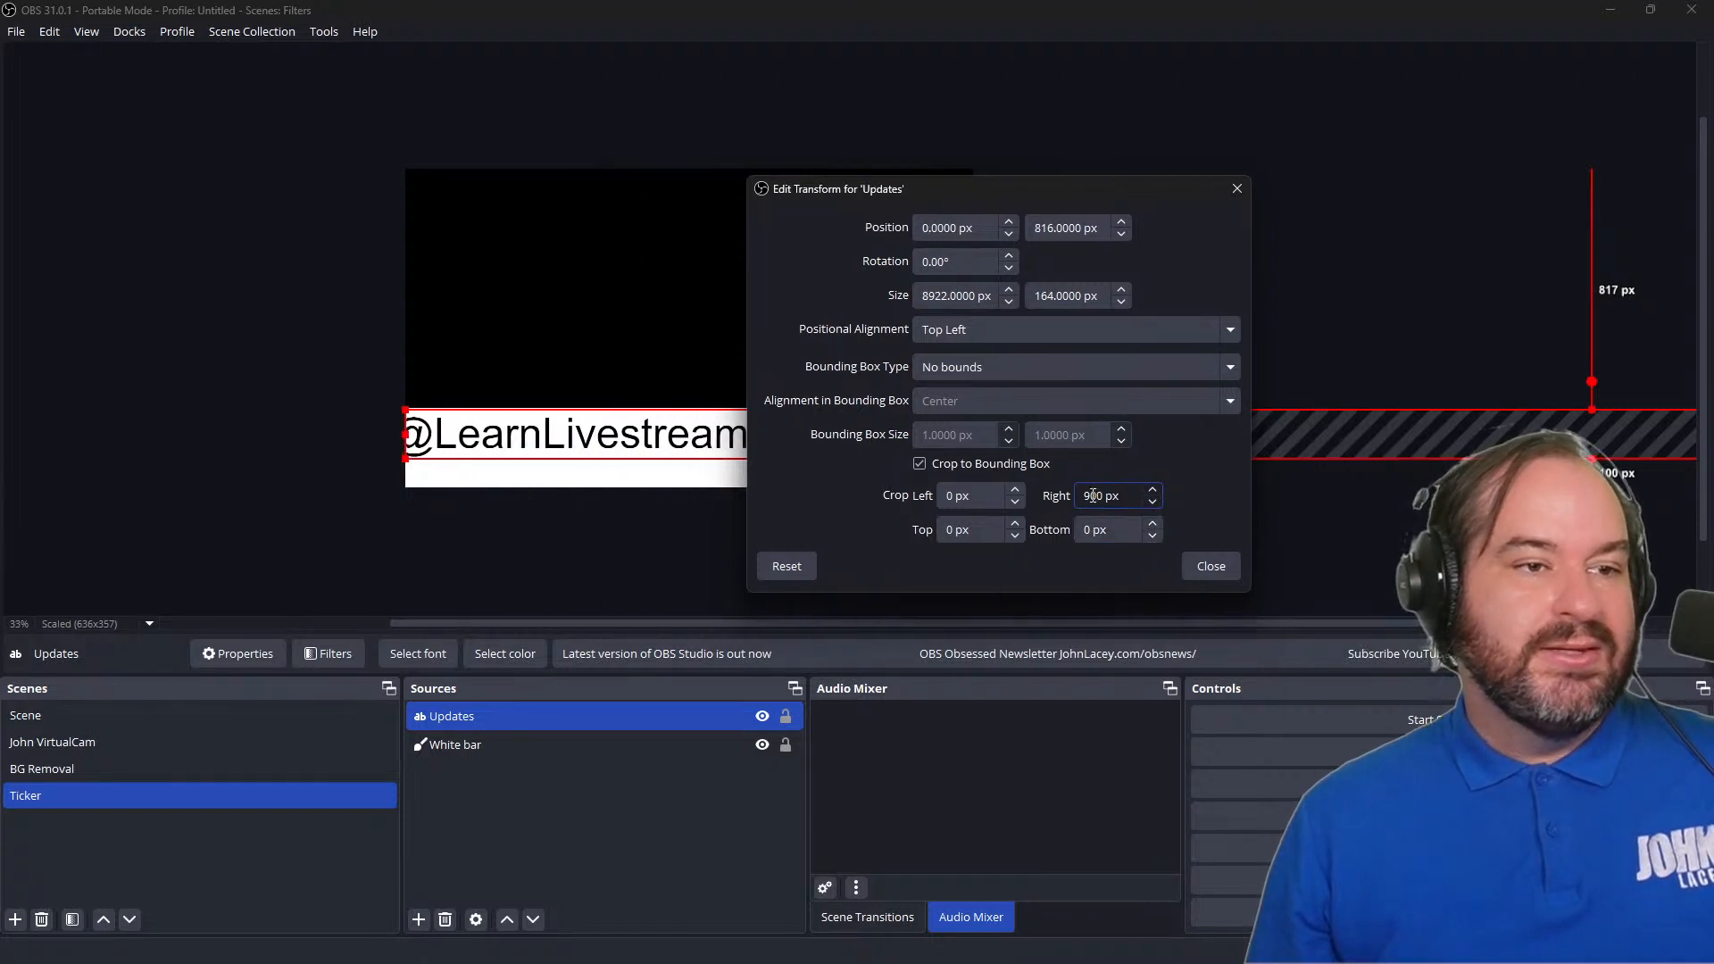
pyautogui.press('BackSpace')
pyautogui.press('Delete')
pyautogui.press('Delete')
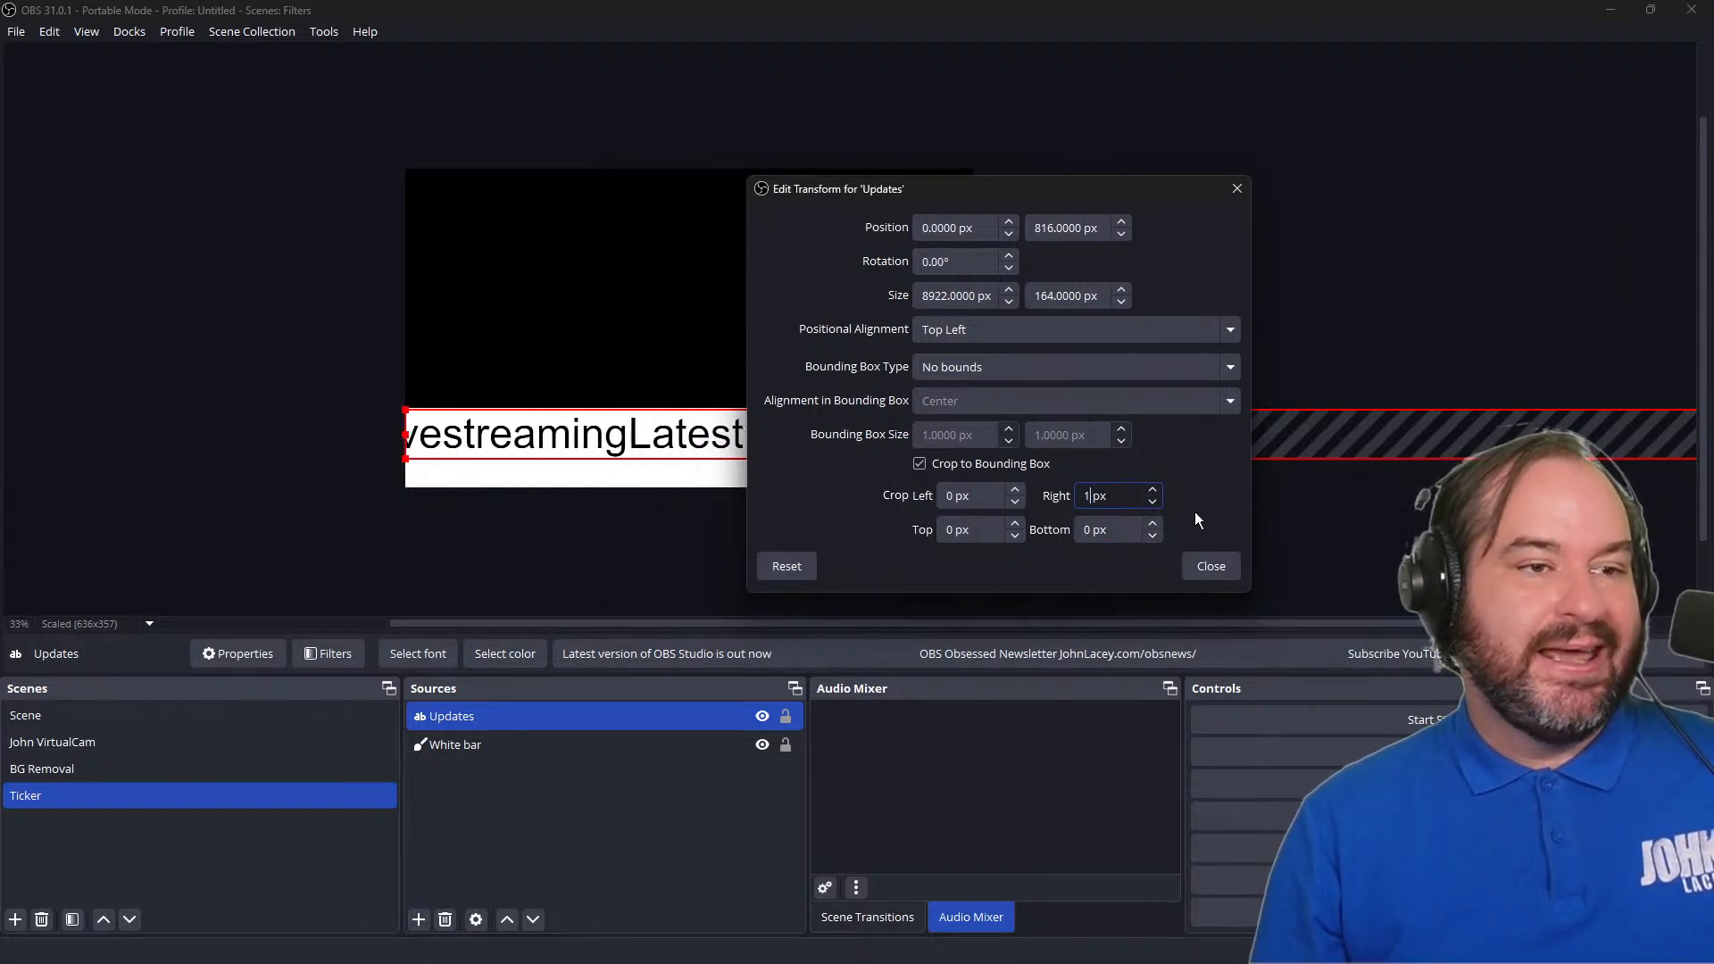
pyautogui.write('1000')
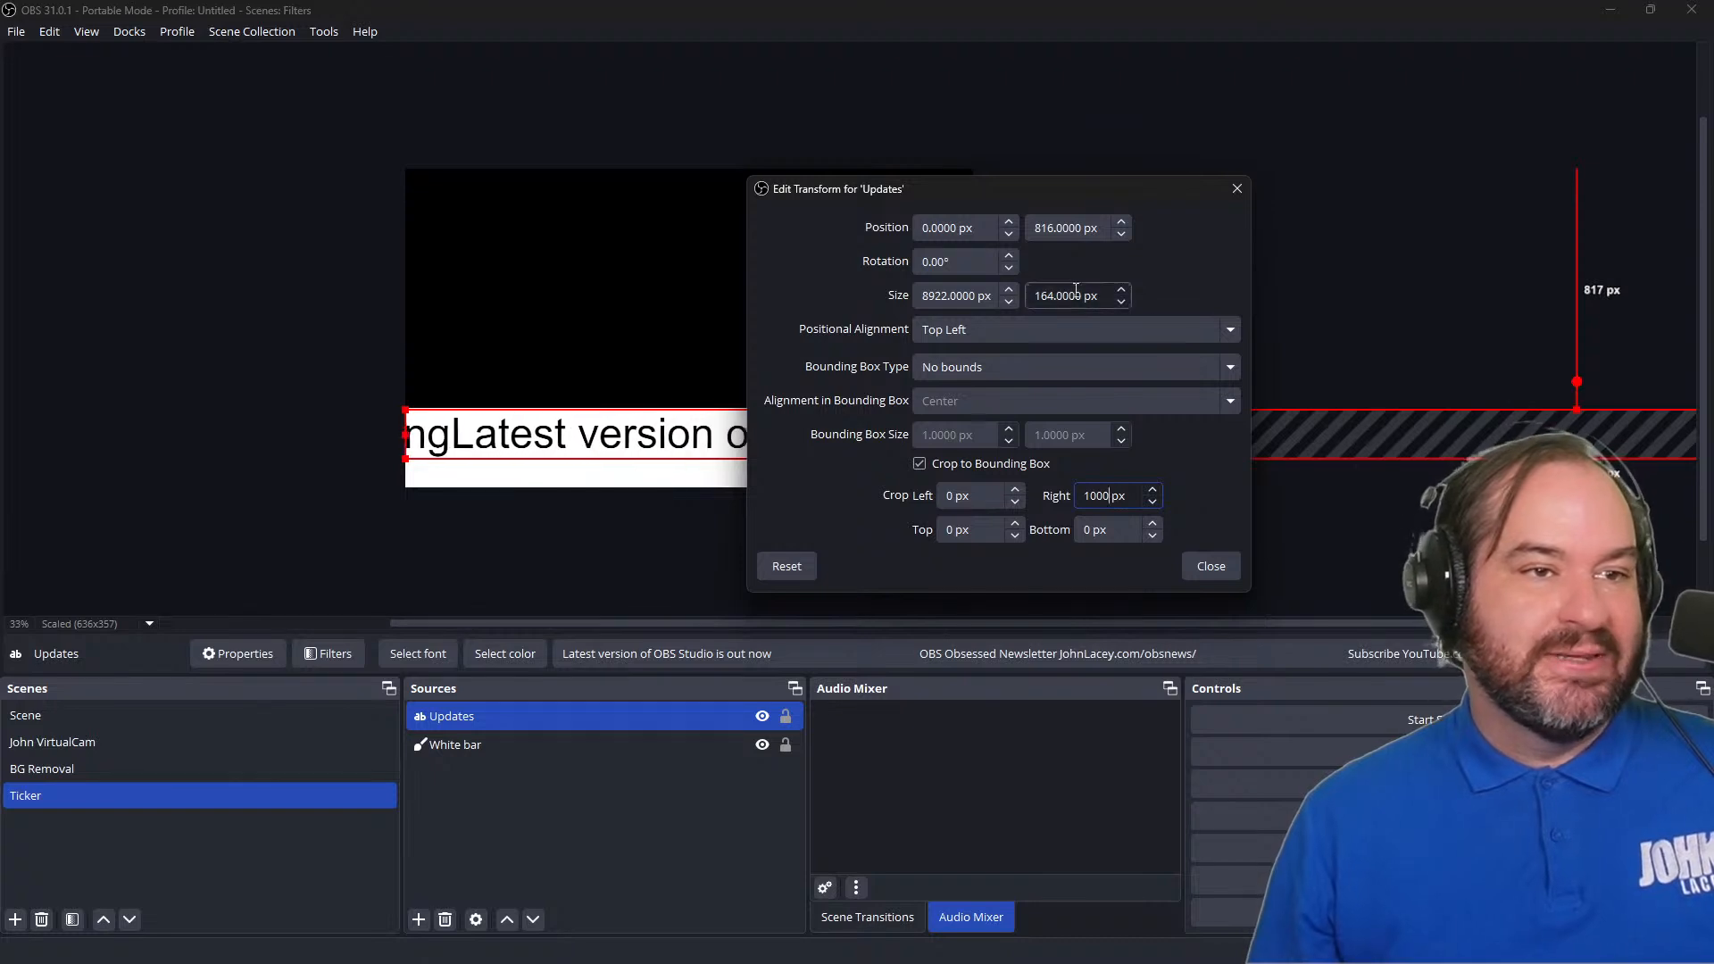
# Step: Set the right crop of the Updates source to 1200 px, after trying 10000 px and 1080 px with the preview uncovered
pyautogui.moveTo(1108, 189); pyautogui.dragTo(1410, 193)
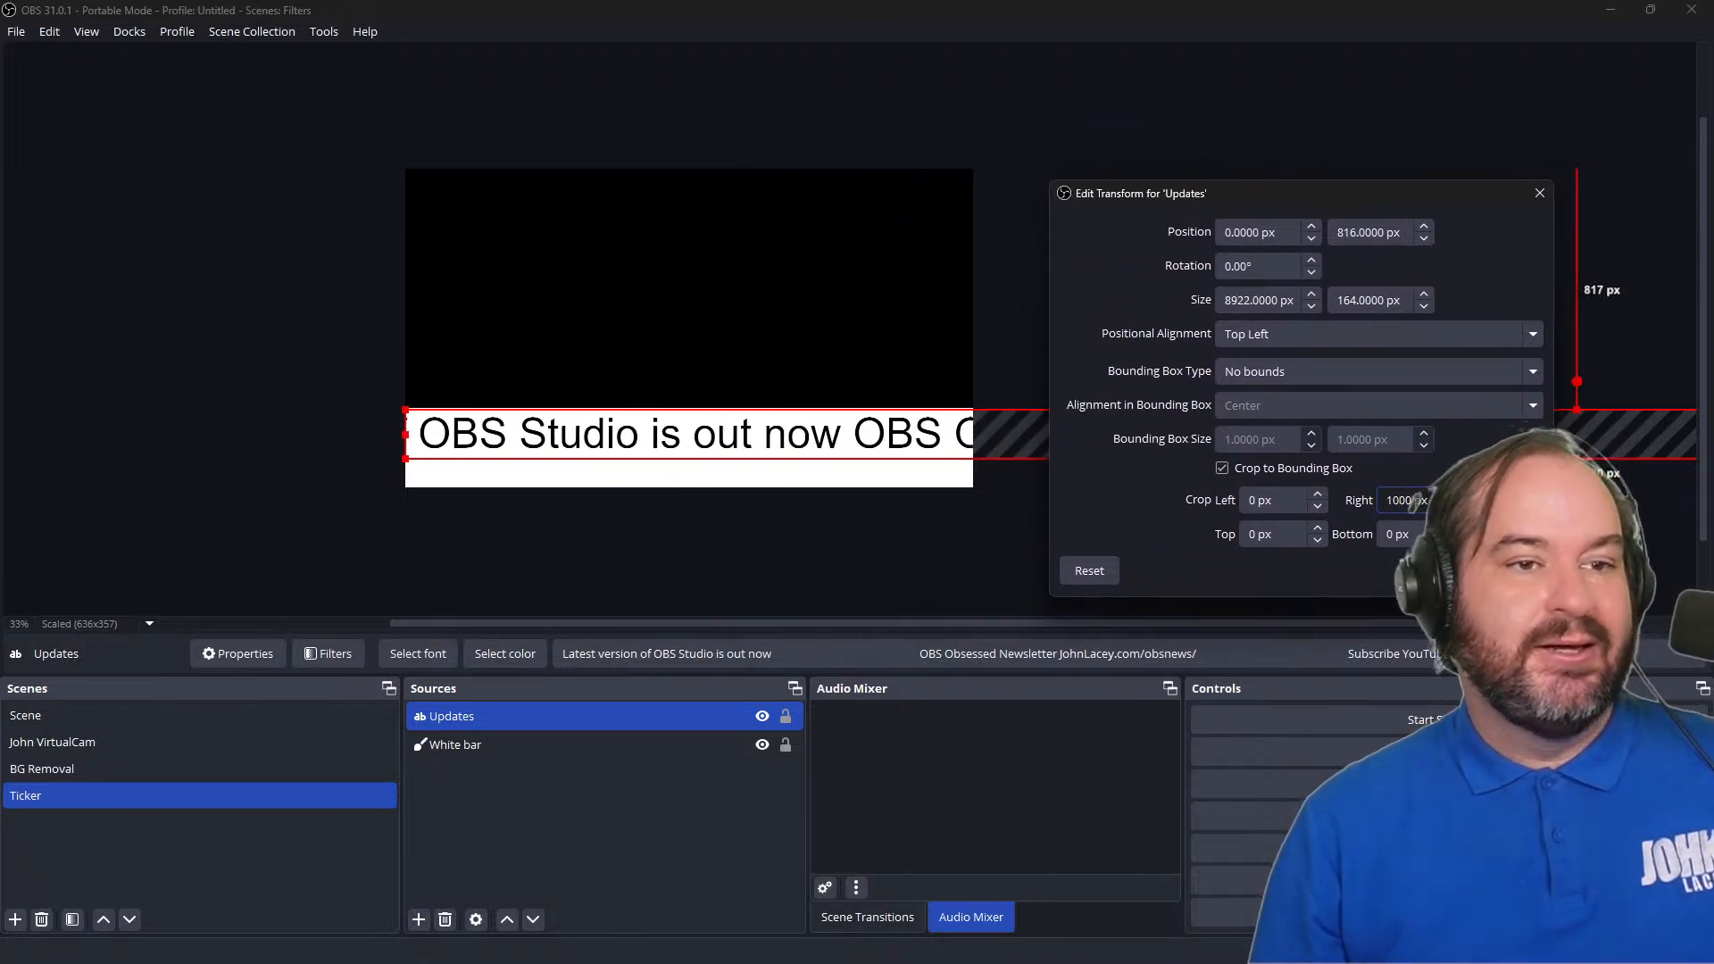
pyautogui.doubleClick(1425, 500)
pyautogui.write('9999')
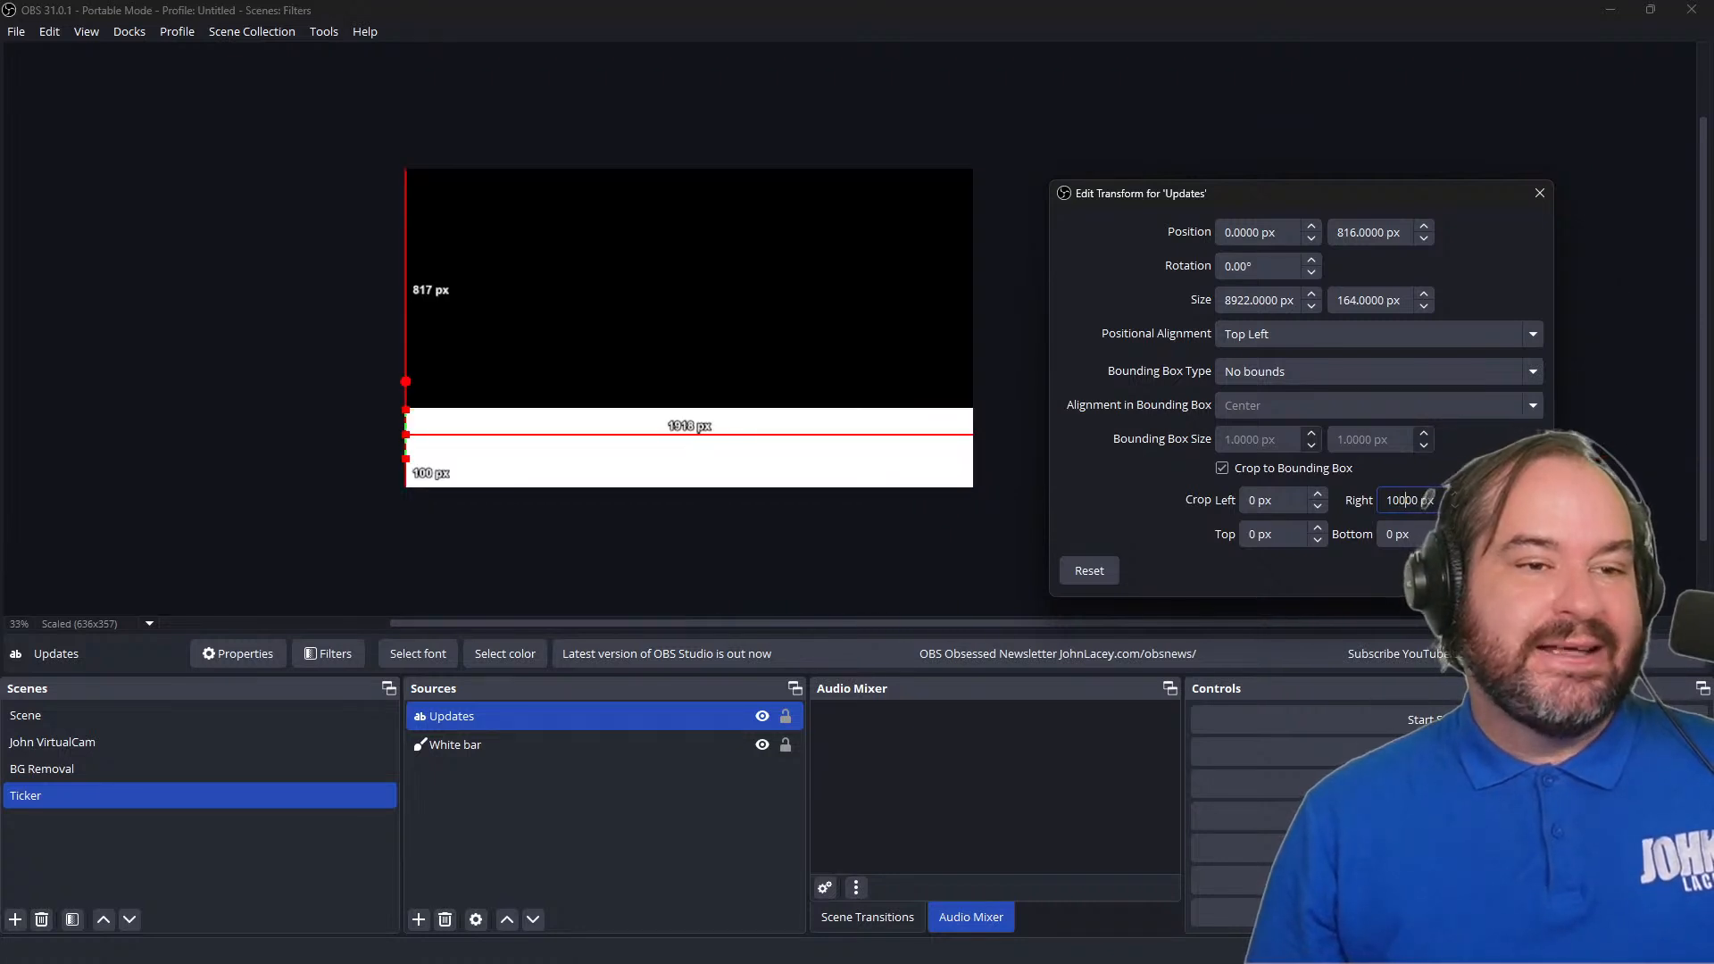
pyautogui.doubleClick(1427, 500)
pyautogui.write('1080')
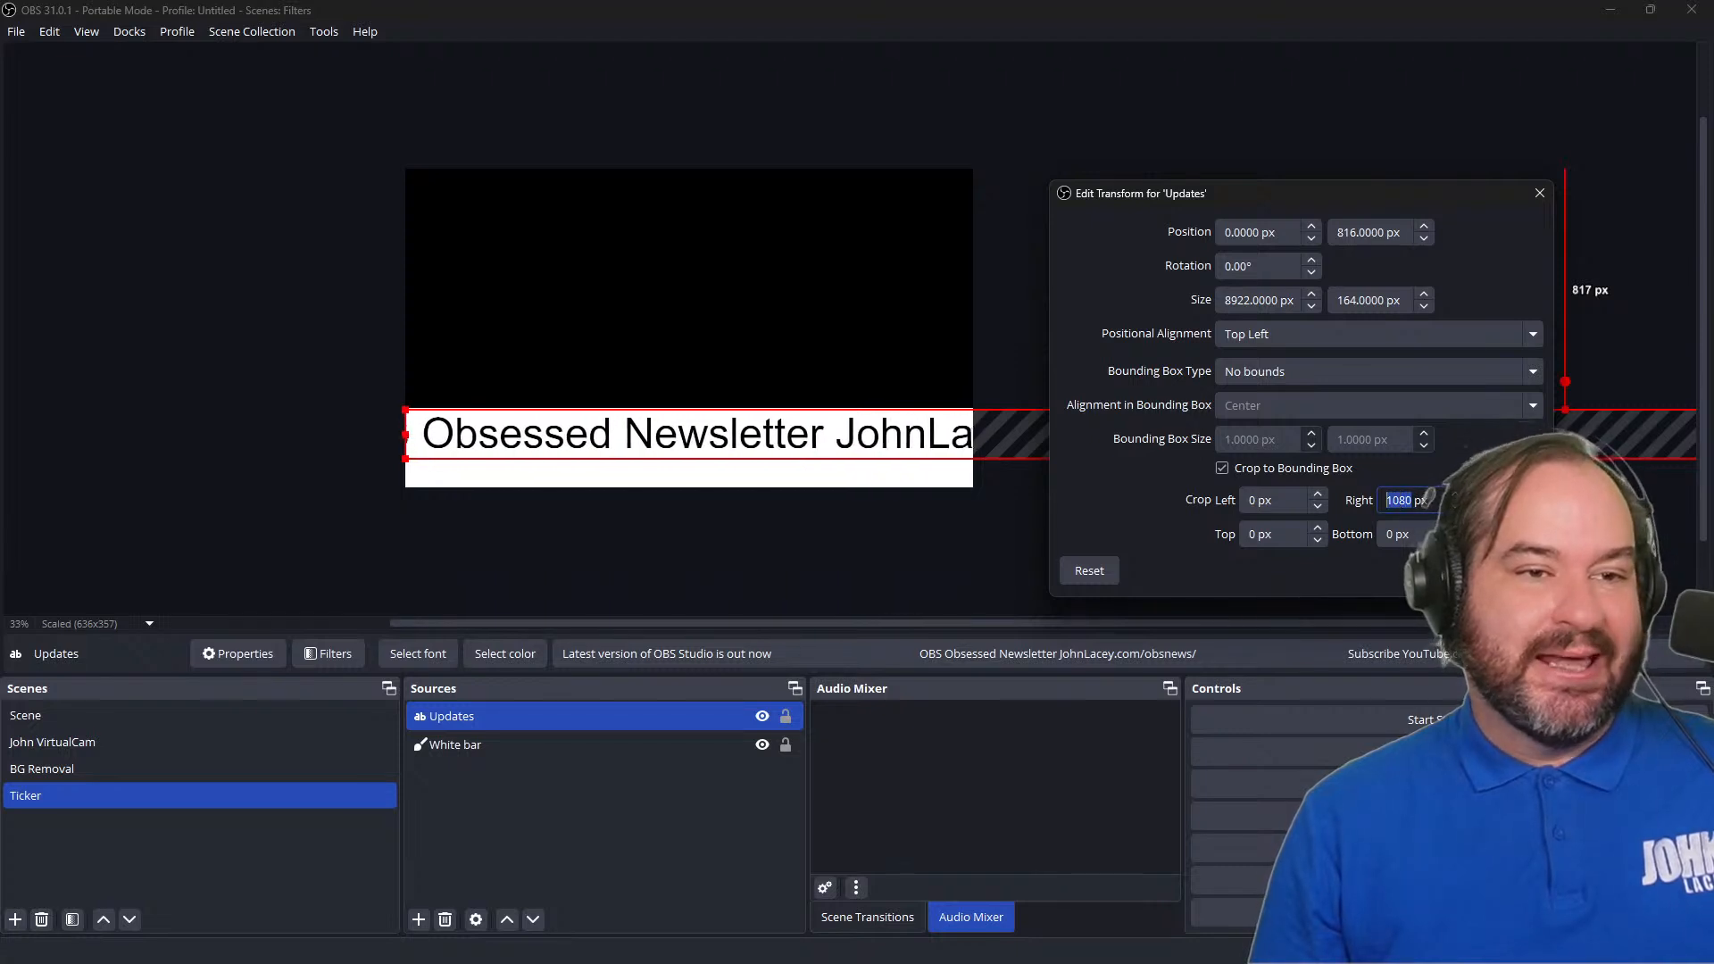
pyautogui.write('1200')
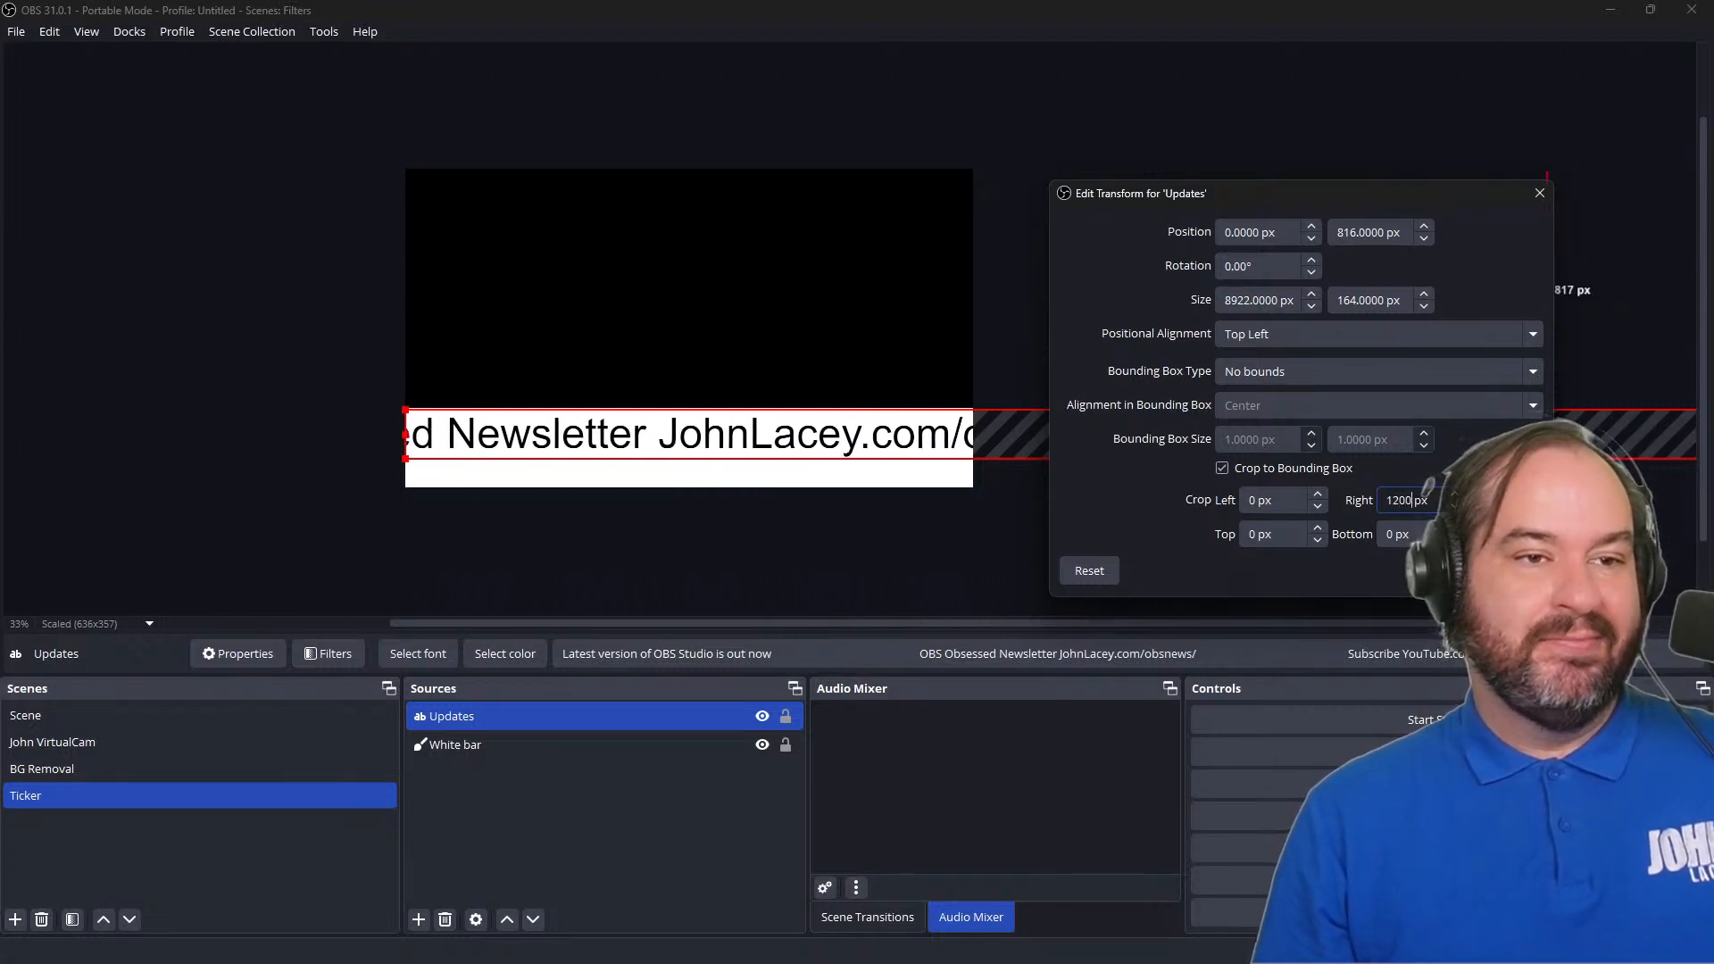
pyautogui.press('Tab')
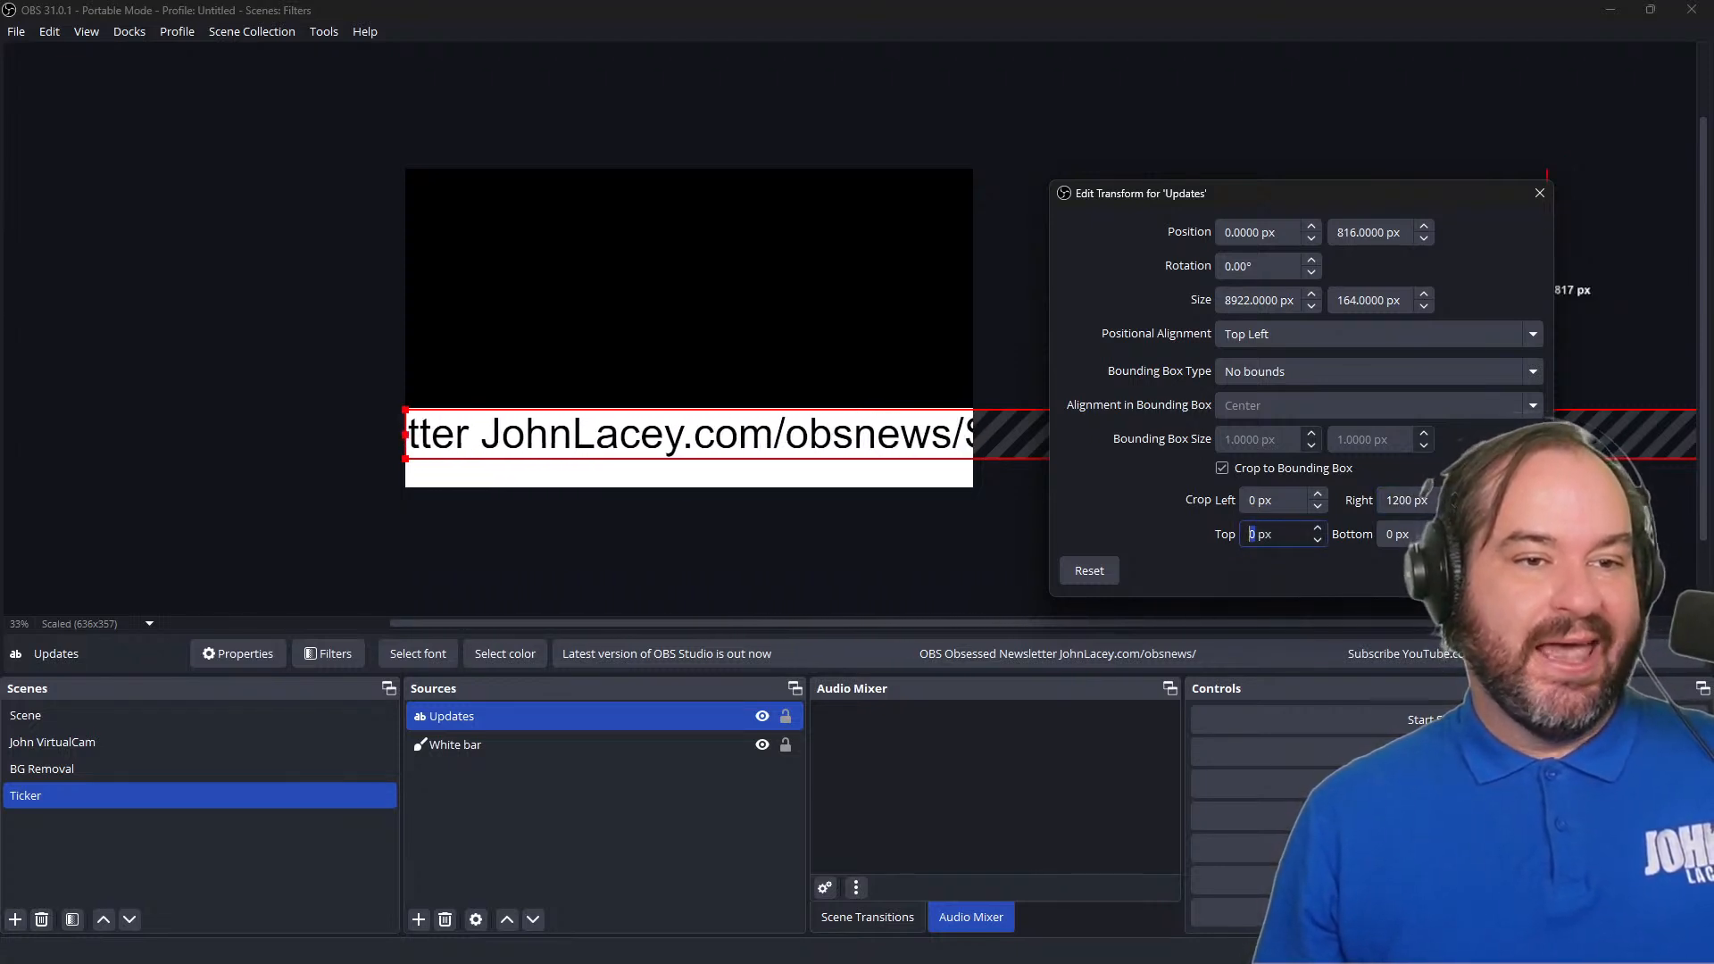
# Step: Close the transform settings of the Updates source and disable its Scroll filter
pyautogui.press('Escape')
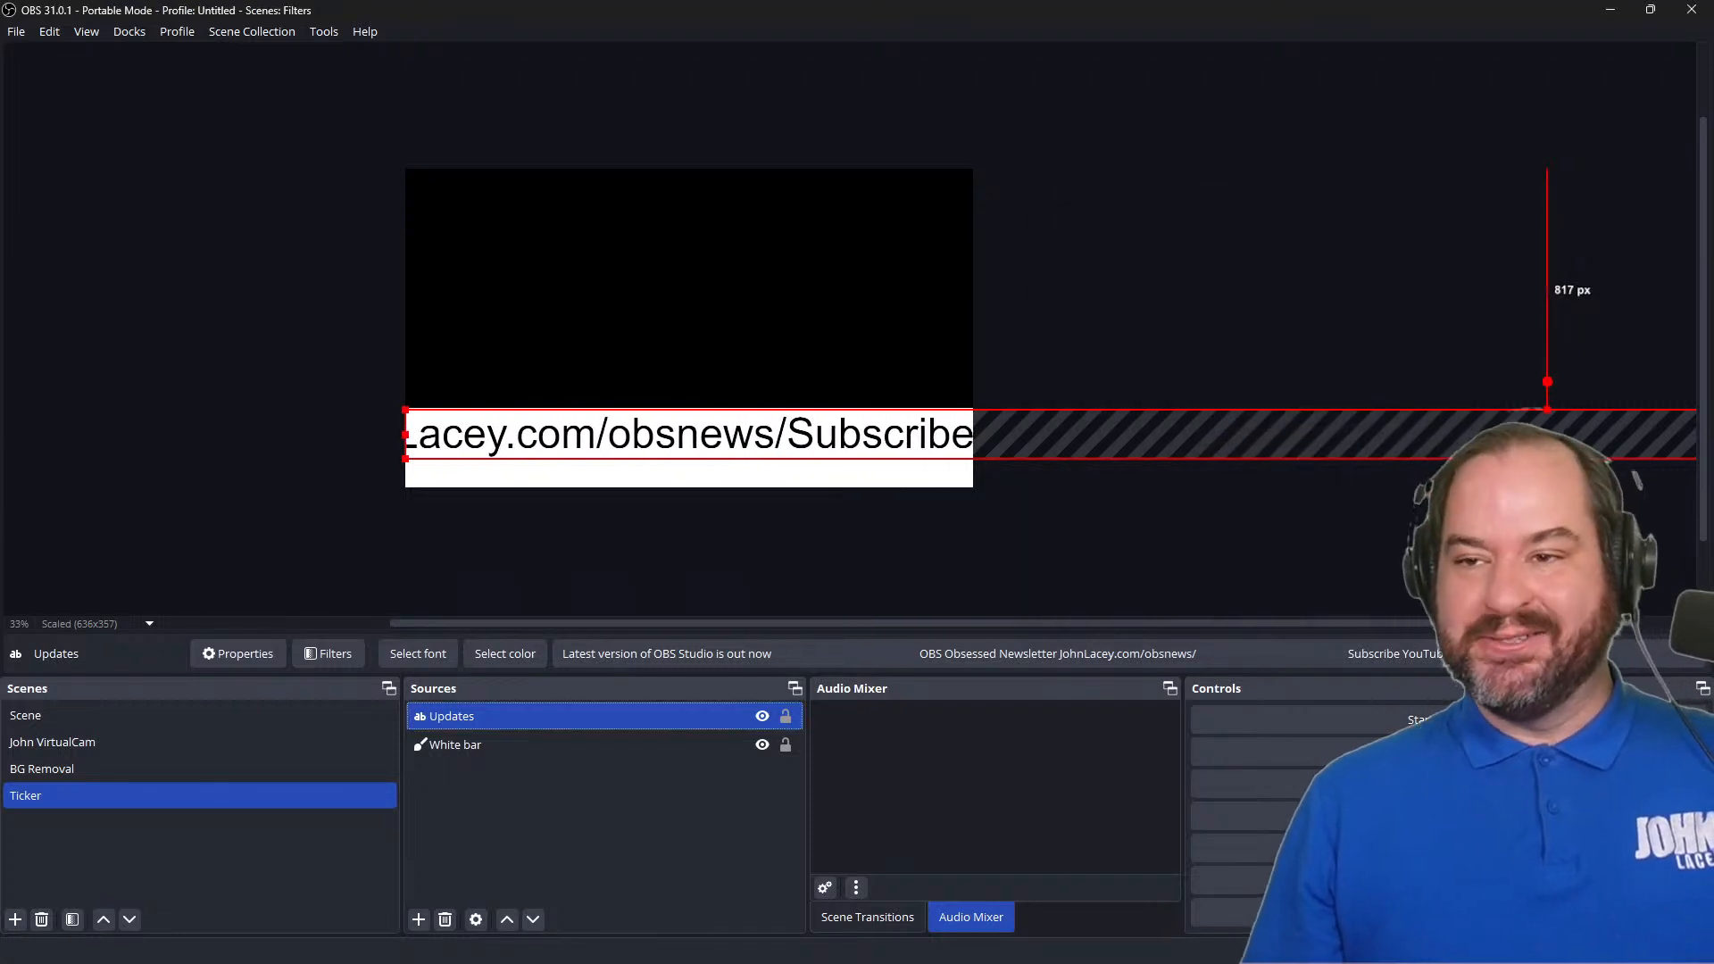
pyautogui.rightClick(687, 719)
pyautogui.click(752, 680)
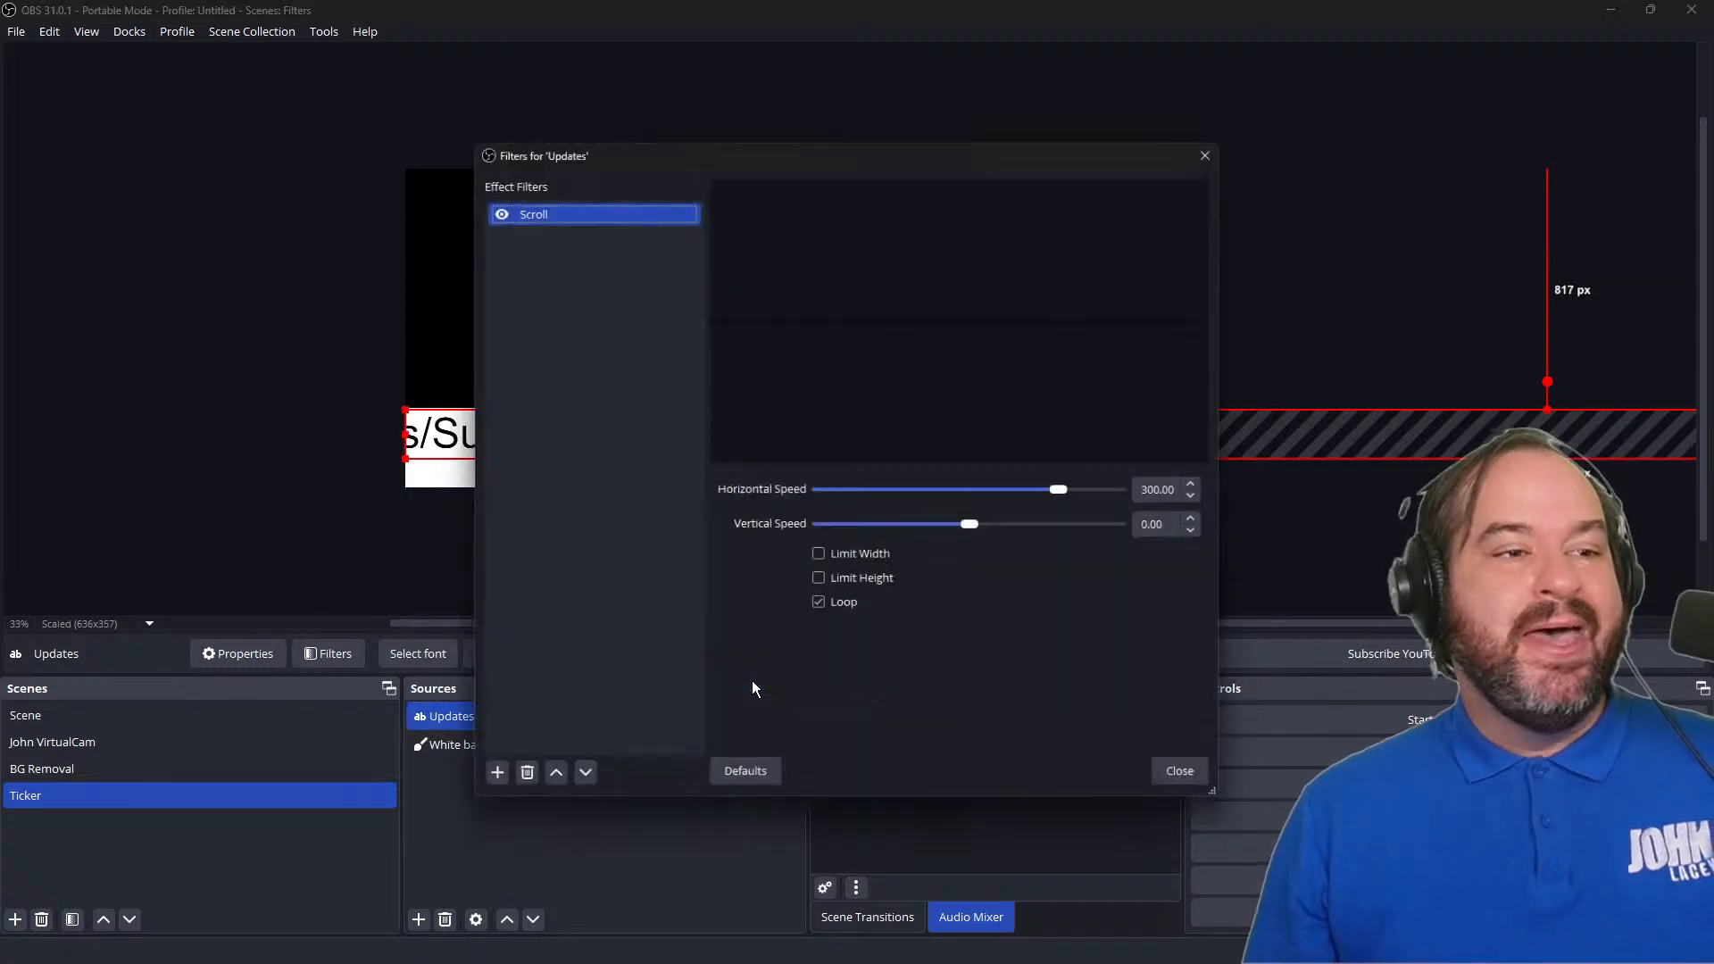
pyautogui.moveTo(1051, 173); pyautogui.dragTo(1300, 190)
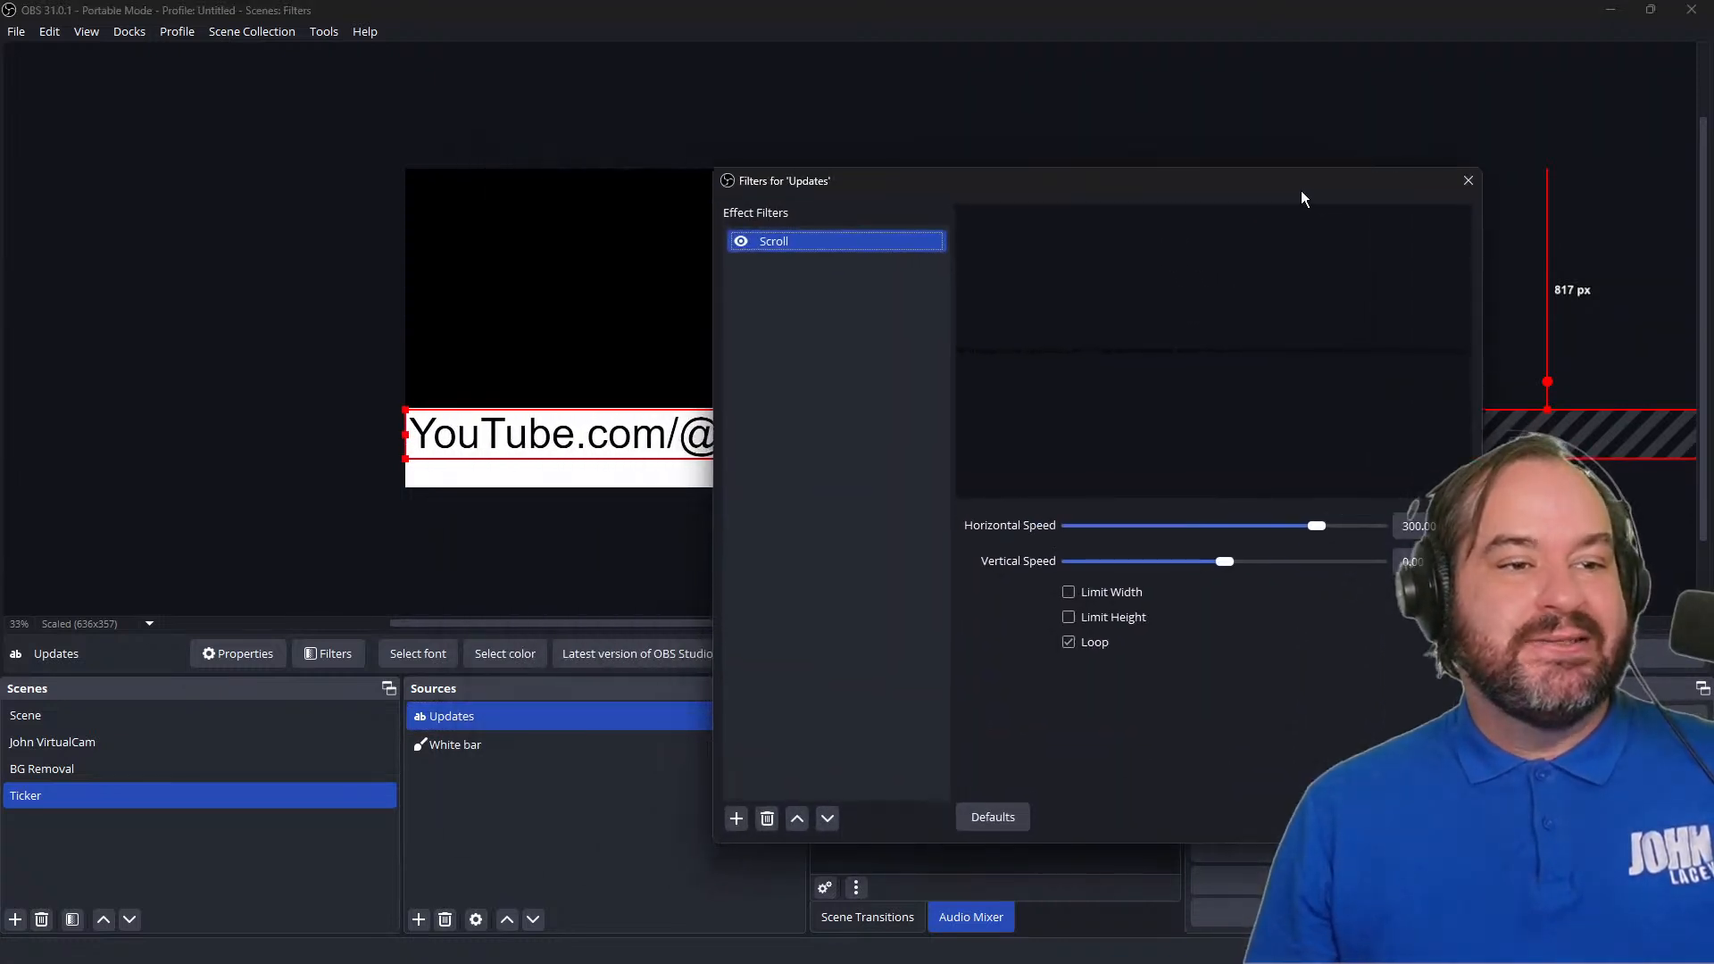
pyautogui.click(741, 242)
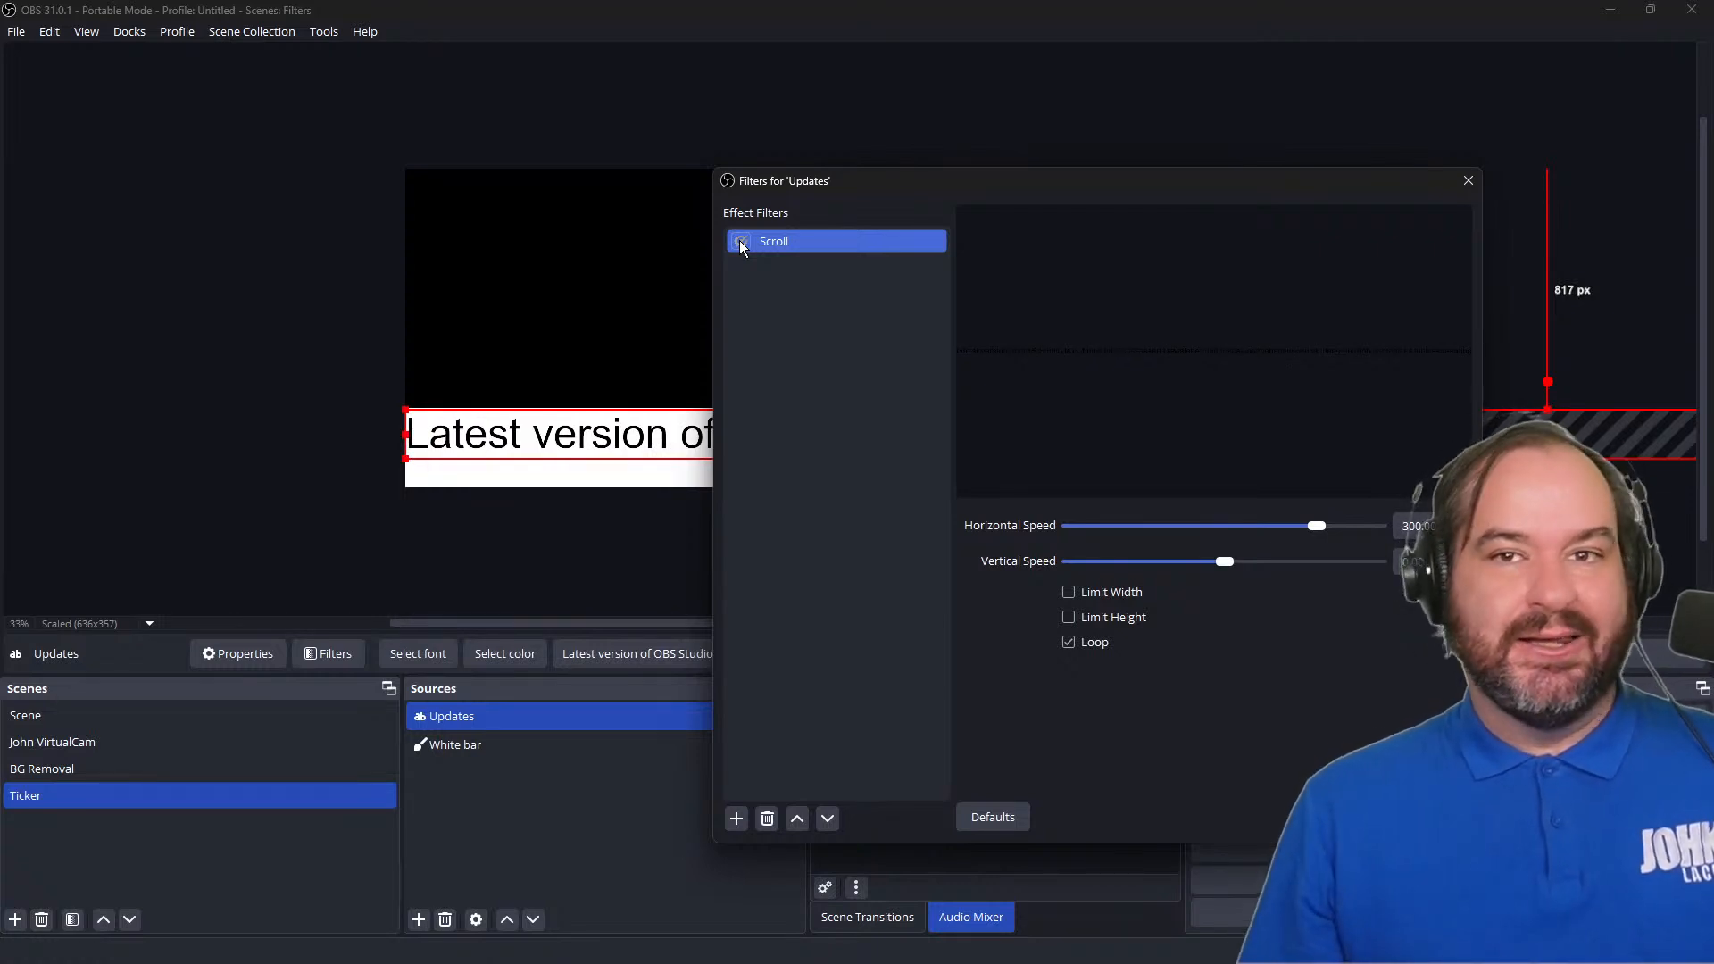
pyautogui.click(1468, 181)
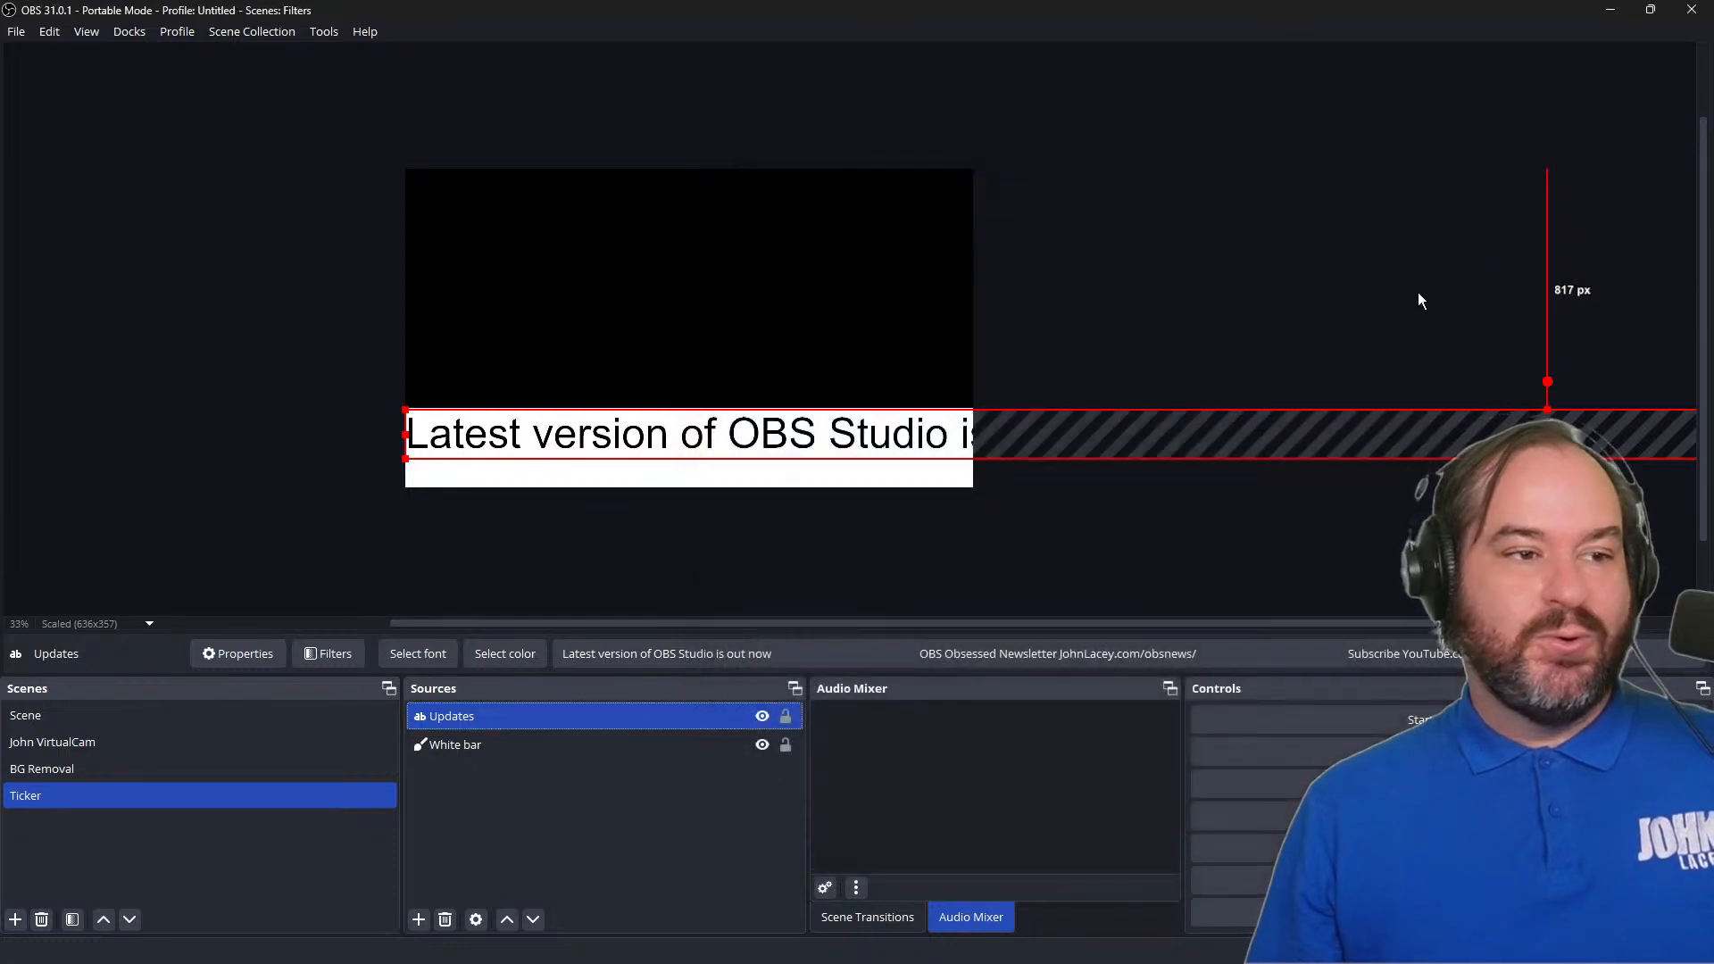
# Step: Switch to the scene named Scene and review the audio/video filter types available for its mp4 source
pyautogui.click(256, 711)
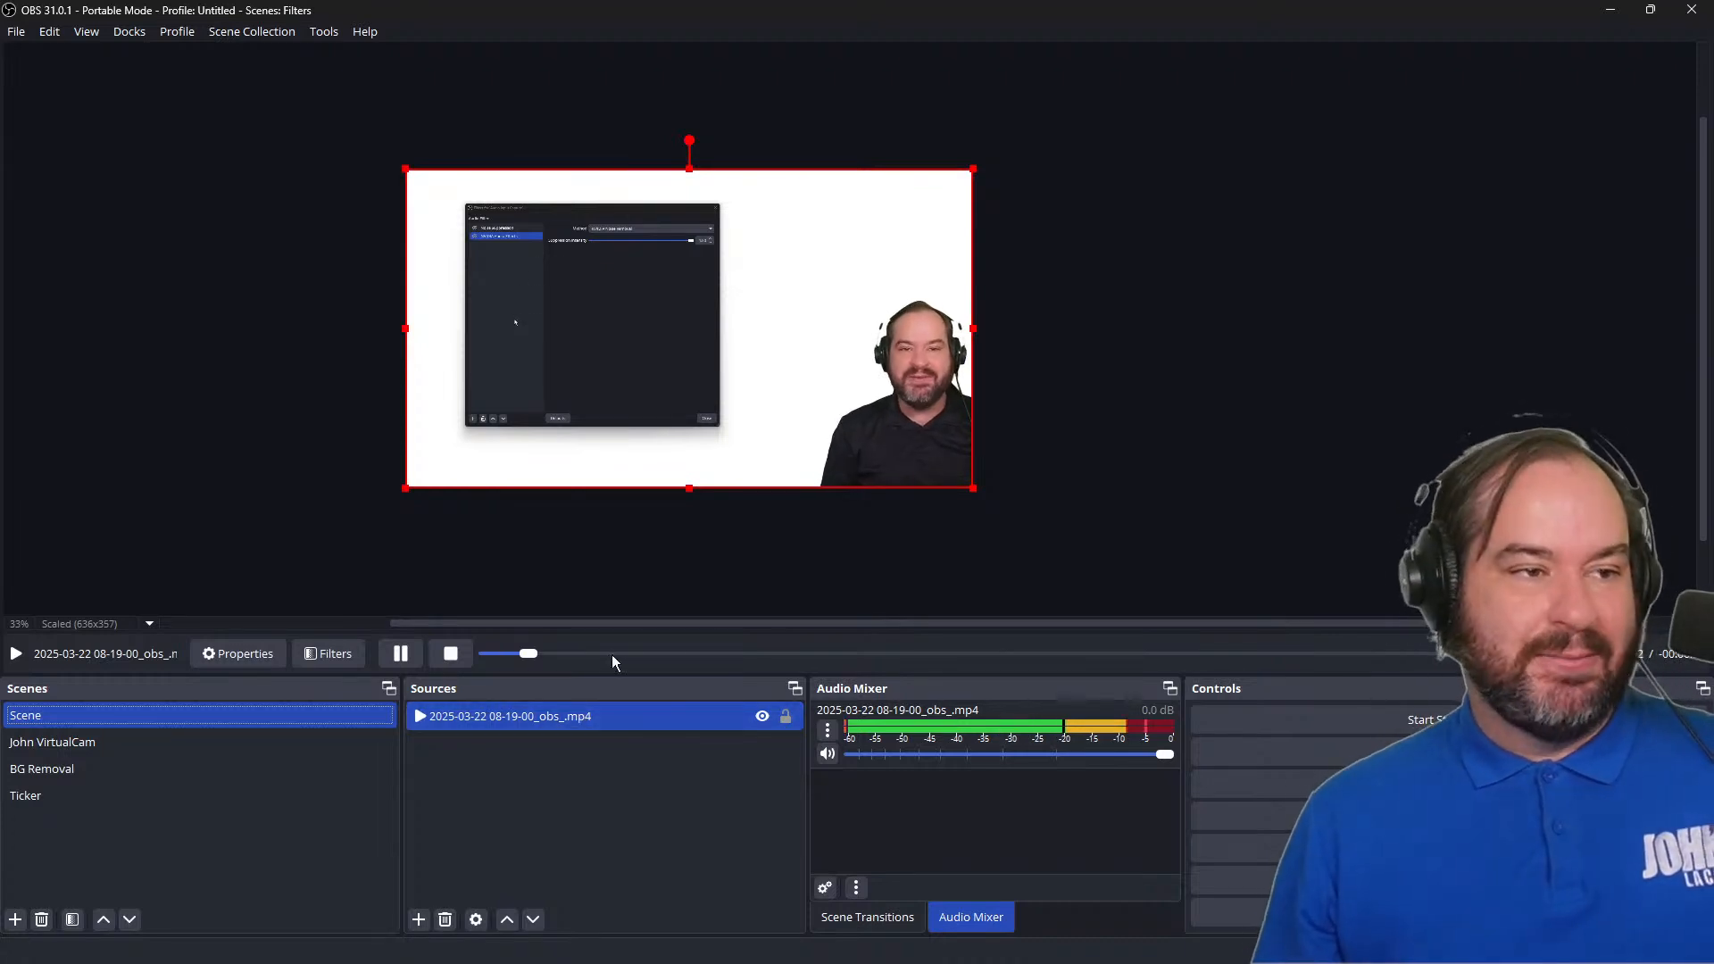
pyautogui.moveTo(613, 625); pyautogui.dragTo(546, 628)
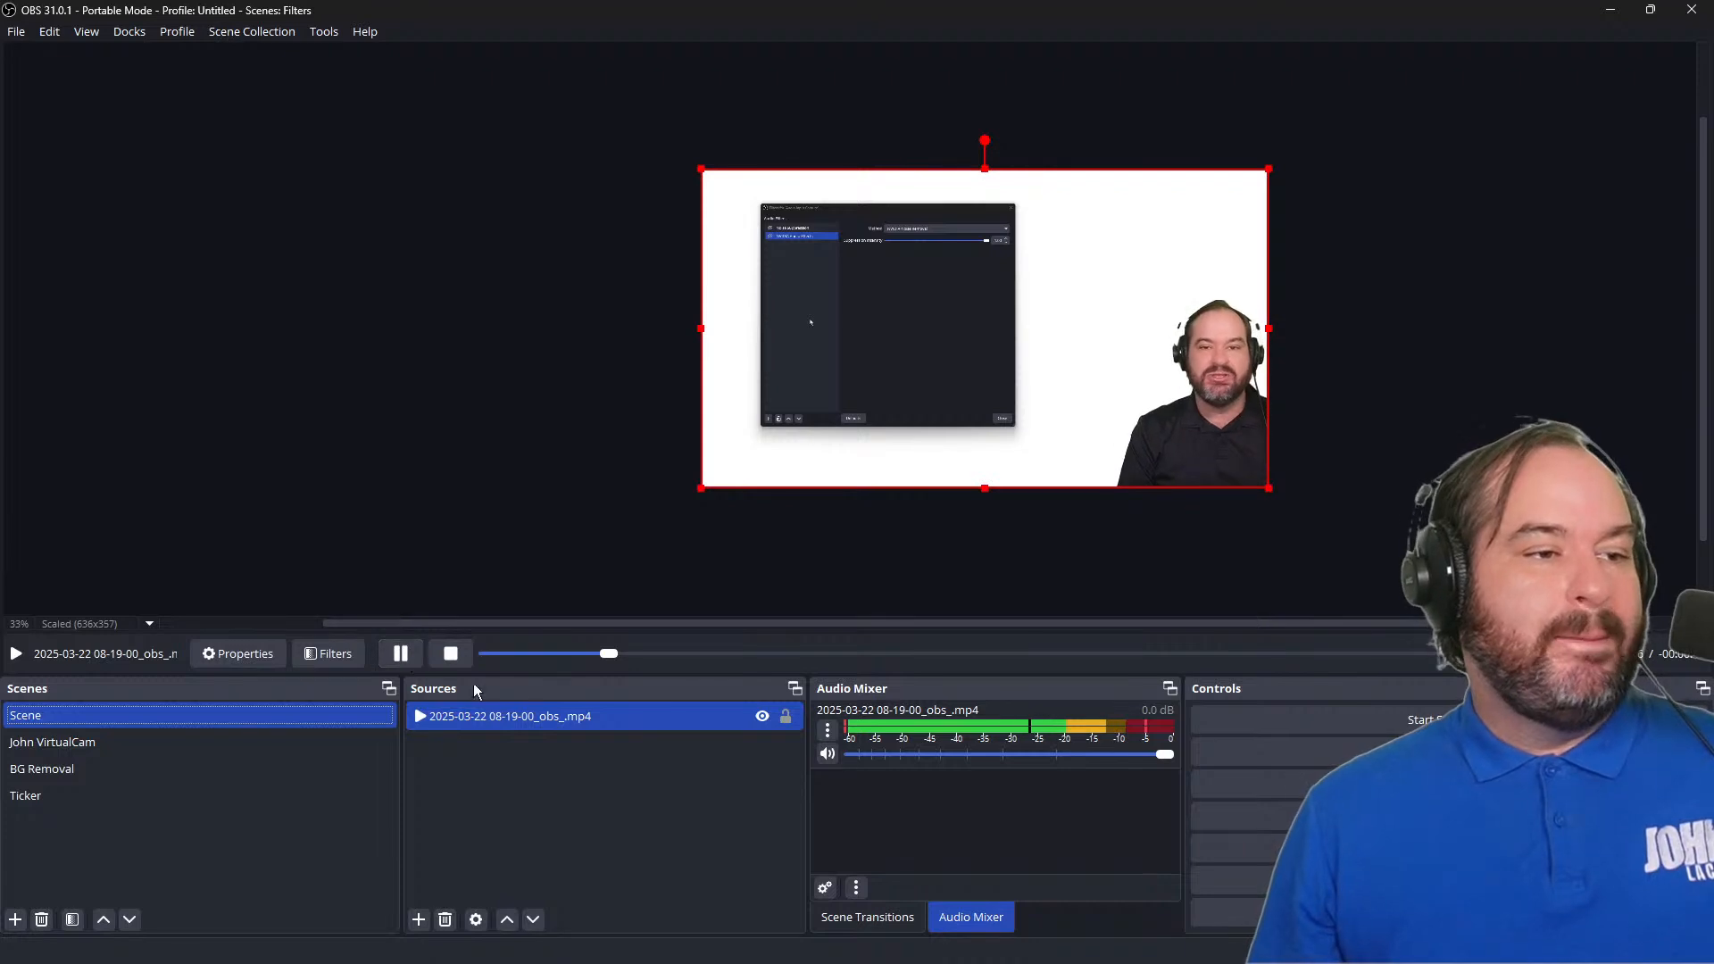
pyautogui.rightClick(602, 719)
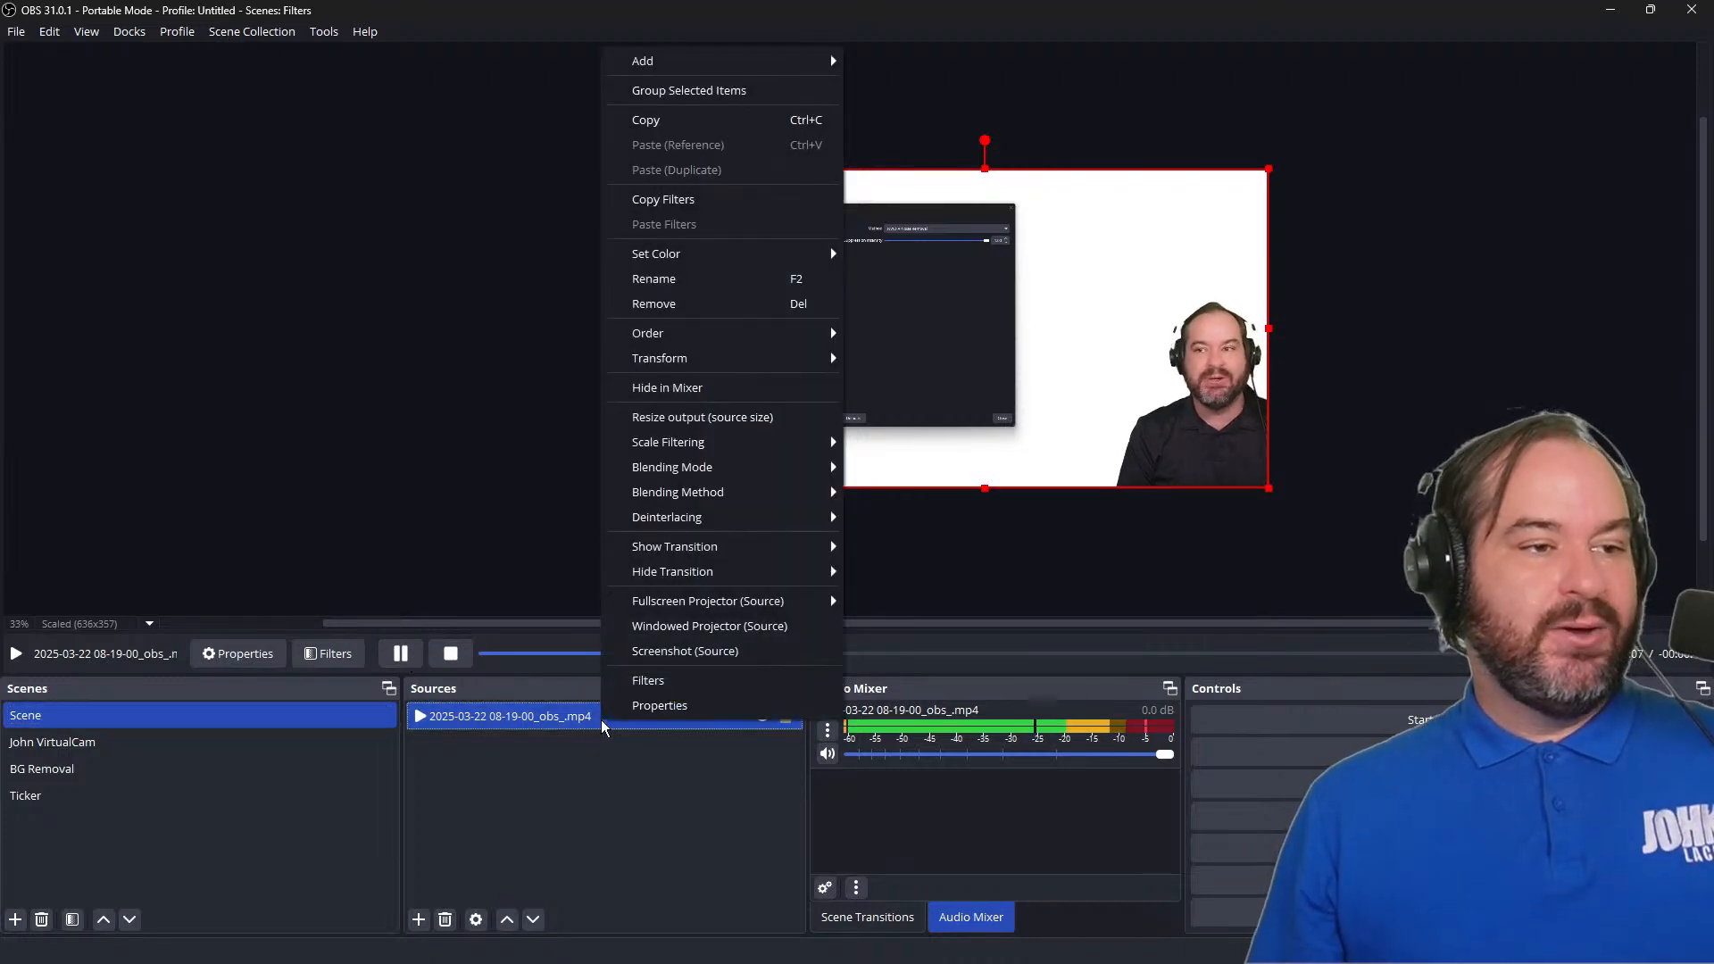
pyautogui.click(684, 694)
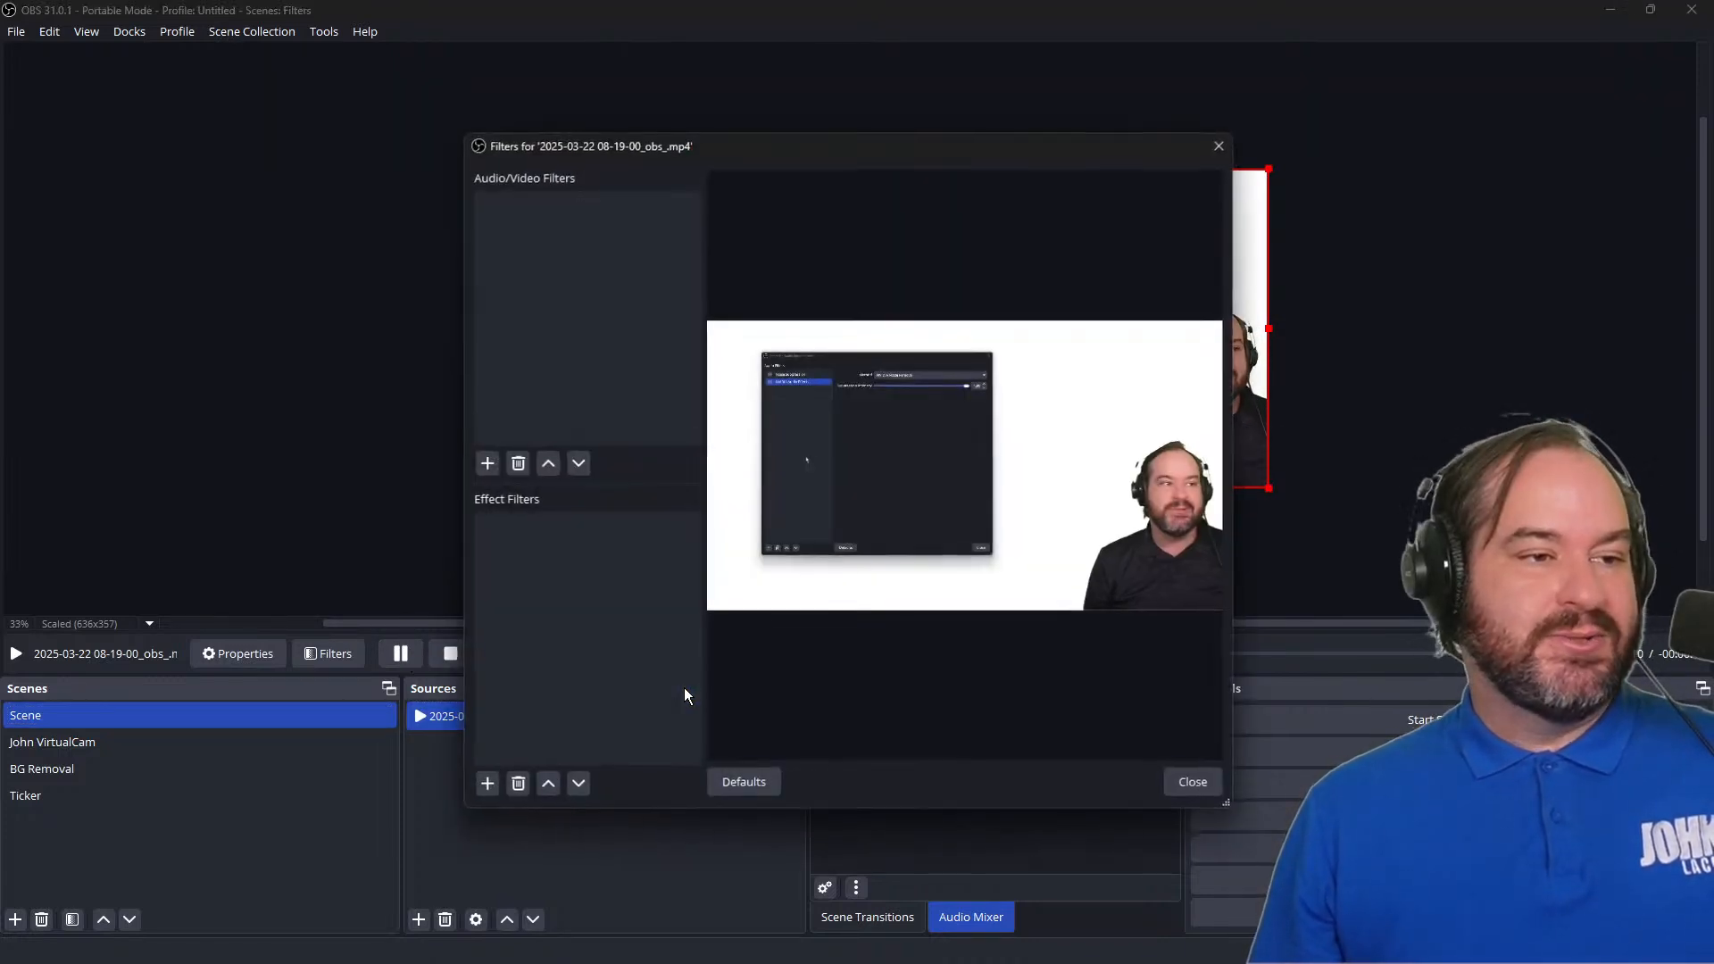
pyautogui.click(488, 464)
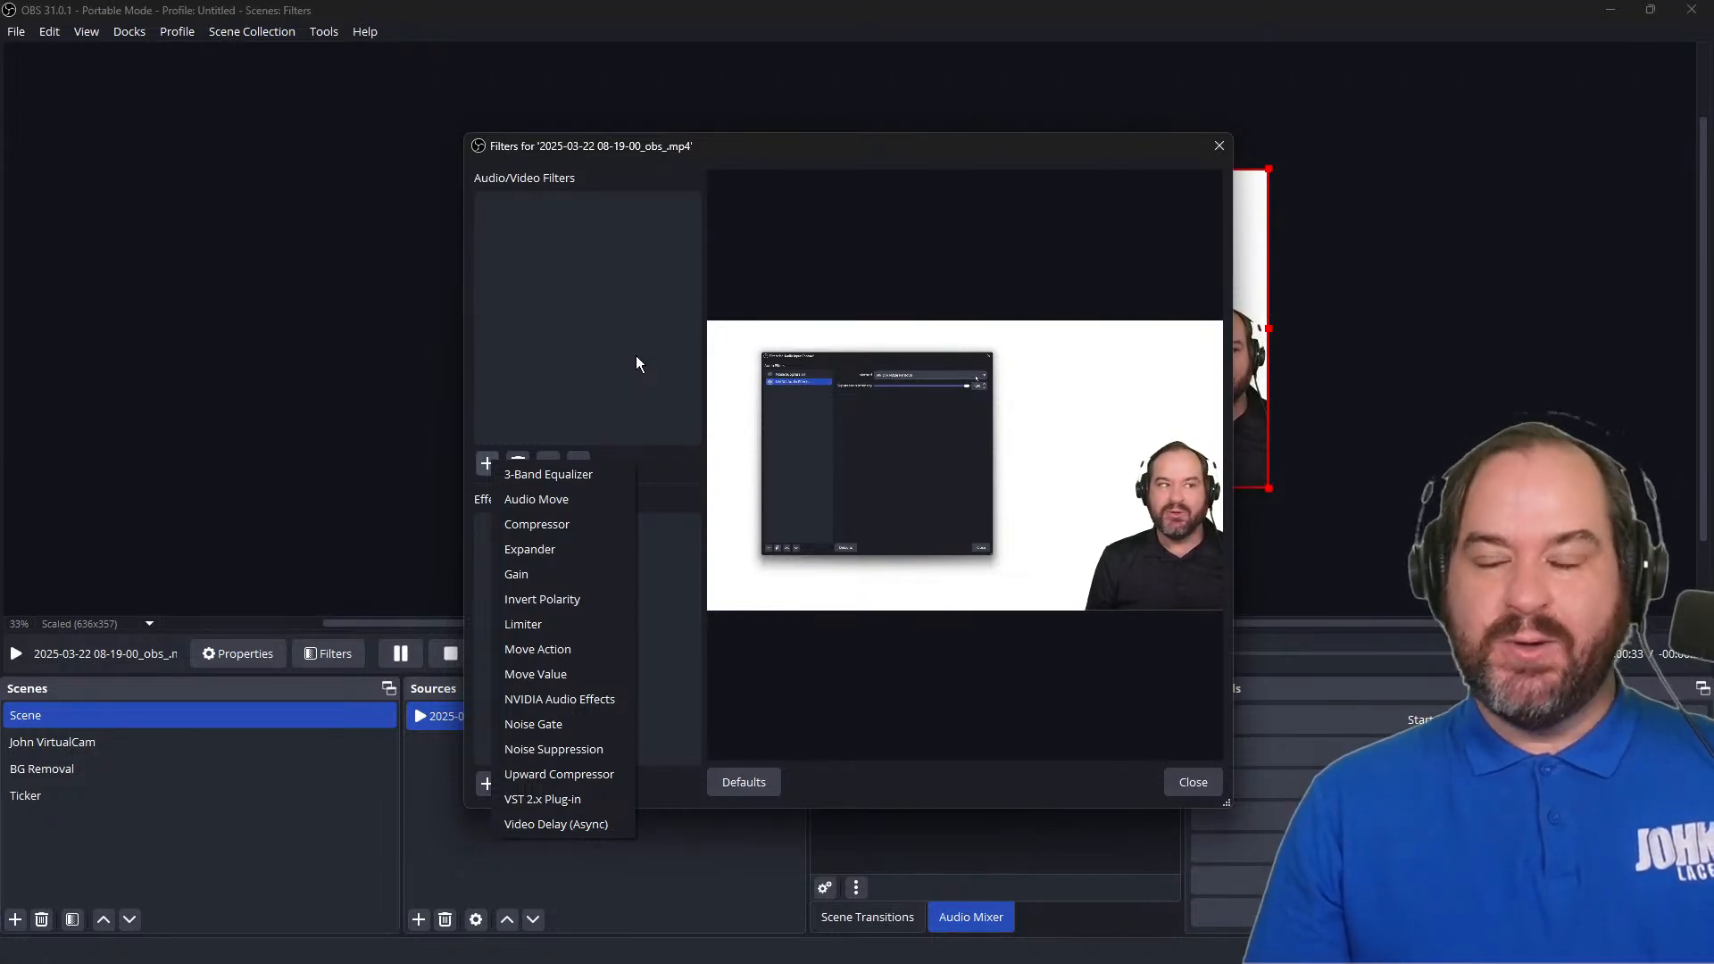
pyautogui.click(1206, 785)
# Step: Examine the Audio Monitoring options for the mp4 source in its Advanced Audio Properties
pyautogui.click(855, 887)
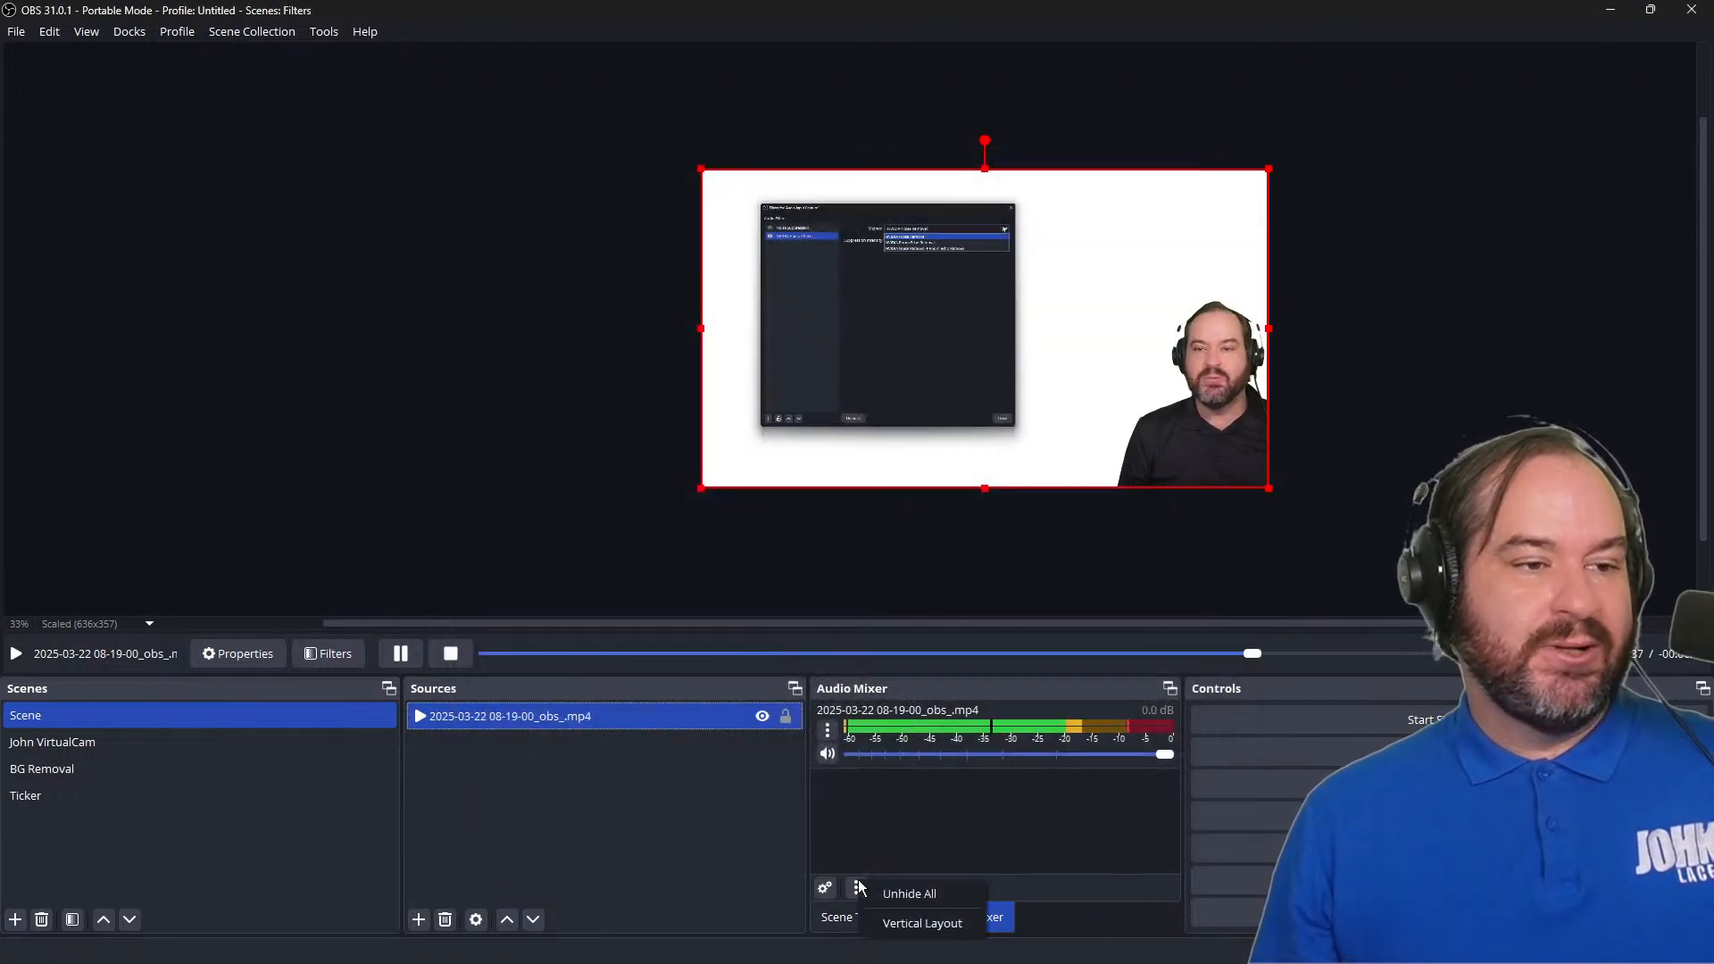
pyautogui.click(861, 863)
pyautogui.click(826, 729)
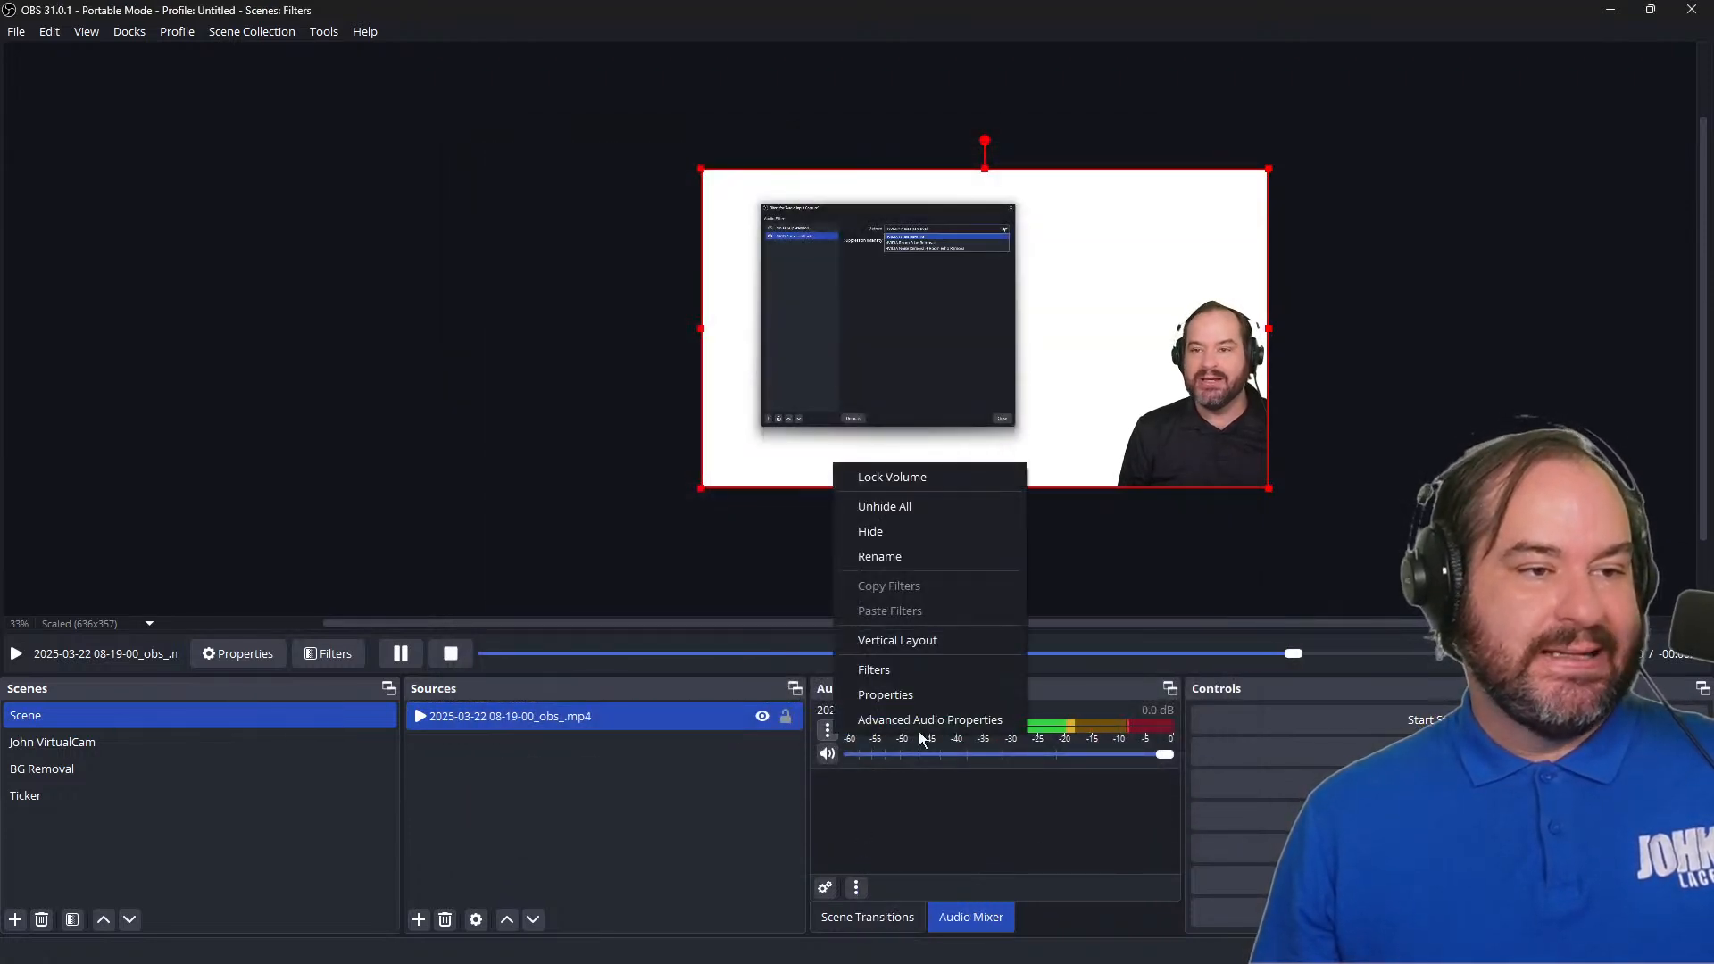
pyautogui.click(931, 729)
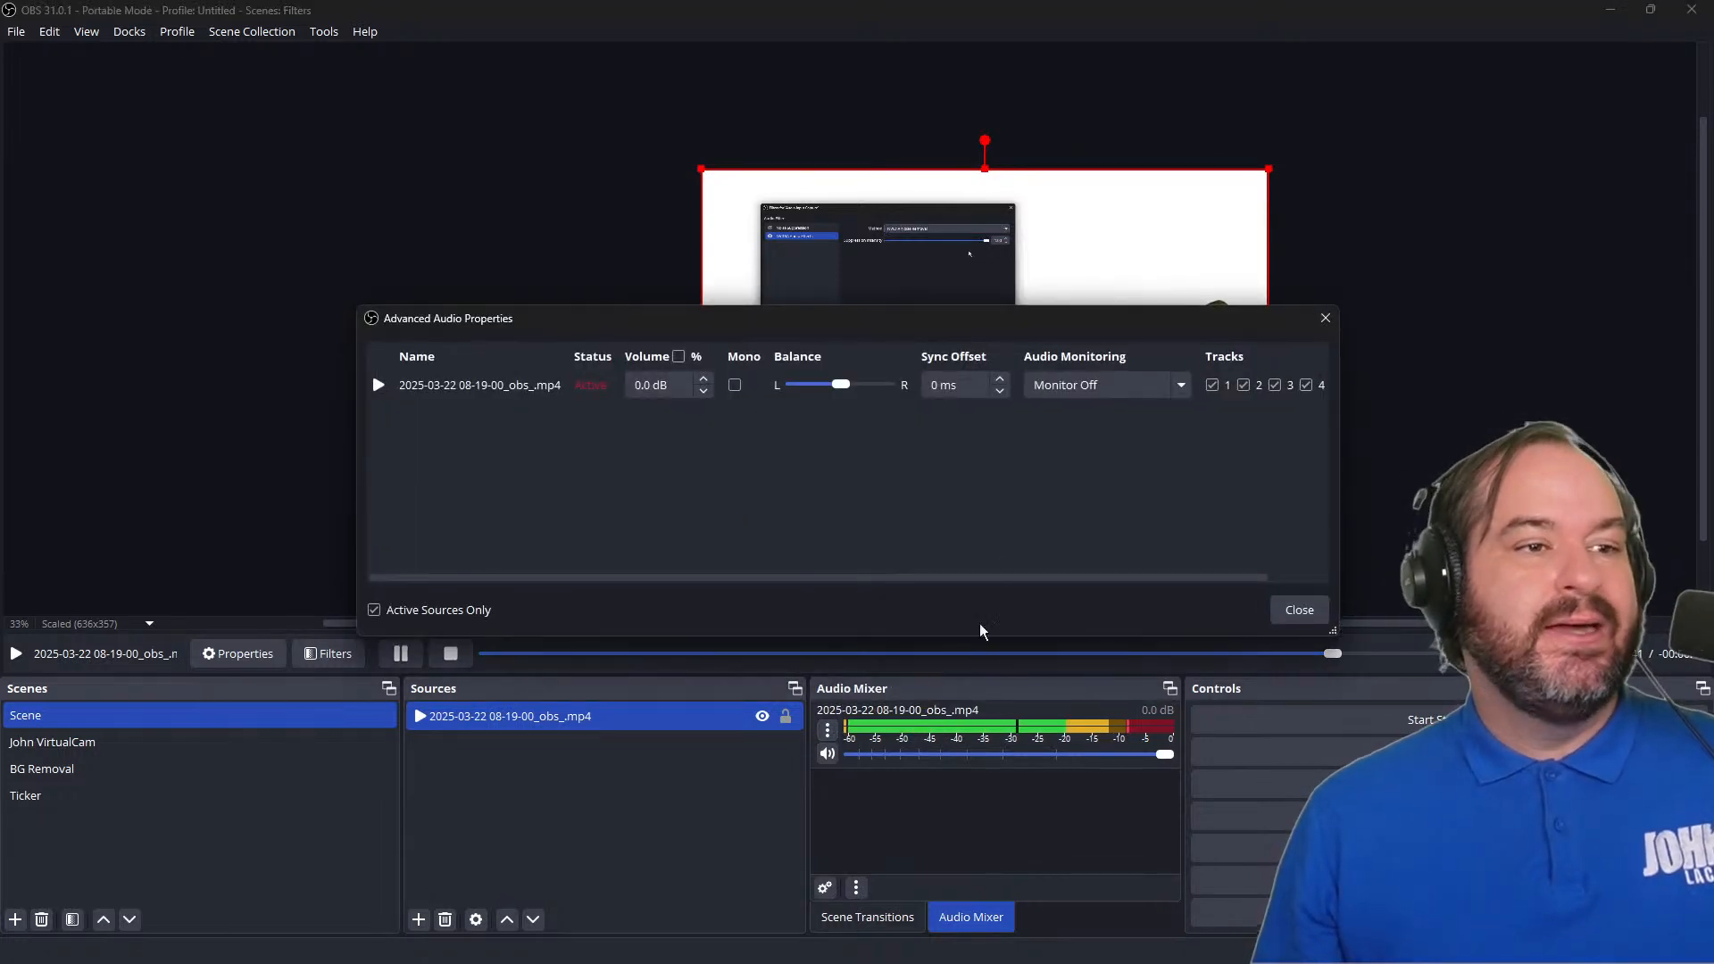
pyautogui.click(1181, 385)
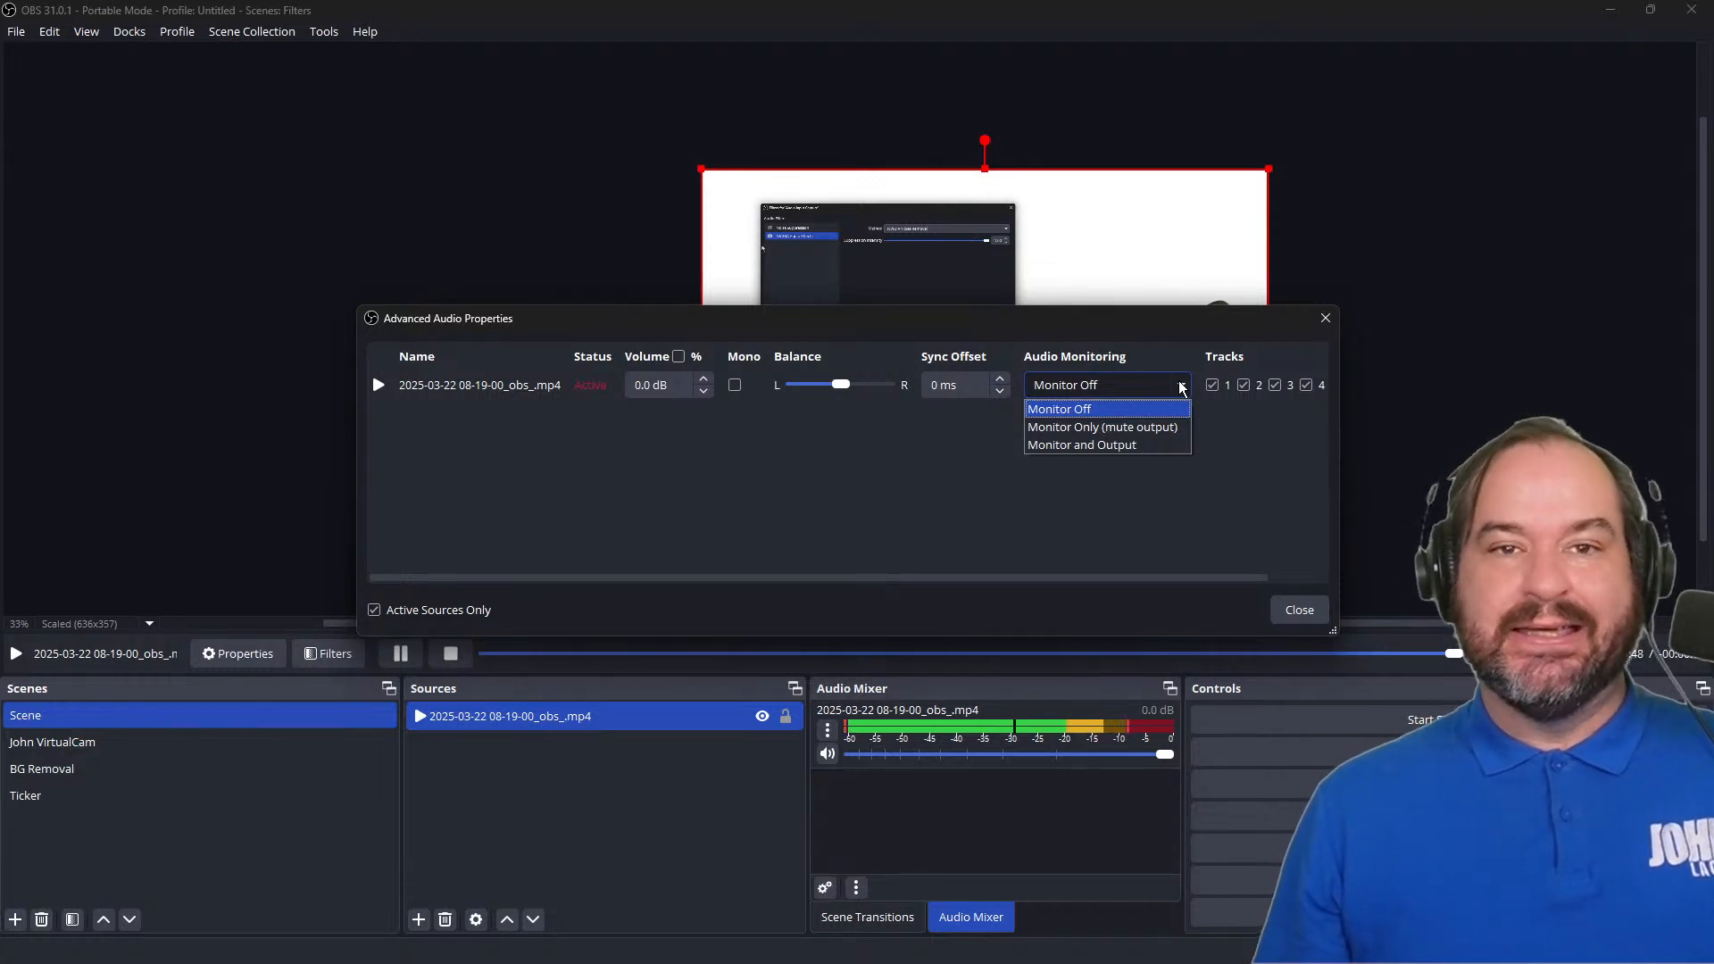
pyautogui.click(1176, 391)
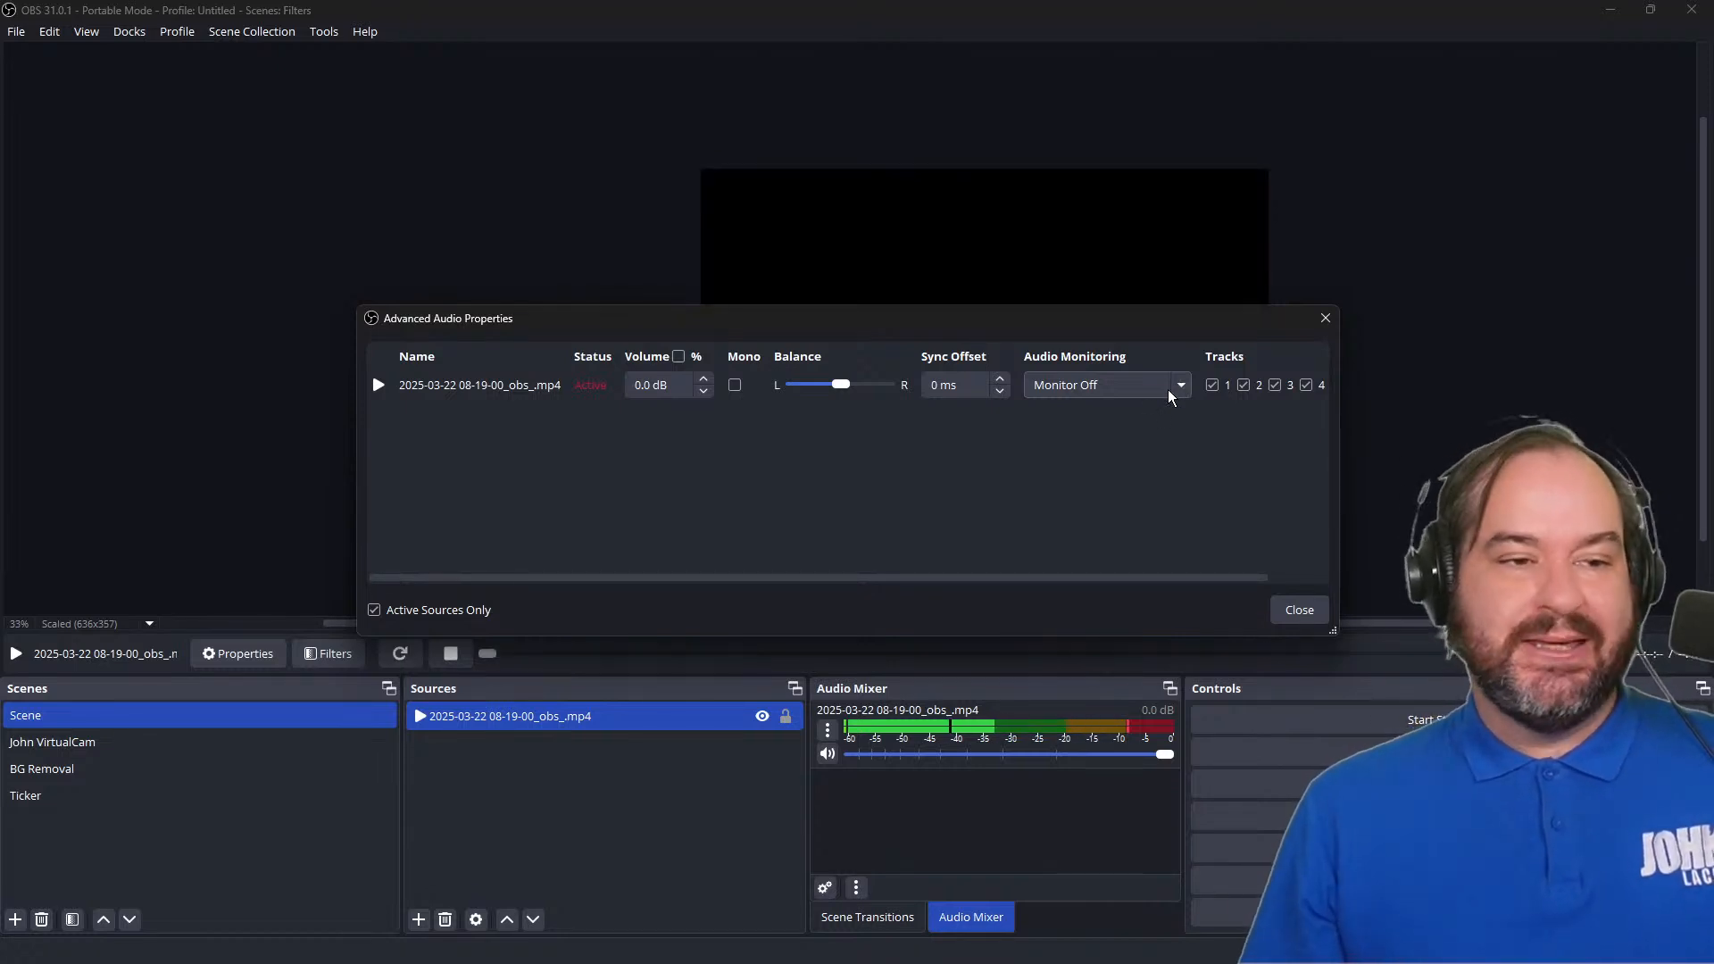
pyautogui.click(1296, 610)
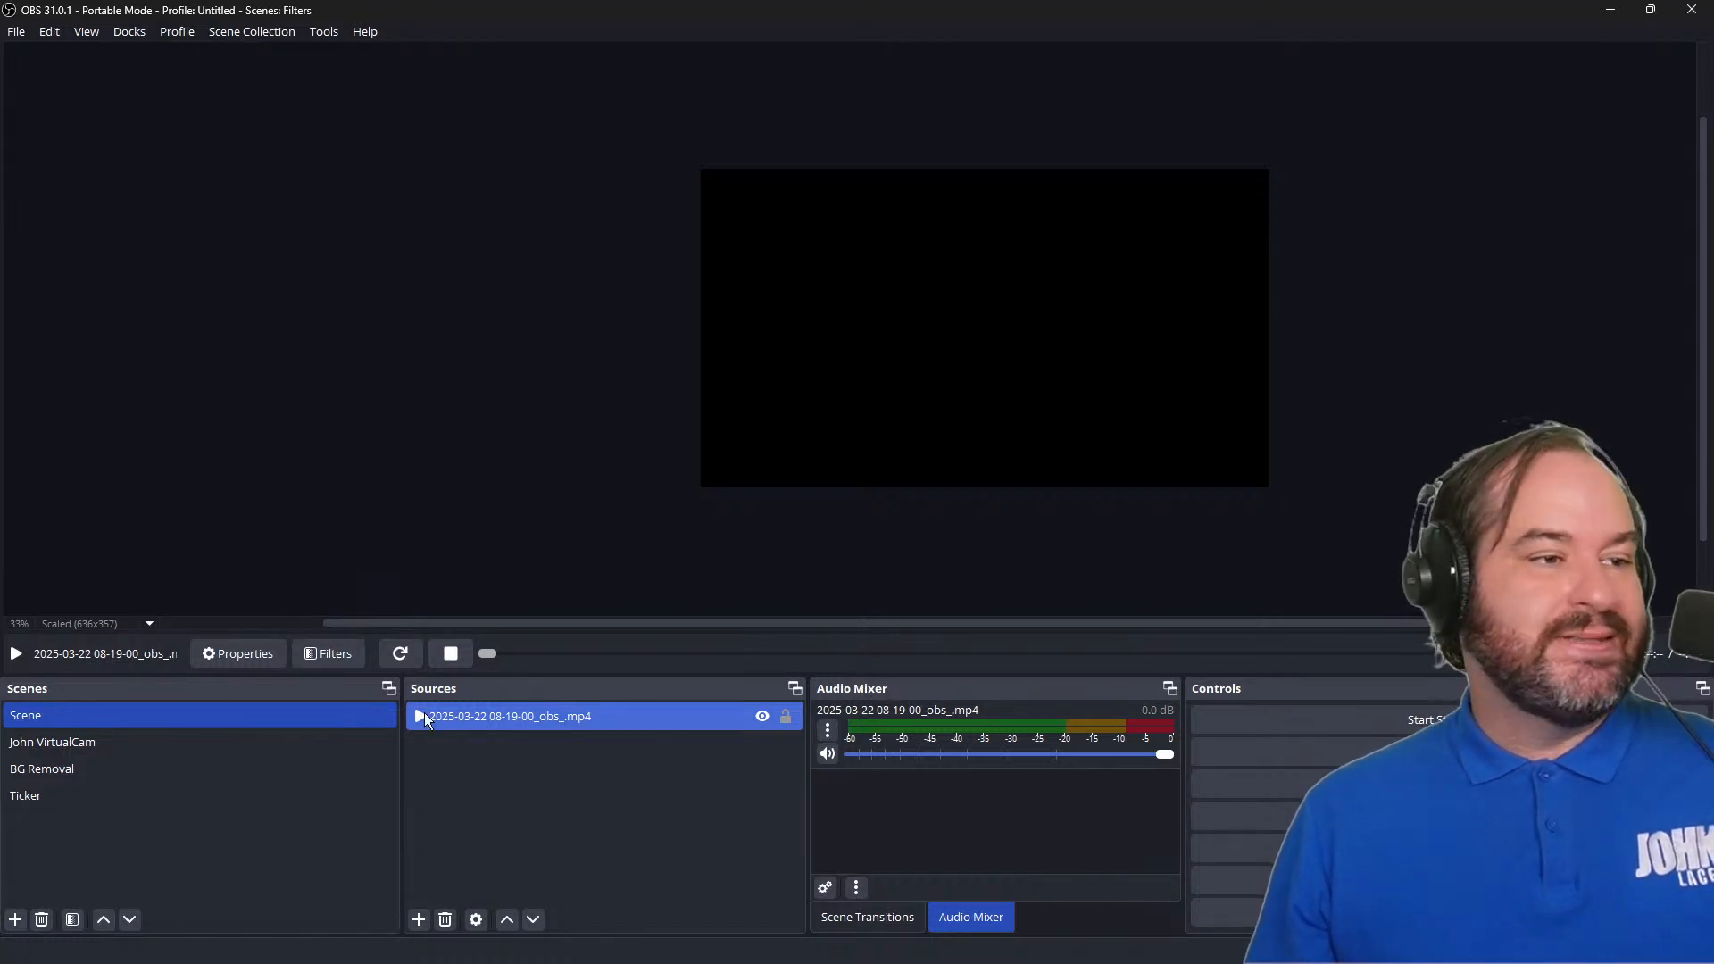
# Step: Restart playback of the mp4 source and add a Compressor audio filter with the default name
pyautogui.click(407, 652)
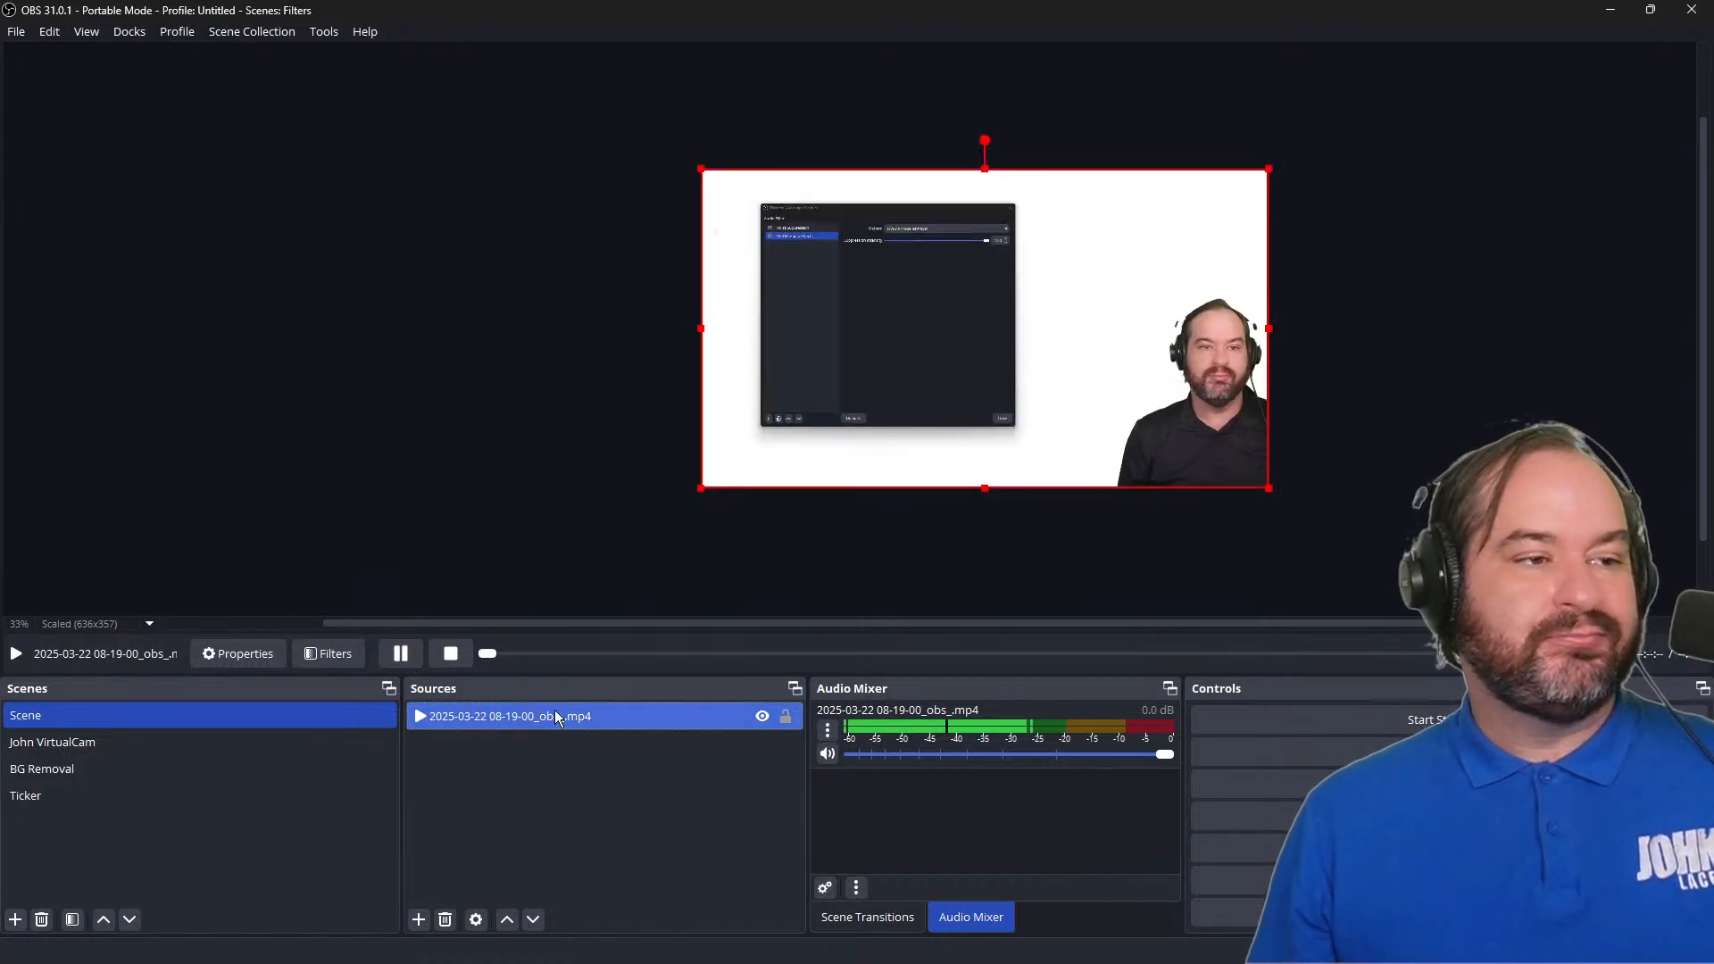
pyautogui.rightClick(554, 710)
pyautogui.click(619, 679)
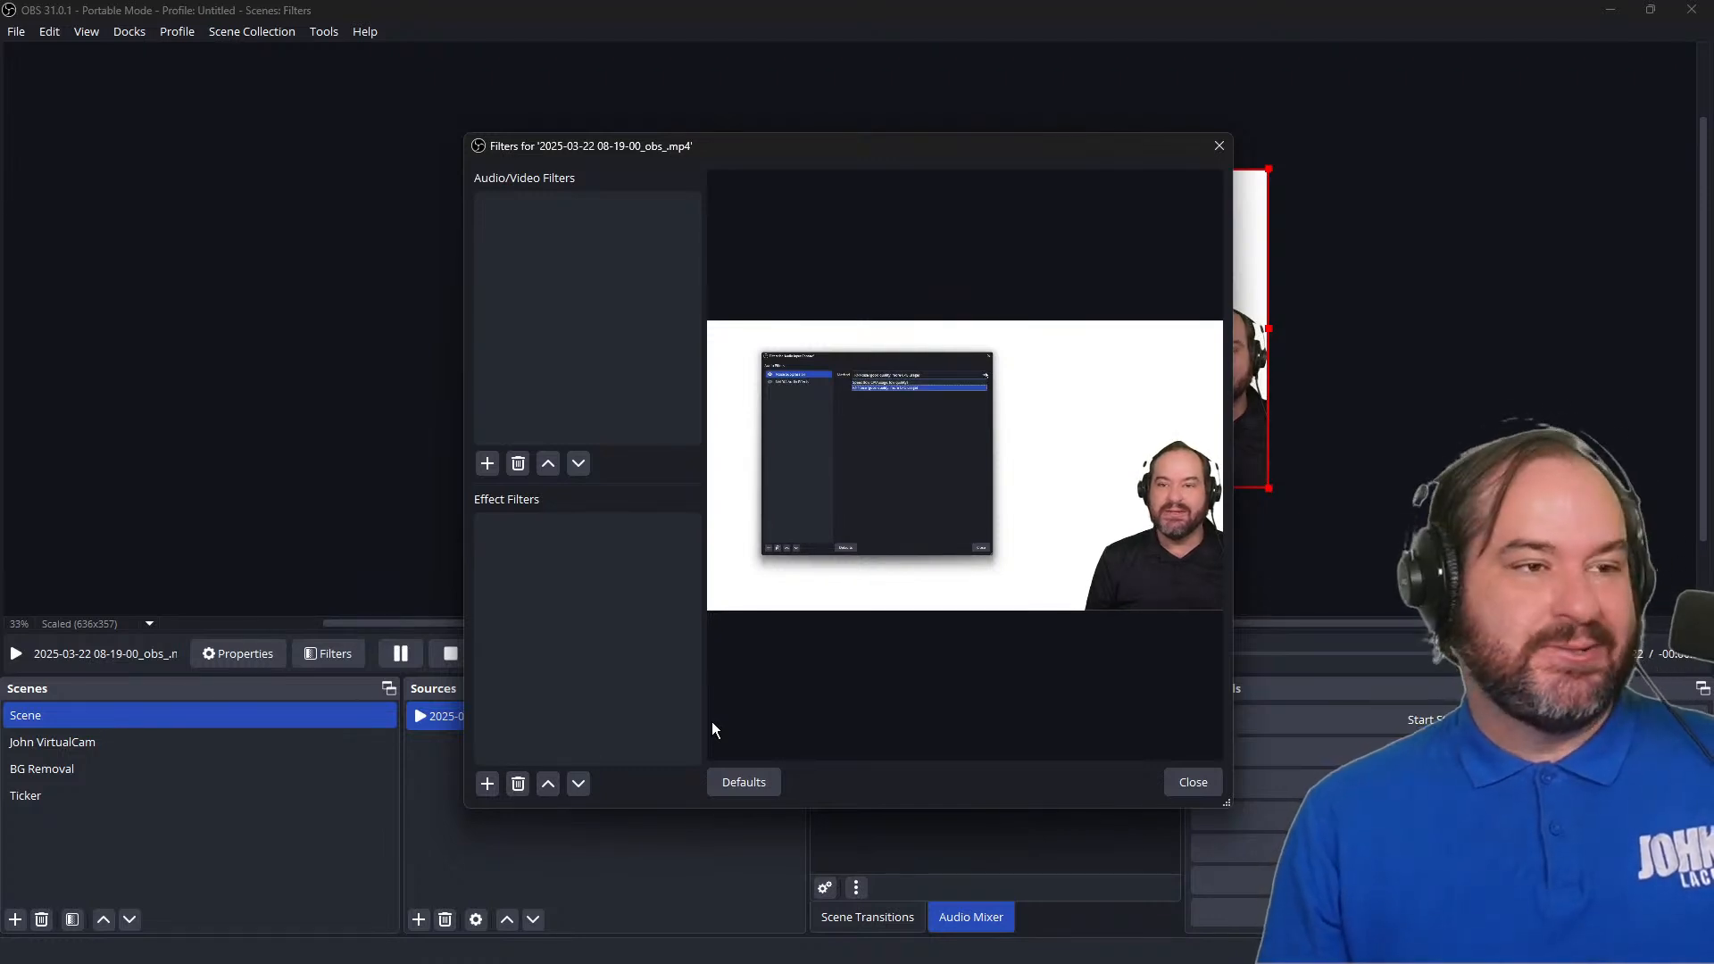
pyautogui.click(488, 464)
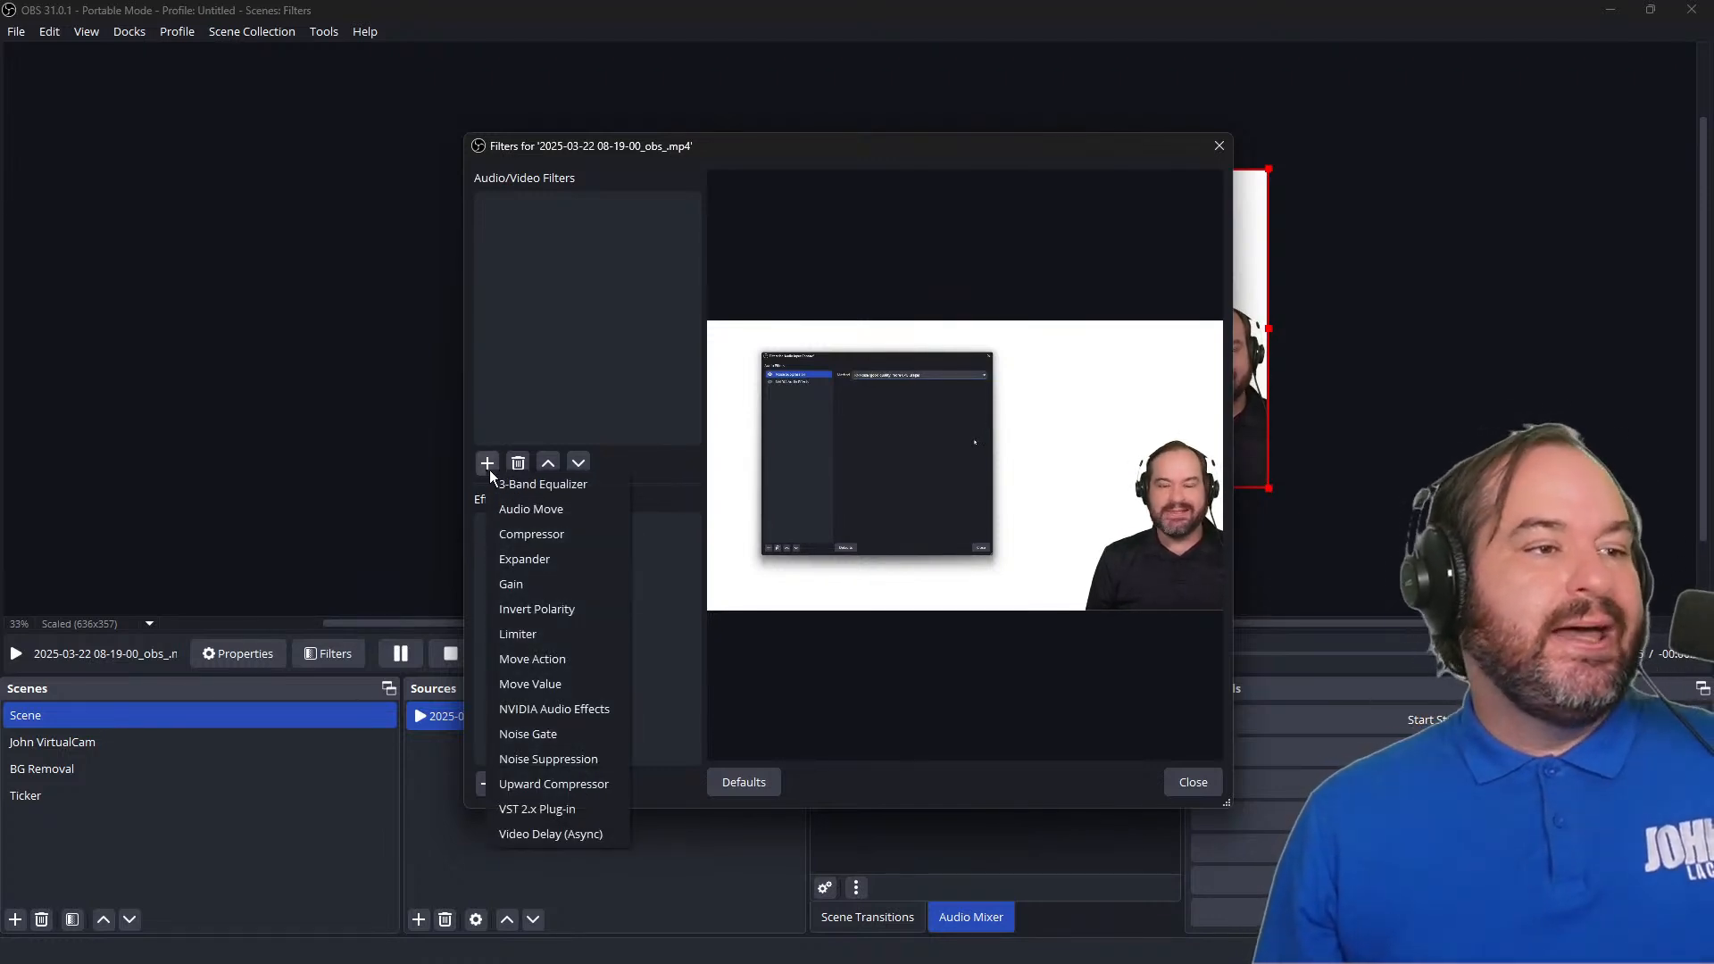
pyautogui.click(623, 533)
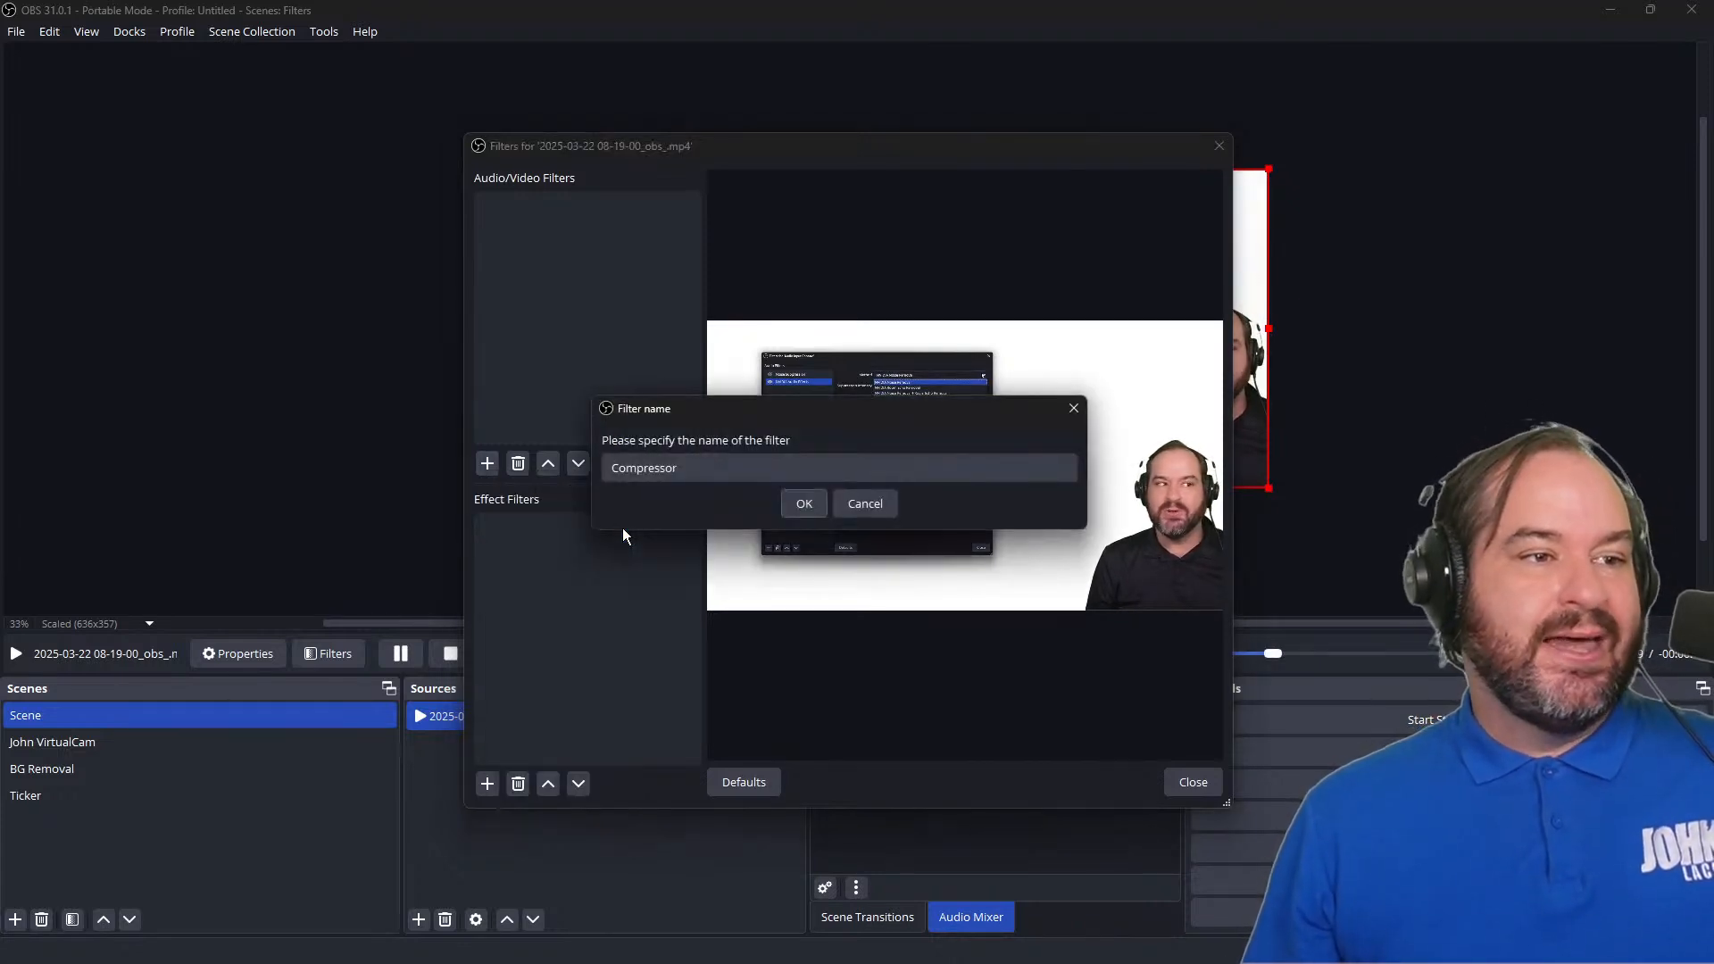
pyautogui.click(807, 508)
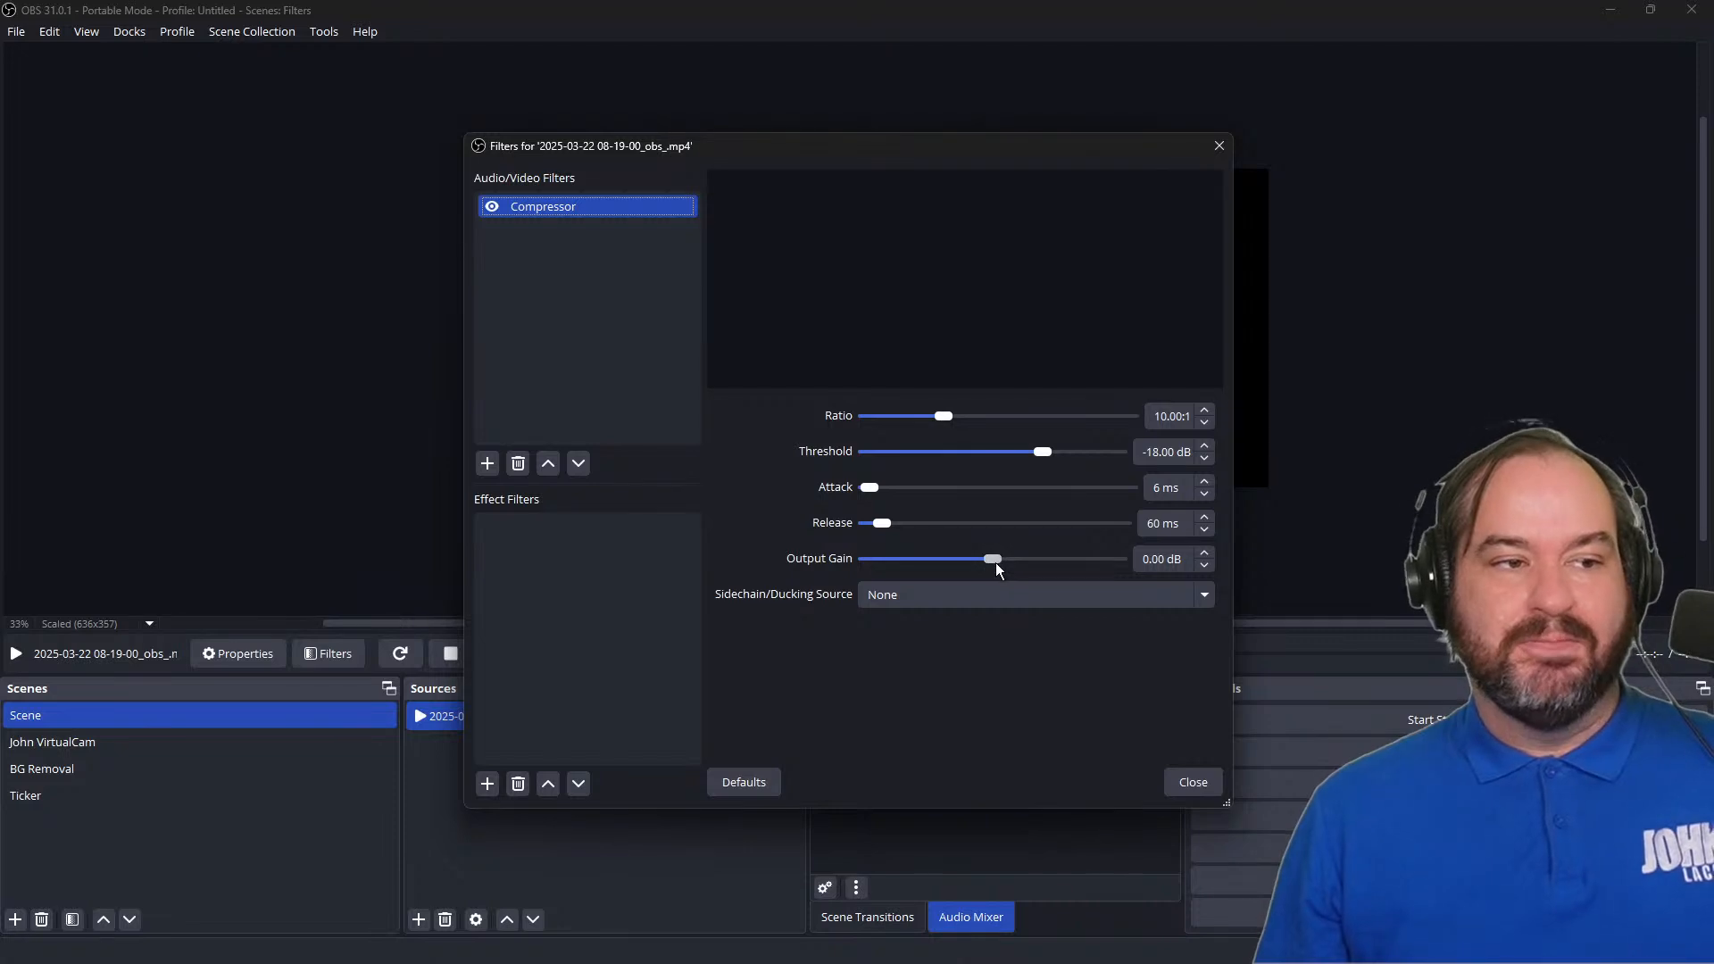
# Step: Examine the available Sidechain/Ducking Source choices of the Compressor filter
pyautogui.click(1045, 598)
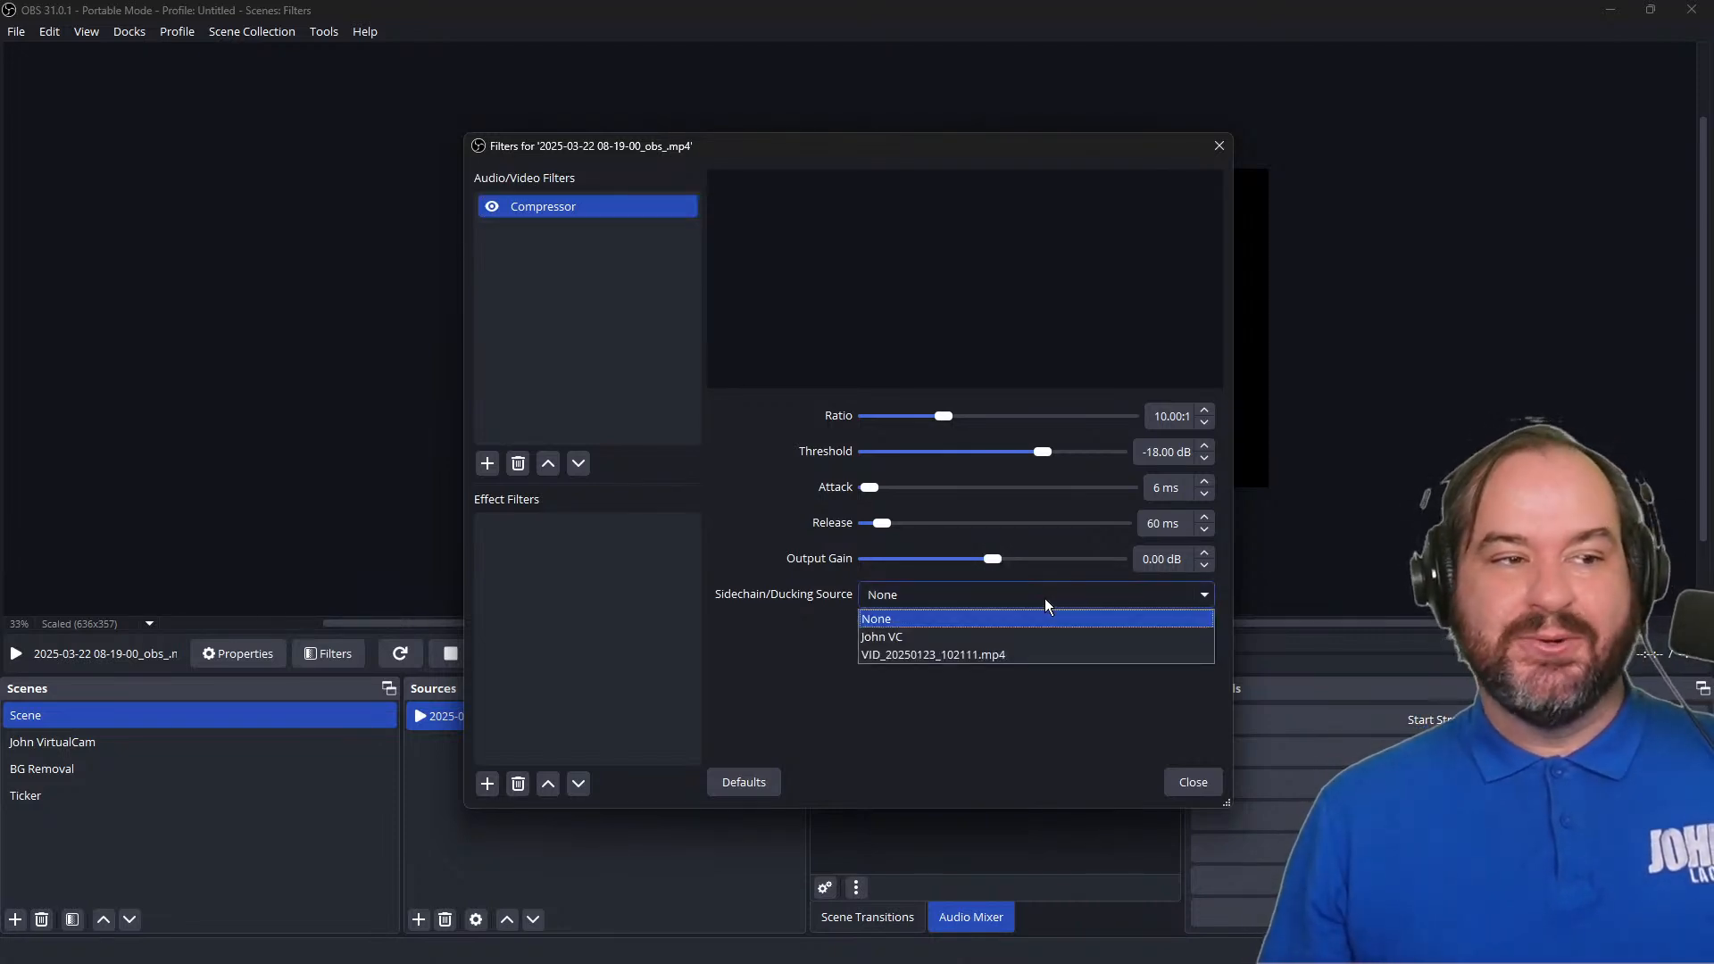
pyautogui.click(1045, 598)
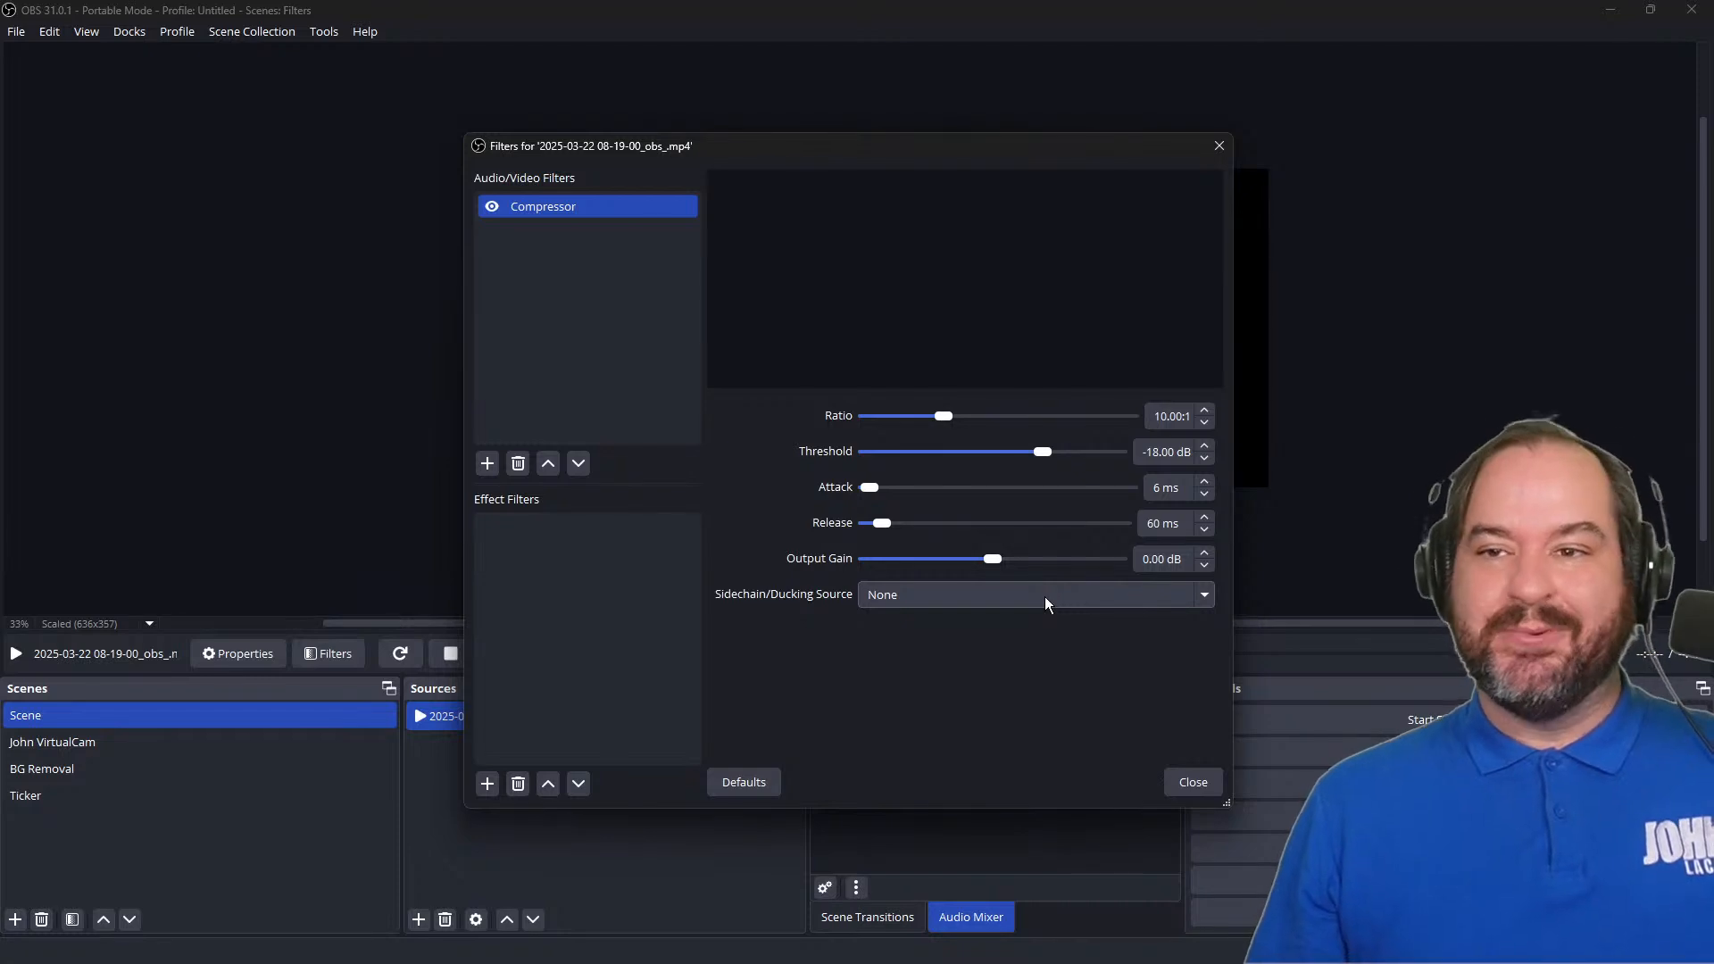
pyautogui.click(1044, 596)
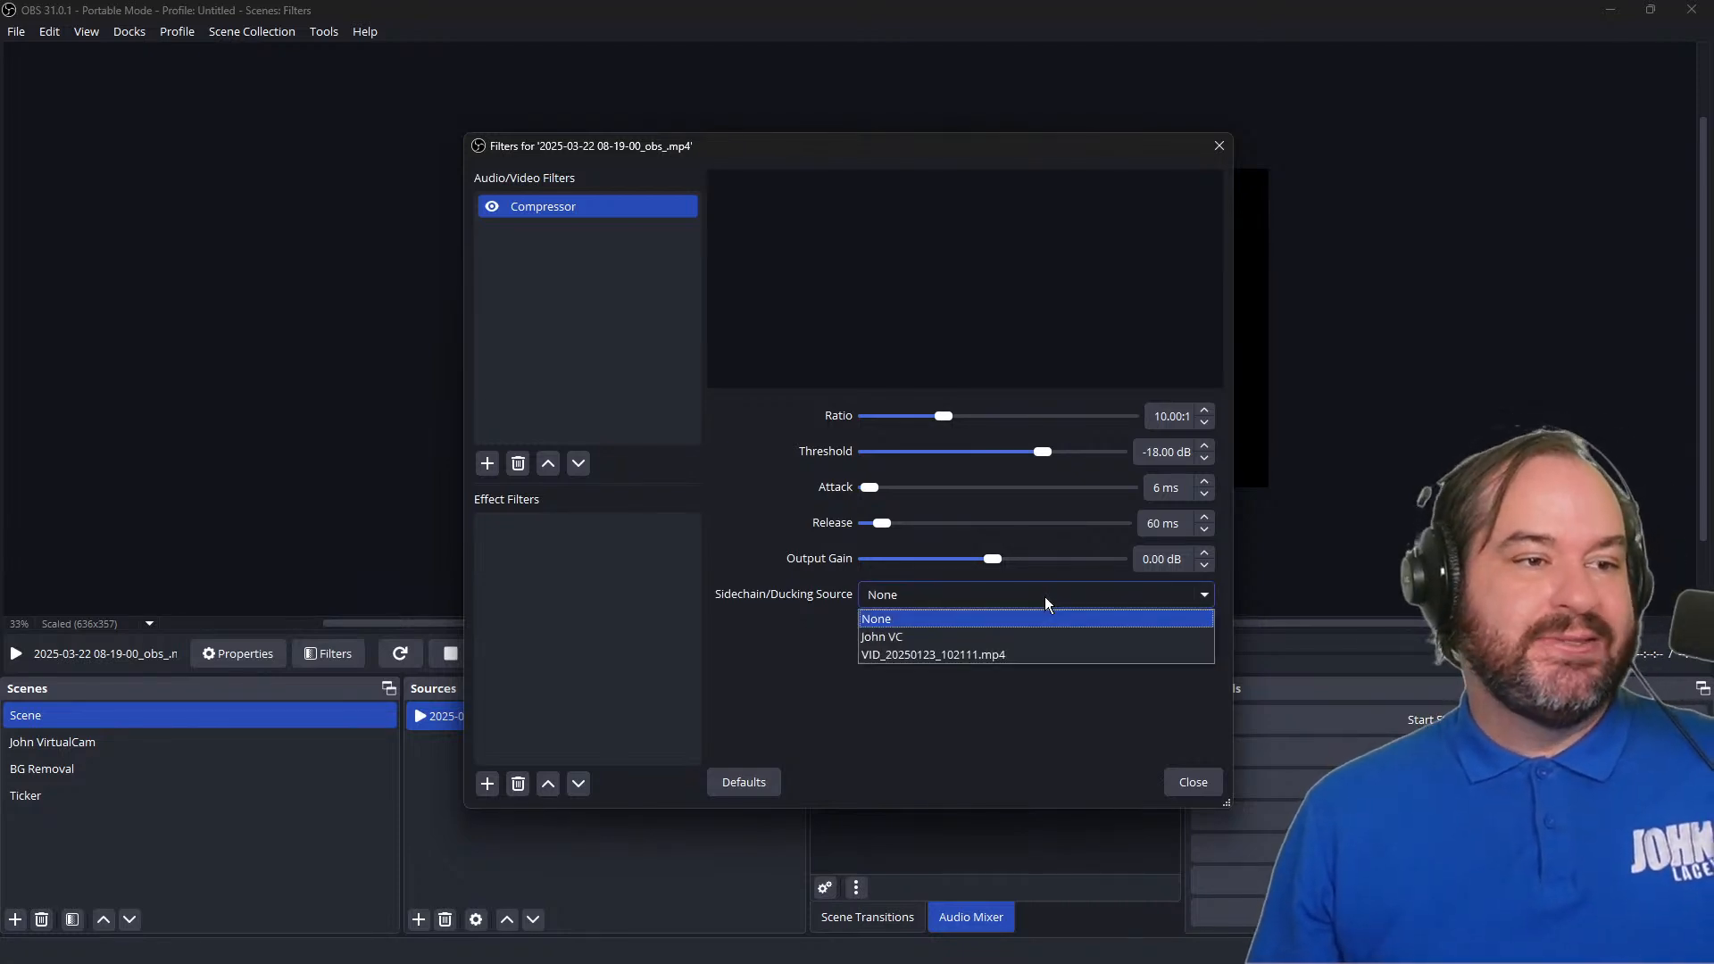
pyautogui.click(1046, 604)
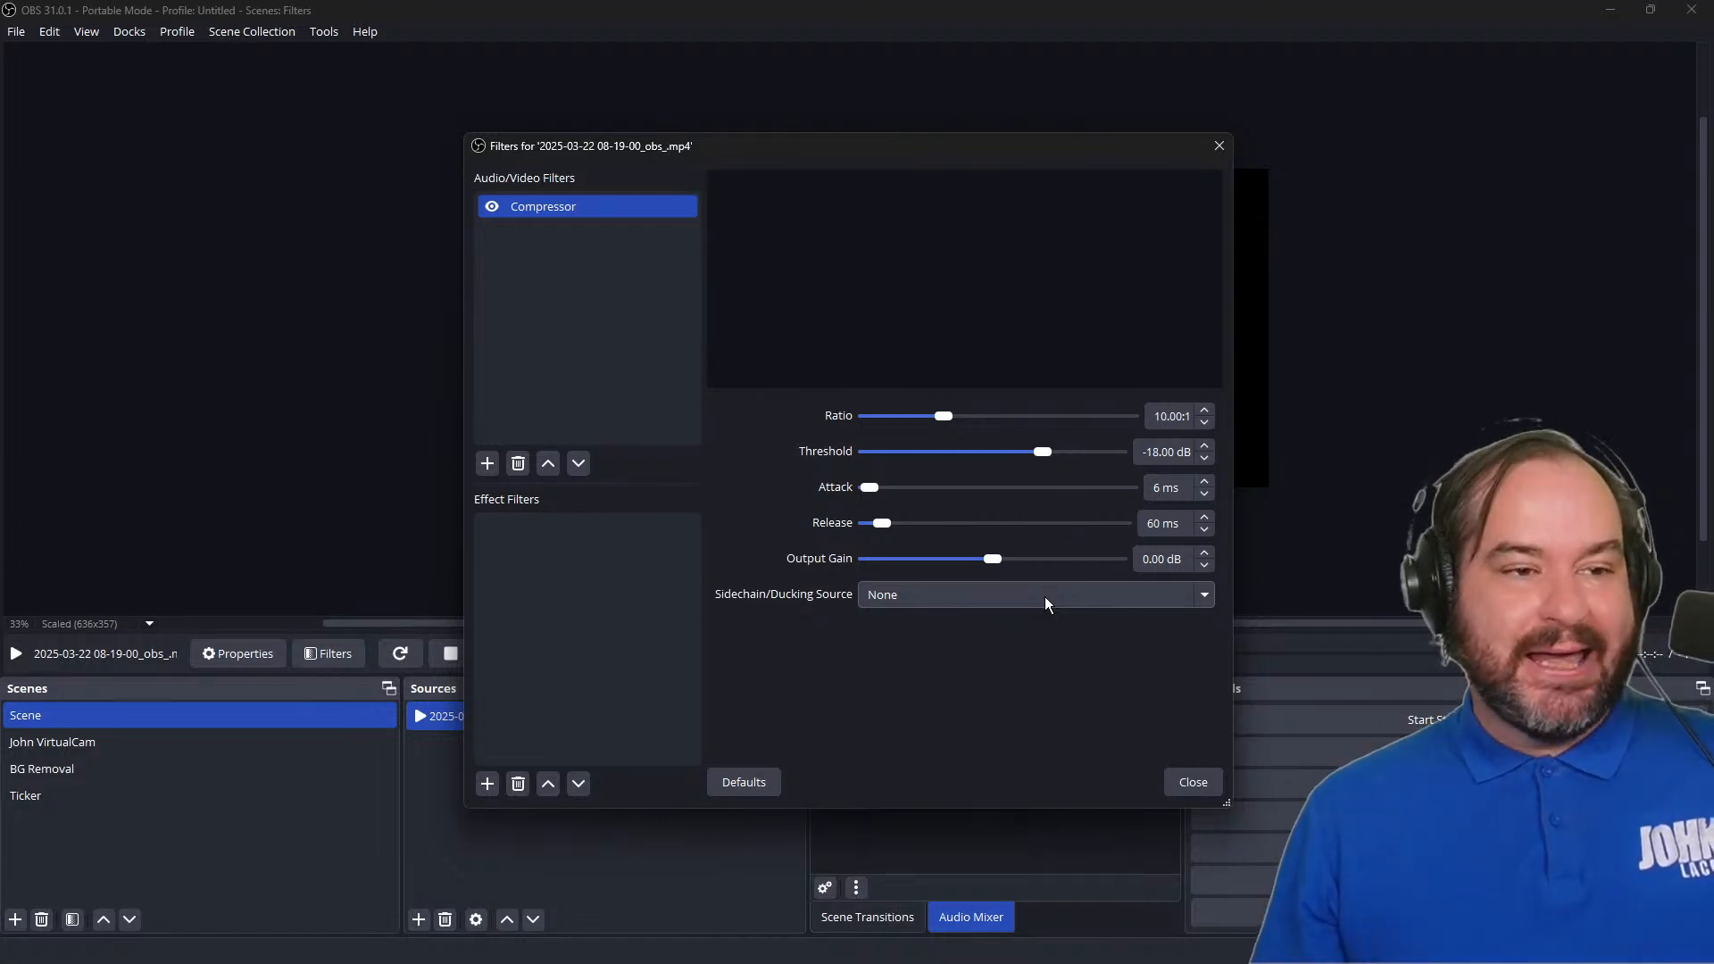
pyautogui.click(1044, 596)
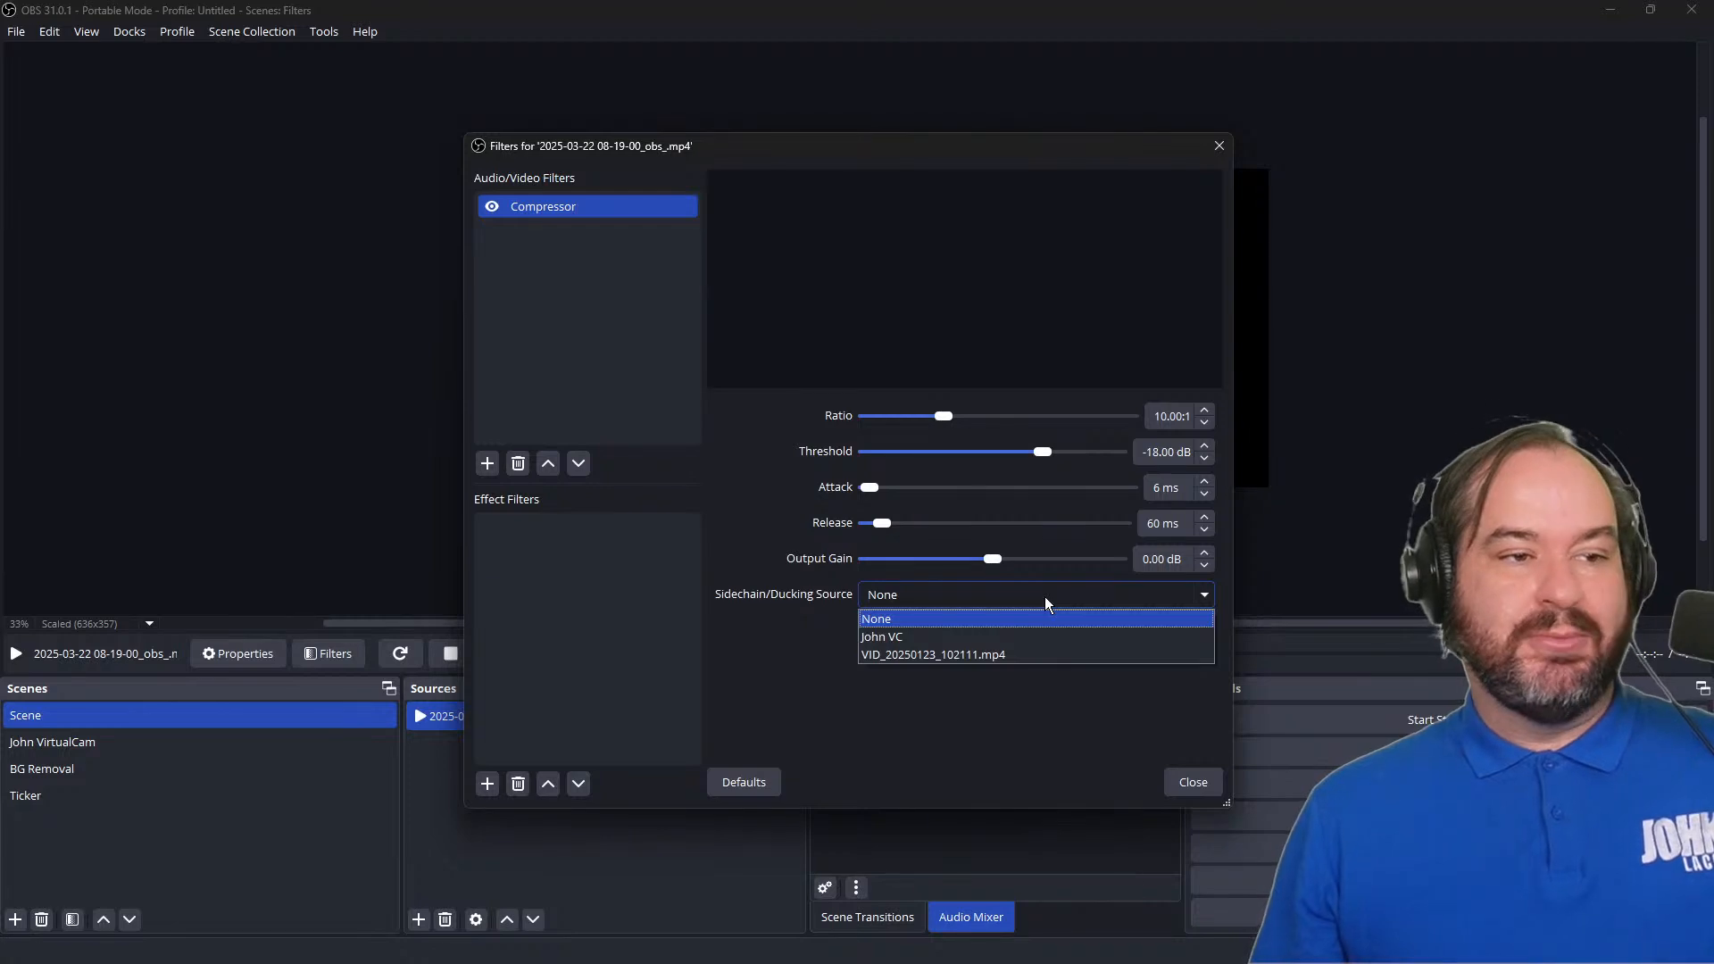
pyautogui.click(1044, 596)
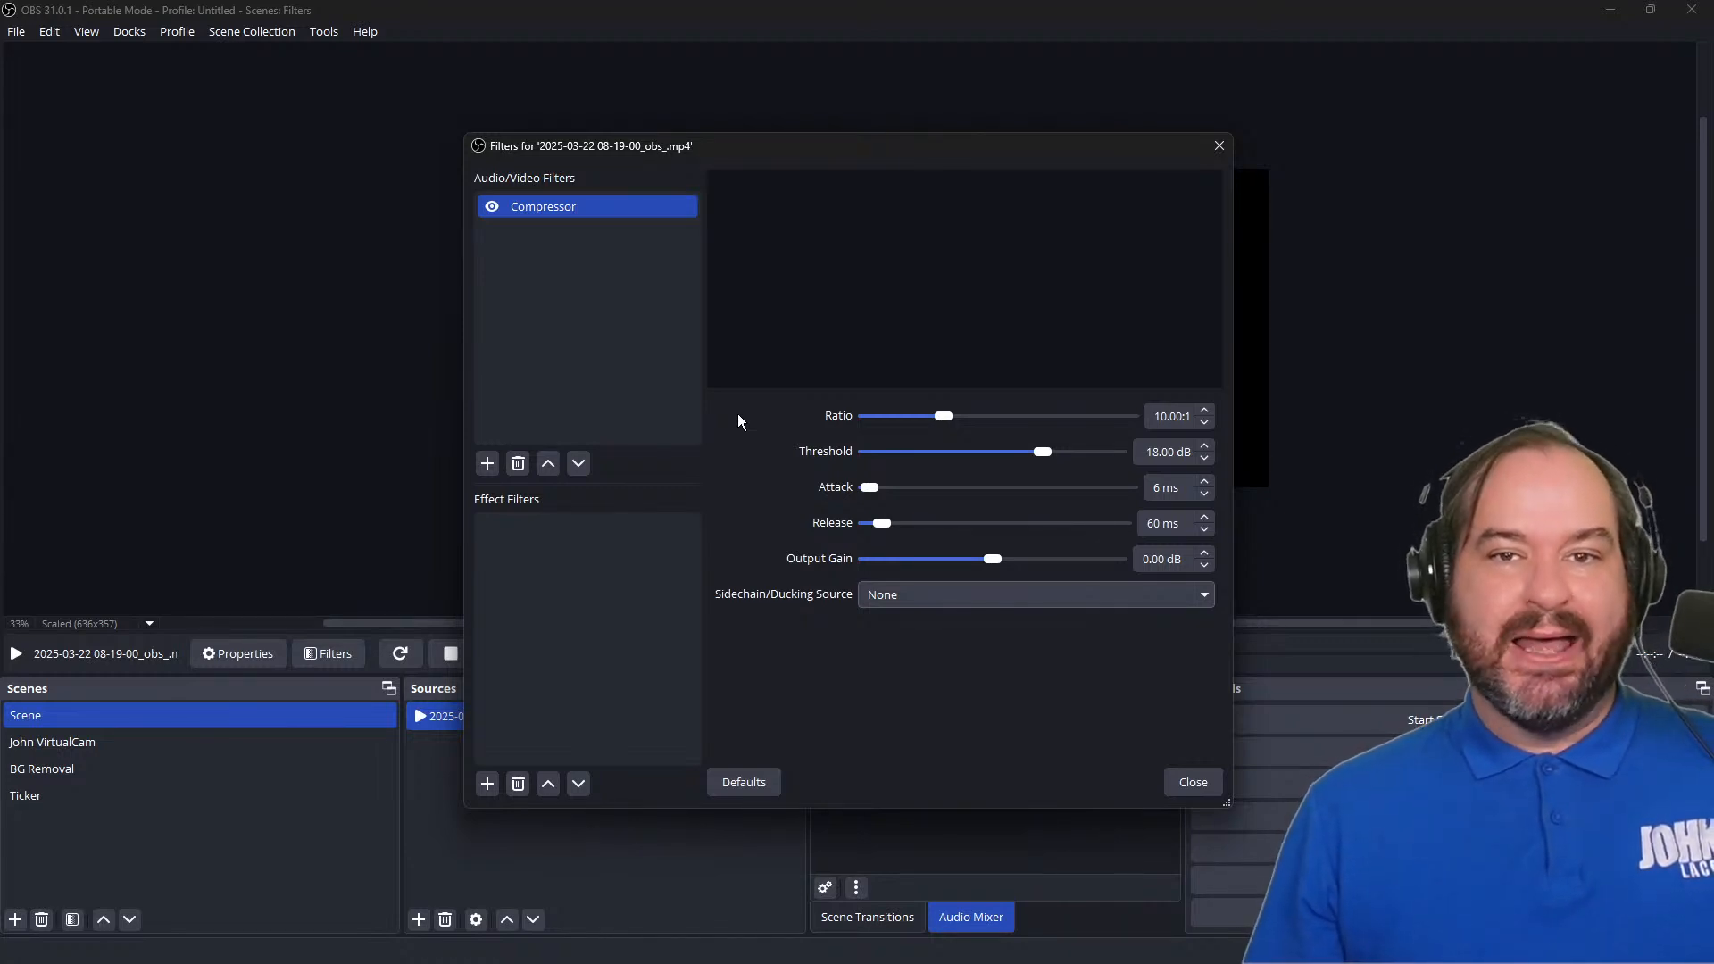
# Step: Remove the Compressor filter from the mp4 source and confirm the removal
pyautogui.rightClick(623, 209)
pyautogui.click(692, 308)
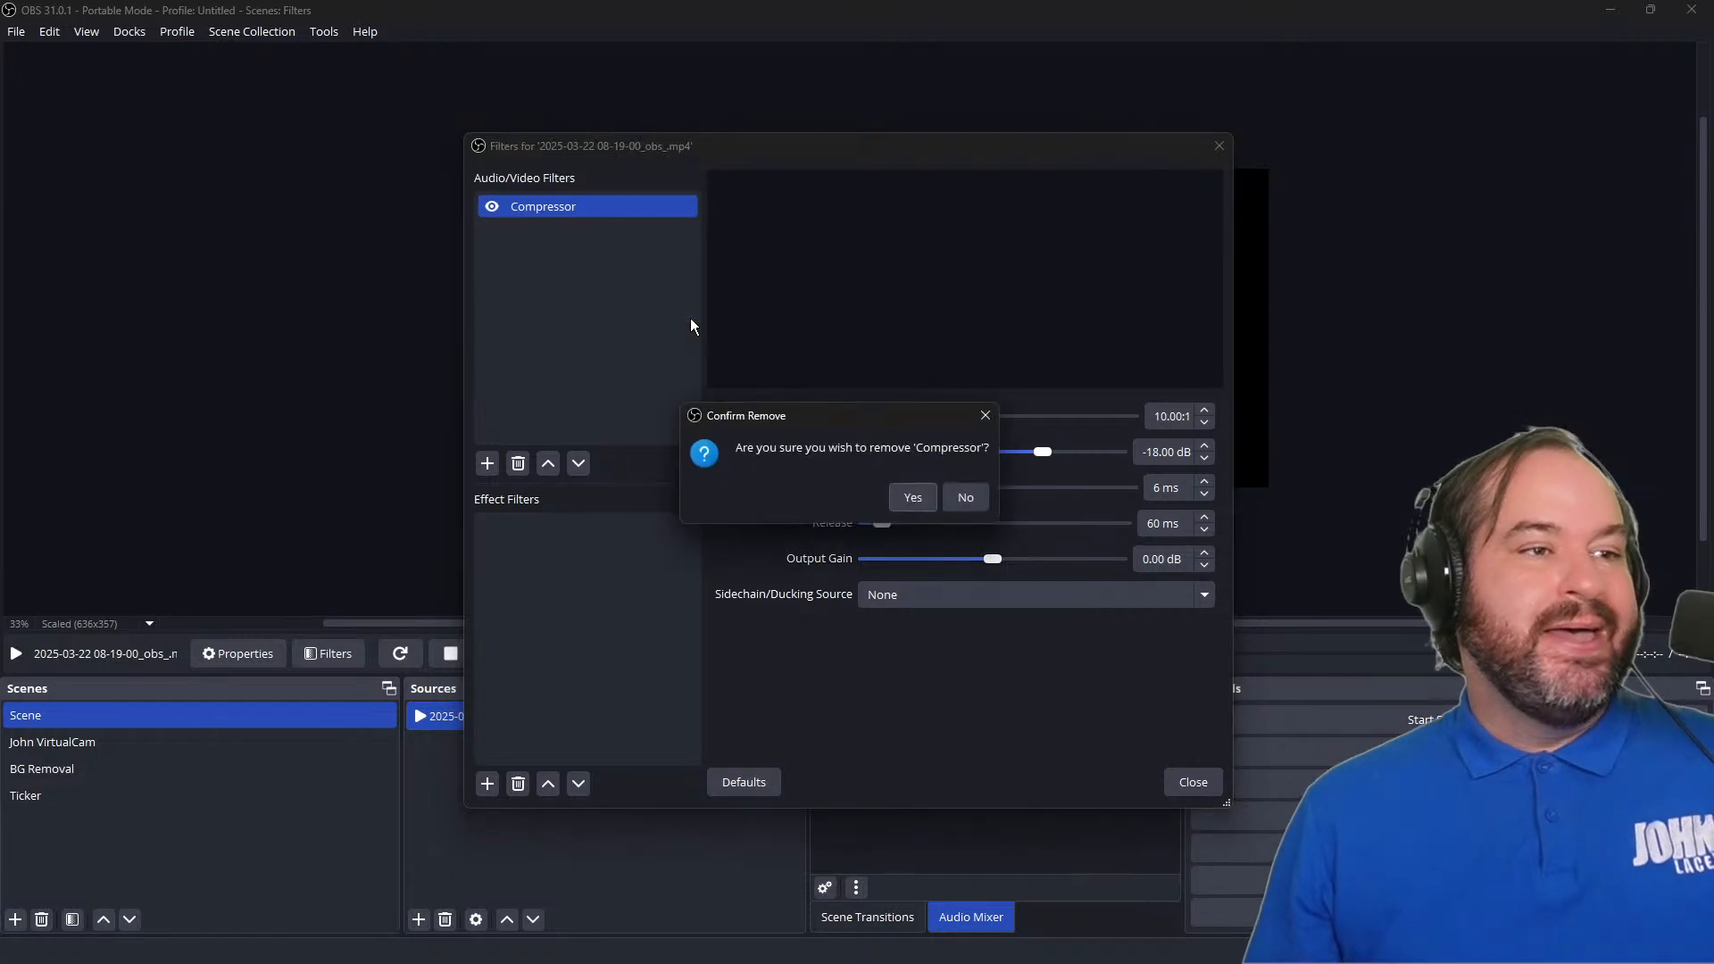
pyautogui.click(912, 500)
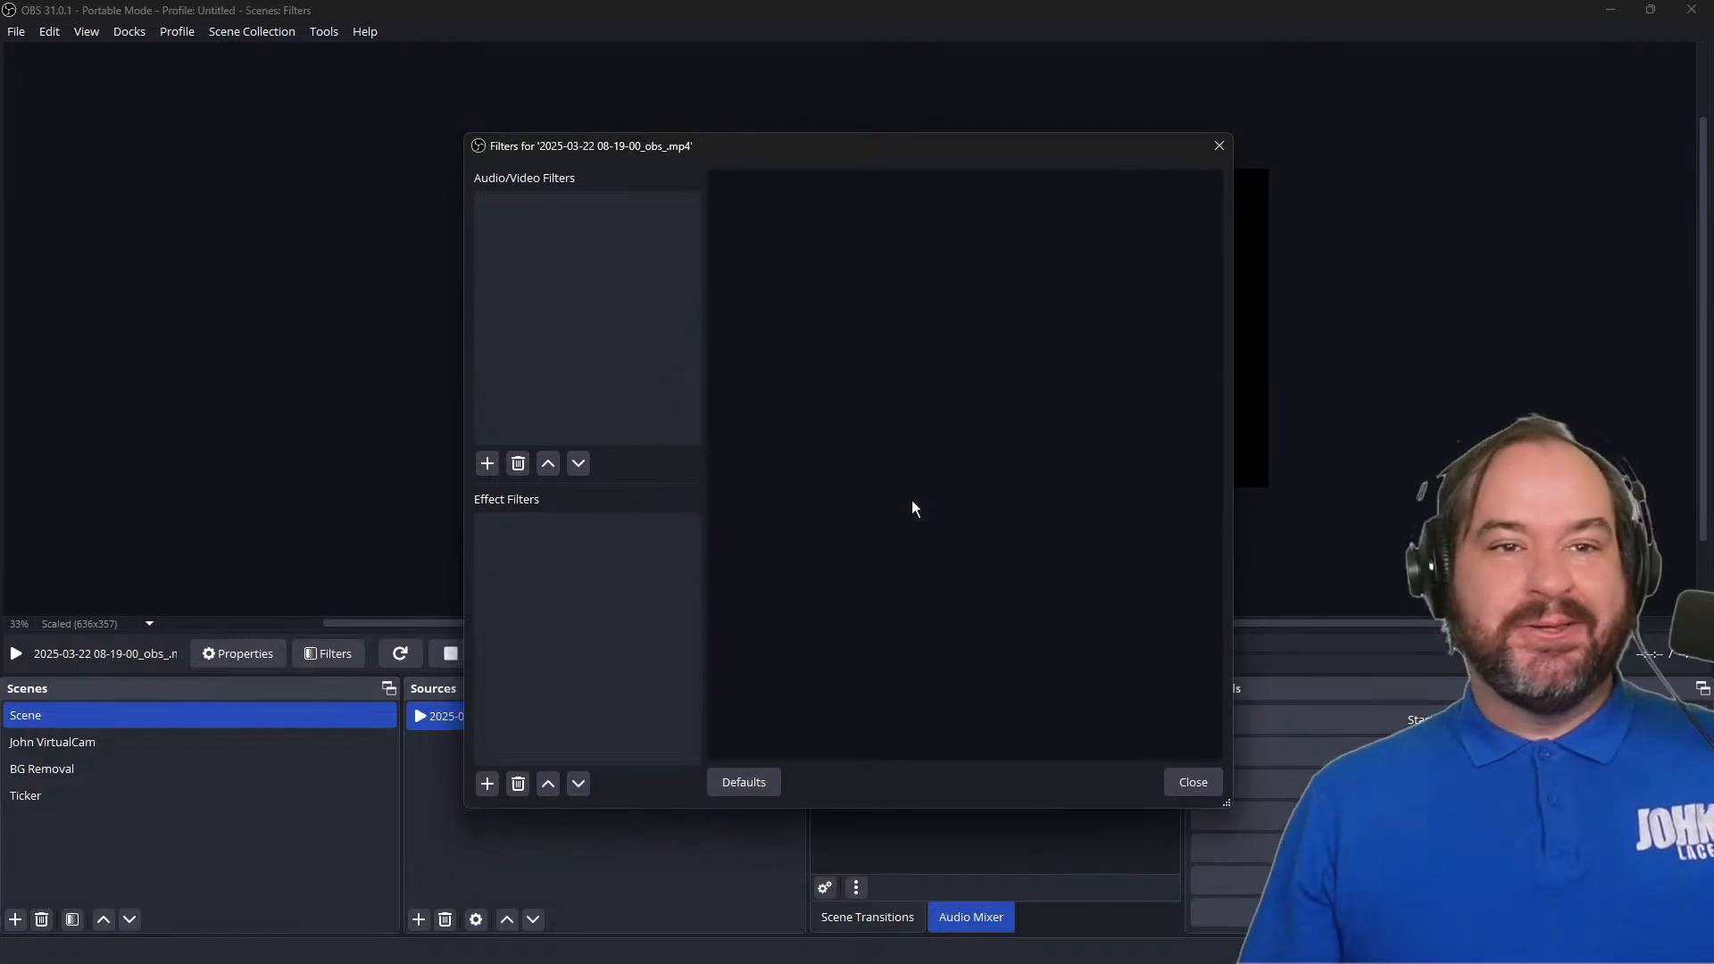
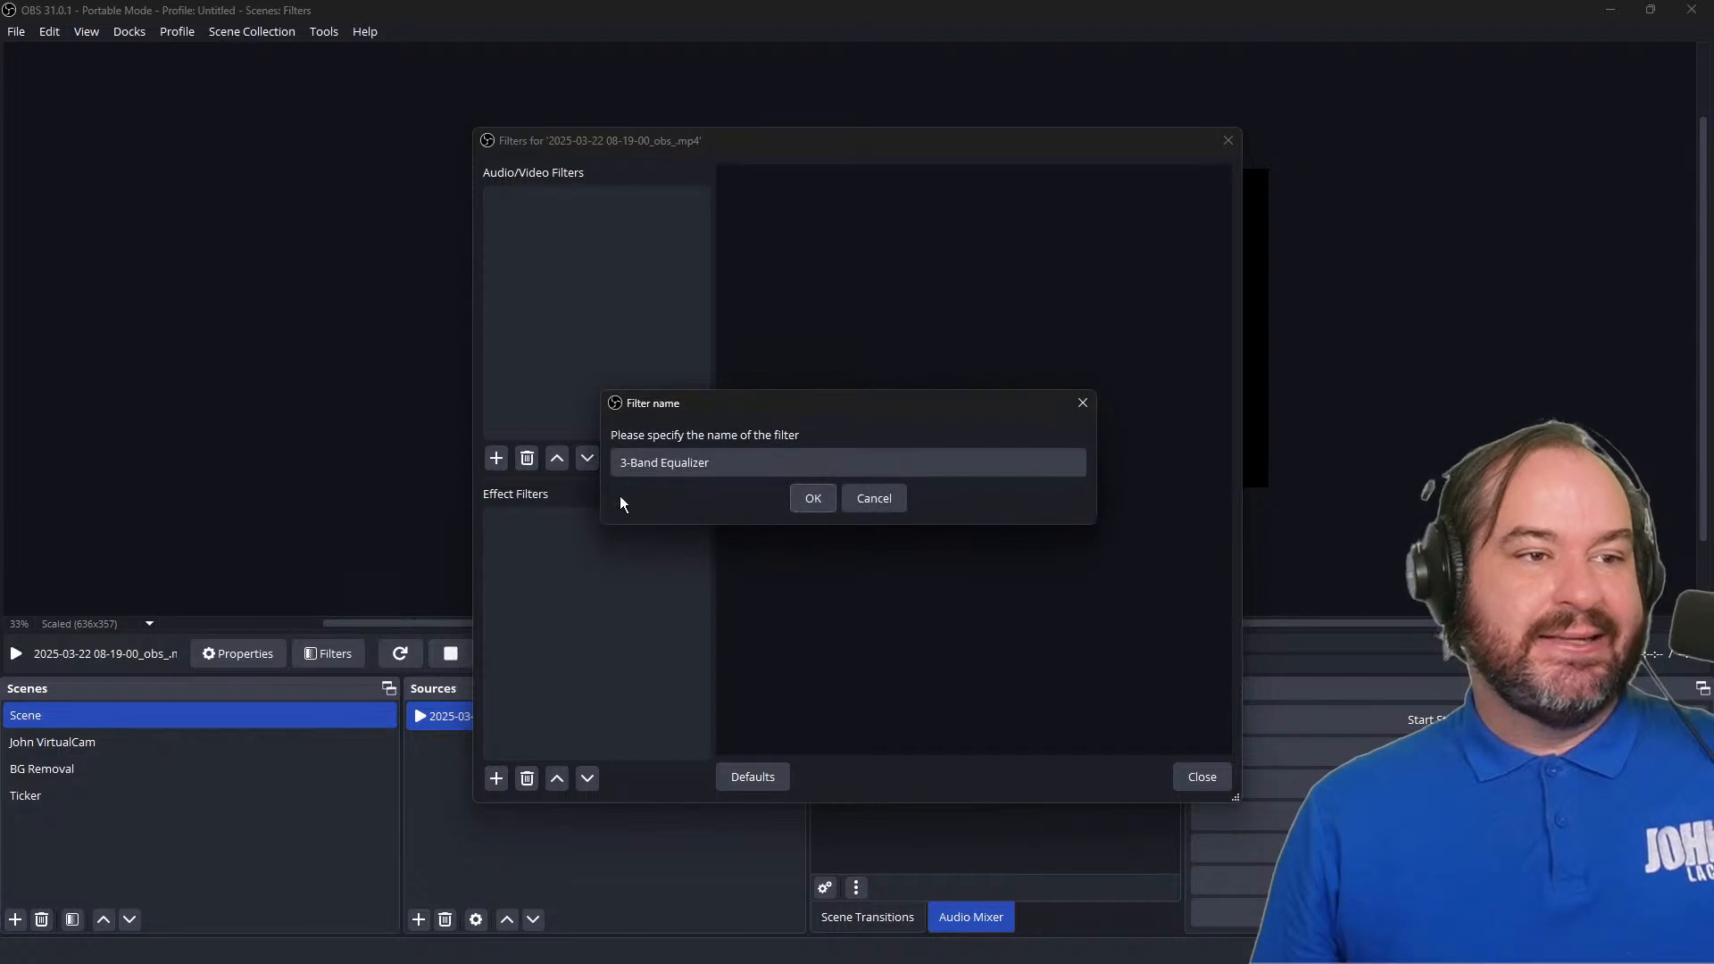
# Step: Add a 3-Band Equalizer filter to the mp4 source to view its High, Mid and Low controls, and remove it
pyautogui.click(813, 499)
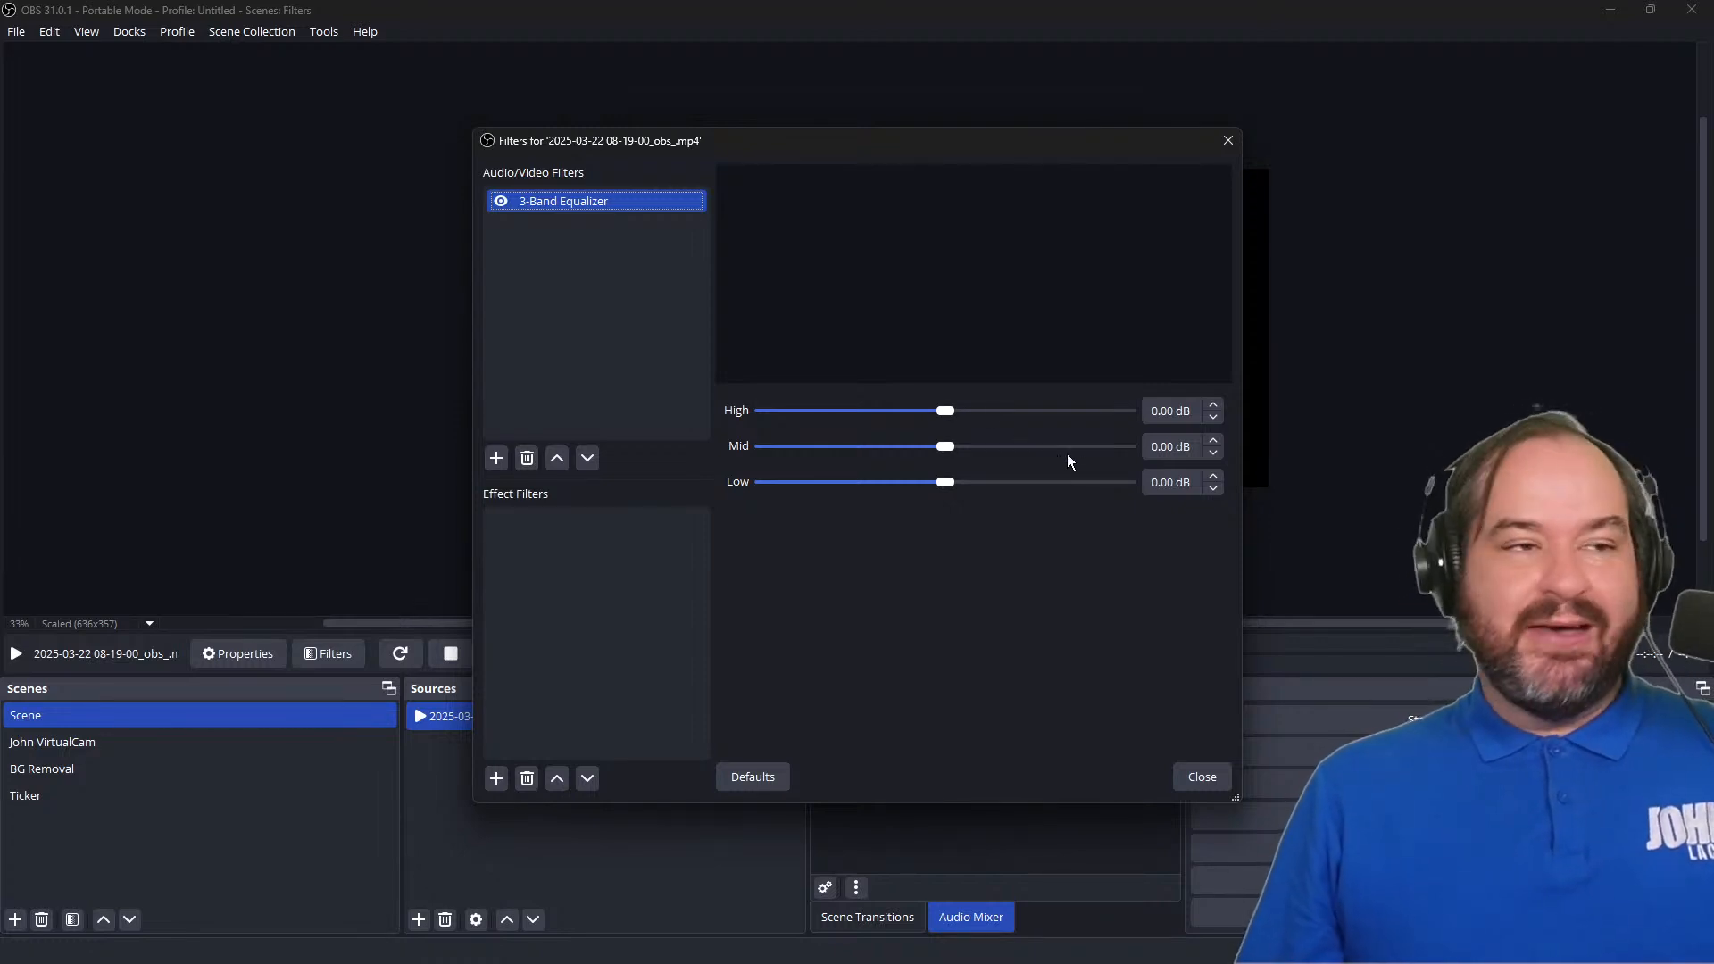
pyautogui.rightClick(643, 203)
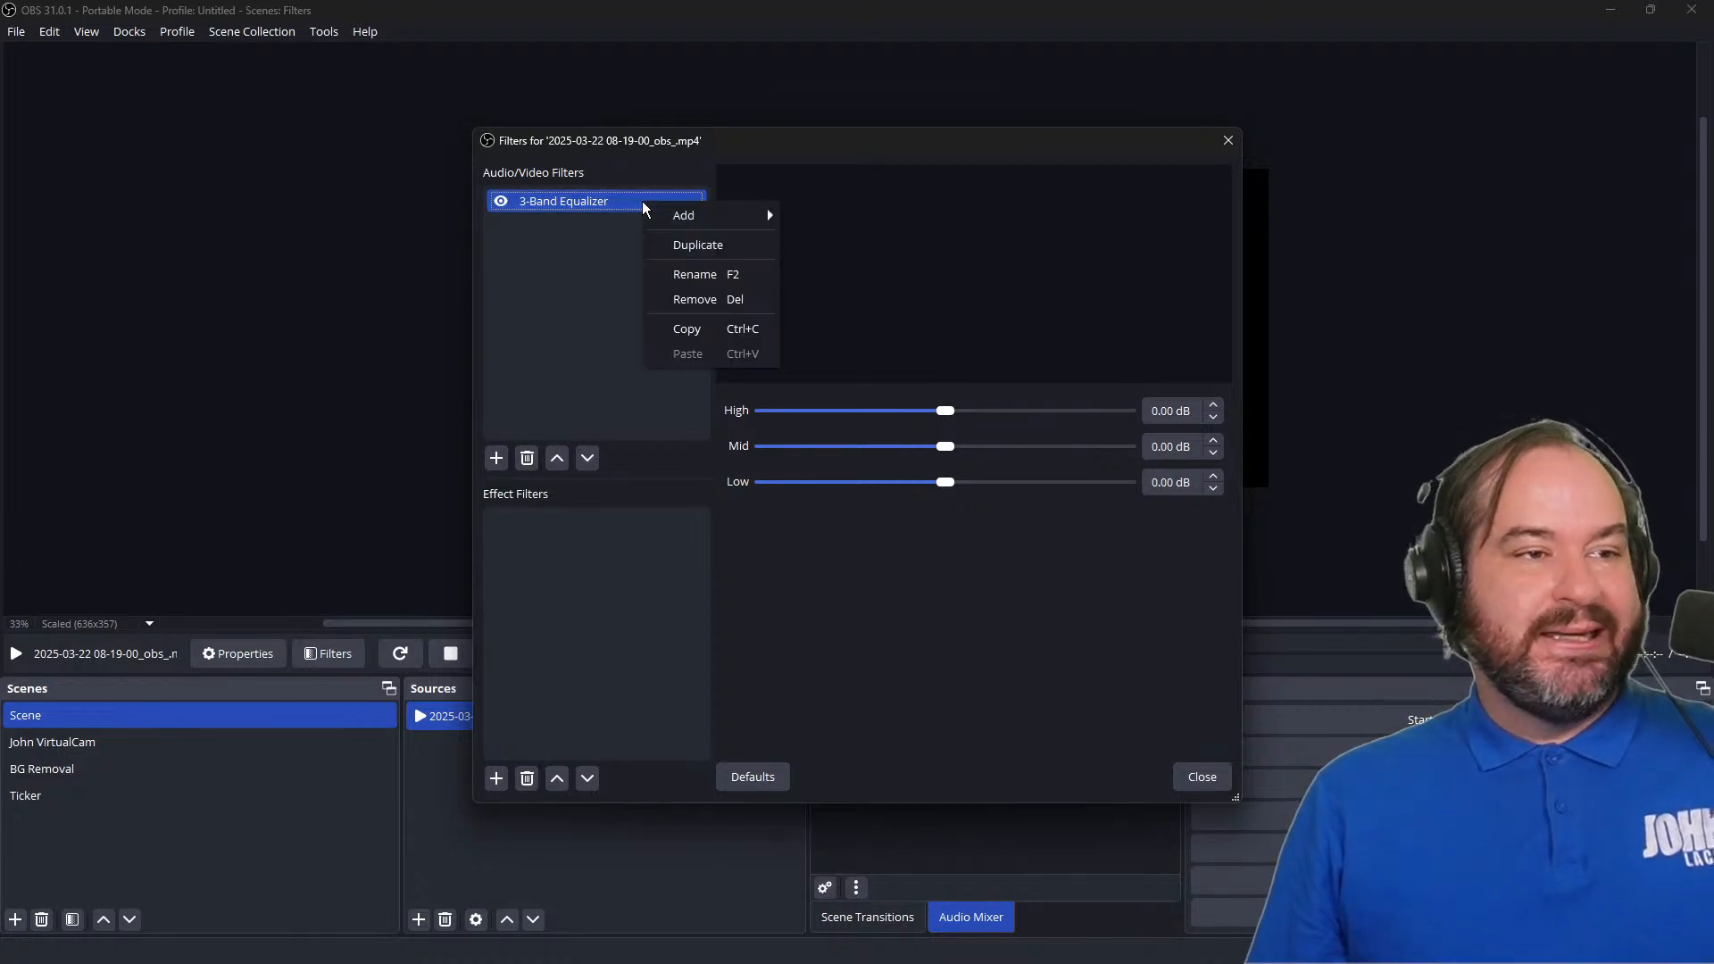
pyautogui.click(691, 299)
pyautogui.click(931, 492)
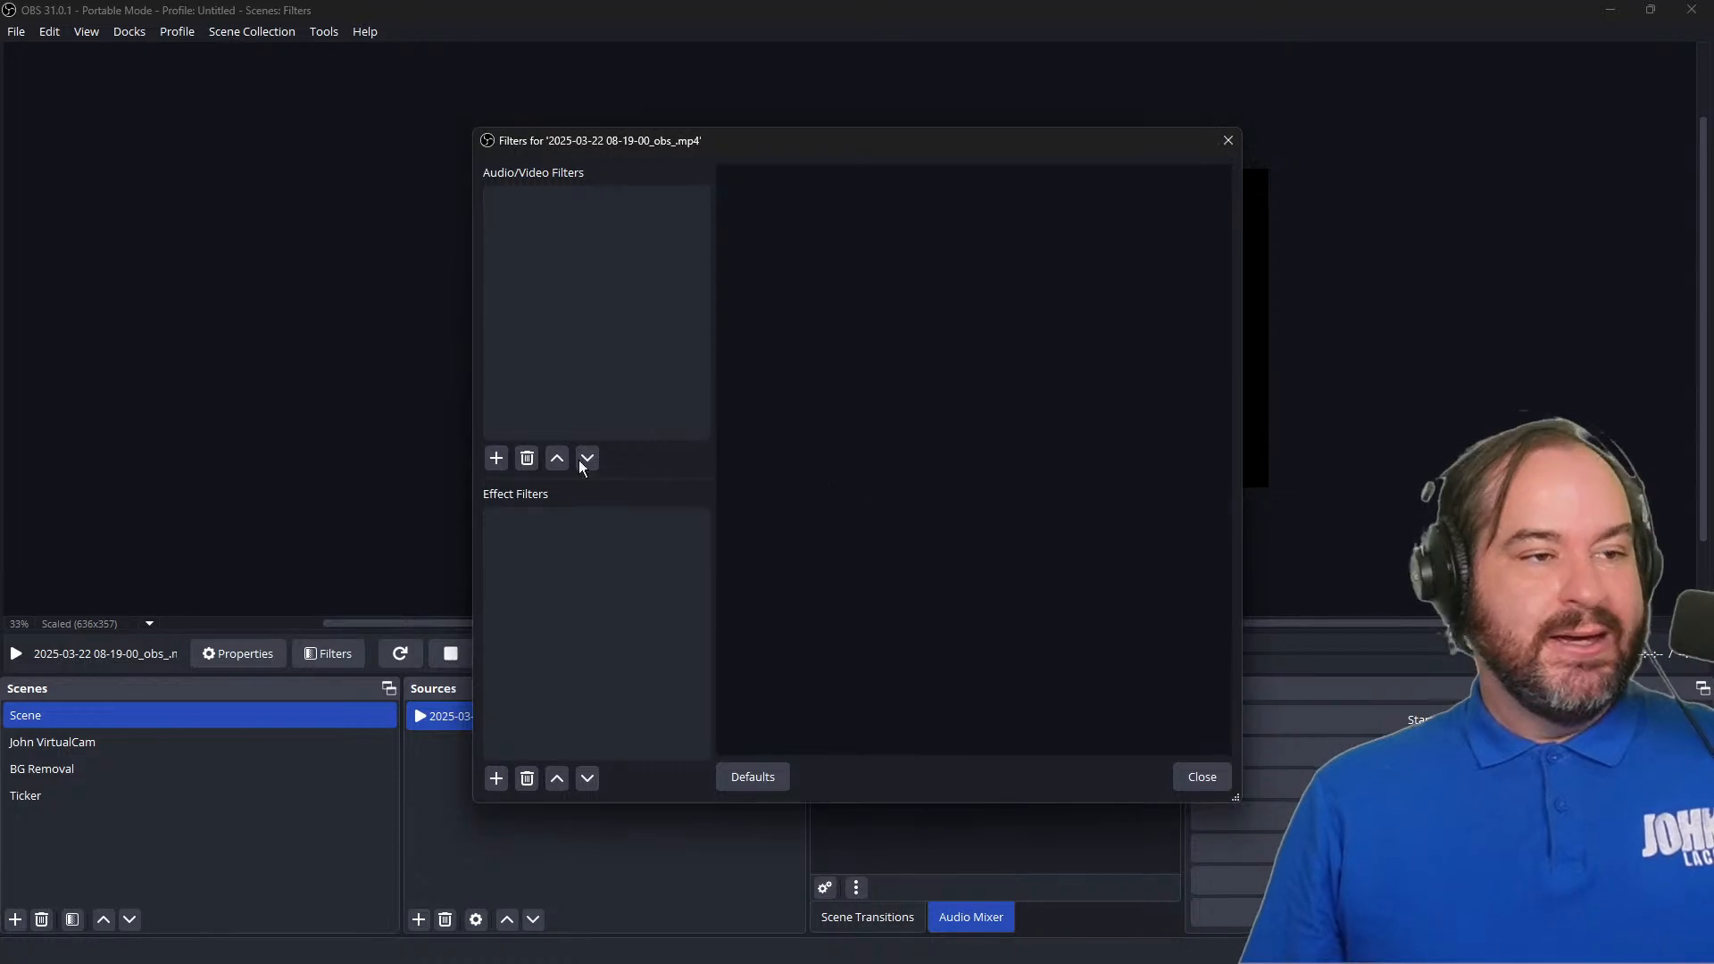
# Step: Add a Gain audio filter with the default name to the mp4 source
pyautogui.click(496, 459)
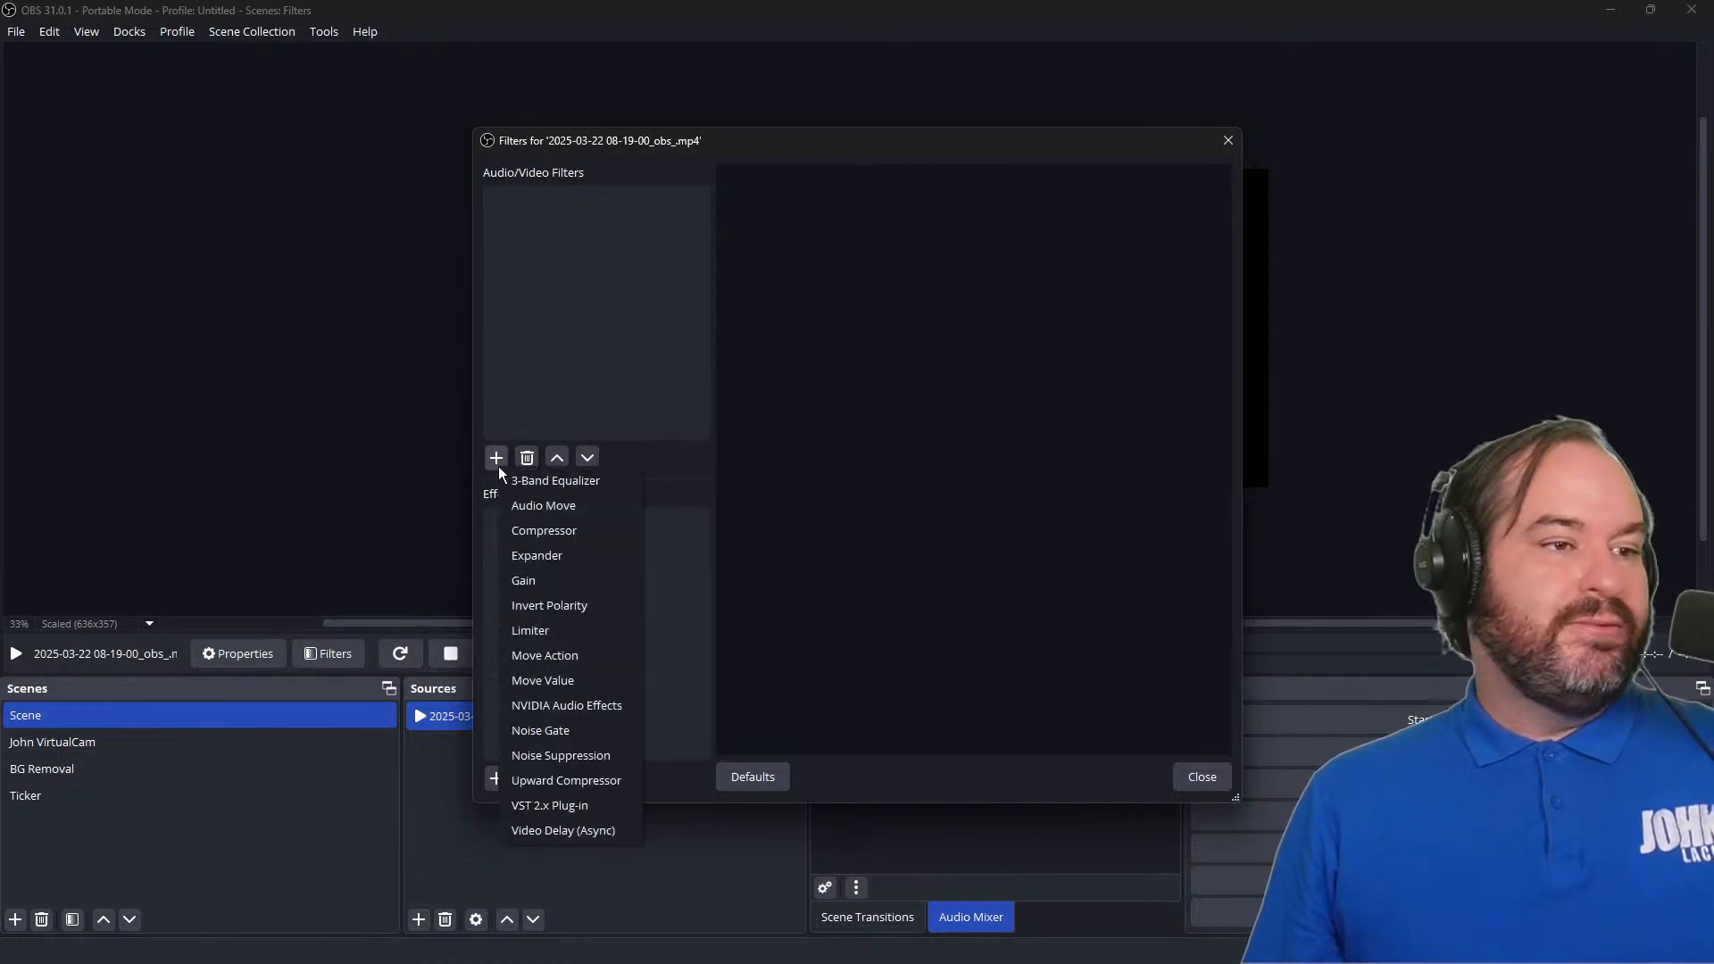
pyautogui.click(604, 573)
pyautogui.click(823, 505)
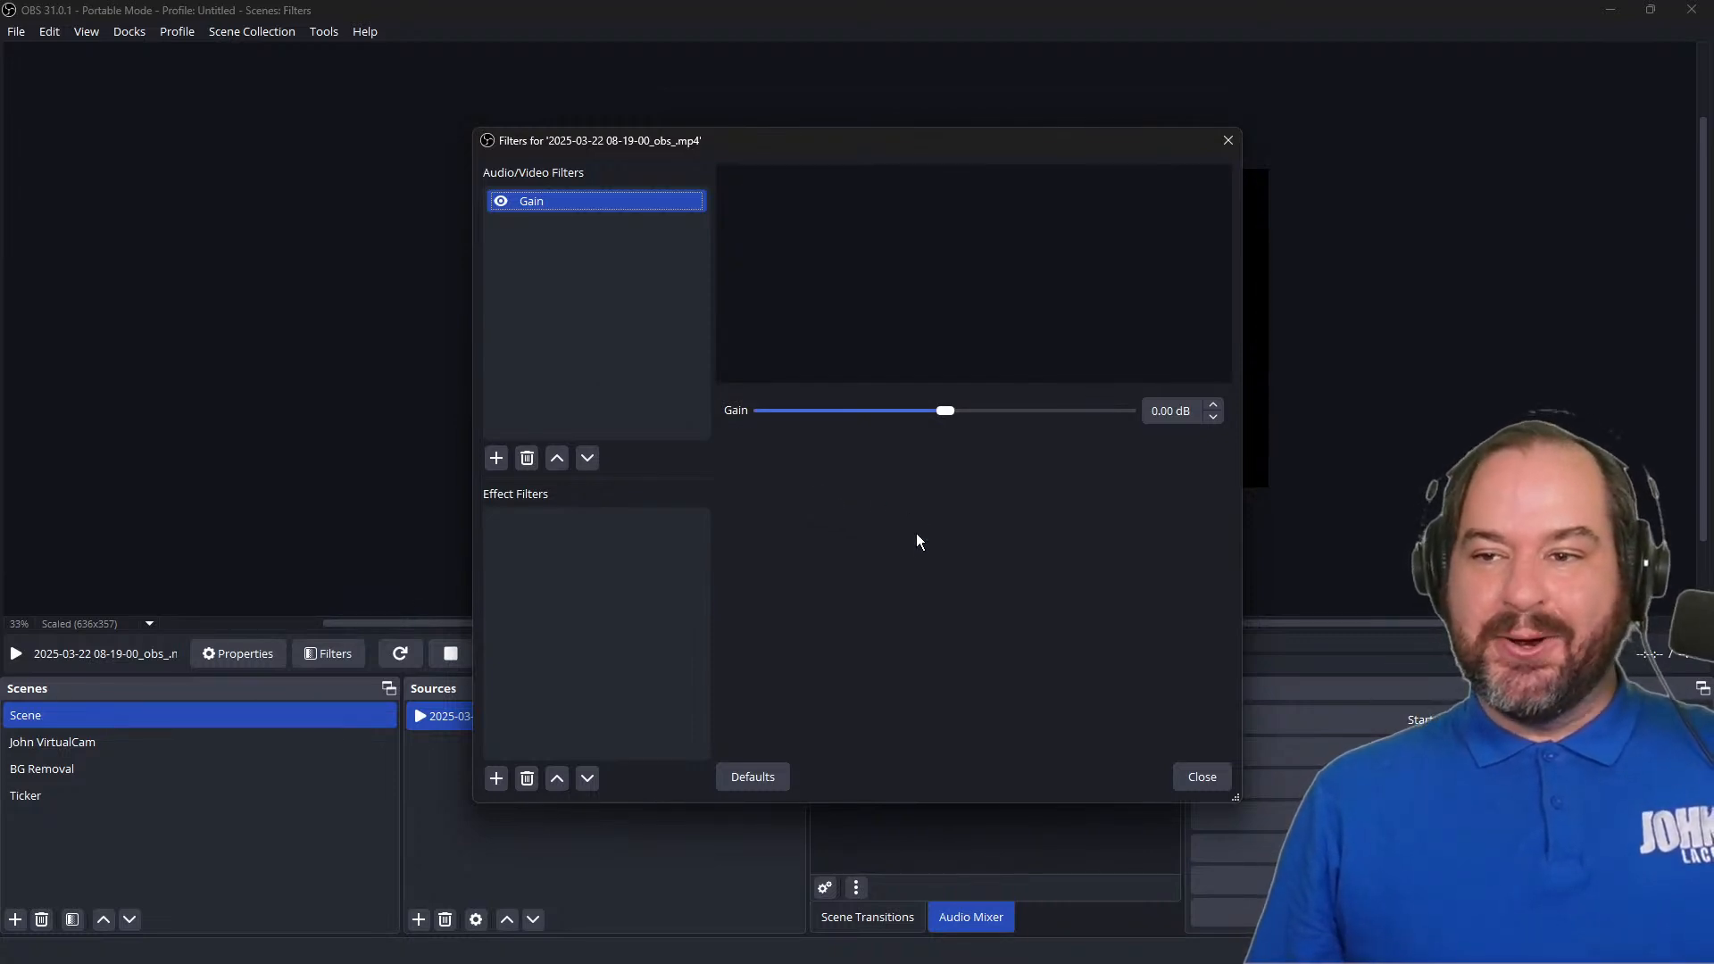
# Step: Move the filters window aside to check the audio meter, and remove the Gain filter from the mp4 source, confirming the removal
pyautogui.moveTo(976, 147); pyautogui.dragTo(541, 141)
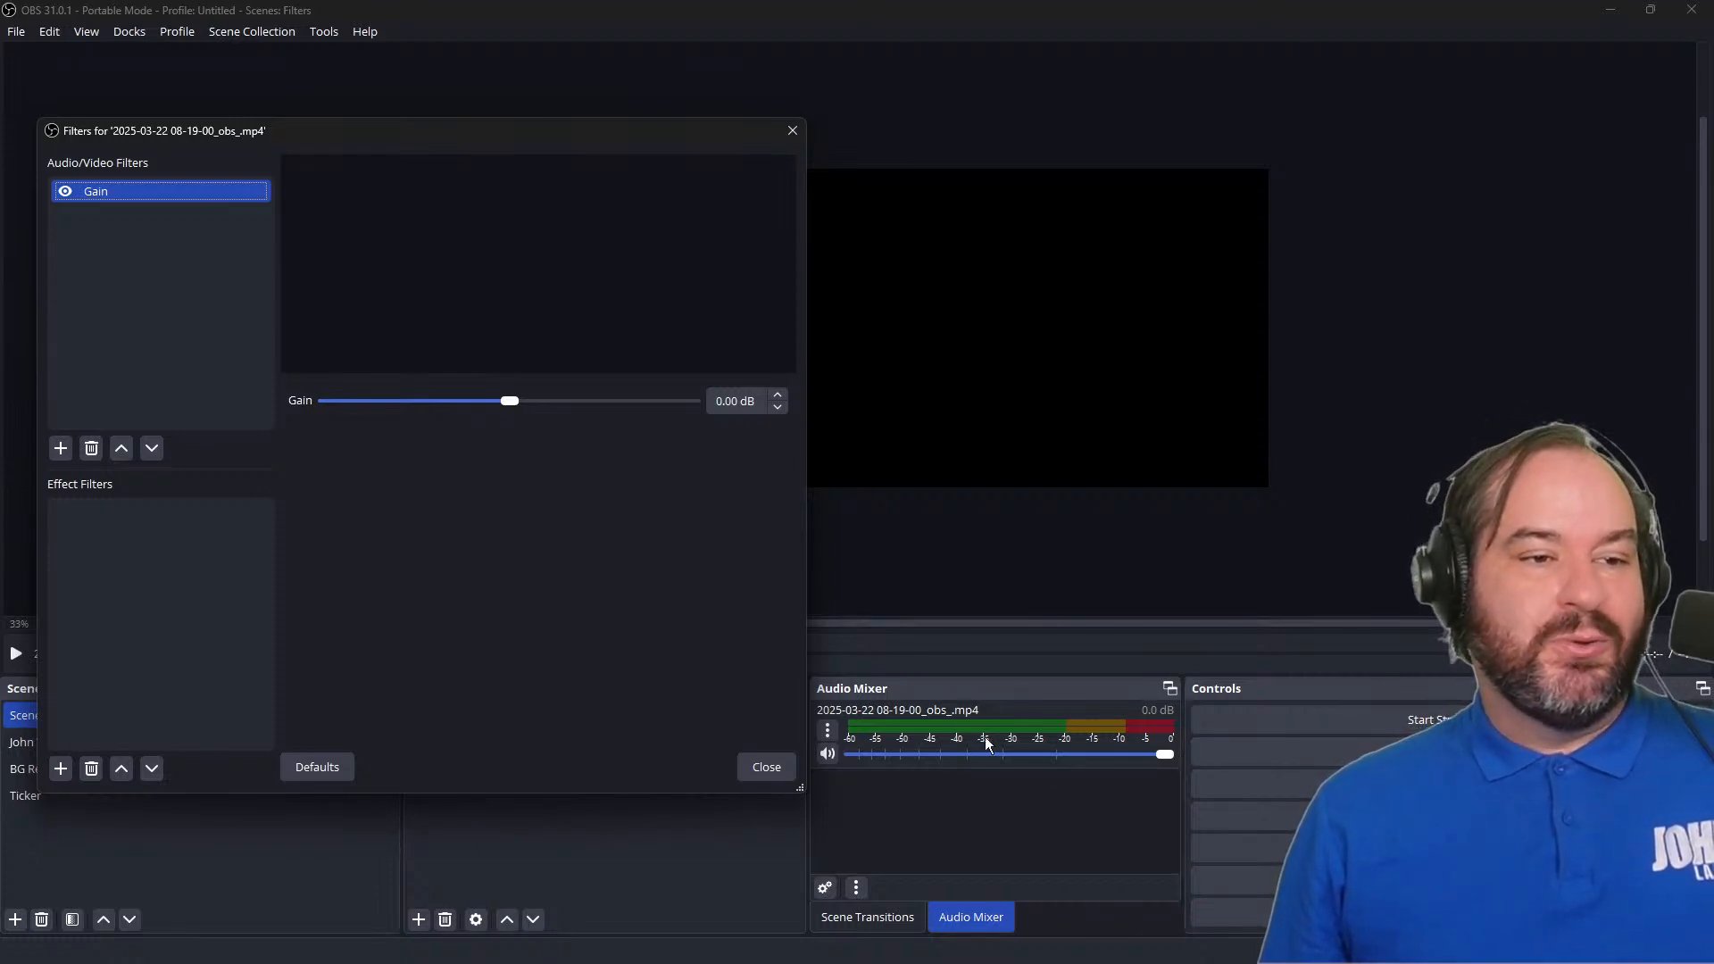
pyautogui.moveTo(676, 140); pyautogui.dragTo(1002, 243)
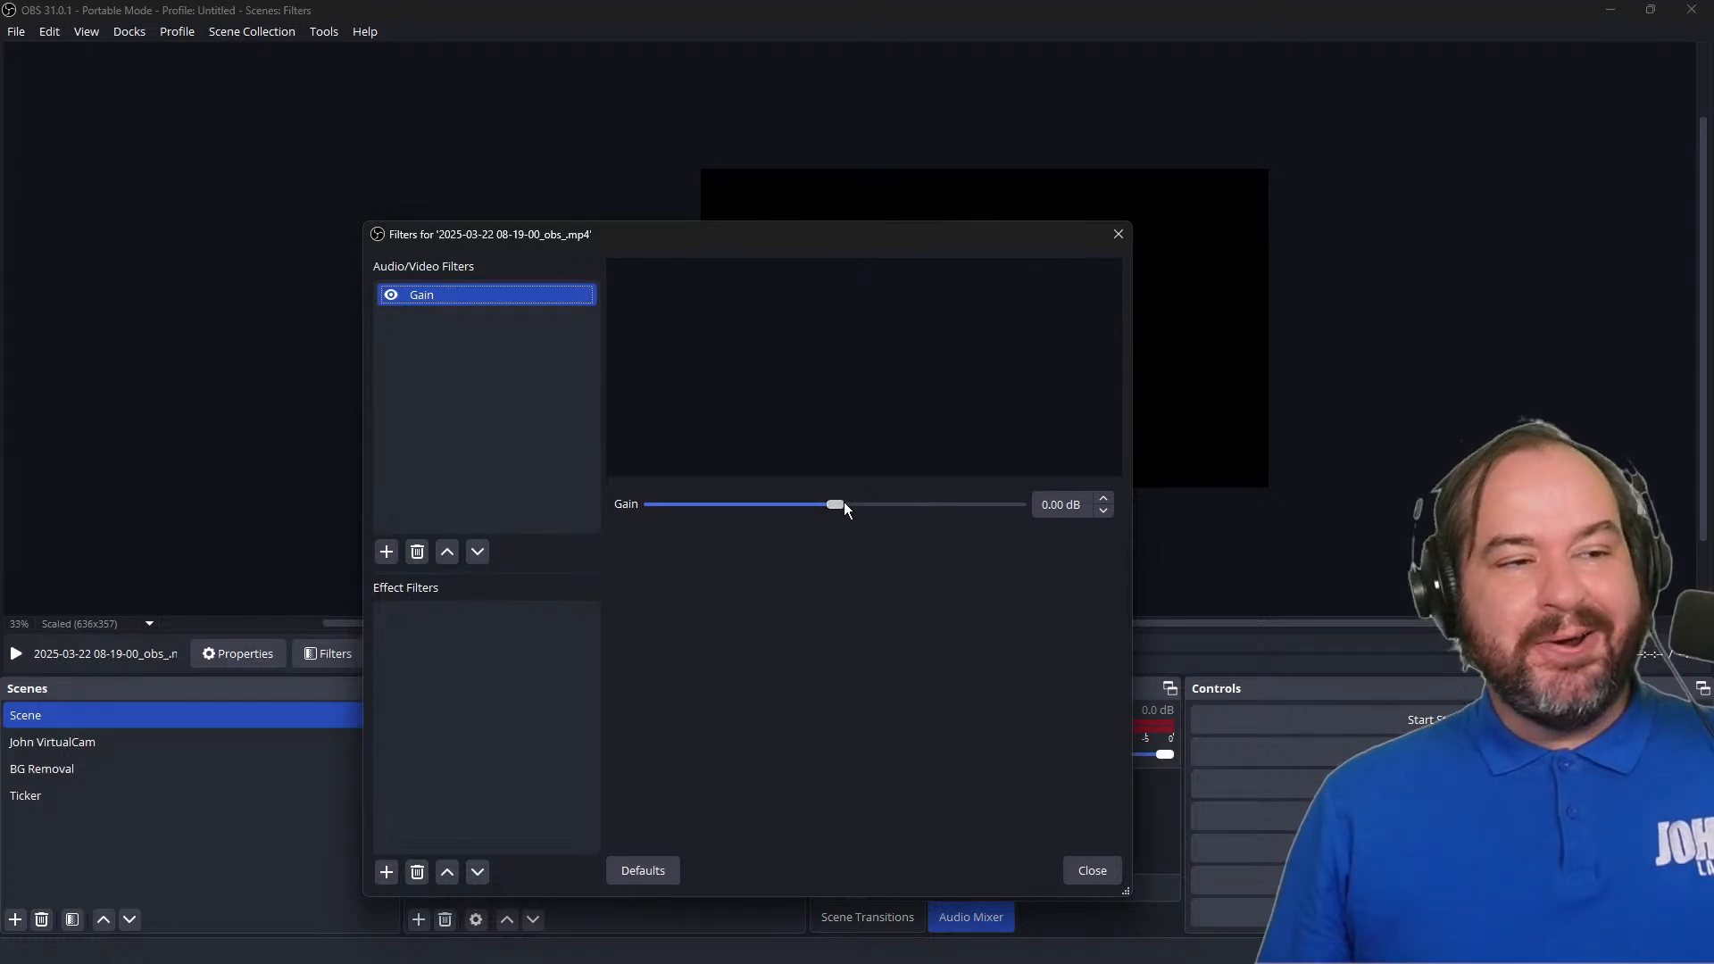
pyautogui.rightClick(487, 297)
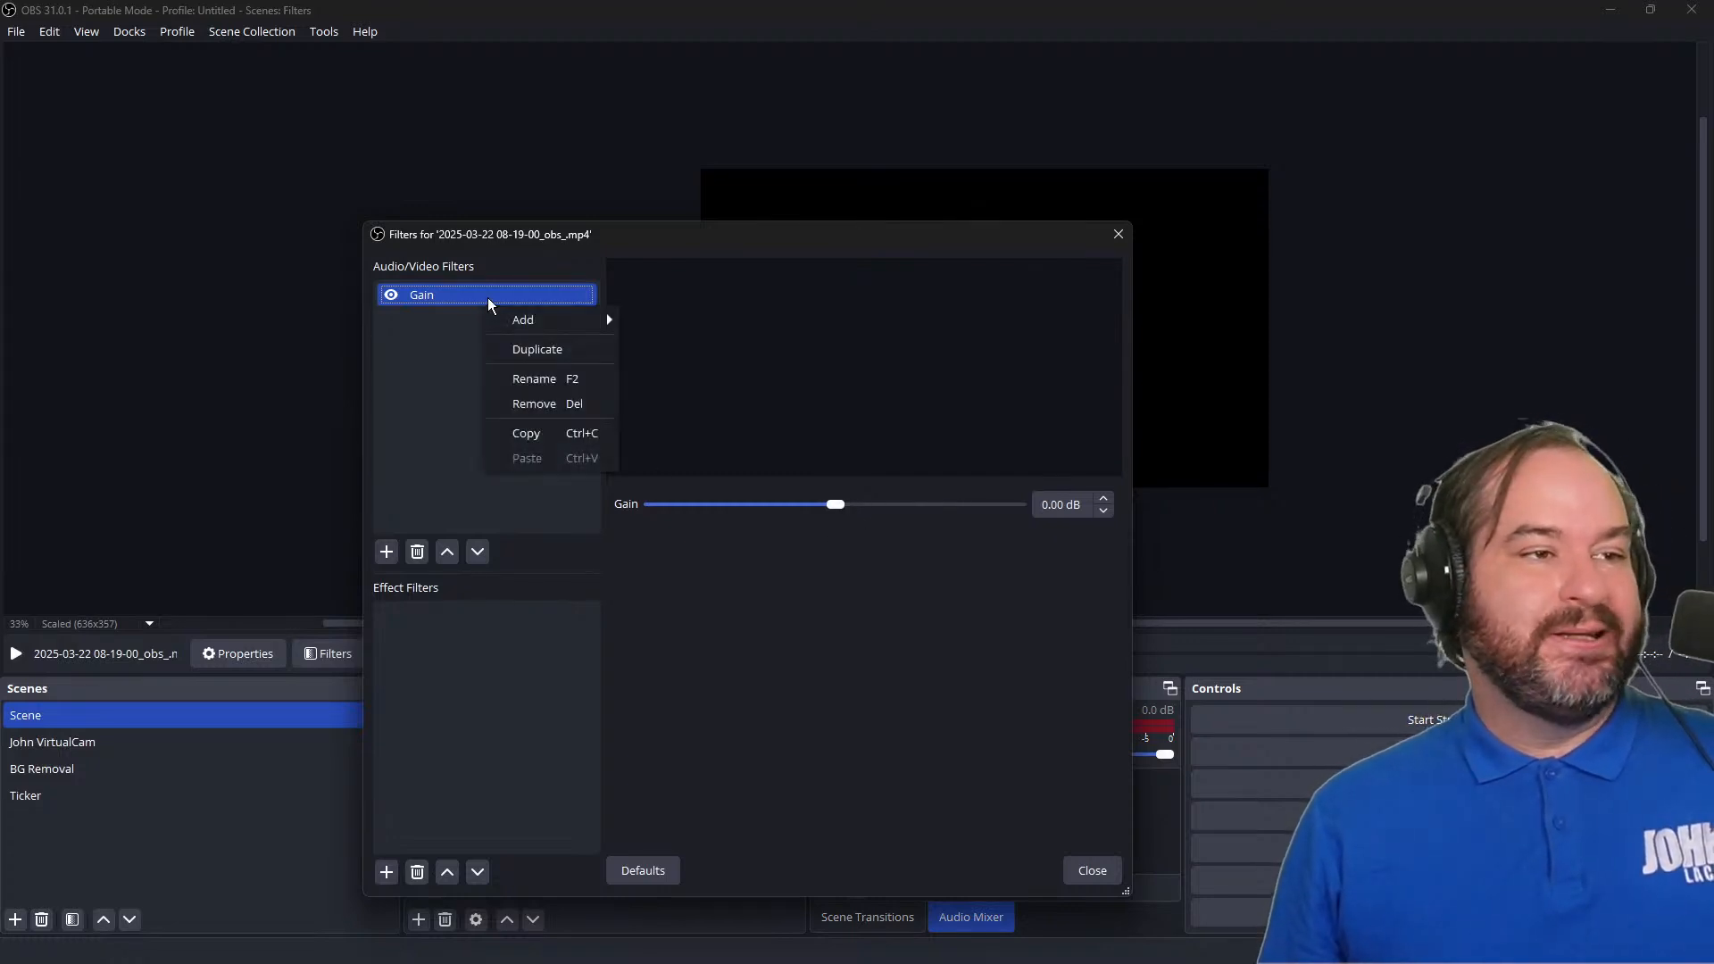
pyautogui.click(548, 395)
pyautogui.click(788, 589)
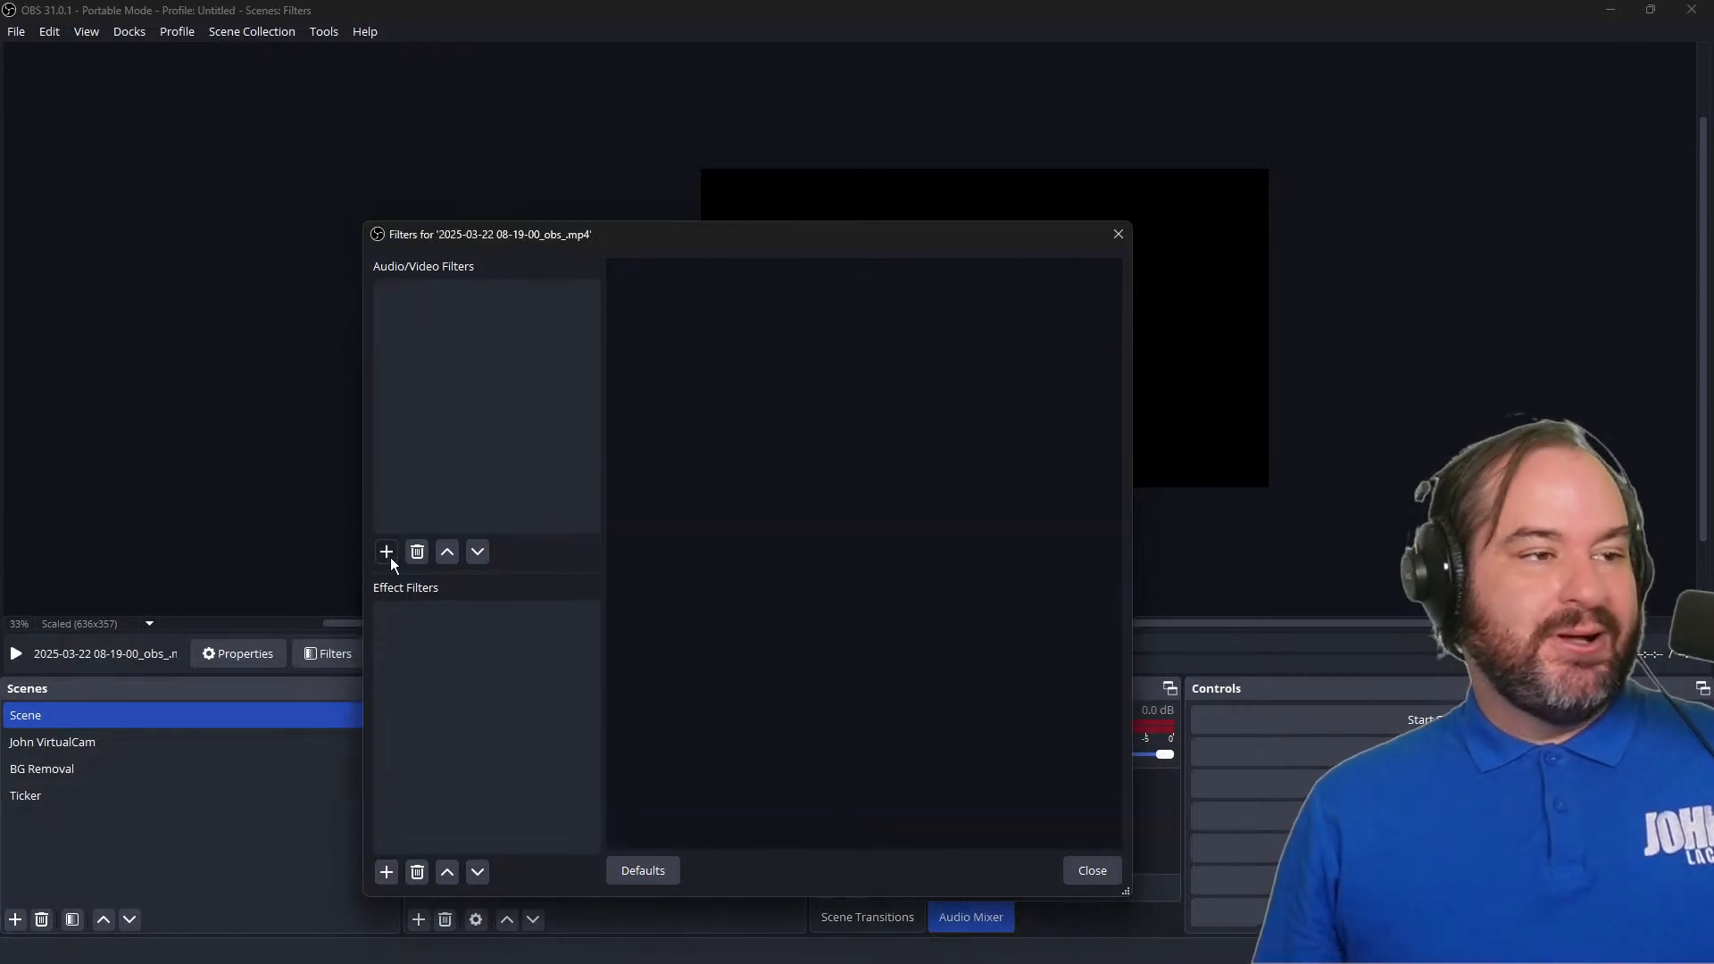
# Step: Add an Invert Polarity filter with the default name to the mp4 source to check its properties, and remove it
pyautogui.click(390, 557)
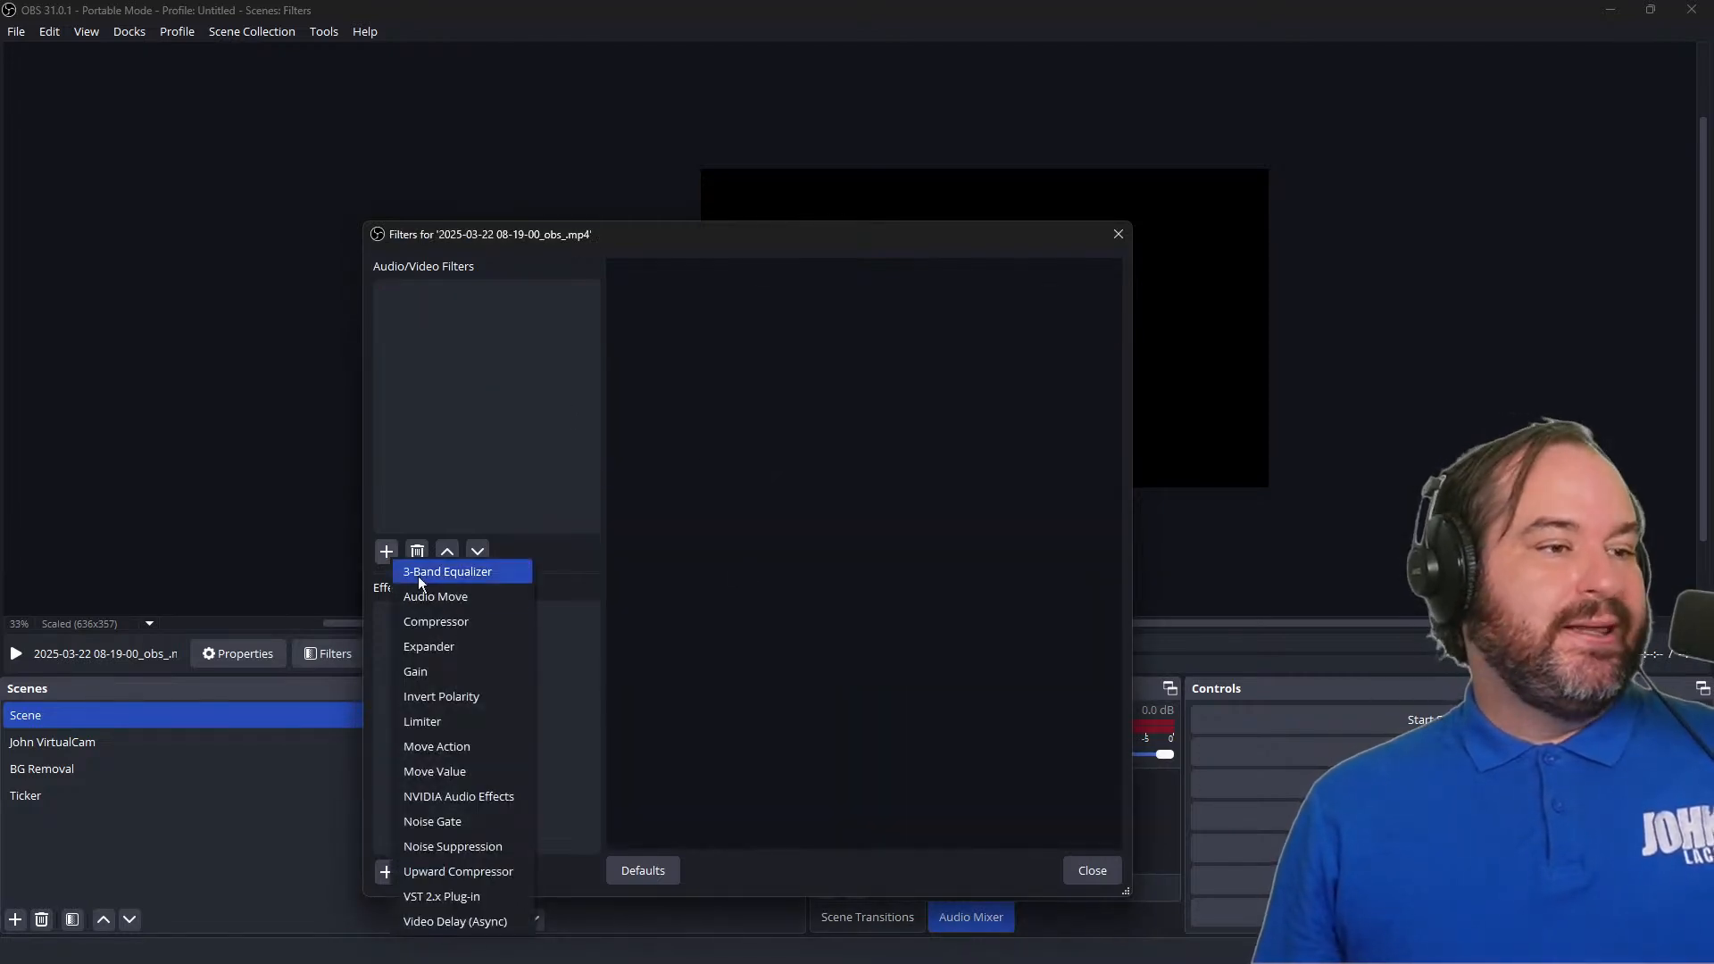
pyautogui.click(497, 698)
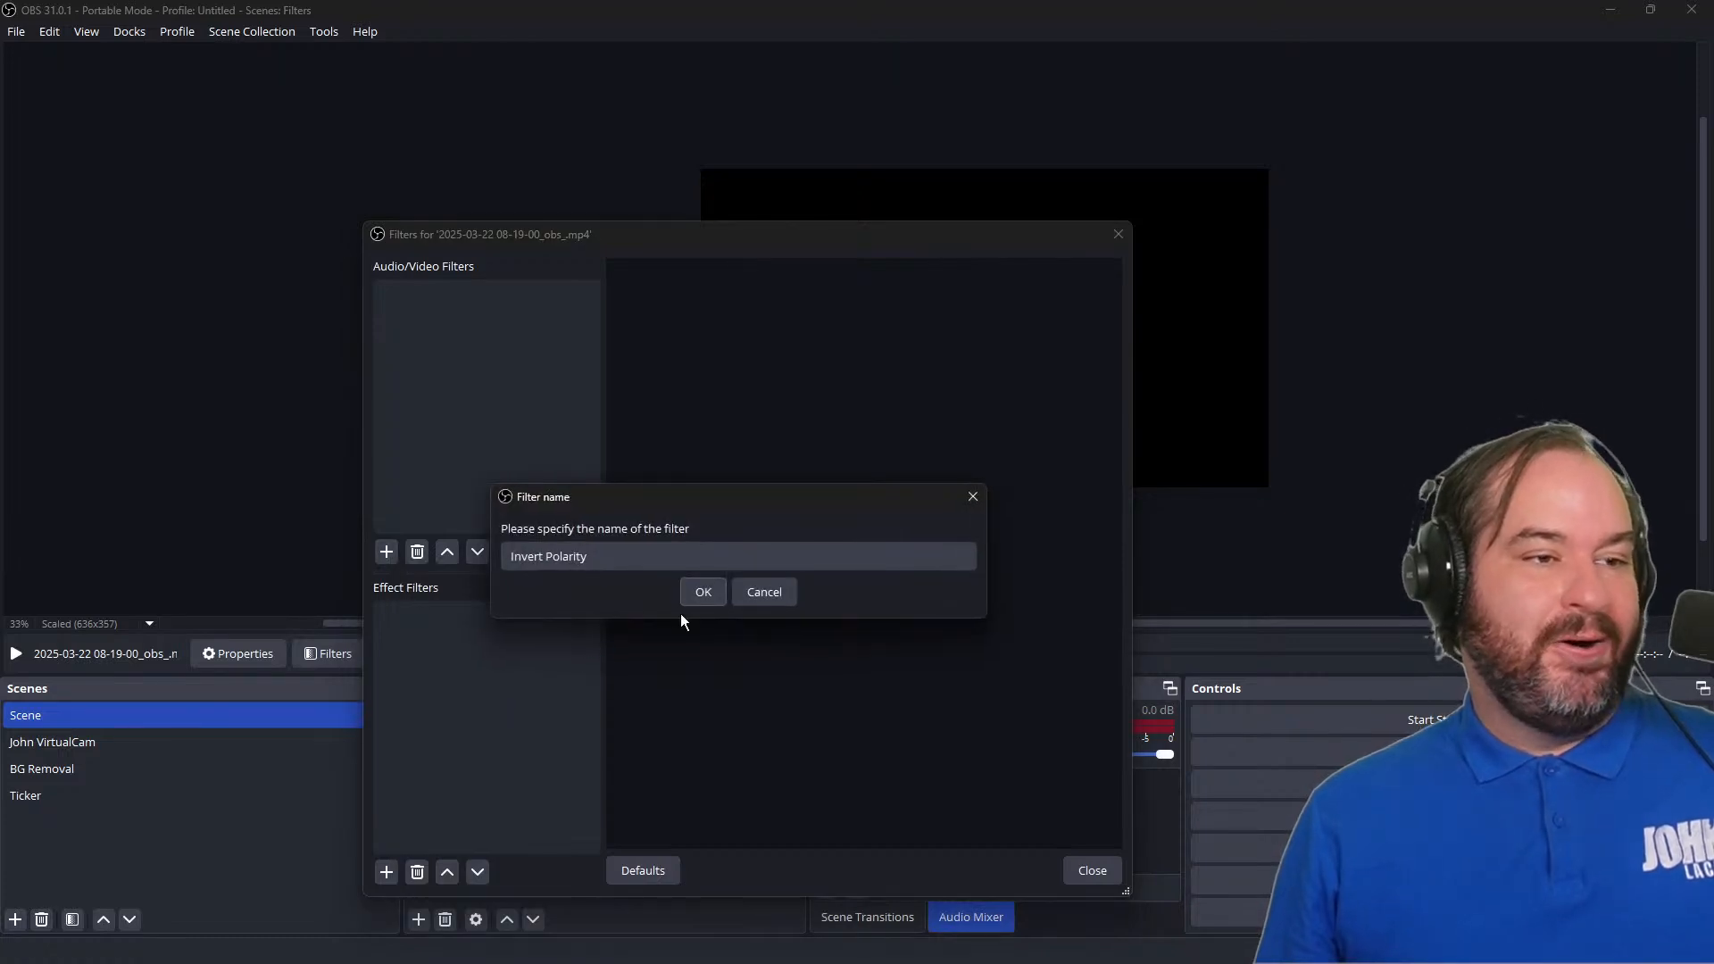
pyautogui.click(701, 594)
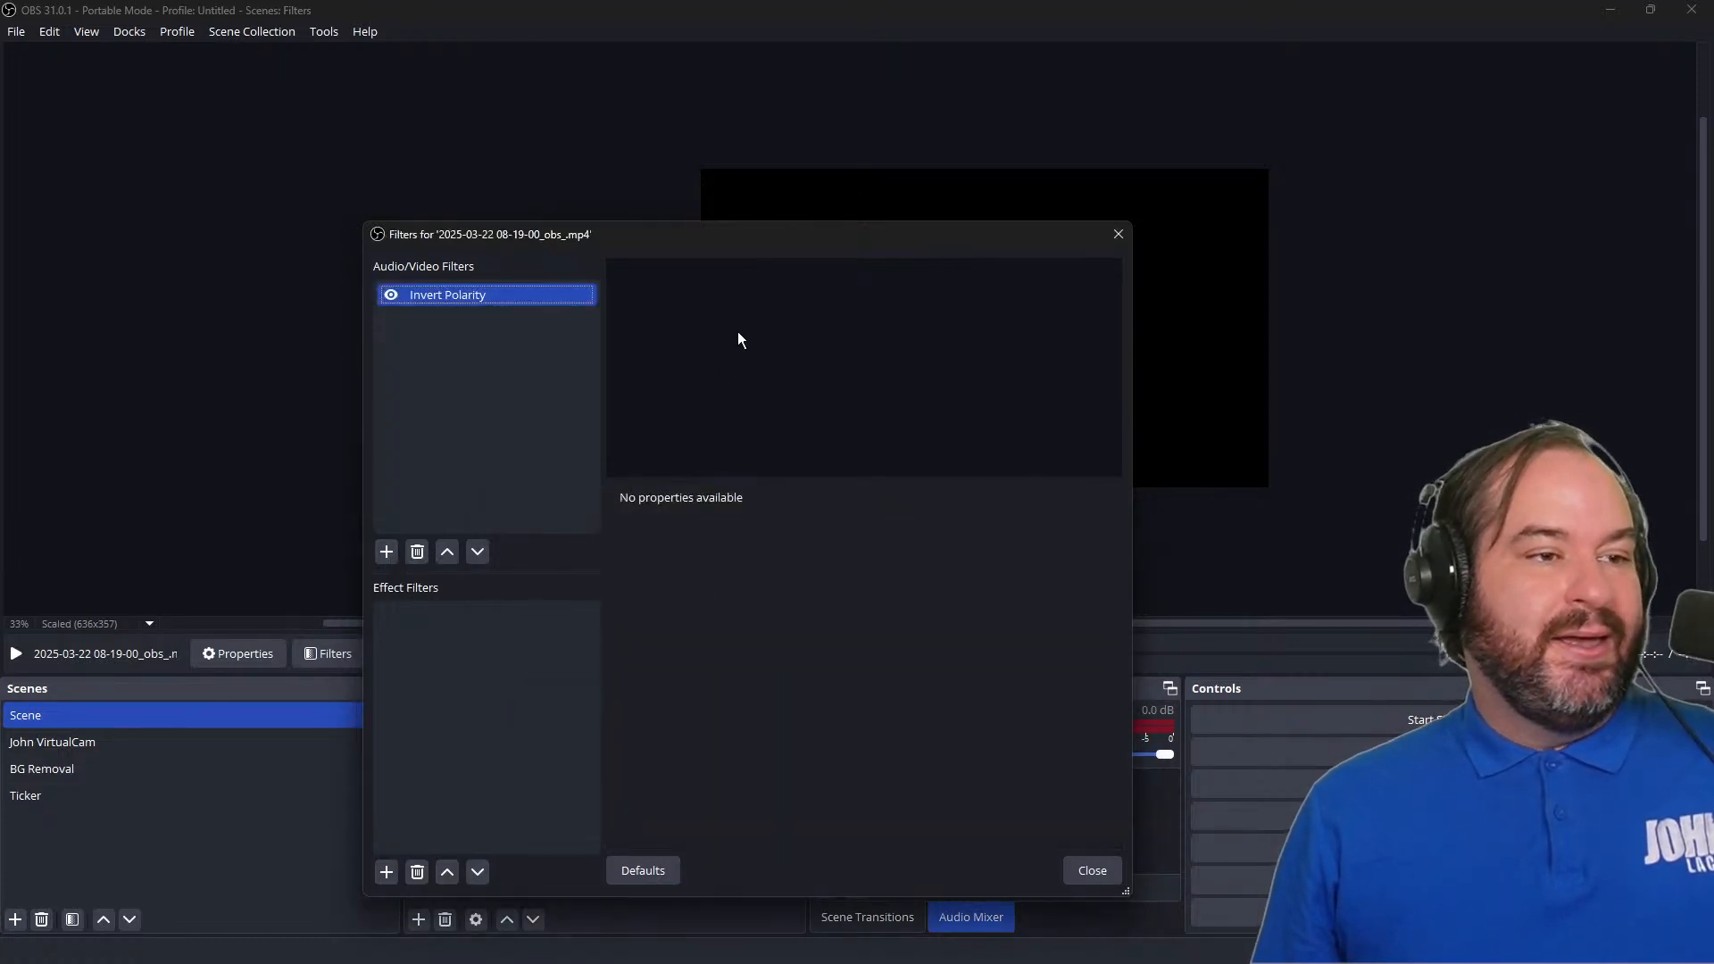
pyautogui.moveTo(839, 238); pyautogui.dragTo(970, 166)
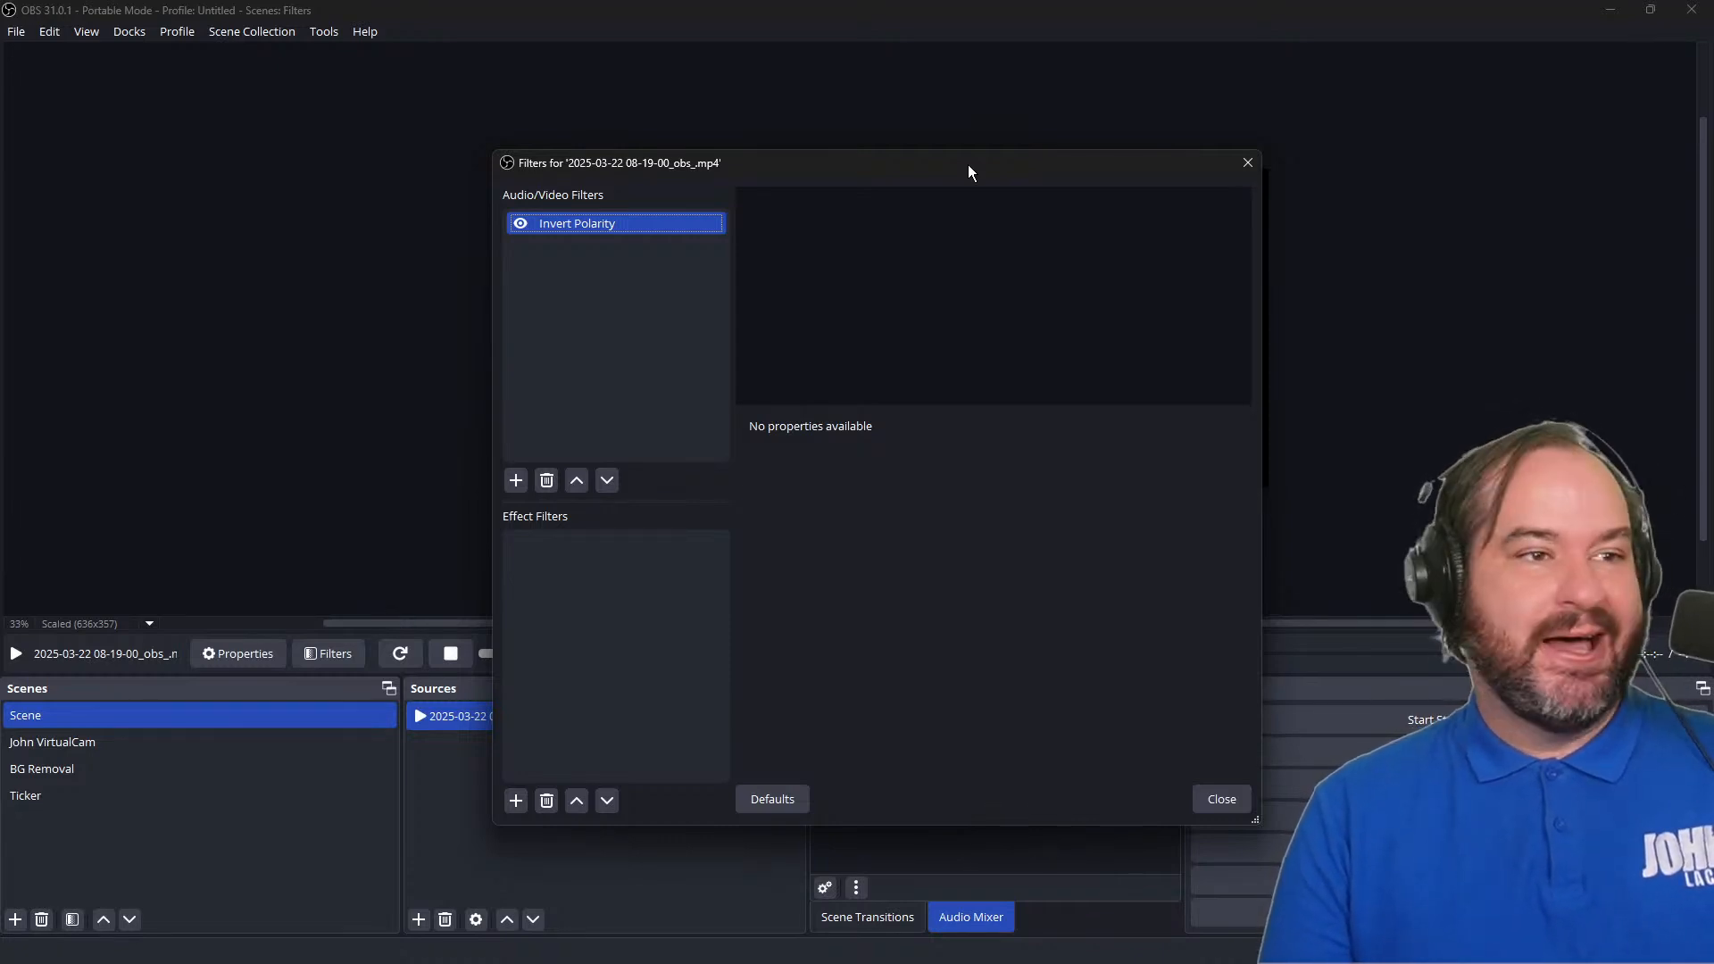
pyautogui.rightClick(658, 224)
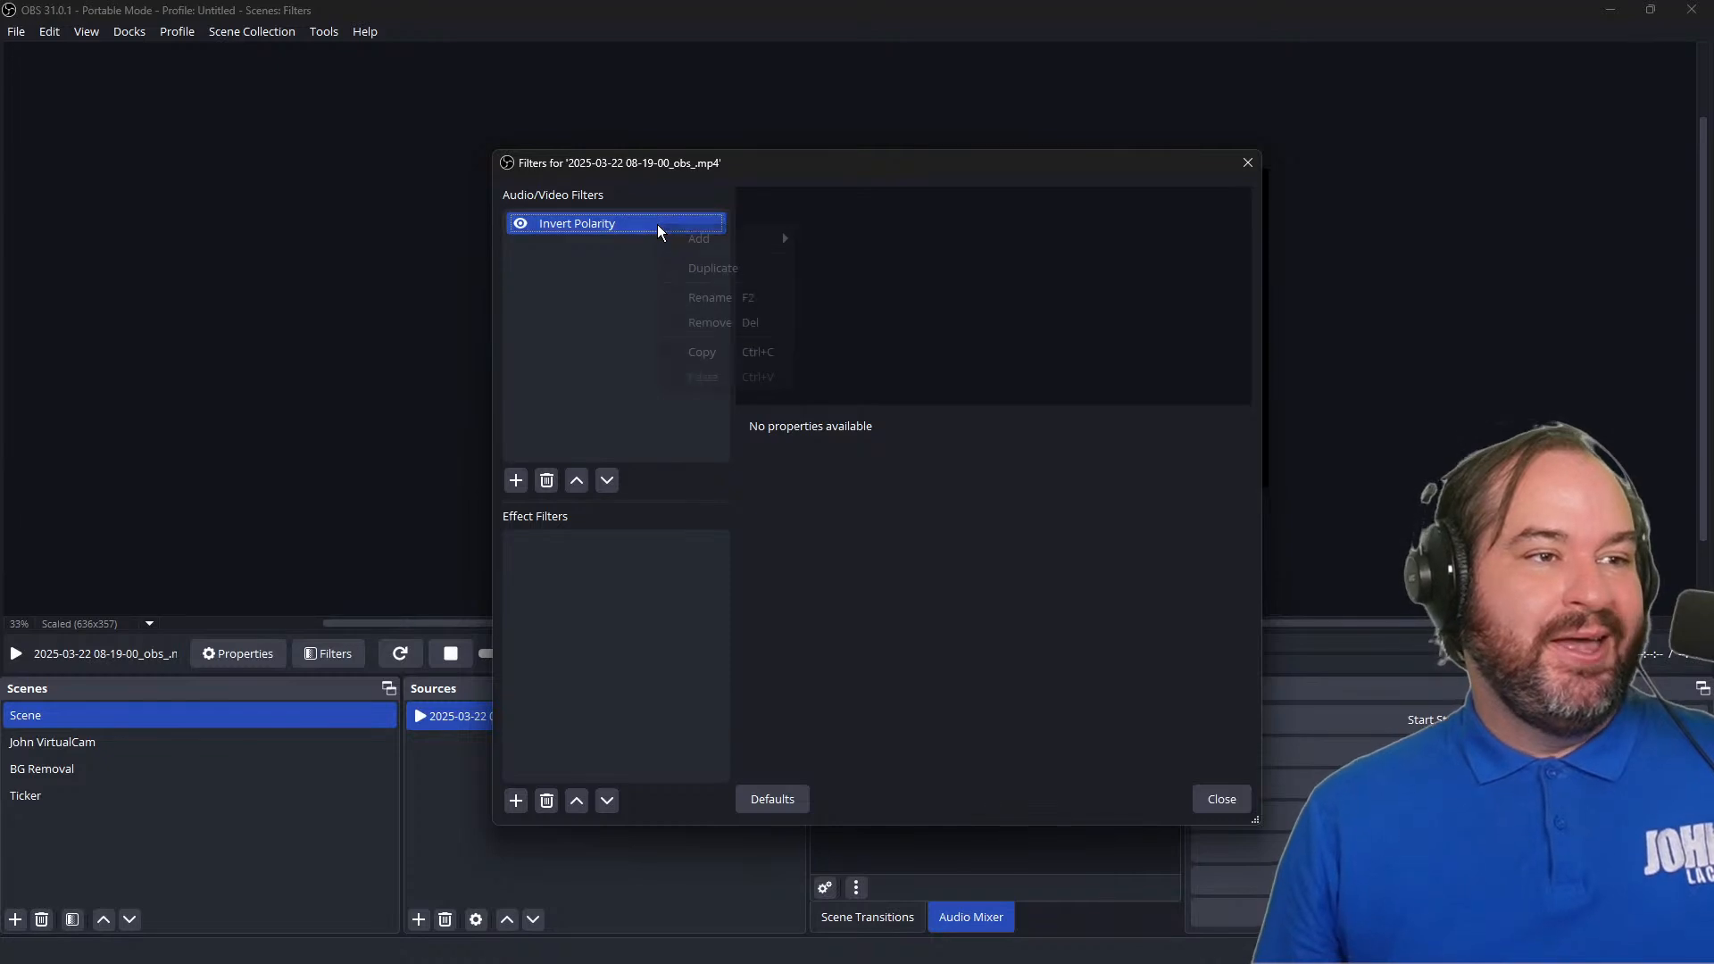
pyautogui.click(785, 323)
pyautogui.click(943, 516)
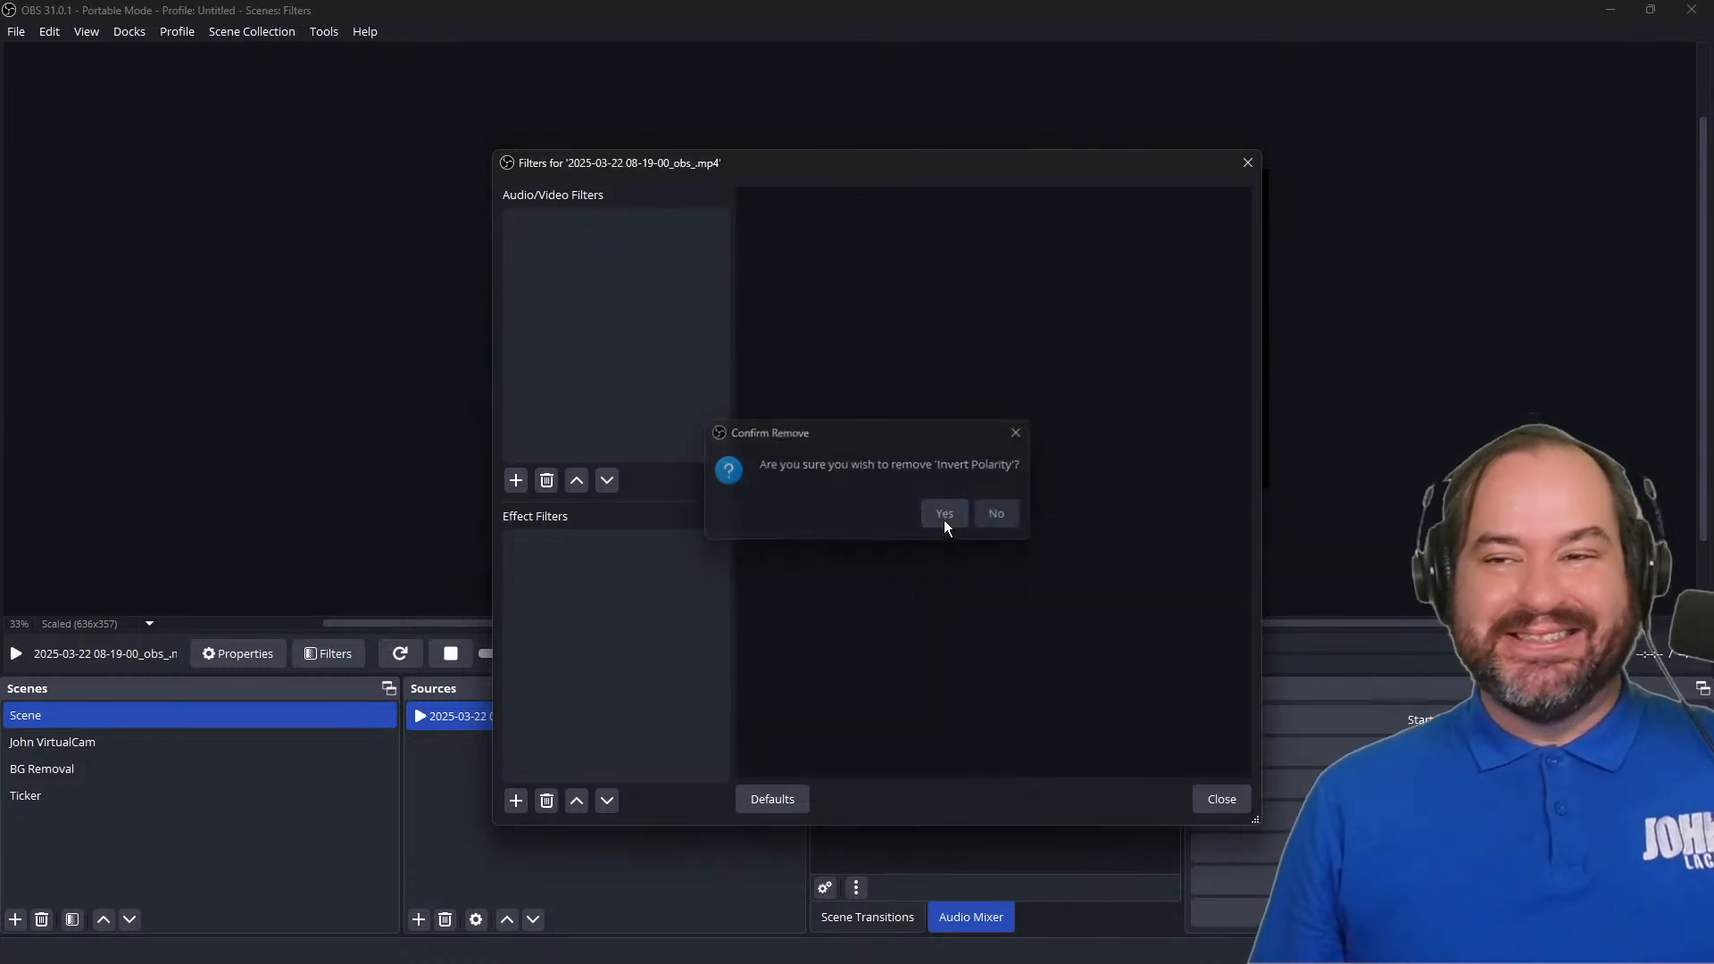
# Step: Add a Limiter filter to the mp4 source to view its Threshold and Release settings, and remove it
pyautogui.click(512, 481)
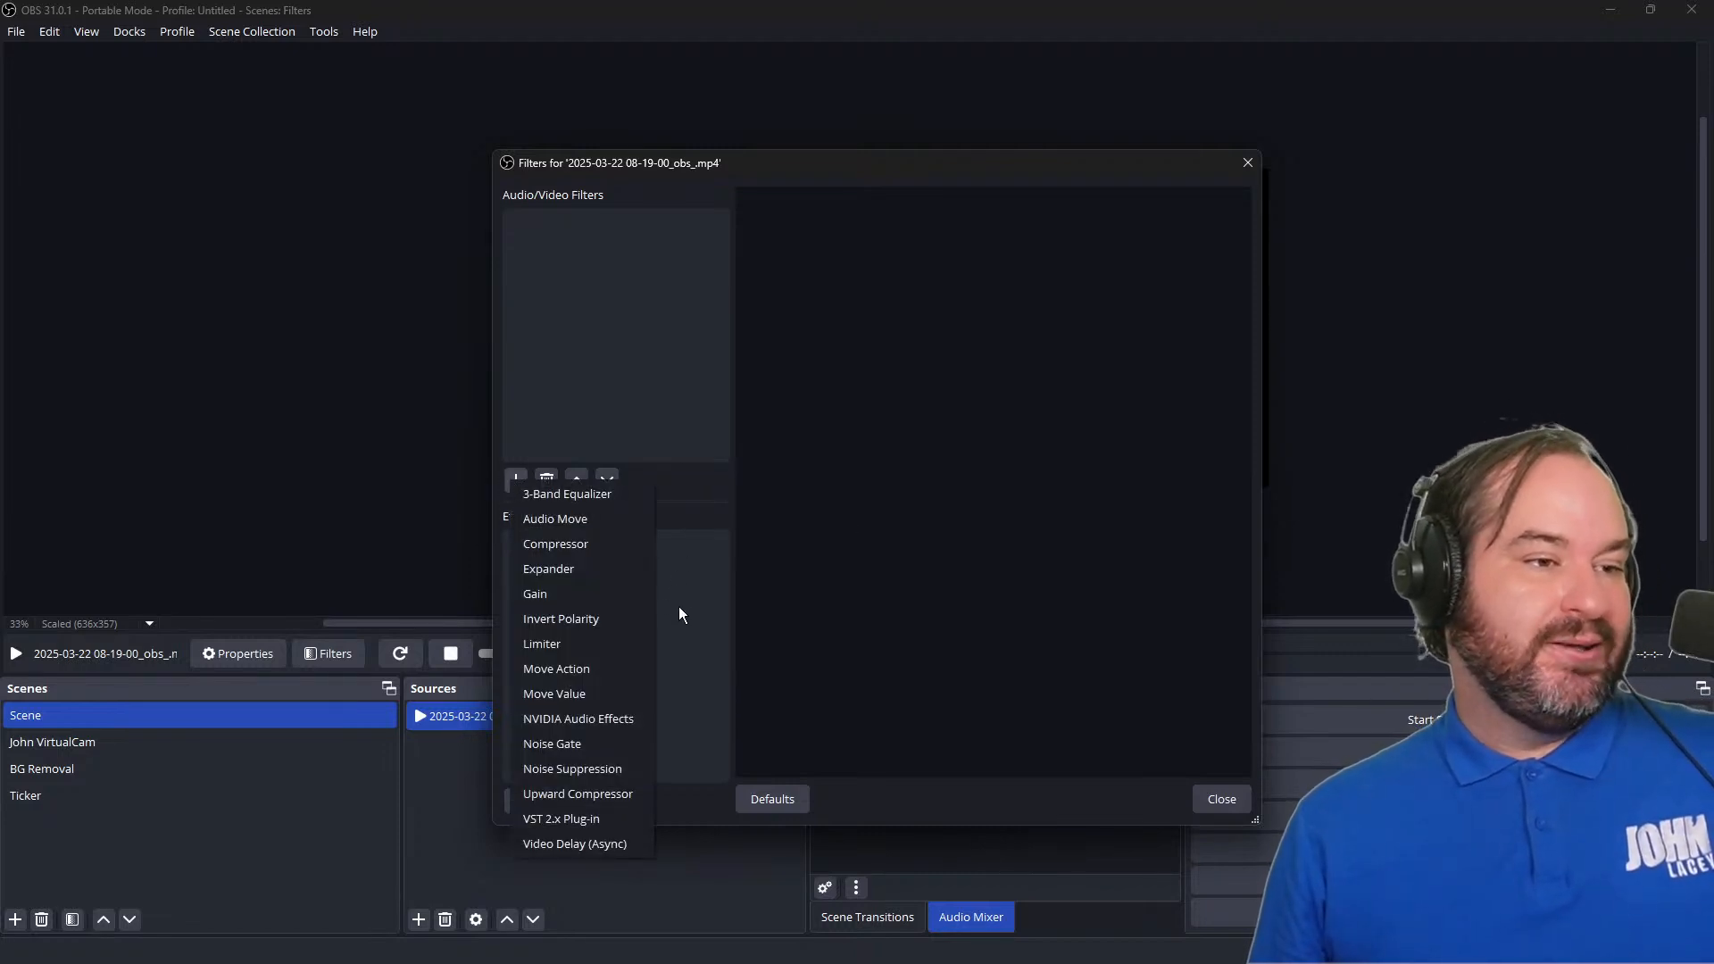
pyautogui.click(641, 643)
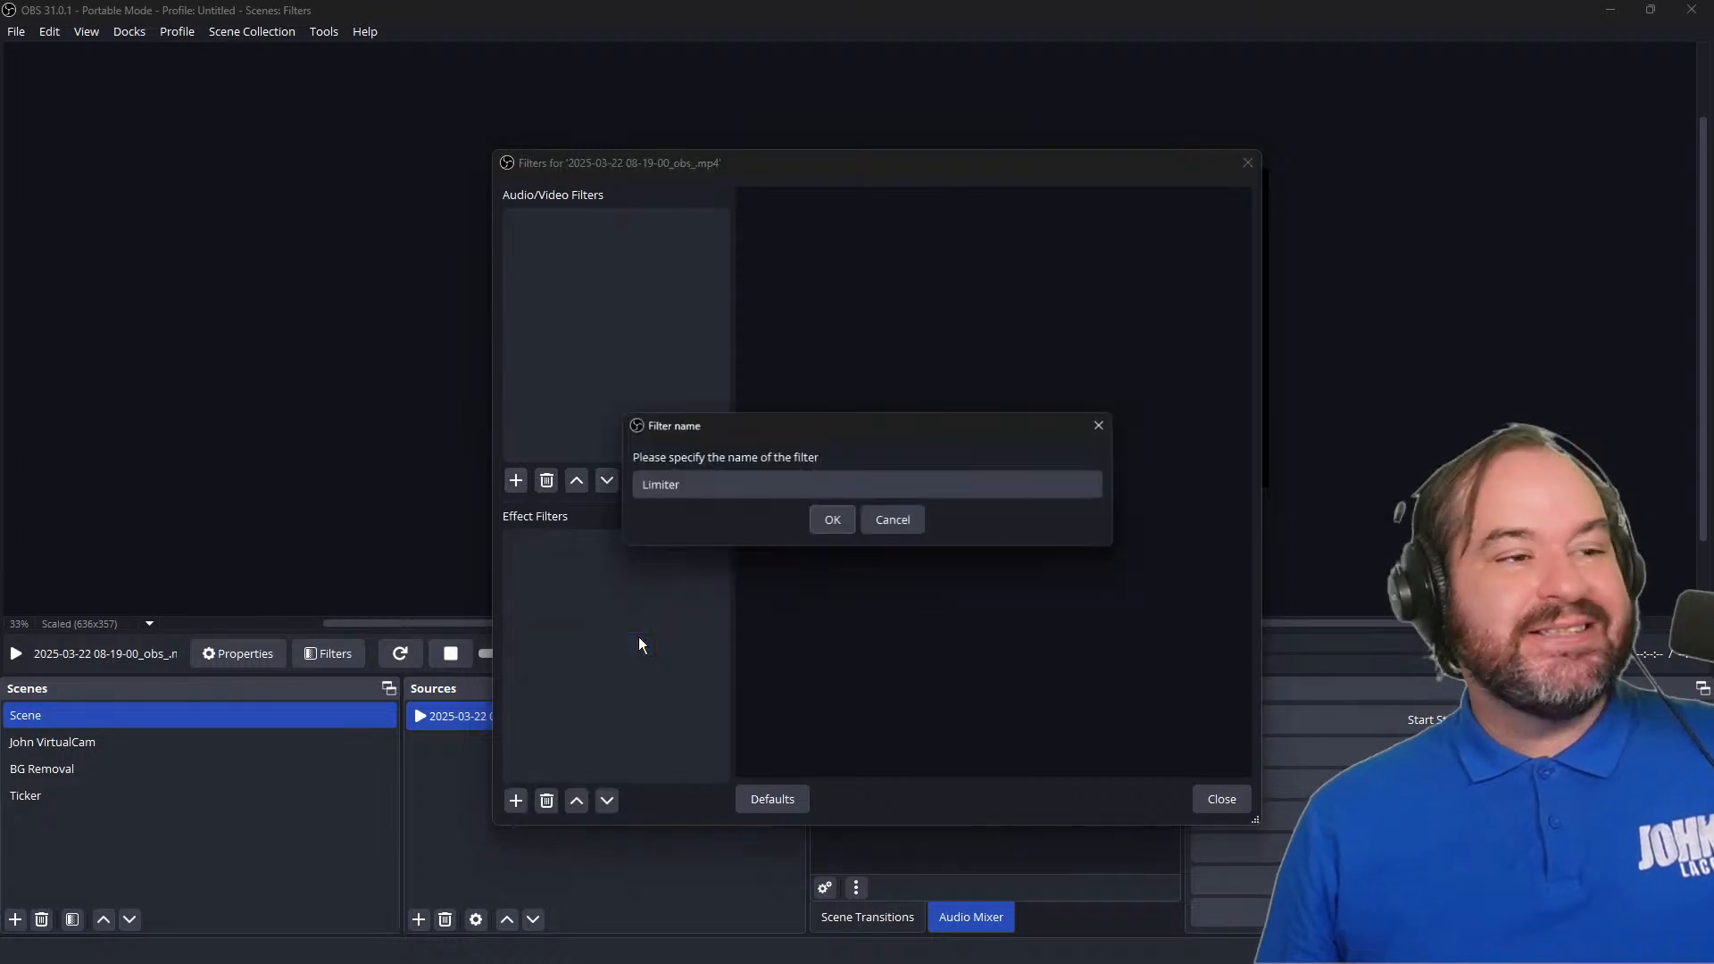
pyautogui.click(827, 531)
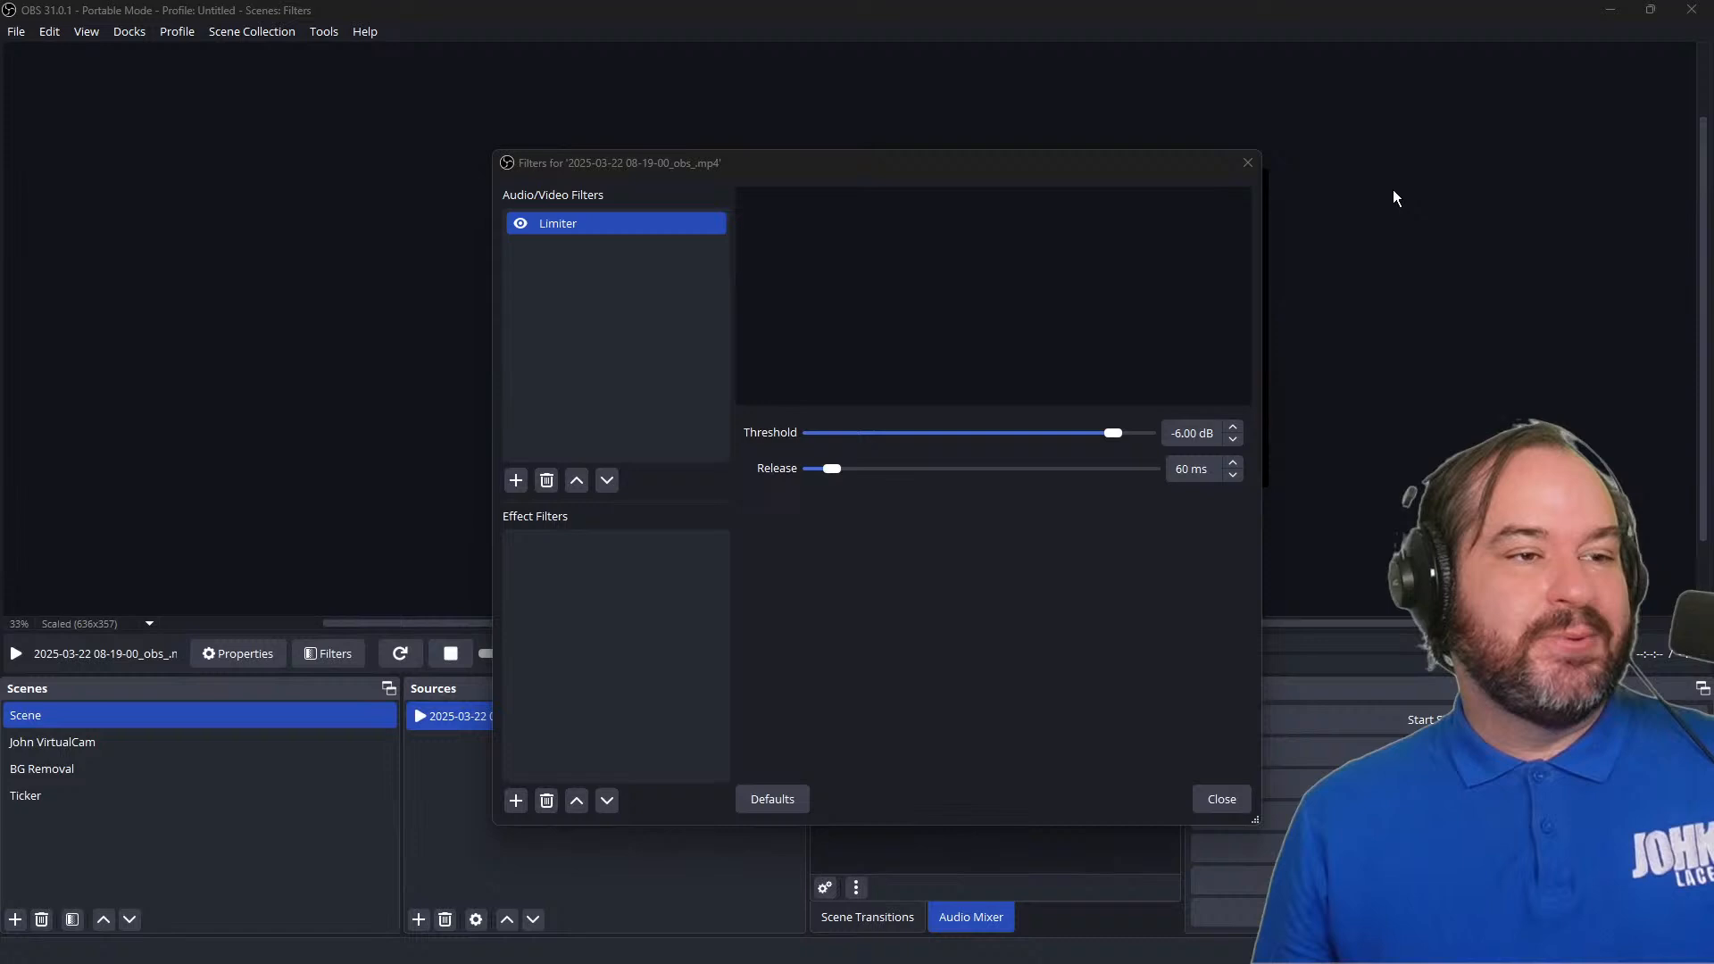
pyautogui.rightClick(652, 227)
pyautogui.click(711, 326)
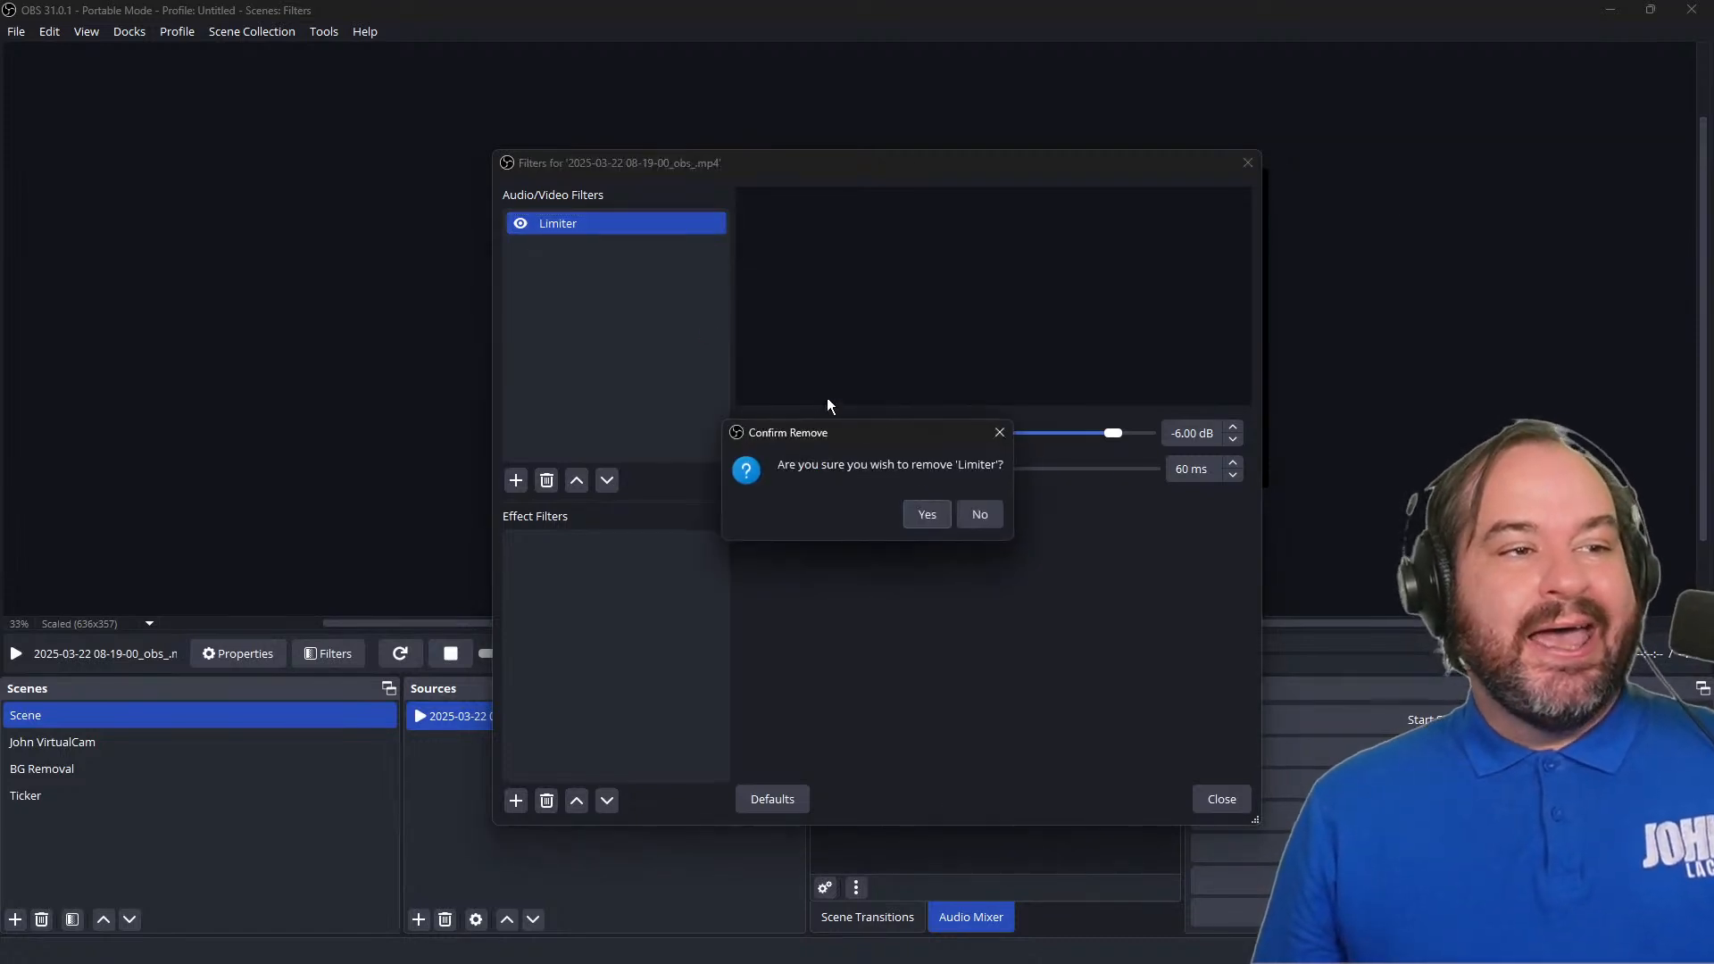
pyautogui.click(940, 516)
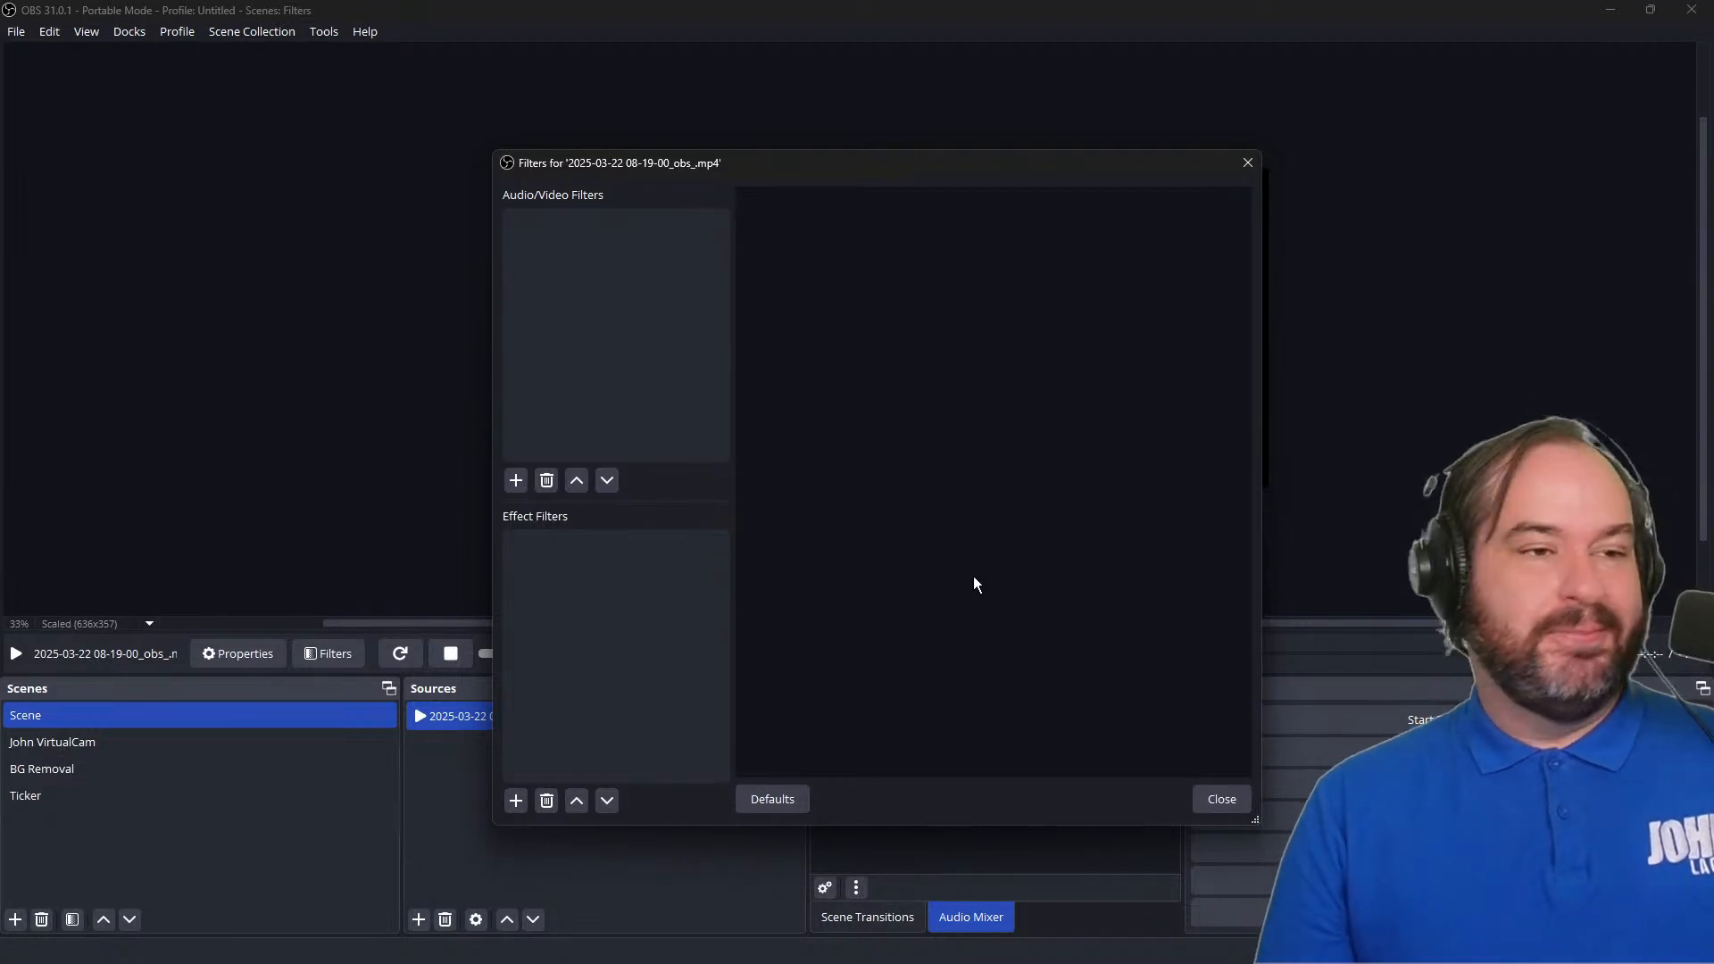
# Step: Add a Noise Gate filter to the mp4 source to view its threshold and timing settings, and remove it
pyautogui.click(515, 482)
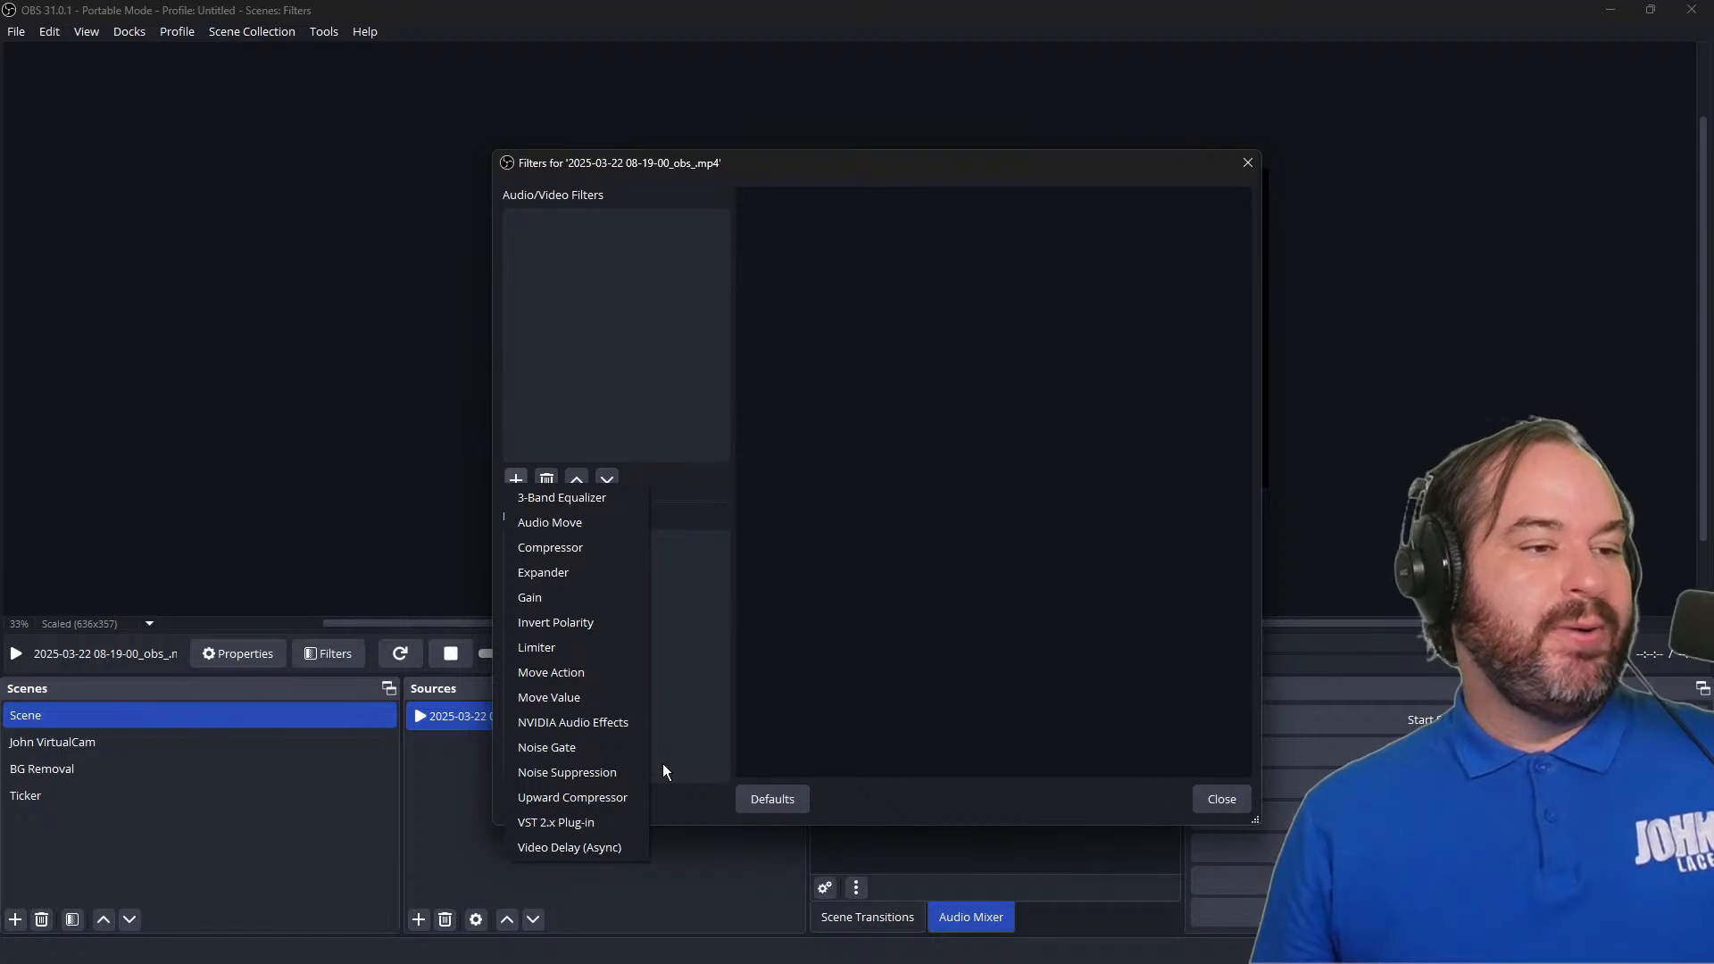
pyautogui.click(593, 757)
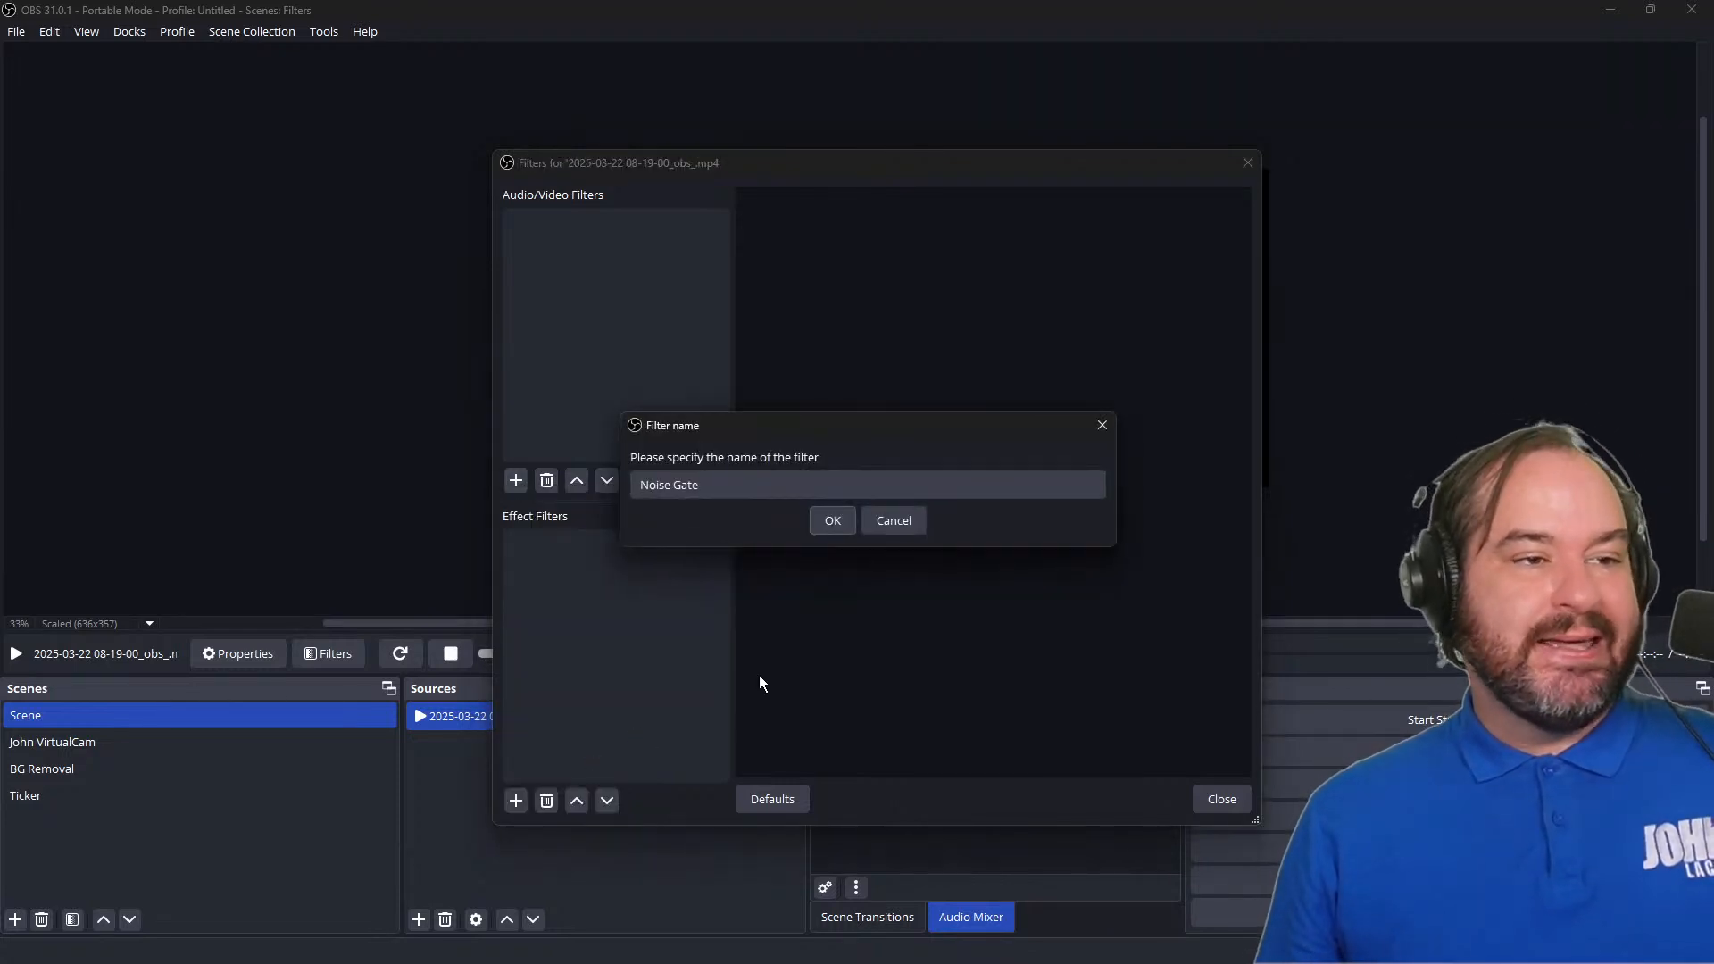
pyautogui.click(825, 522)
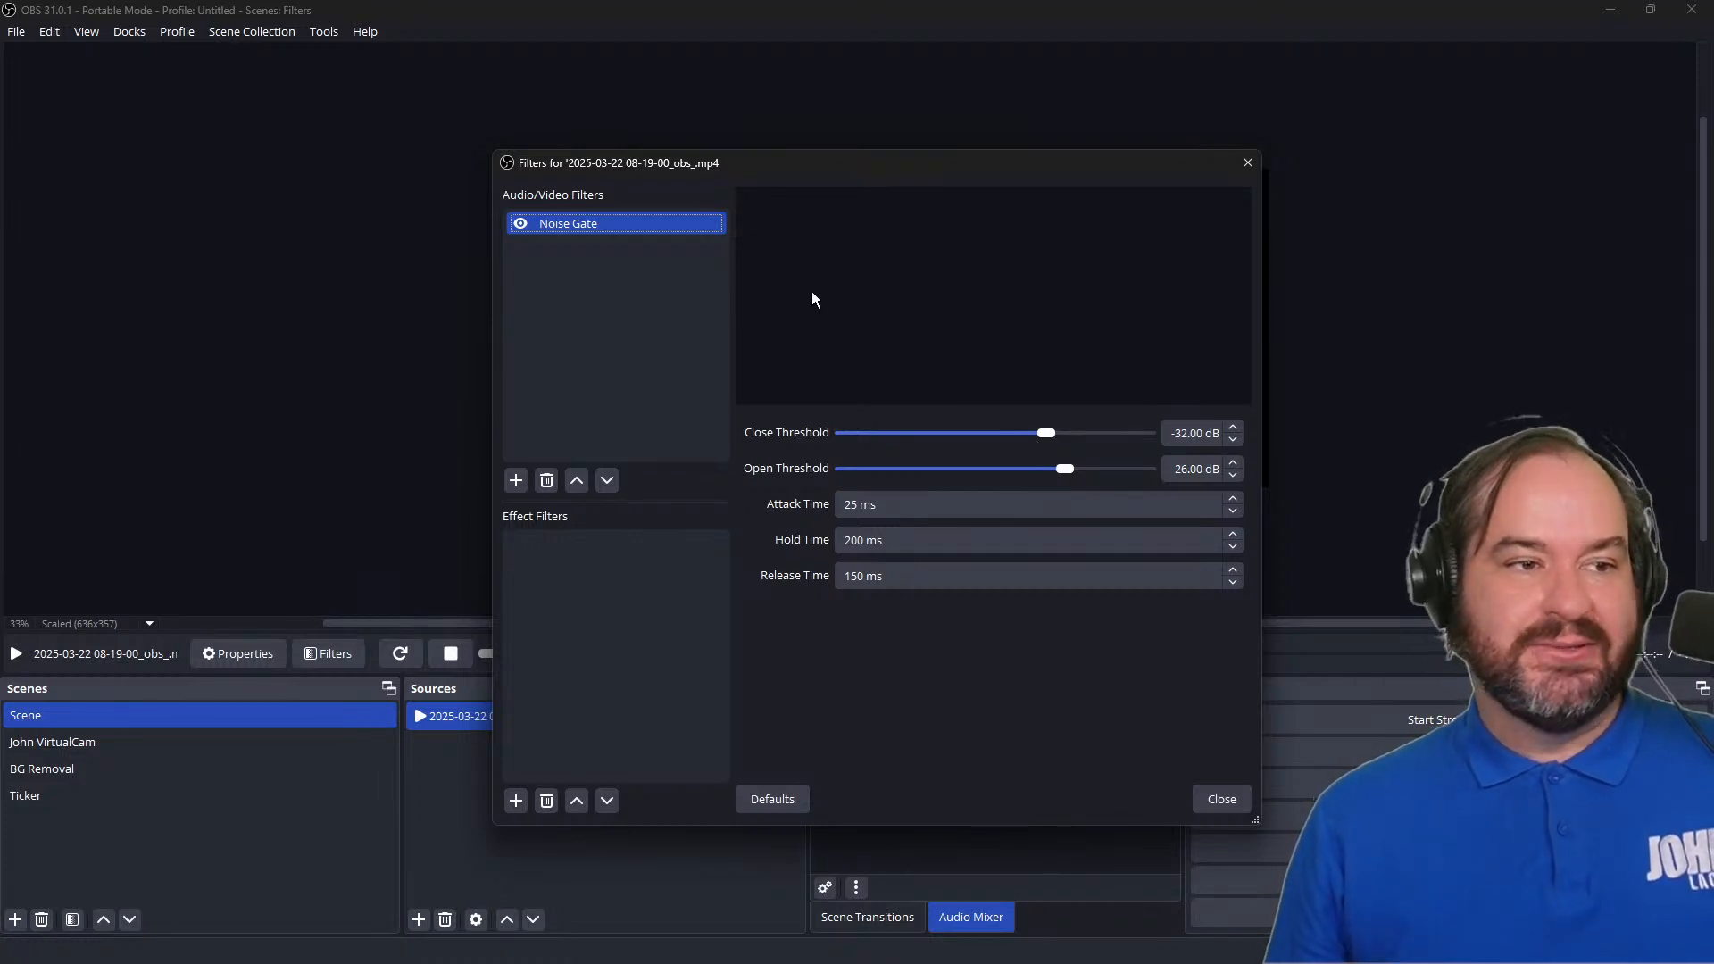
pyautogui.rightClick(644, 221)
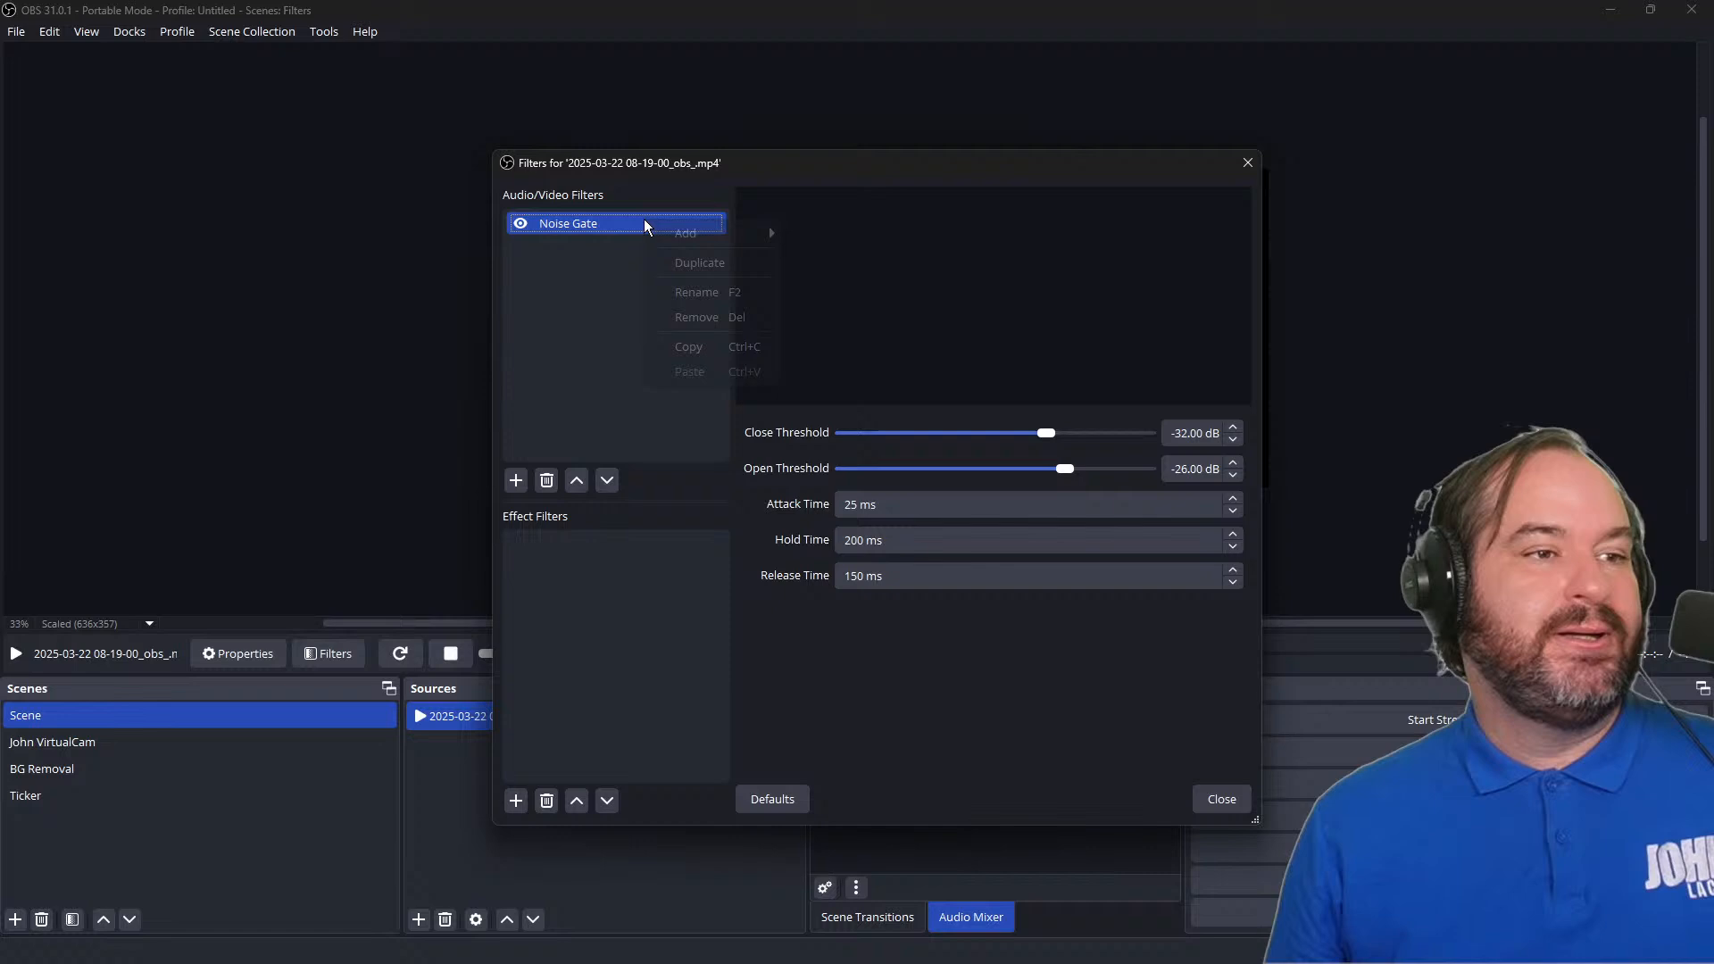
pyautogui.click(689, 318)
pyautogui.click(946, 518)
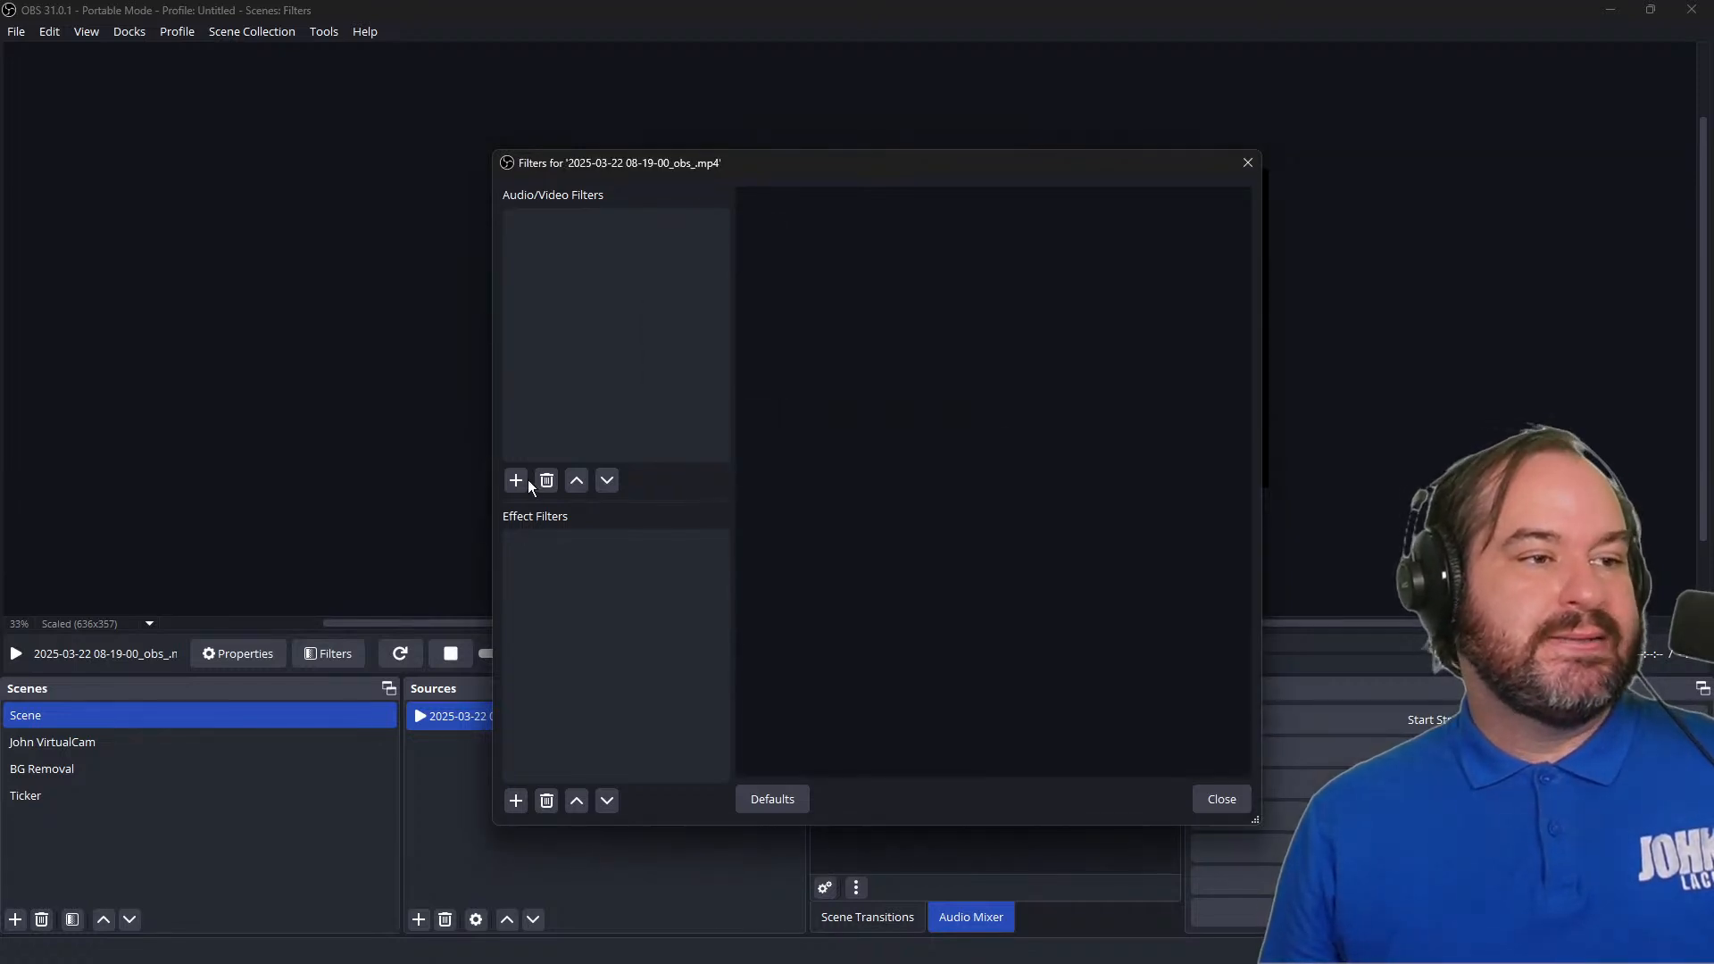
# Step: Add a Video Delay (Async) filter to the mp4 source to view its Delay setting, and remove it
pyautogui.click(517, 480)
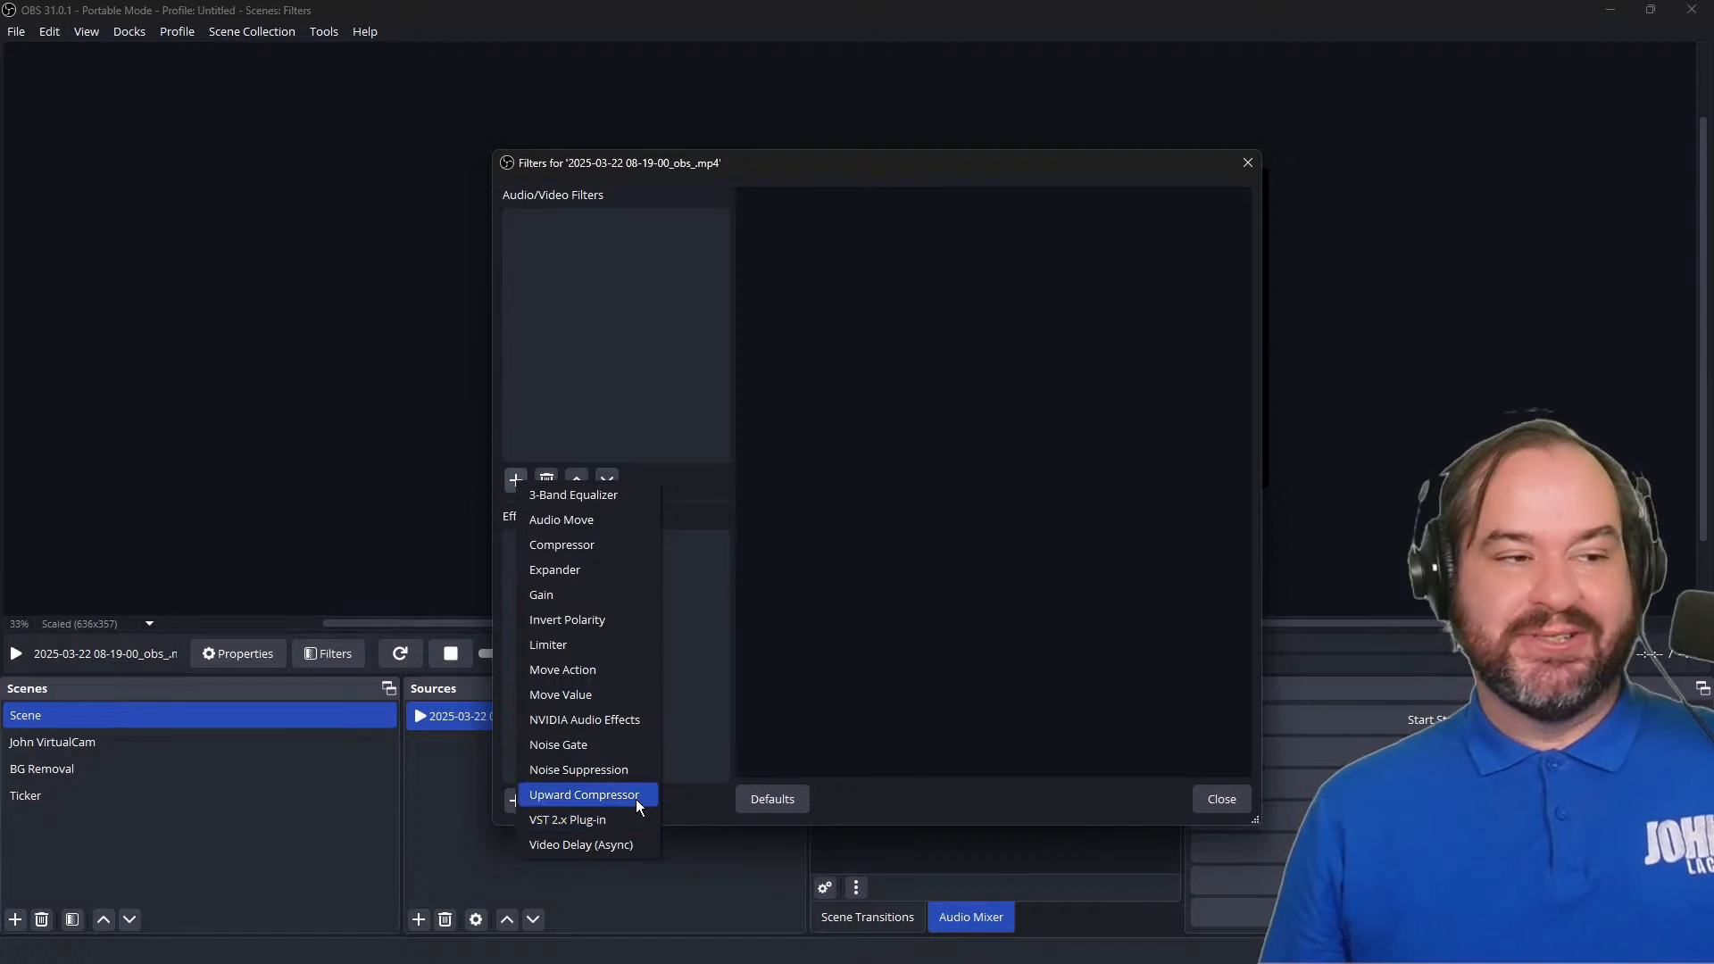
pyautogui.click(639, 845)
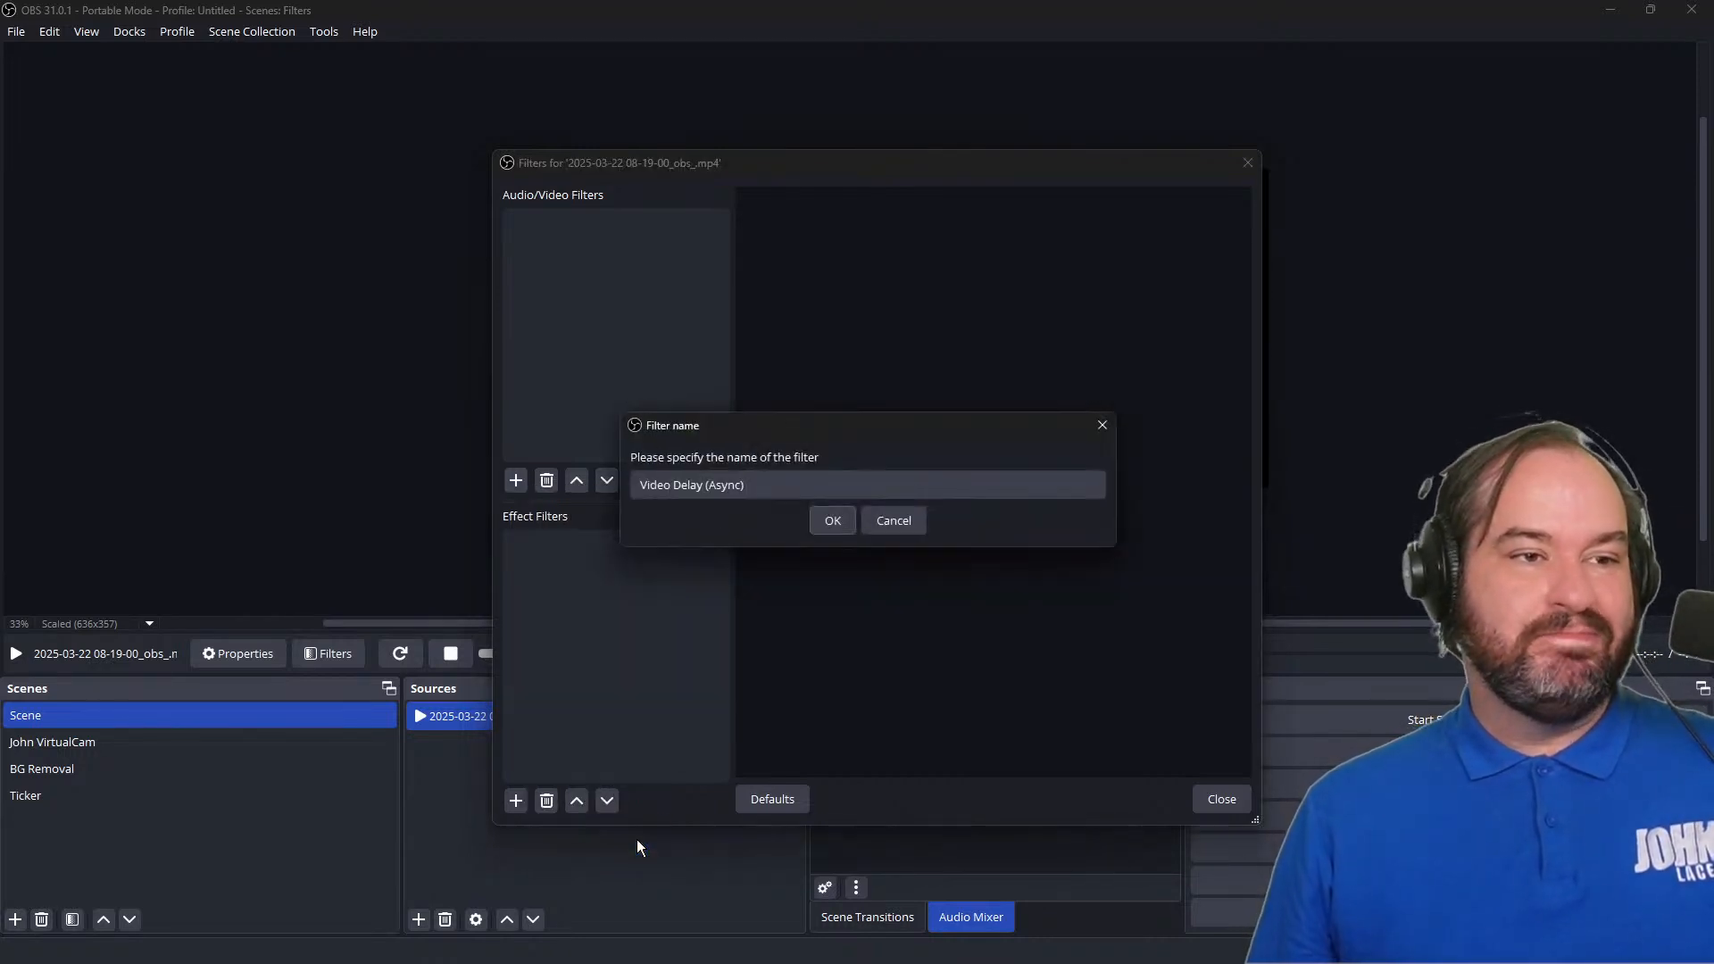
pyautogui.click(832, 521)
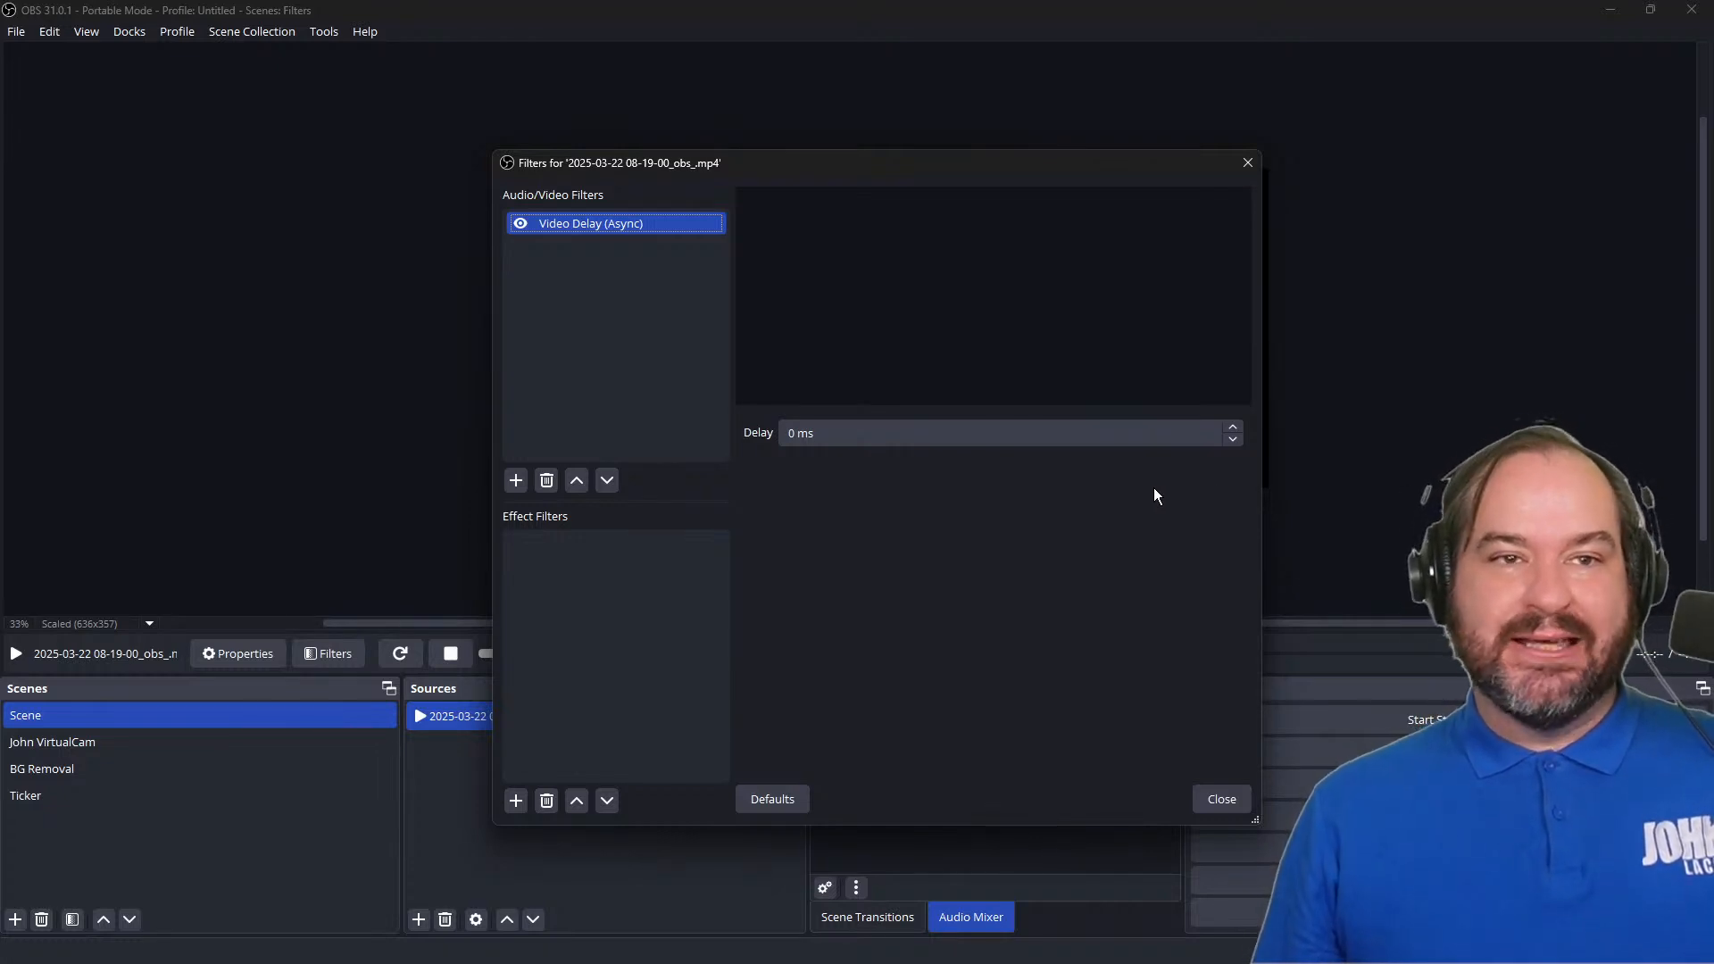
pyautogui.rightClick(689, 229)
pyautogui.click(753, 330)
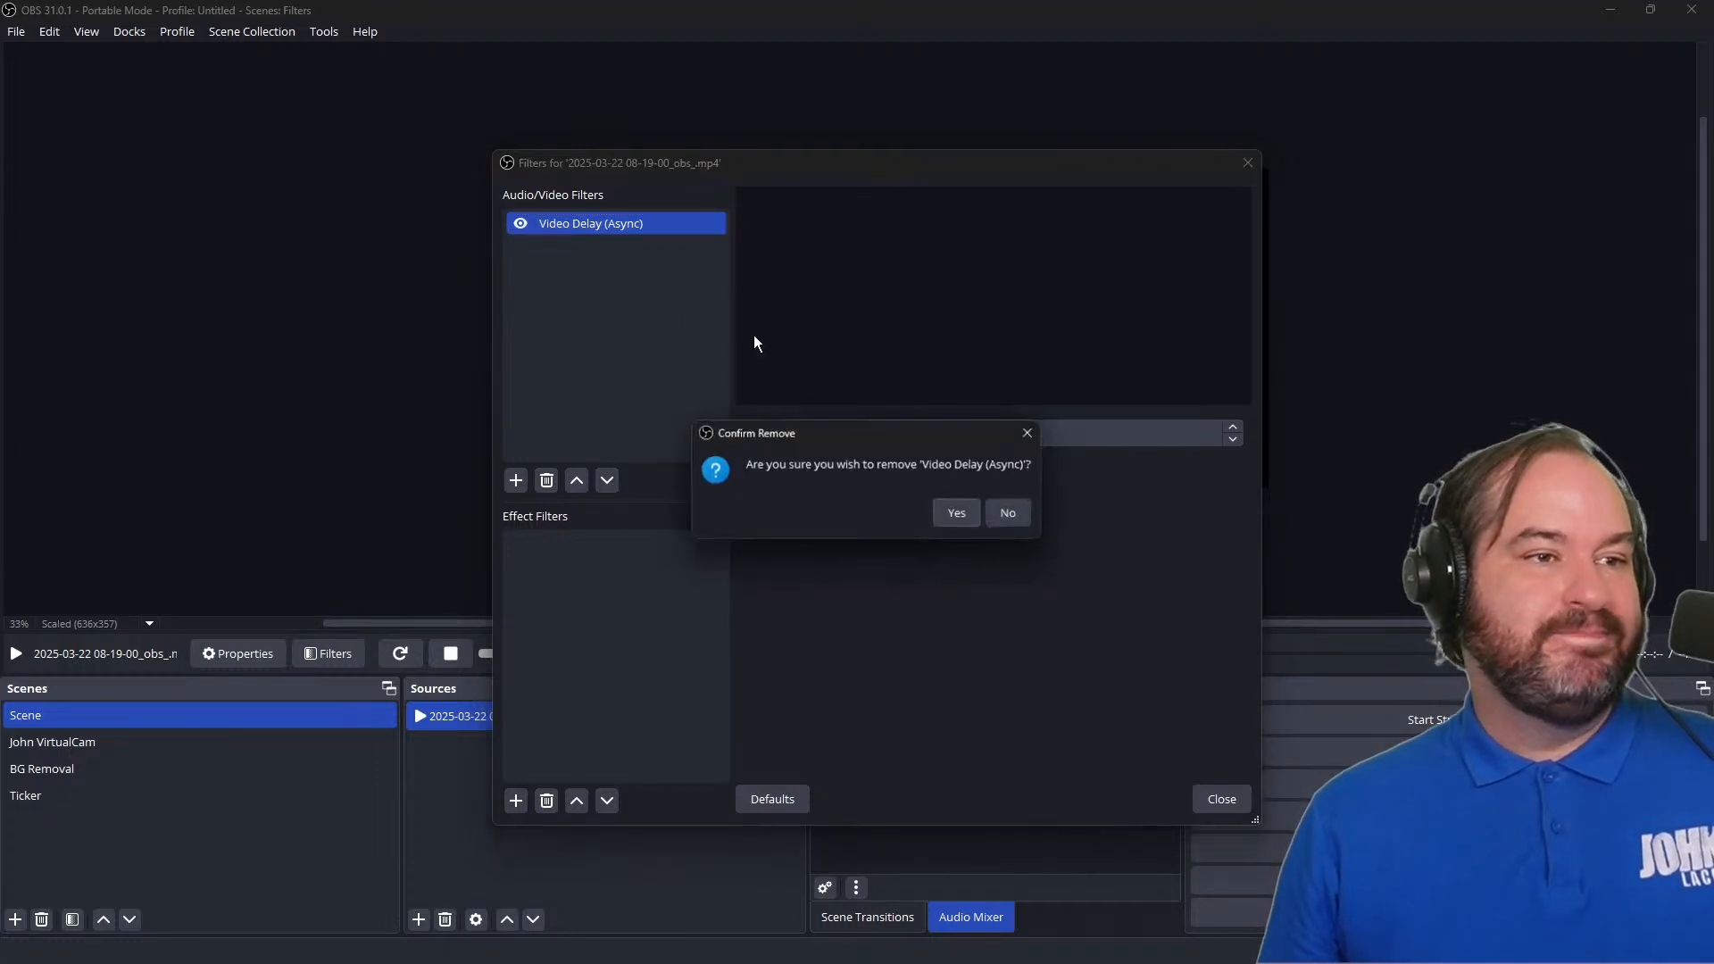
pyautogui.click(955, 510)
# Step: Add a VST 2.x Plug-in audio filter with the default name to the mp4 source
pyautogui.click(517, 482)
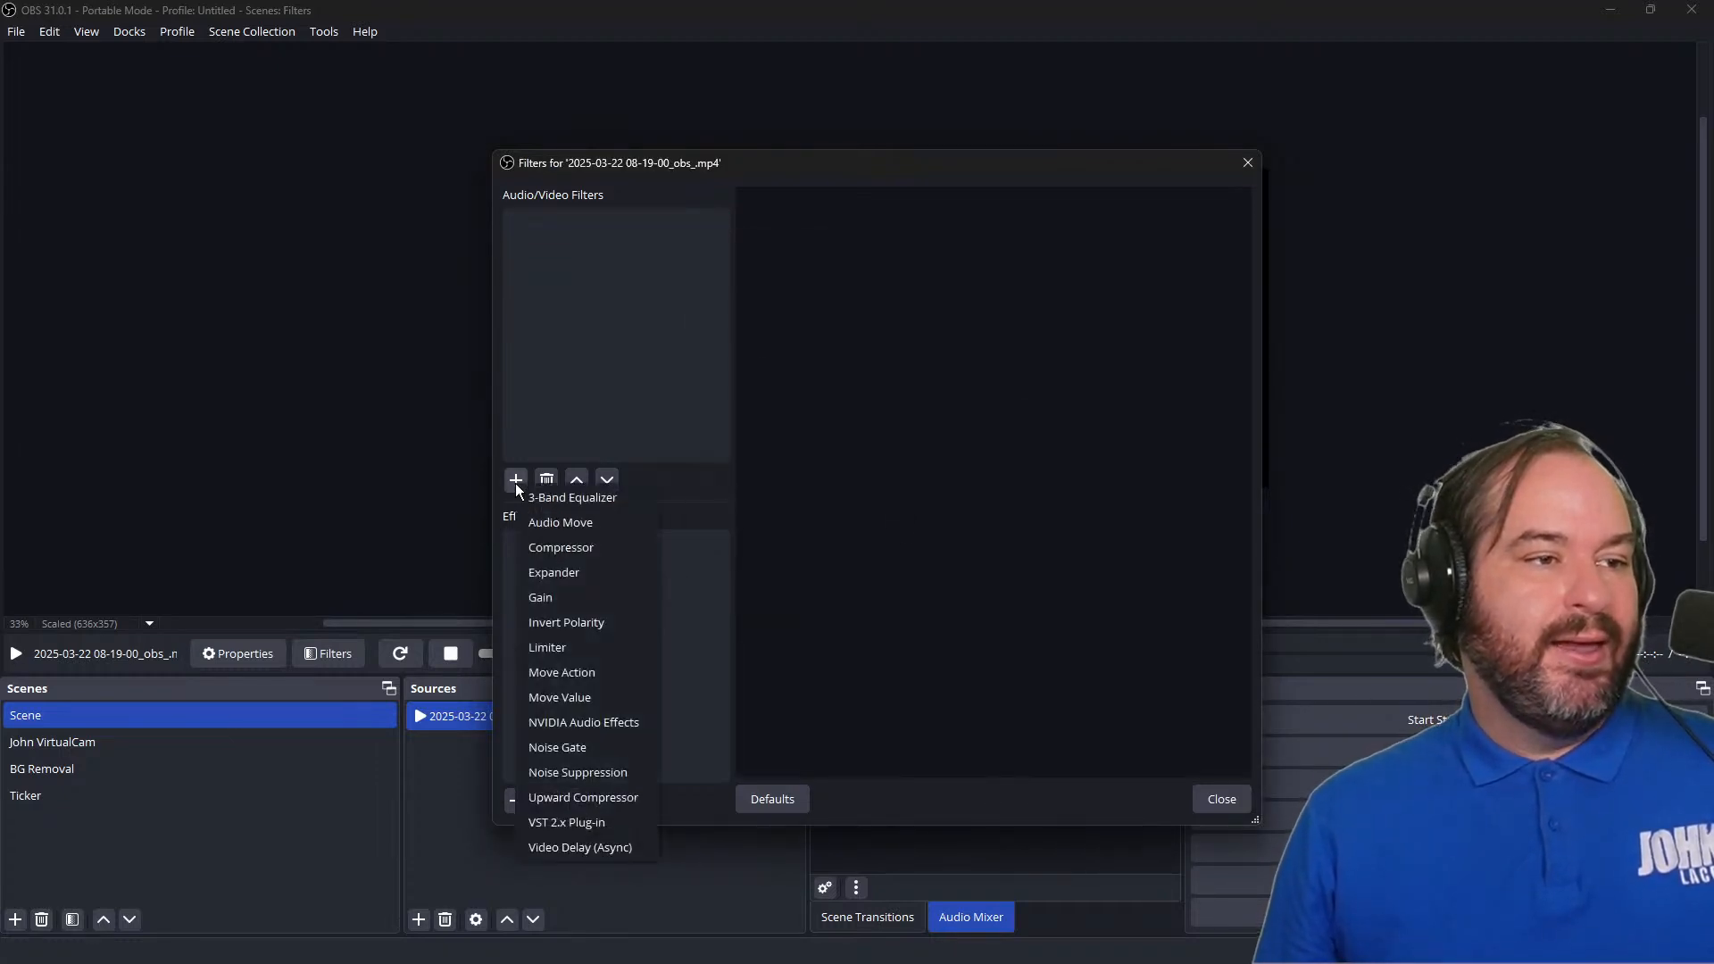
pyautogui.click(634, 821)
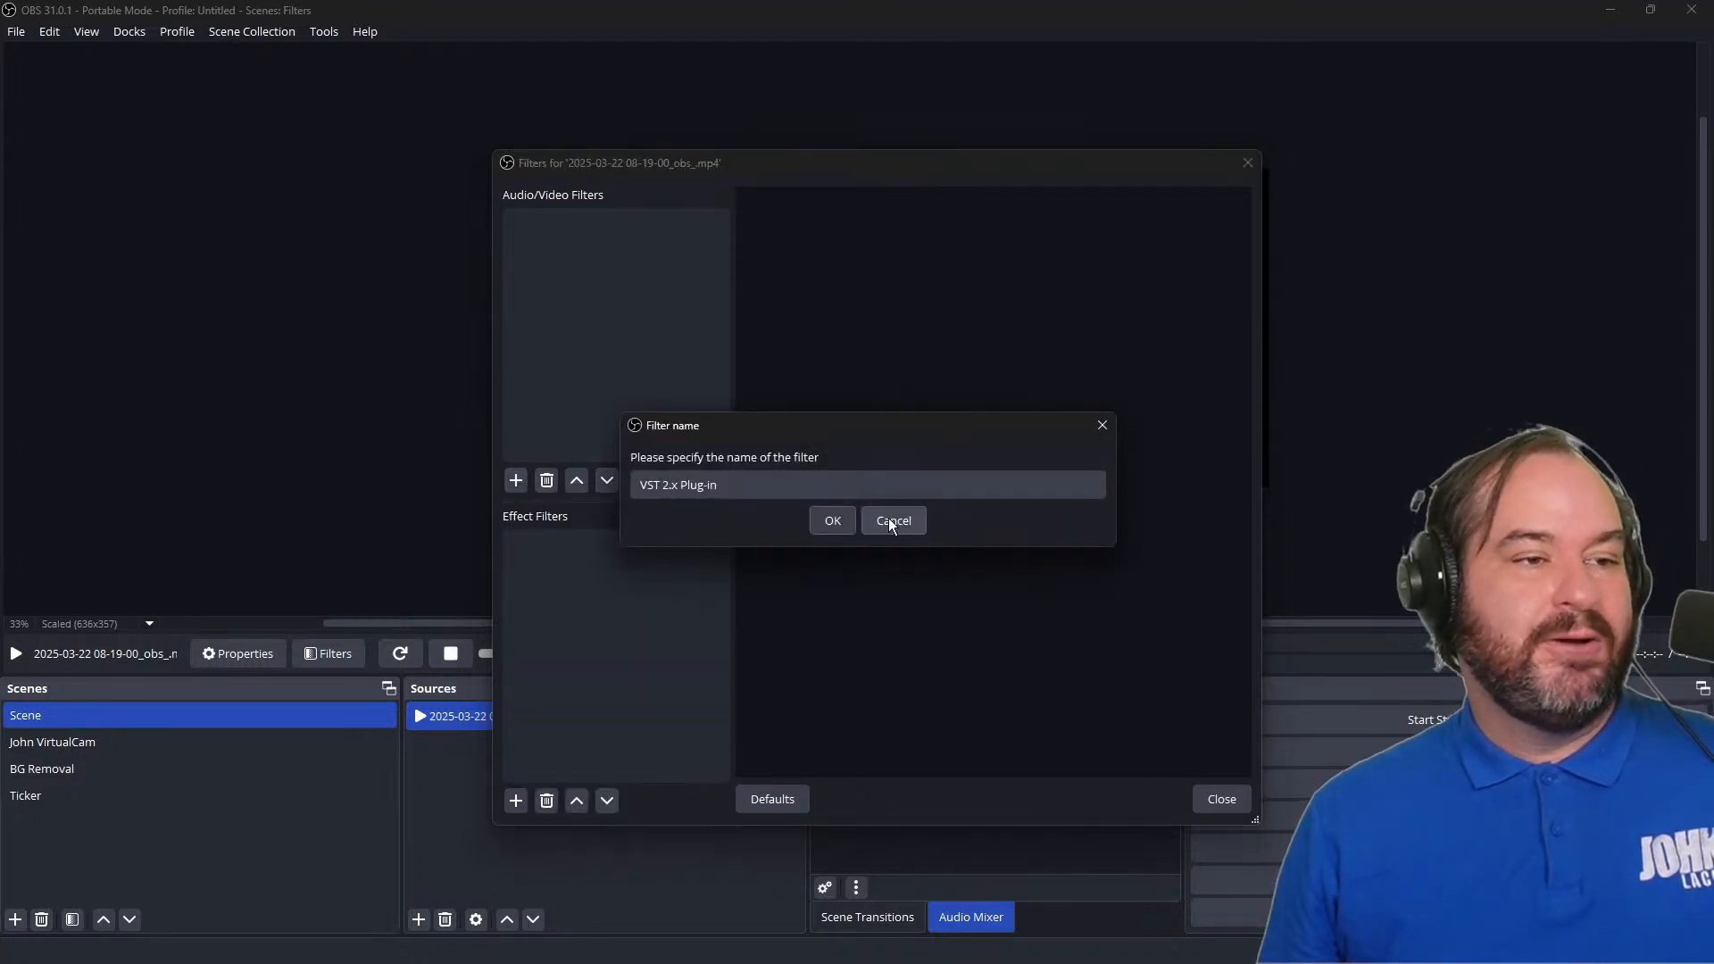
pyautogui.click(833, 516)
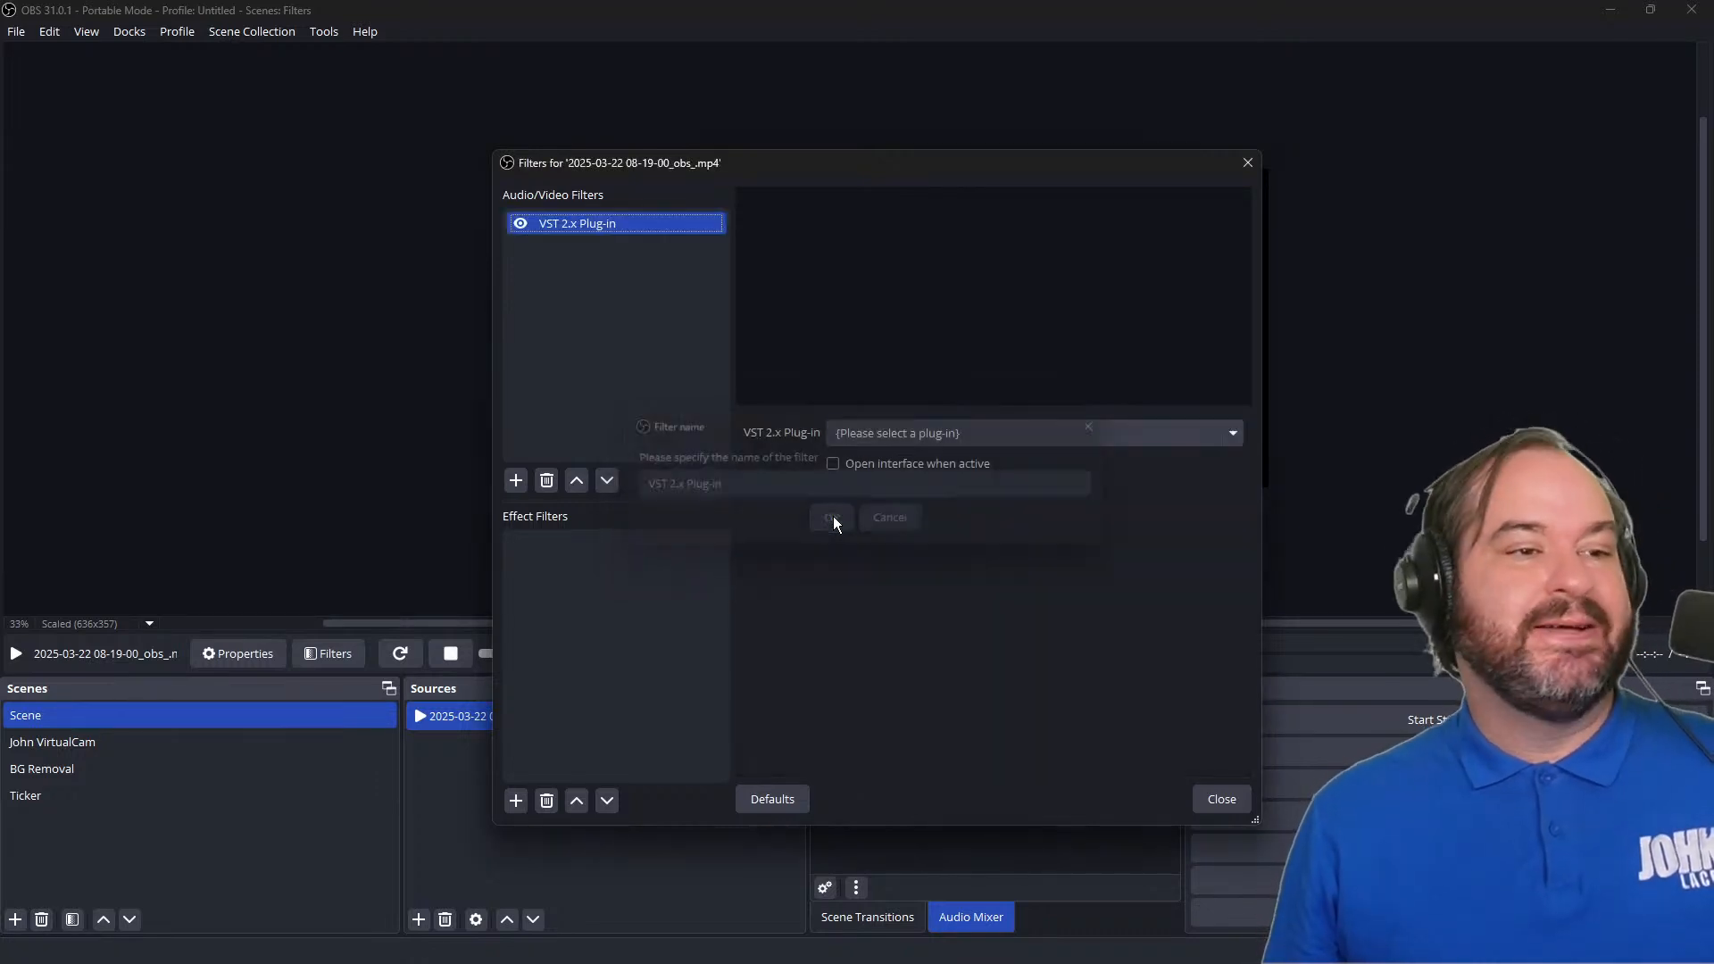
# Step: Browse the installed VST plug-ins, choose MCharmVerb for the filter, and open its plug-in interface
pyautogui.click(1094, 426)
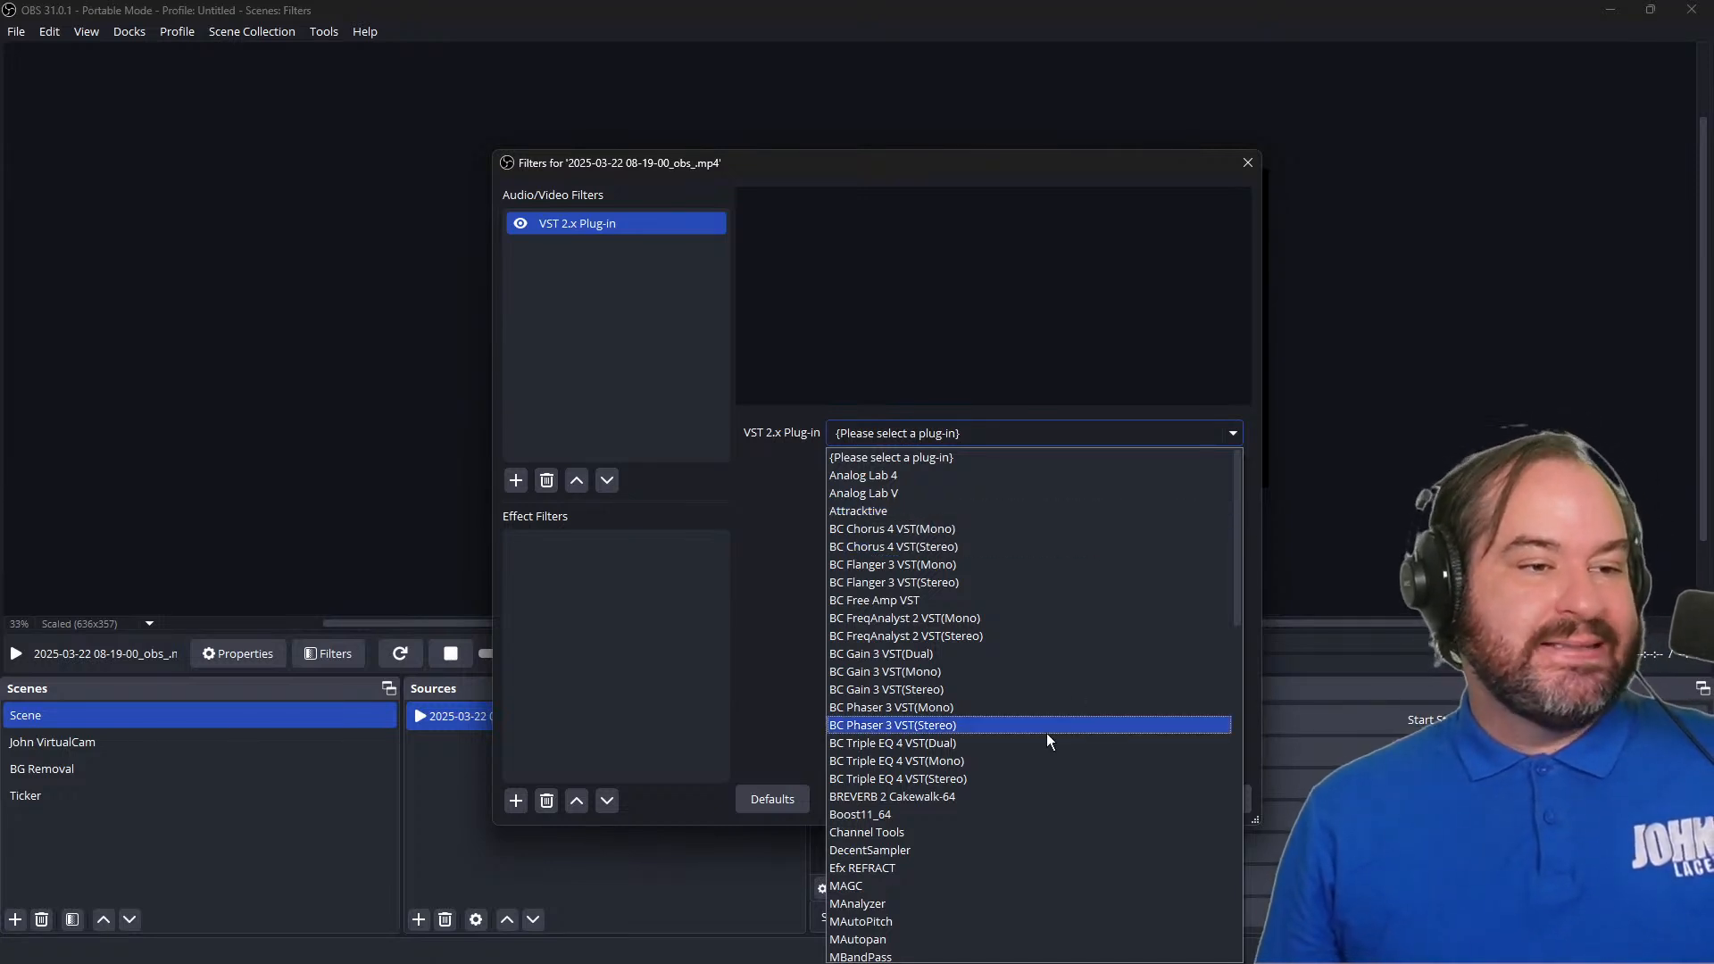
pyautogui.scroll(-2, 1047, 732)
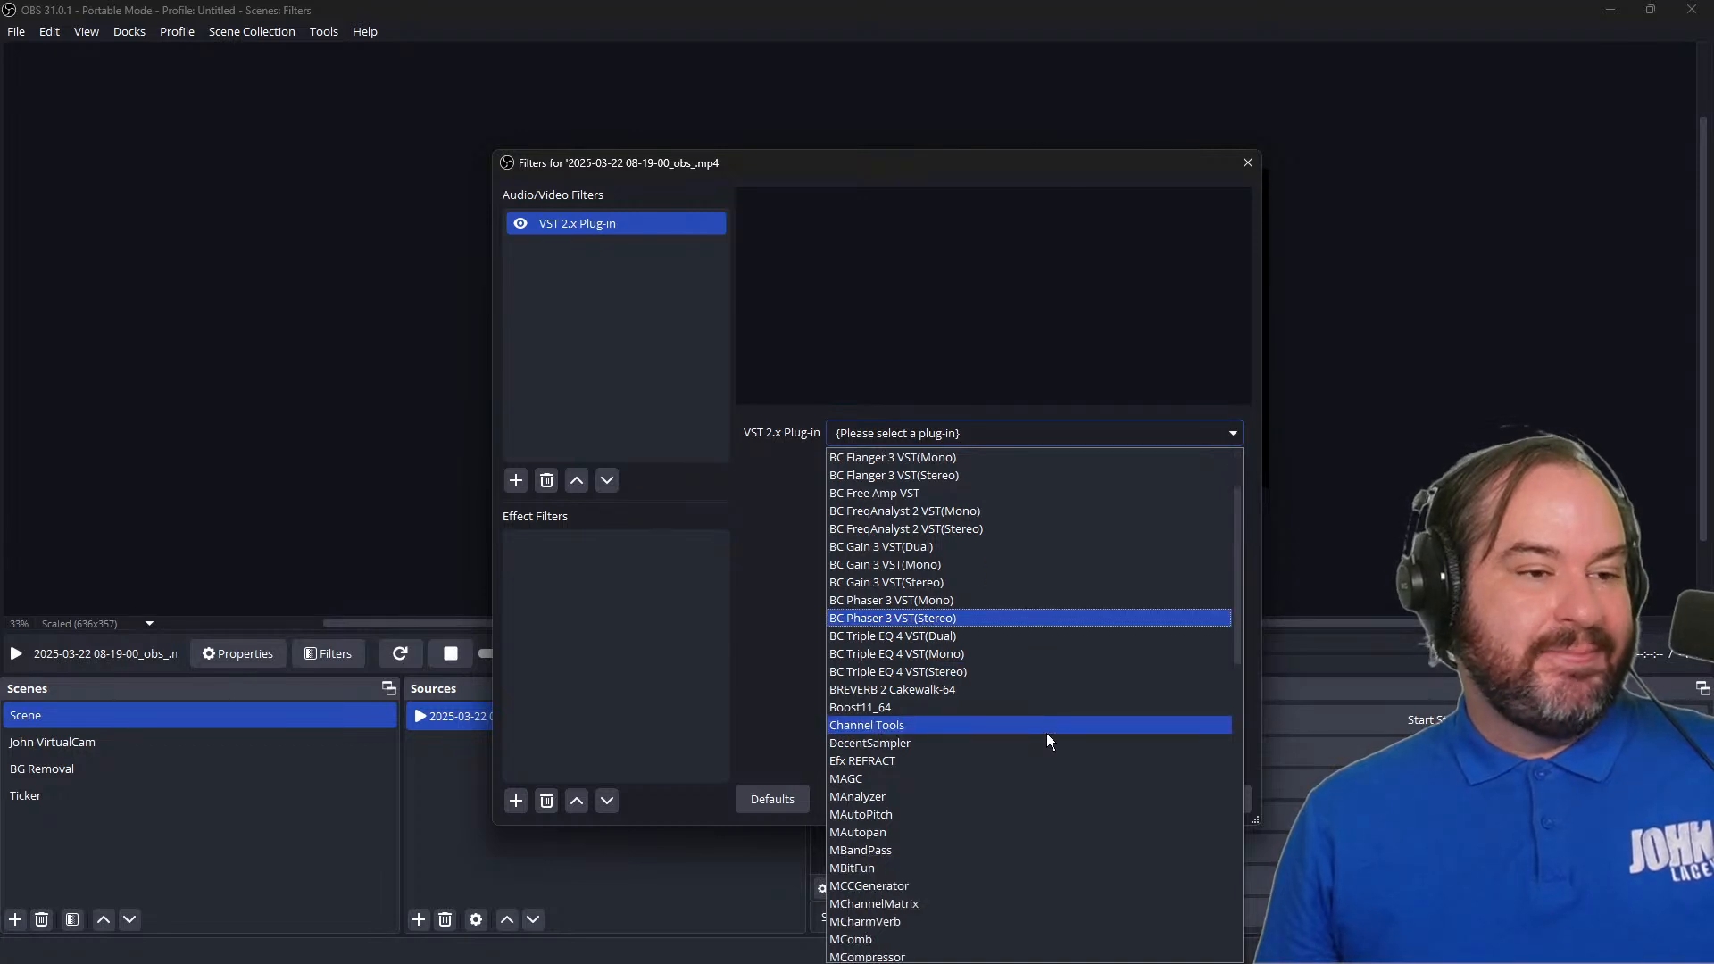
pyautogui.scroll(-6, 1047, 735)
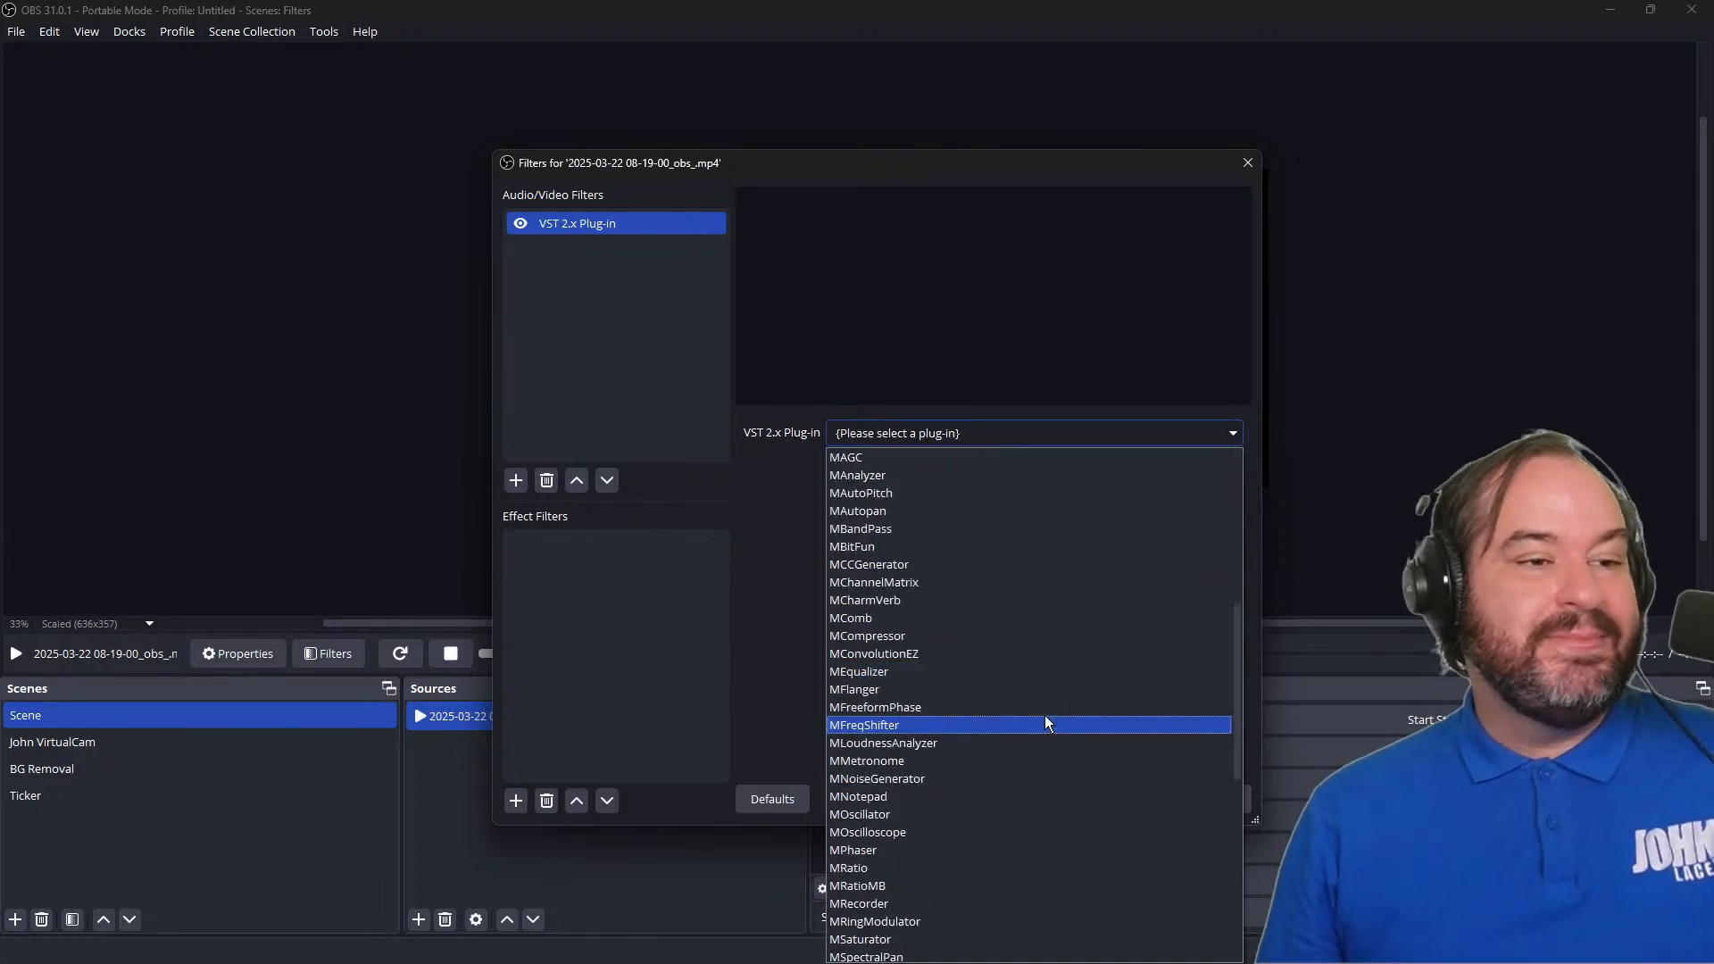
pyautogui.scroll(1, 1019, 526)
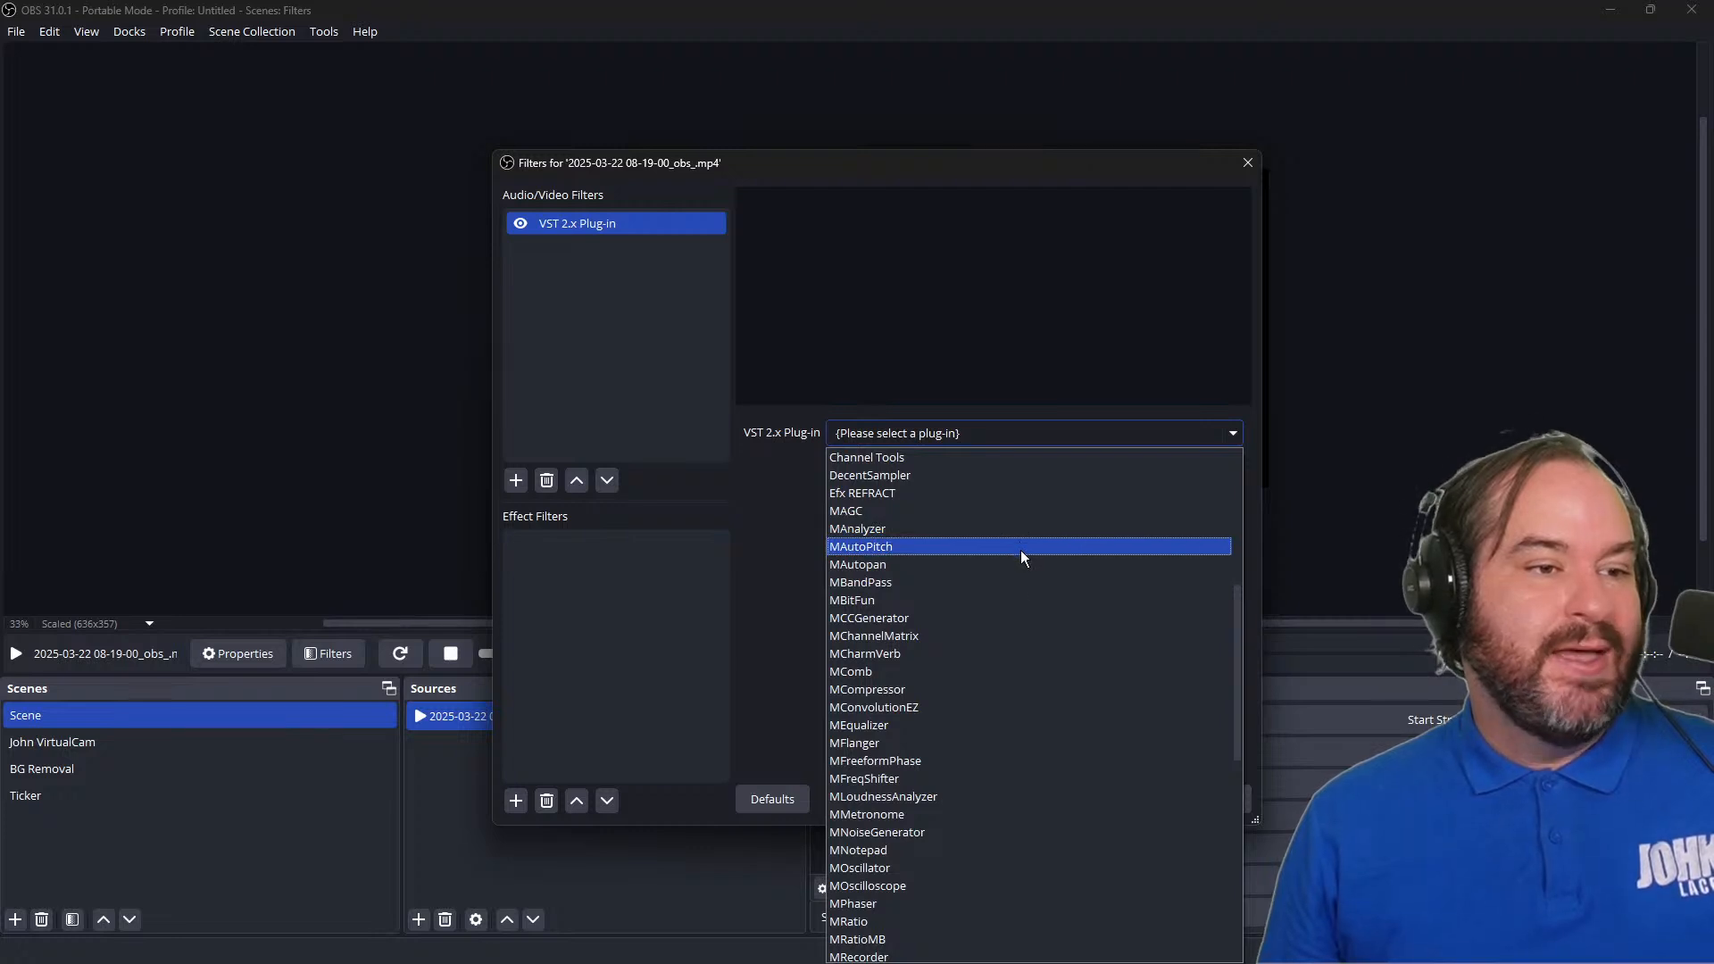
pyautogui.scroll(-5, 1029, 684)
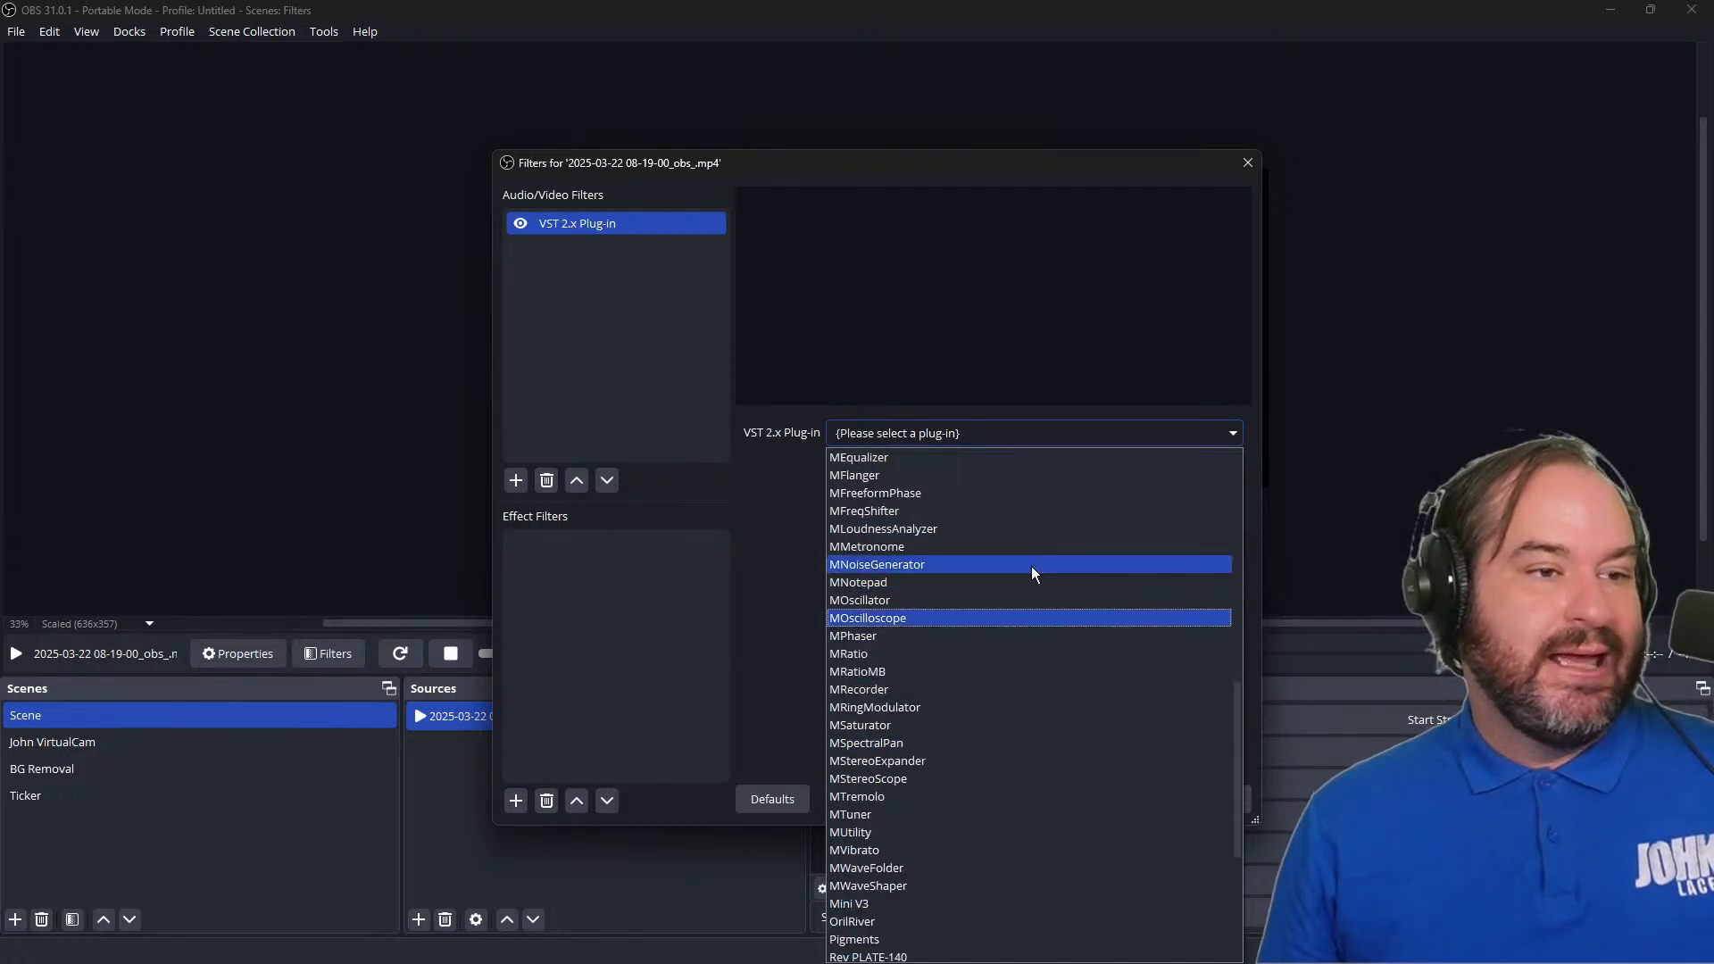
pyautogui.scroll(3, 1031, 566)
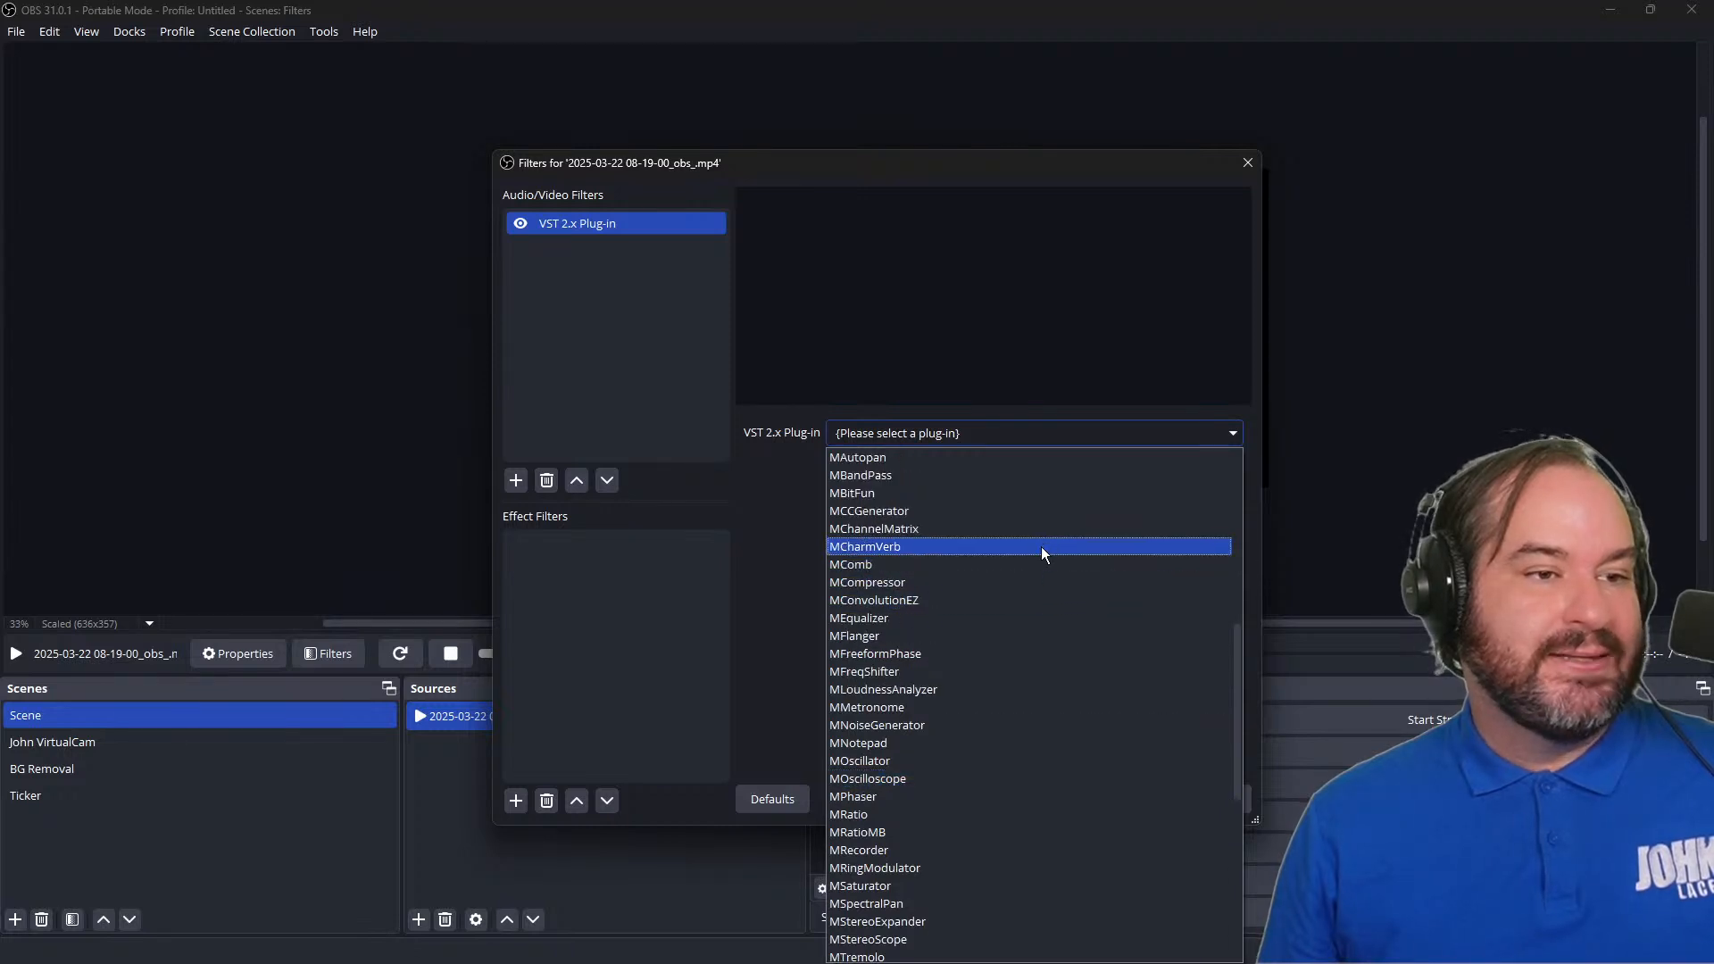
pyautogui.click(1041, 546)
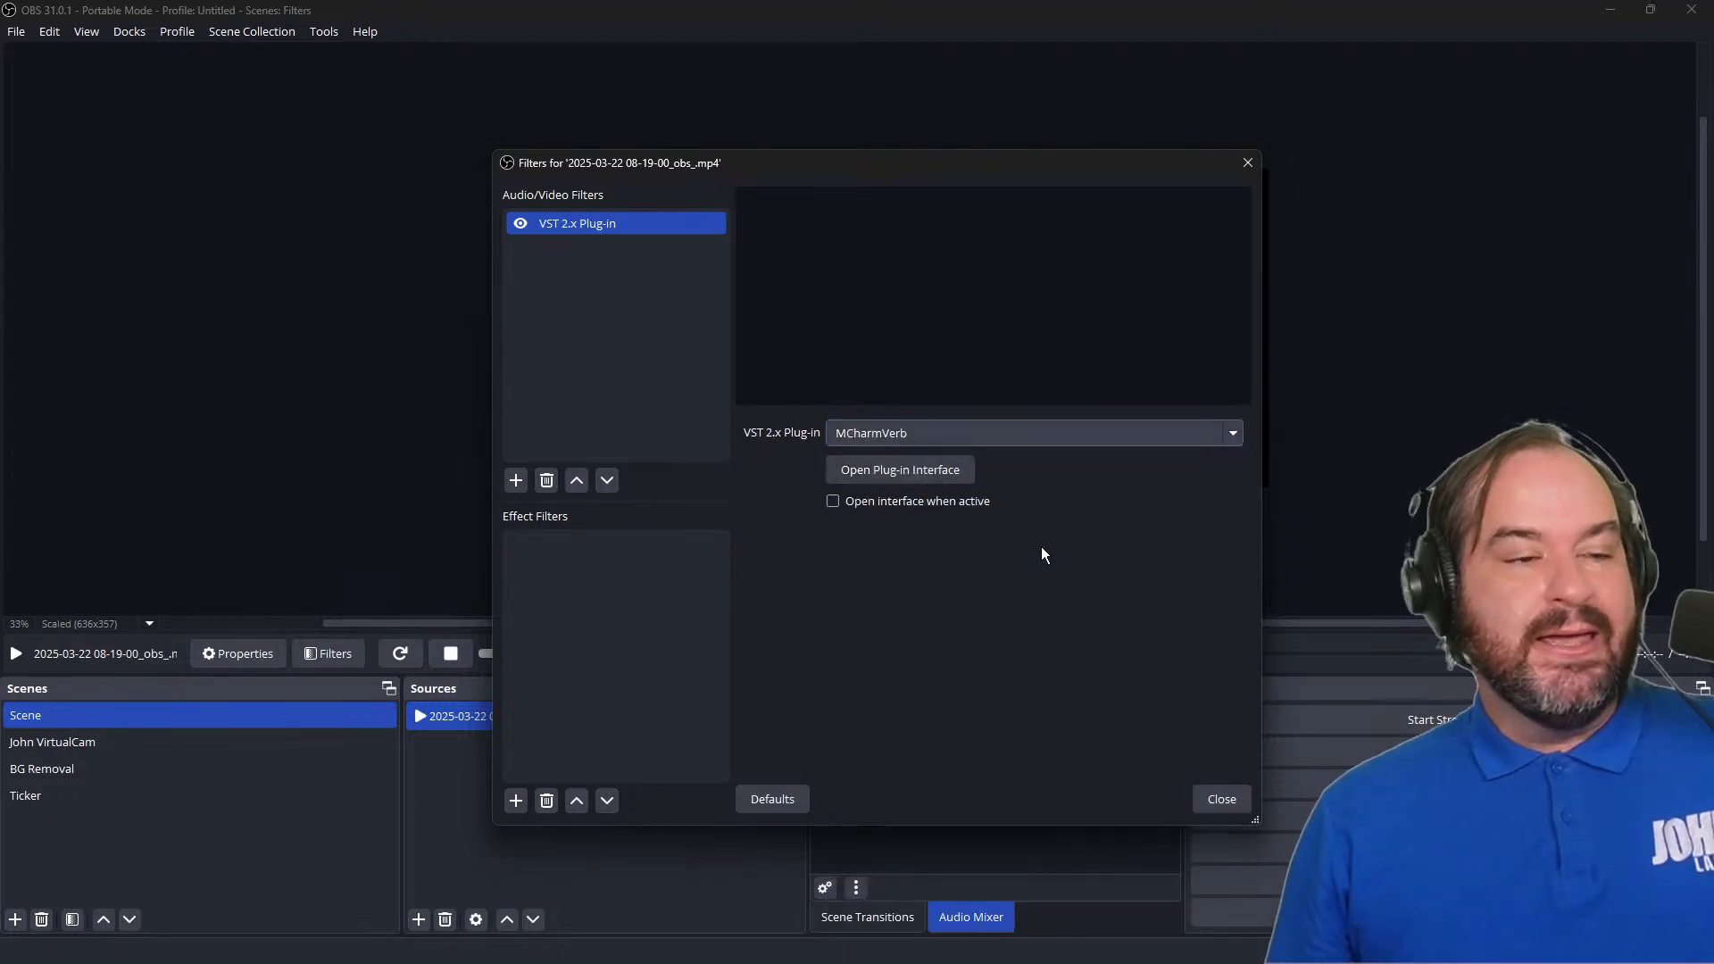
pyautogui.click(890, 474)
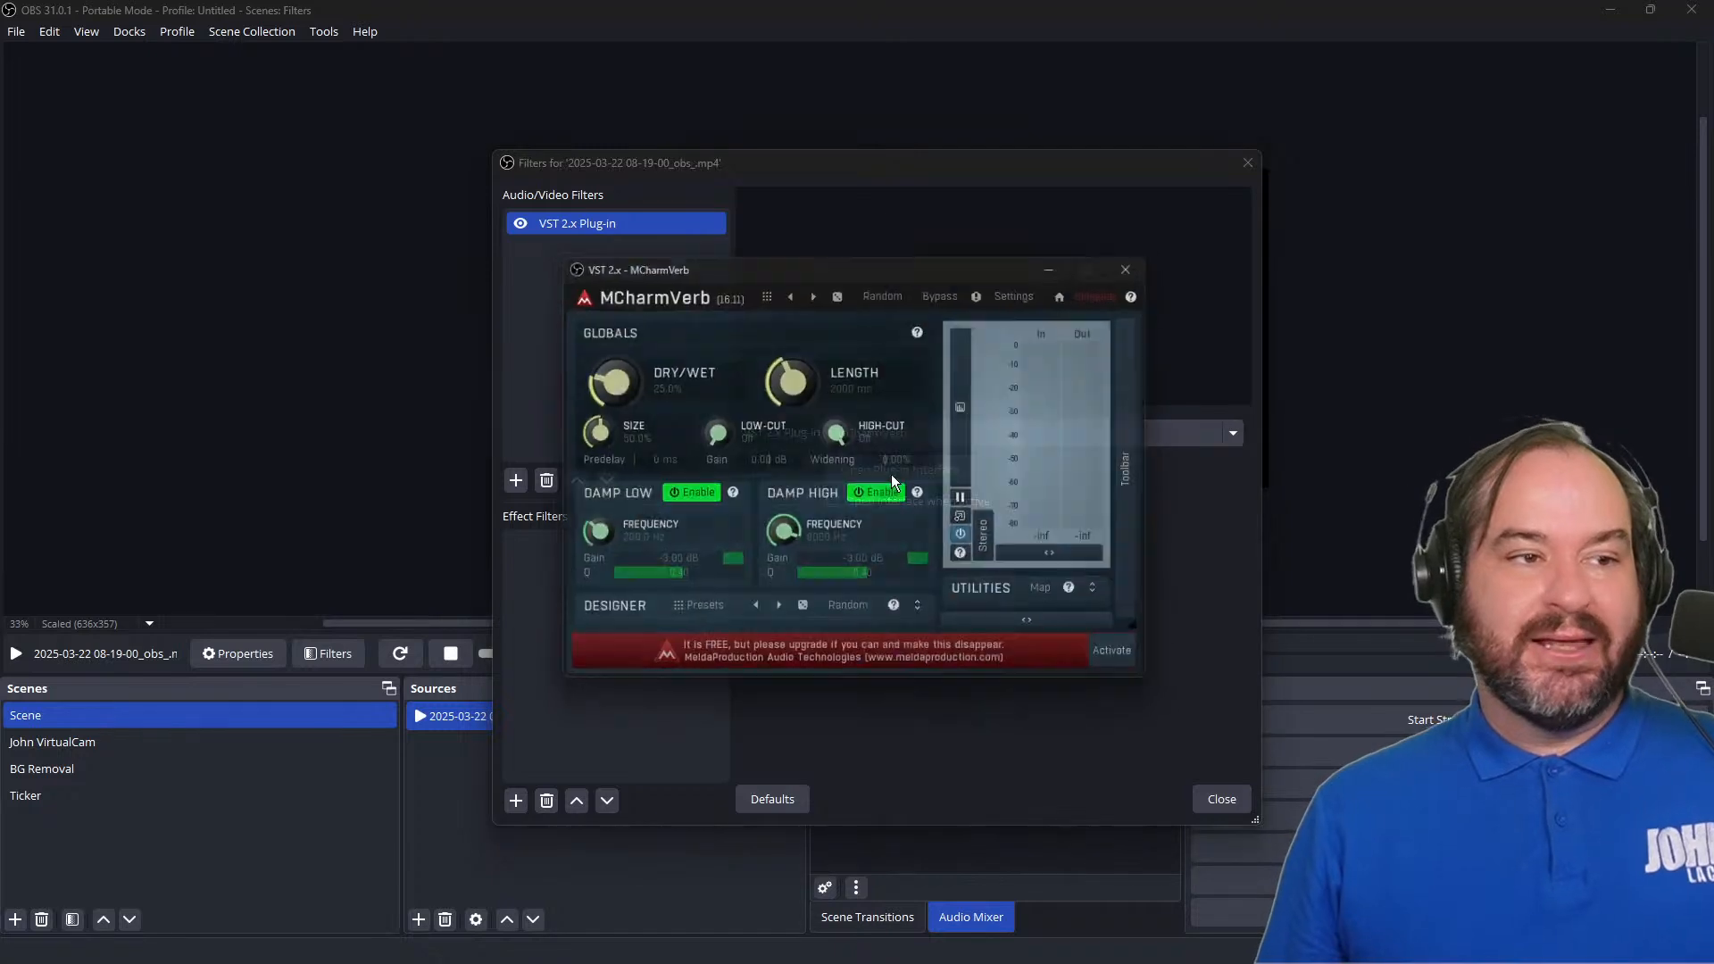
# Step: Load the Heartbreaking pet preset from MCharmVerb's Vocals folder, and close the plug-in interface and the mp4 source's filters
pyautogui.moveTo(935, 265); pyautogui.dragTo(948, 280)
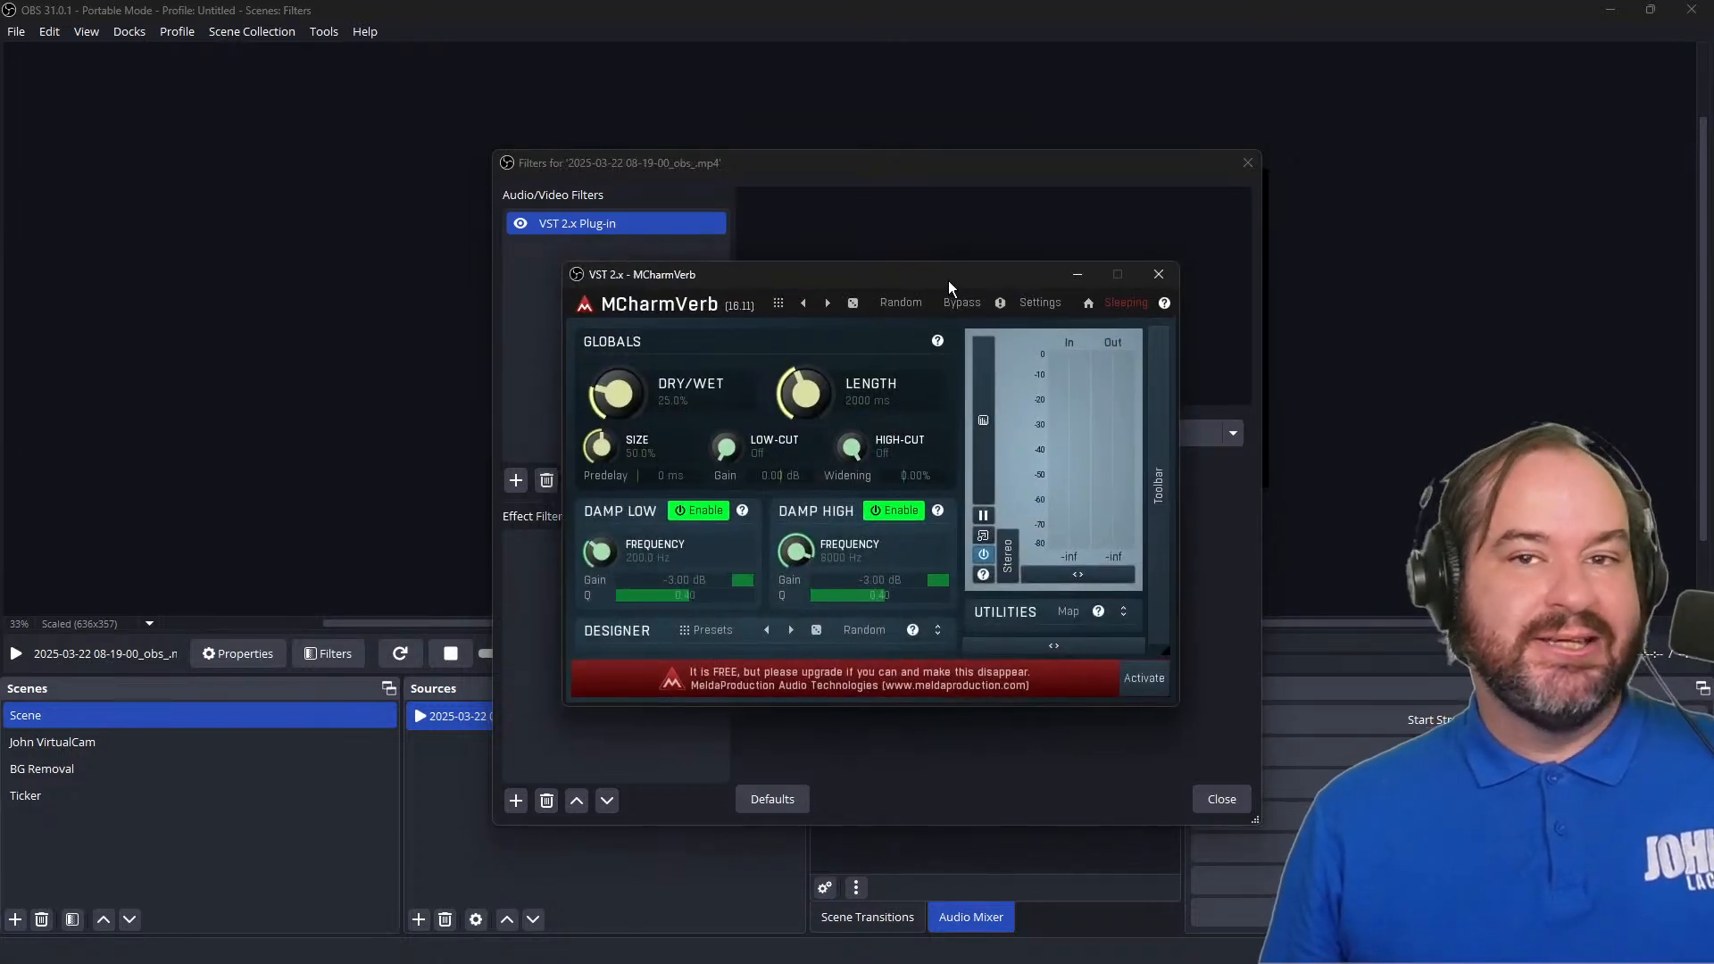
pyautogui.click(778, 304)
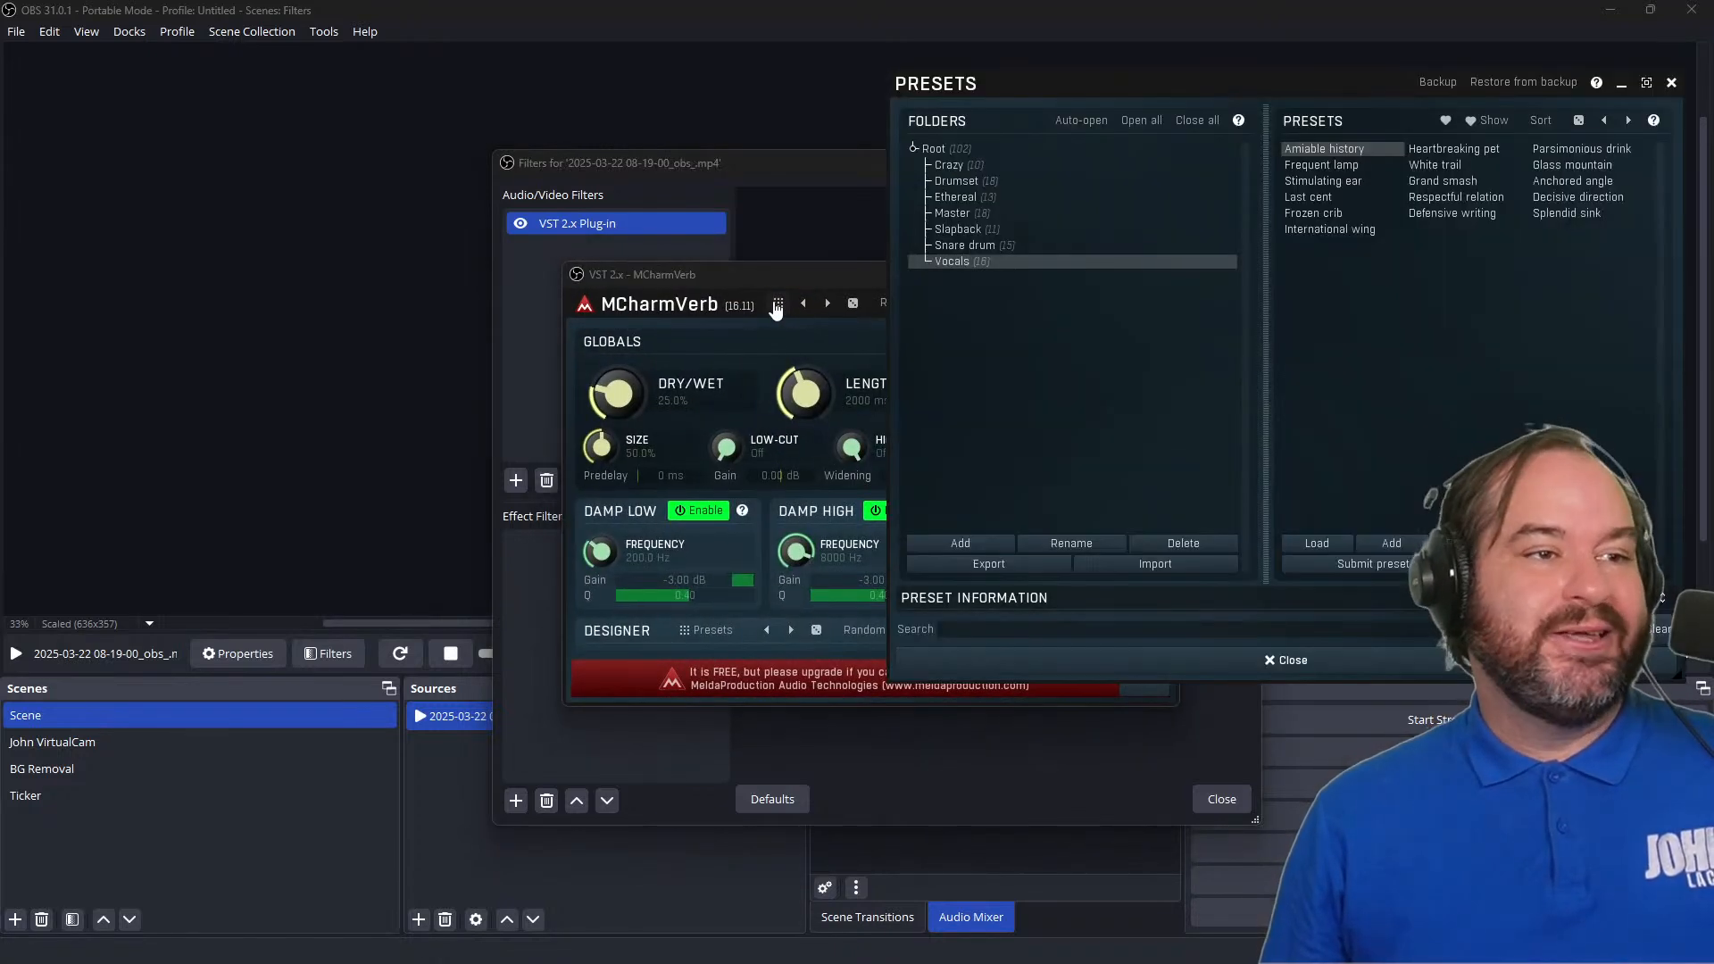
pyautogui.moveTo(1162, 88); pyautogui.dragTo(953, 198)
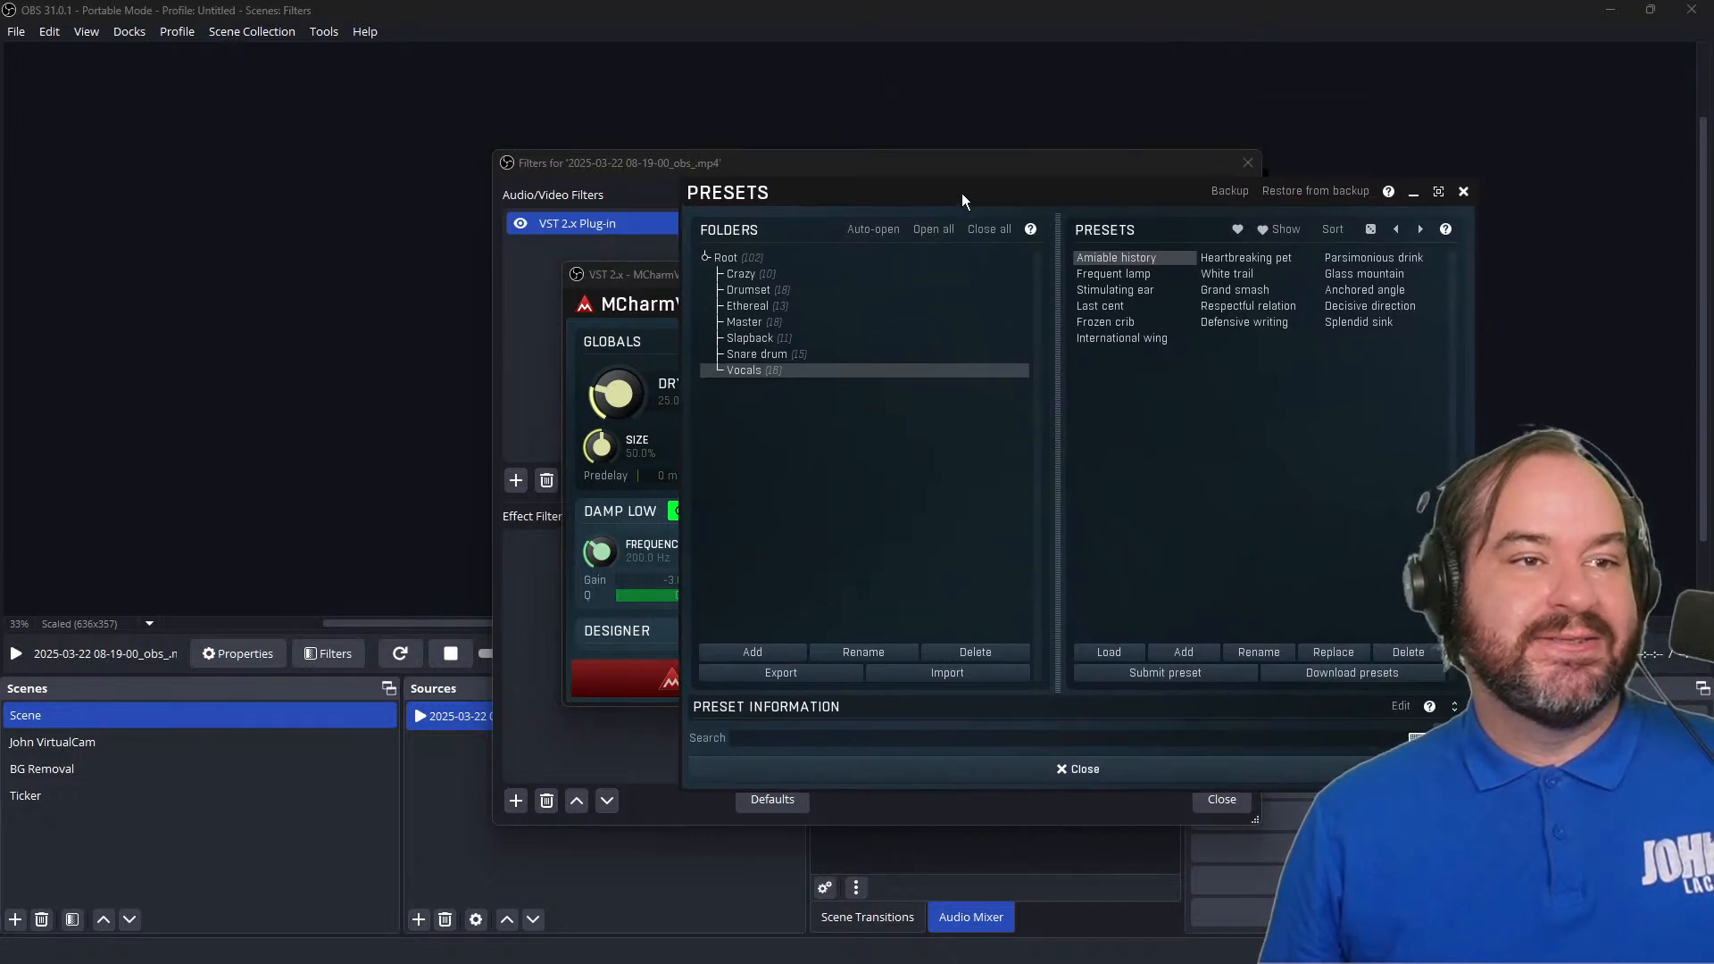
pyautogui.click(1222, 257)
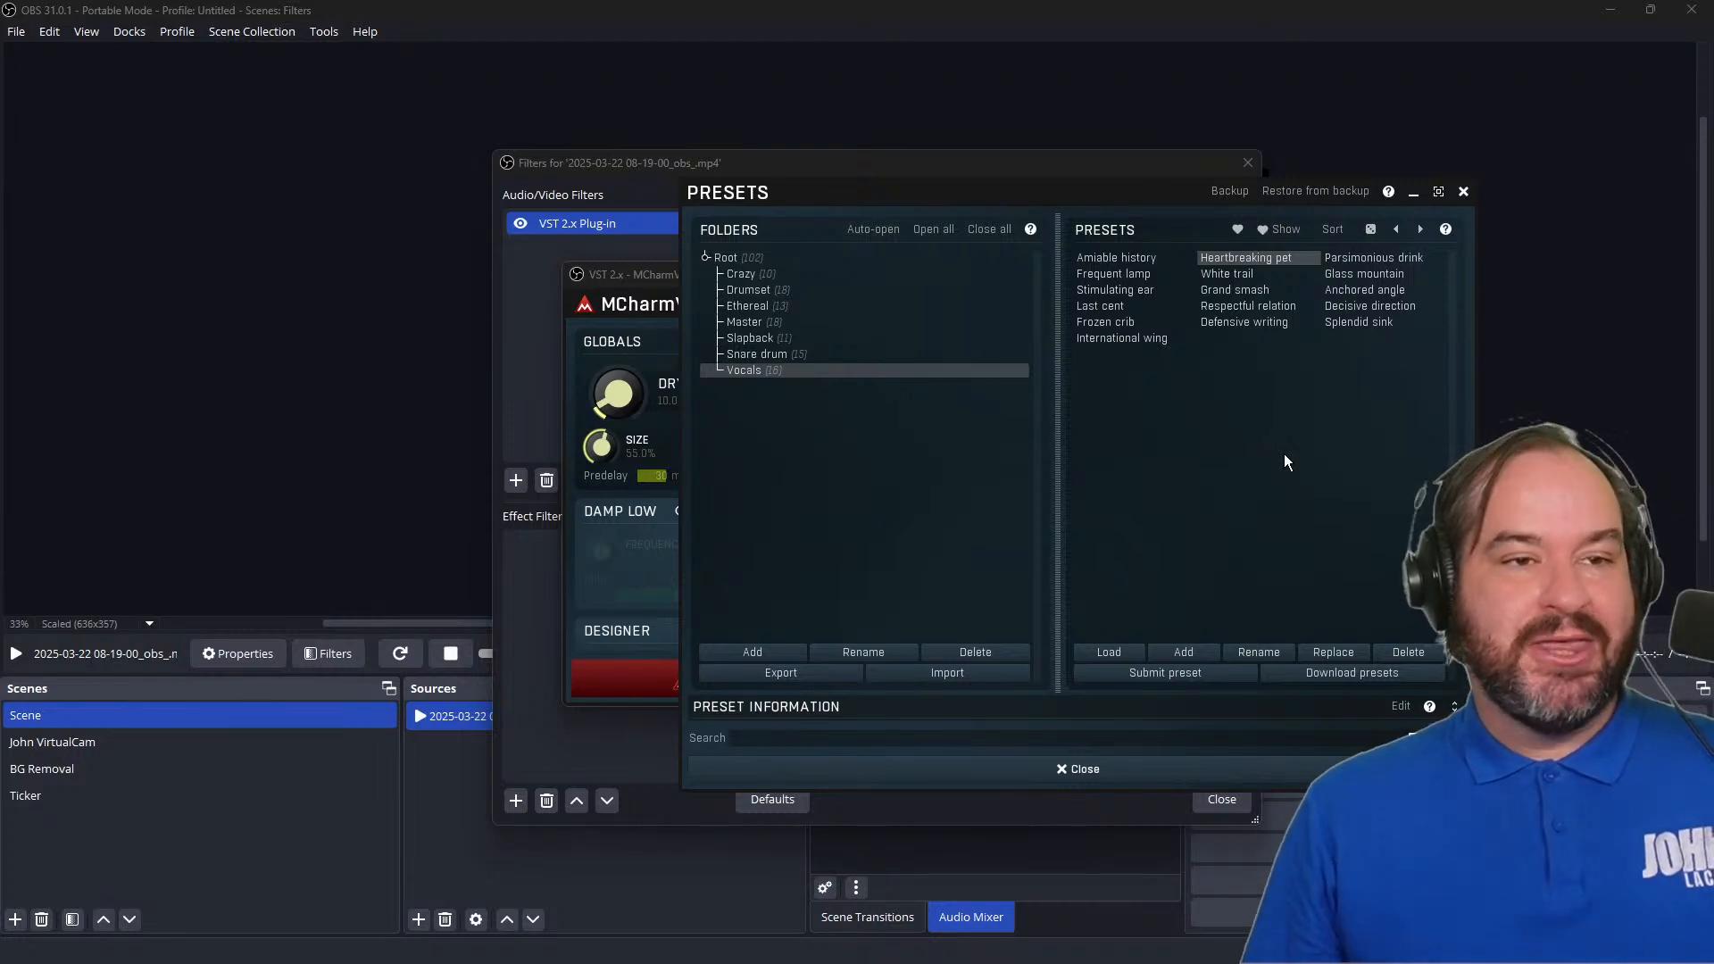
pyautogui.click(1438, 194)
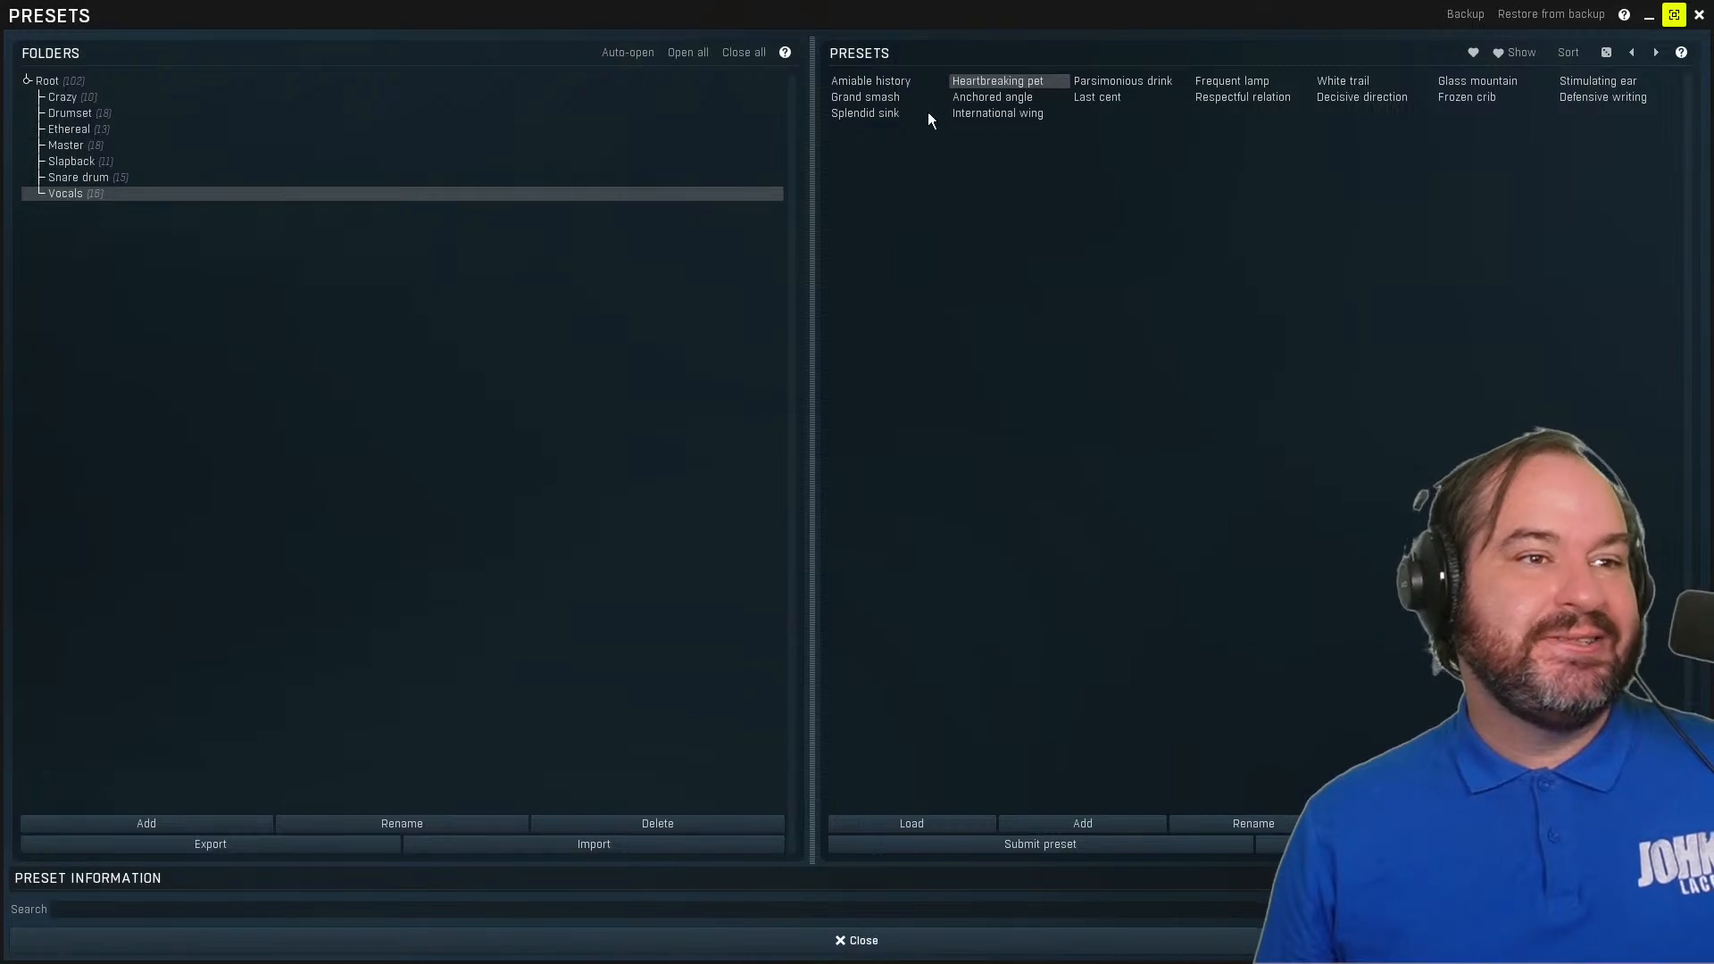
pyautogui.click(1672, 16)
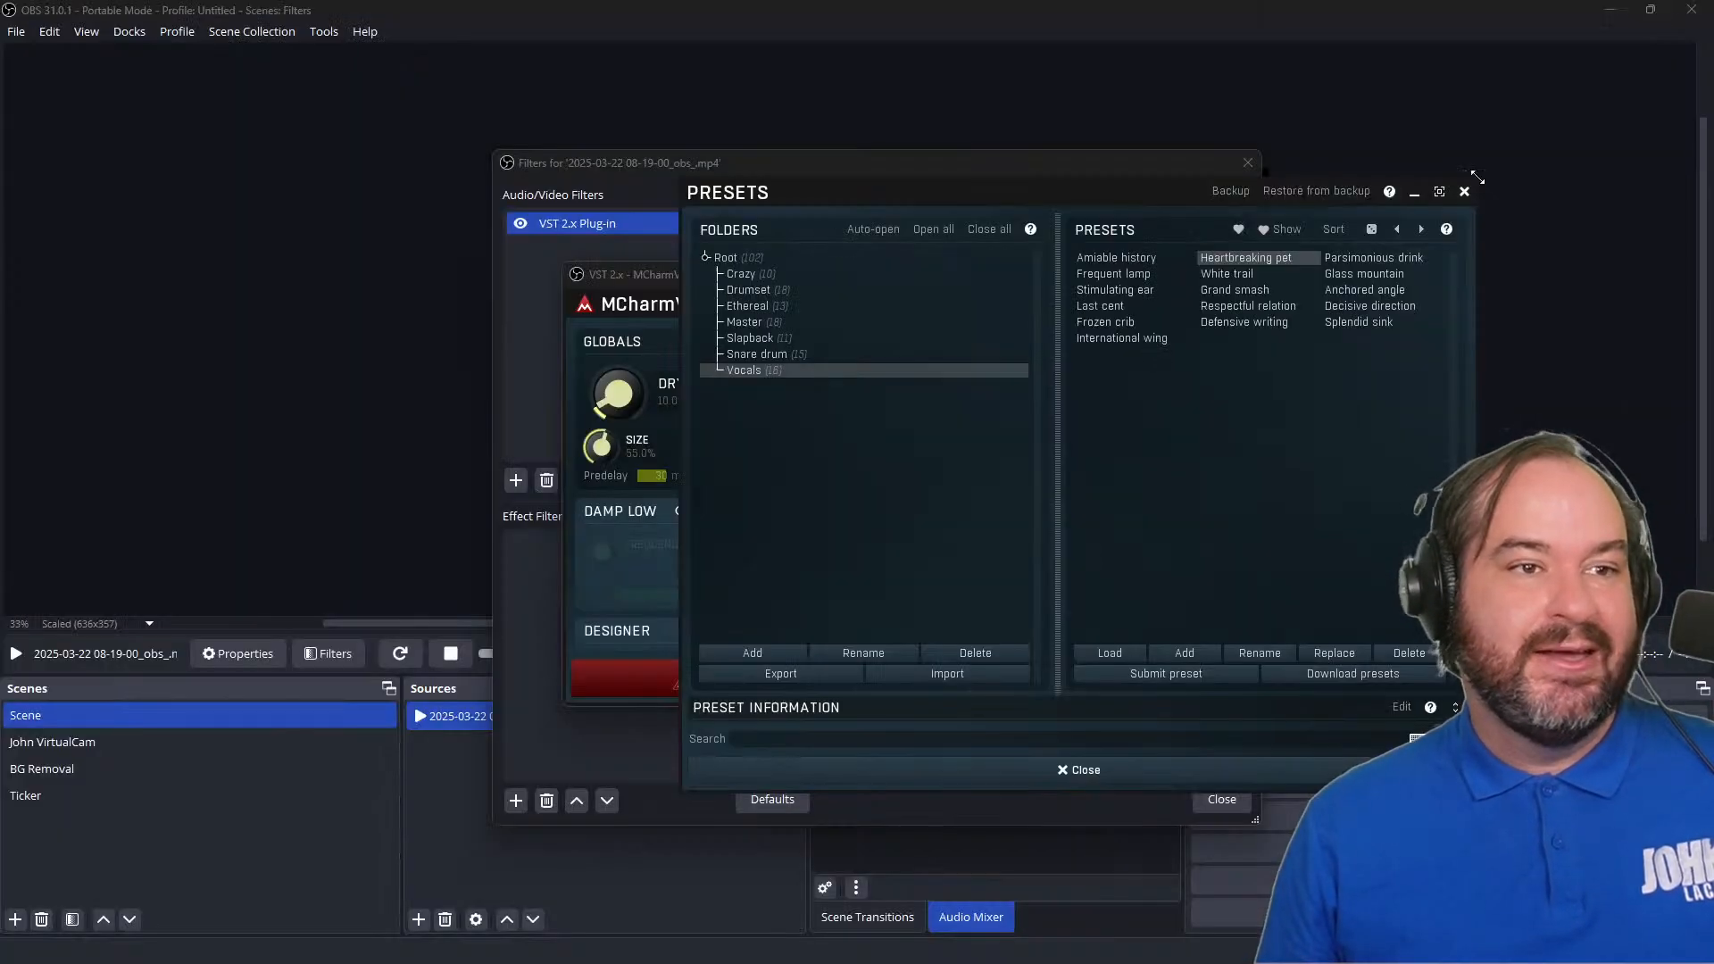
pyautogui.click(1472, 183)
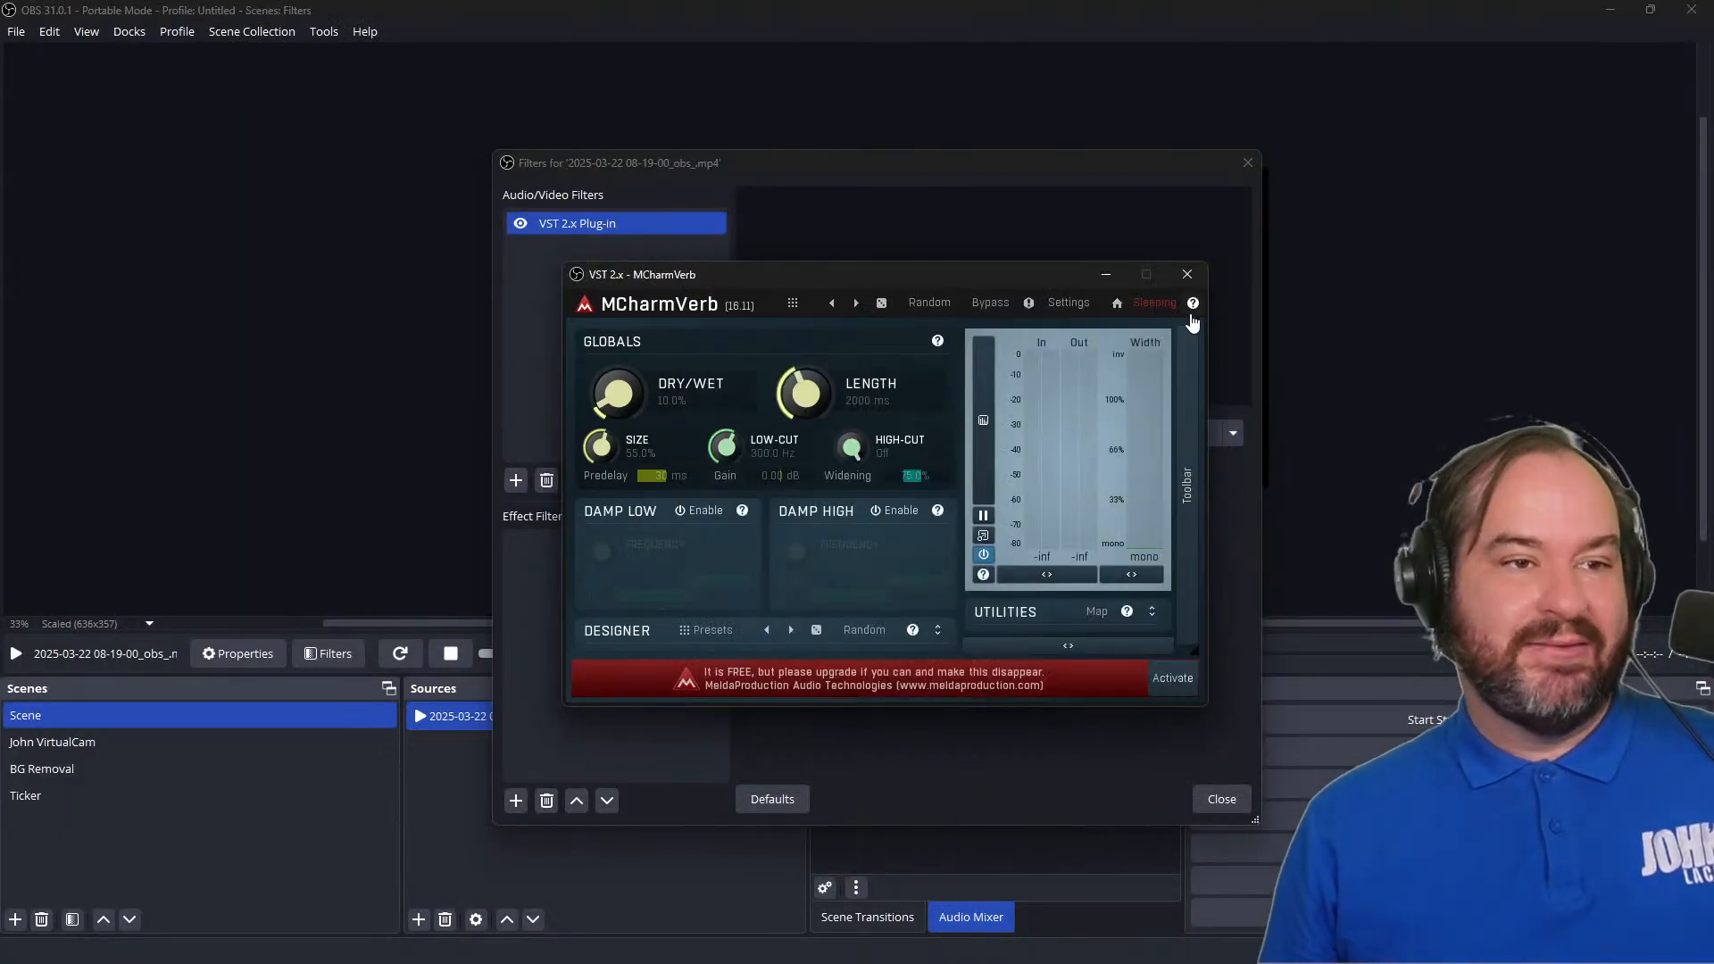
pyautogui.click(1187, 274)
pyautogui.click(1248, 164)
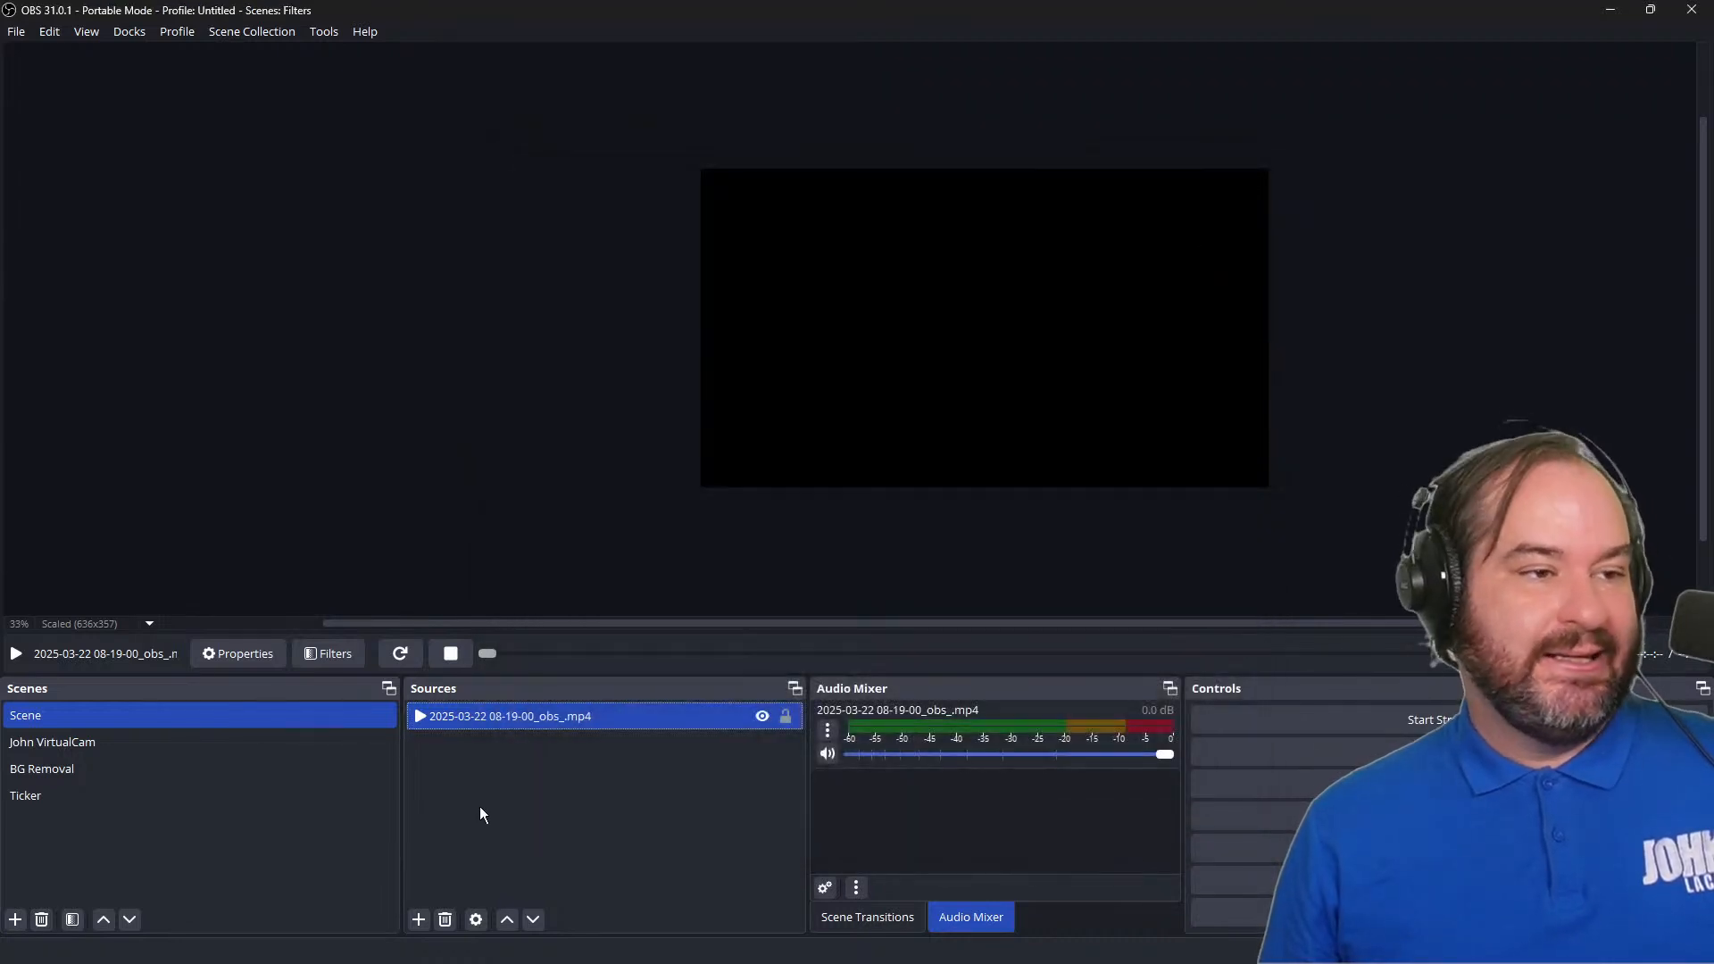
# Step: Add an Audio Input Capture source named Rodecaster Stereo using the device Microphone (RODECaster Pro Stereo)
pyautogui.click(478, 812)
pyautogui.click(419, 920)
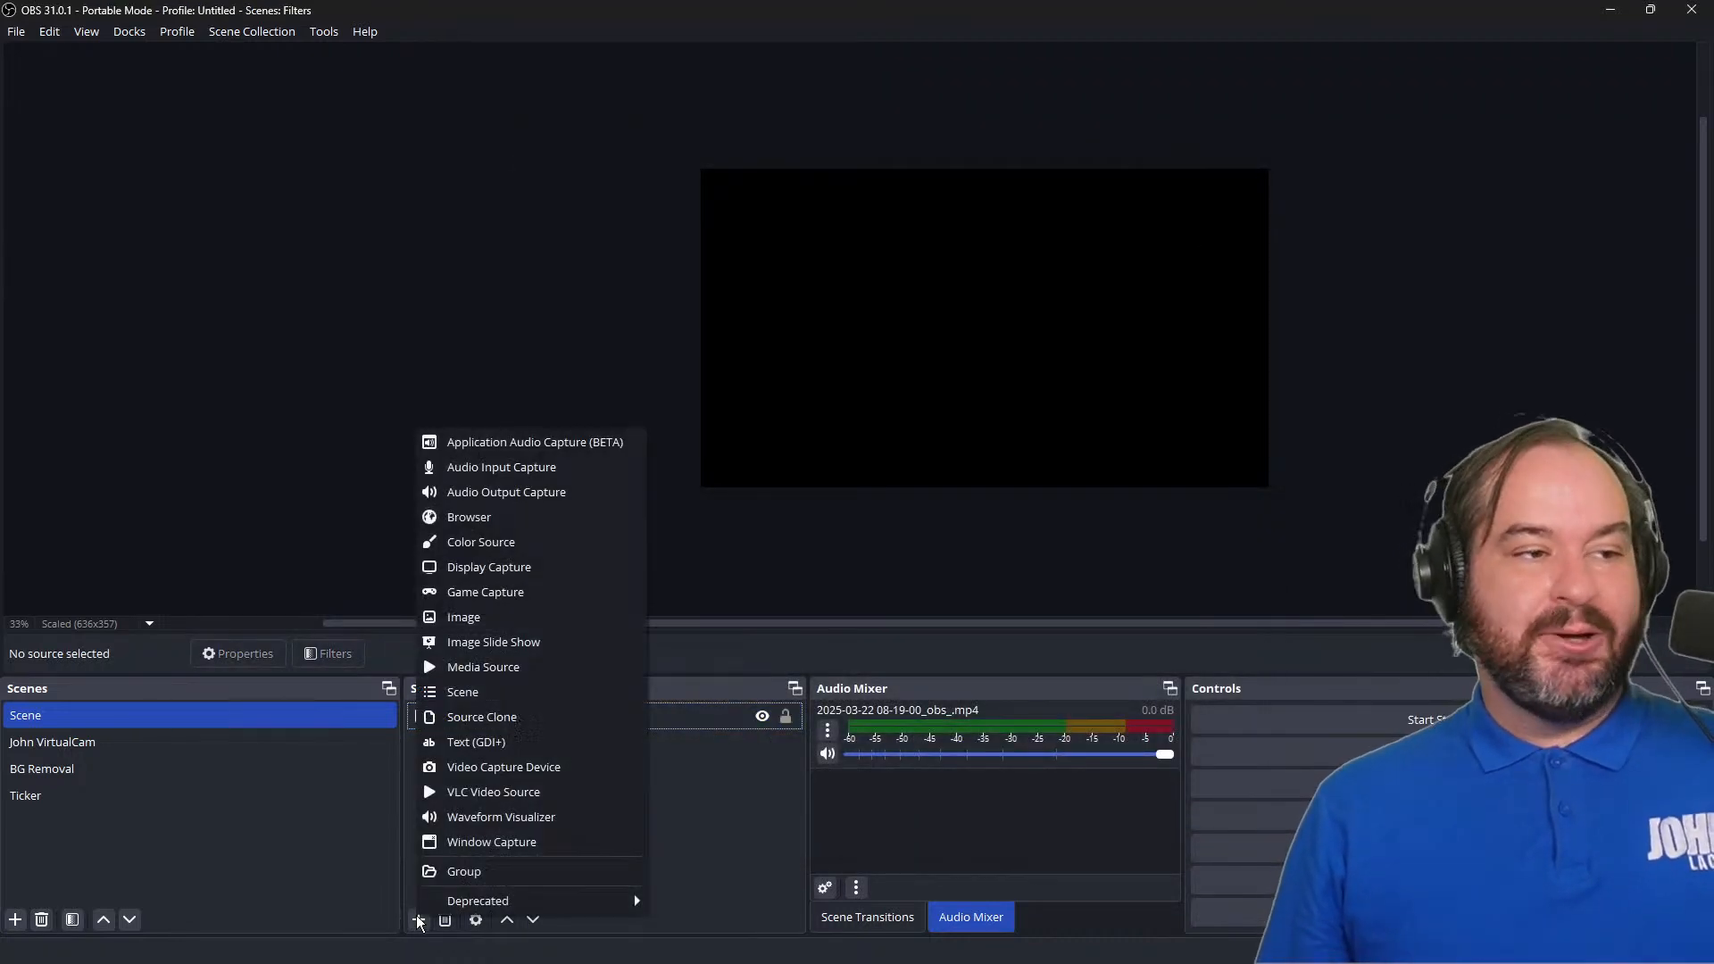
pyautogui.click(575, 468)
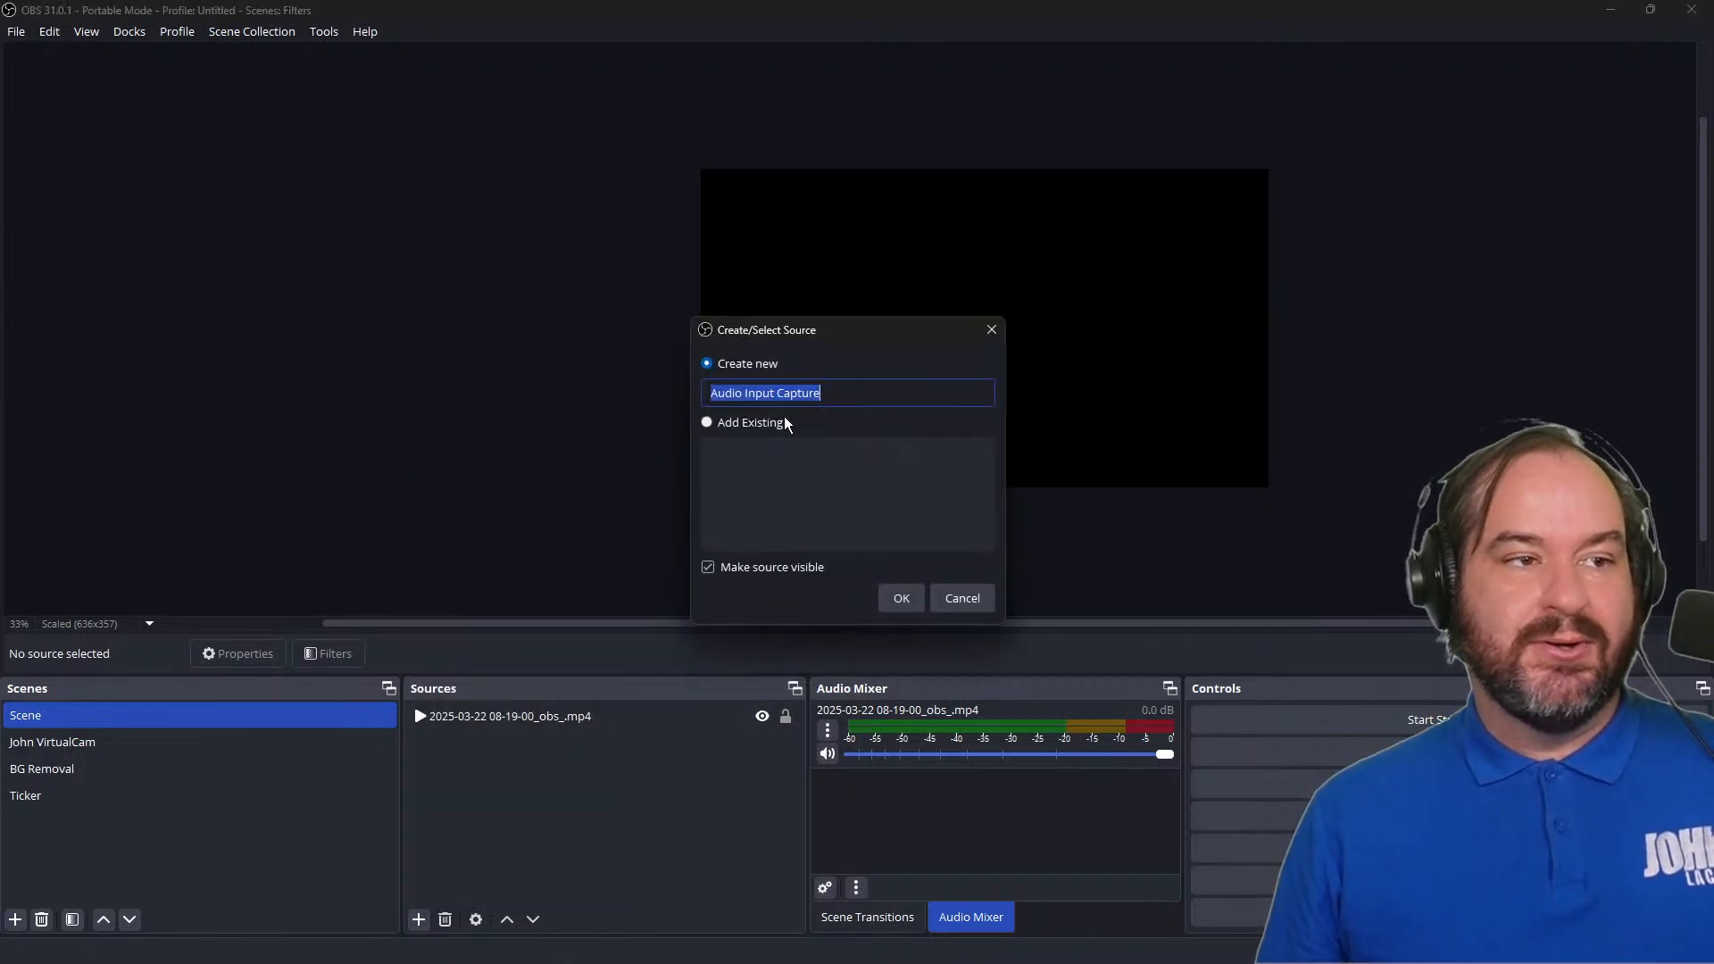
pyautogui.write('R')
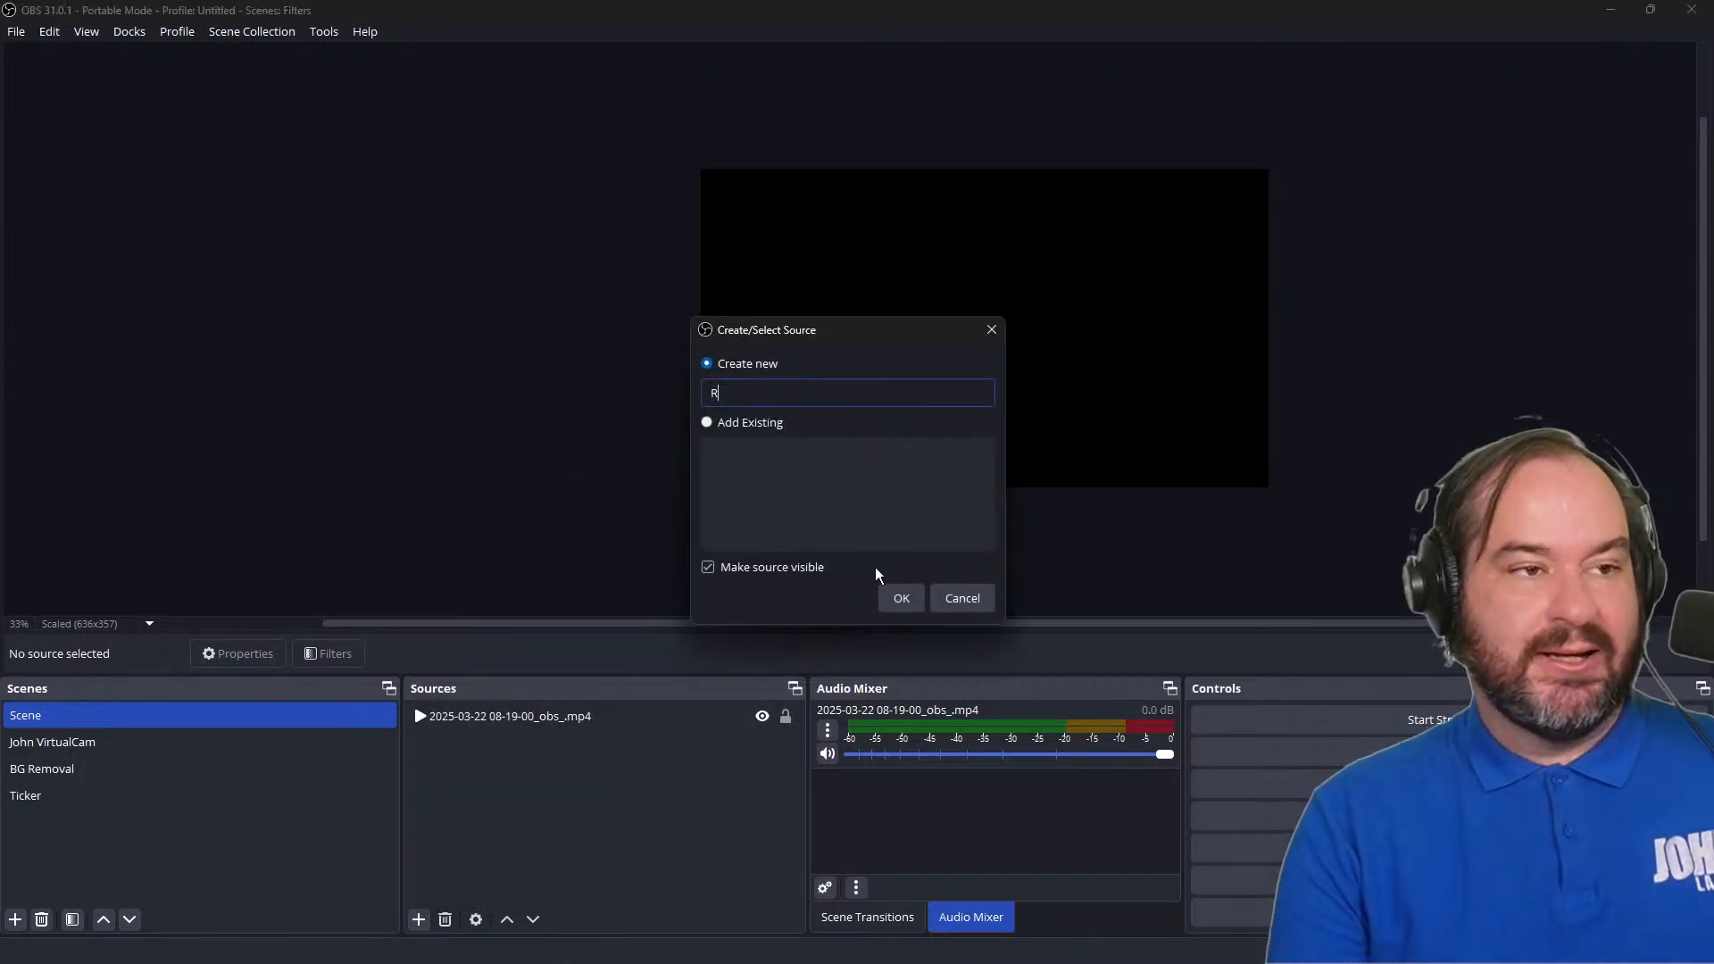
pyautogui.write('odecaster Stereo')
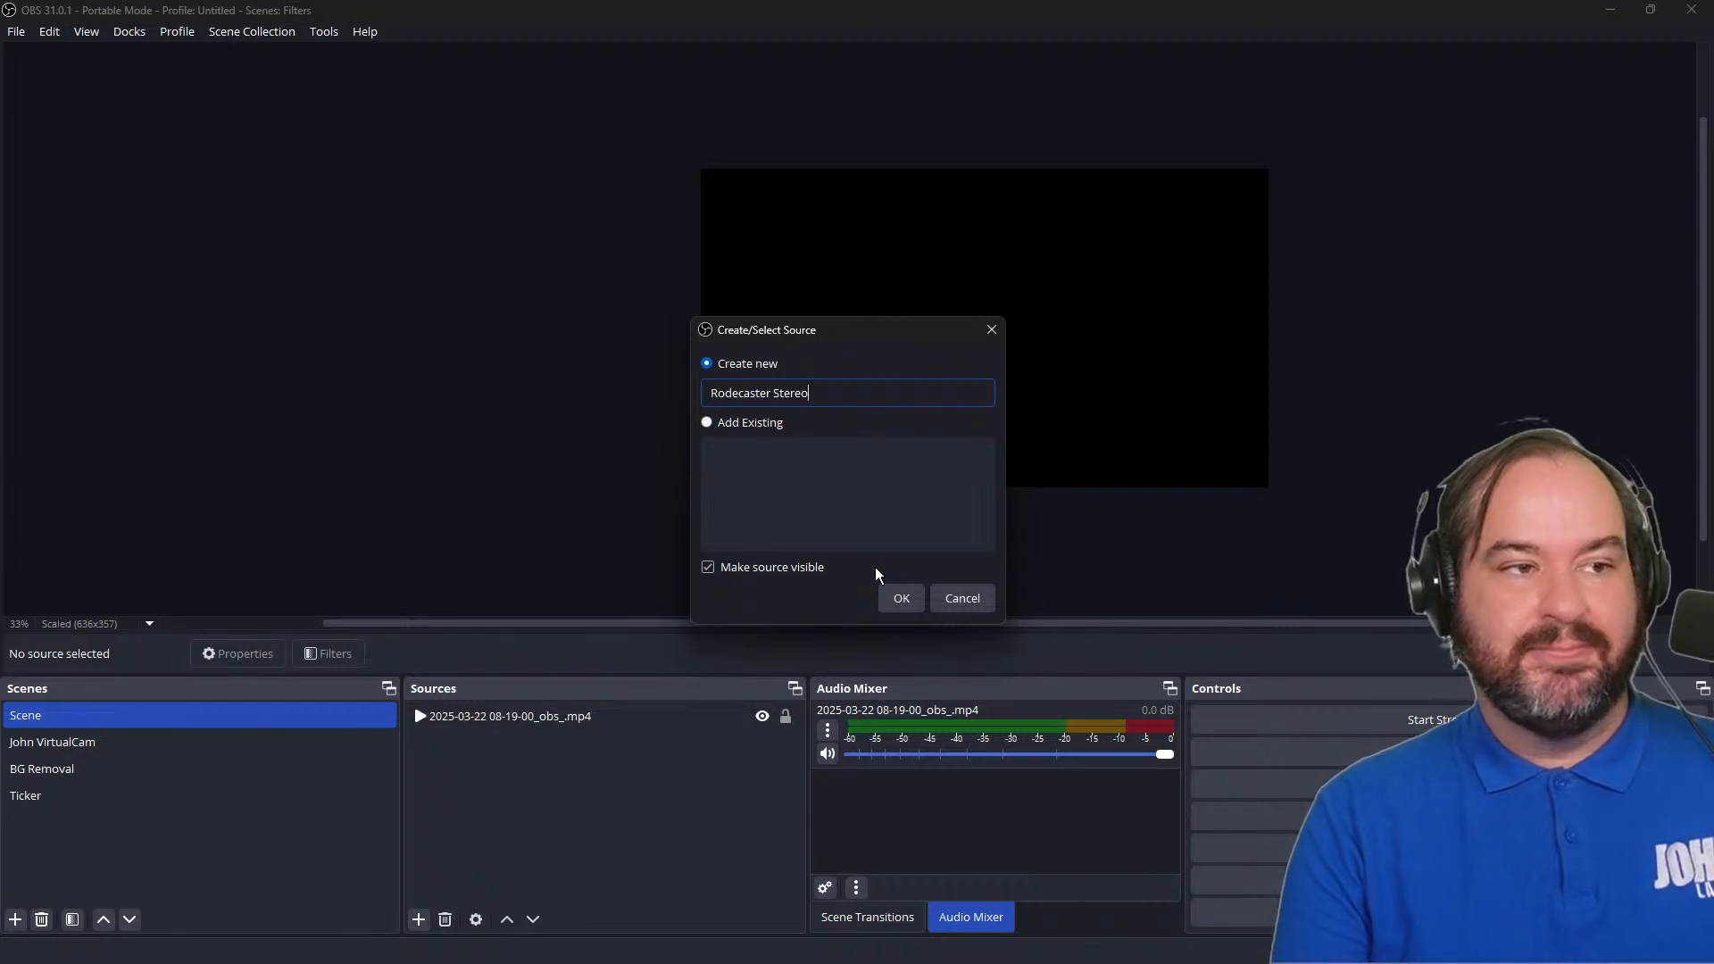
pyautogui.press('Return')
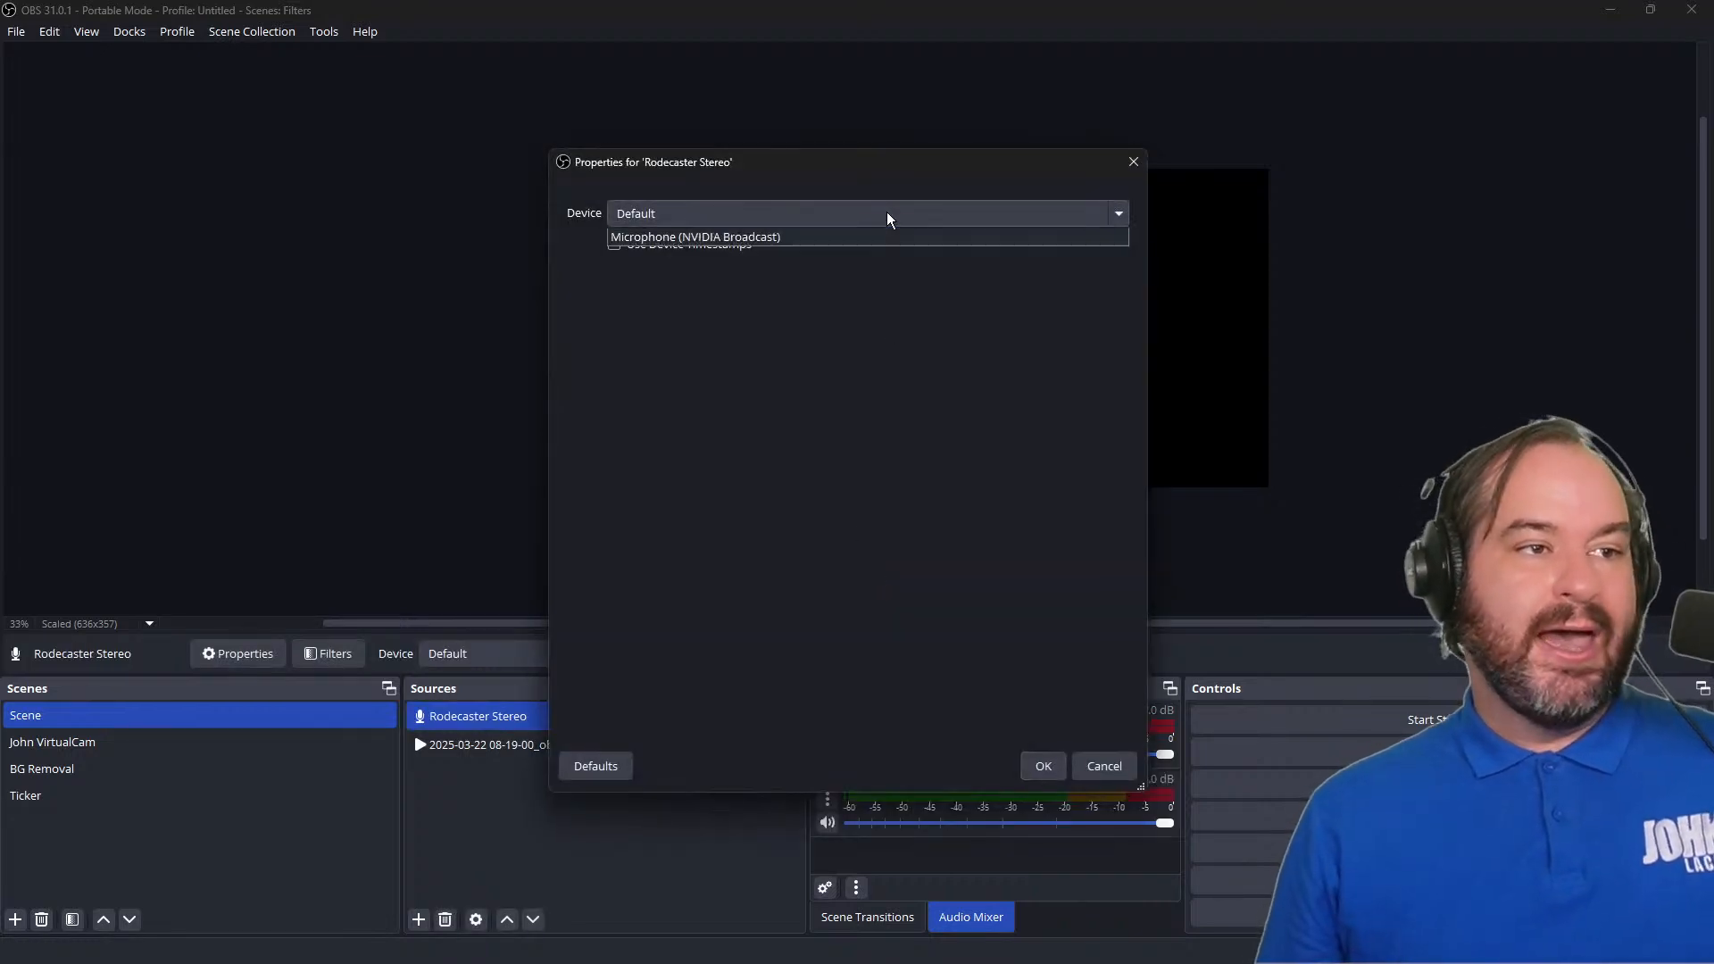
pyautogui.click(886, 211)
pyautogui.click(896, 259)
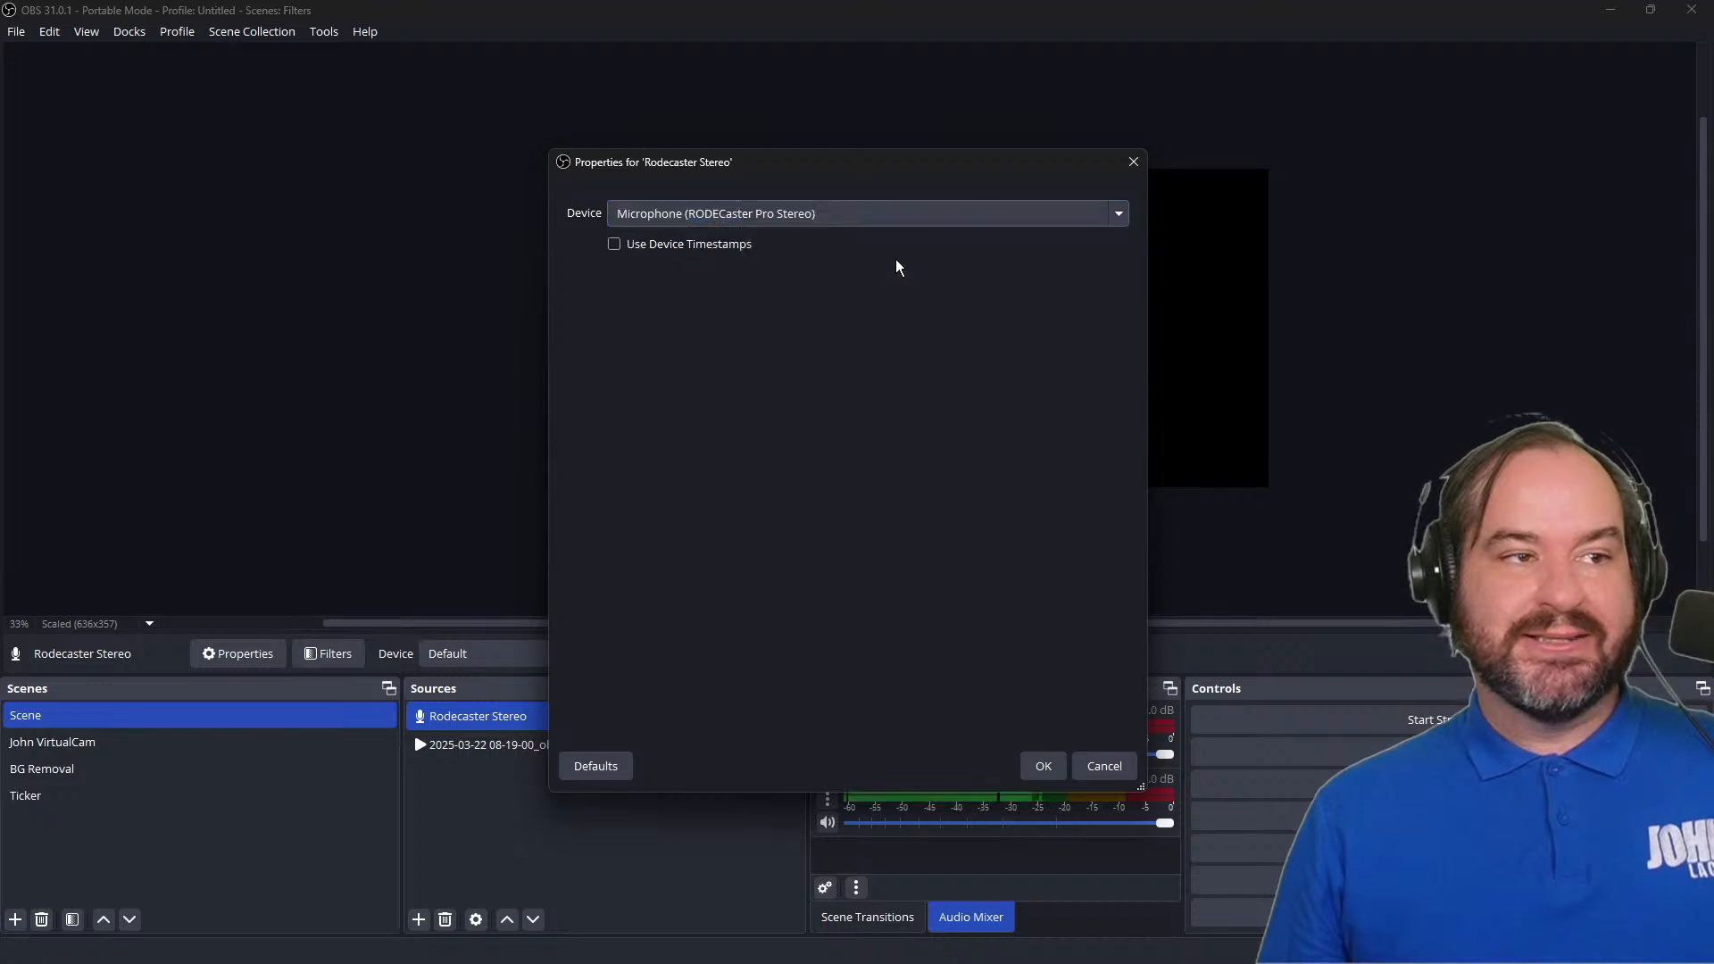
pyautogui.click(1043, 767)
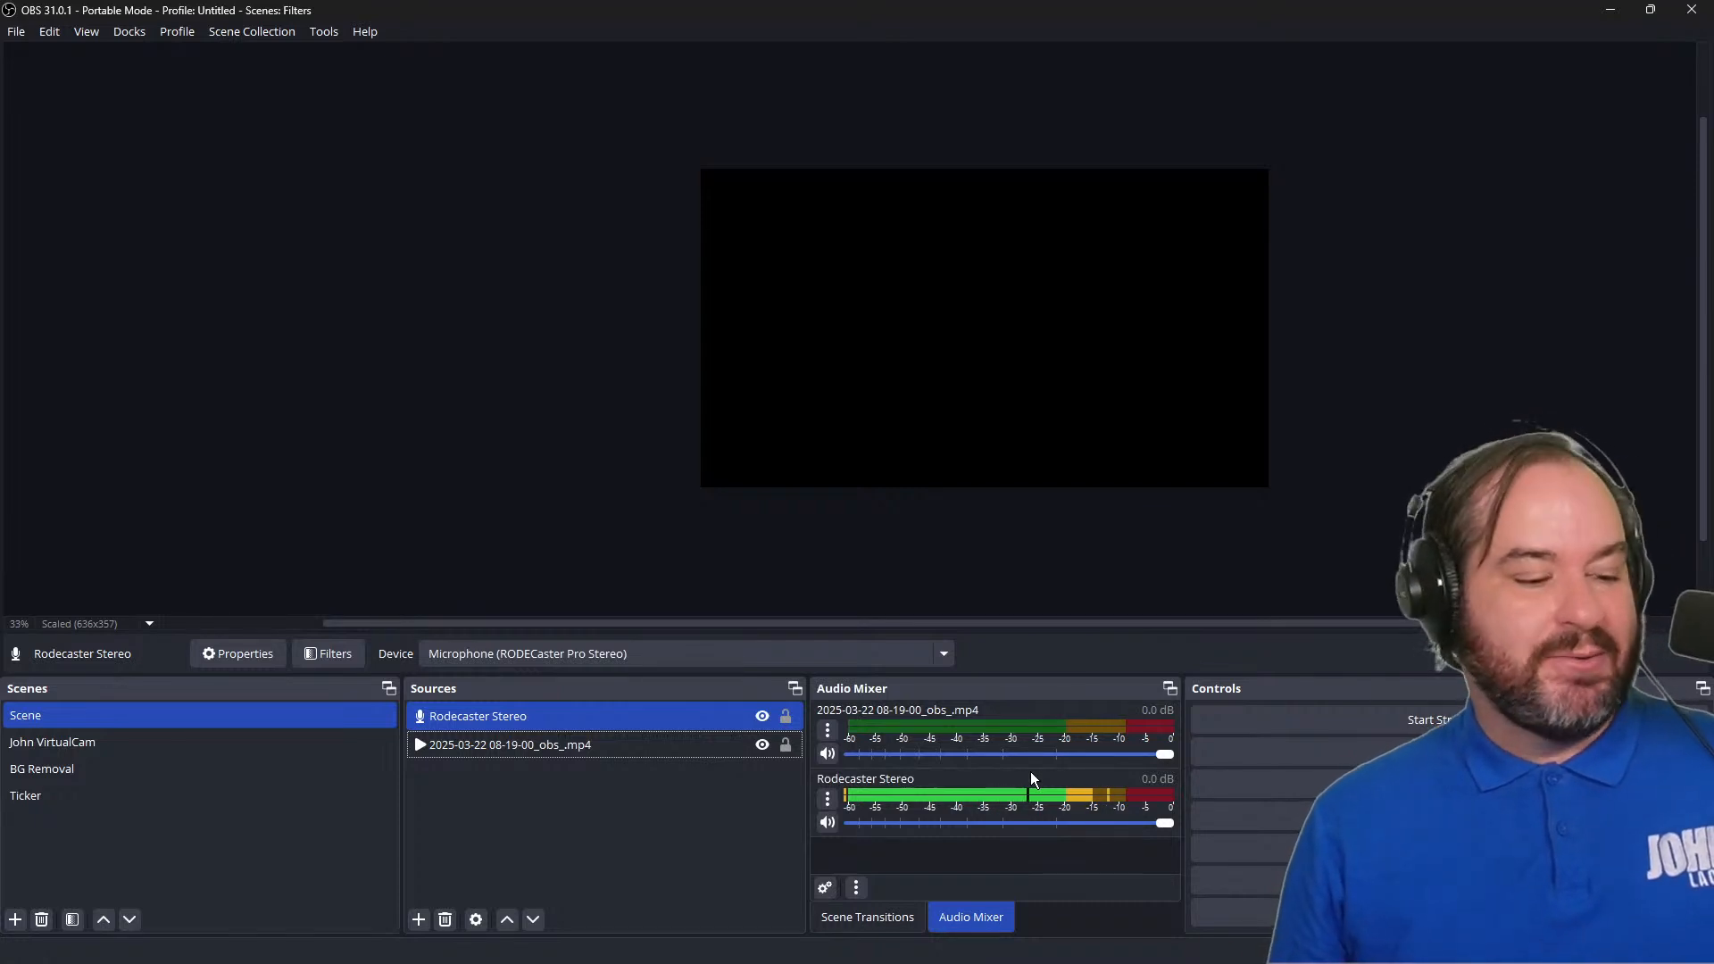
# Step: Add a VST 2.x Plug-in filter named Charmverb to the Rodecaster Stereo source
pyautogui.rightClick(475, 726)
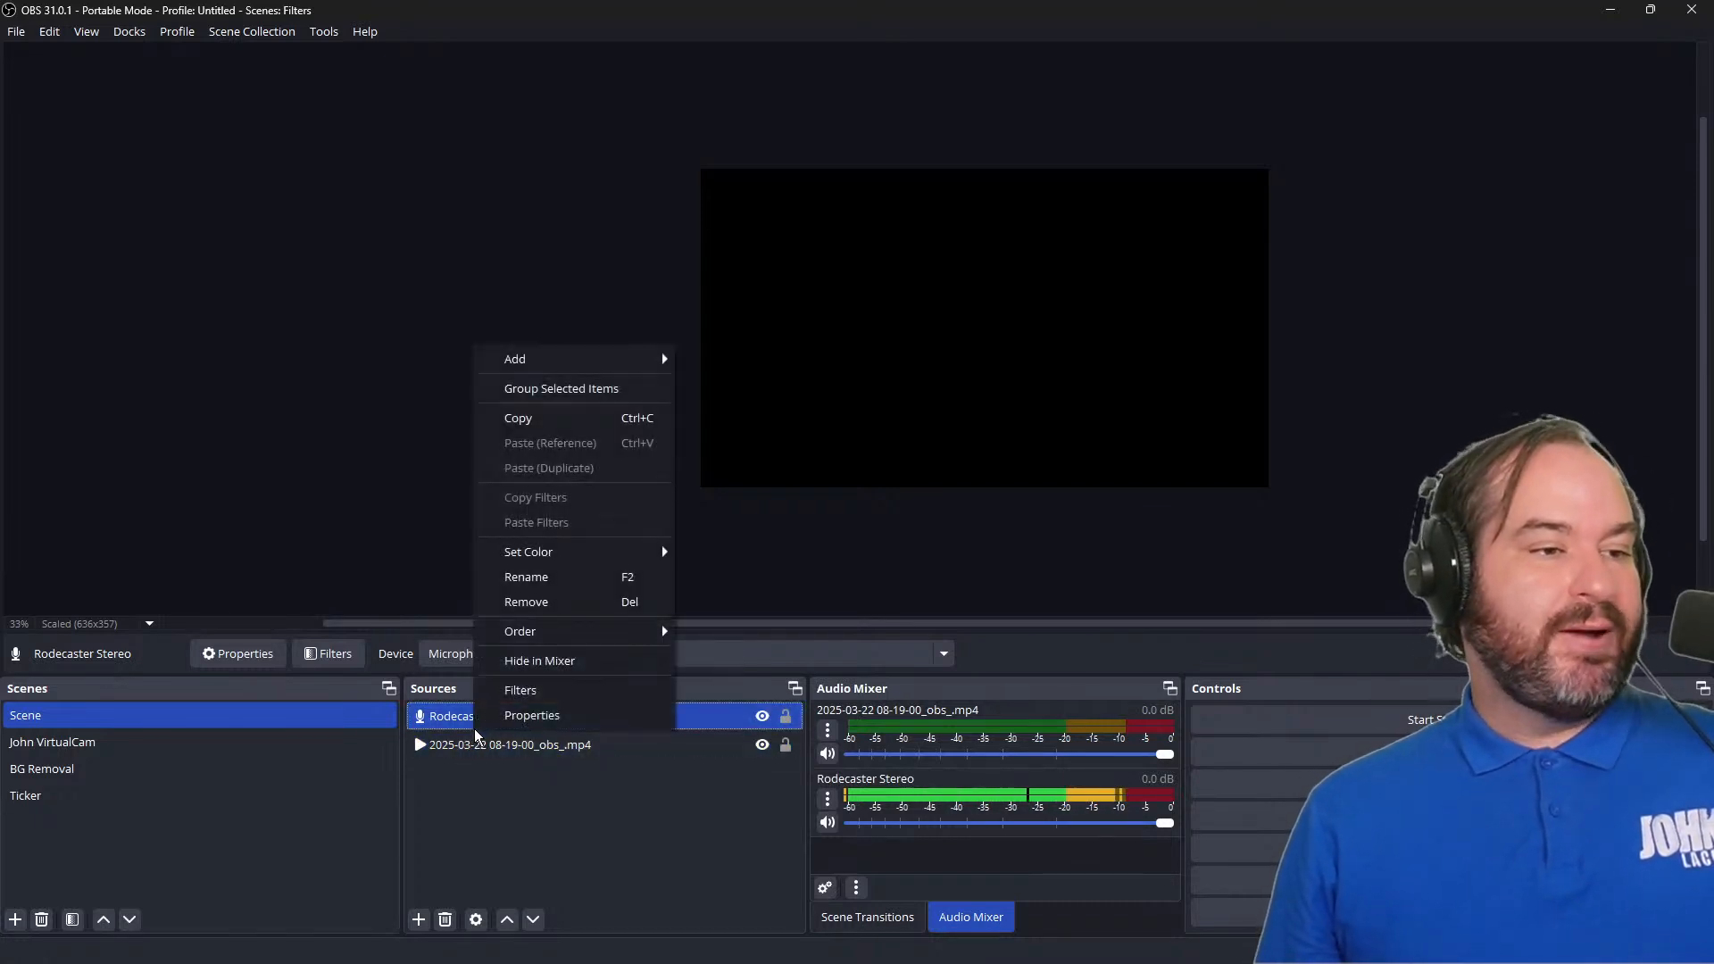
pyautogui.click(585, 696)
pyautogui.click(480, 785)
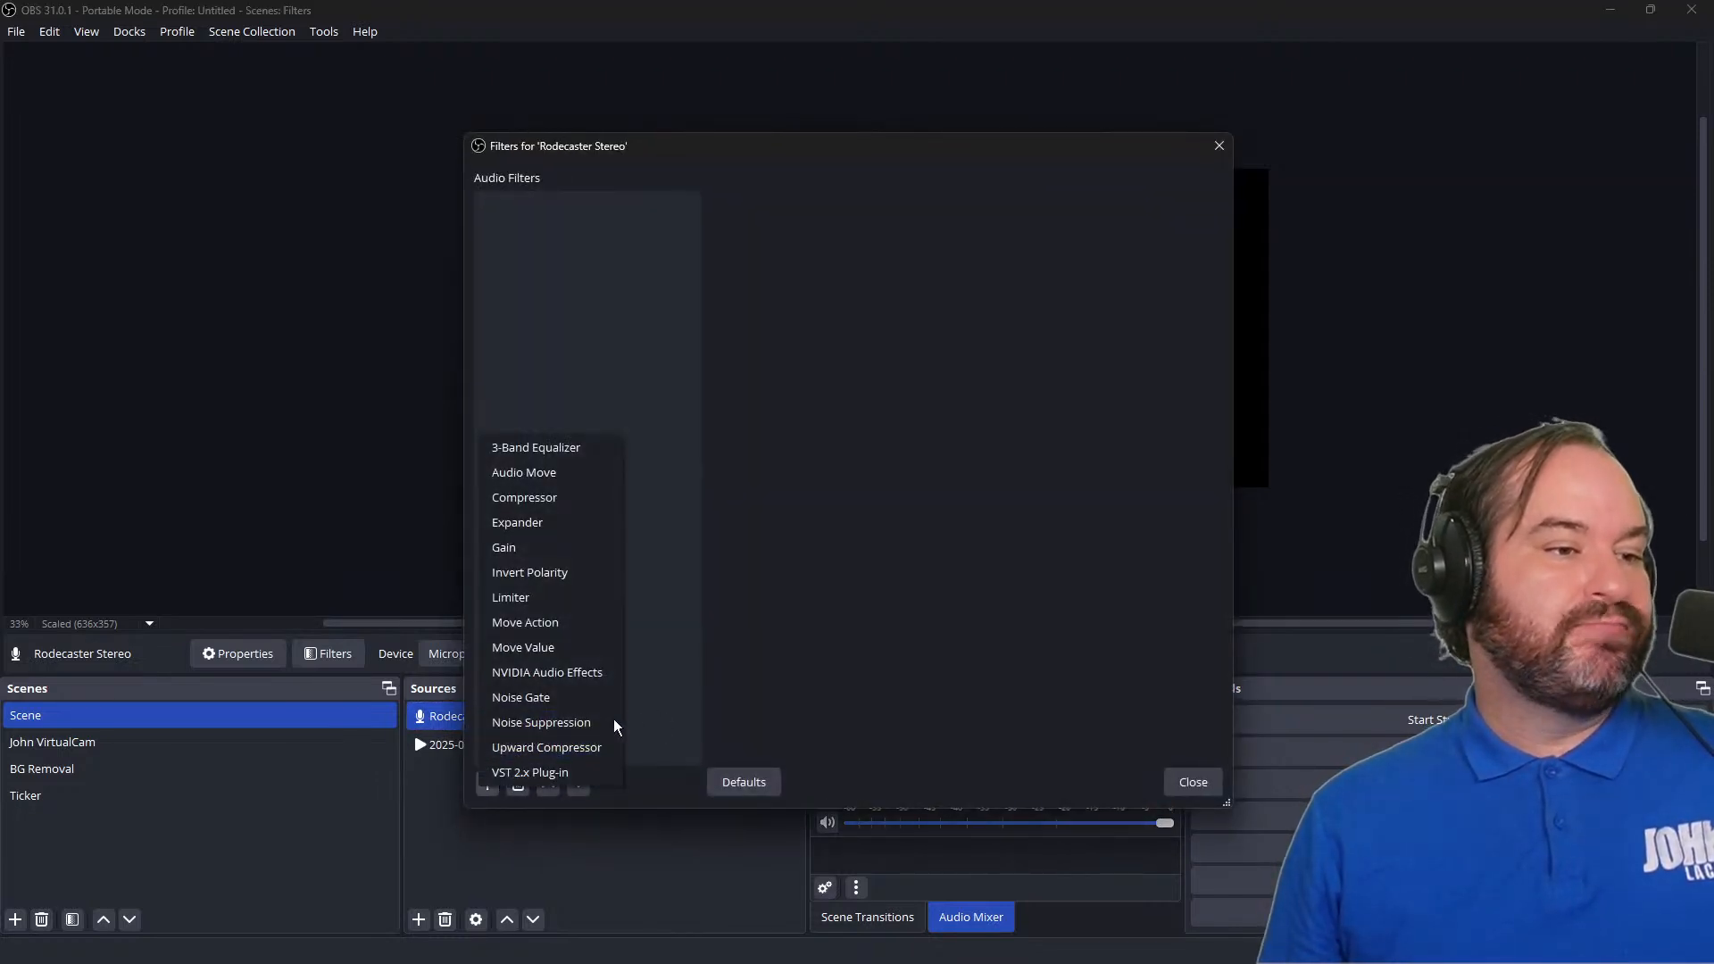
pyautogui.click(575, 763)
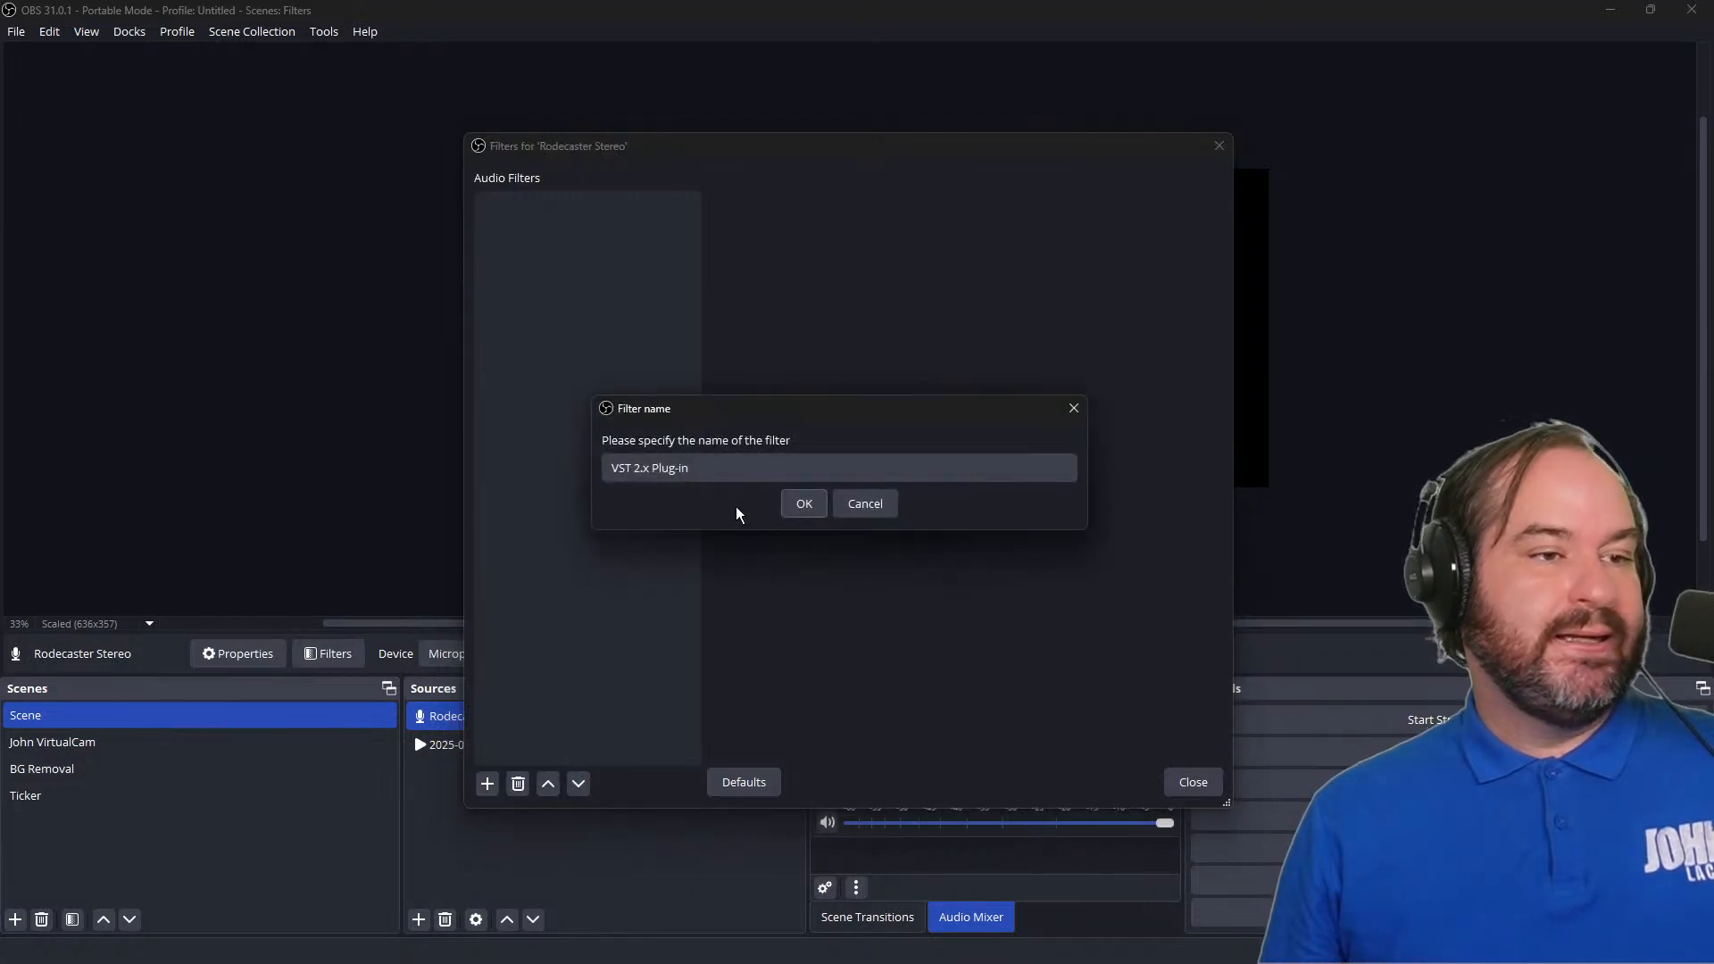
pyautogui.tripleClick(735, 471)
pyautogui.write('Charmb')
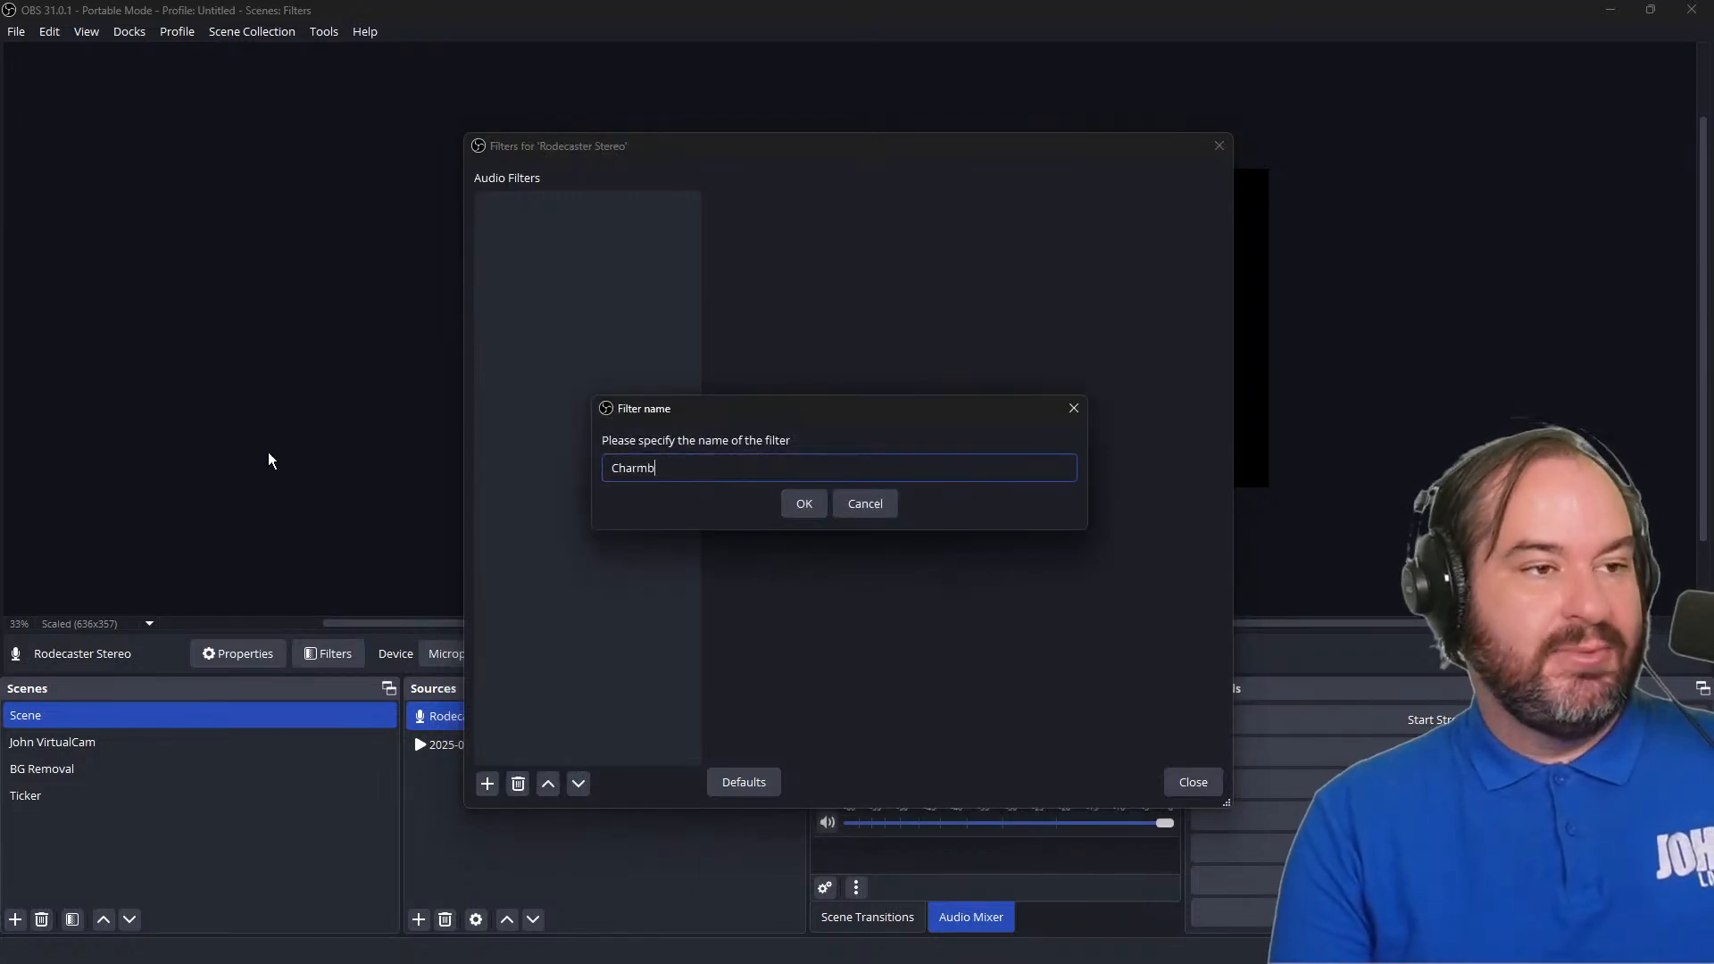
pyautogui.press('BackSpace')
pyautogui.write('verb')
pyautogui.press('Return')
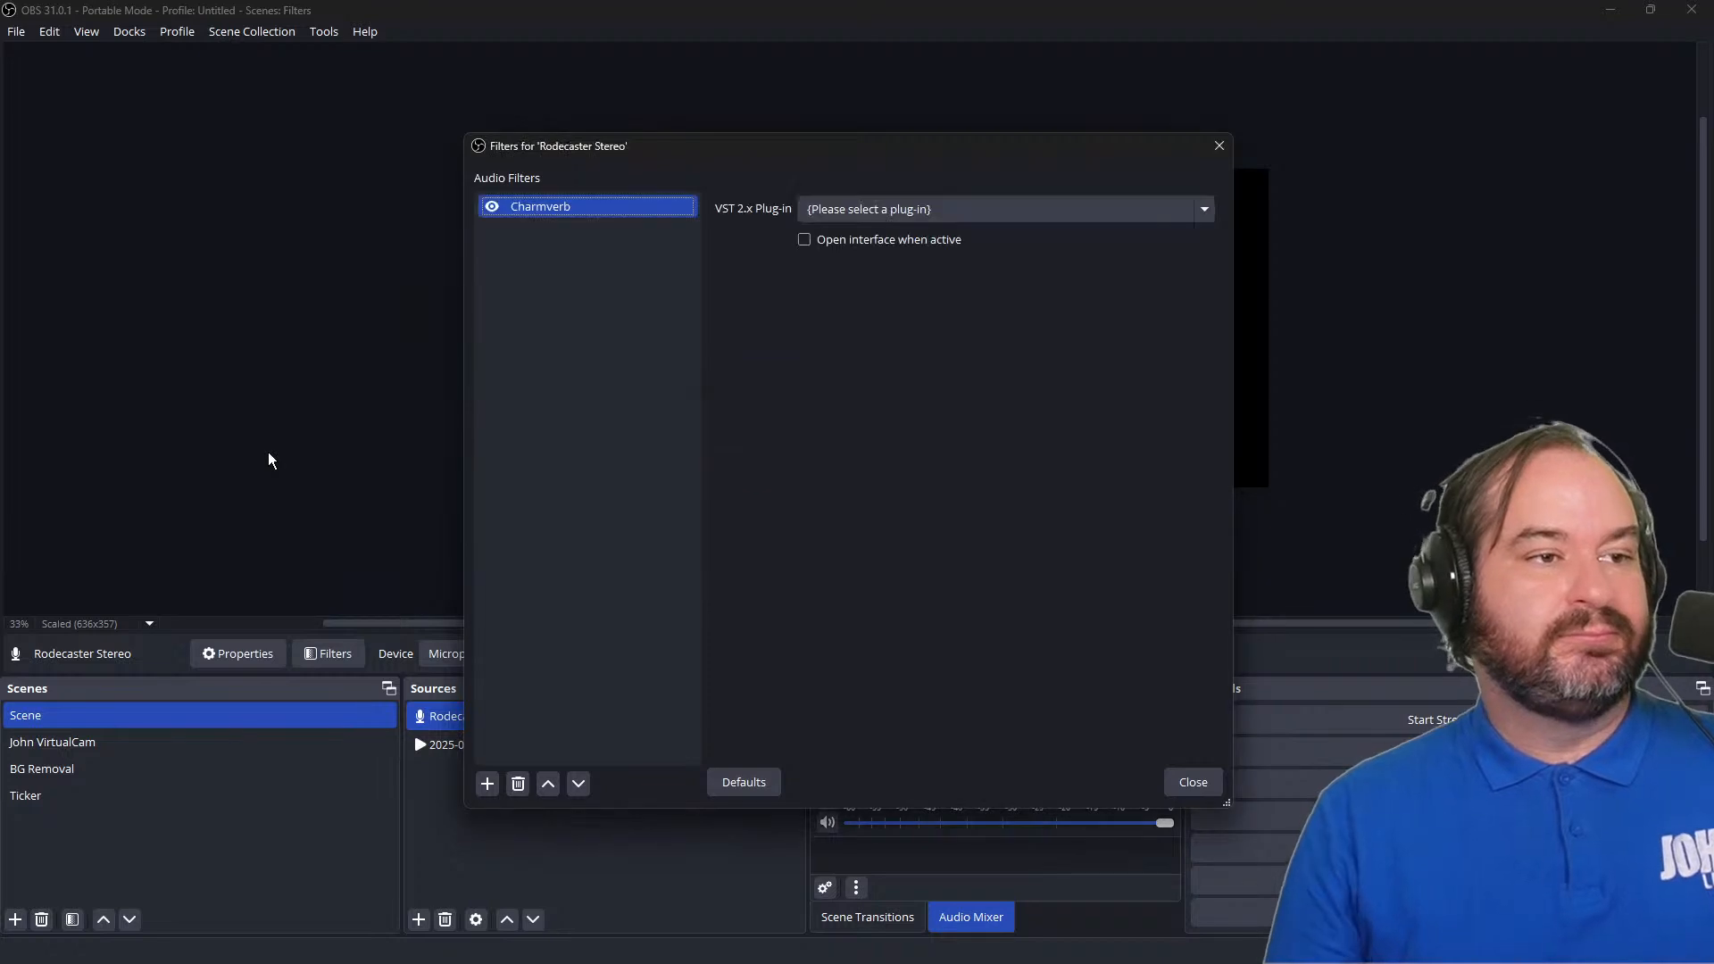
# Step: Choose MCharmVerb as the plug-in for the Charmverb filter and open its plug-in interface
pyautogui.click(1031, 214)
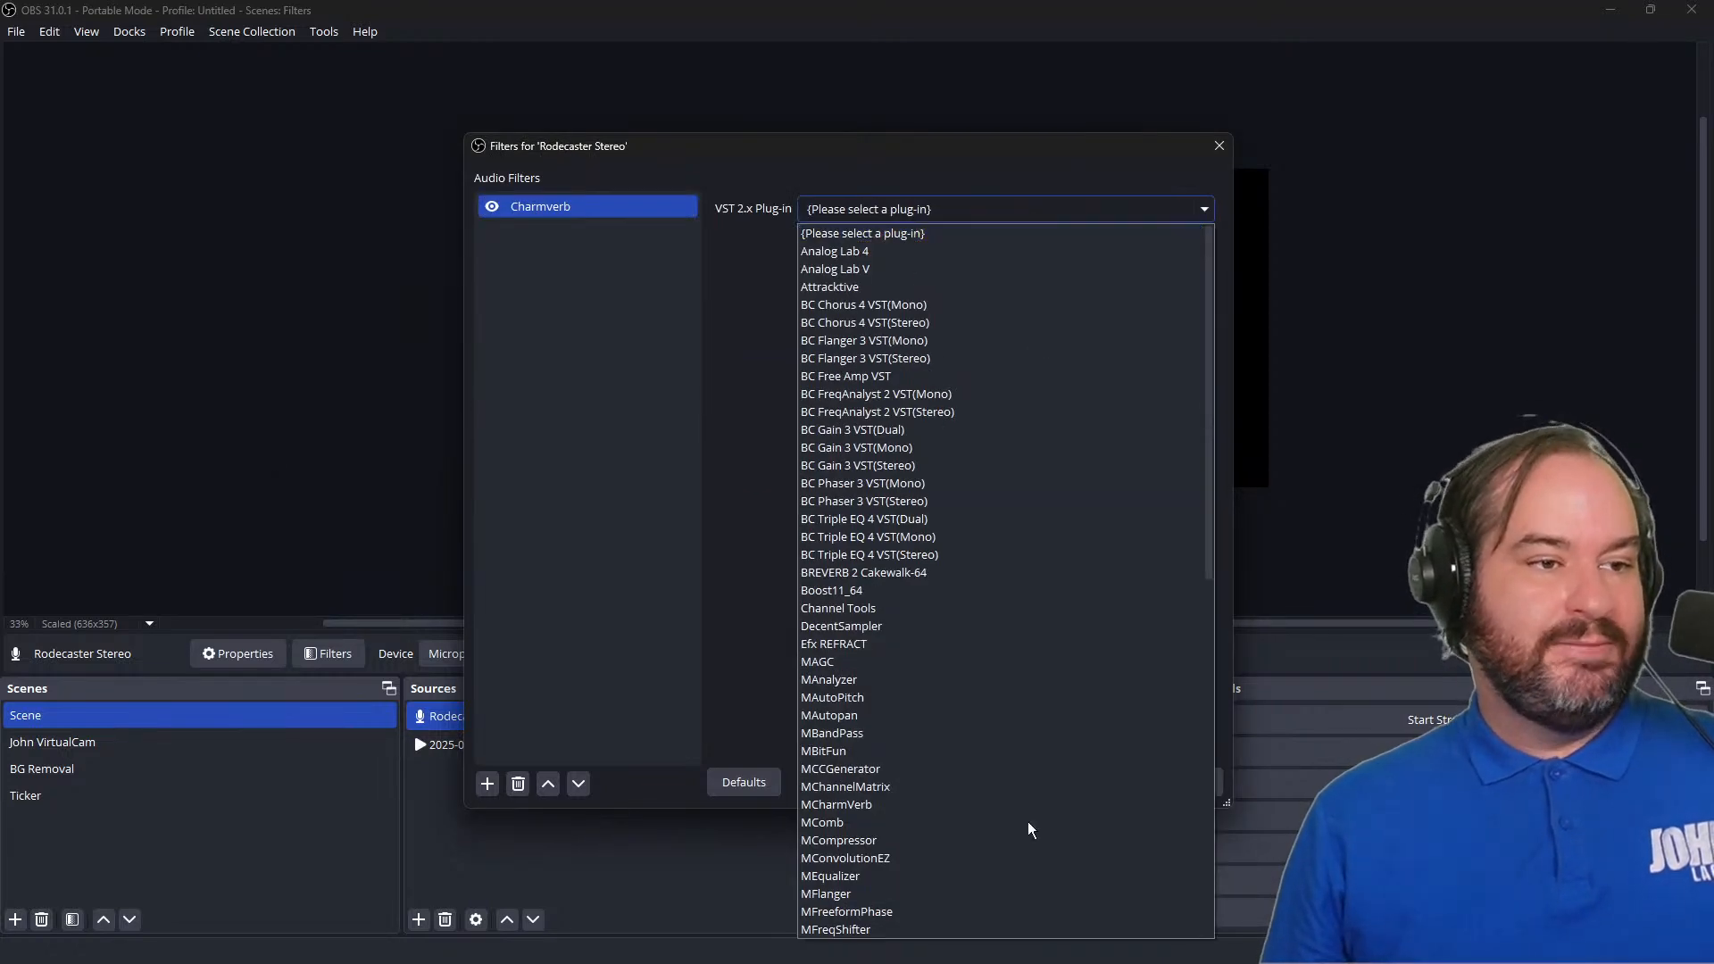
pyautogui.scroll(-2, 1043, 748)
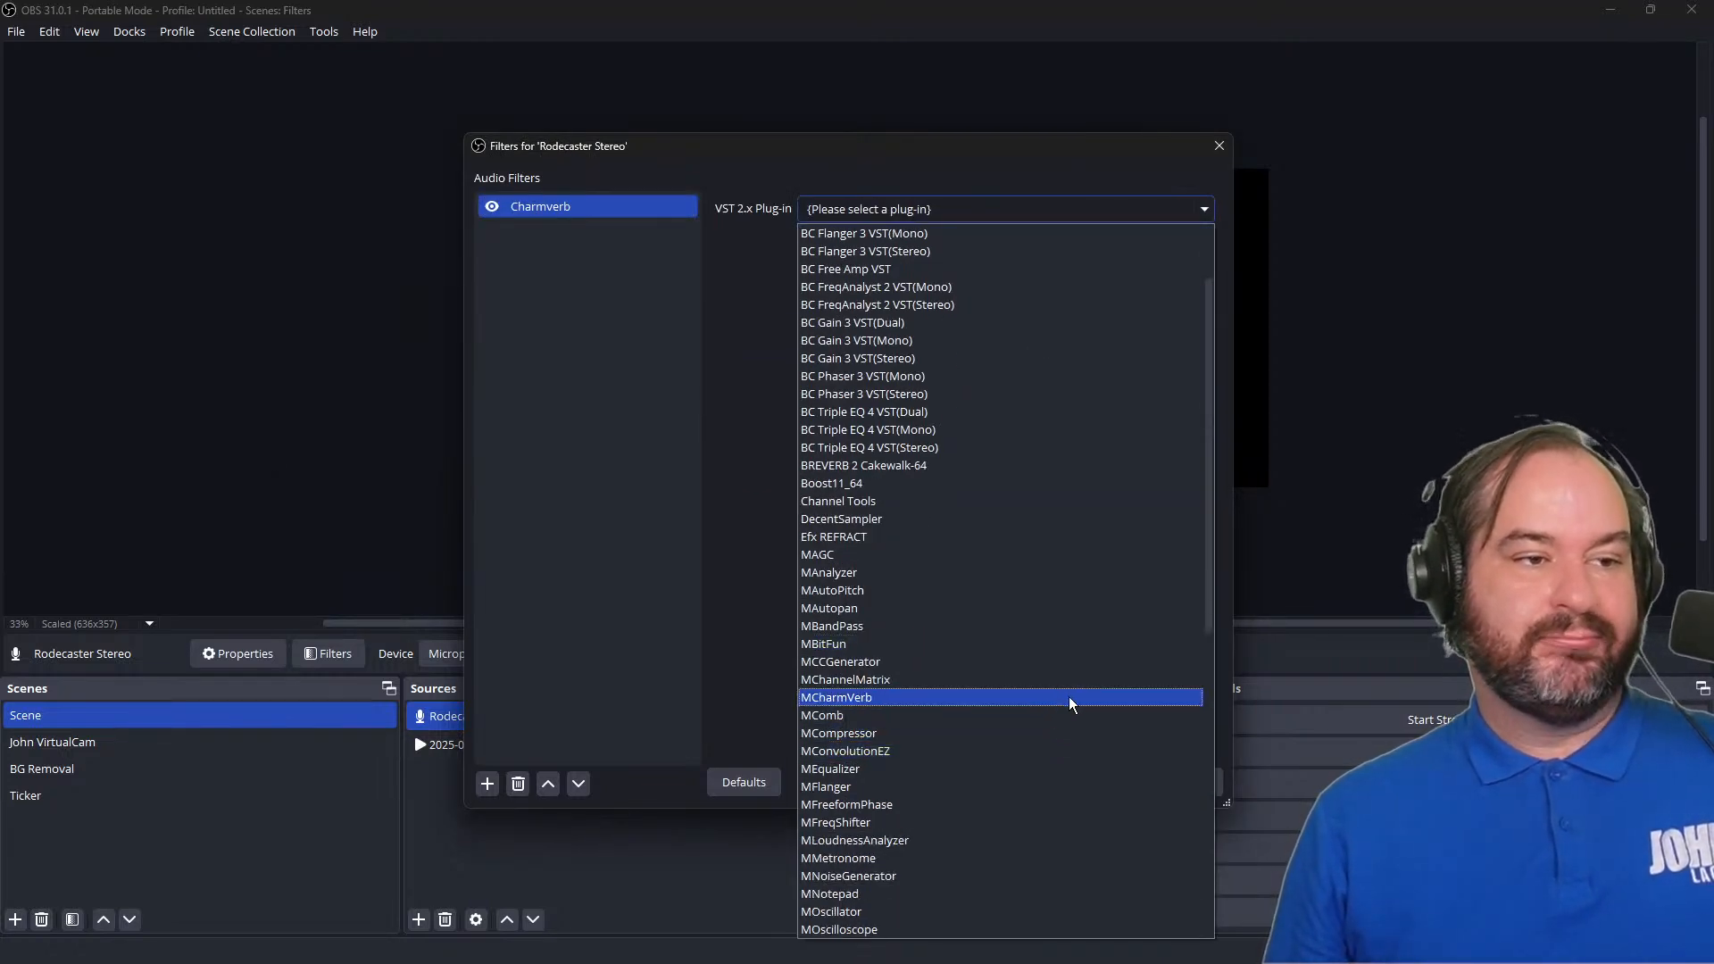
pyautogui.click(1070, 695)
pyautogui.click(916, 241)
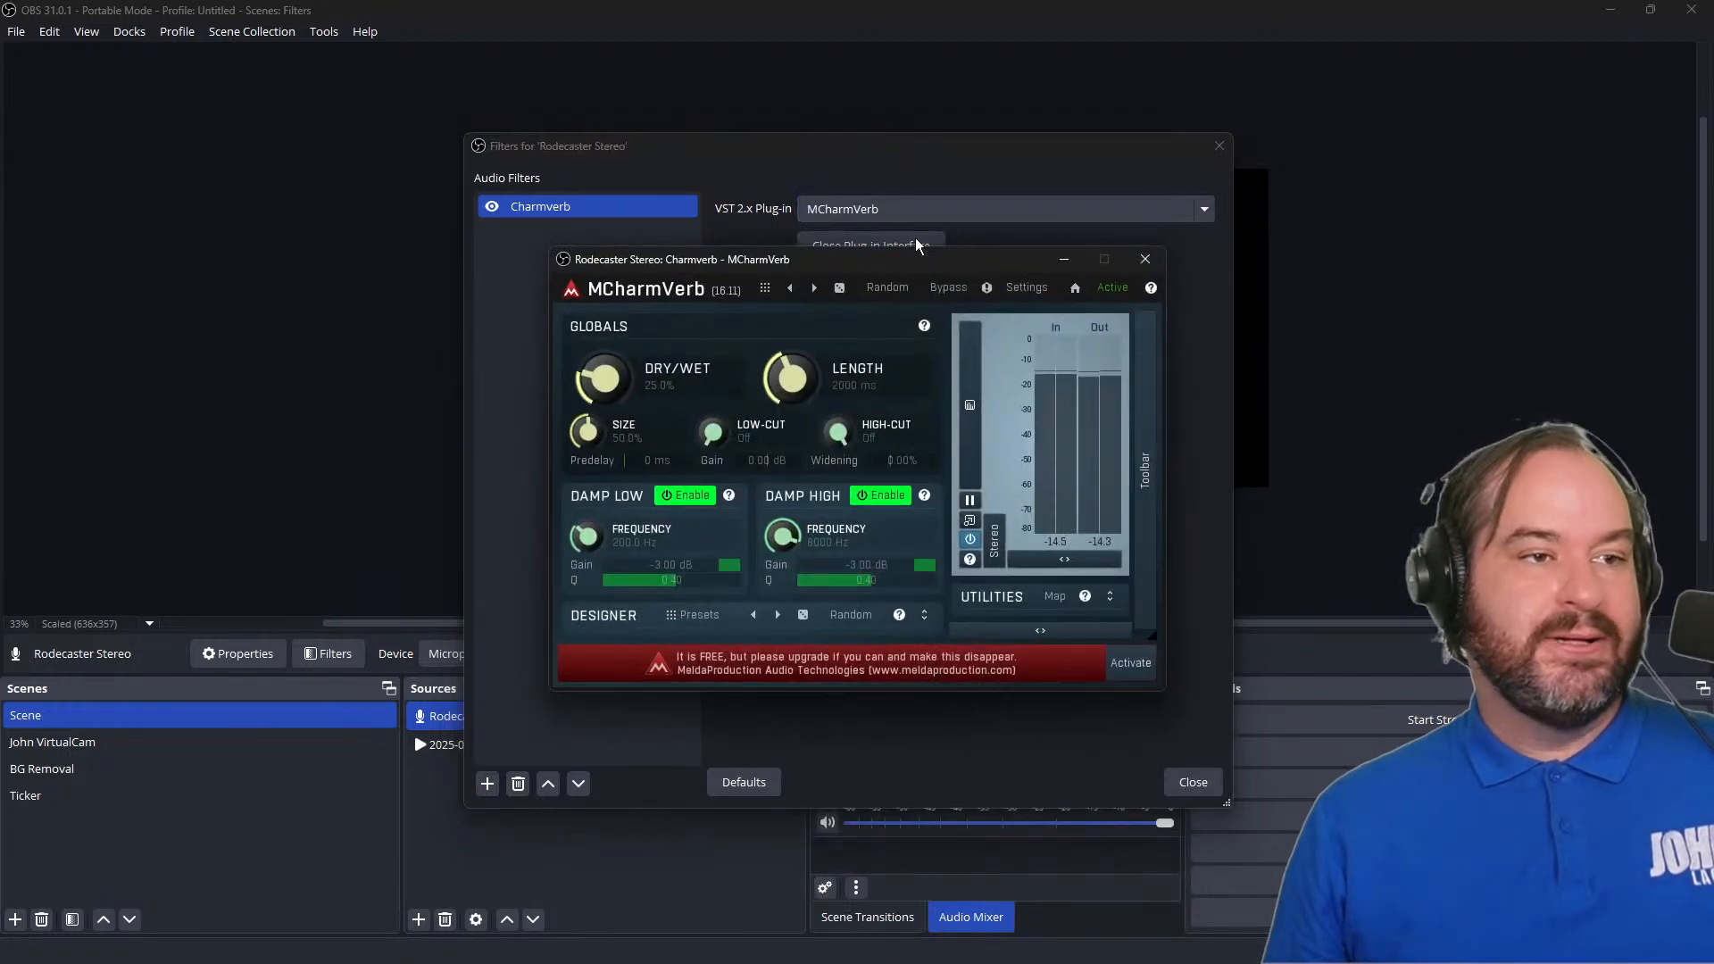
# Step: Load the Frozen crib vocal preset in MCharmVerb, and close the plug-in interface and the Rodecaster Stereo filters
pyautogui.click(765, 287)
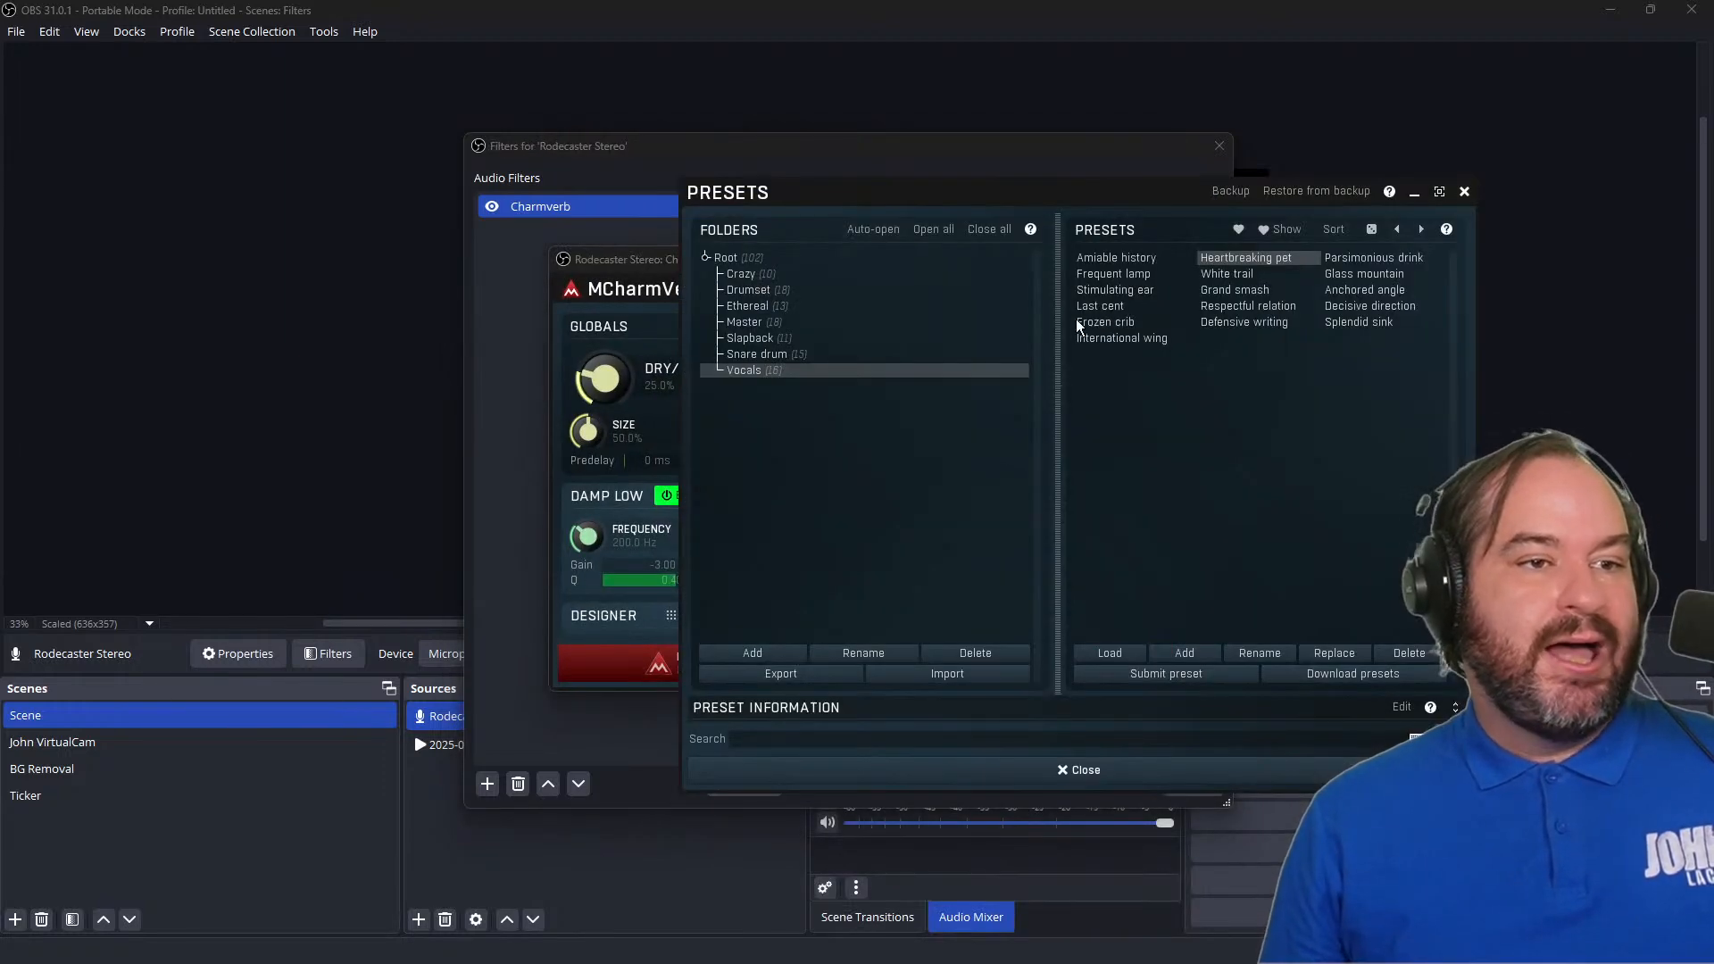
pyautogui.click(1134, 321)
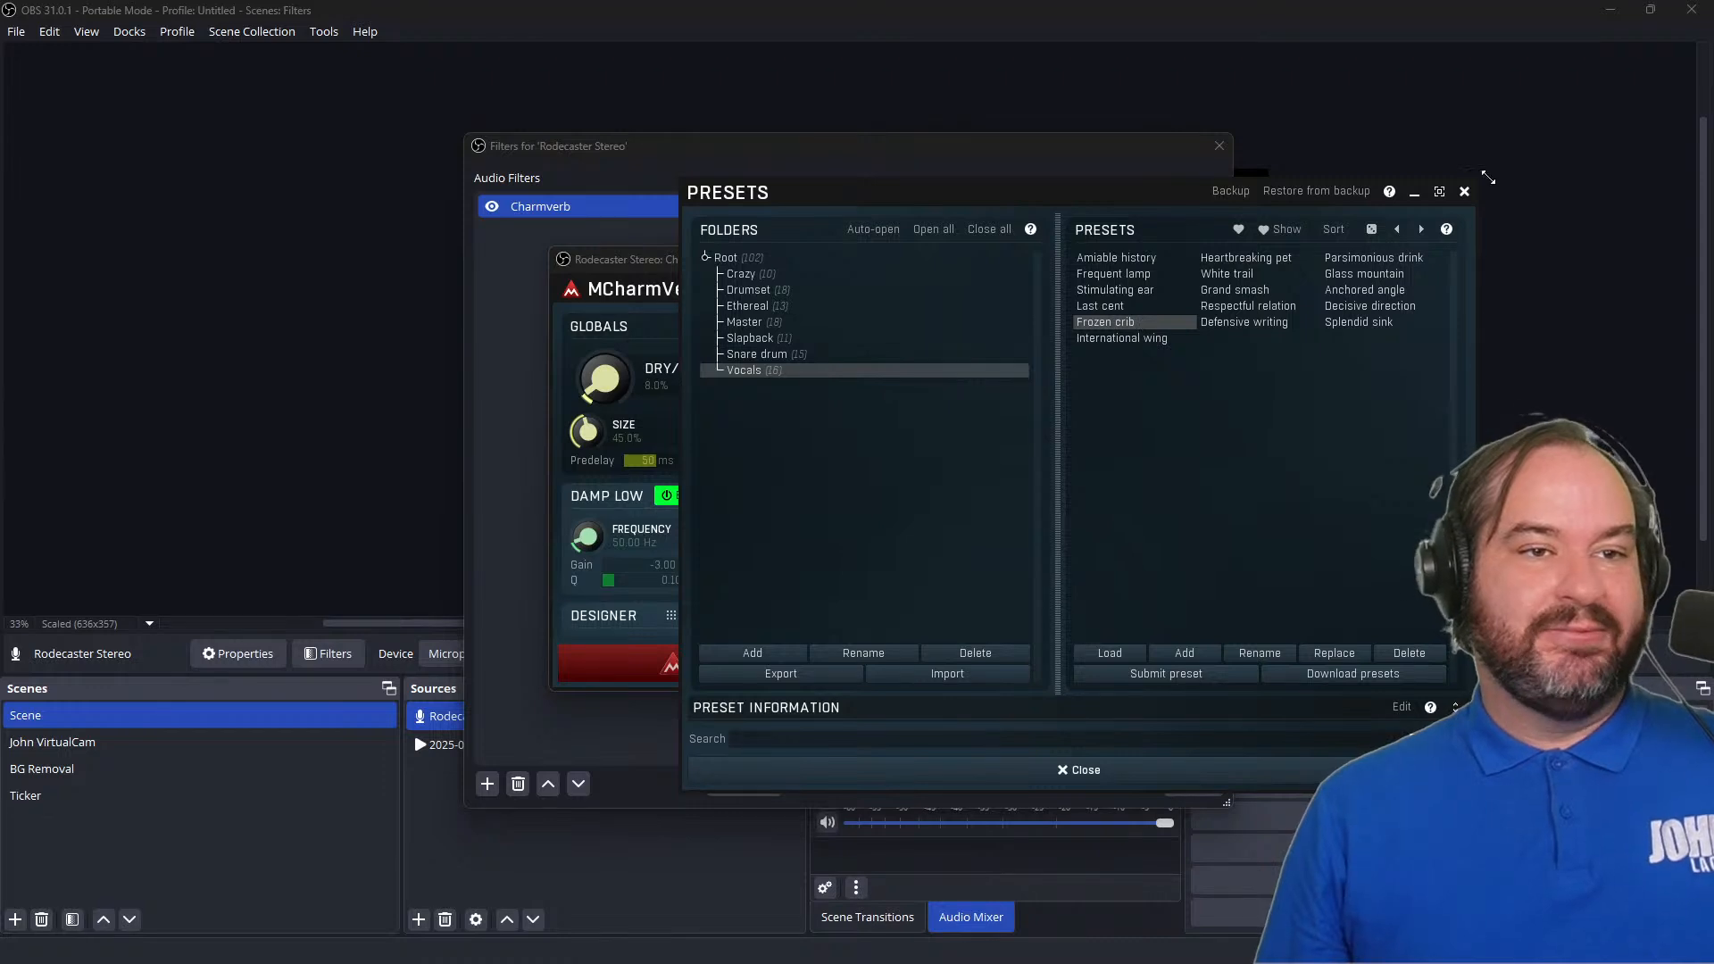
pyautogui.click(1464, 193)
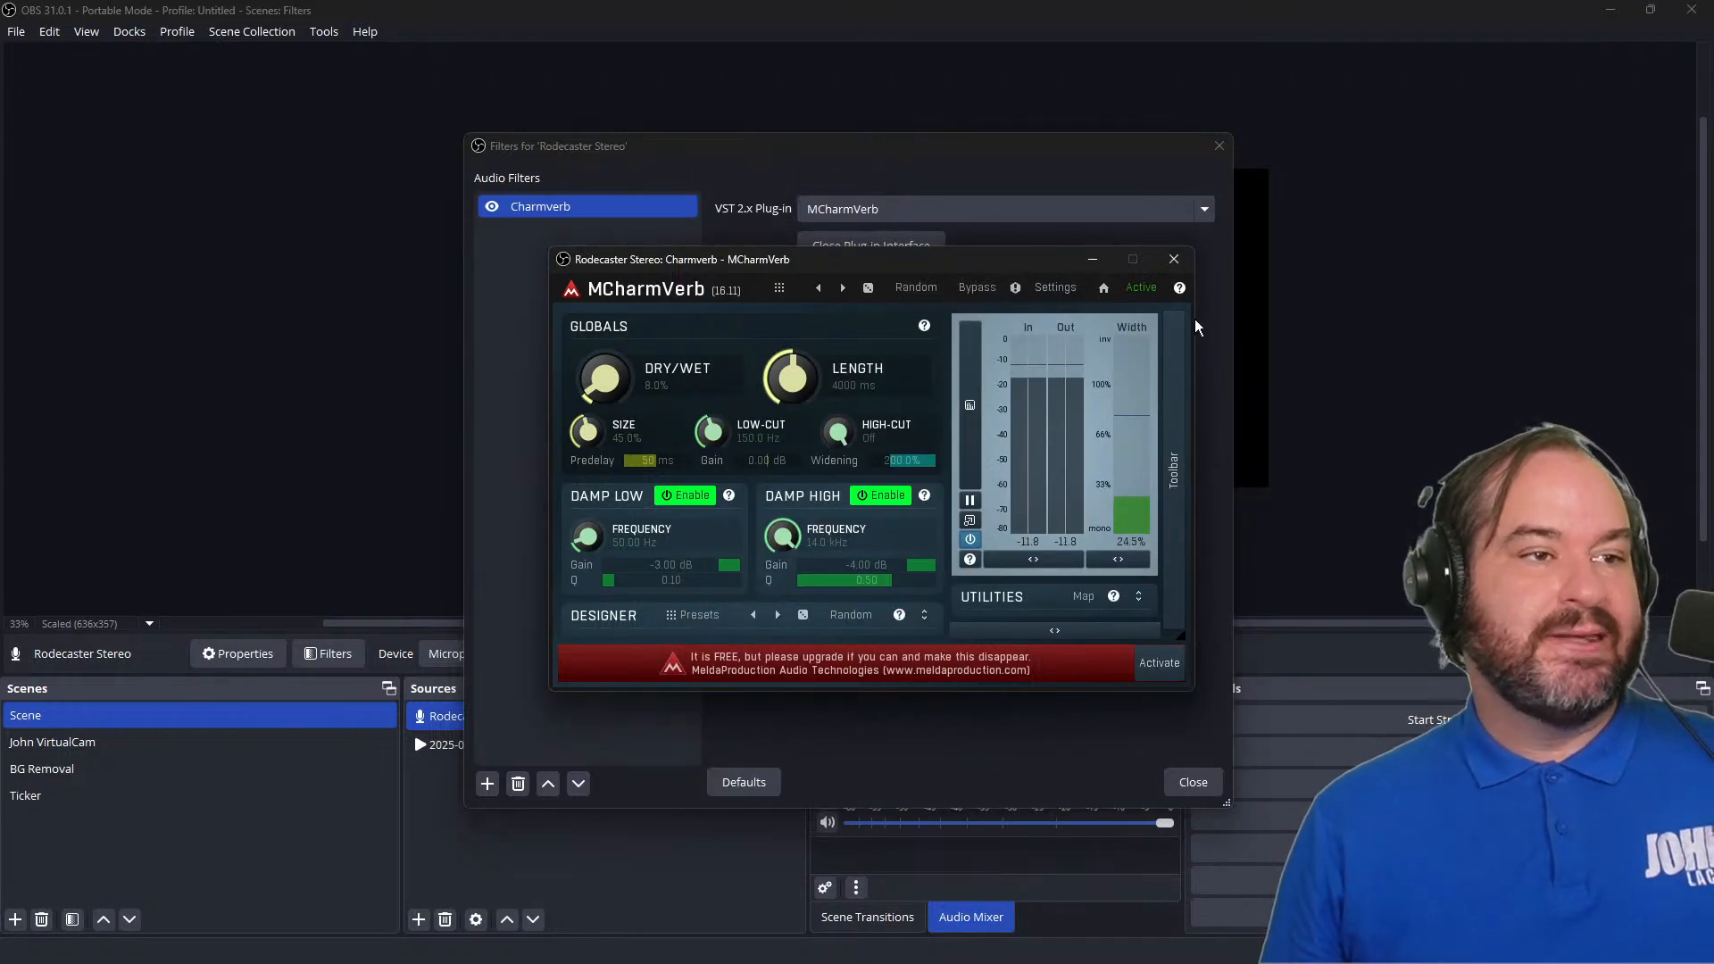
pyautogui.click(1174, 258)
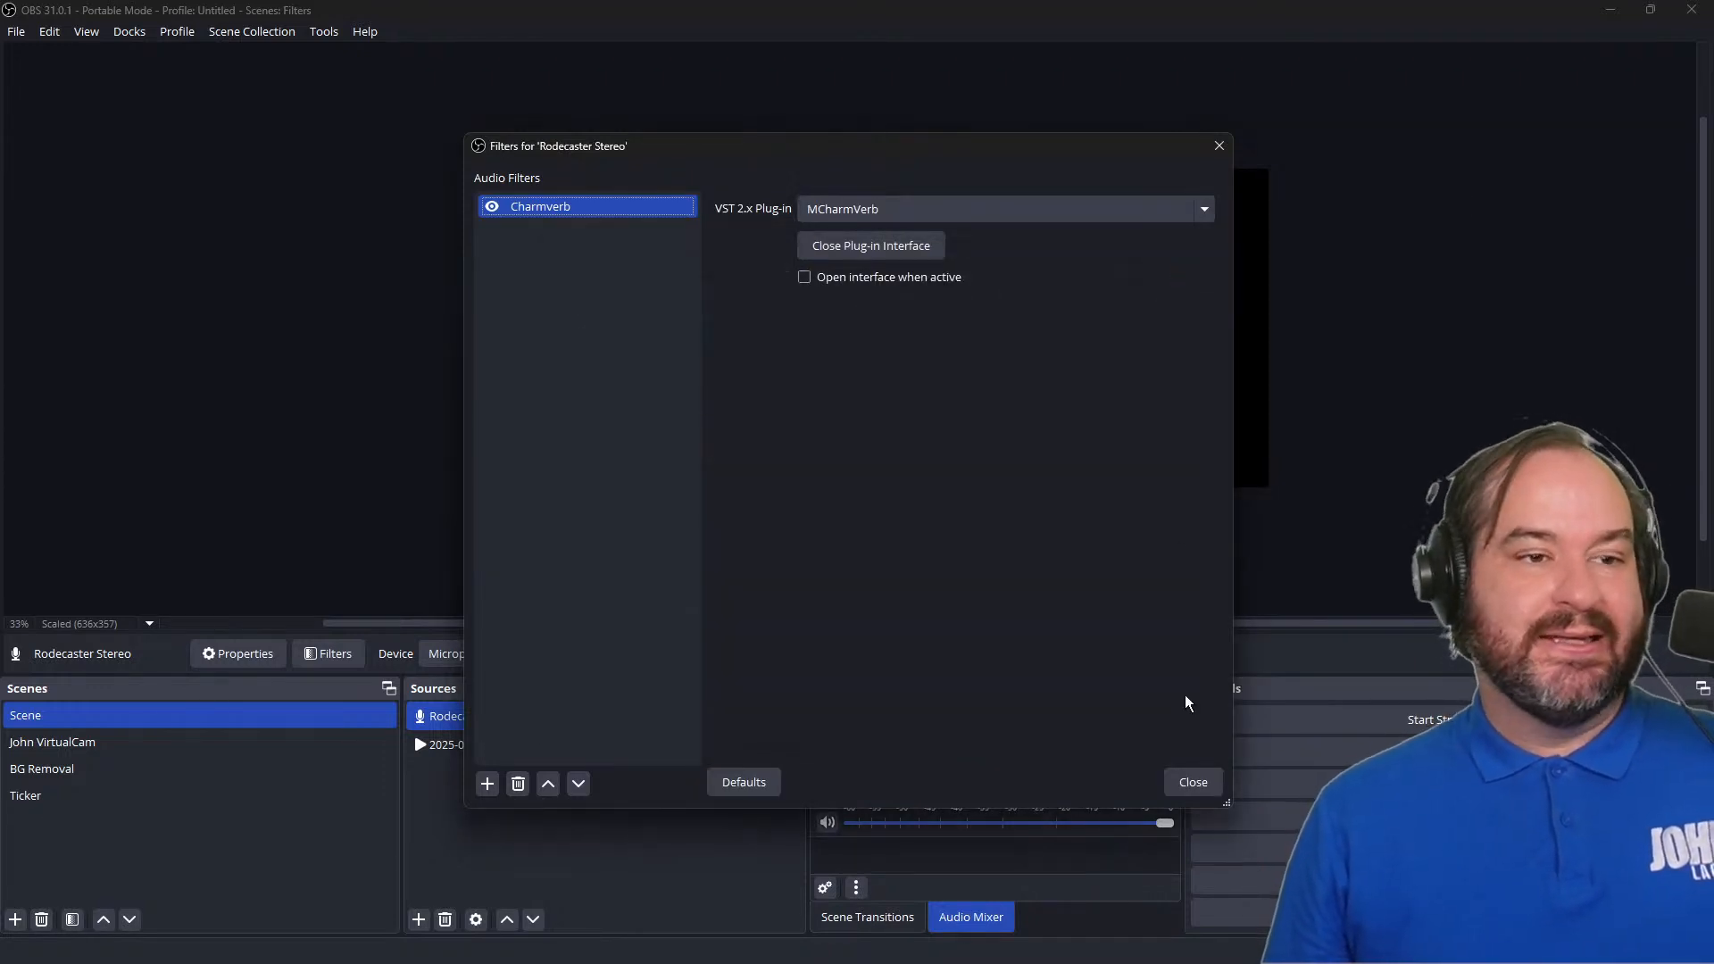
pyautogui.click(1193, 782)
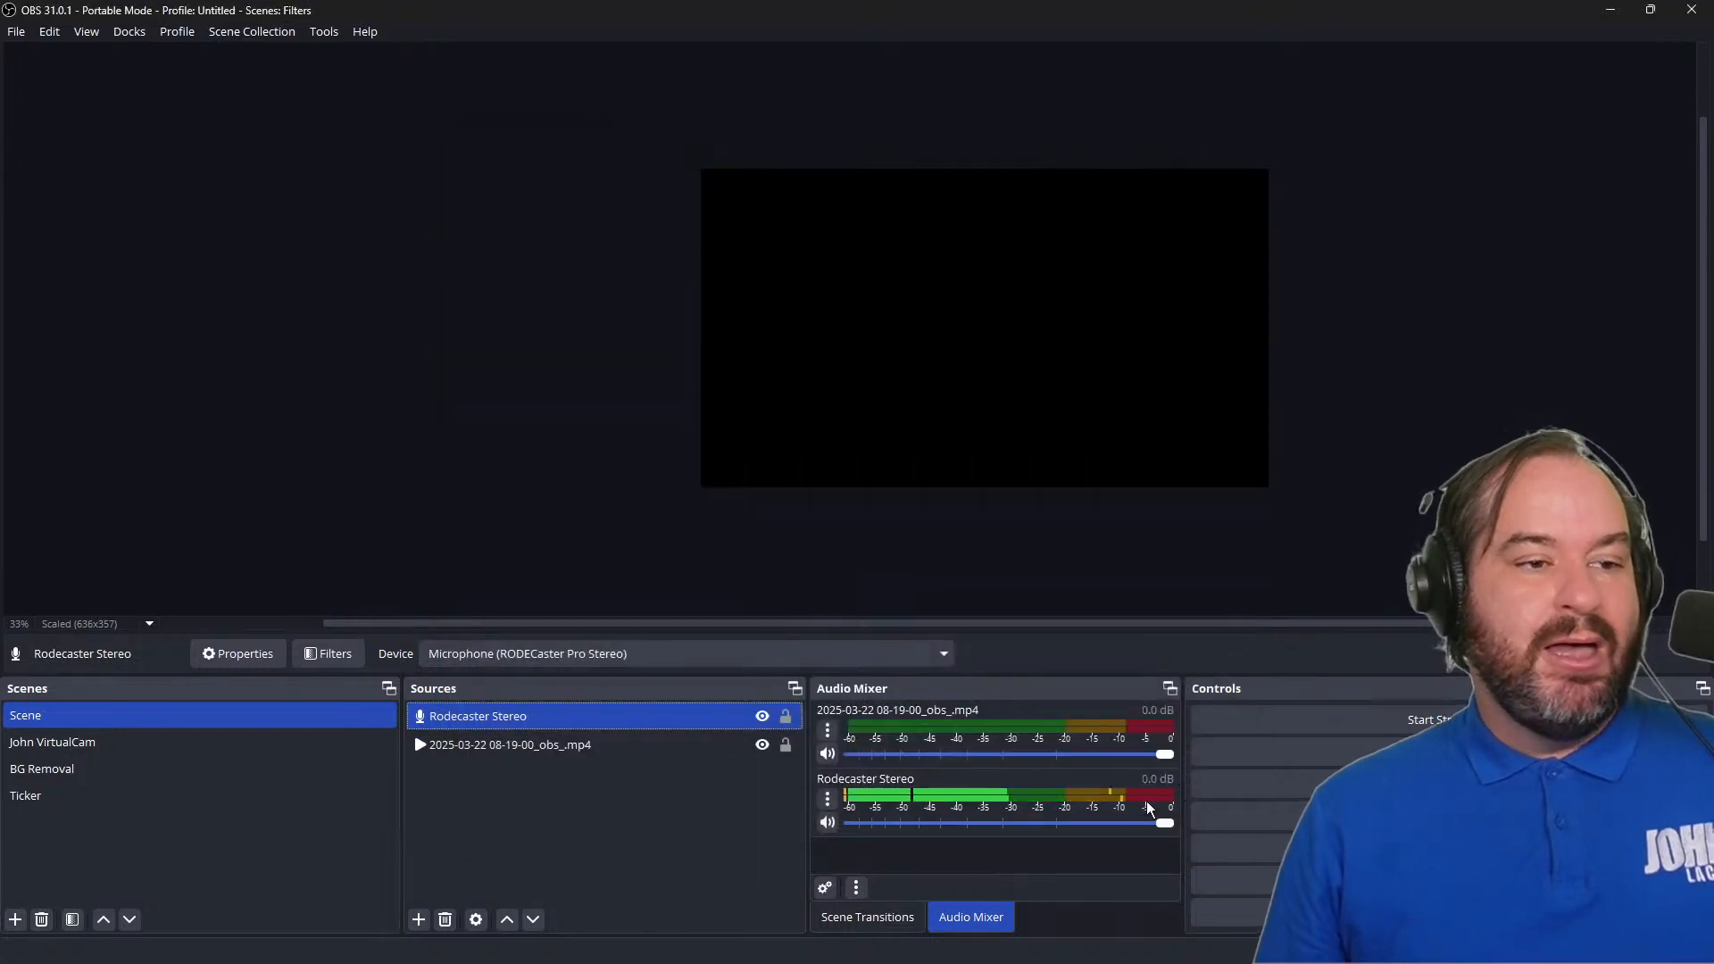
# Step: Set the Rodecaster Stereo source's audio monitoring to Monitor and Output in the advanced audio properties
pyautogui.click(827, 799)
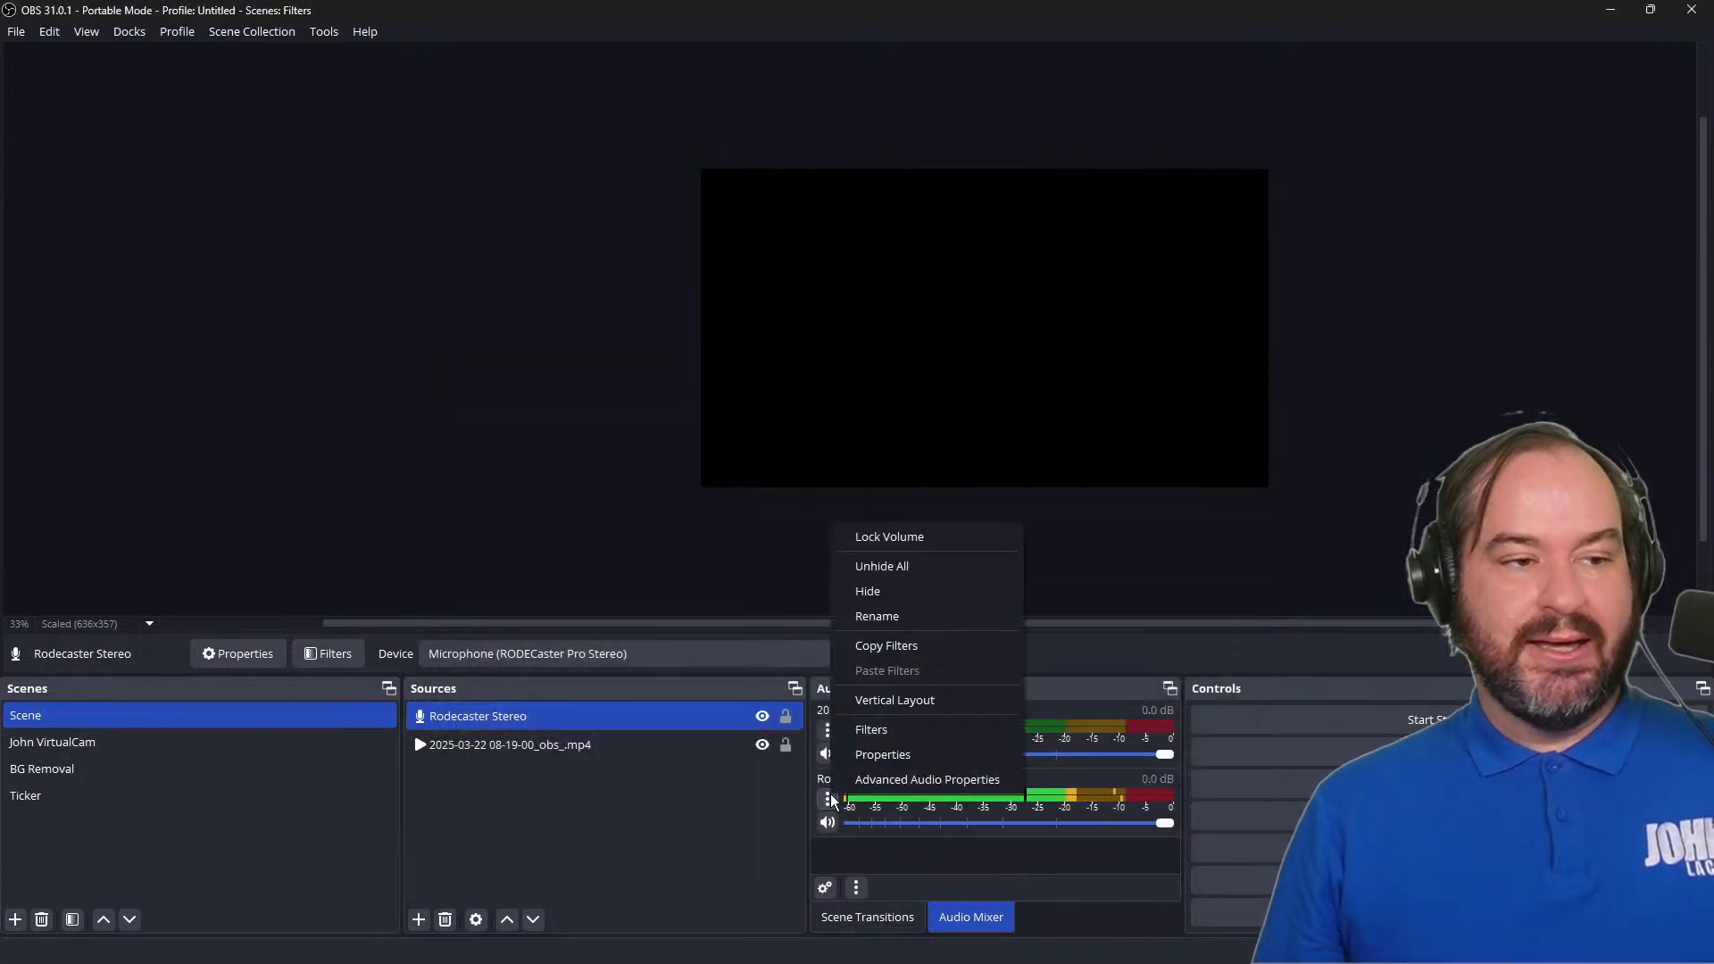
pyautogui.click(872, 781)
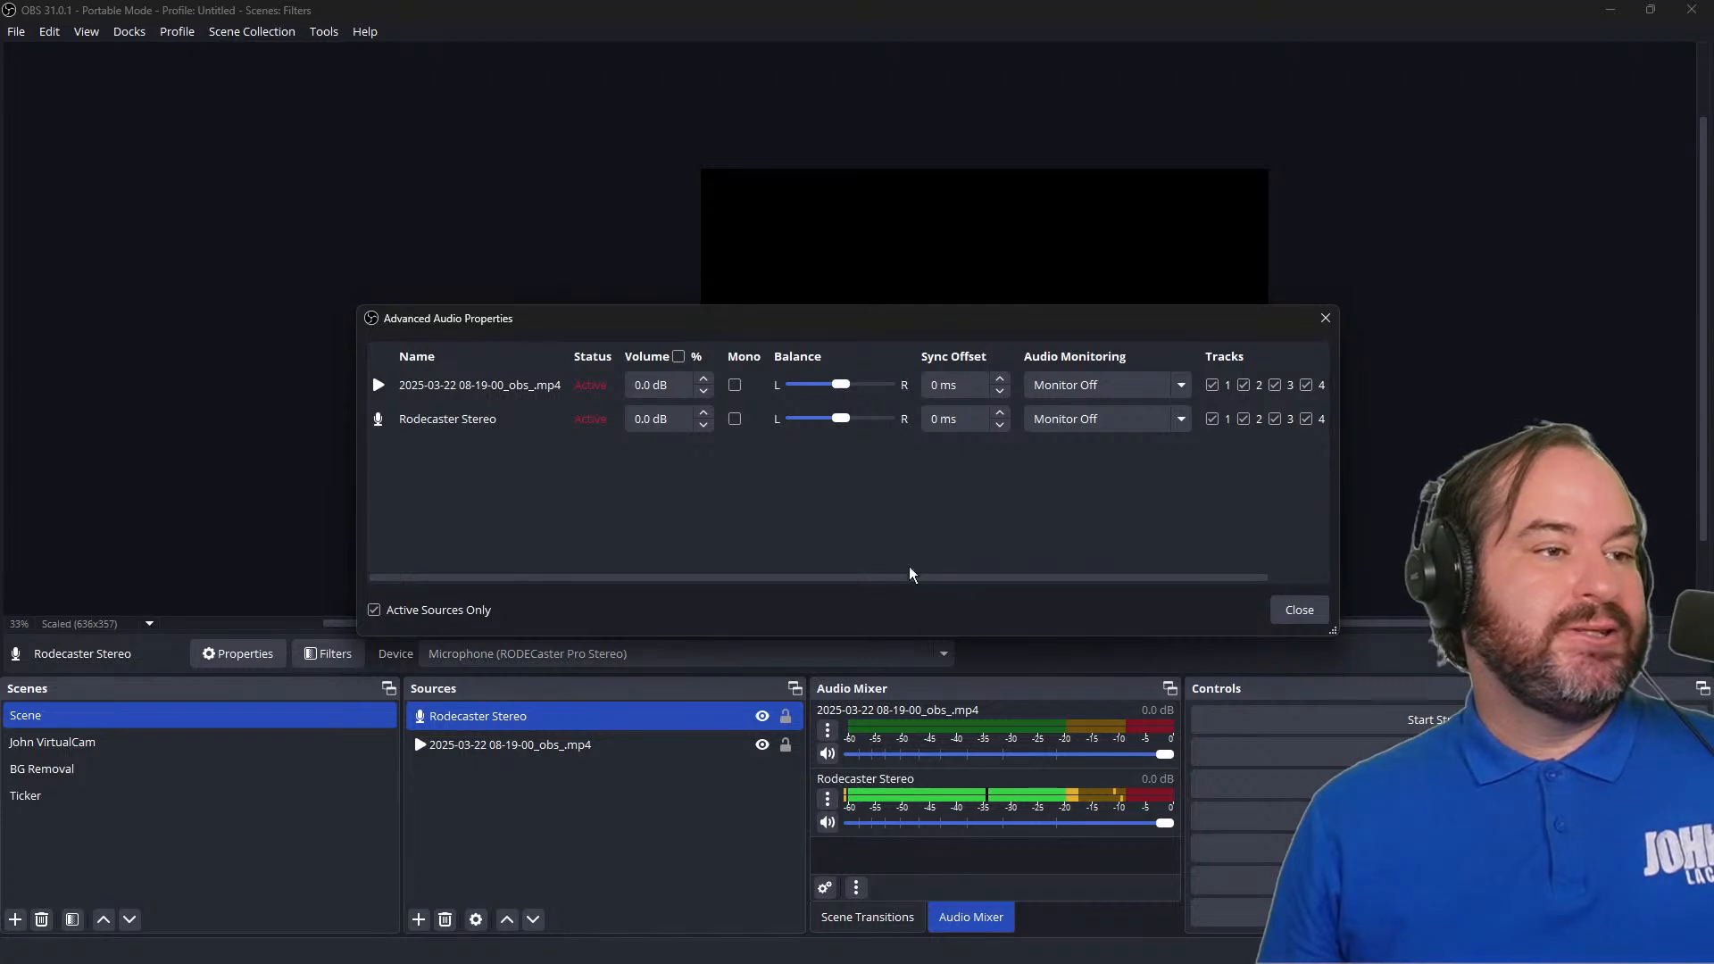
pyautogui.click(1096, 420)
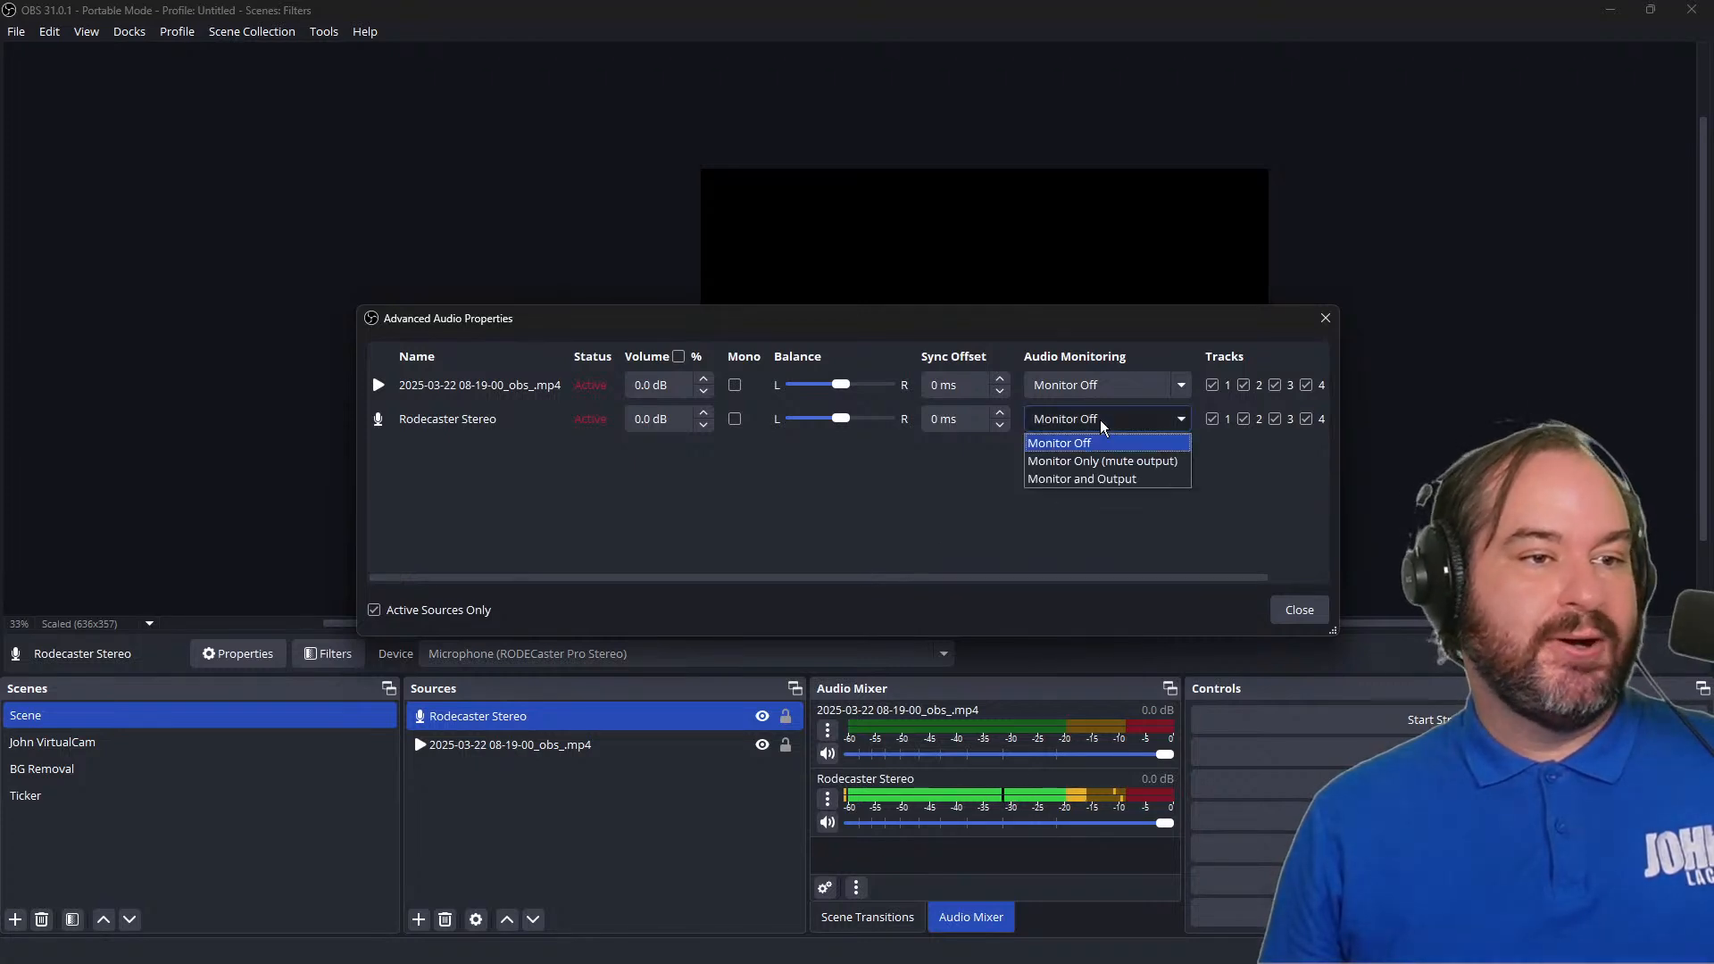
pyautogui.click(1148, 480)
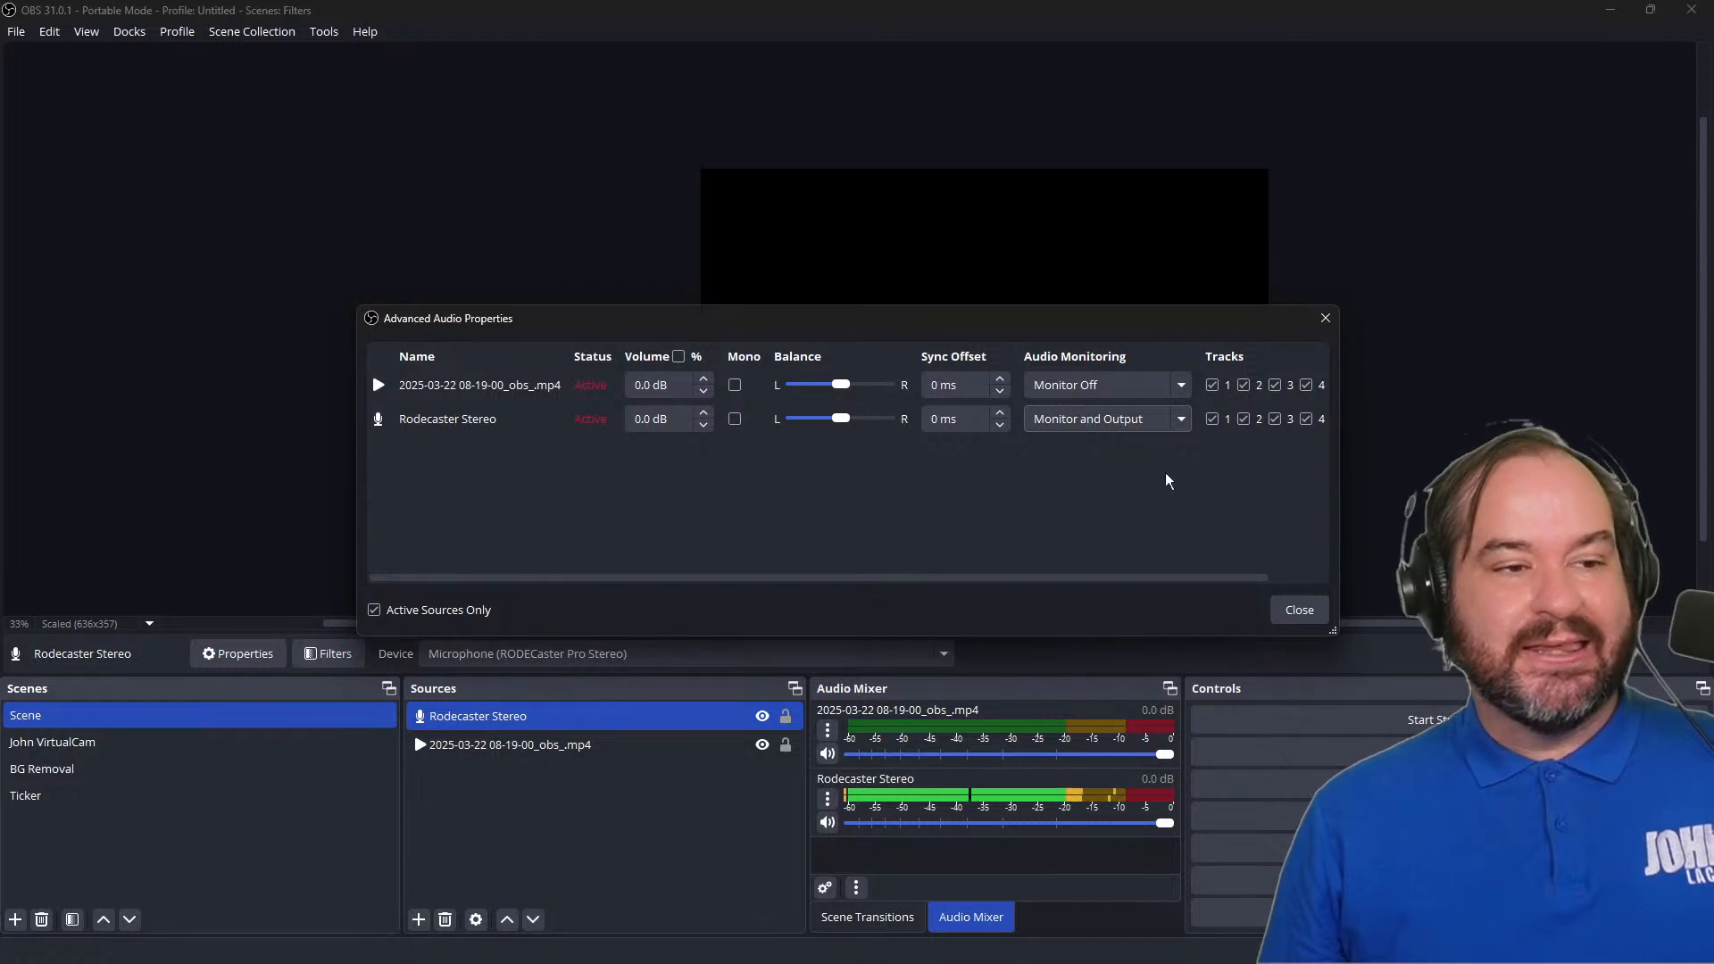
pyautogui.click(1295, 608)
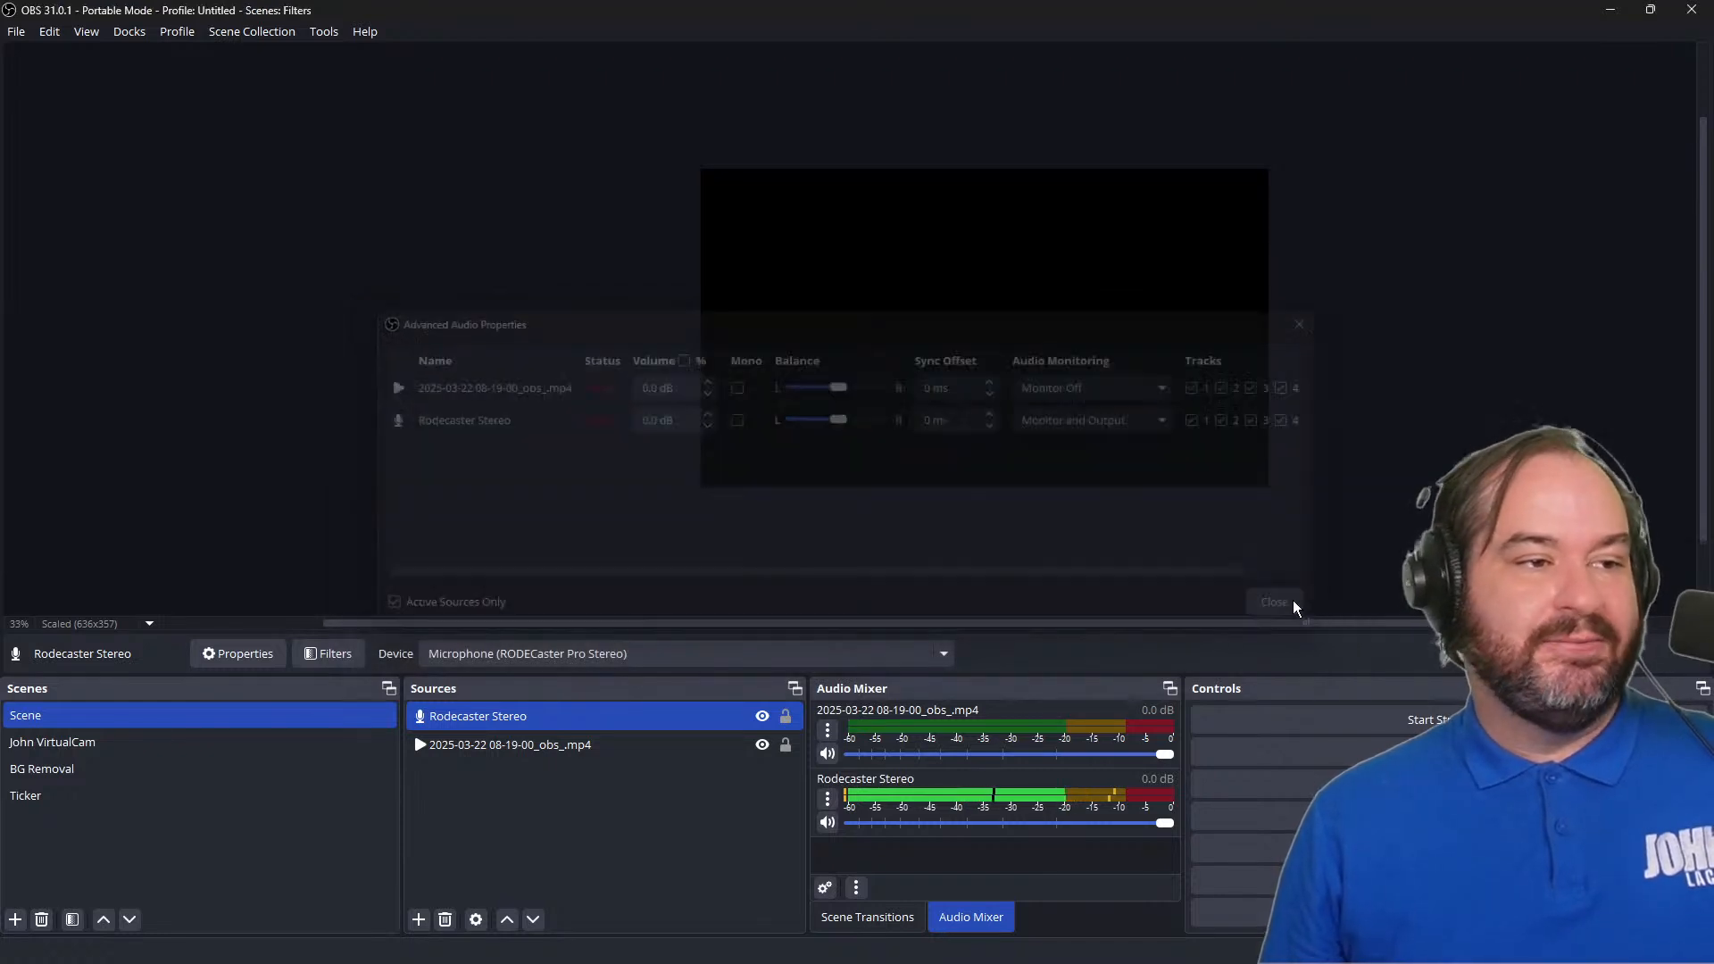
# Step: Reopen the Rodecaster Stereo source's filters and open the Charmverb filter's plug-in interface
pyautogui.rightClick(666, 715)
pyautogui.click(792, 669)
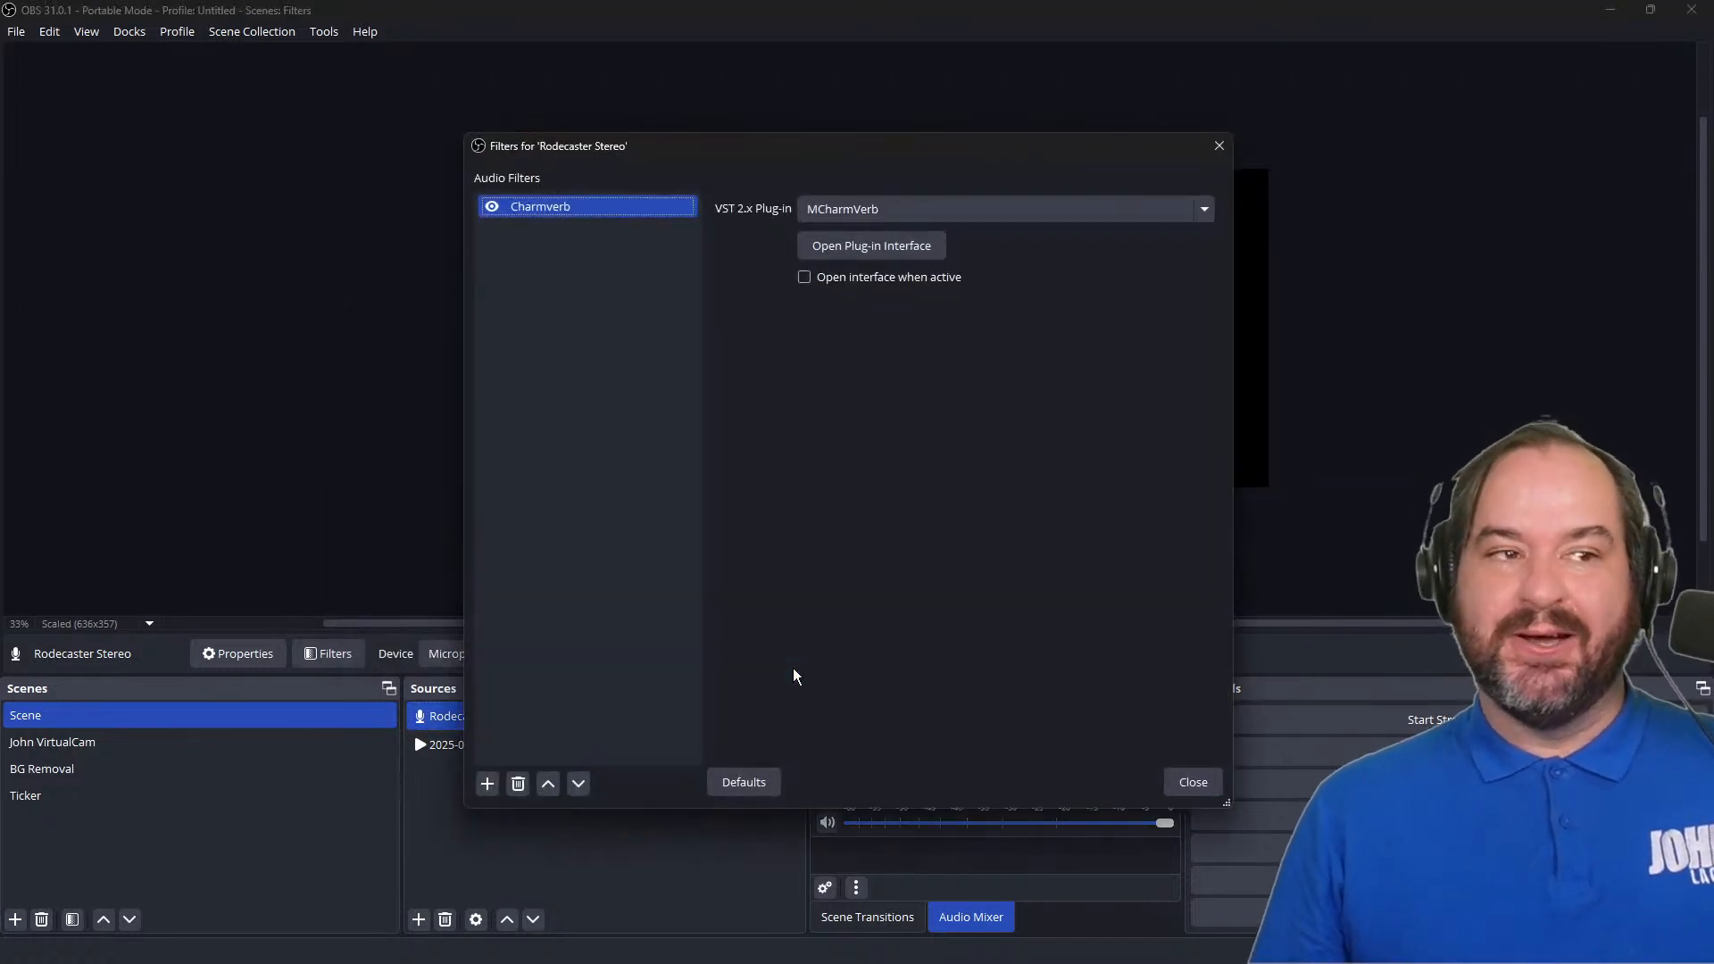
pyautogui.click(911, 244)
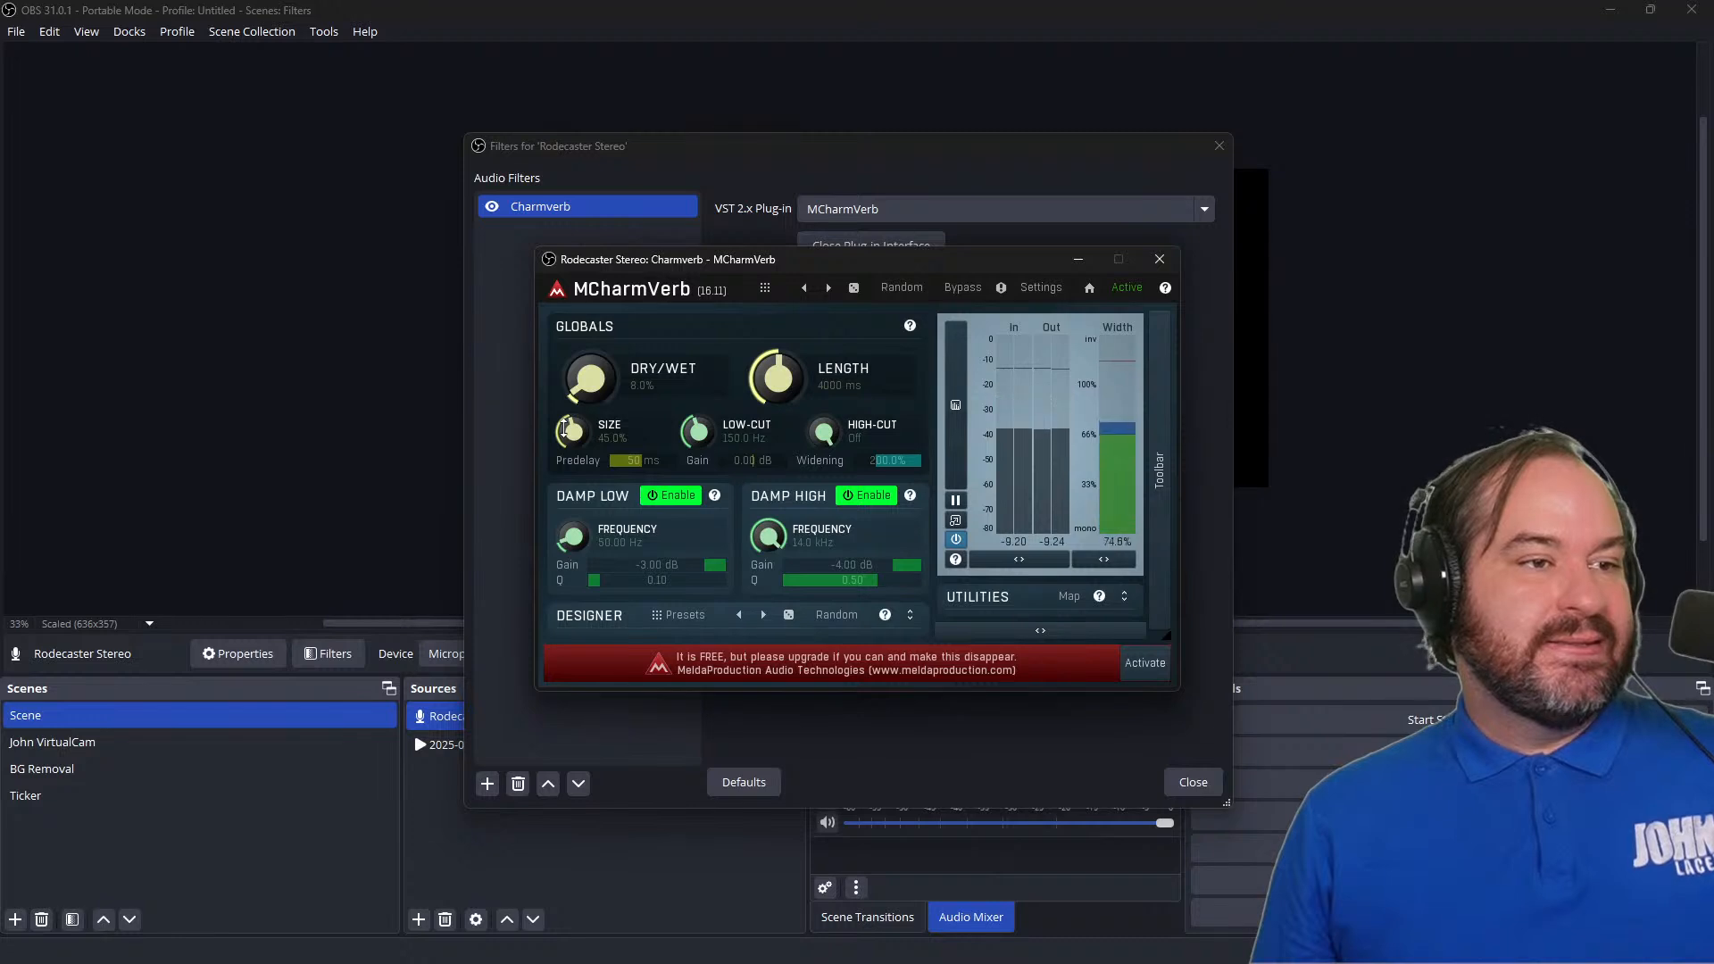
# Step: Raise MCharmVerb's Dry/Wet amount to 88.8%, and close the plug-in interface and the Rodecaster Stereo filters
pyautogui.moveTo(589, 377); pyautogui.dragTo(589, 339)
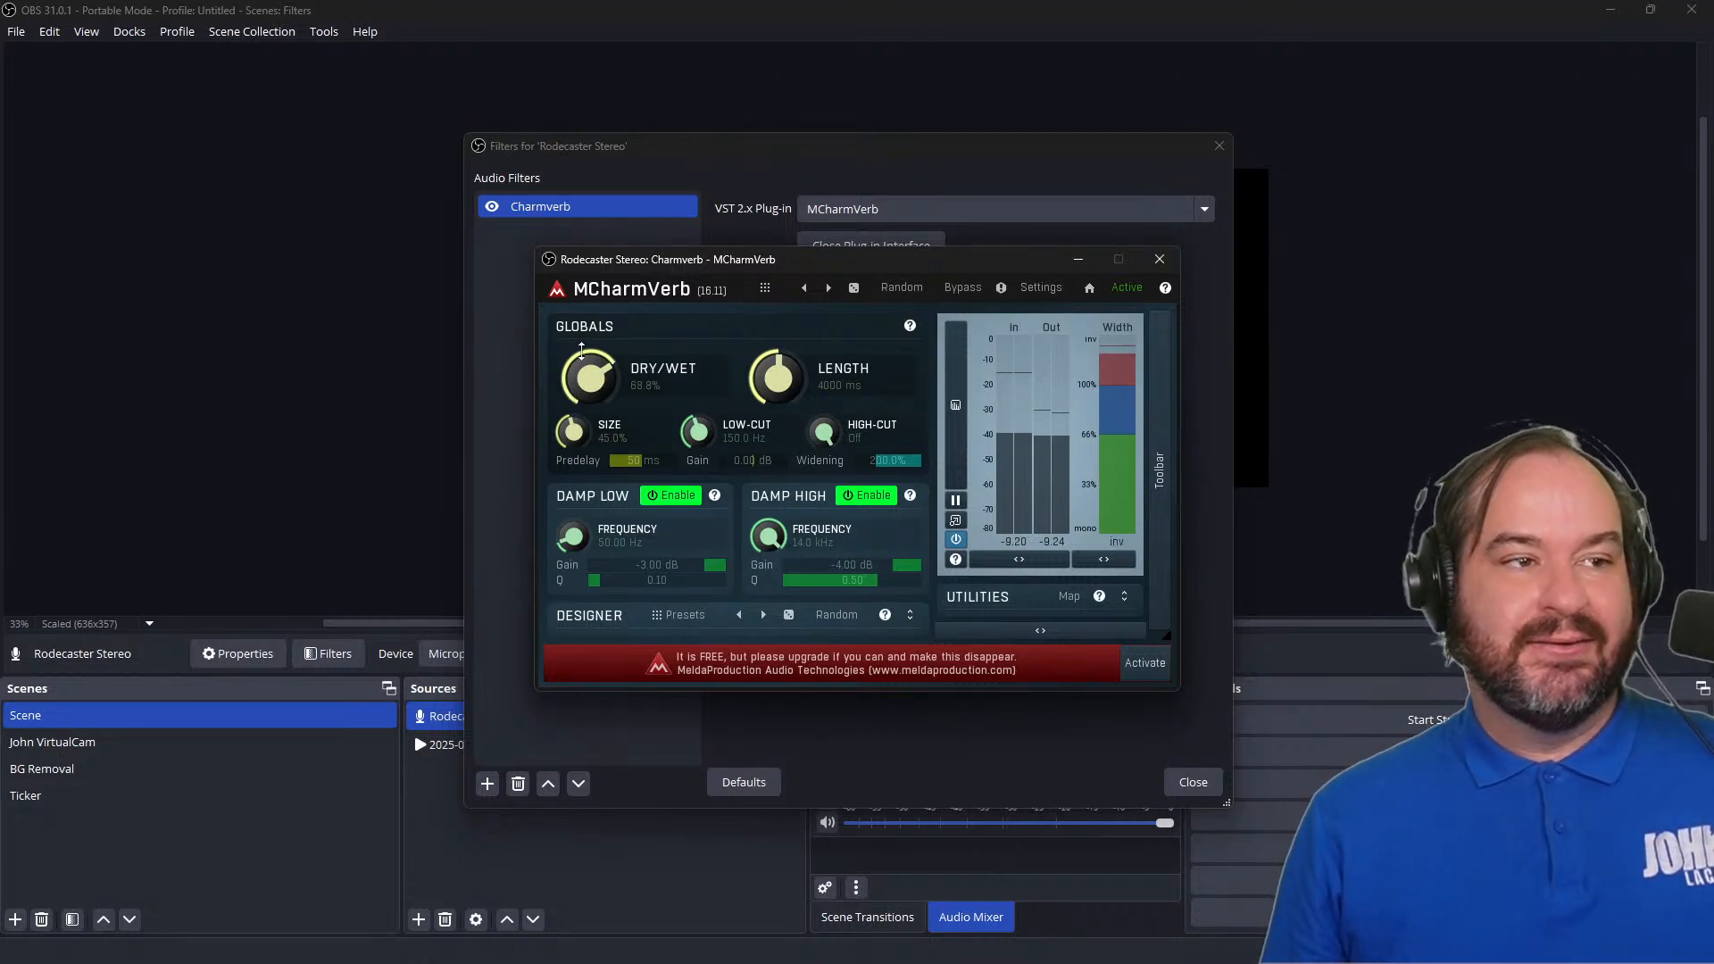
pyautogui.click(1160, 259)
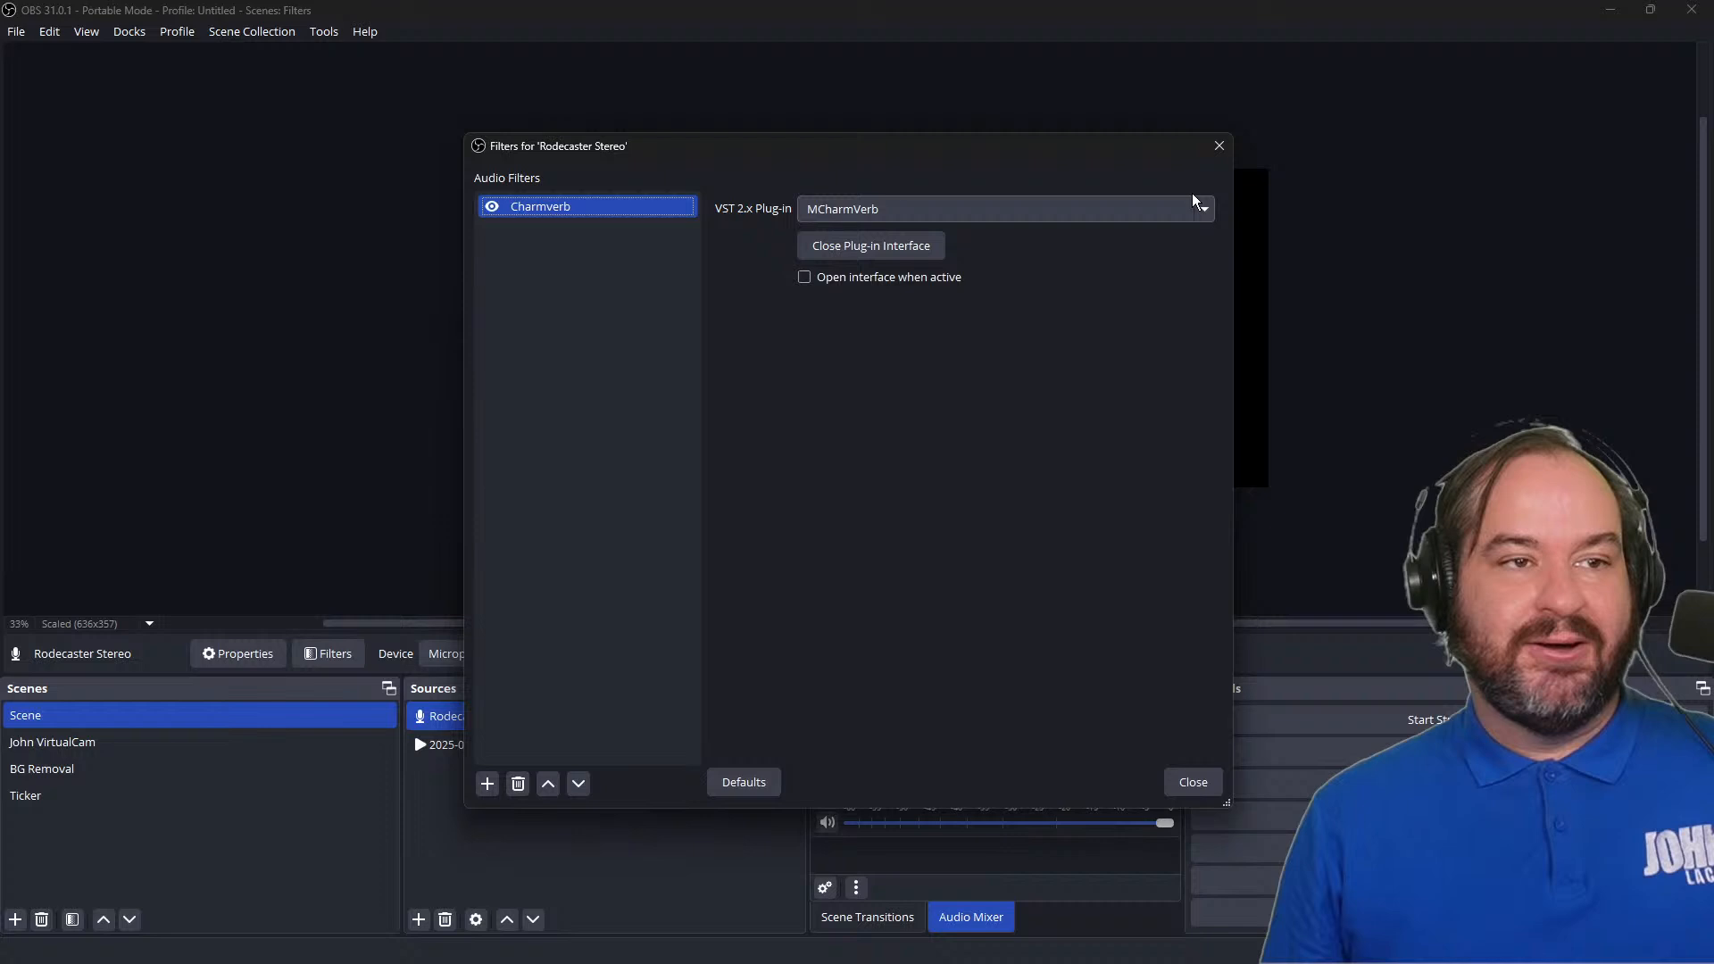
pyautogui.click(1218, 147)
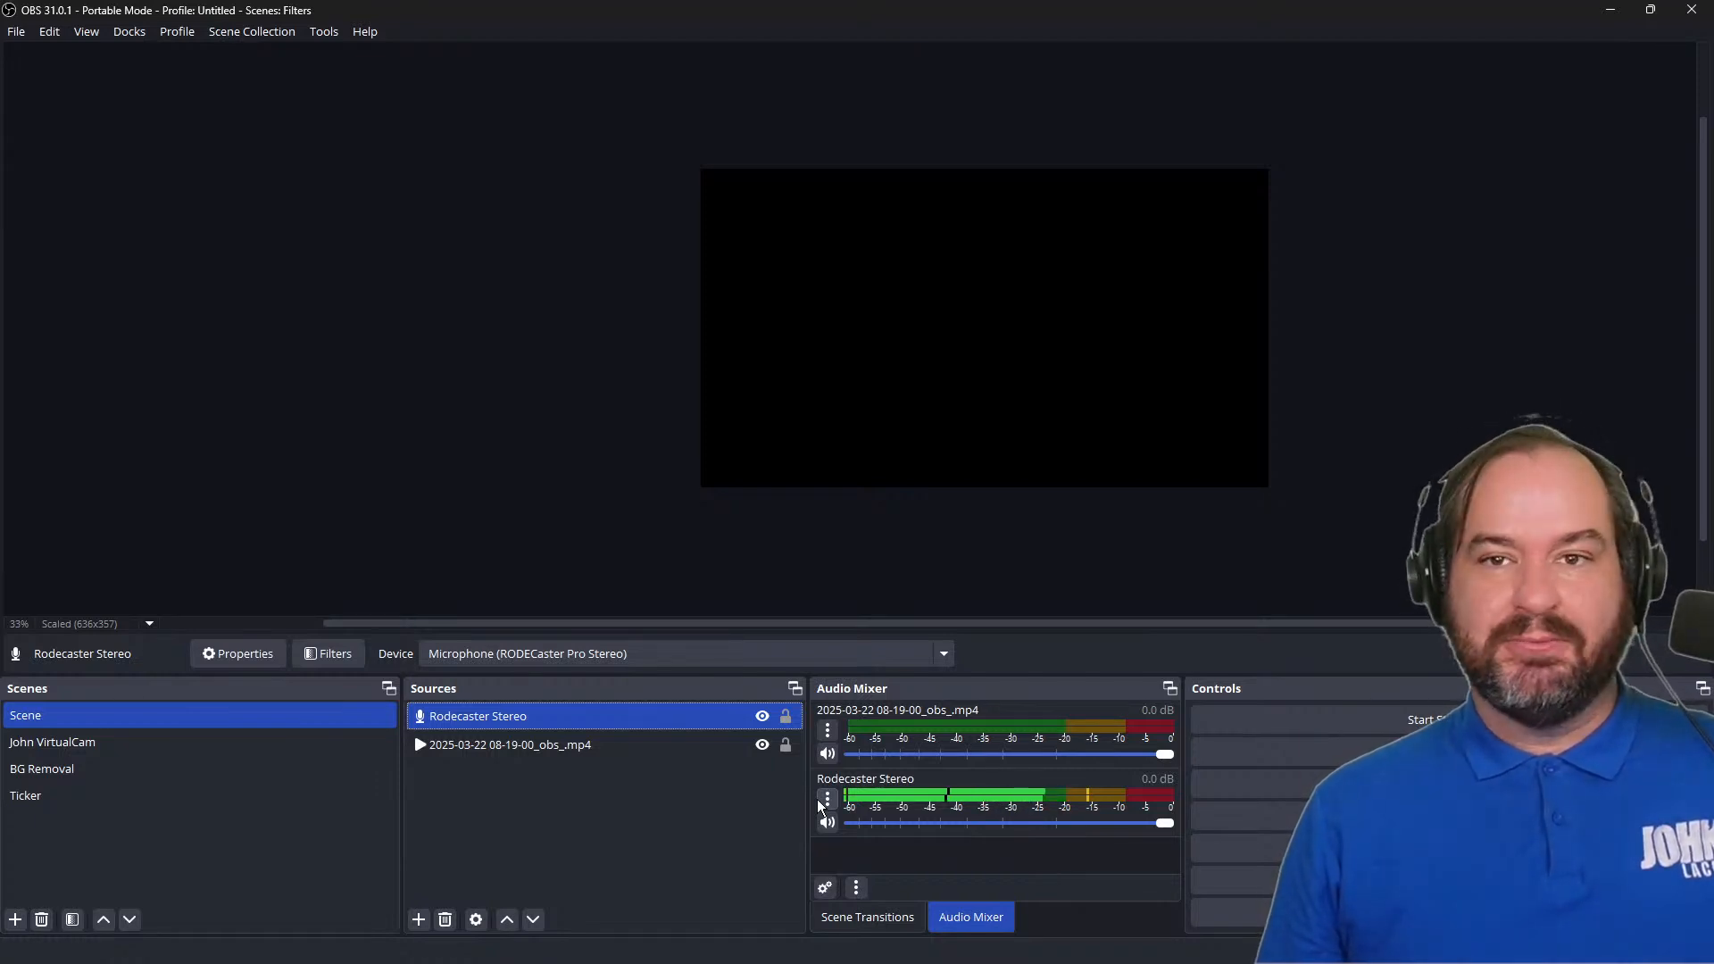
# Step: Reopen the Rodecaster Stereo source's filters, disable the Charmverb filter, and close the filters window
pyautogui.rightClick(586, 725)
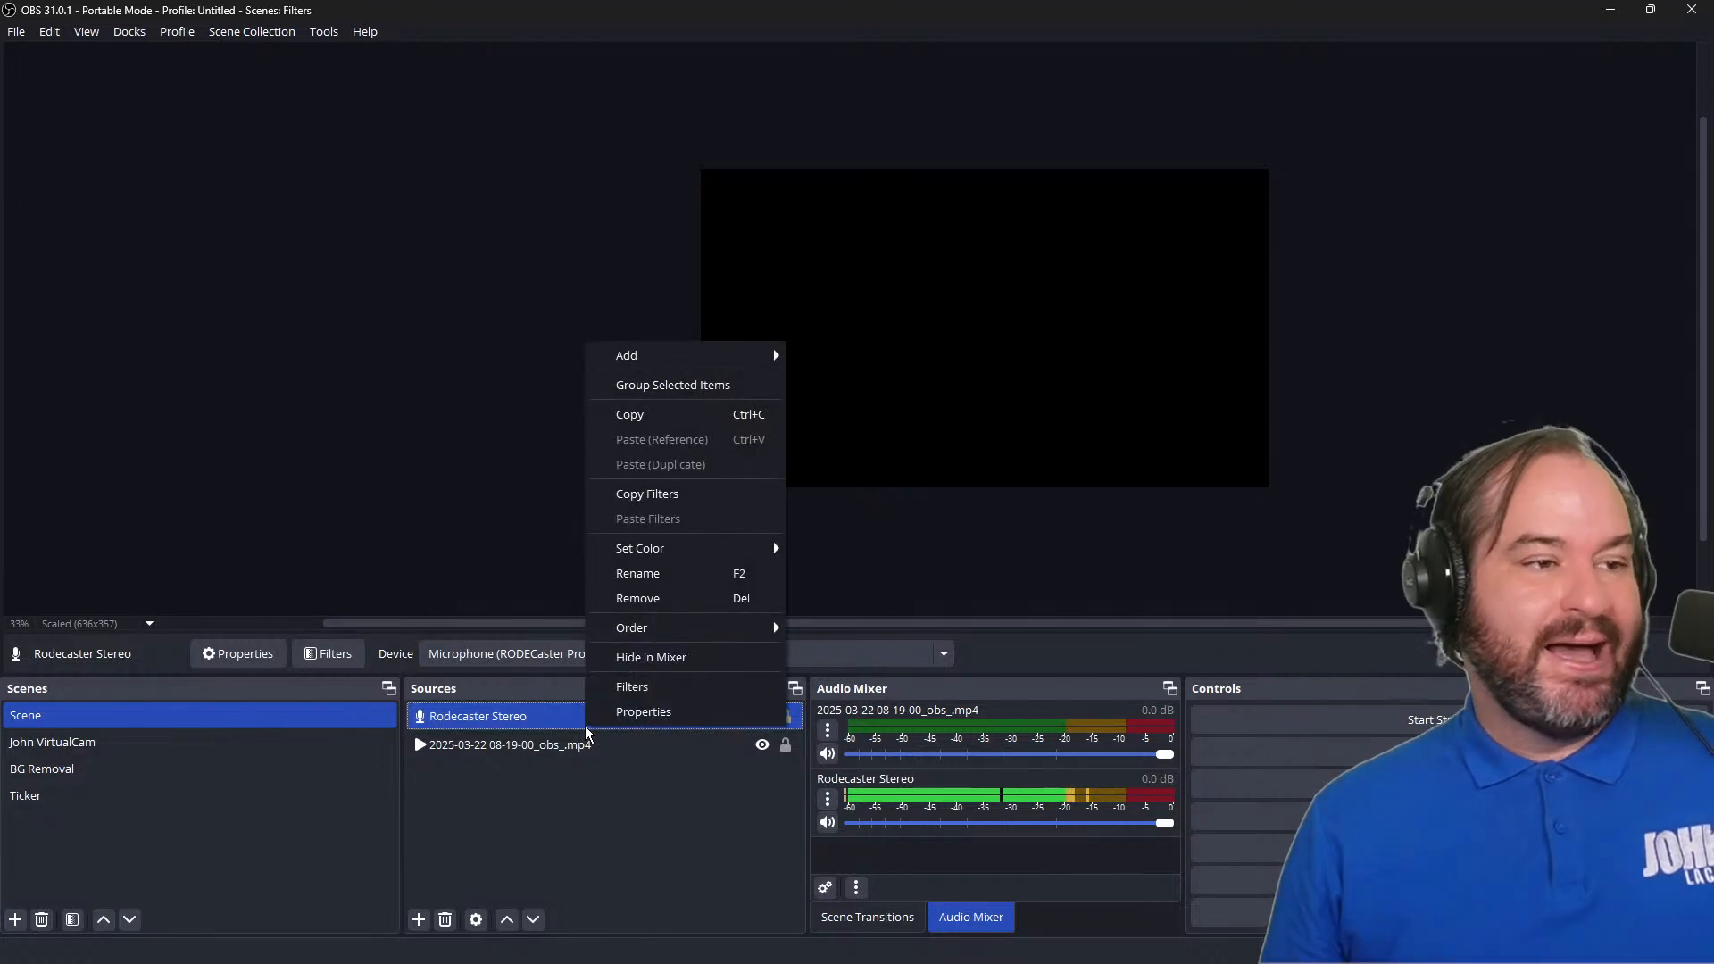
pyautogui.click(634, 702)
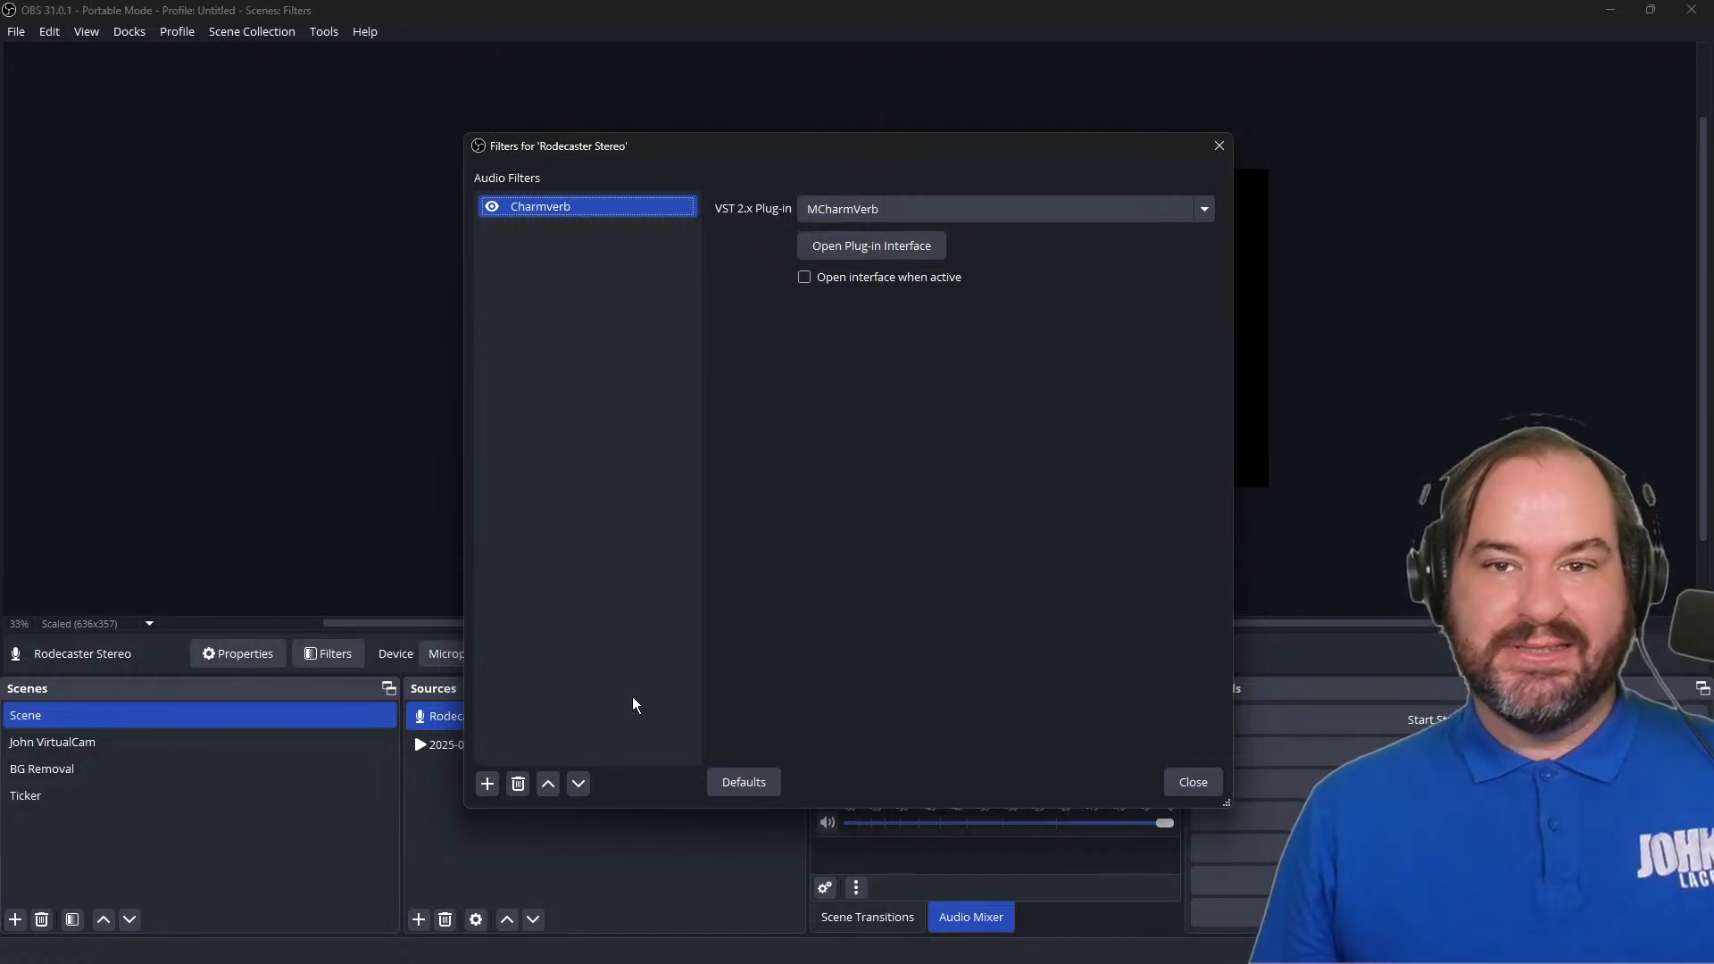
pyautogui.click(493, 207)
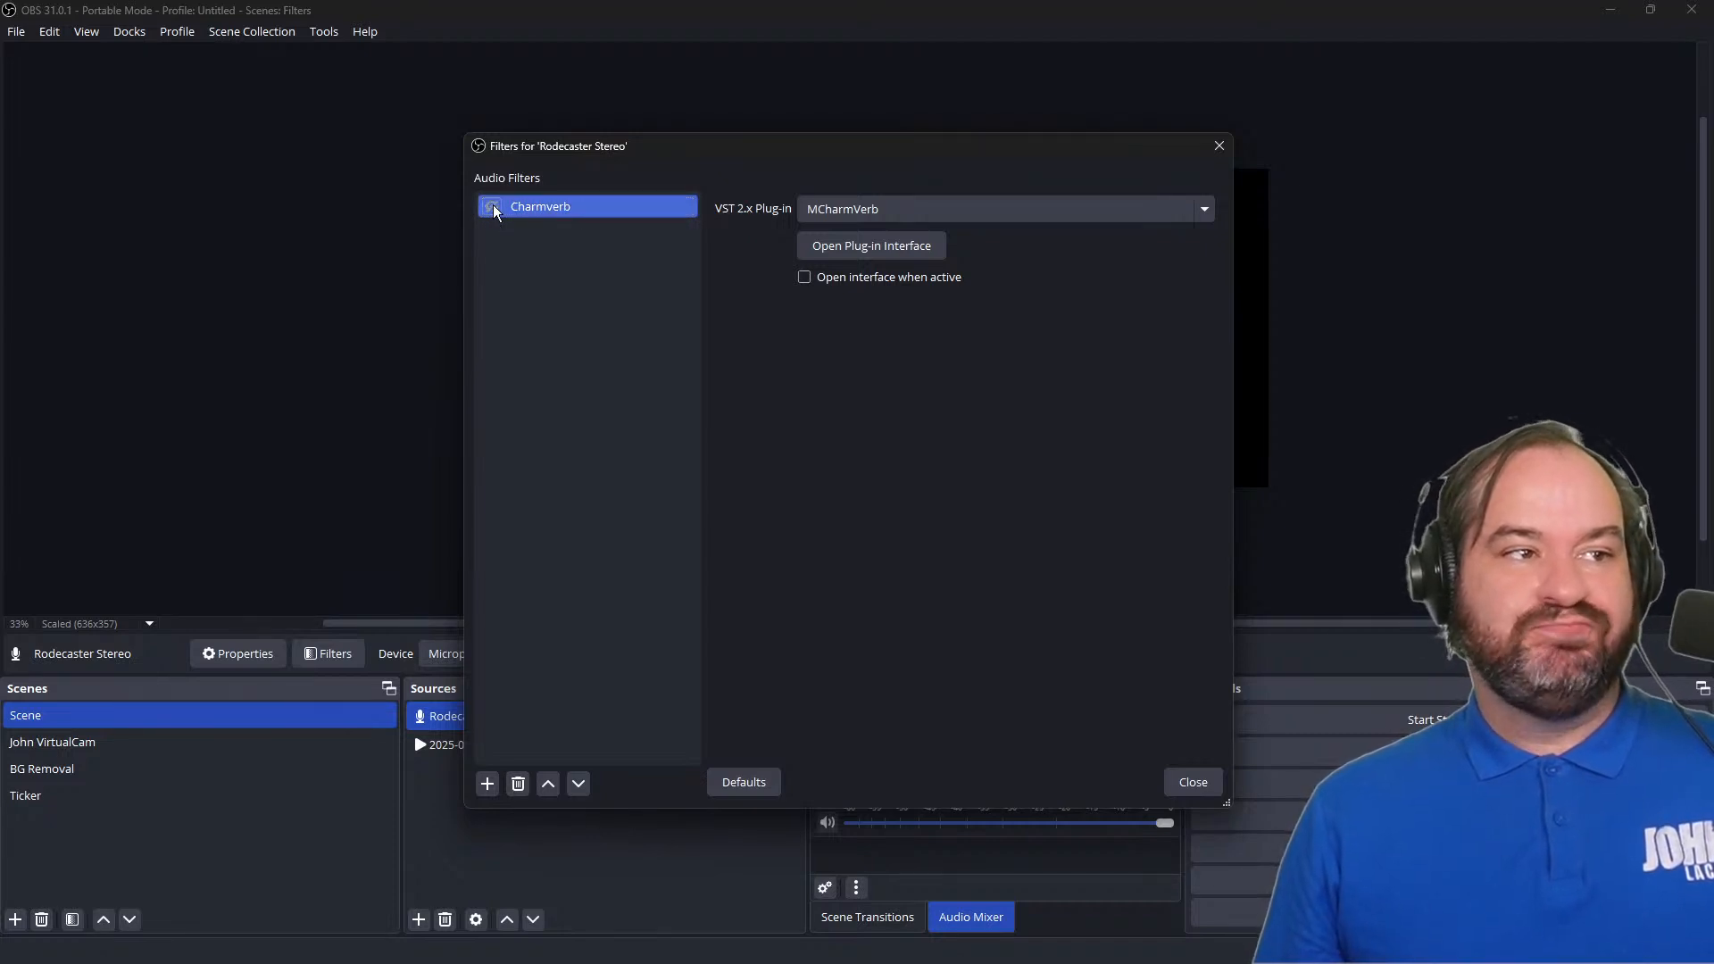
pyautogui.click(1213, 786)
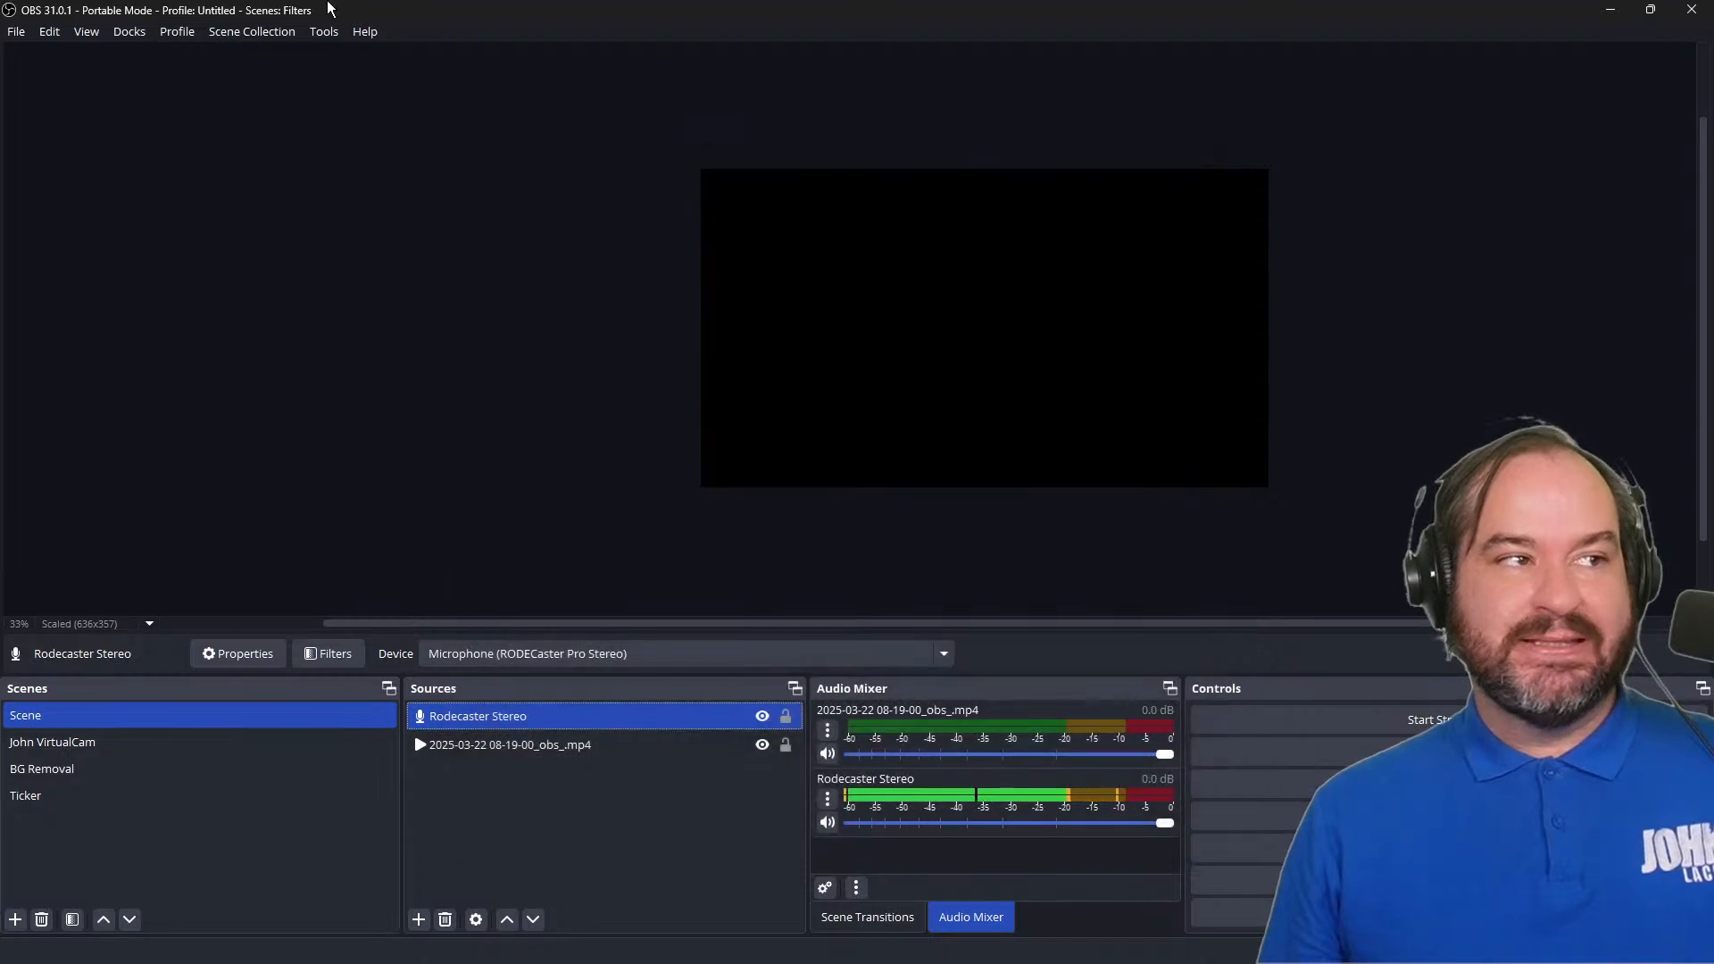
# Step: Search the hotkey settings for "charm", clear the search, and leave the settings without saving
pyautogui.click(16, 33)
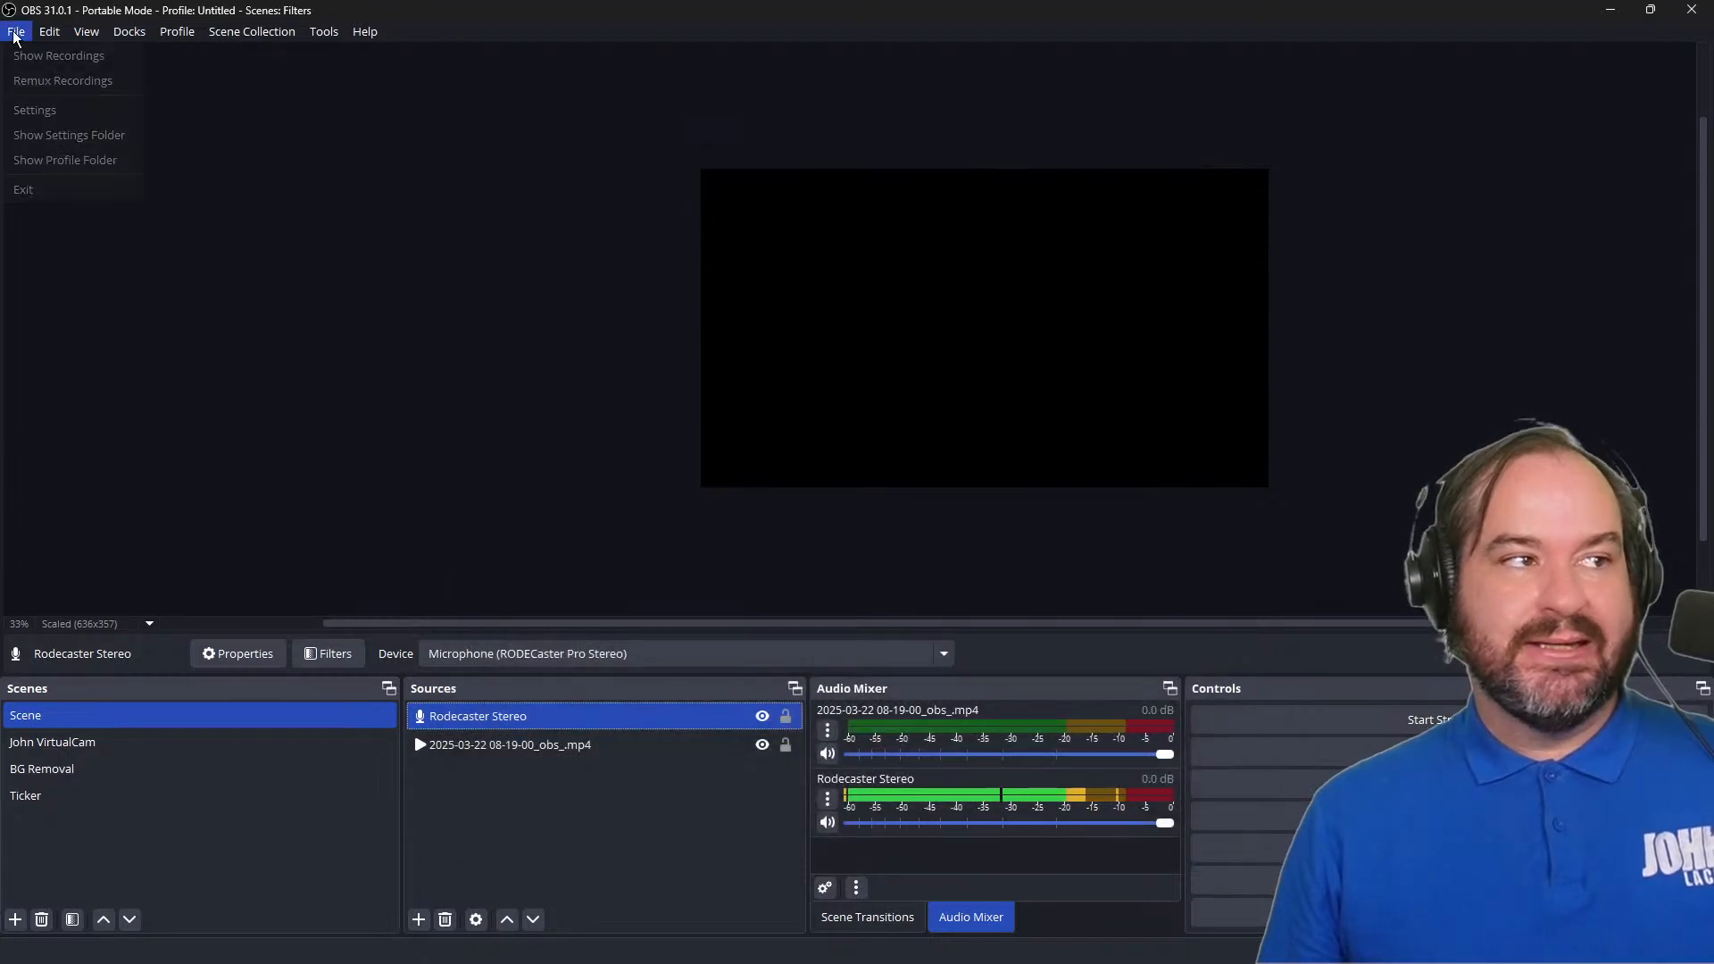
pyautogui.click(79, 114)
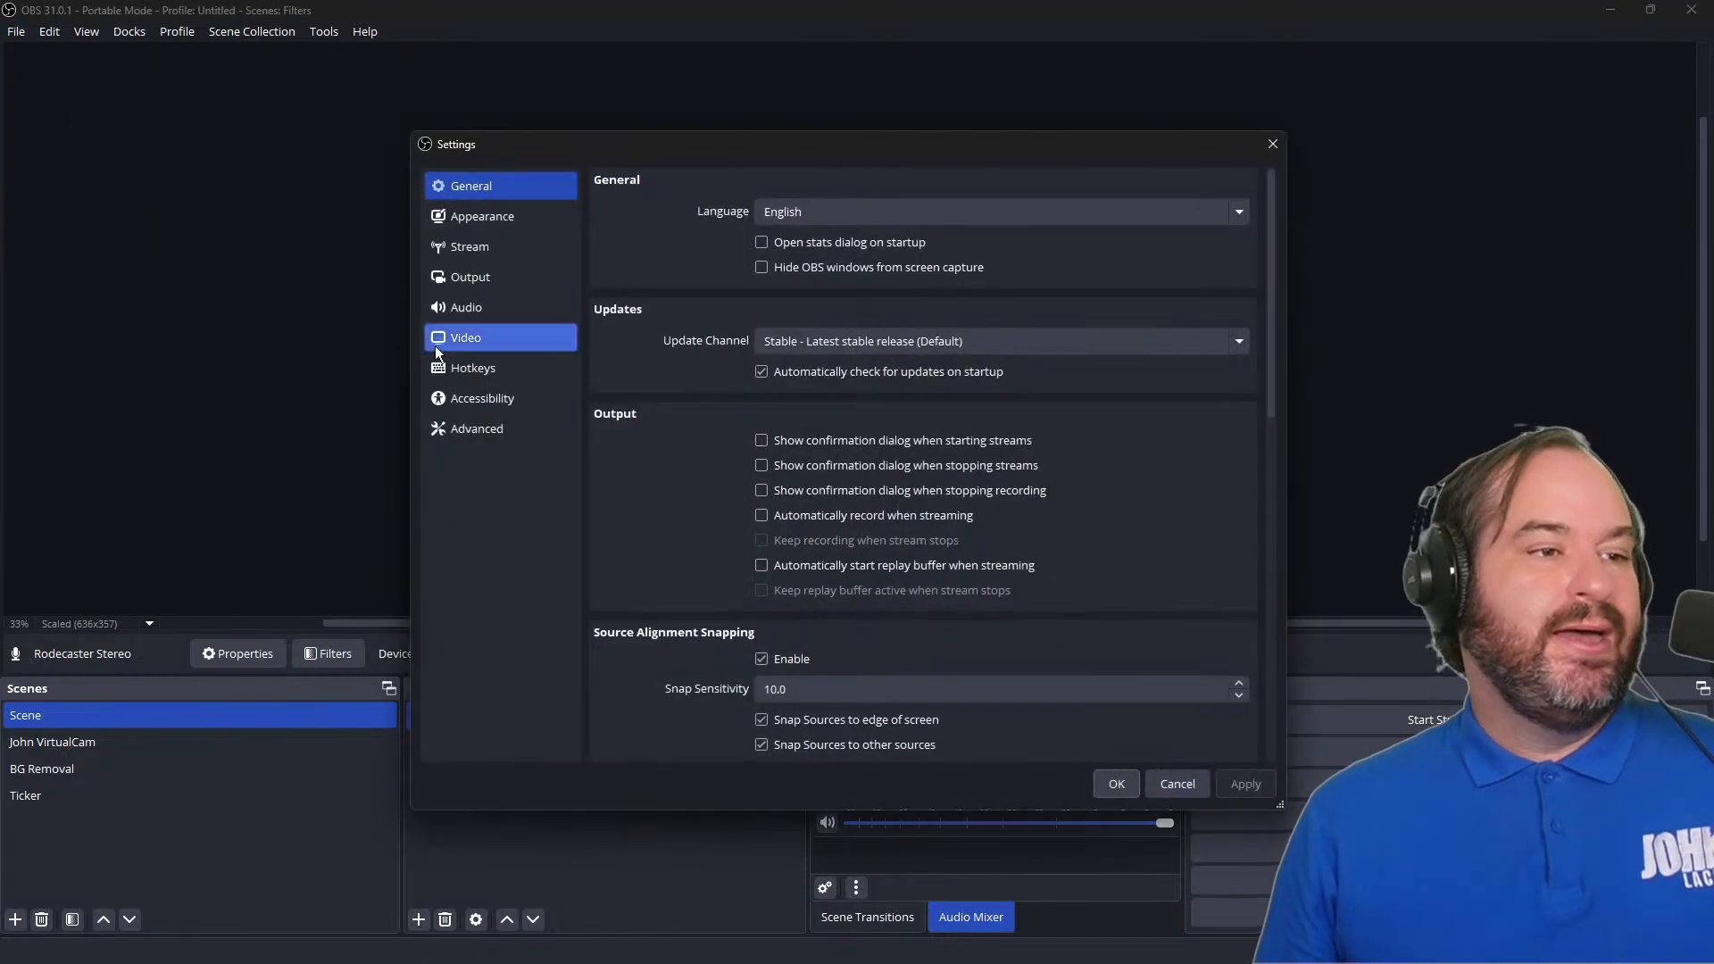
pyautogui.click(514, 429)
pyautogui.click(514, 375)
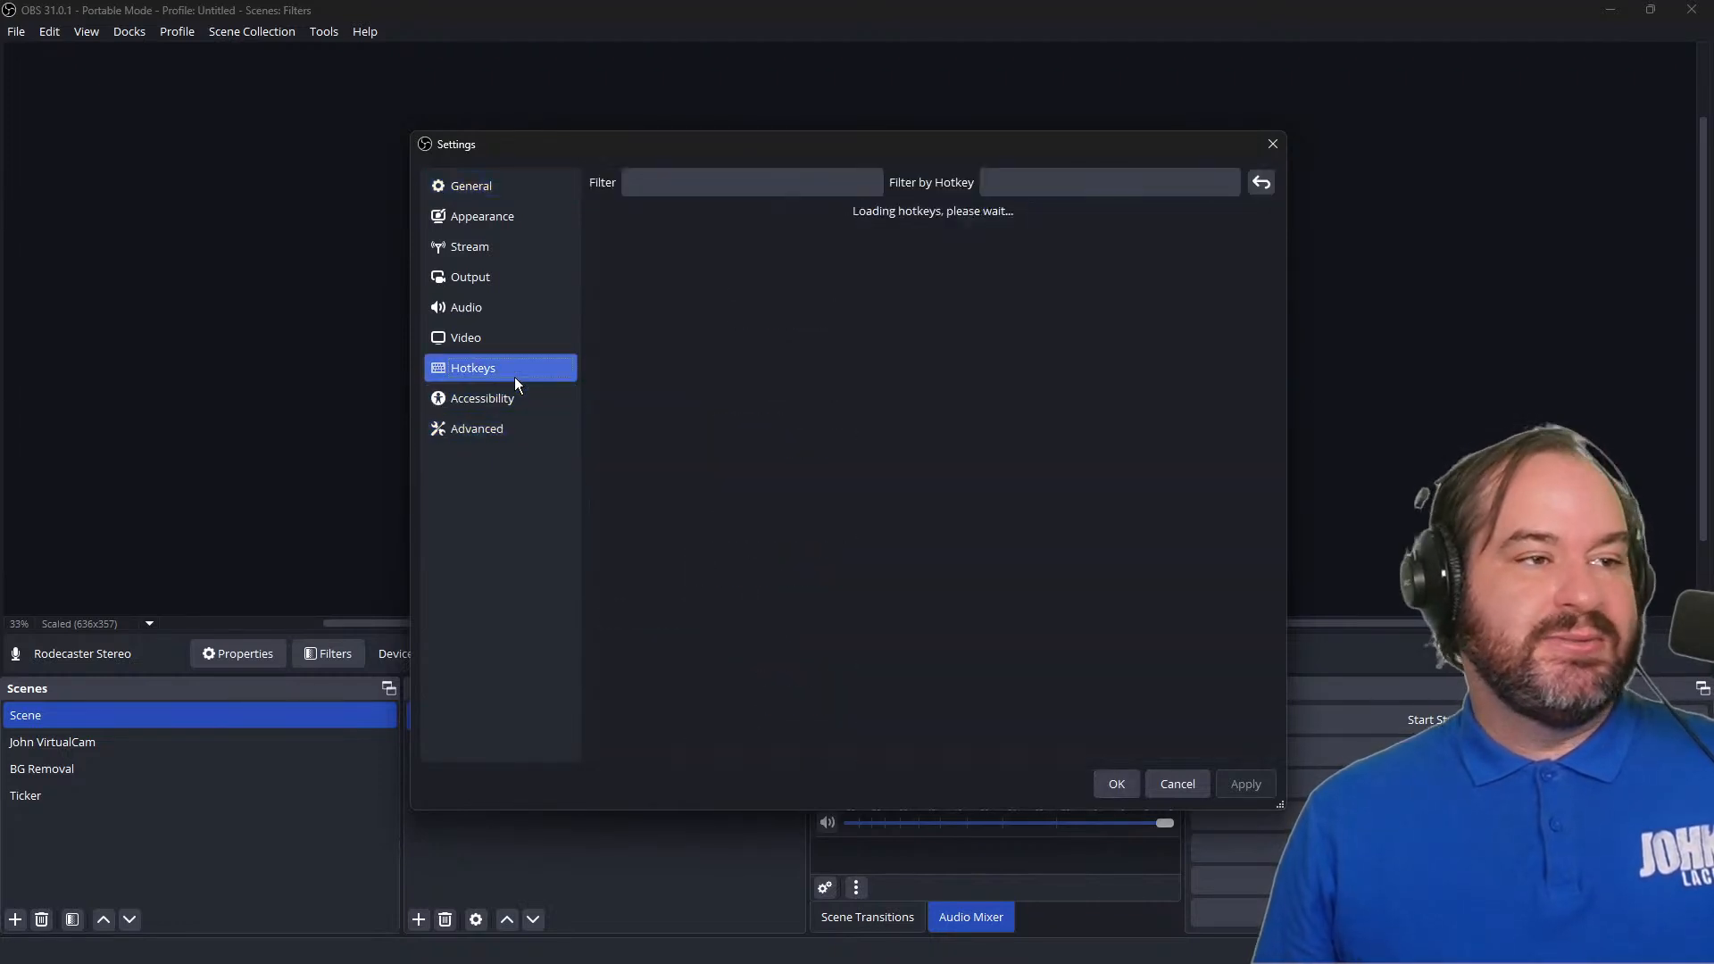
pyautogui.click(830, 184)
pyautogui.write('c')
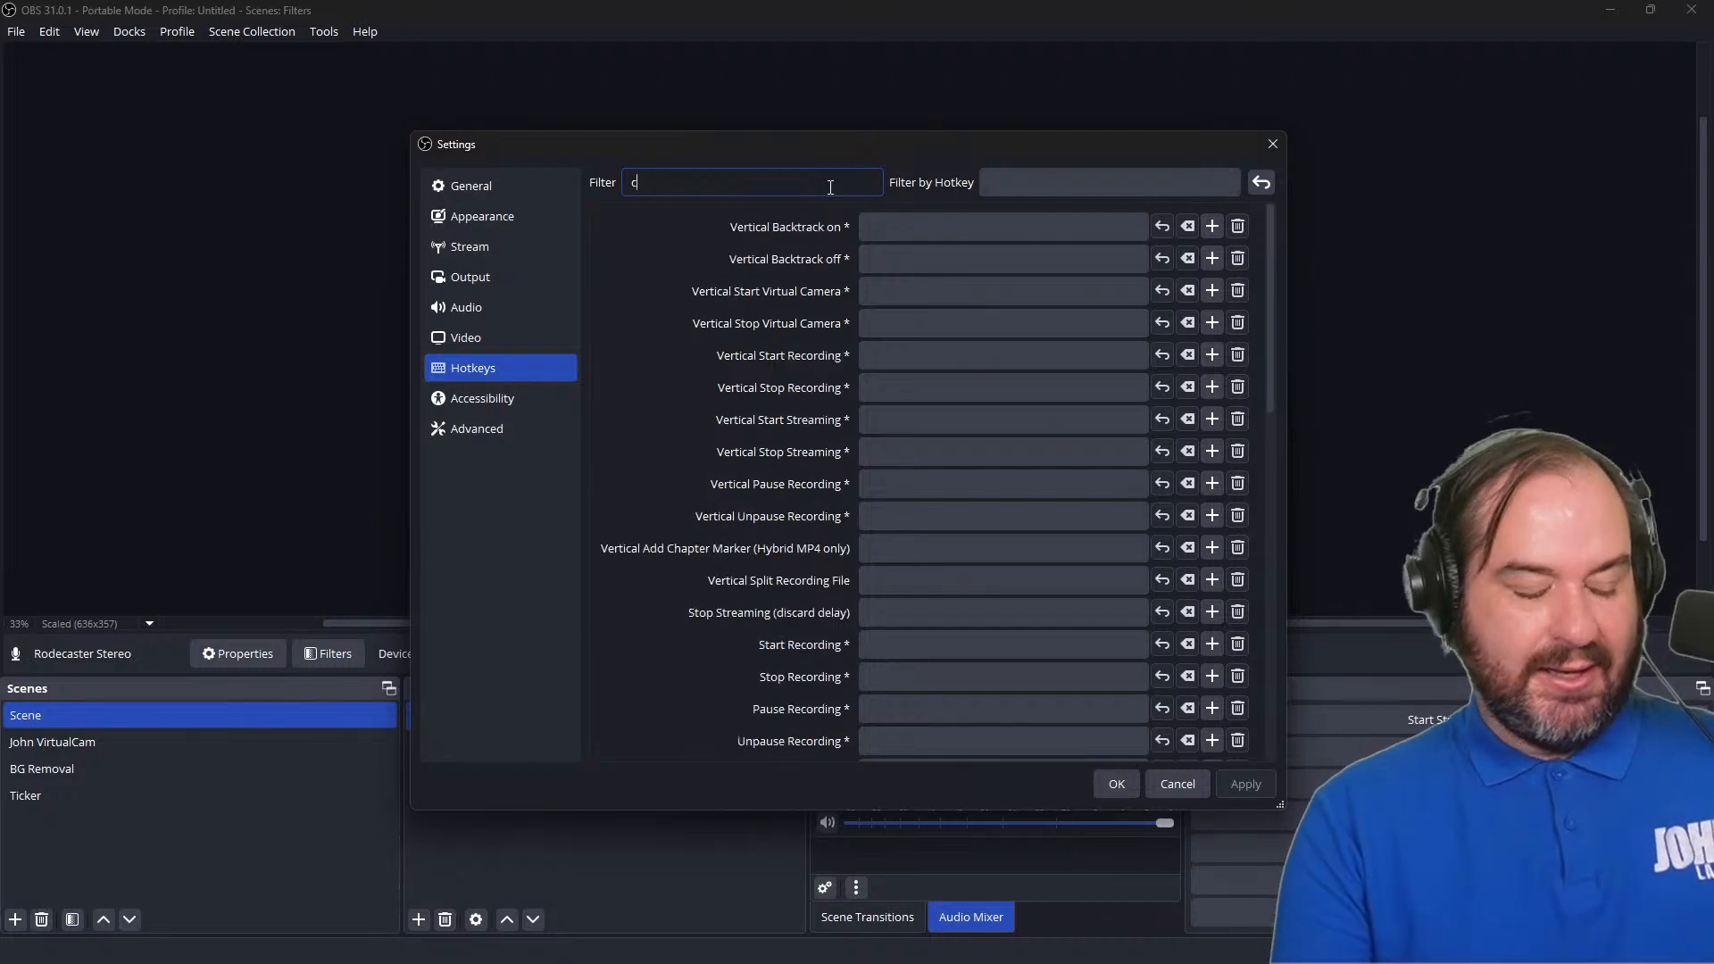
pyautogui.write('harm')
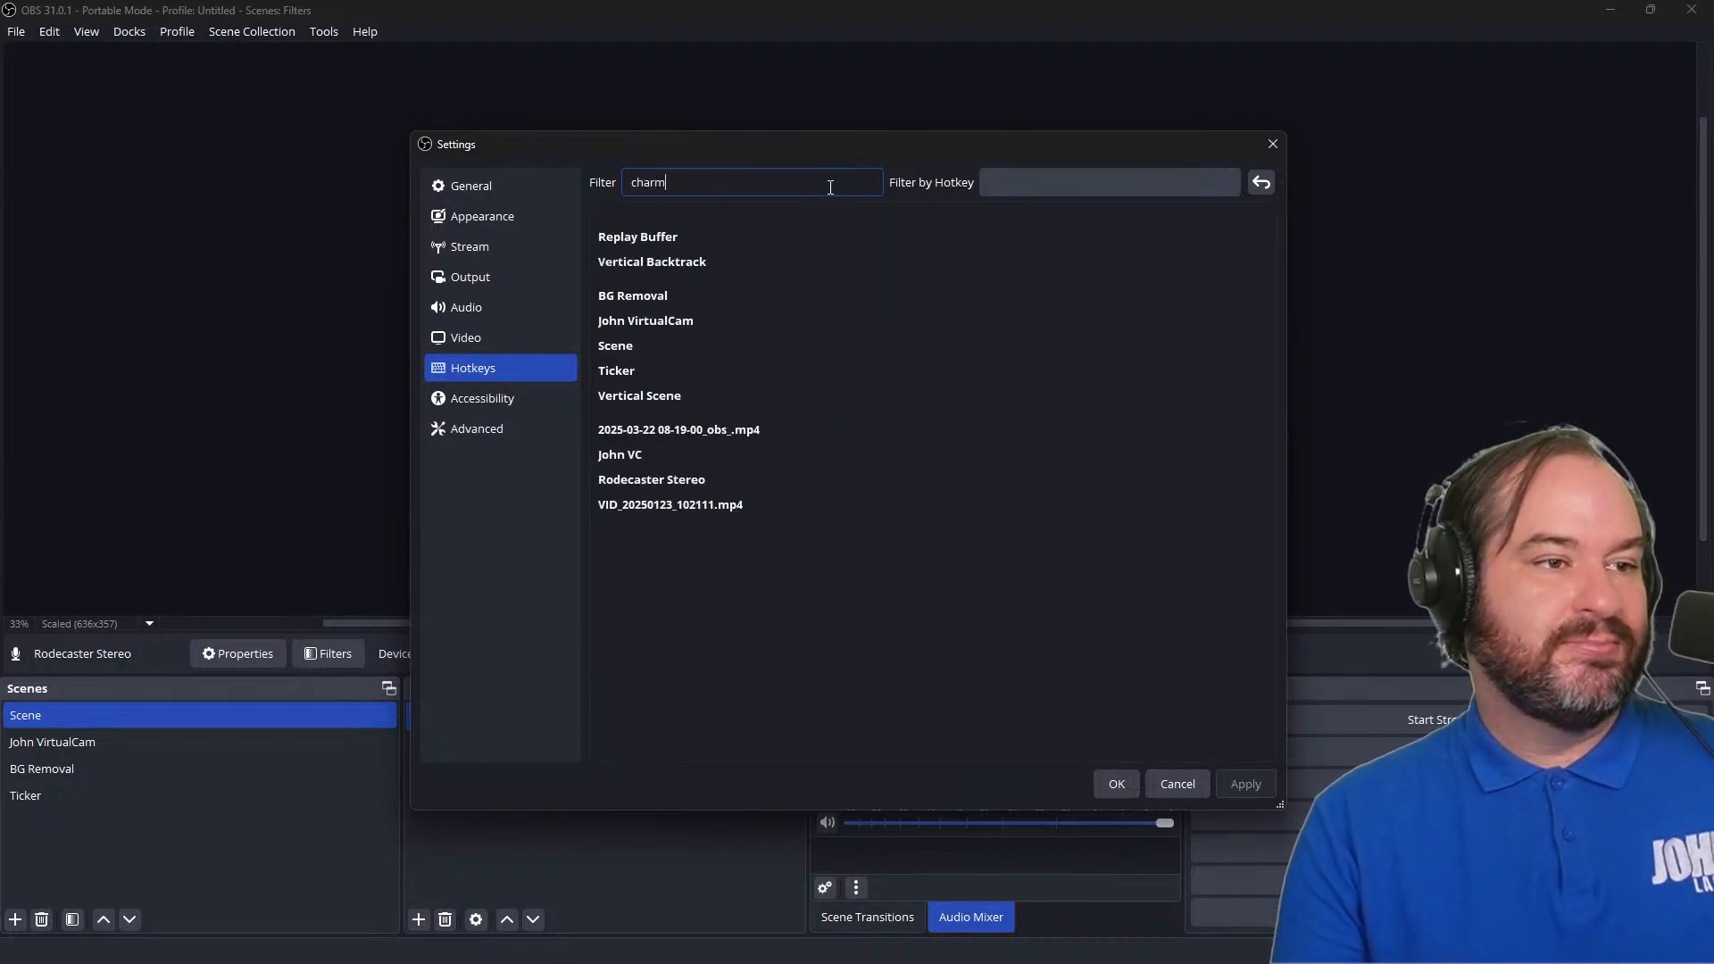
pyautogui.press('BackSpace')
pyautogui.press('BackSpace')
pyautogui.press('BackSpace')
pyautogui.press('BackSpace')
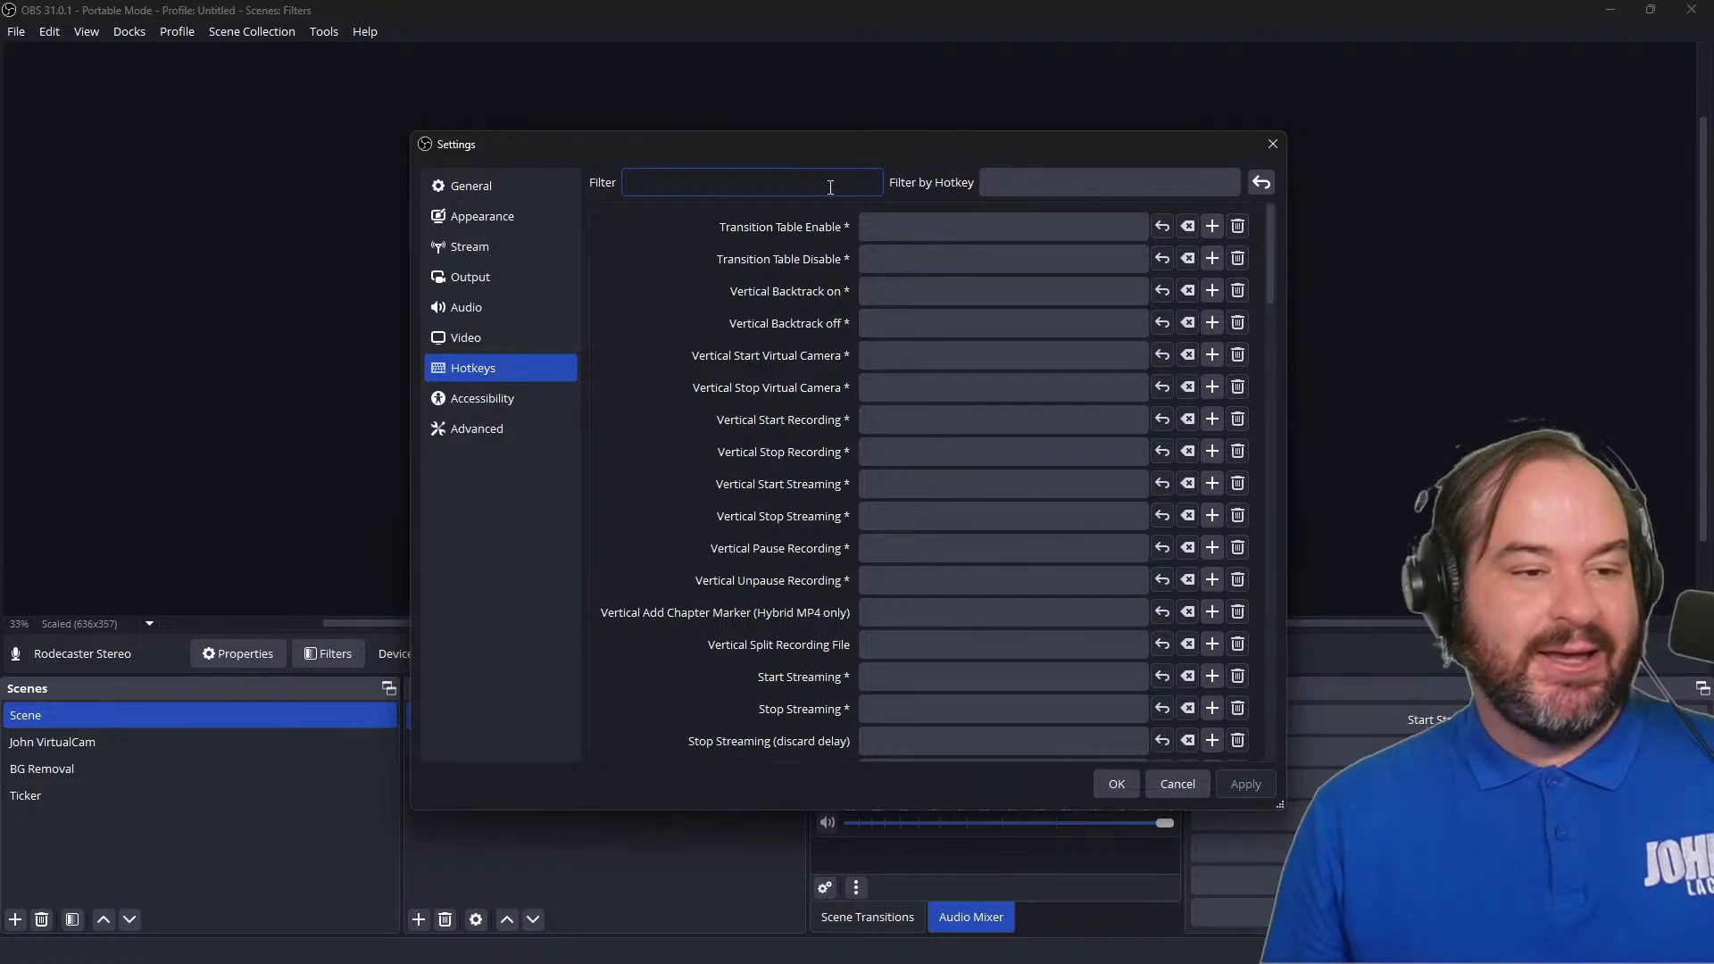
pyautogui.click(1180, 783)
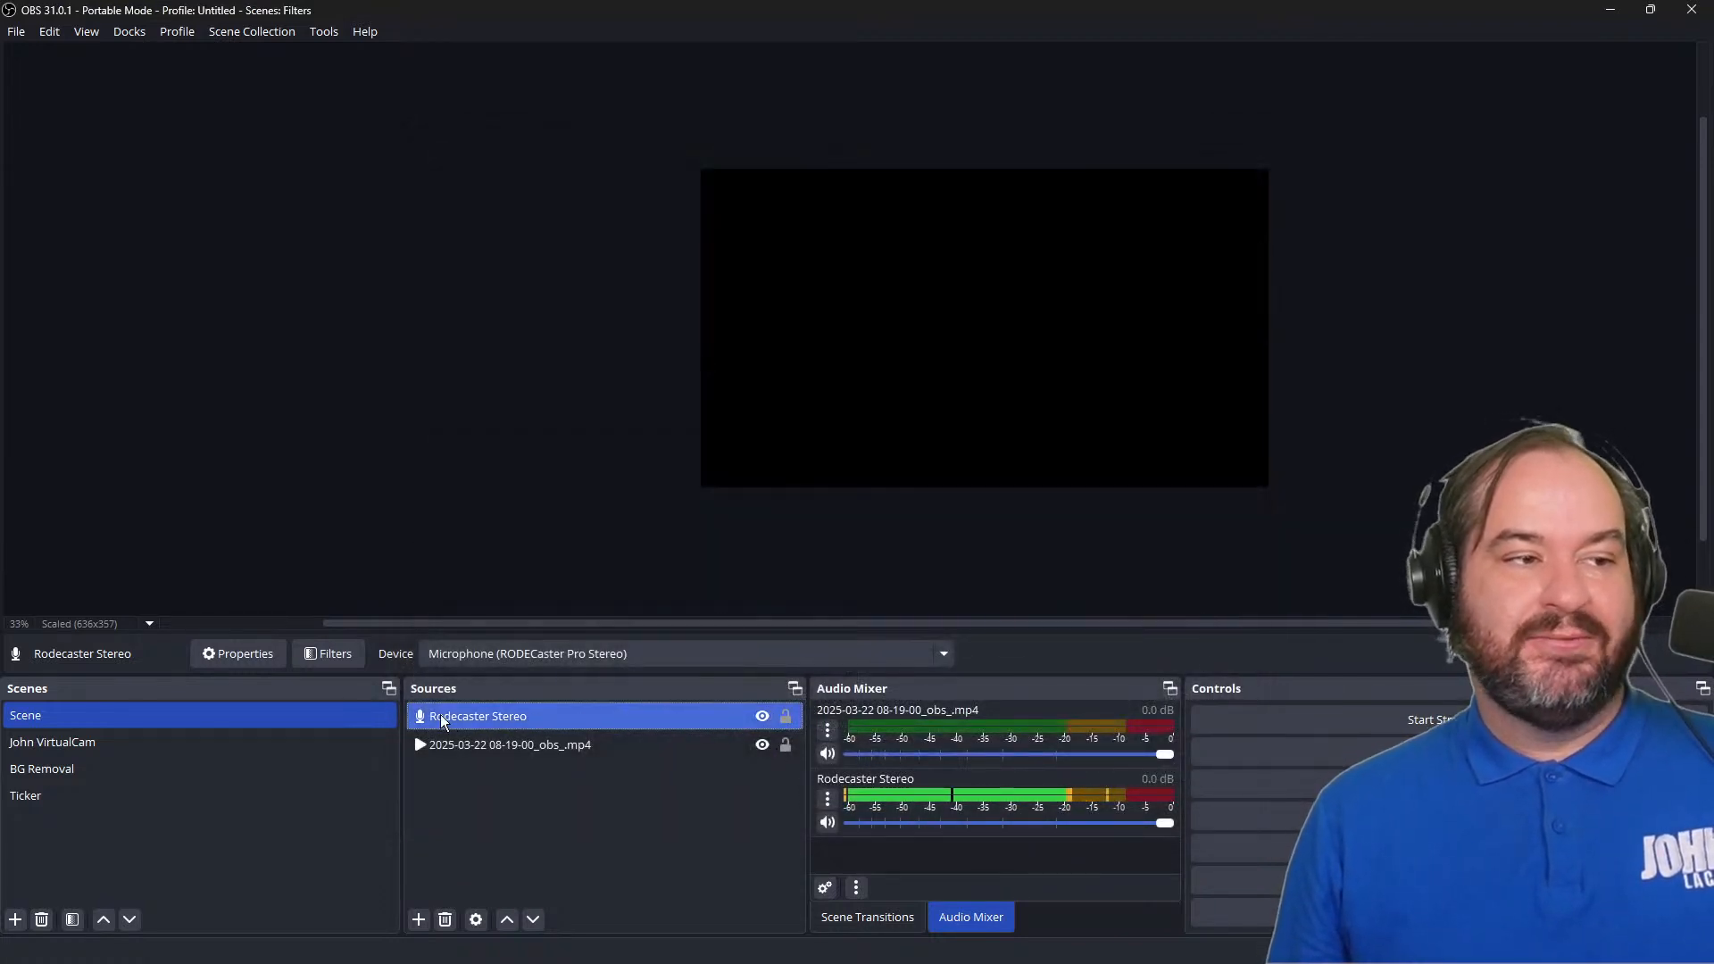
# Step: Set the Rodecaster Stereo source's audio monitoring to Monitor Off in the advanced audio properties
pyautogui.click(827, 799)
pyautogui.click(948, 791)
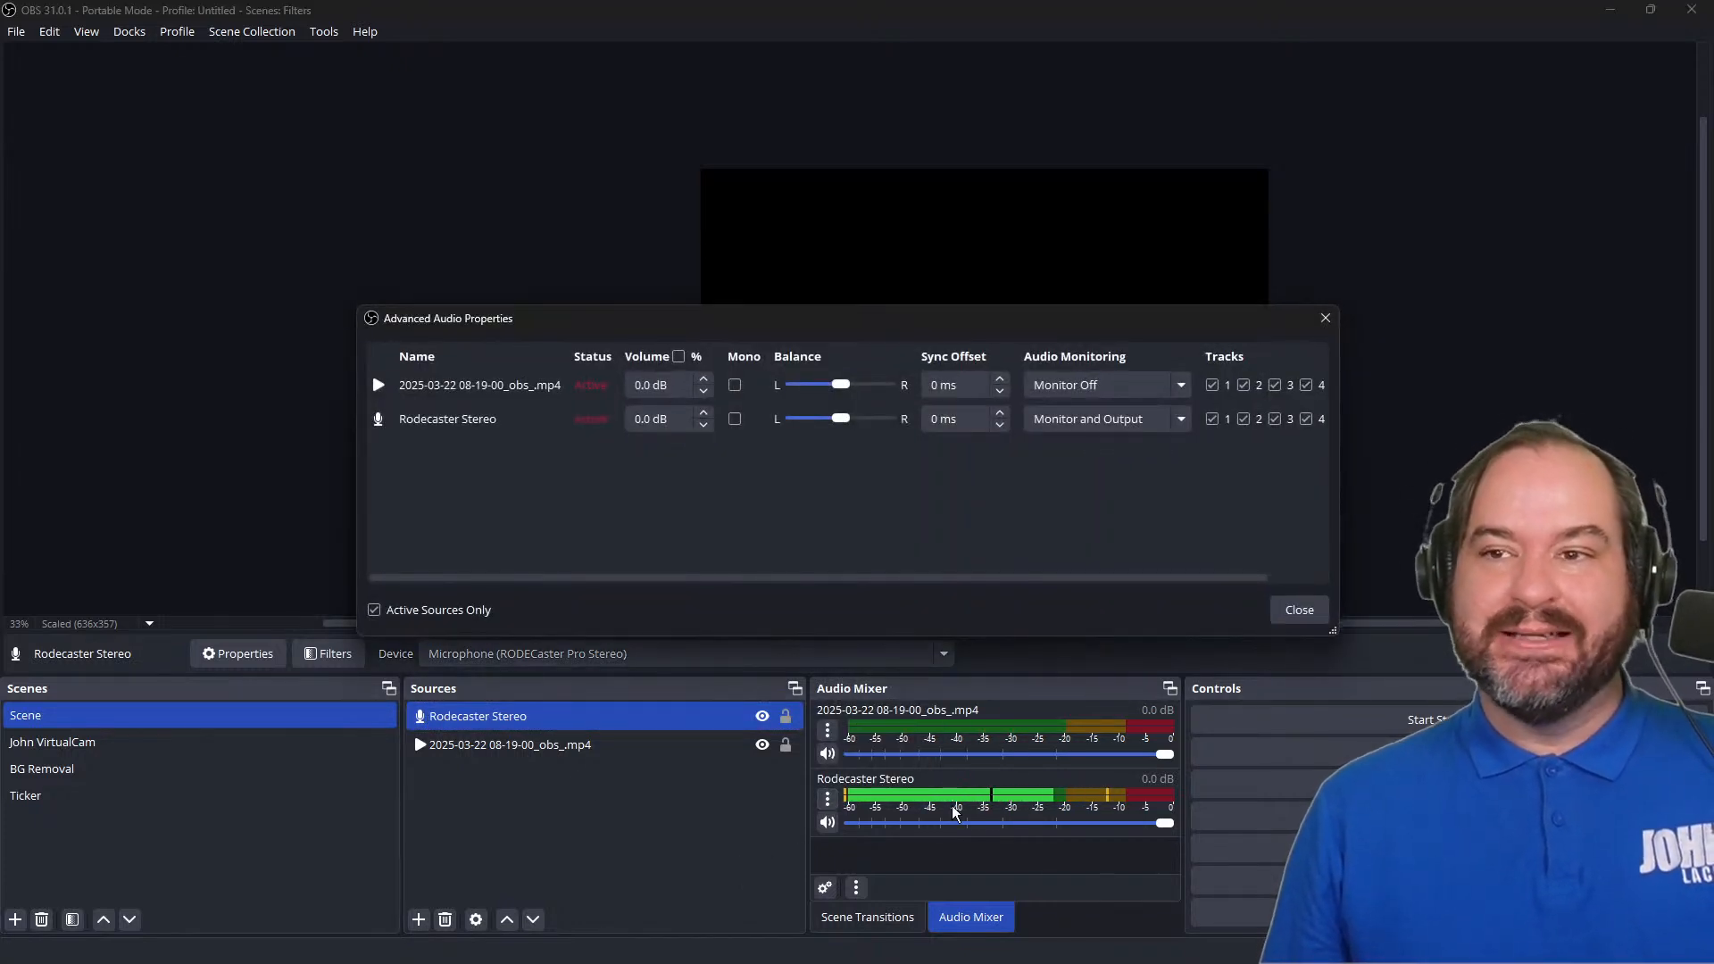
pyautogui.click(1152, 419)
pyautogui.click(1160, 444)
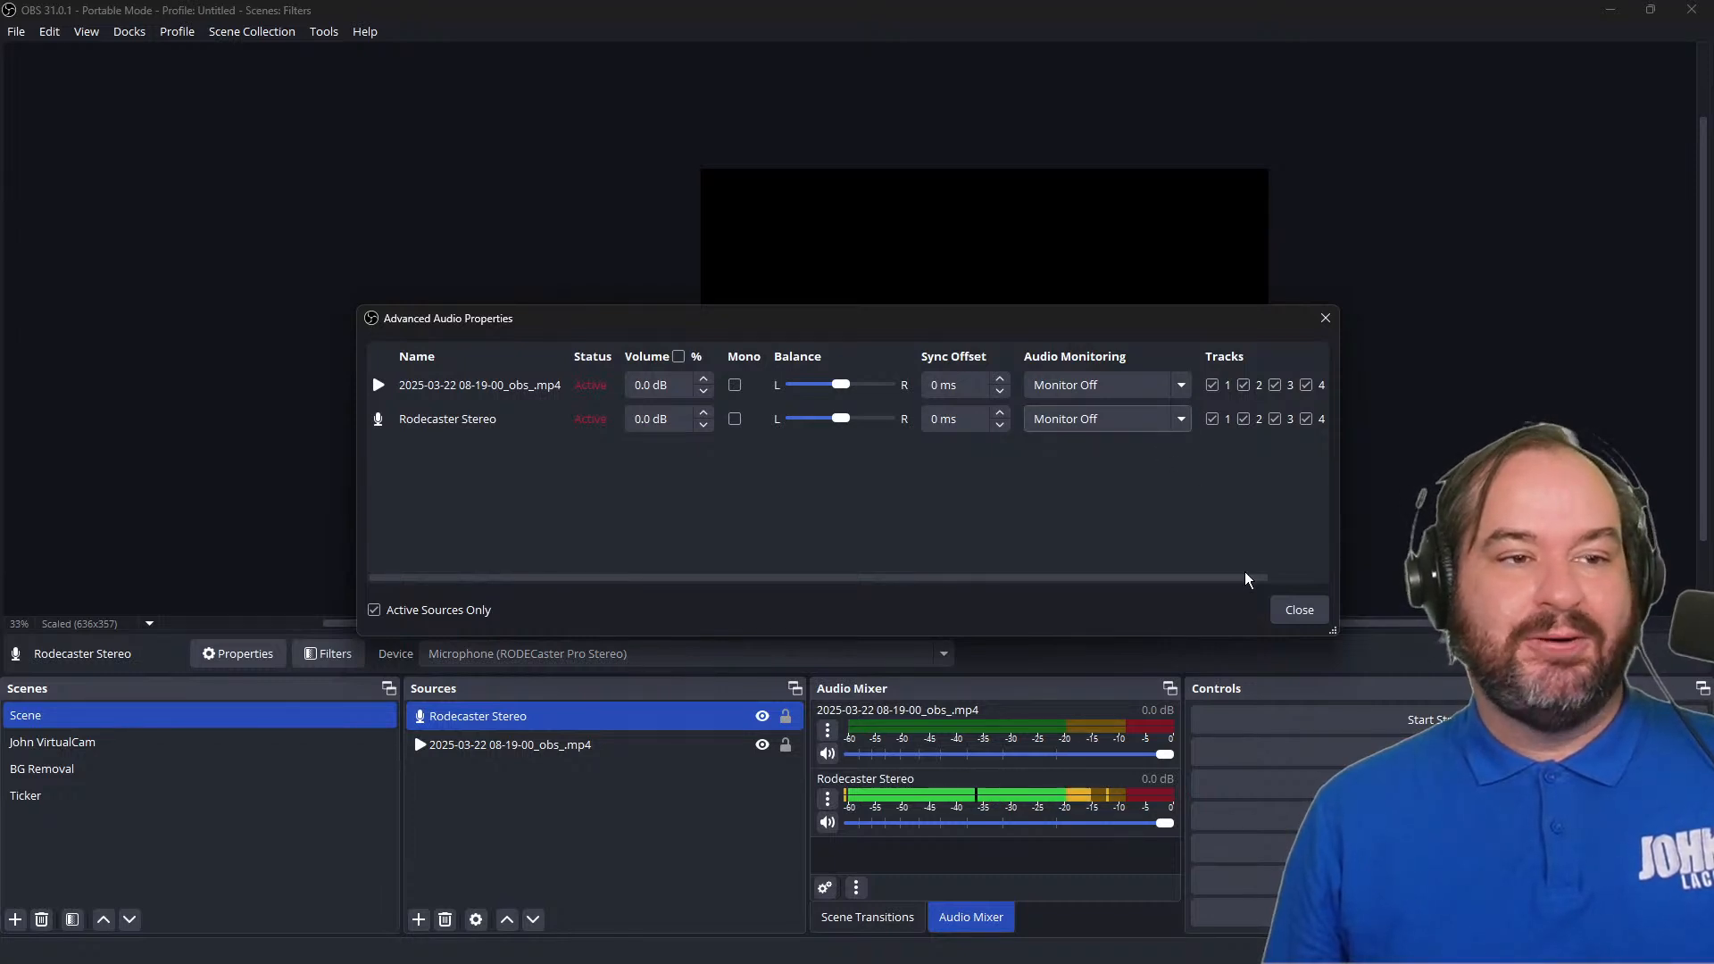
pyautogui.click(1294, 610)
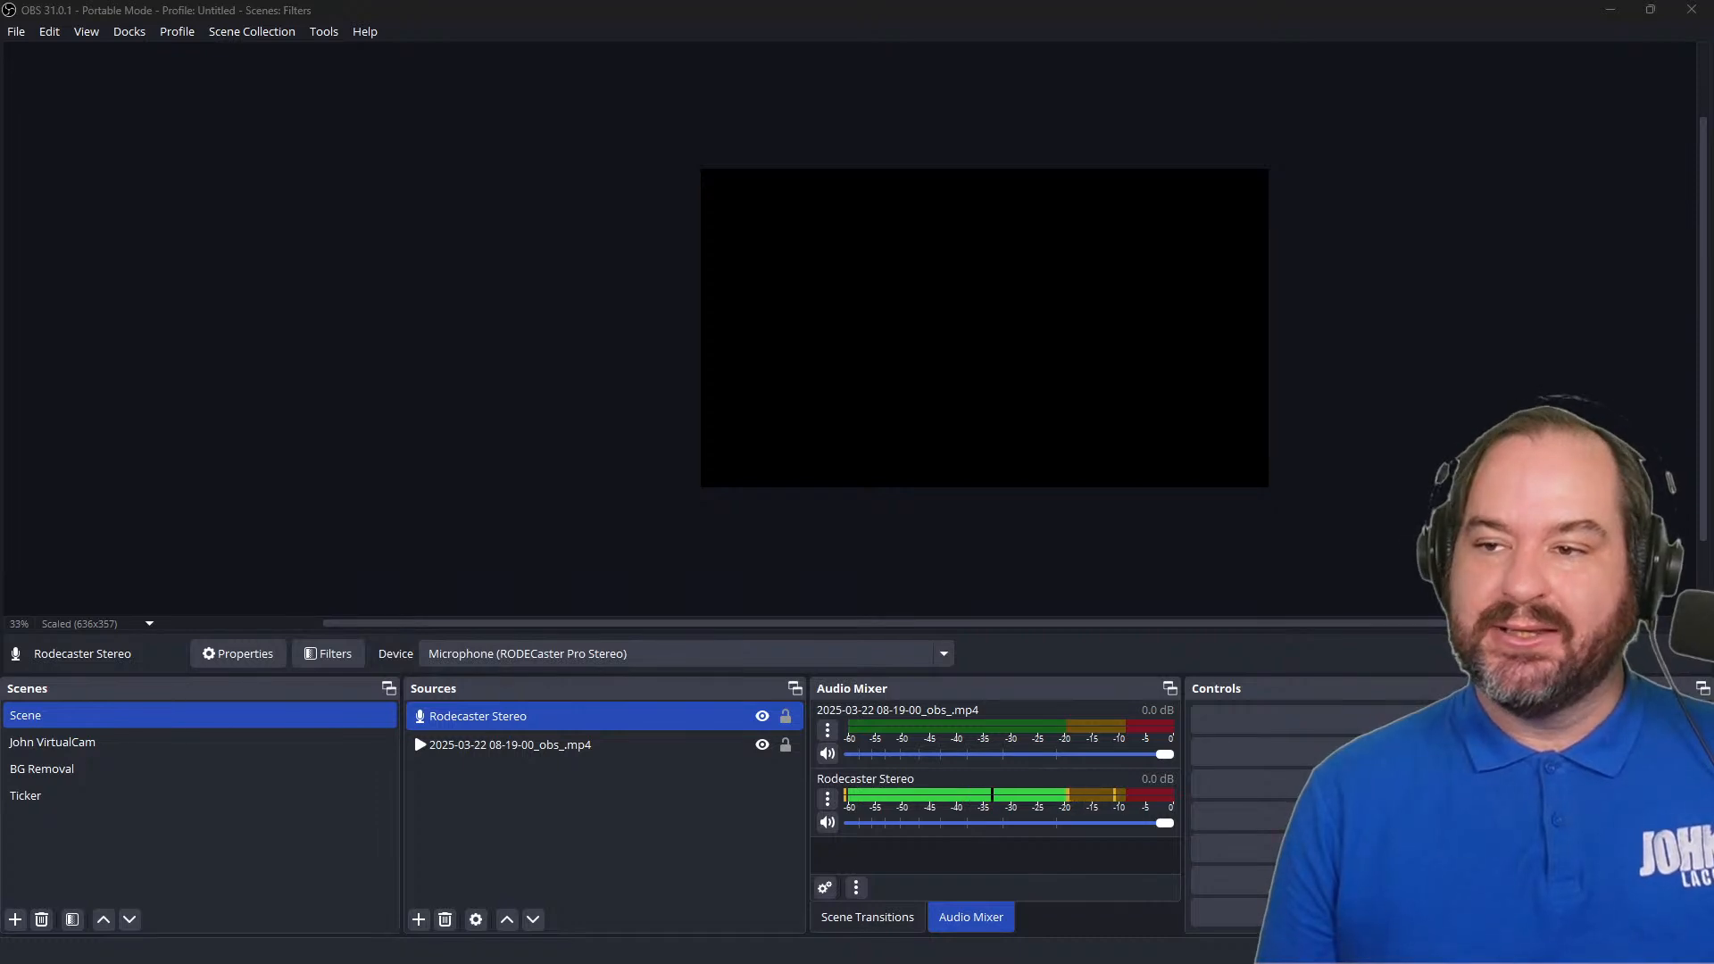
# Step: Switch to Stream Deck, clear the action search, and assign the OBS Studio Filter action to the empty key beside NOISE SUP
pyautogui.moveTo(2, 337); pyautogui.dragTo(897, 154)
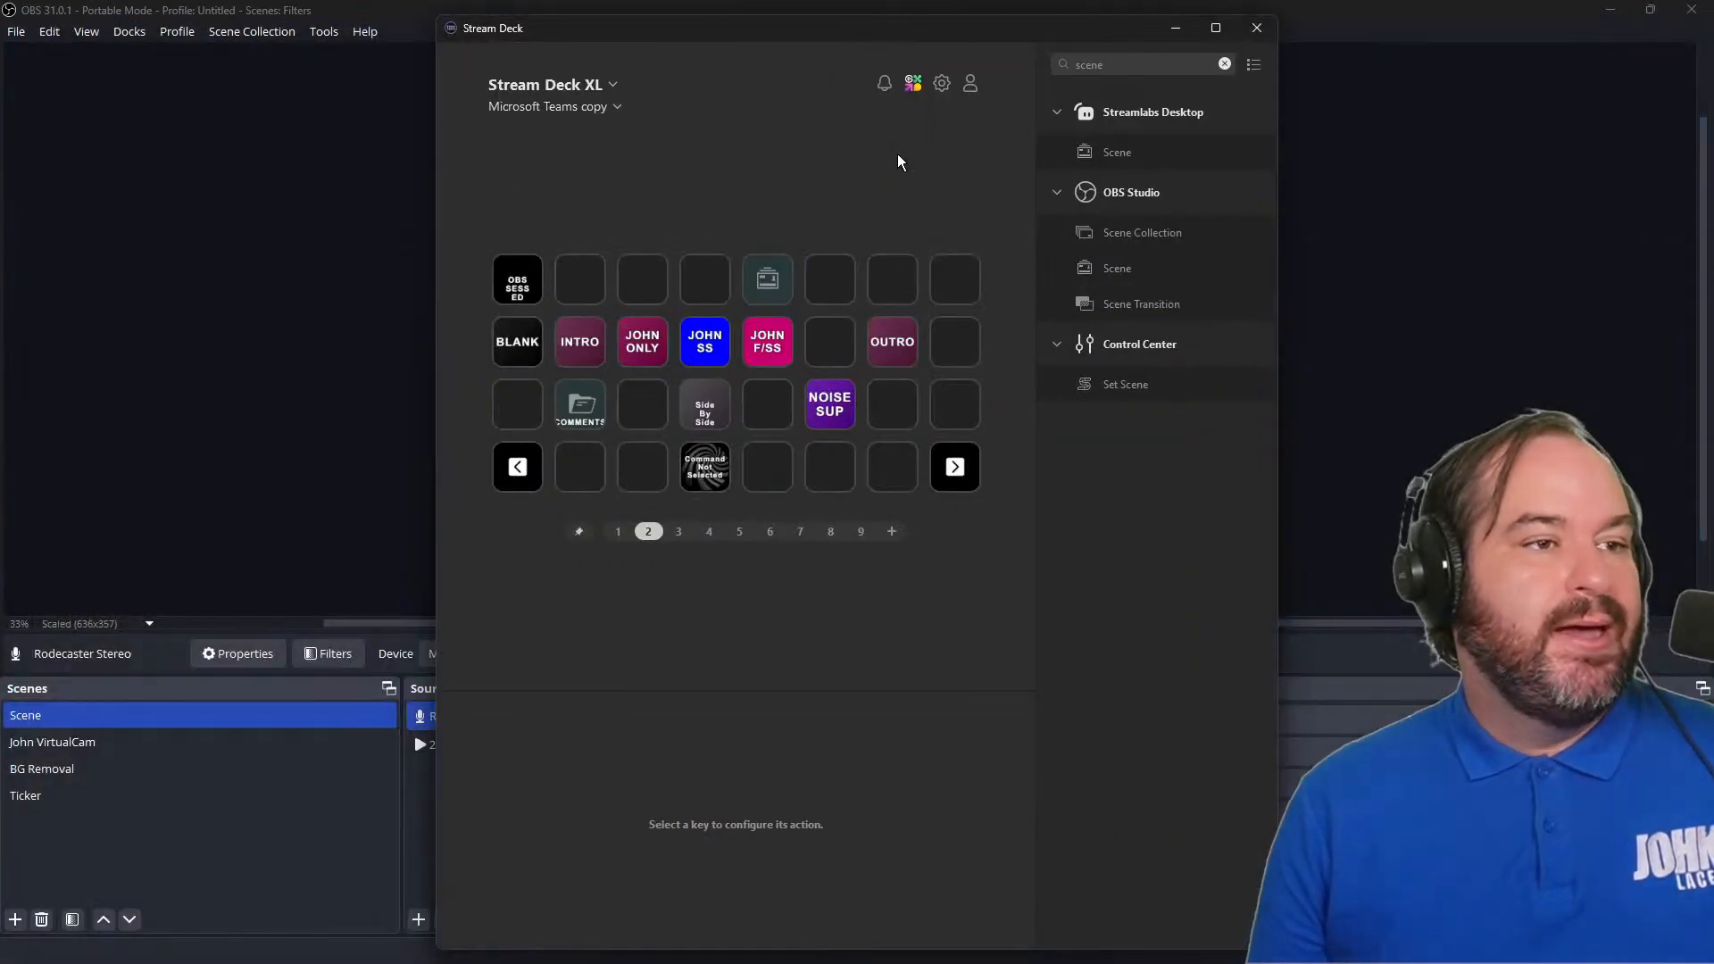
pyautogui.doubleClick(1139, 66)
pyautogui.press('BackSpace')
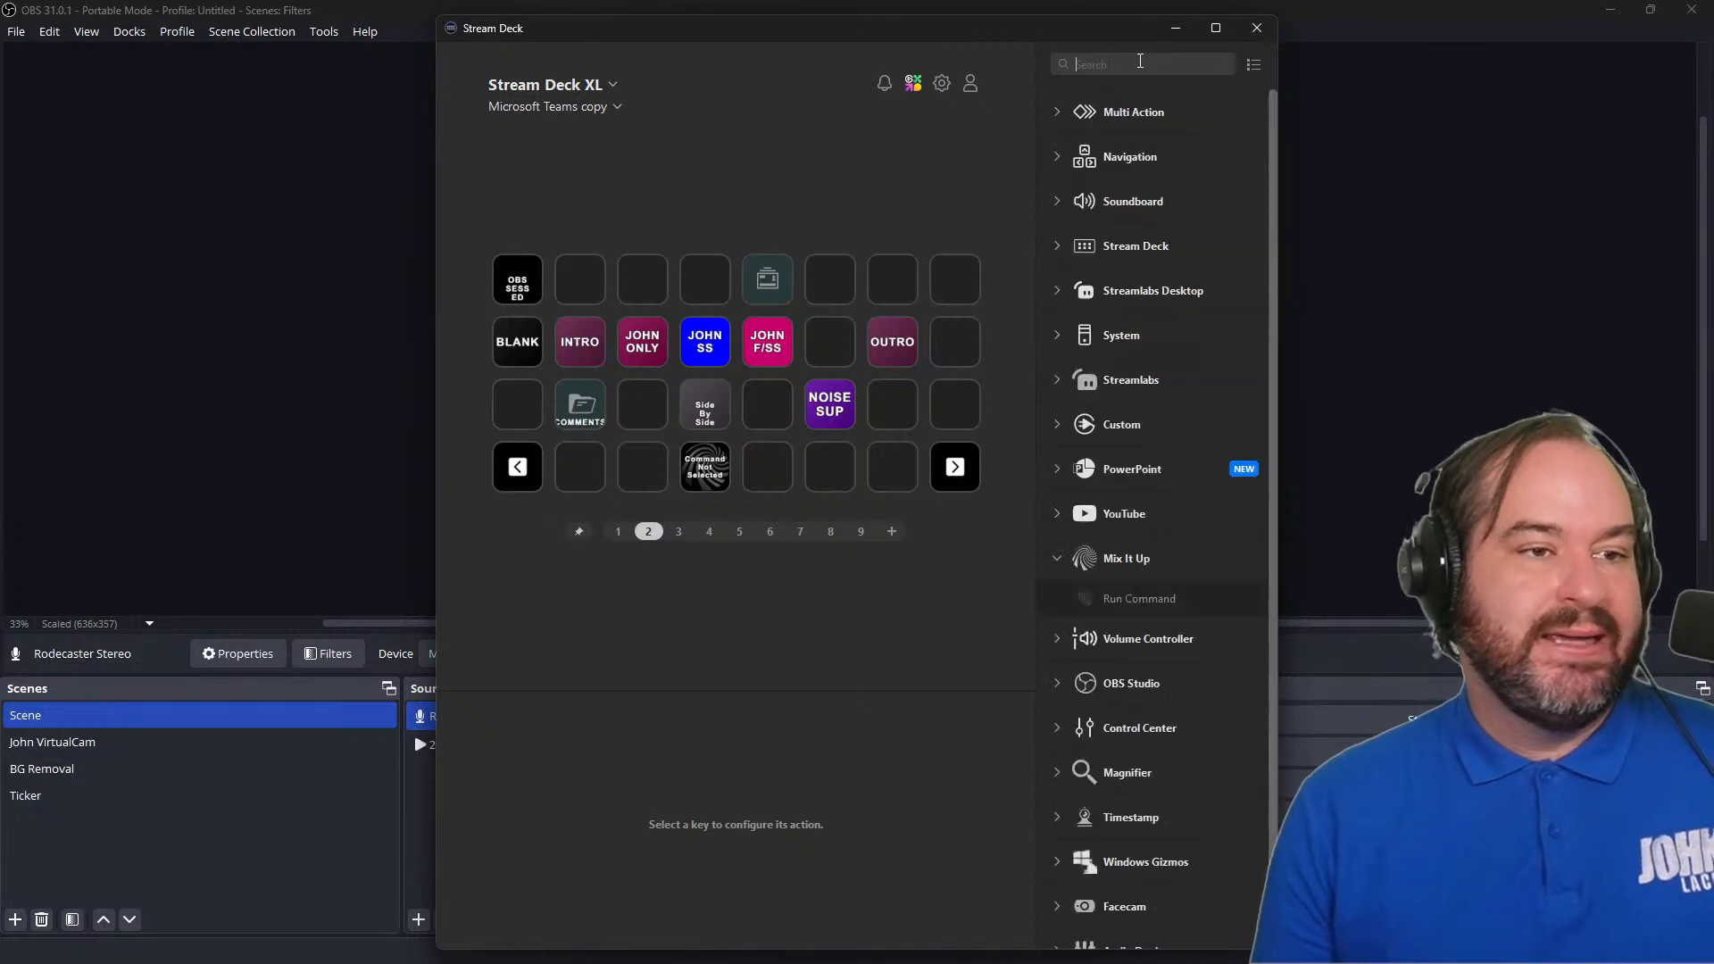
pyautogui.scroll(-1, 1165, 571)
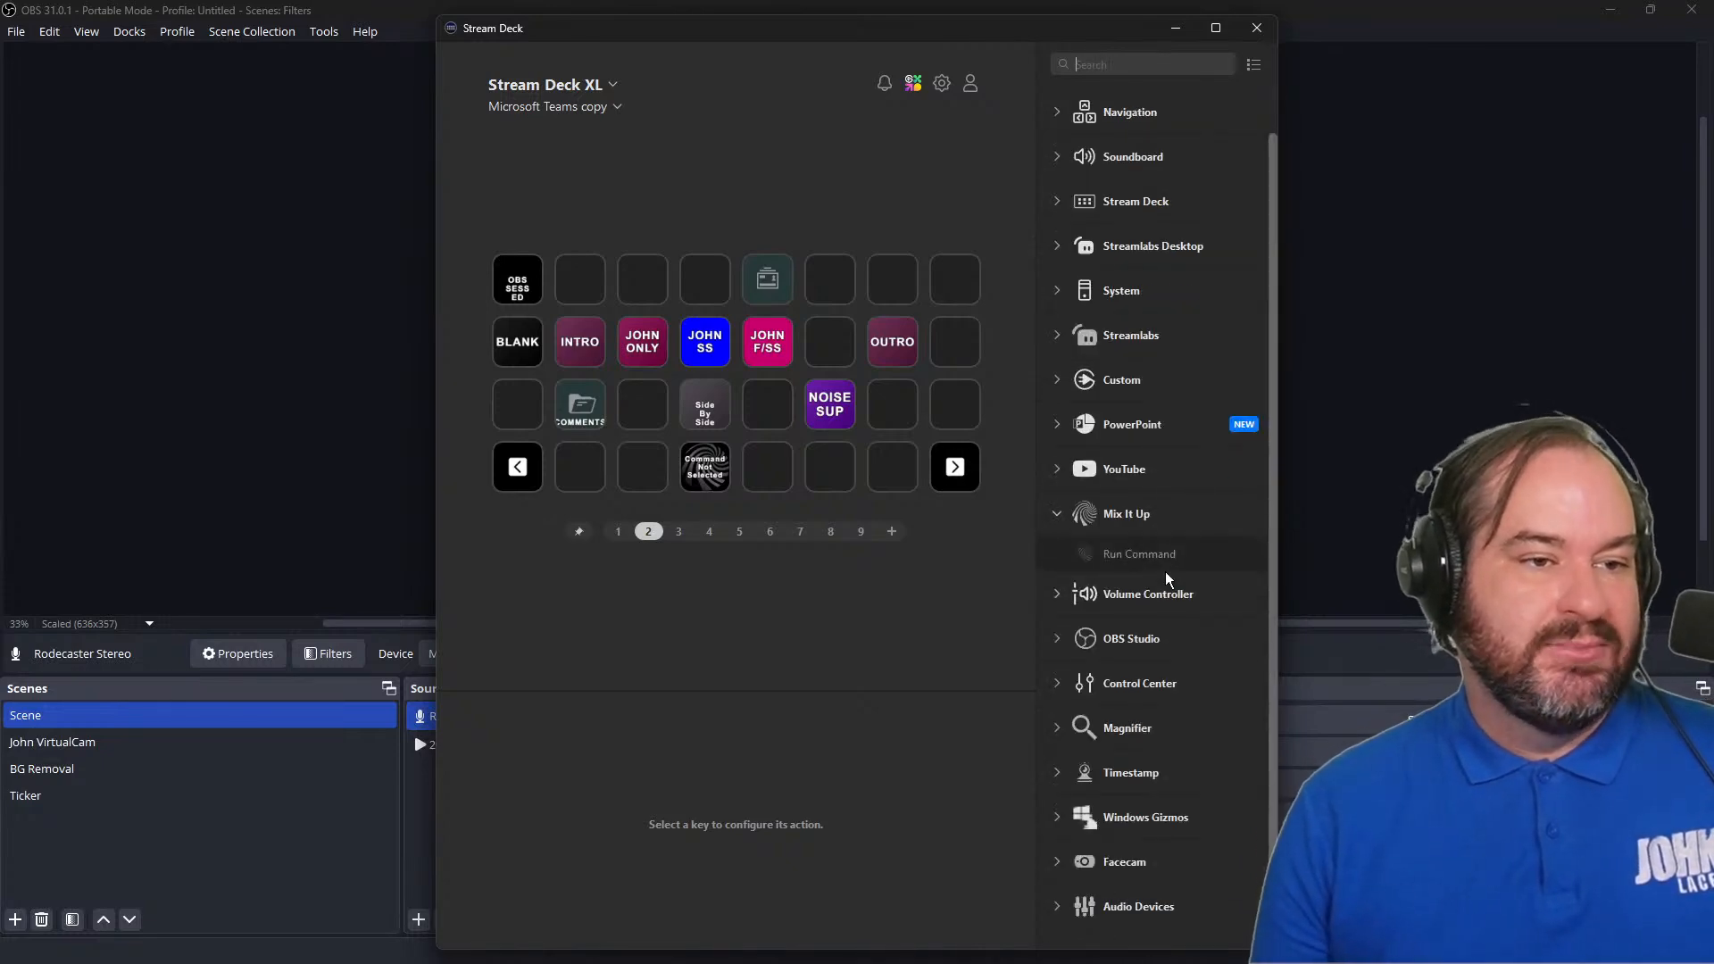
pyautogui.click(1055, 636)
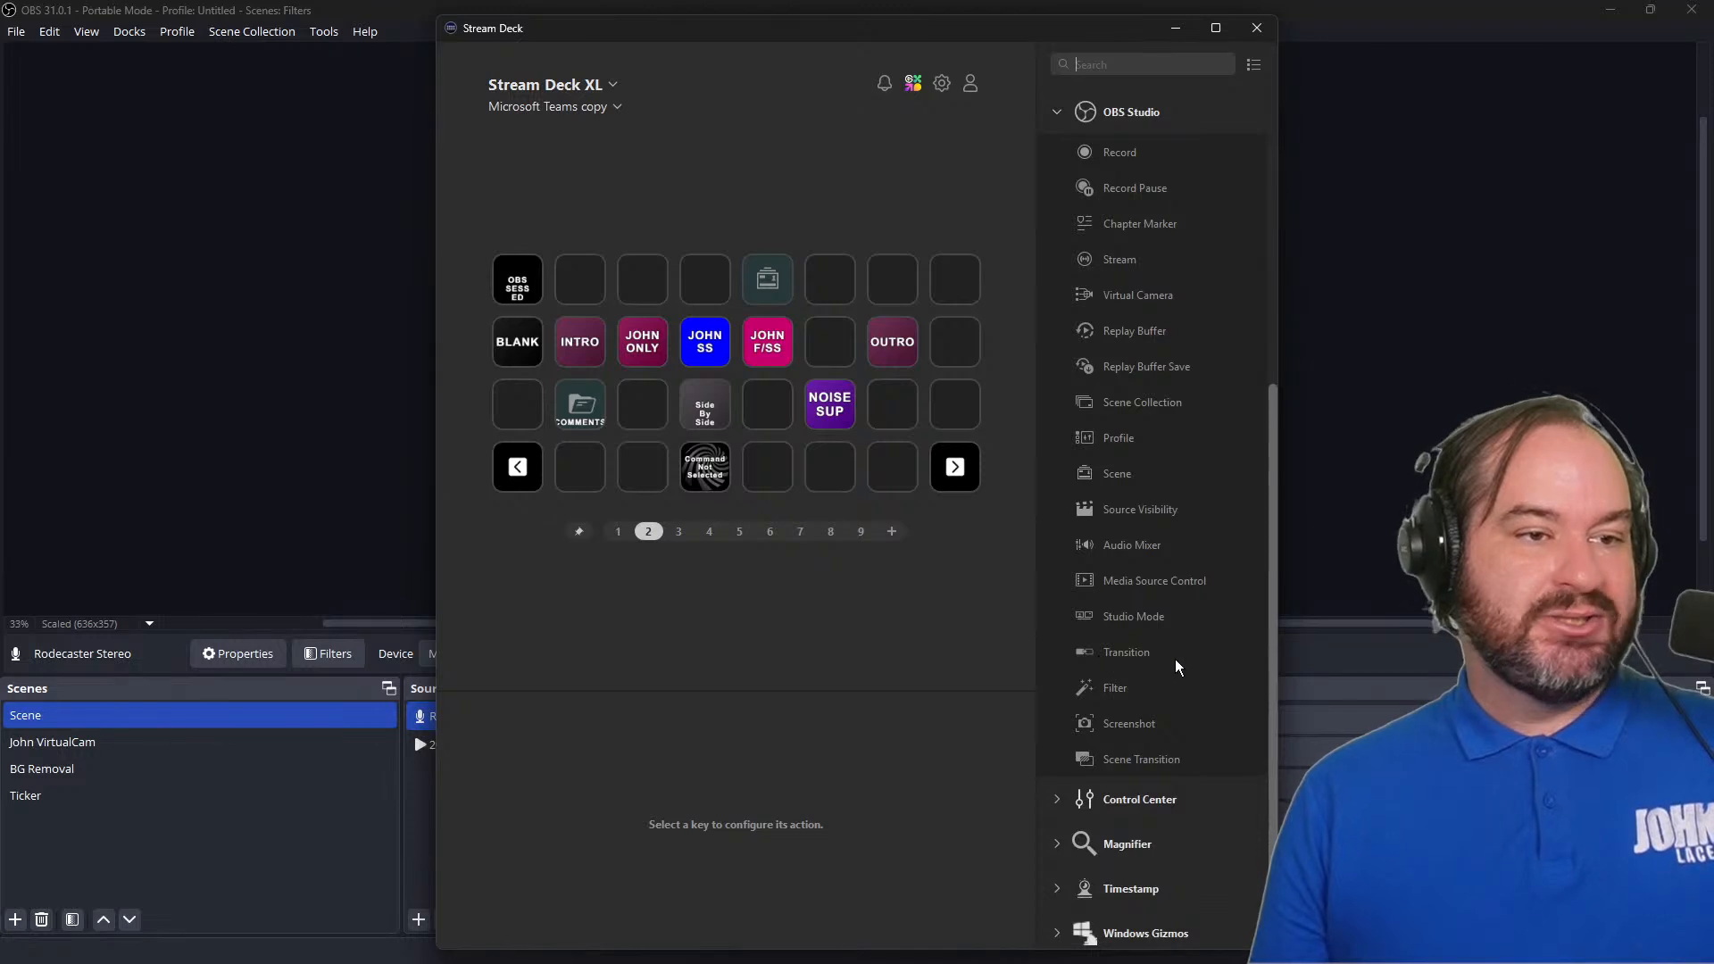
pyautogui.moveTo(1149, 692); pyautogui.dragTo(914, 413)
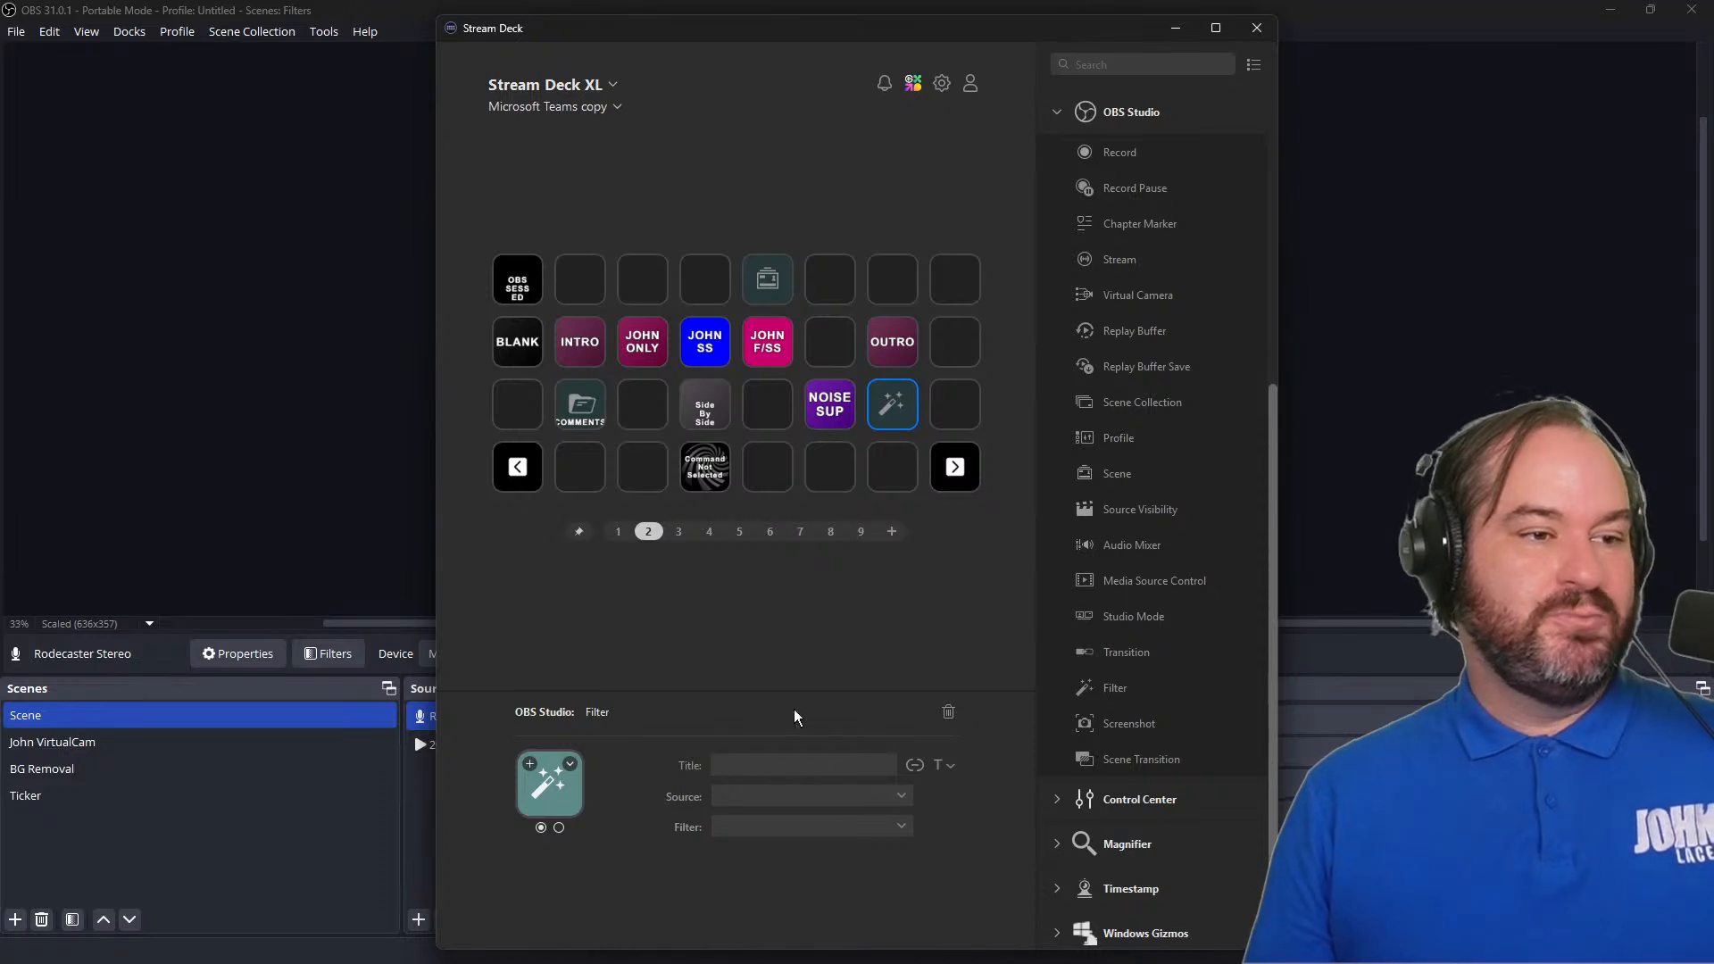
# Step: Set the new Filter key's source to Sony via Camlink and its filter to Composite Blur, and deselect the key
pyautogui.click(901, 797)
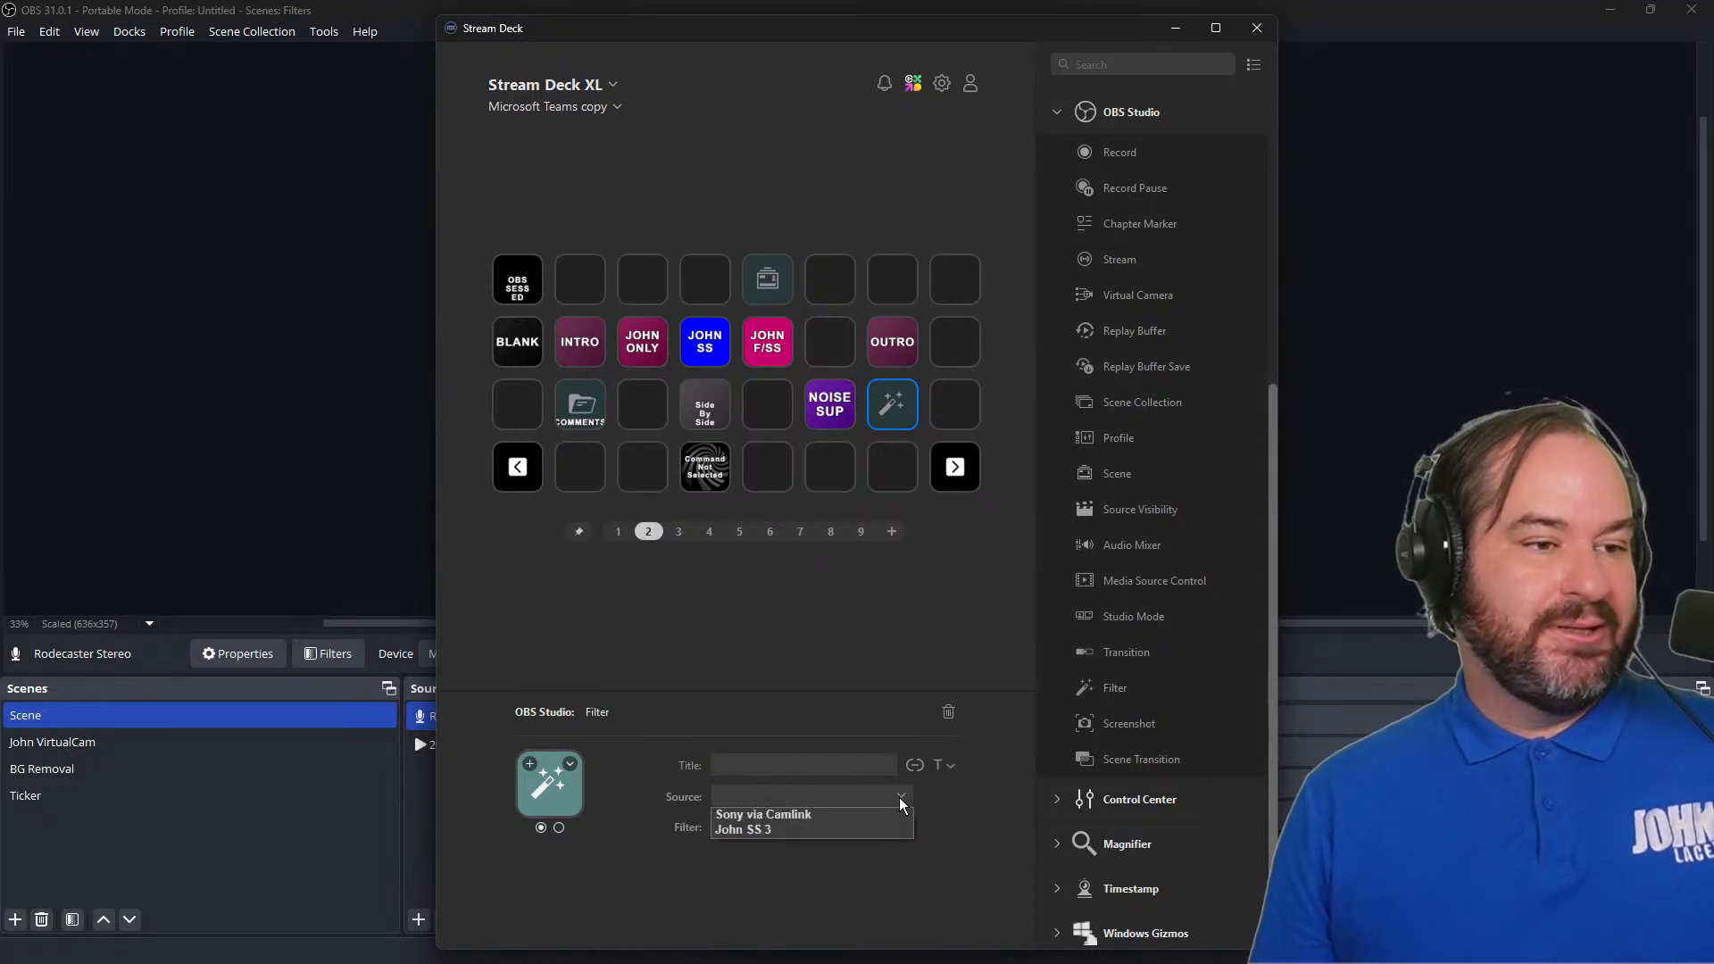
pyautogui.click(898, 797)
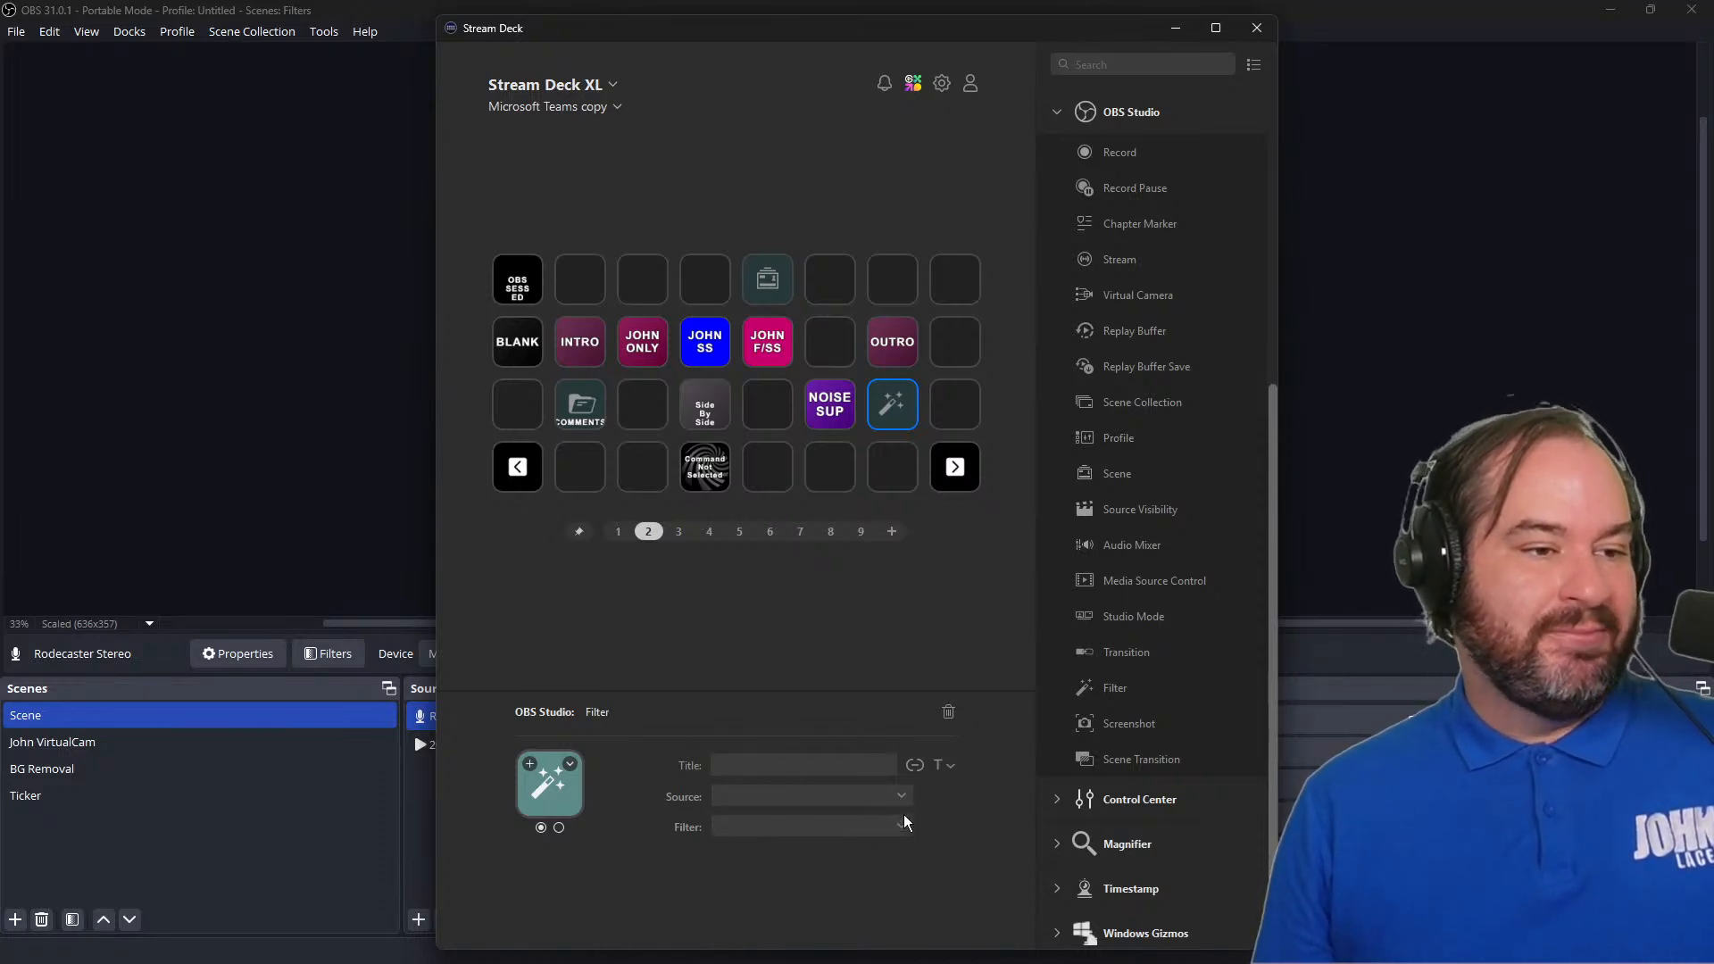
pyautogui.click(904, 796)
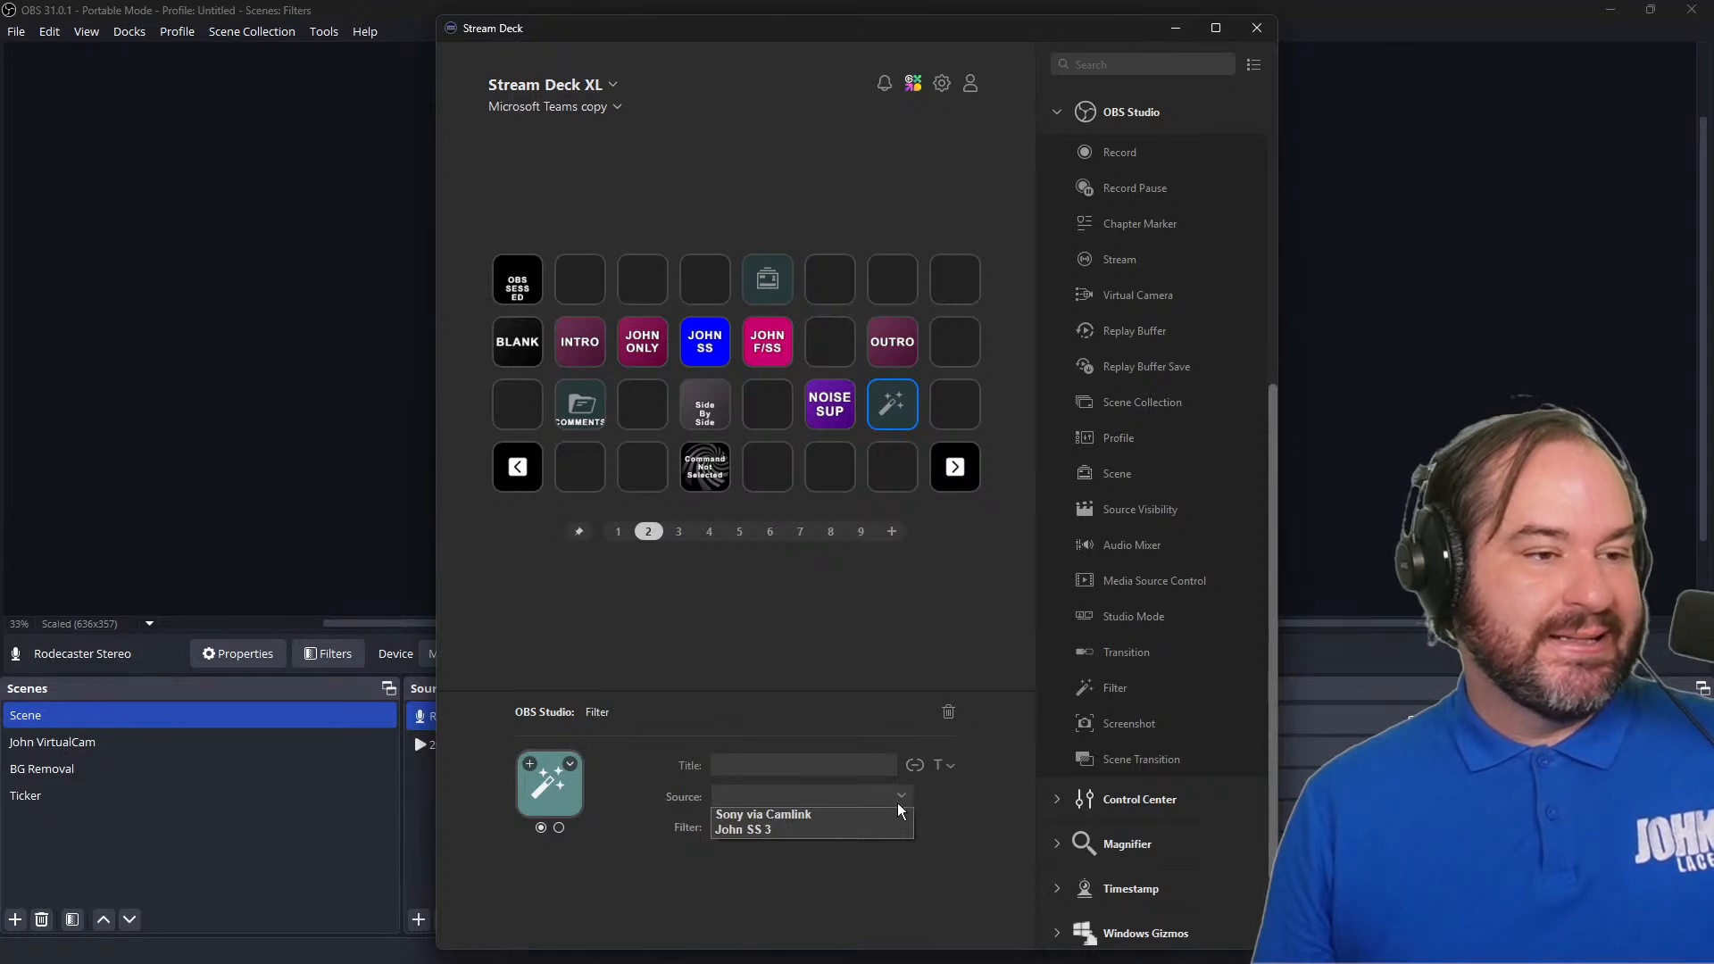
pyautogui.click(875, 815)
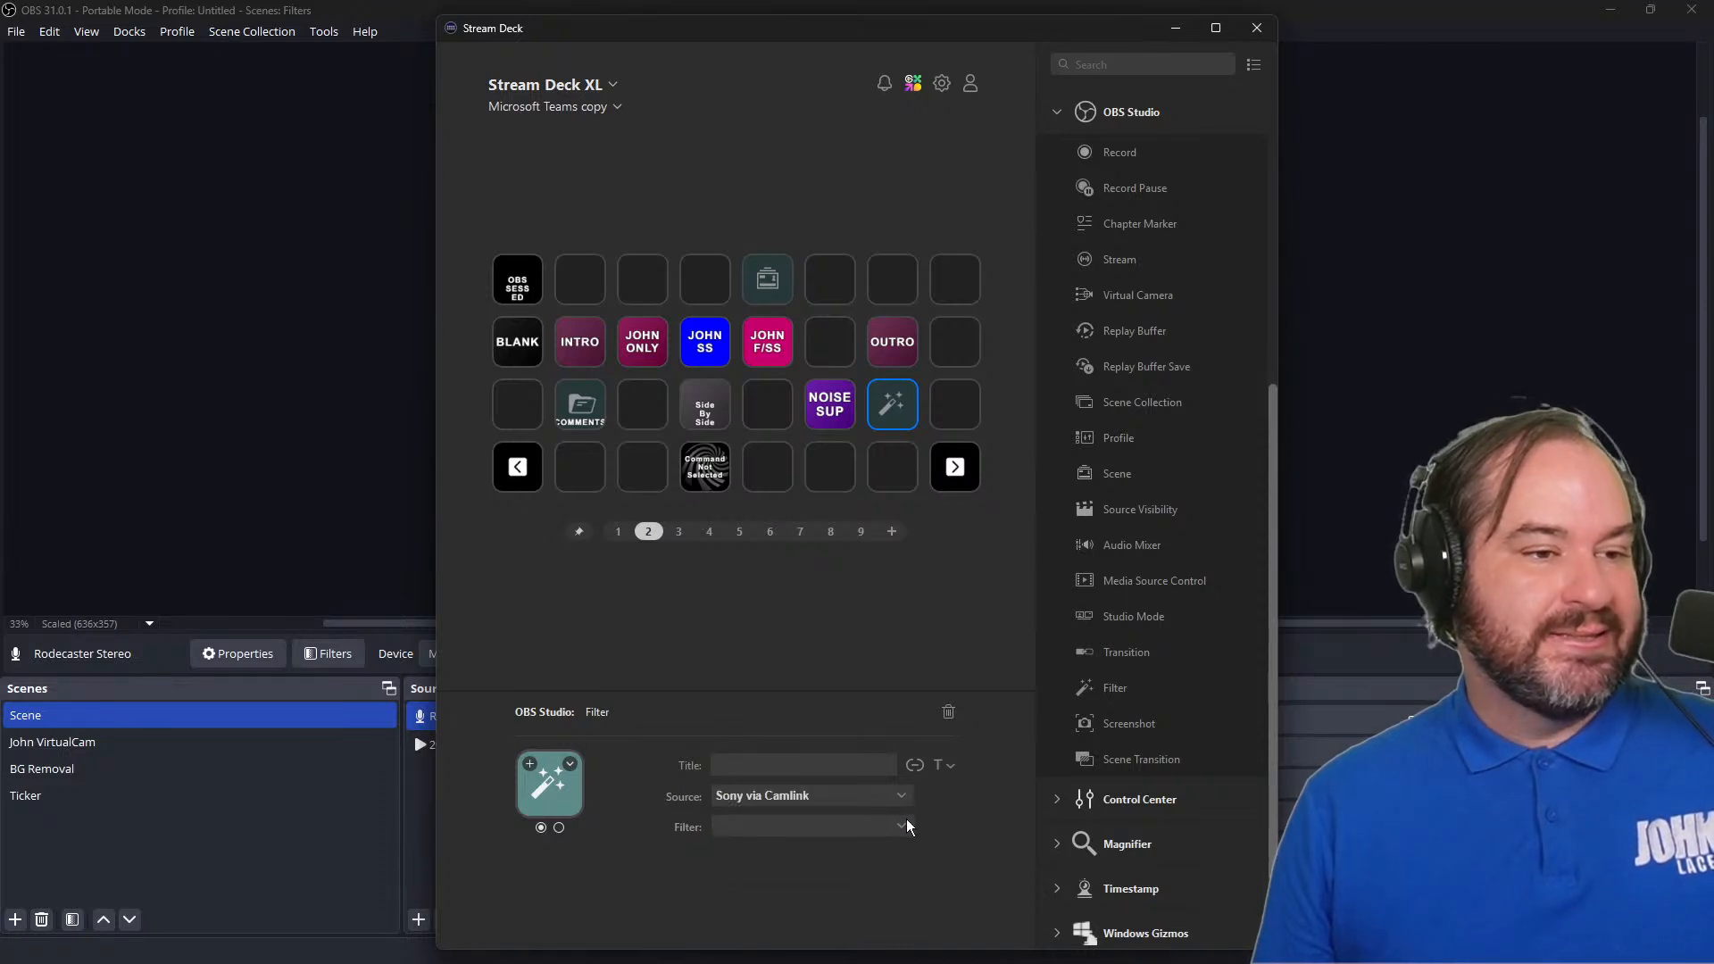
pyautogui.click(907, 825)
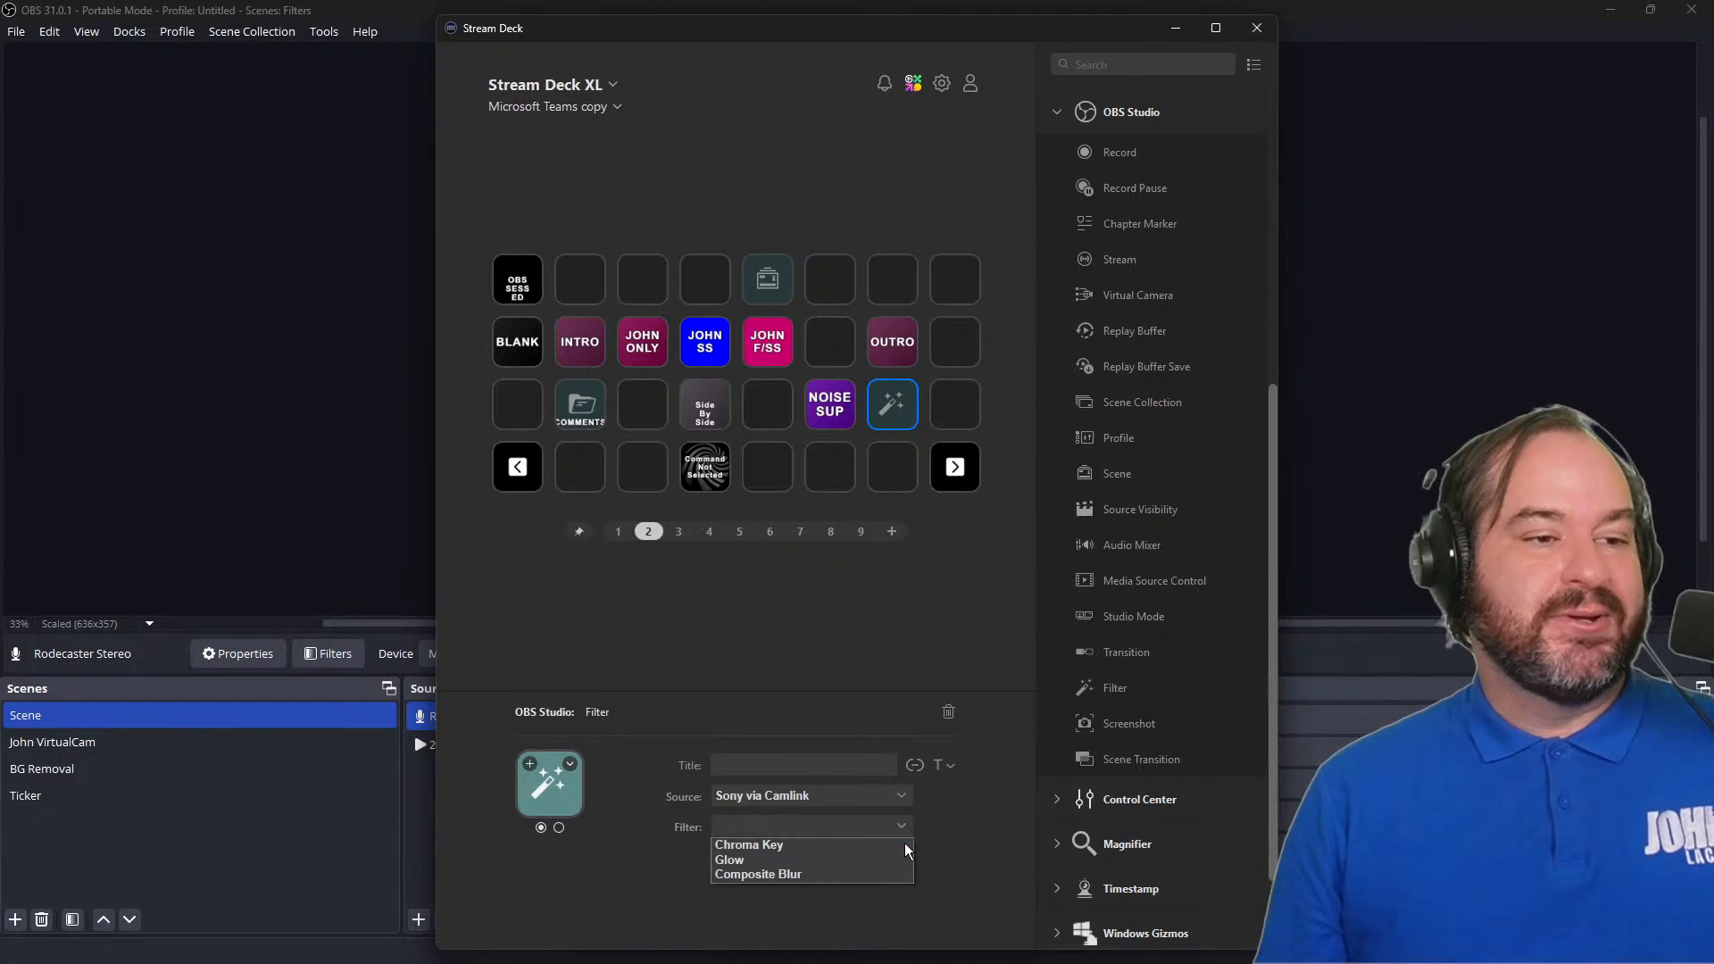
pyautogui.click(889, 875)
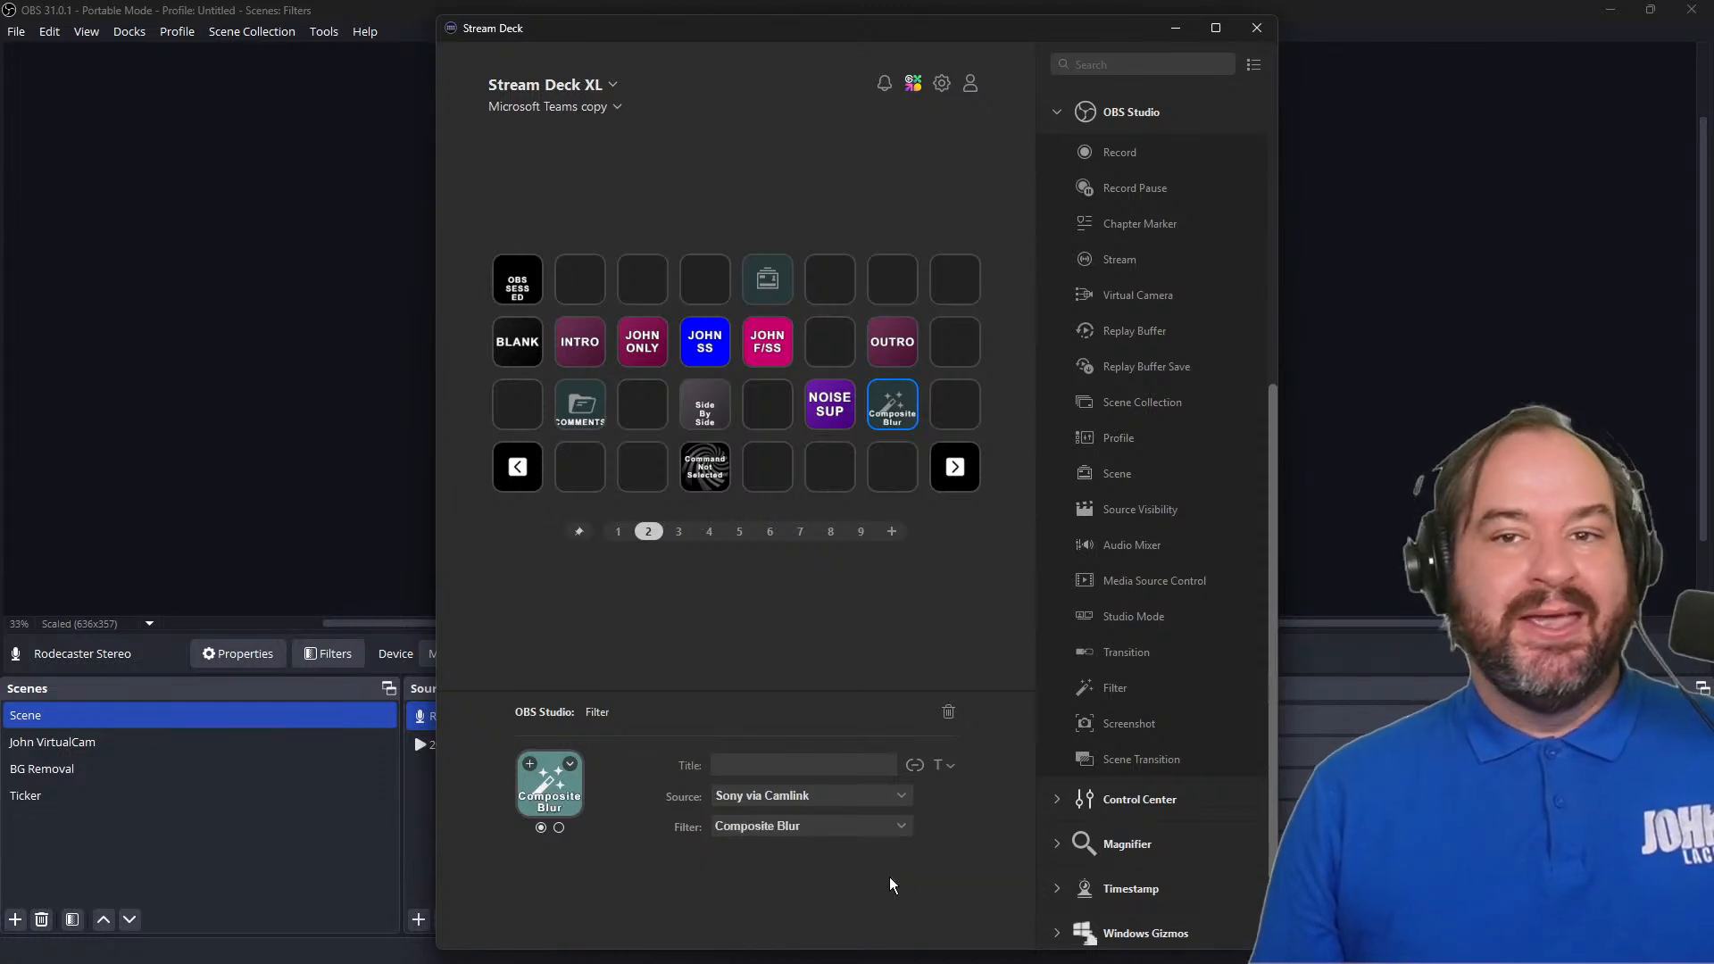
pyautogui.click(928, 593)
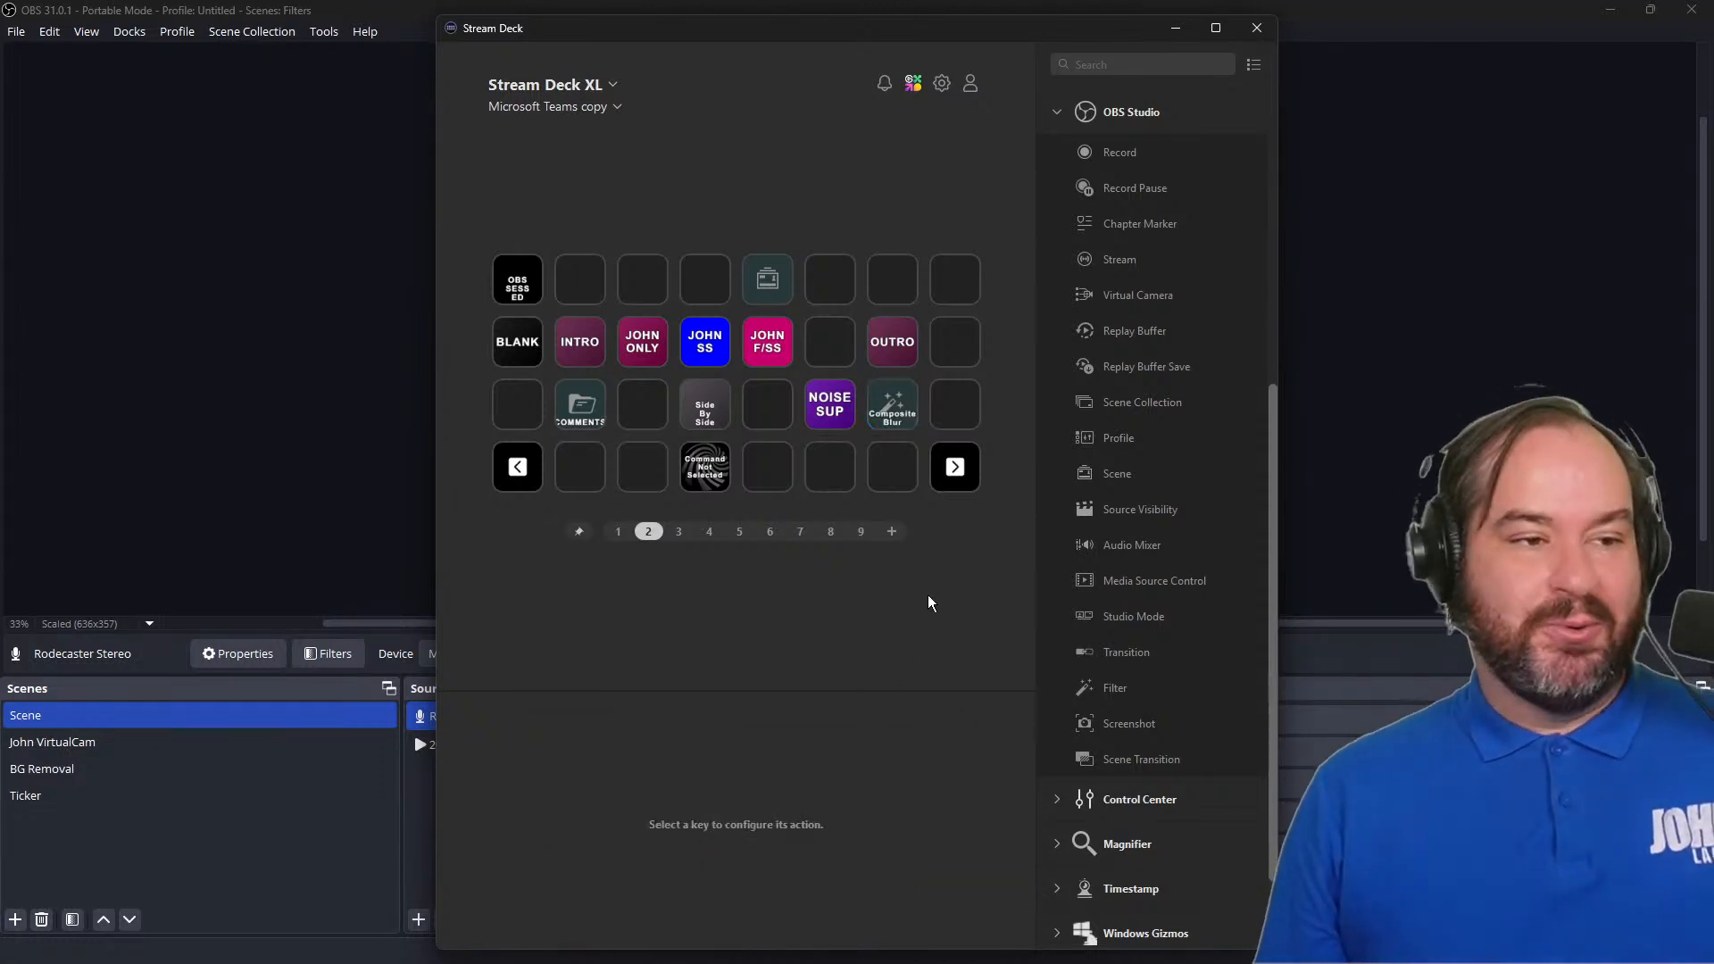
# Step: Change the filter controlled by the Composite Blur key to Glow
pyautogui.click(894, 413)
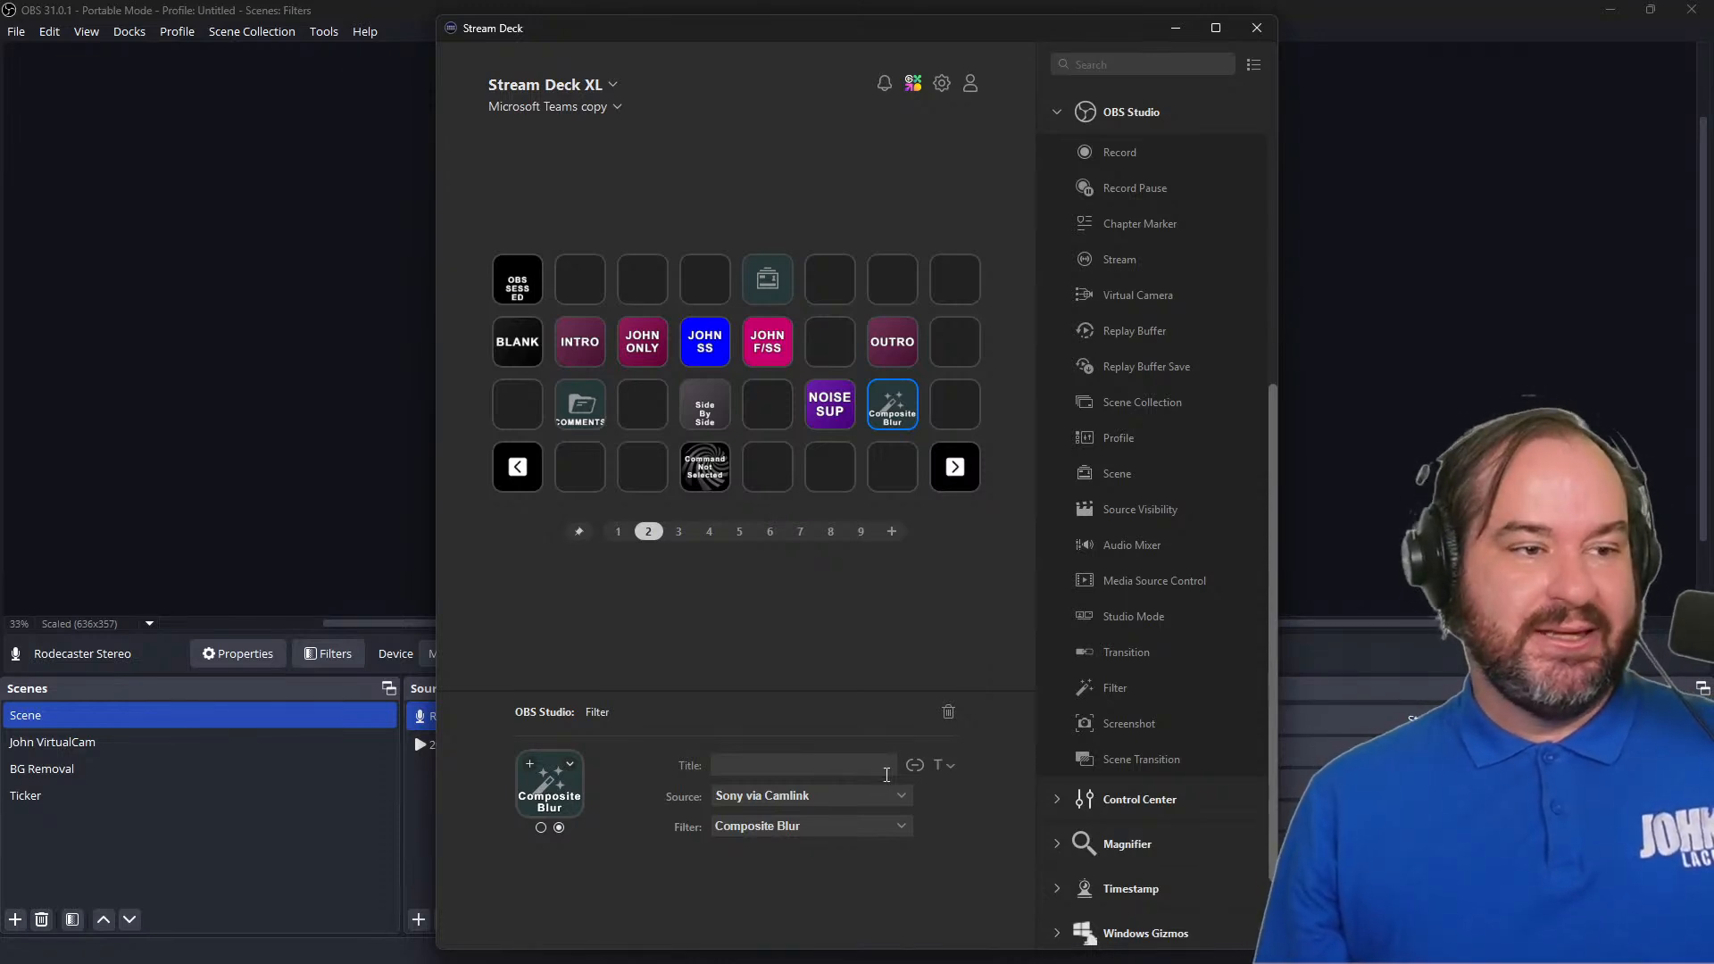
pyautogui.click(902, 827)
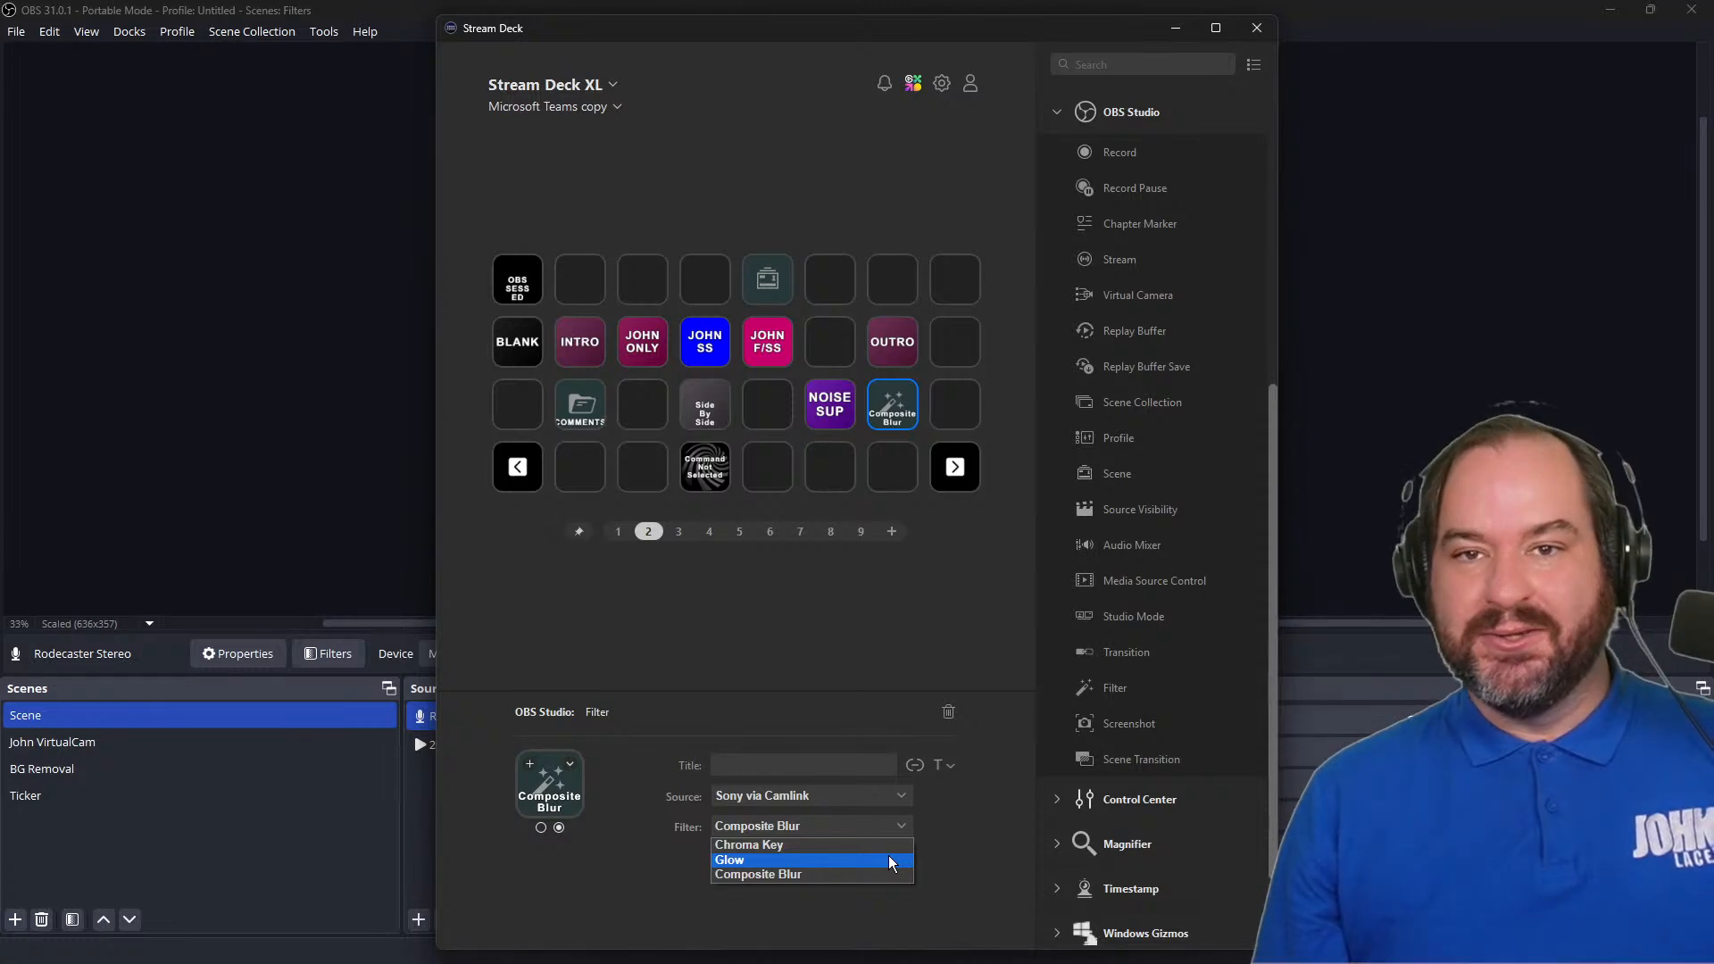
pyautogui.click(889, 860)
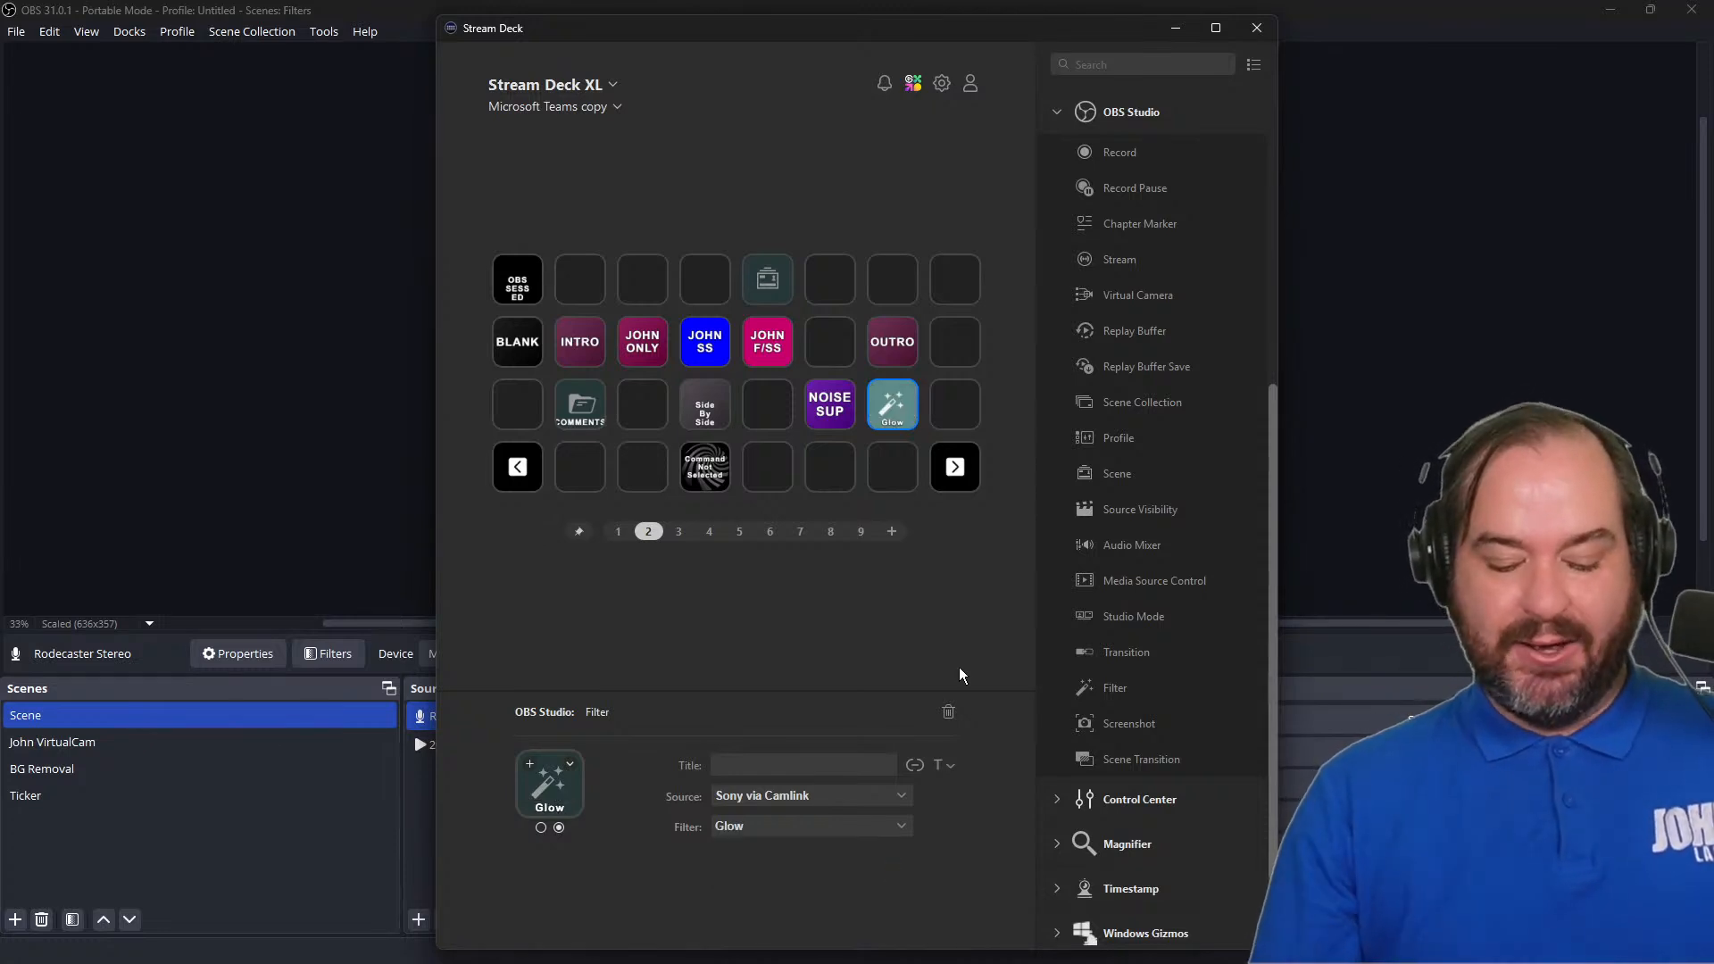
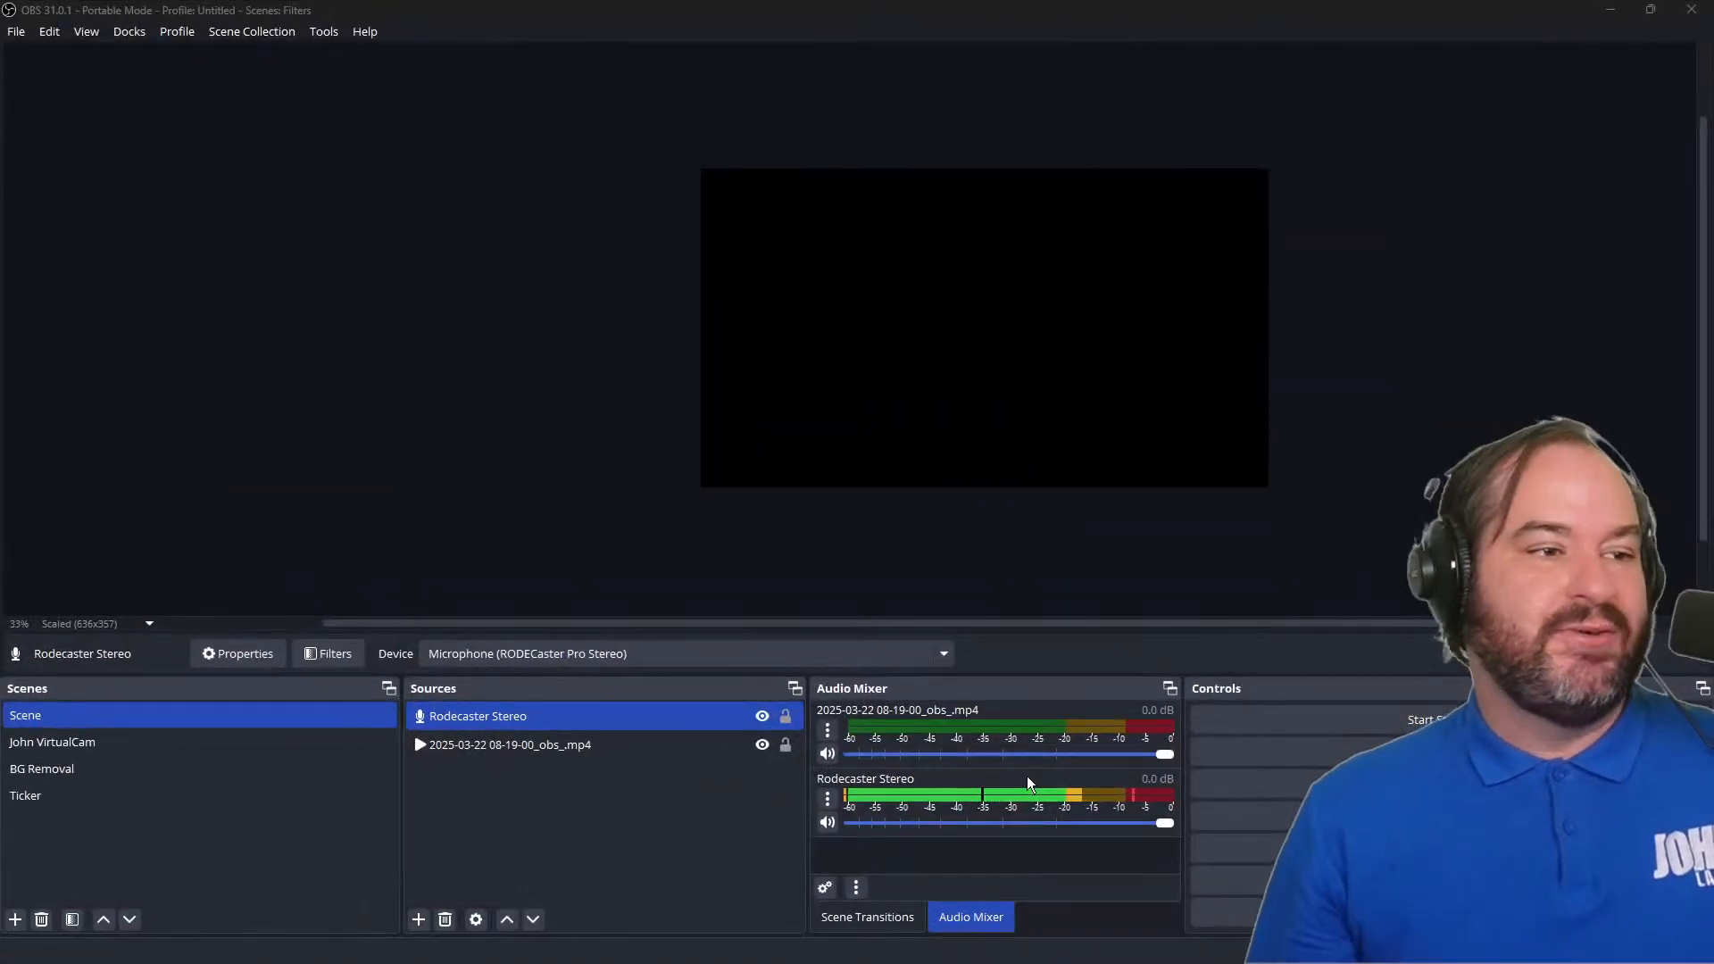
# Step: Switch to the John VirtualCam scene and open the filters of its John VC source
pyautogui.click(129, 748)
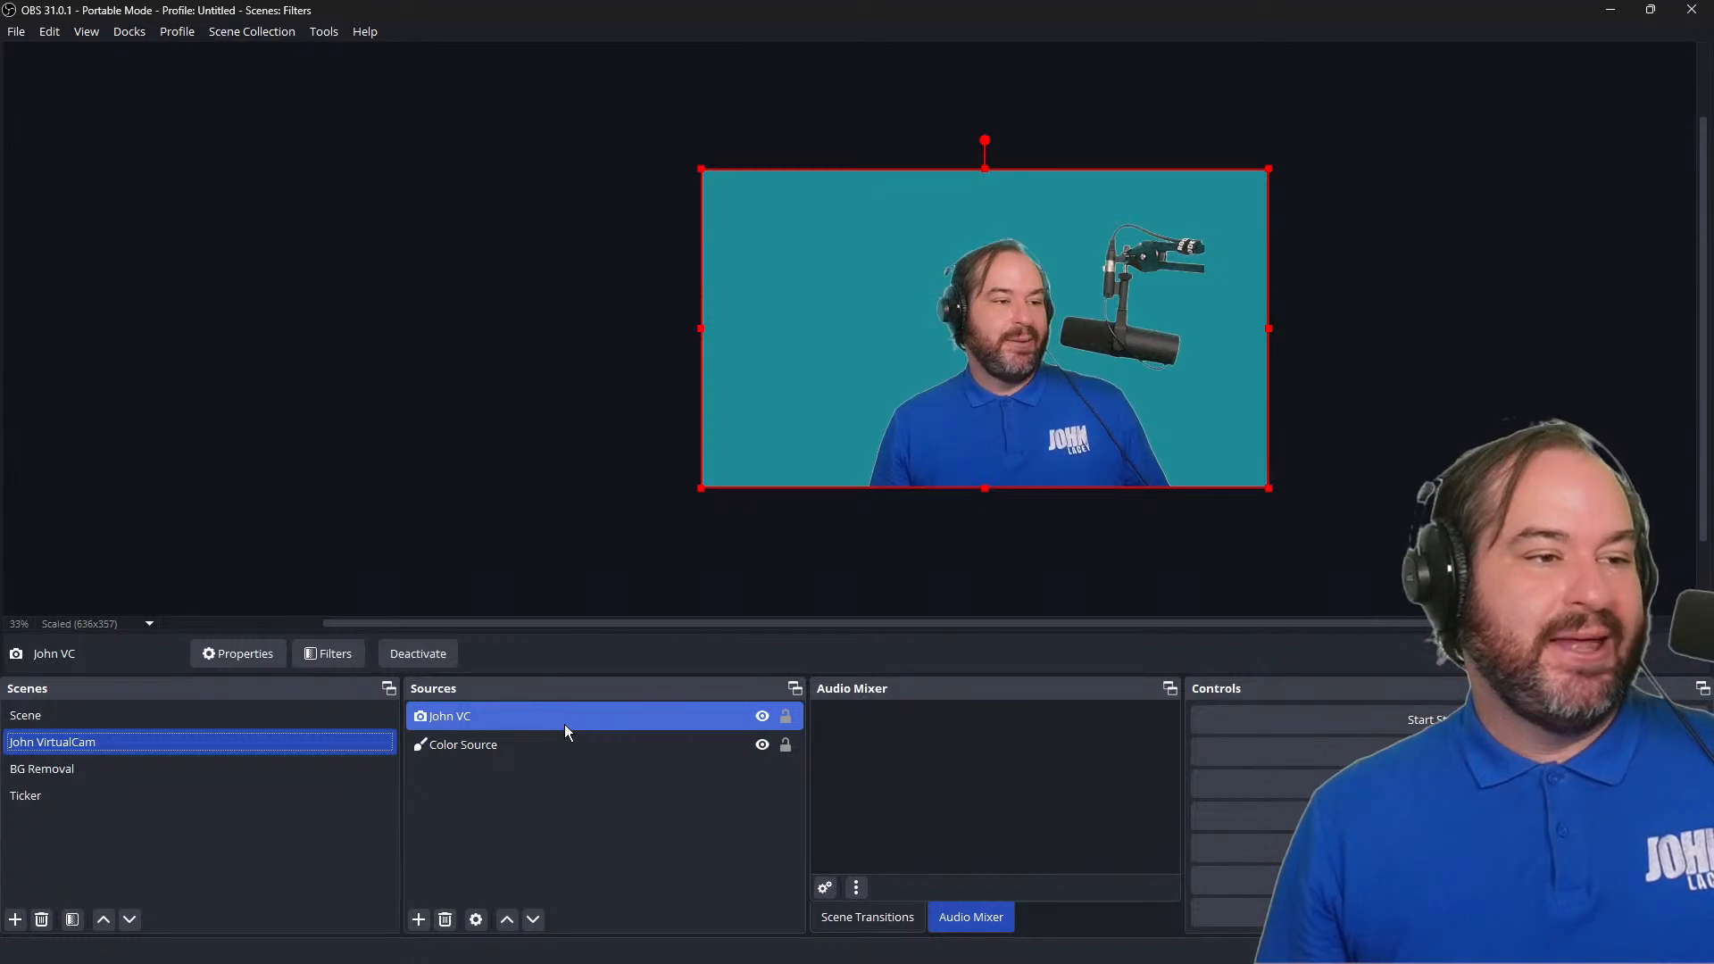
pyautogui.rightClick(564, 725)
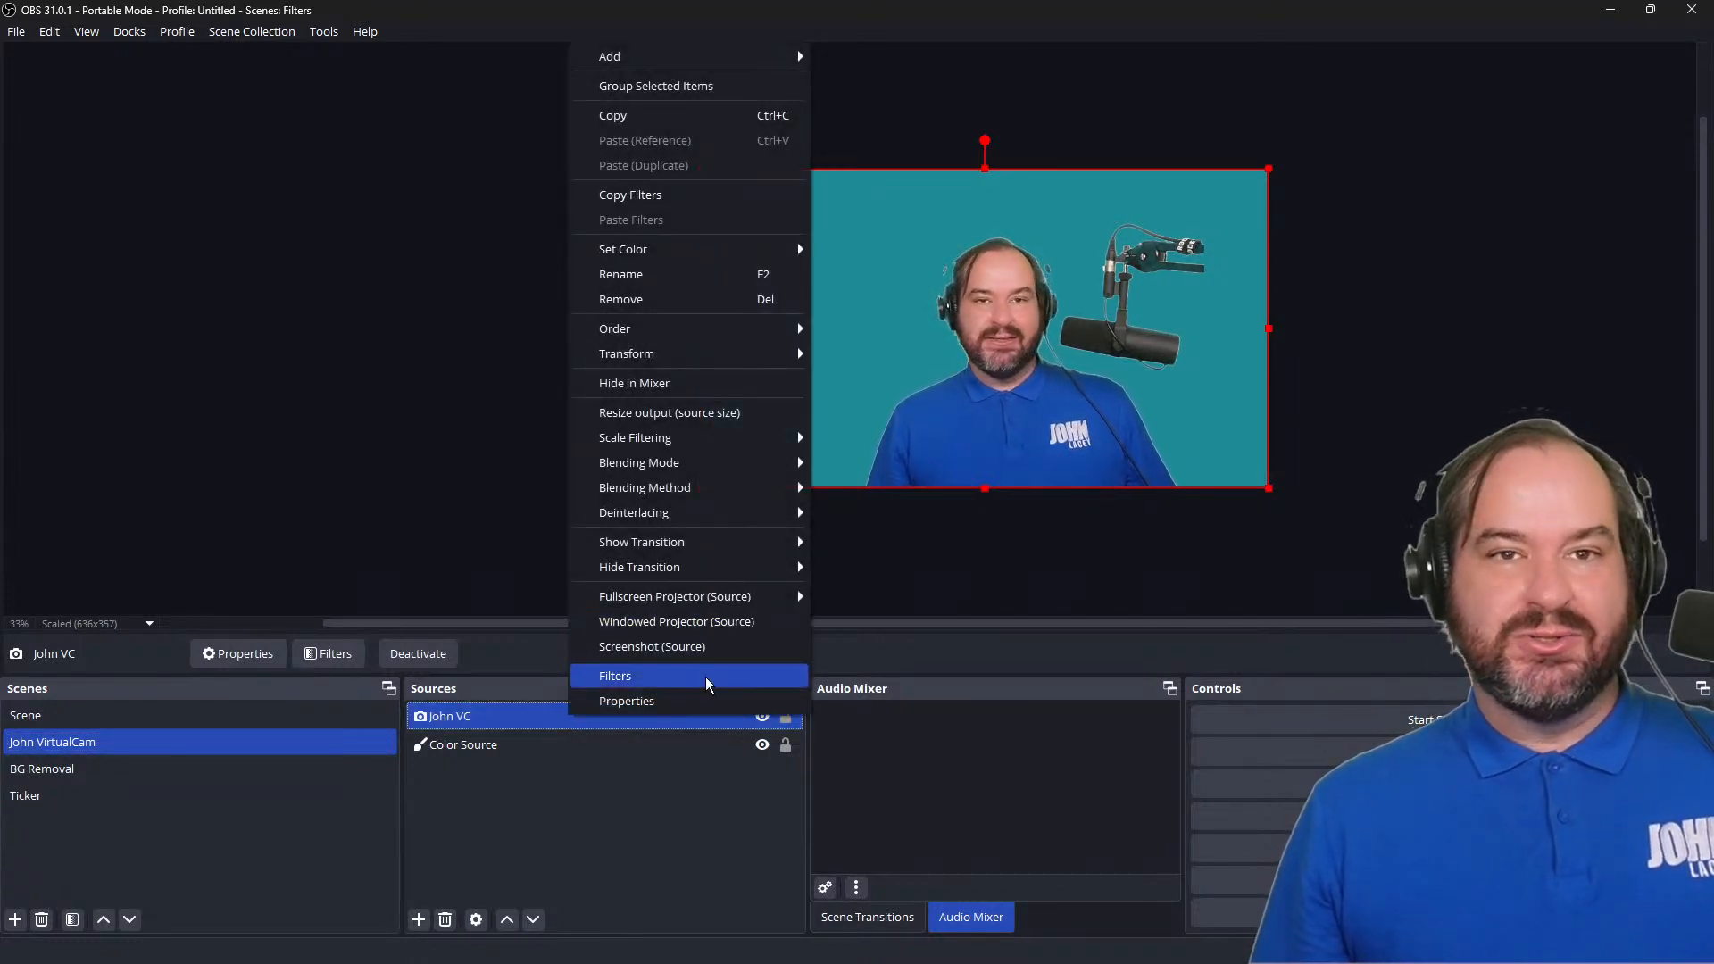
pyautogui.click(705, 676)
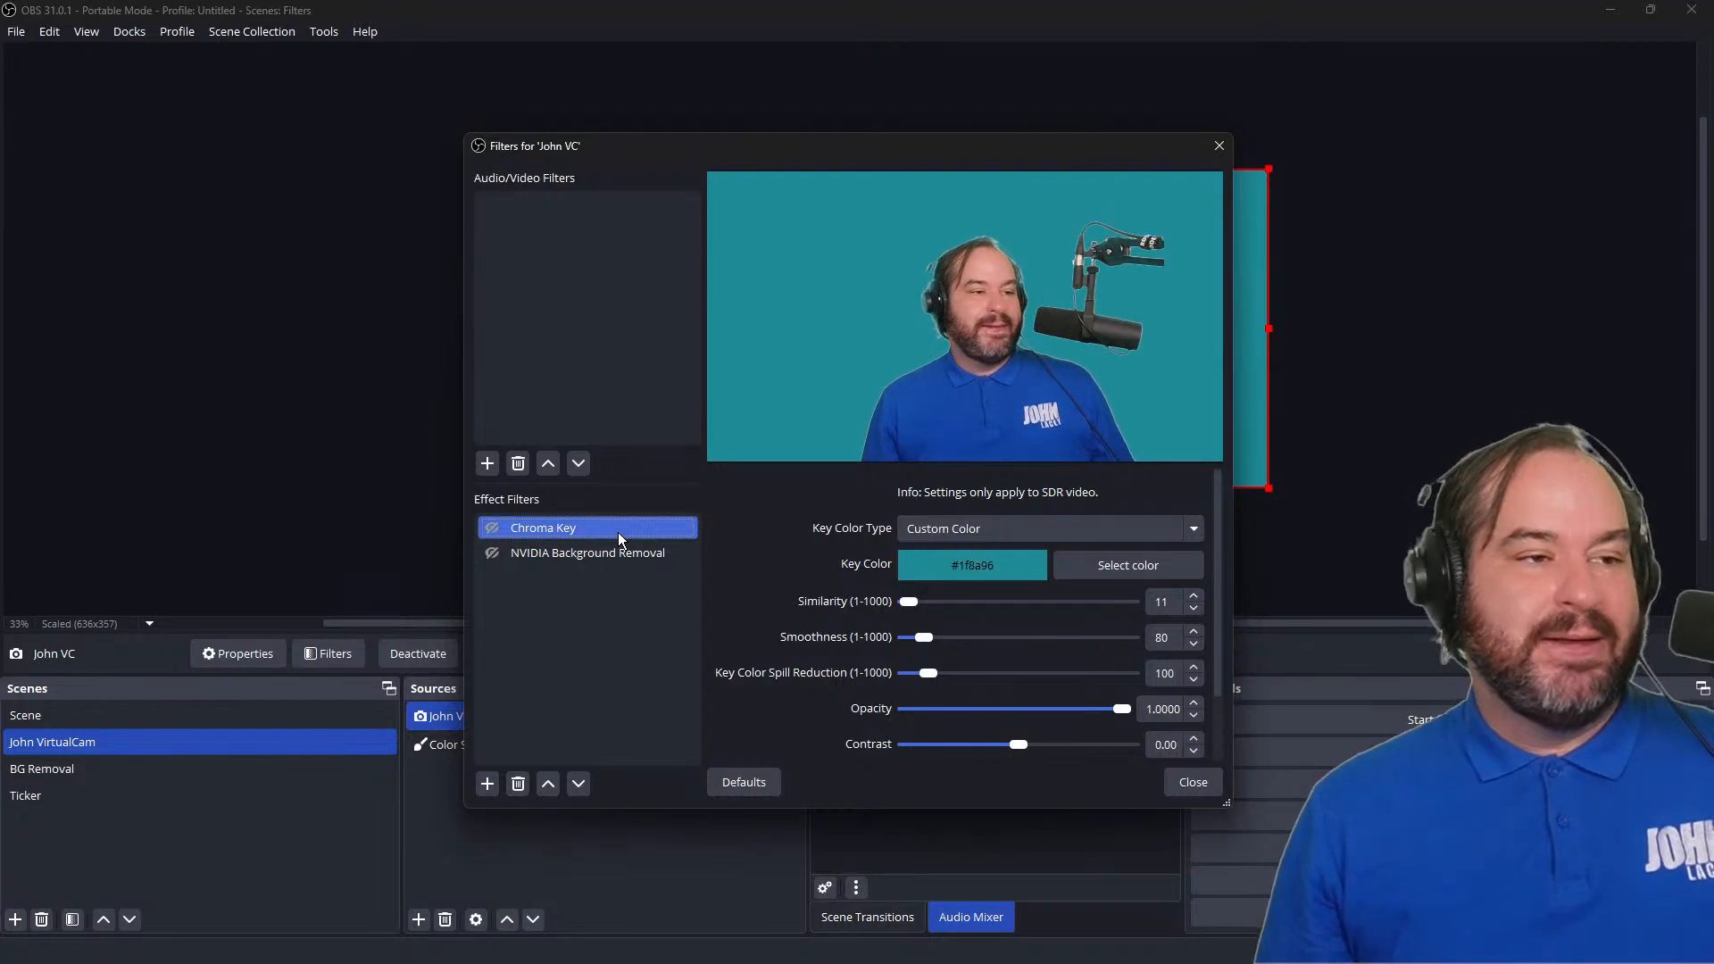
# Step: Enable the NVIDIA Background Removal filter on John VC to preview its effect, and disable it again
pyautogui.rightClick(619, 537)
pyautogui.click(575, 555)
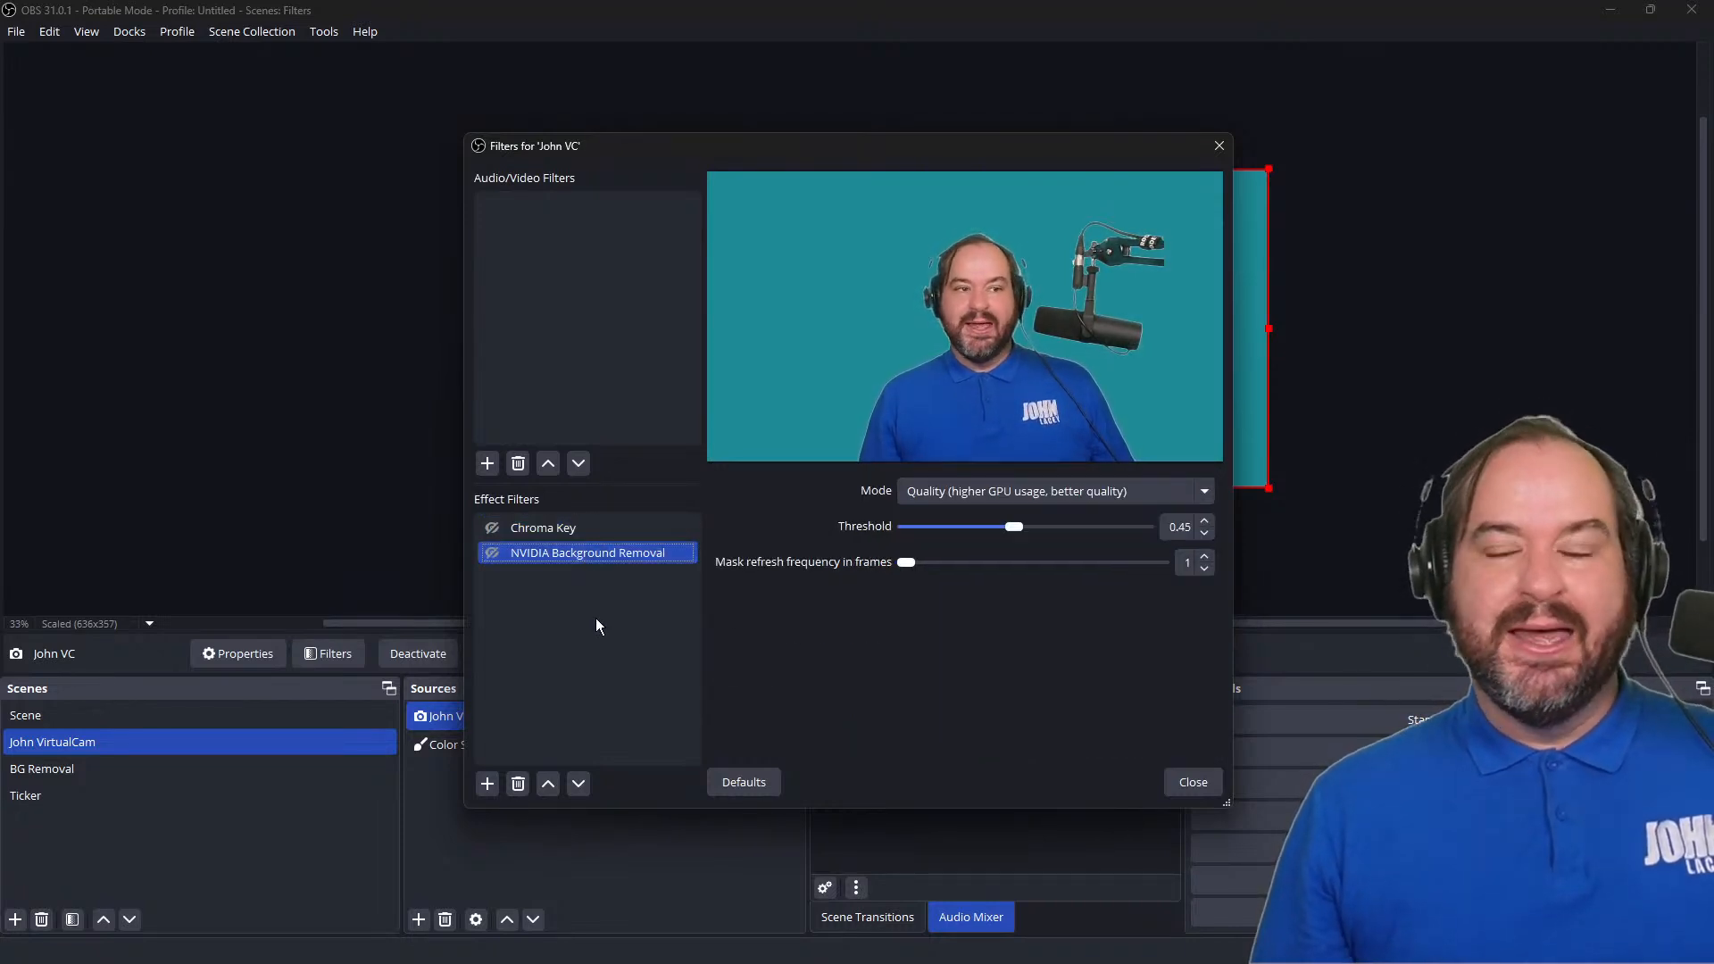
pyautogui.click(493, 553)
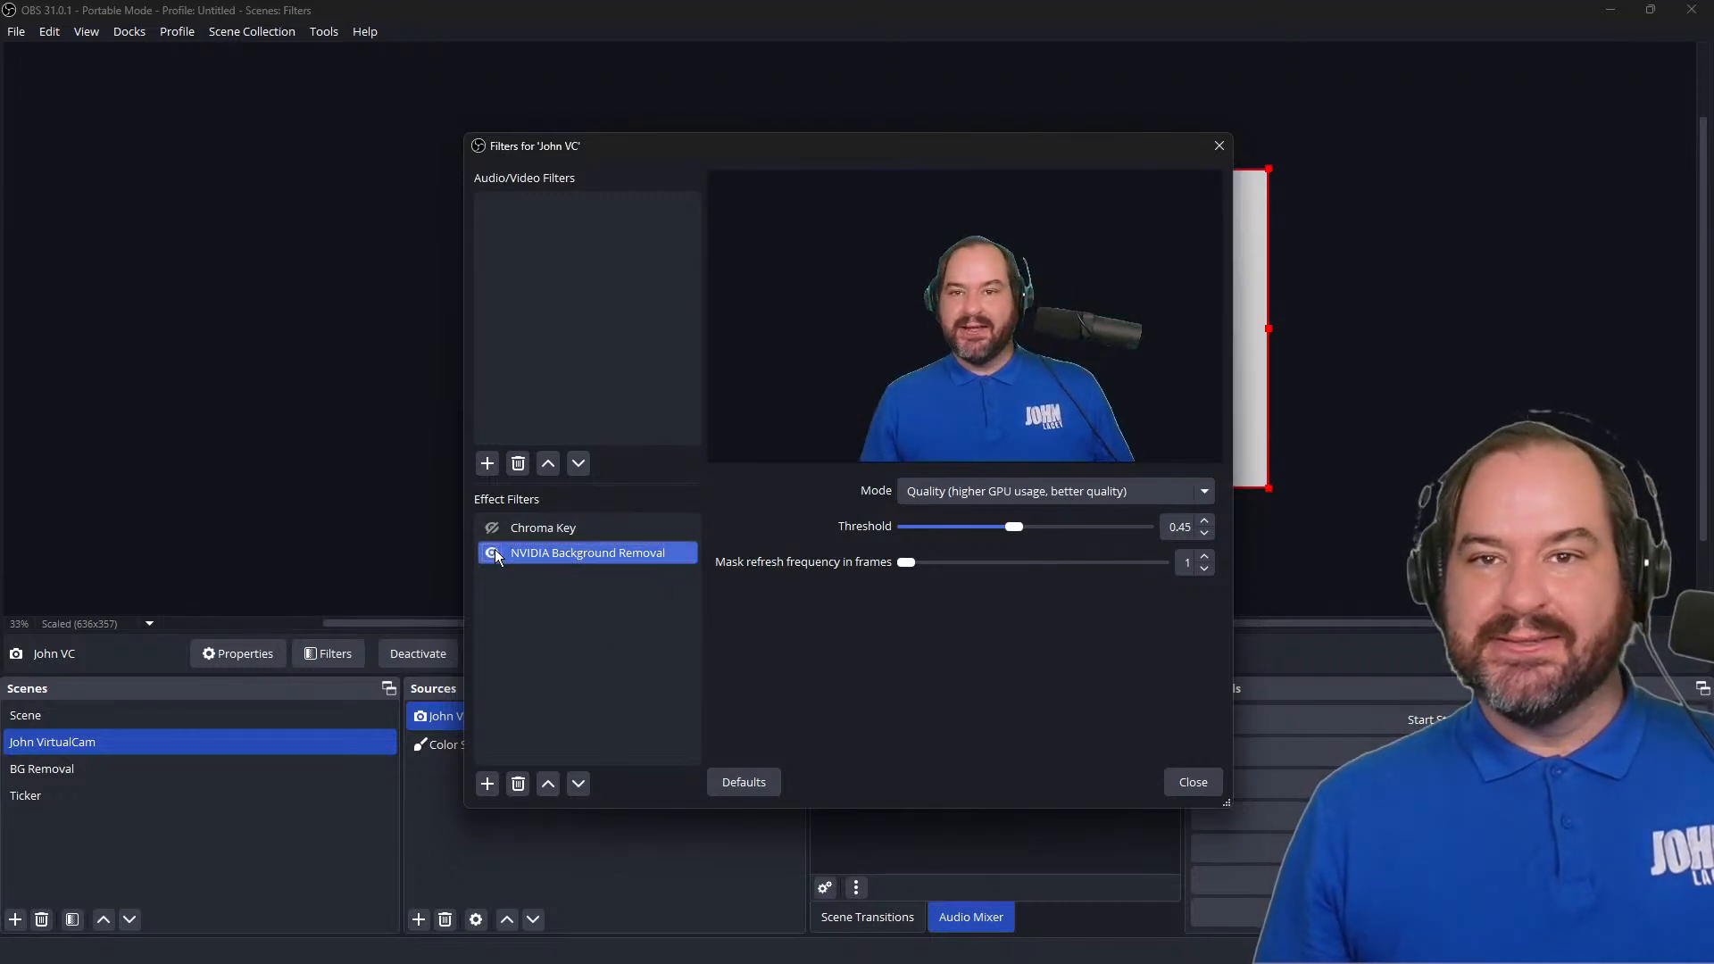
pyautogui.click(494, 553)
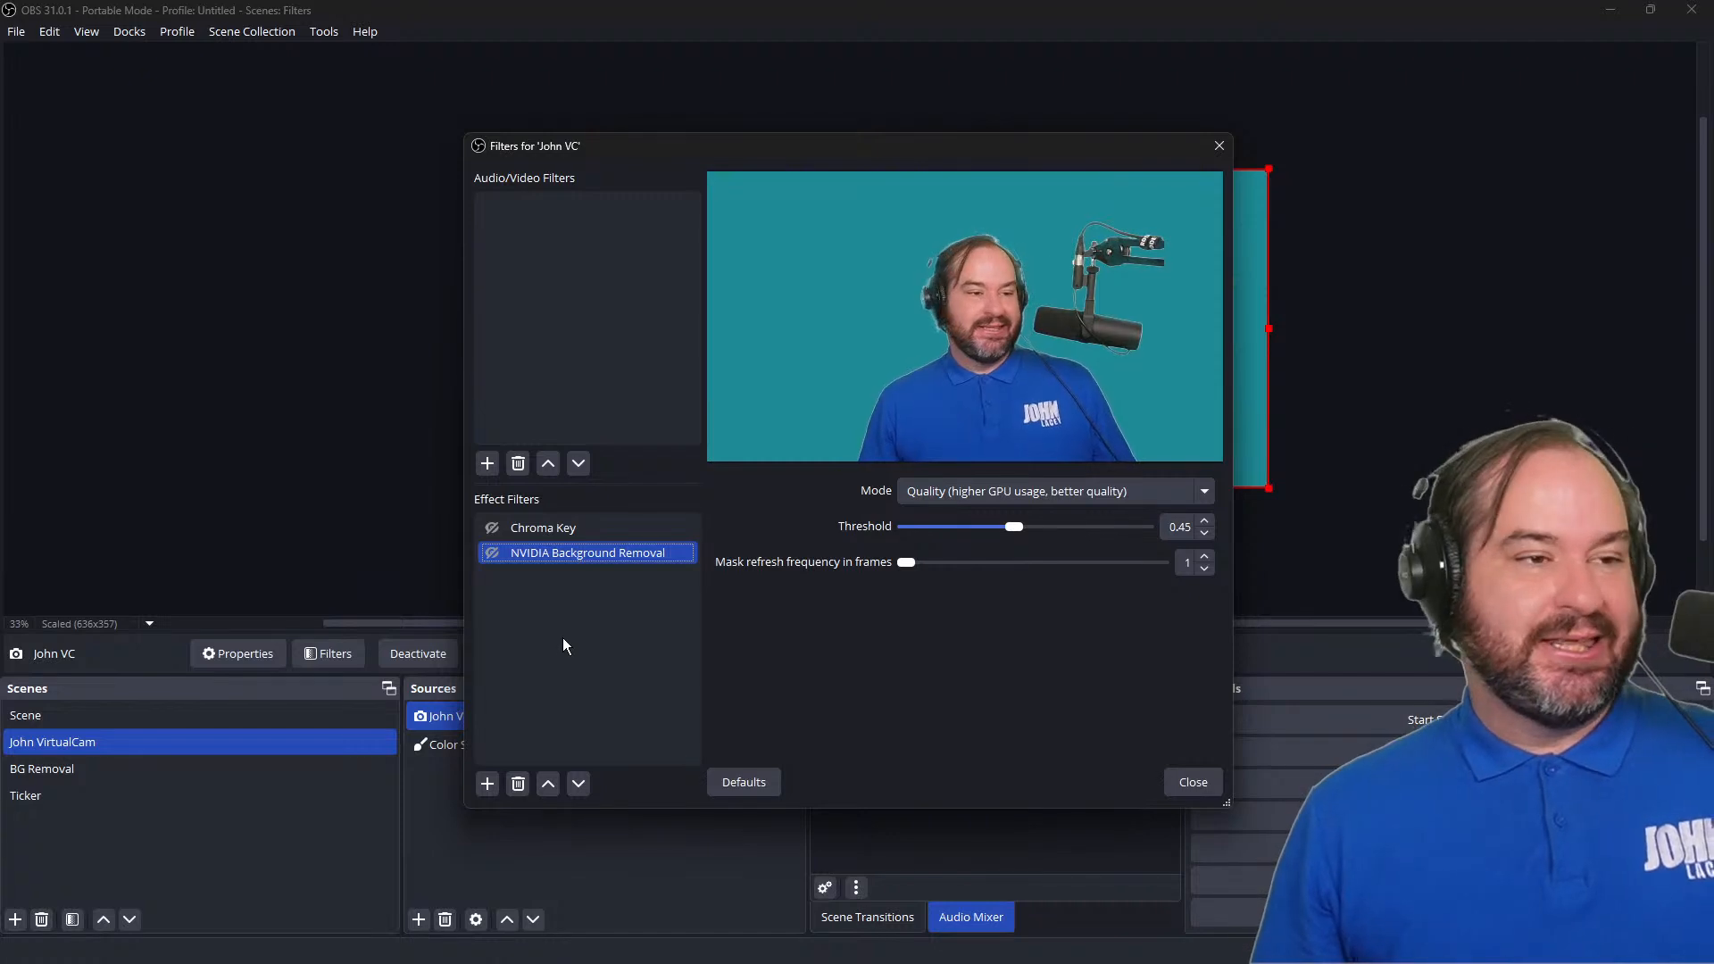
# Step: Add an Advanced Mask effect filter to John VC under its default name, and move the filters window clear of the preview
pyautogui.click(488, 784)
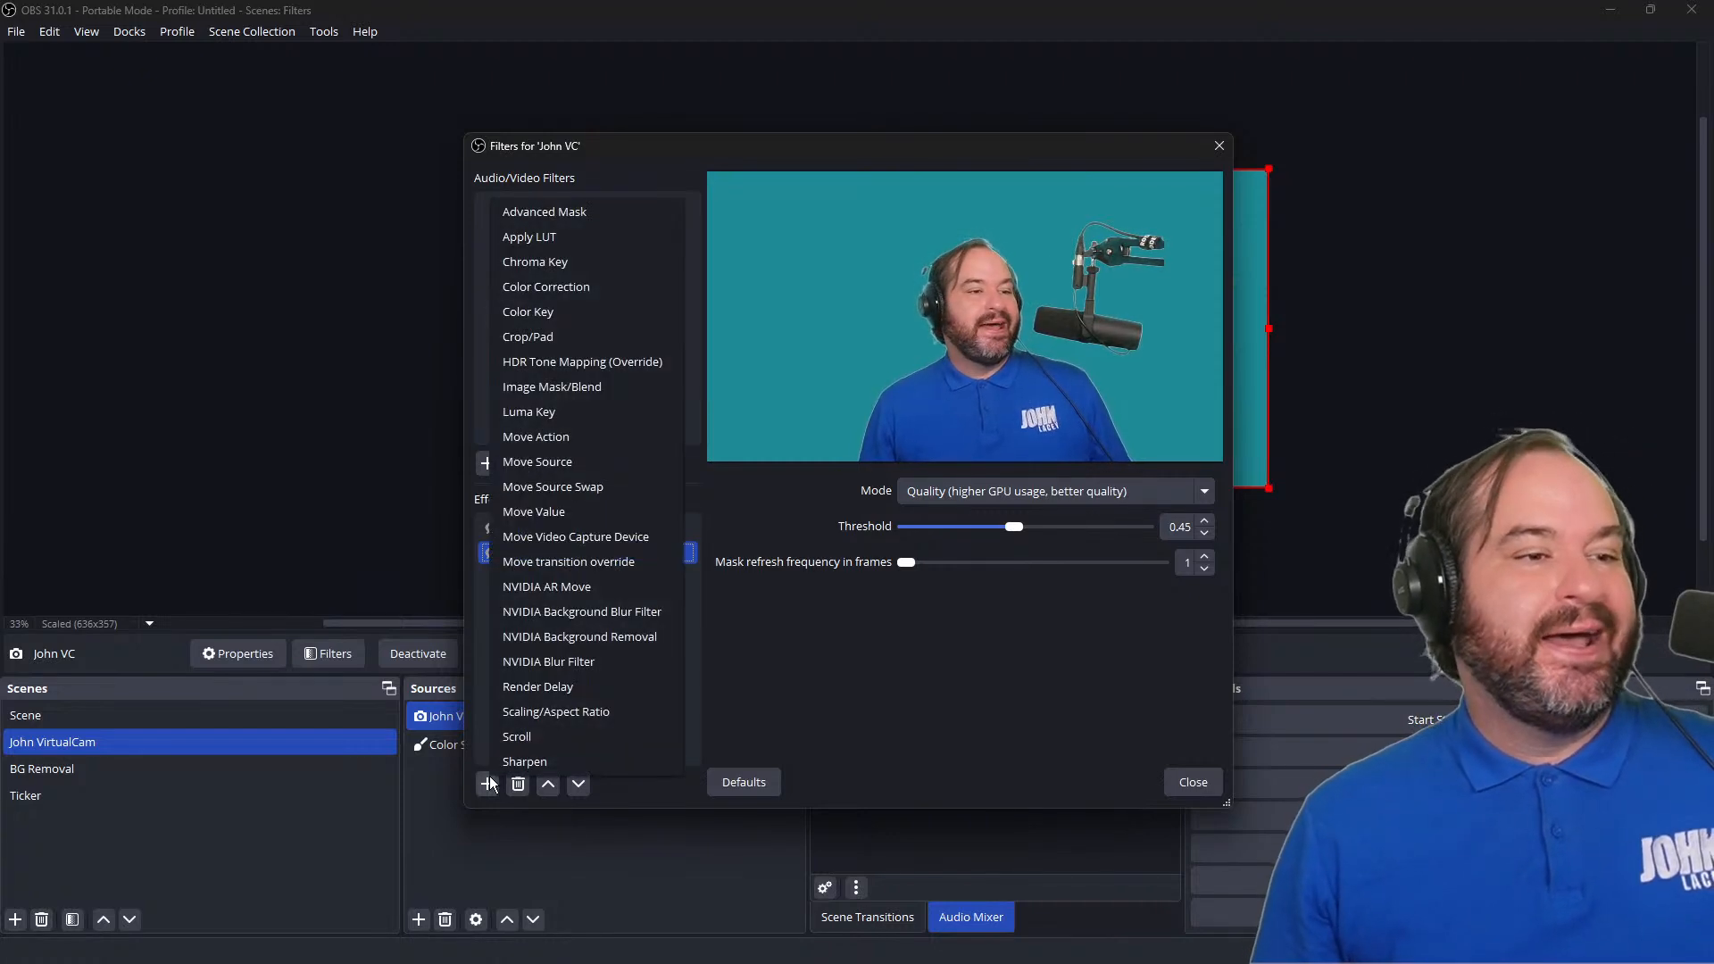
pyautogui.click(625, 217)
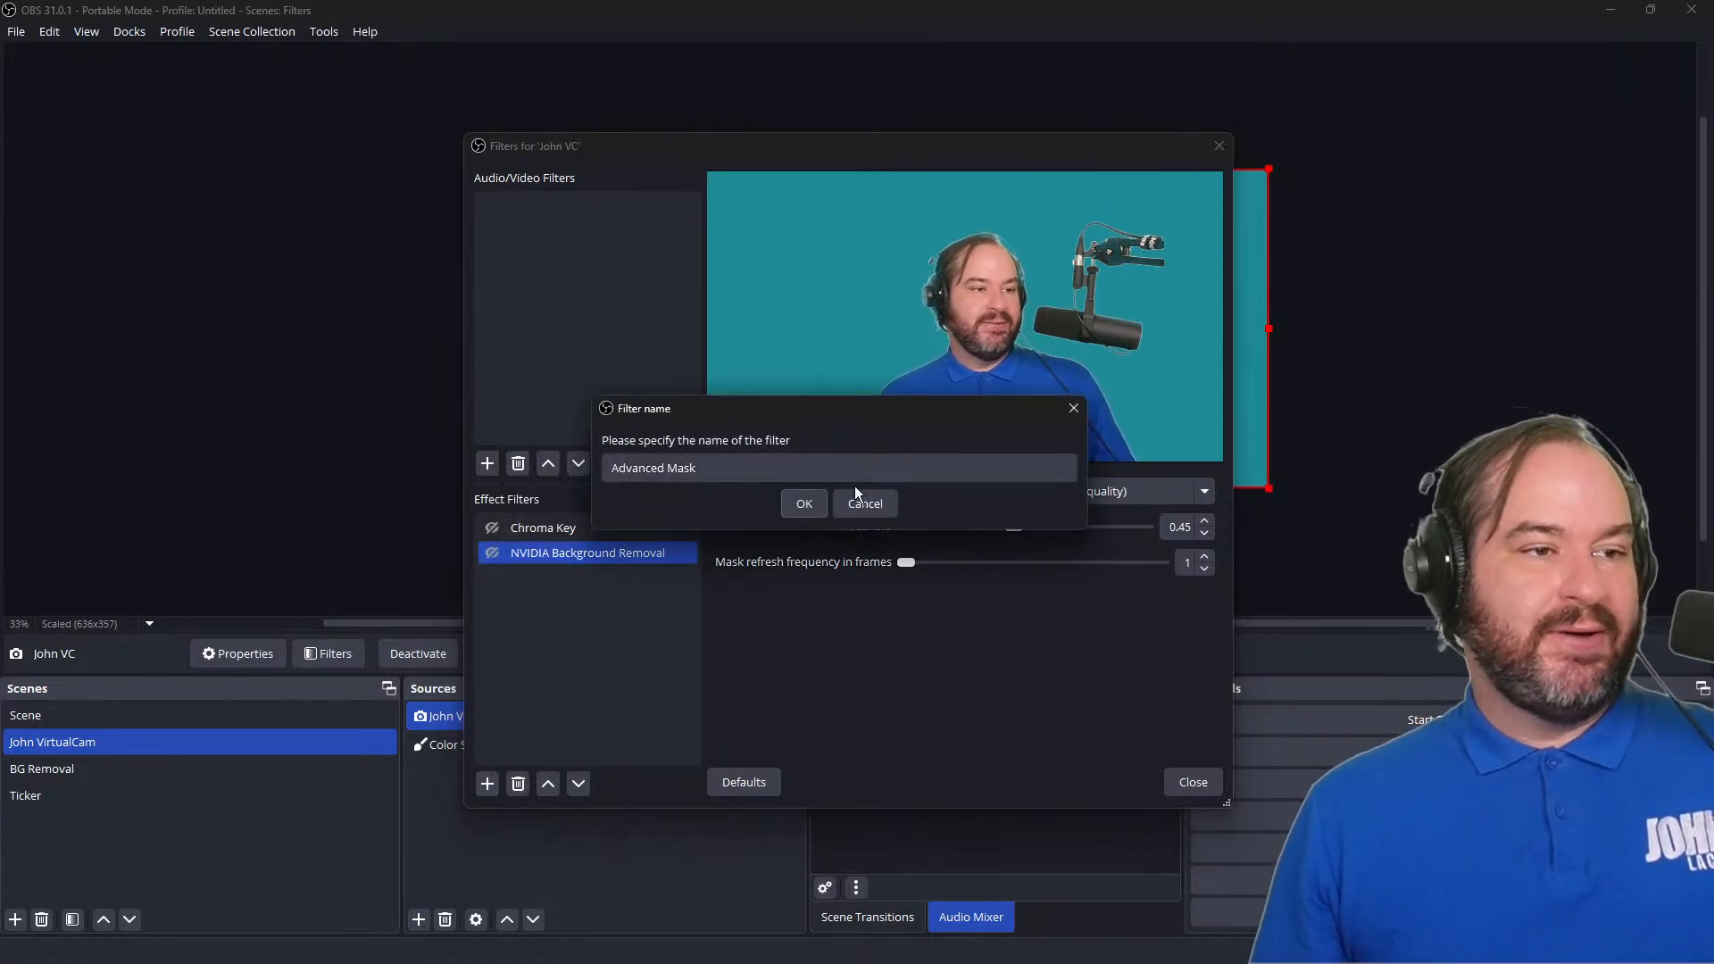
pyautogui.click(812, 506)
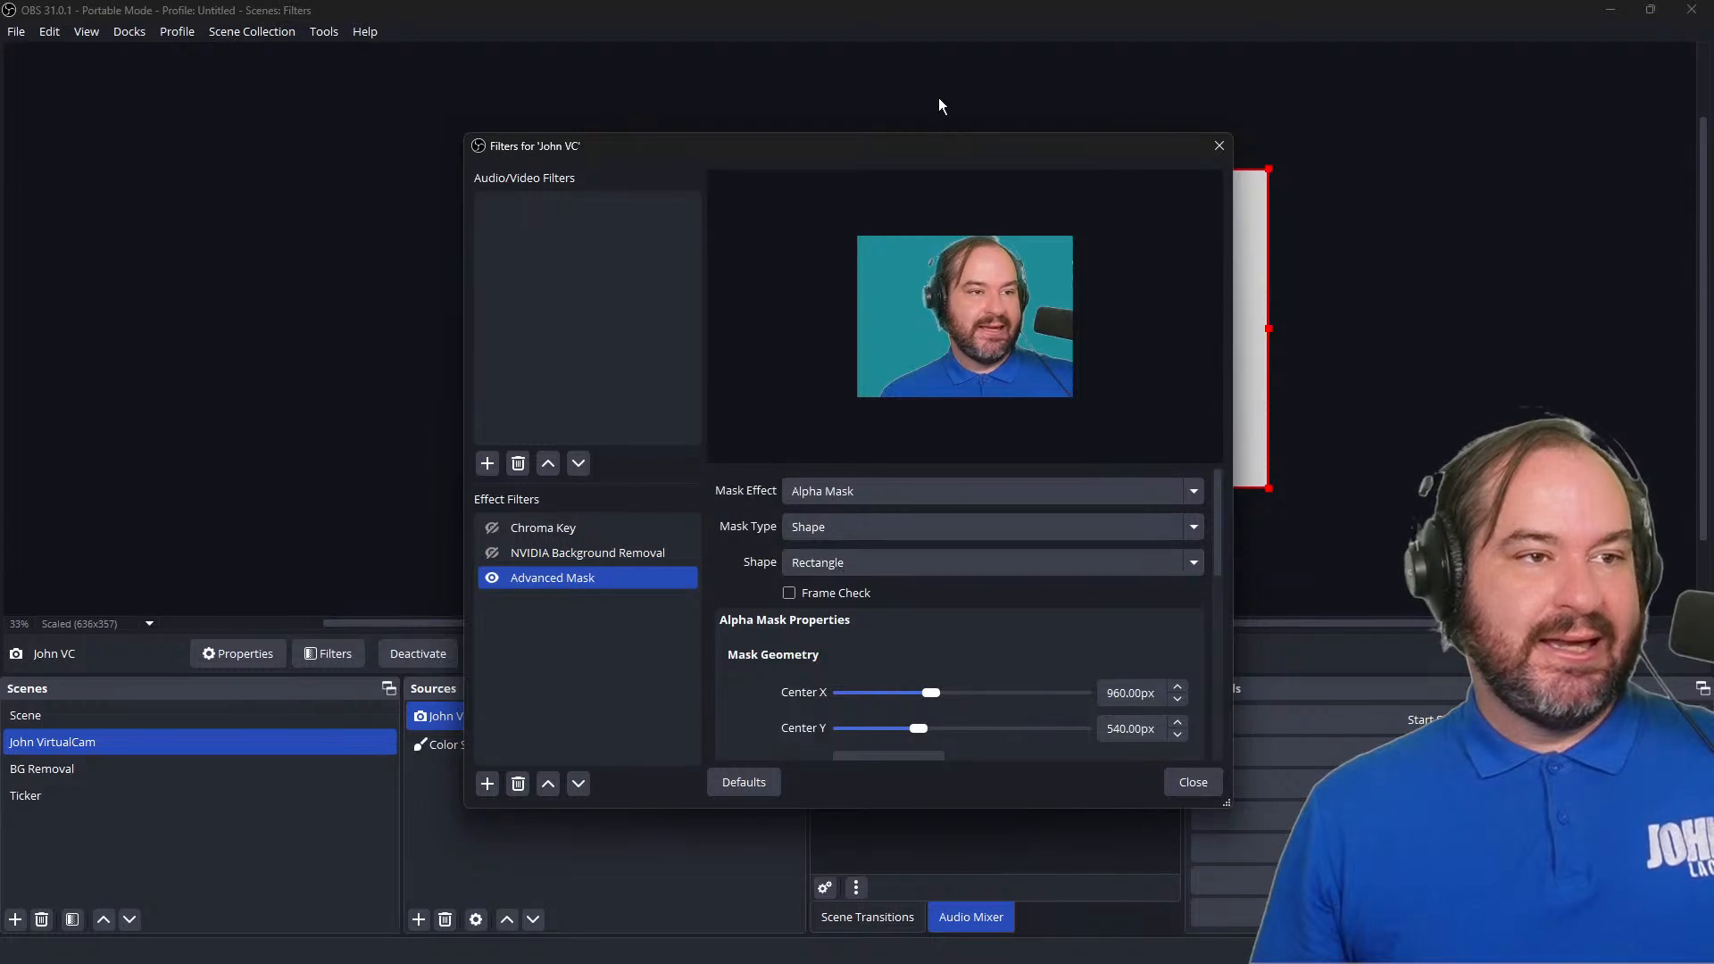
pyautogui.moveTo(954, 152); pyautogui.dragTo(615, 129)
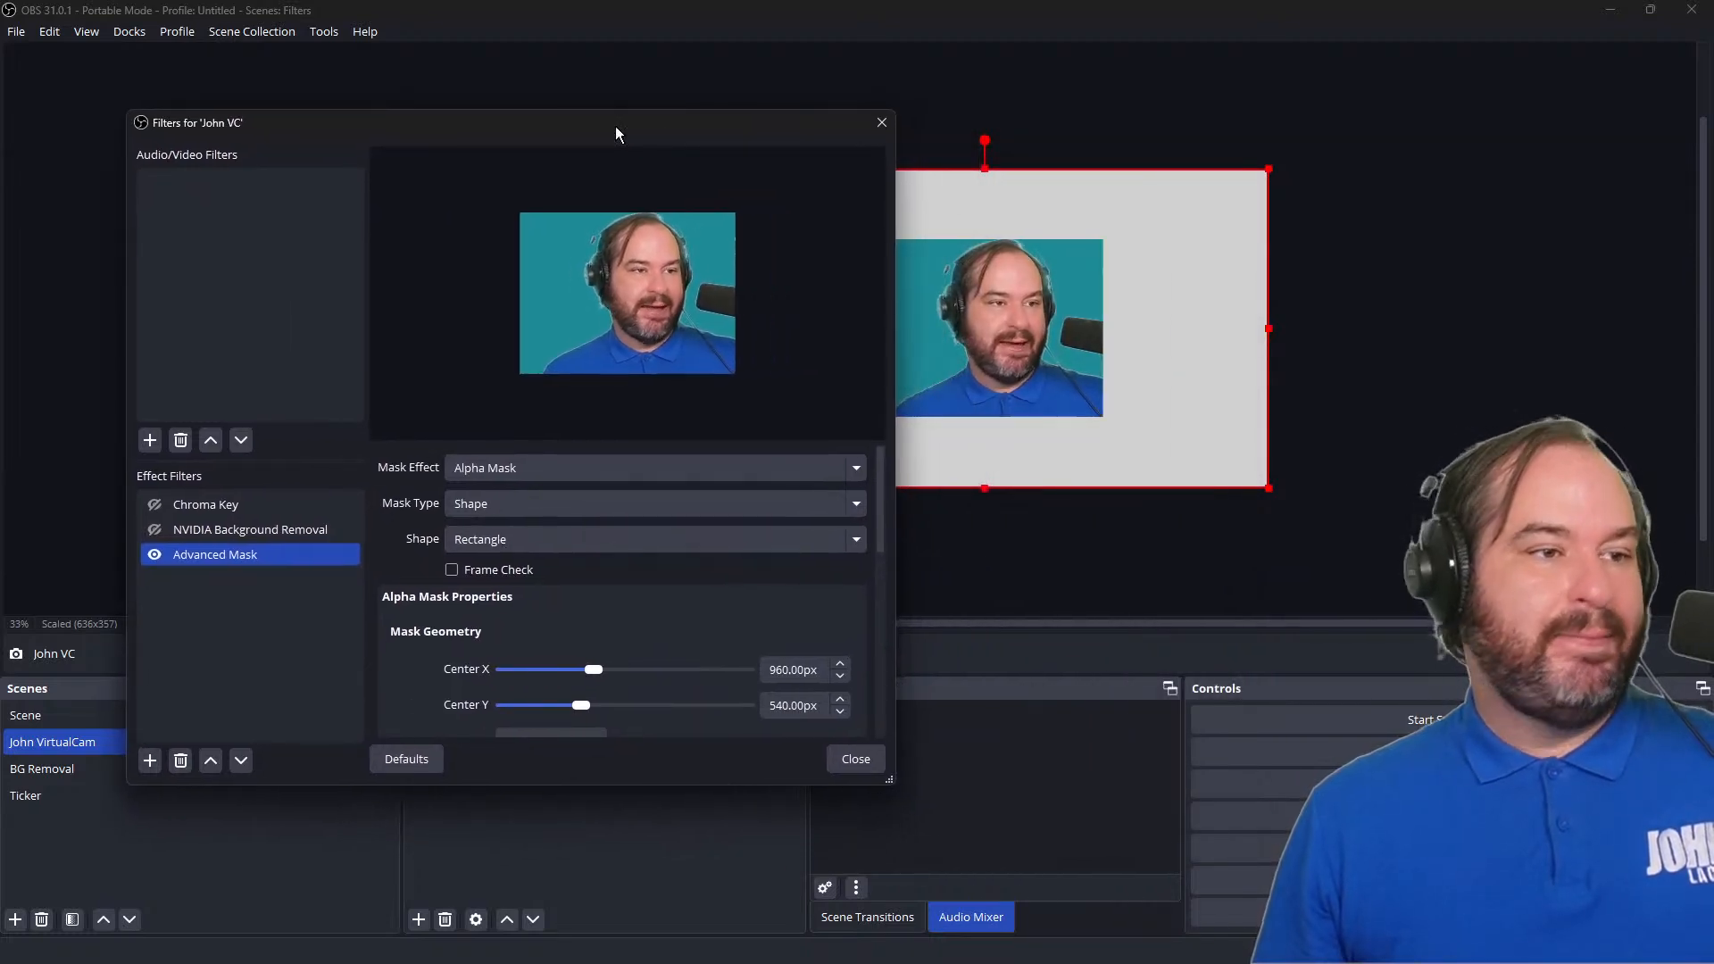
# Step: Look through the mask effect and mask type options, and set the Advanced Mask shape to Circle
pyautogui.click(652, 473)
pyautogui.click(654, 478)
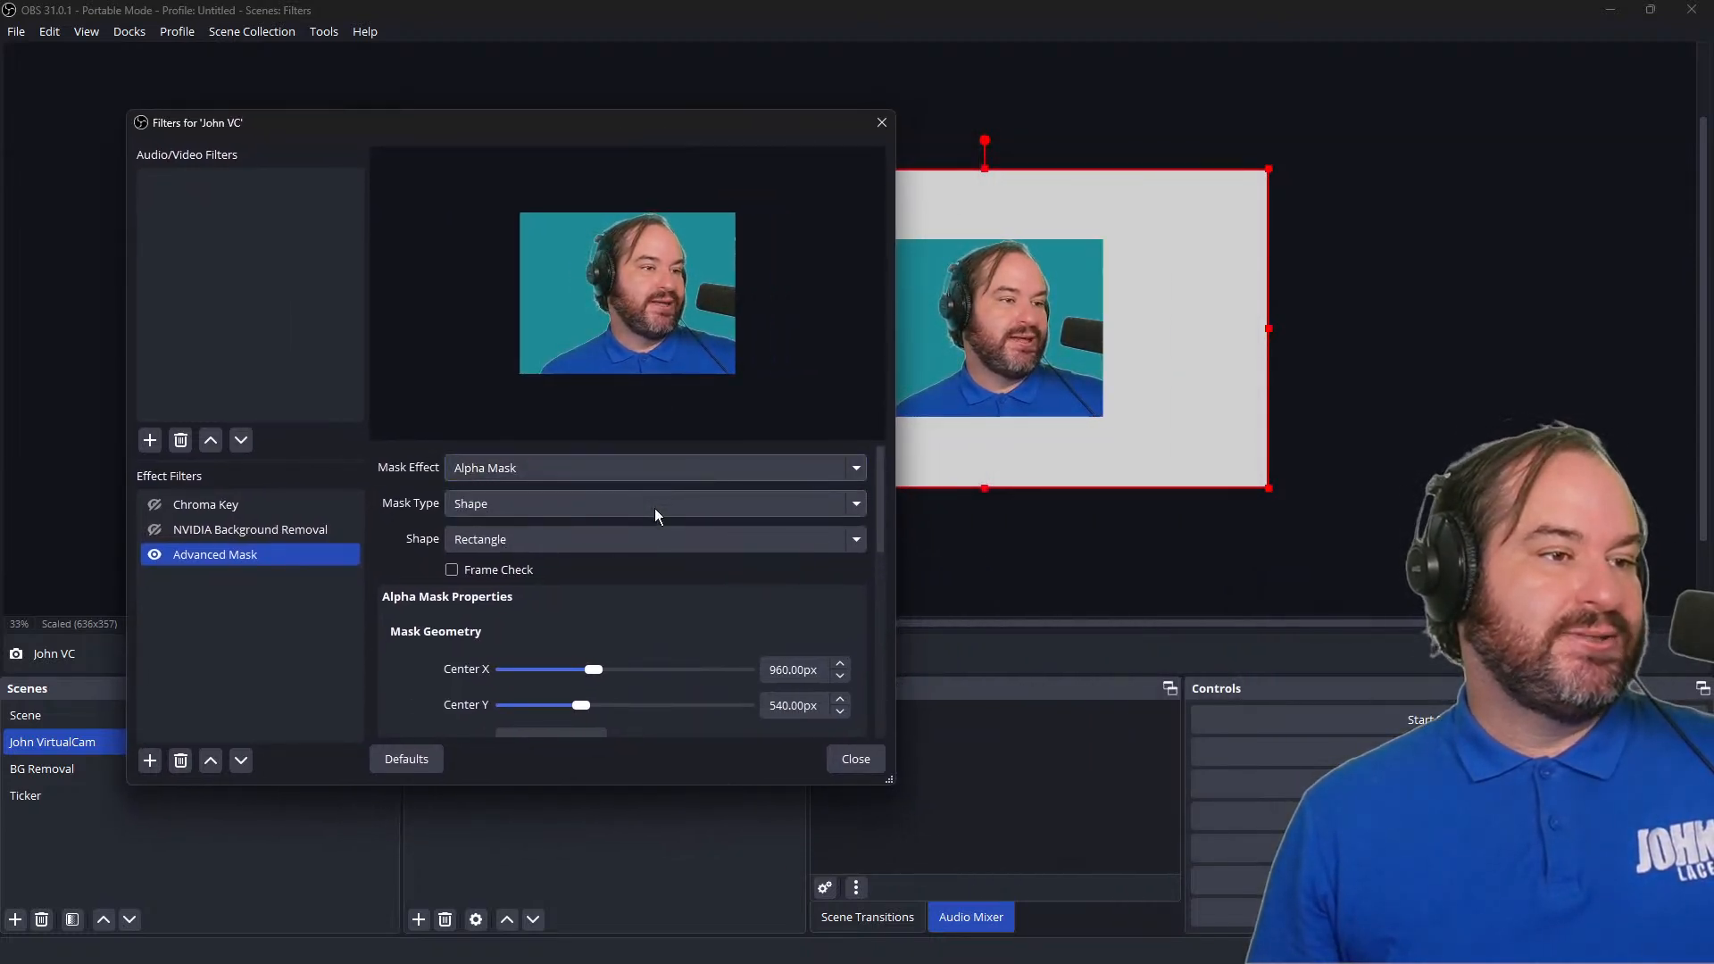
pyautogui.click(655, 507)
pyautogui.click(655, 507)
pyautogui.click(661, 542)
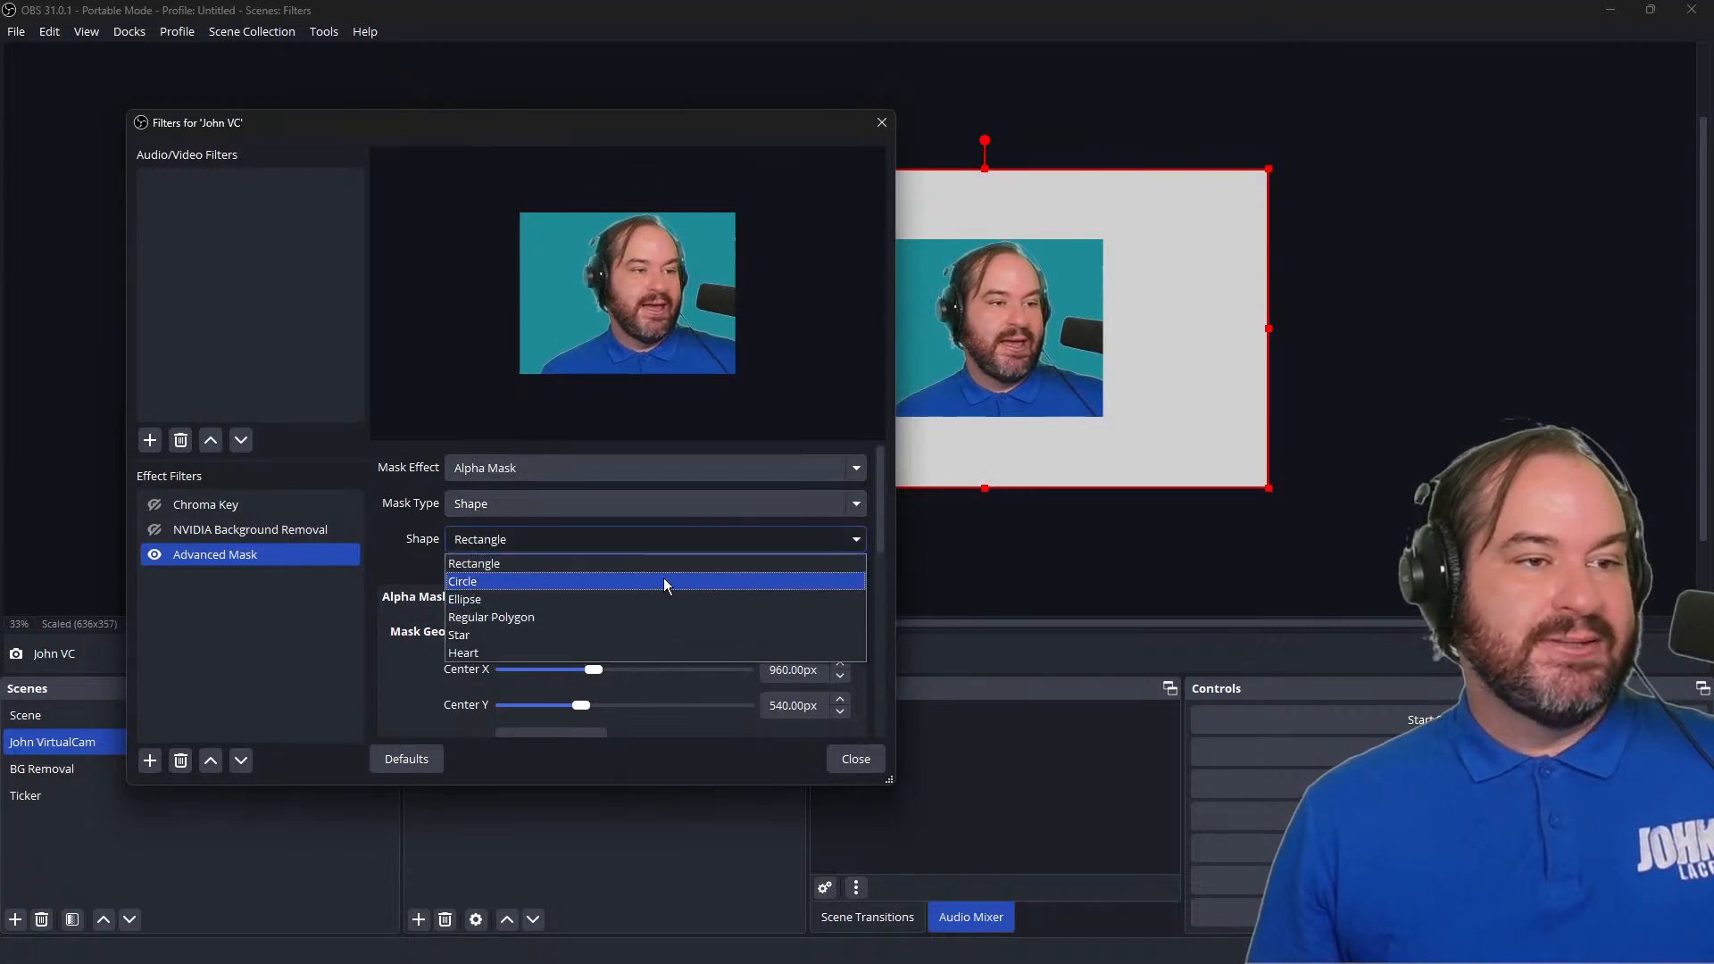
pyautogui.click(663, 580)
pyautogui.moveTo(668, 126); pyautogui.dragTo(655, 119)
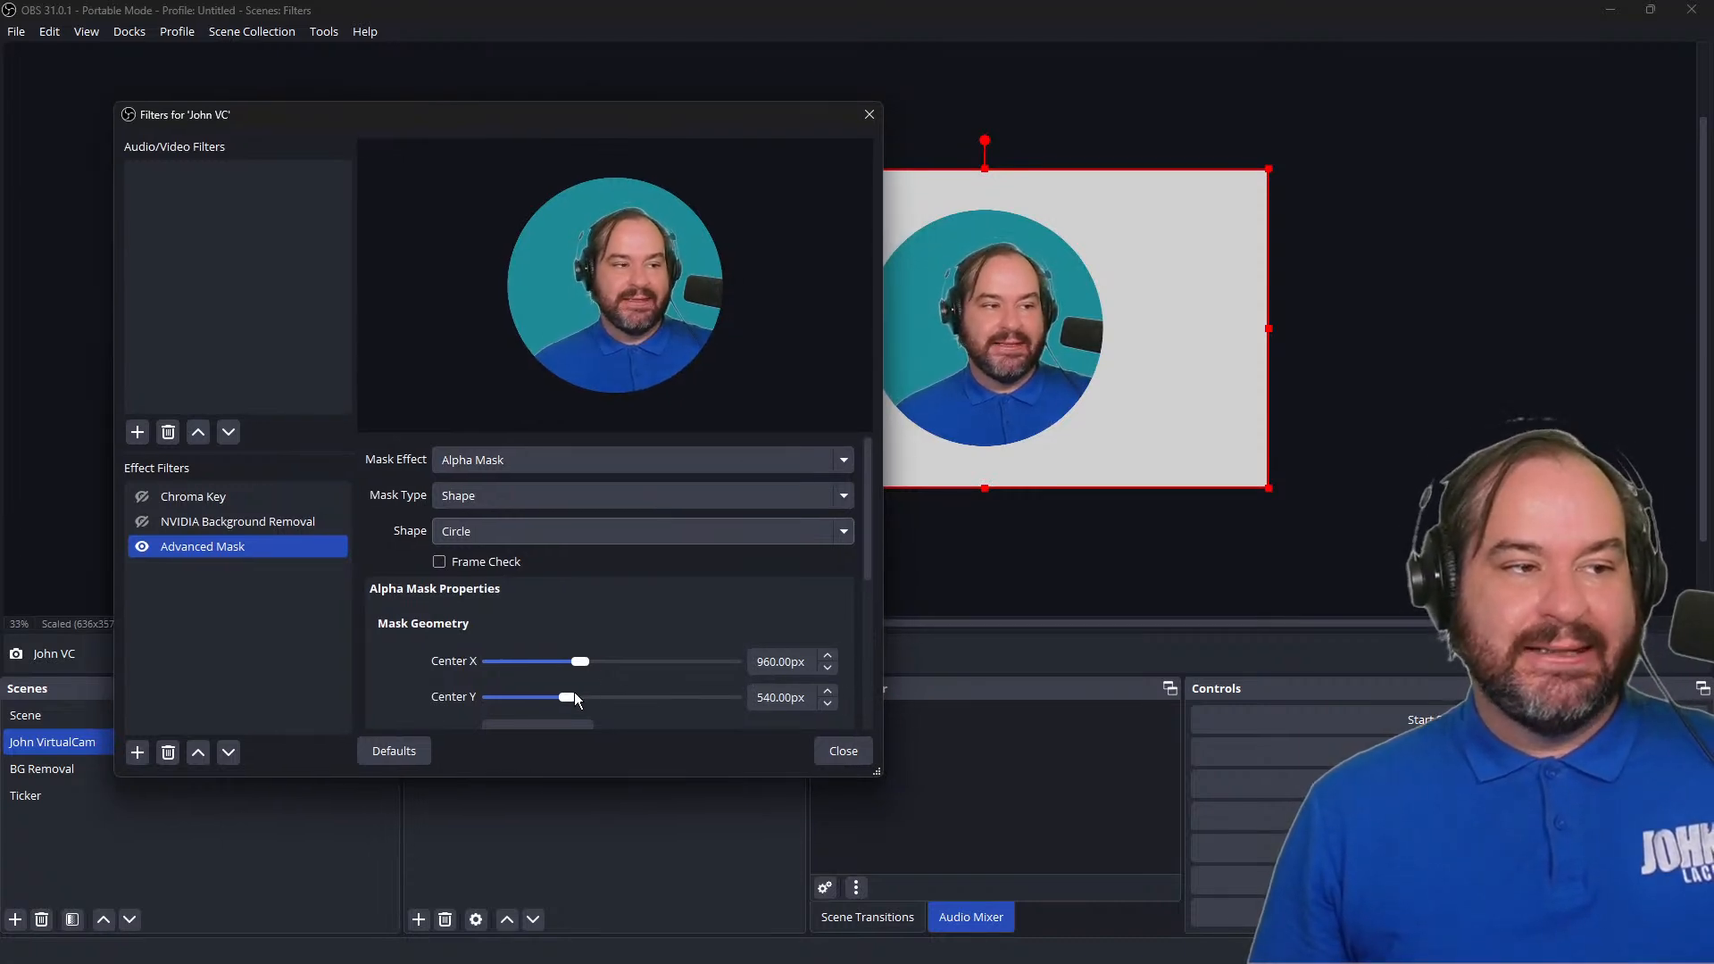
# Step: Reposition the circular mask to Center Y 509 px and Center X 834 px
pyautogui.moveTo(566, 699); pyautogui.dragTo(569, 696)
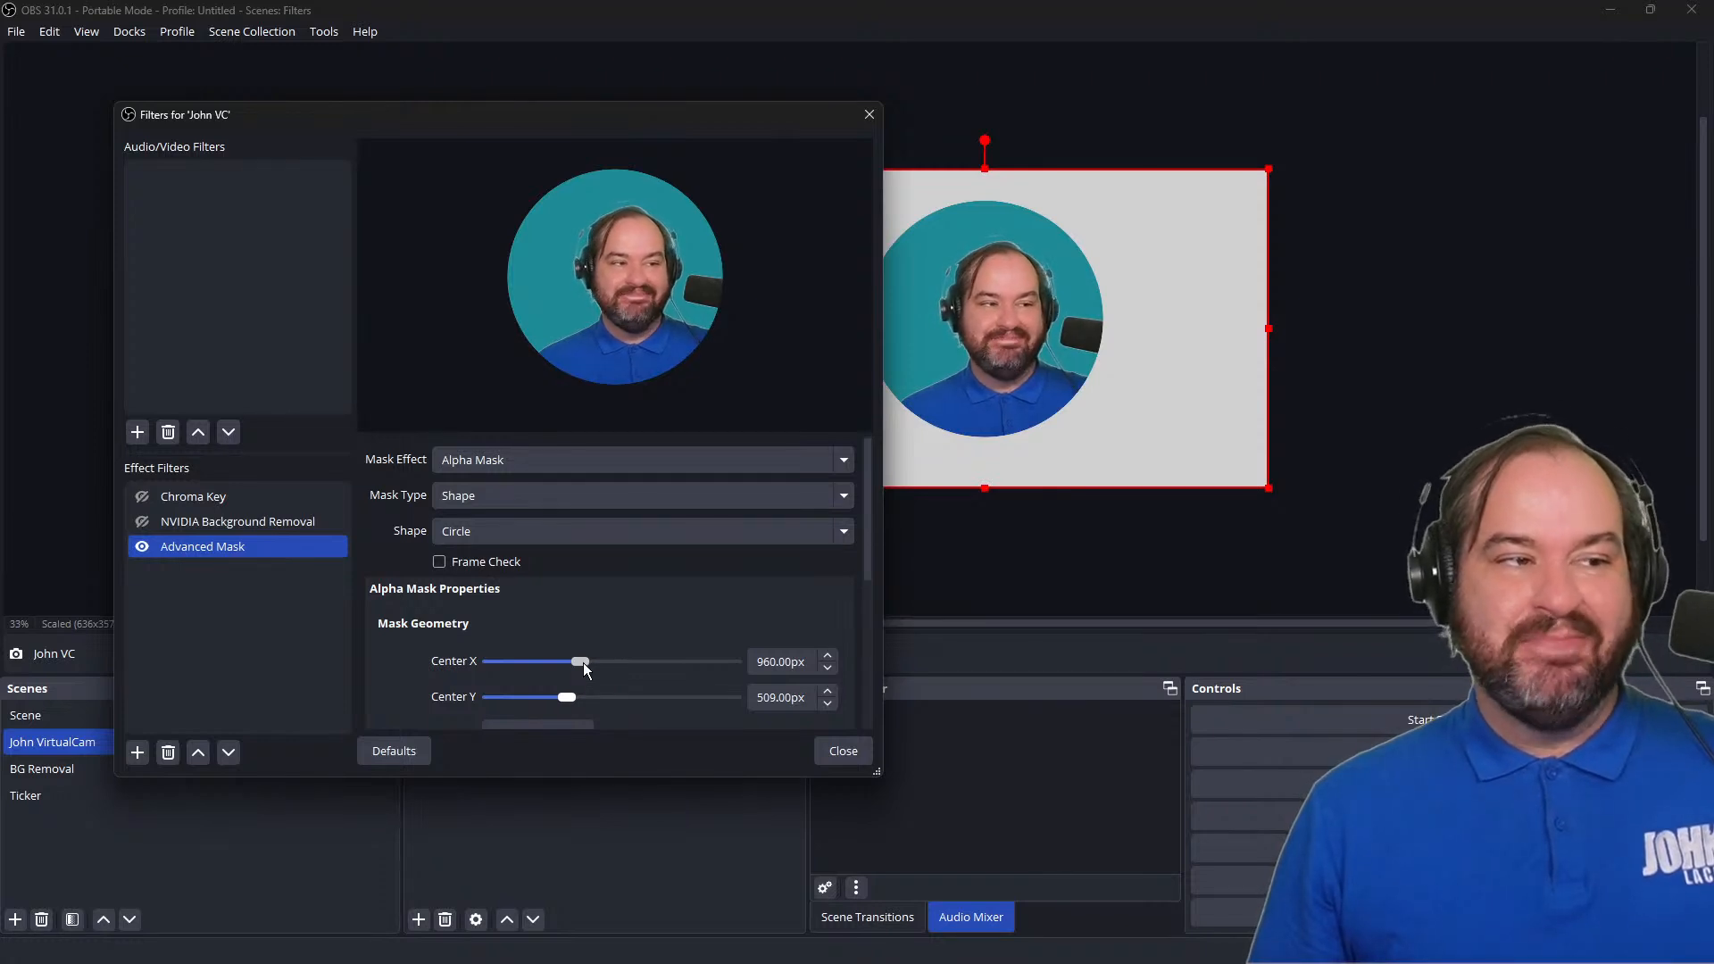
pyautogui.moveTo(582, 662); pyautogui.dragTo(587, 663)
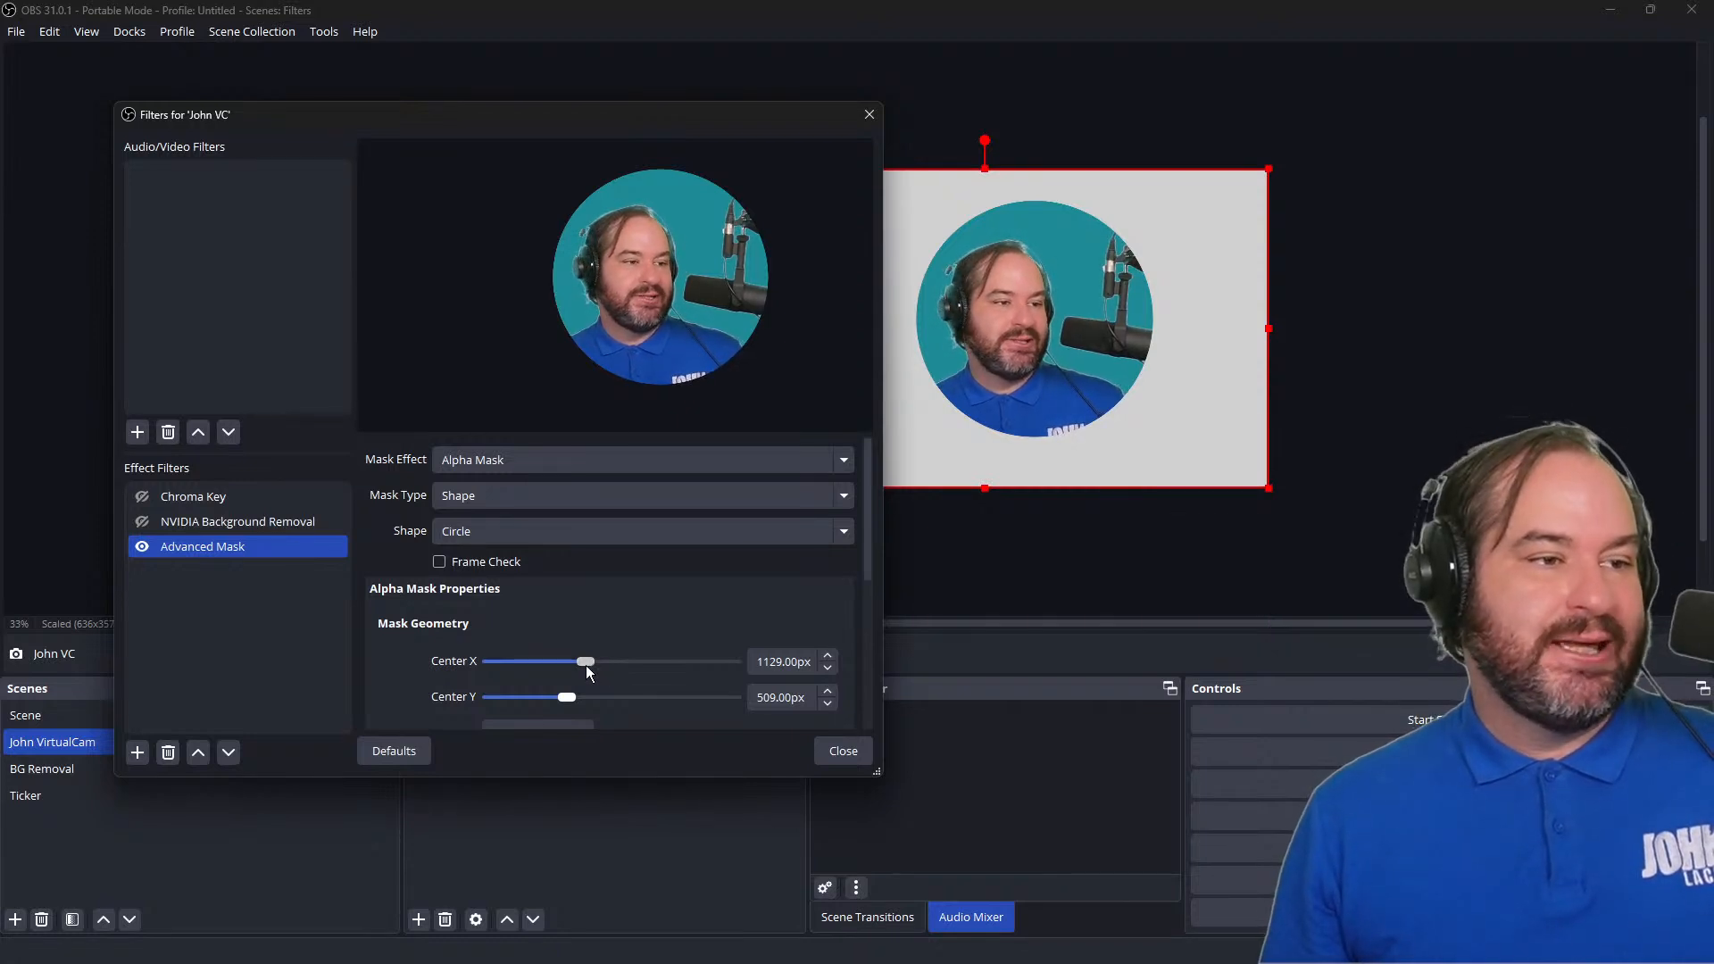
pyautogui.moveTo(586, 666); pyautogui.dragTo(576, 666)
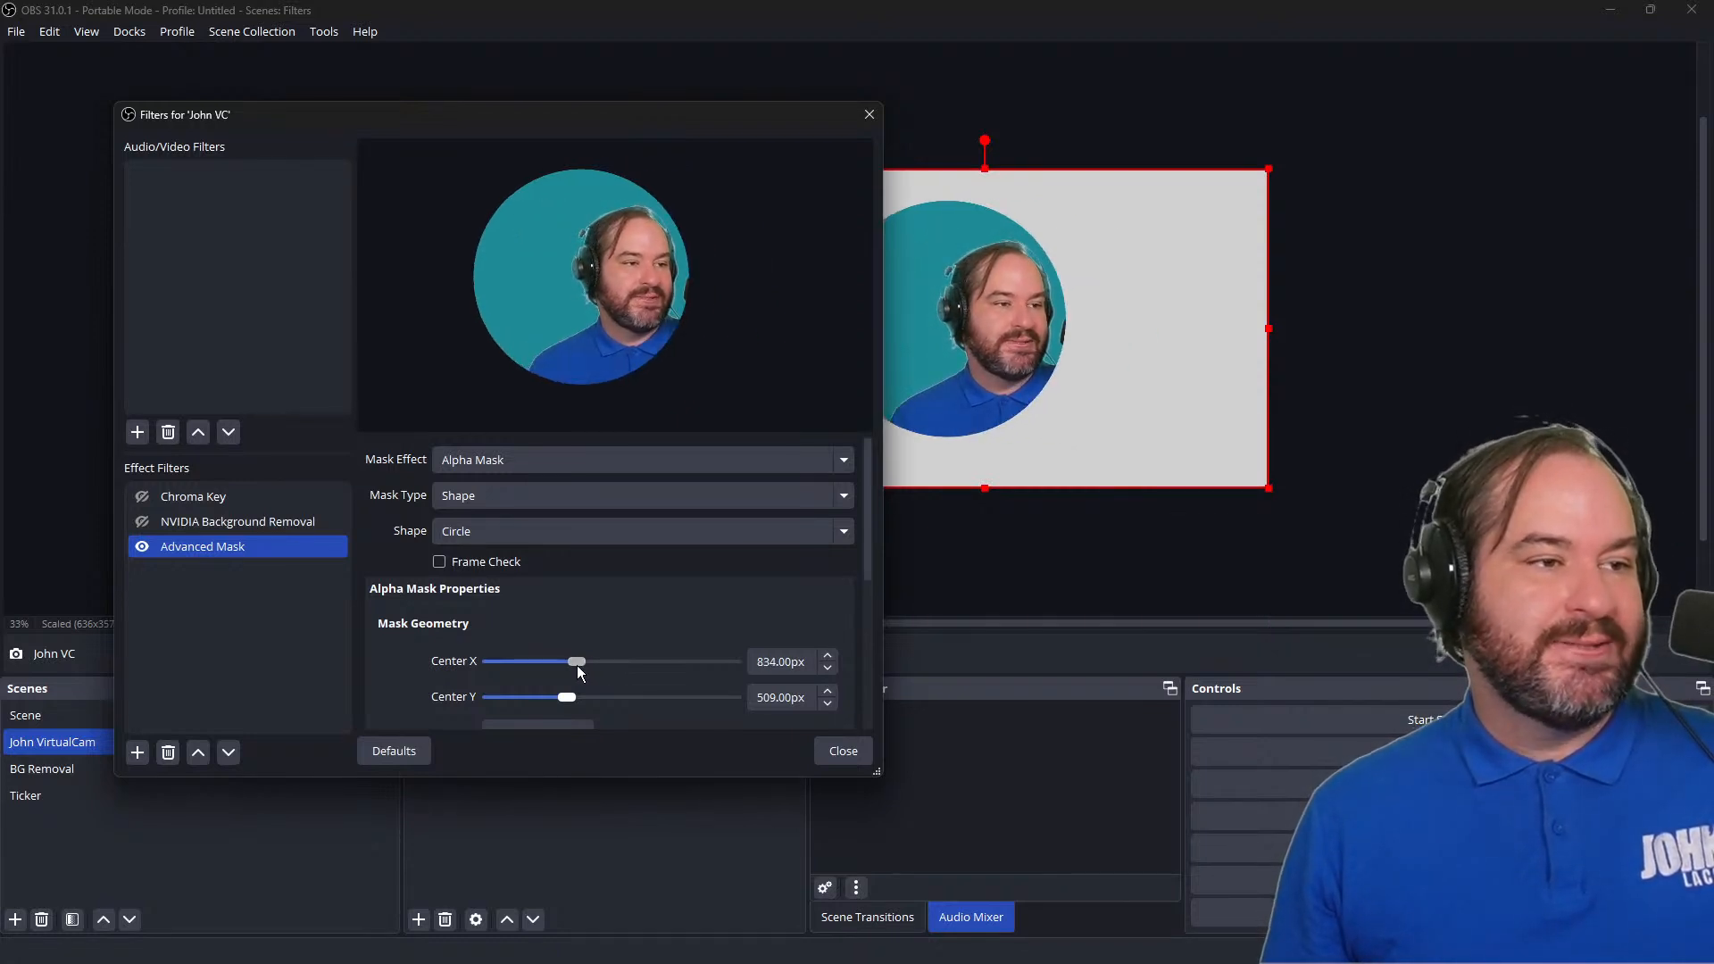
# Step: Change the mask shape to Heart and set its Center X to 1025 px
pyautogui.click(668, 536)
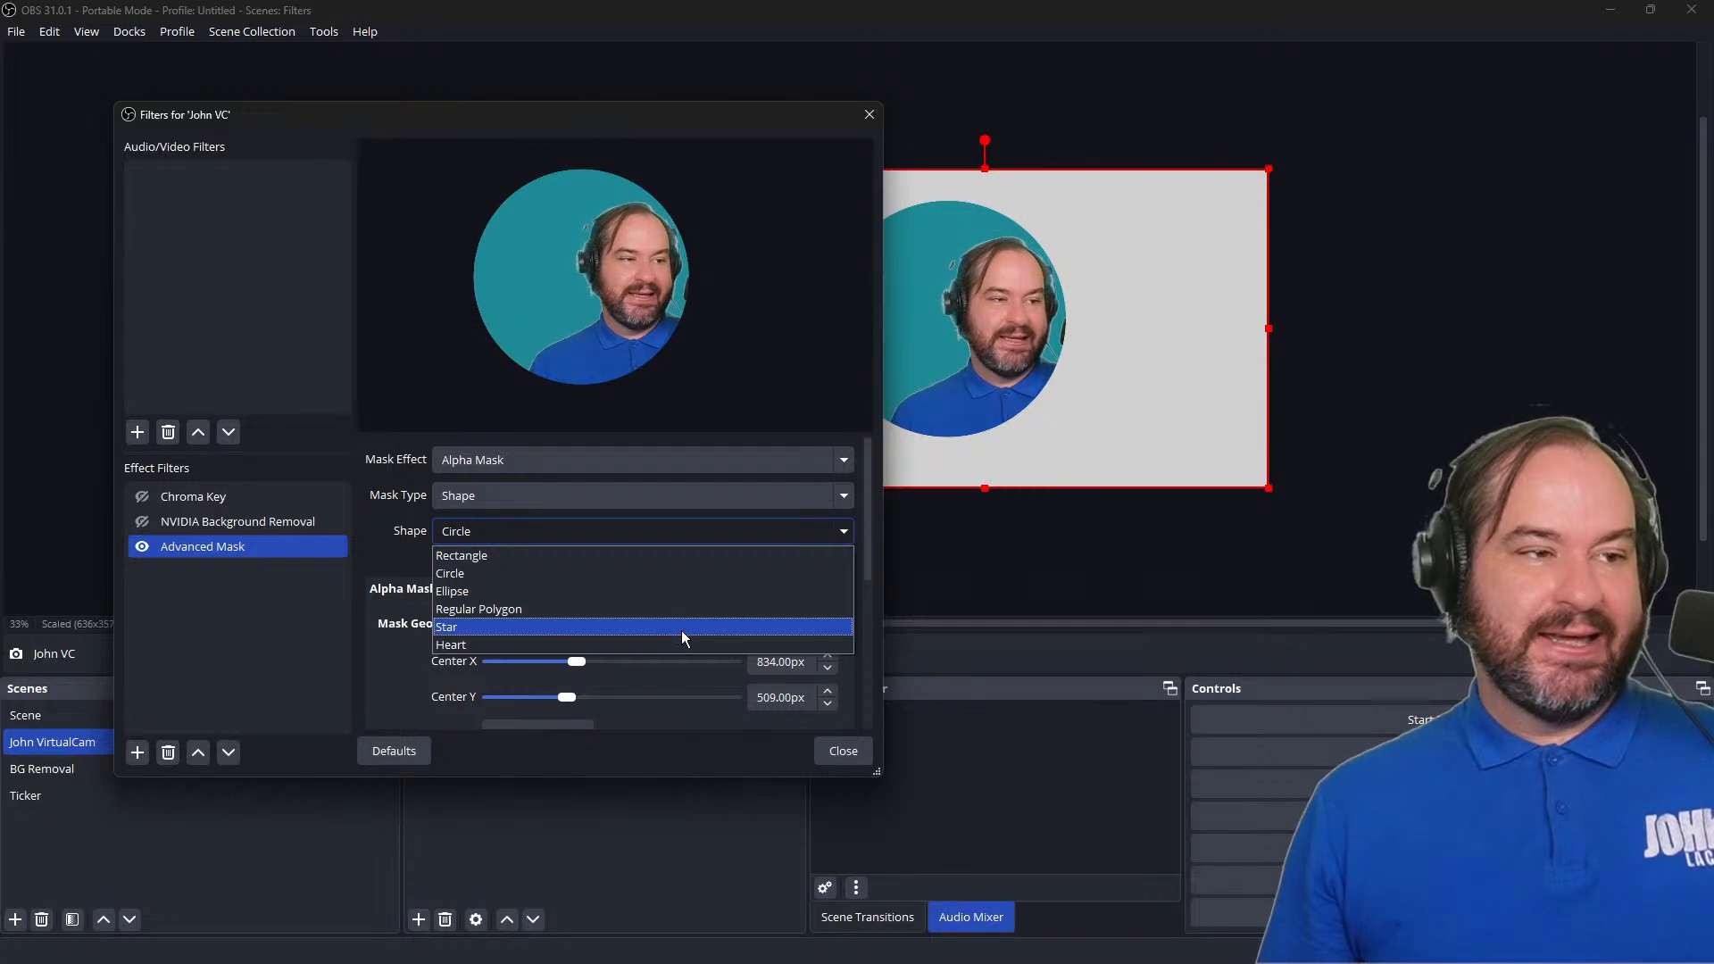
pyautogui.click(681, 643)
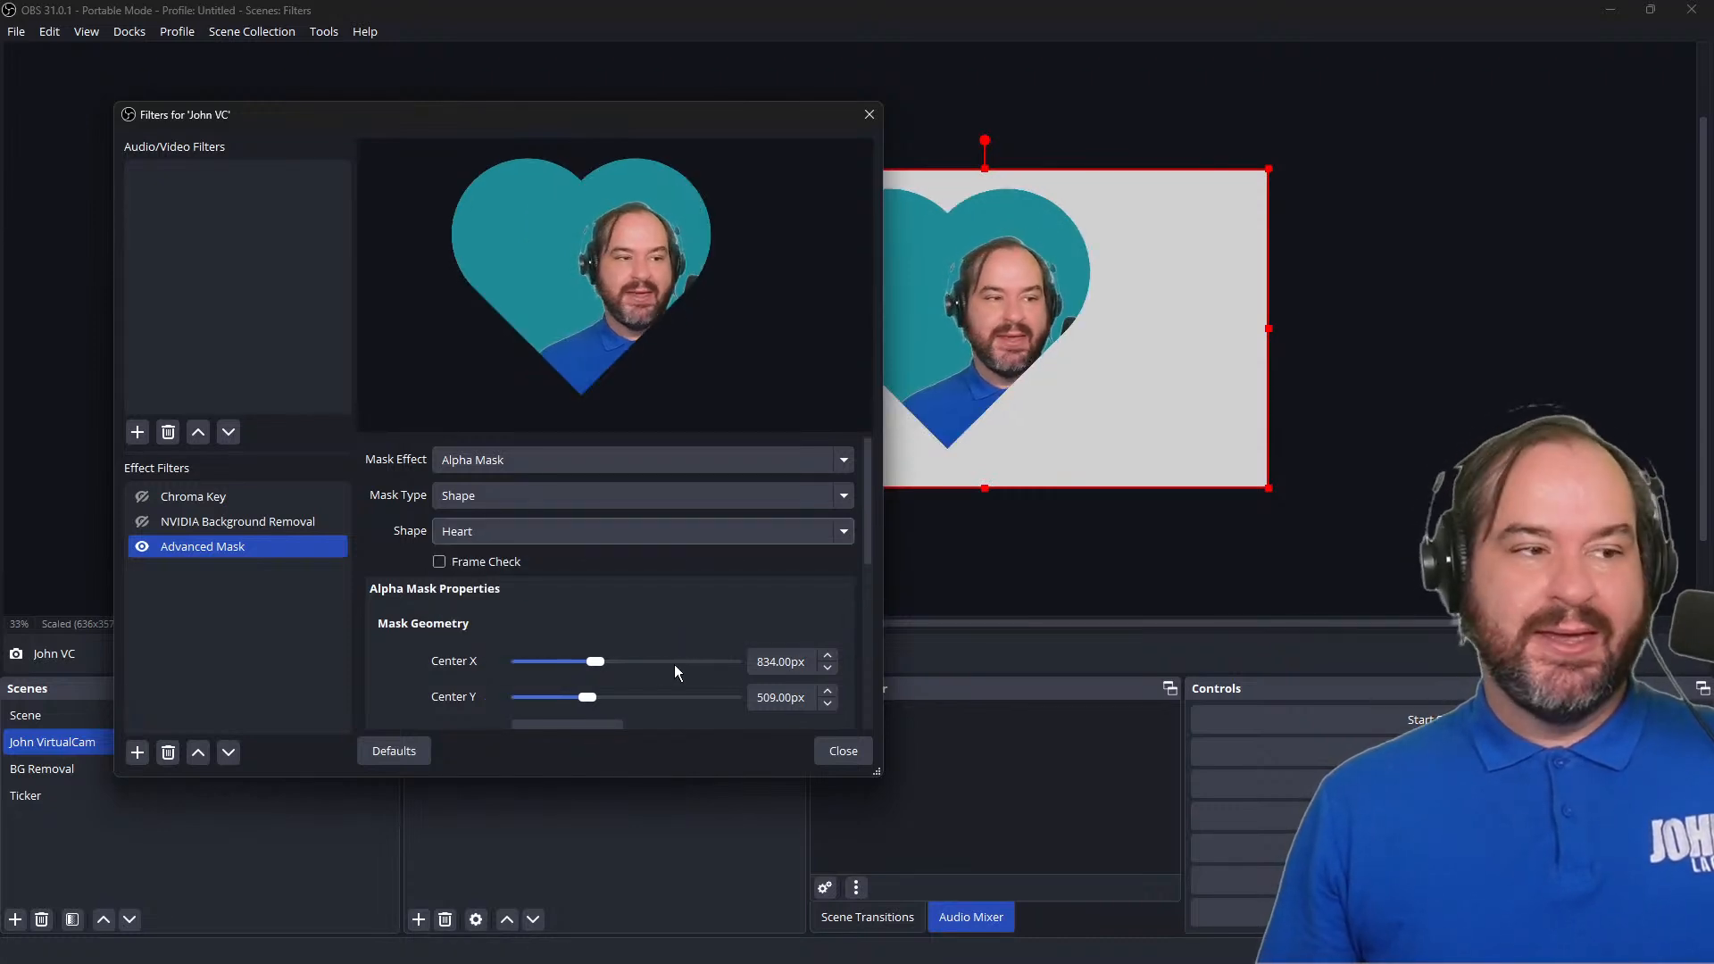
pyautogui.moveTo(596, 660); pyautogui.dragTo(601, 661)
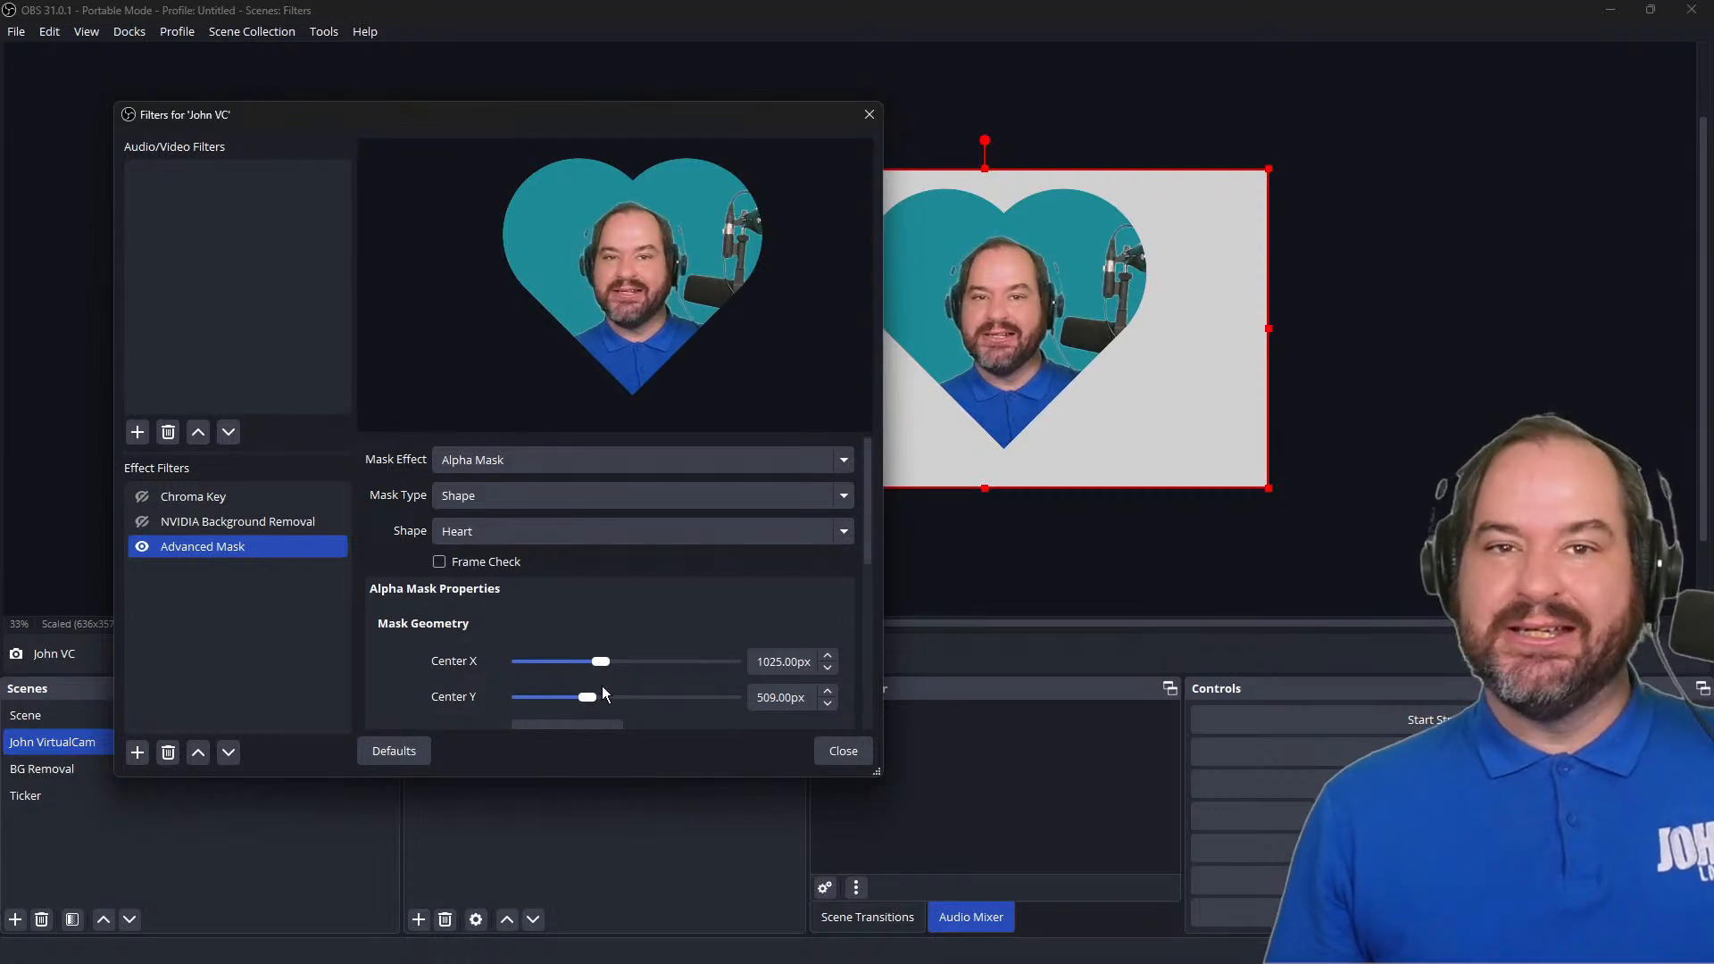
# Step: Change the mask shape to Star and look over its geometry settings
pyautogui.click(598, 531)
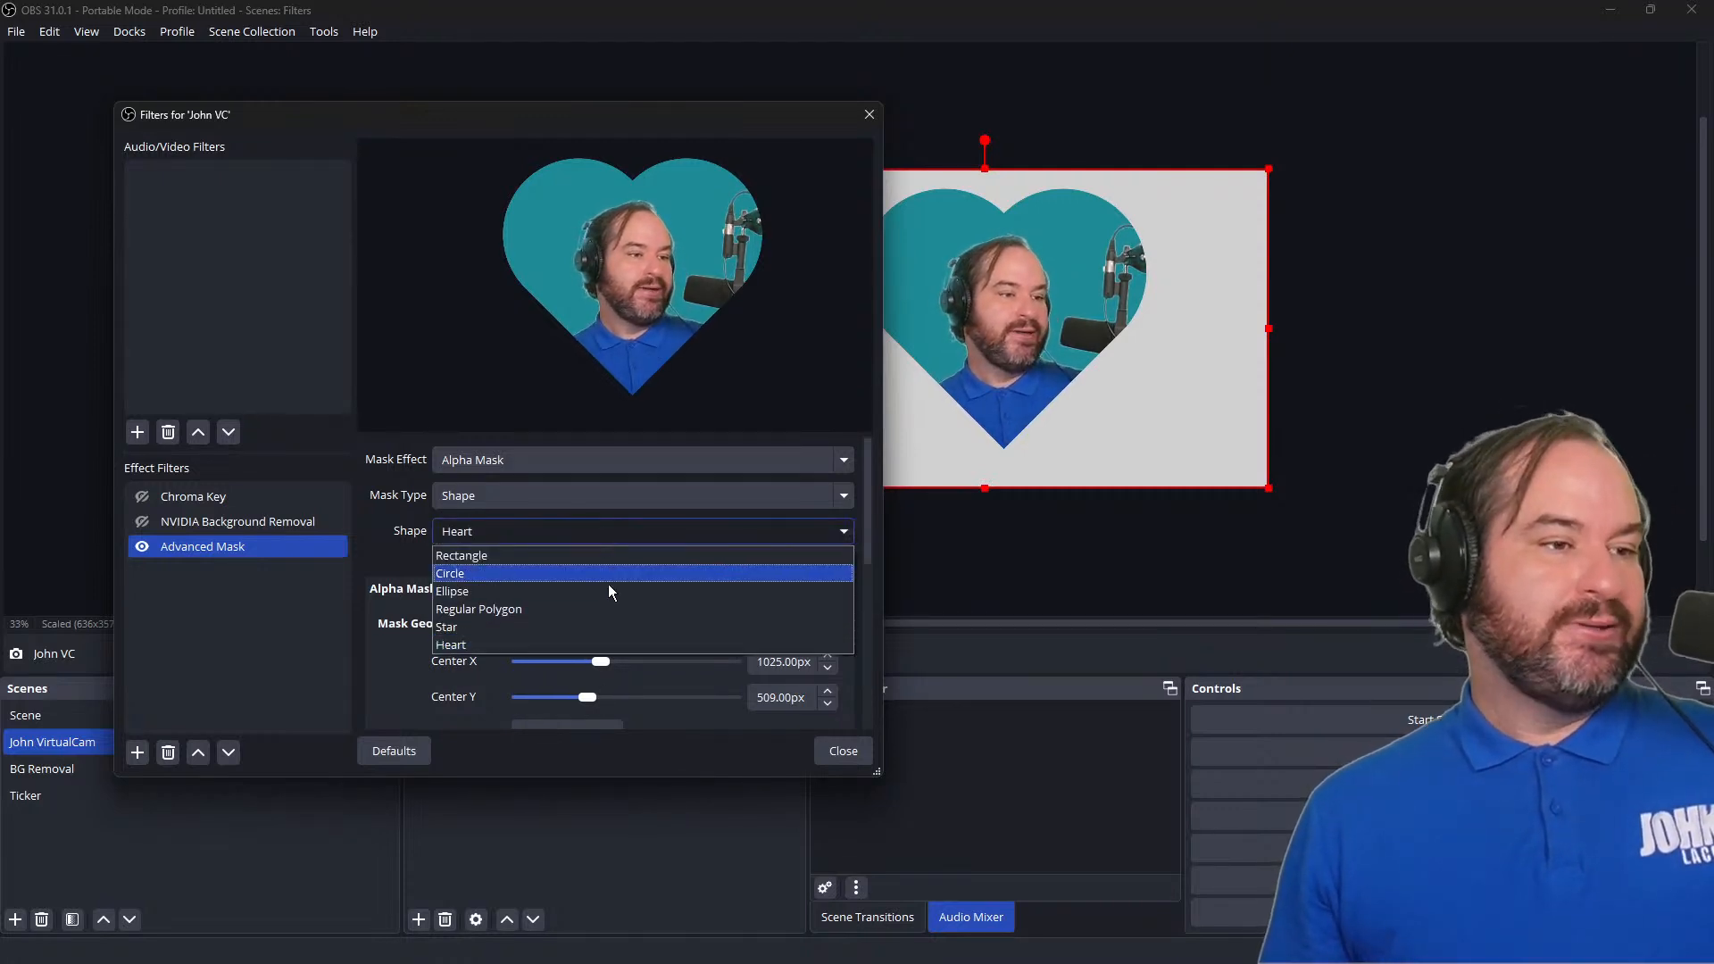
pyautogui.click(611, 626)
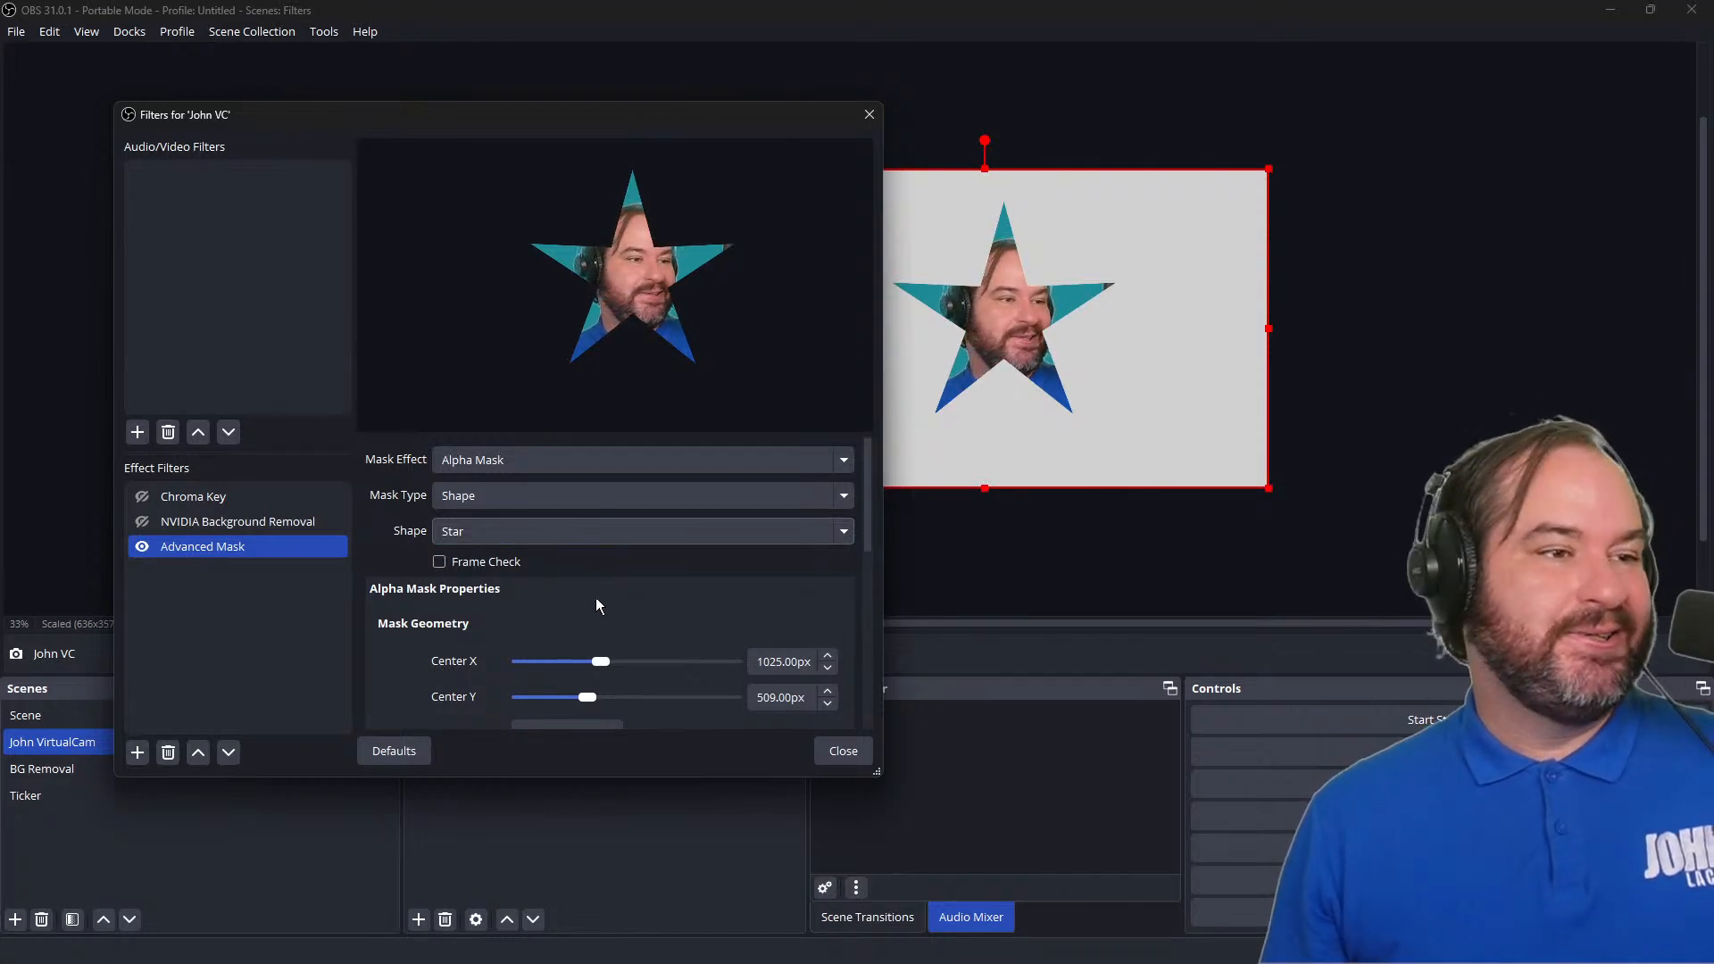
pyautogui.scroll(-5, 587, 609)
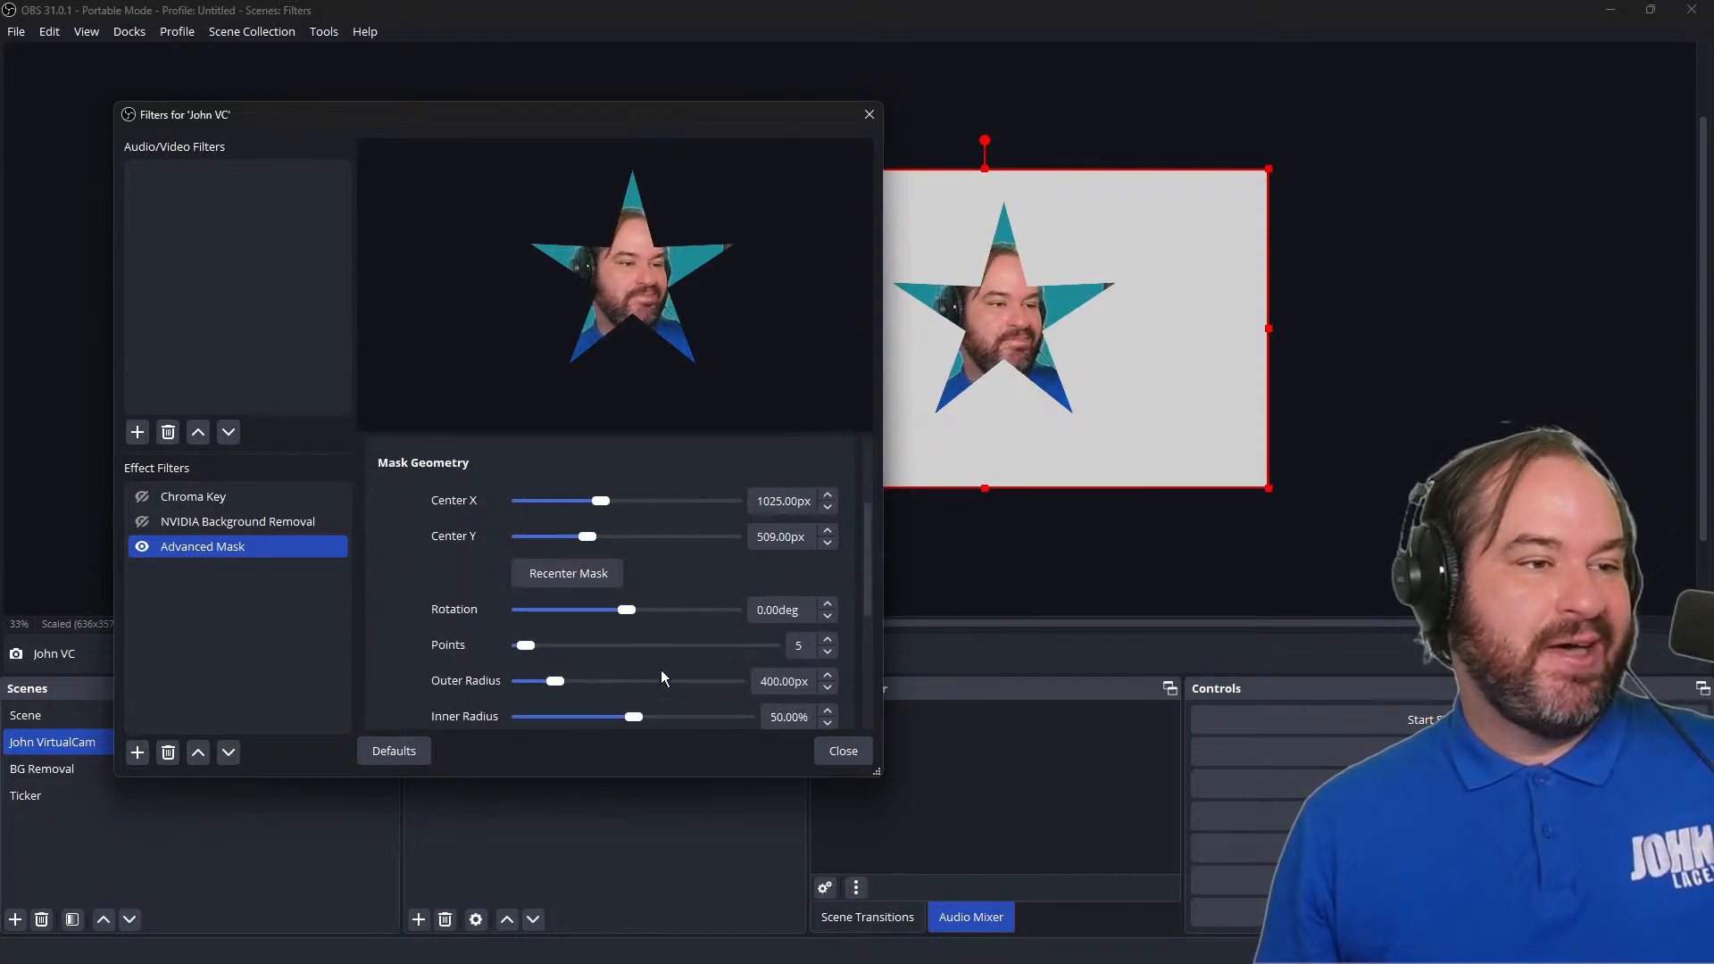
pyautogui.scroll(5, 661, 670)
# Step: Change the mask shape to Regular Polygon and disable the Advanced Mask filter
pyautogui.click(605, 534)
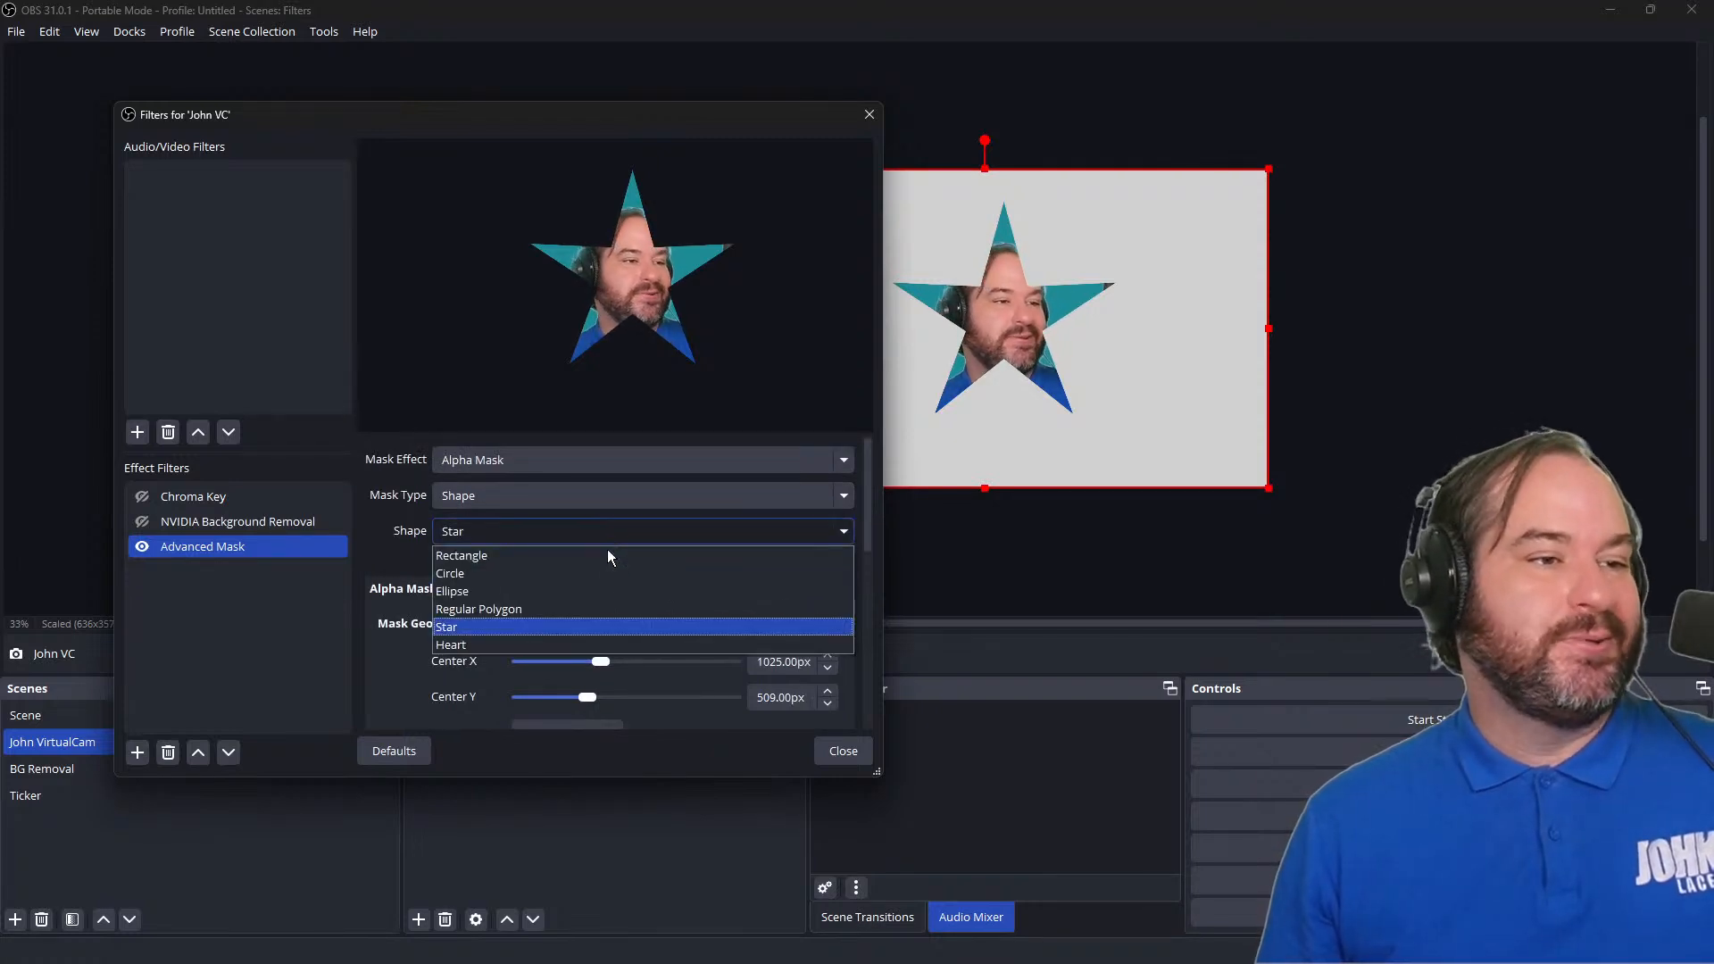
pyautogui.click(612, 610)
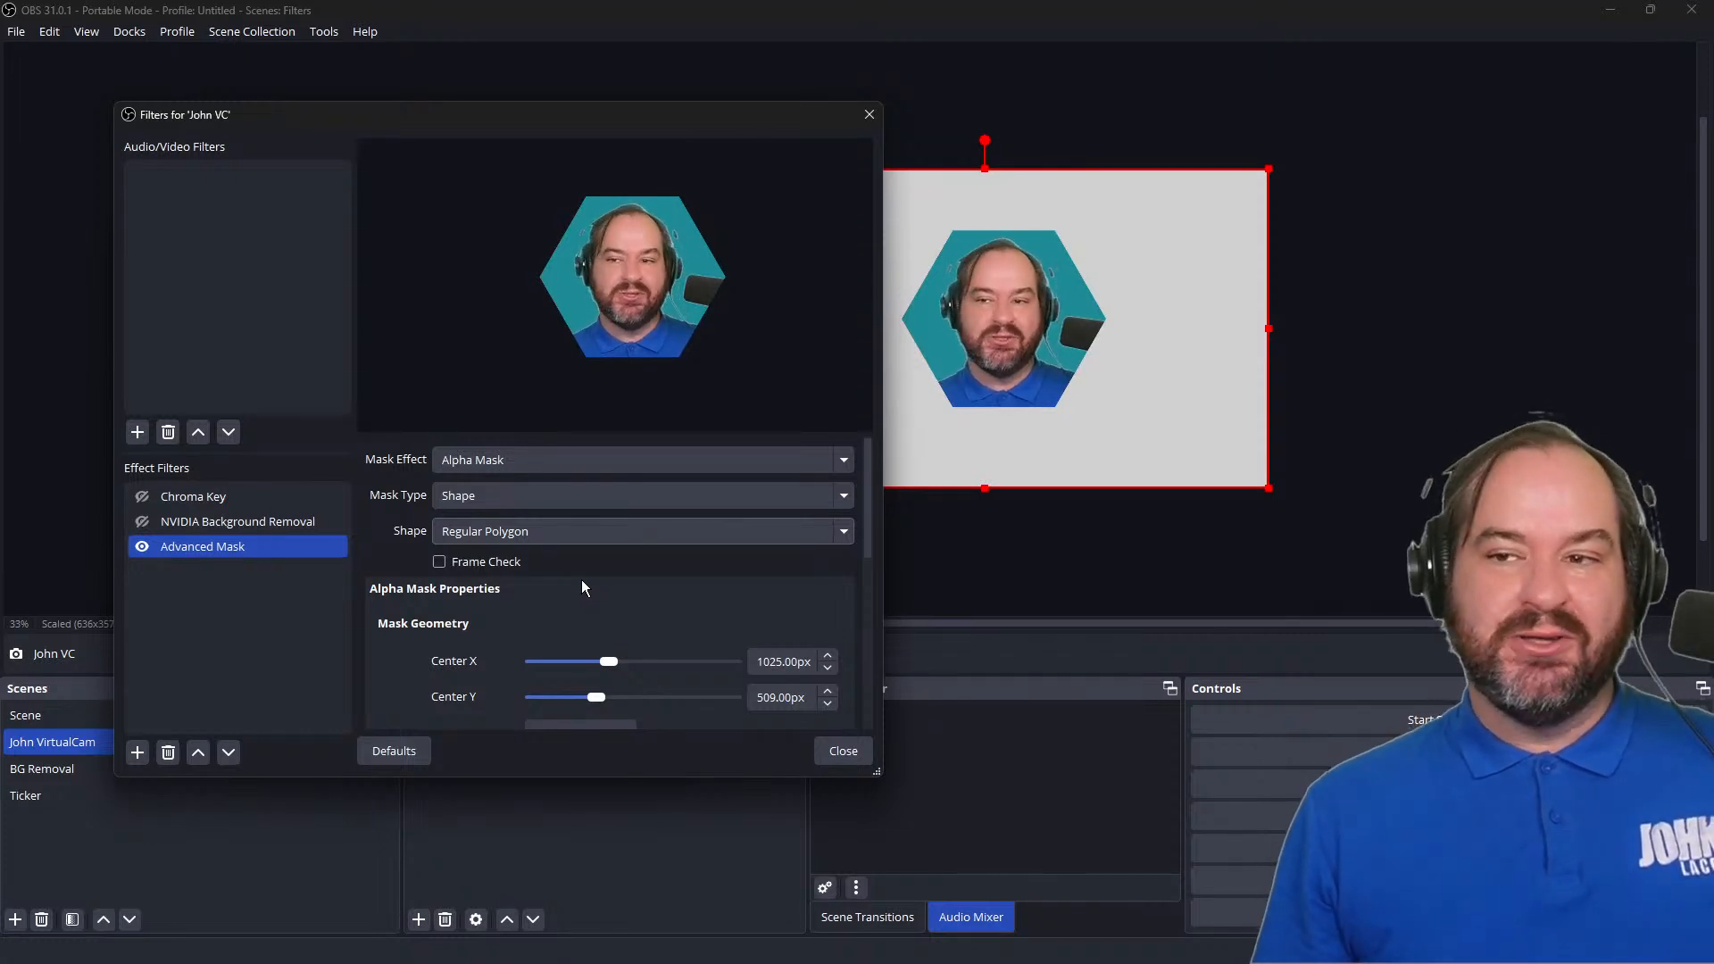
pyautogui.rightClick(270, 550)
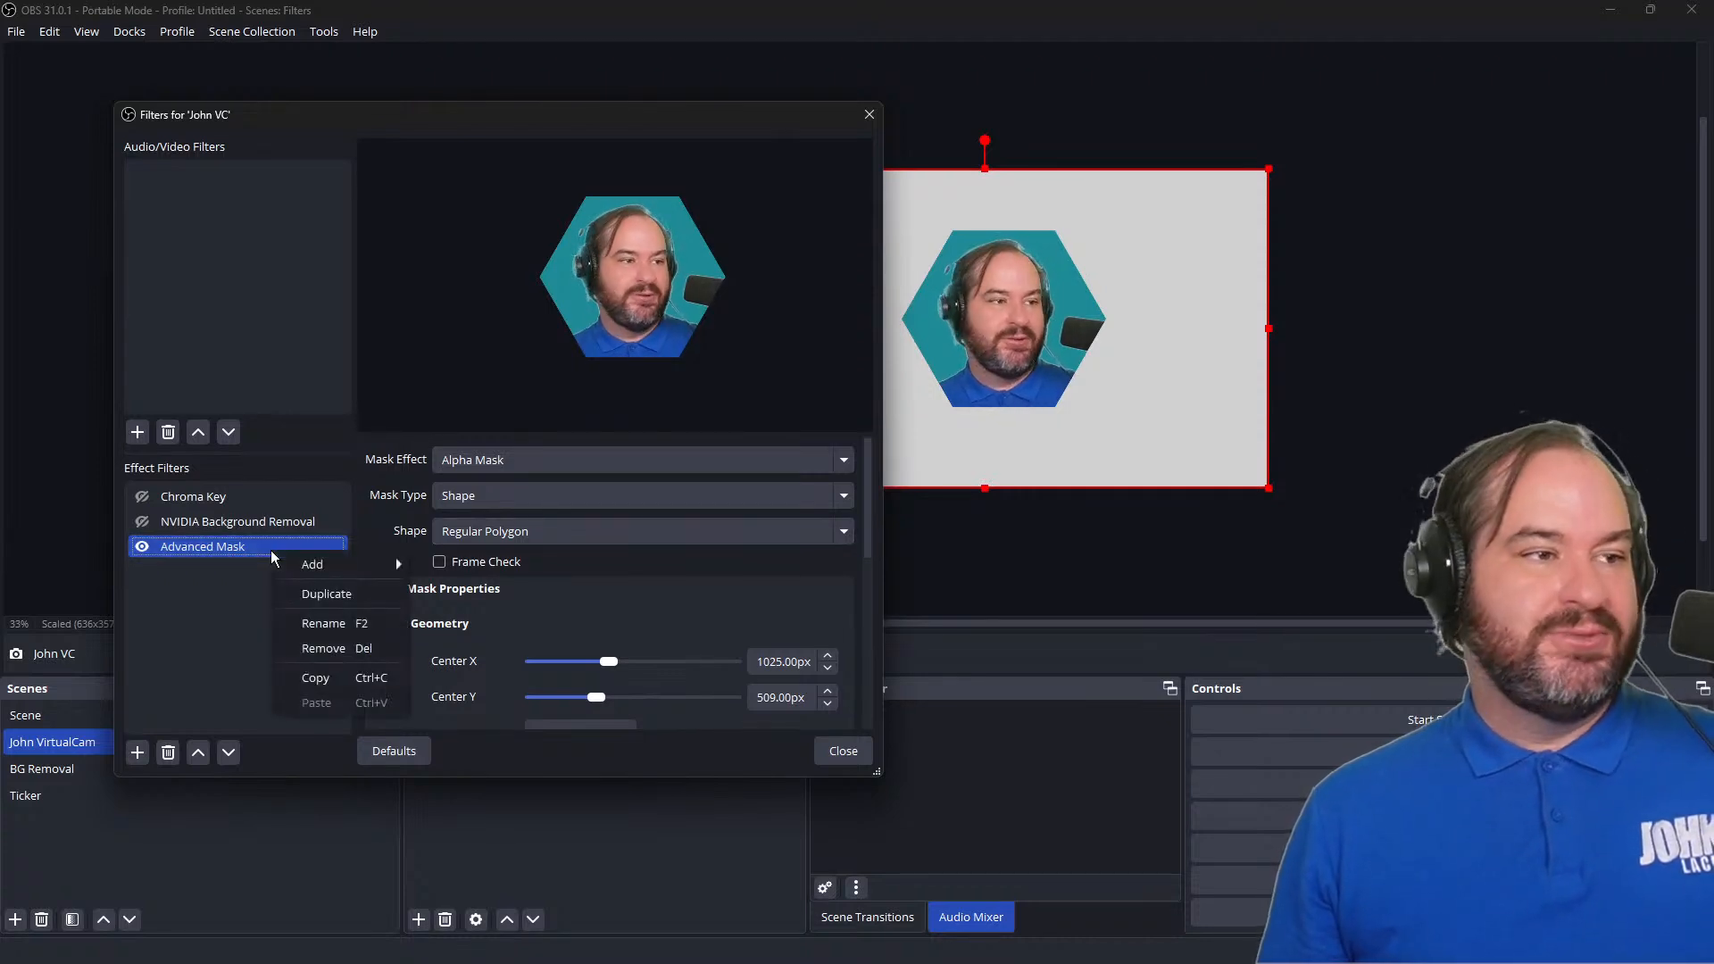
pyautogui.click(182, 548)
pyautogui.click(141, 546)
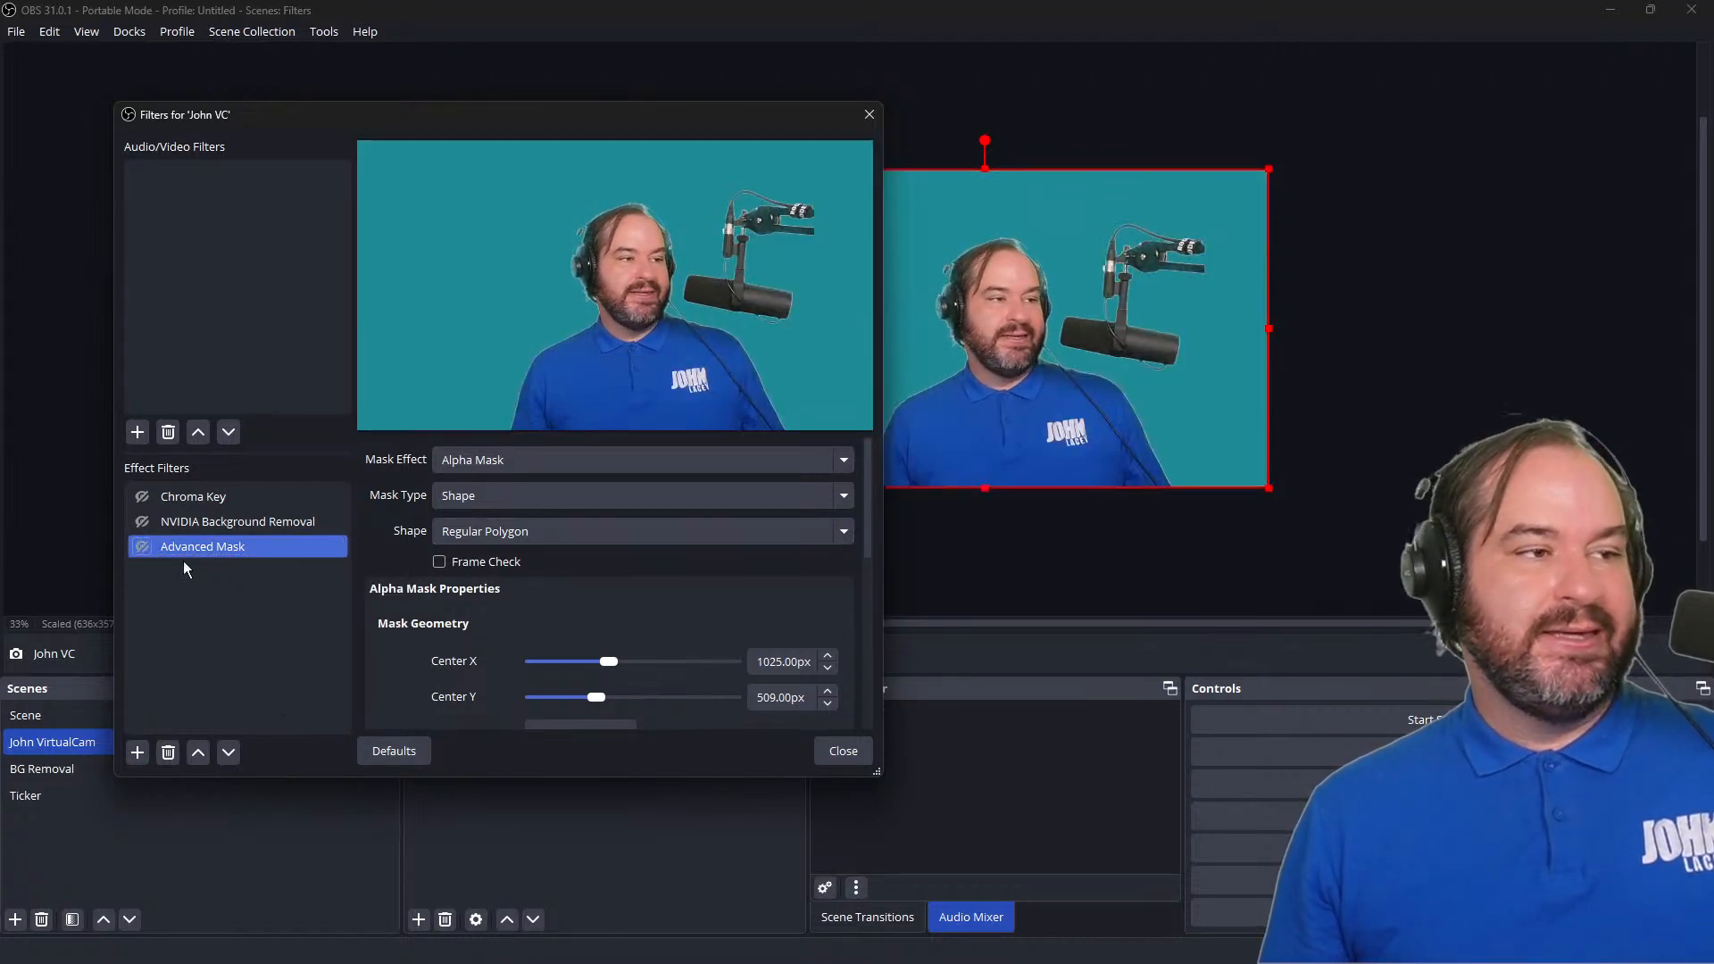
# Step: Try adding a Move Source effect filter to the John VC source, and remove it again
pyautogui.click(136, 754)
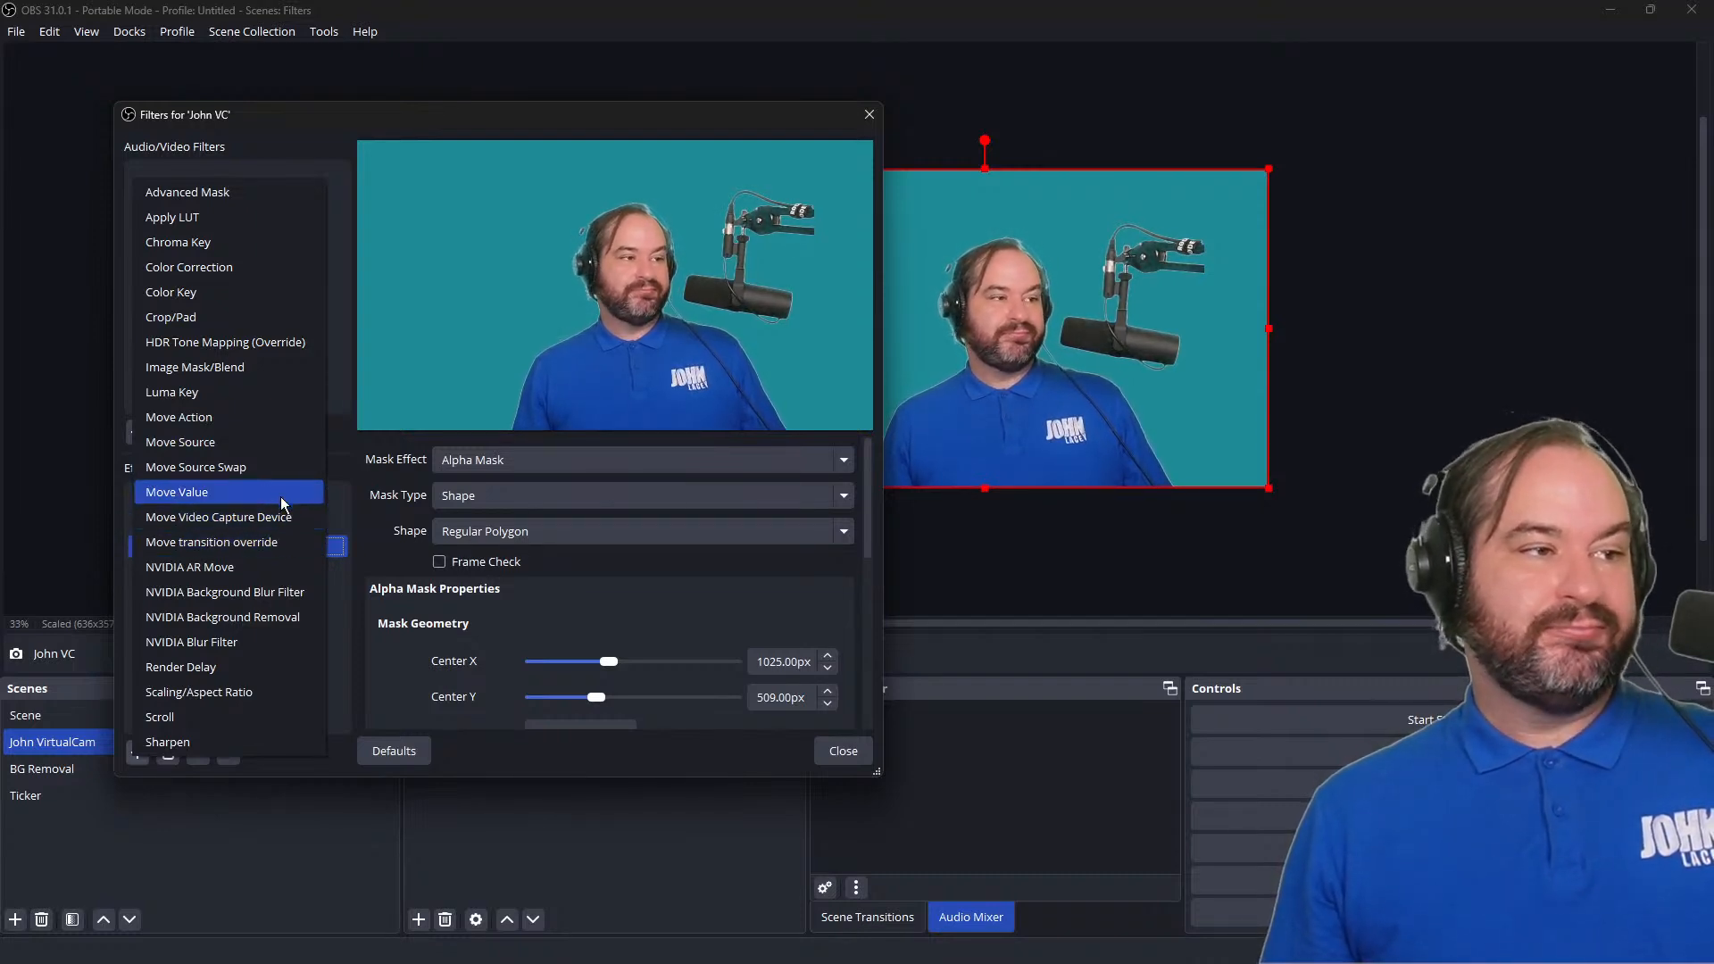
pyautogui.click(285, 437)
pyautogui.click(452, 472)
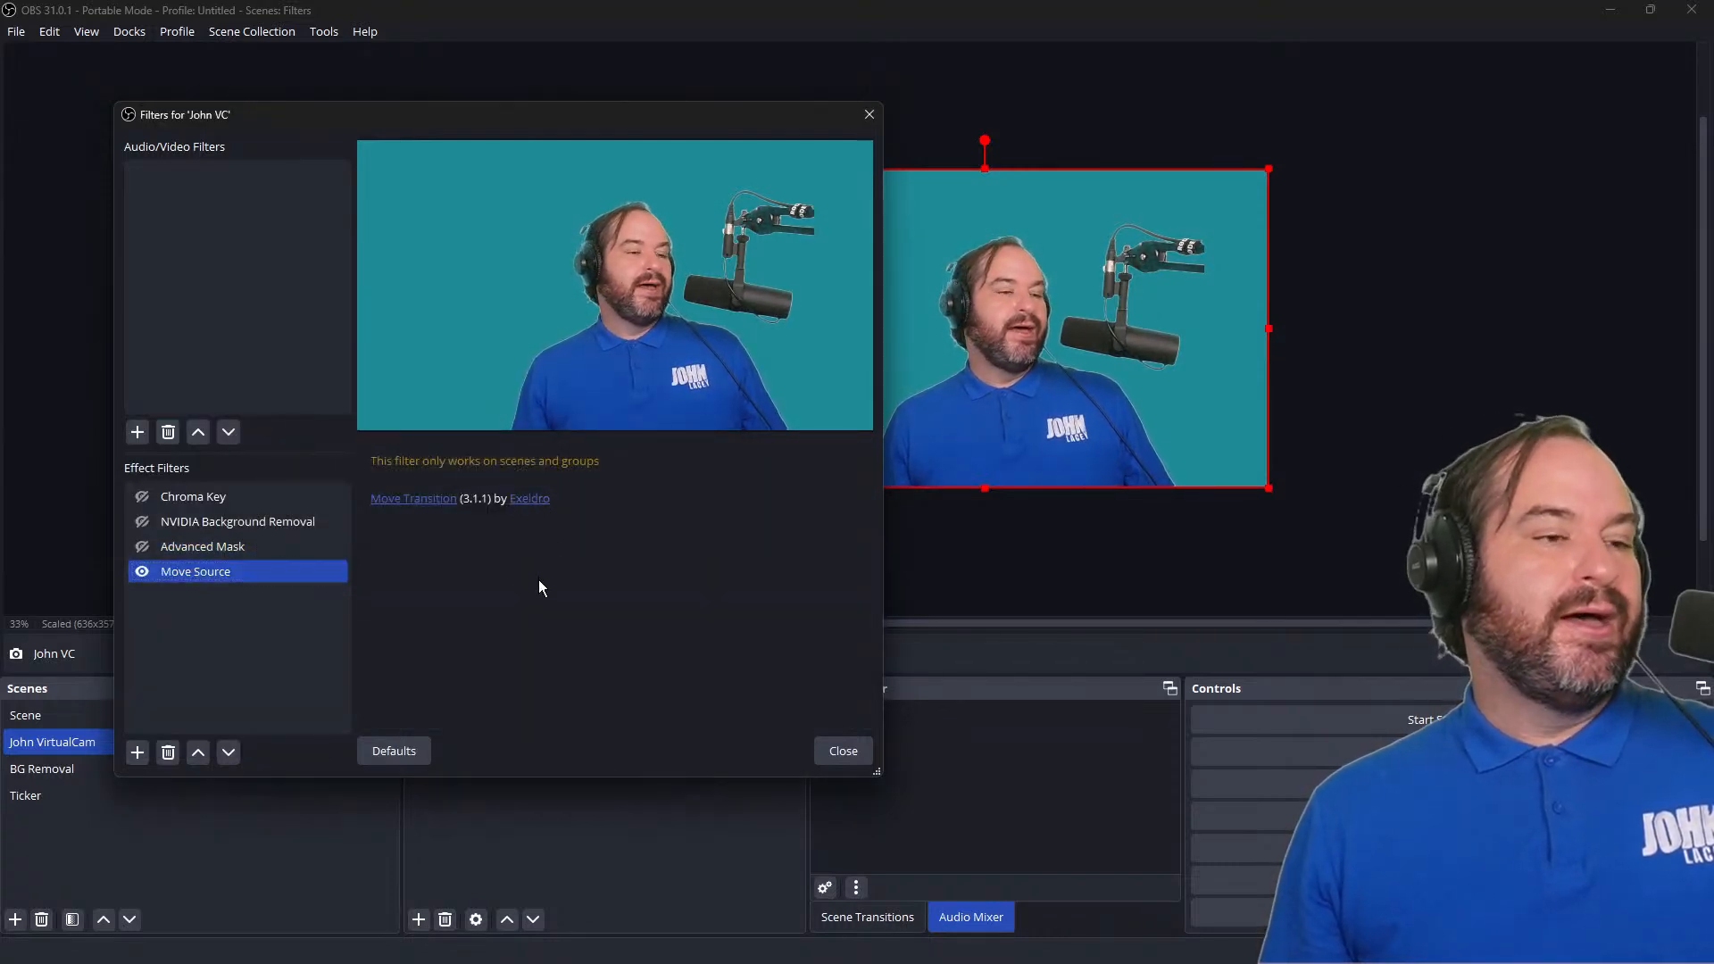
pyautogui.rightClick(215, 568)
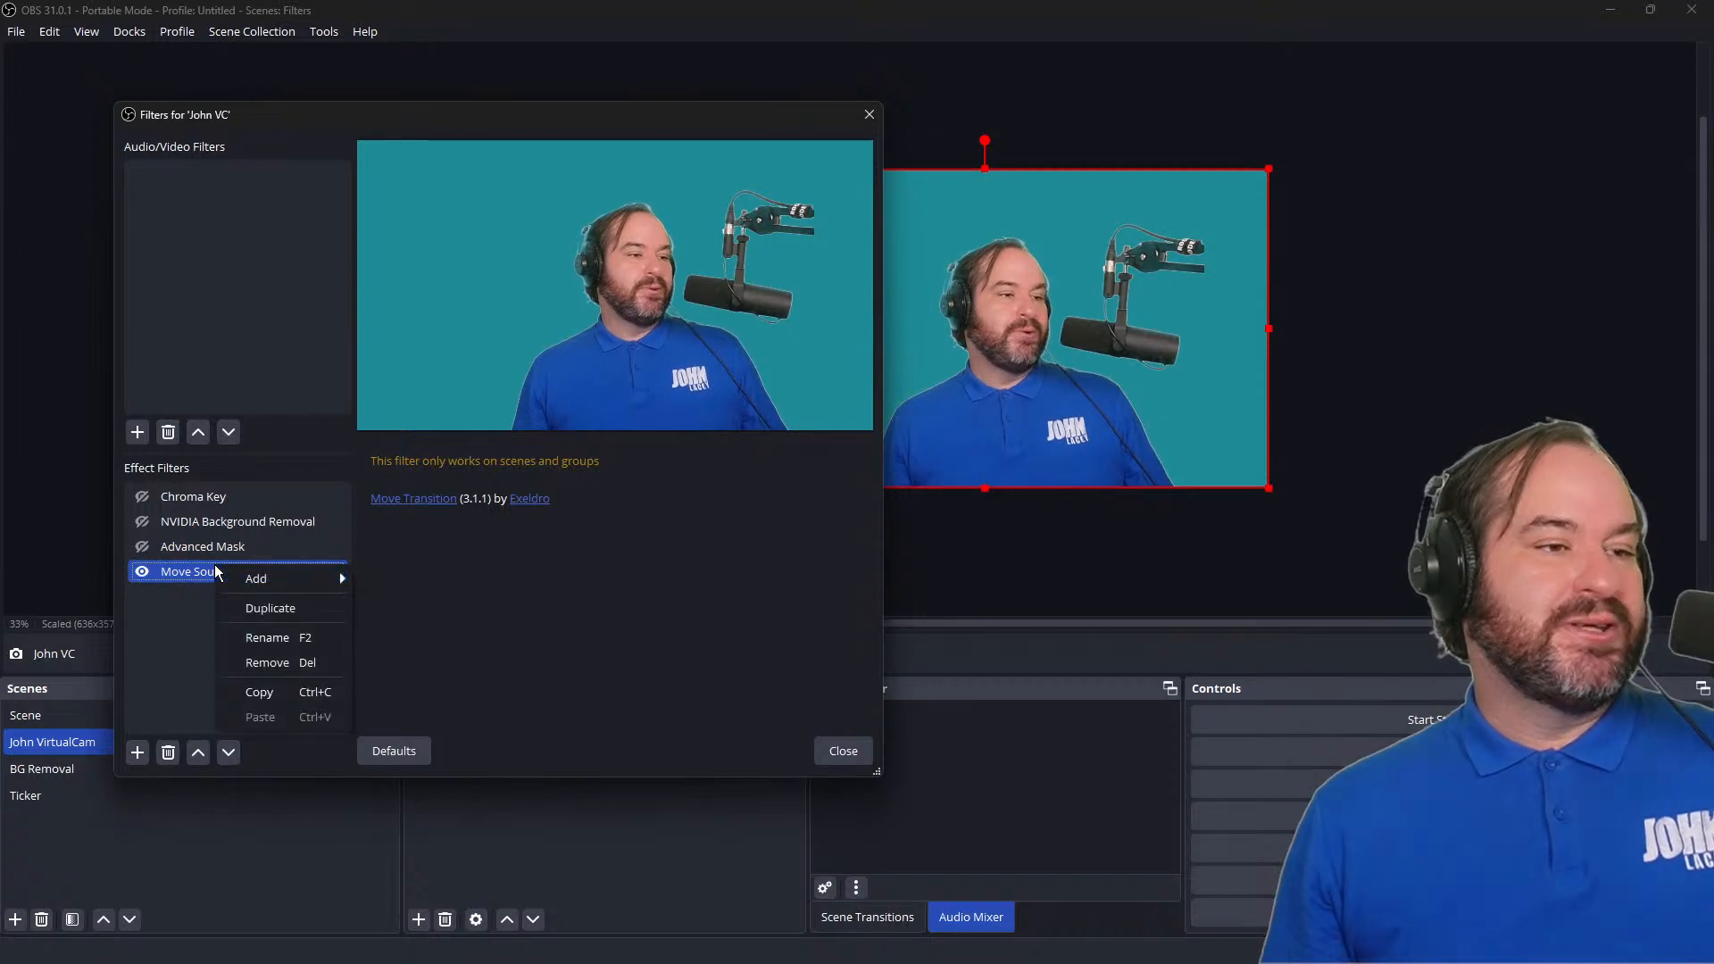
pyautogui.click(264, 662)
pyautogui.click(579, 461)
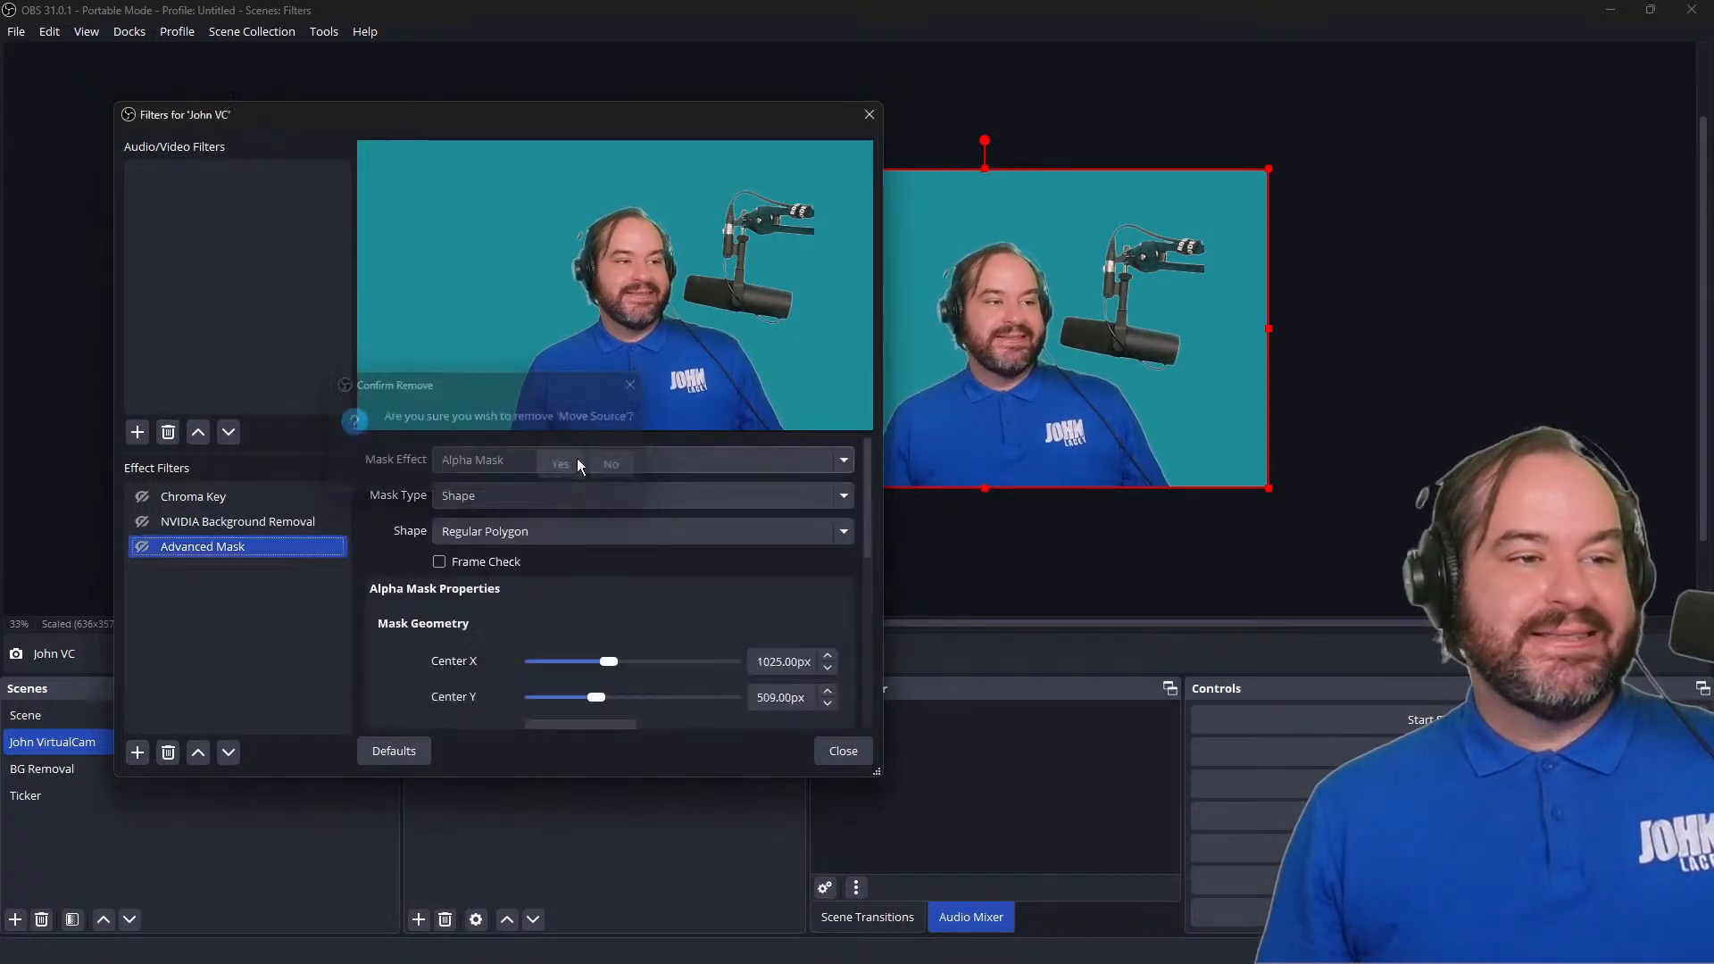
# Step: Close the John VC filters and add a Move Source filter named "Back to normal" to the John VirtualCam scene
pyautogui.click(839, 753)
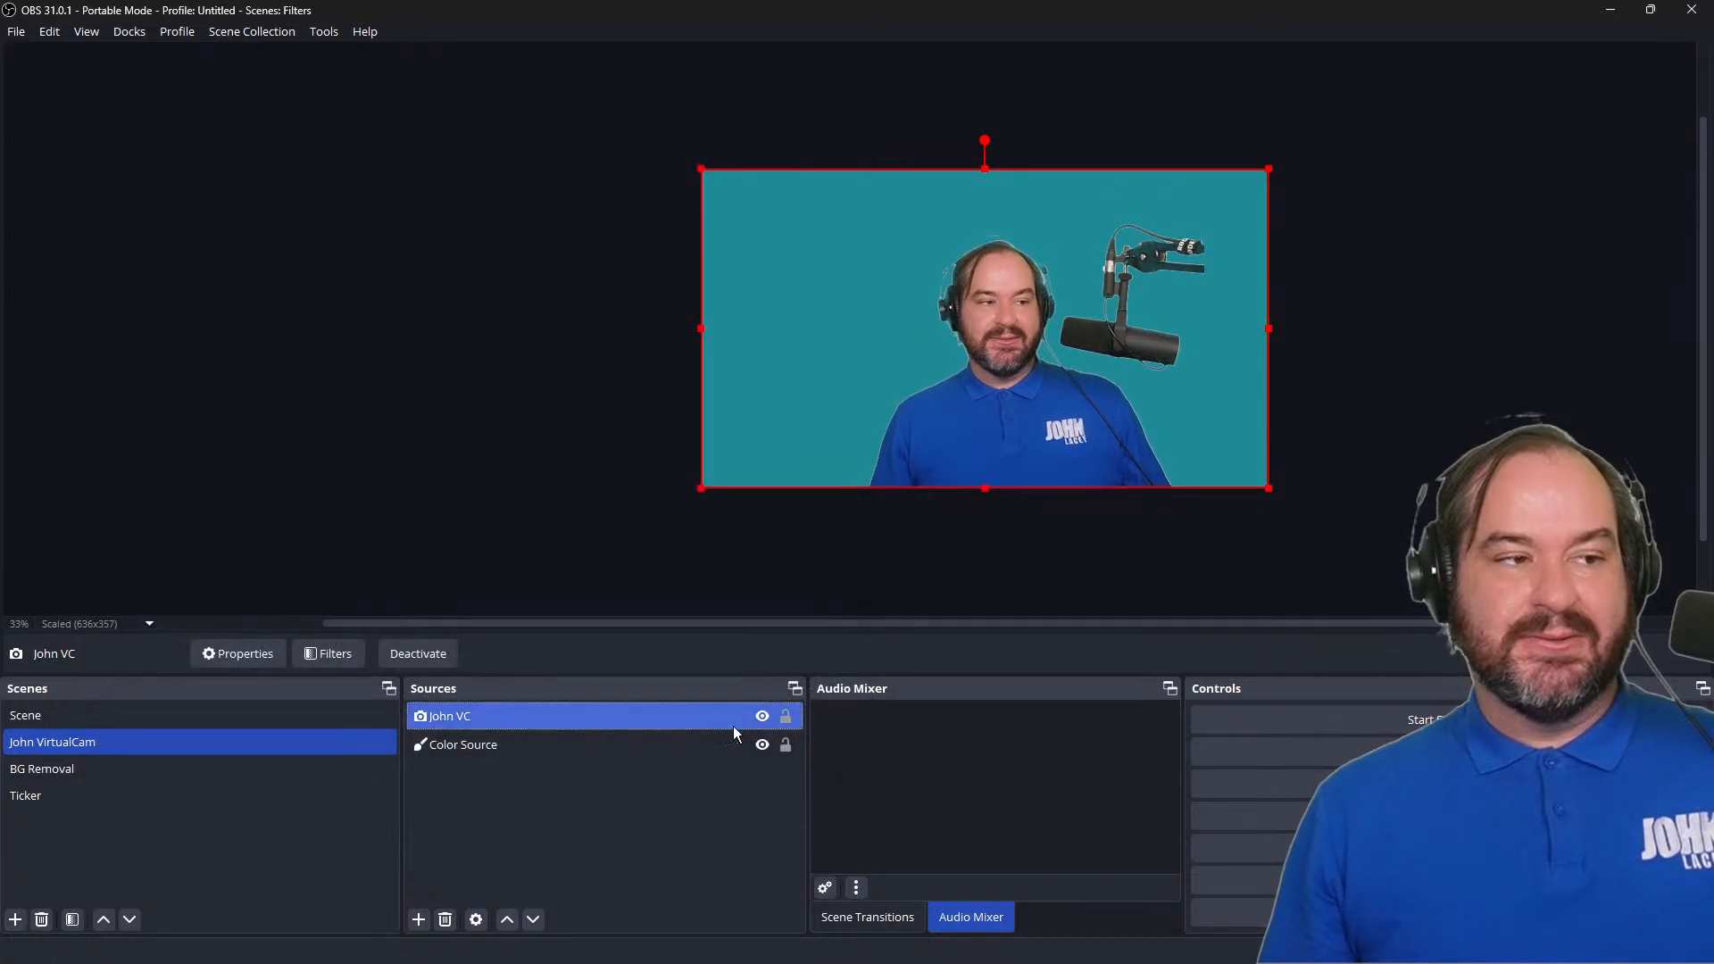
pyautogui.rightClick(286, 746)
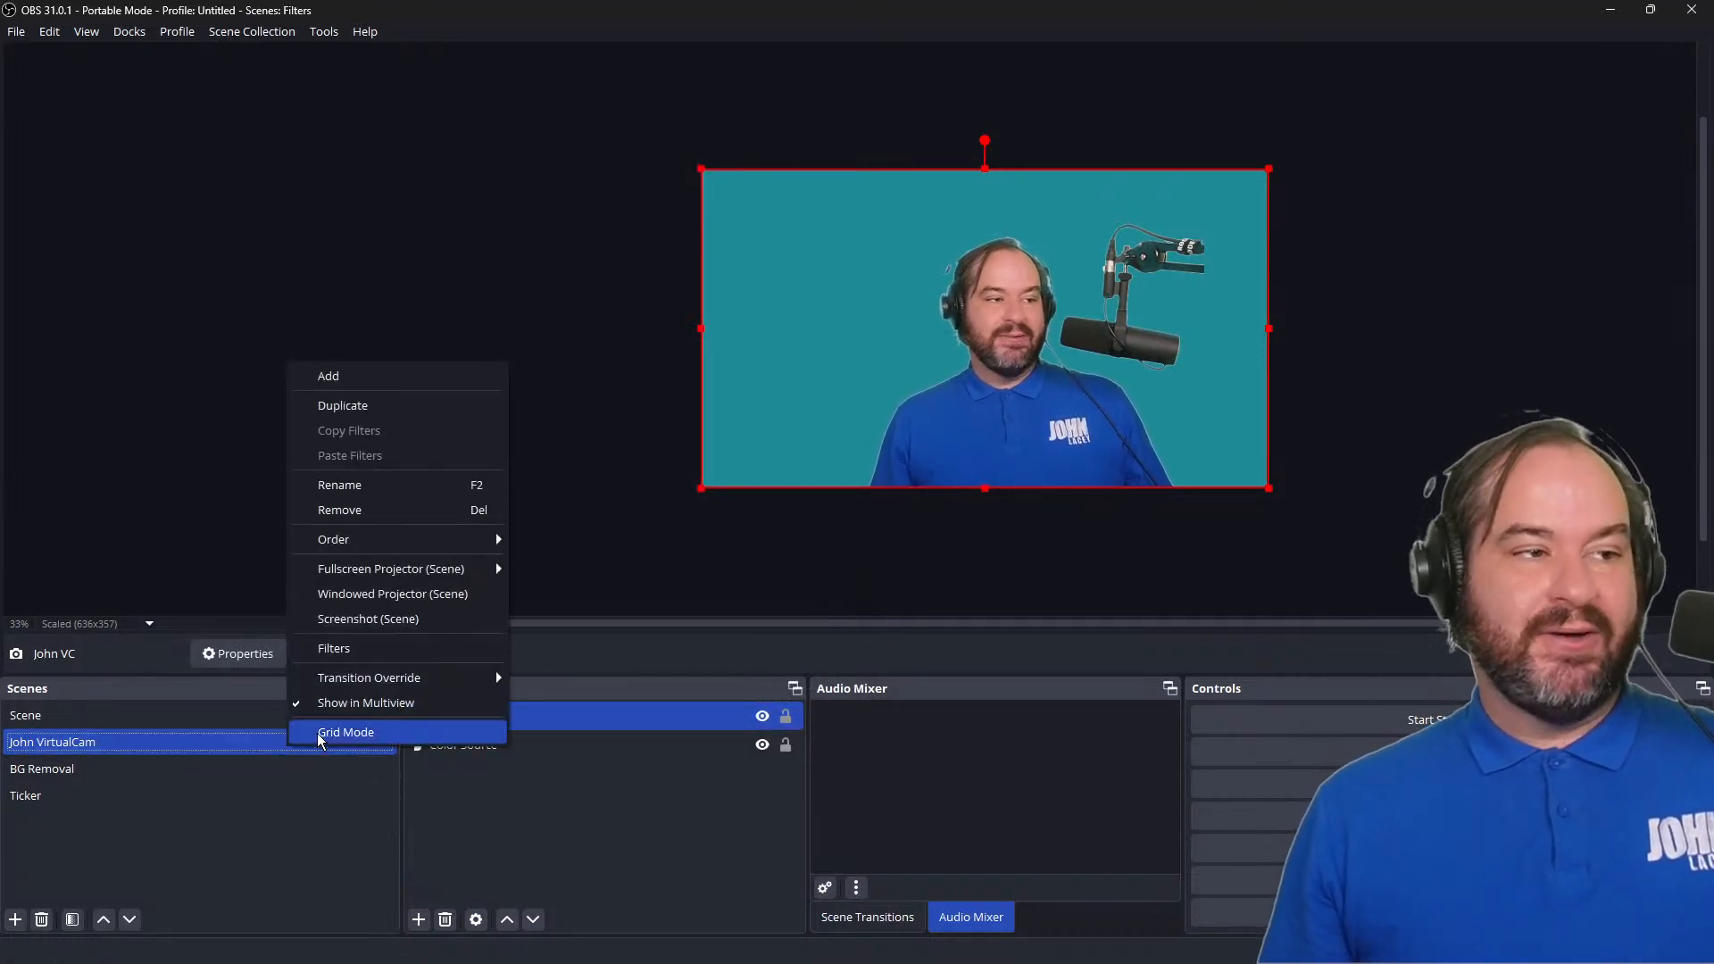
pyautogui.click(333, 661)
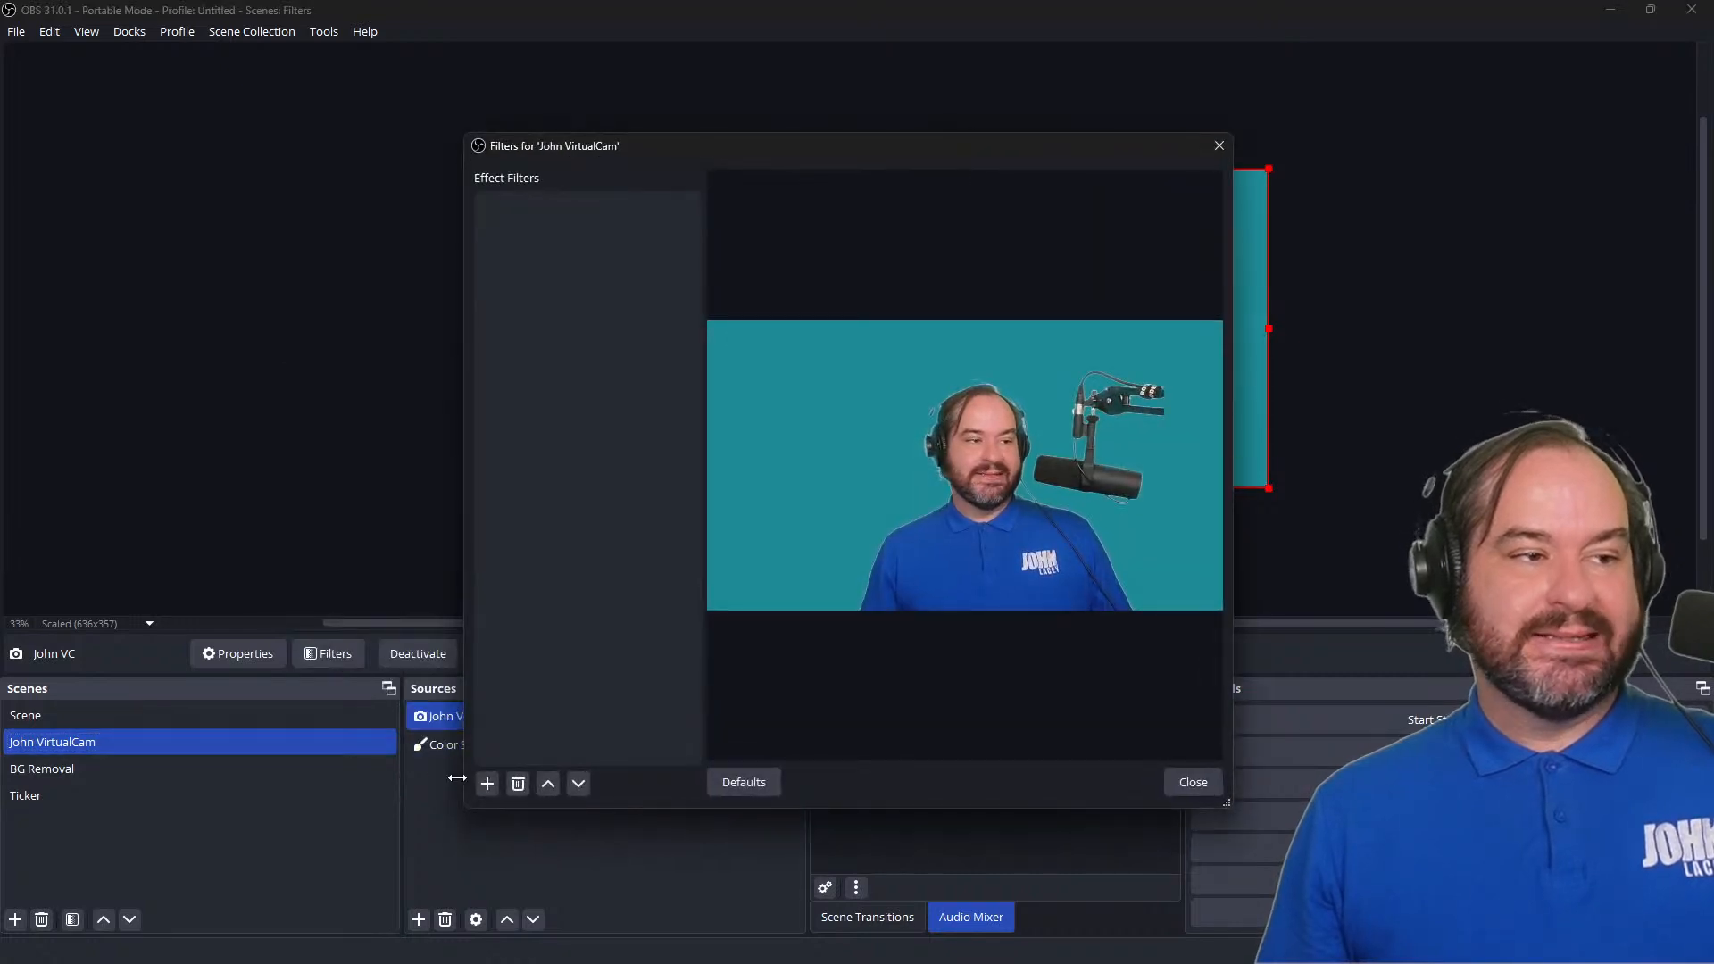
pyautogui.click(487, 786)
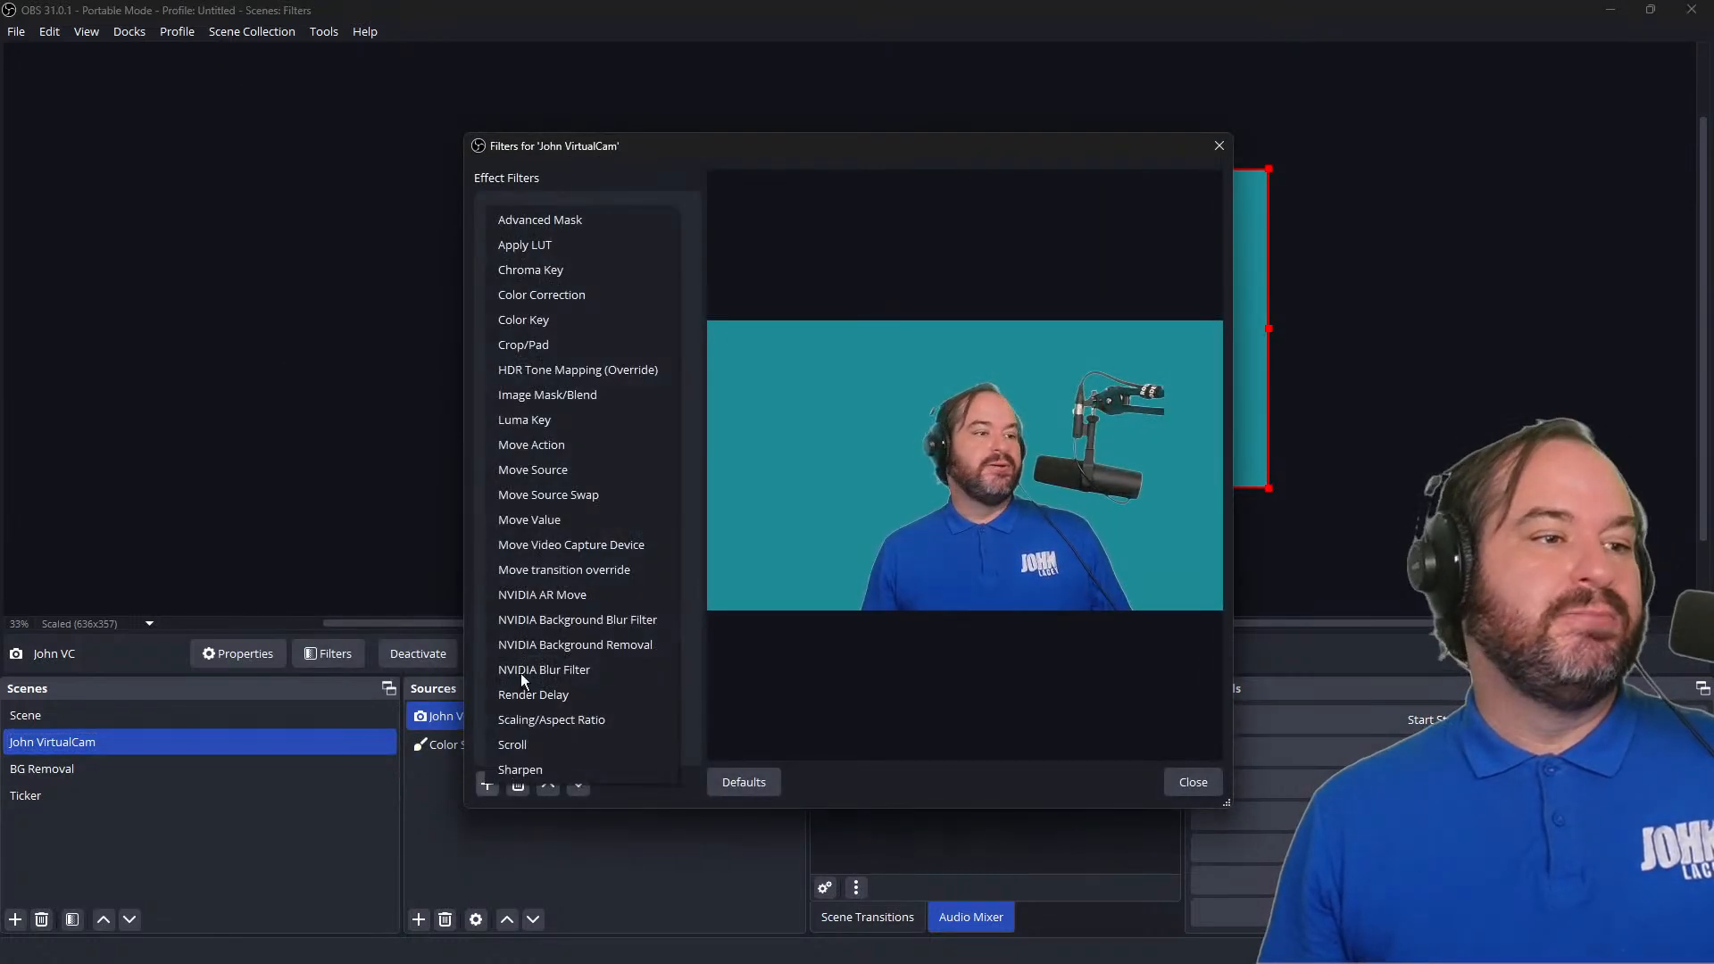
pyautogui.click(576, 473)
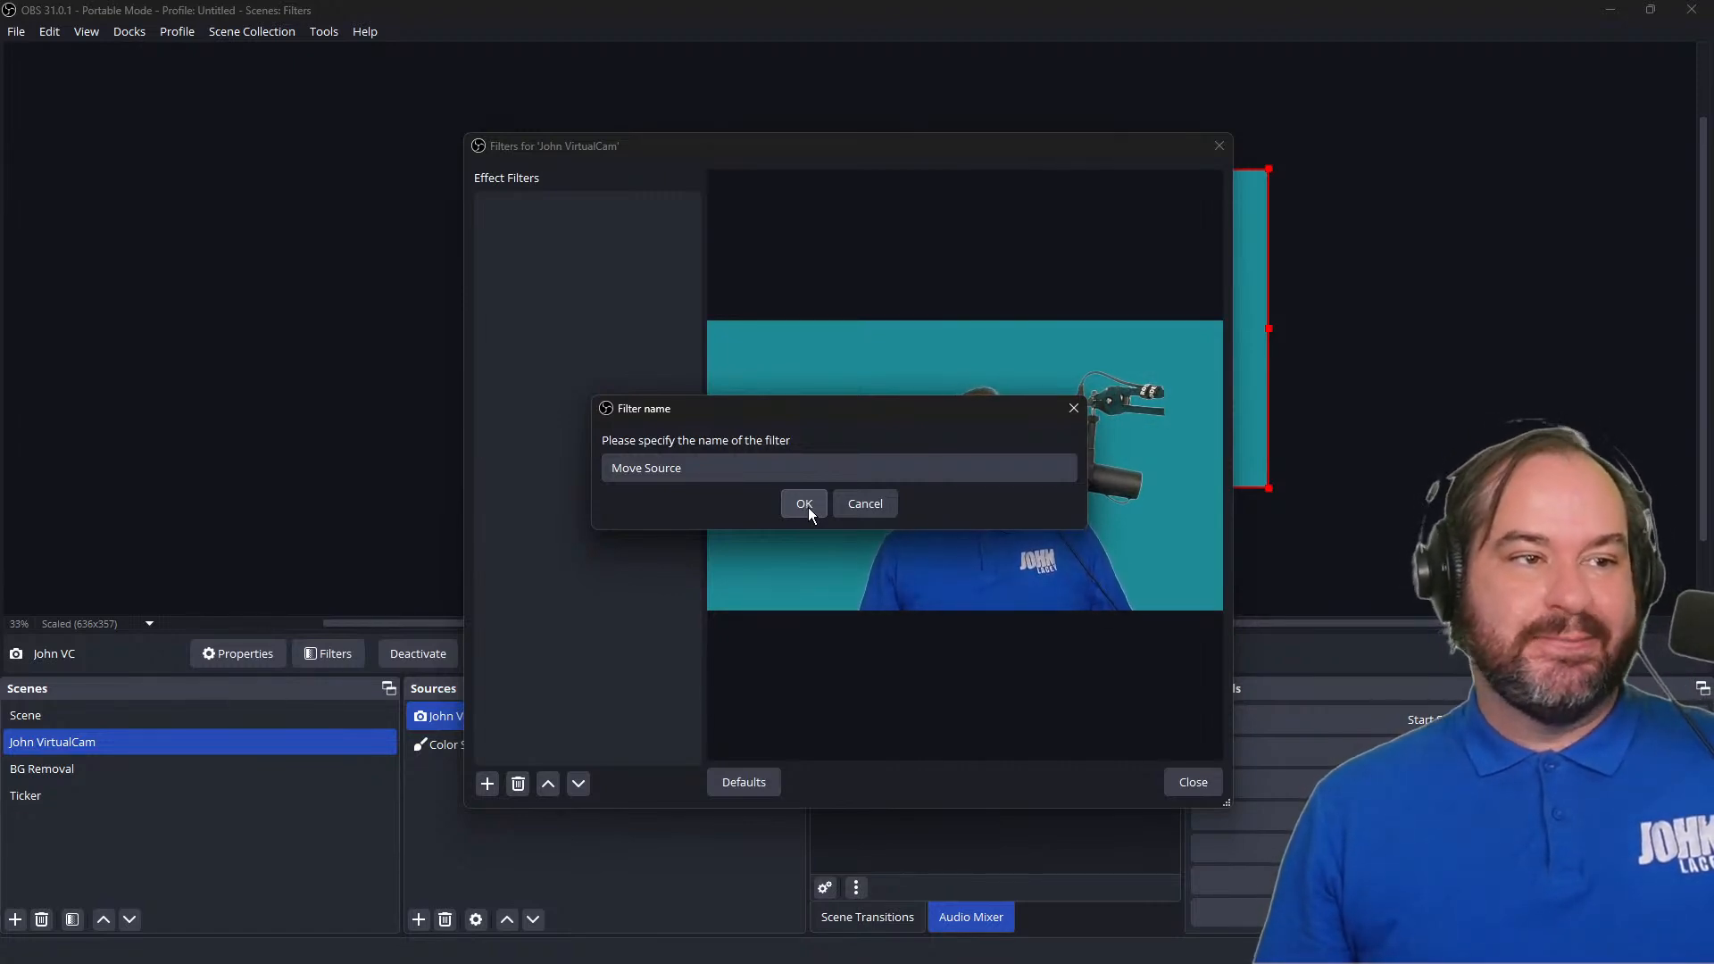
pyautogui.moveTo(796, 468); pyautogui.dragTo(512, 468)
pyautogui.write('Ba')
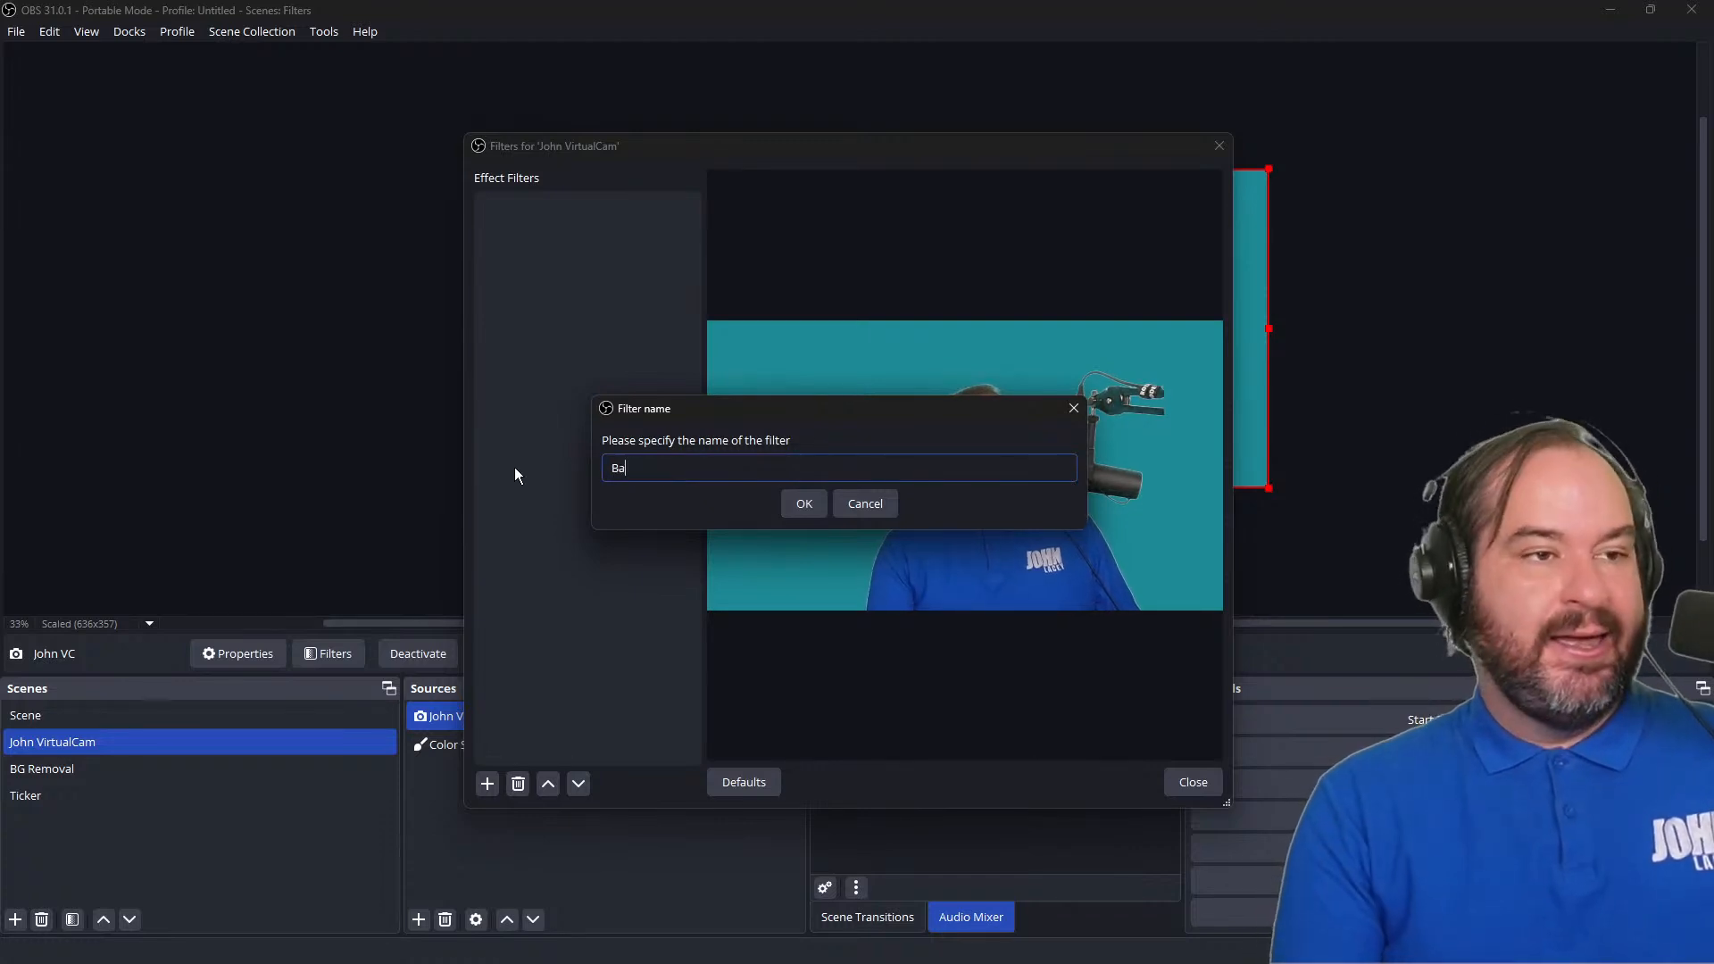
pyautogui.write('ck to normal')
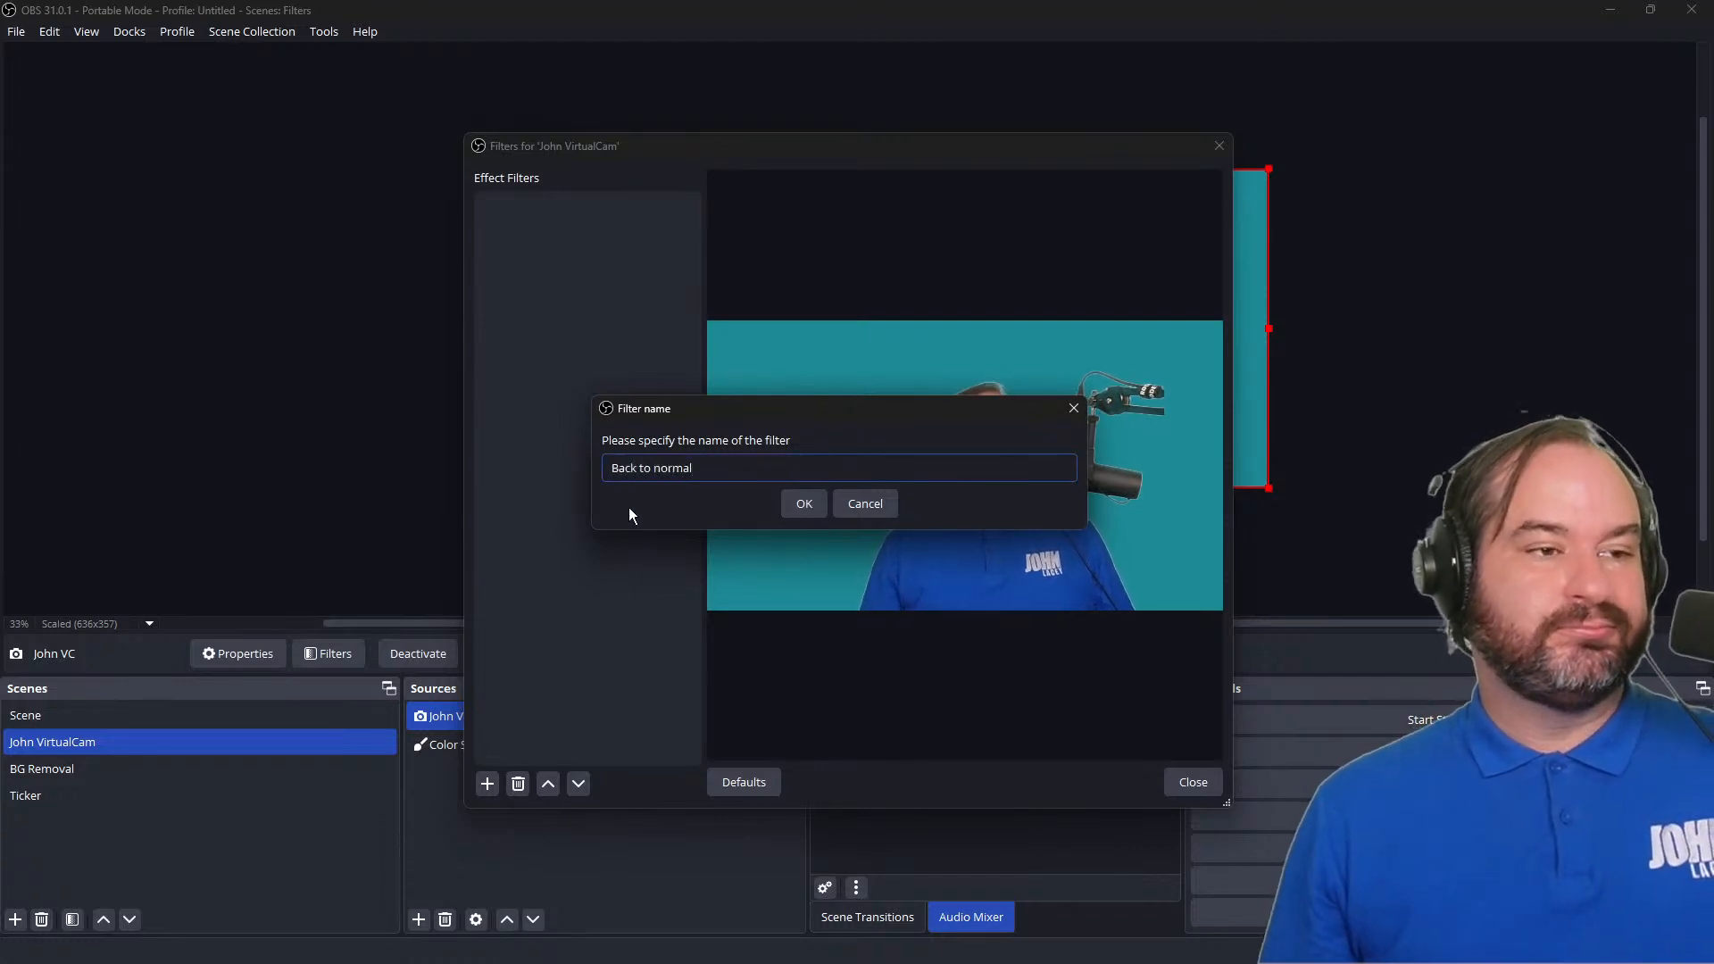
pyautogui.click(814, 501)
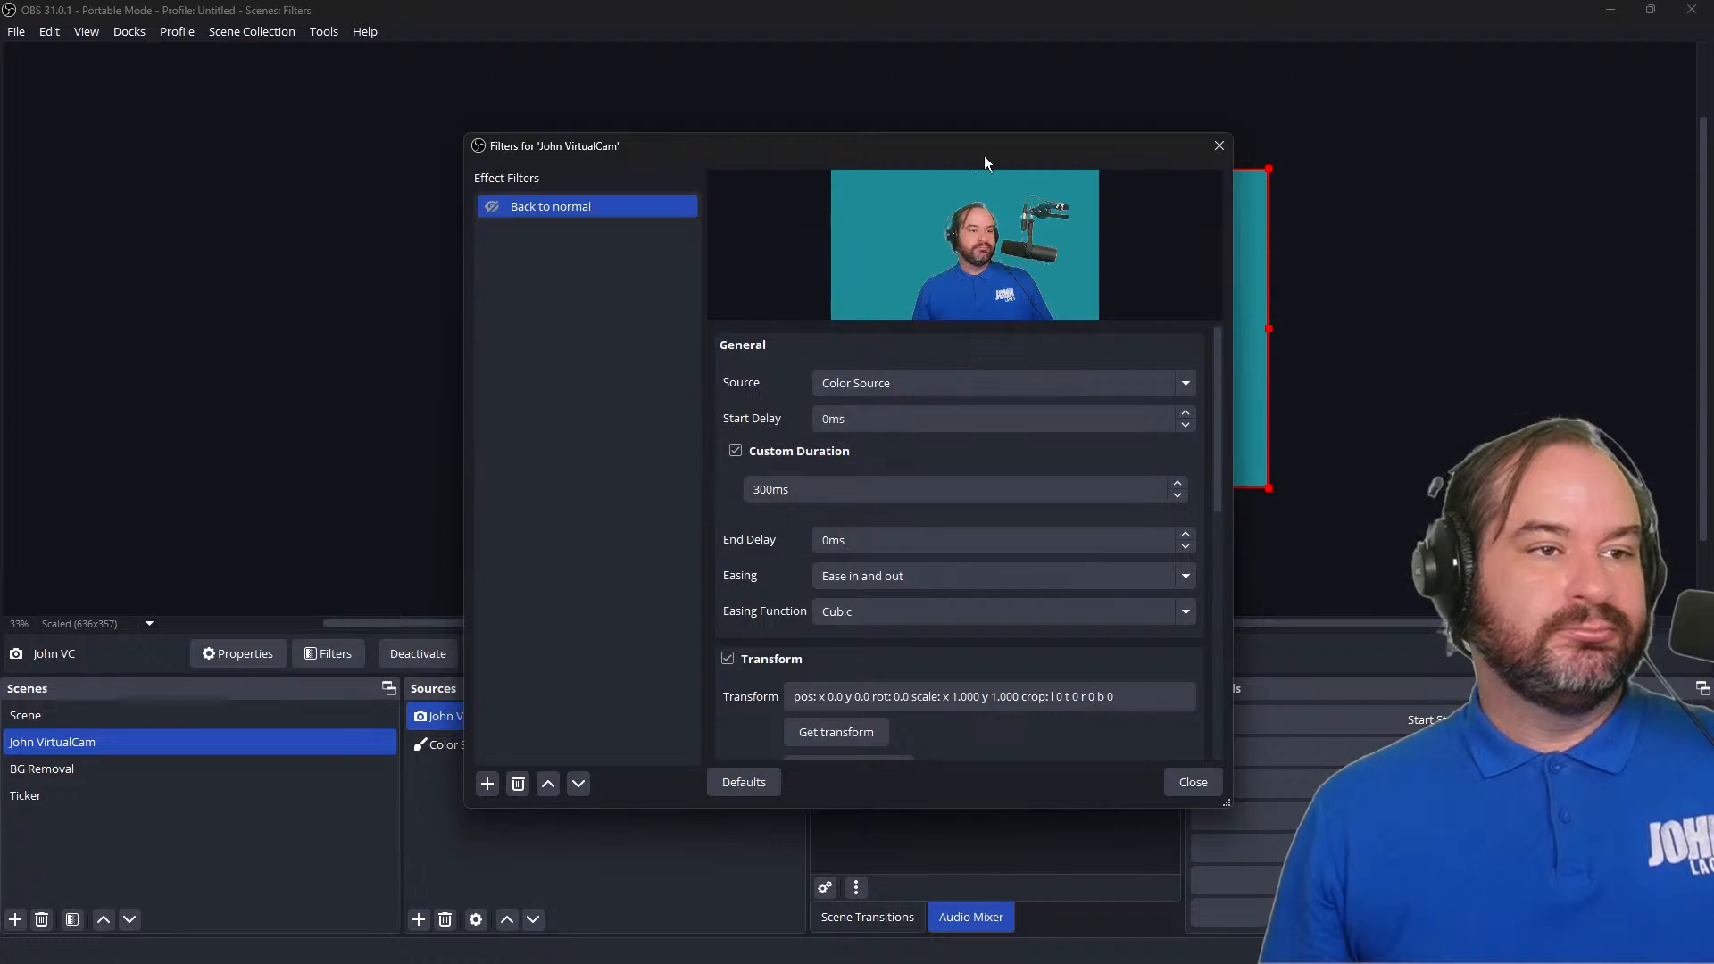
pyautogui.moveTo(987, 151); pyautogui.dragTo(958, 135)
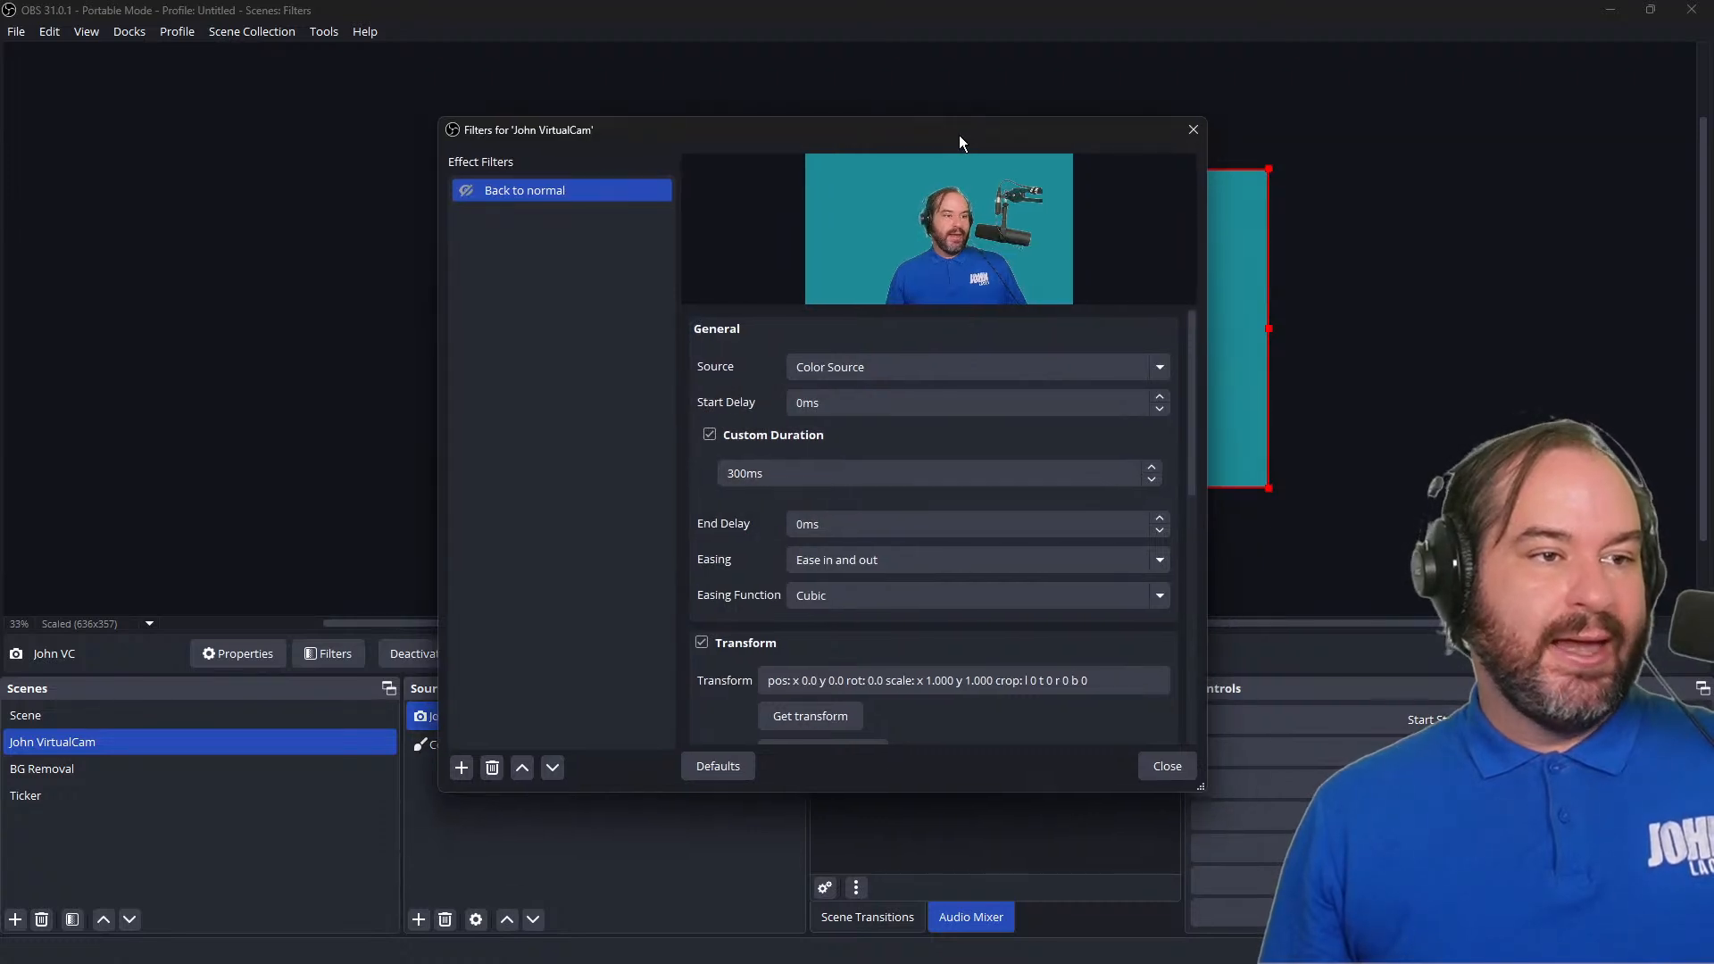
pyautogui.click(963, 366)
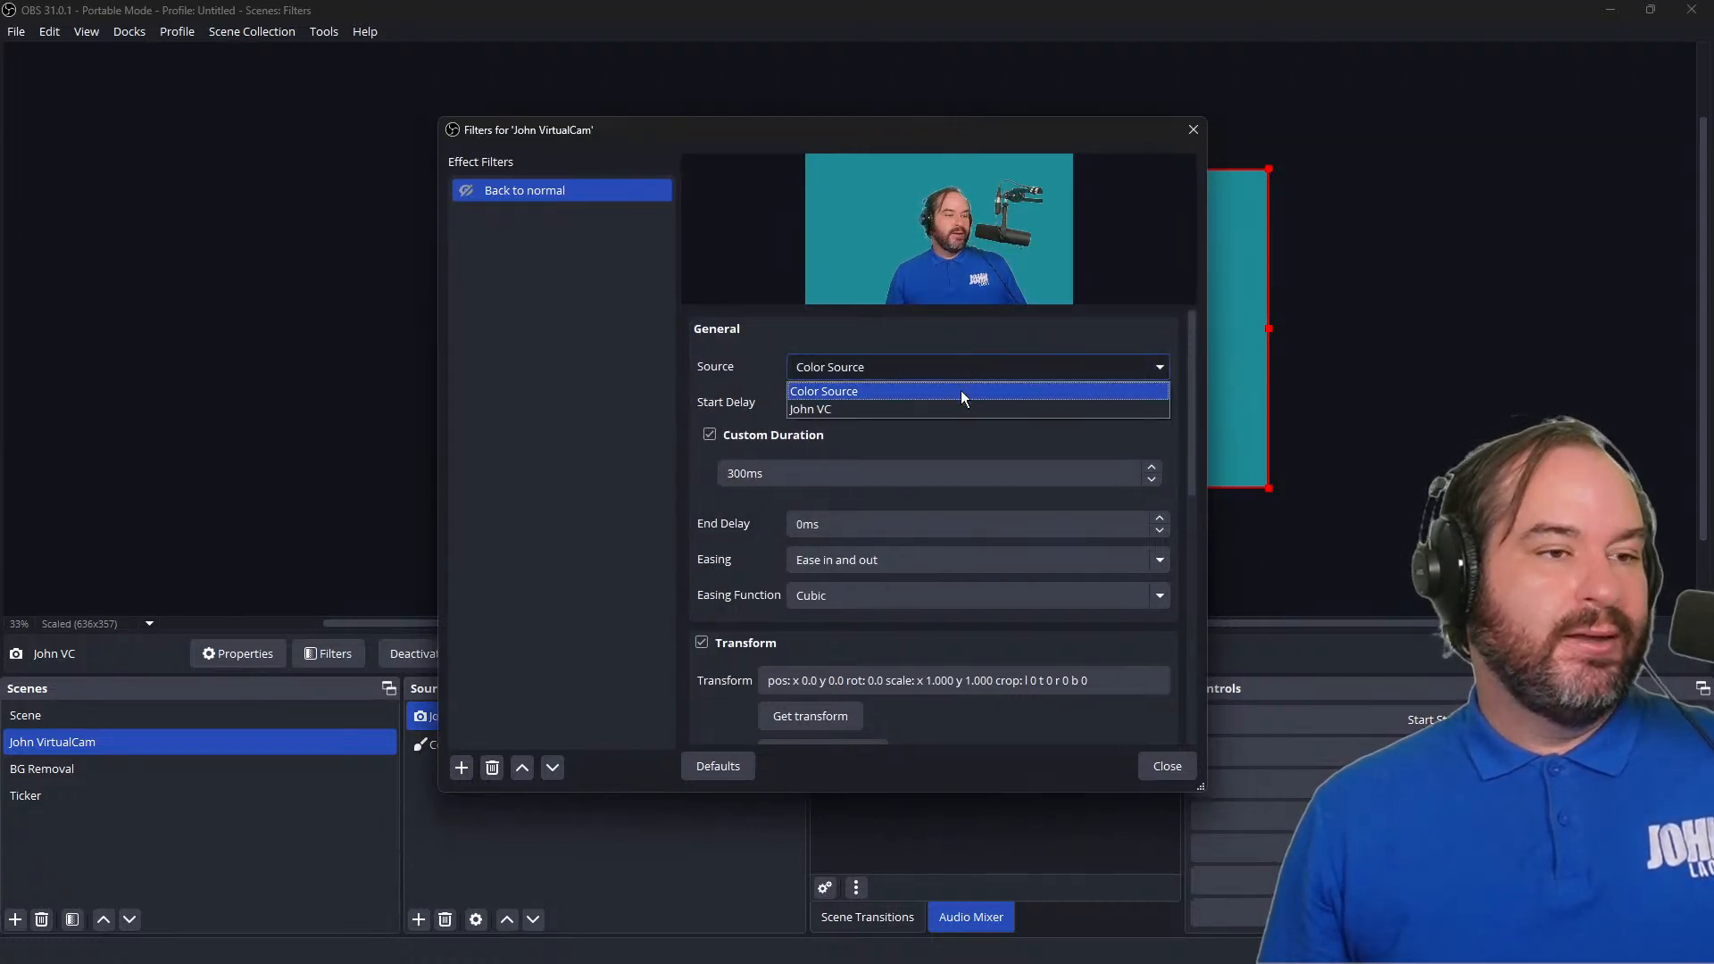
pyautogui.click(960, 399)
pyautogui.click(1147, 770)
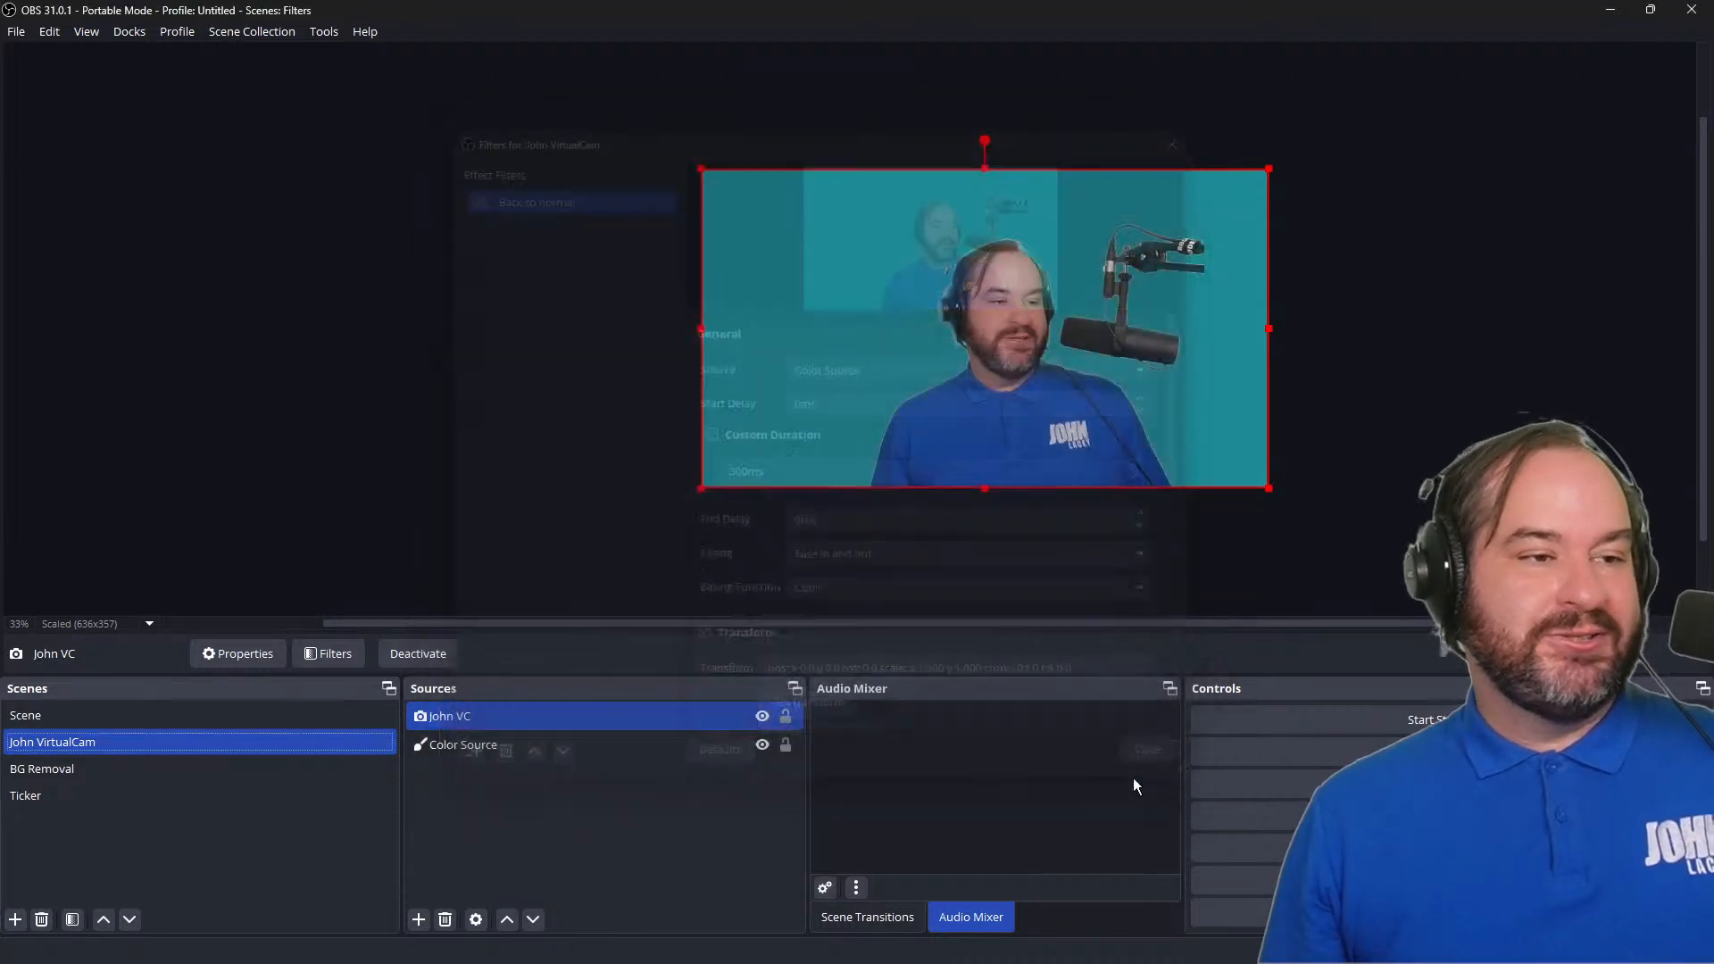
pyautogui.keyDown('ctrl'); pyautogui.click(642, 744); pyautogui.keyUp('ctrl')
pyautogui.rightClick(643, 742)
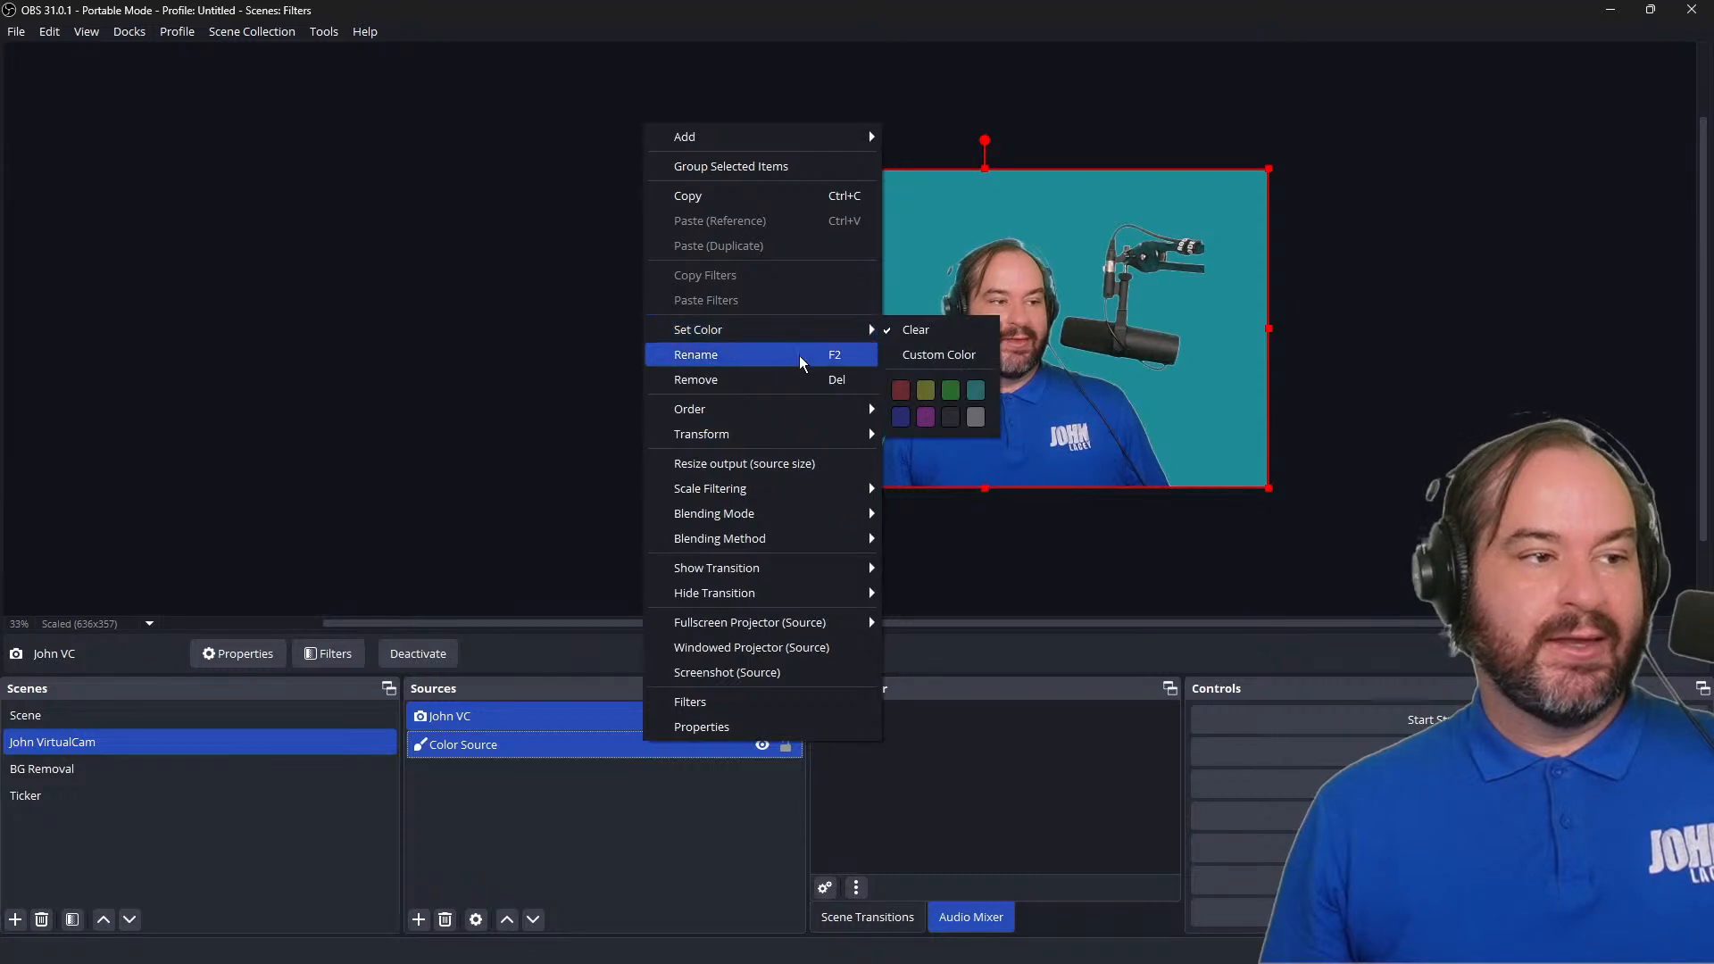
pyautogui.click(588, 785)
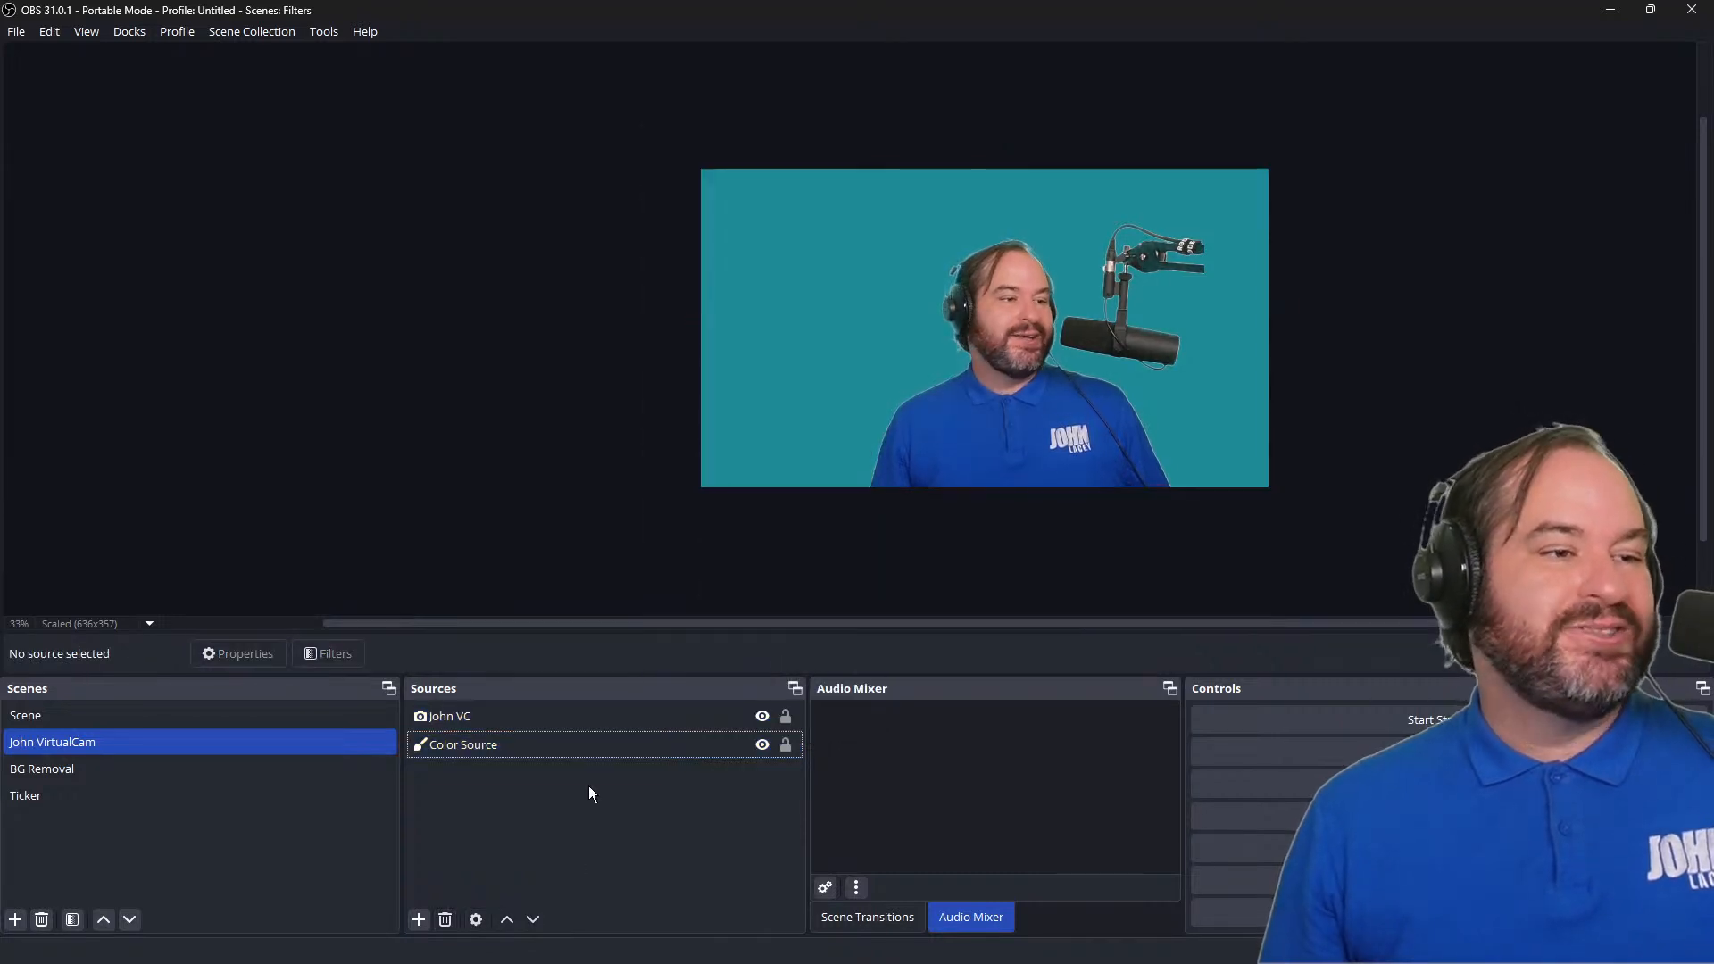
# Step: In the scene's Back to normal filter, set the source to John VC and capture its current transform
pyautogui.rightClick(300, 741)
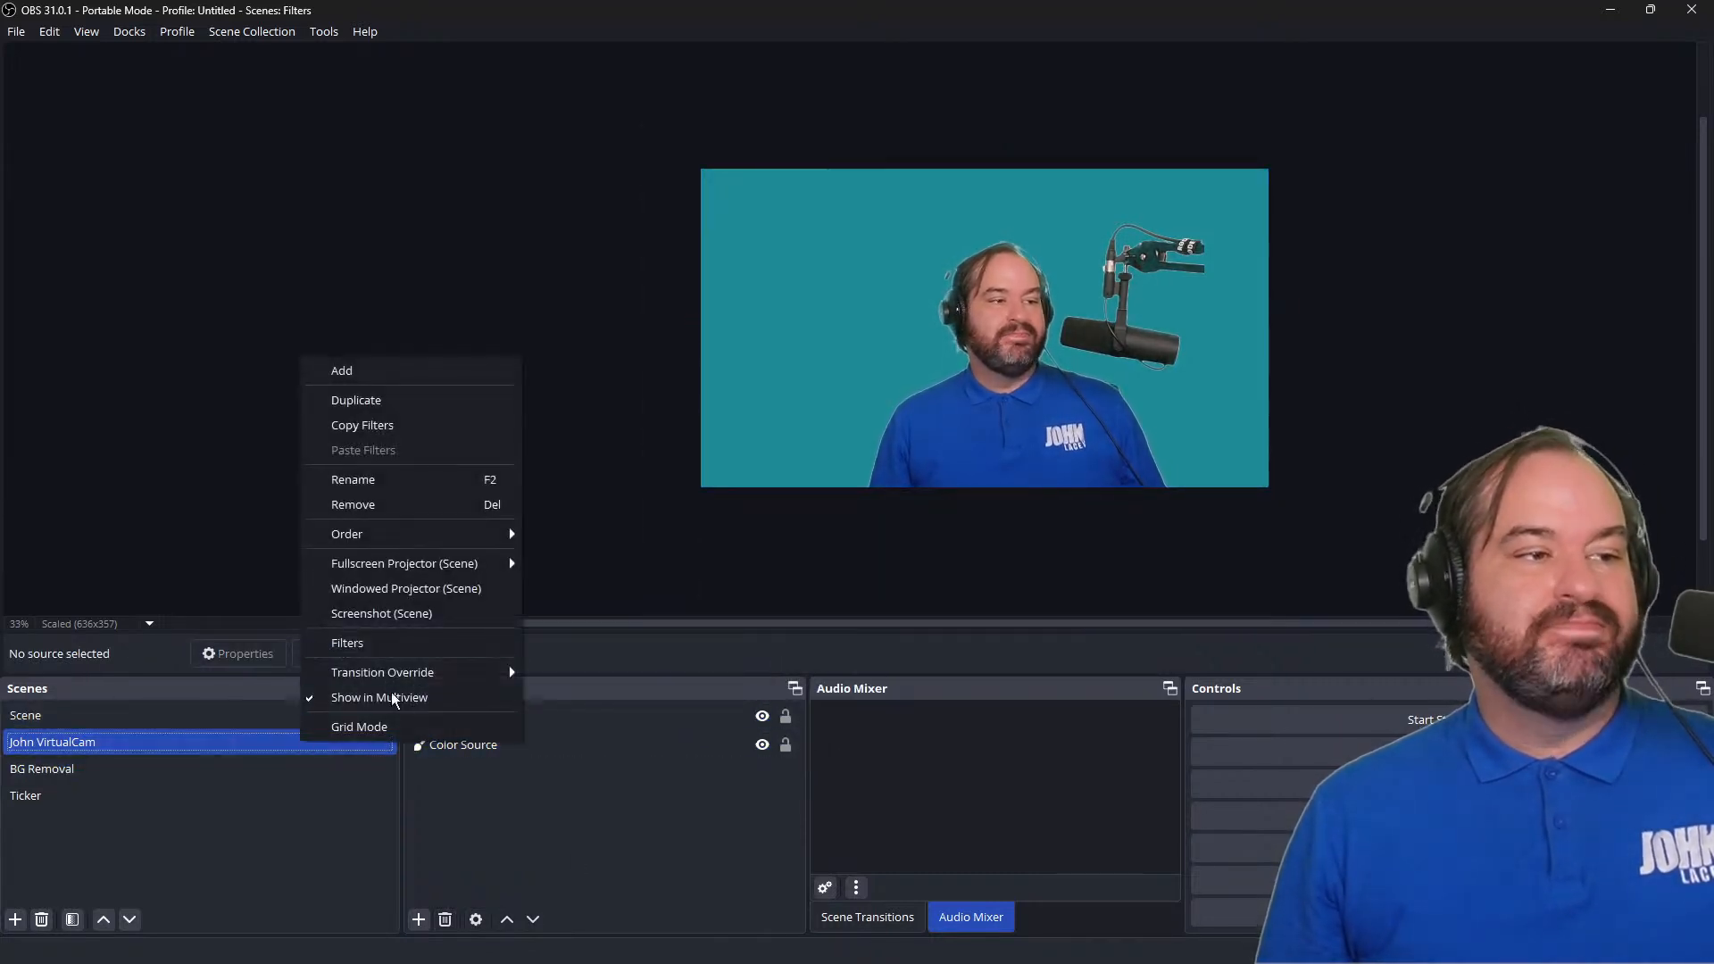
pyautogui.click(448, 641)
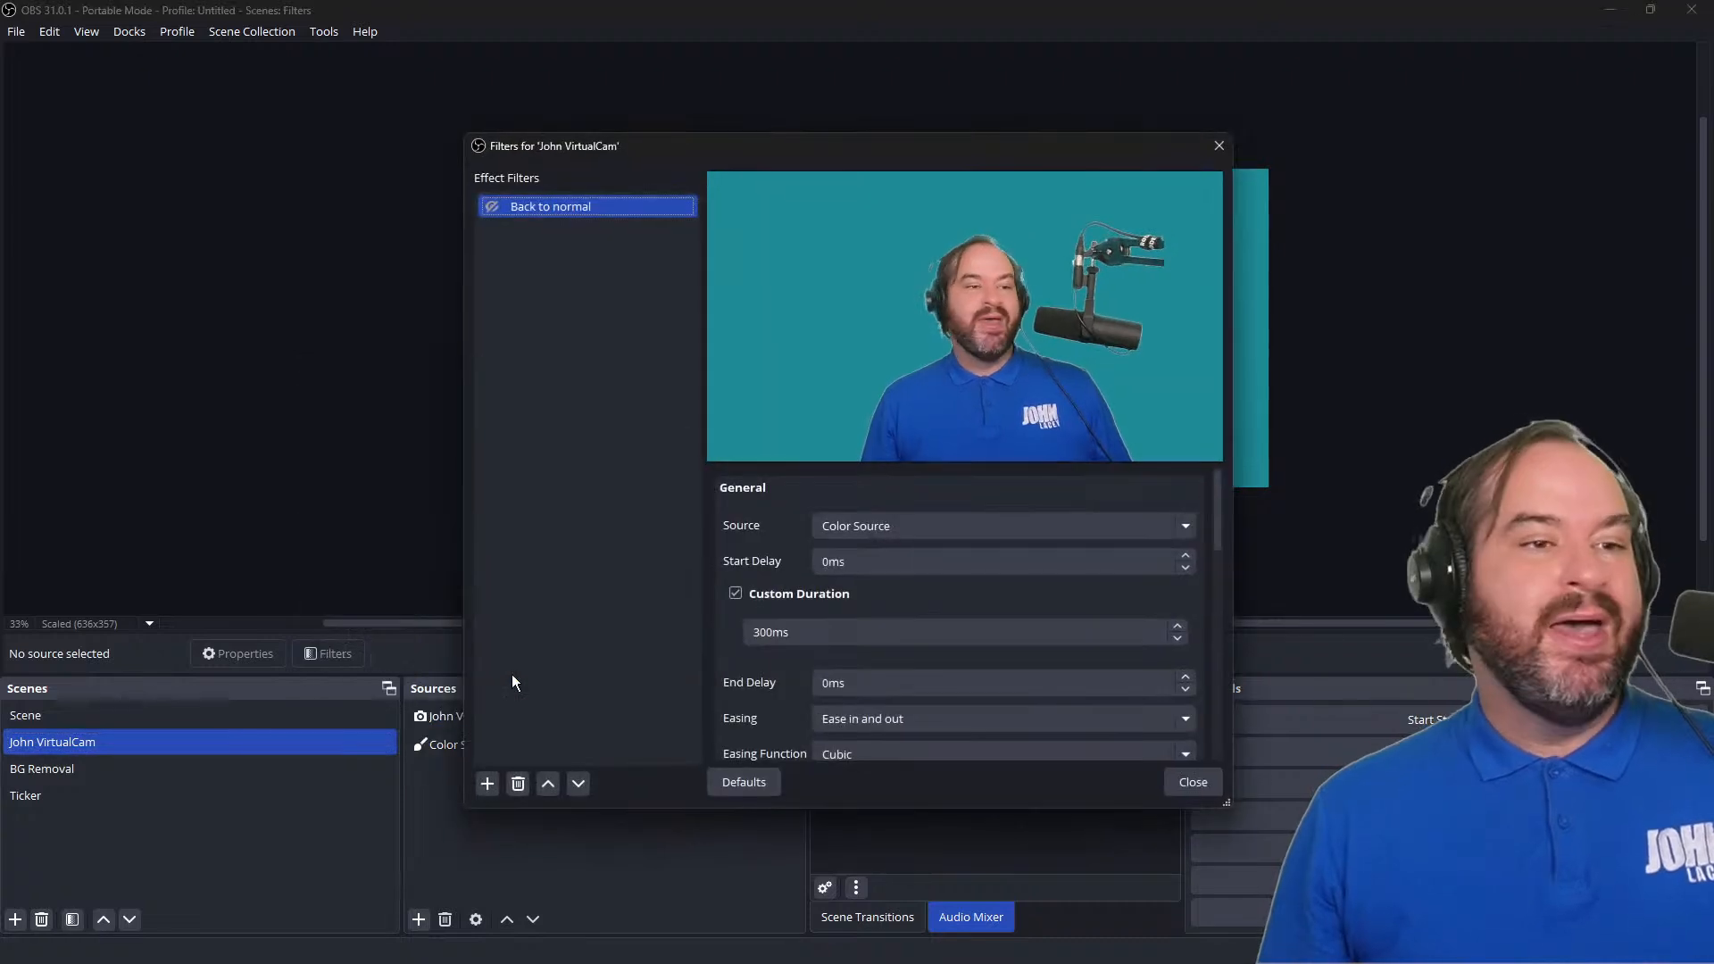
pyautogui.click(864, 532)
pyautogui.click(887, 573)
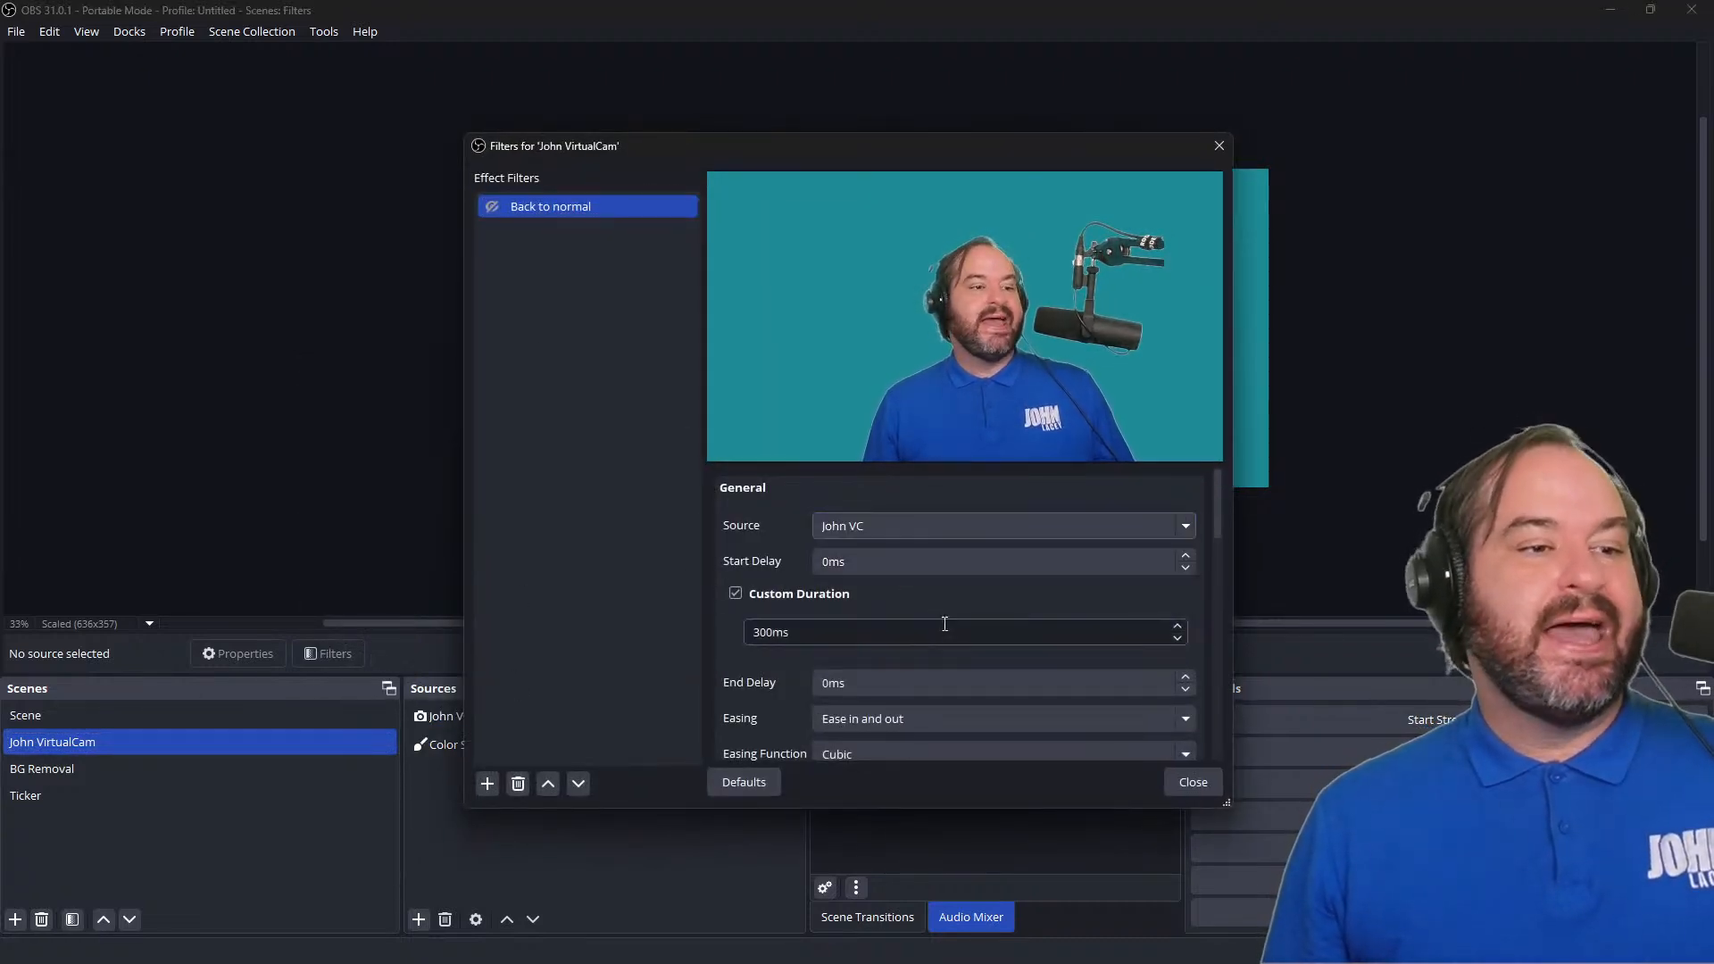
pyautogui.scroll(-2, 945, 623)
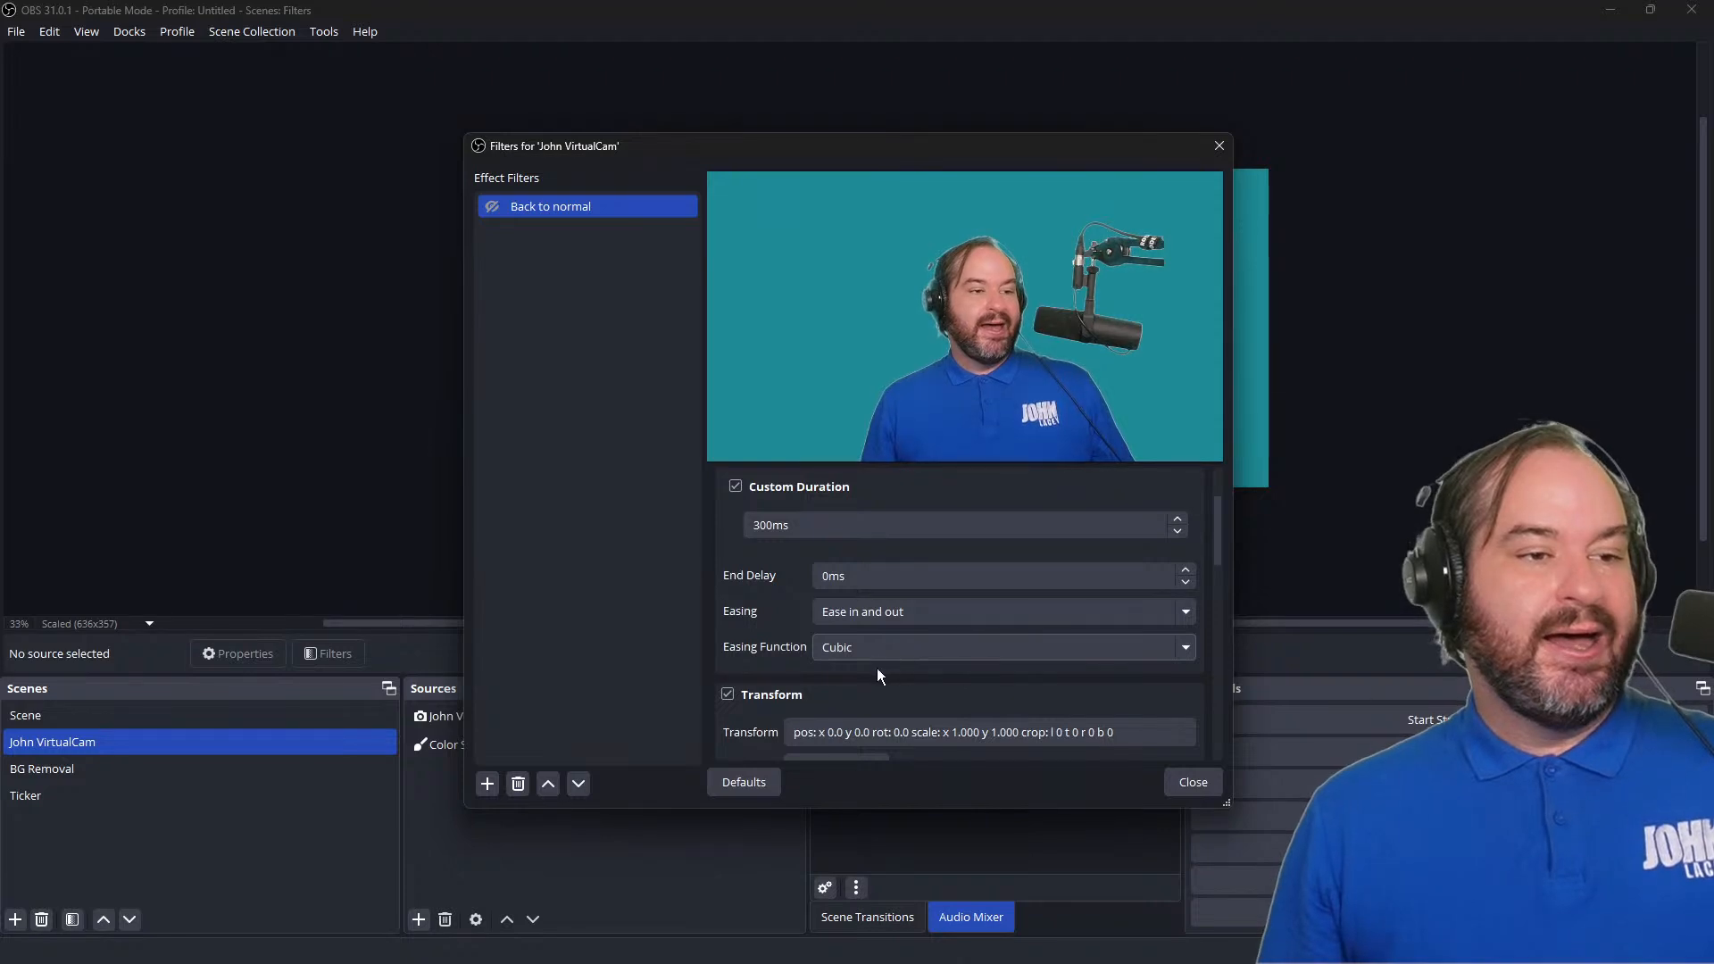
pyautogui.scroll(-2, 876, 667)
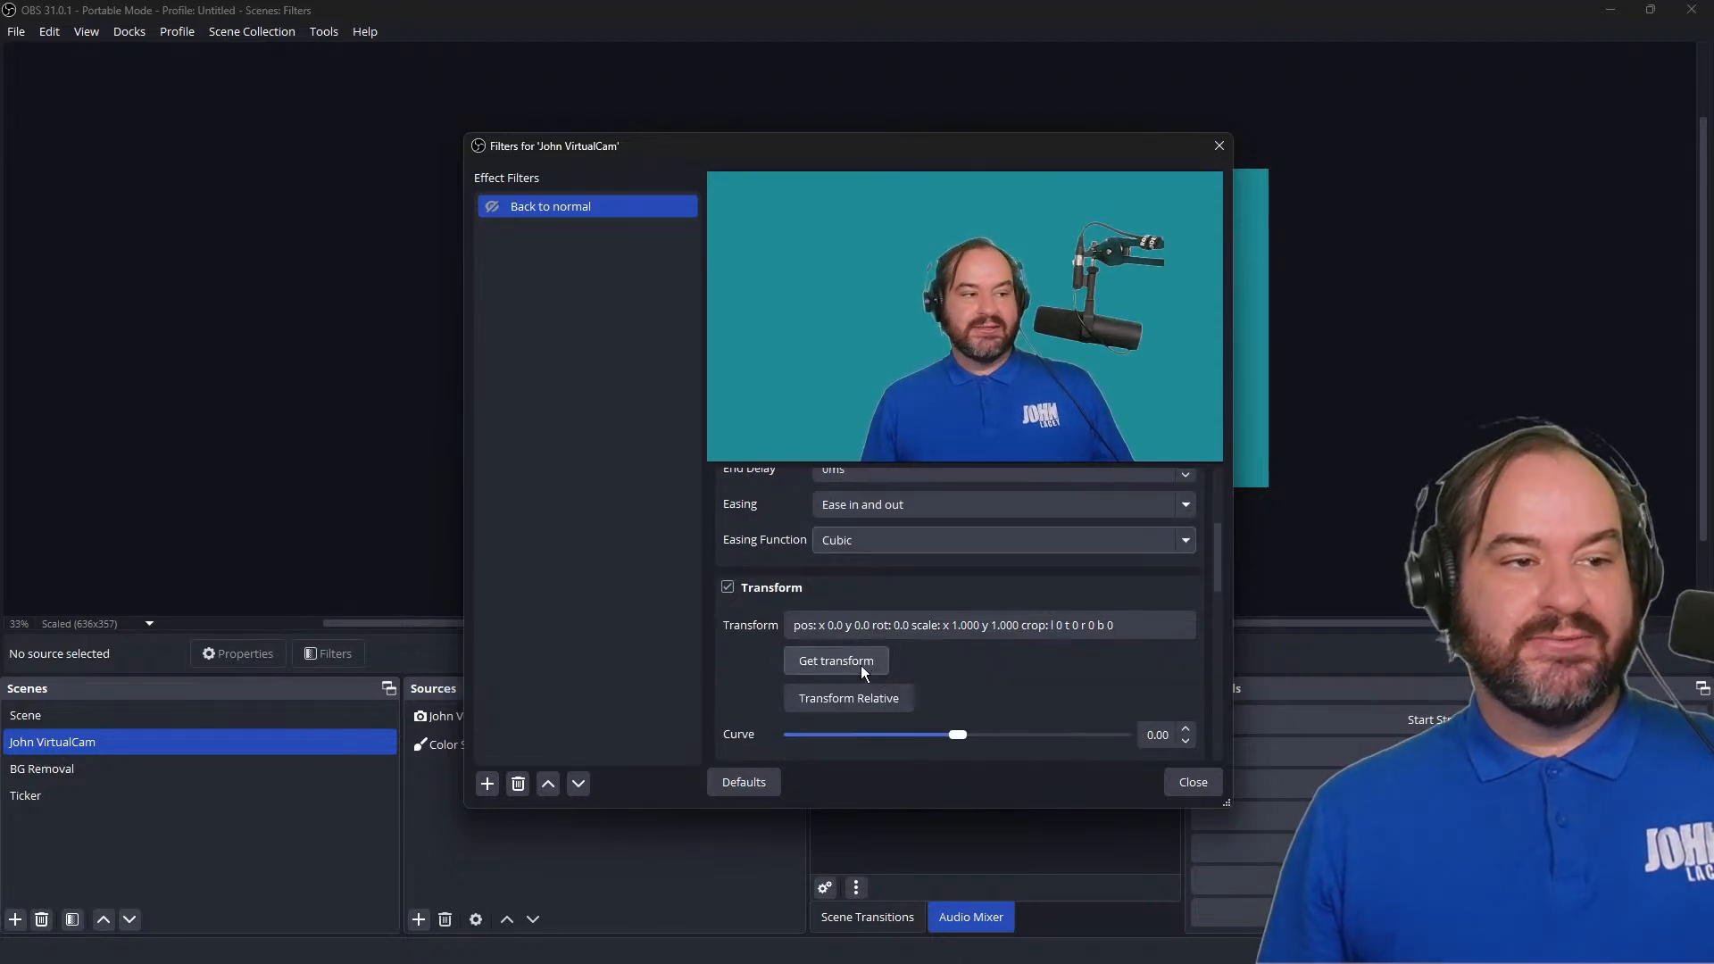
pyautogui.click(861, 666)
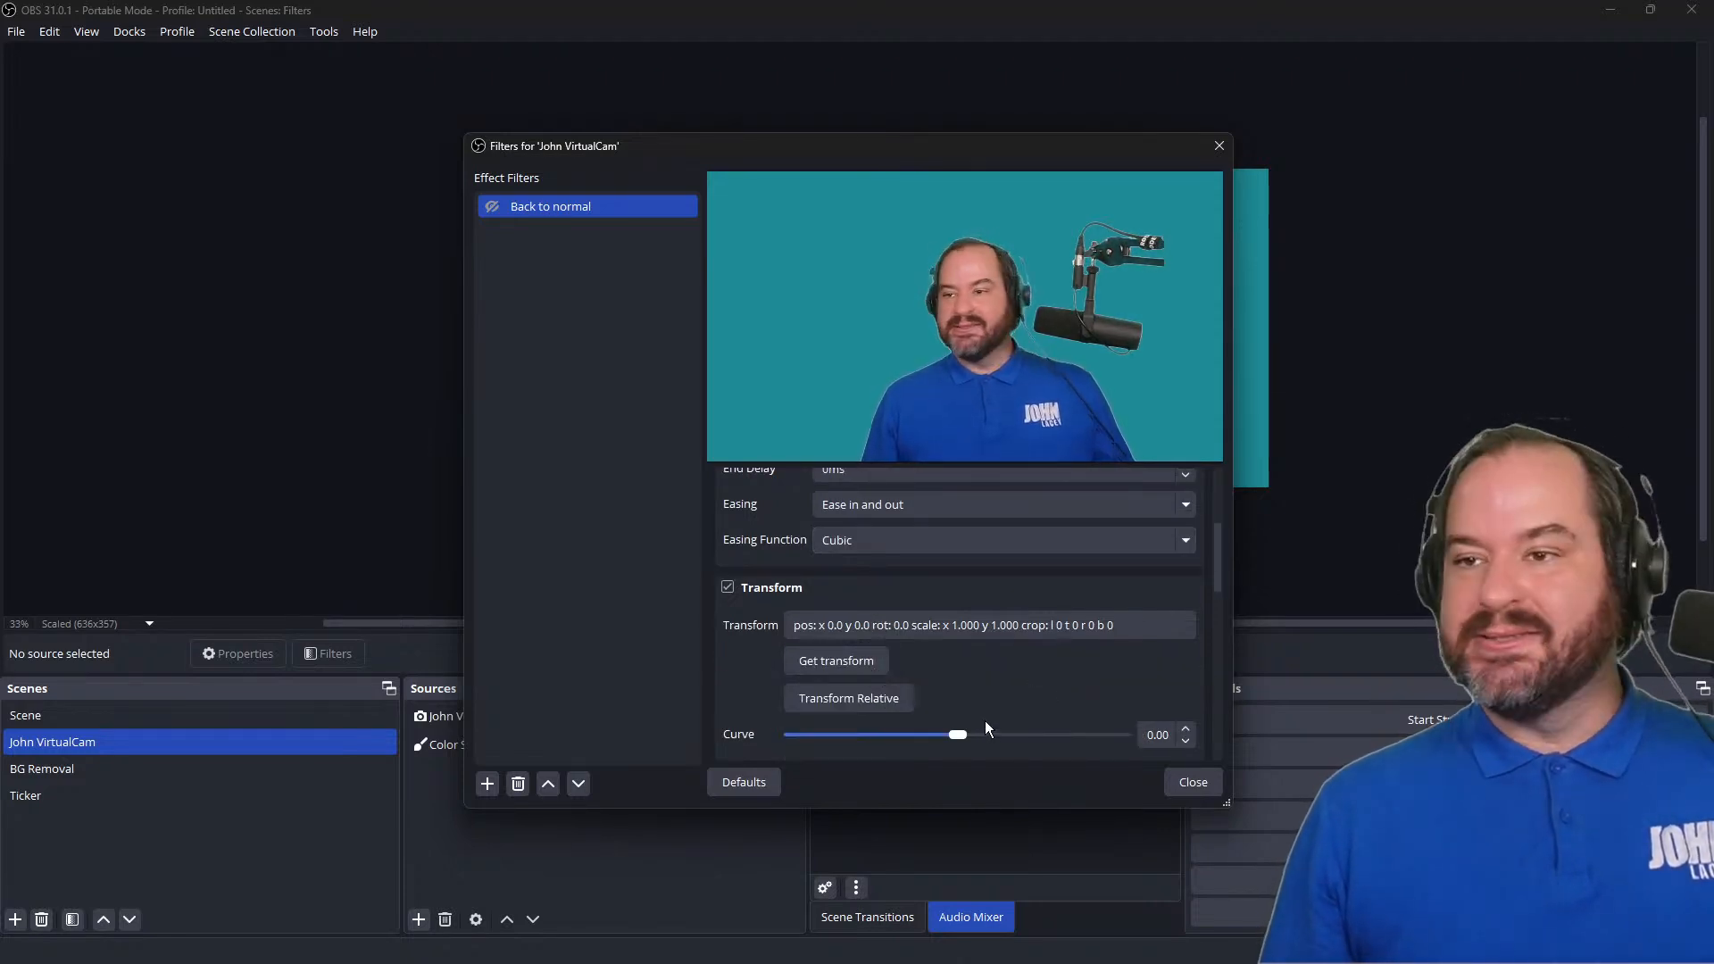
# Step: Add a second Move Source filter named "Move to the Right" to the John VirtualCam scene
pyautogui.click(488, 784)
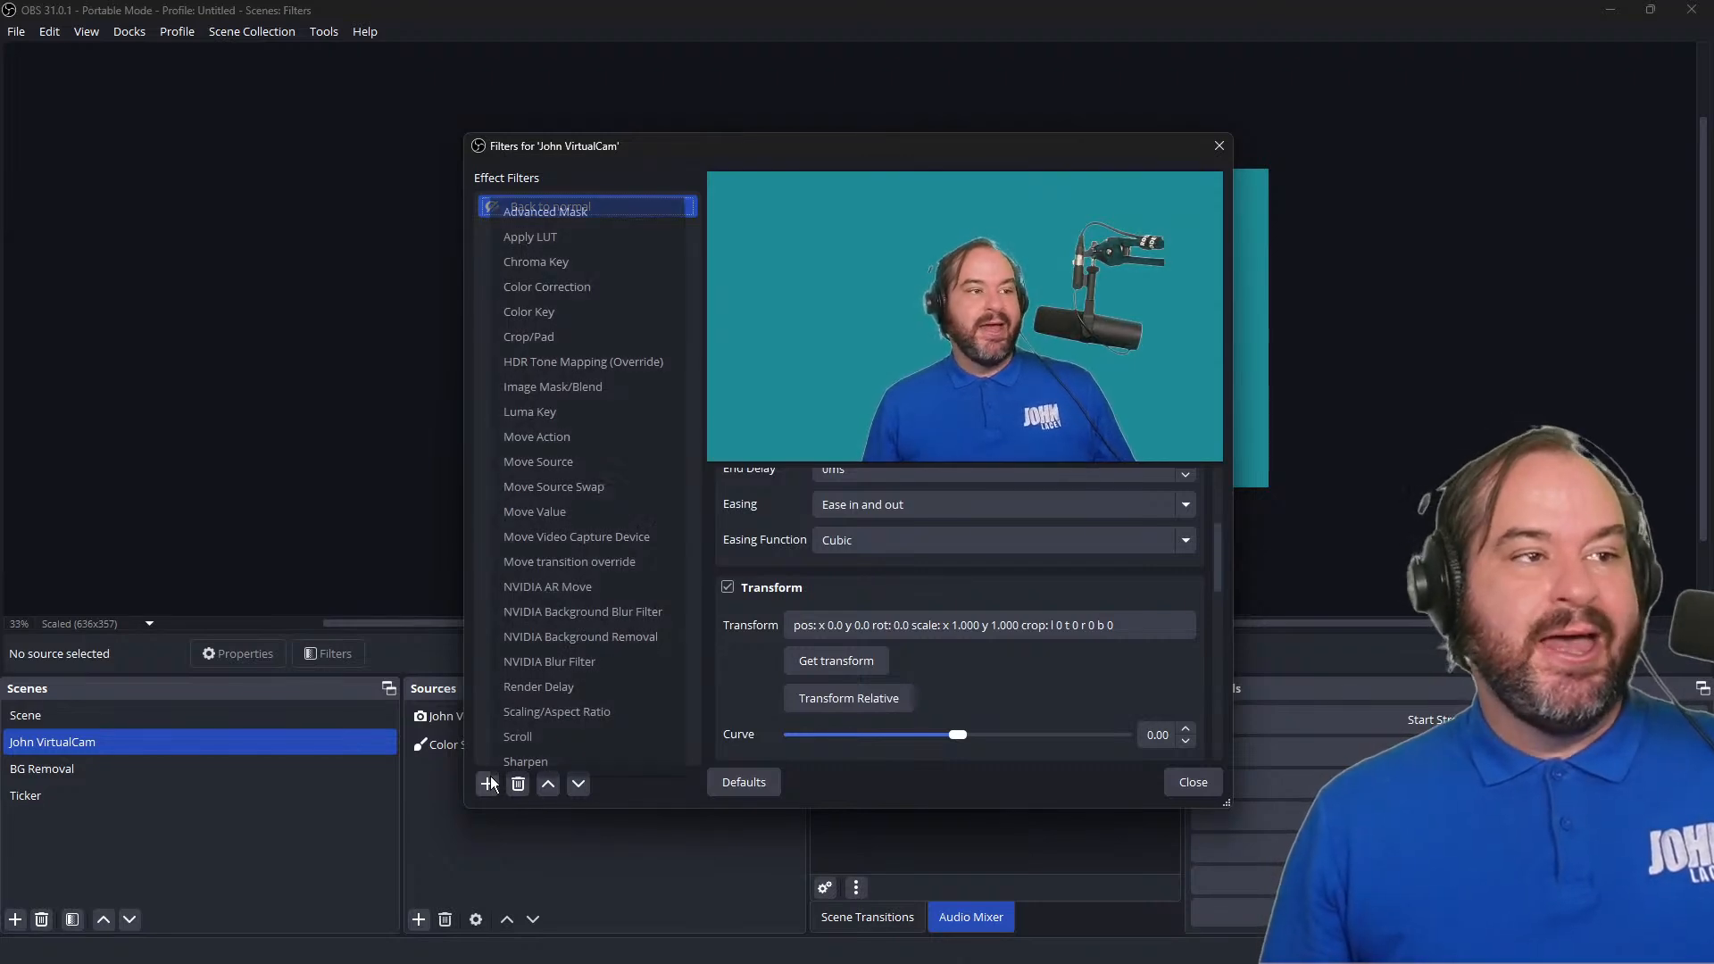
pyautogui.click(661, 461)
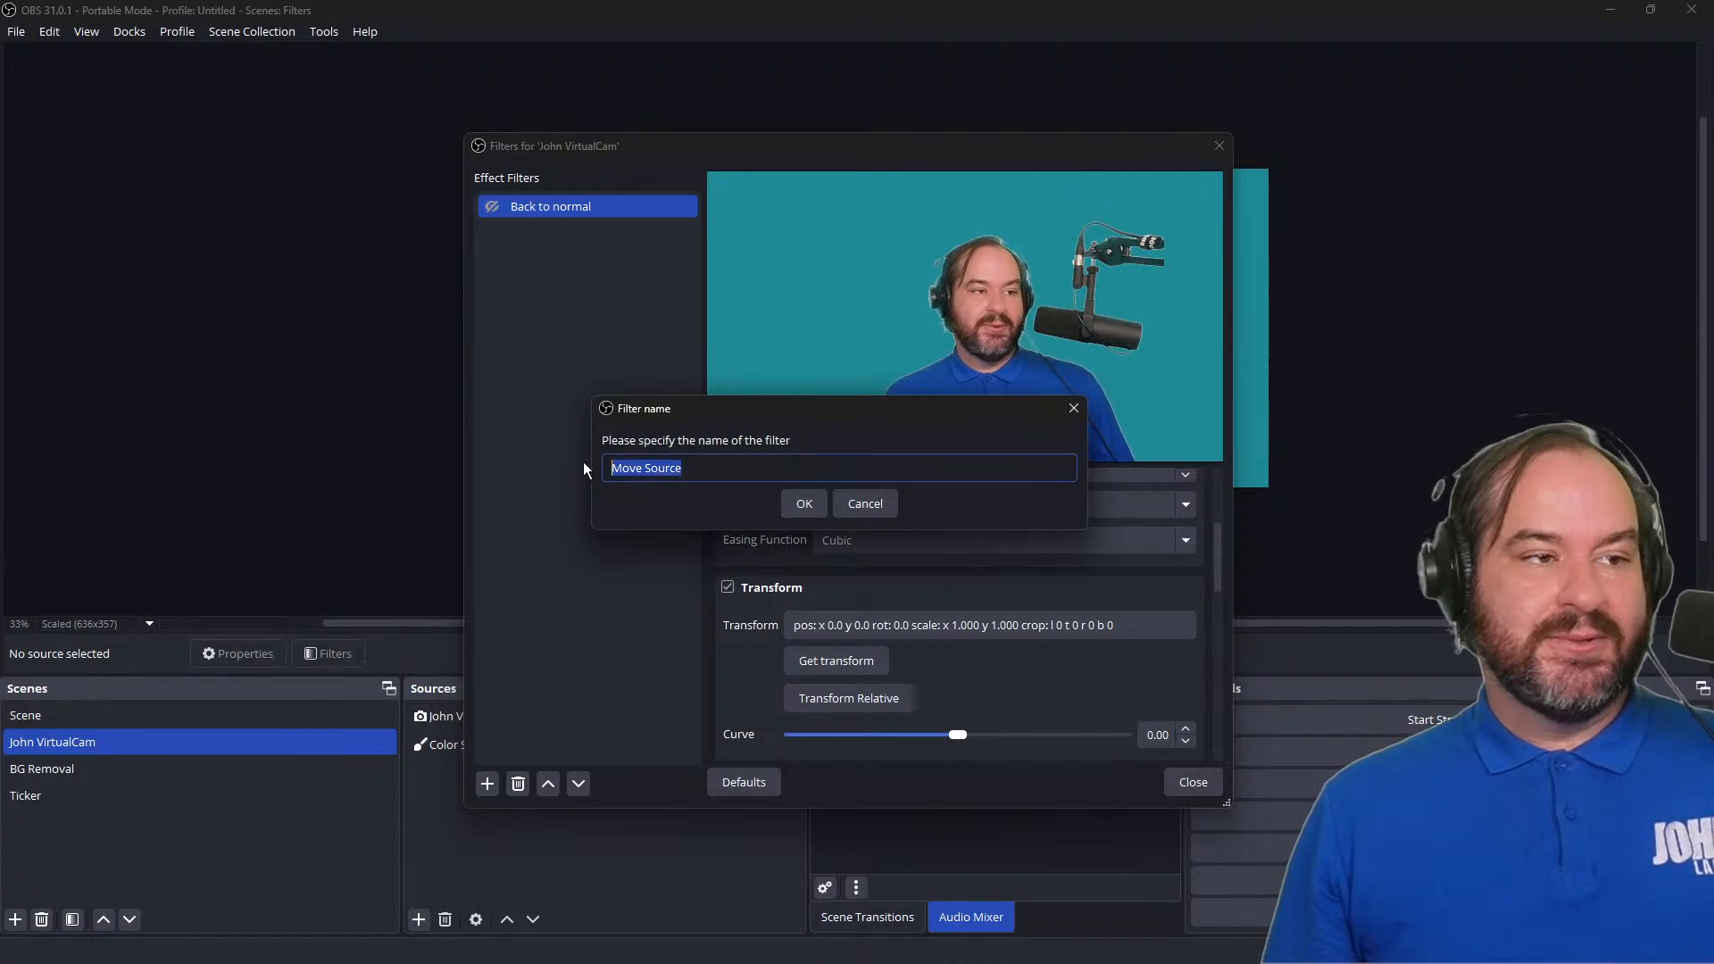
pyautogui.write('Move to the')
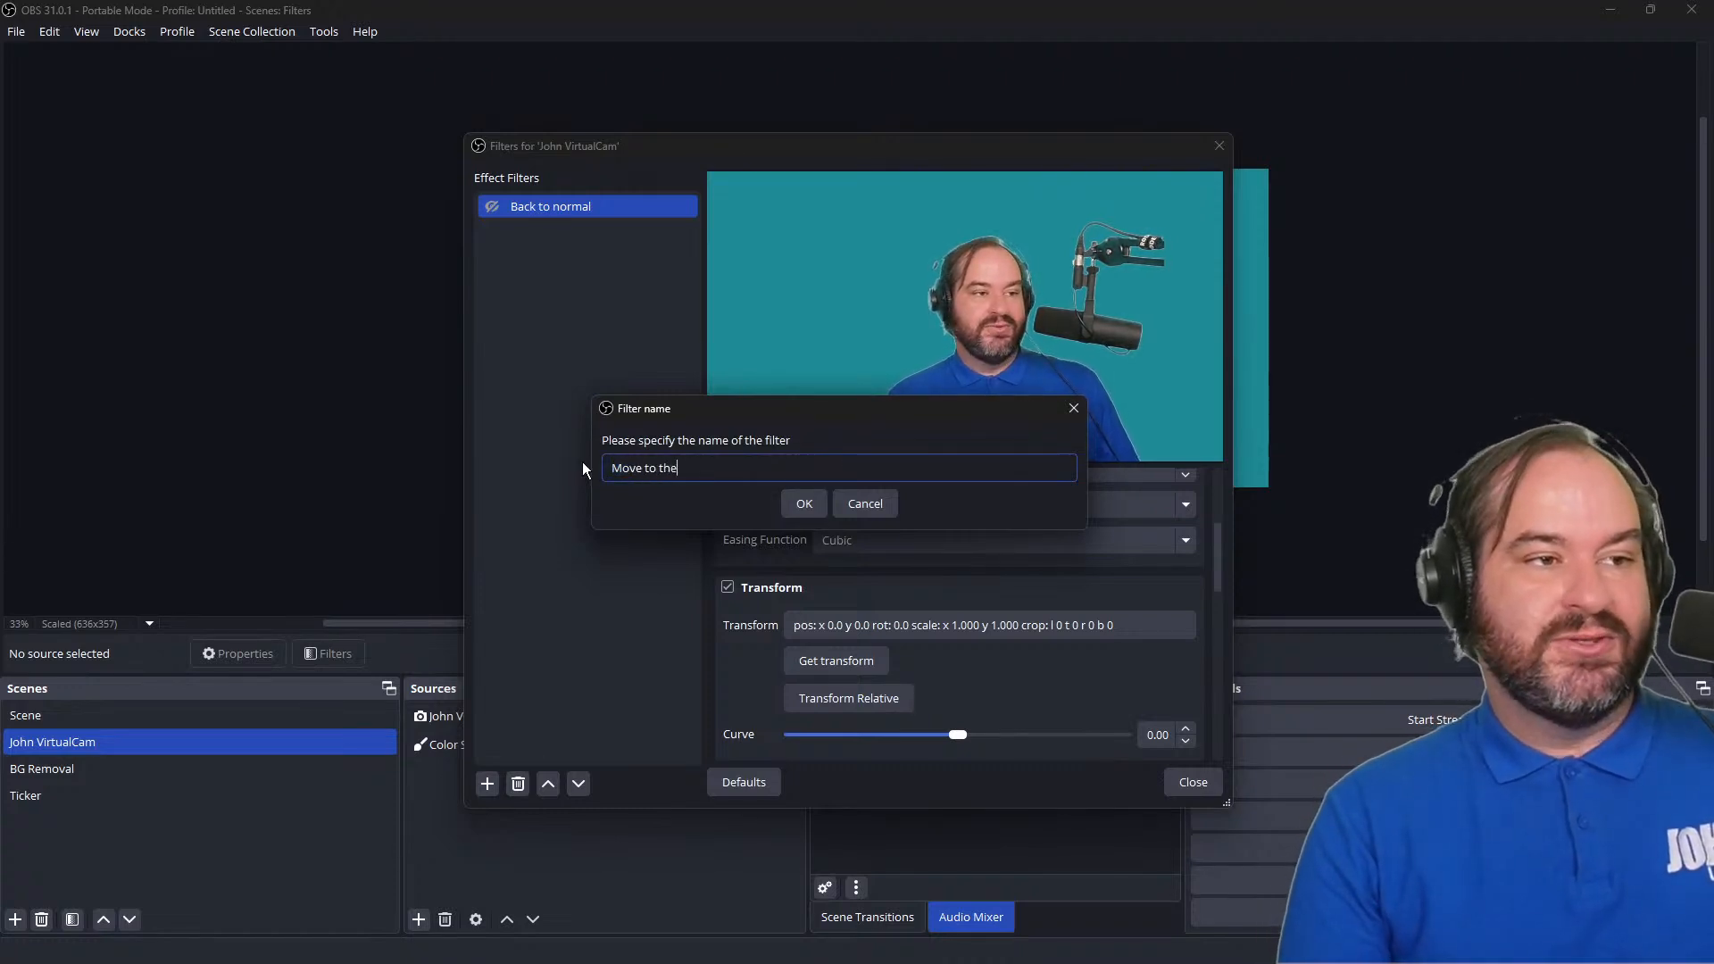
pyautogui.write(' Right')
pyautogui.press('Return')
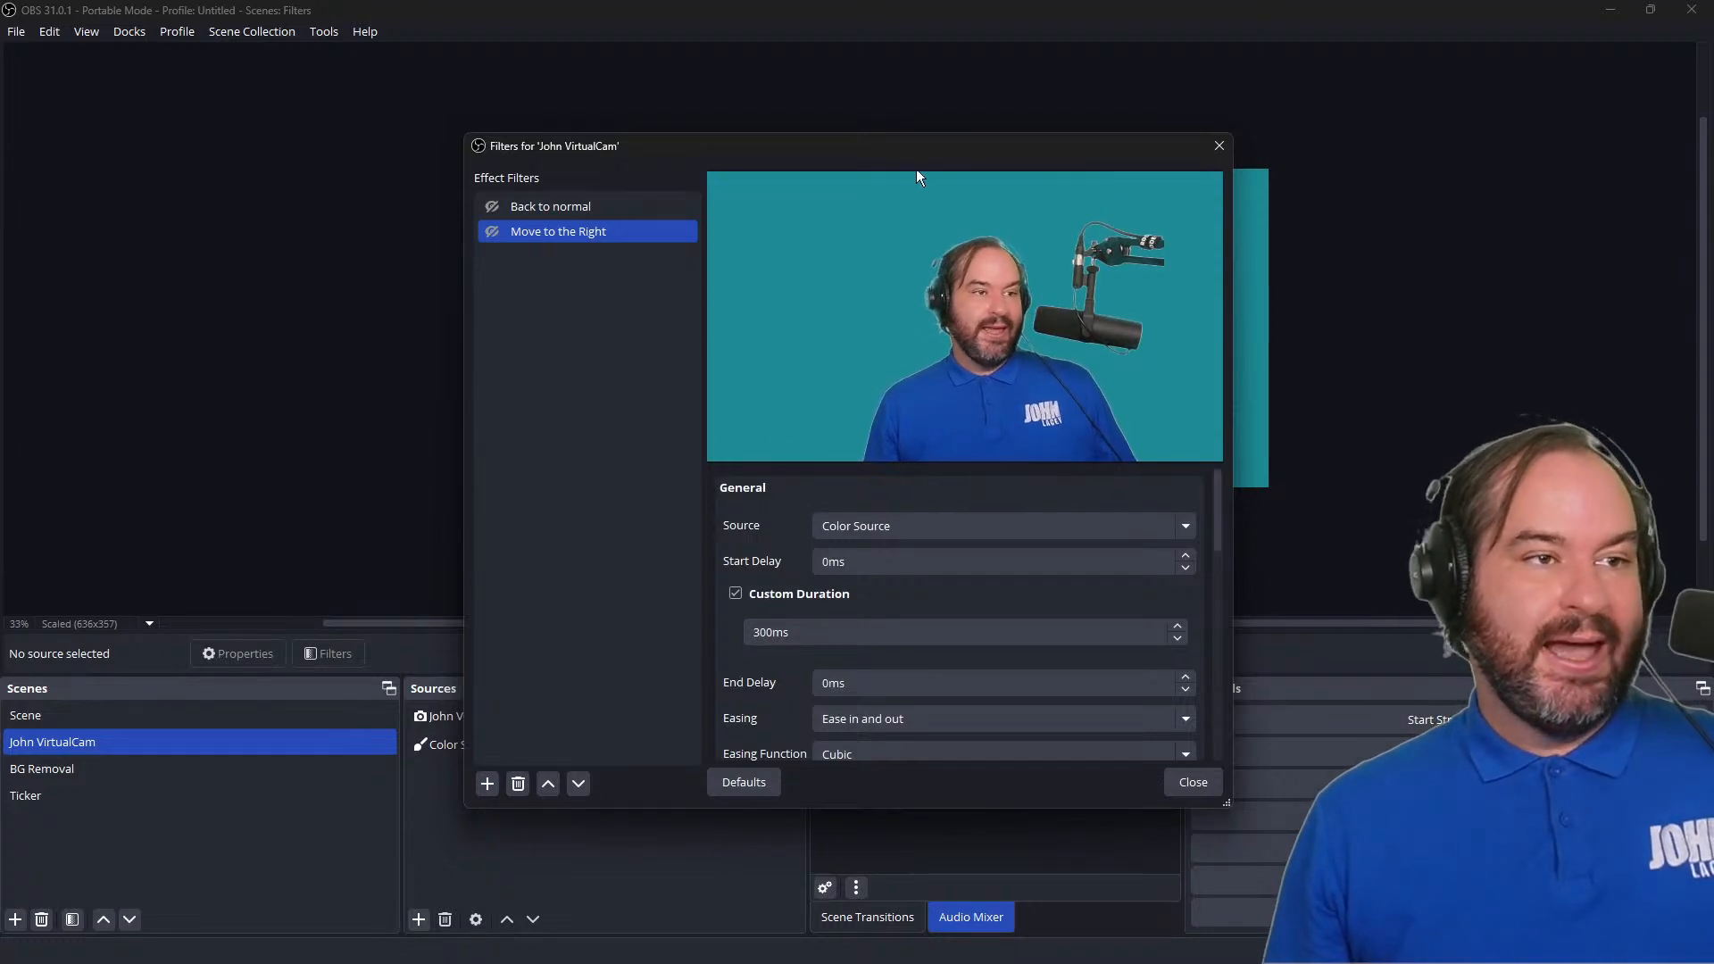
# Step: Shift the John VC source about 486 px to the right on the canvas and bring up the Move to the Right filter's transform settings
pyautogui.moveTo(917, 174); pyautogui.dragTo(406, 222)
pyautogui.click(1009, 313)
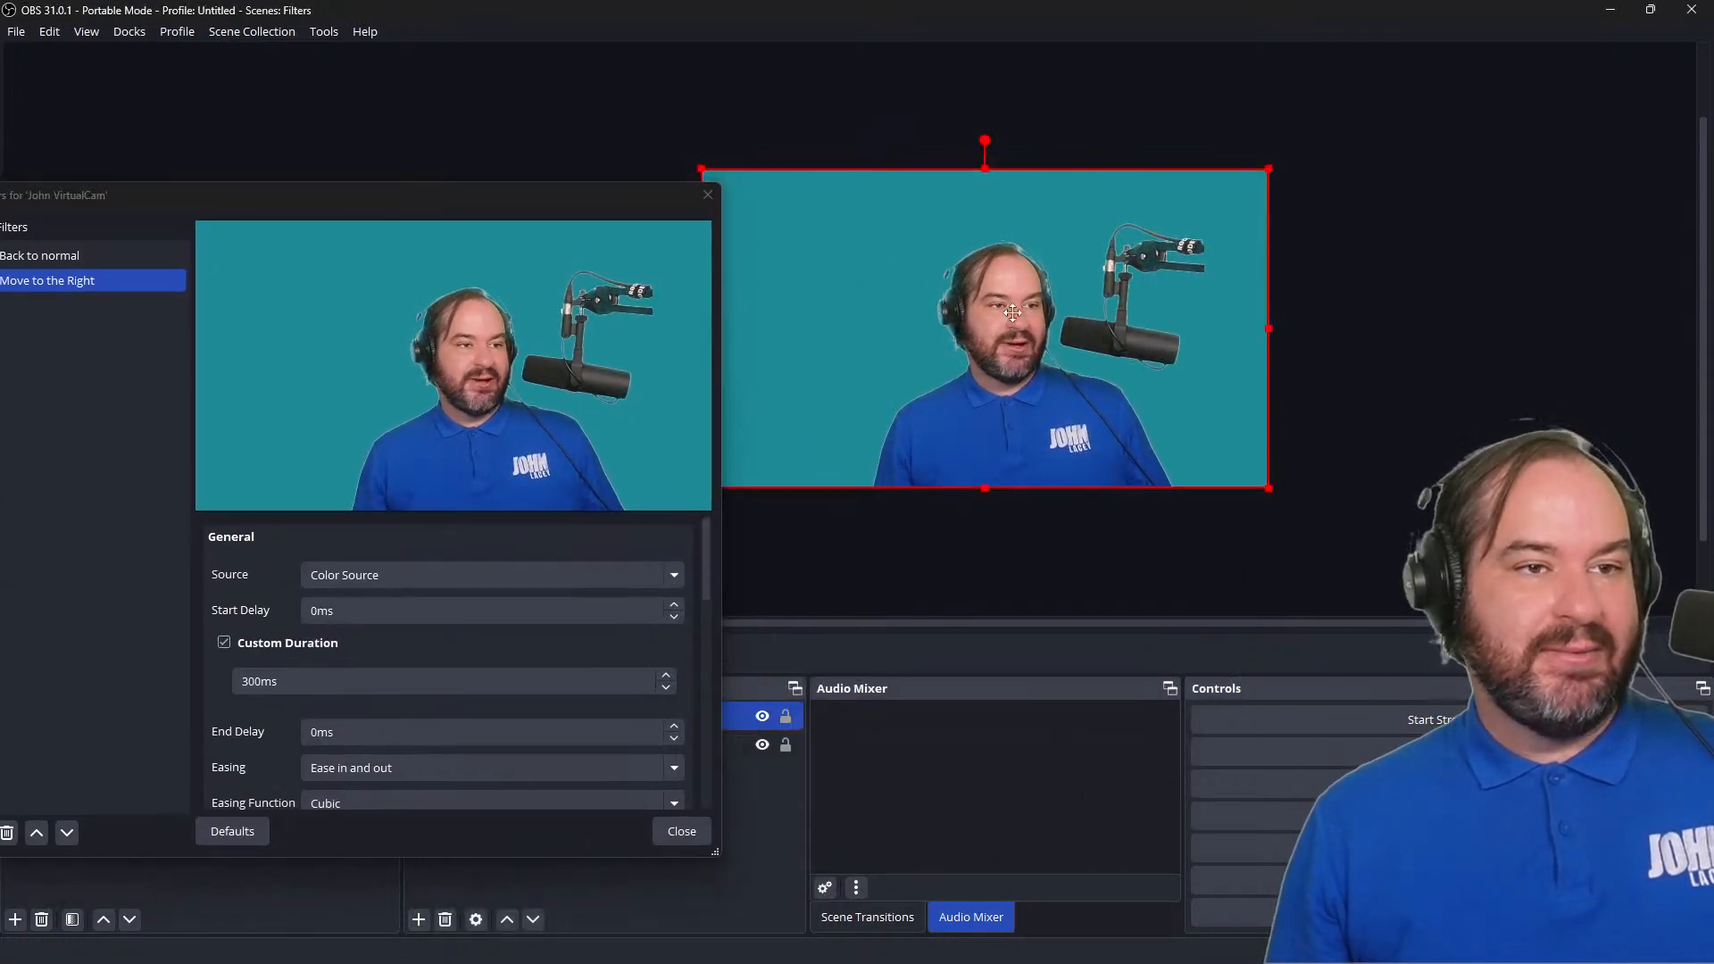
pyautogui.moveTo(1013, 312); pyautogui.dragTo(1148, 316)
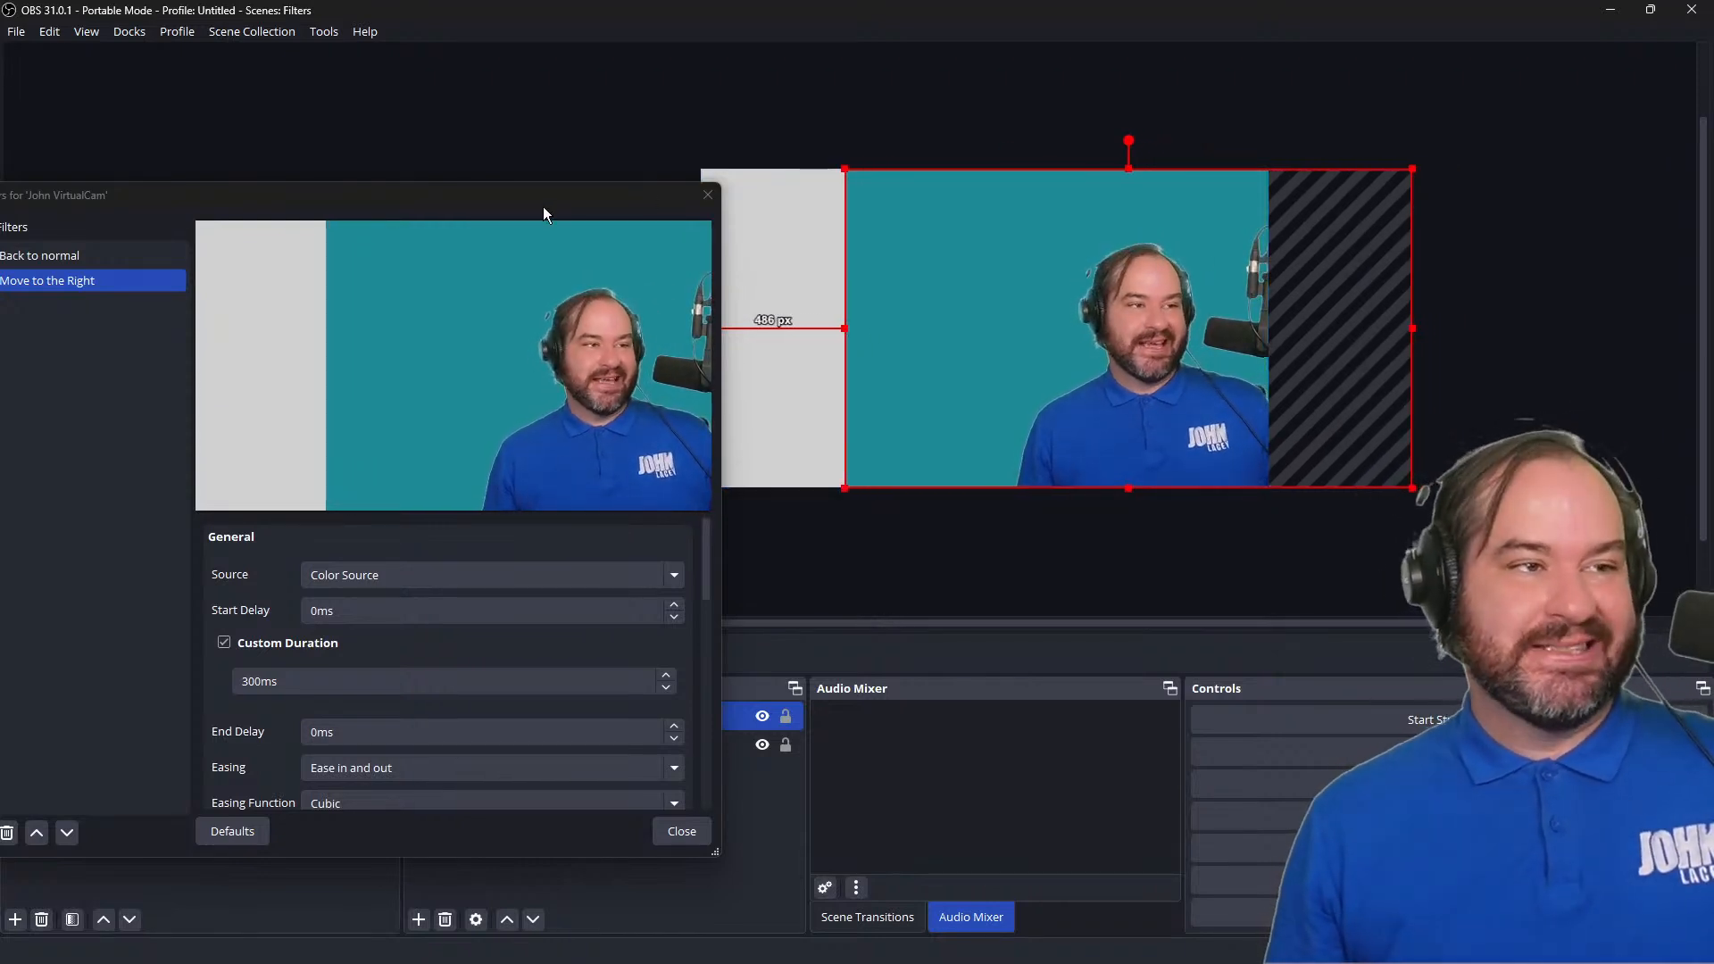
pyautogui.moveTo(542, 214); pyautogui.dragTo(813, 162)
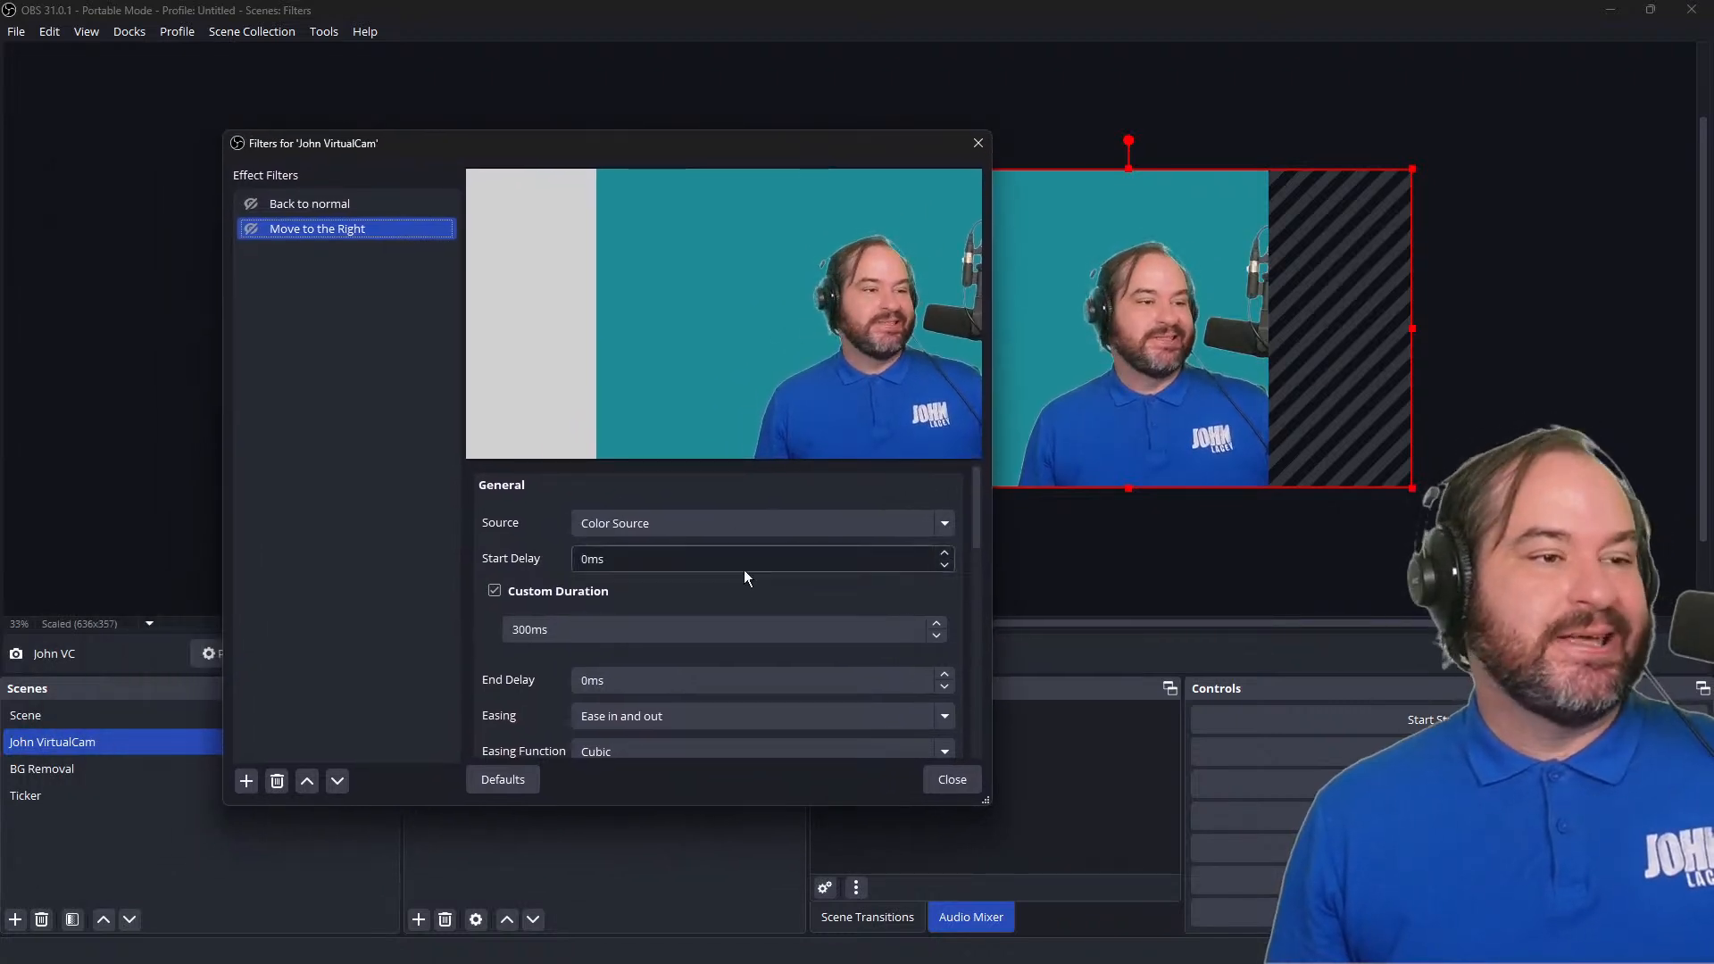
pyautogui.scroll(-2, 822, 616)
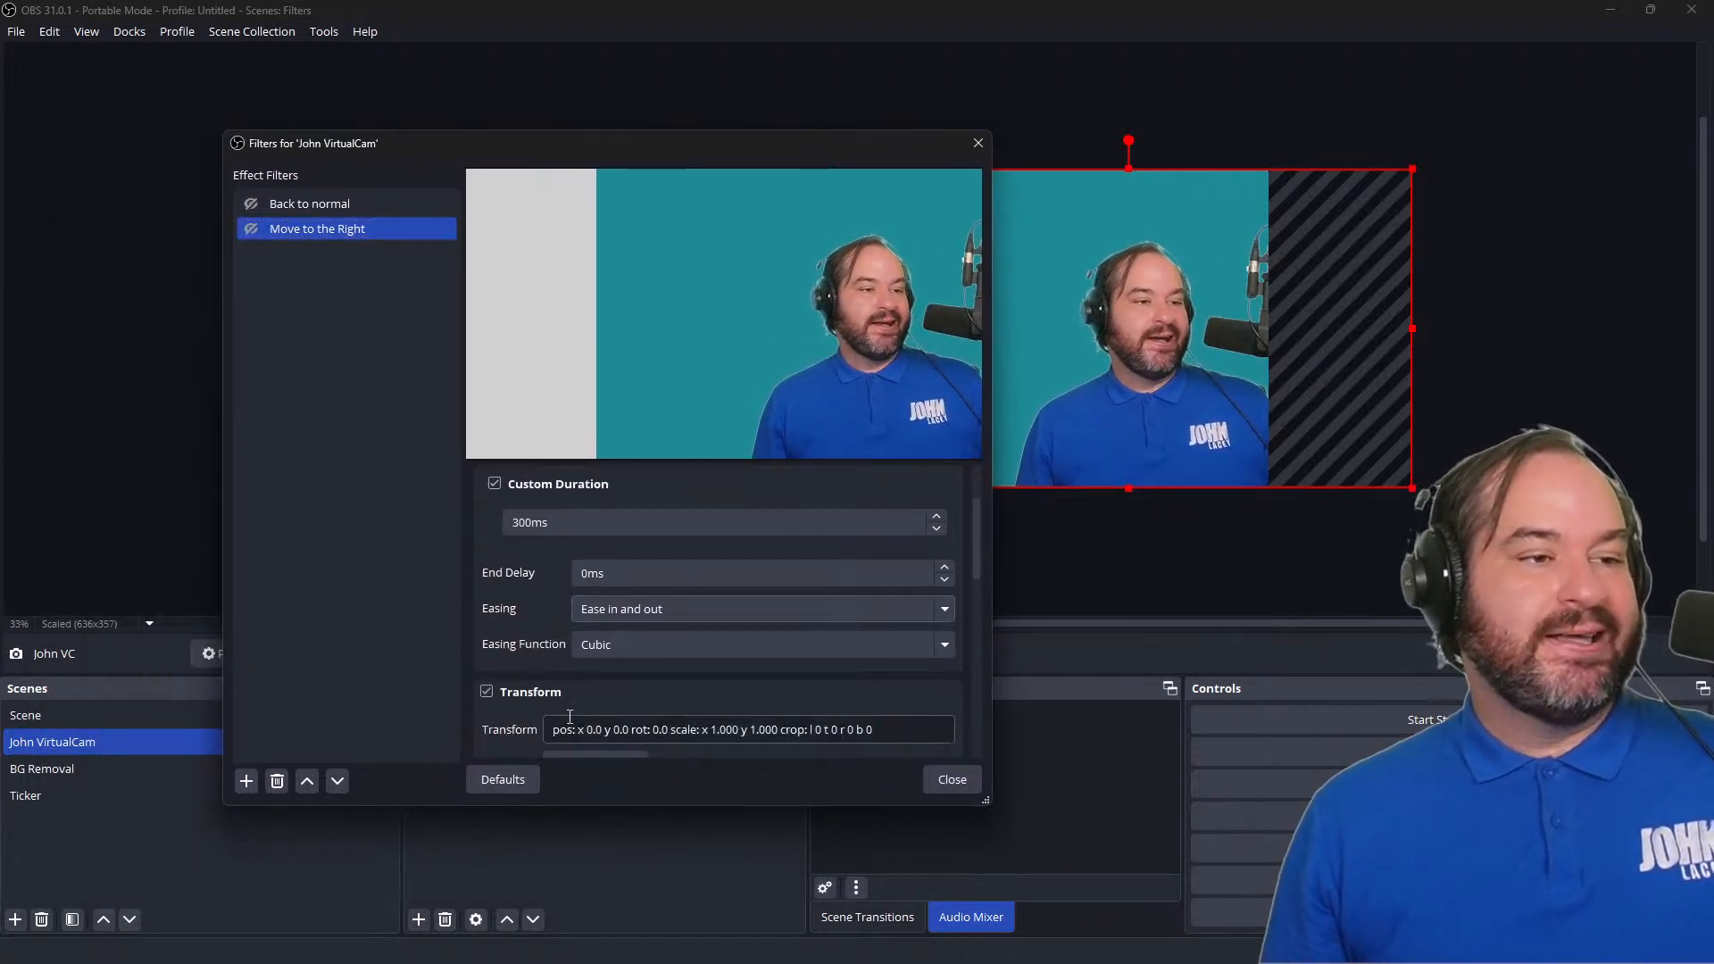
pyautogui.scroll(-2, 571, 709)
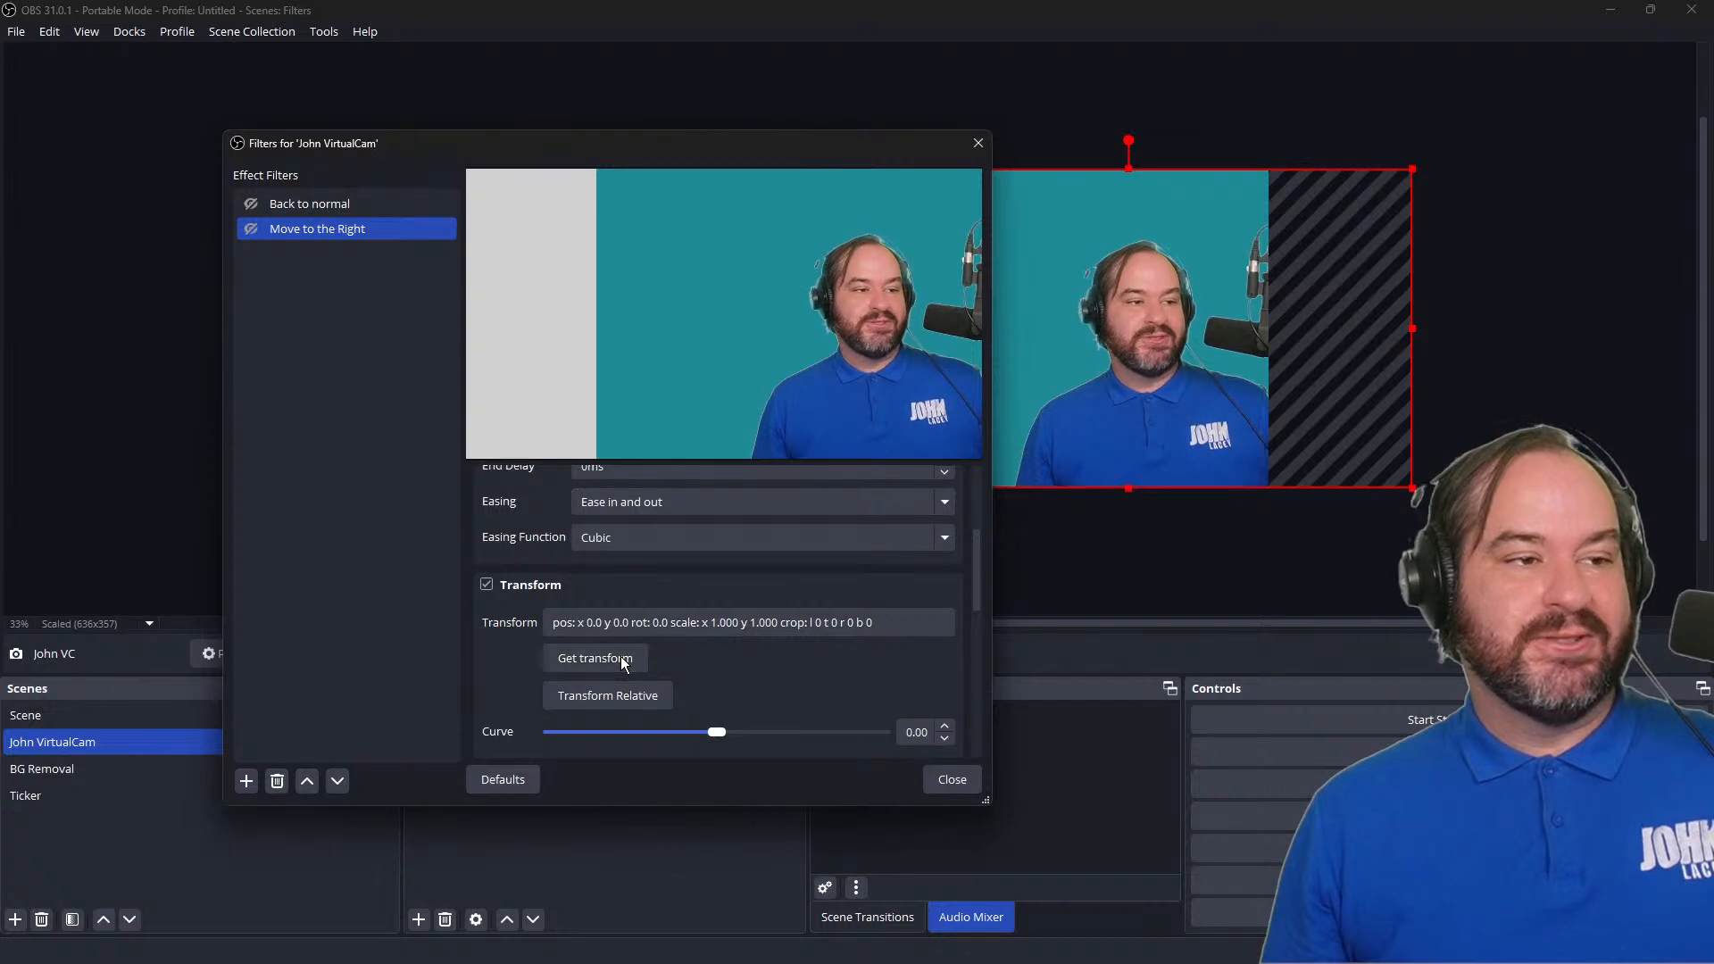
# Step: Test the scene's Move Source filters by triggering Back to normal and Move to the Right in turn
pyautogui.click(319, 202)
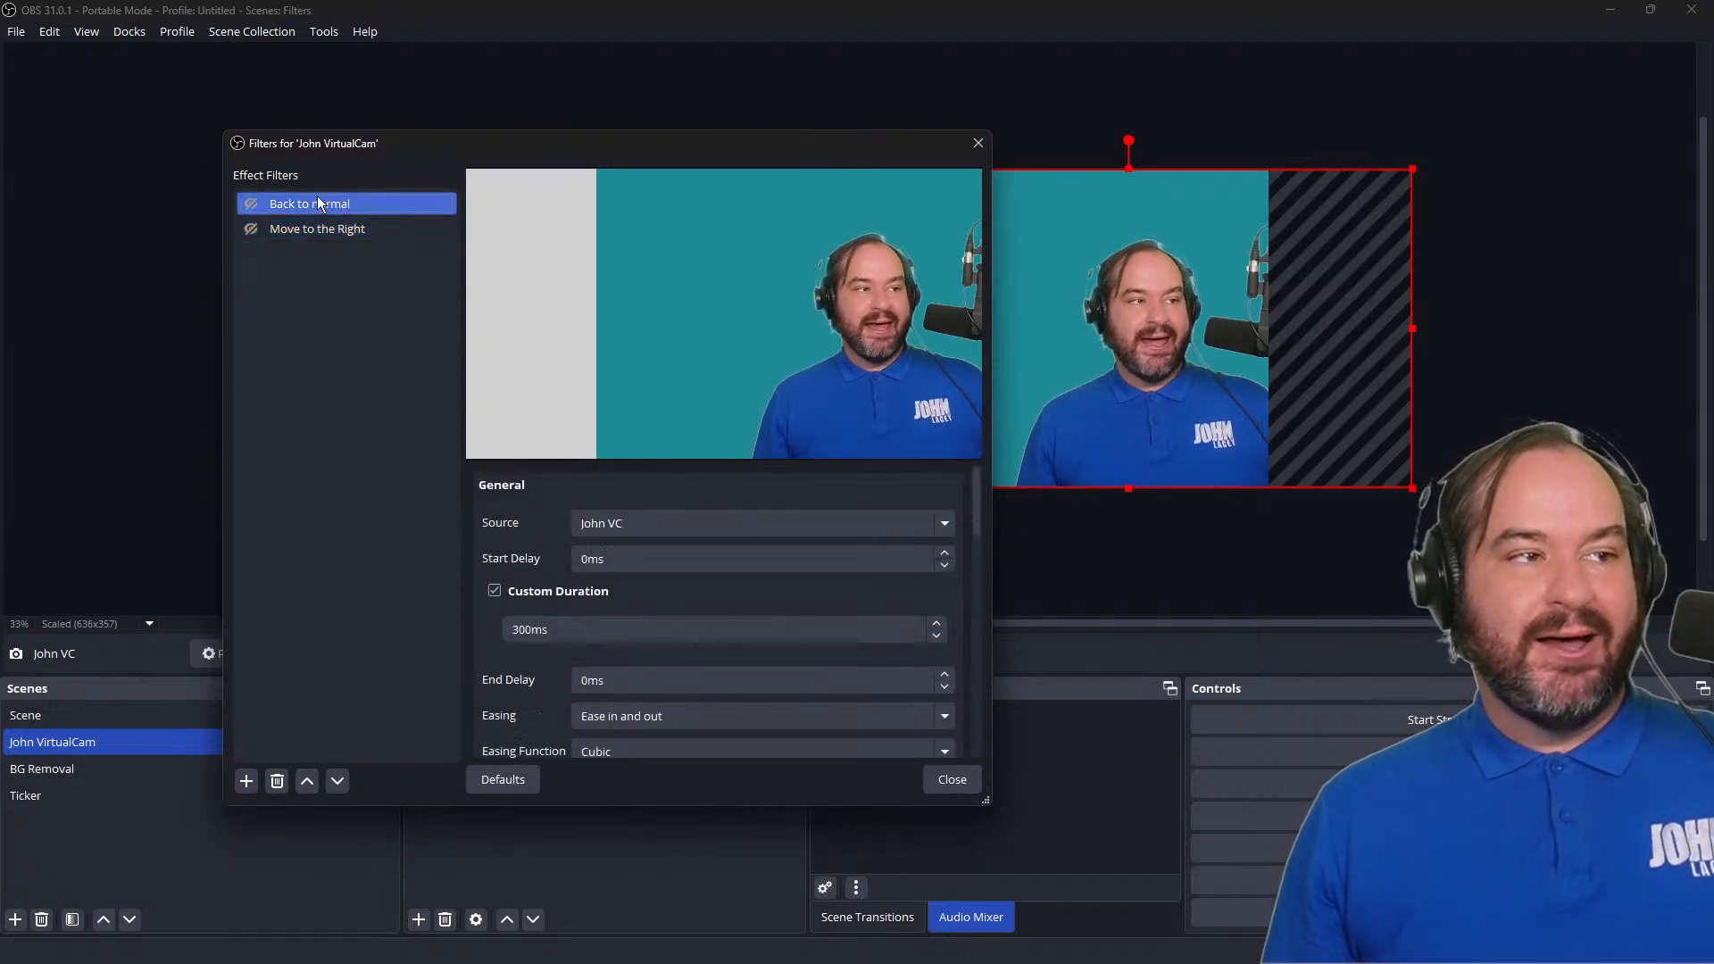
pyautogui.click(250, 205)
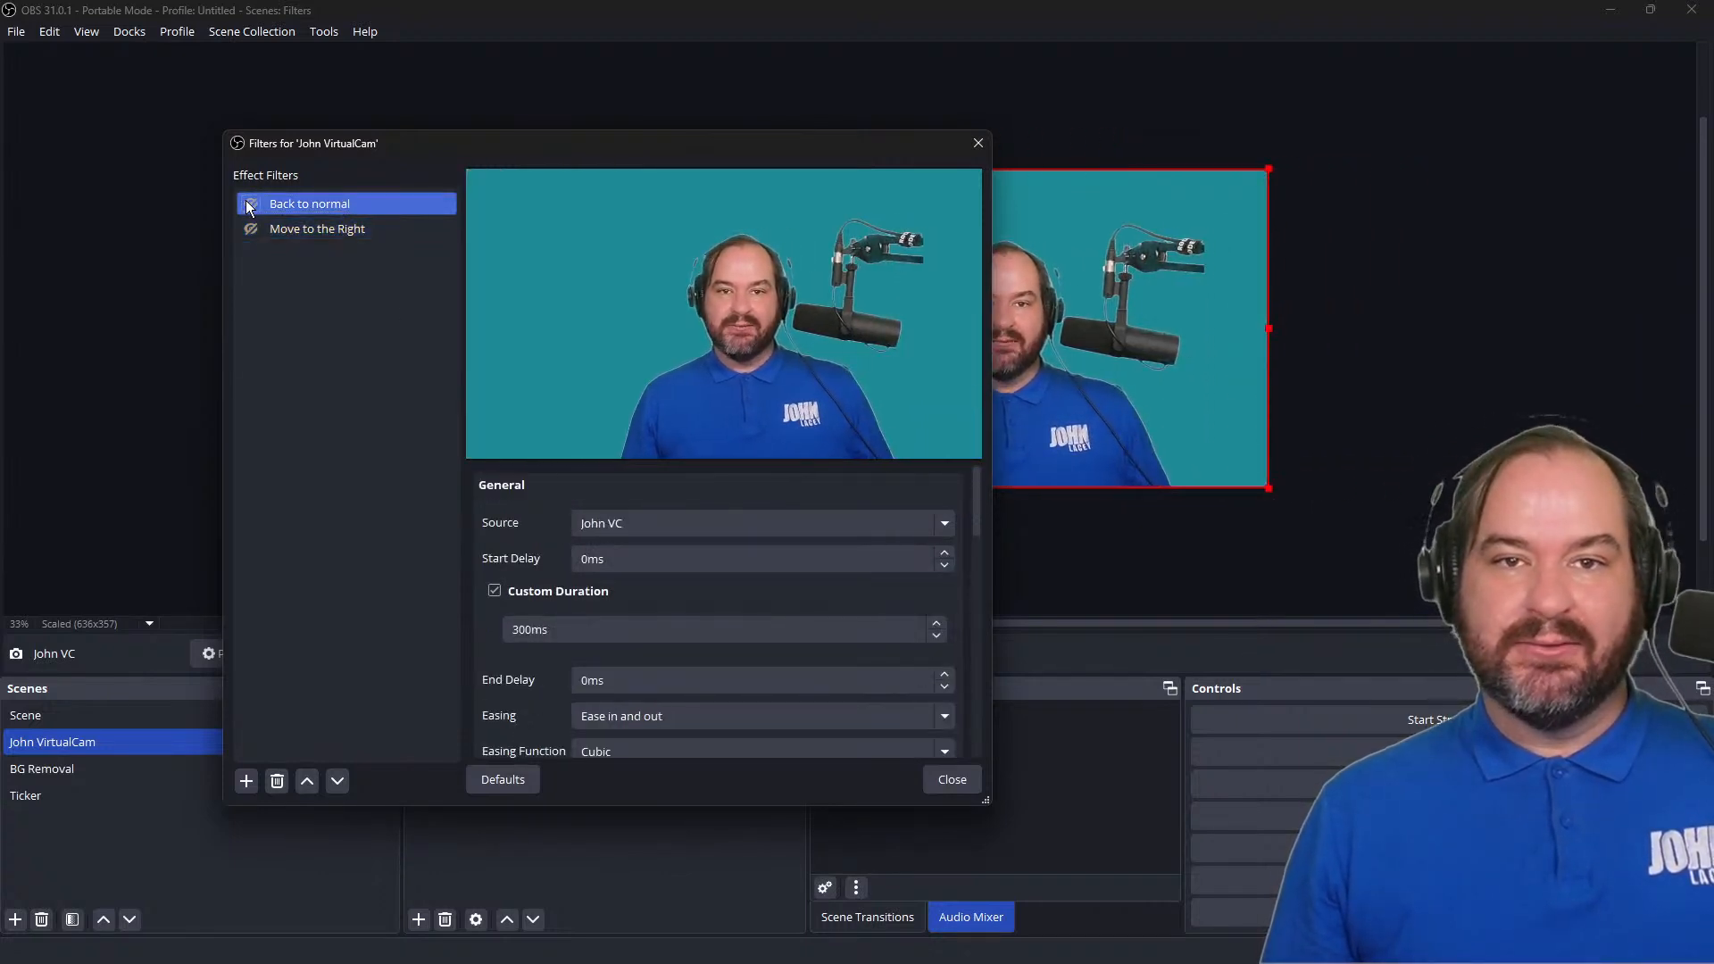
pyautogui.click(250, 229)
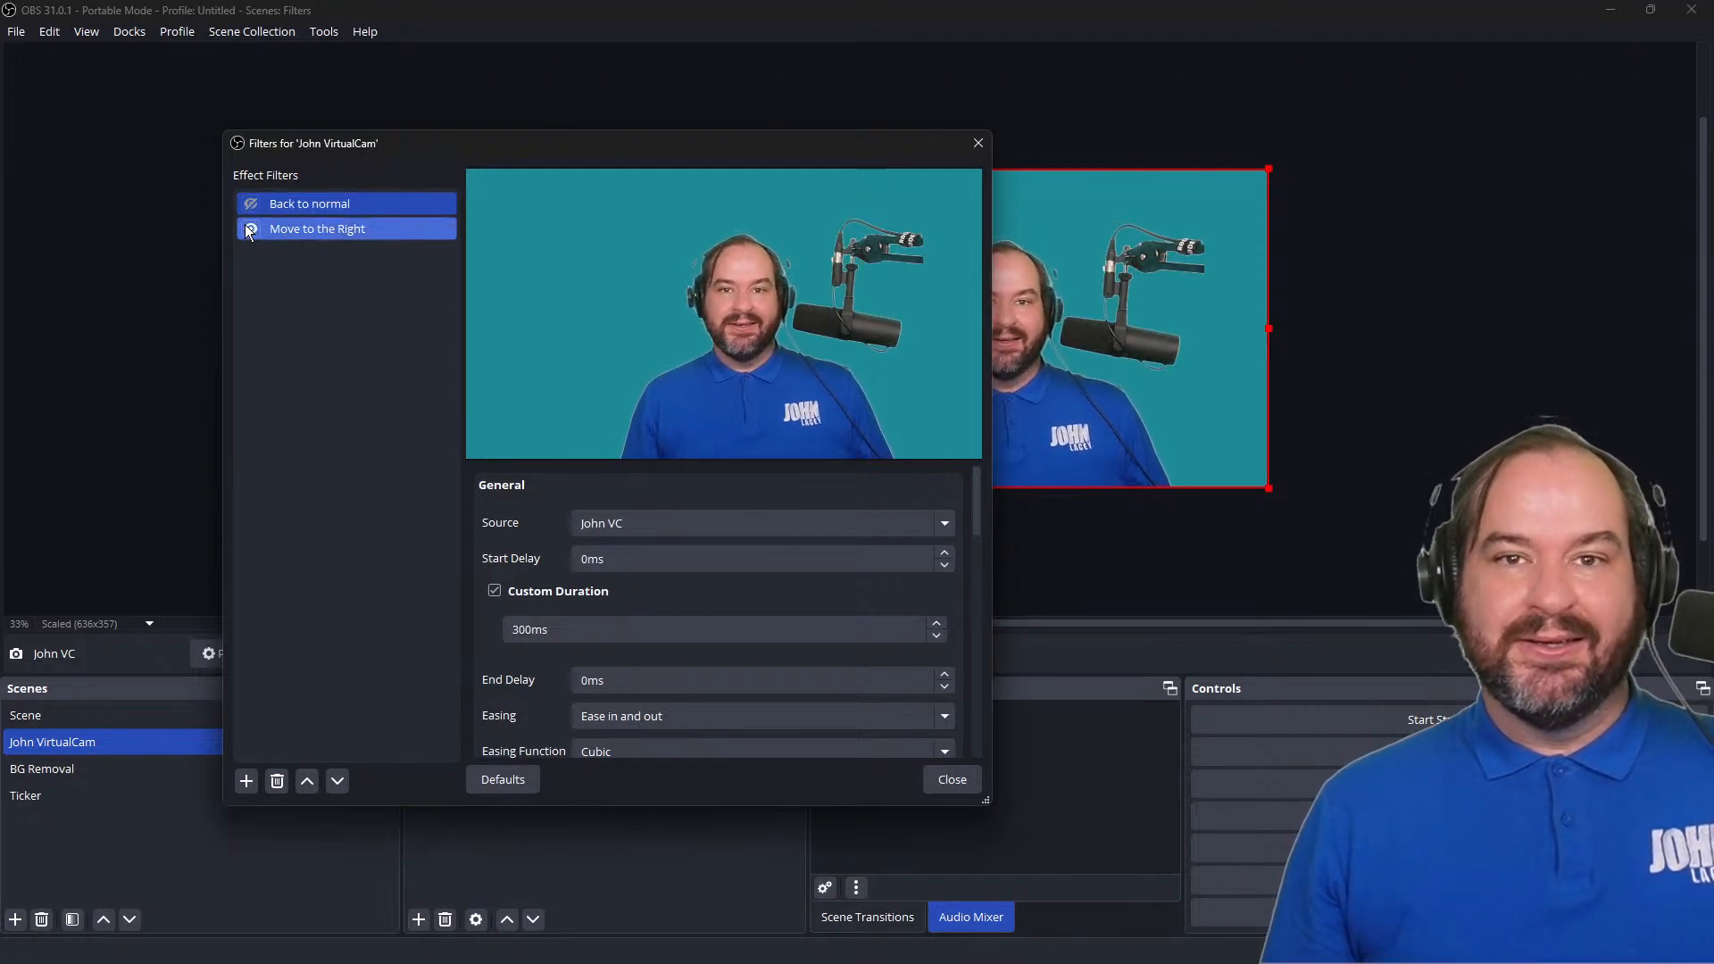
pyautogui.click(250, 230)
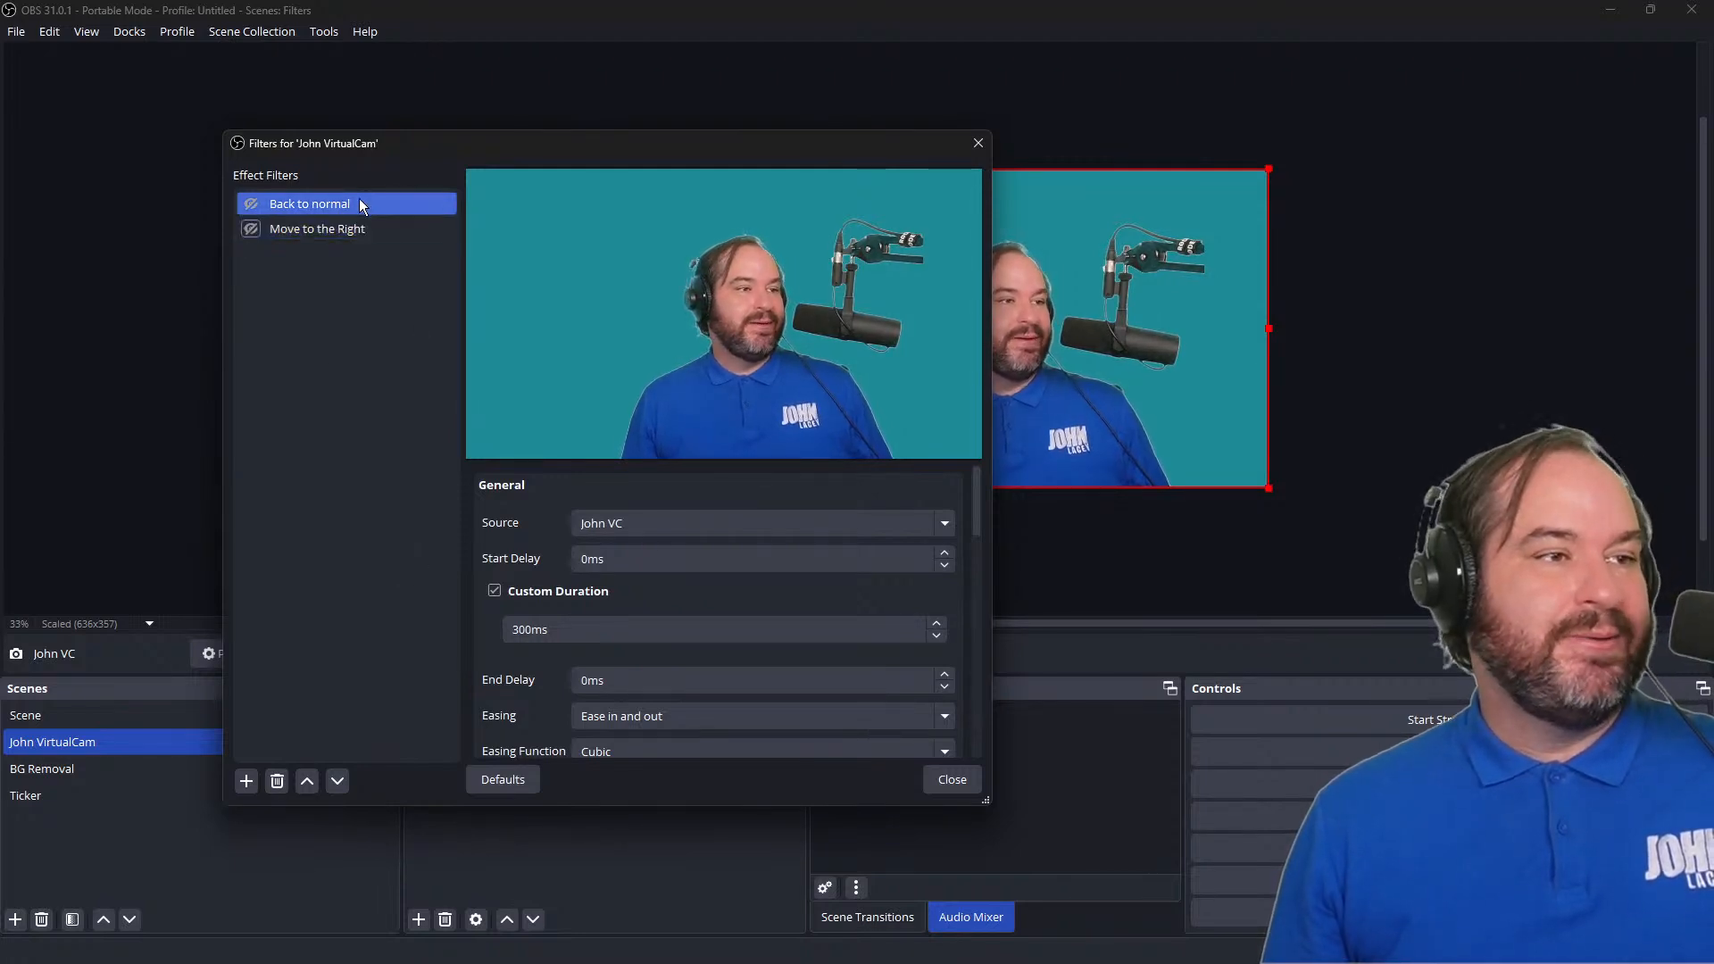
# Step: Set the Move to the Right filter's source to John VC and return to the Back to normal filter's settings
pyautogui.click(361, 229)
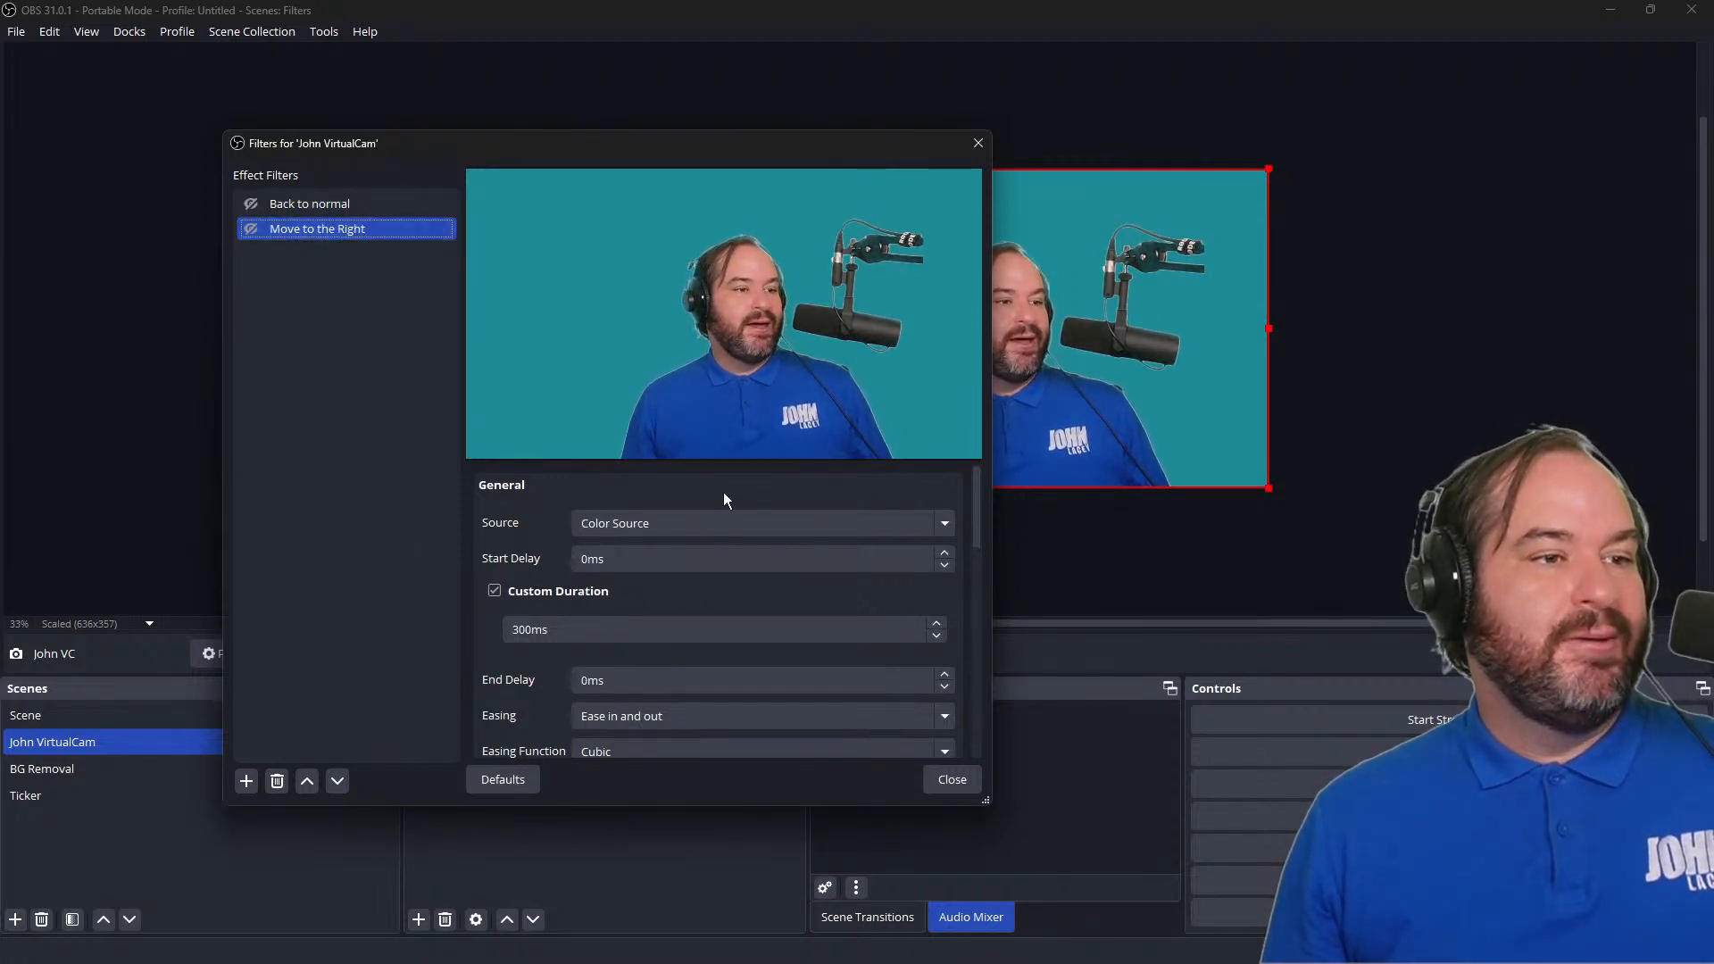
pyautogui.click(741, 523)
pyautogui.click(753, 565)
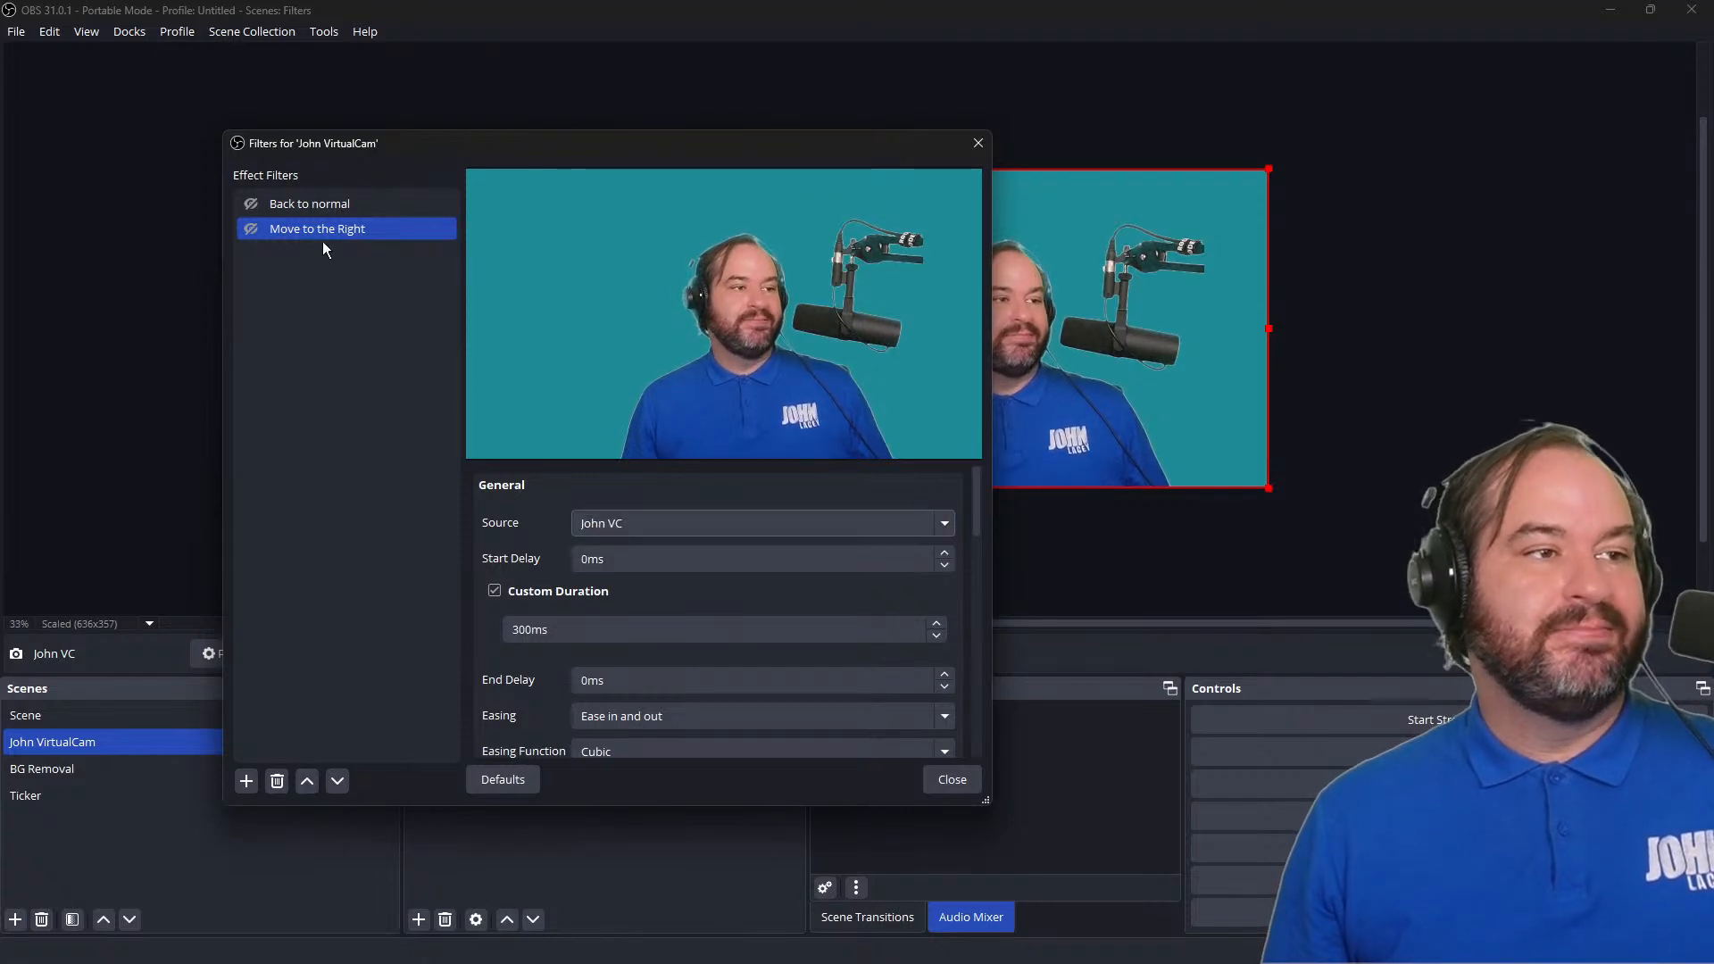
pyautogui.click(328, 204)
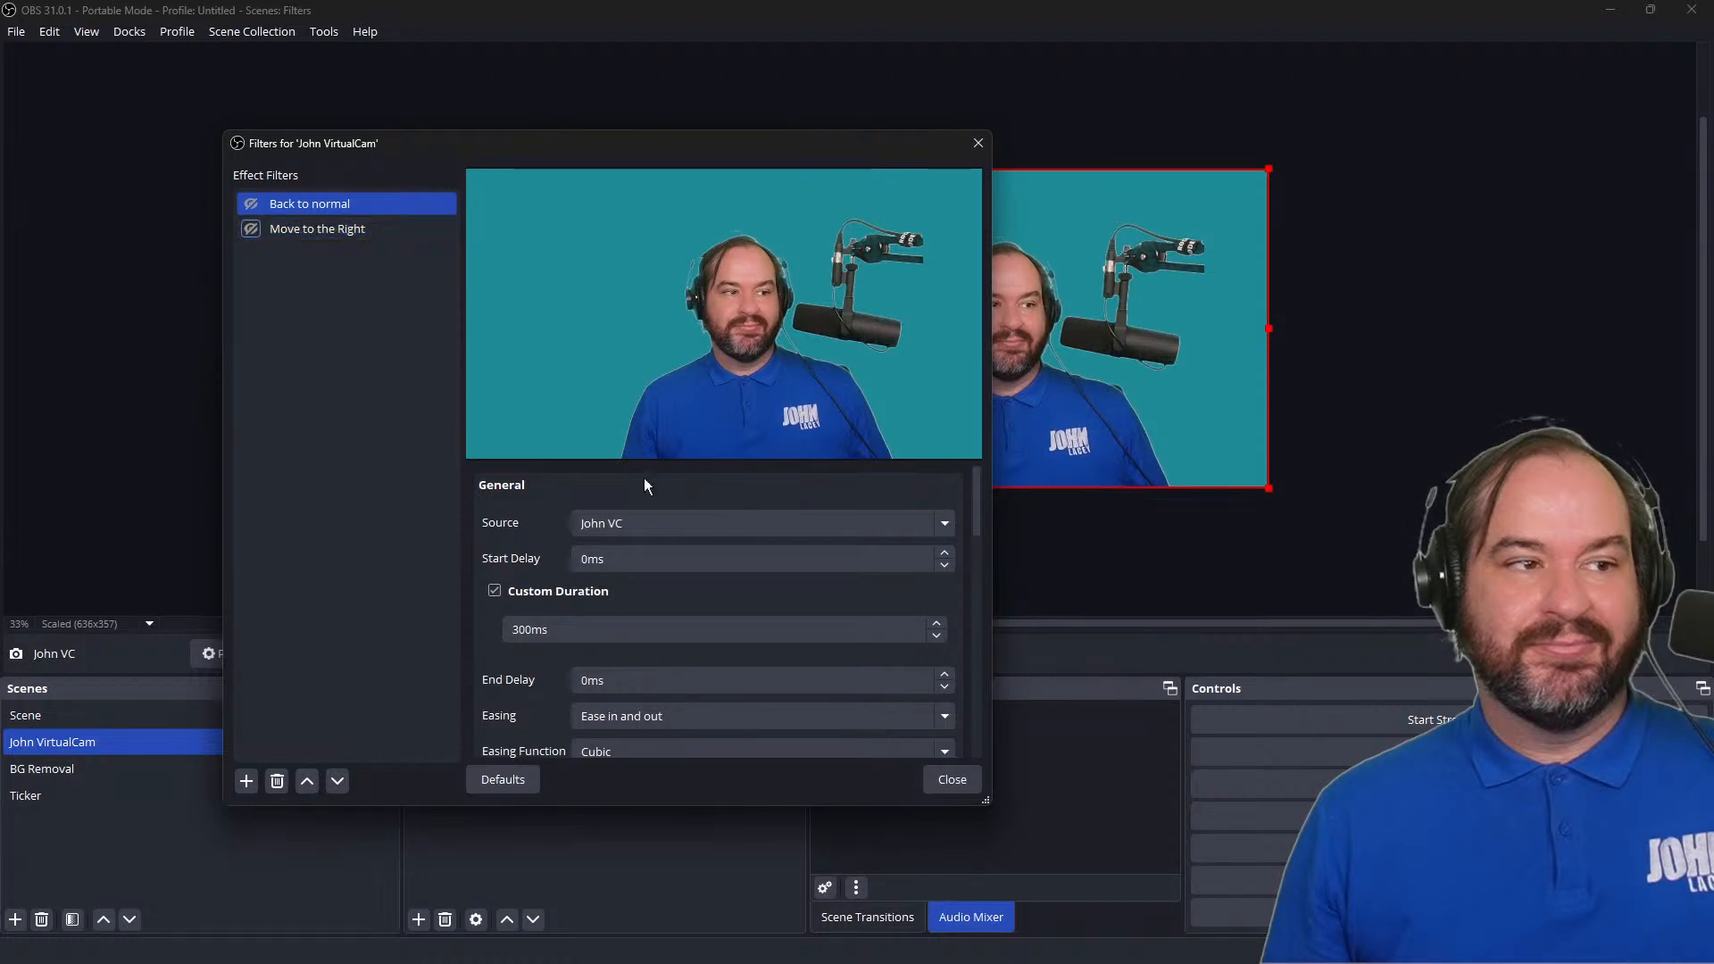
# Step: Move the filter window clear of the canvas and shift the John VC source about 365 px to the right
pyautogui.click(773, 523)
pyautogui.click(773, 523)
pyautogui.moveTo(798, 145); pyautogui.dragTo(1319, 168)
pyautogui.moveTo(1139, 168); pyautogui.dragTo(490, 250)
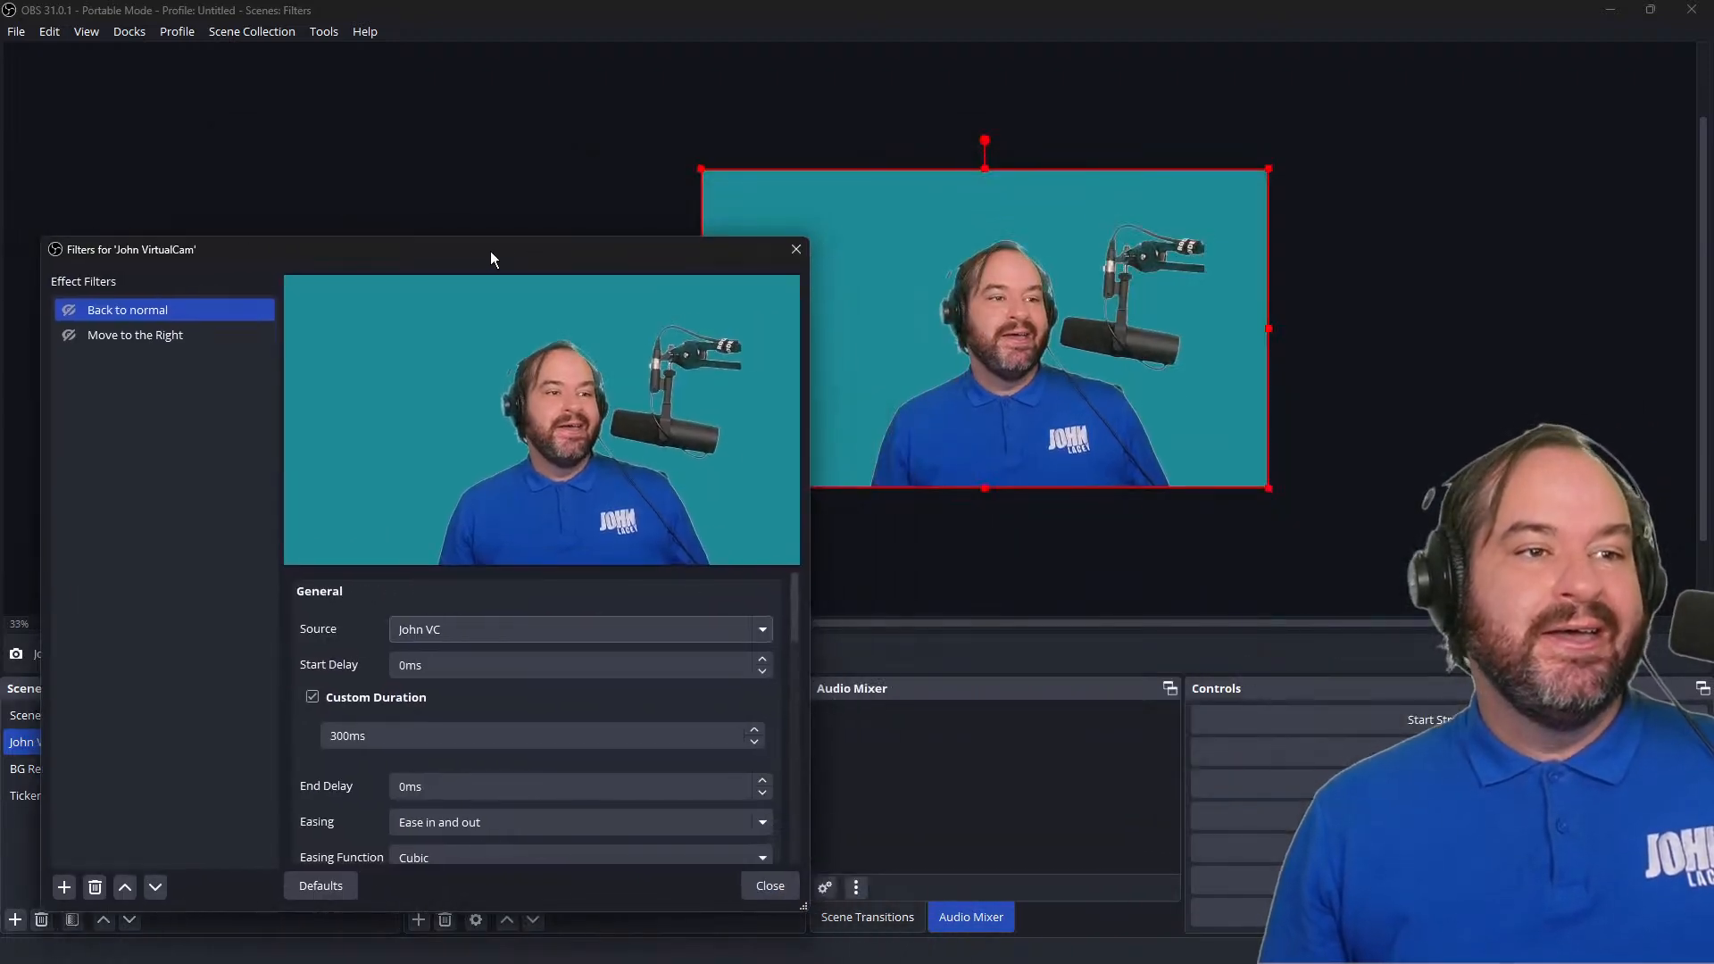
pyautogui.moveTo(1000, 298); pyautogui.dragTo(1109, 302)
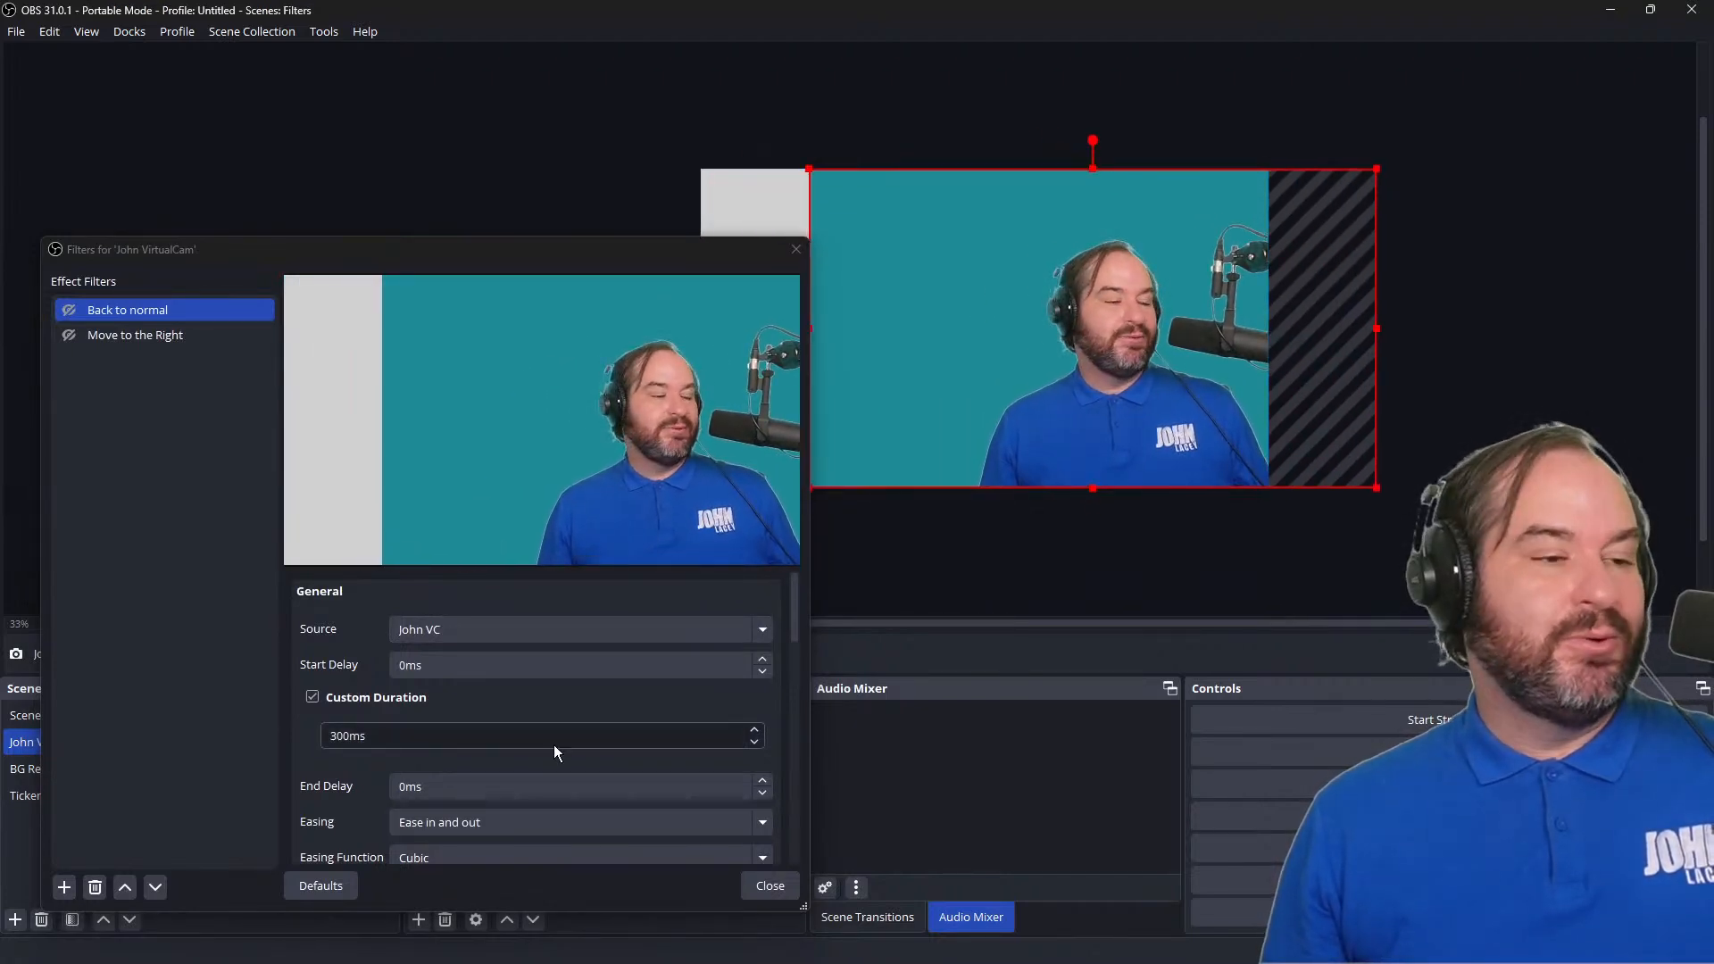
# Step: Capture John VC's shifted transform in the Back to normal filter and trigger that filter
pyautogui.scroll(-5, 554, 745)
pyautogui.click(454, 764)
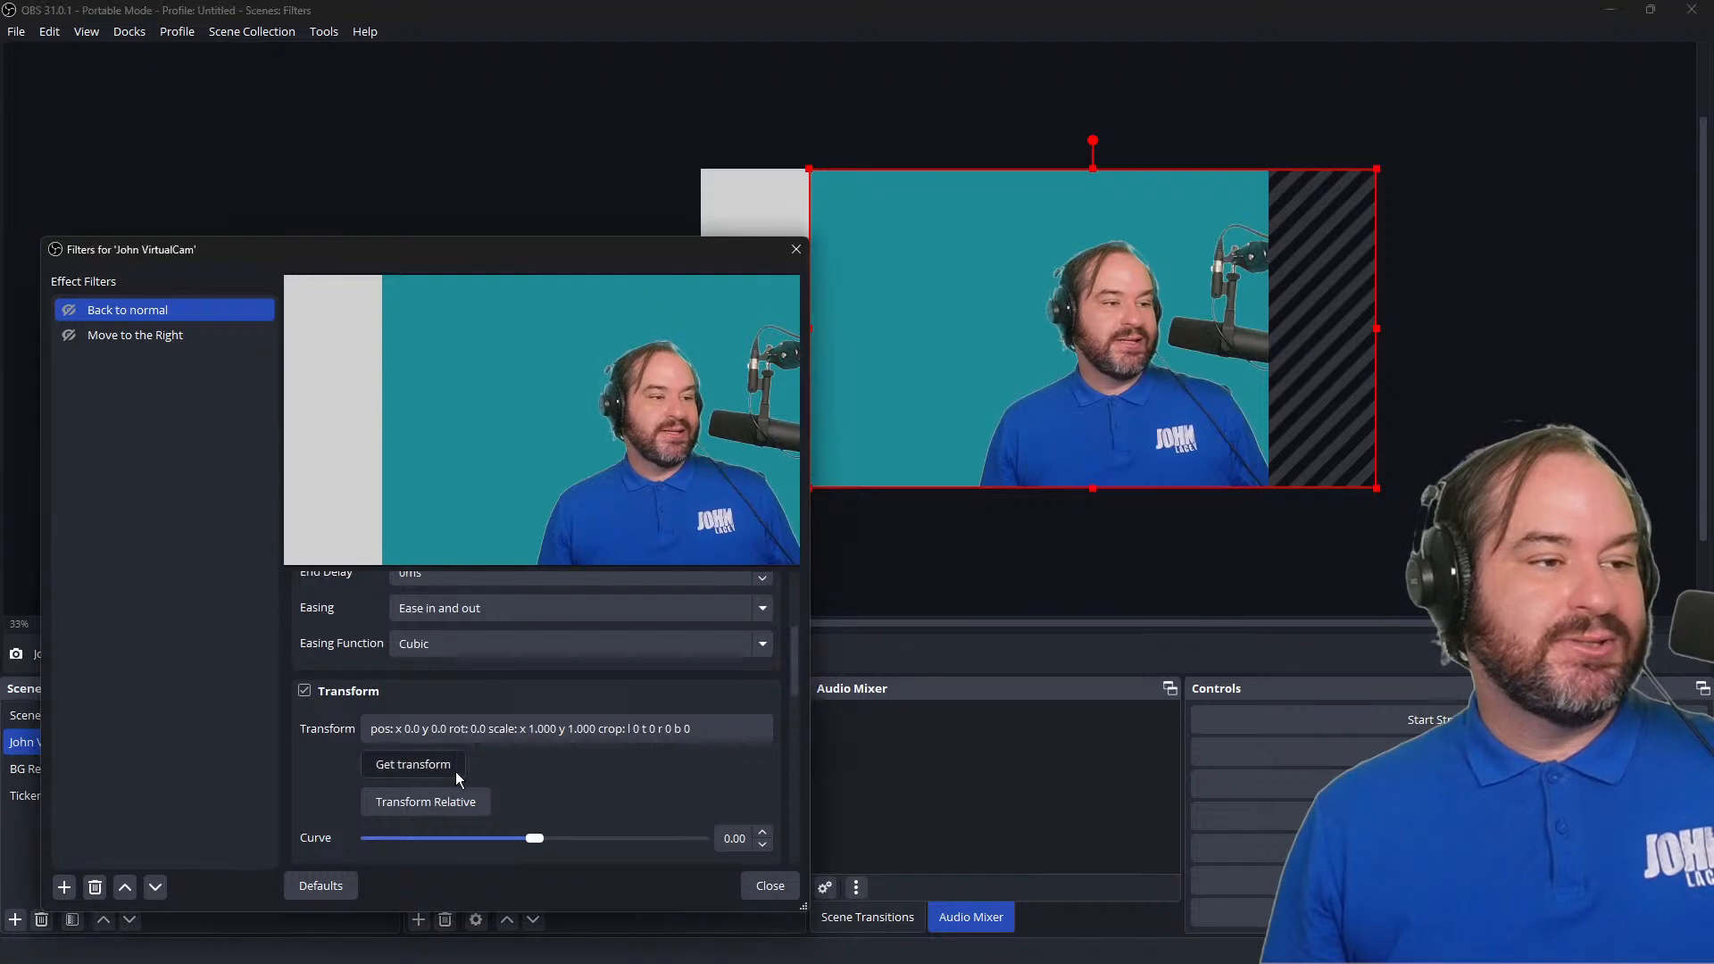
pyautogui.click(68, 313)
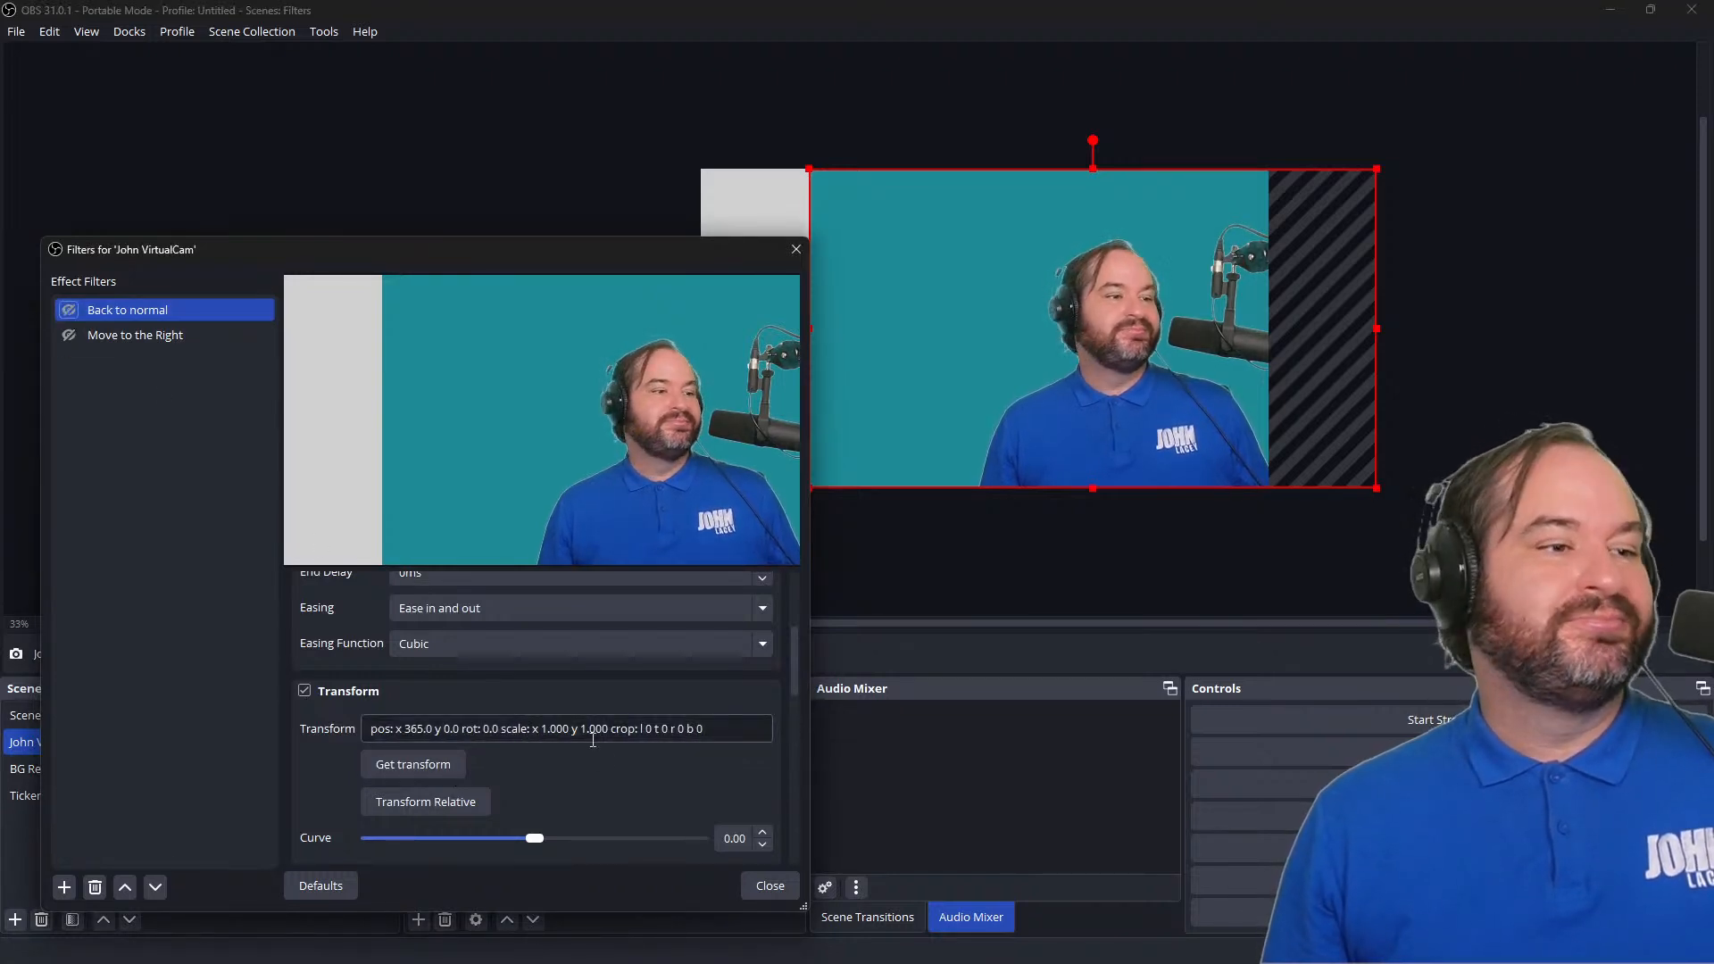
pyautogui.scroll(-2, 609, 748)
pyautogui.scroll(3, 609, 748)
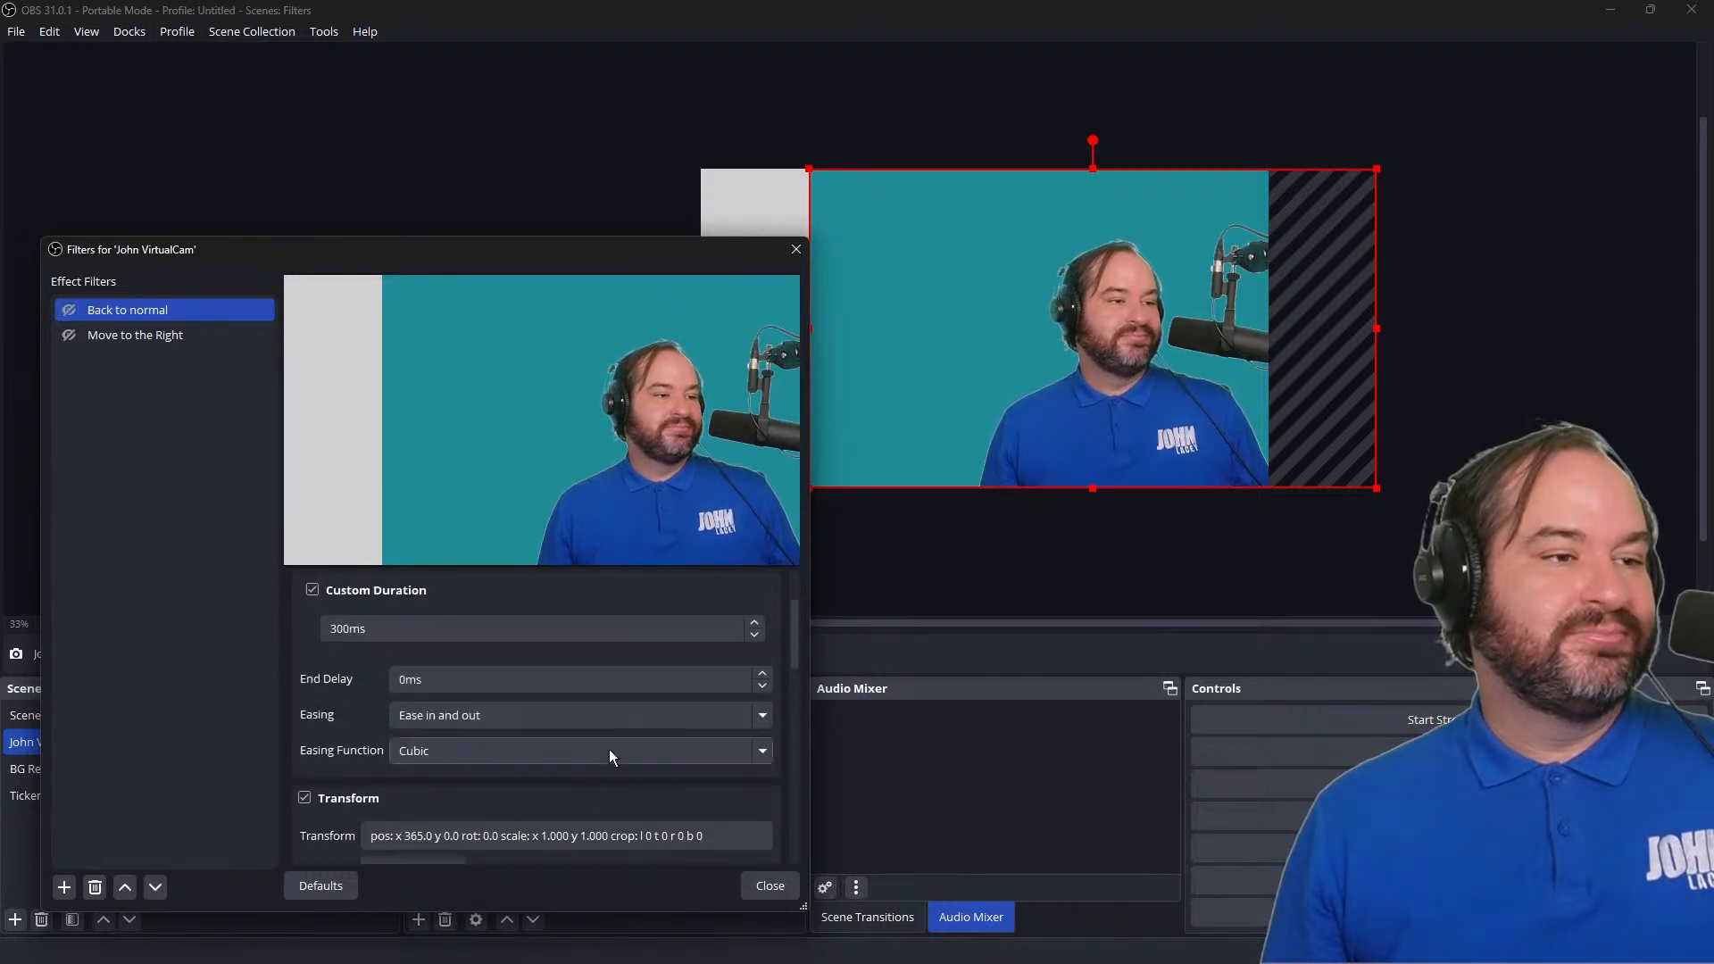
pyautogui.scroll(2, 622, 665)
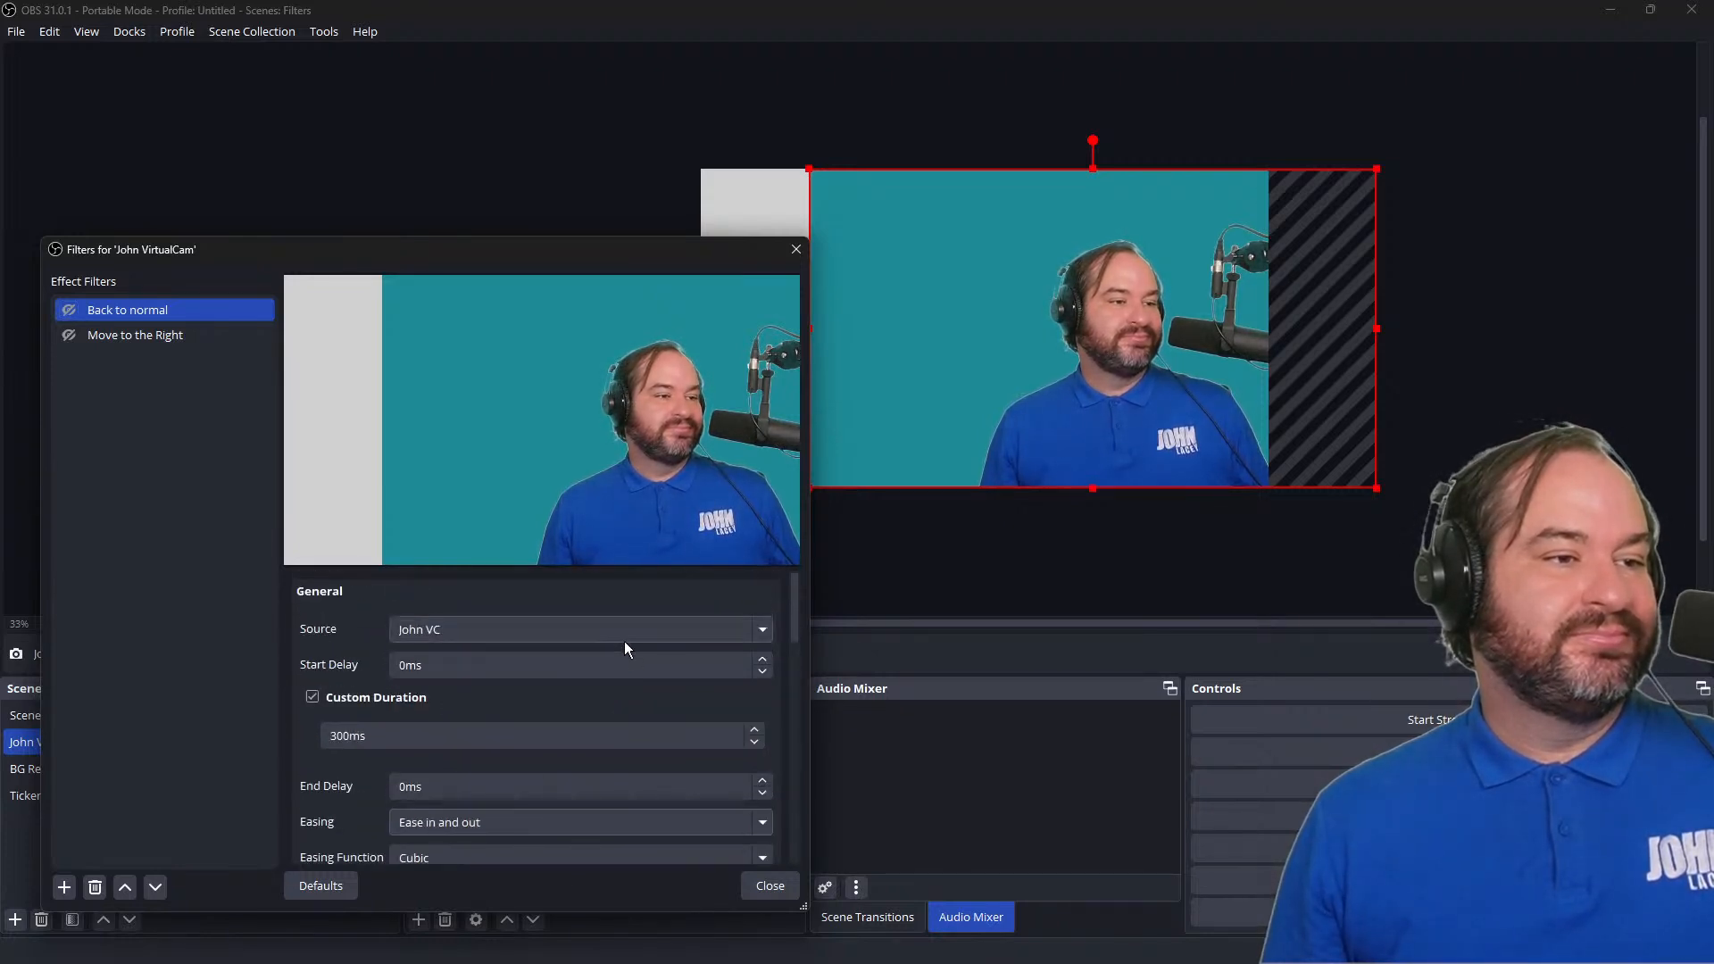
# Step: Capture John VC's shifted transform, x 365.0 and y 0.0, in the Move to the Right filter
pyautogui.click(163, 327)
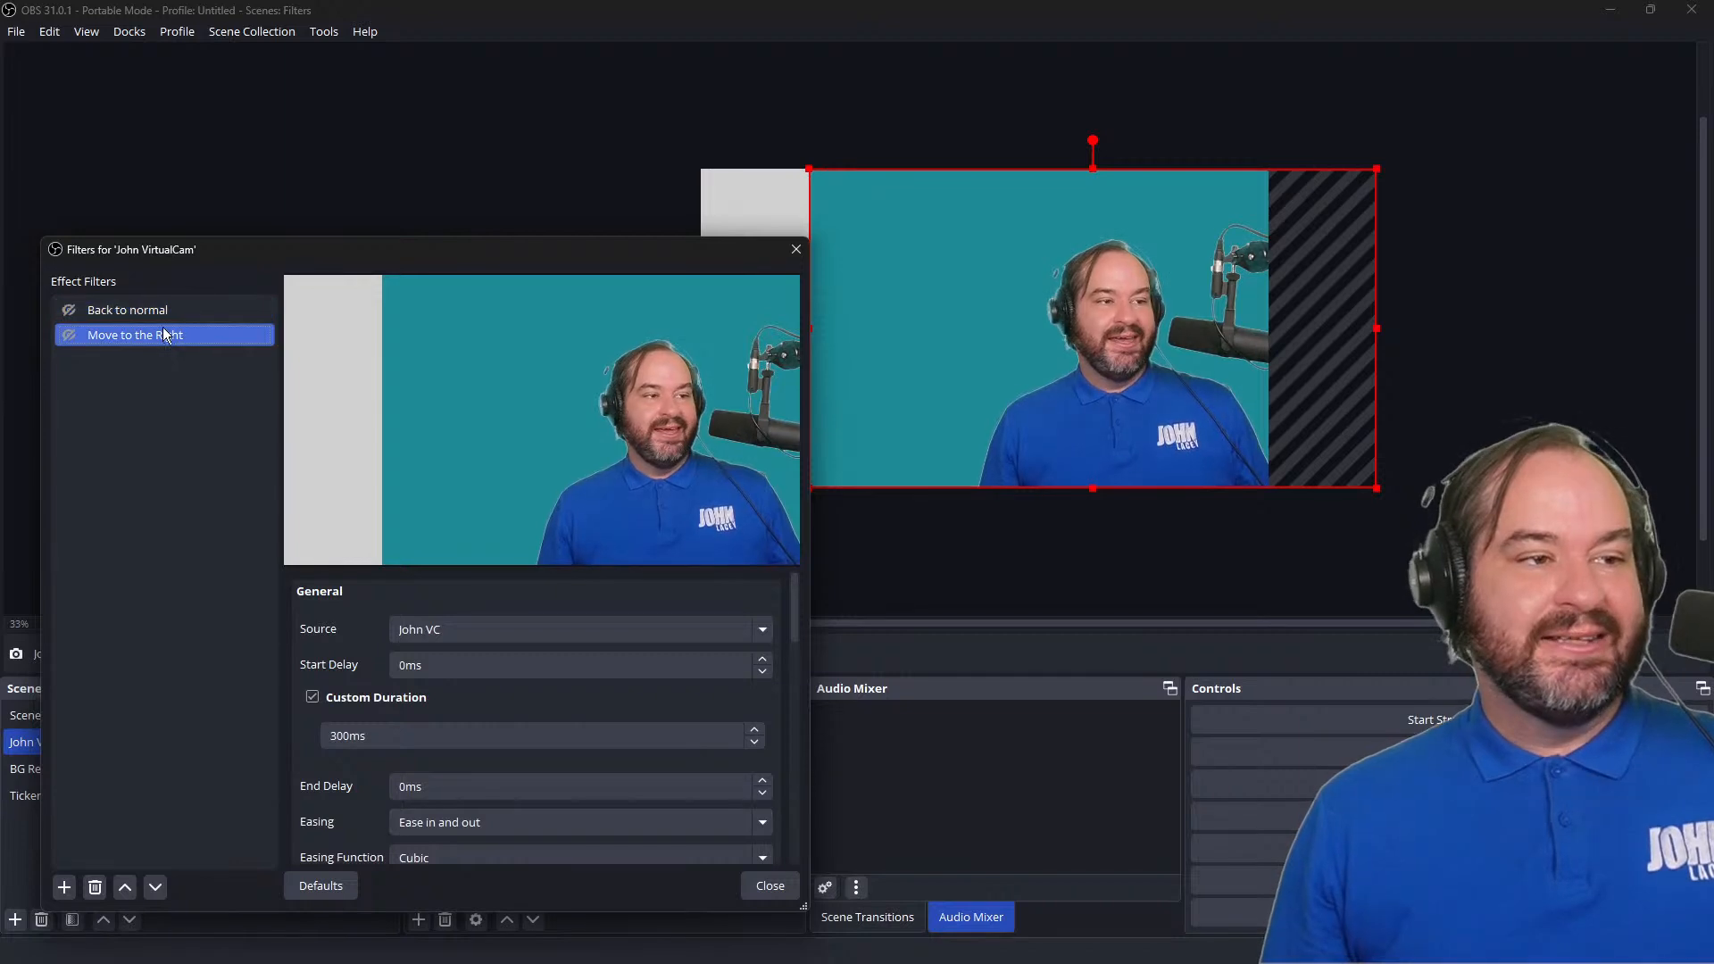
pyautogui.click(162, 309)
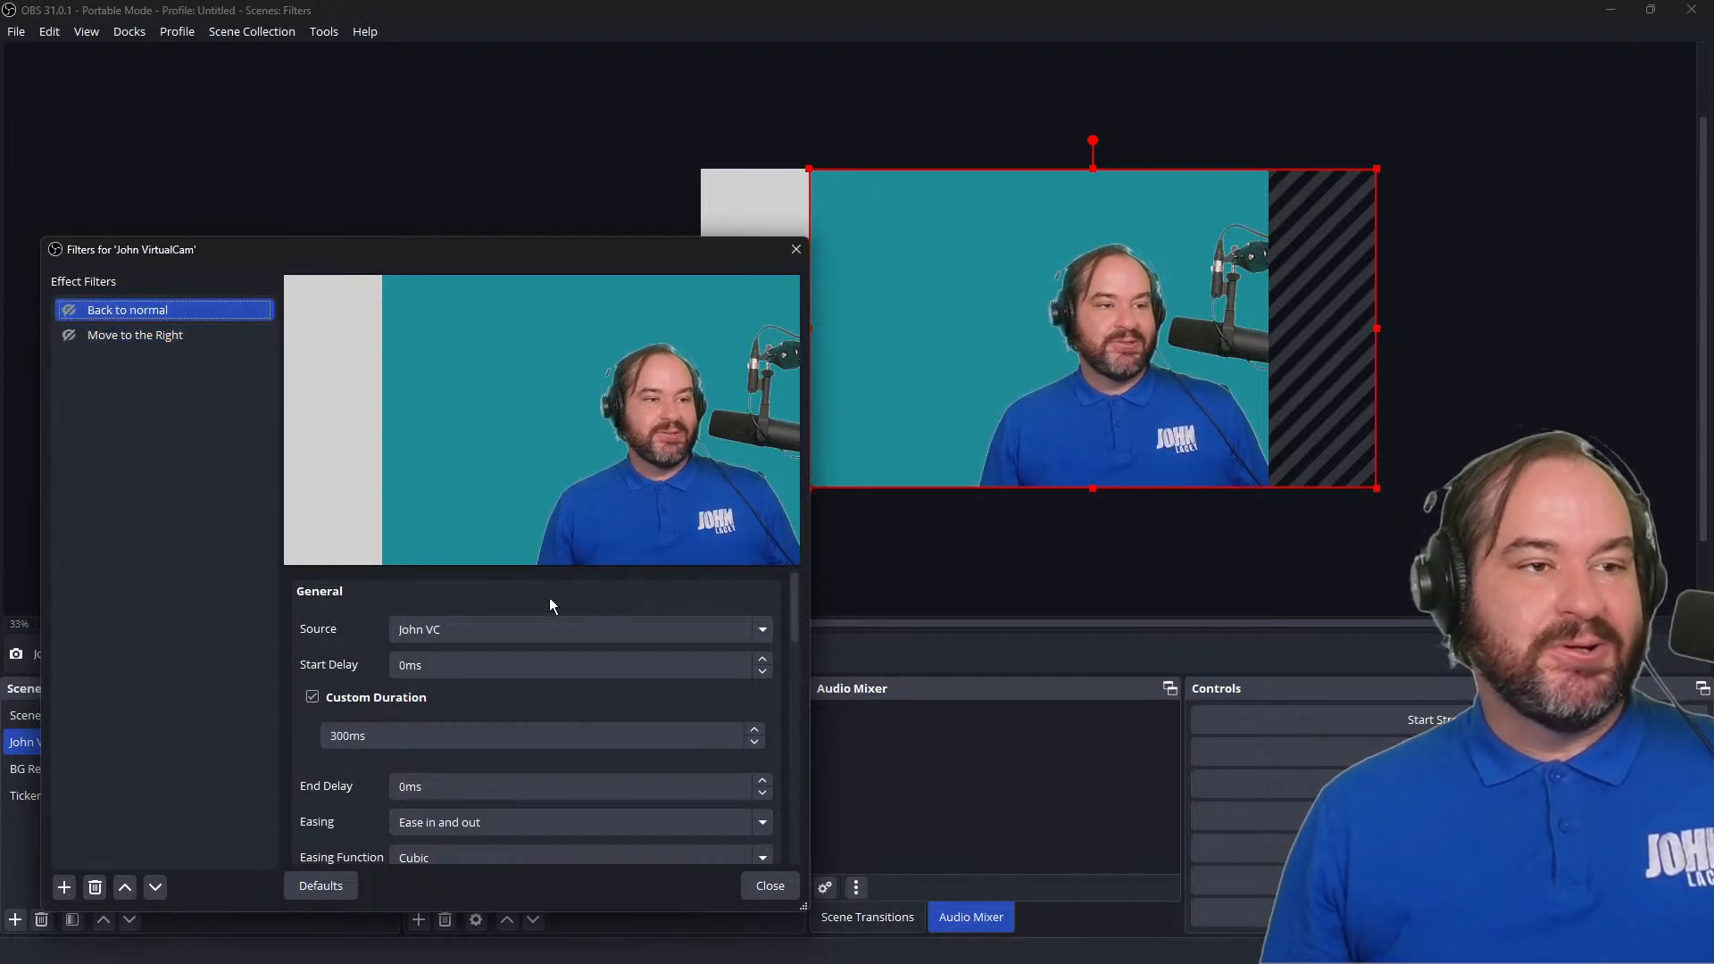
pyautogui.rightClick(200, 346)
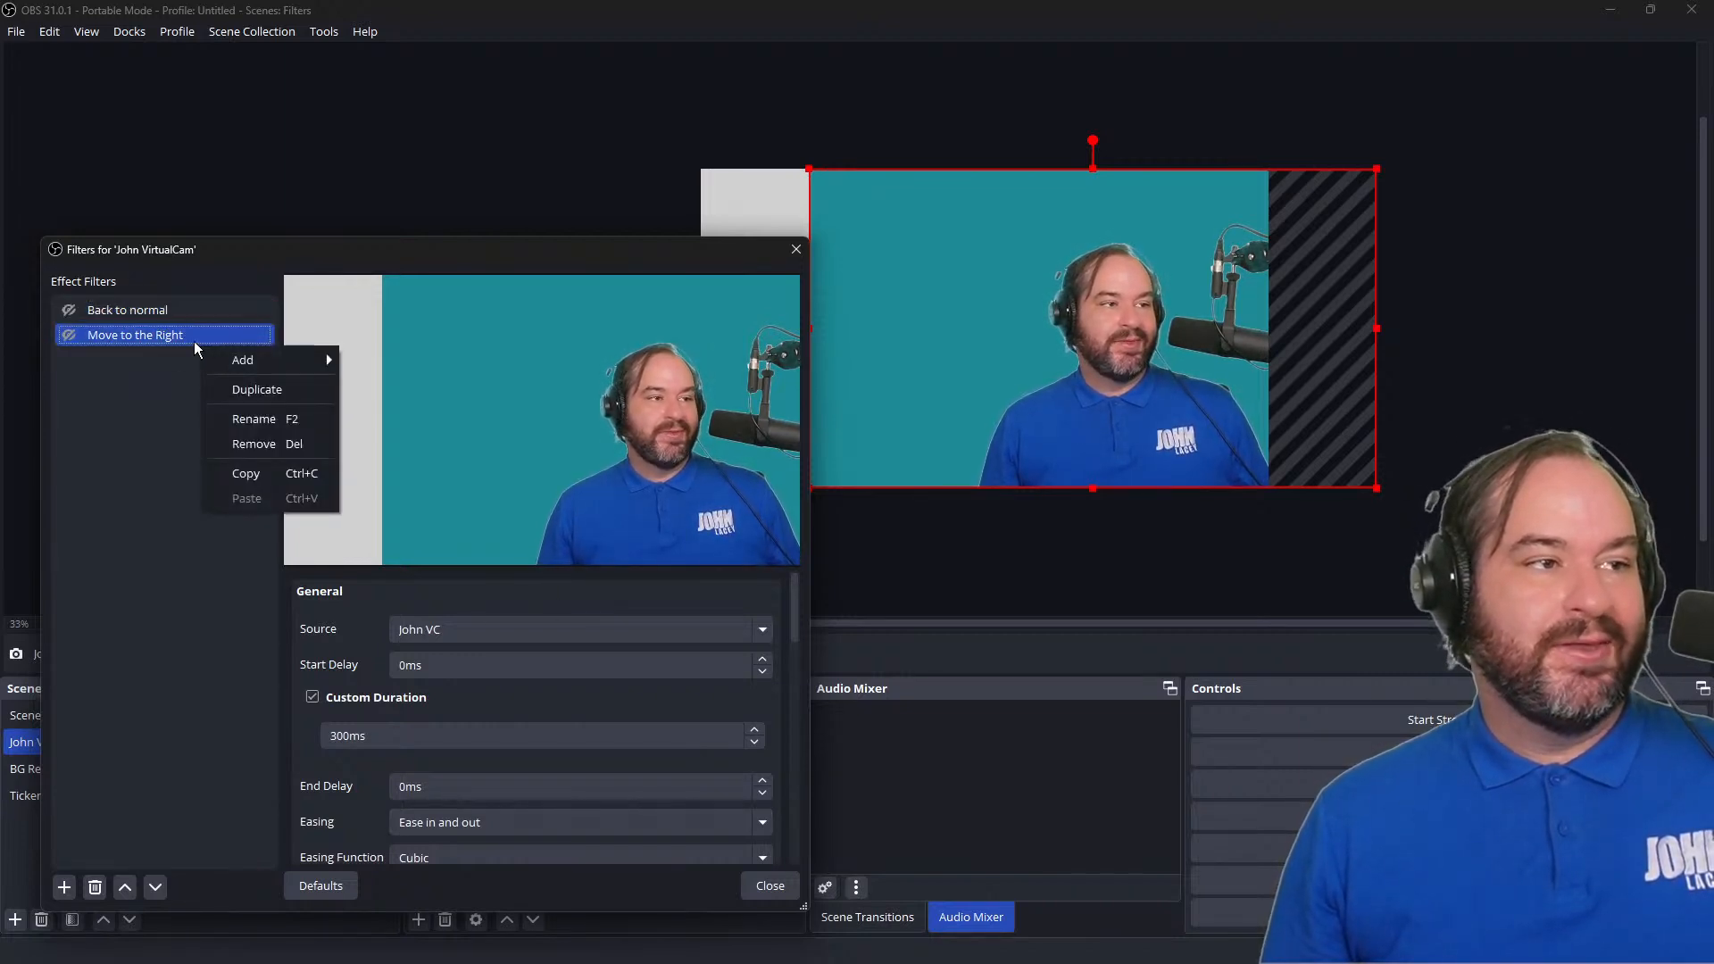
pyautogui.click(195, 341)
pyautogui.scroll(-1, 624, 698)
pyautogui.scroll(-2, 580, 759)
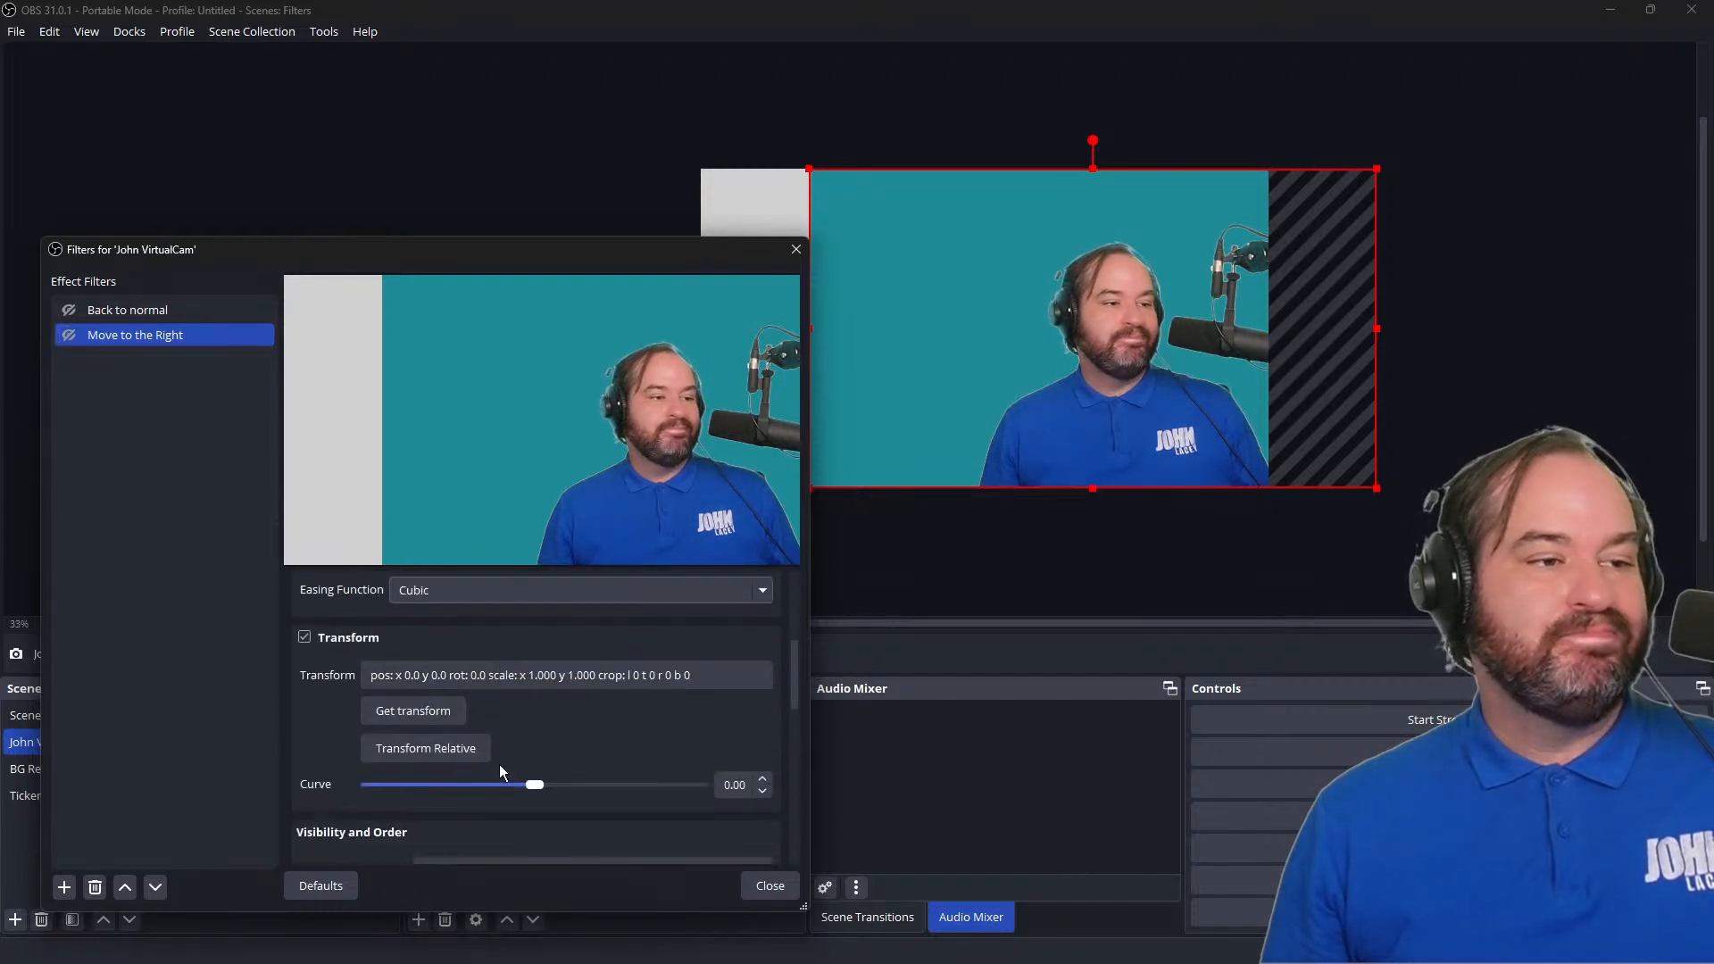
pyautogui.click(412, 710)
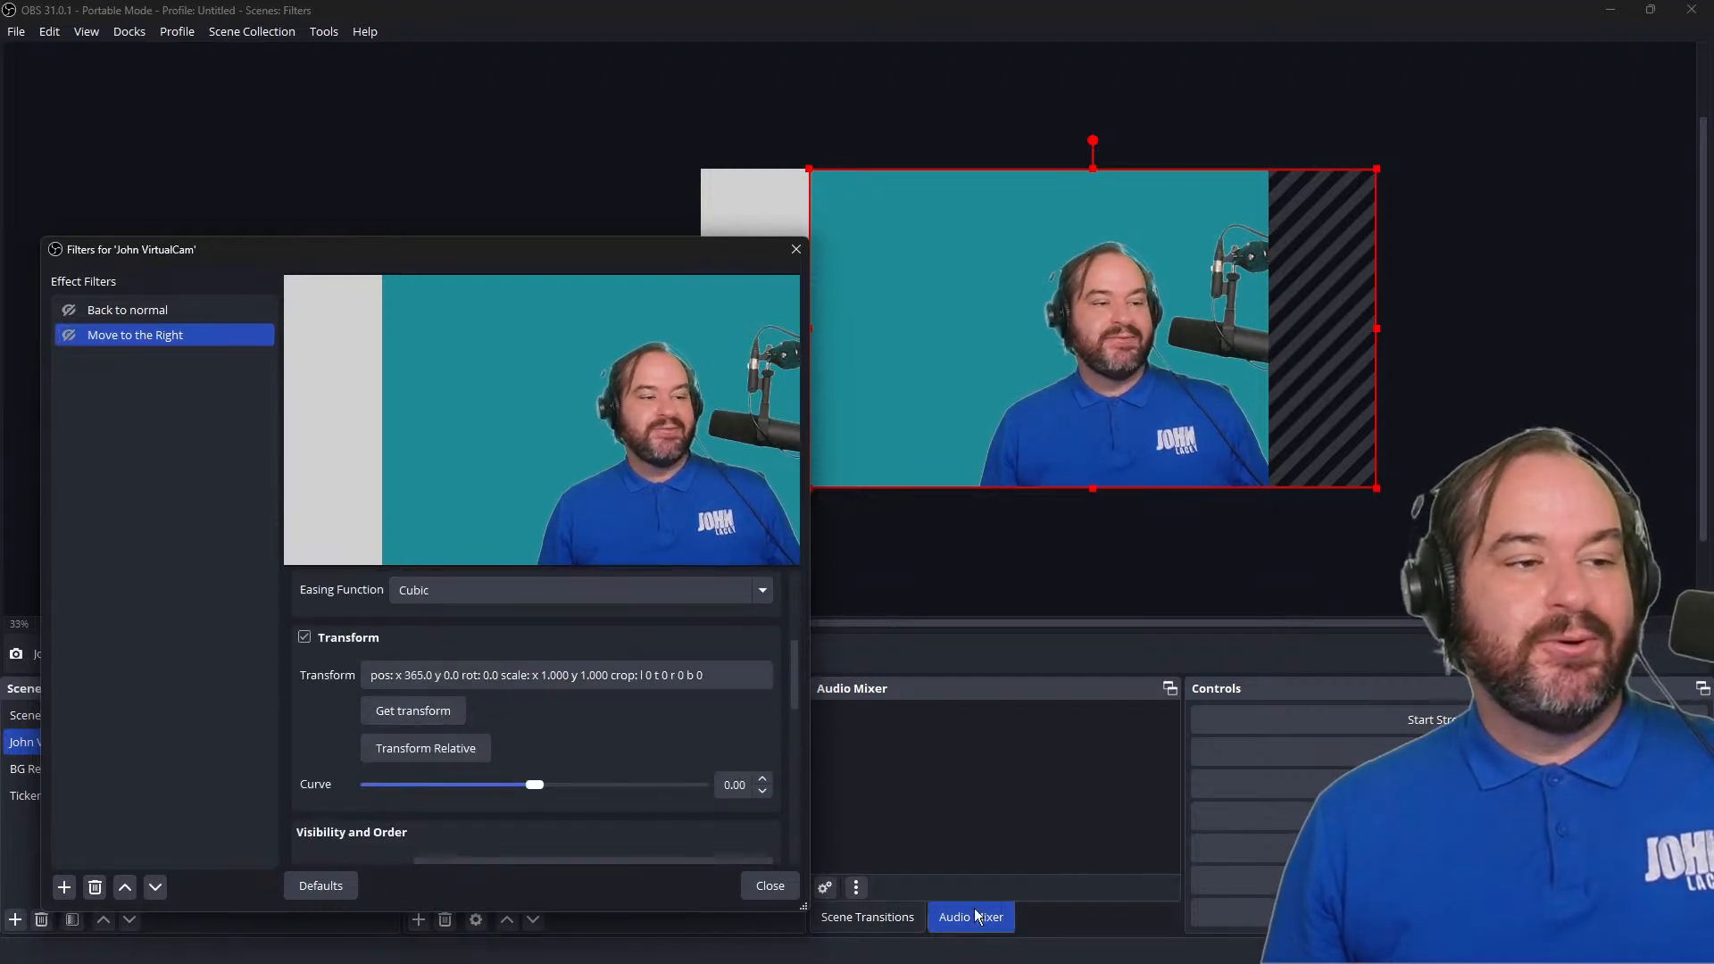
# Step: Close the scene's filters and move the John VC source back so it fills the canvas
pyautogui.click(770, 891)
pyautogui.rightClick(1102, 292)
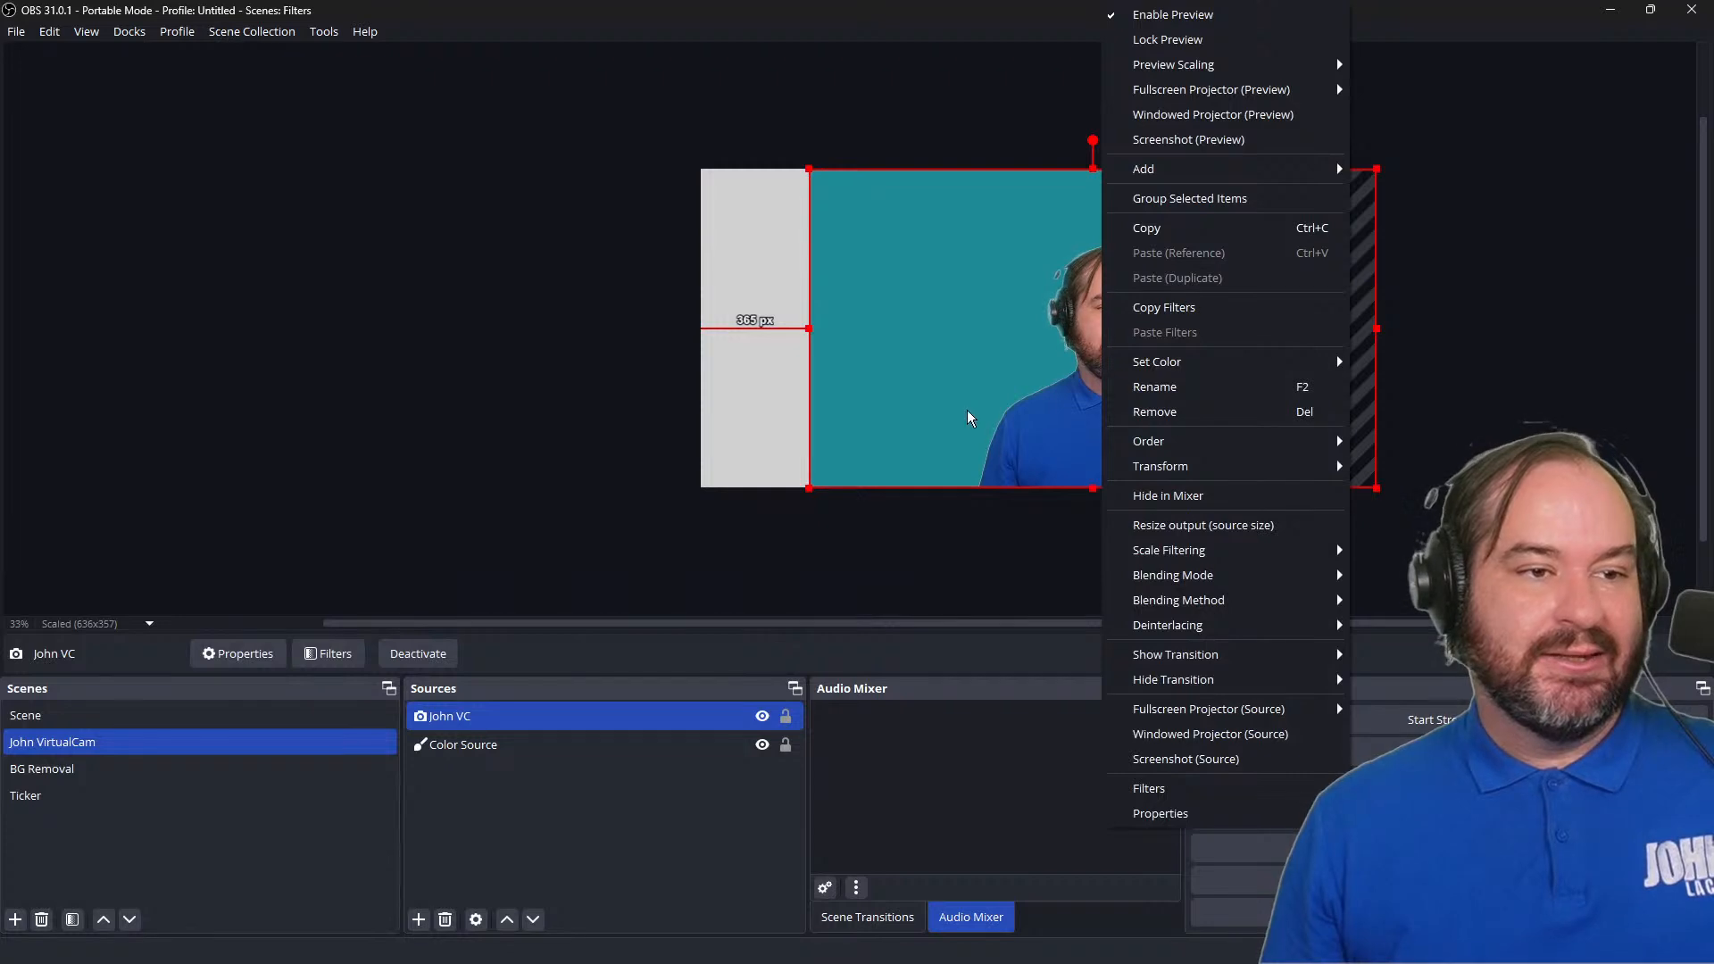
pyautogui.moveTo(1008, 387); pyautogui.dragTo(906, 381)
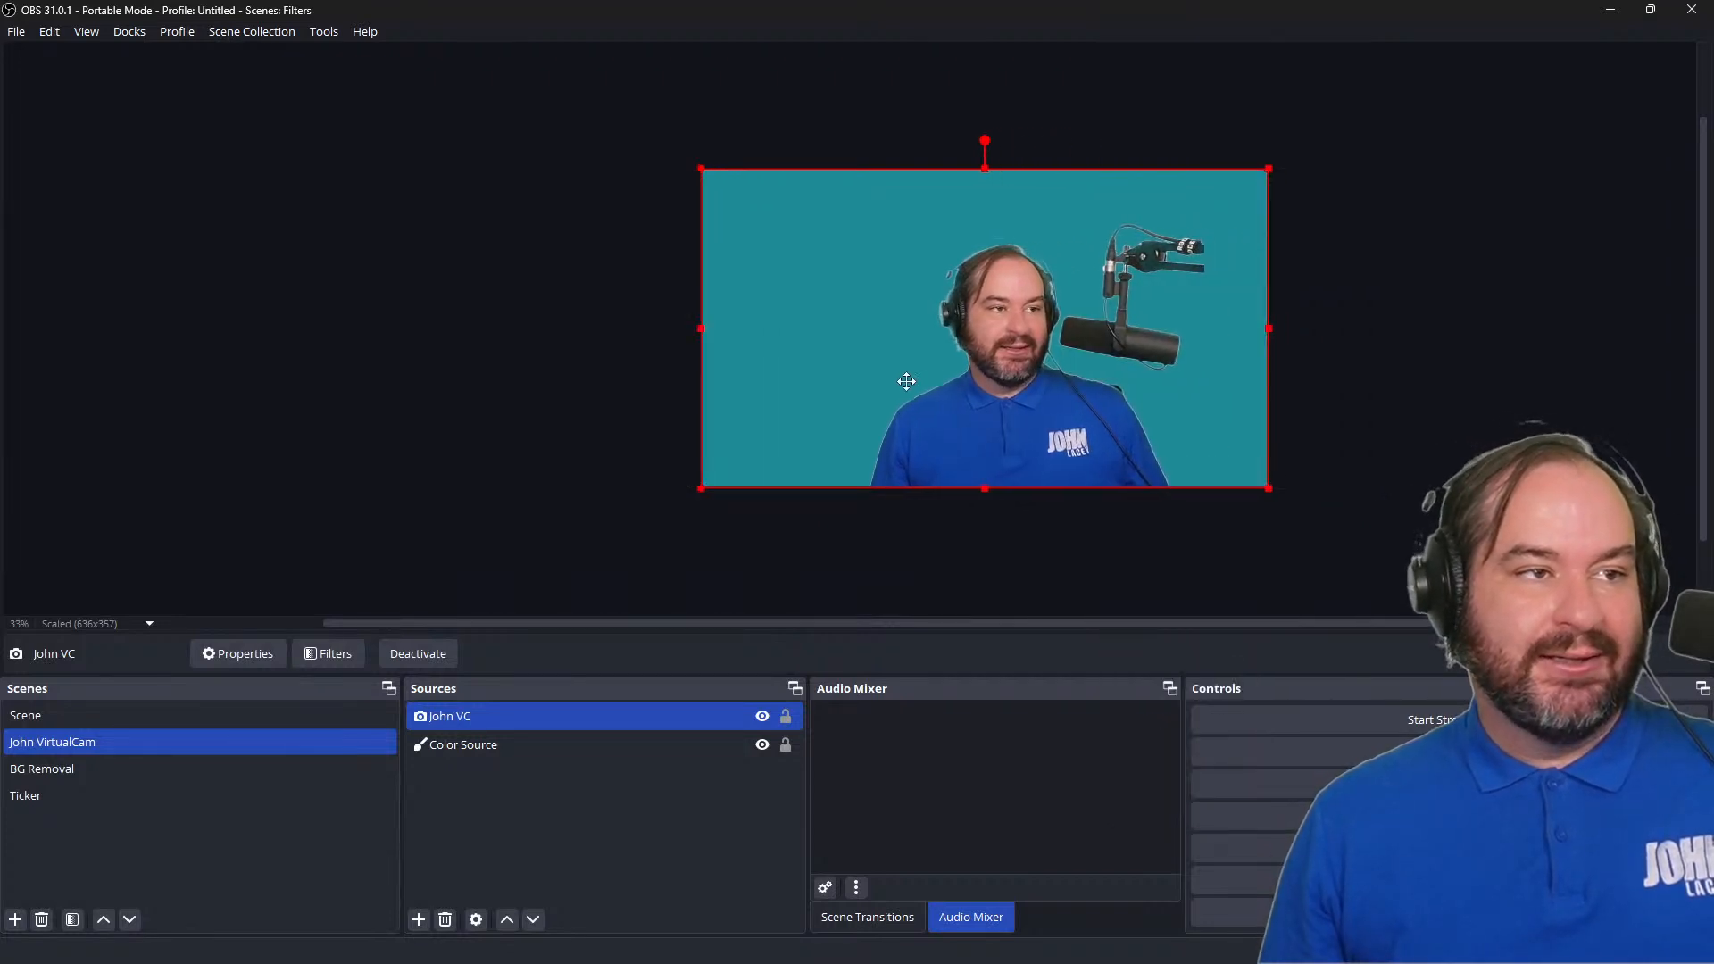
# Step: Reopen the John VirtualCam scene's filters and capture John VC's full-canvas transform in the Back to normal filter
pyautogui.rightClick(517, 721)
pyautogui.rightClick(212, 743)
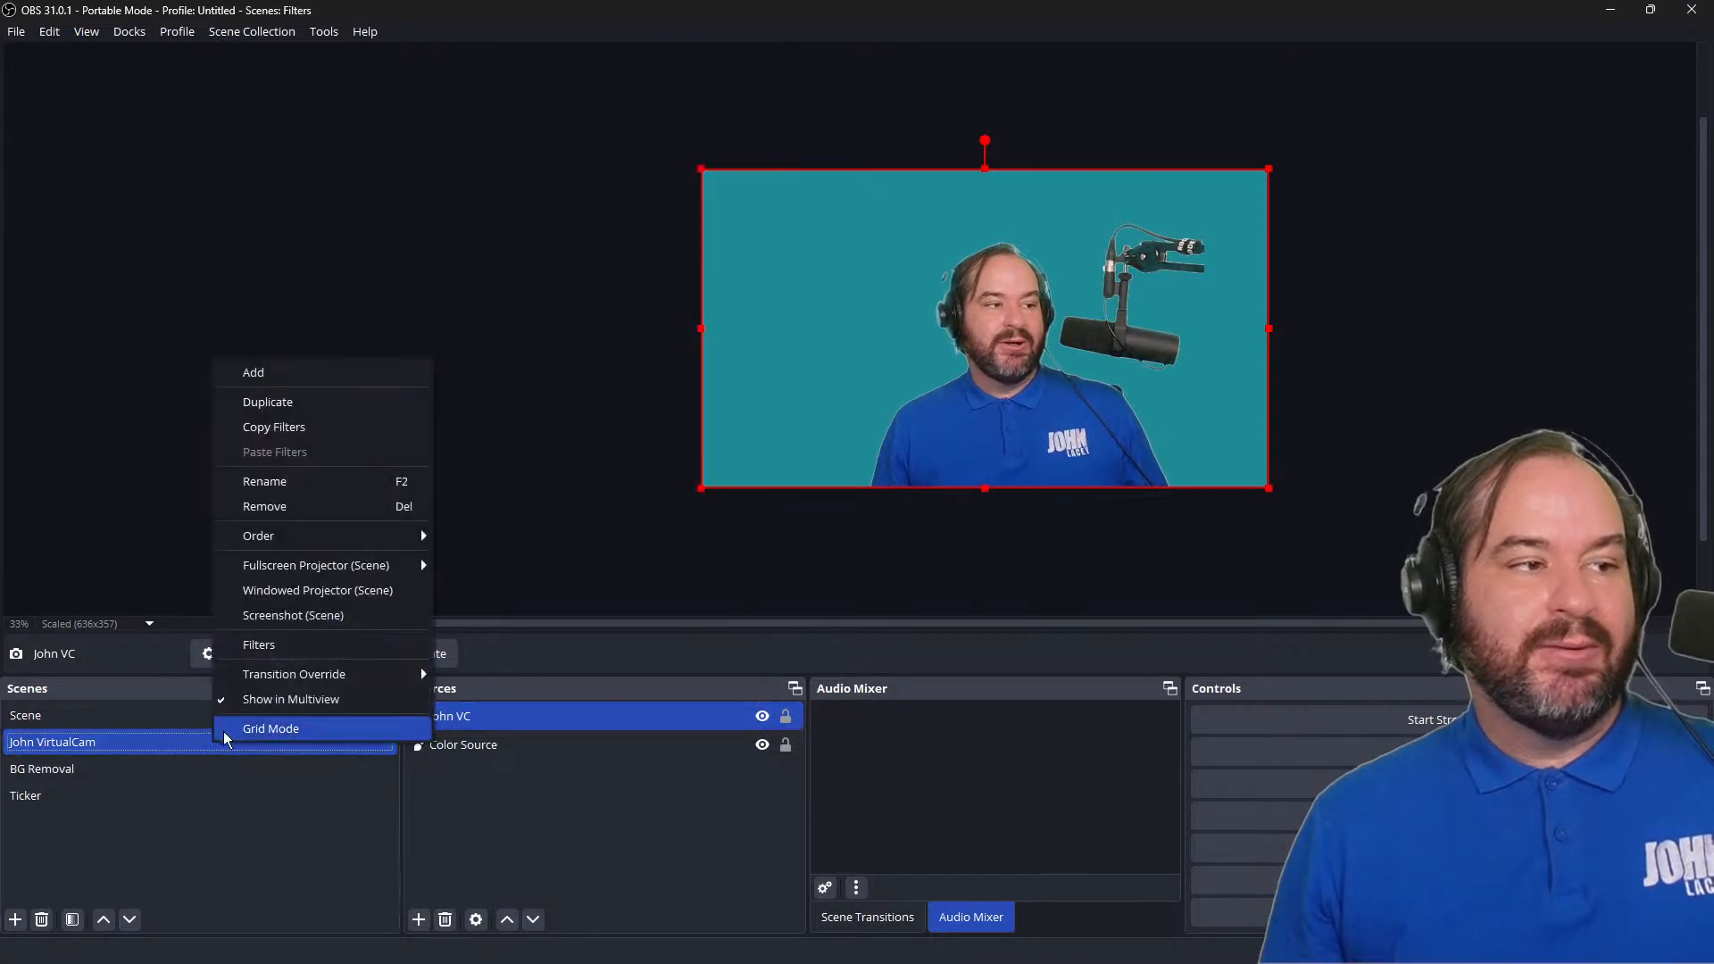
pyautogui.click(276, 651)
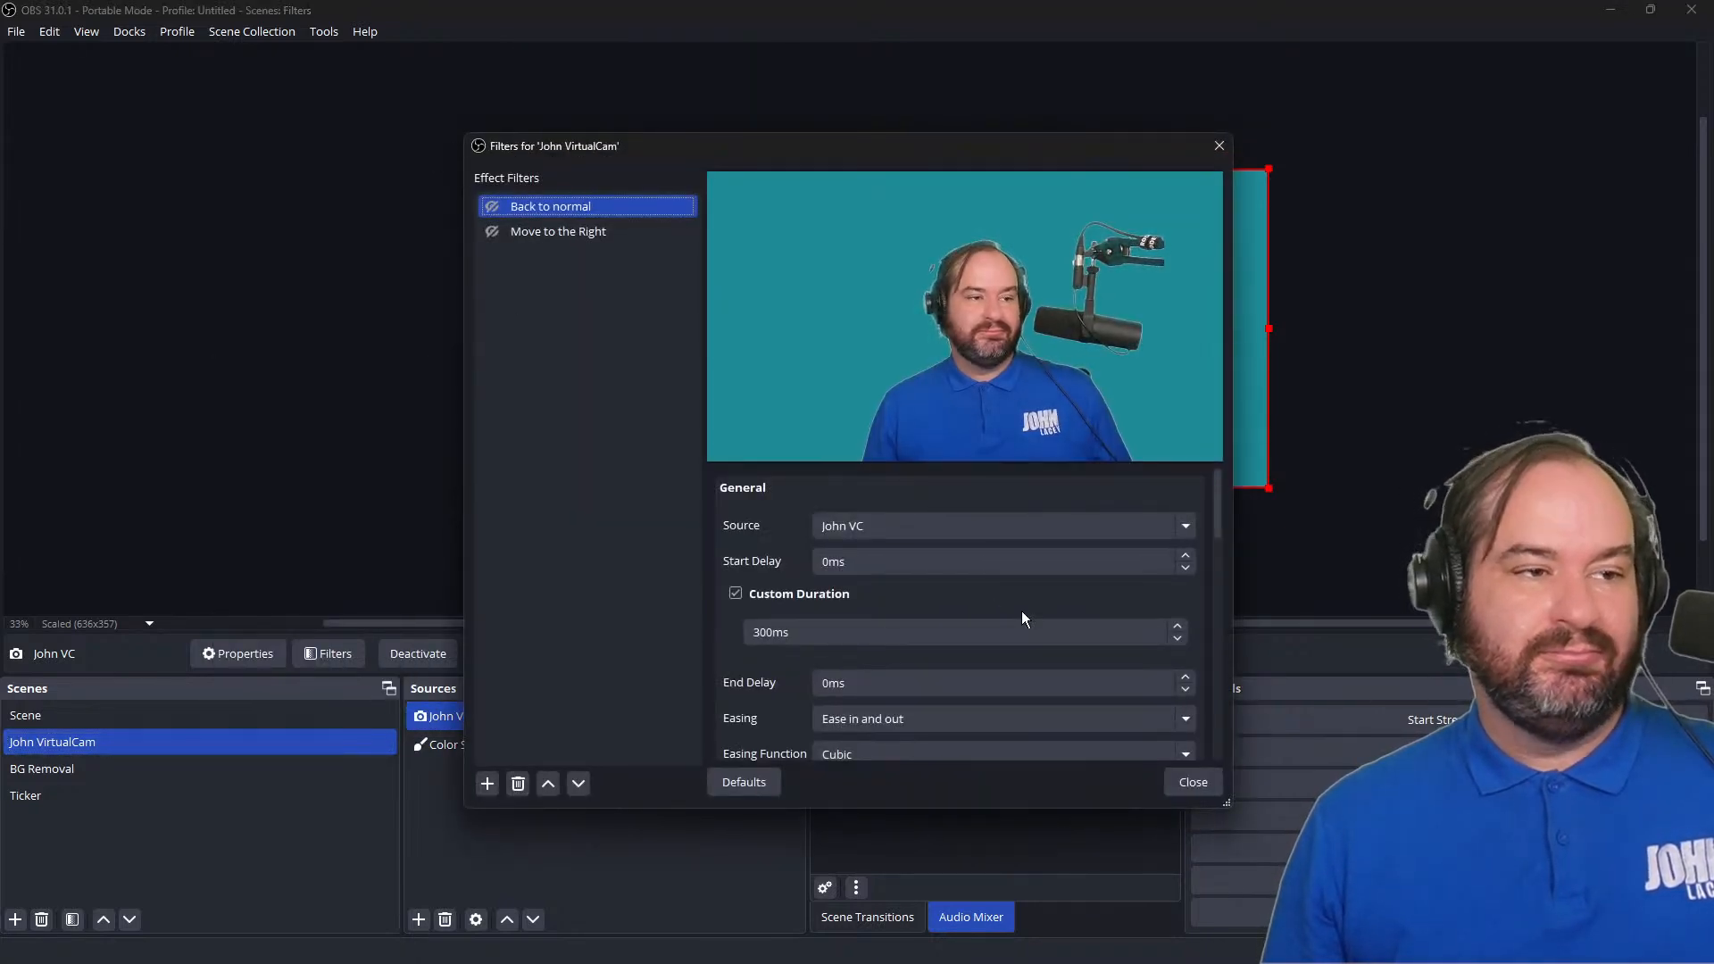
pyautogui.scroll(-2, 1021, 610)
pyautogui.scroll(-2, 1013, 665)
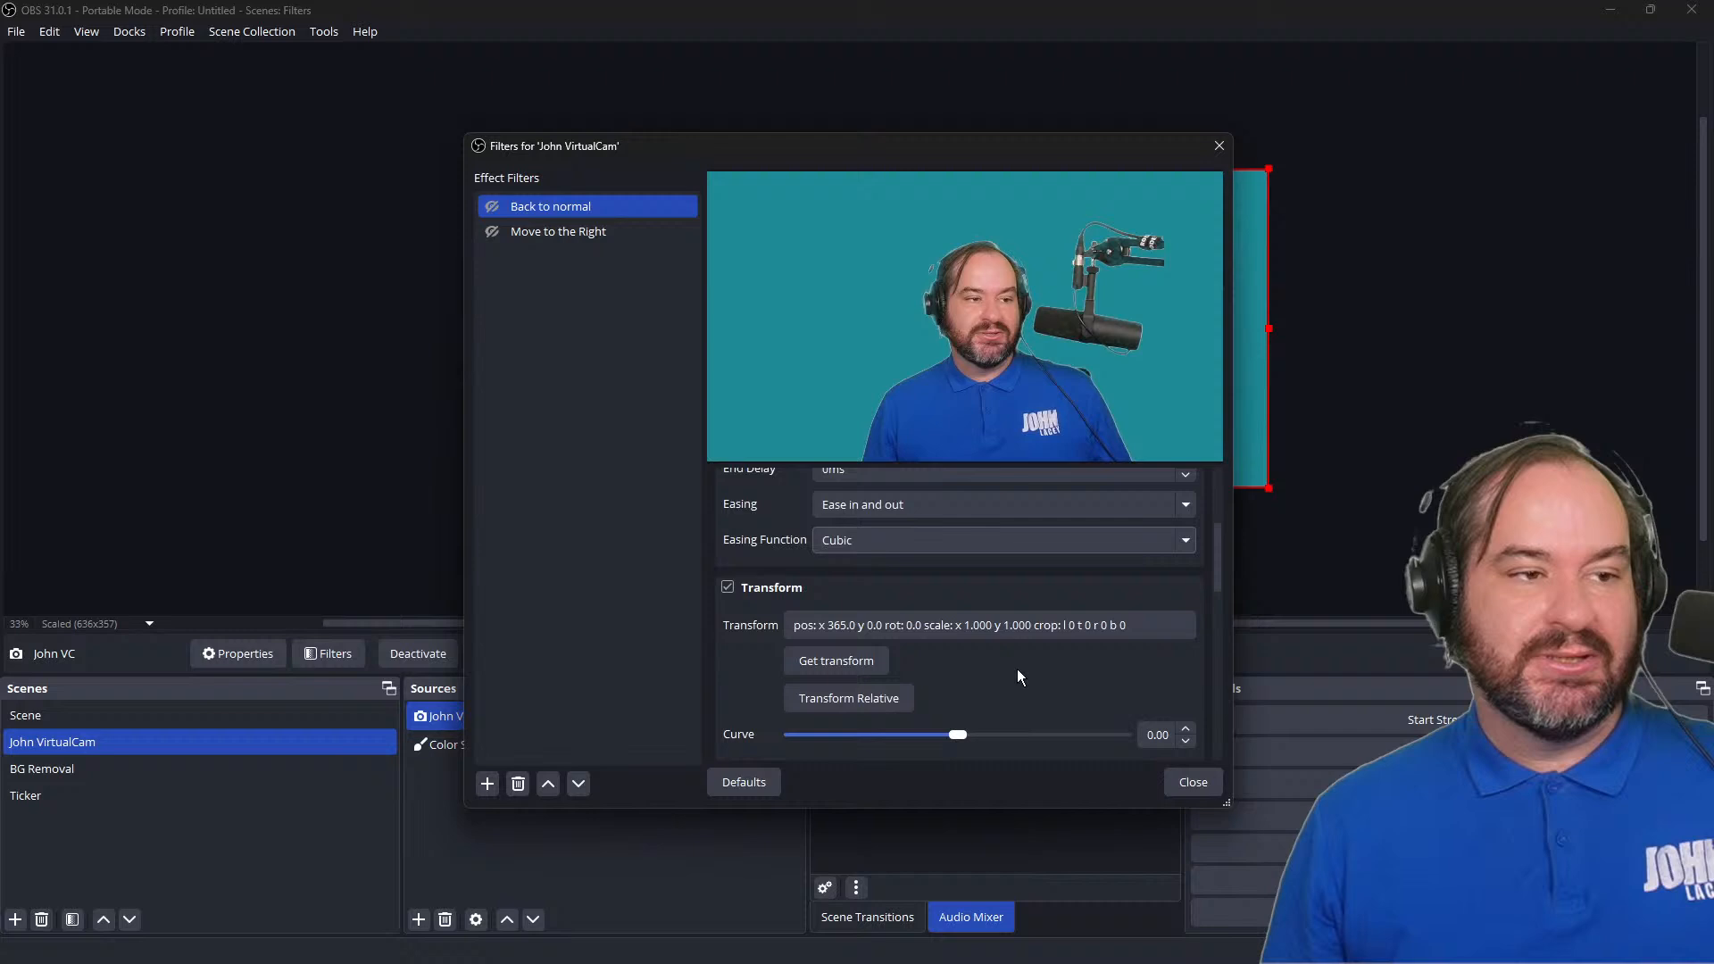
pyautogui.click(830, 661)
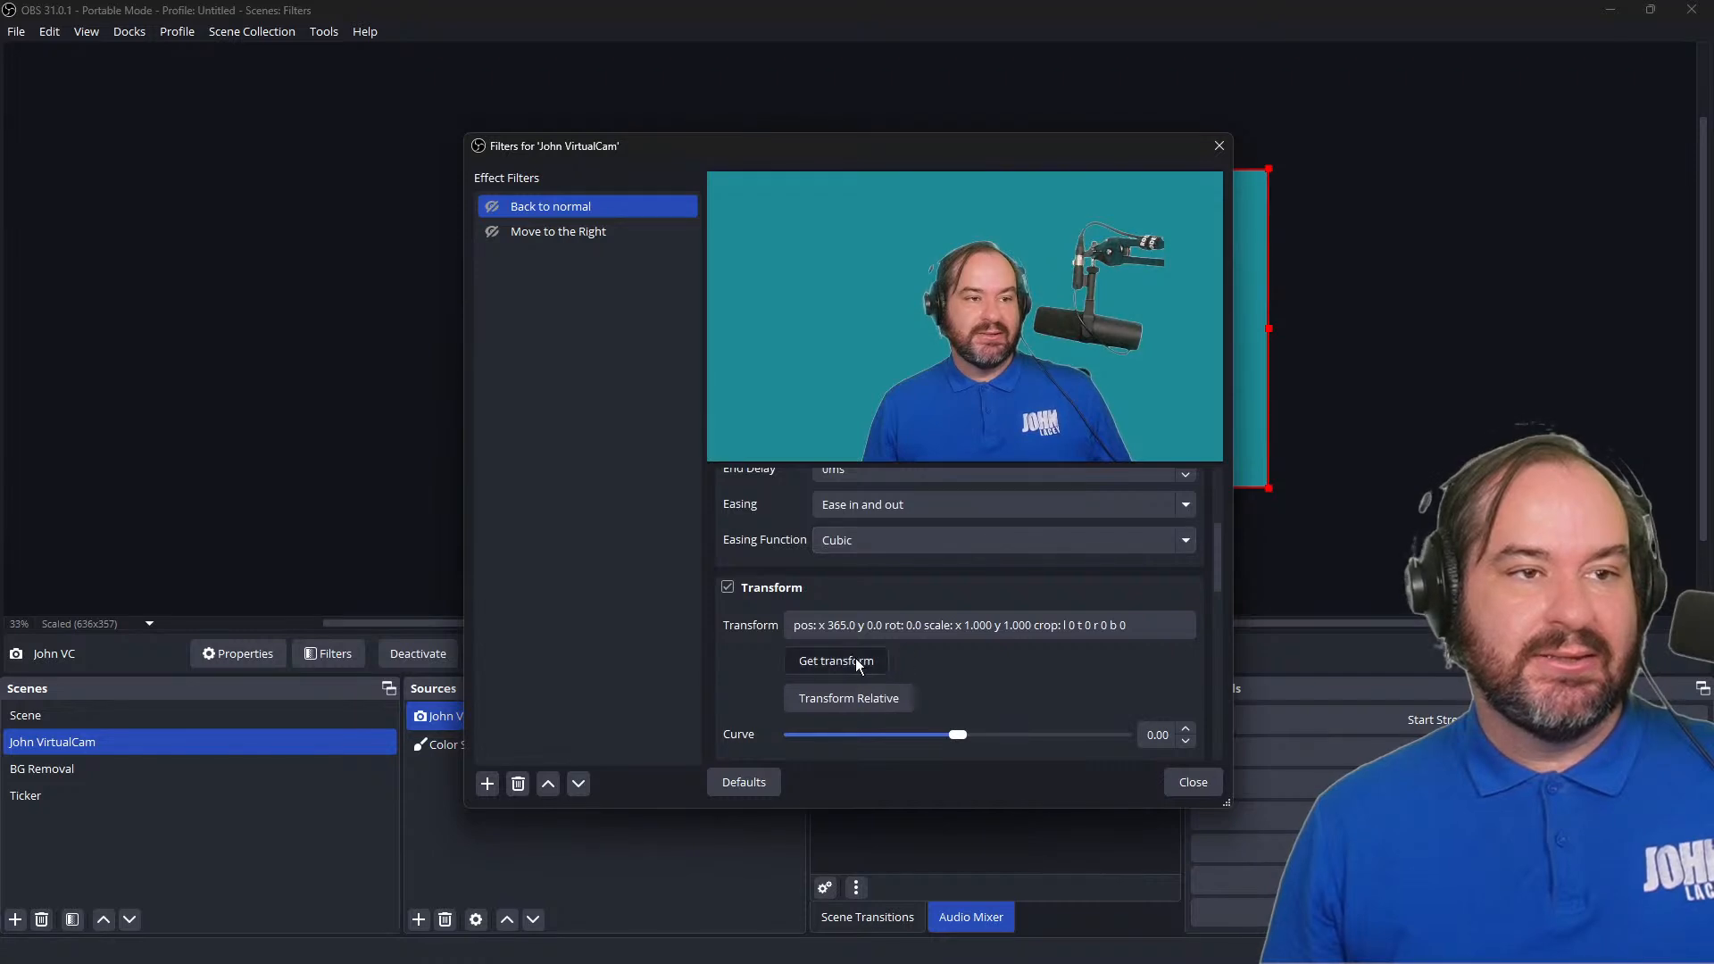
# Step: Test the corrected filters by triggering Move to the Right and Back to normal in turn, and close the filter window
pyautogui.rightClick(491, 229)
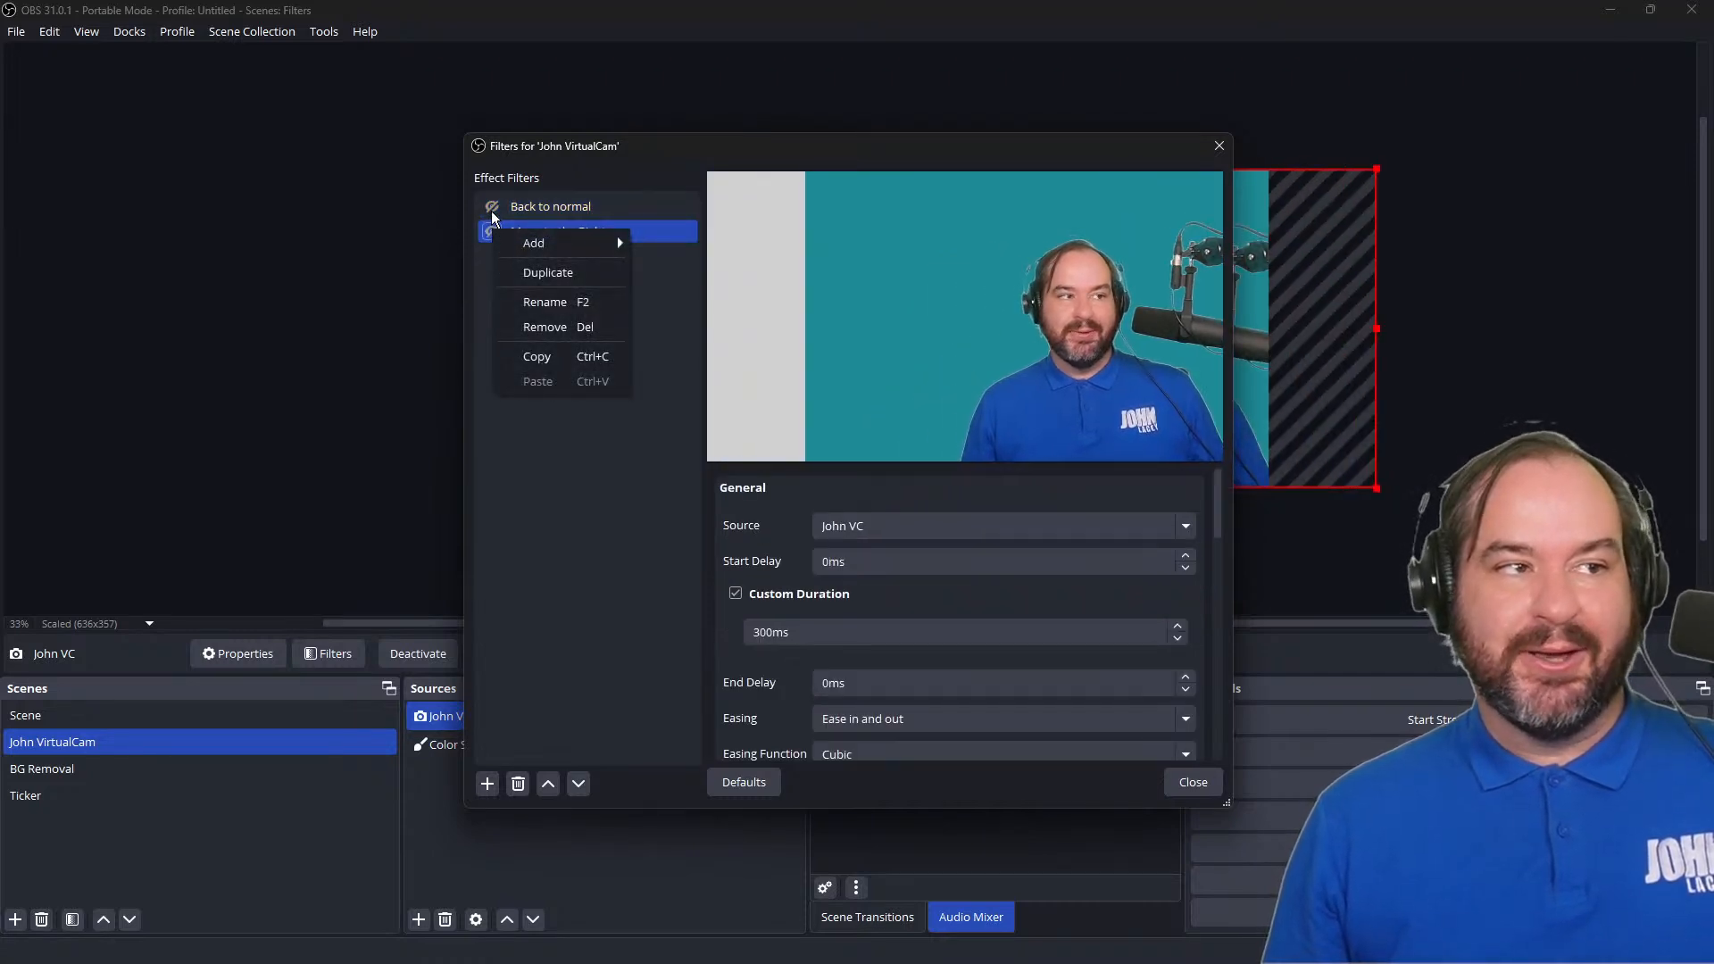
pyautogui.click(491, 212)
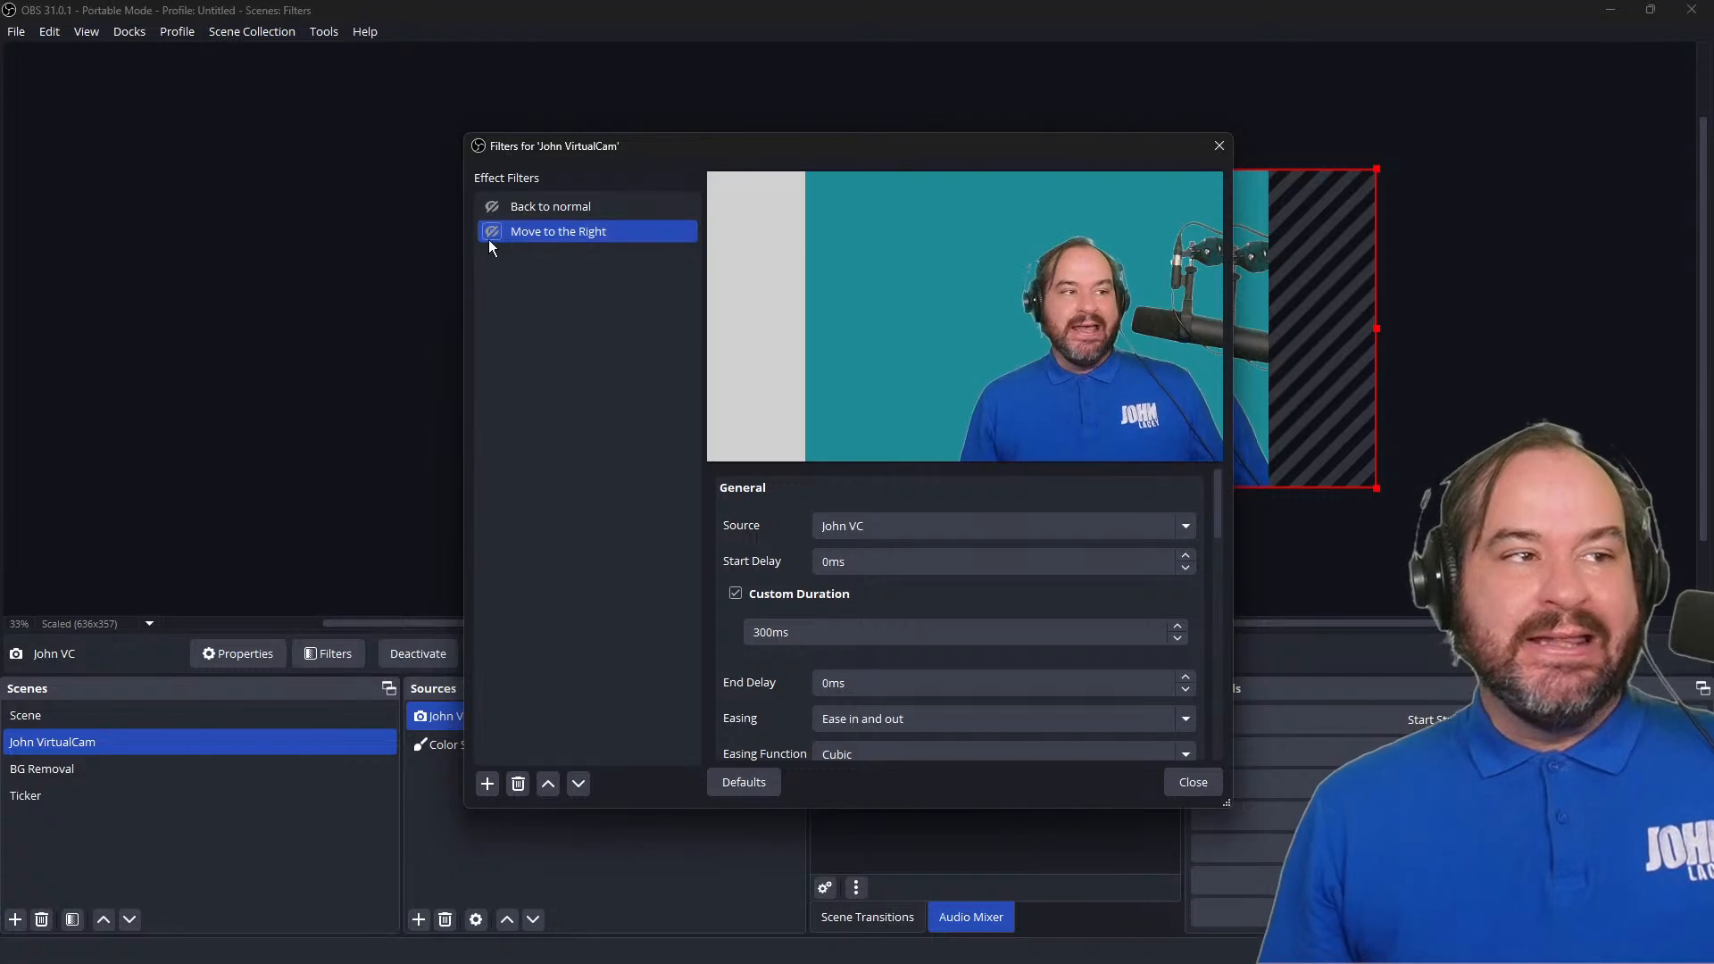
pyautogui.keyDown('ctrl'); pyautogui.click(491, 209); pyautogui.keyUp('ctrl')
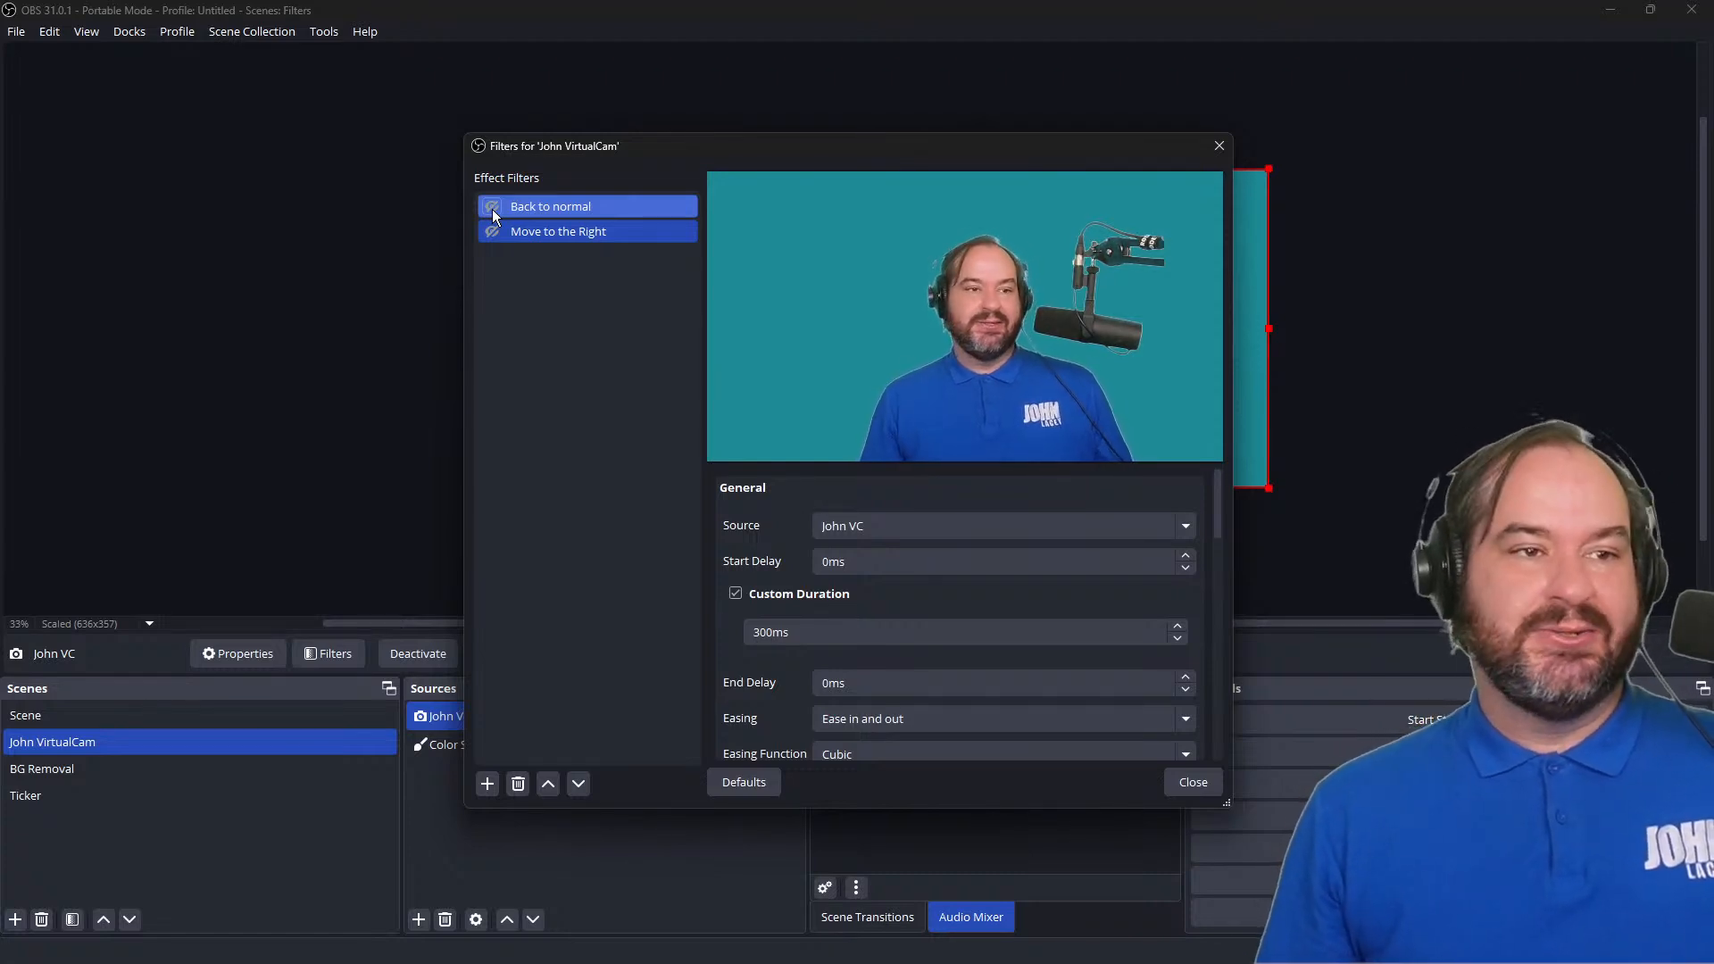
pyautogui.keyDown('ctrl'); pyautogui.click(491, 209); pyautogui.keyUp('ctrl')
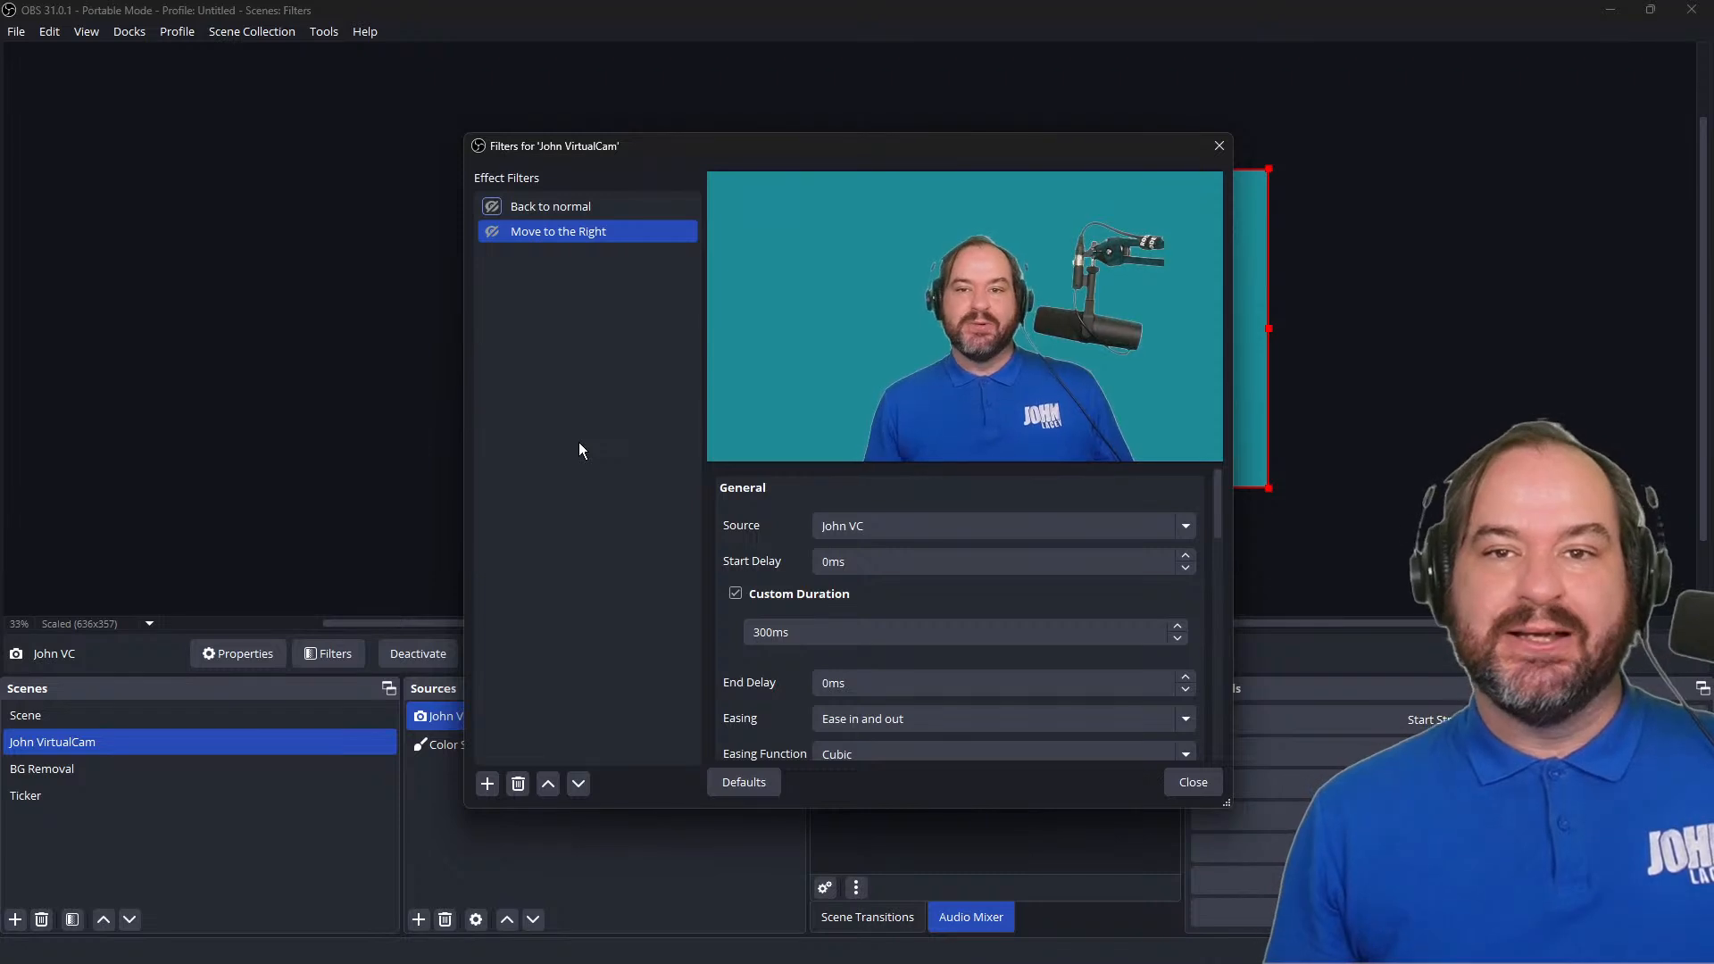
pyautogui.click(1227, 149)
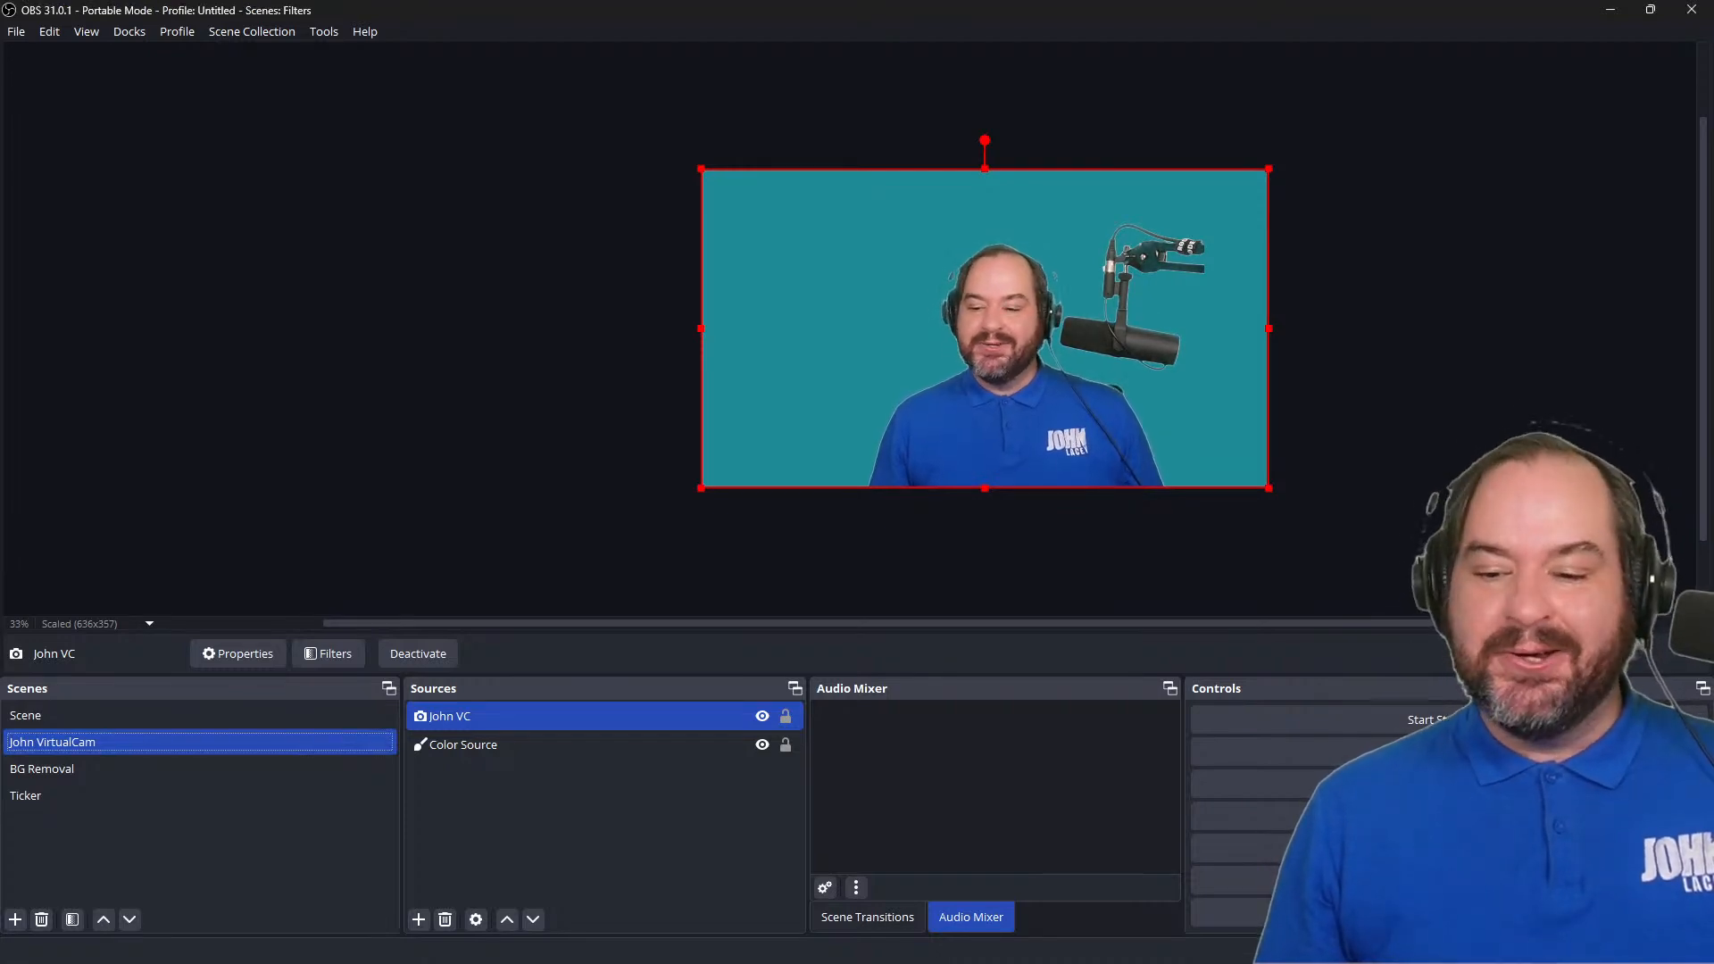
# Step: Bring up the John VirtualCam scene's filters once more to review the two Move Source filters, and close them
pyautogui.hotkey('alt', 'Tab')
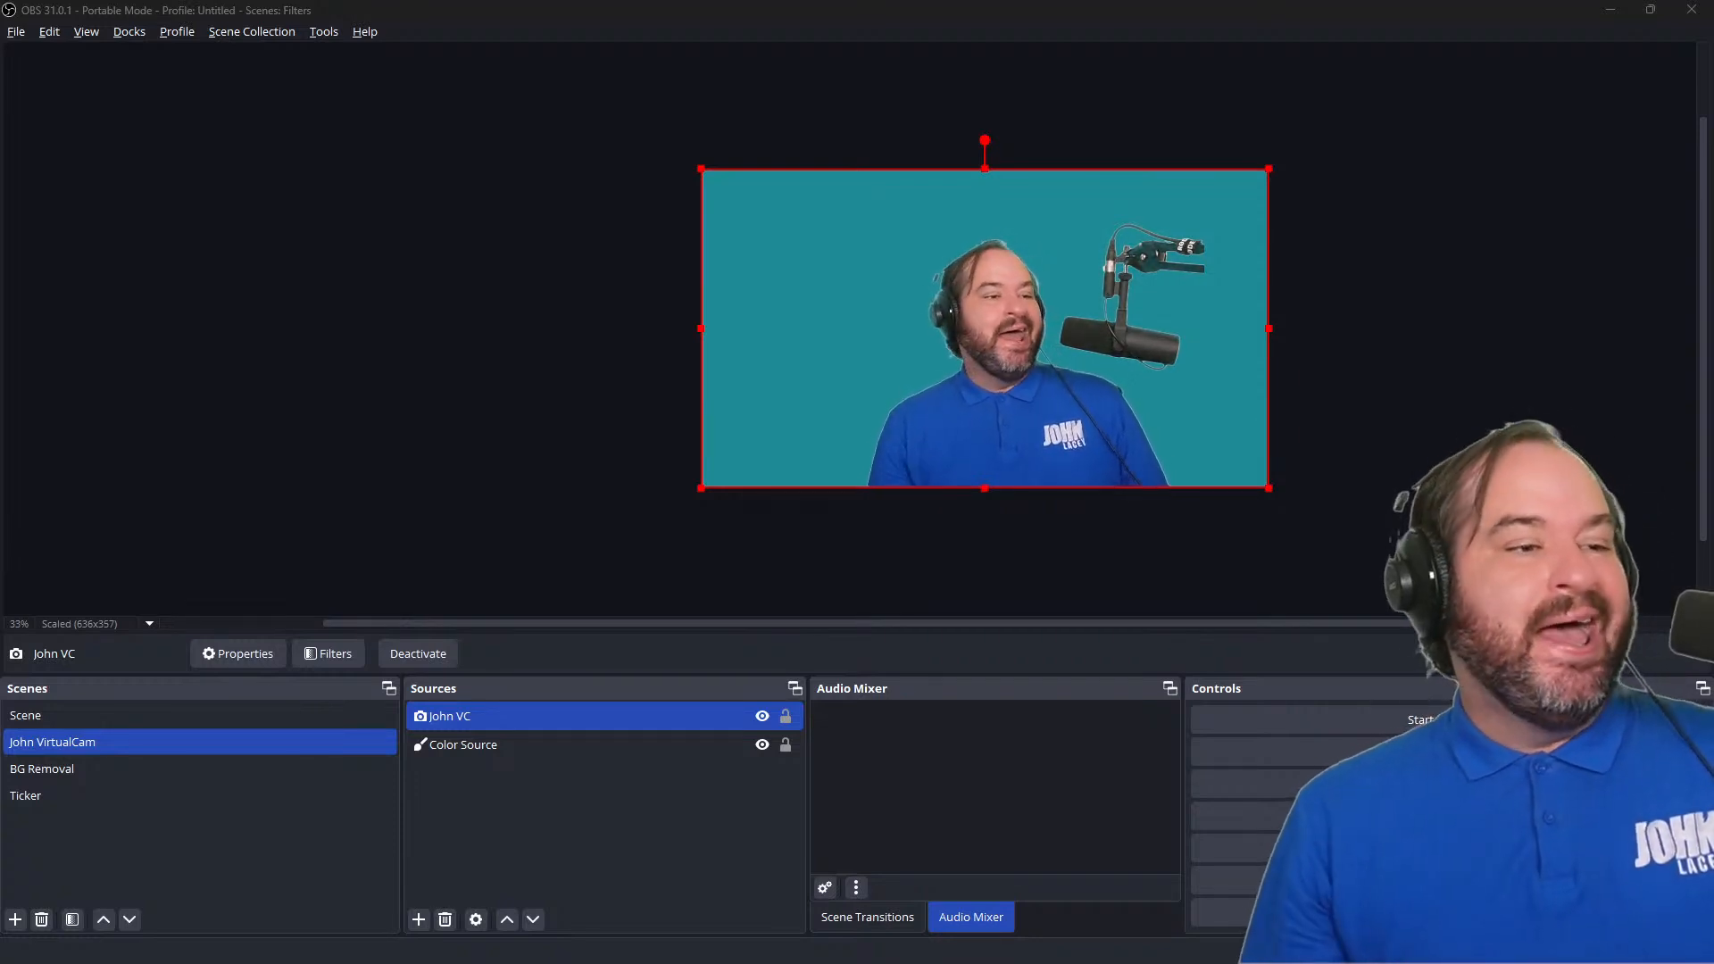
pyautogui.rightClick(674, 714)
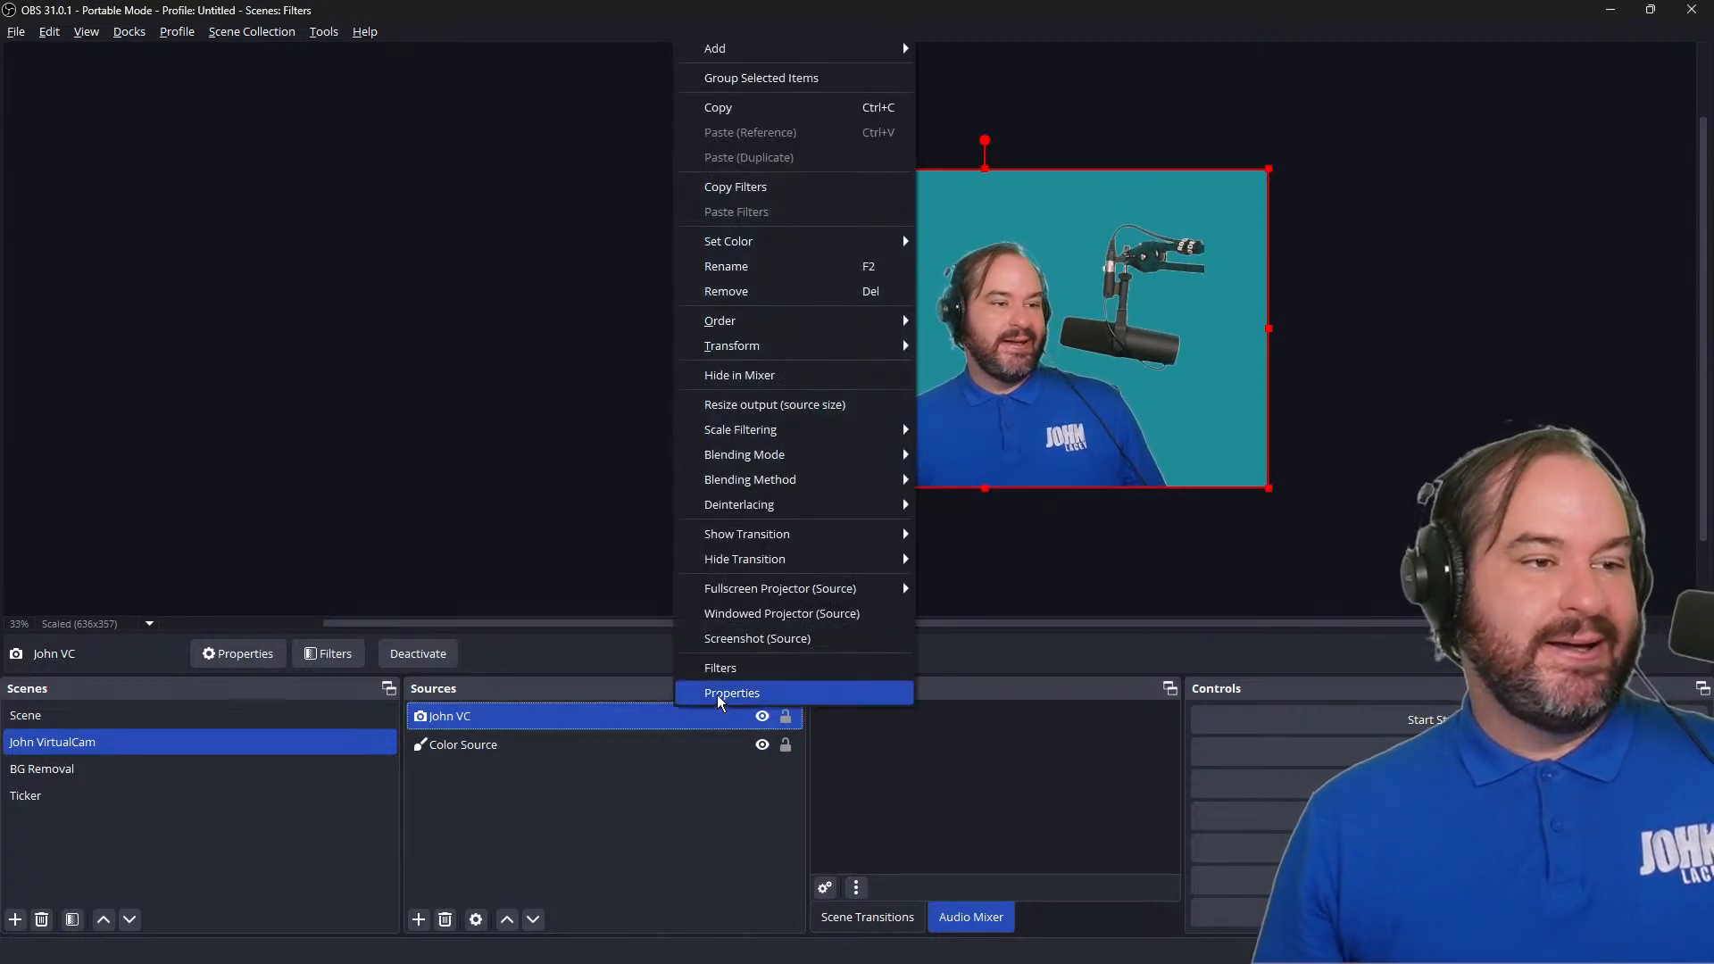
pyautogui.rightClick(183, 758)
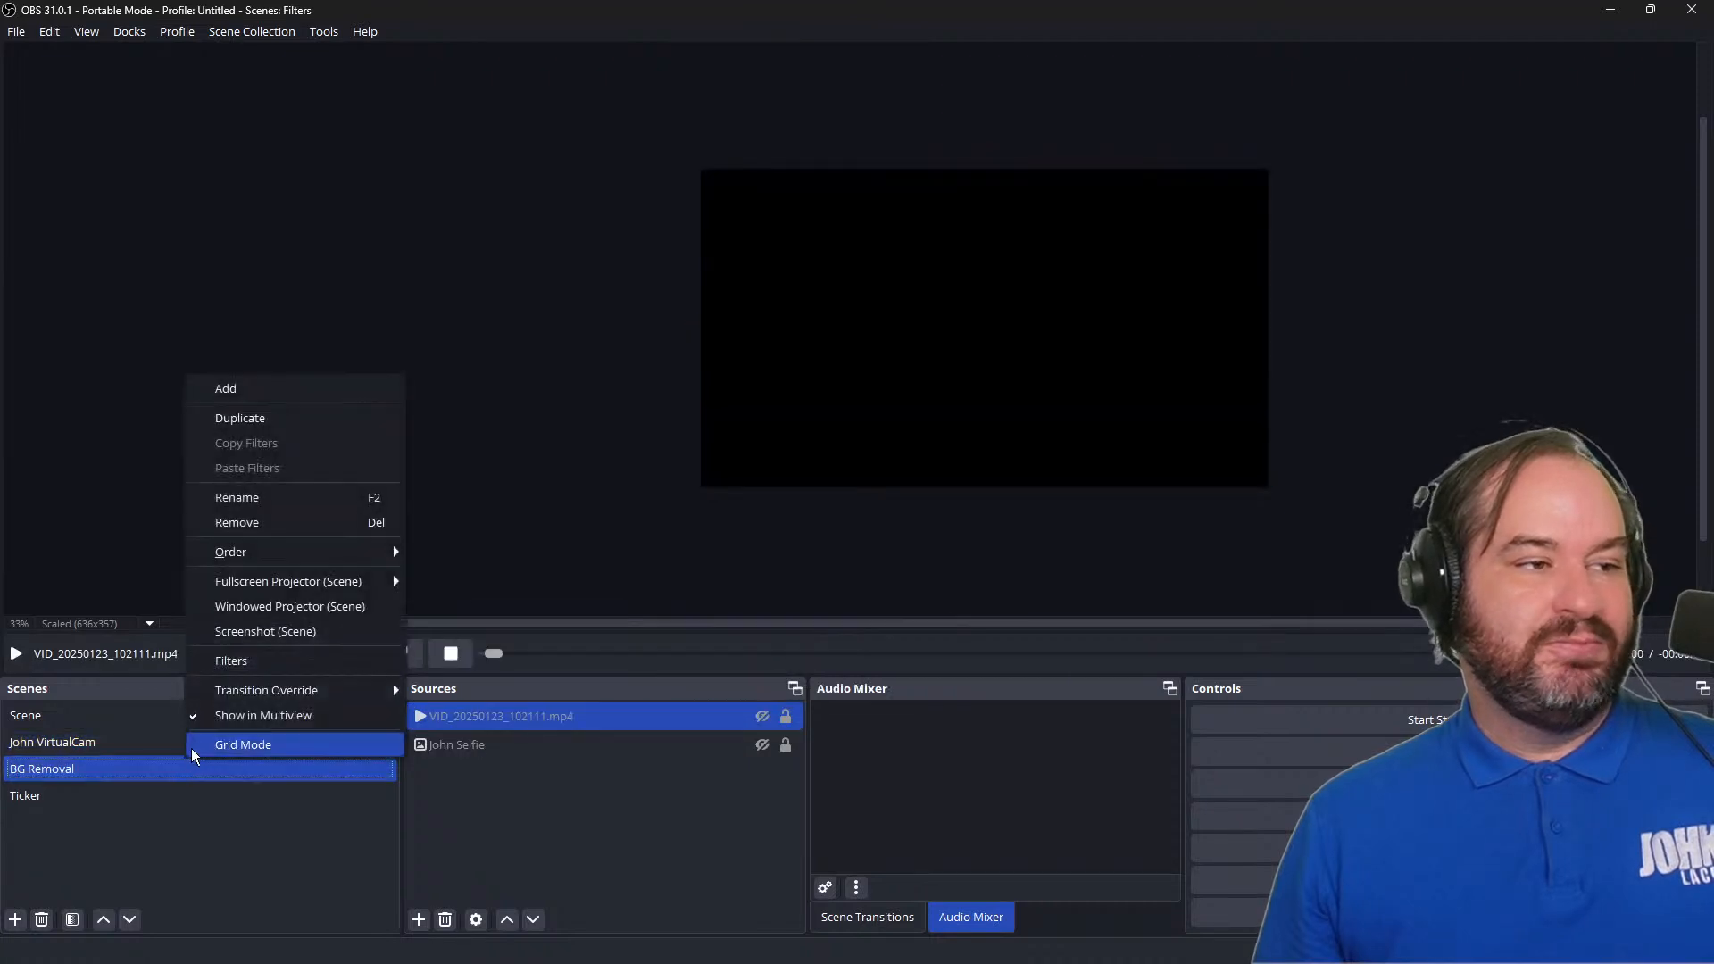
pyautogui.click(137, 746)
pyautogui.rightClick(137, 742)
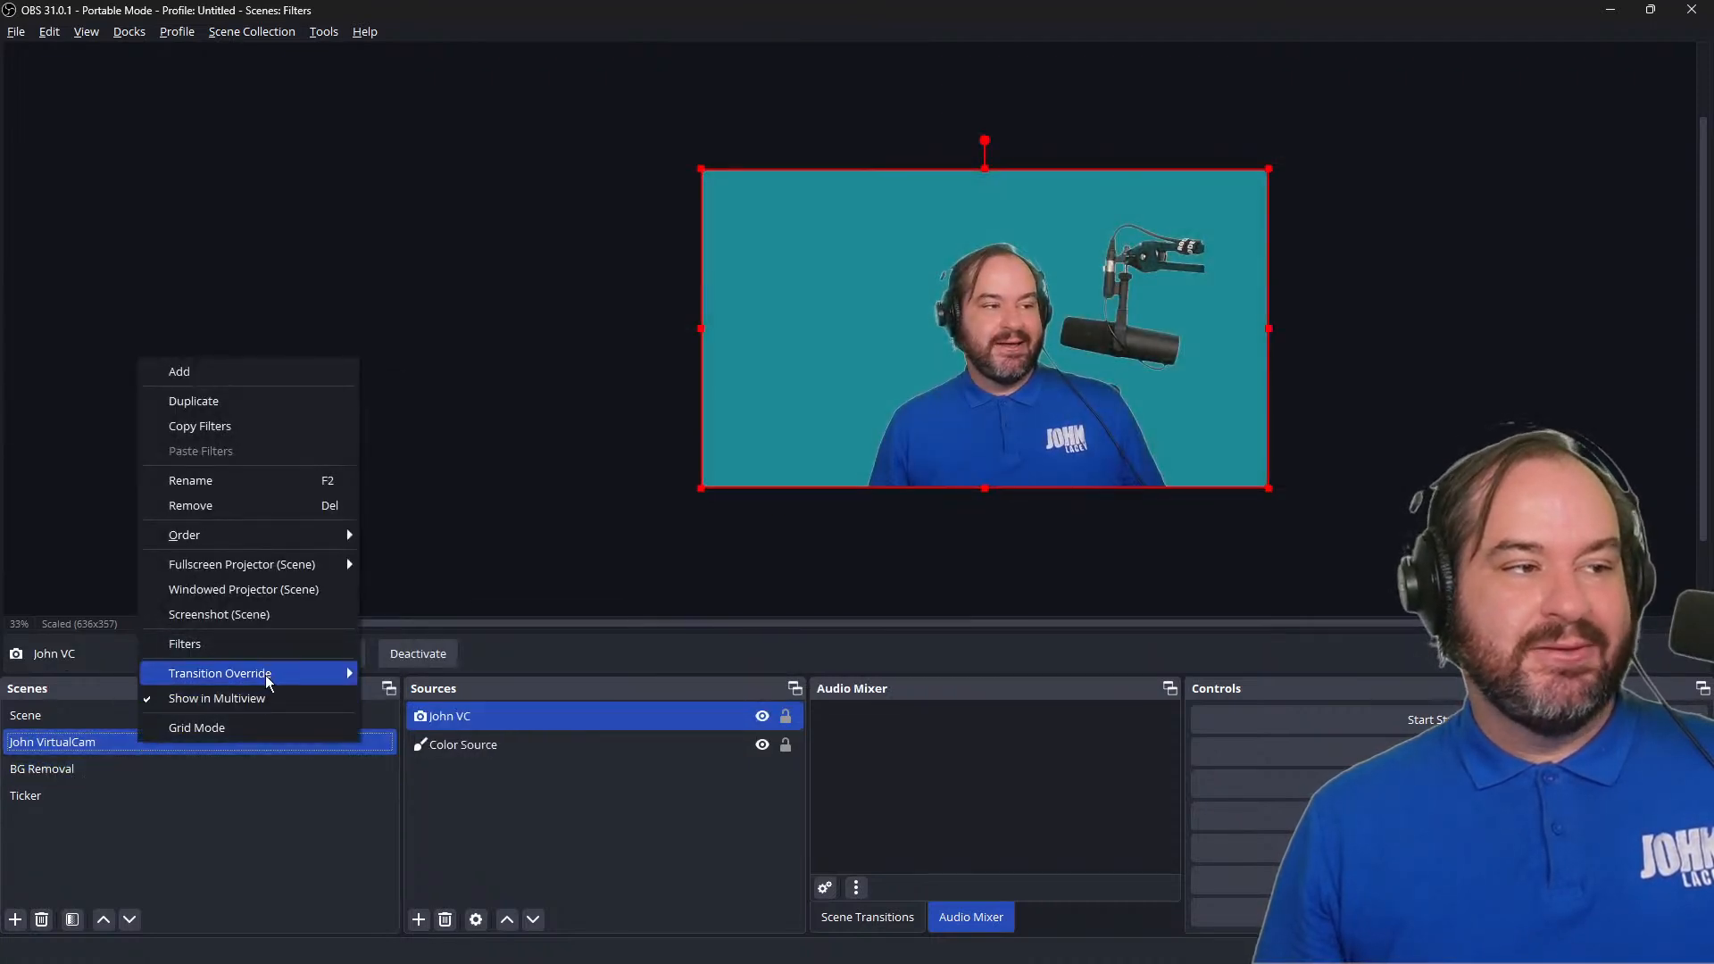
pyautogui.click(266, 646)
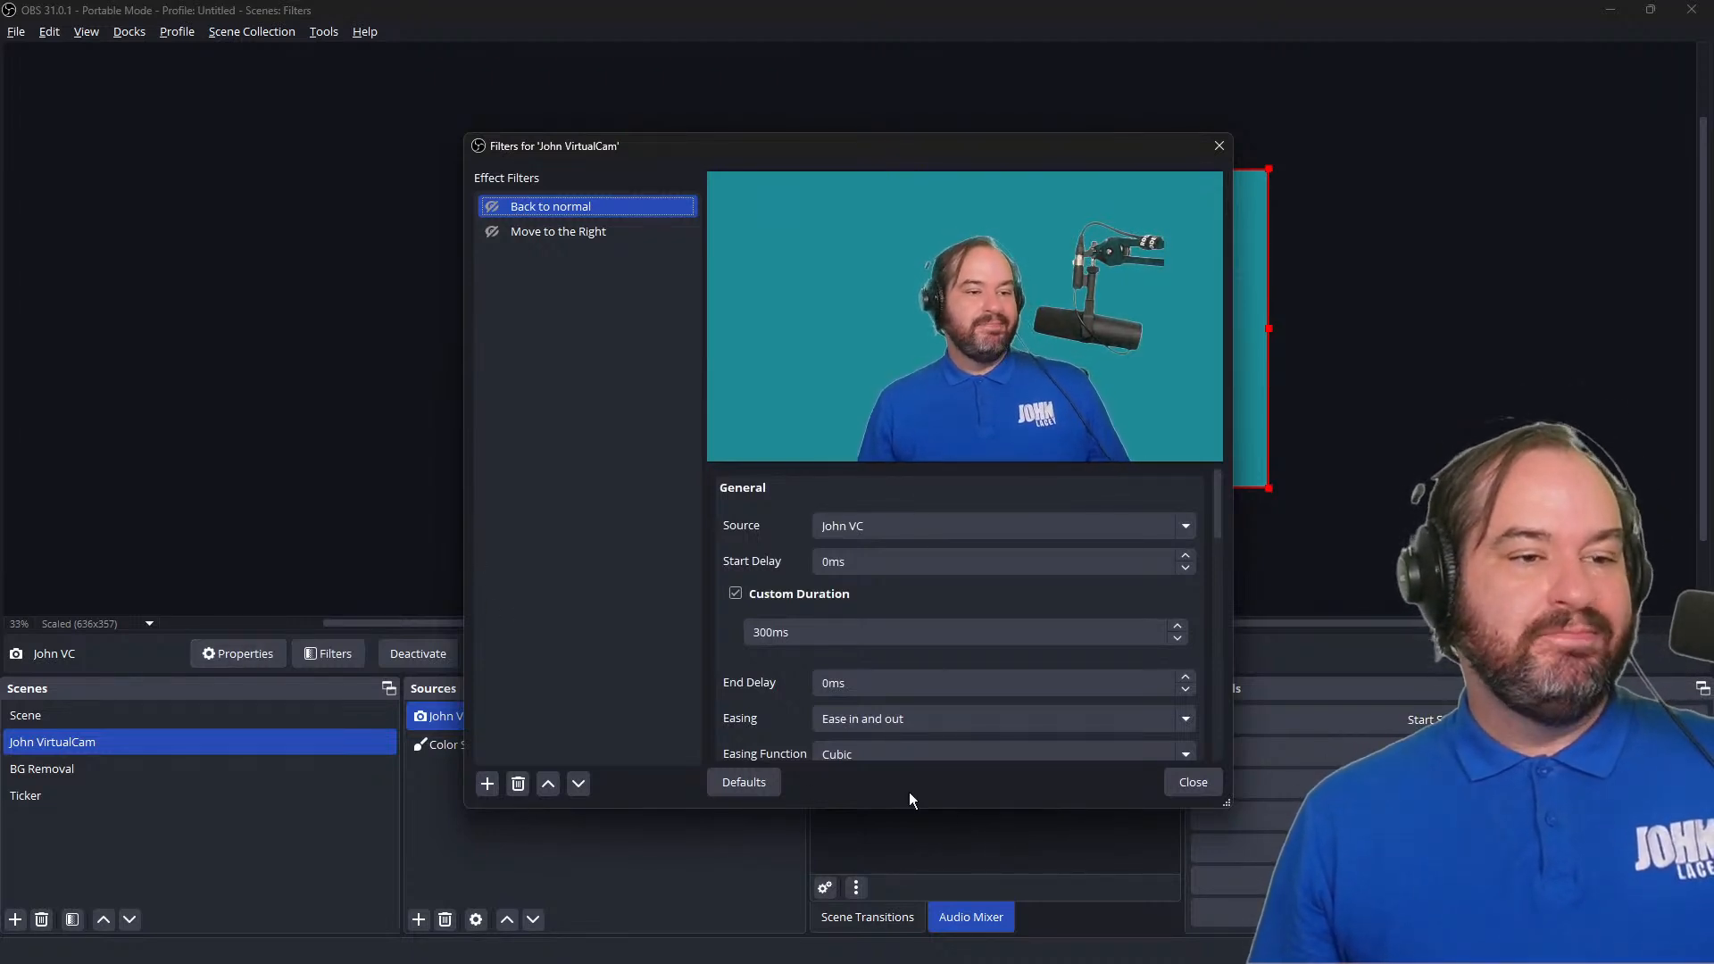
pyautogui.click(1183, 787)
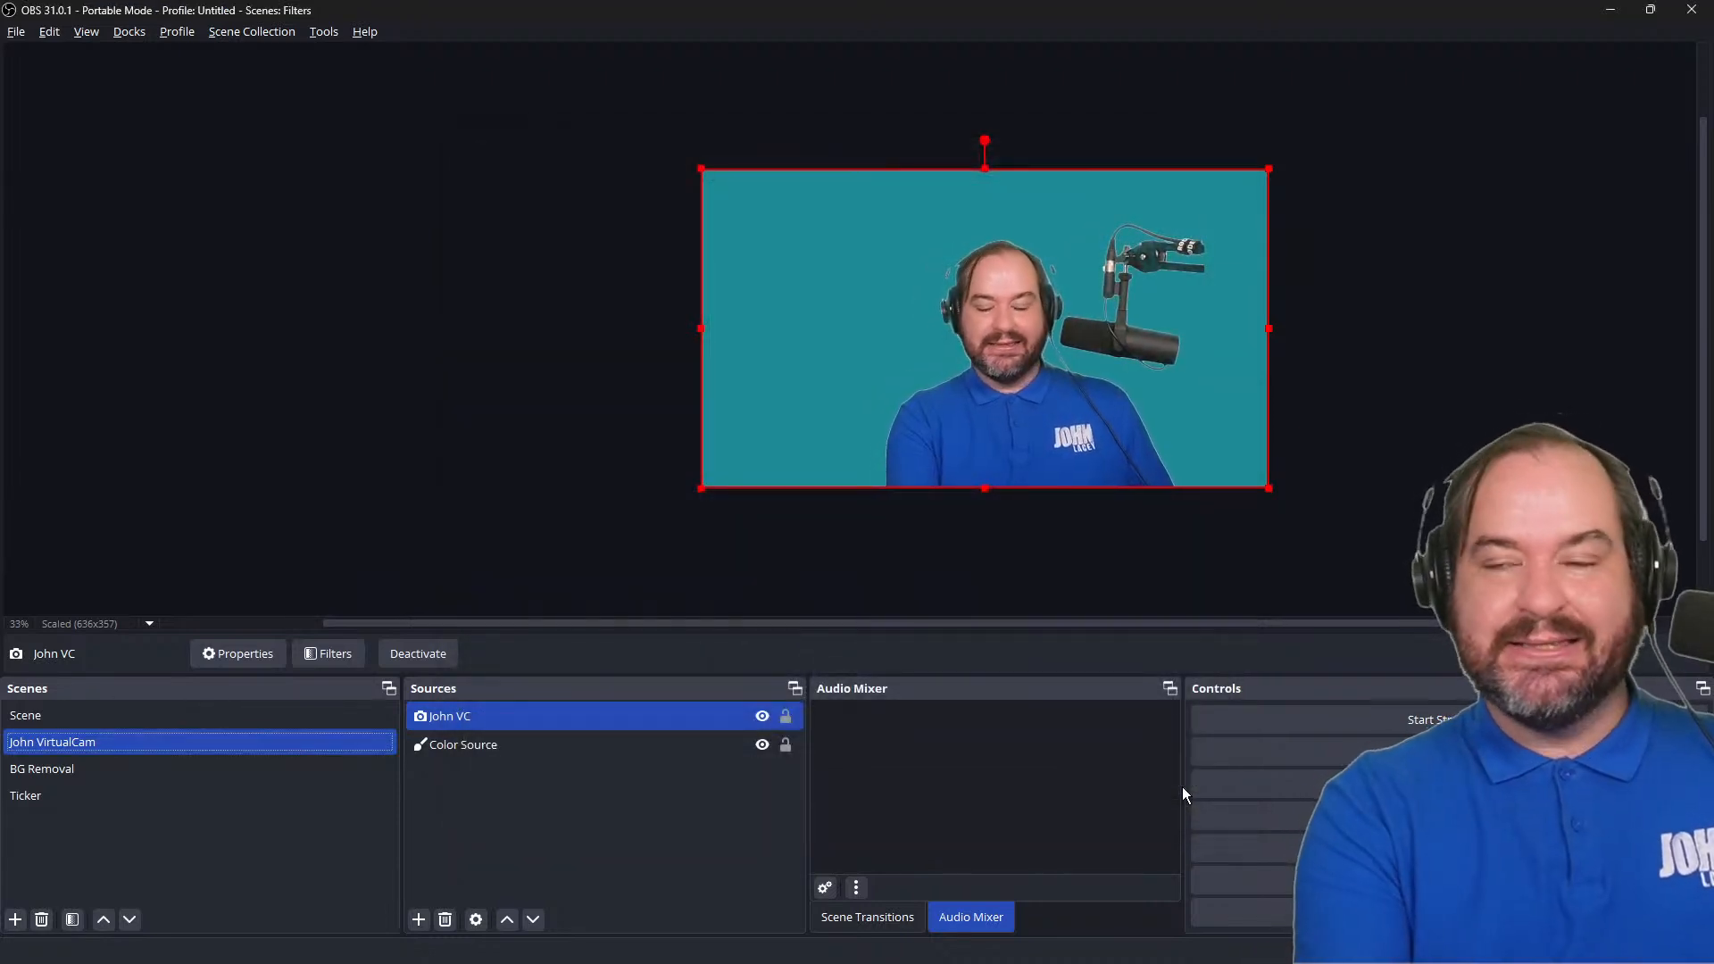